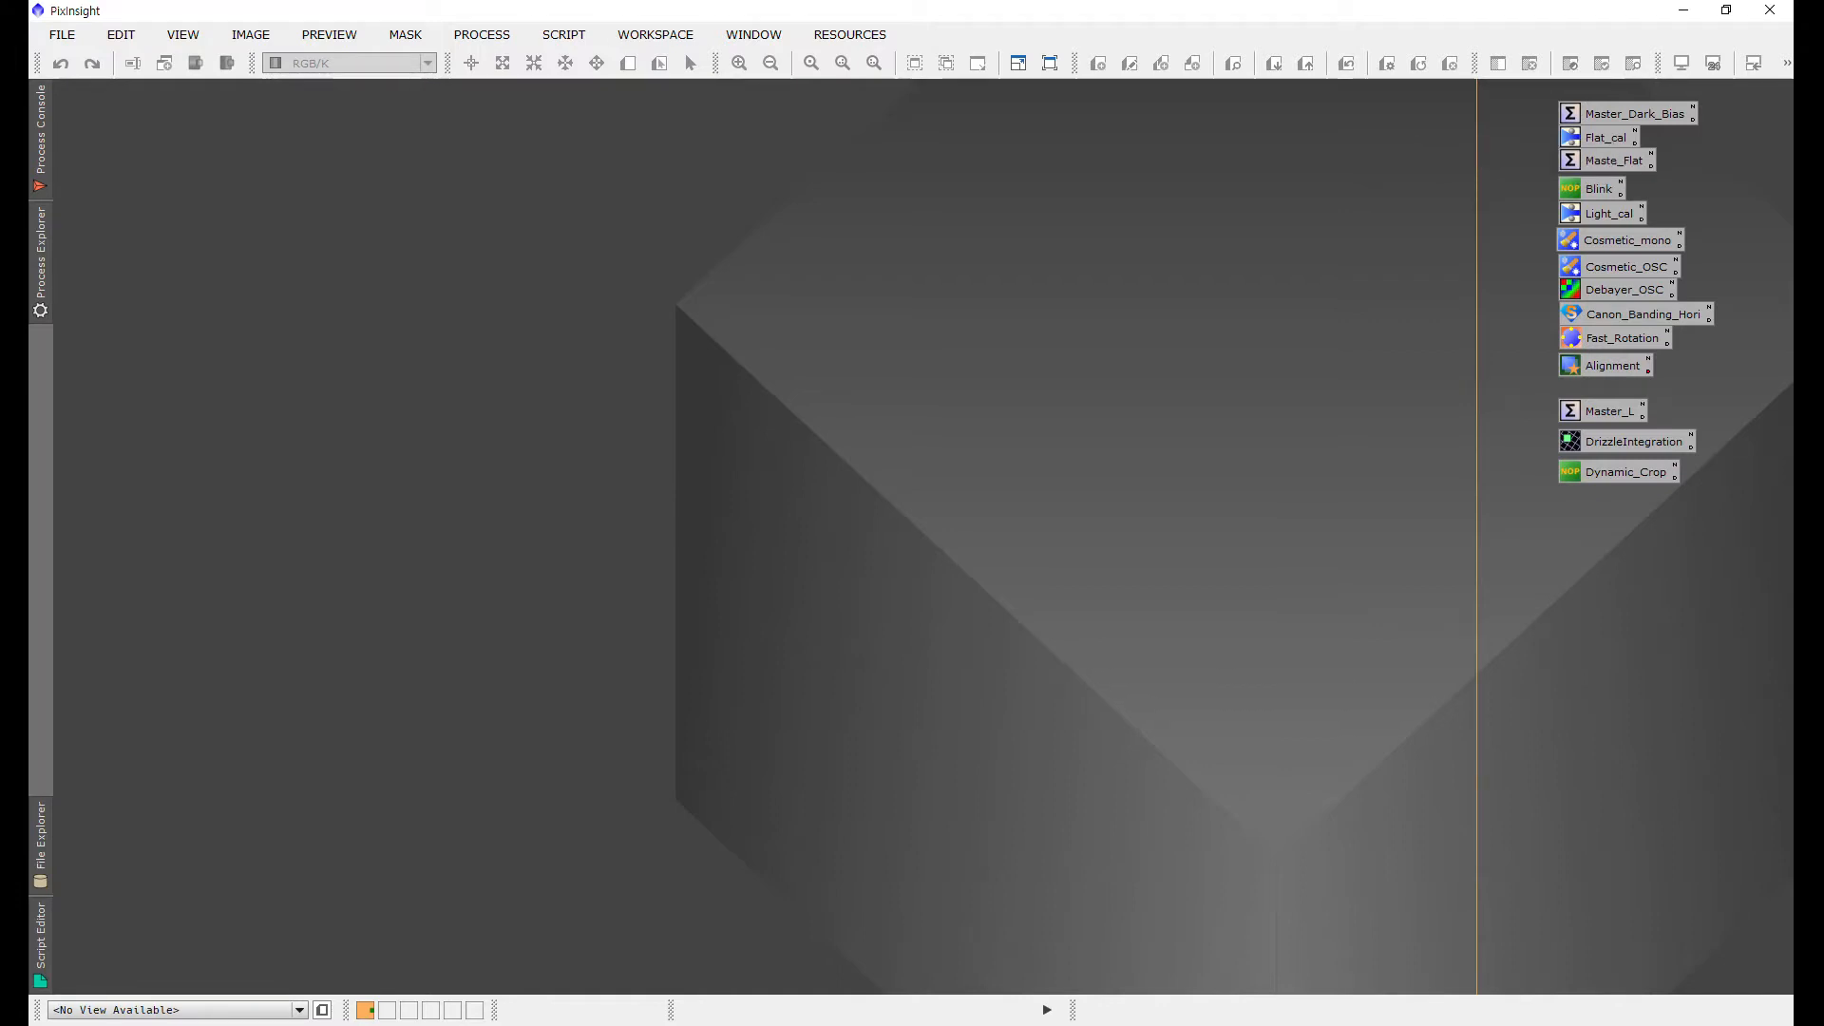
pyautogui.click(482, 35)
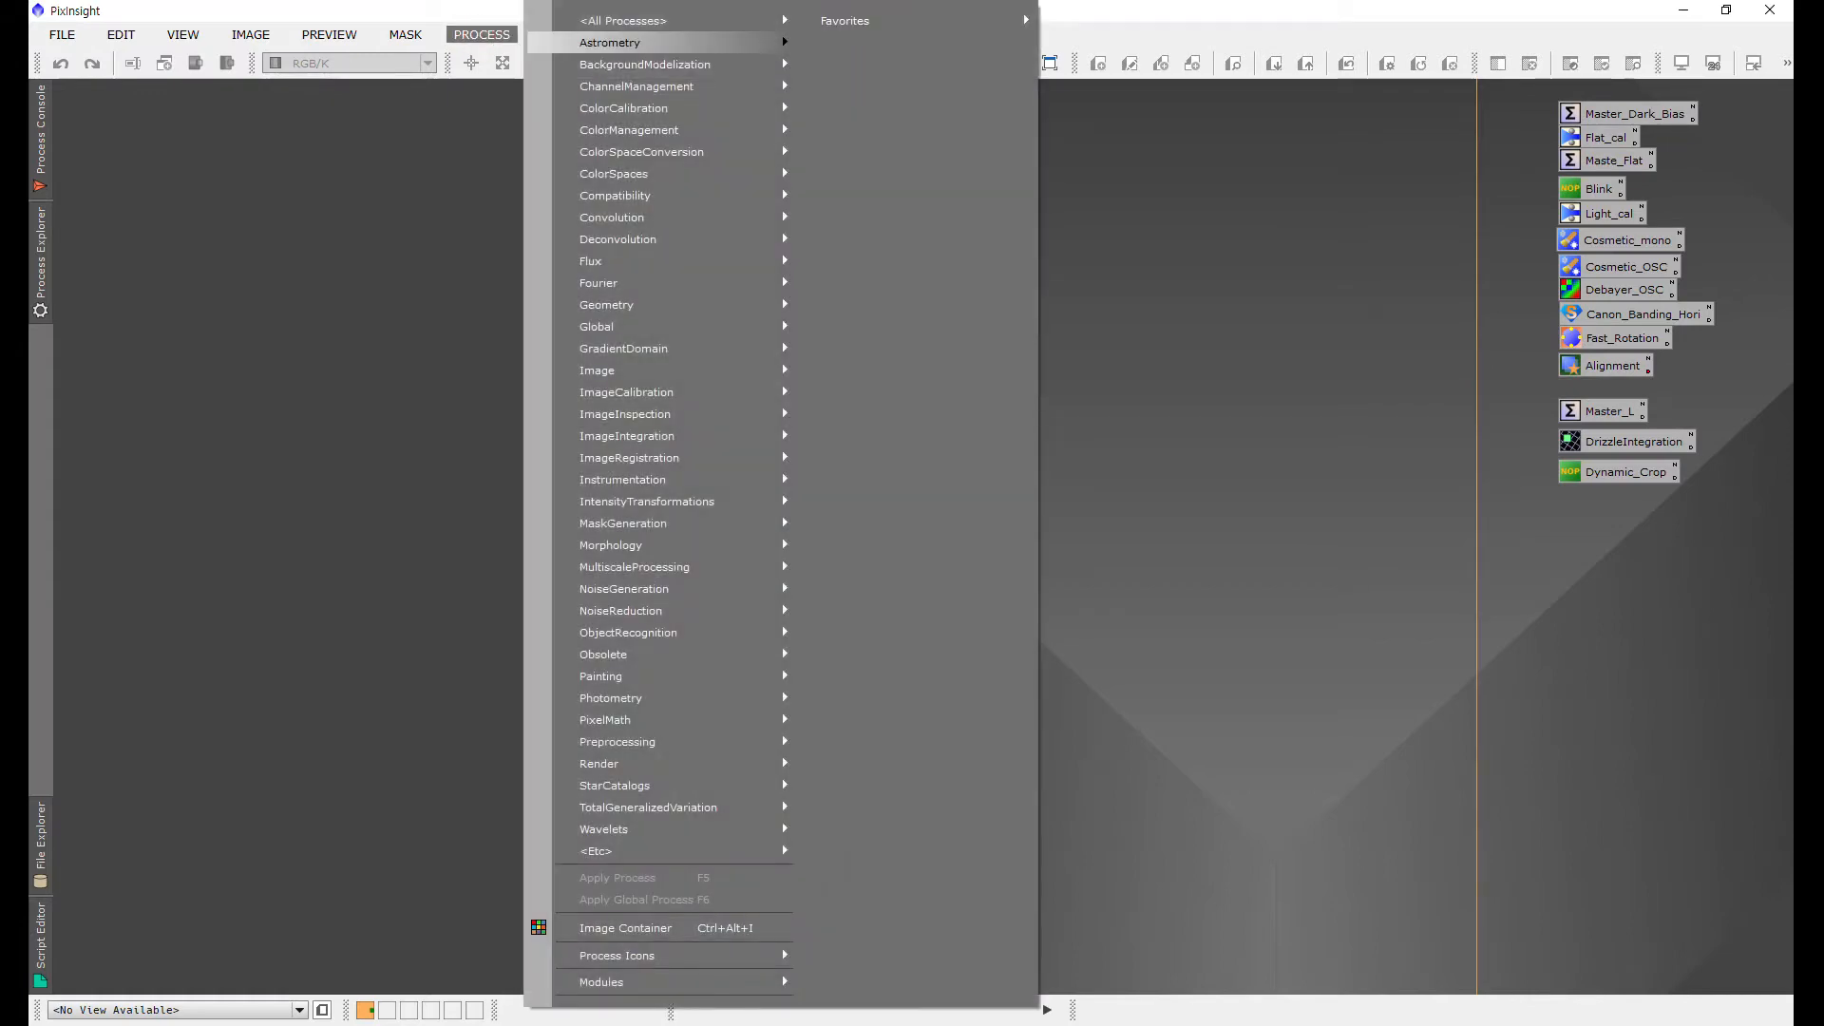
pyautogui.moveTo(656, 20)
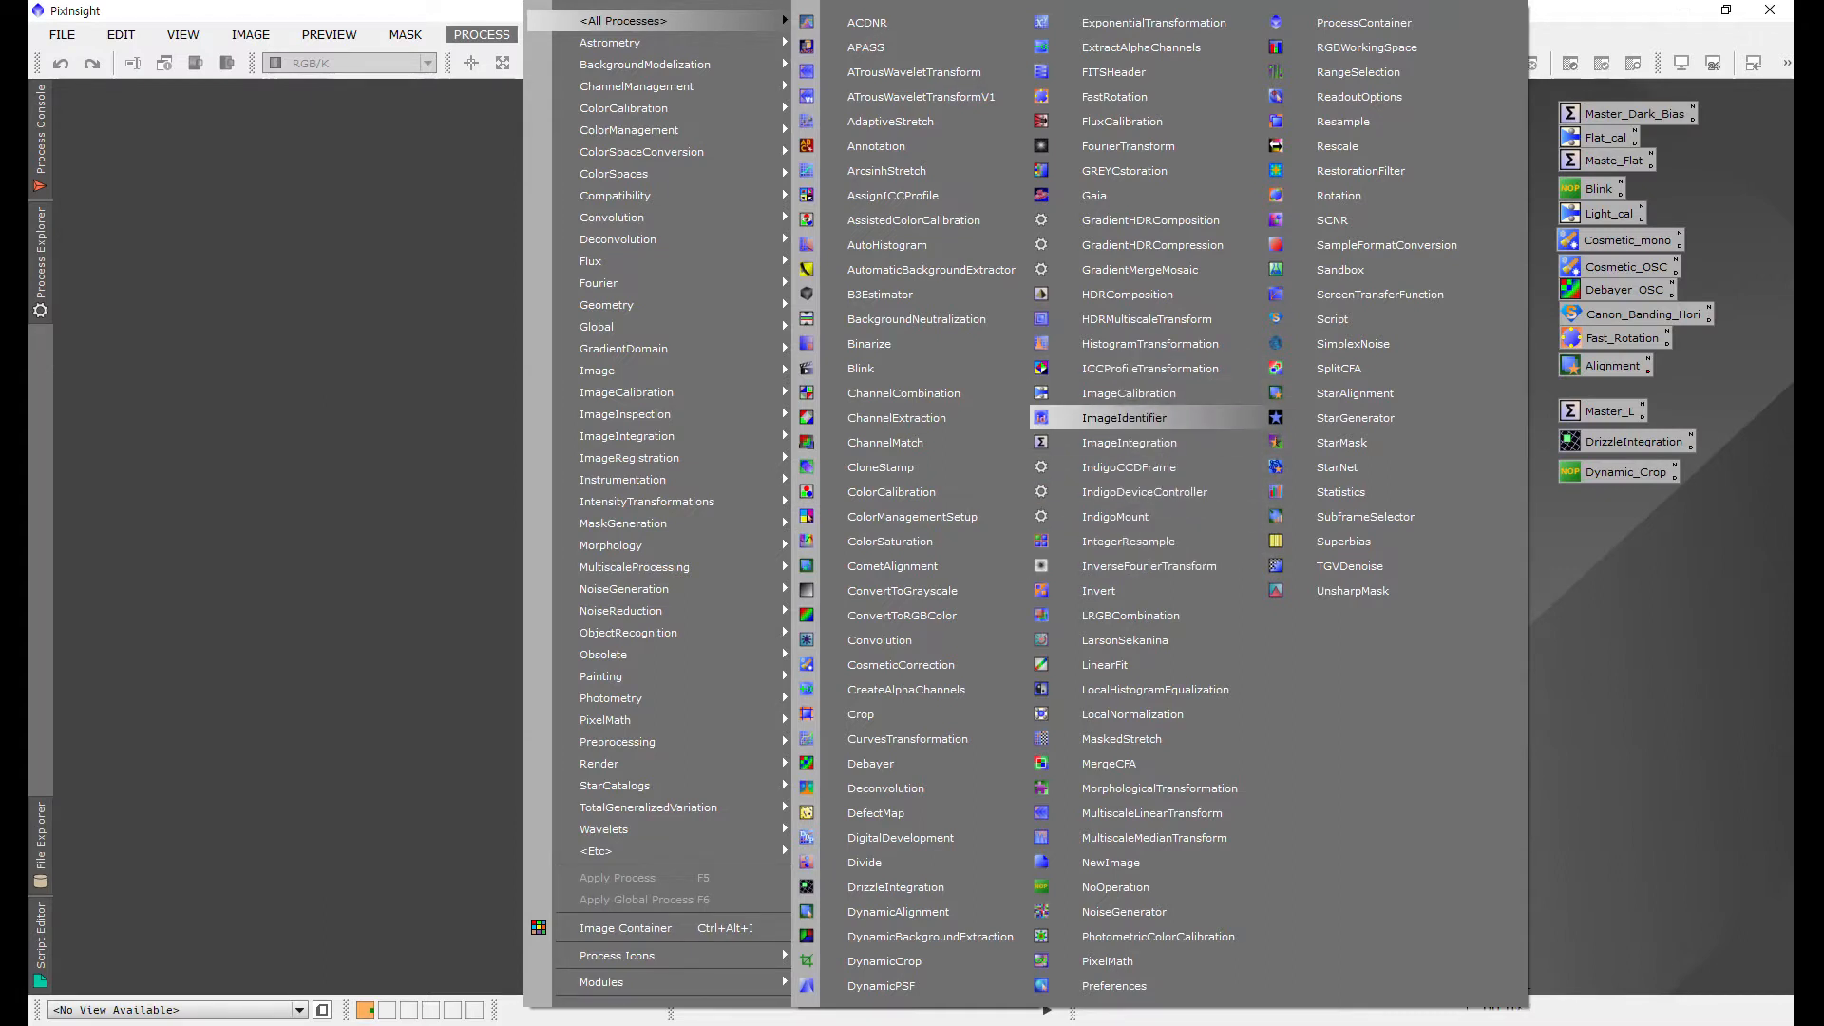
pyautogui.click(1128, 442)
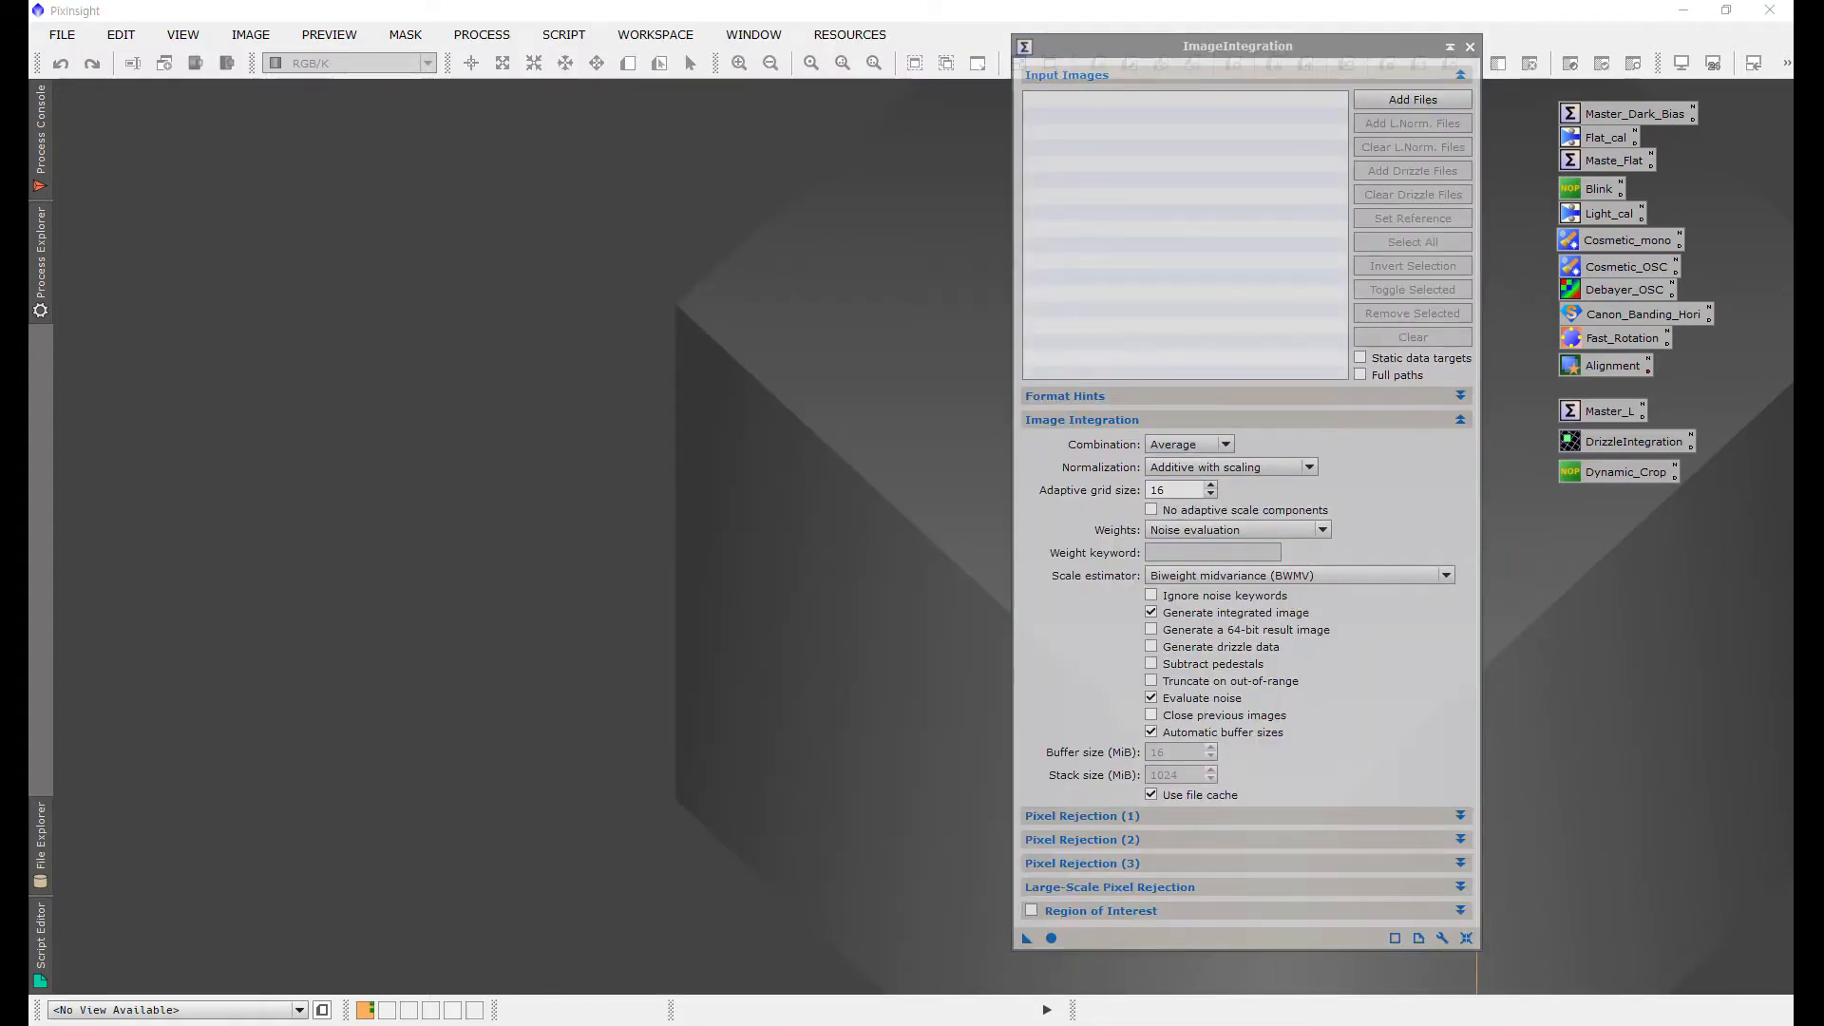
pyautogui.moveTo(1235, 46); pyautogui.dragTo(1183, 26)
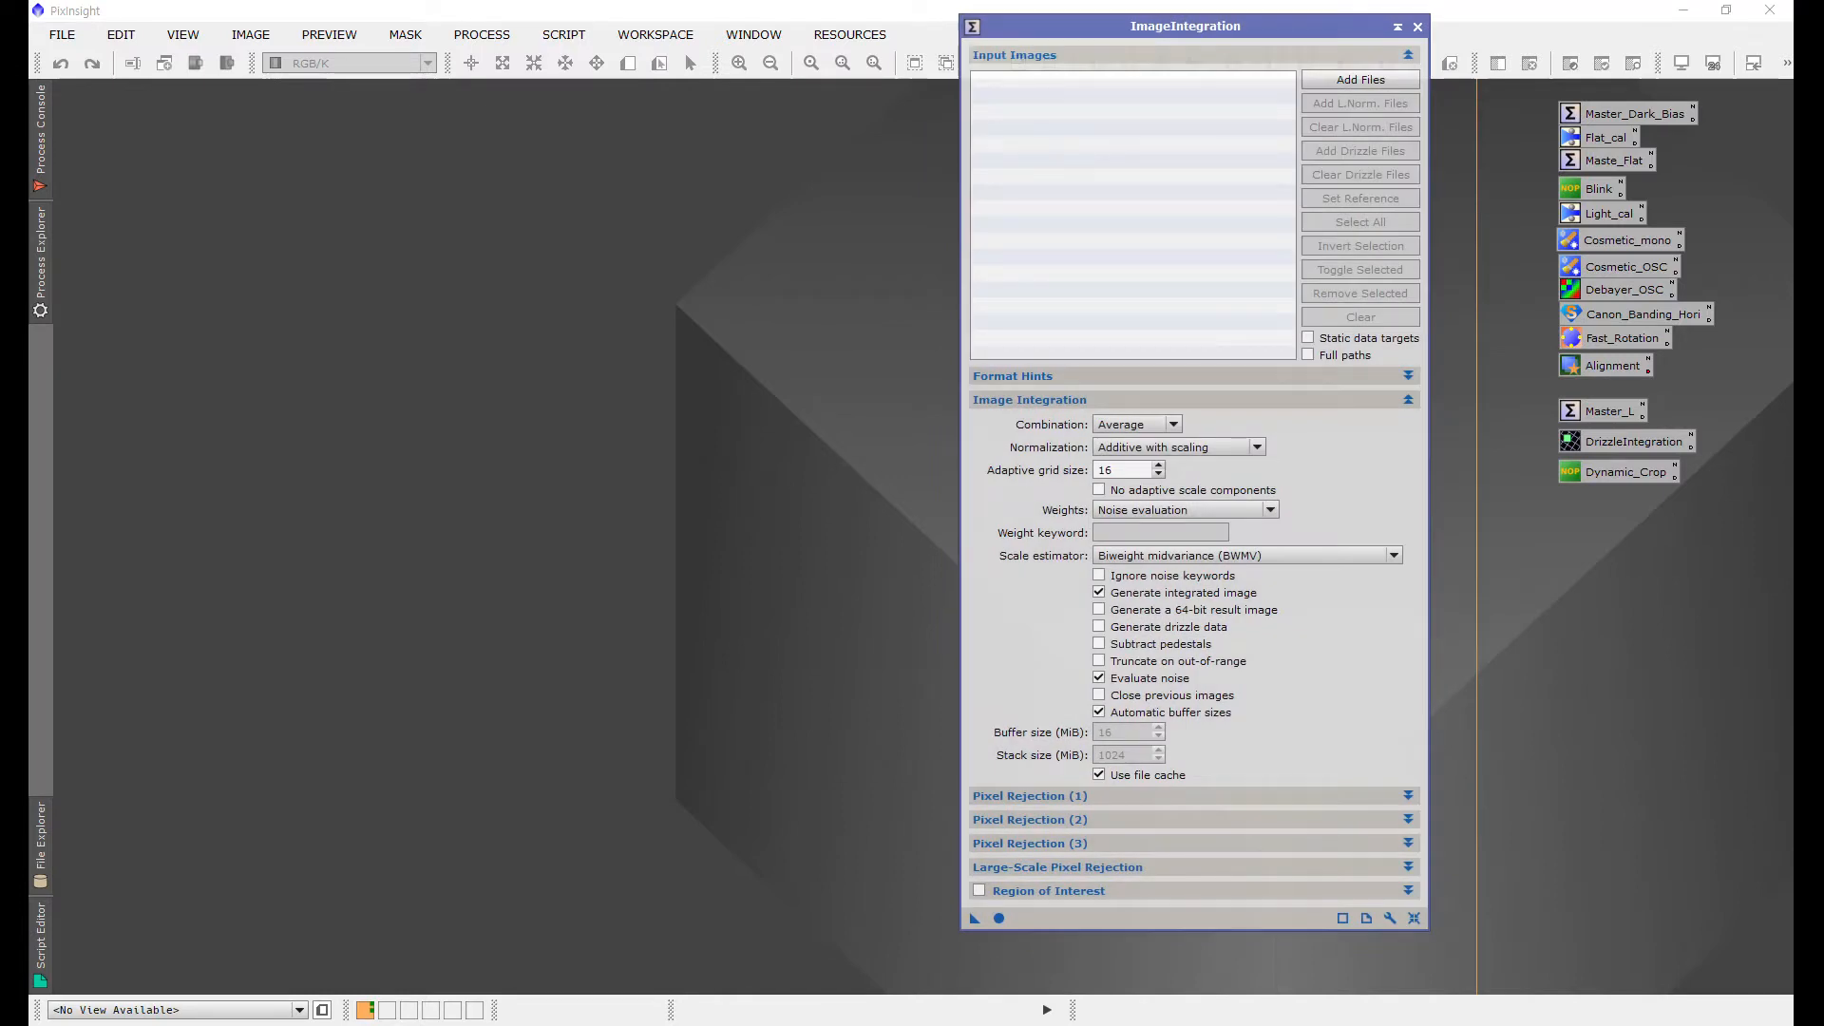
pyautogui.click(1417, 27)
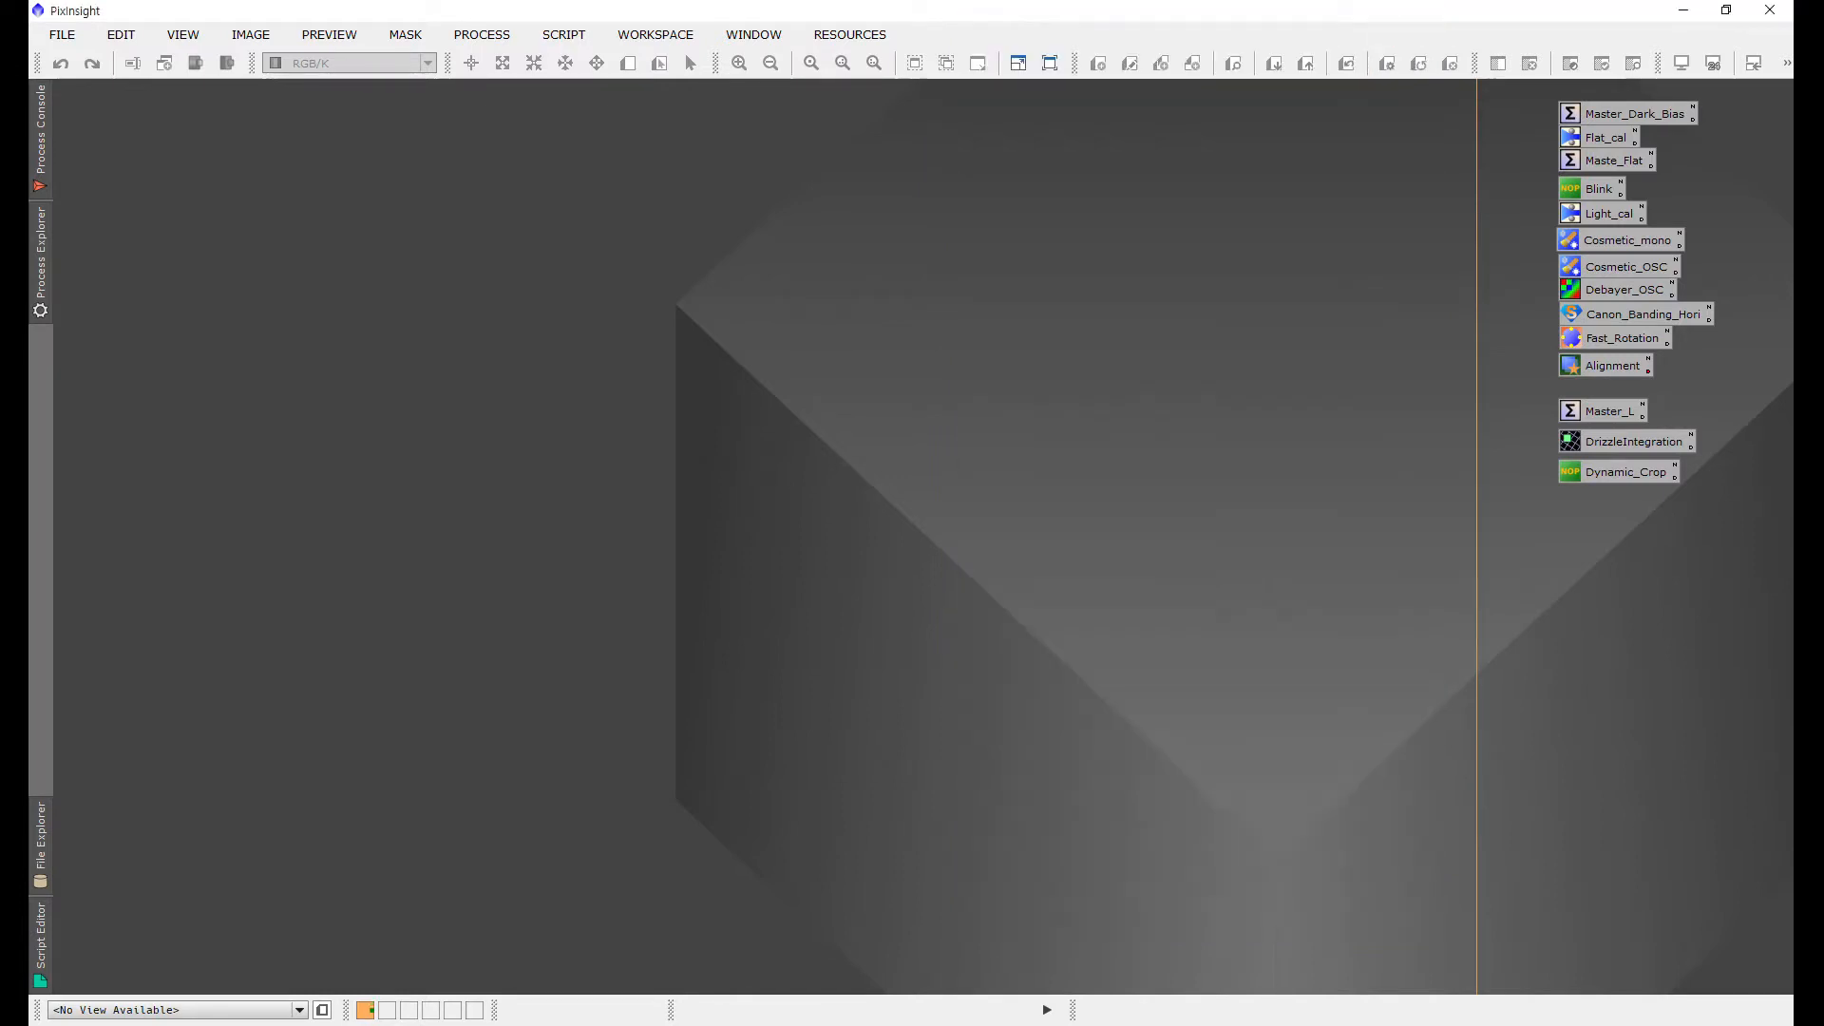
# Step: Open the Master_Dark_Bias ImageIntegration instance and add all Bias_15 frames from D:/test/asi294mc as input images
pyautogui.doubleClick(1615, 114)
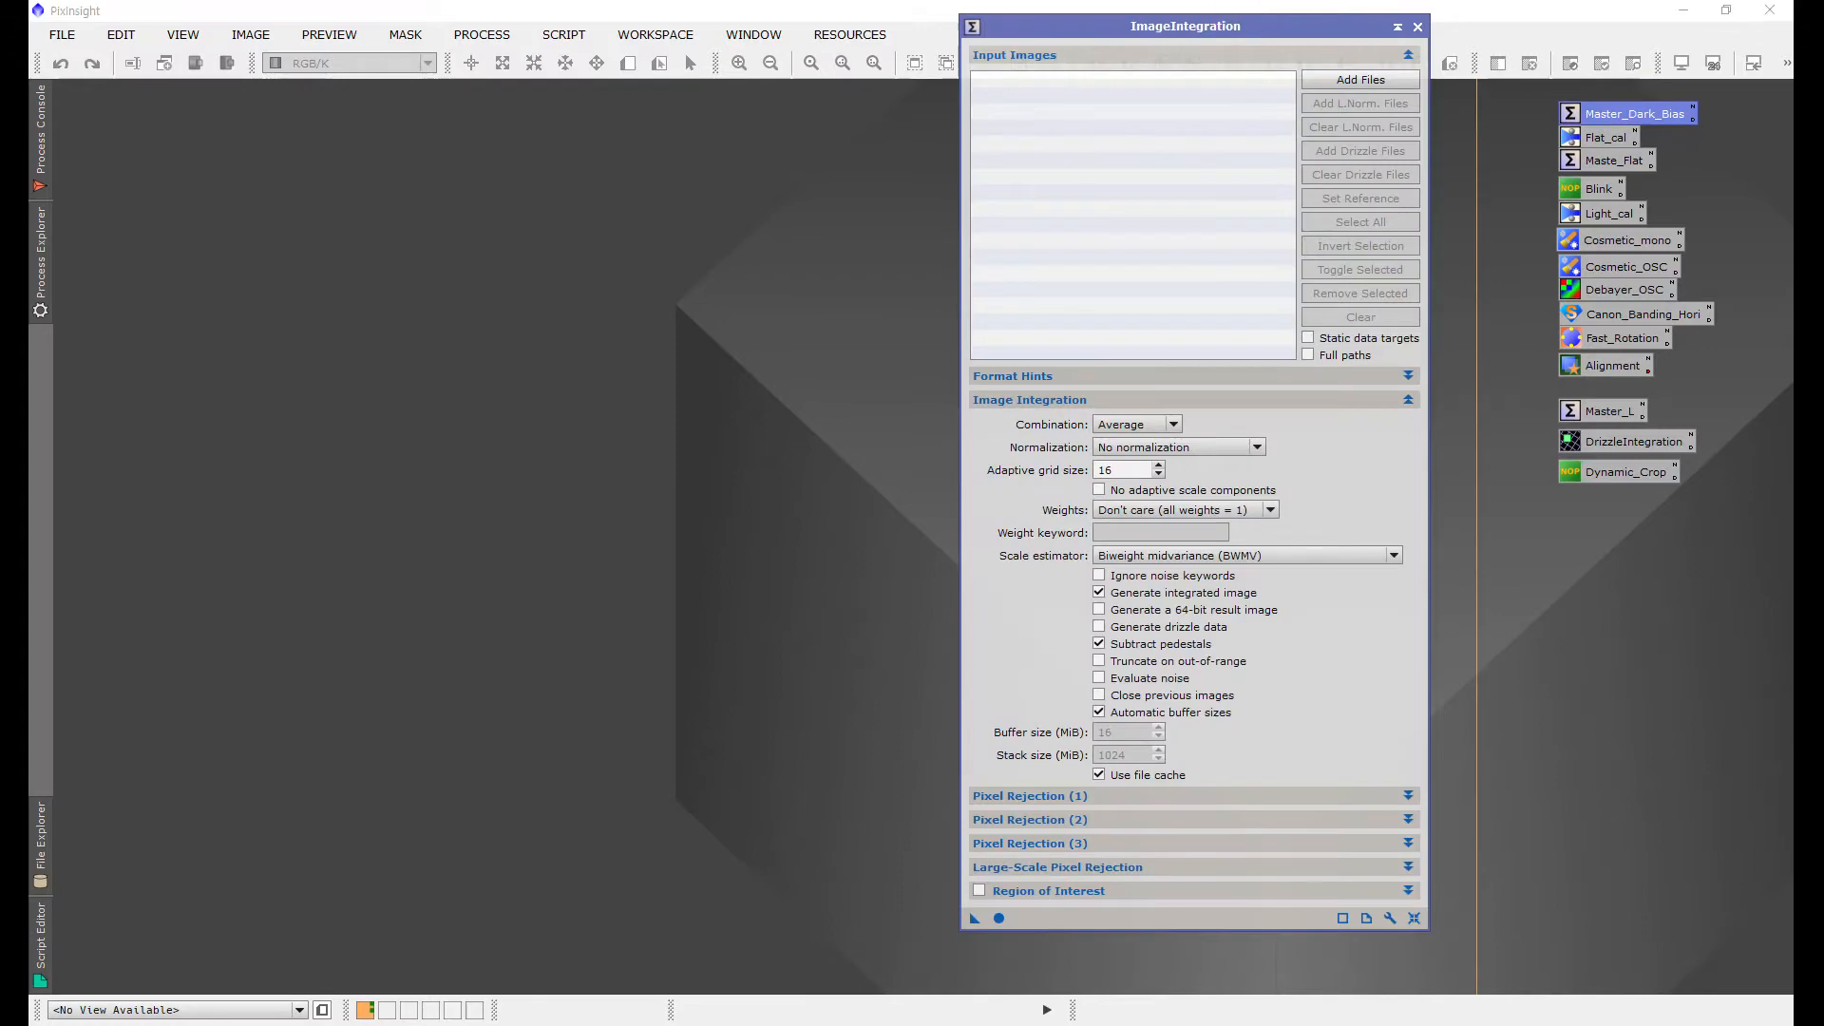
pyautogui.click(1360, 80)
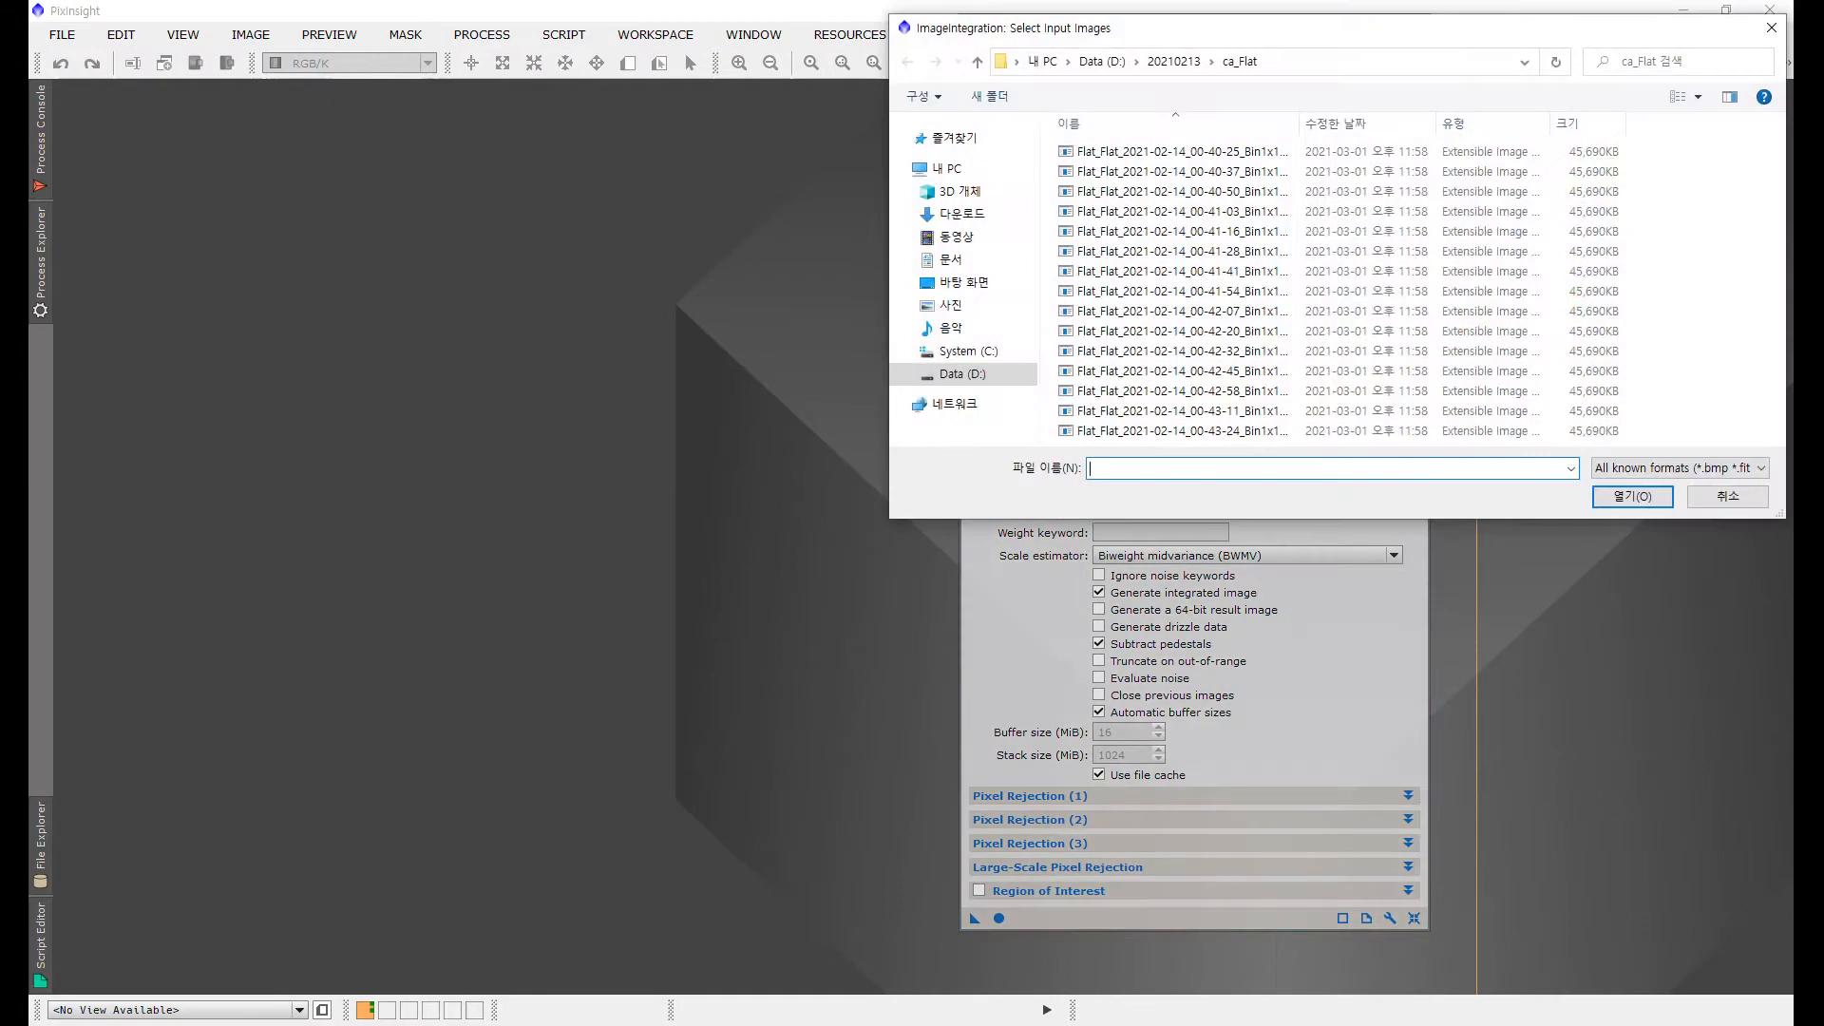
pyautogui.moveTo(1299, 31); pyautogui.dragTo(917, 113)
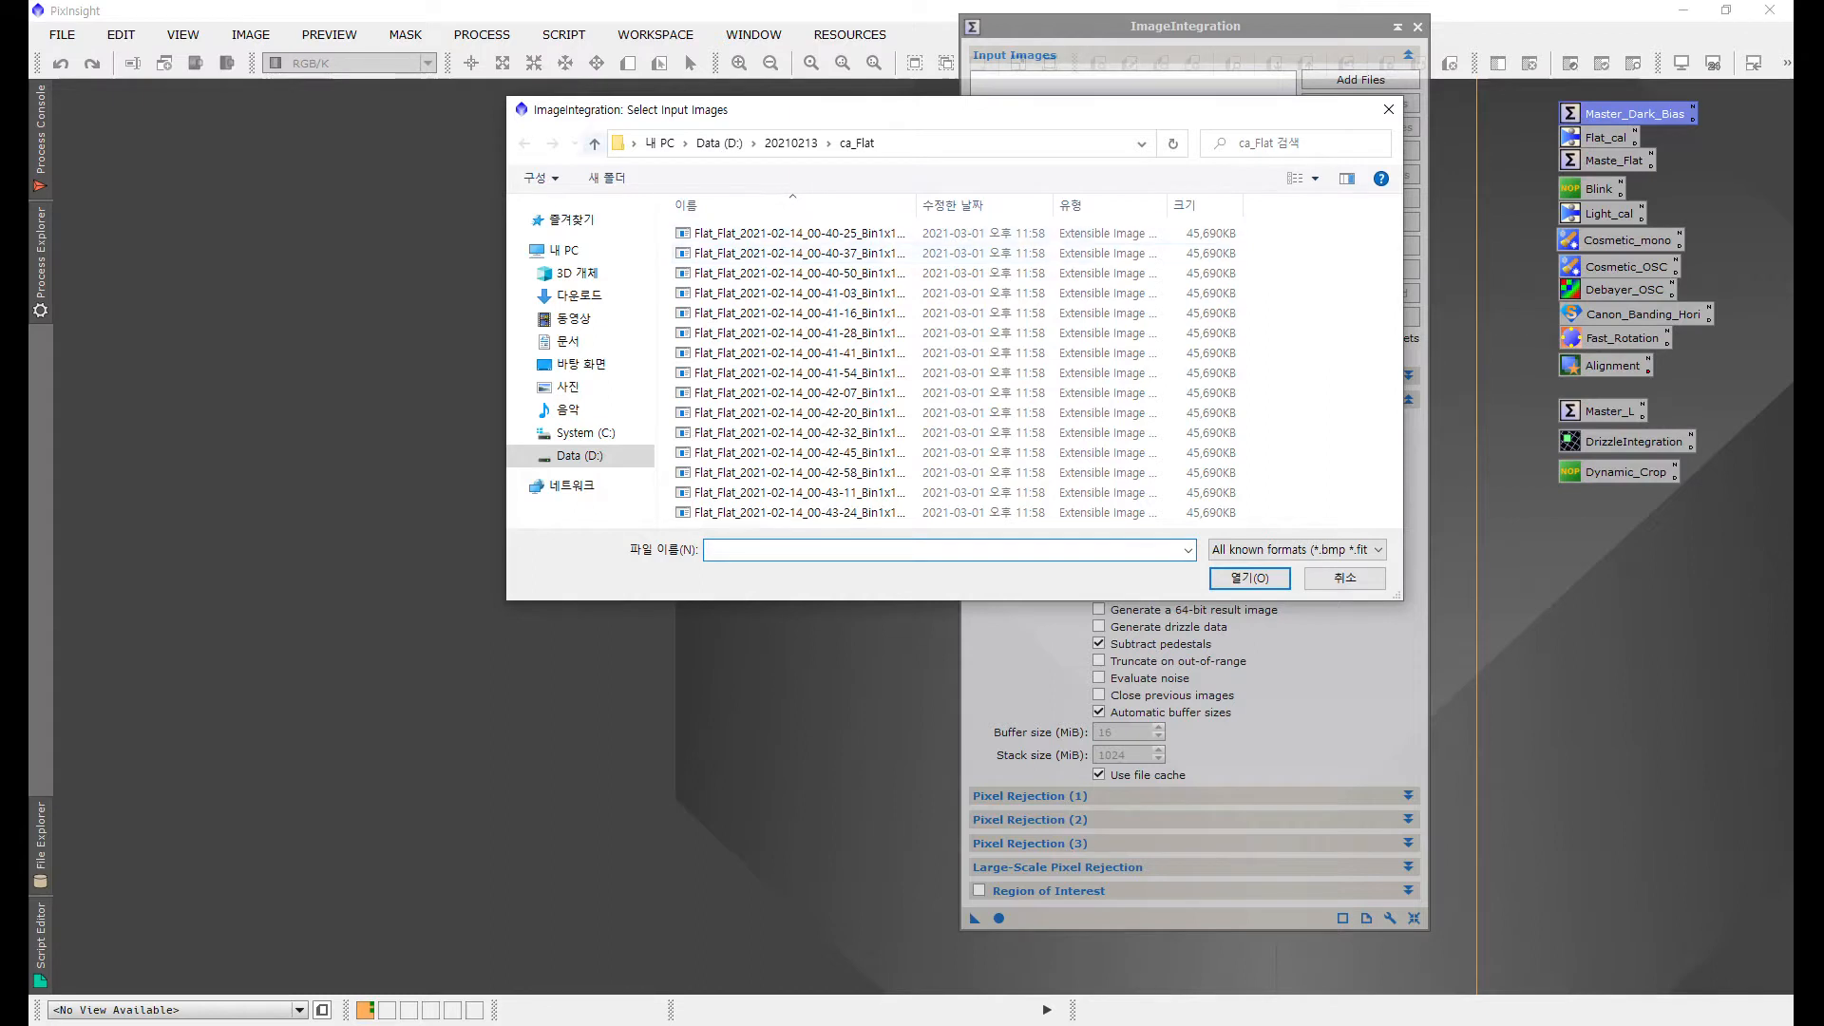
pyautogui.click(595, 144)
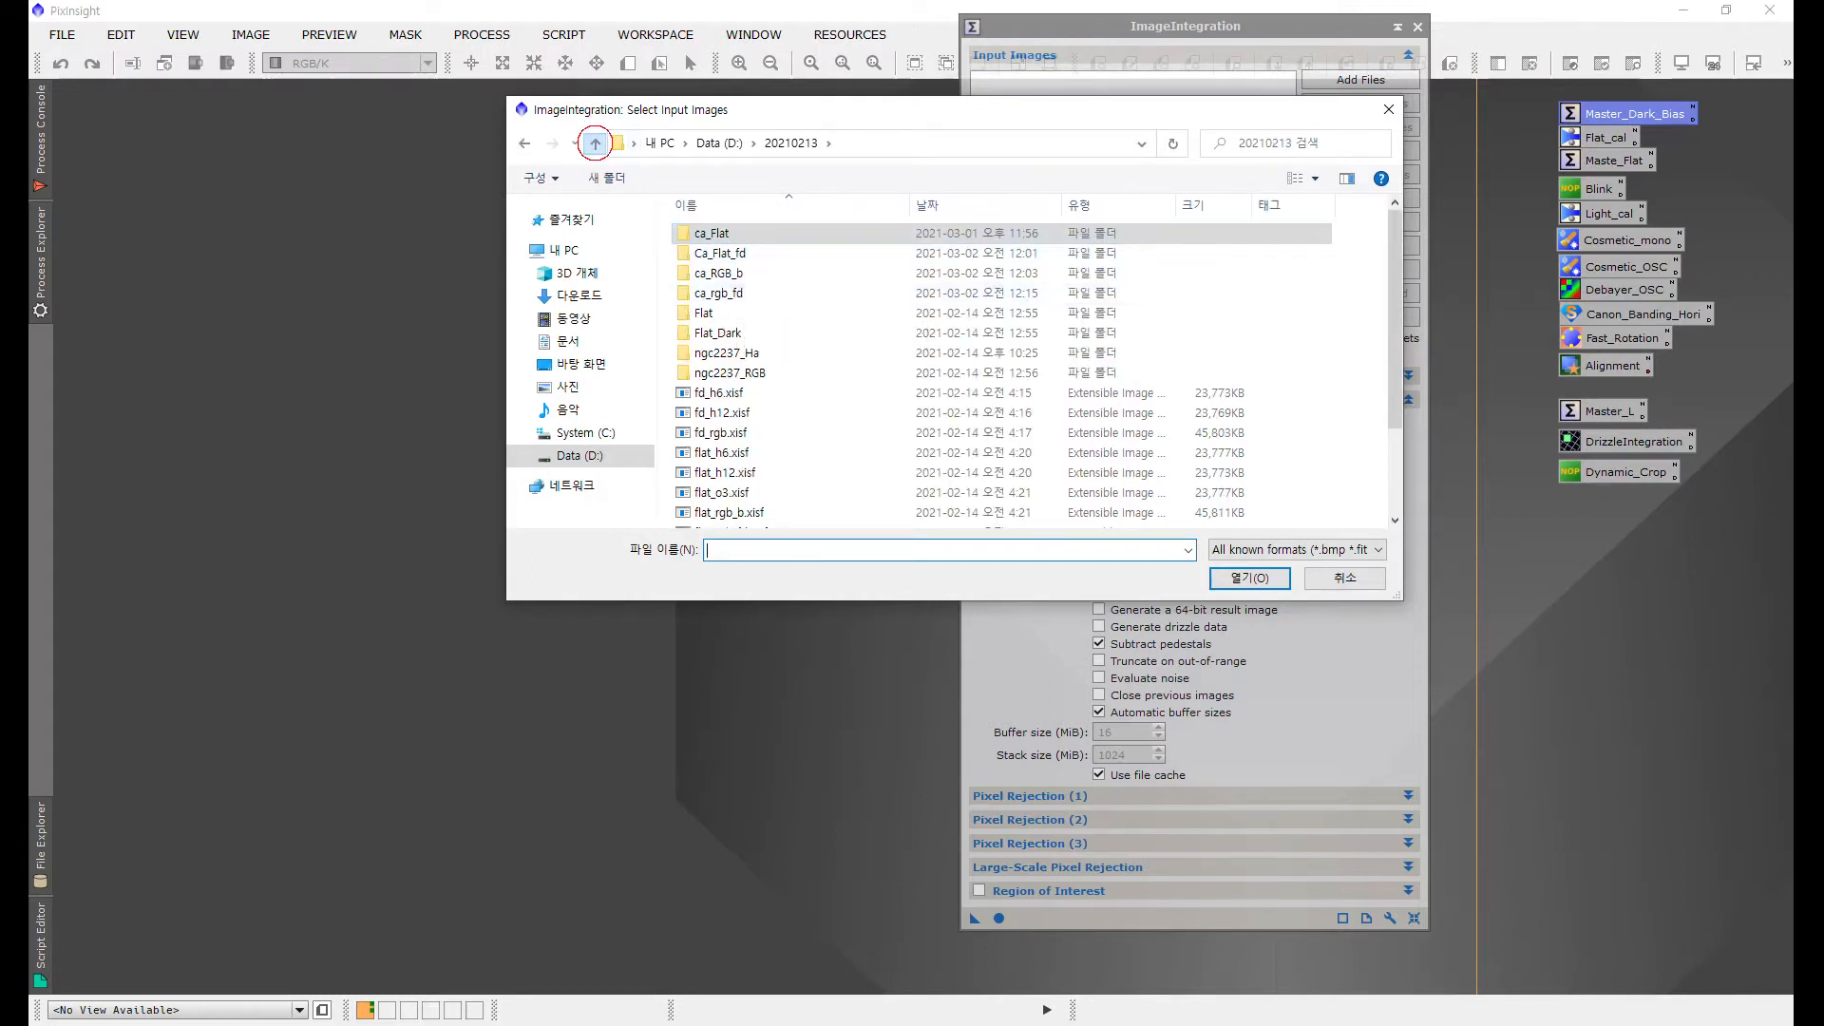
pyautogui.click(594, 144)
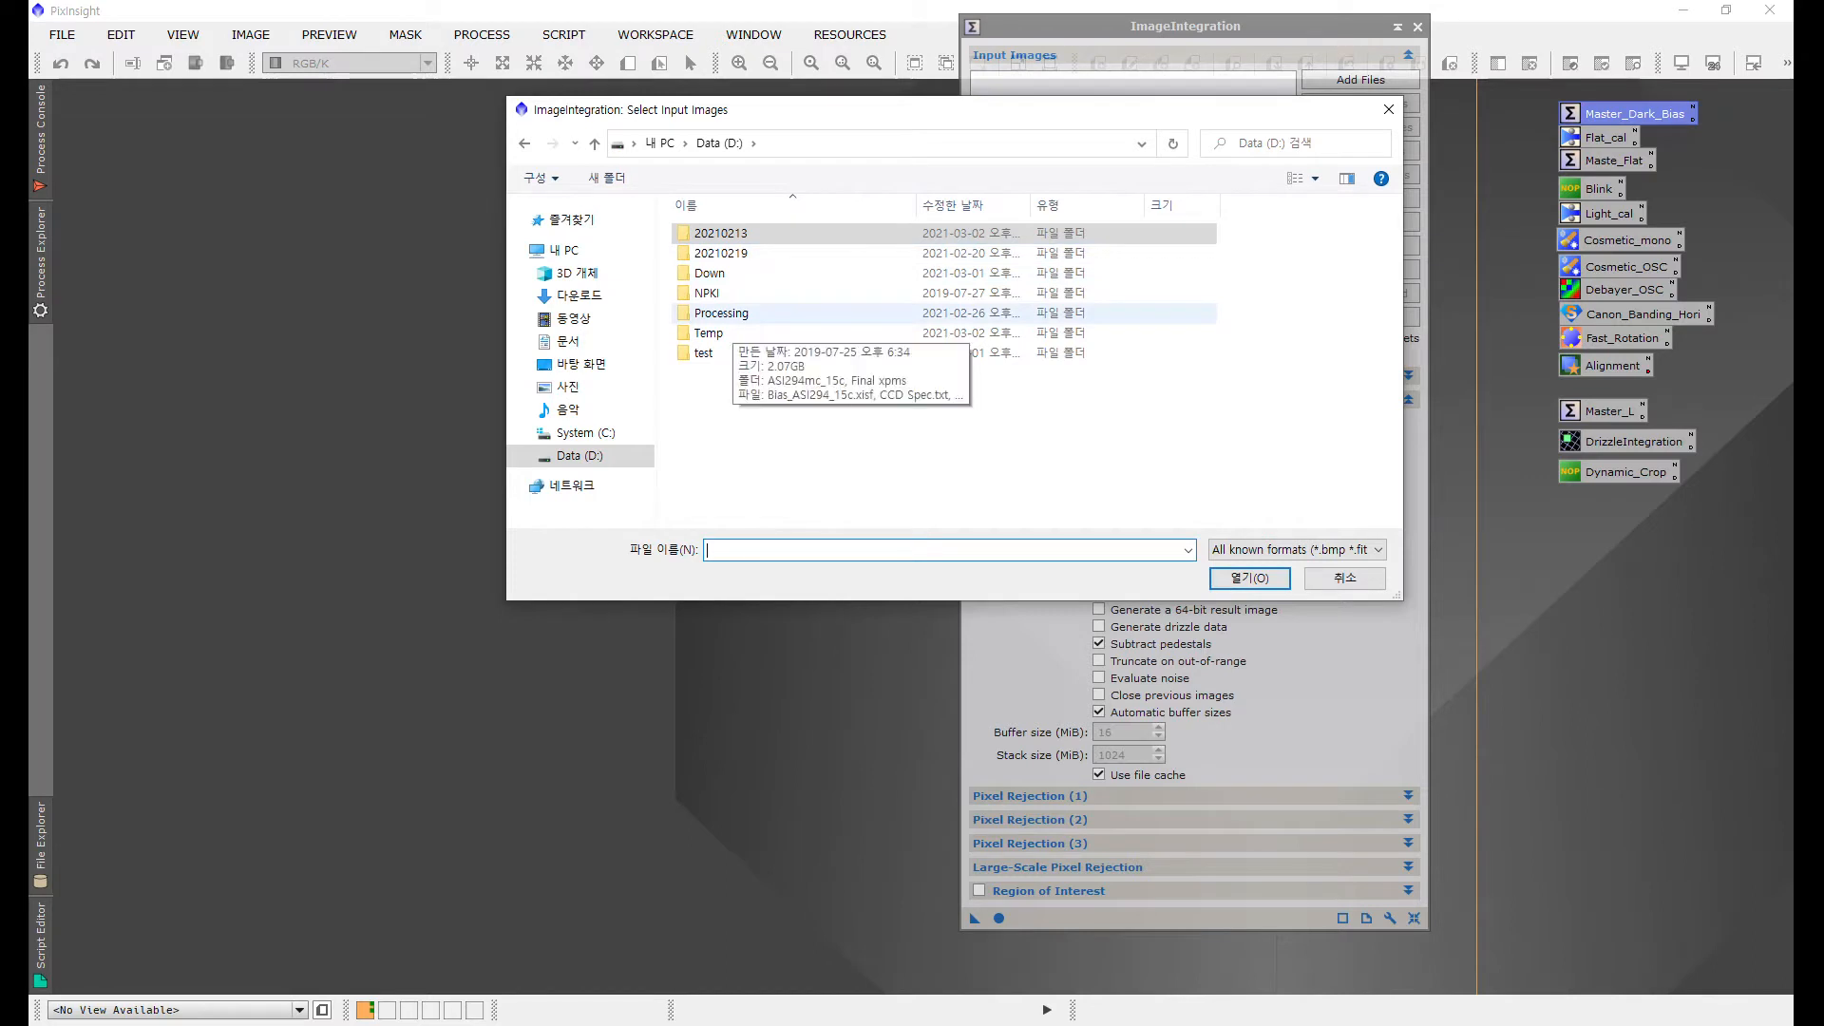
pyautogui.doubleClick(708, 312)
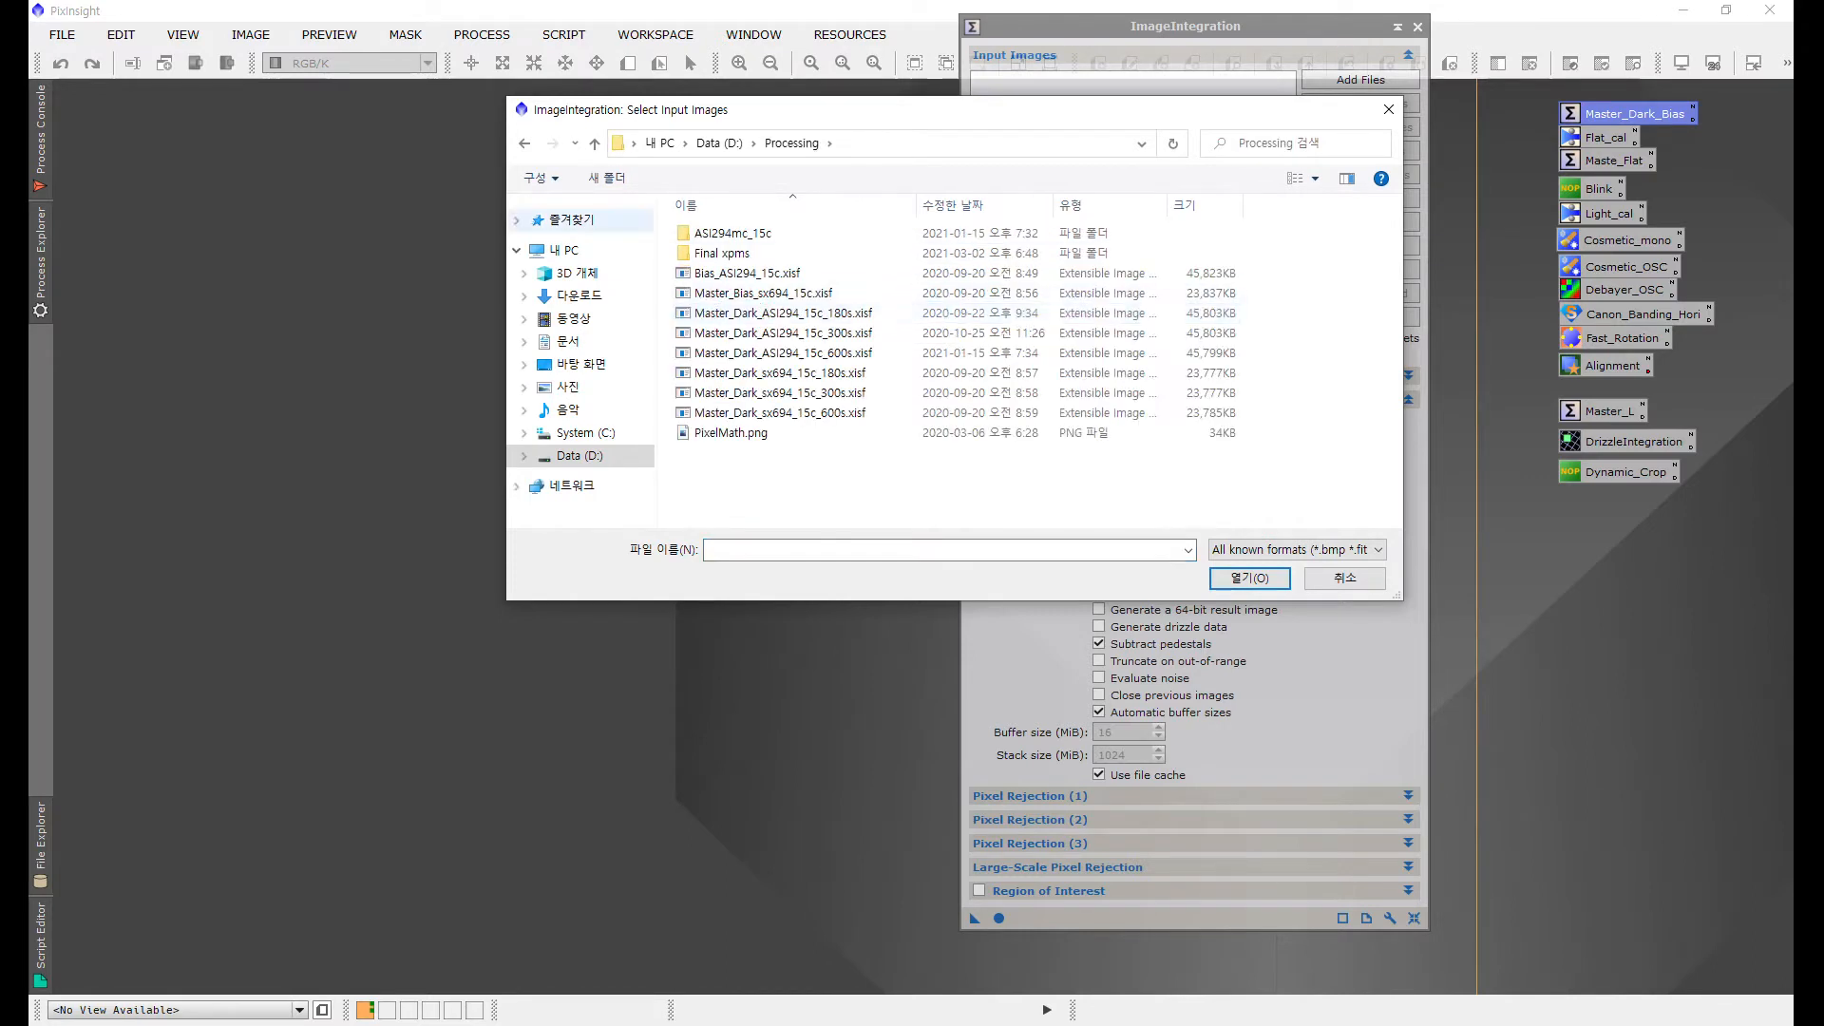
pyautogui.click(595, 143)
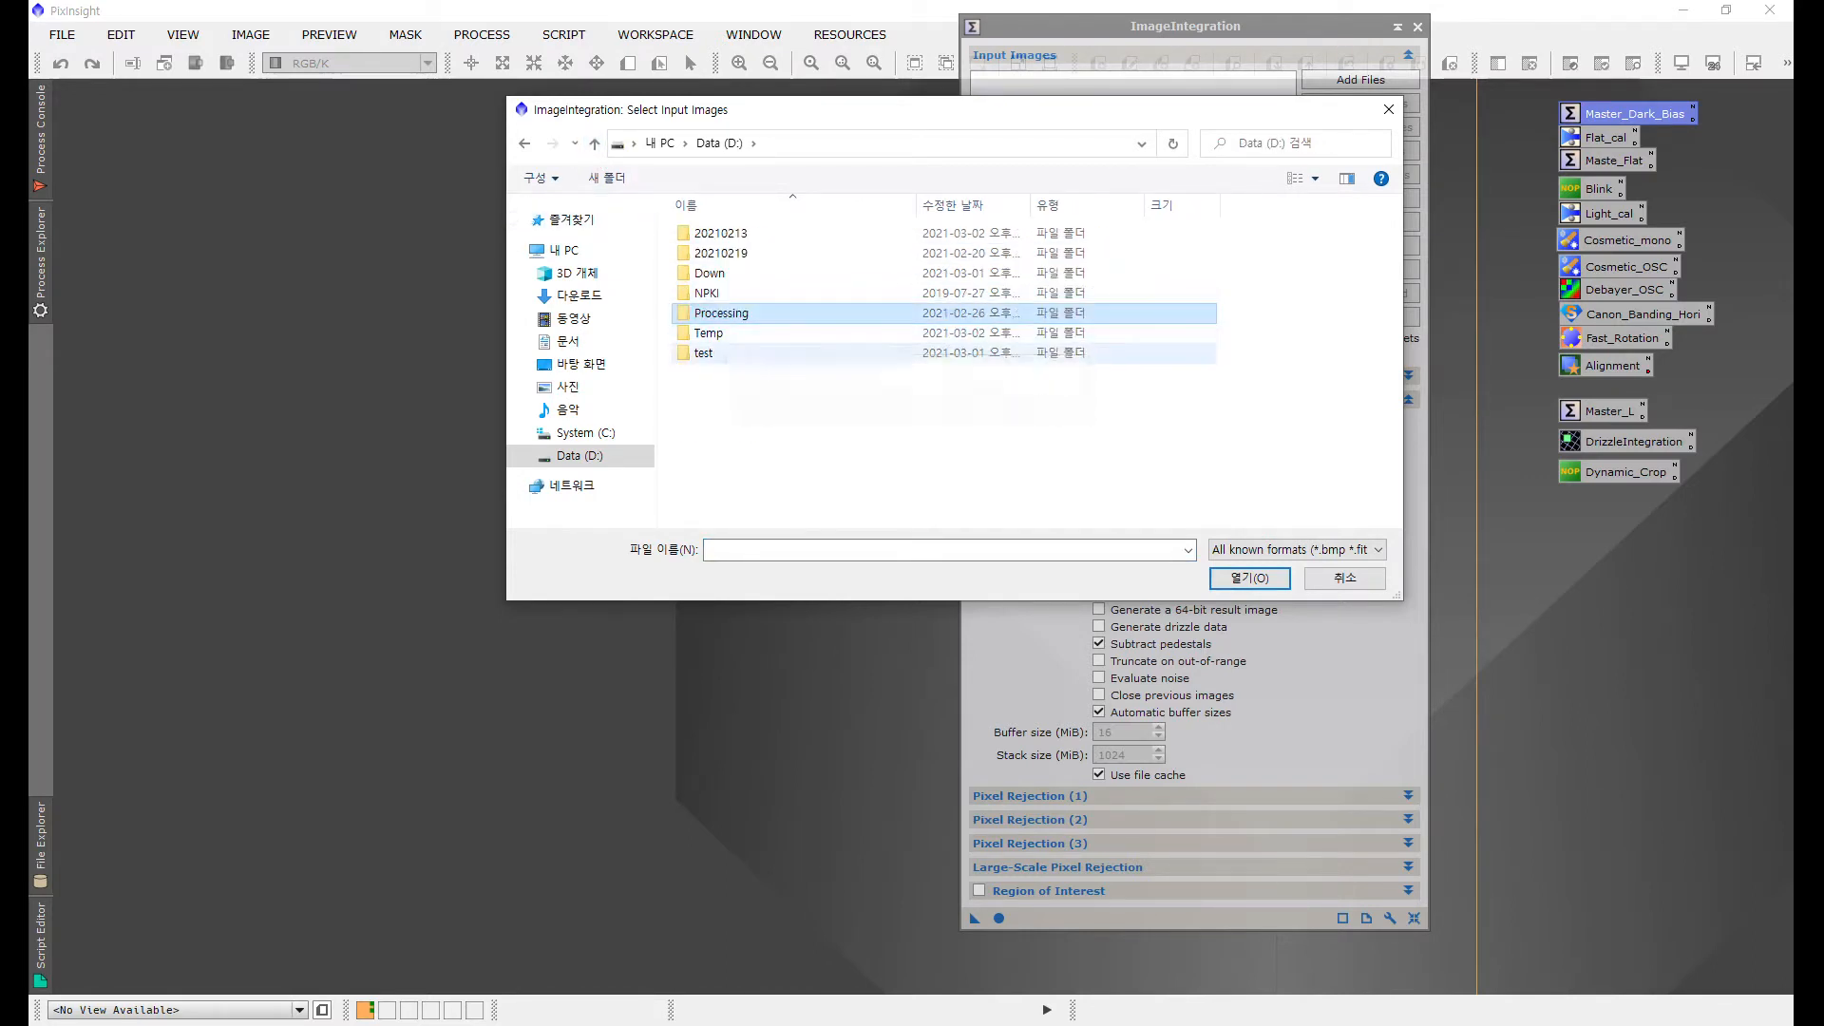
pyautogui.doubleClick(704, 353)
pyautogui.click(719, 233)
pyautogui.doubleClick(720, 233)
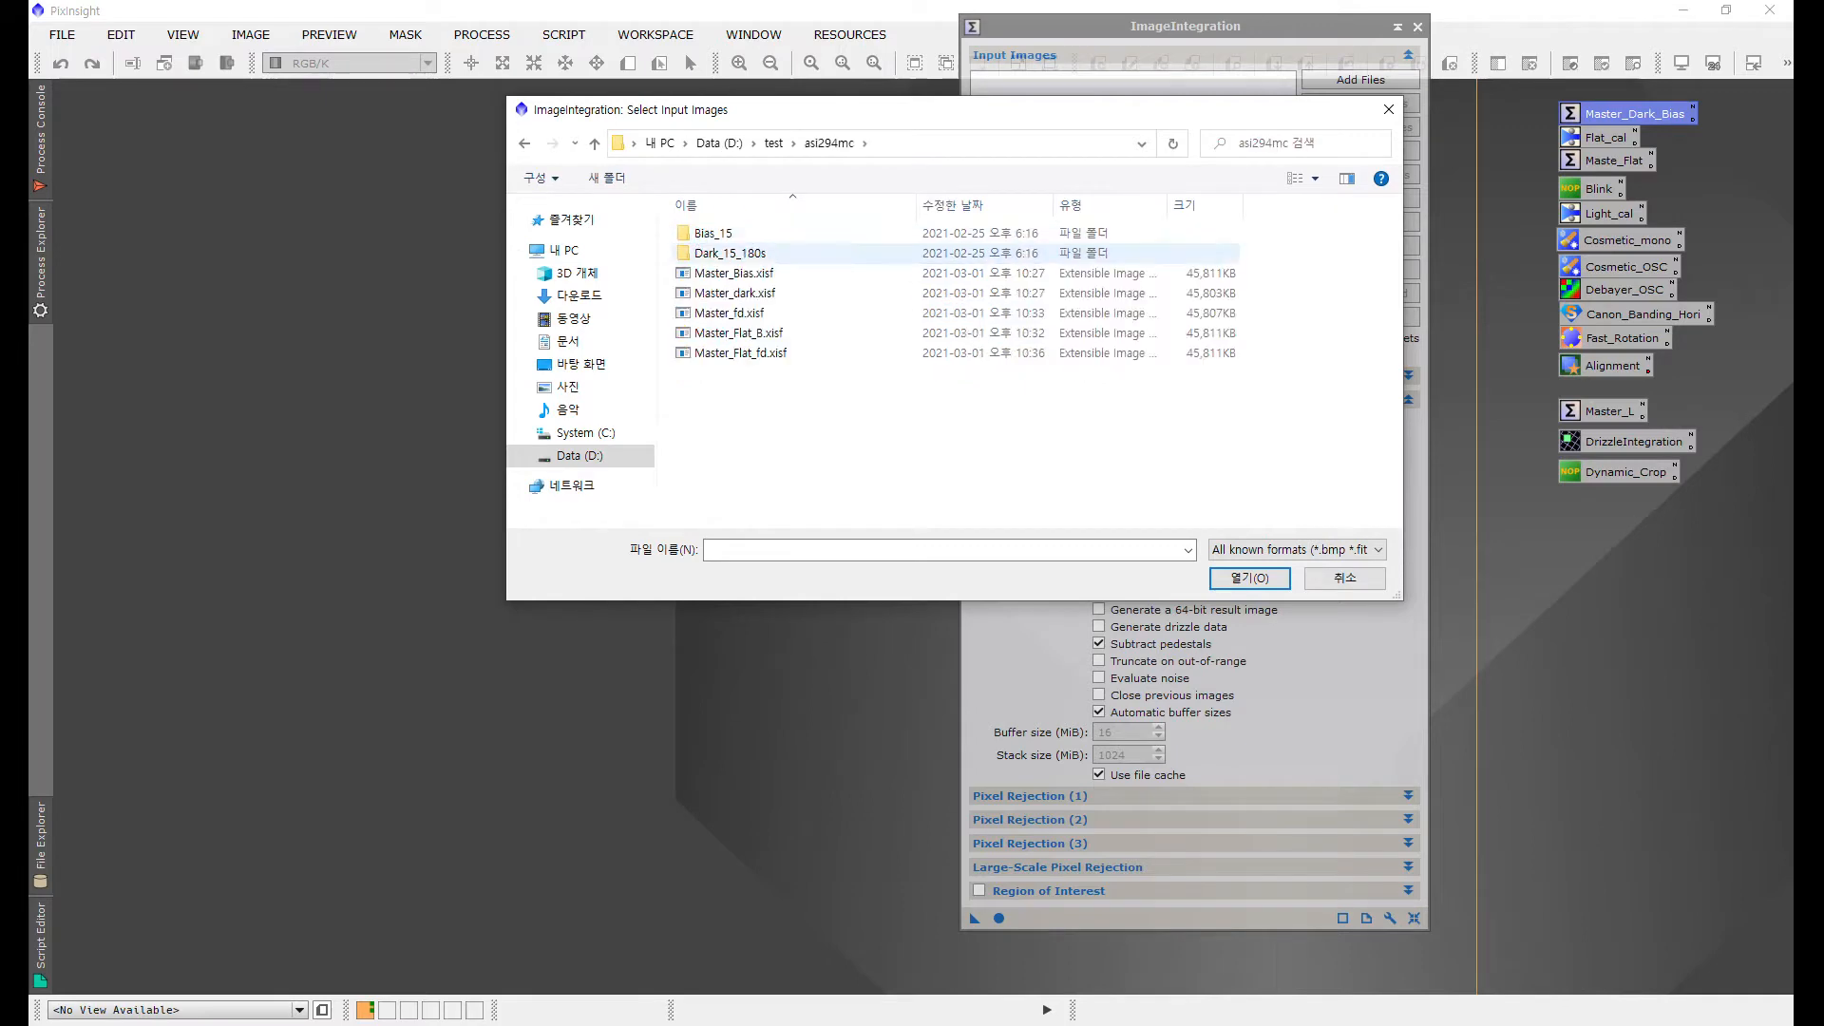
pyautogui.doubleClick(719, 232)
pyautogui.click(746, 293)
pyautogui.hotkey('ctrl', 'a')
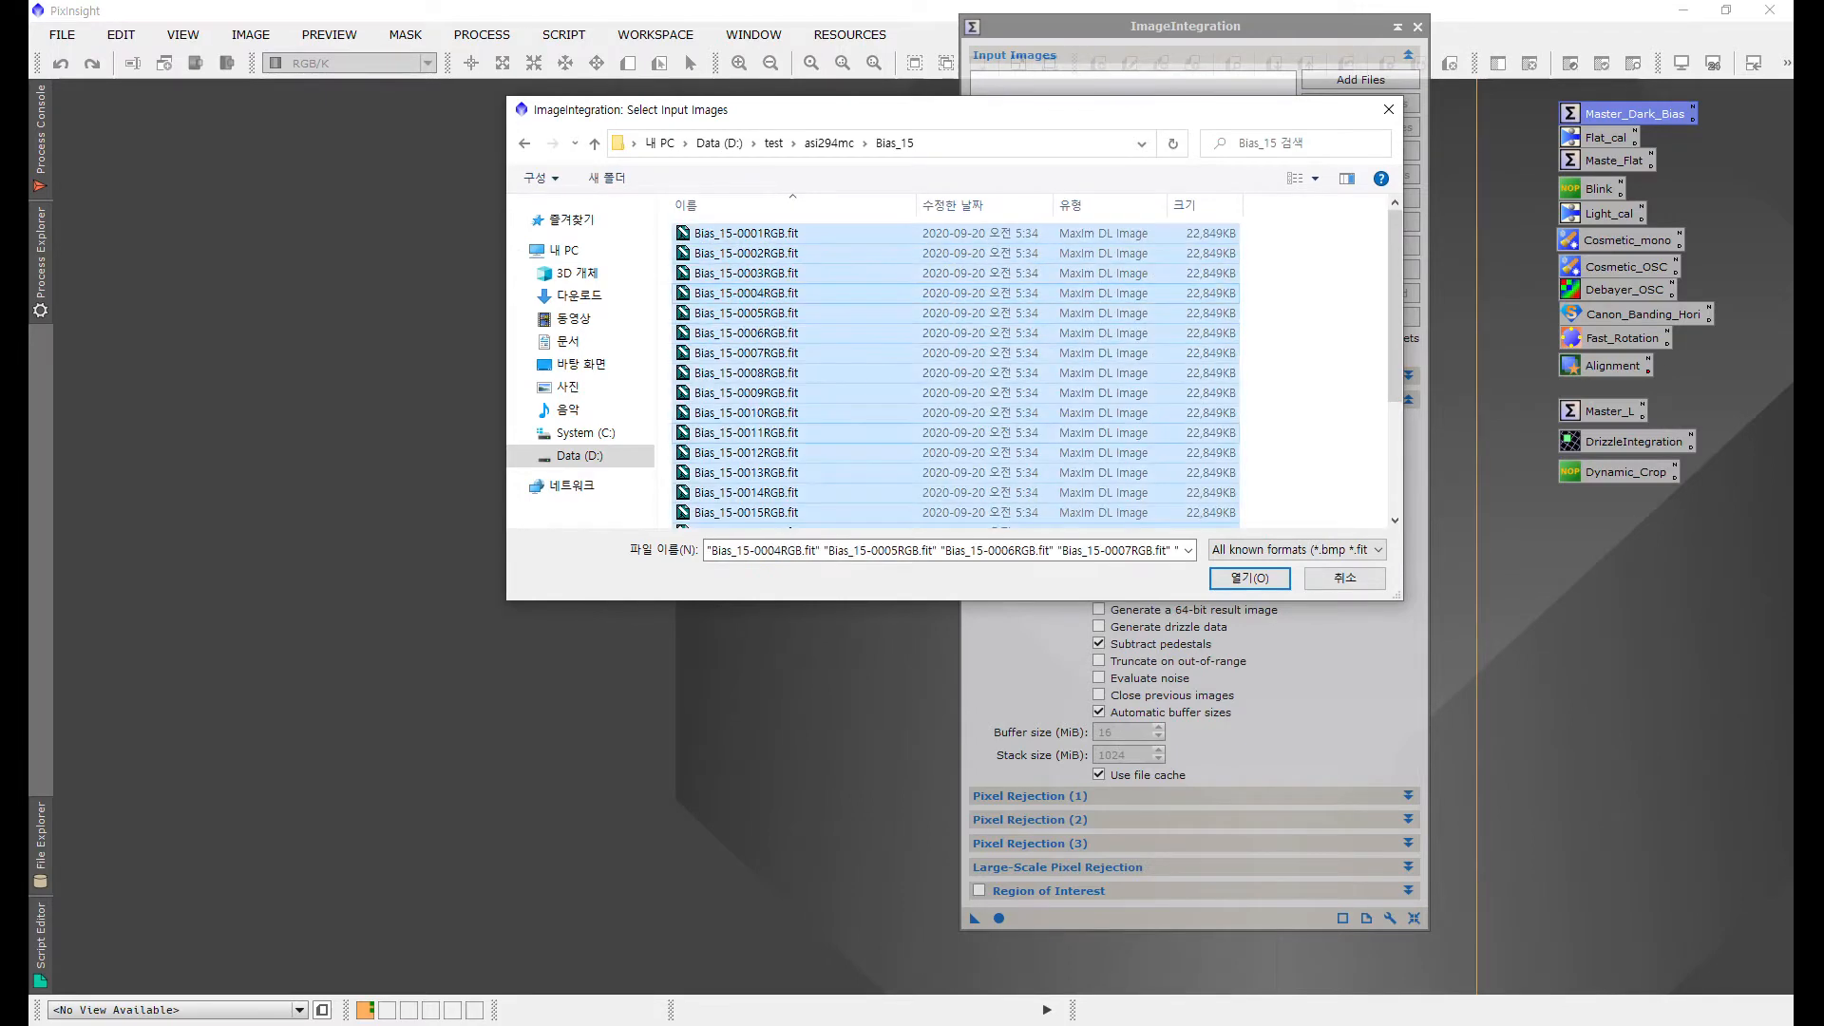
pyautogui.click(1249, 578)
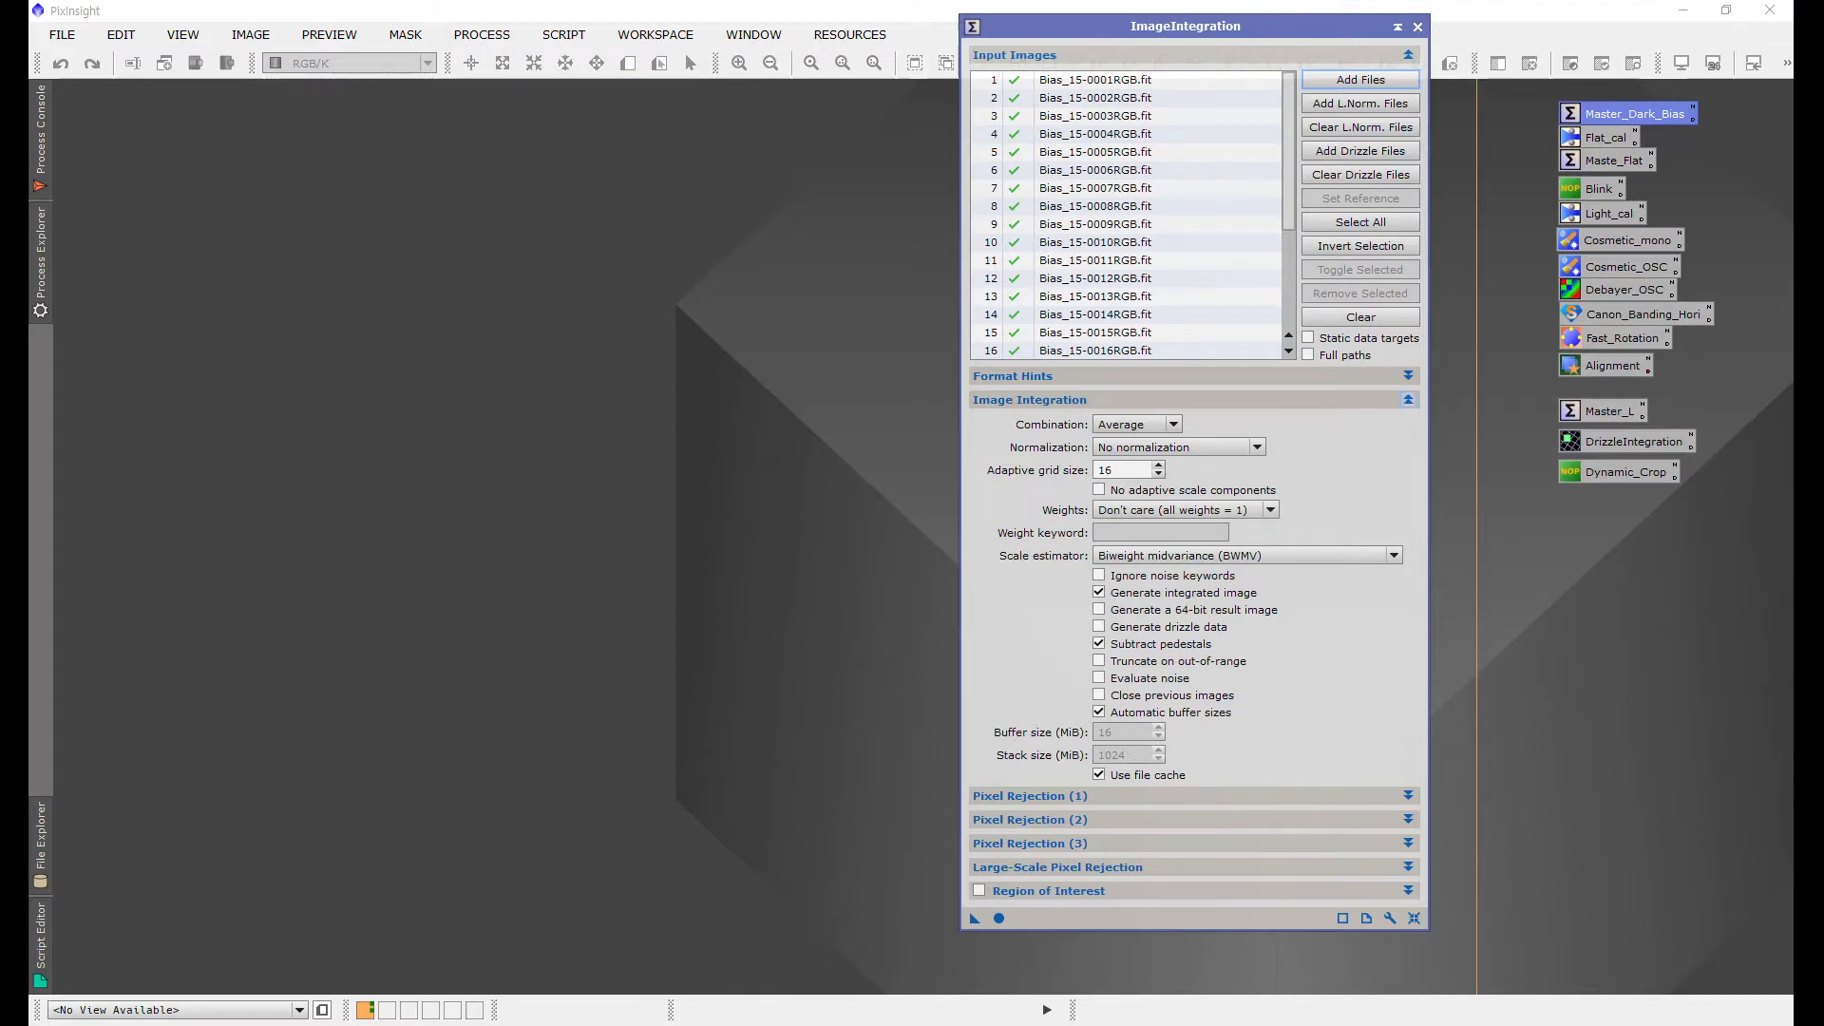
# Step: Run the integration globally using the Winsorized Sigma Clipping pixel rejection settings
pyautogui.click(1408, 400)
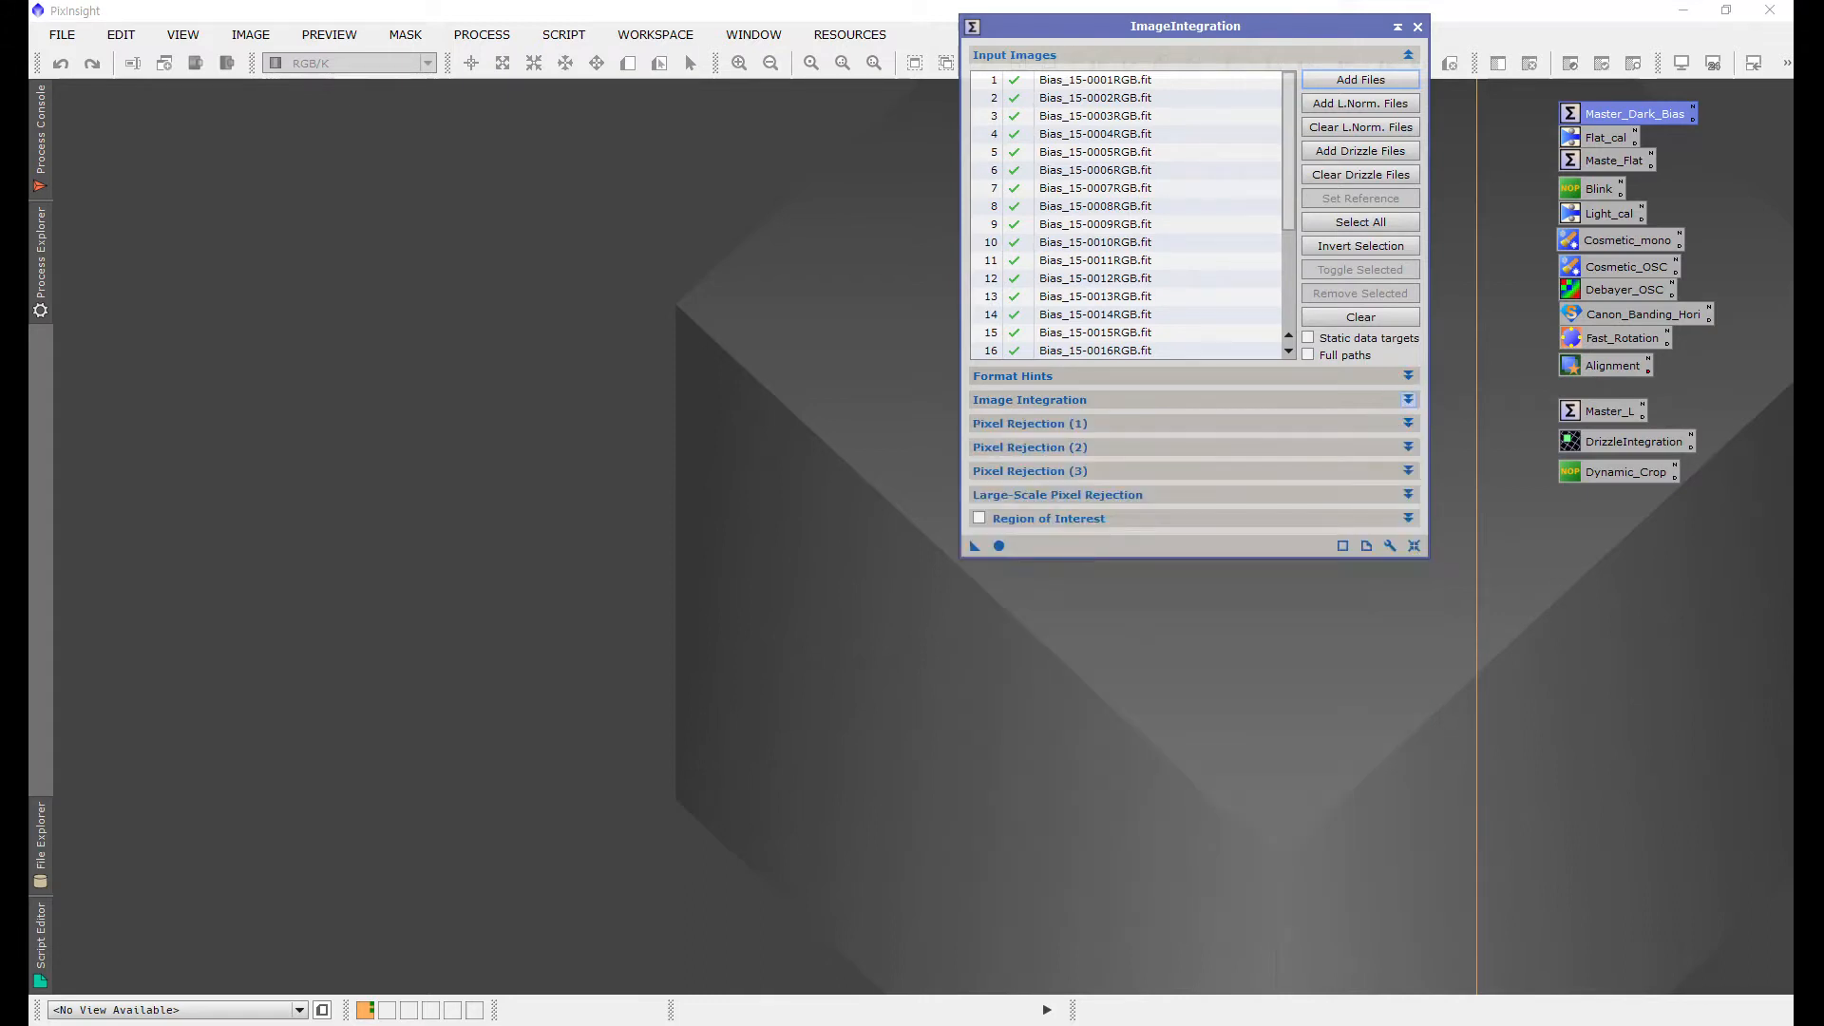
pyautogui.click(1408, 423)
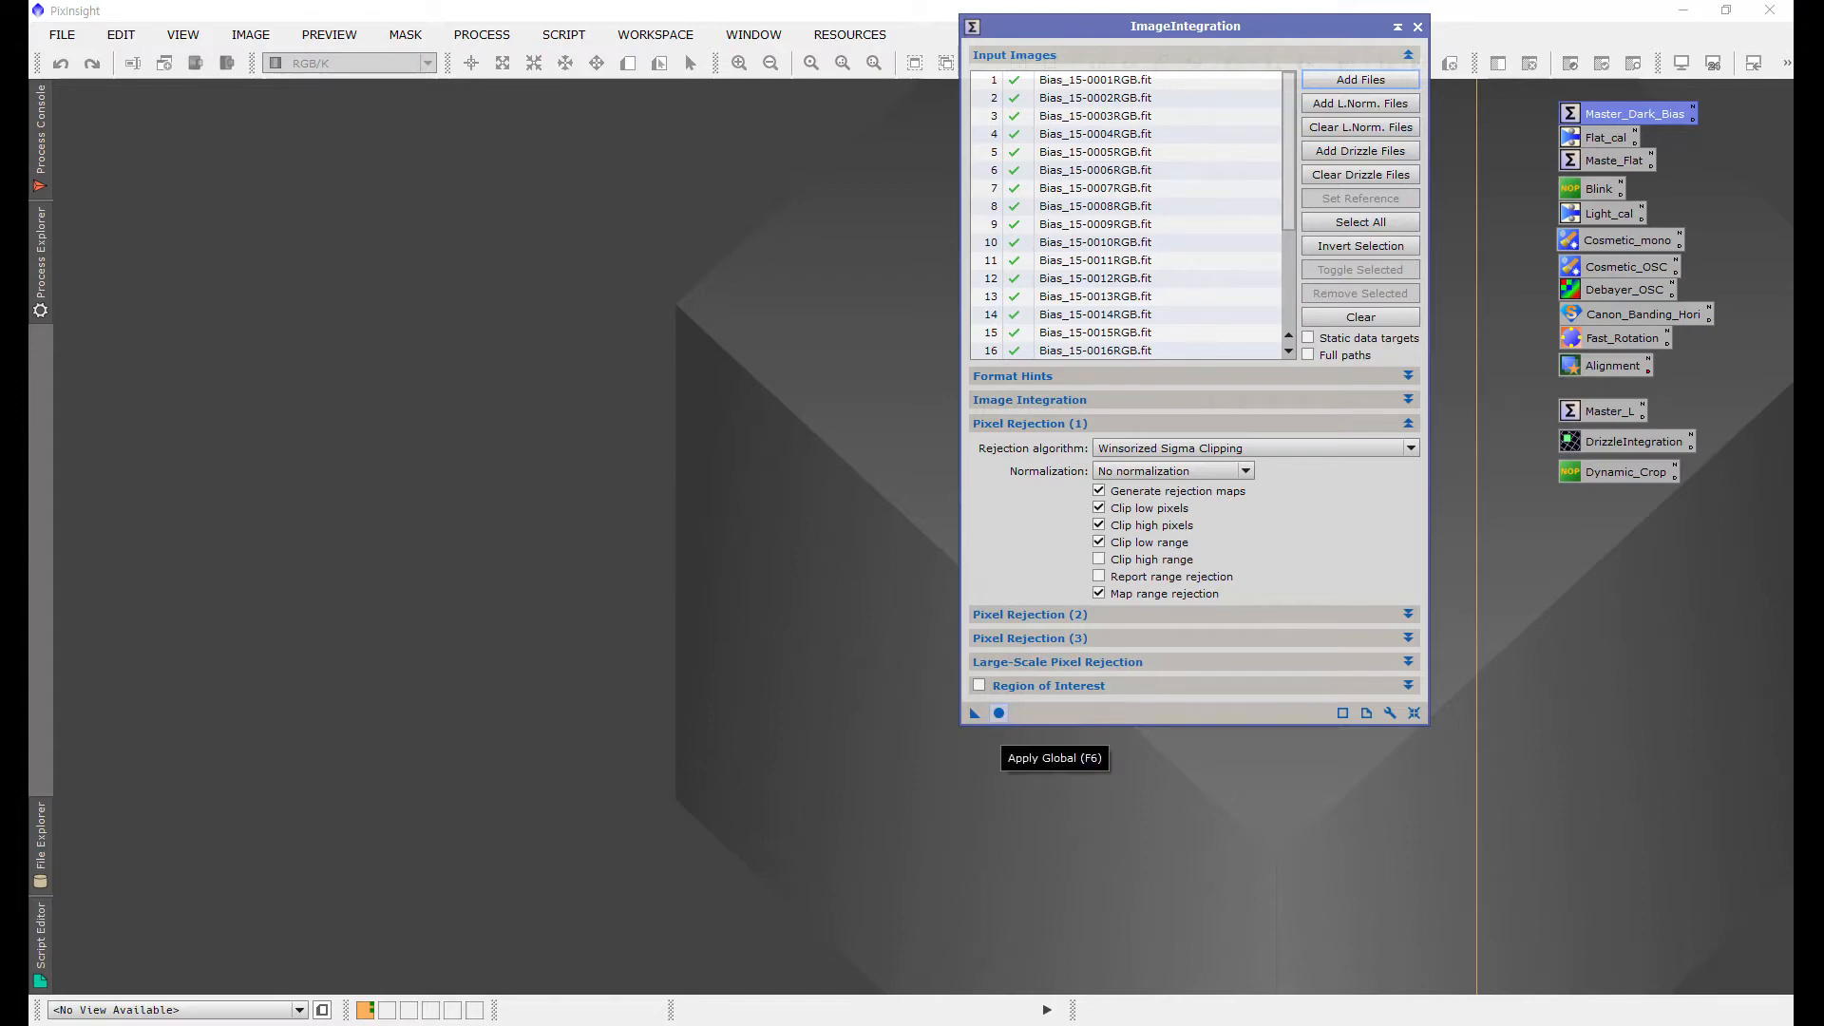
pyautogui.click(998, 712)
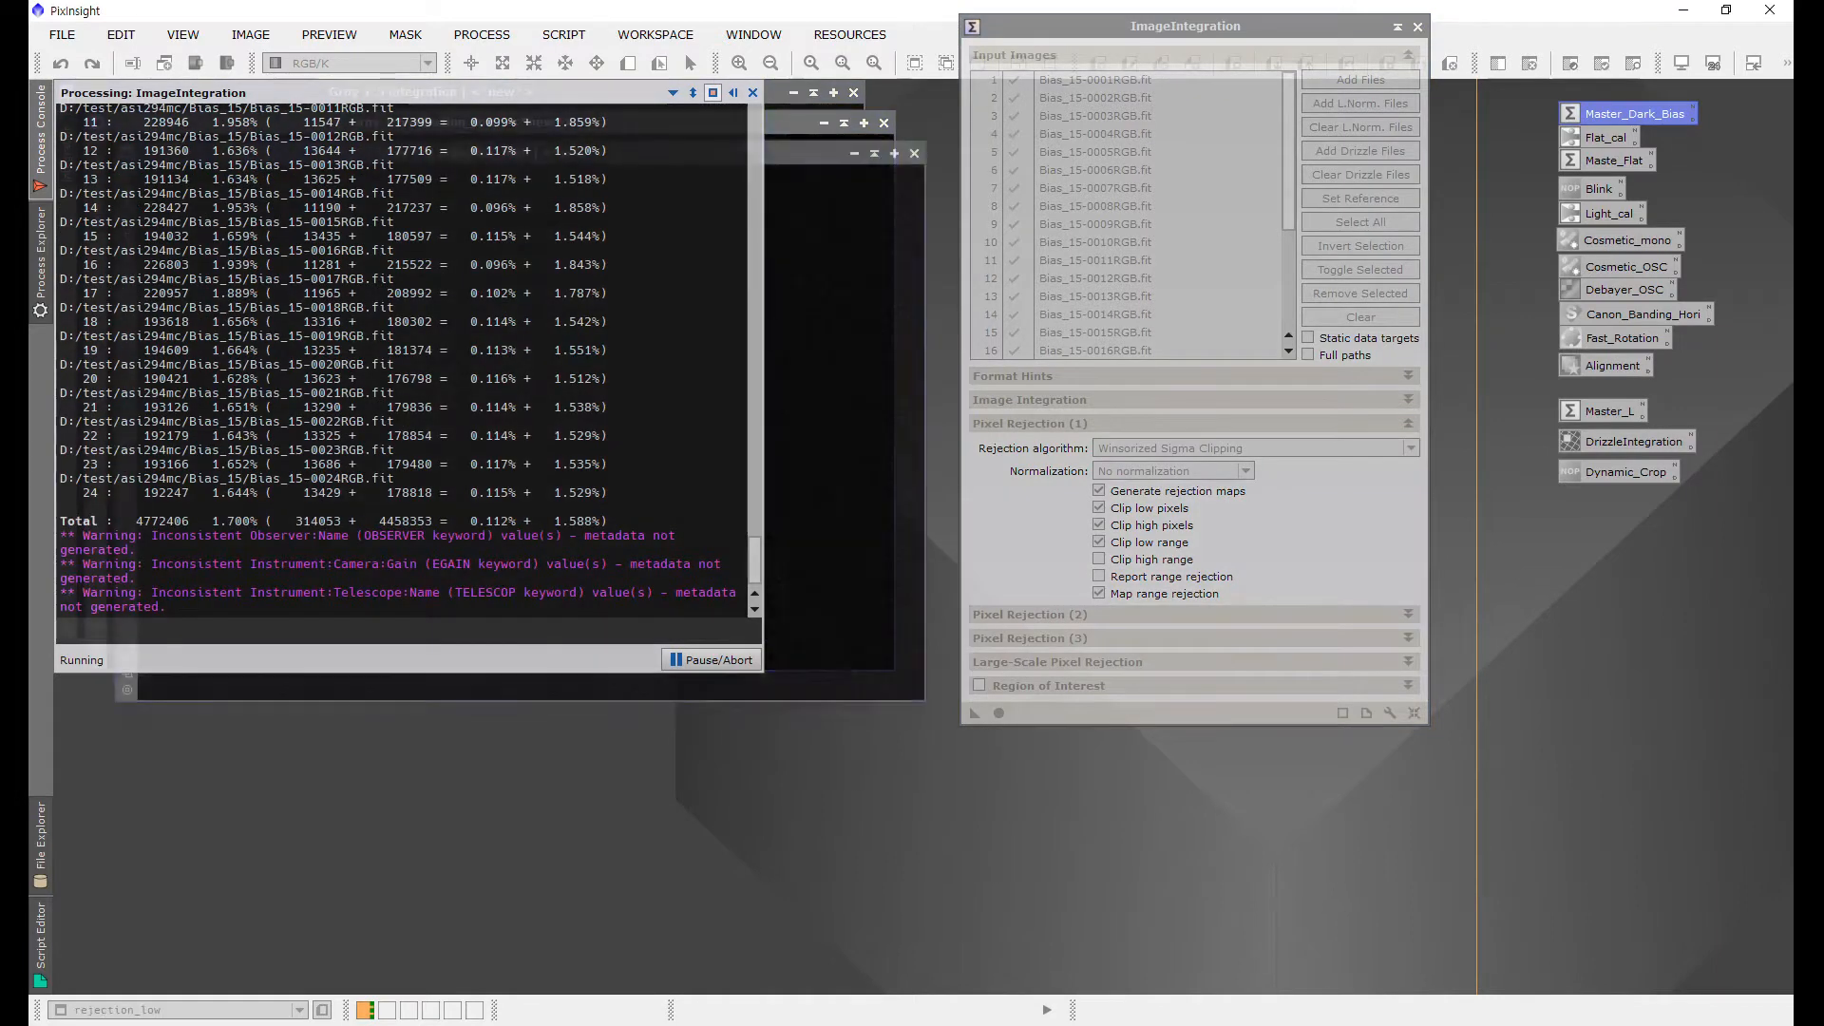
# Step: Close the rejection map windows and auto-stretch the integration image with ScreenTransferFunction
pyautogui.click(914, 153)
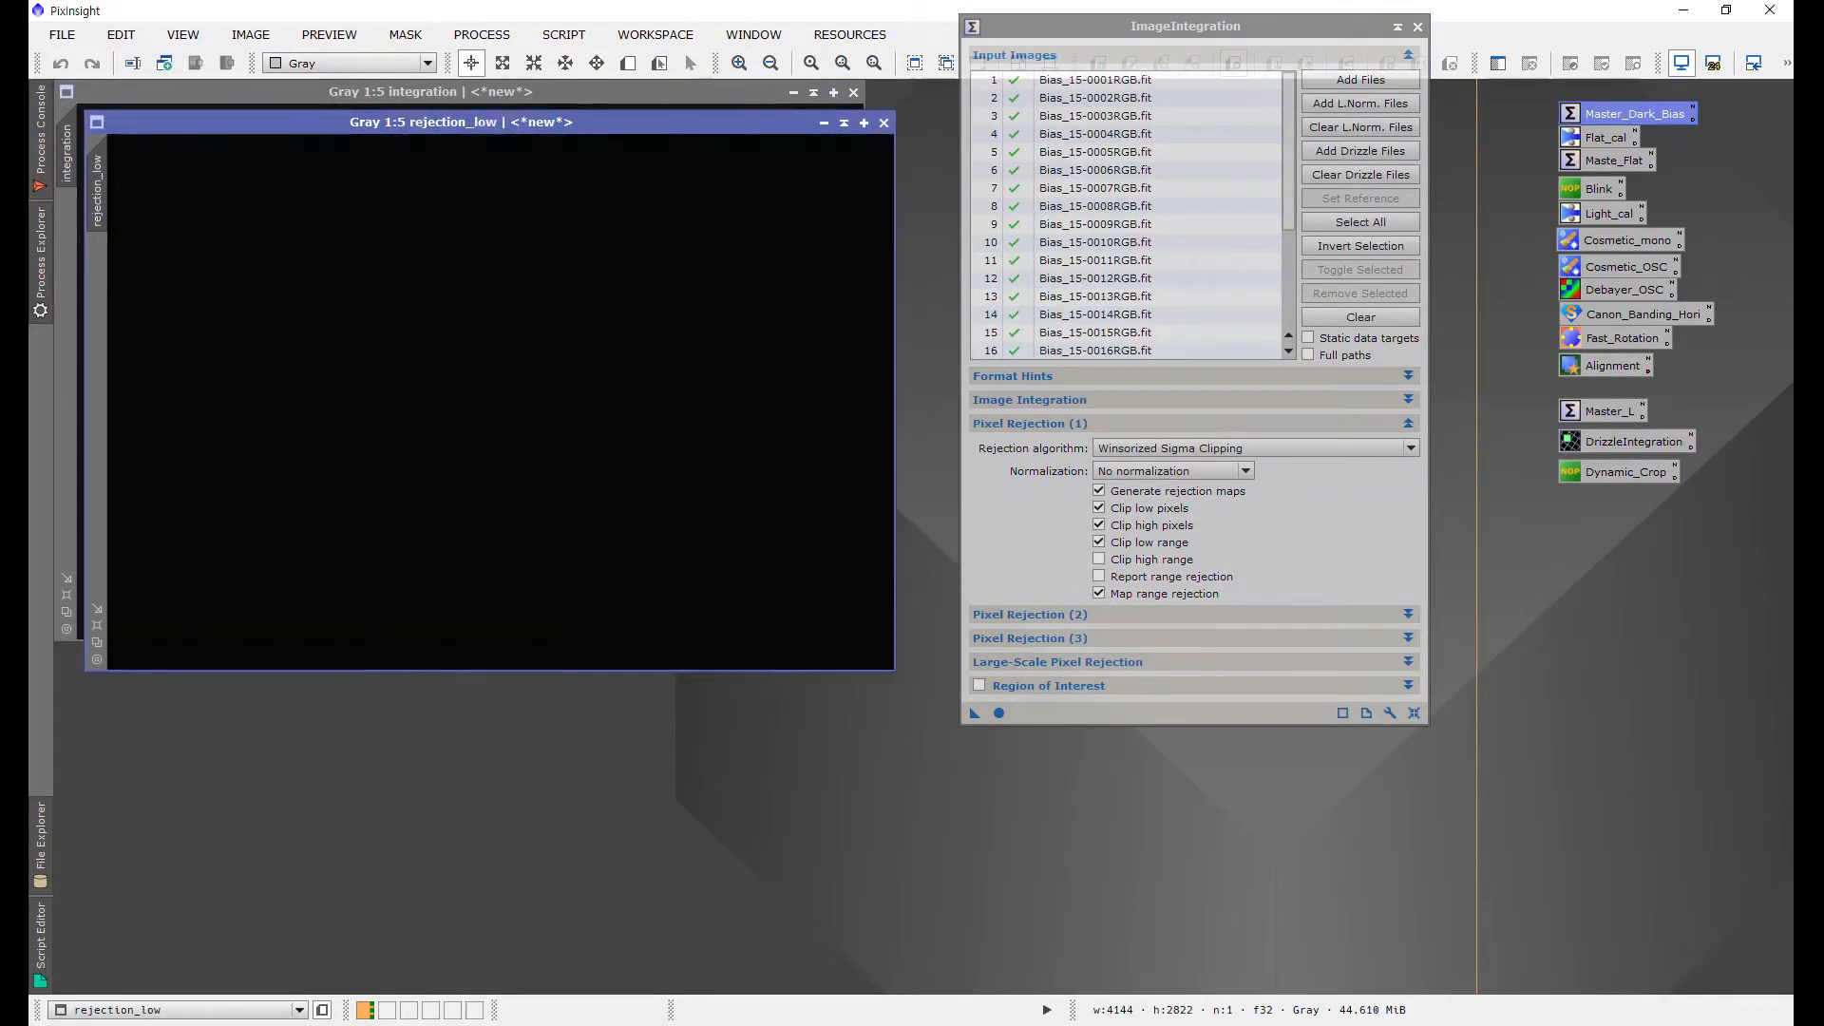
pyautogui.click(883, 121)
pyautogui.moveTo(41, 258)
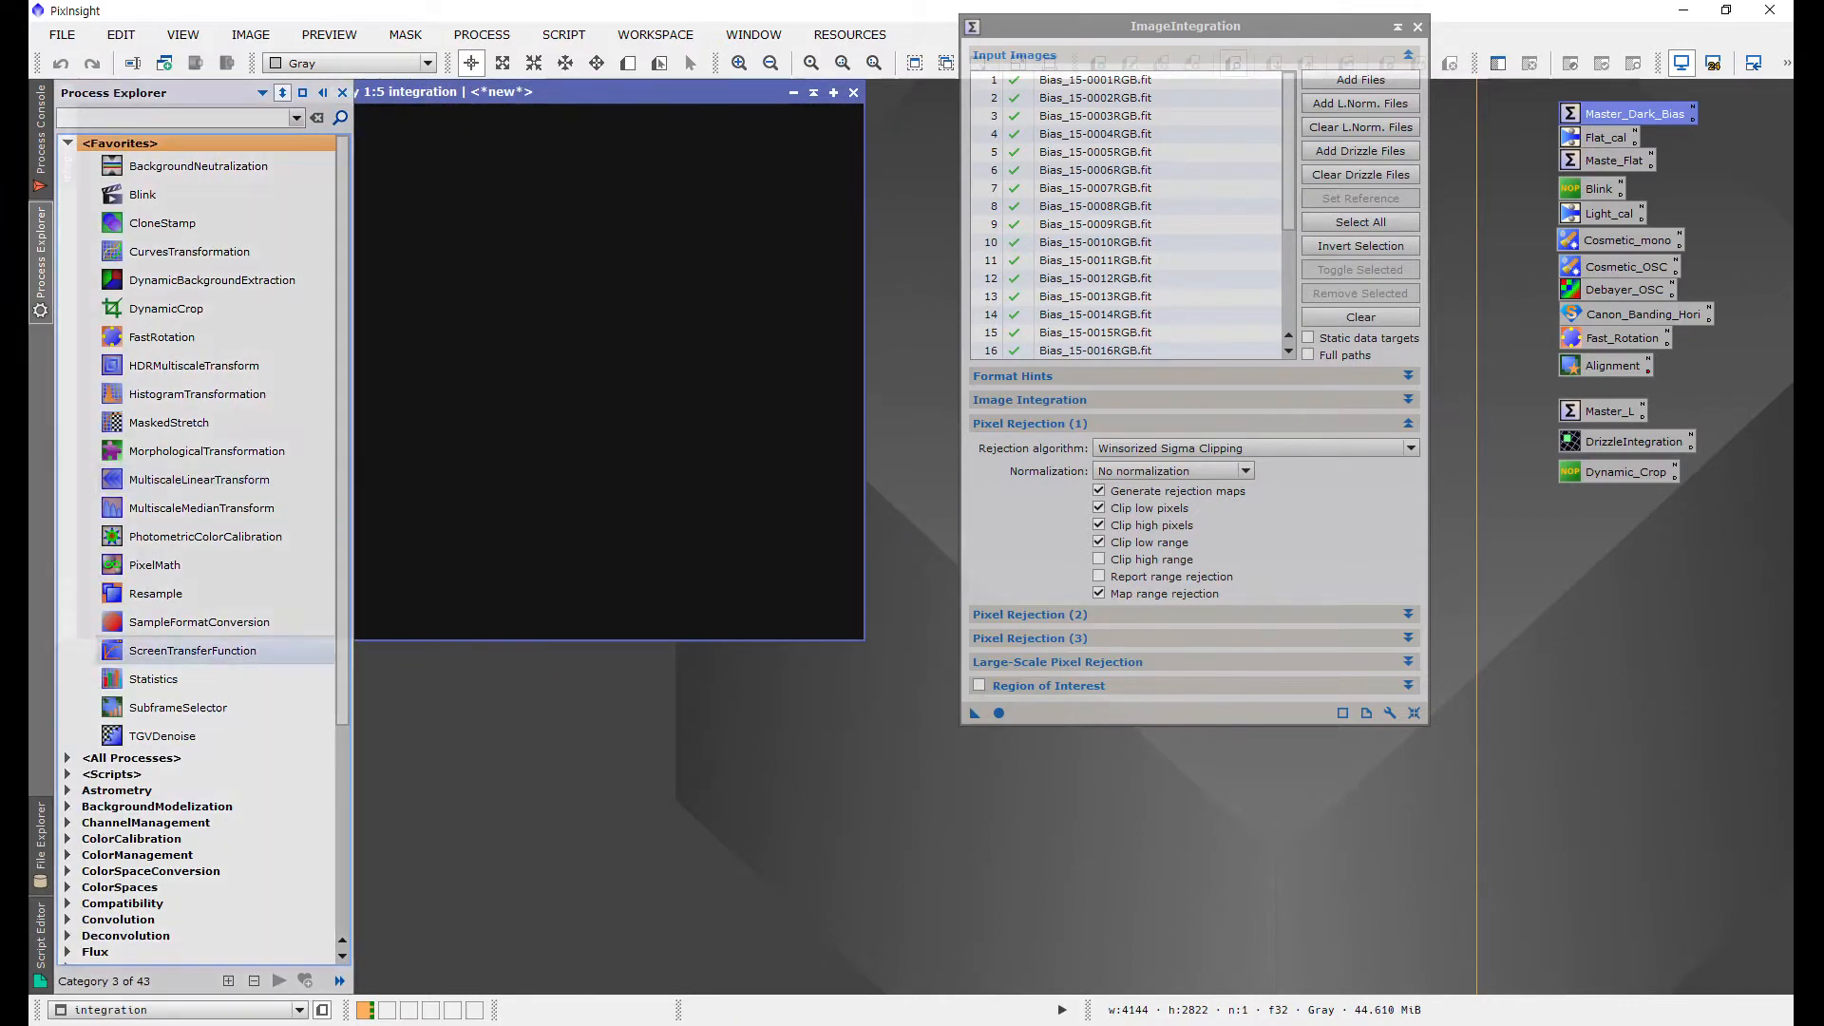
pyautogui.doubleClick(215, 654)
pyautogui.doubleClick(215, 654)
pyautogui.moveTo(362, 827); pyautogui.dragTo(410, 759)
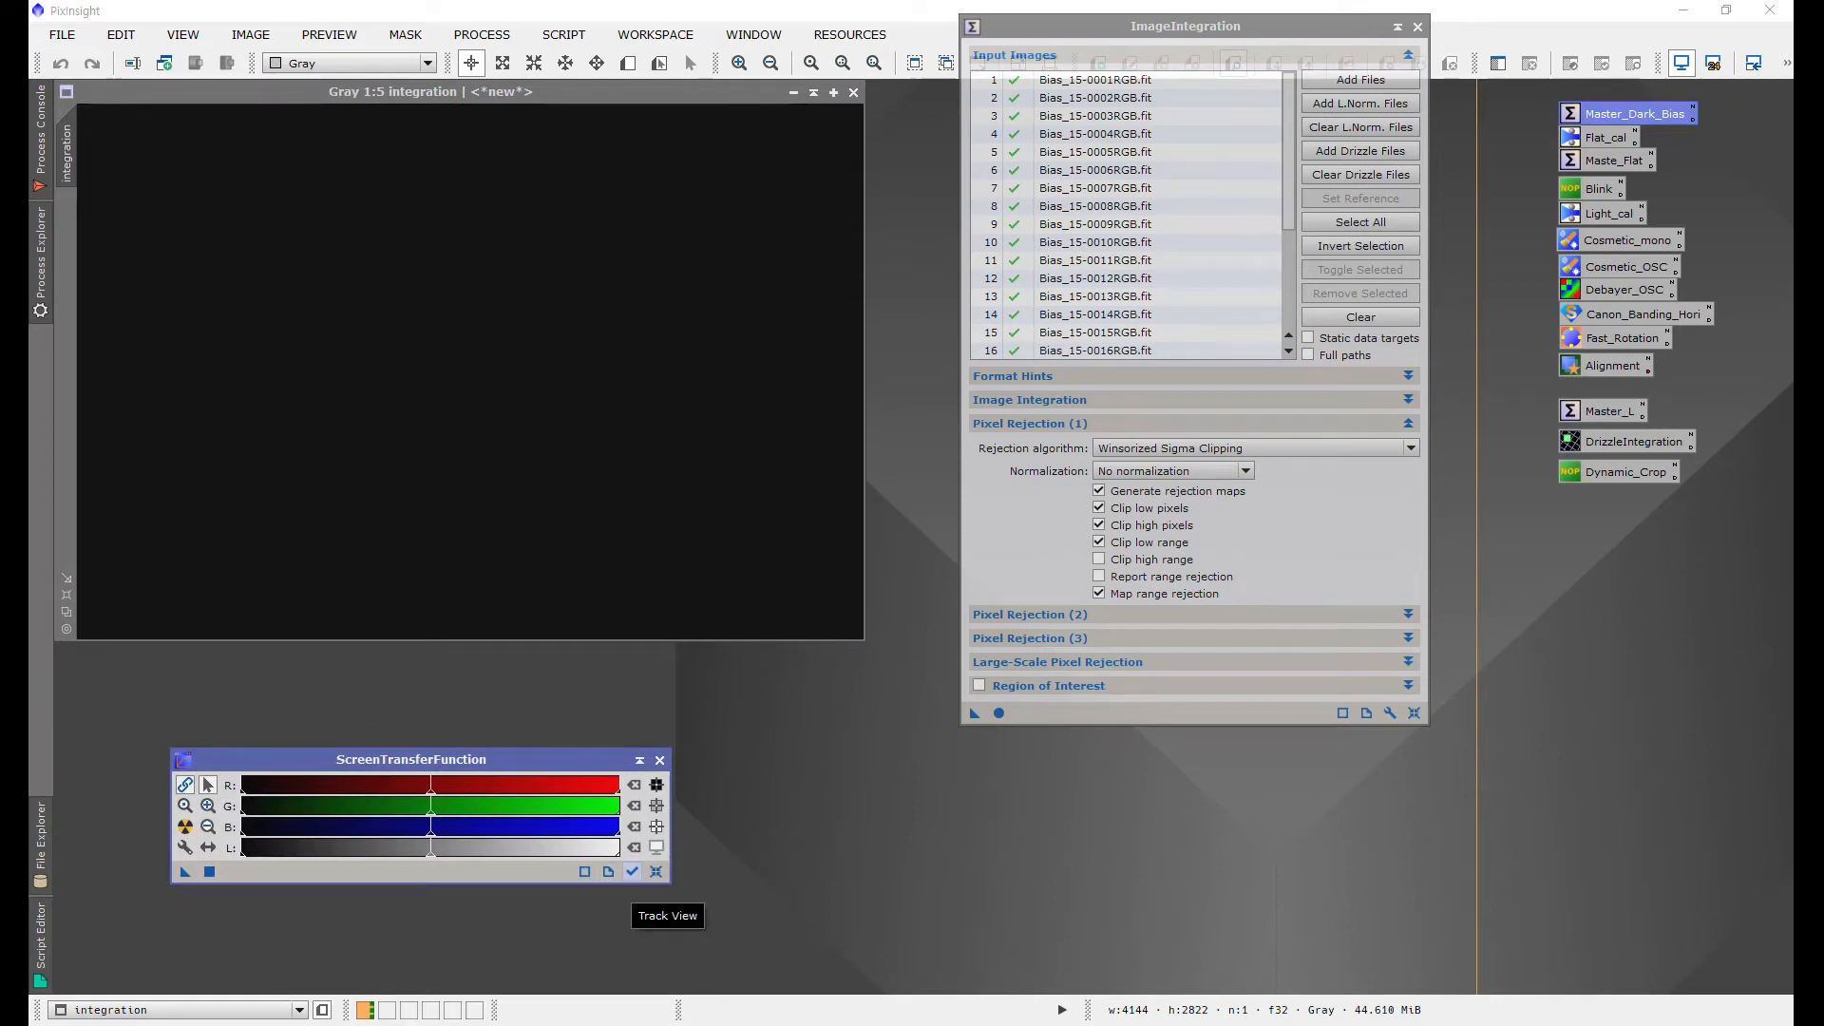
pyautogui.click(632, 872)
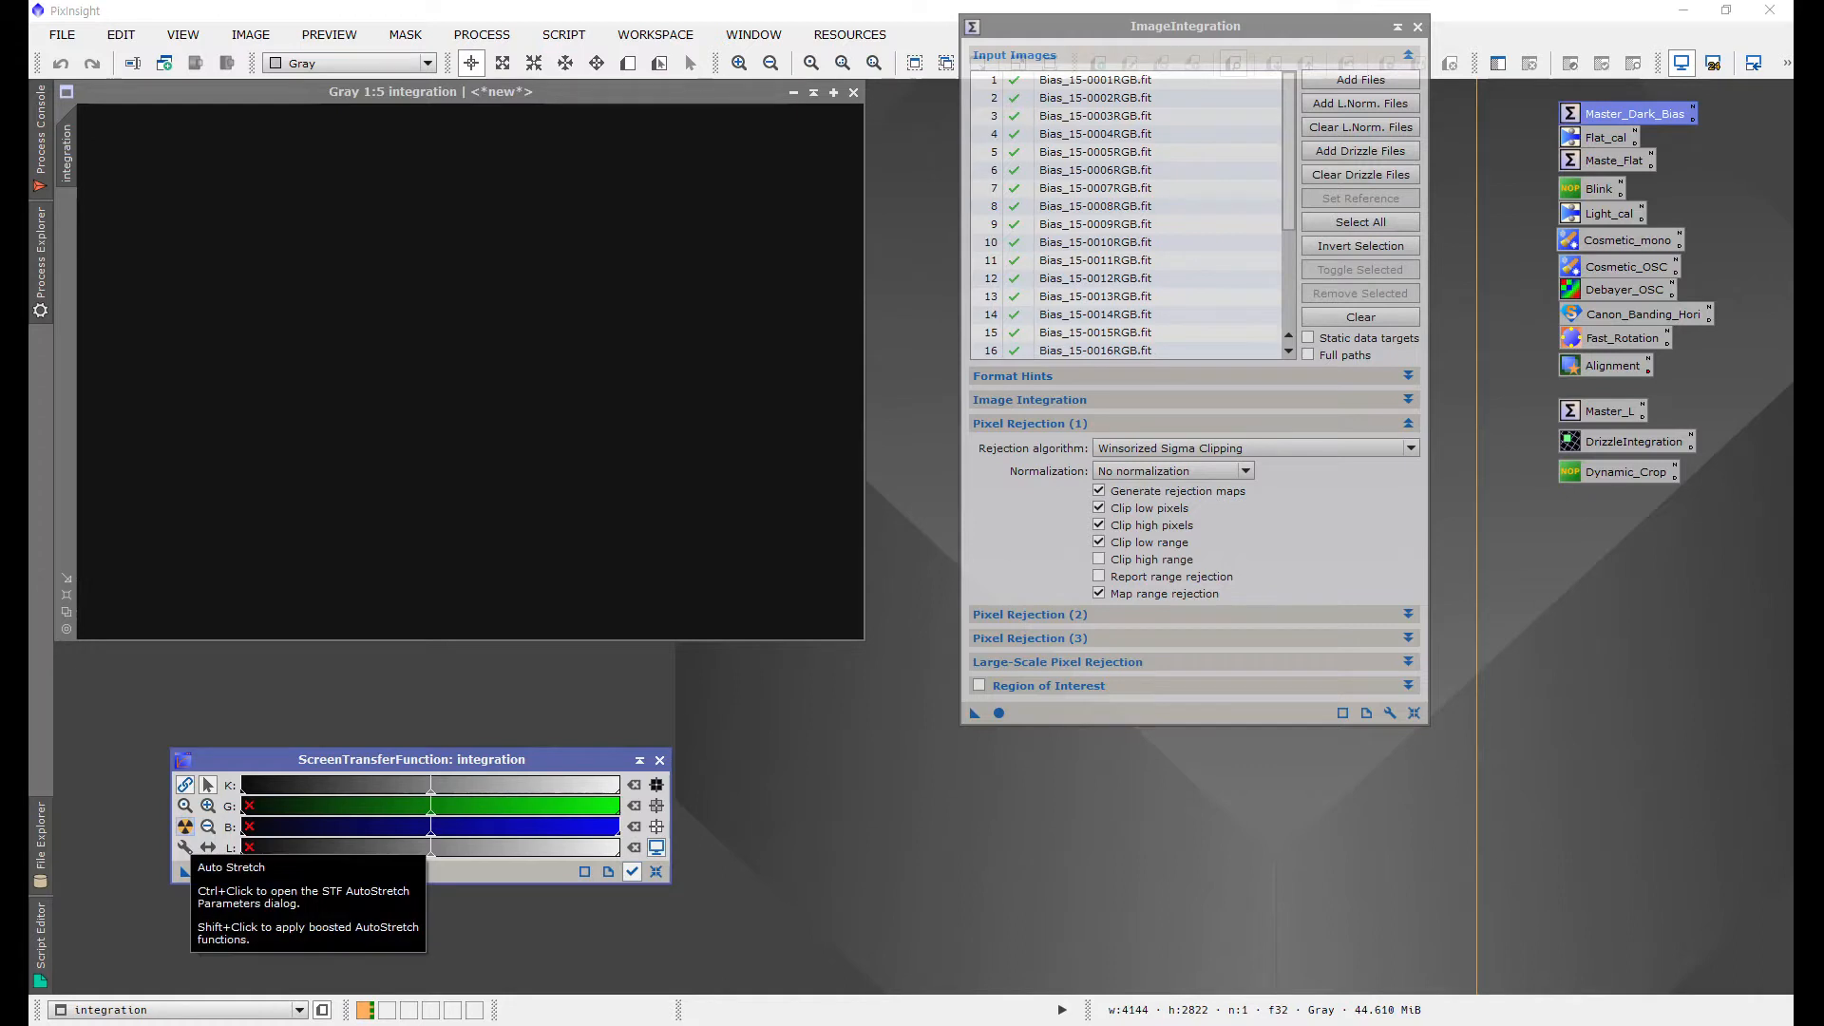
pyautogui.click(186, 826)
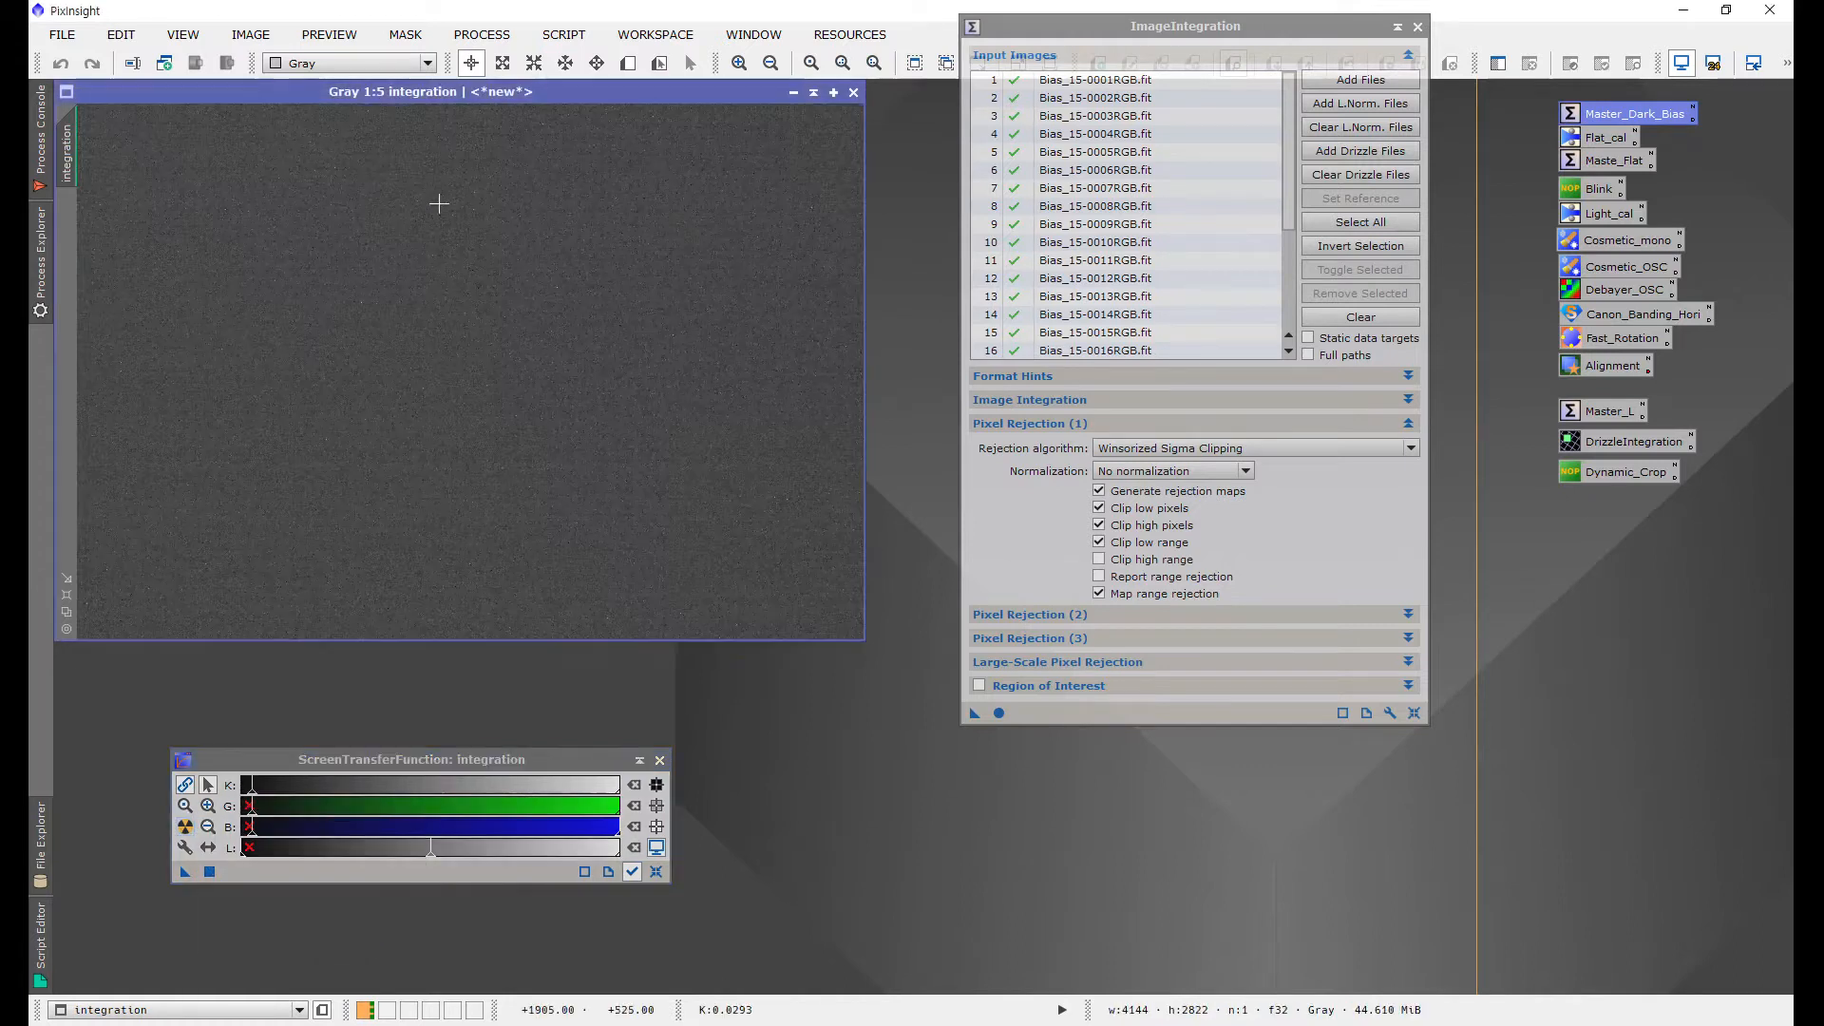
# Step: Save the integration image over Master_Bias_ASI294_15c.xisf in D:/20210213, then close it
pyautogui.moveTo(382, 94); pyautogui.dragTo(426, 123)
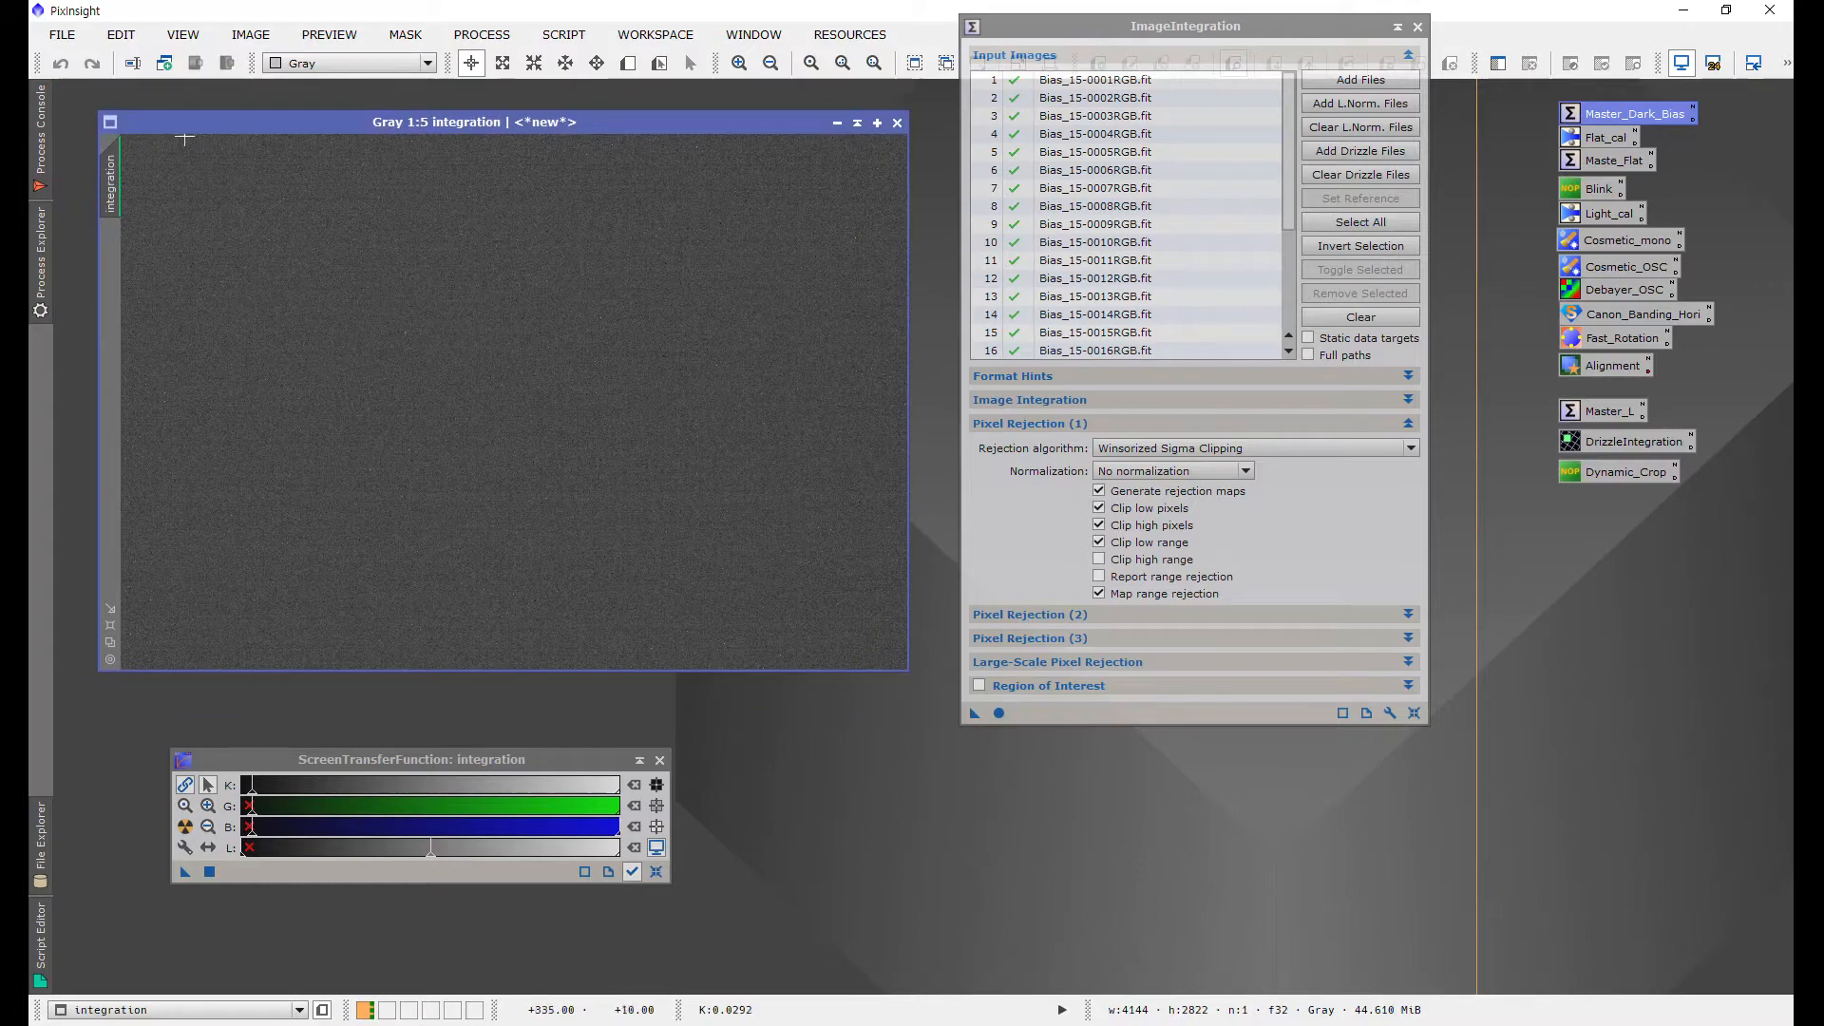
pyautogui.click(61, 34)
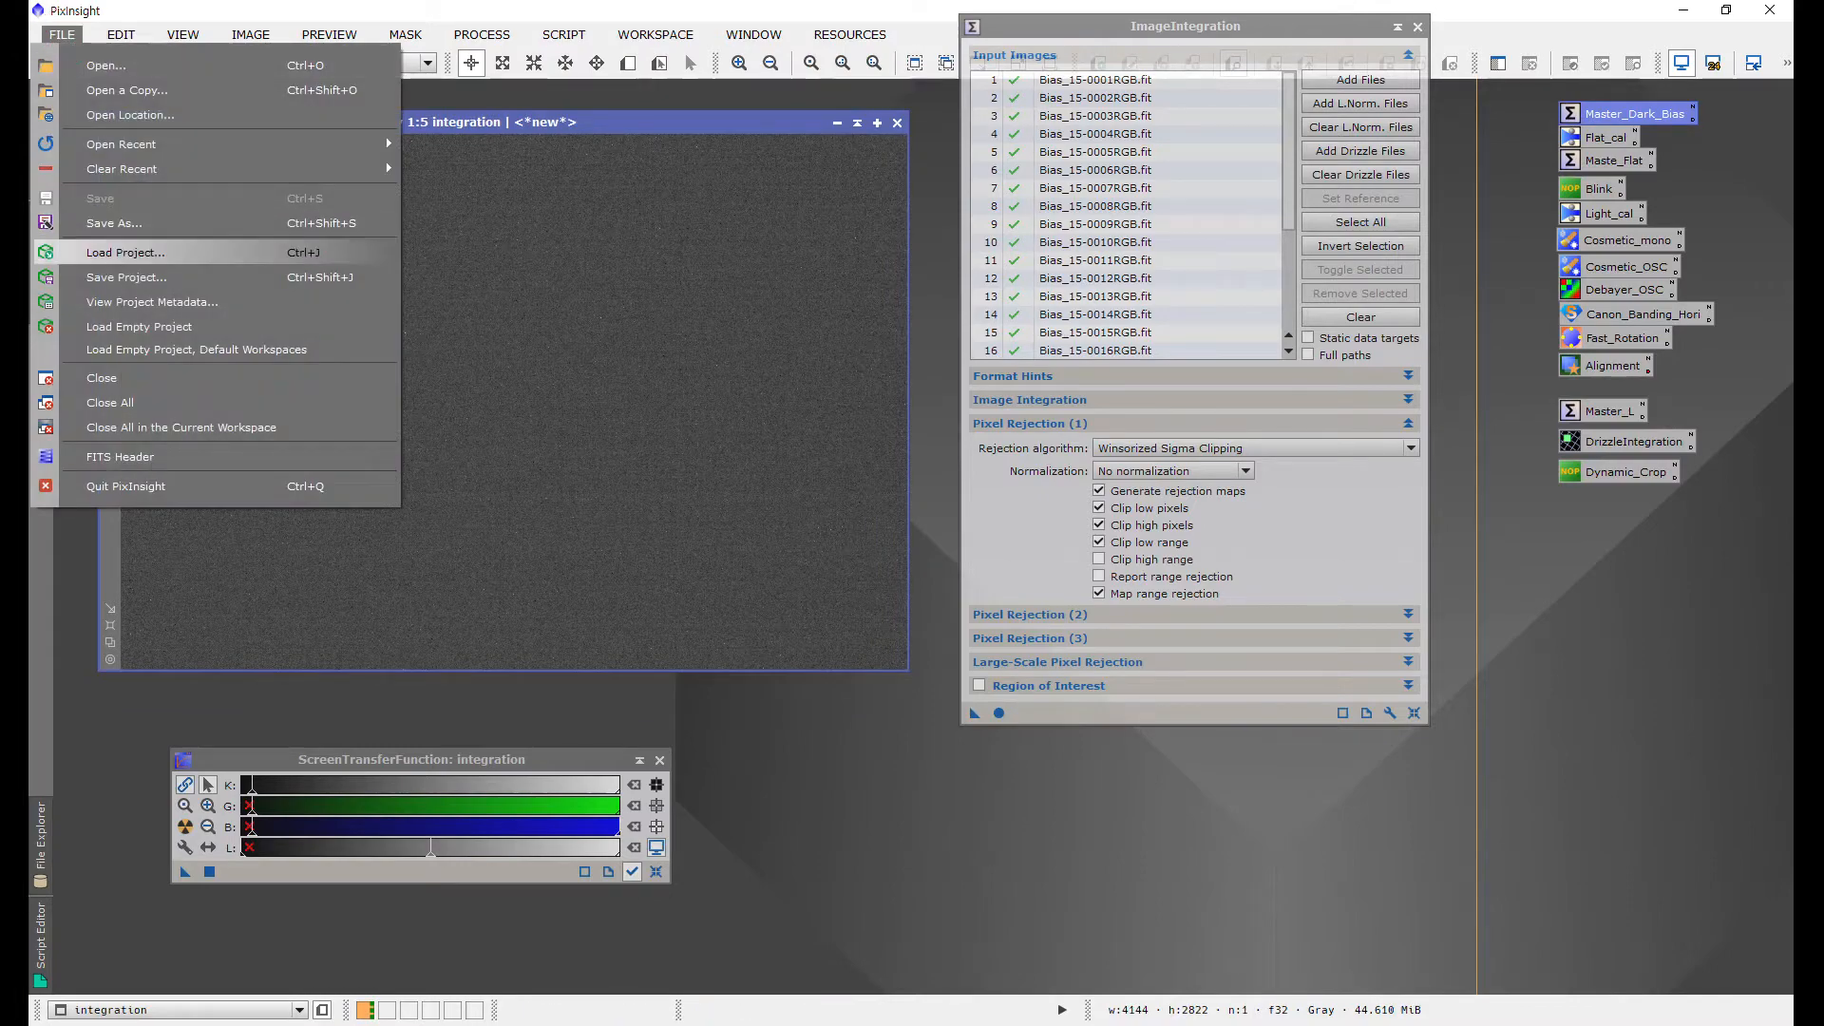
pyautogui.click(114, 222)
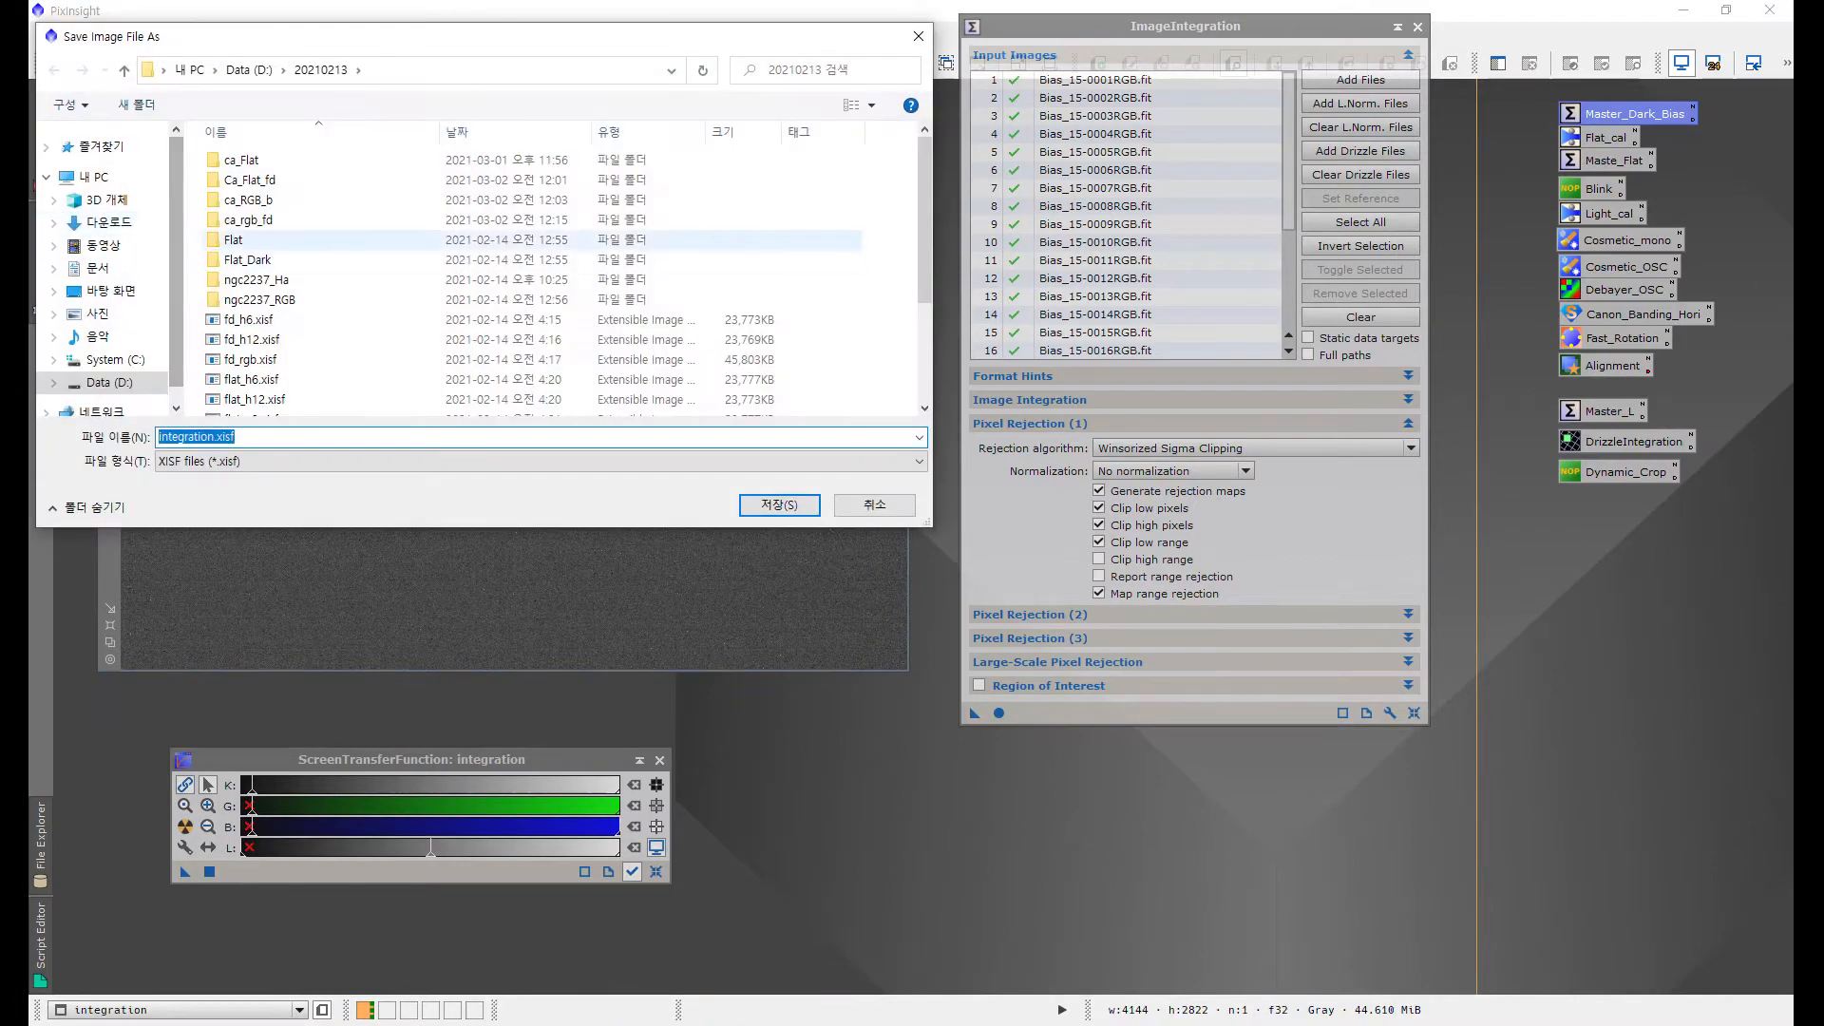
pyautogui.scroll(-3, 354, 348)
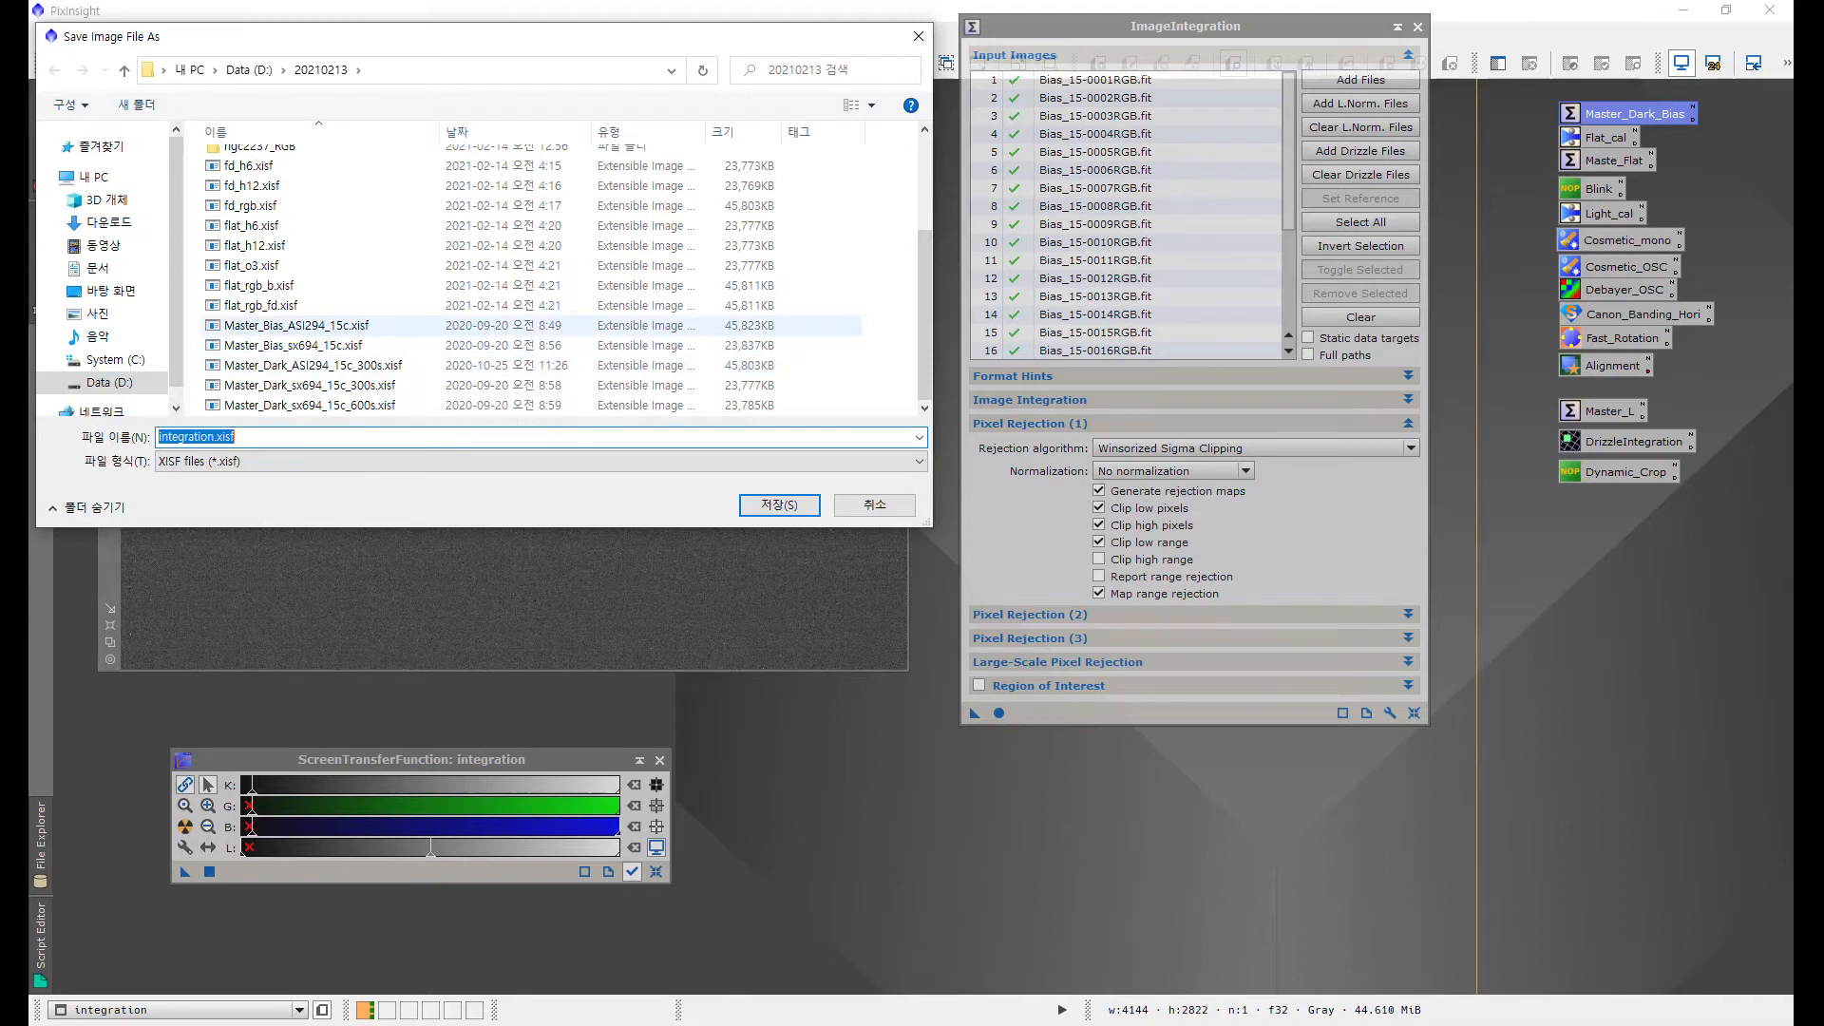
pyautogui.click(348, 325)
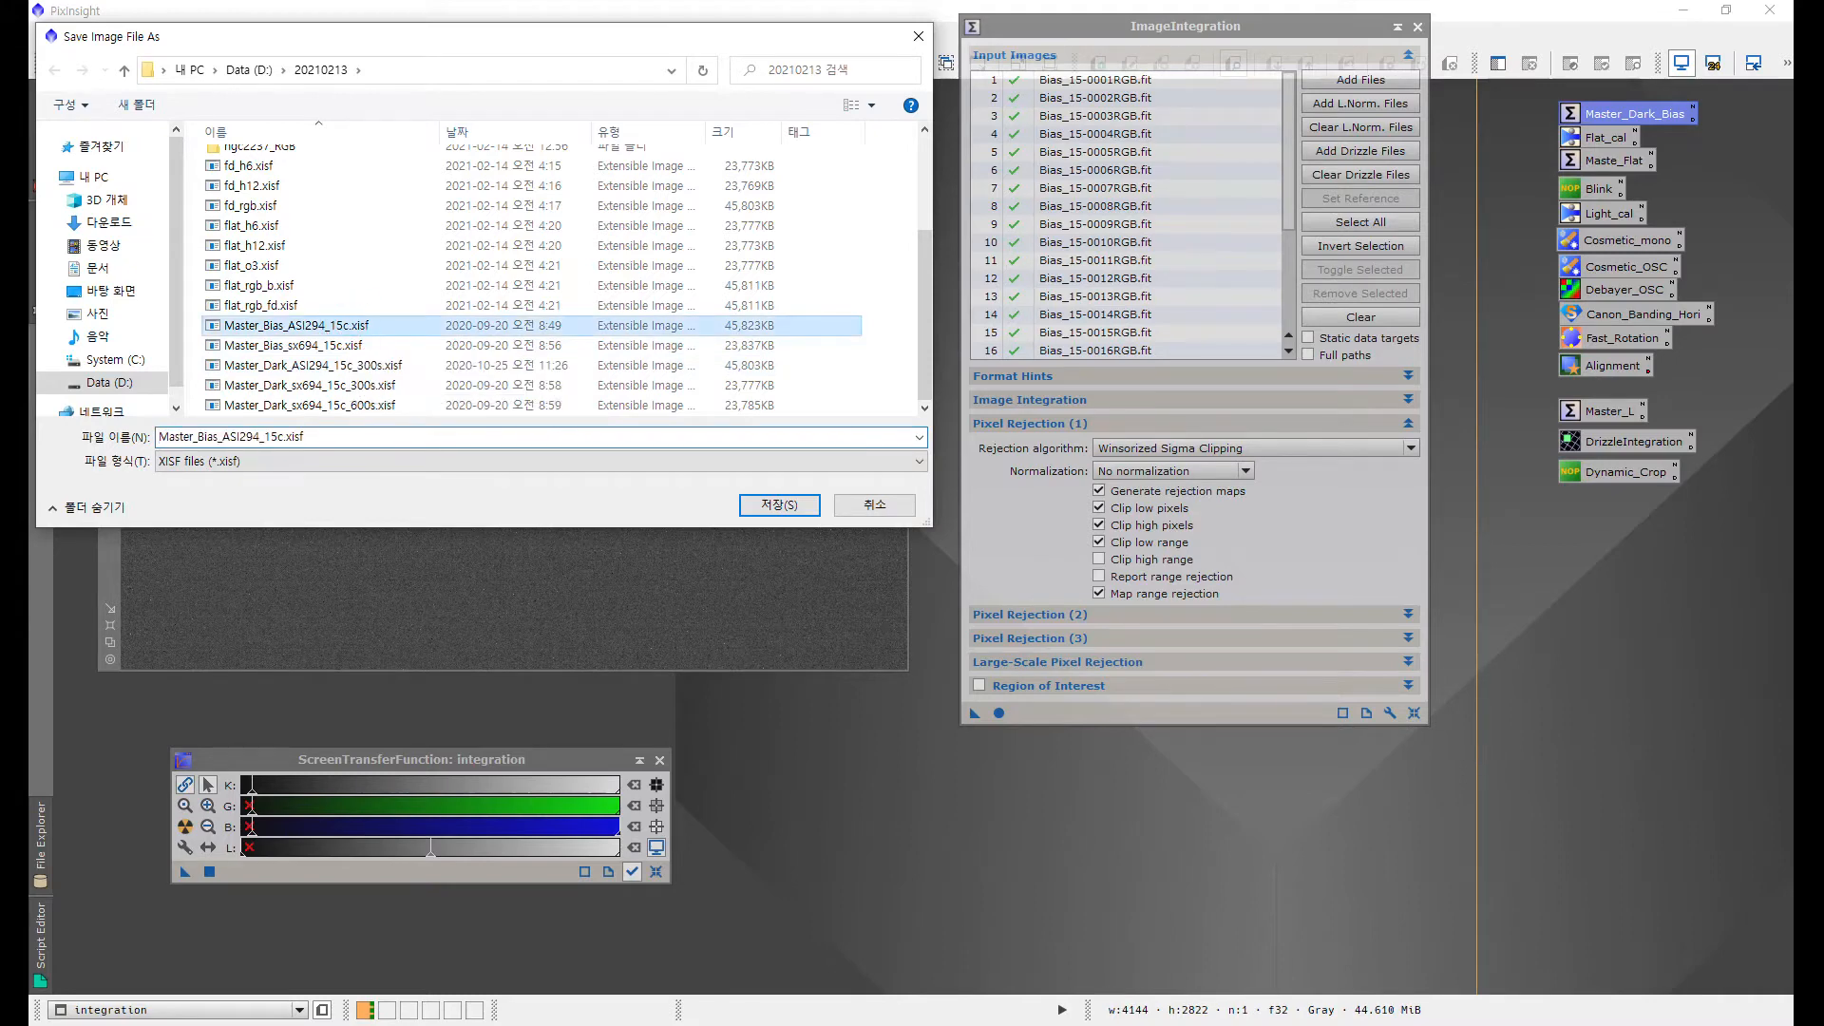
pyautogui.doubleClick(349, 325)
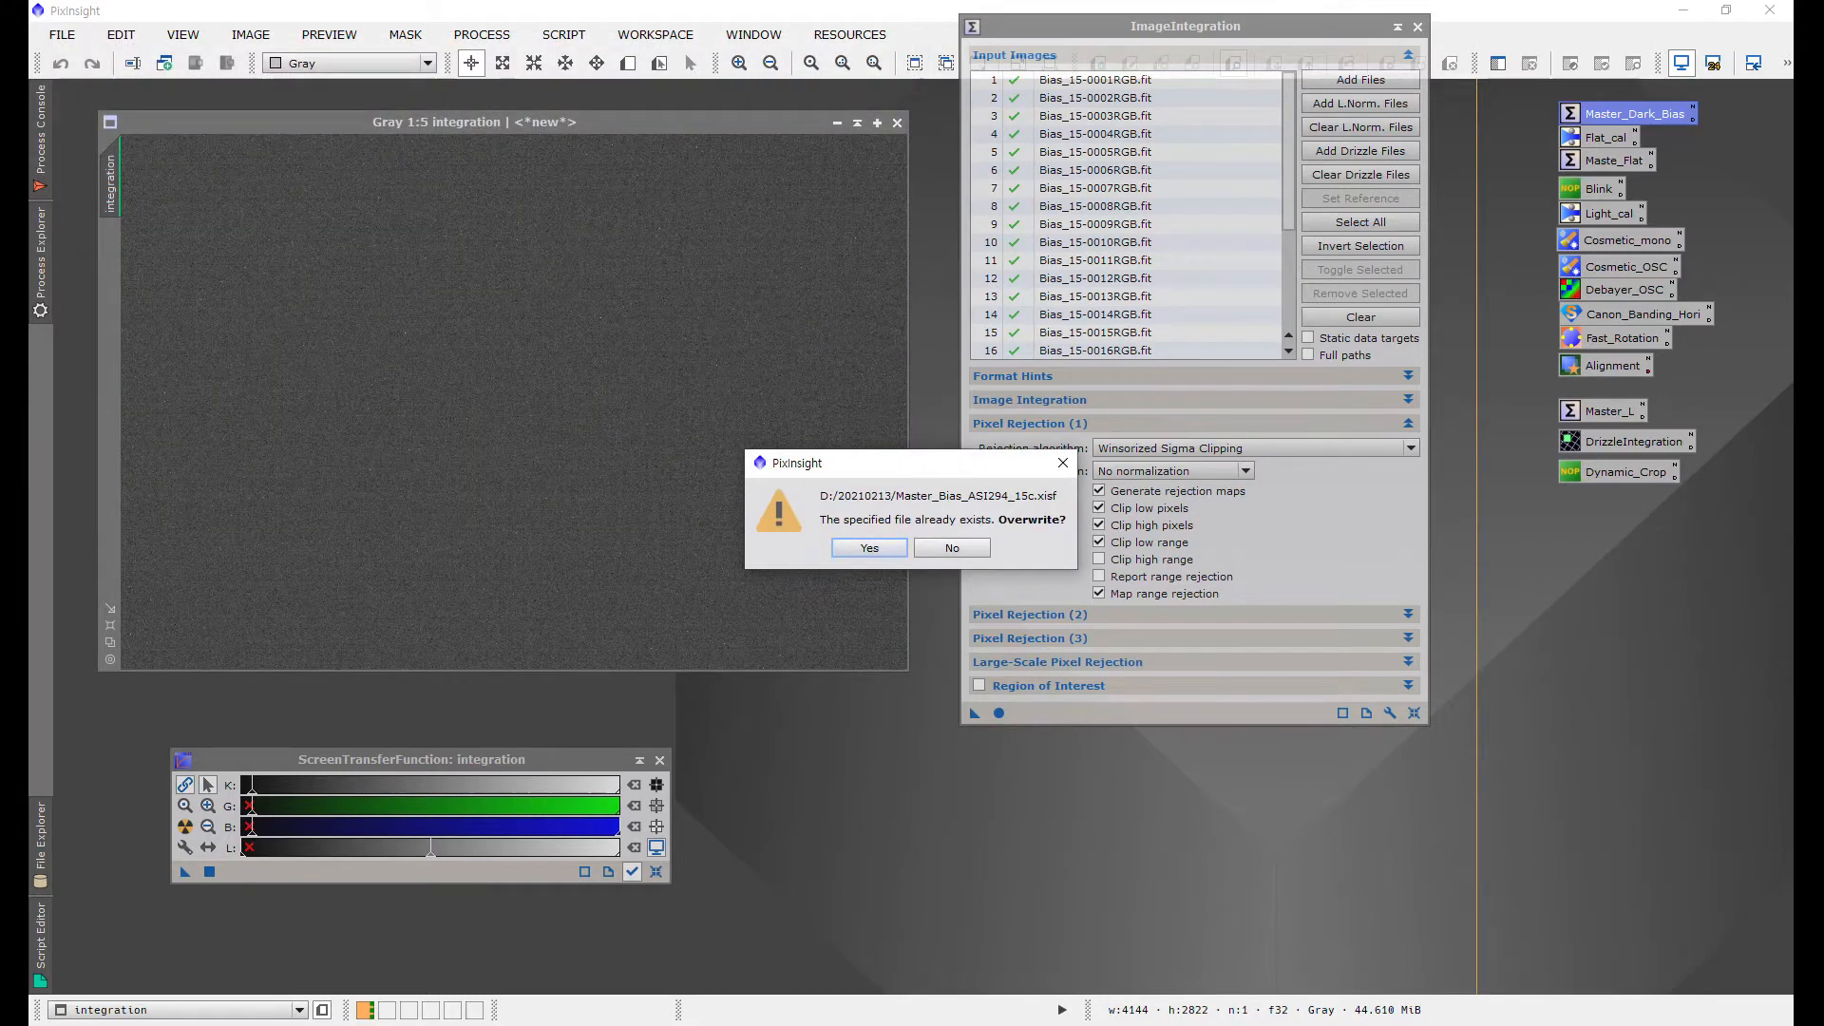
pyautogui.press('Return')
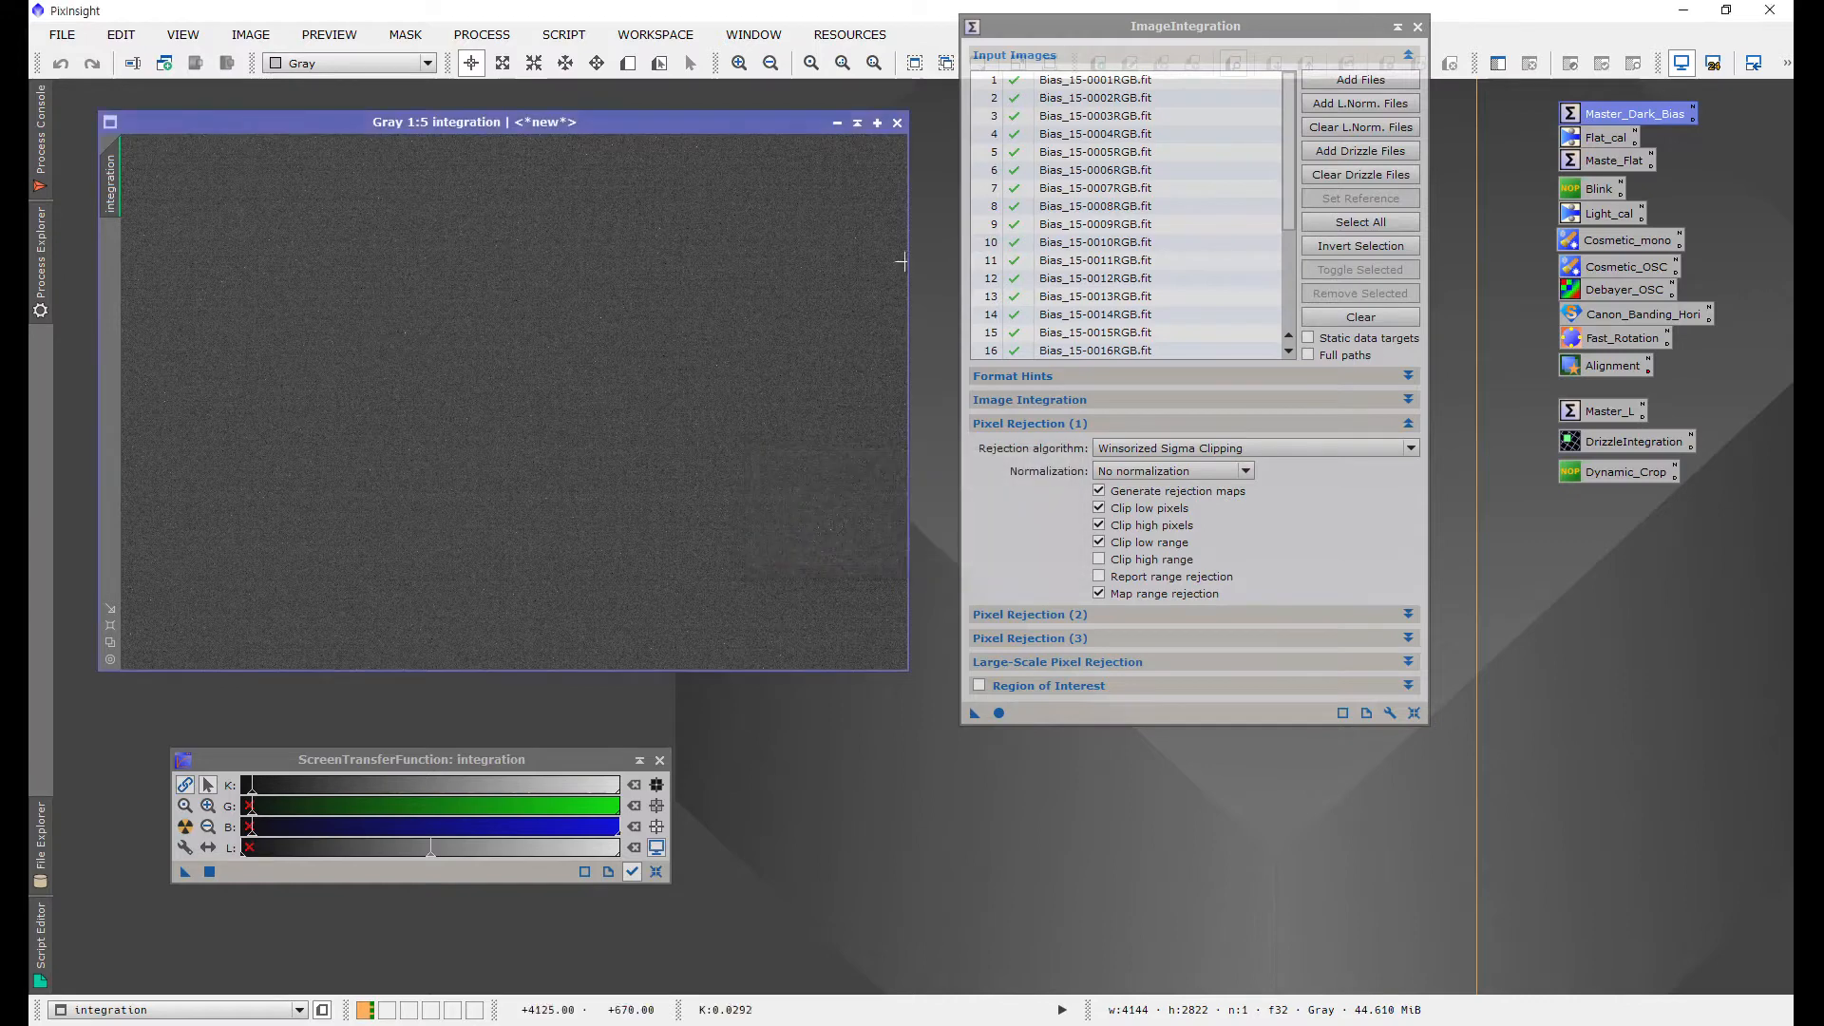
pyautogui.hotkey('ctrl', 'w')
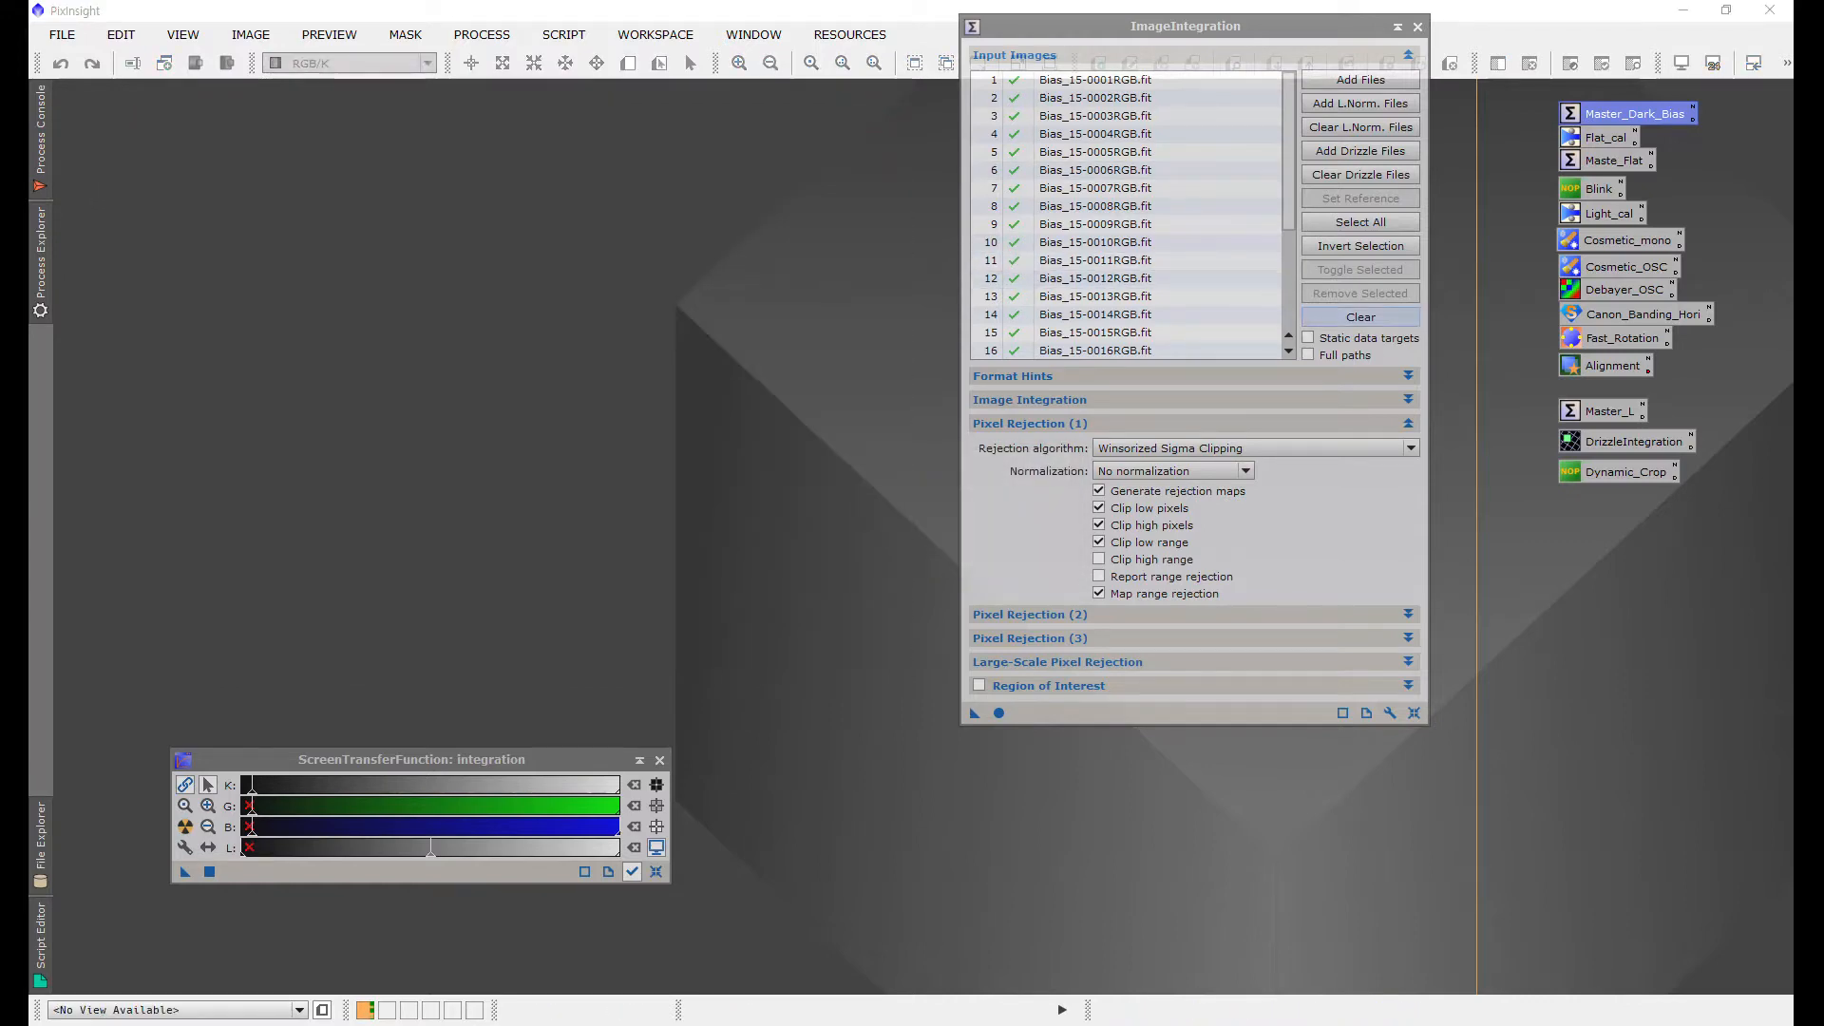
# Step: Clear the input list and add all frames from the Dark_15_180s folder in D:/test/asi294mc as input images
pyautogui.click(1360, 316)
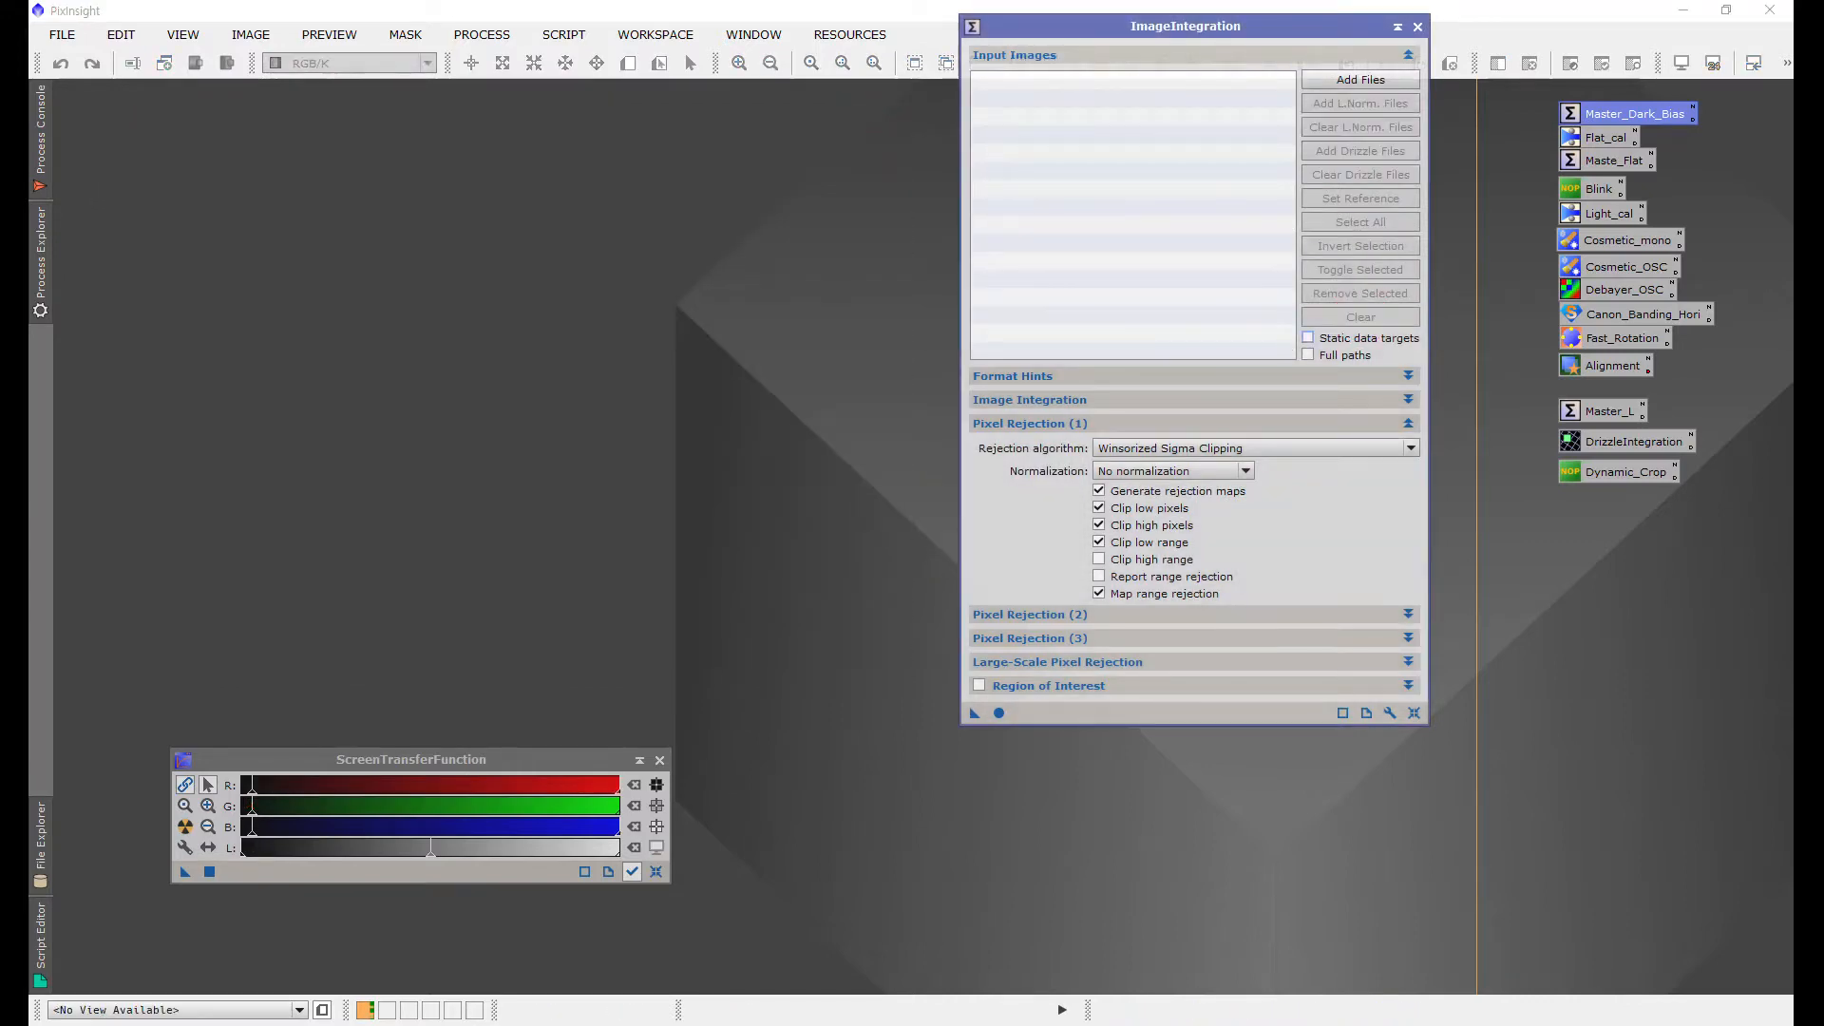
pyautogui.click(1360, 79)
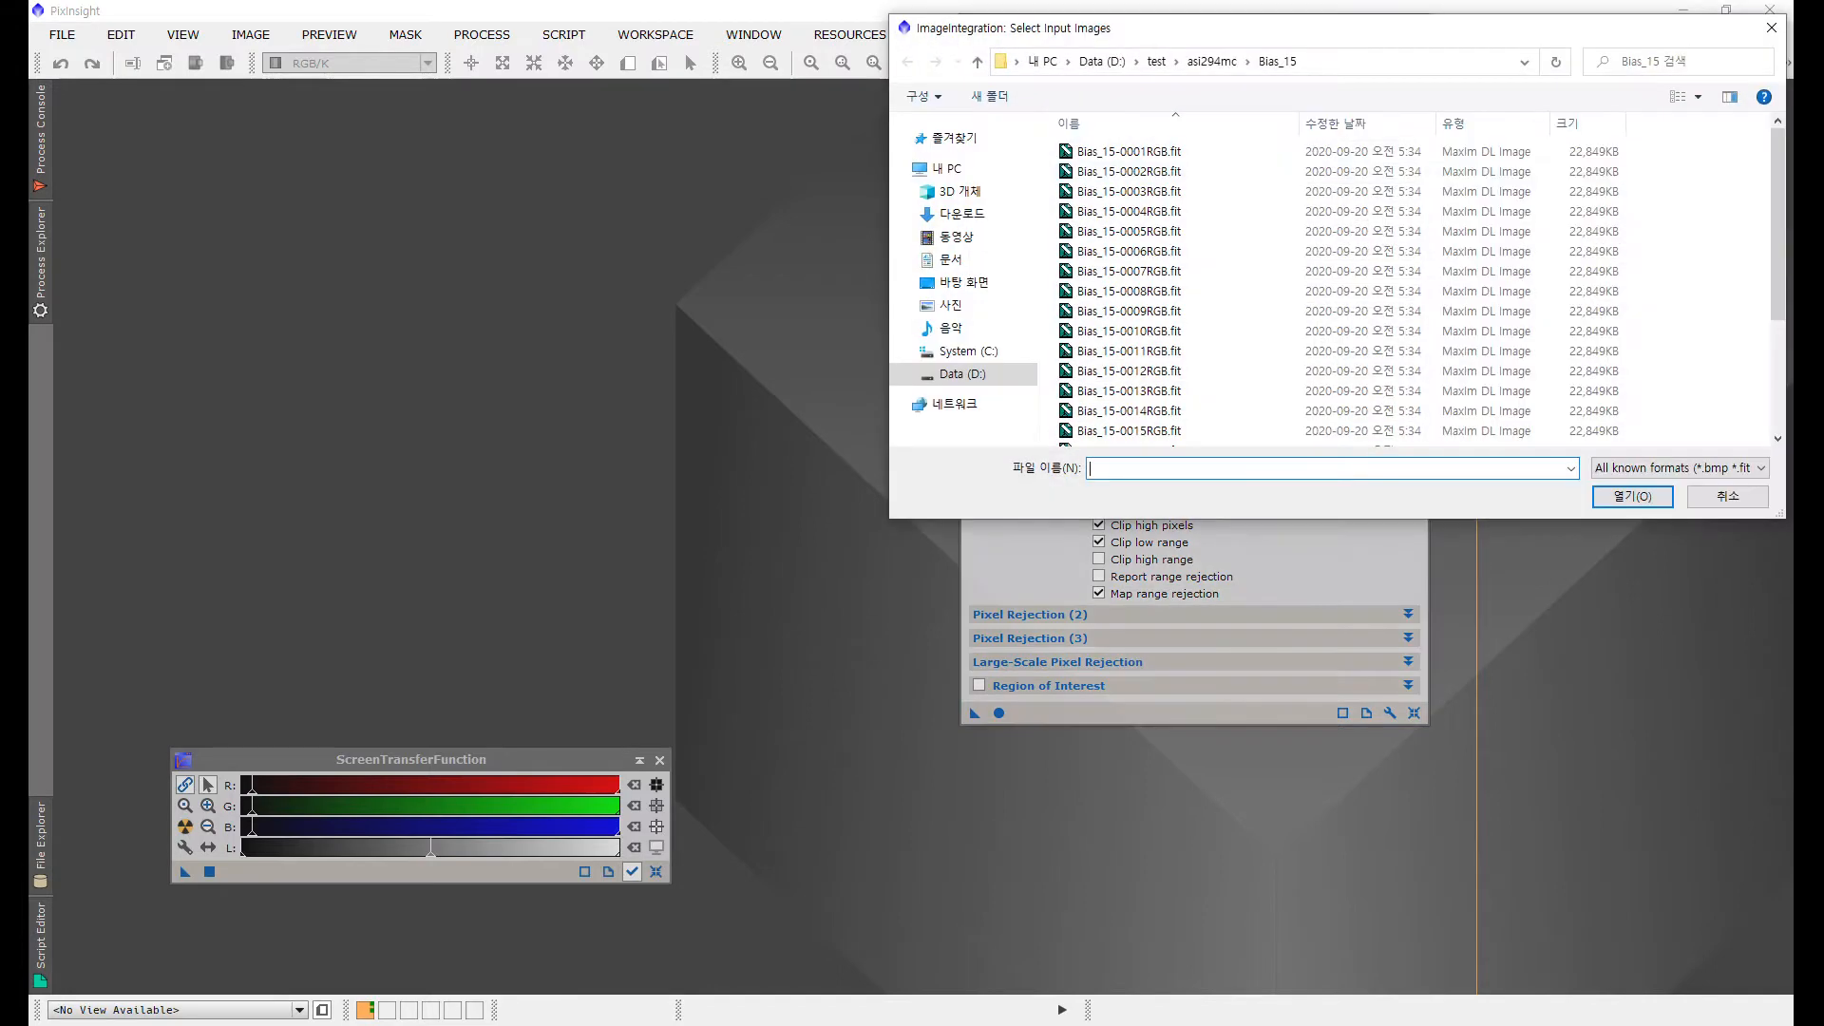
pyautogui.click(977, 61)
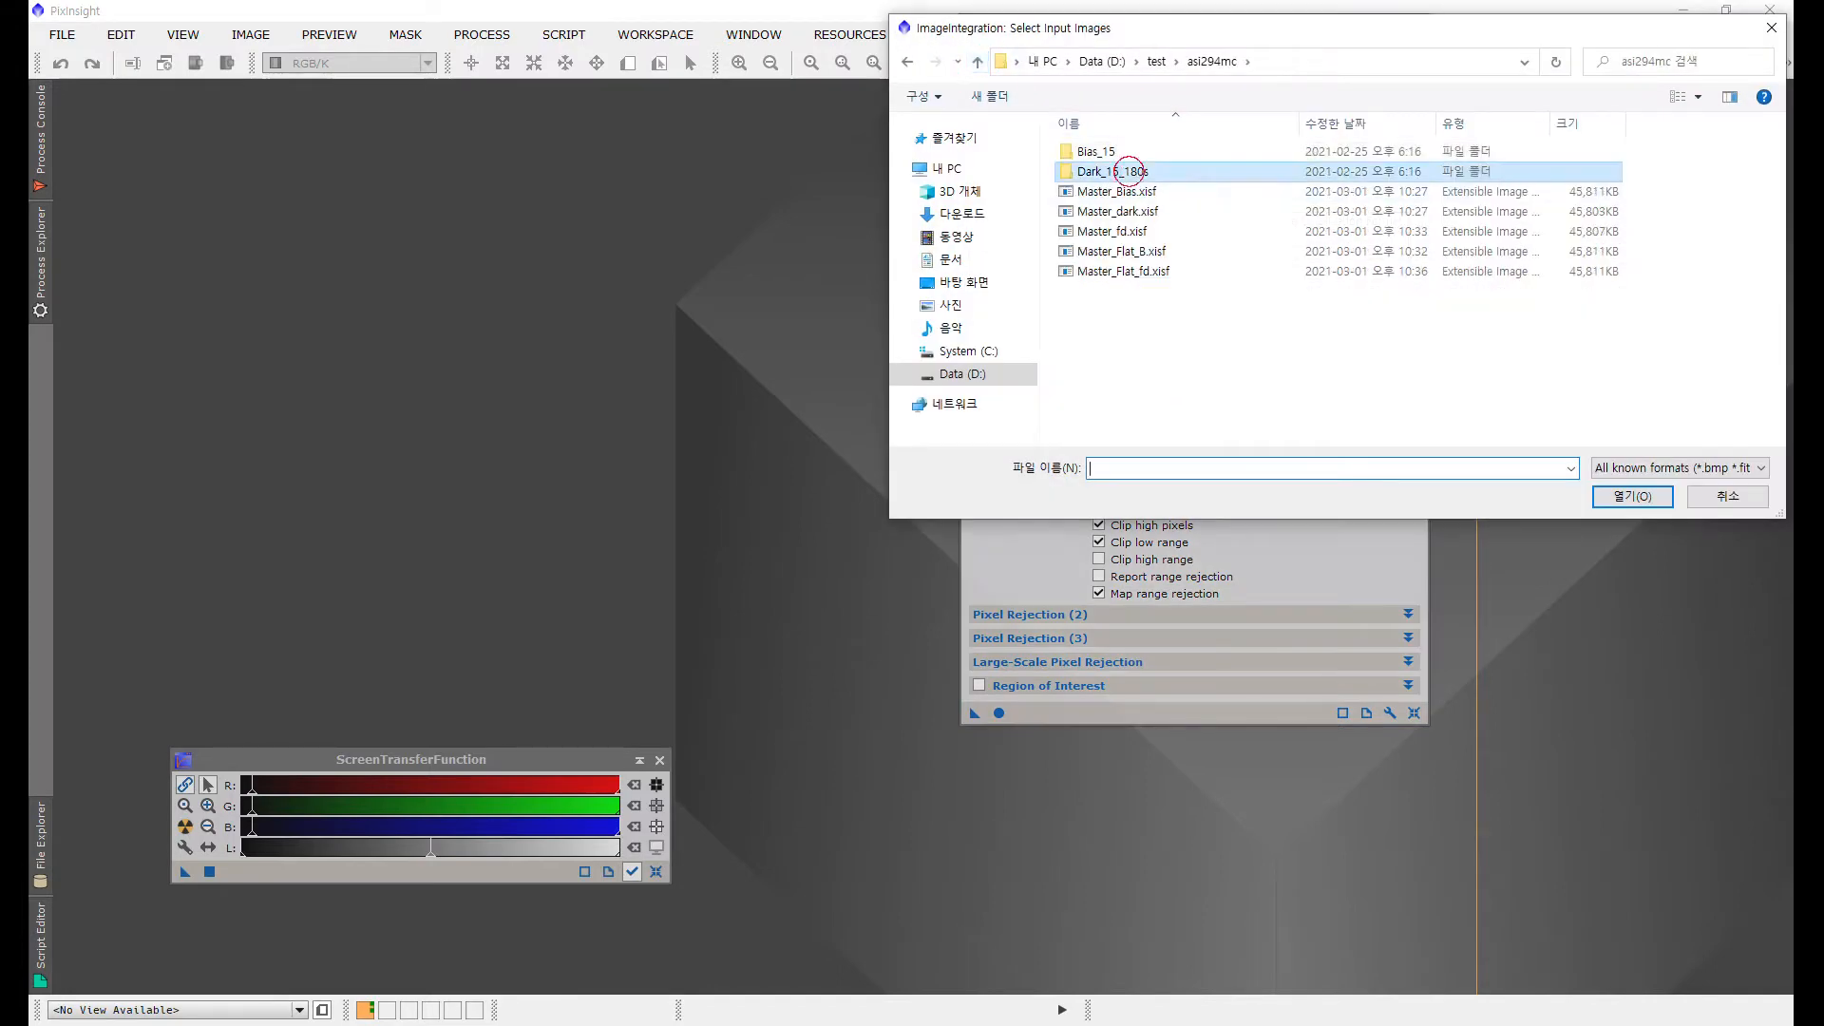
pyautogui.doubleClick(1112, 171)
pyautogui.click(1143, 231)
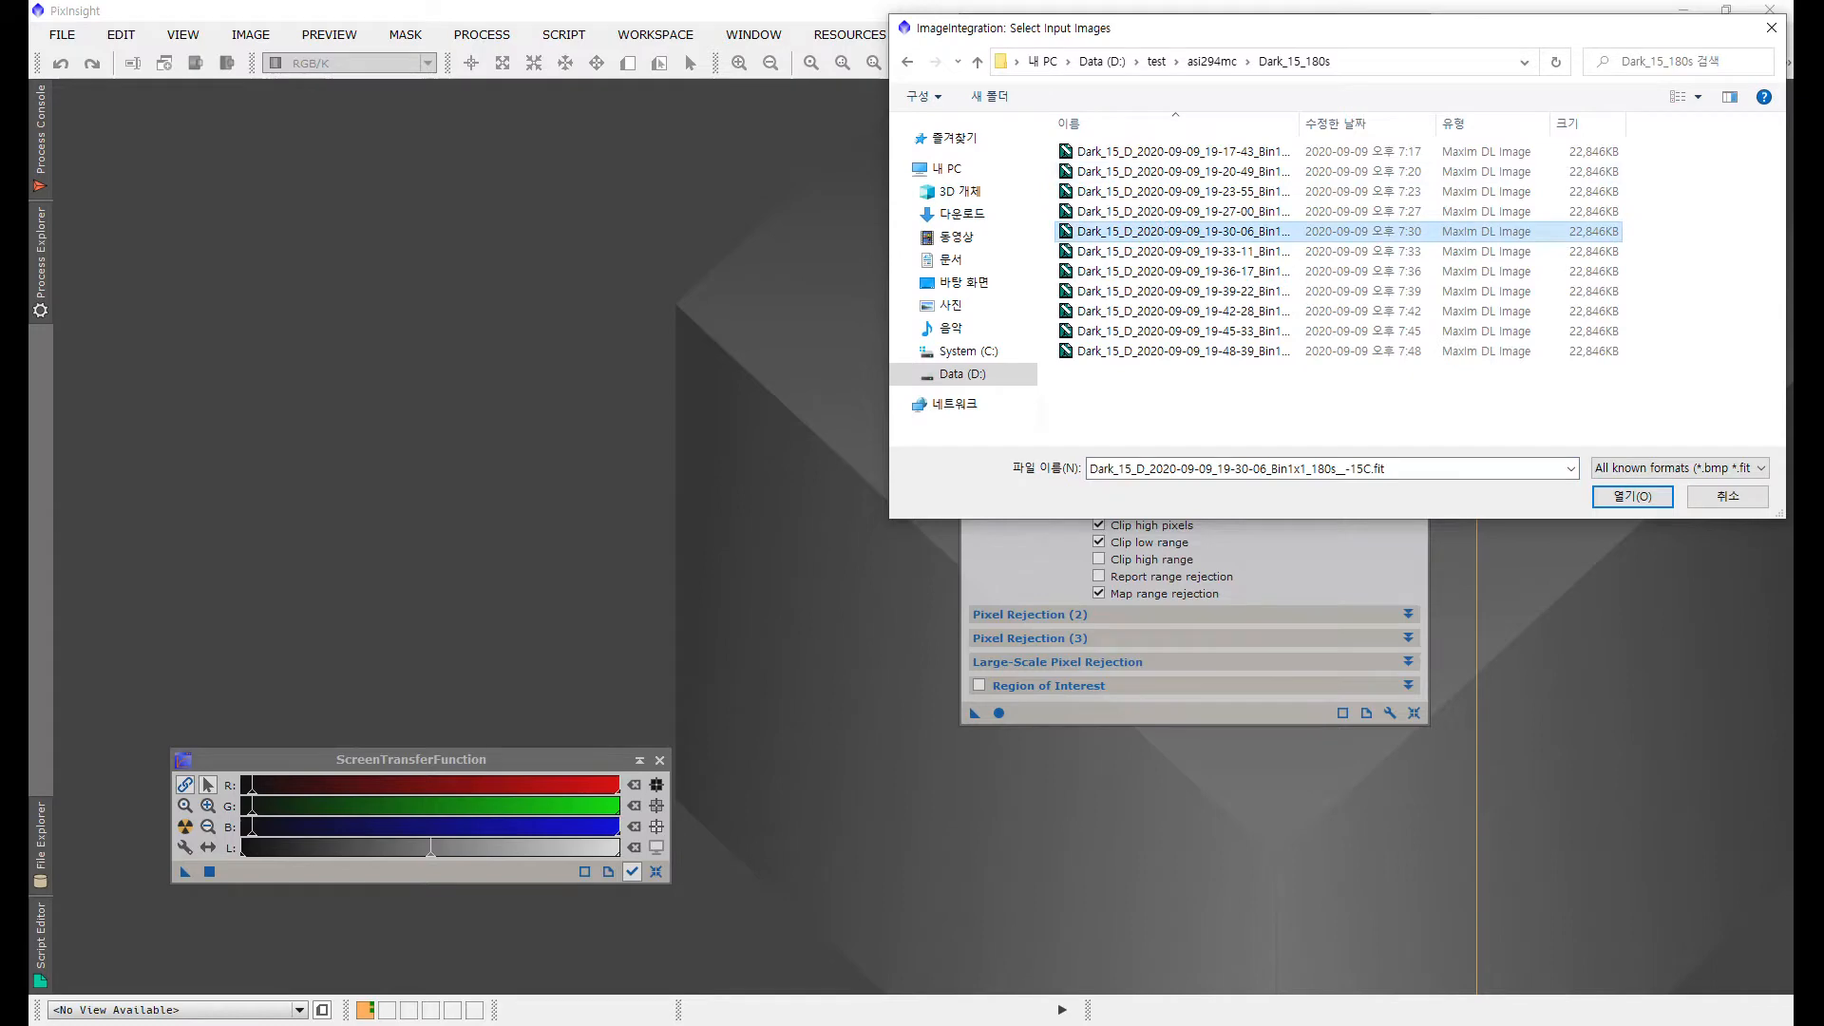
pyautogui.hotkey('ctrl', 'a')
pyautogui.click(1632, 495)
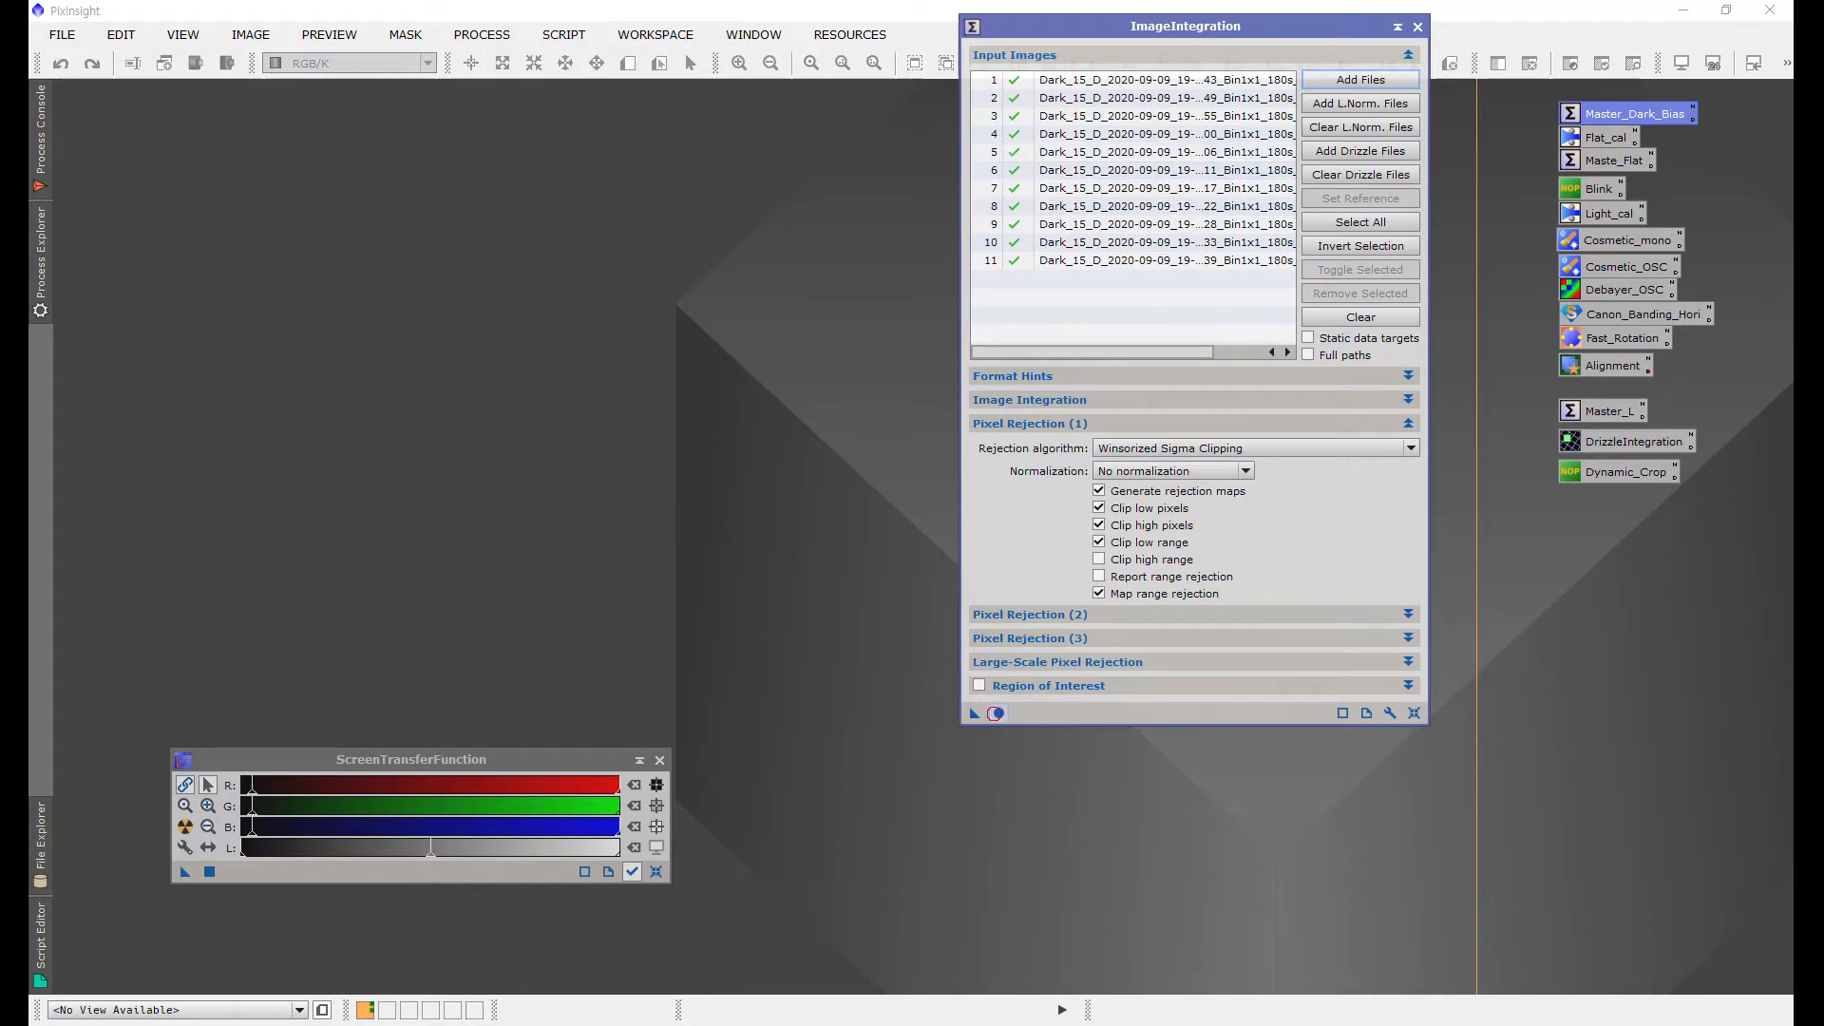
# Step: Run the dark frame integration globally and close the two rejection map windows
pyautogui.click(998, 714)
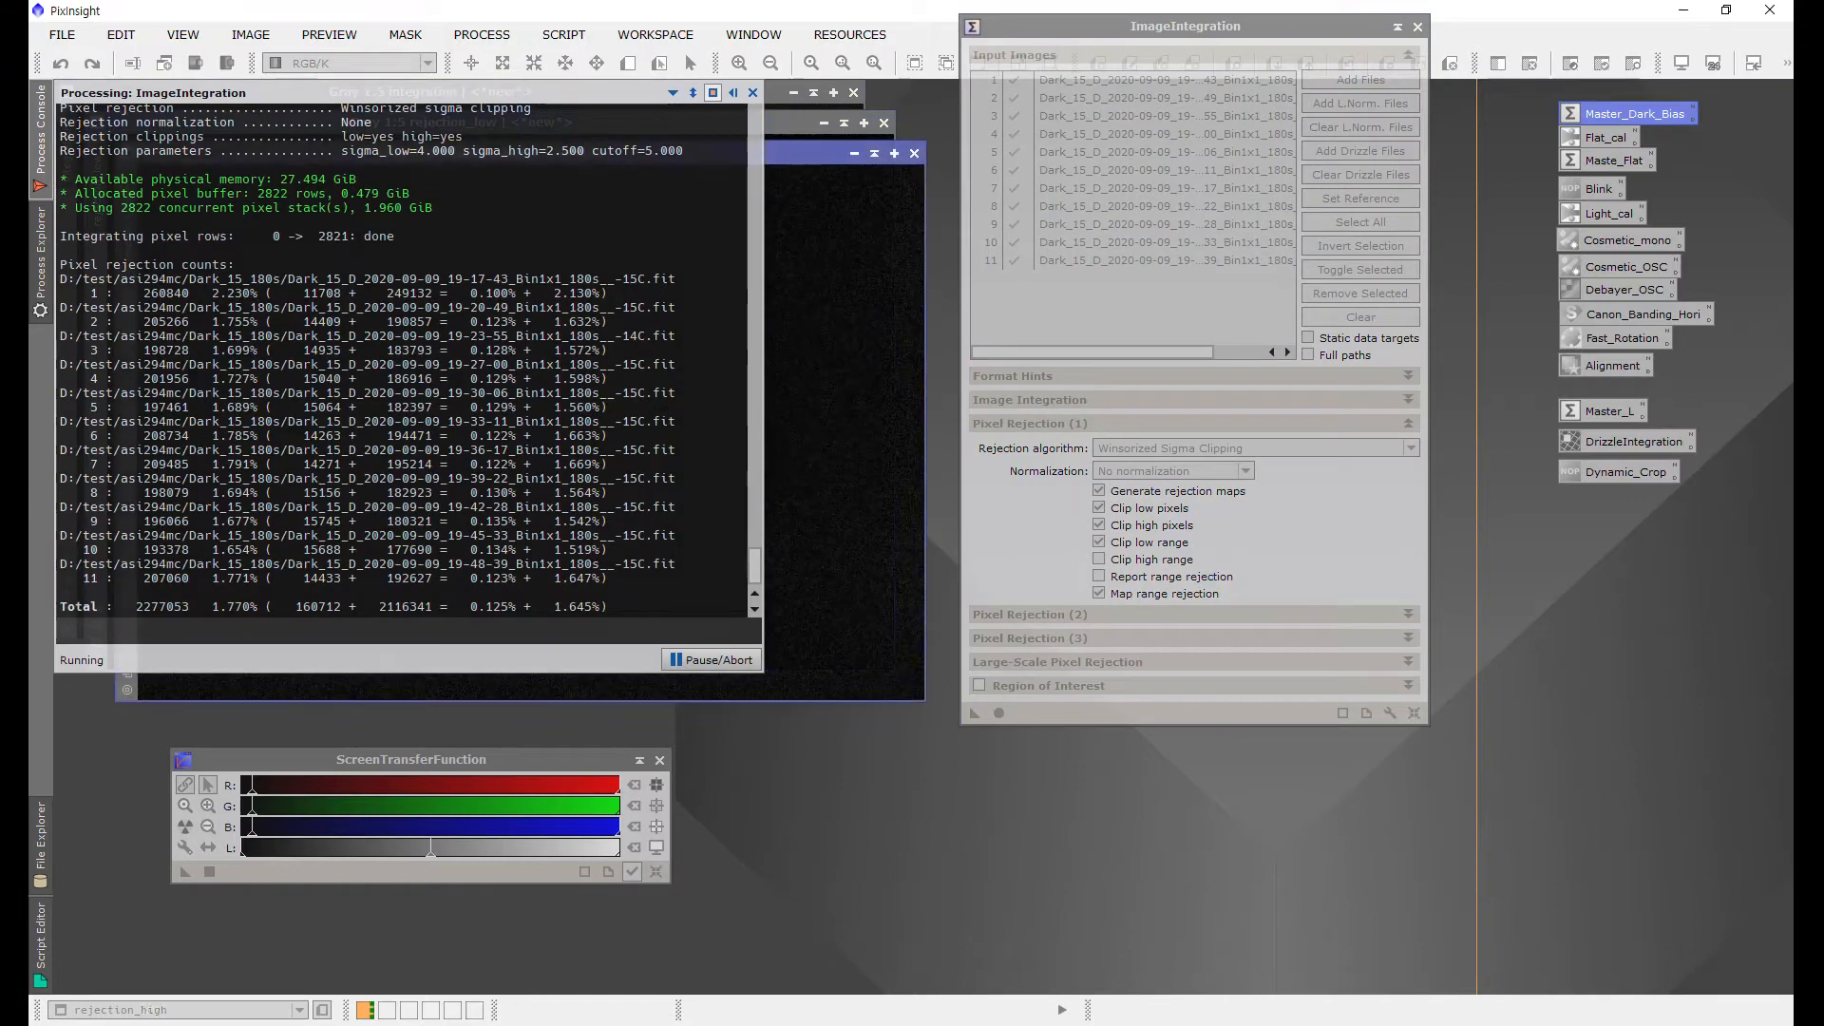
pyautogui.click(914, 152)
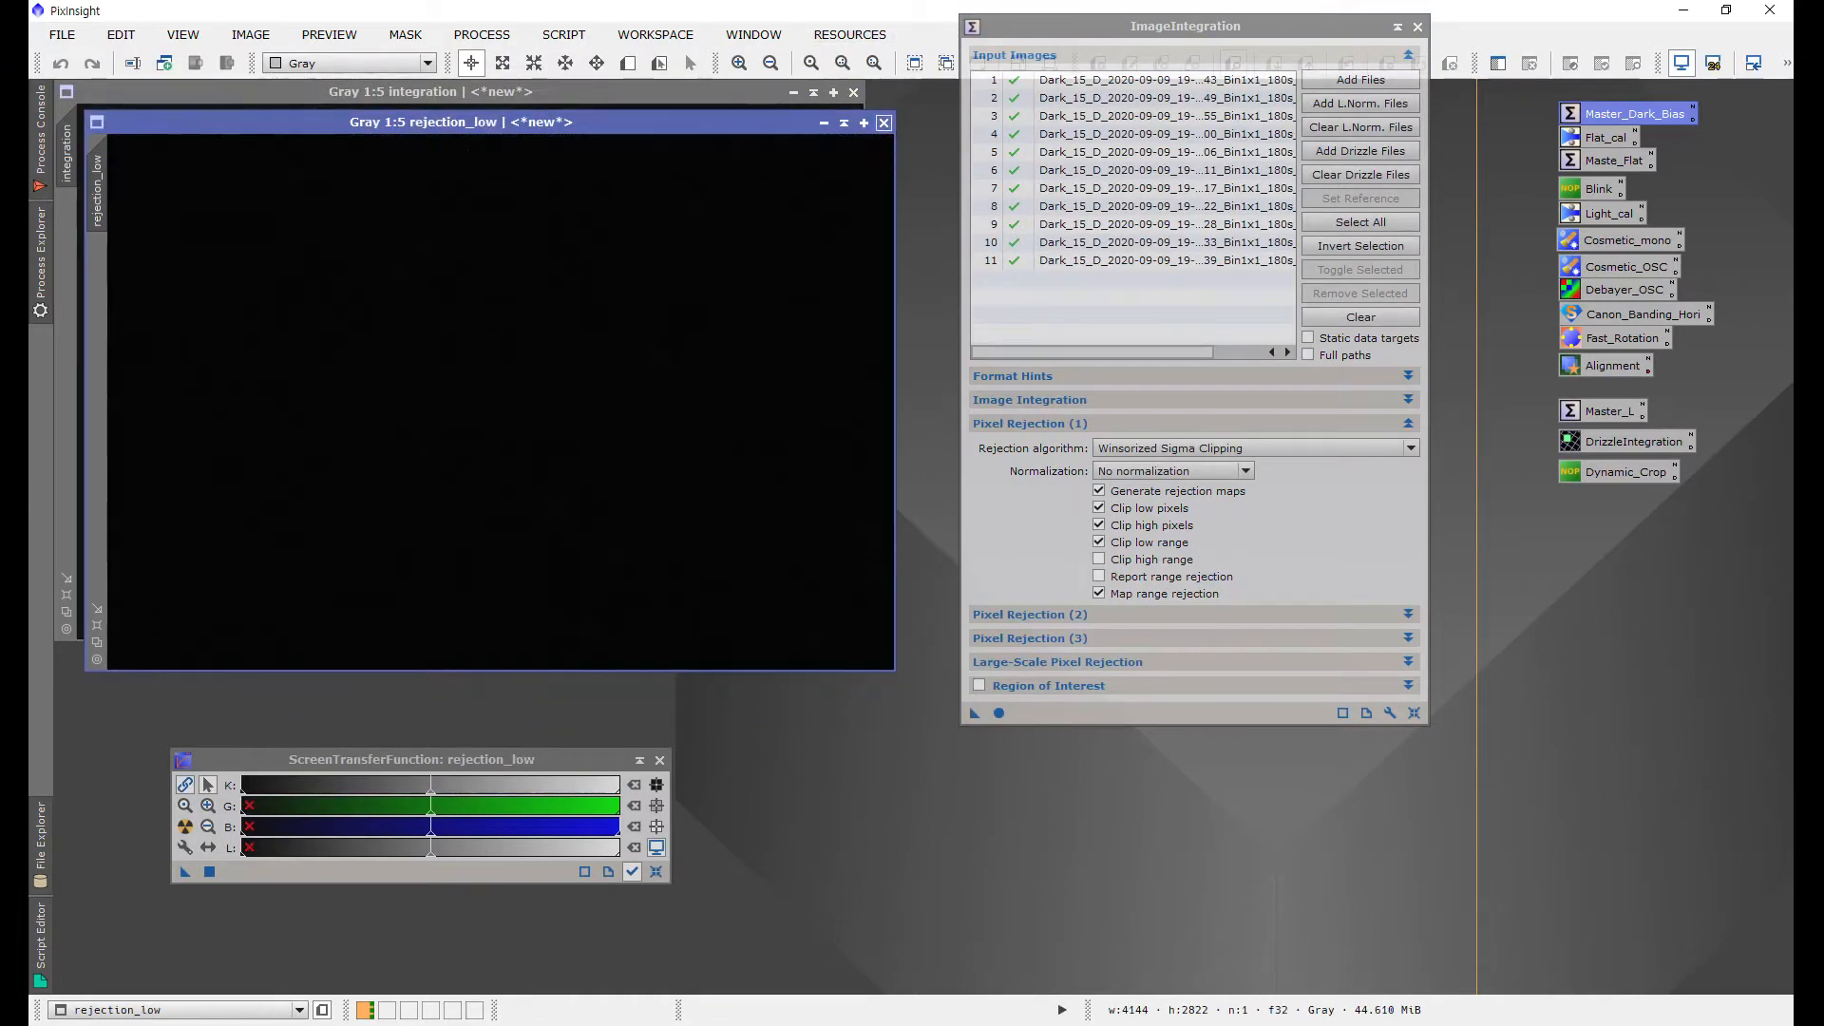
pyautogui.click(883, 121)
# Step: Auto-stretch the dark integration image with ScreenTransferFunction, then close it
pyautogui.click(185, 827)
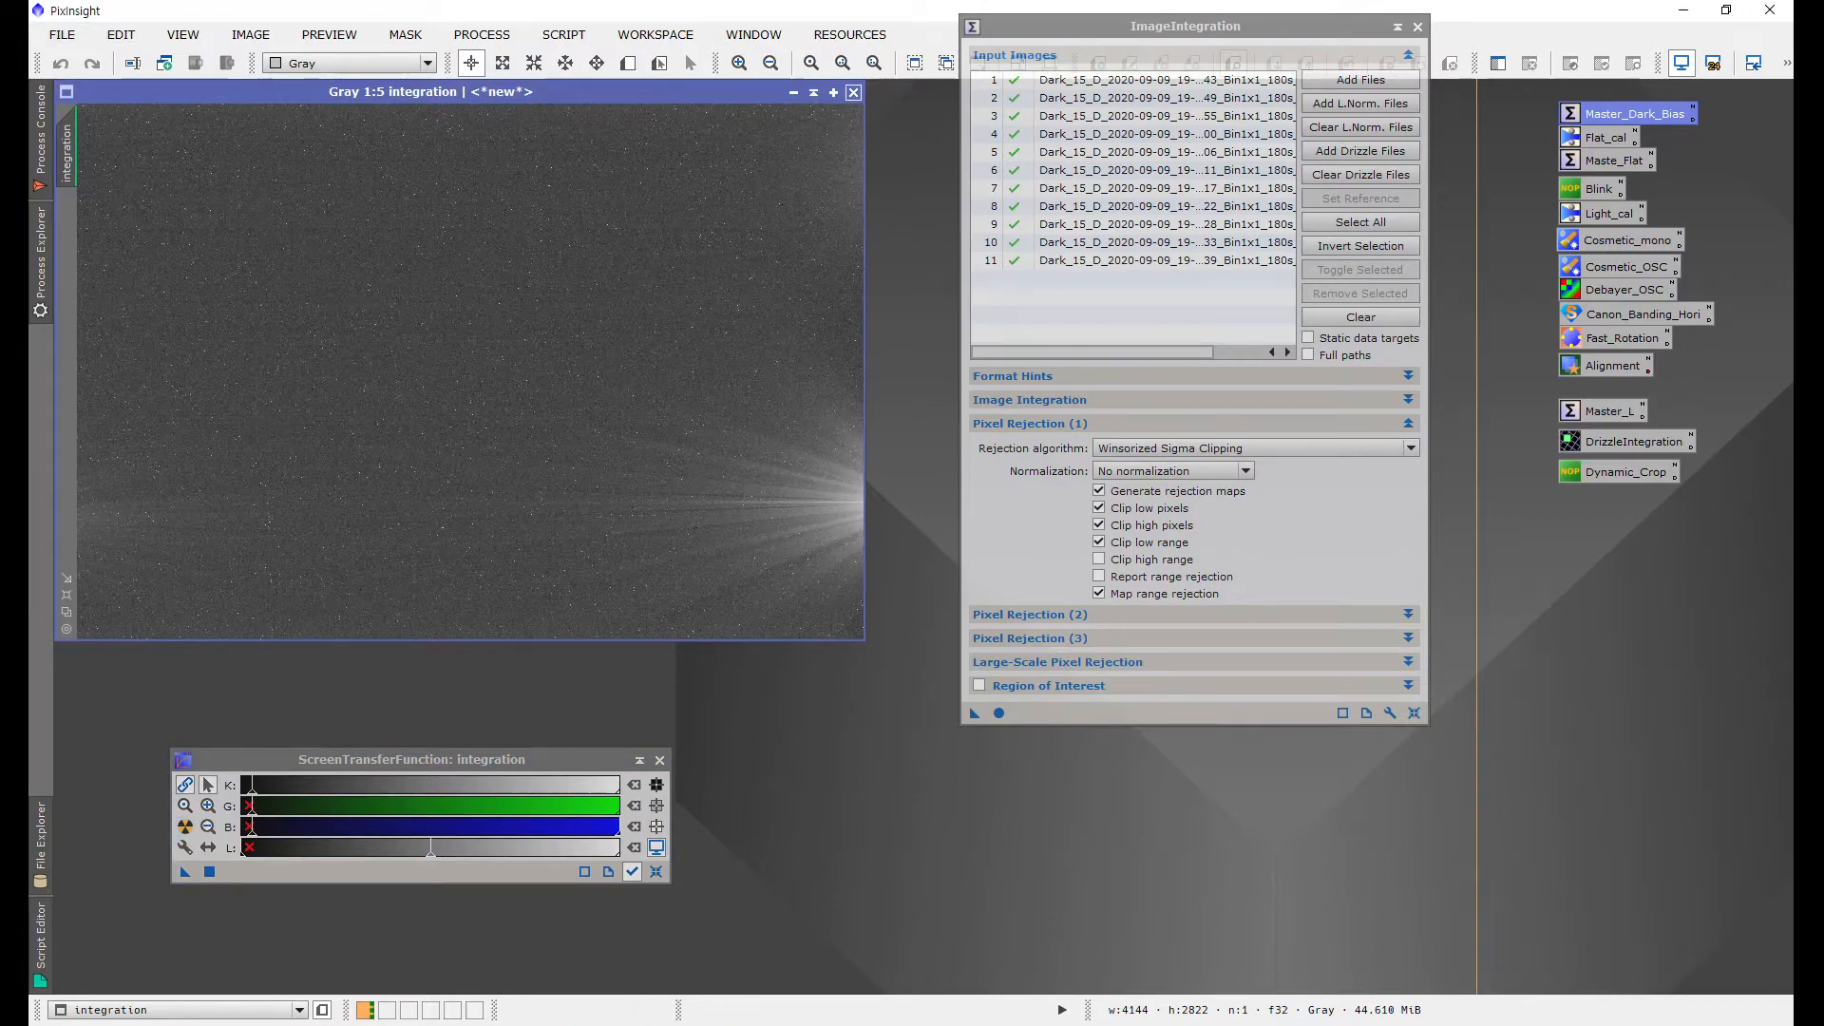
pyautogui.click(853, 92)
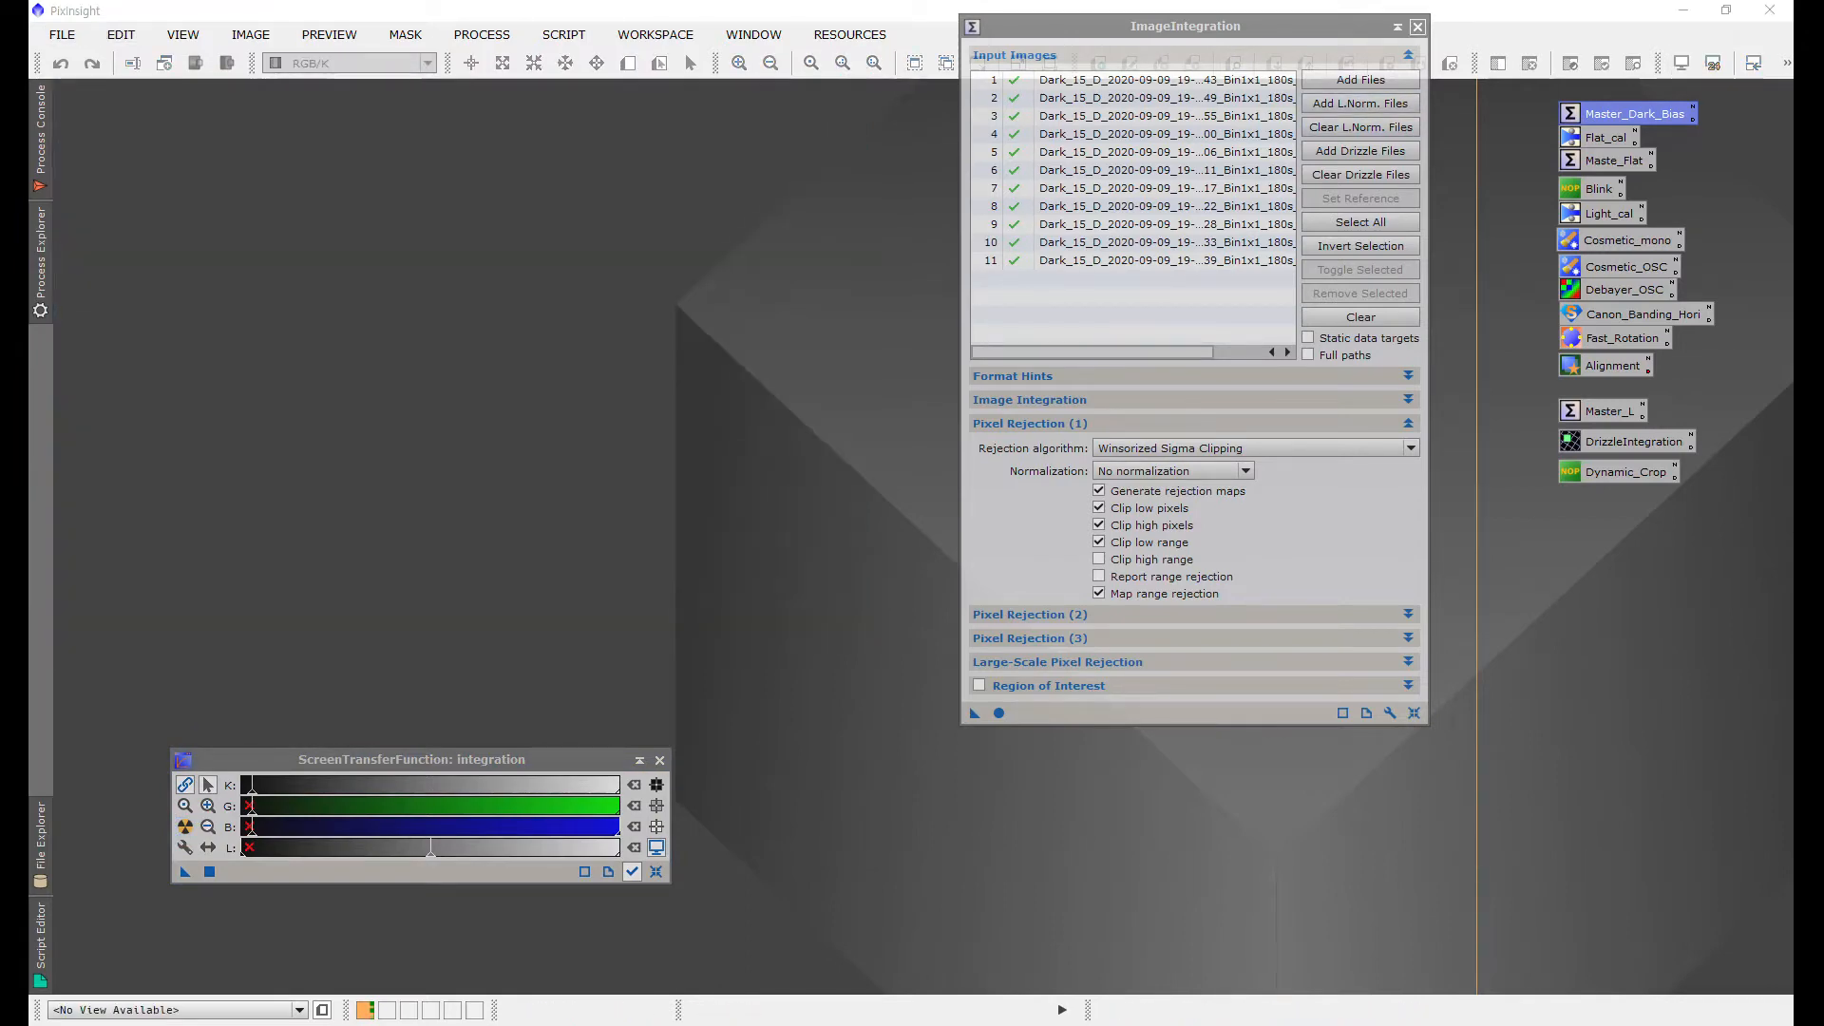
# Step: Open ImageCalibration and add the Flat_Flat frames from D:/20210213/Flat as target frames
pyautogui.click(1417, 27)
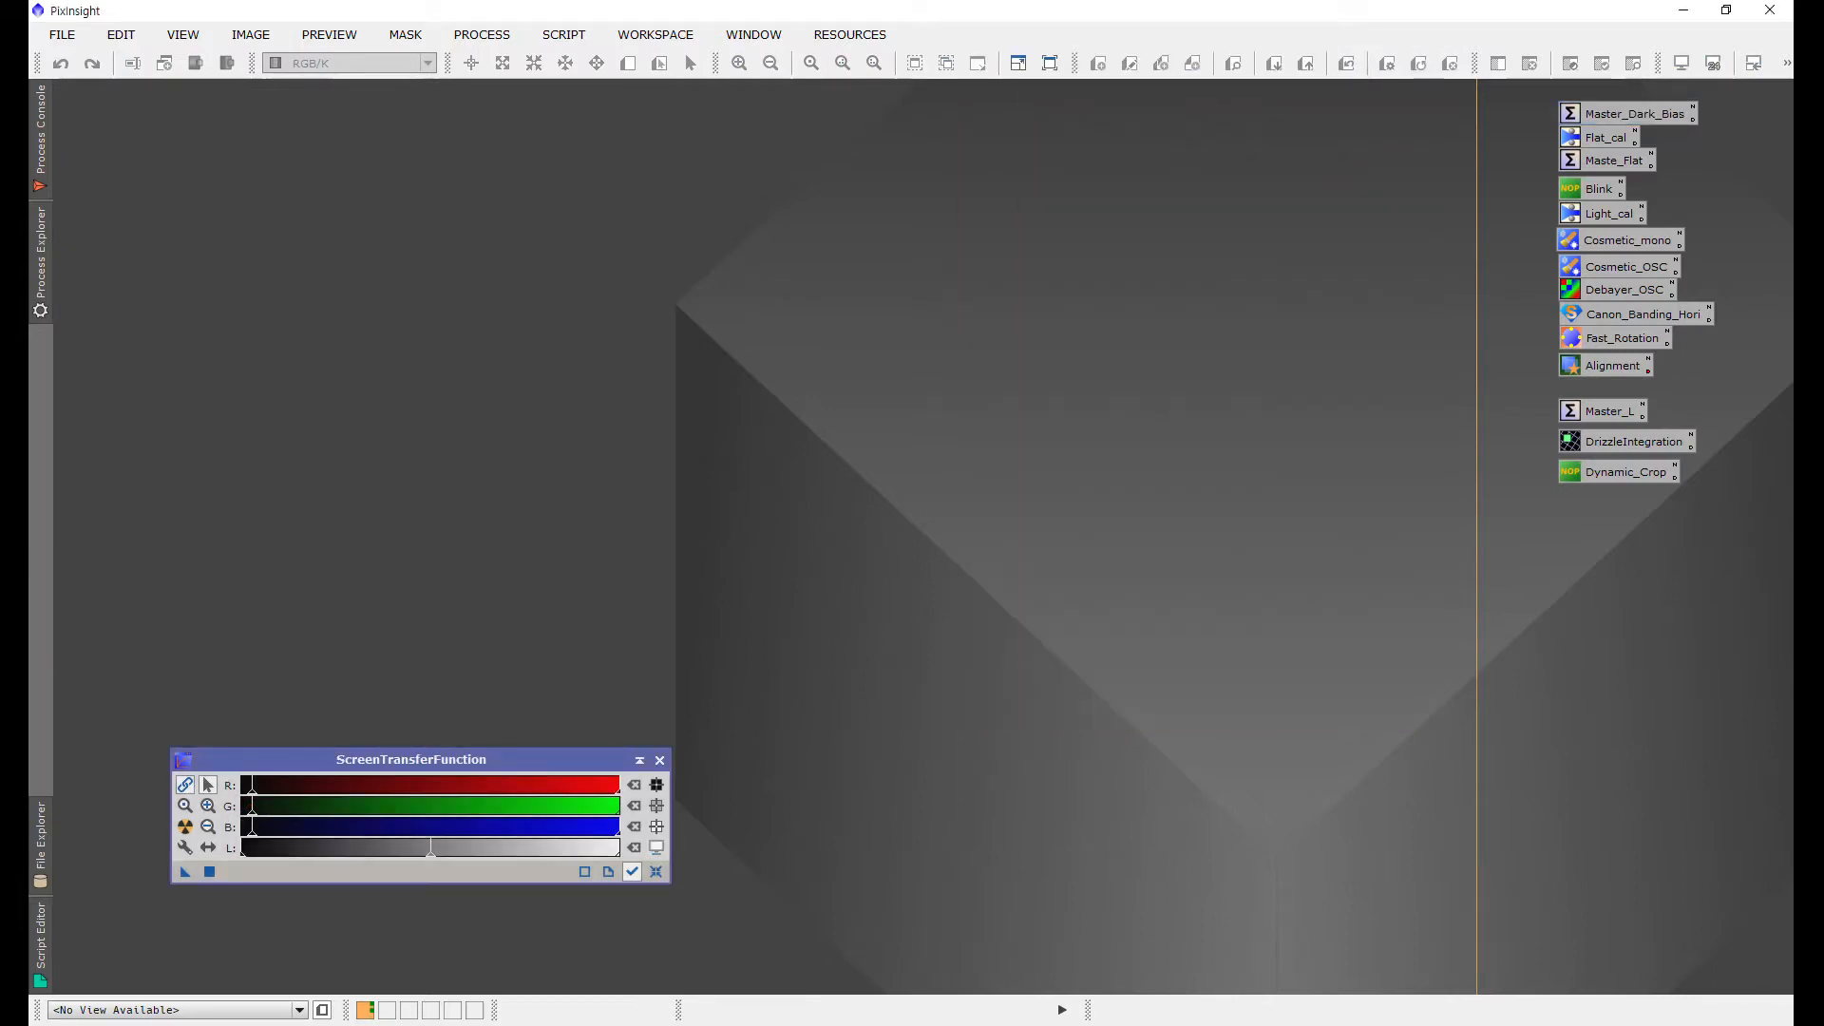
pyautogui.click(482, 35)
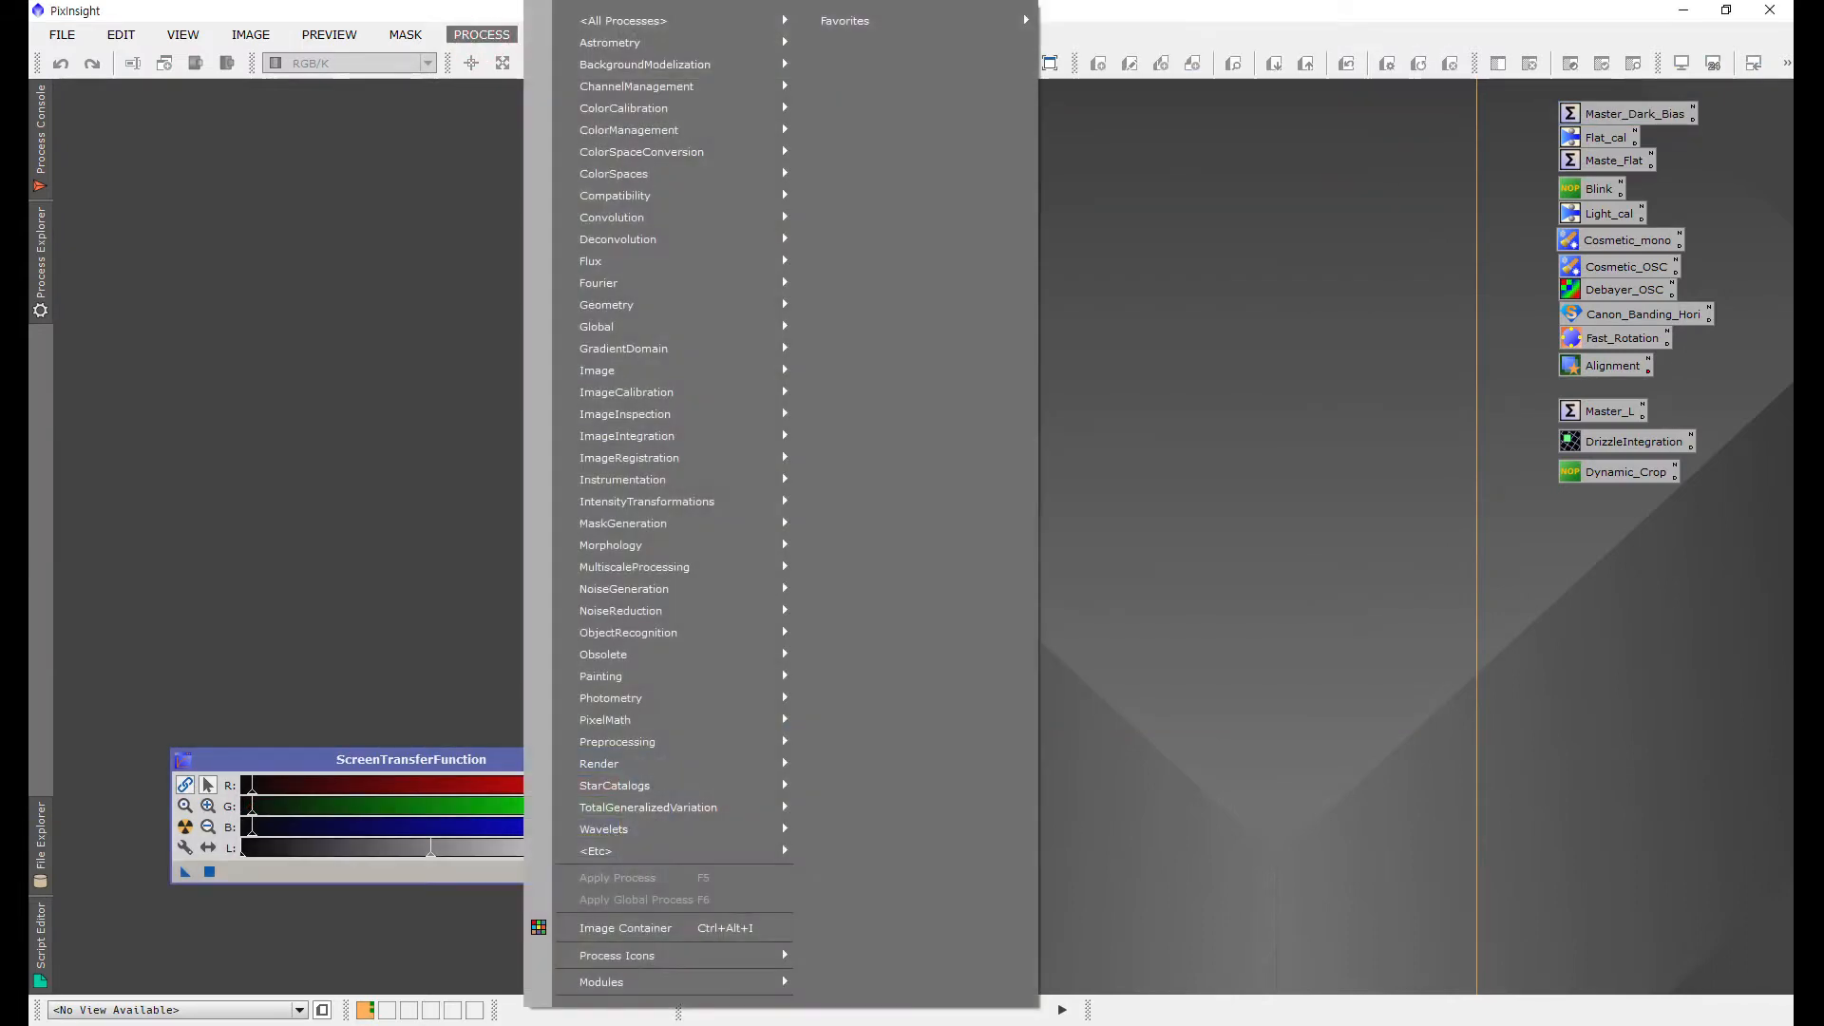
pyautogui.moveTo(627, 21)
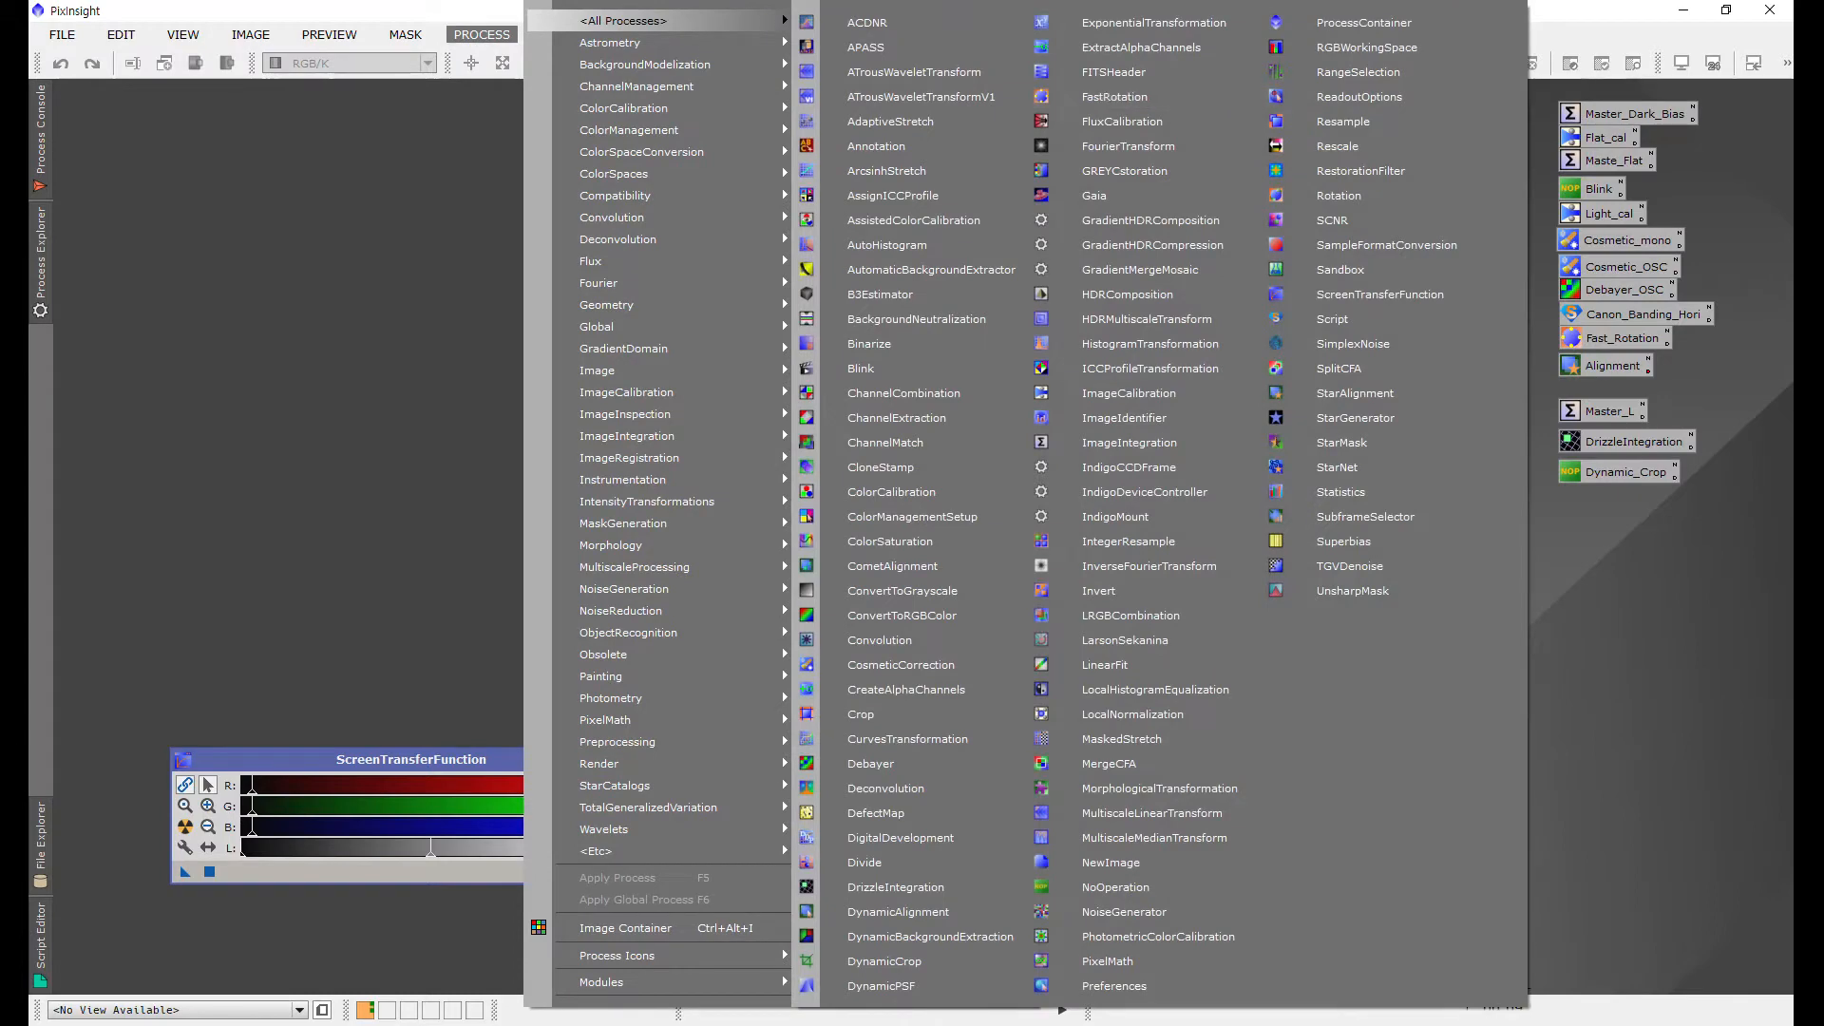
pyautogui.click(1129, 393)
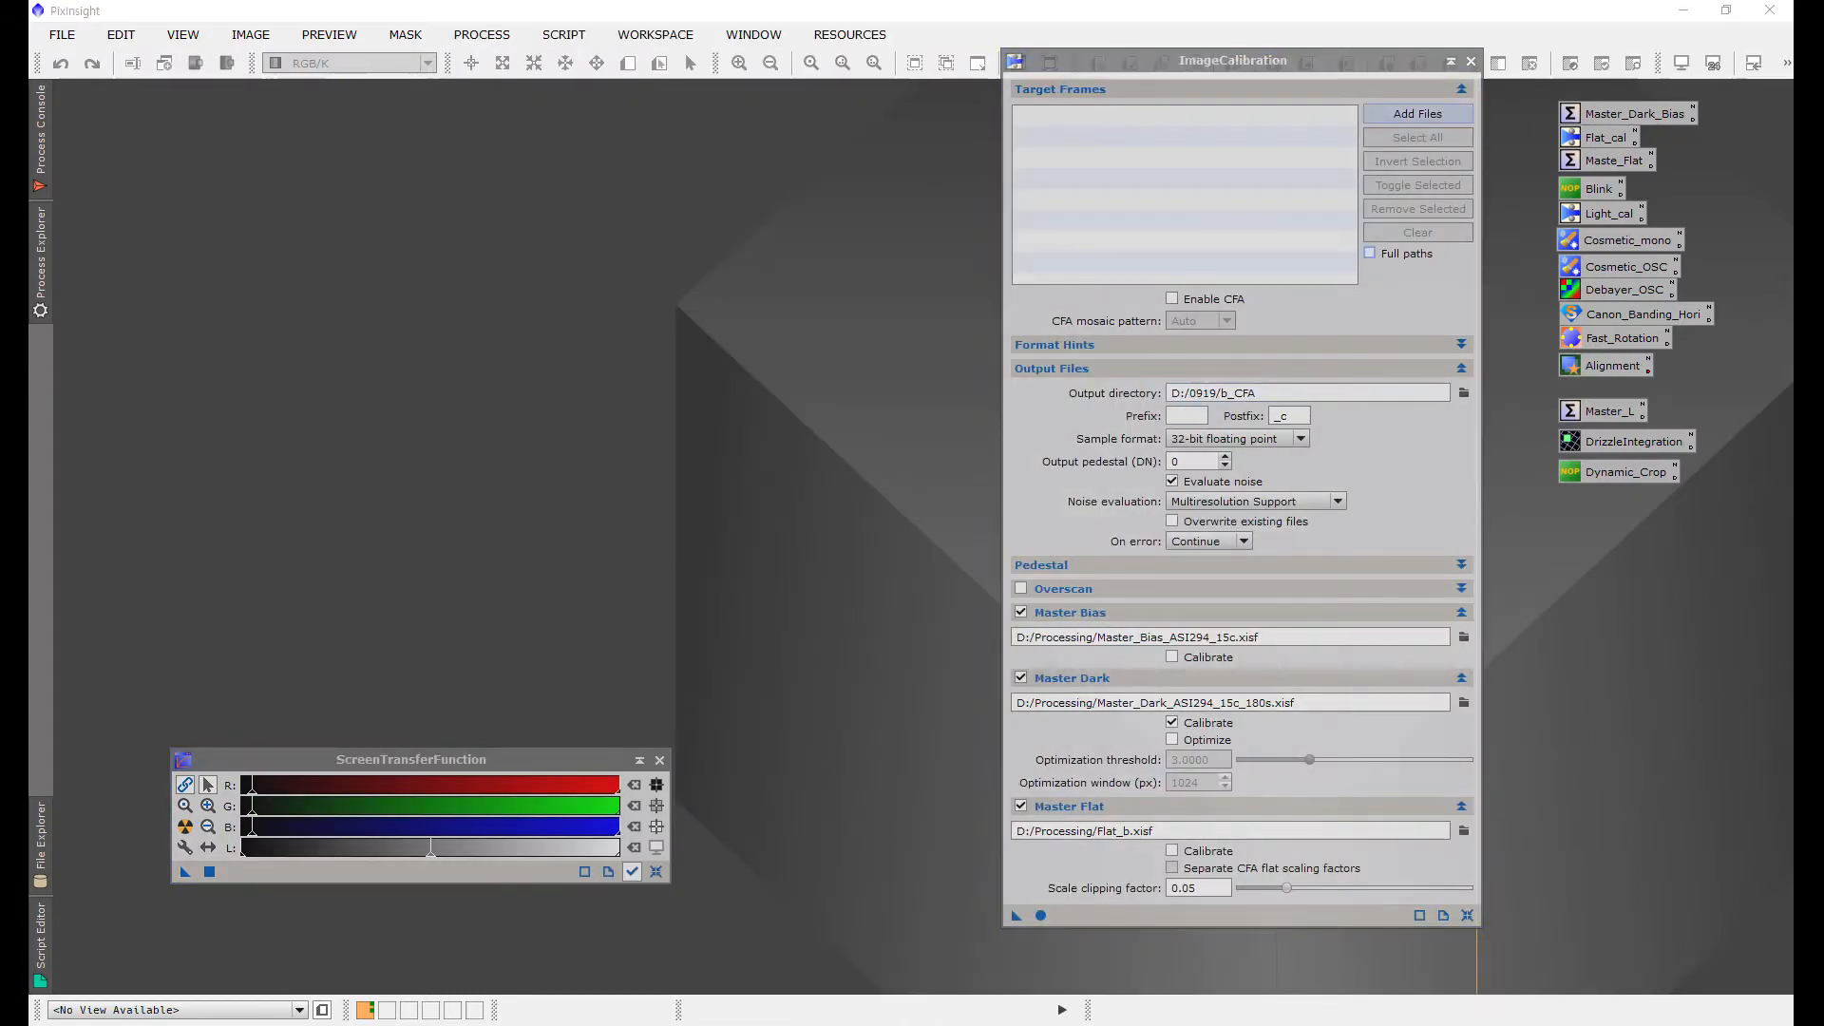
pyautogui.click(1417, 113)
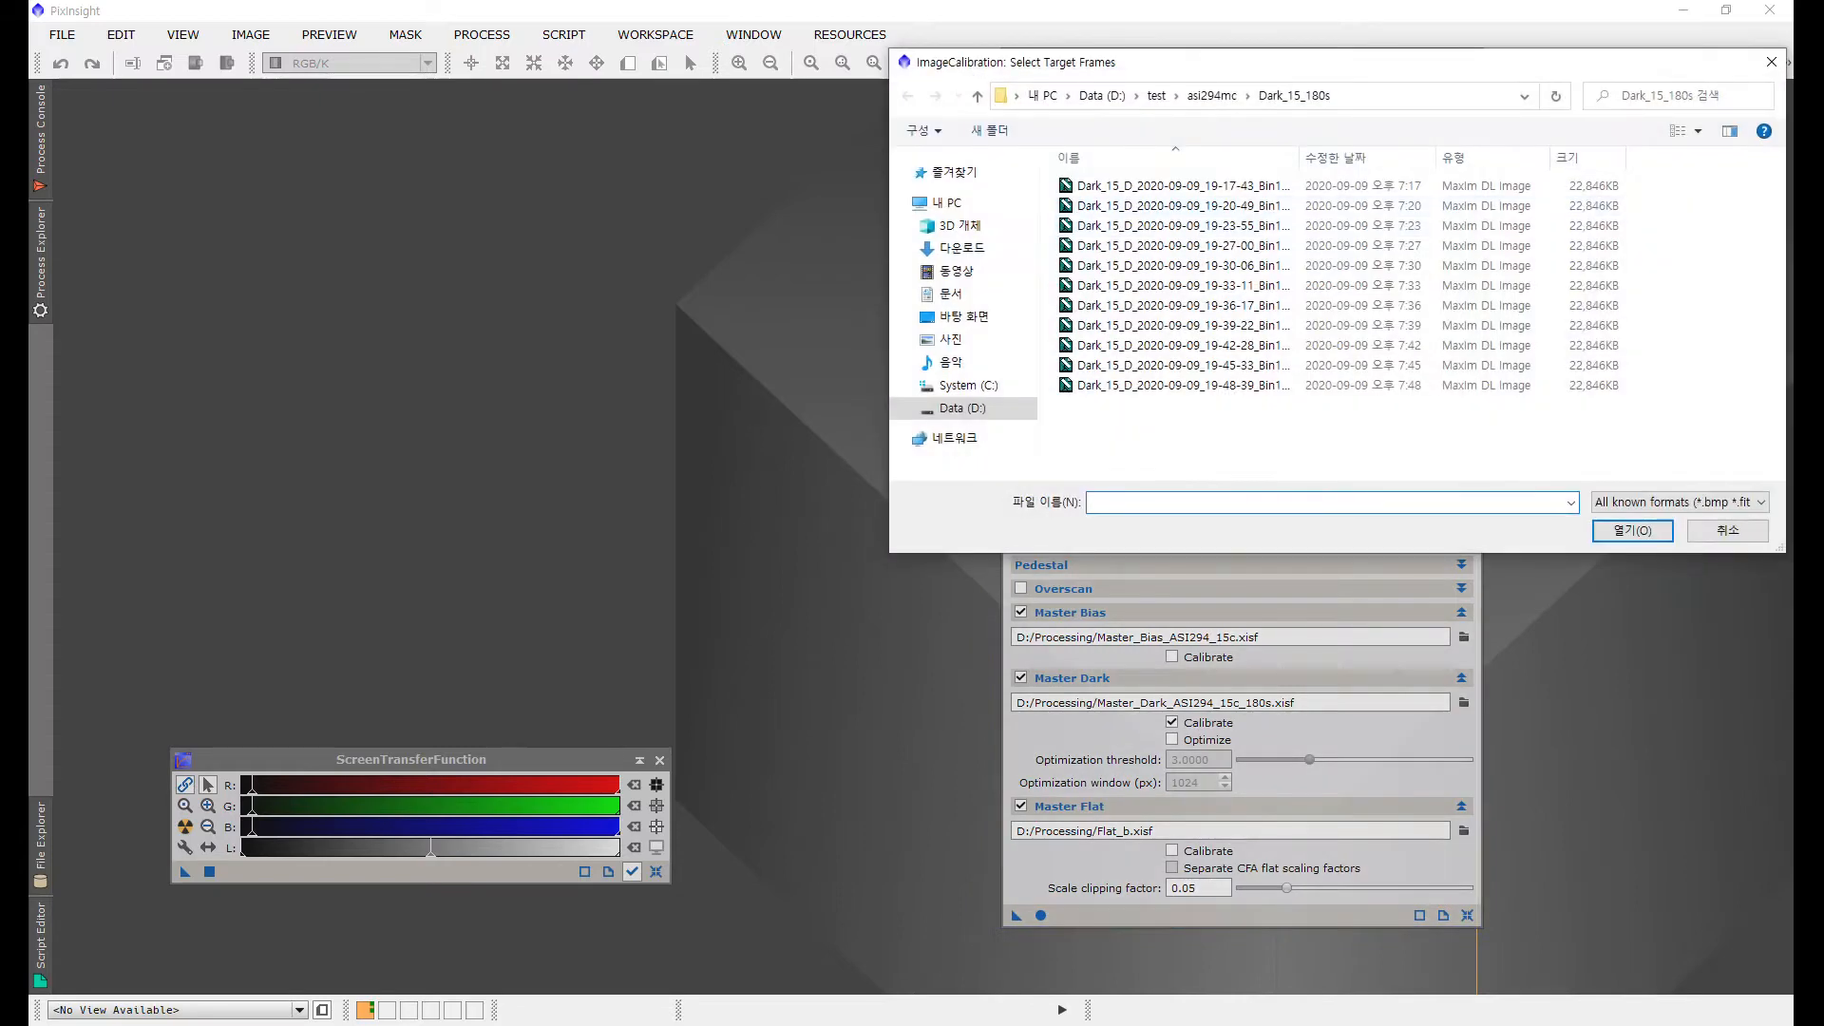
pyautogui.click(976, 96)
pyautogui.click(1102, 95)
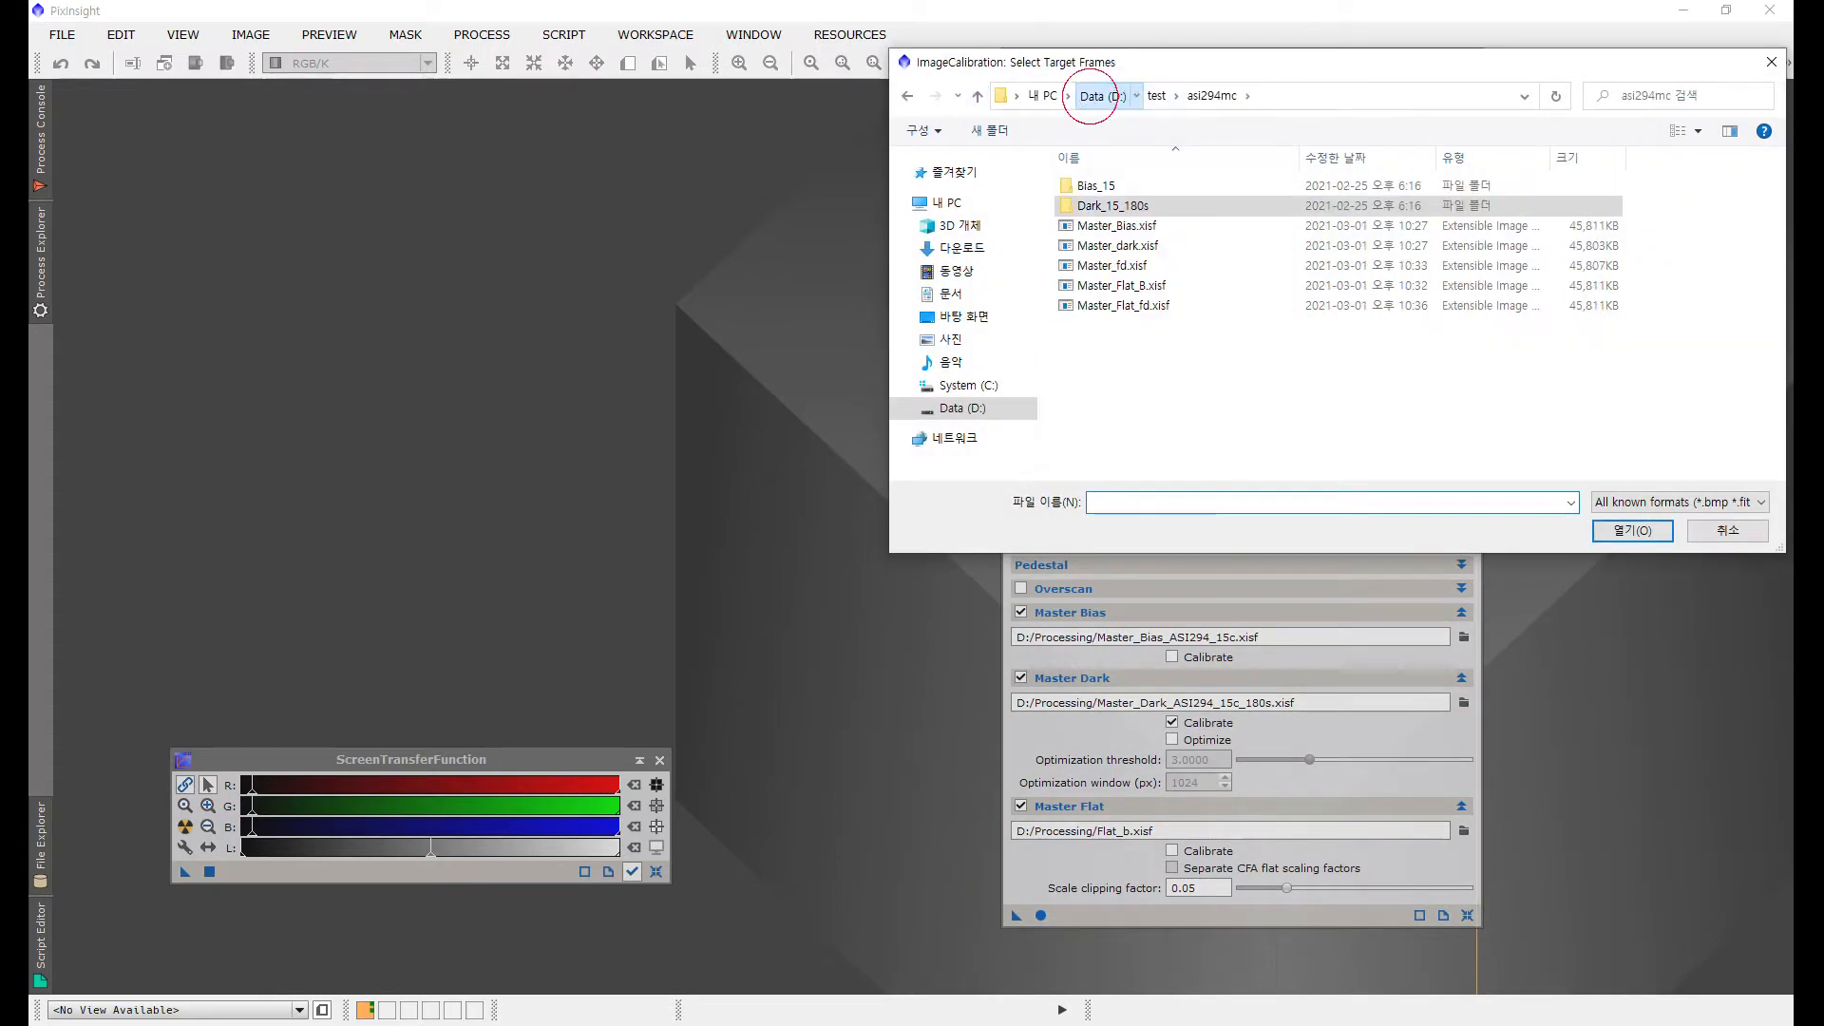
pyautogui.doubleClick(1097, 186)
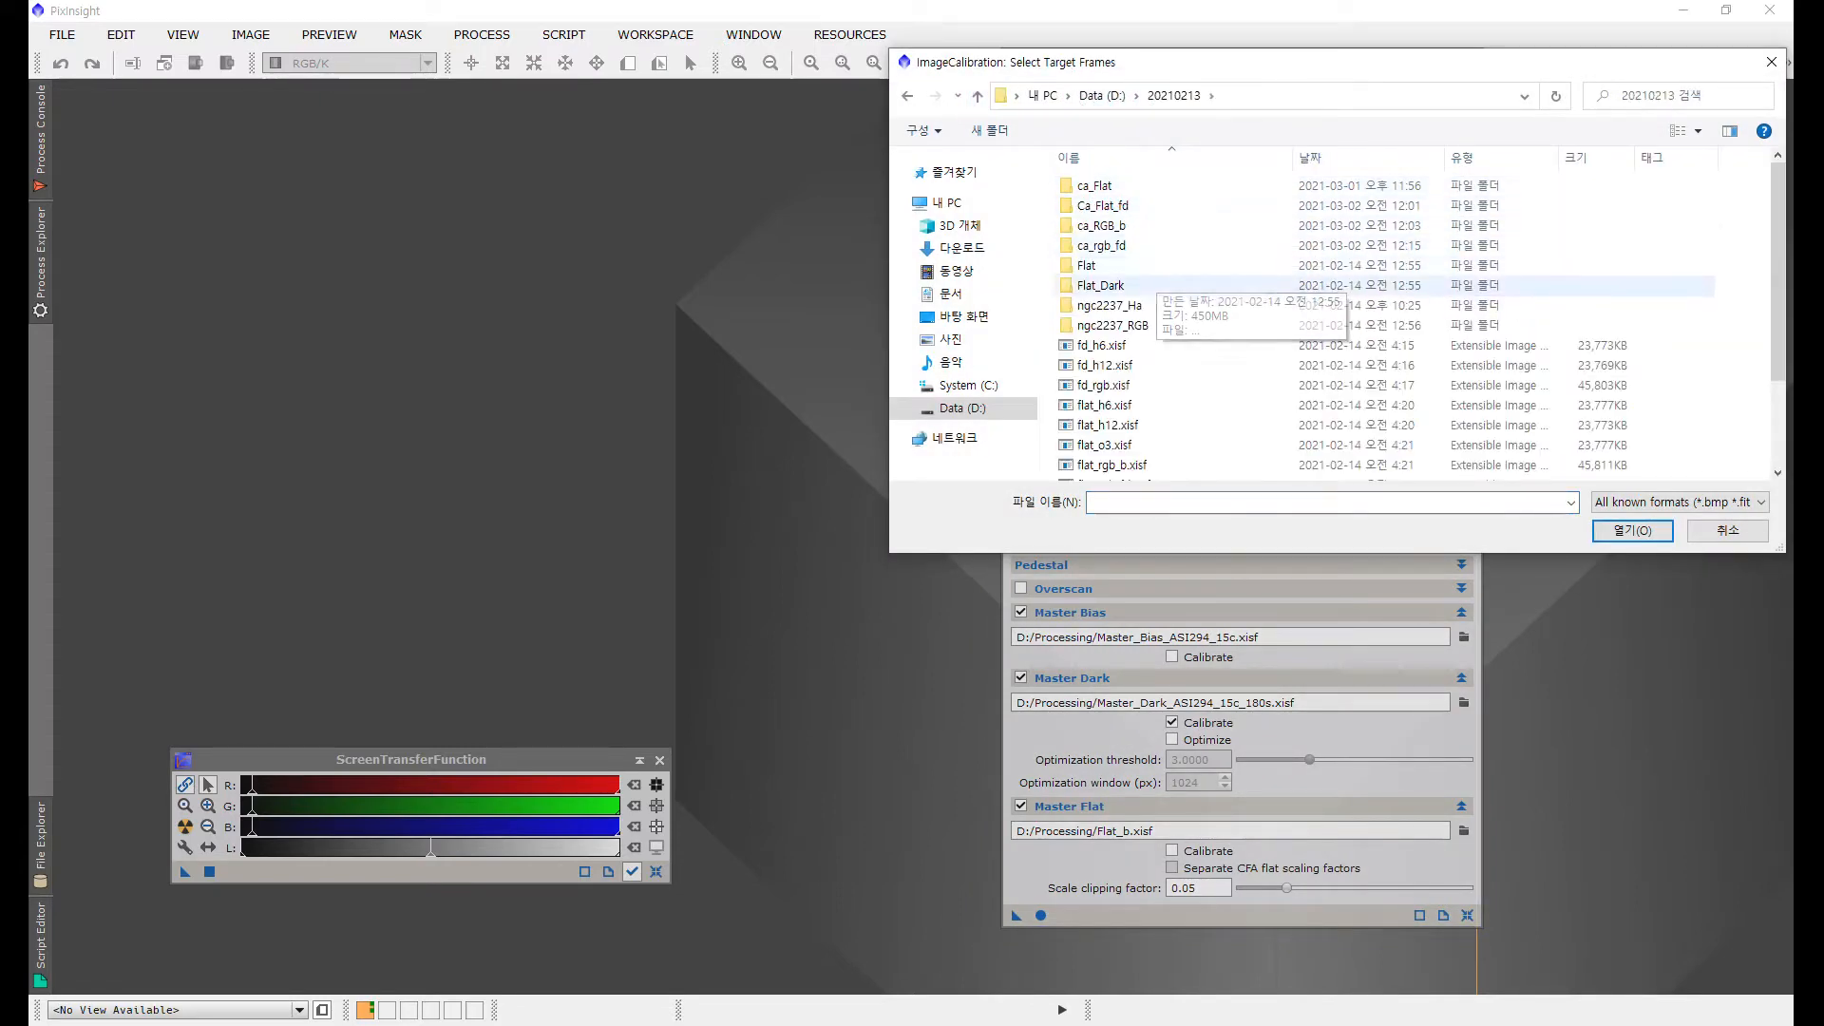
pyautogui.doubleClick(1085, 265)
pyautogui.click(1169, 185)
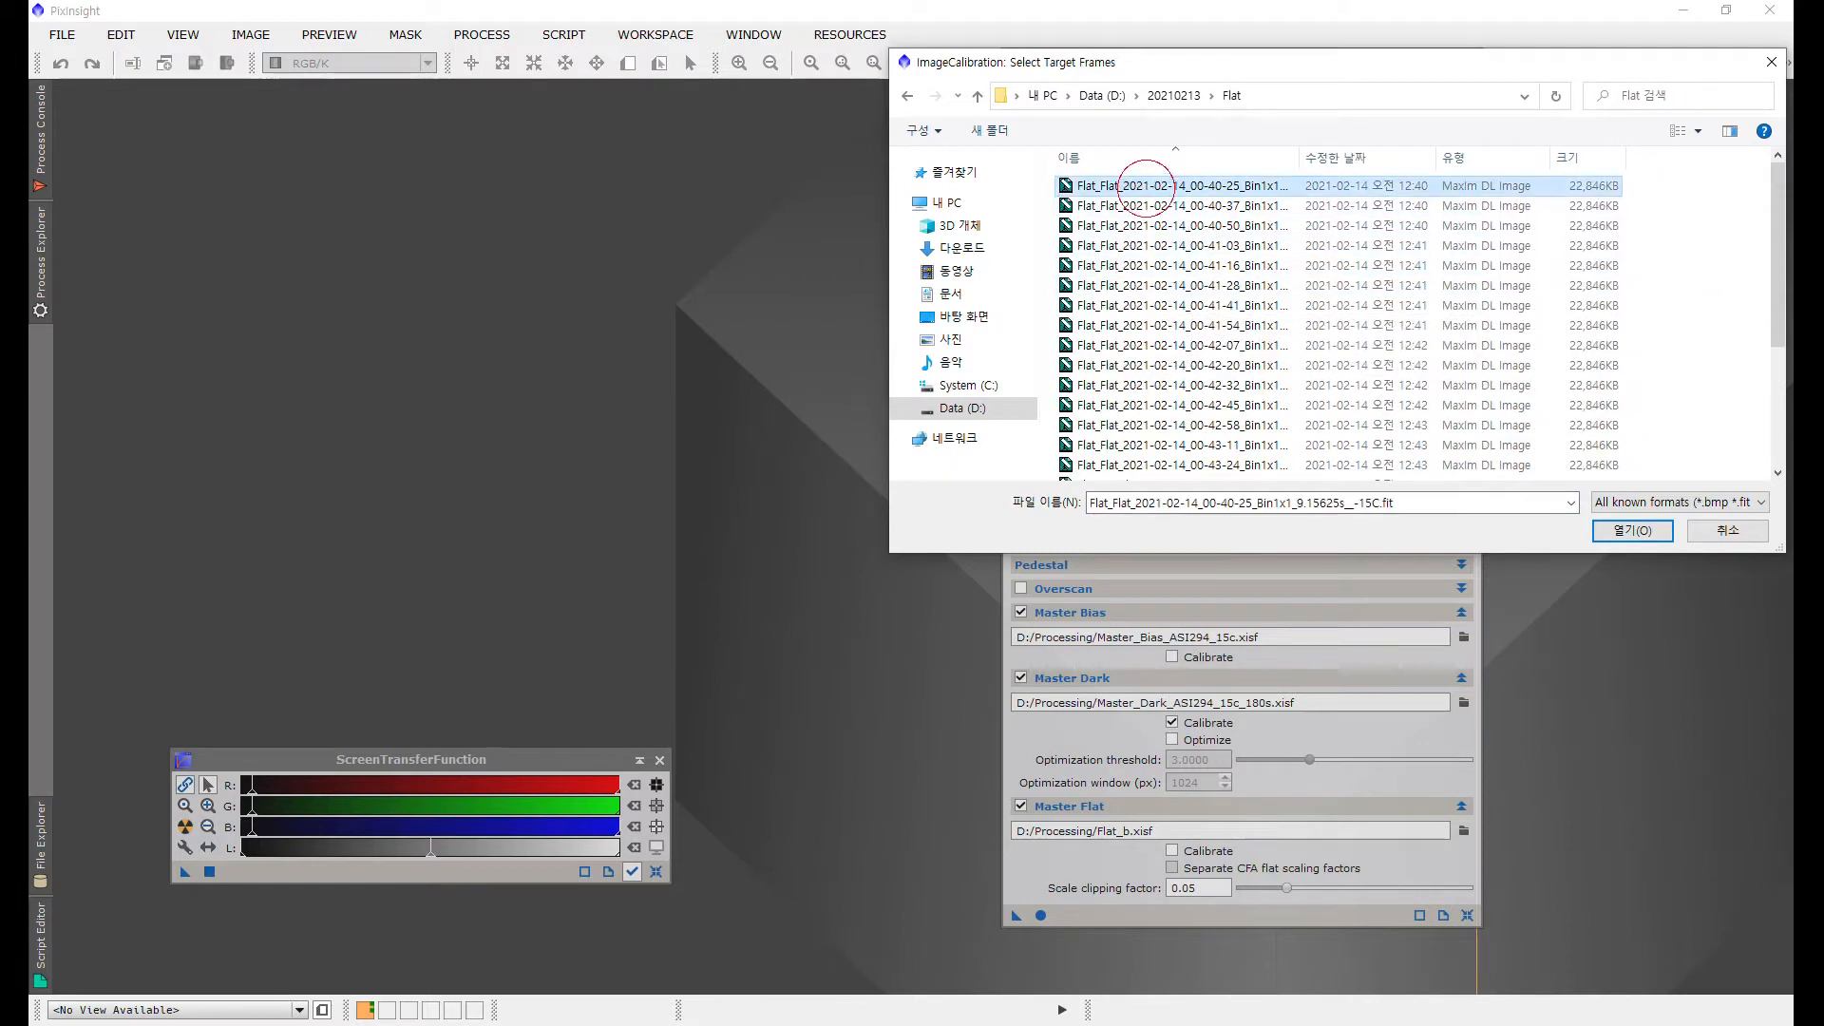
pyautogui.scroll(-2, 1173, 305)
pyautogui.scroll(-1, 1178, 313)
pyautogui.keyDown('shift'); pyautogui.click(1178, 290); pyautogui.keyUp('shift')
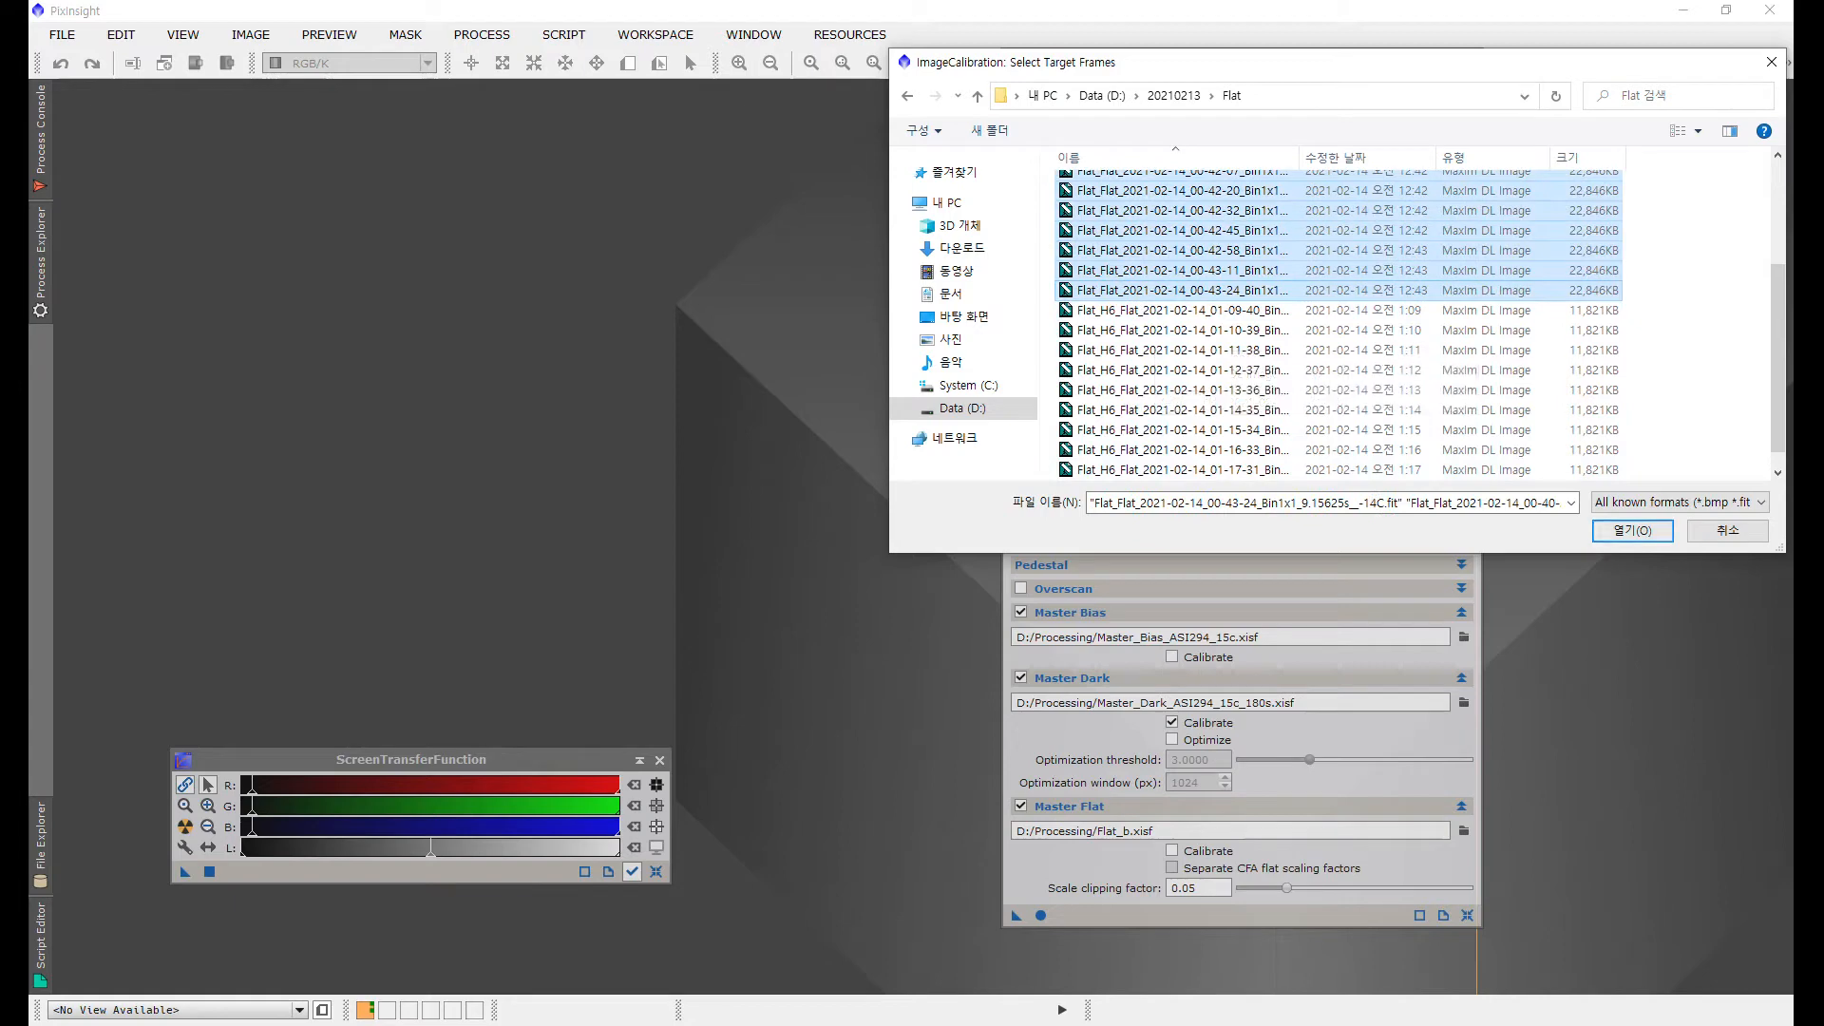
pyautogui.press('Return')
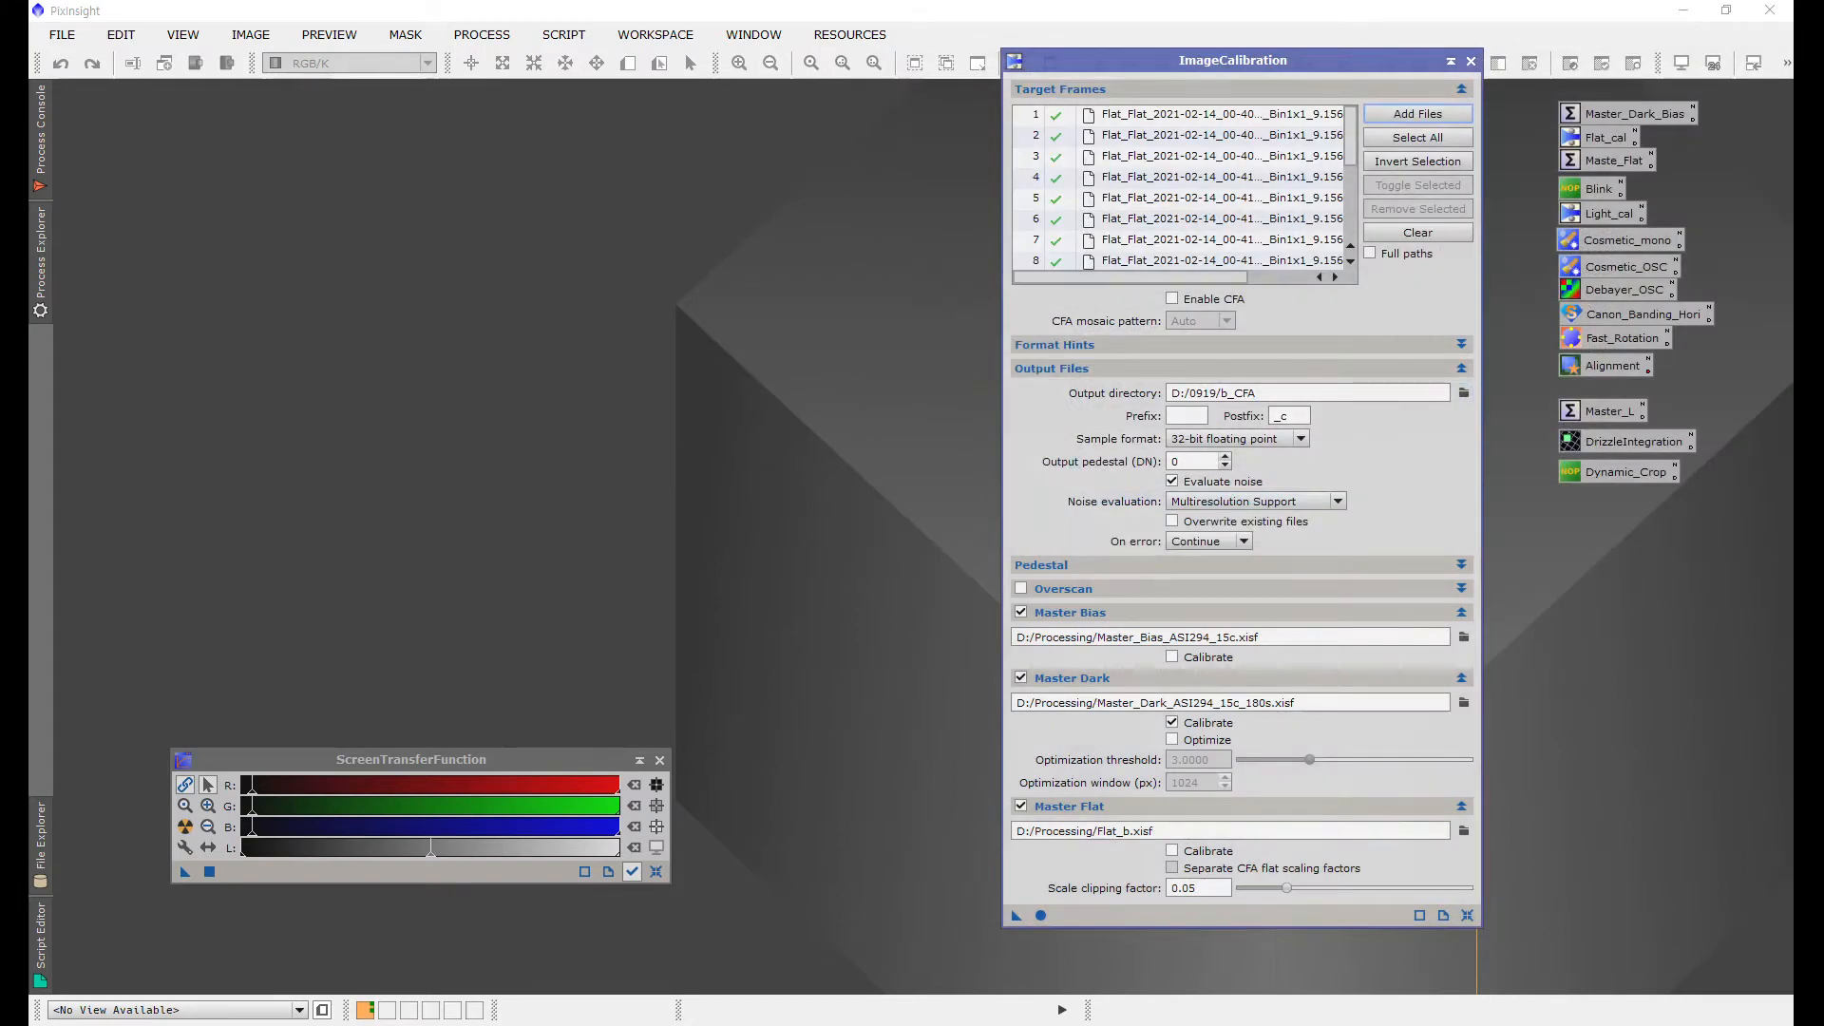
# Step: Set the calibration output directory to D:/20210213/ca_Flat
pyautogui.click(1464, 393)
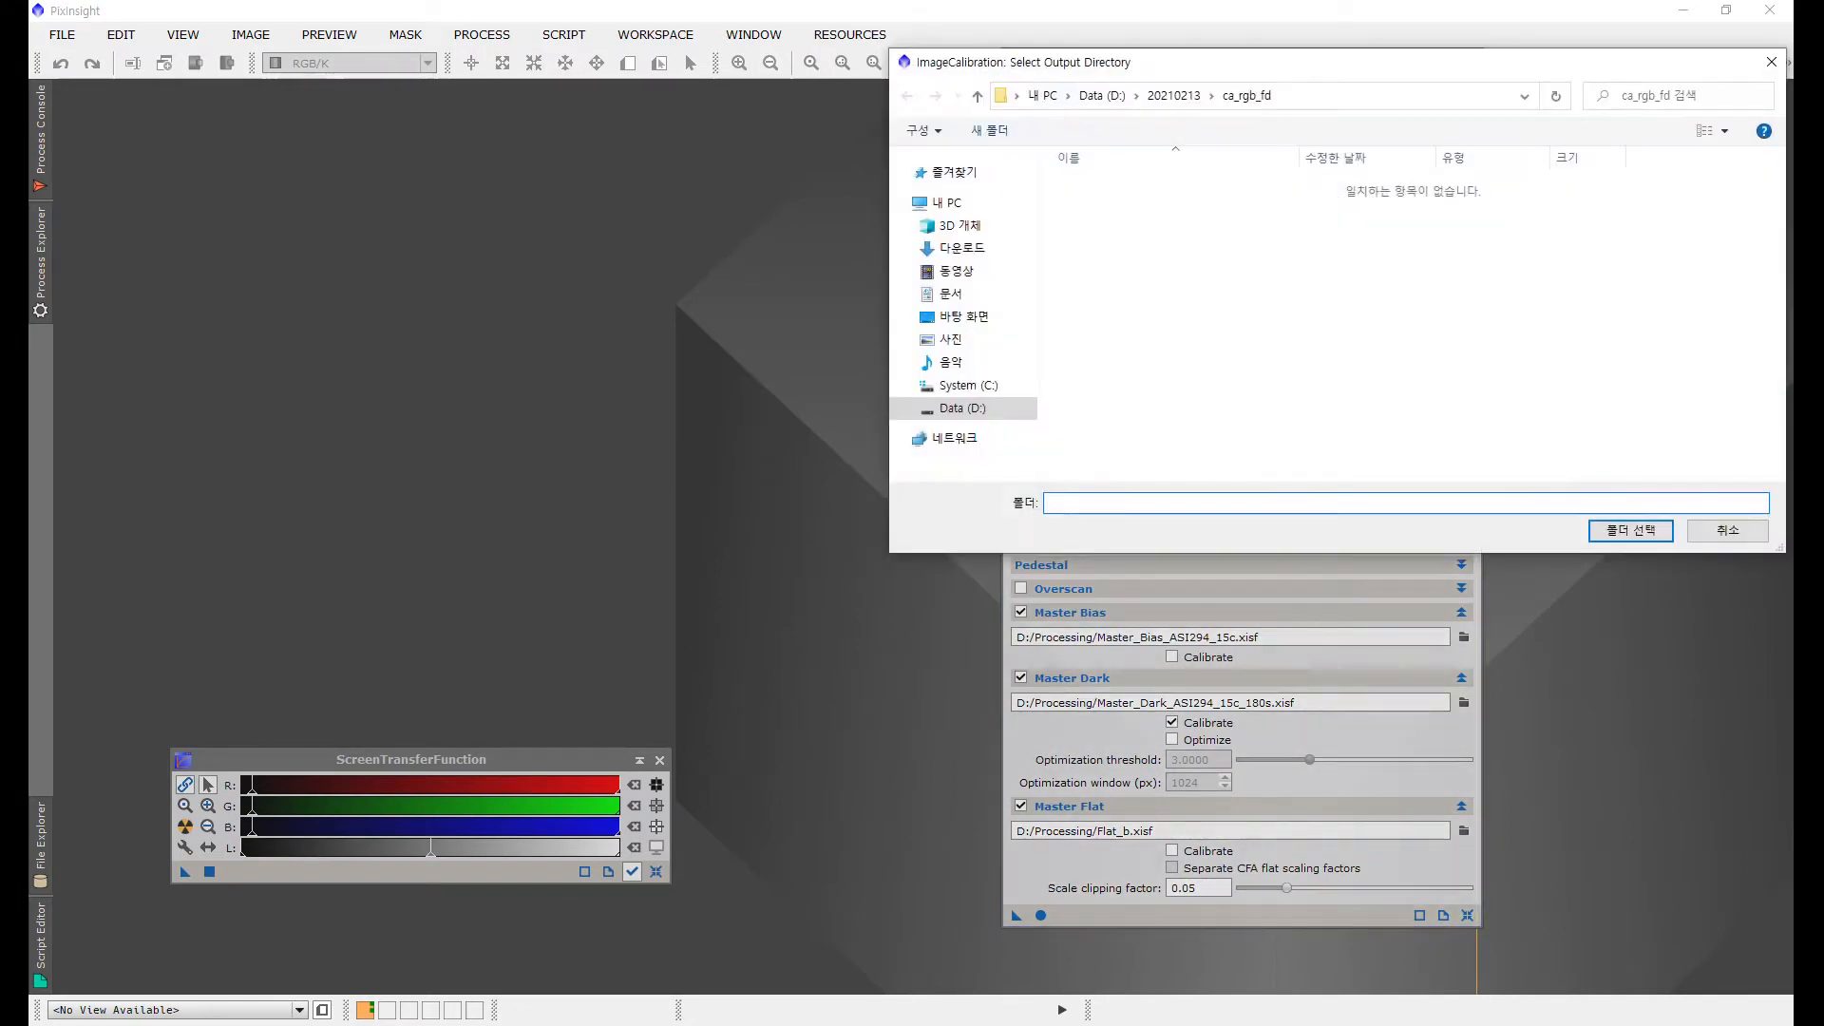
pyautogui.click(1173, 95)
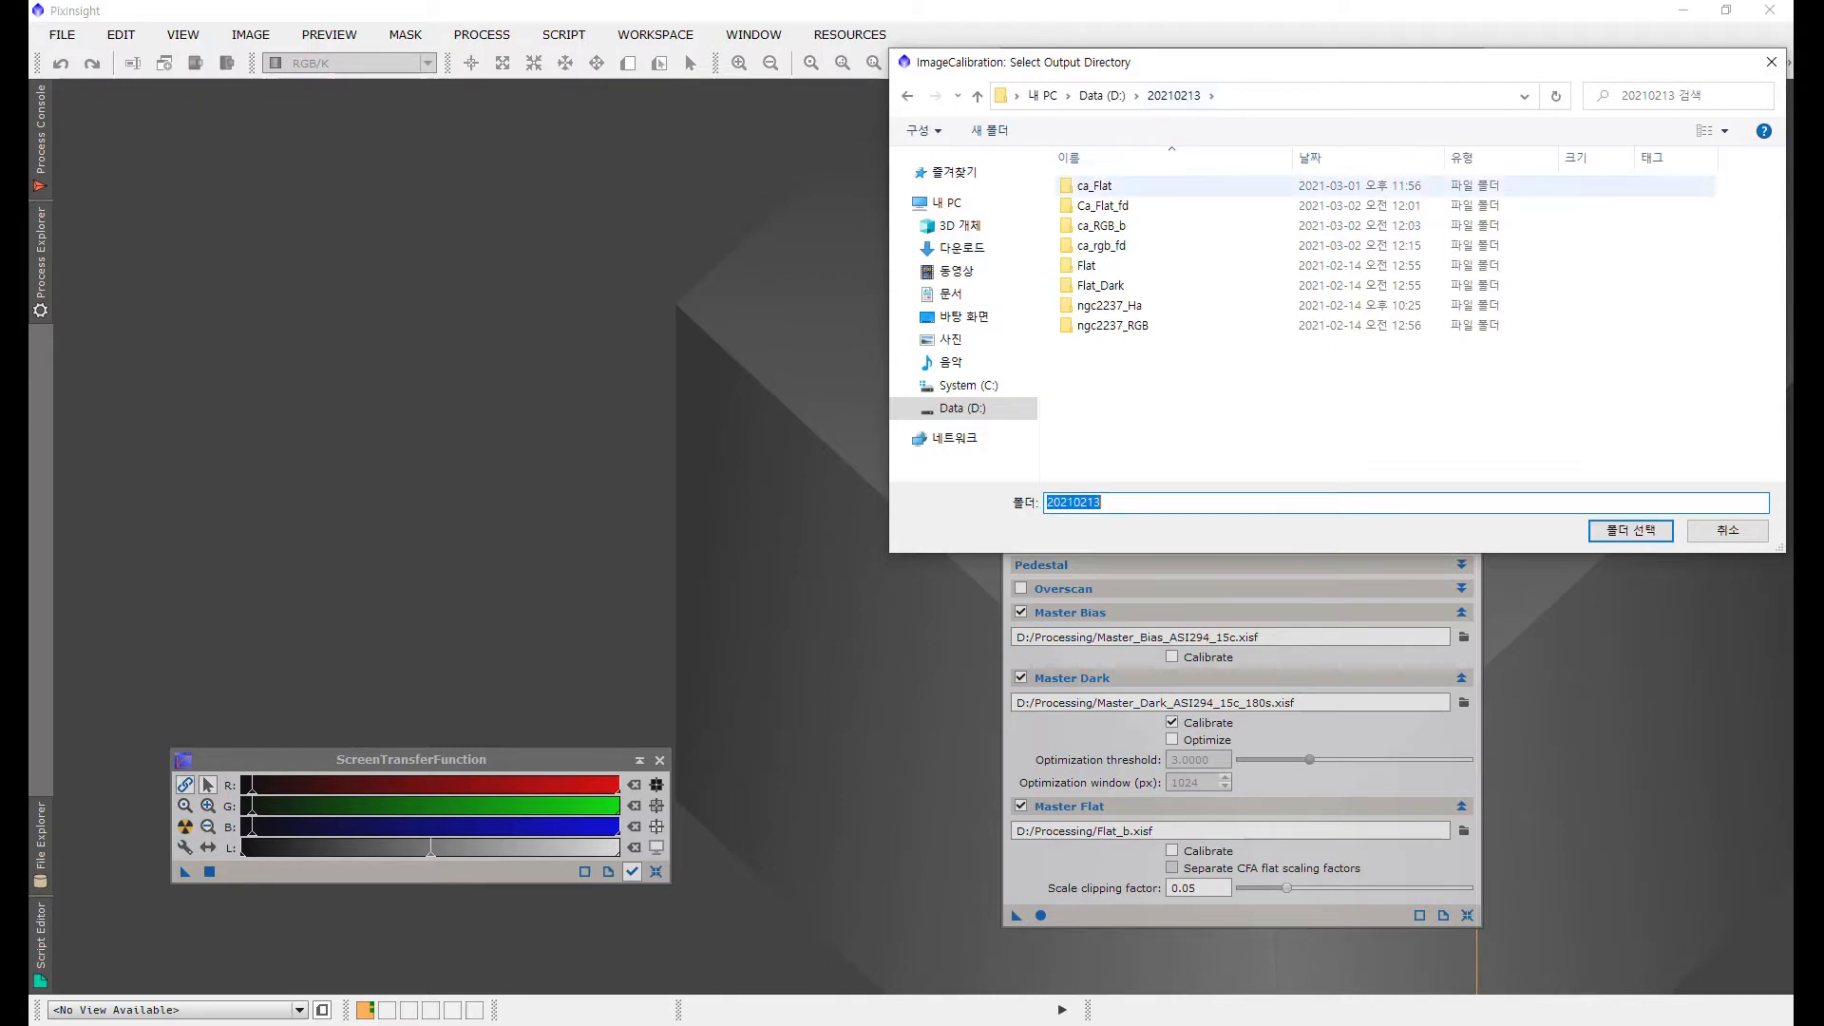
pyautogui.doubleClick(1092, 185)
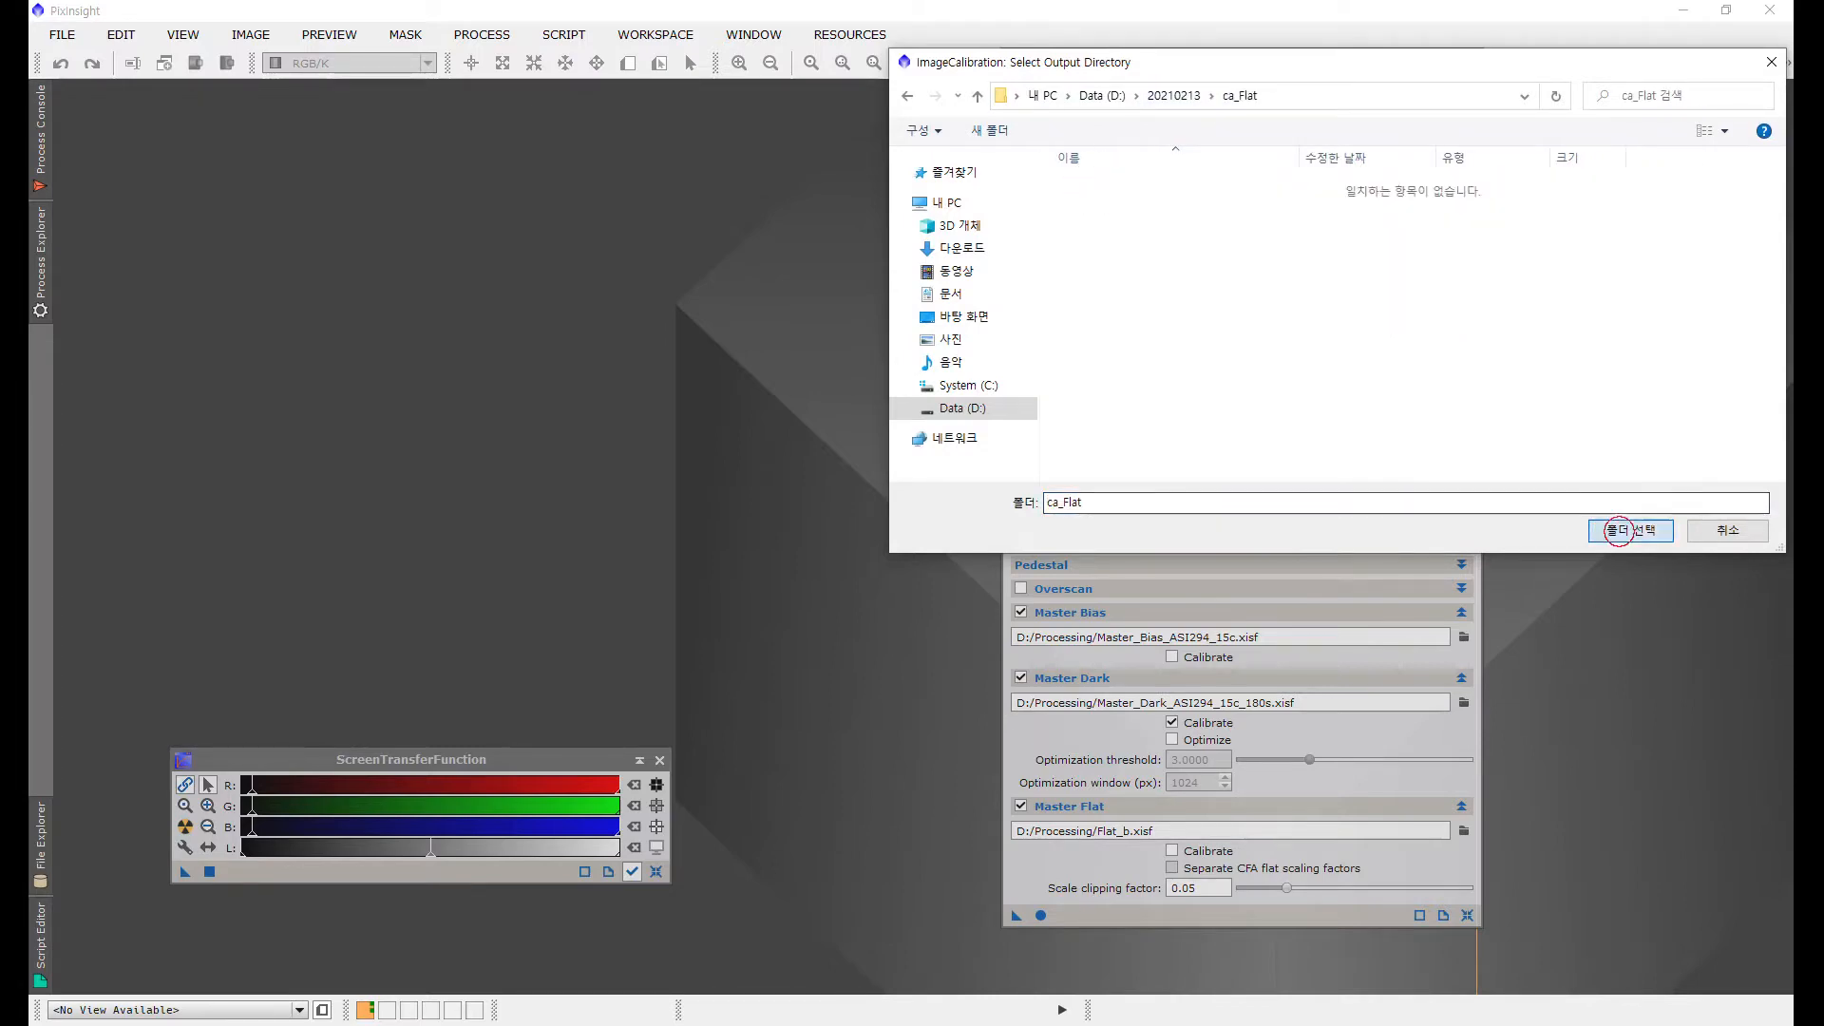
pyautogui.click(1630, 530)
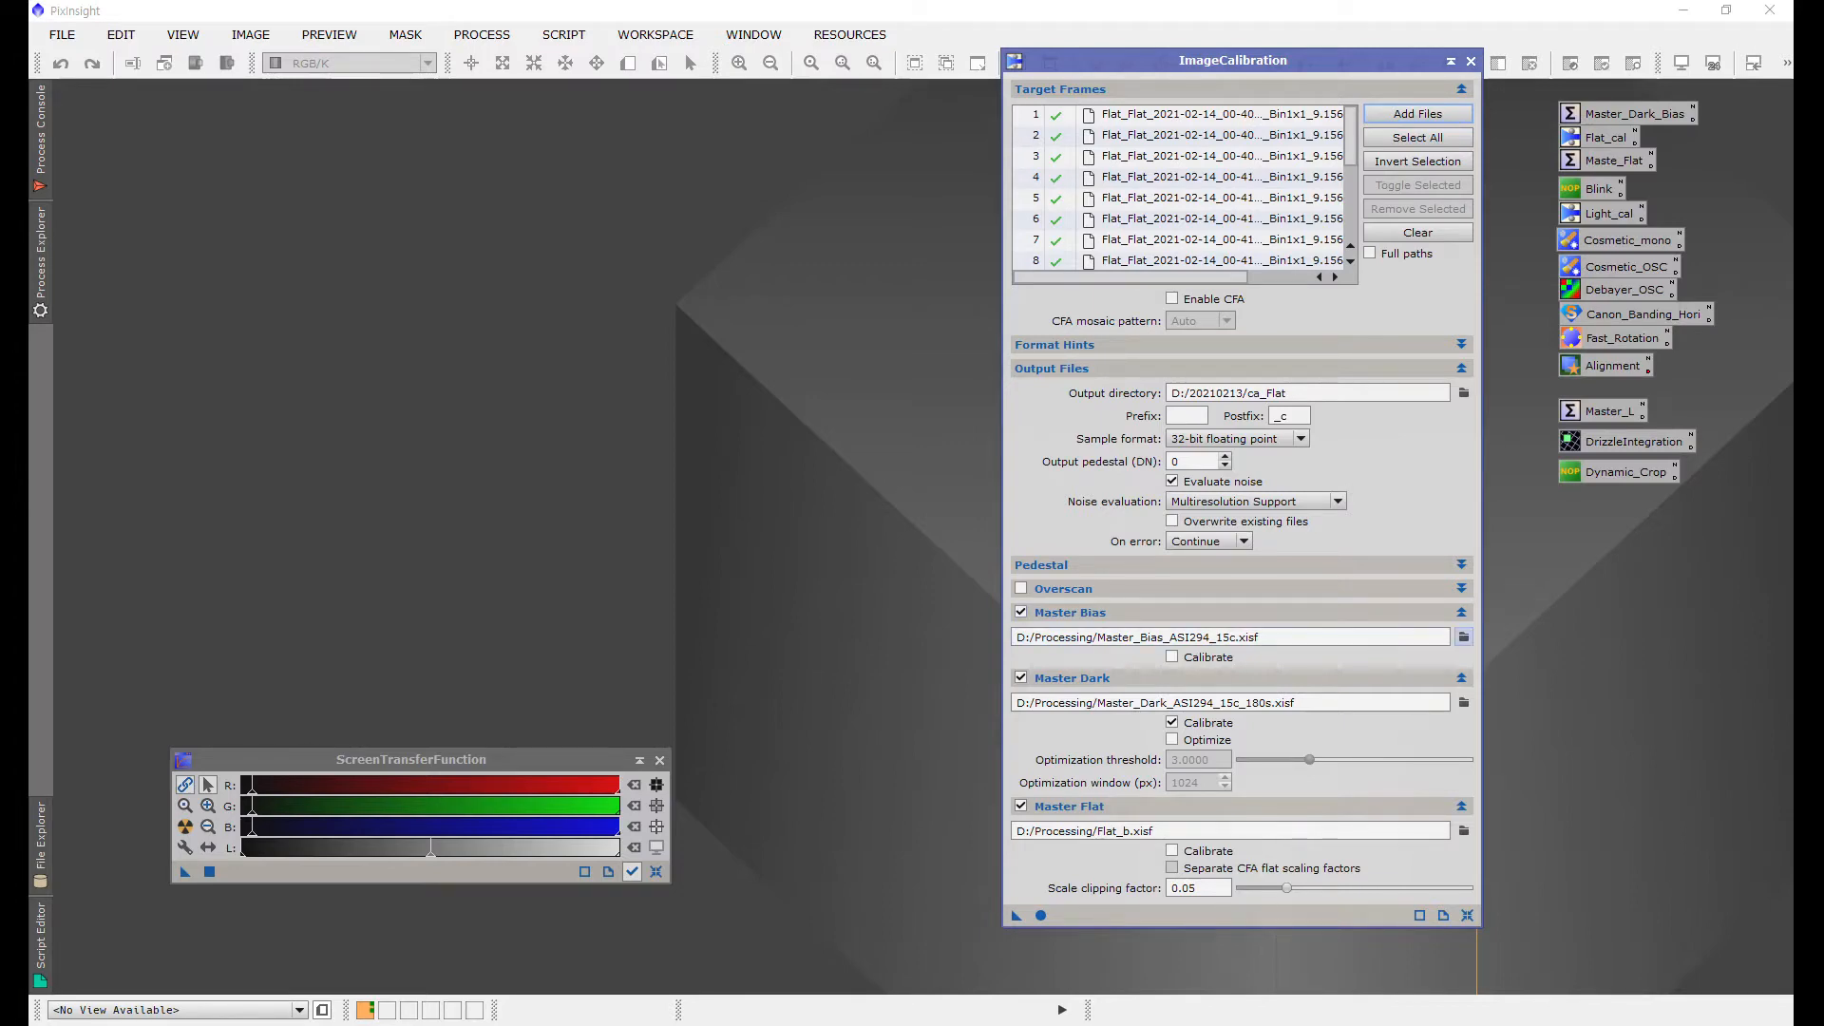
# Step: Set the master bias to Master_Bias_ASI294_15c.xisf in D:/20210213
pyautogui.click(1463, 637)
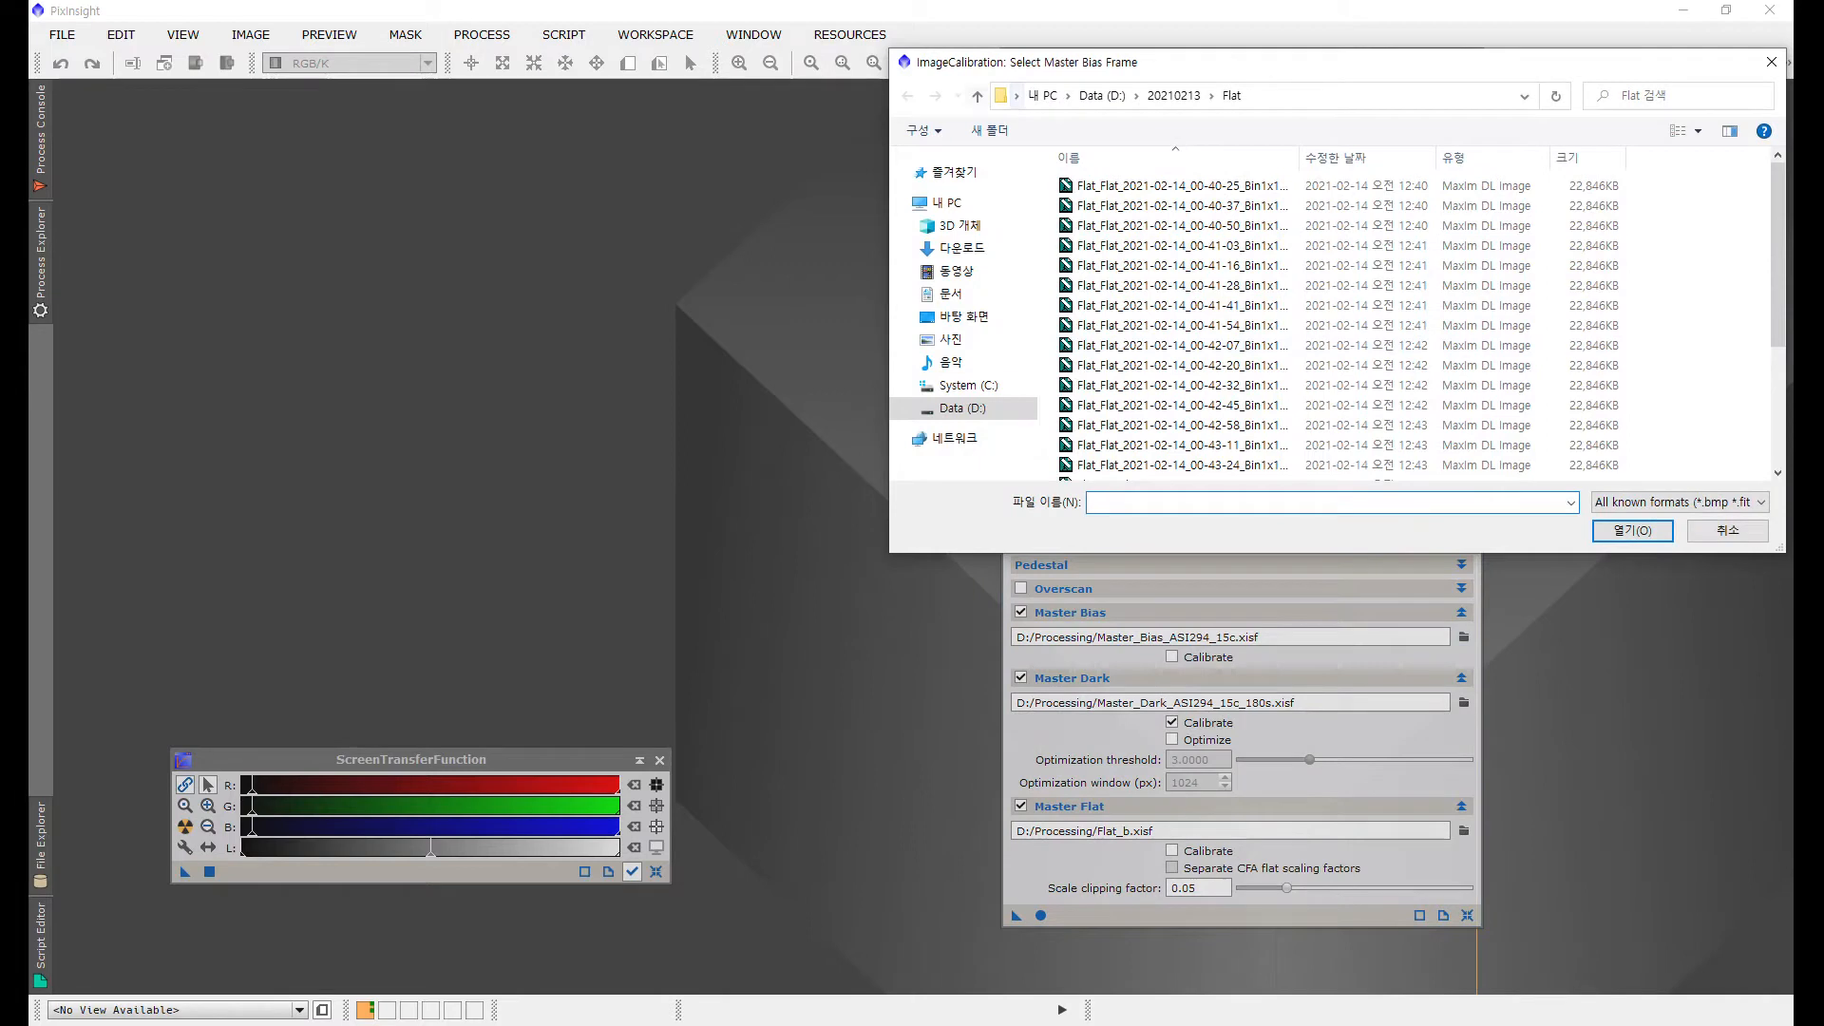
pyautogui.click(976, 96)
pyautogui.scroll(-2, 1154, 289)
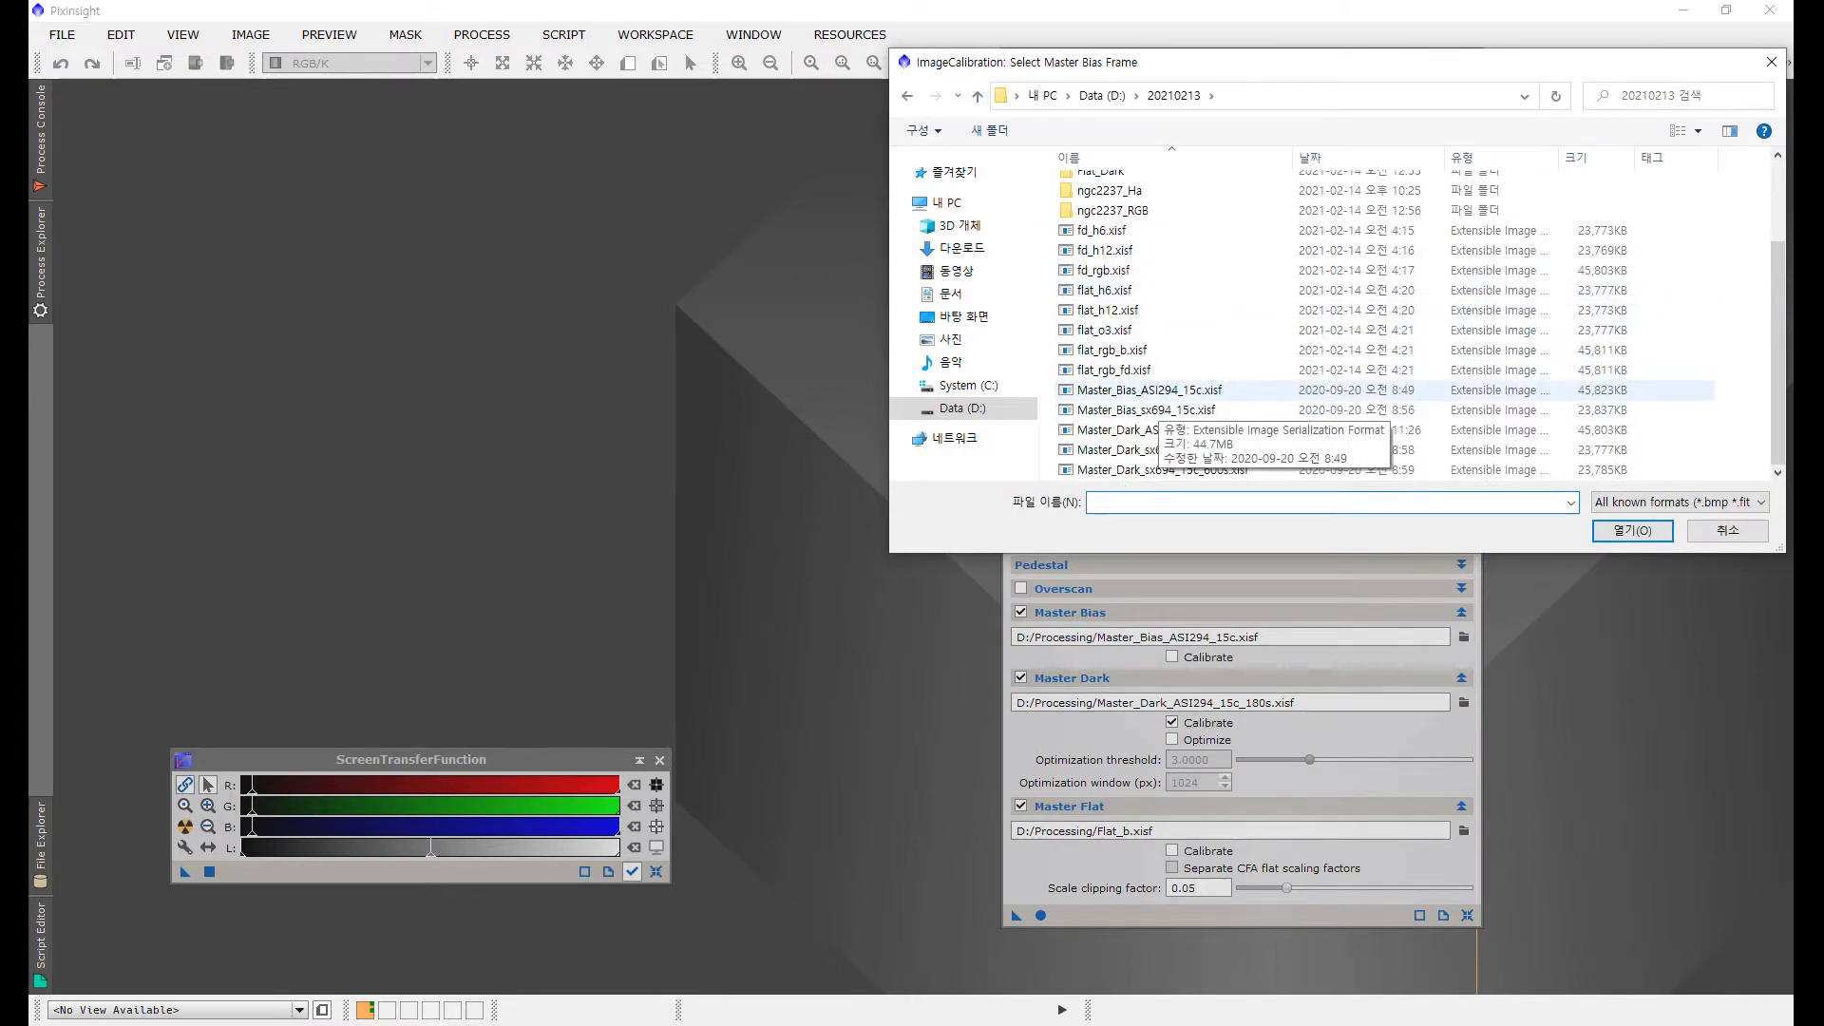
pyautogui.click(1150, 391)
pyautogui.click(1619, 530)
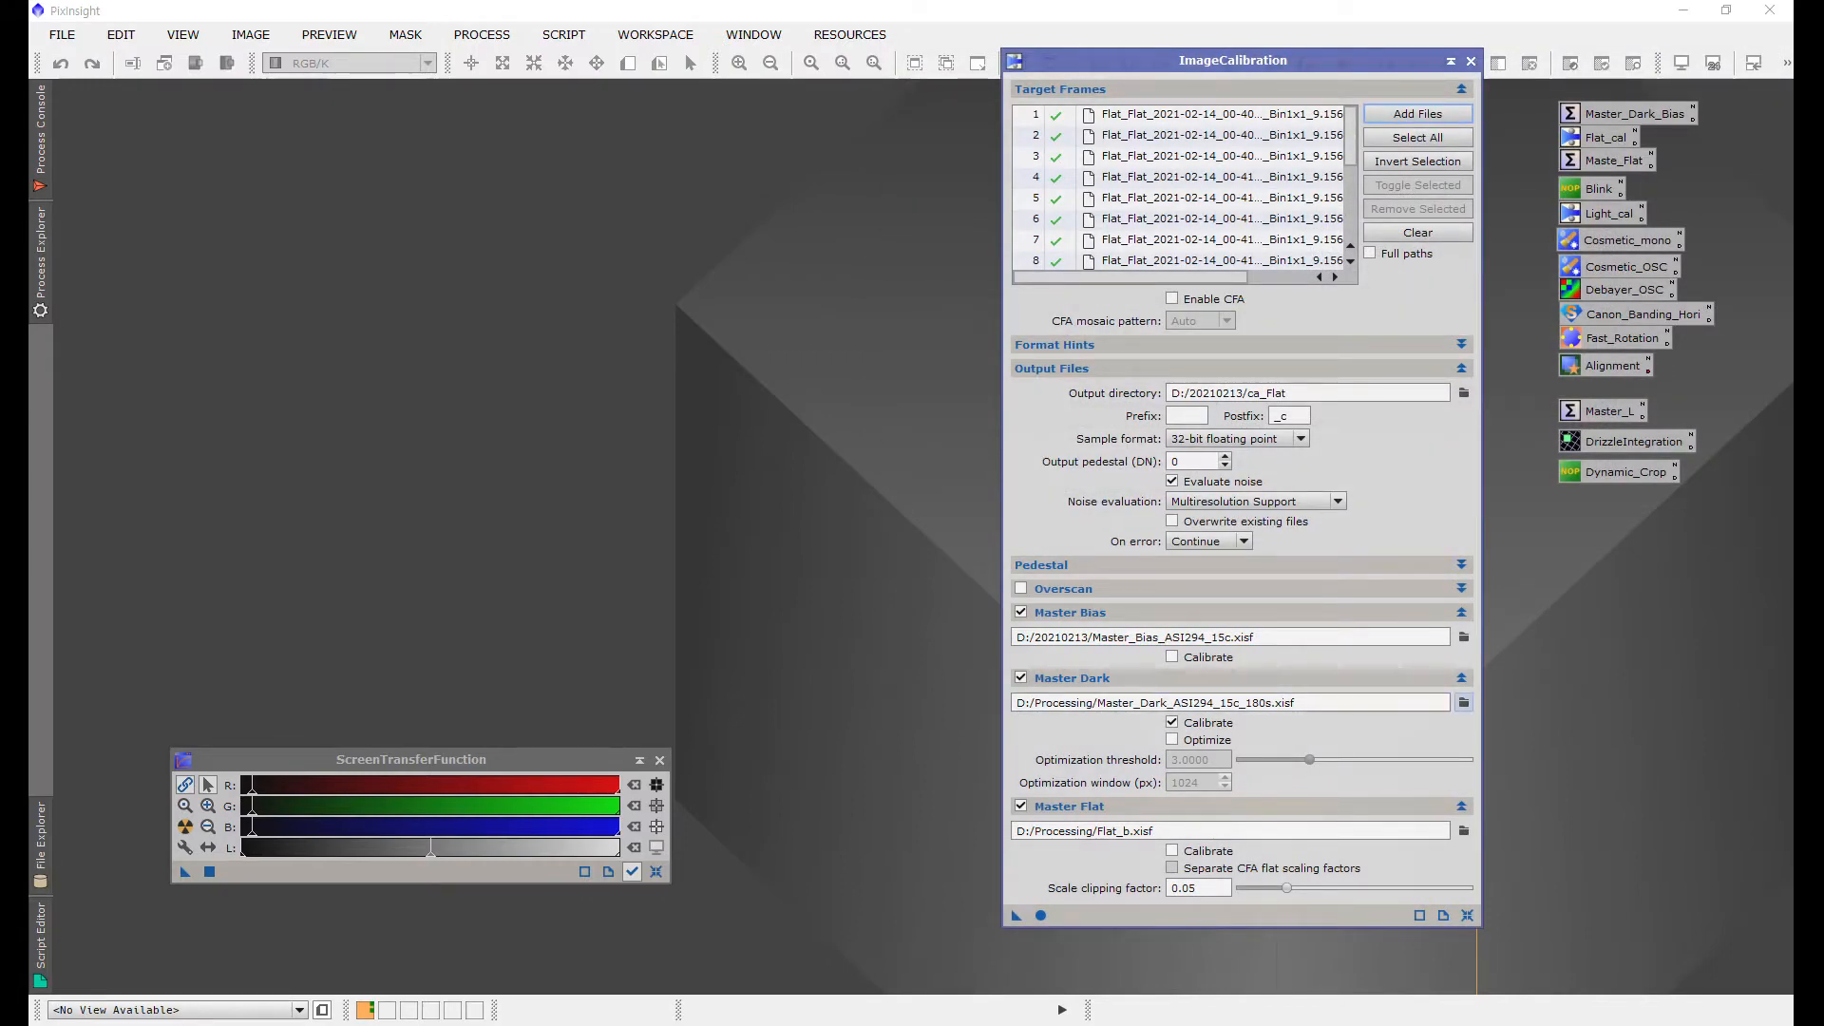
# Step: Set the master dark to Master_Dark_ASI294_15c_300s.xisf in D:/20210213, disable the master flat and enable dark optimization
pyautogui.click(1463, 703)
pyautogui.scroll(-3, 1188, 329)
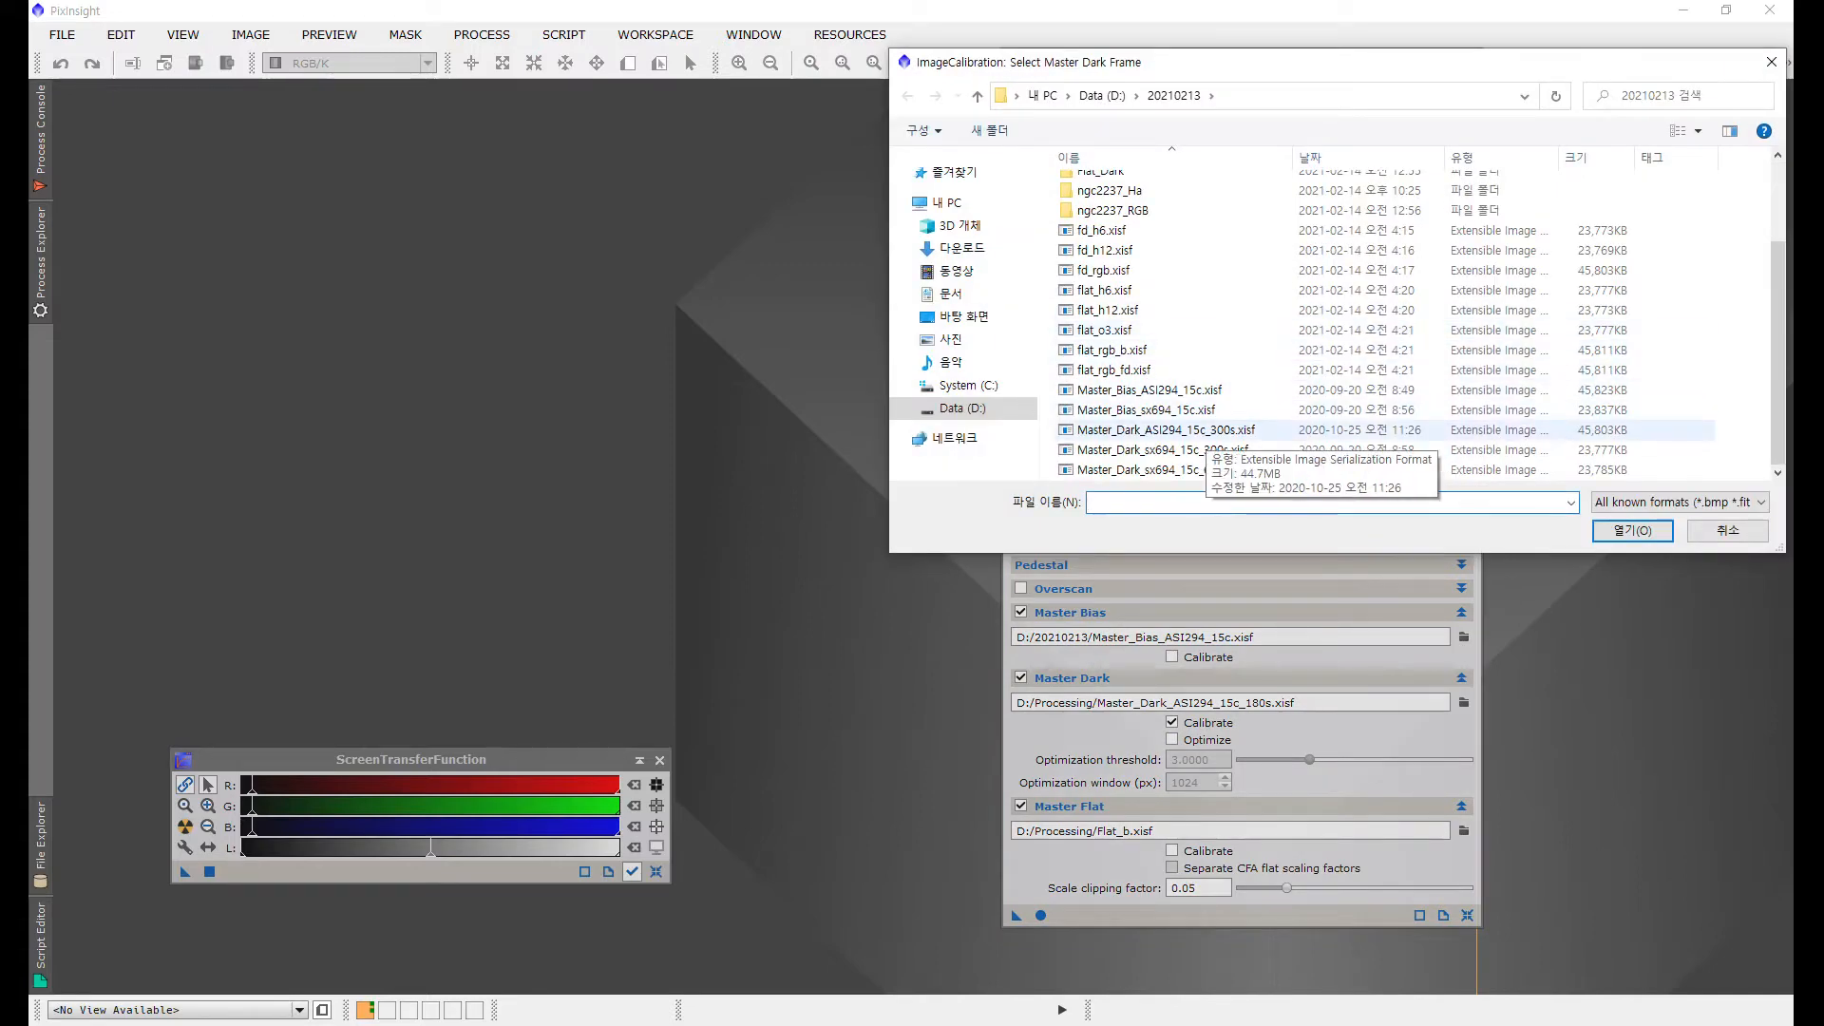
pyautogui.click(1201, 432)
pyautogui.click(1630, 529)
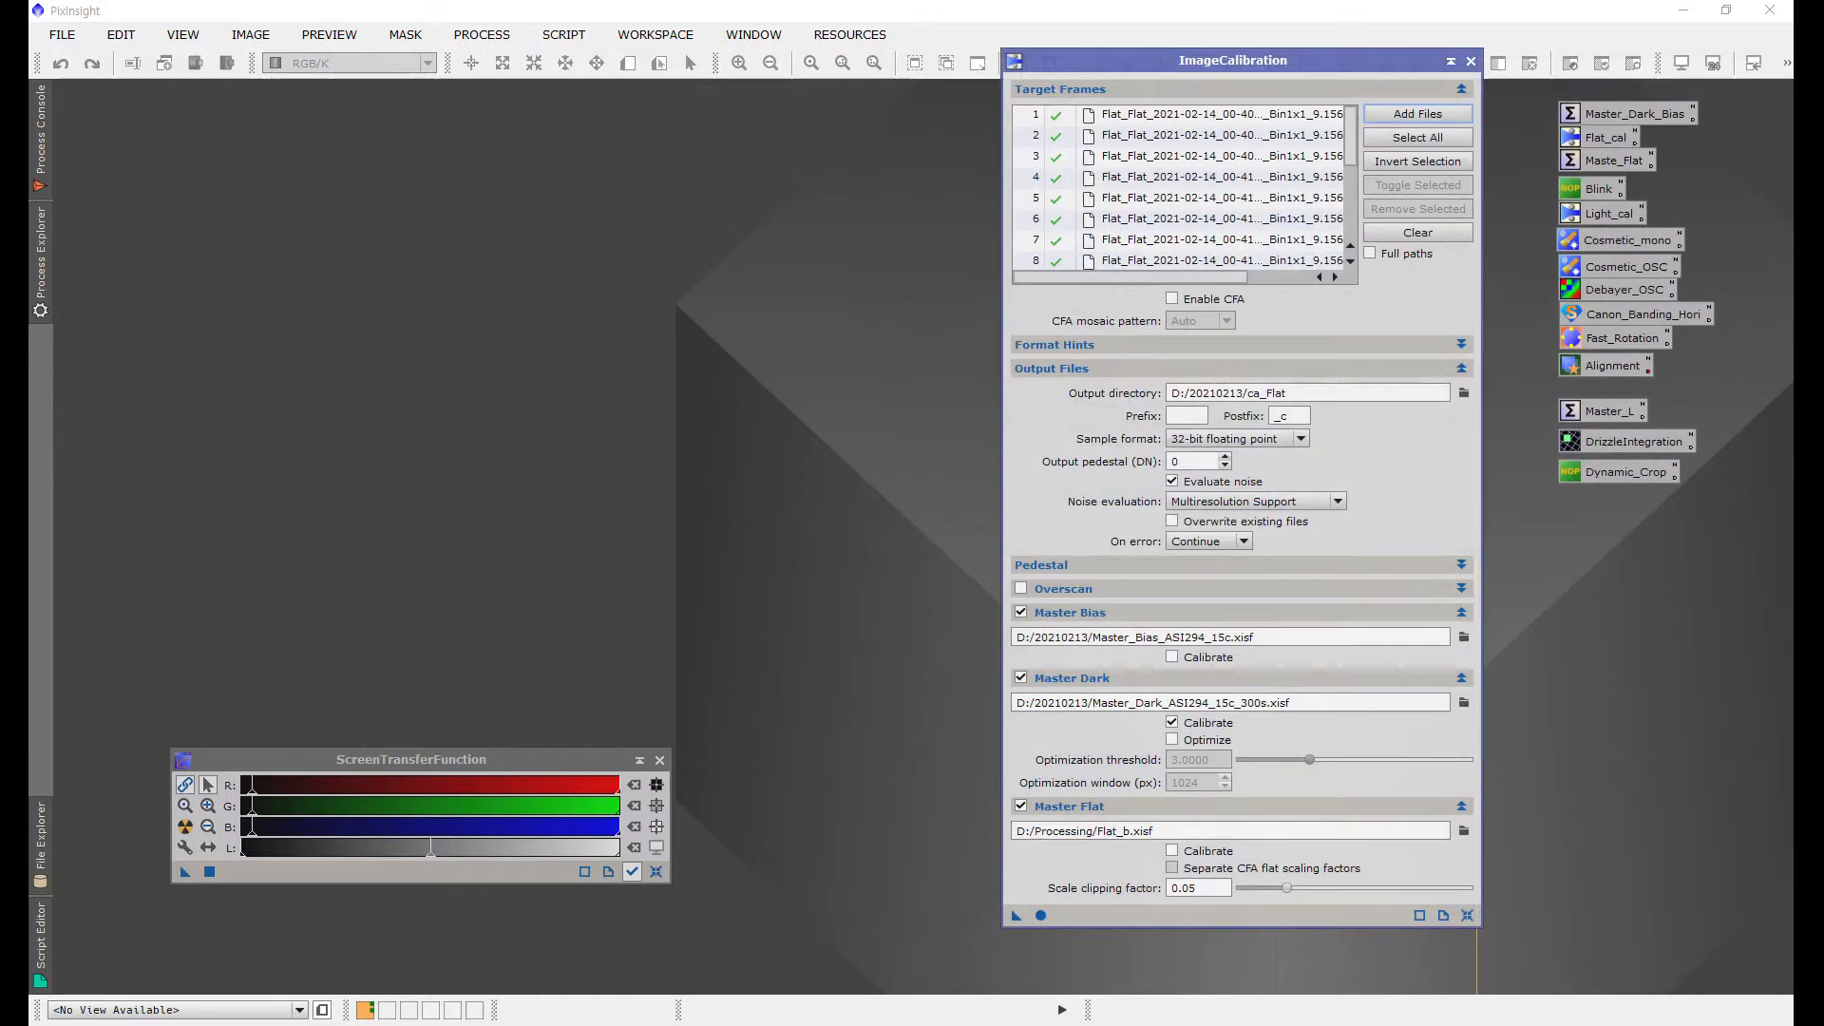
pyautogui.click(1021, 806)
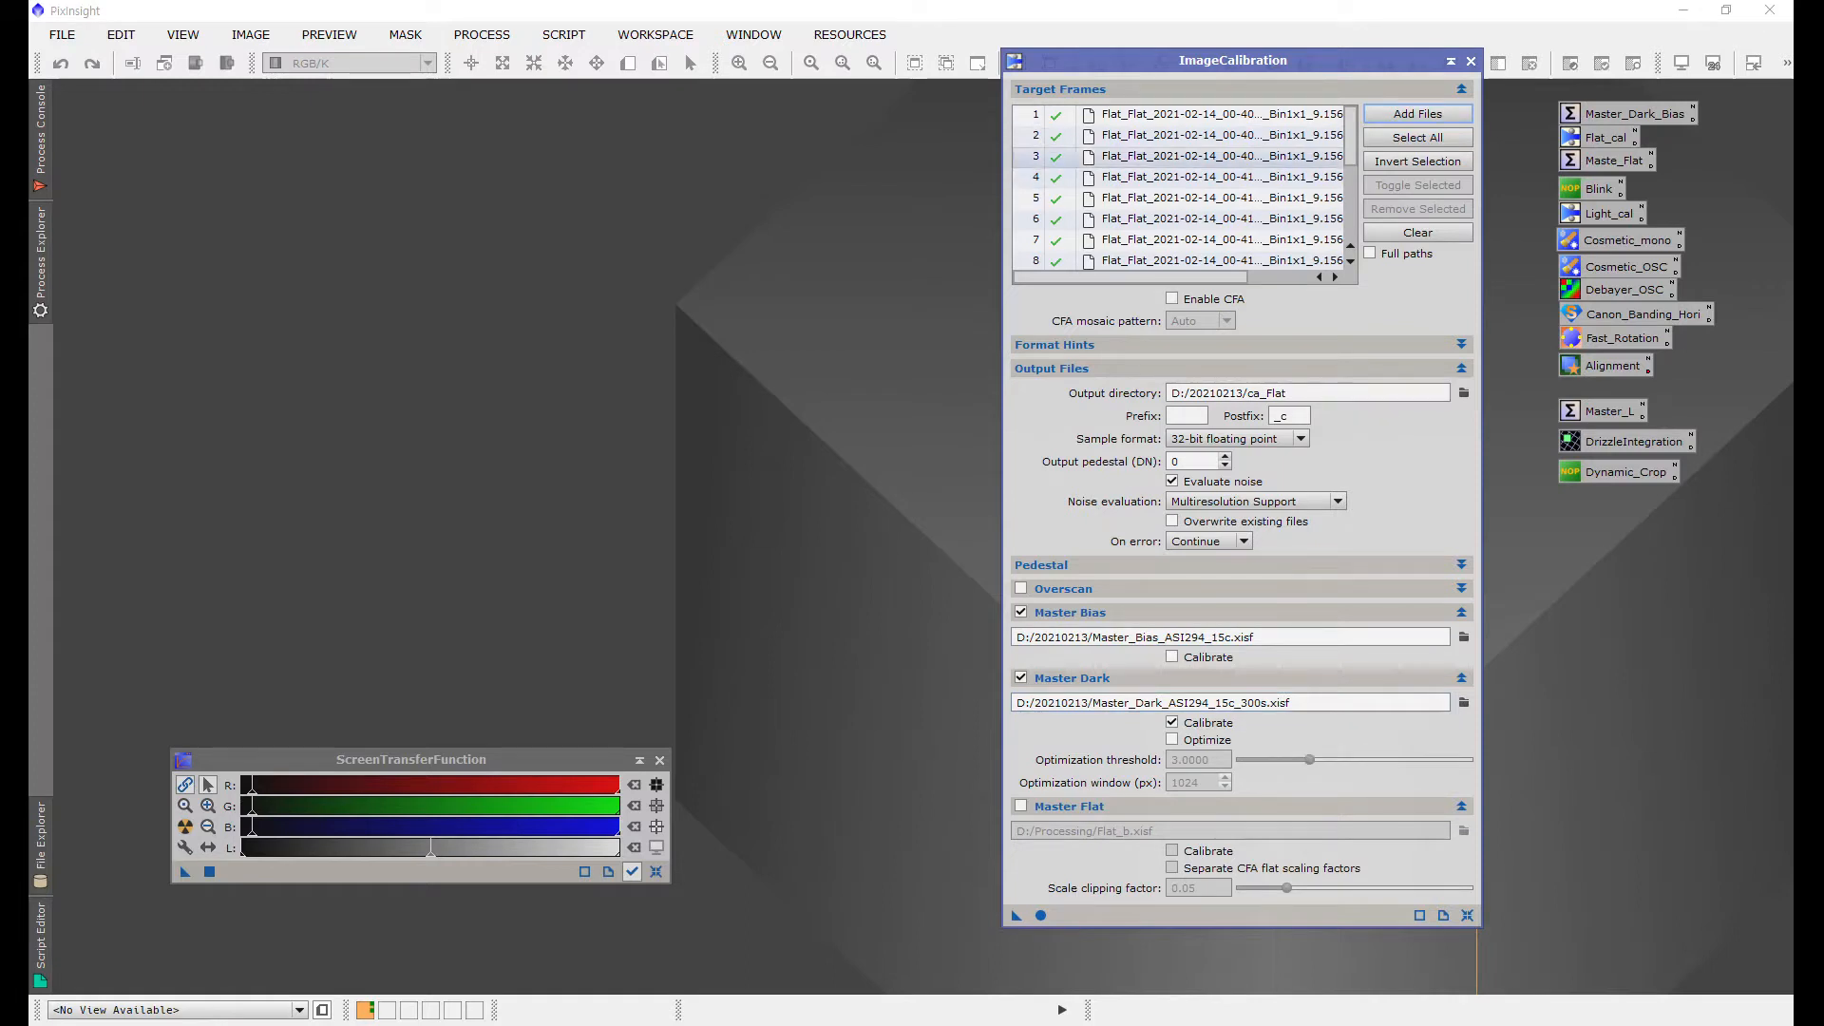
pyautogui.click(1172, 739)
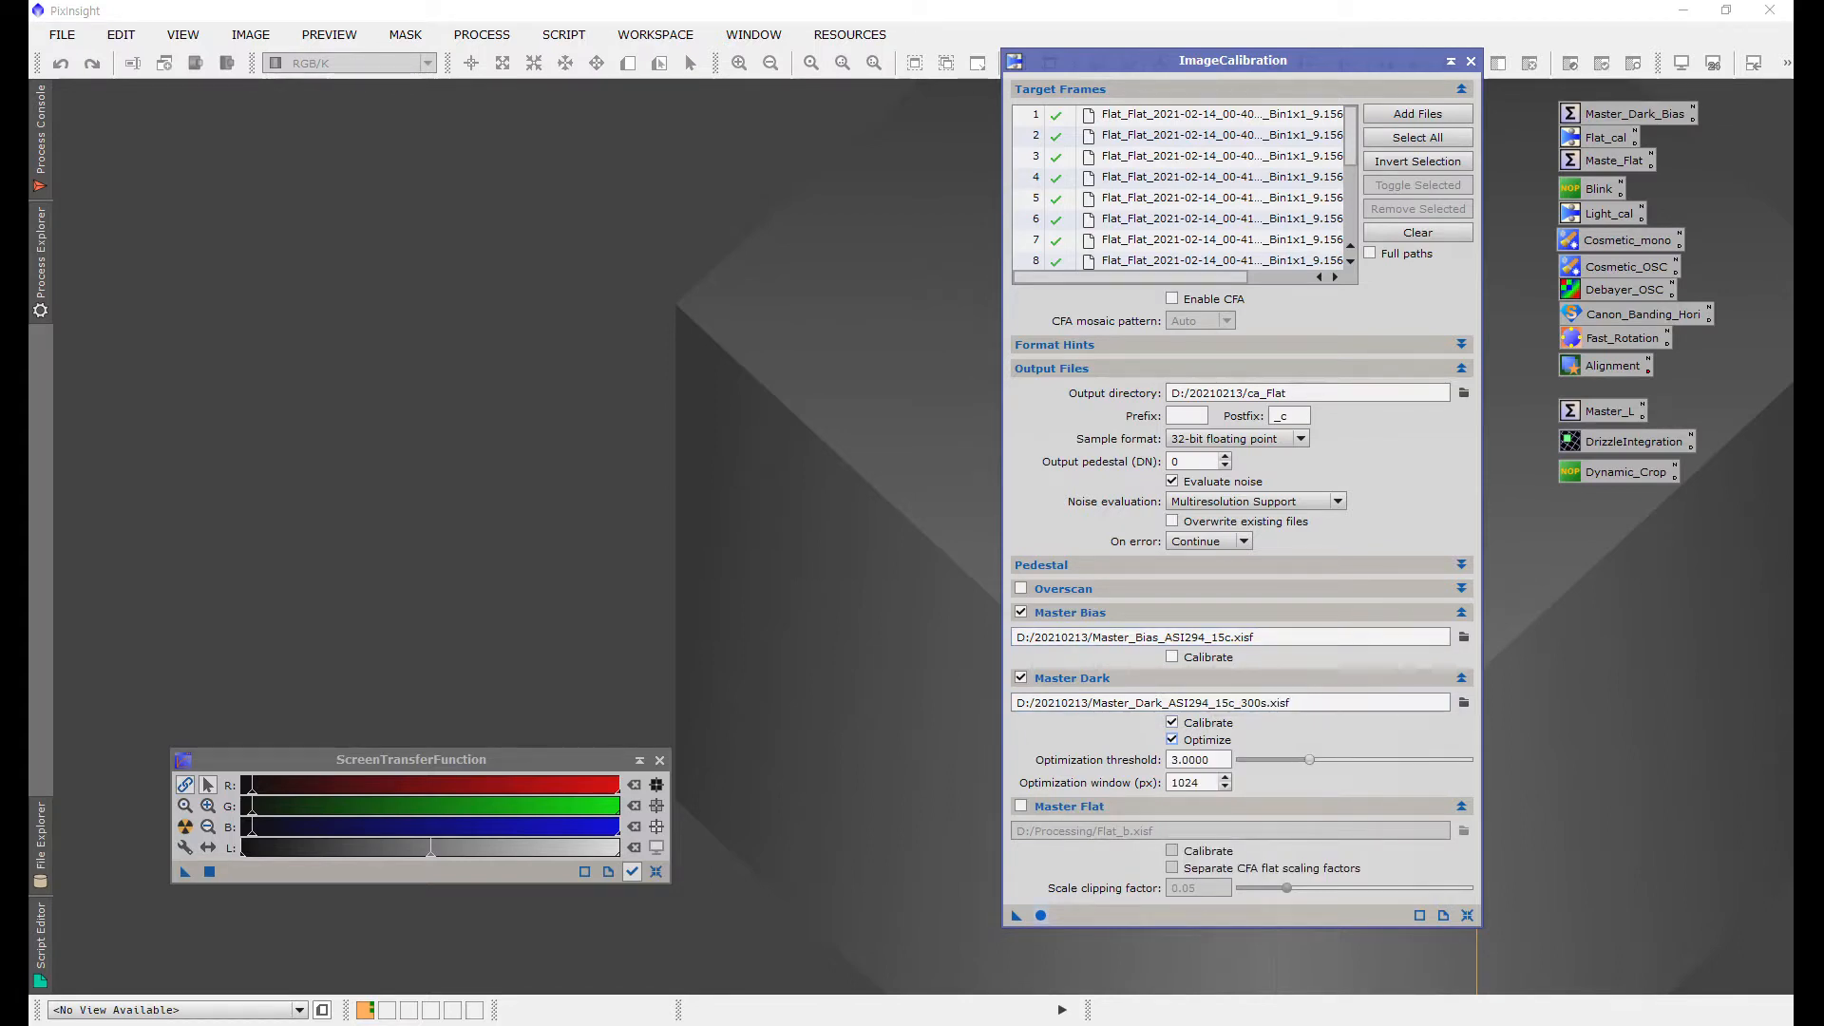
# Step: Run the calibration globally on the flat frames and close ImageCalibration
pyautogui.click(1040, 915)
pyautogui.click(1471, 60)
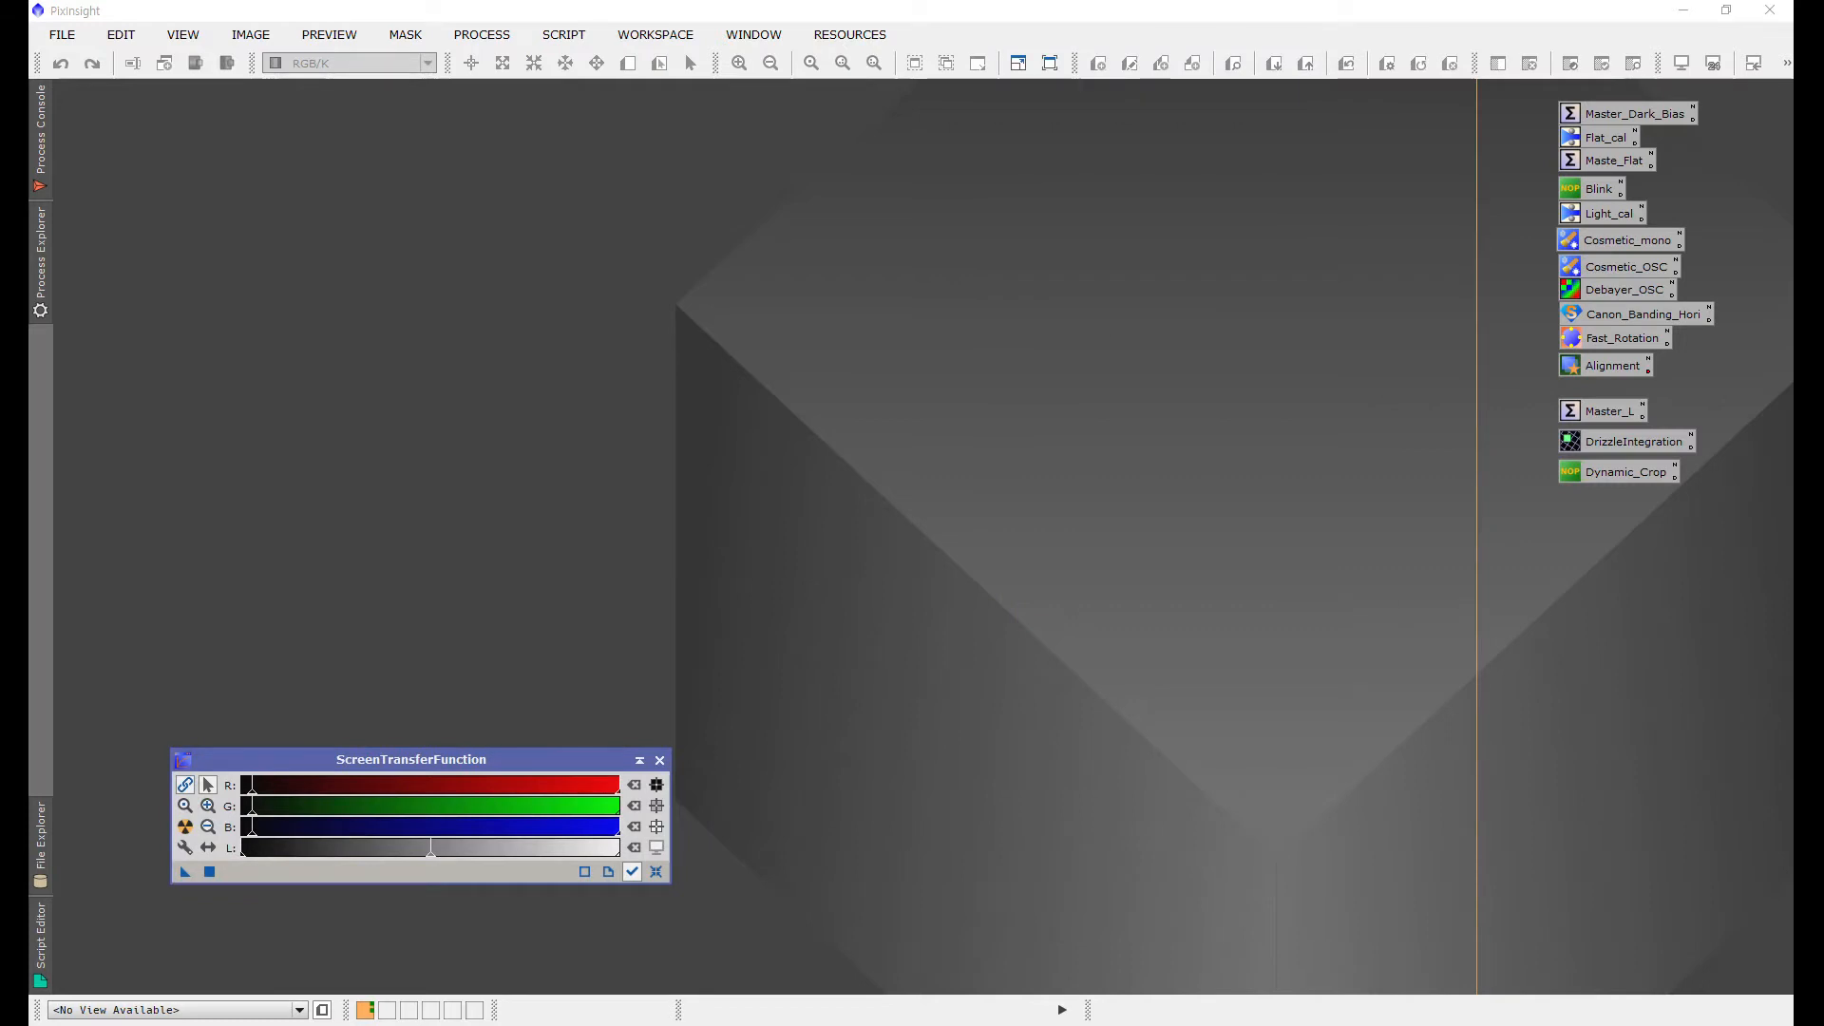
# Step: Open the Maste_Flat ImageIntegration instance and add all calibrated flat frames from D:/20210213/ca_Flat
pyautogui.doubleClick(1612, 160)
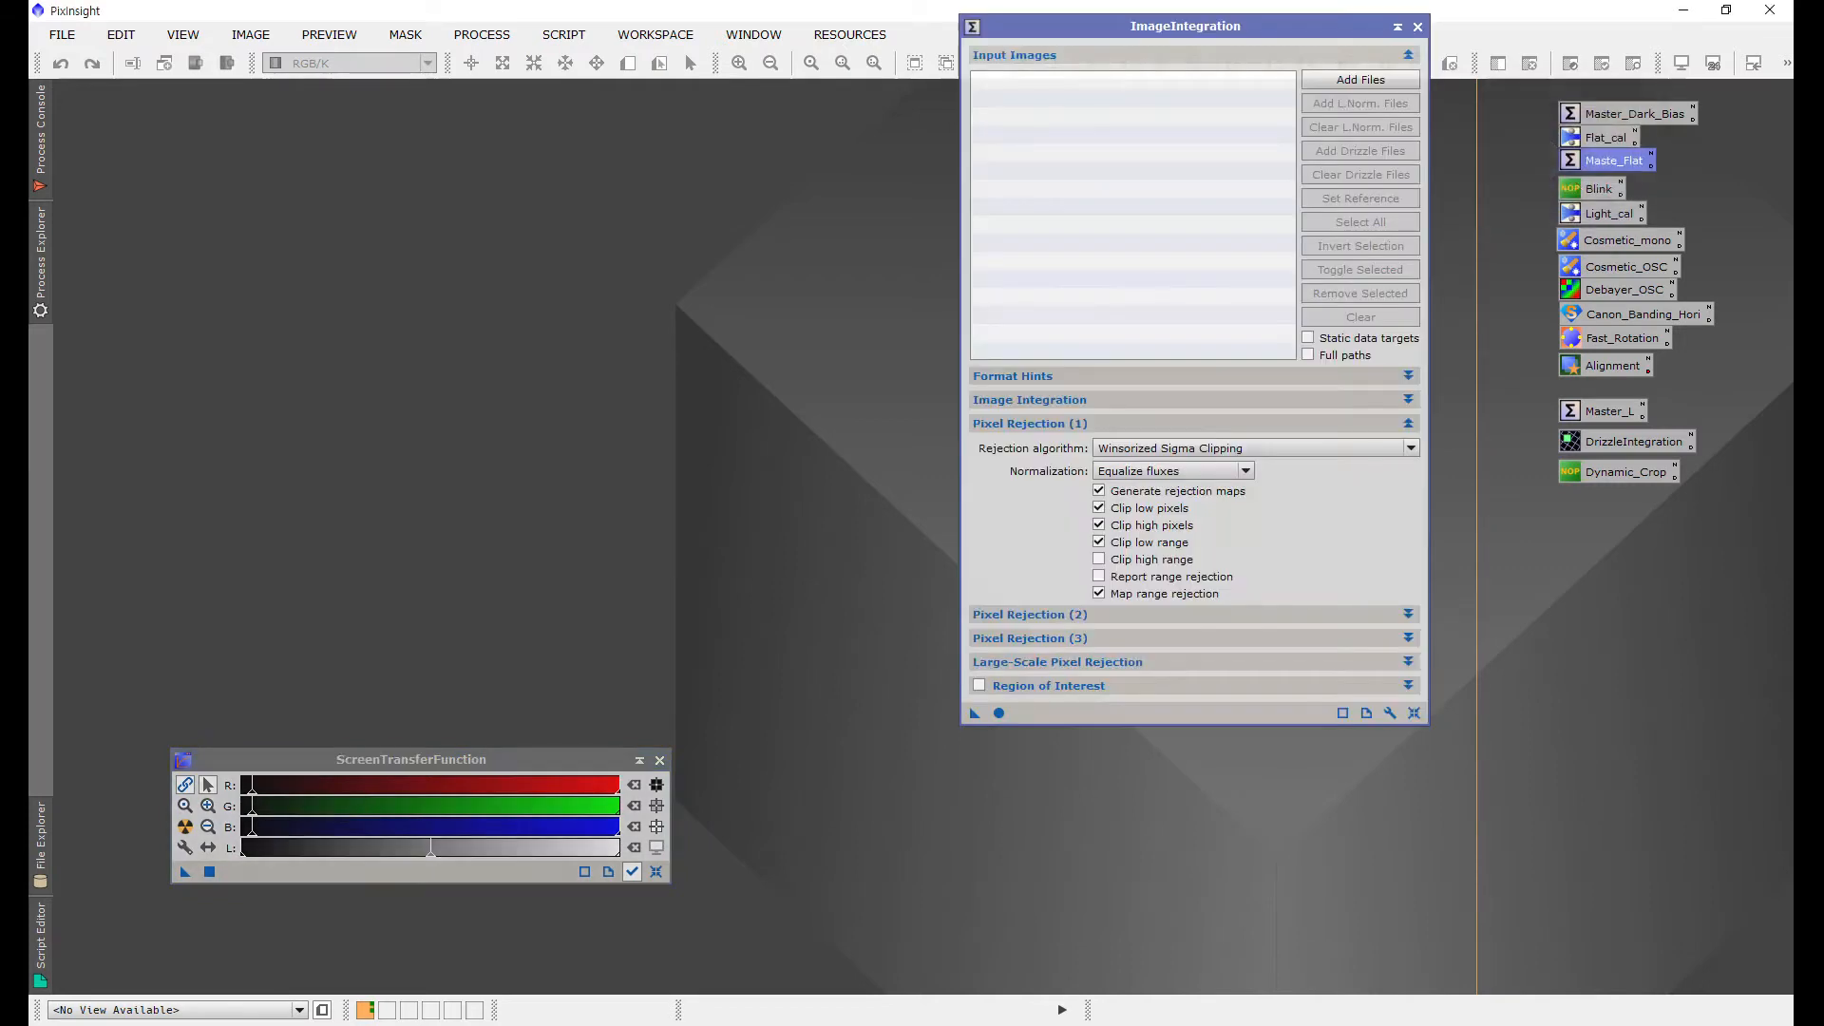
pyautogui.moveTo(1199, 27)
pyautogui.mouseDown()
pyautogui.moveTo(1207, 86)
pyautogui.moveTo(1207, 27)
pyautogui.mouseUp()
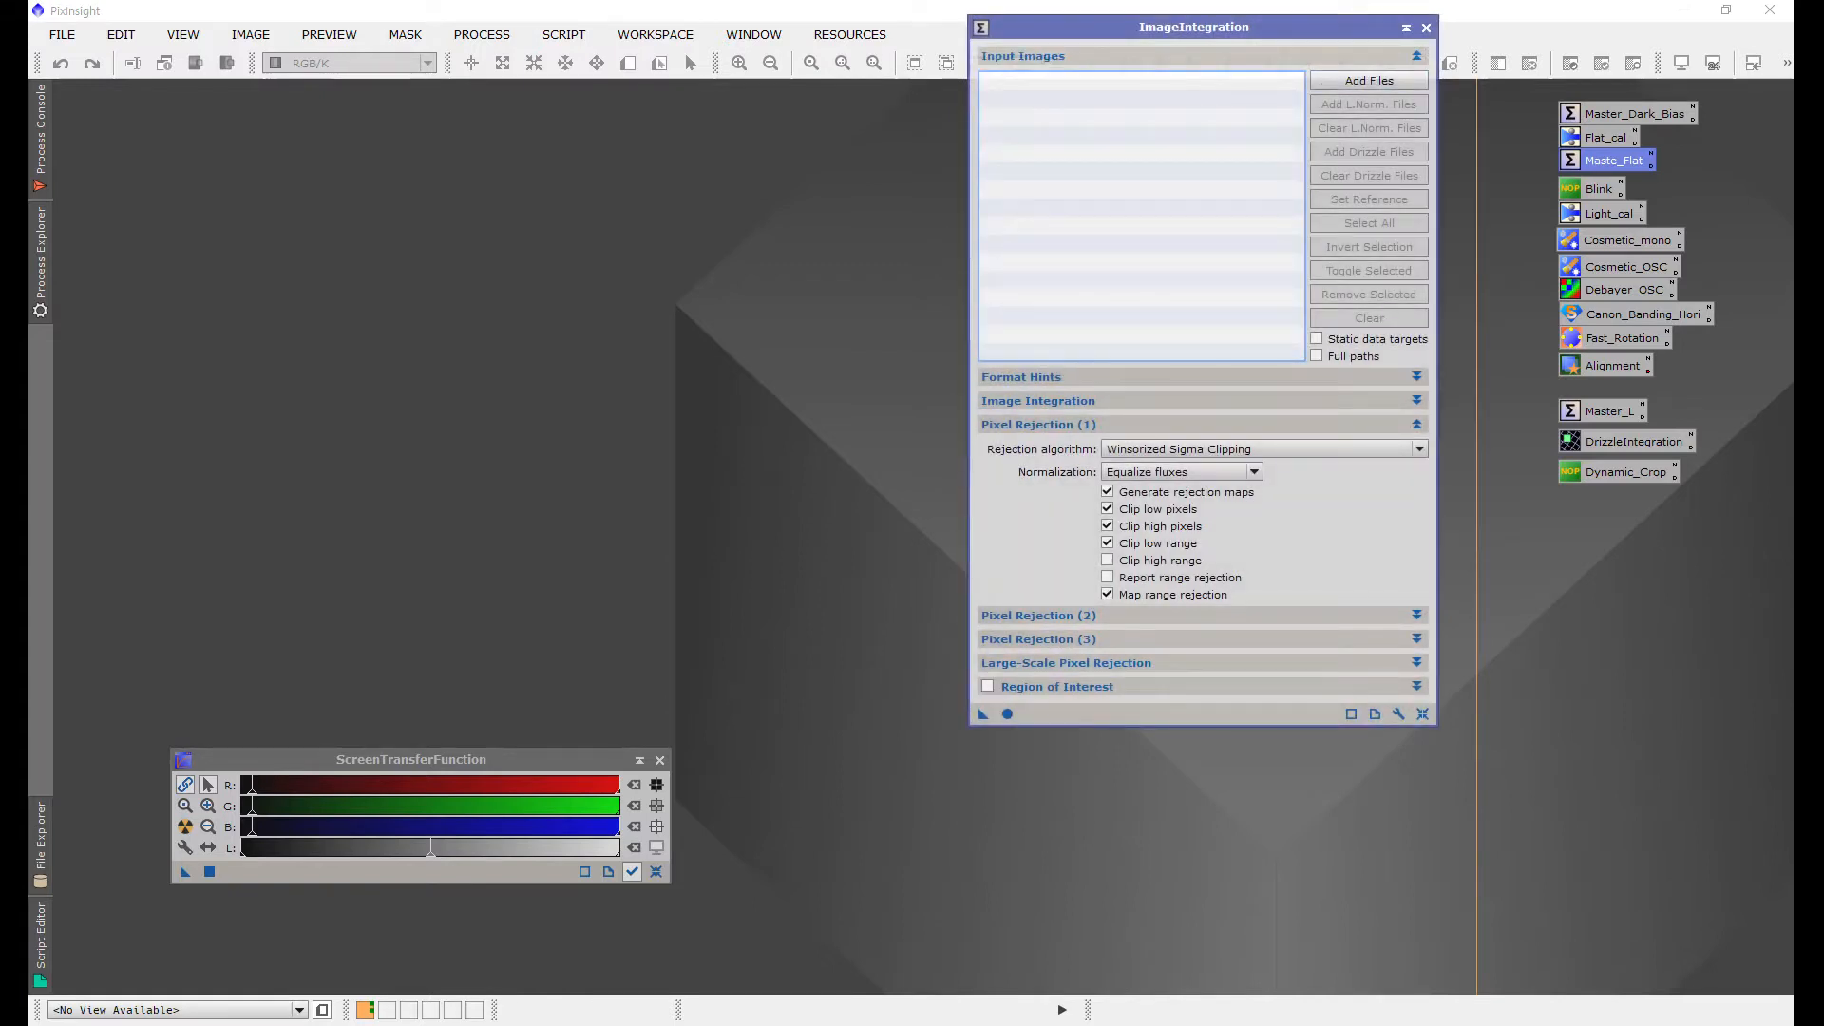
pyautogui.click(1369, 81)
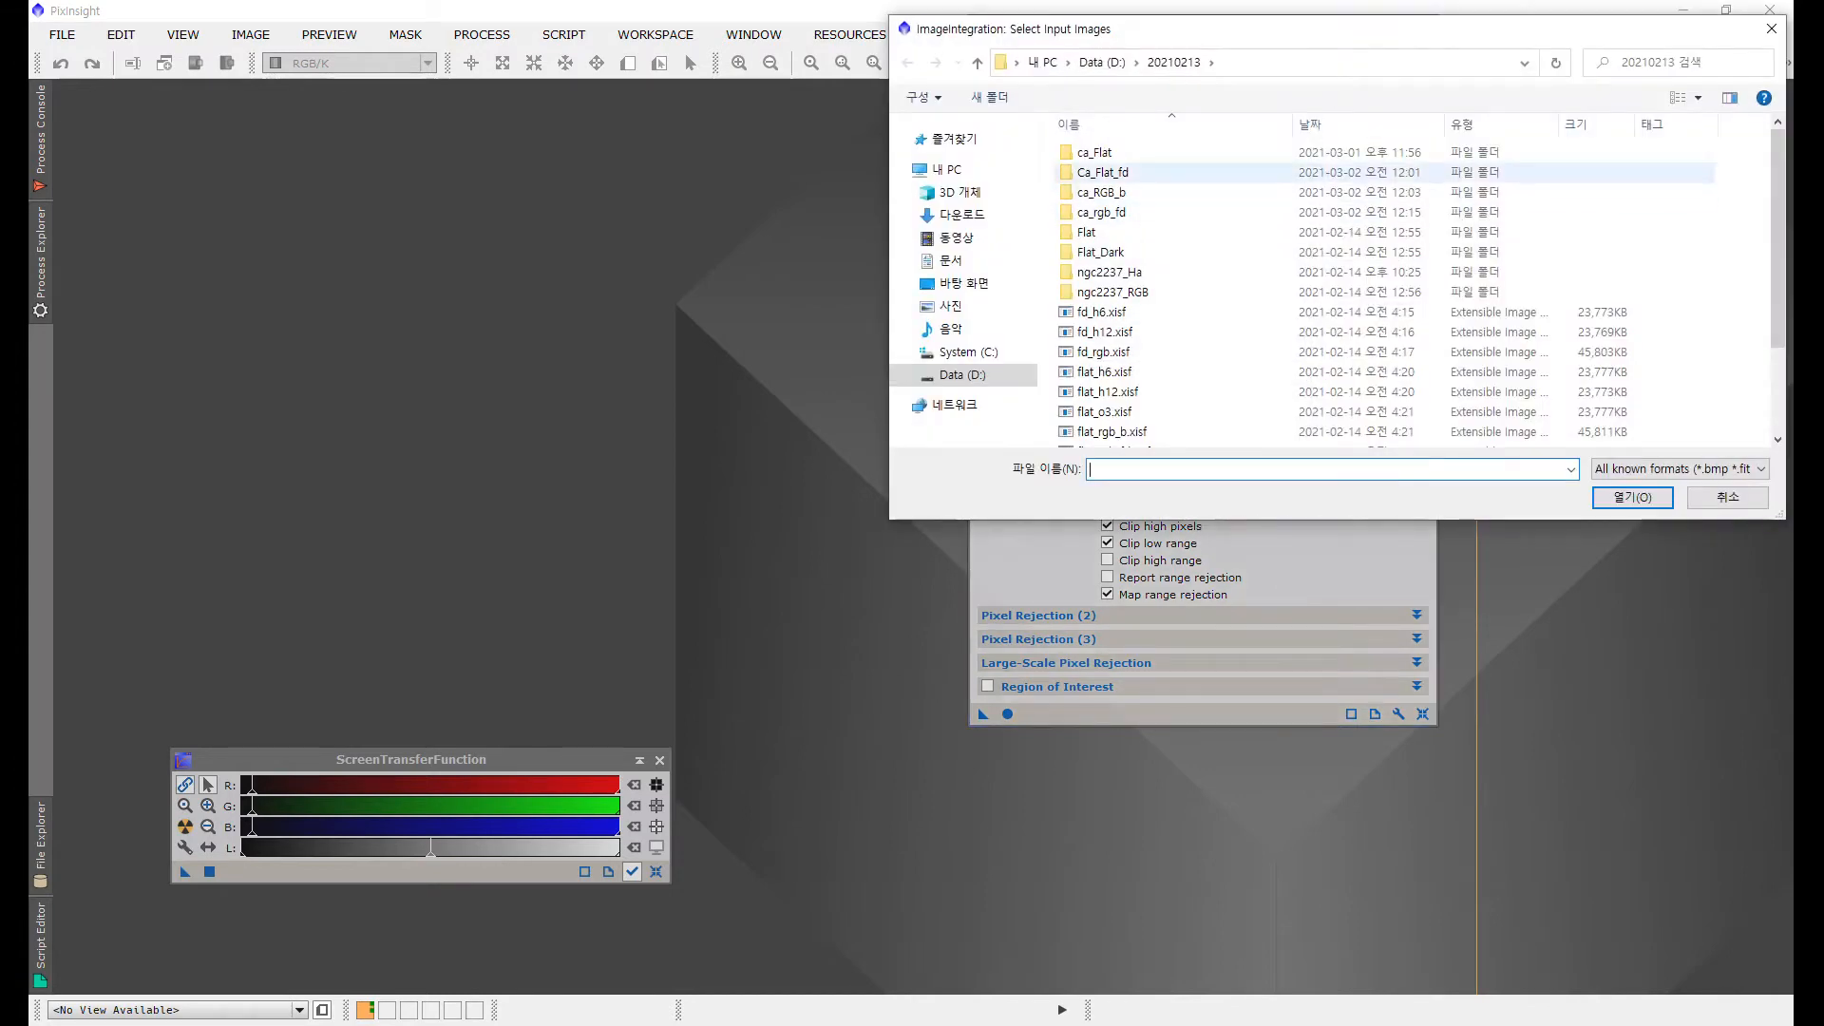
pyautogui.doubleClick(1094, 152)
pyautogui.click(1178, 192)
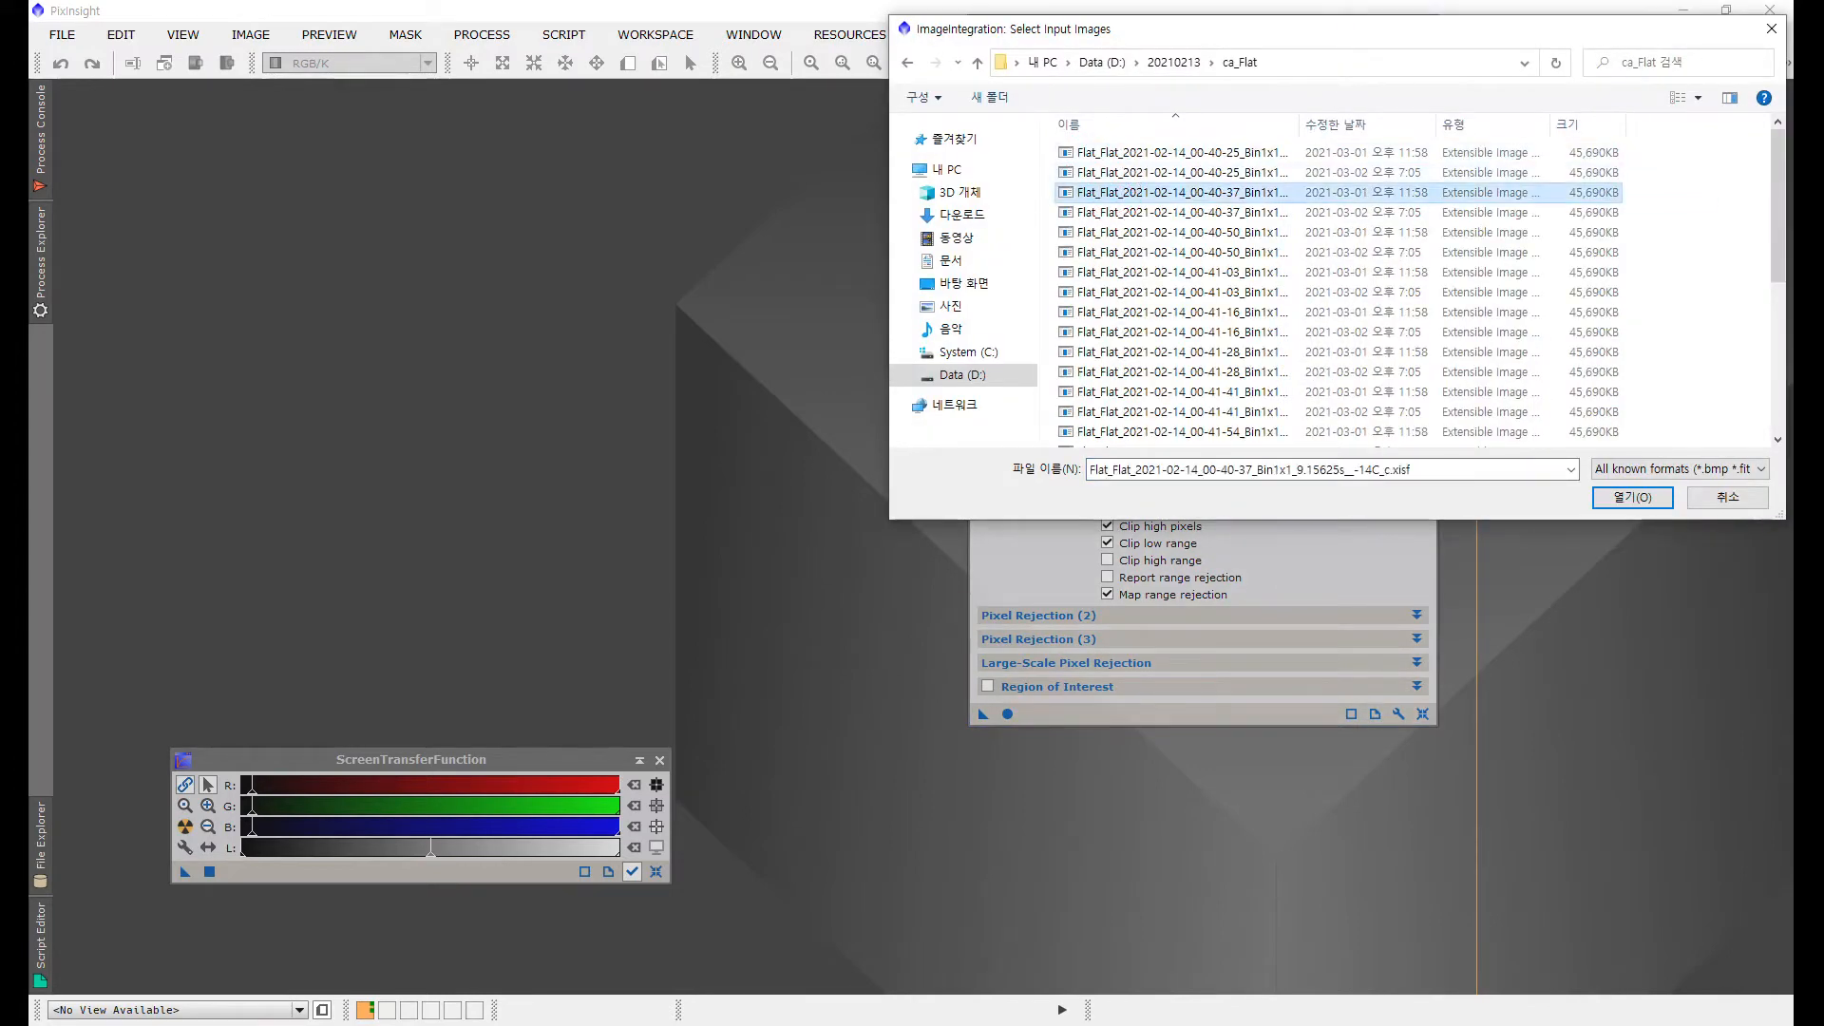
pyautogui.hotkey('ctrl', 'a')
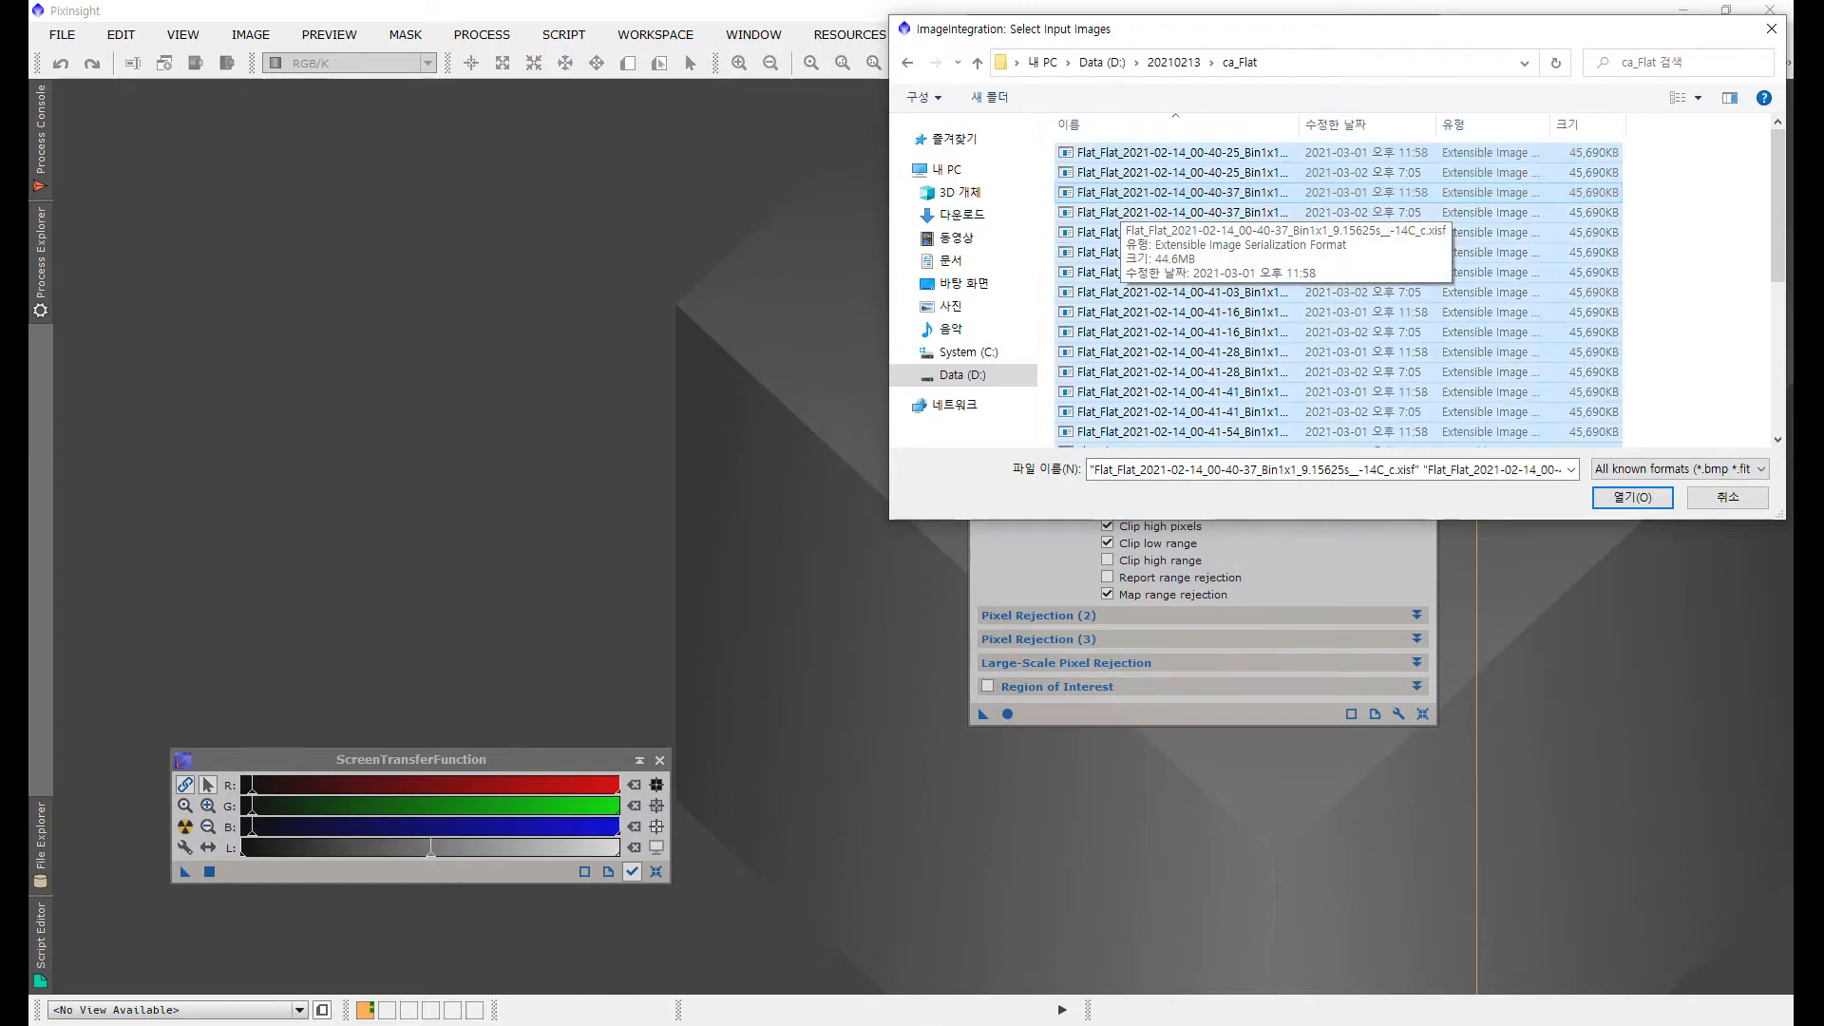
pyautogui.click(1632, 497)
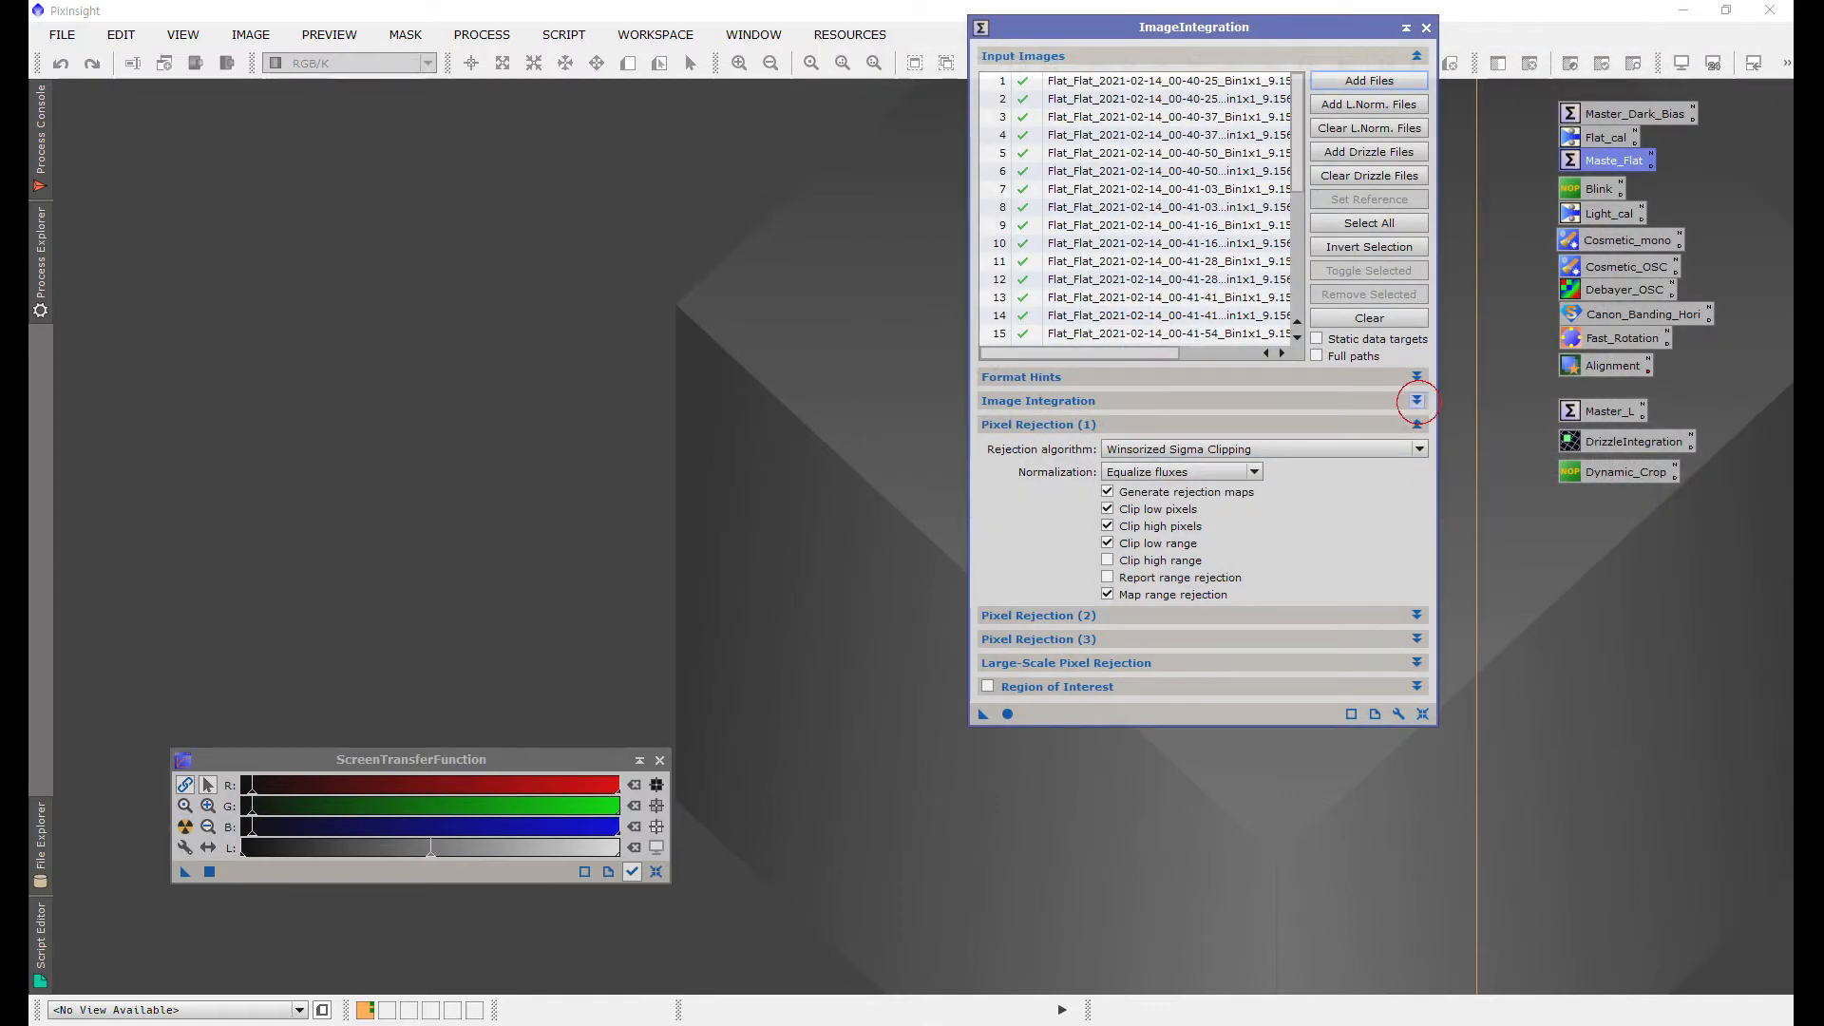
# Step: Review the Image Integration and Pixel Rejection settings, then run the integration on the flat frames
pyautogui.click(1415, 400)
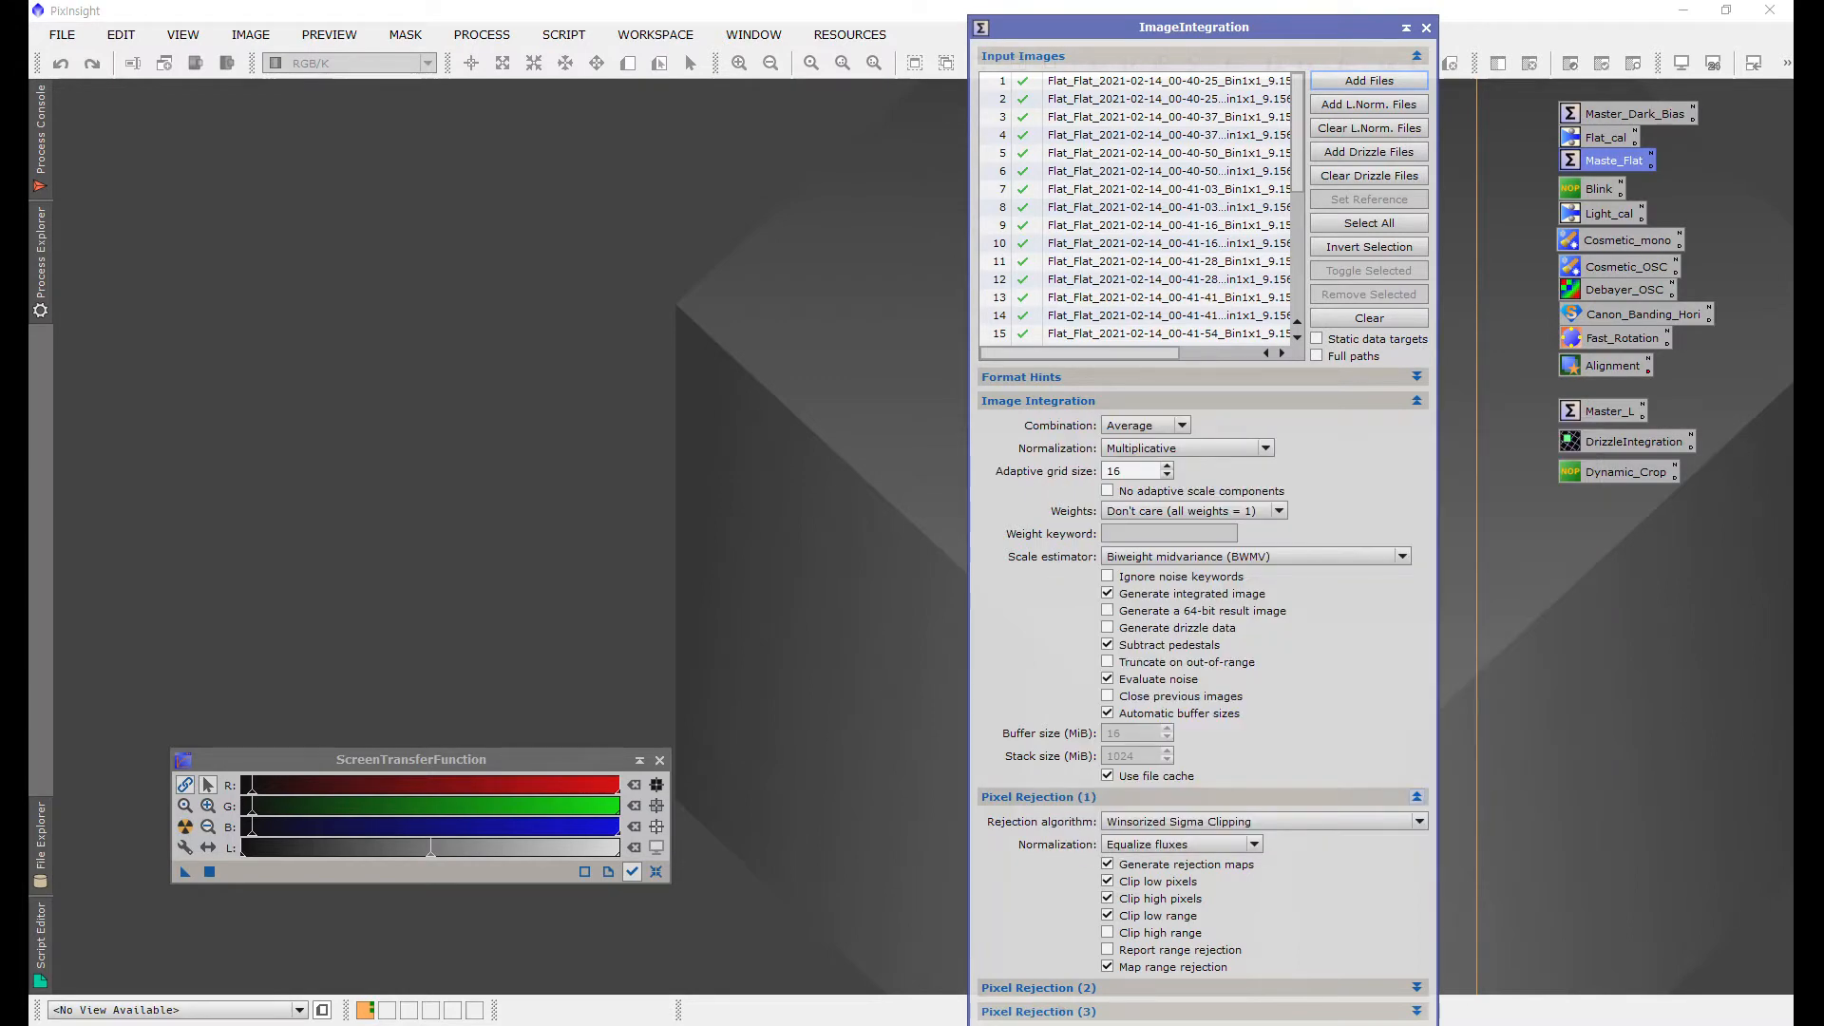
pyautogui.click(1416, 797)
pyautogui.click(1416, 400)
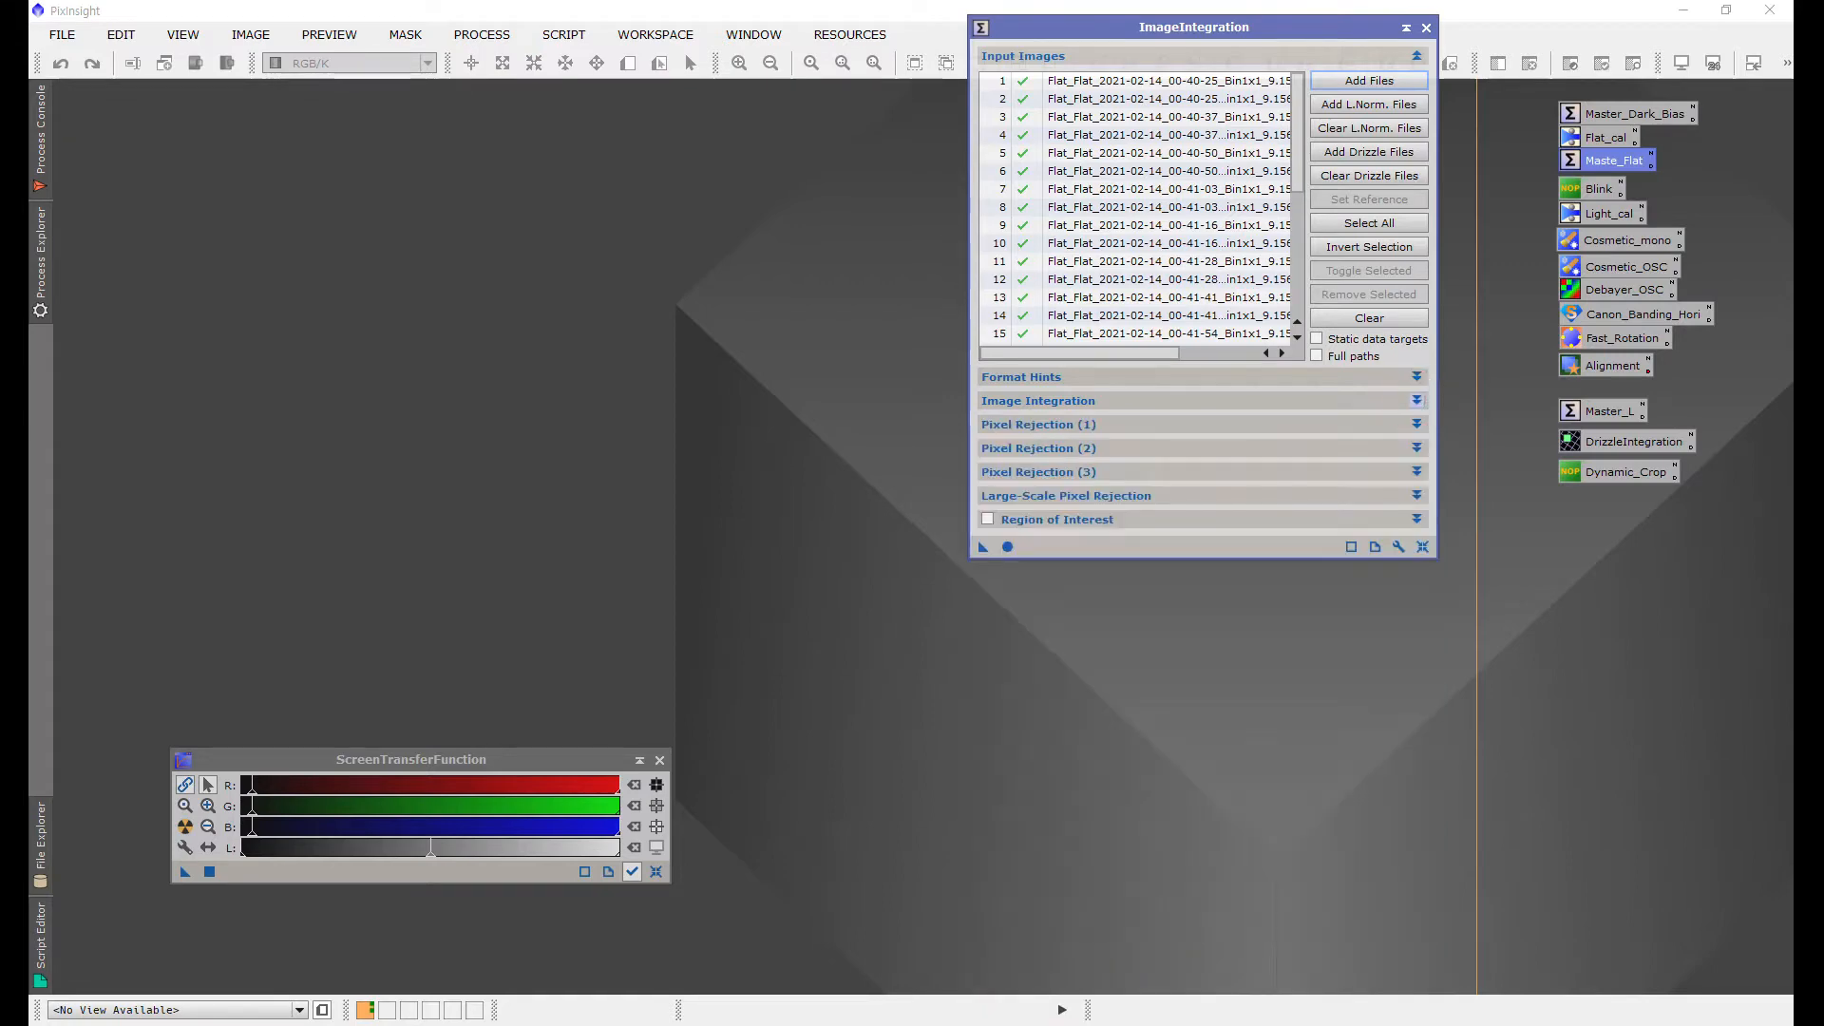
pyautogui.click(1007, 547)
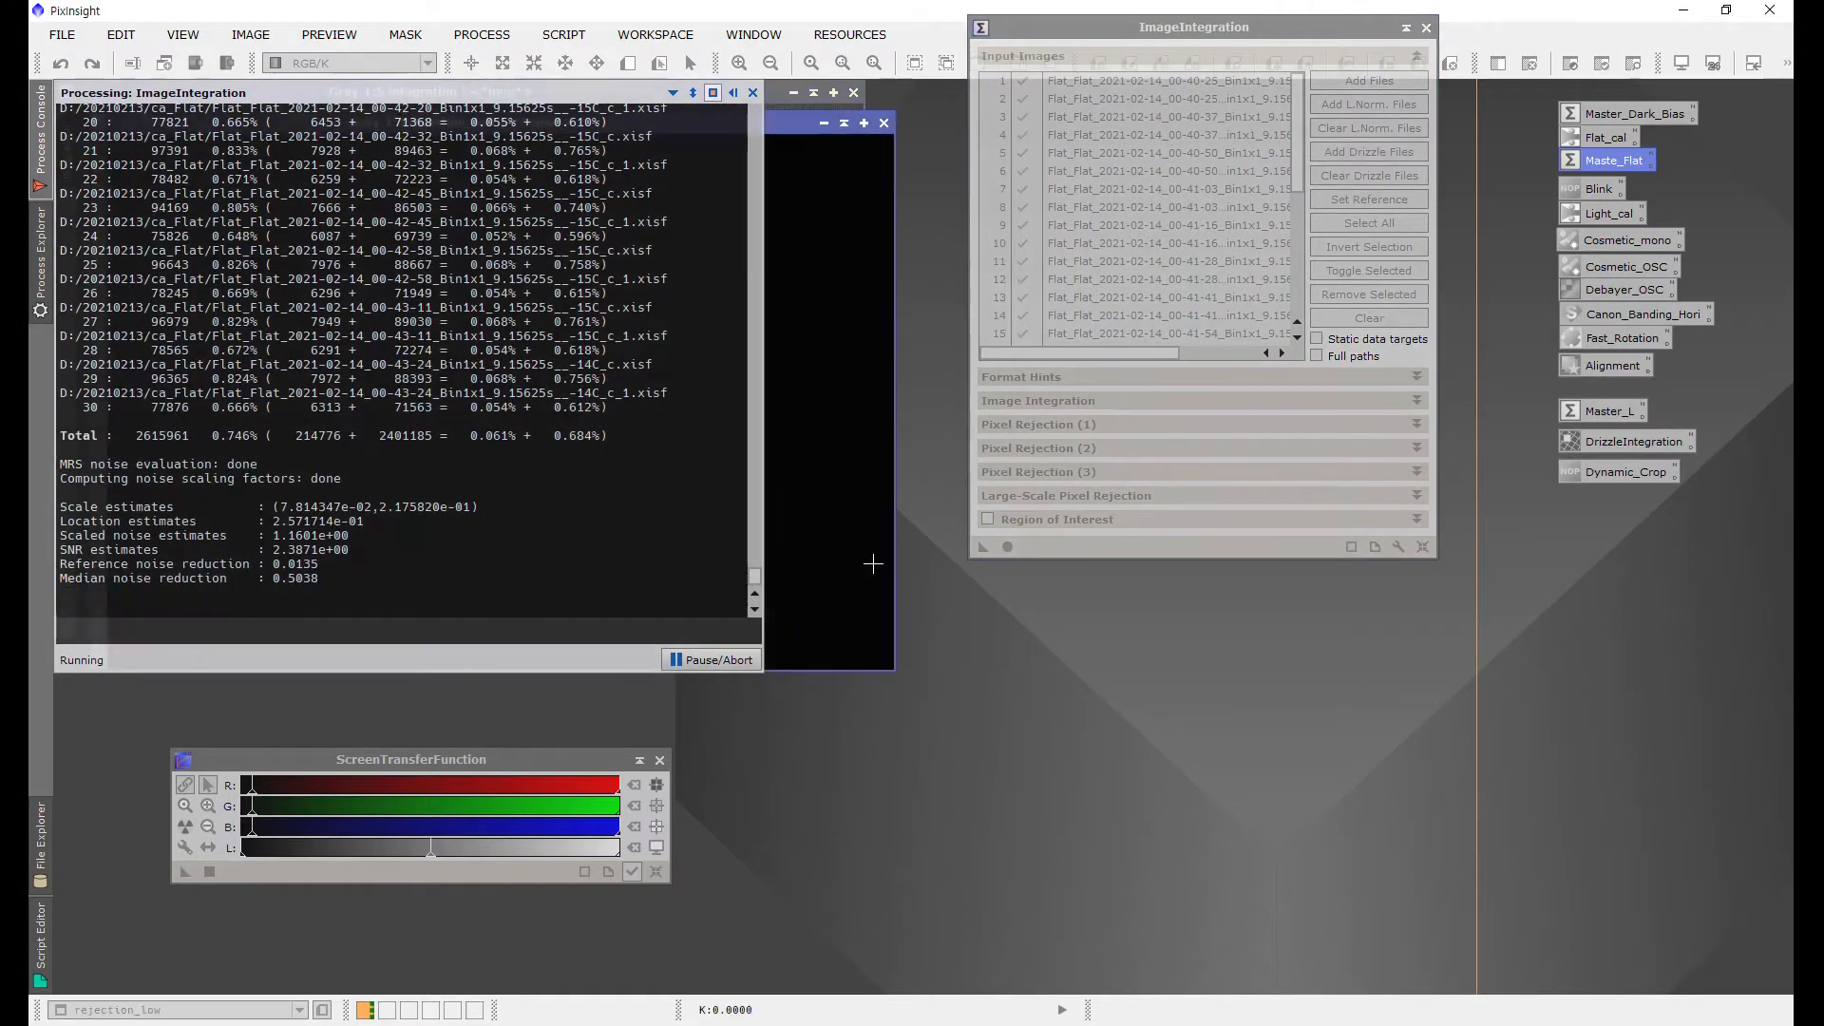
# Step: Close the low rejection map, examine the integrated master flat up close, then close it and ImageIntegration
pyautogui.click(914, 153)
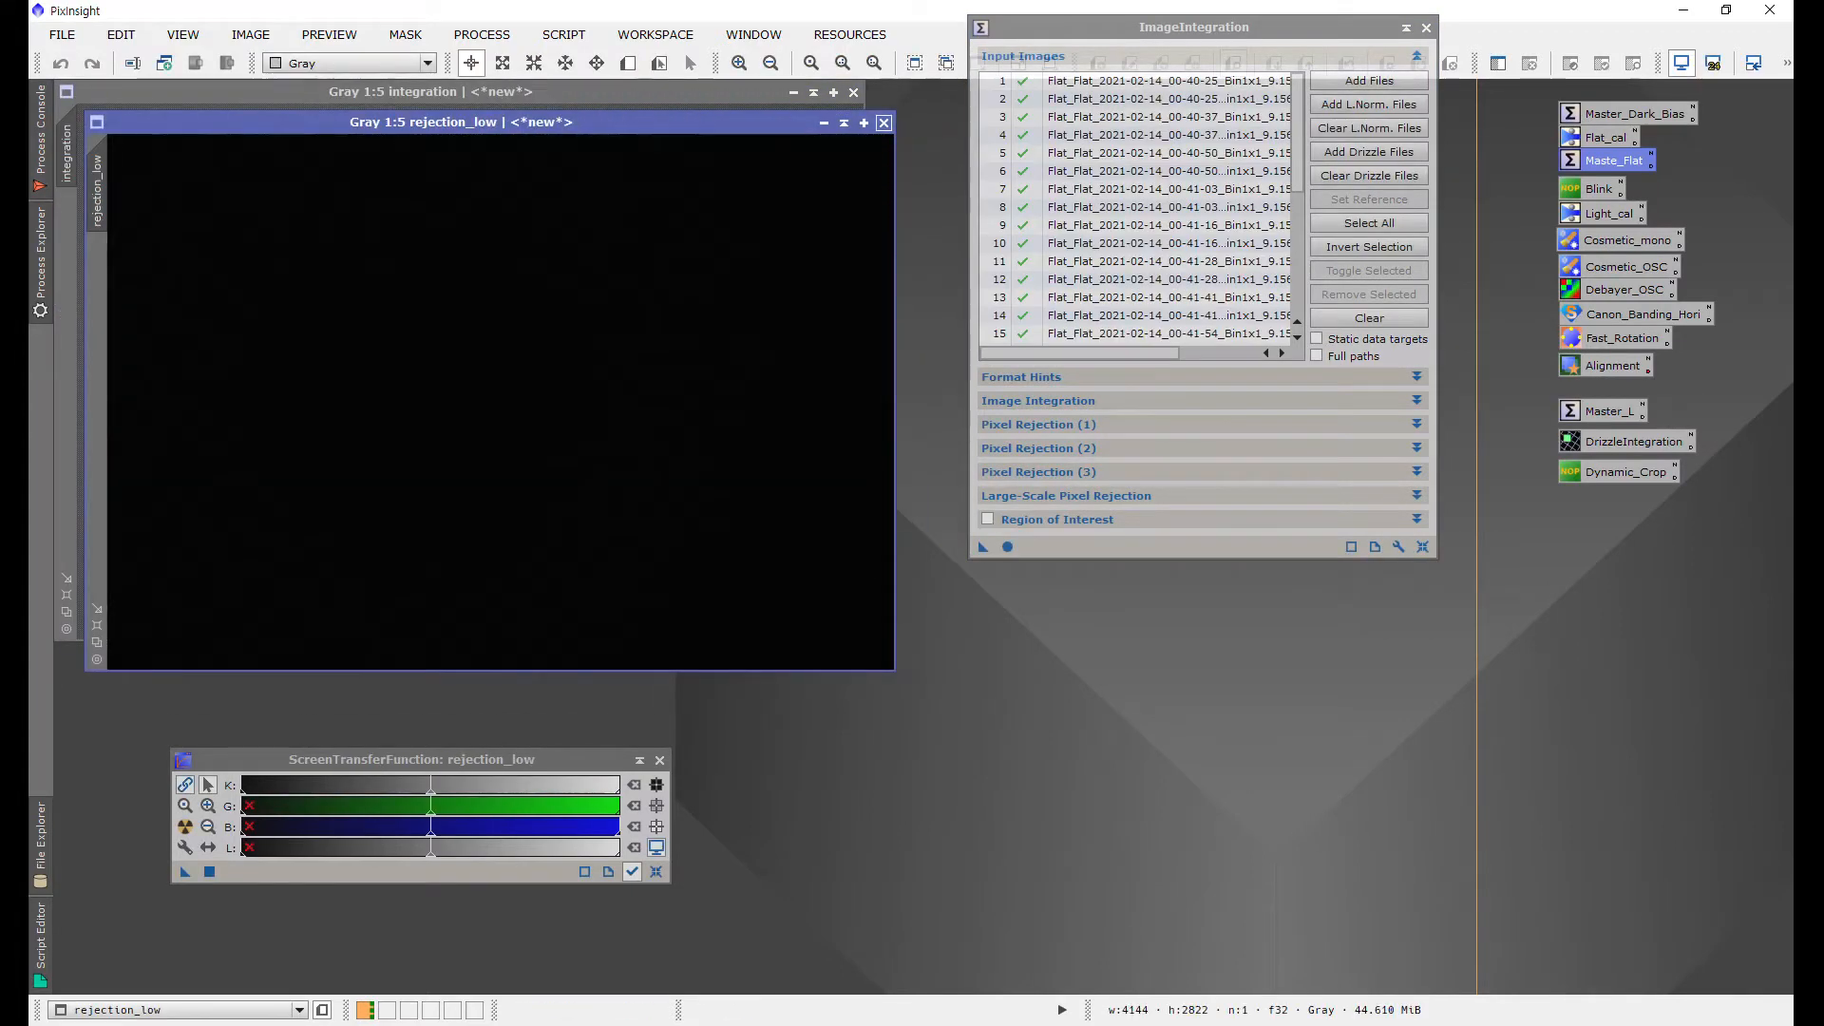
pyautogui.click(883, 121)
pyautogui.moveTo(389, 92); pyautogui.dragTo(447, 108)
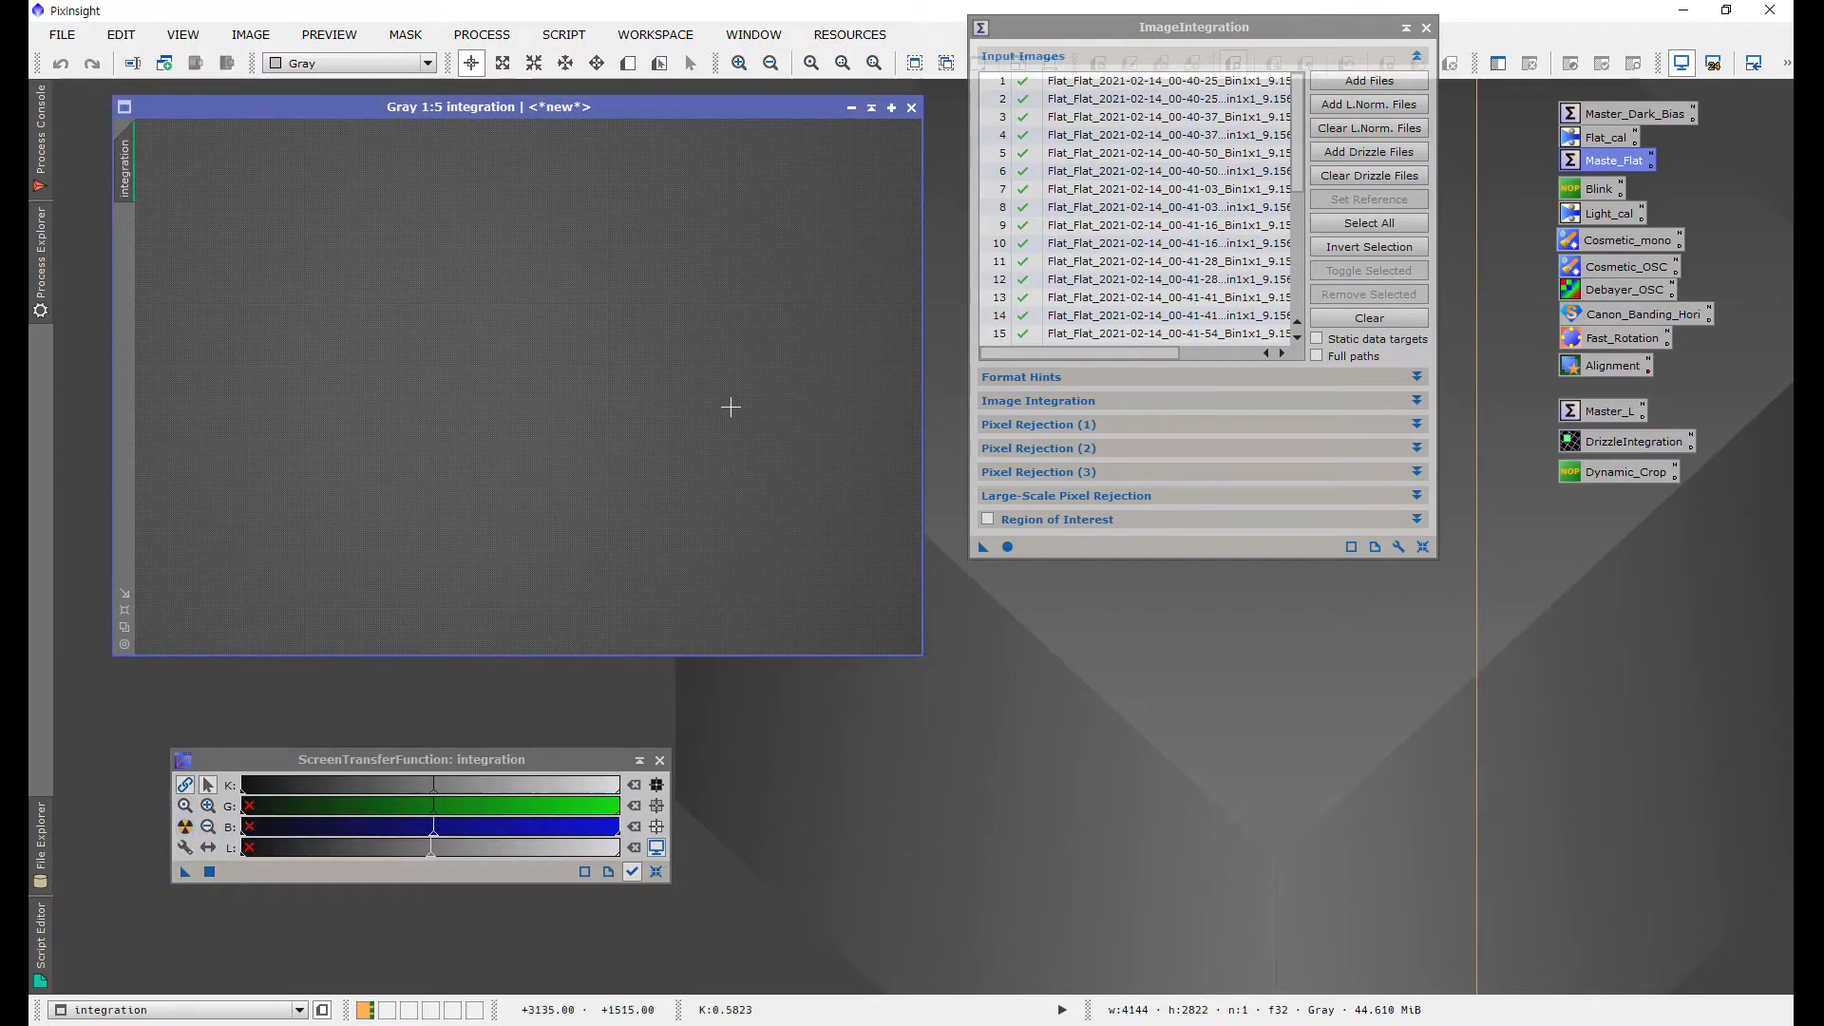
pyautogui.scroll(5, 722, 405)
pyautogui.scroll(-7, 707, 402)
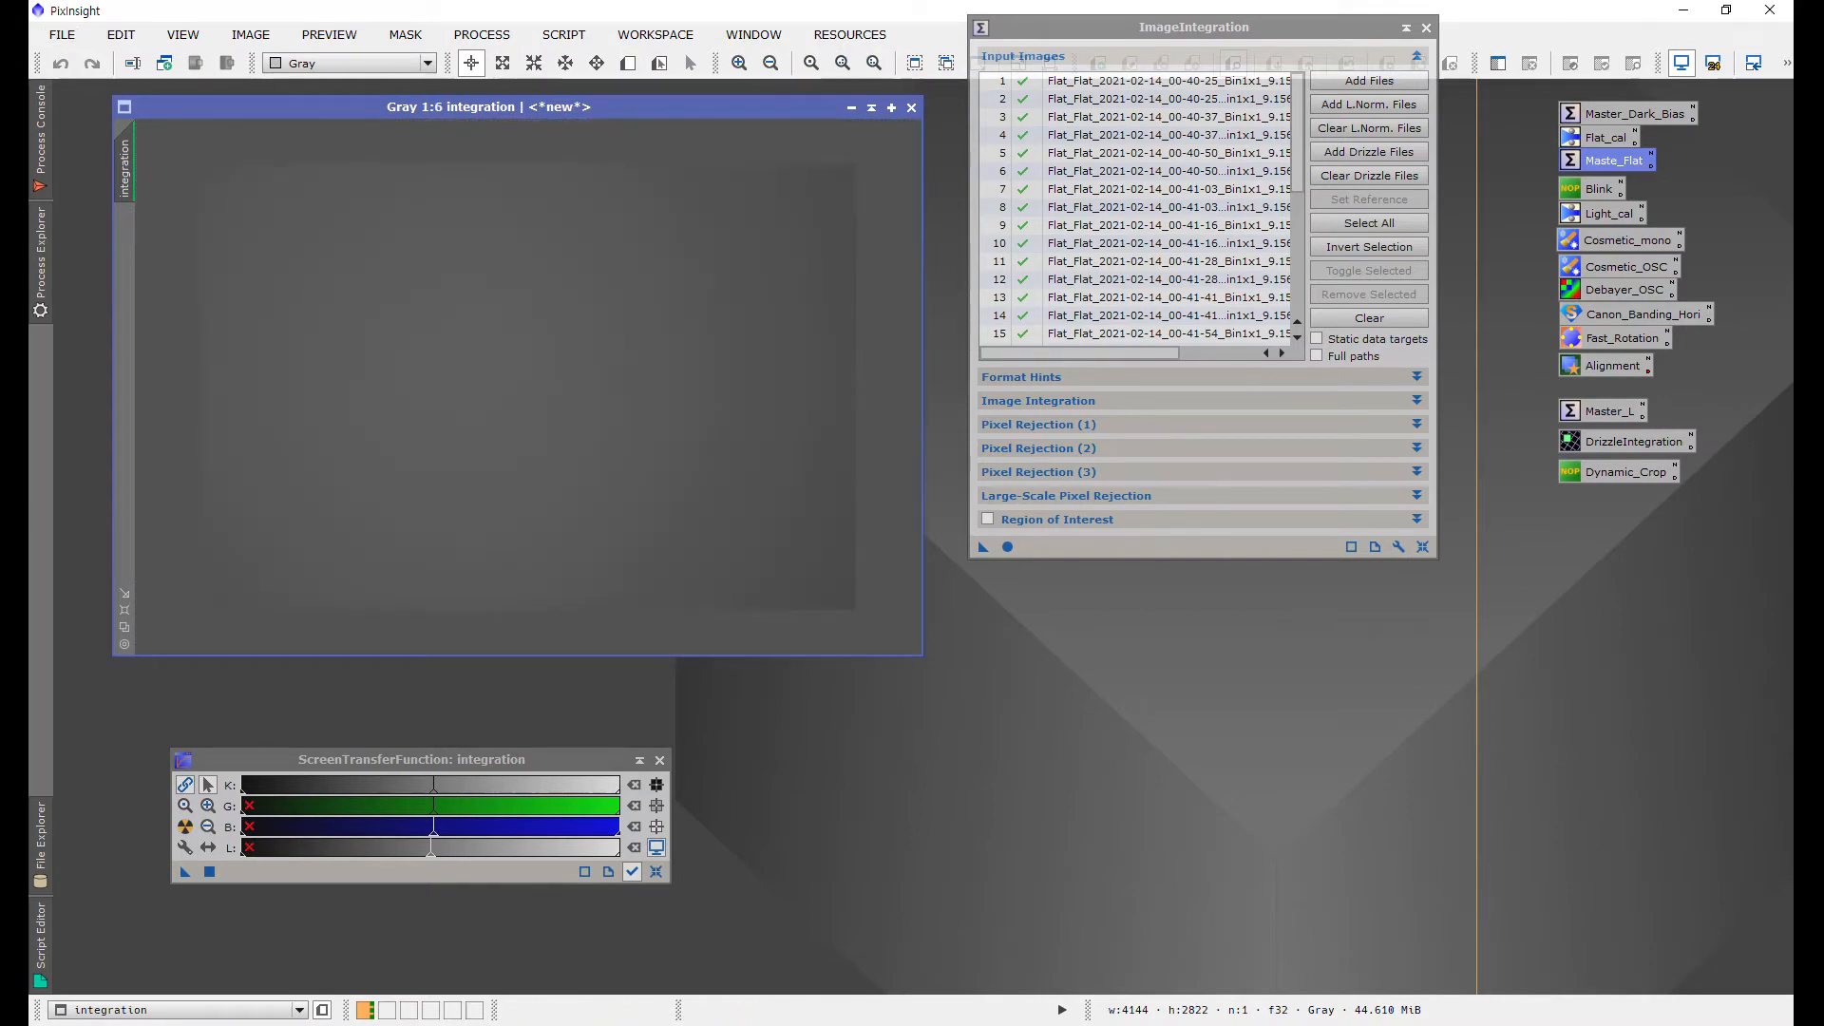
pyautogui.click(911, 108)
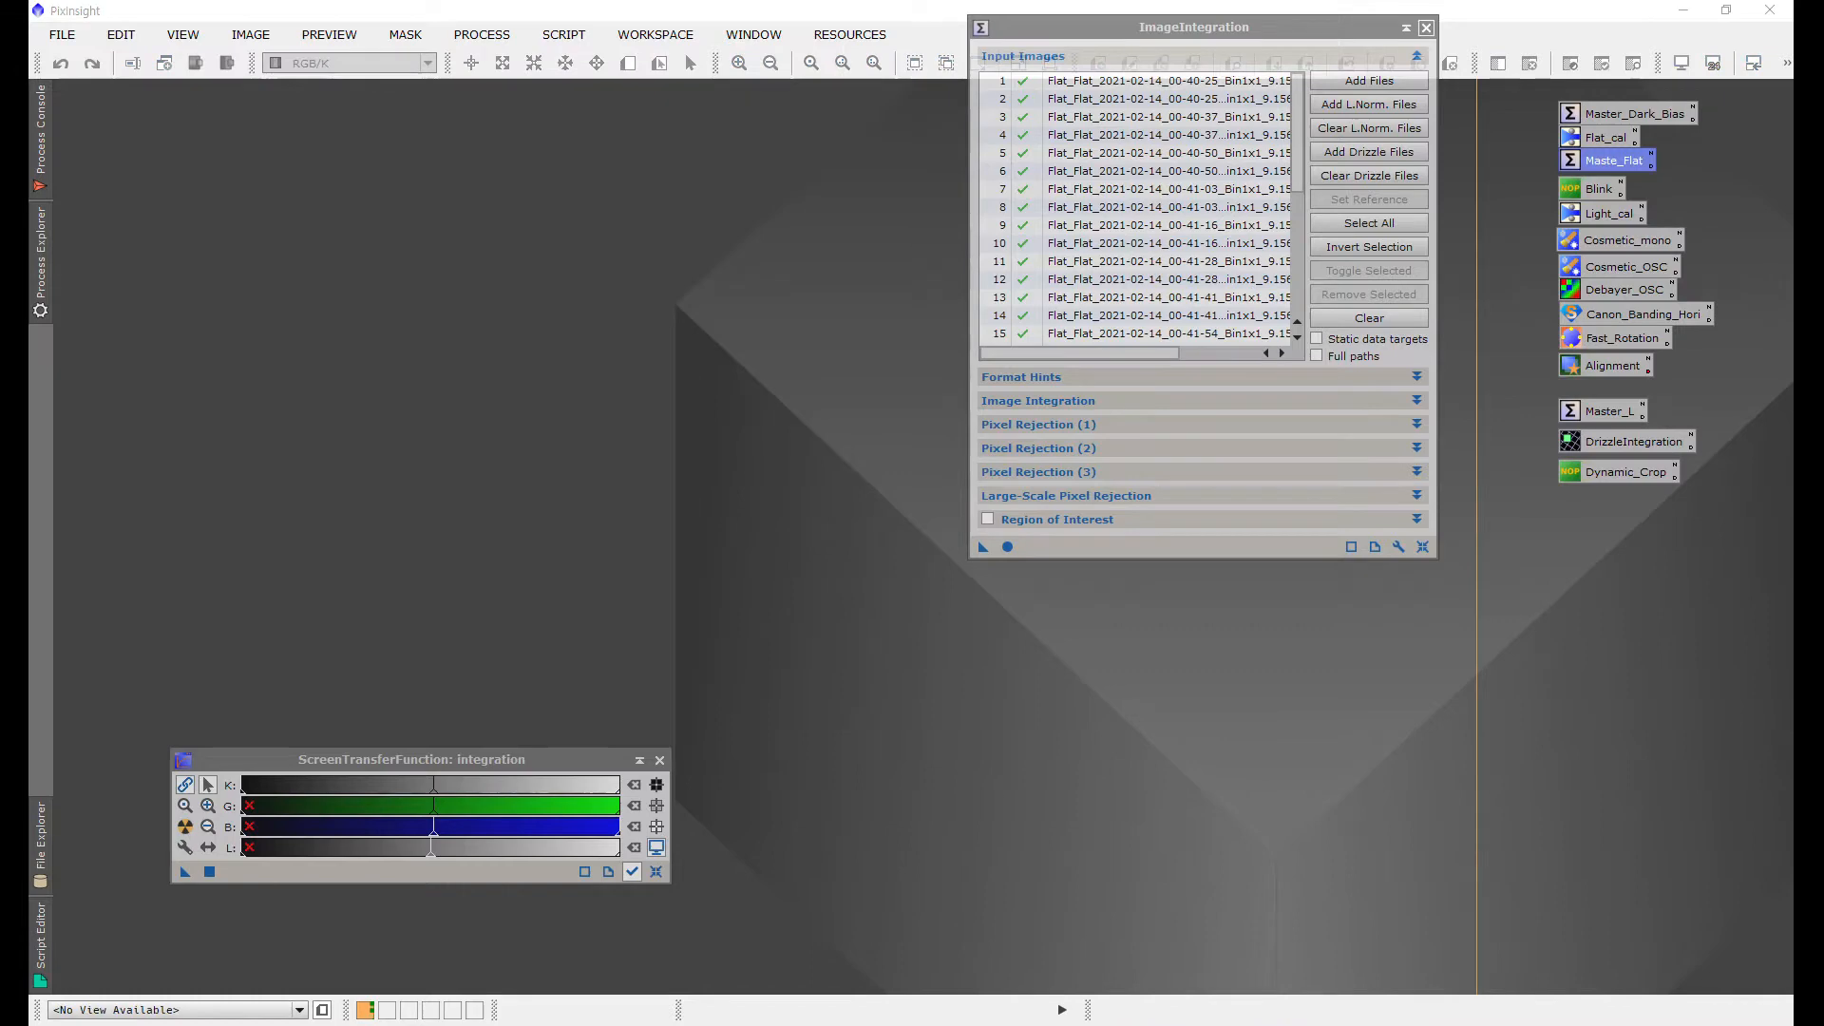
pyautogui.click(1426, 27)
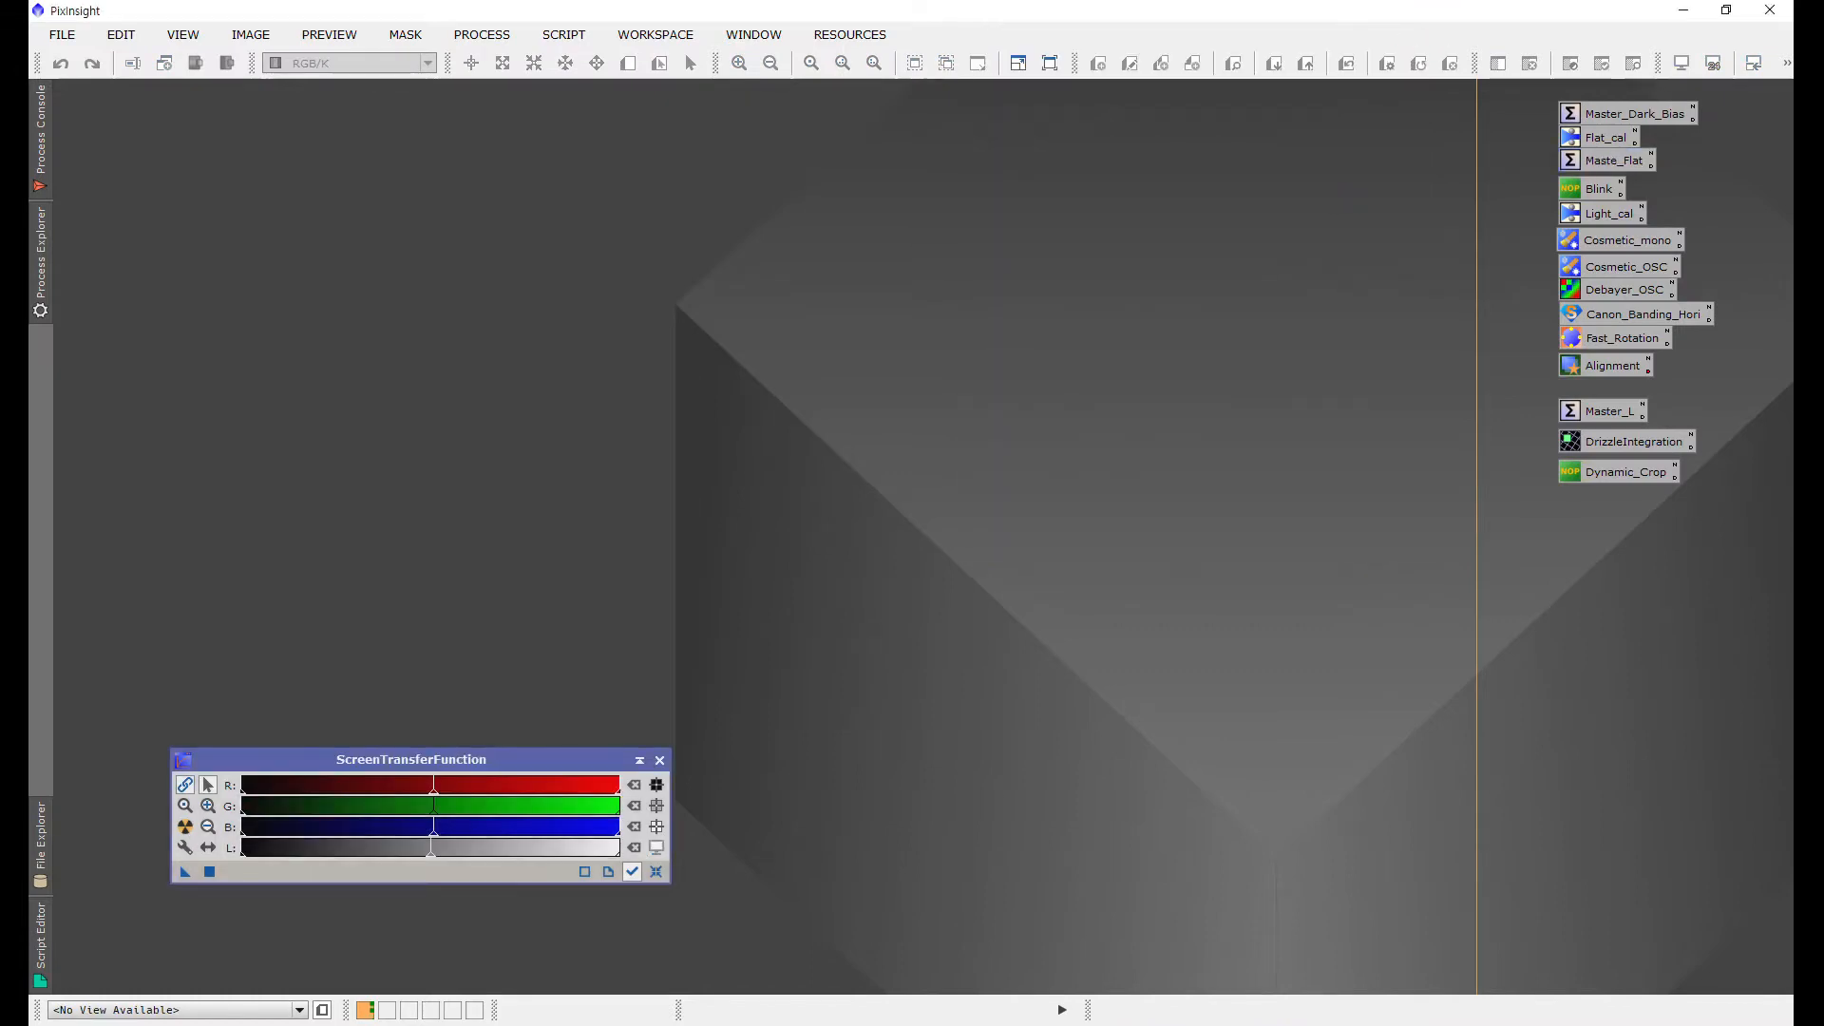
# Step: Open the Light_cal ImageCalibration instance and add all light frames from D:/20210213/ngc2237_RGB as targets
pyautogui.doubleClick(1605, 214)
pyautogui.moveTo(1295, 58)
pyautogui.mouseDown()
pyautogui.moveTo(1348, 25)
pyautogui.moveTo(1307, 26)
pyautogui.mouseUp()
pyautogui.click(1429, 82)
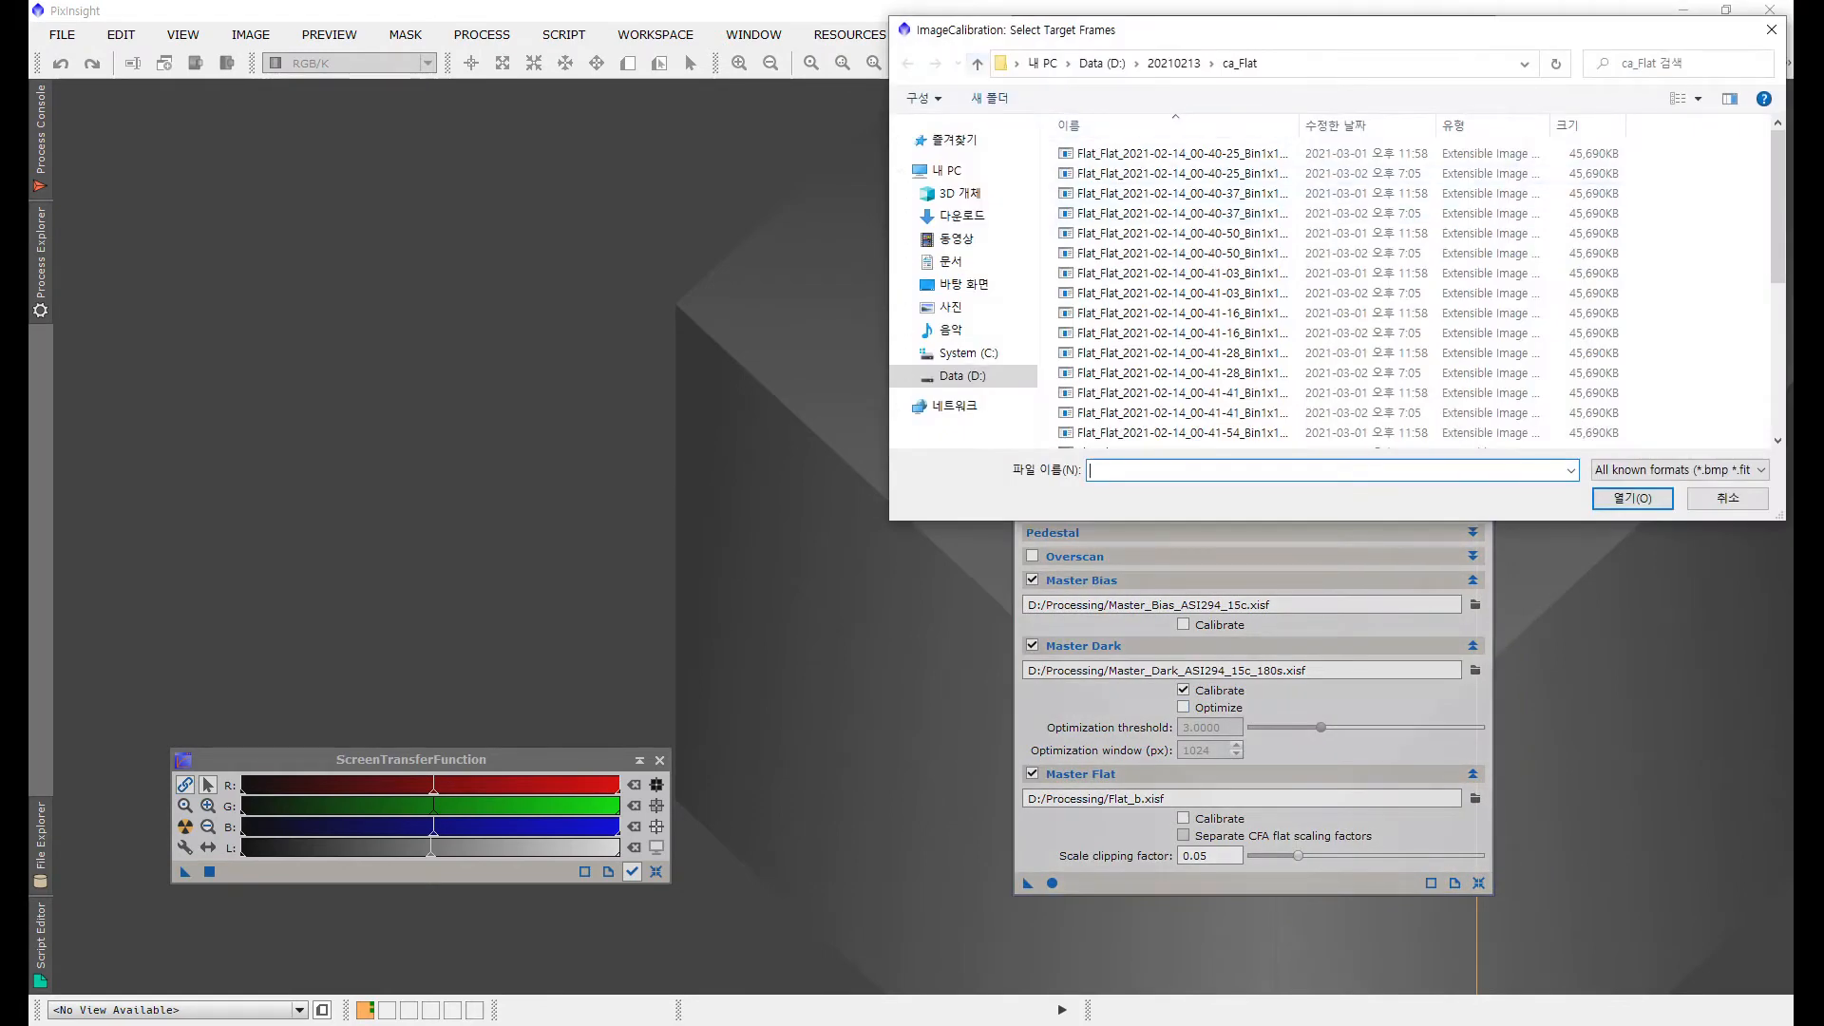
pyautogui.click(977, 64)
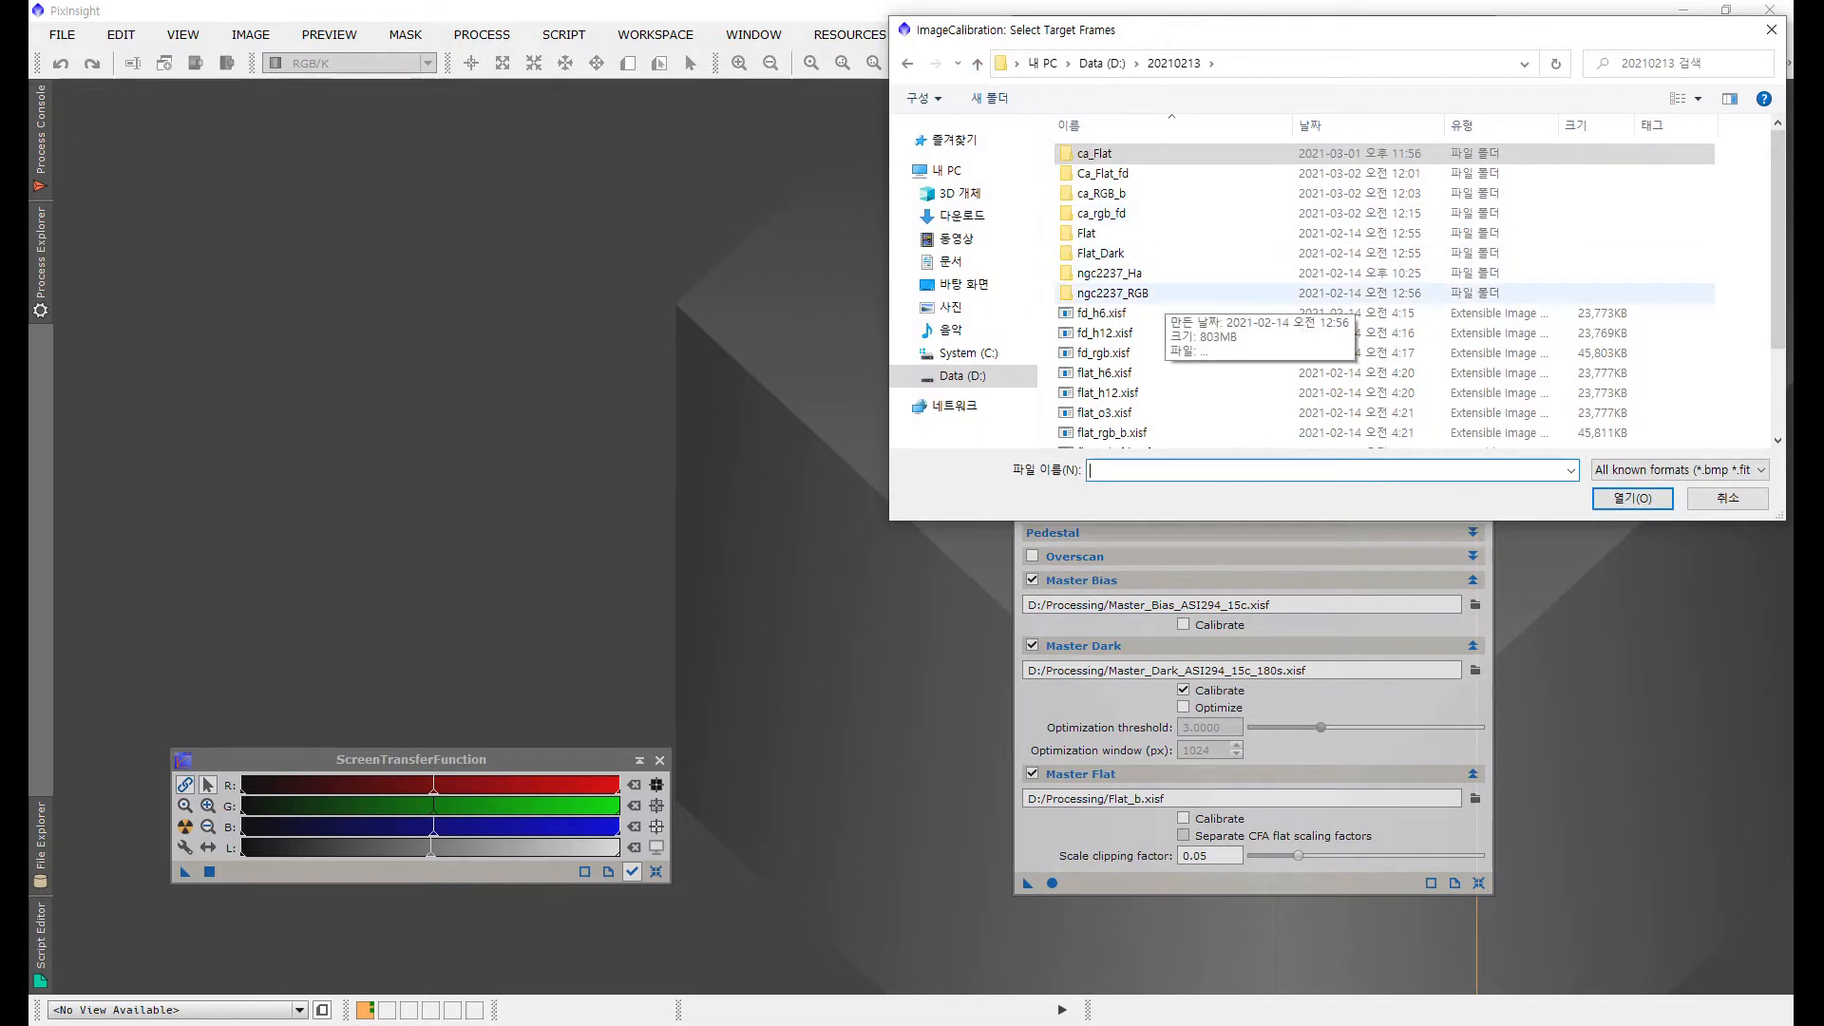
pyautogui.click(1135, 291)
pyautogui.doubleClick(1134, 290)
pyautogui.click(1134, 289)
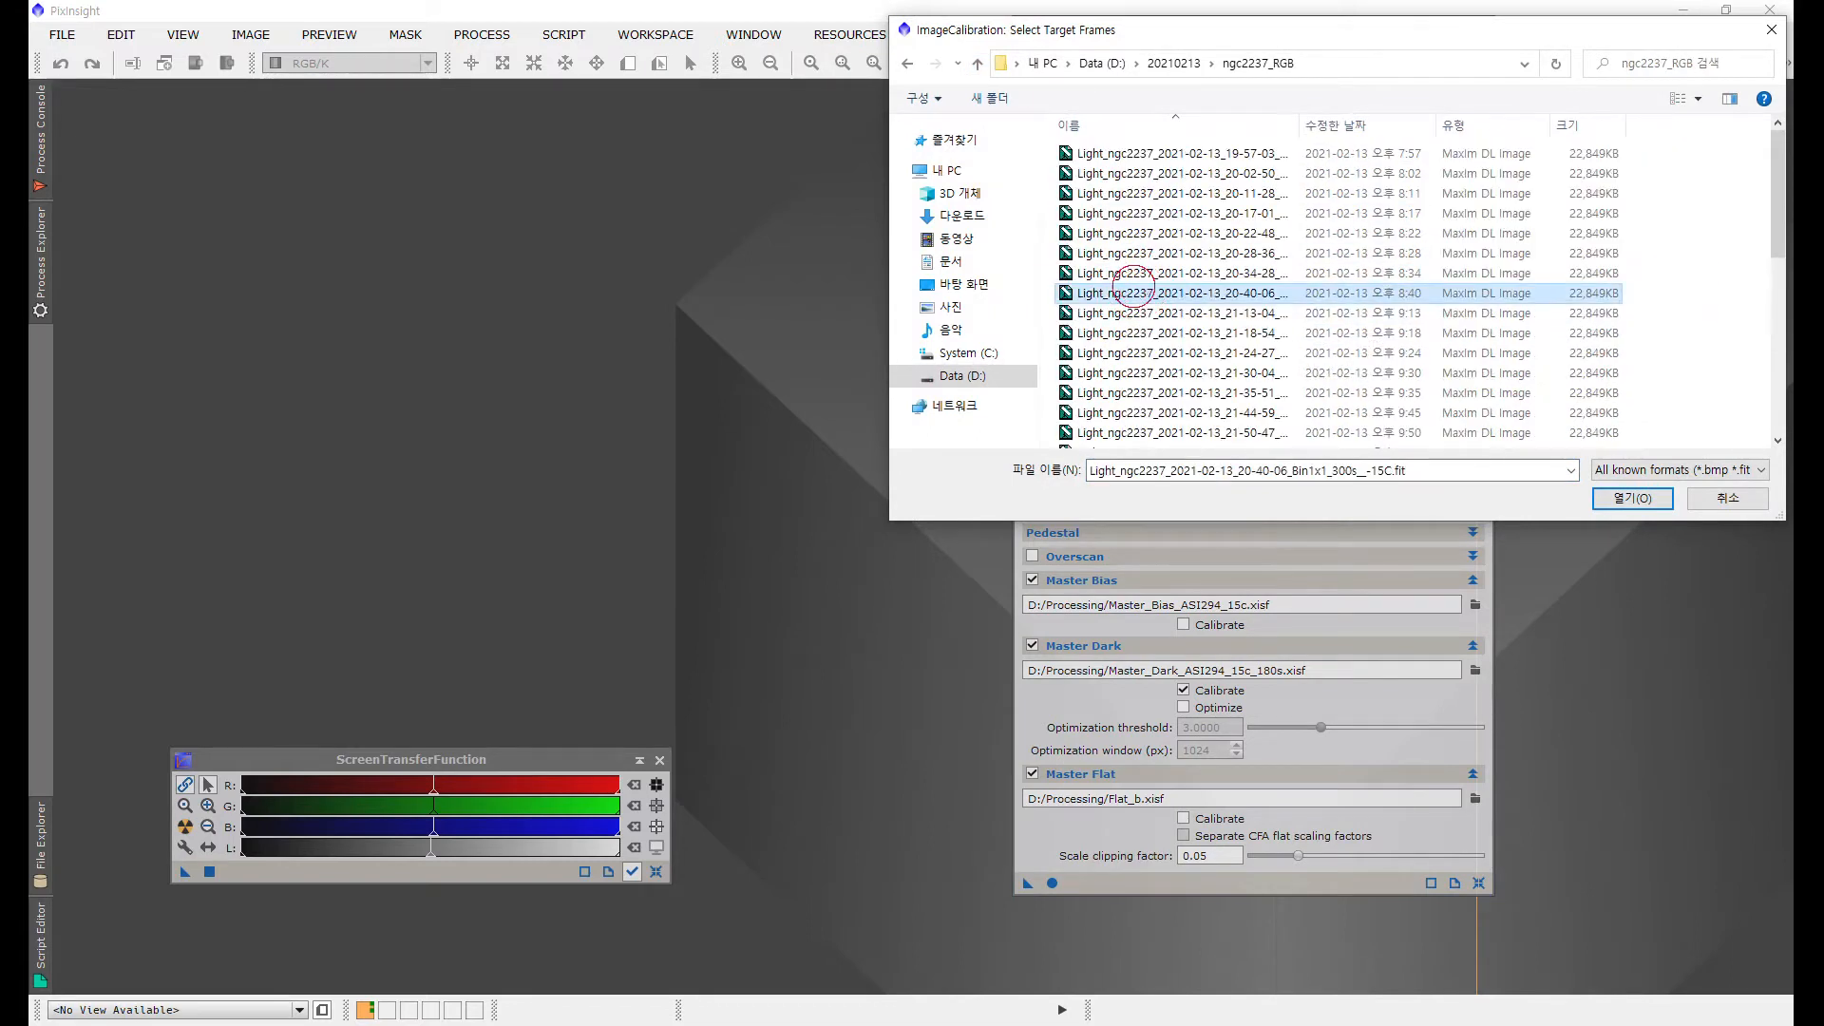
pyautogui.hotkey('ctrl', 'a')
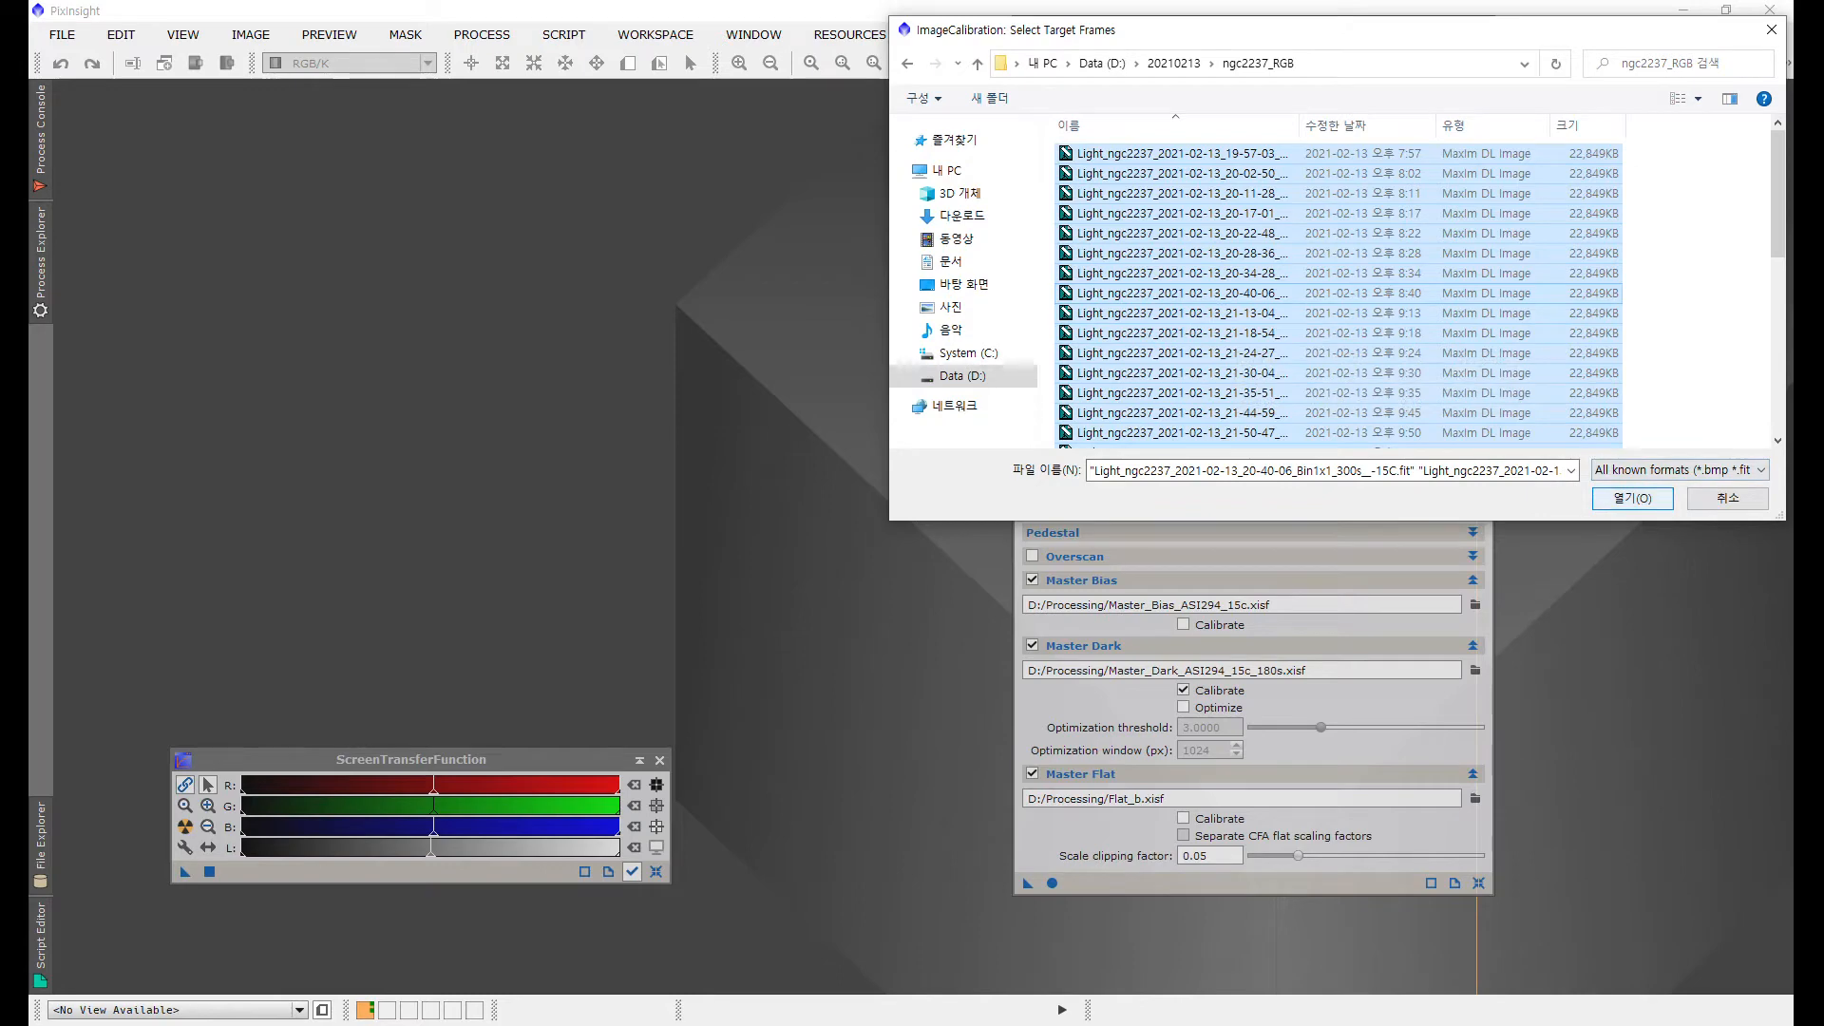
pyautogui.scroll(-6, 1225, 389)
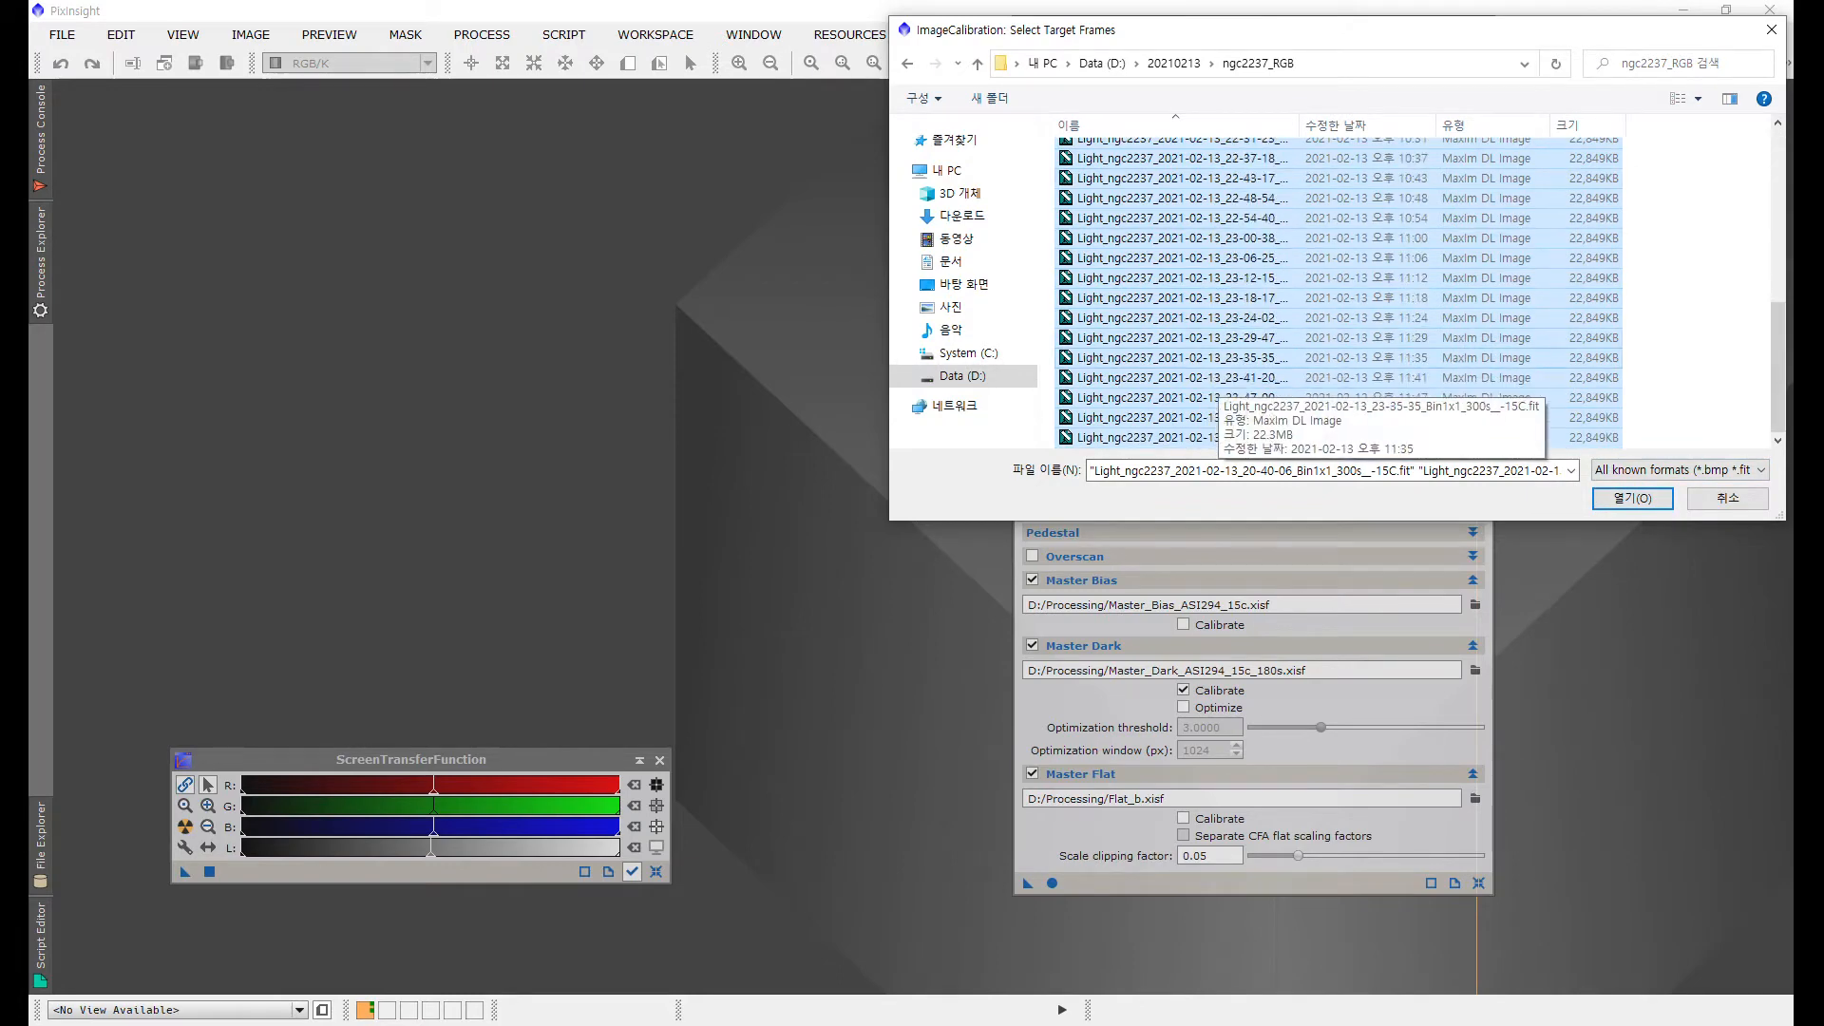
pyautogui.press('Return')
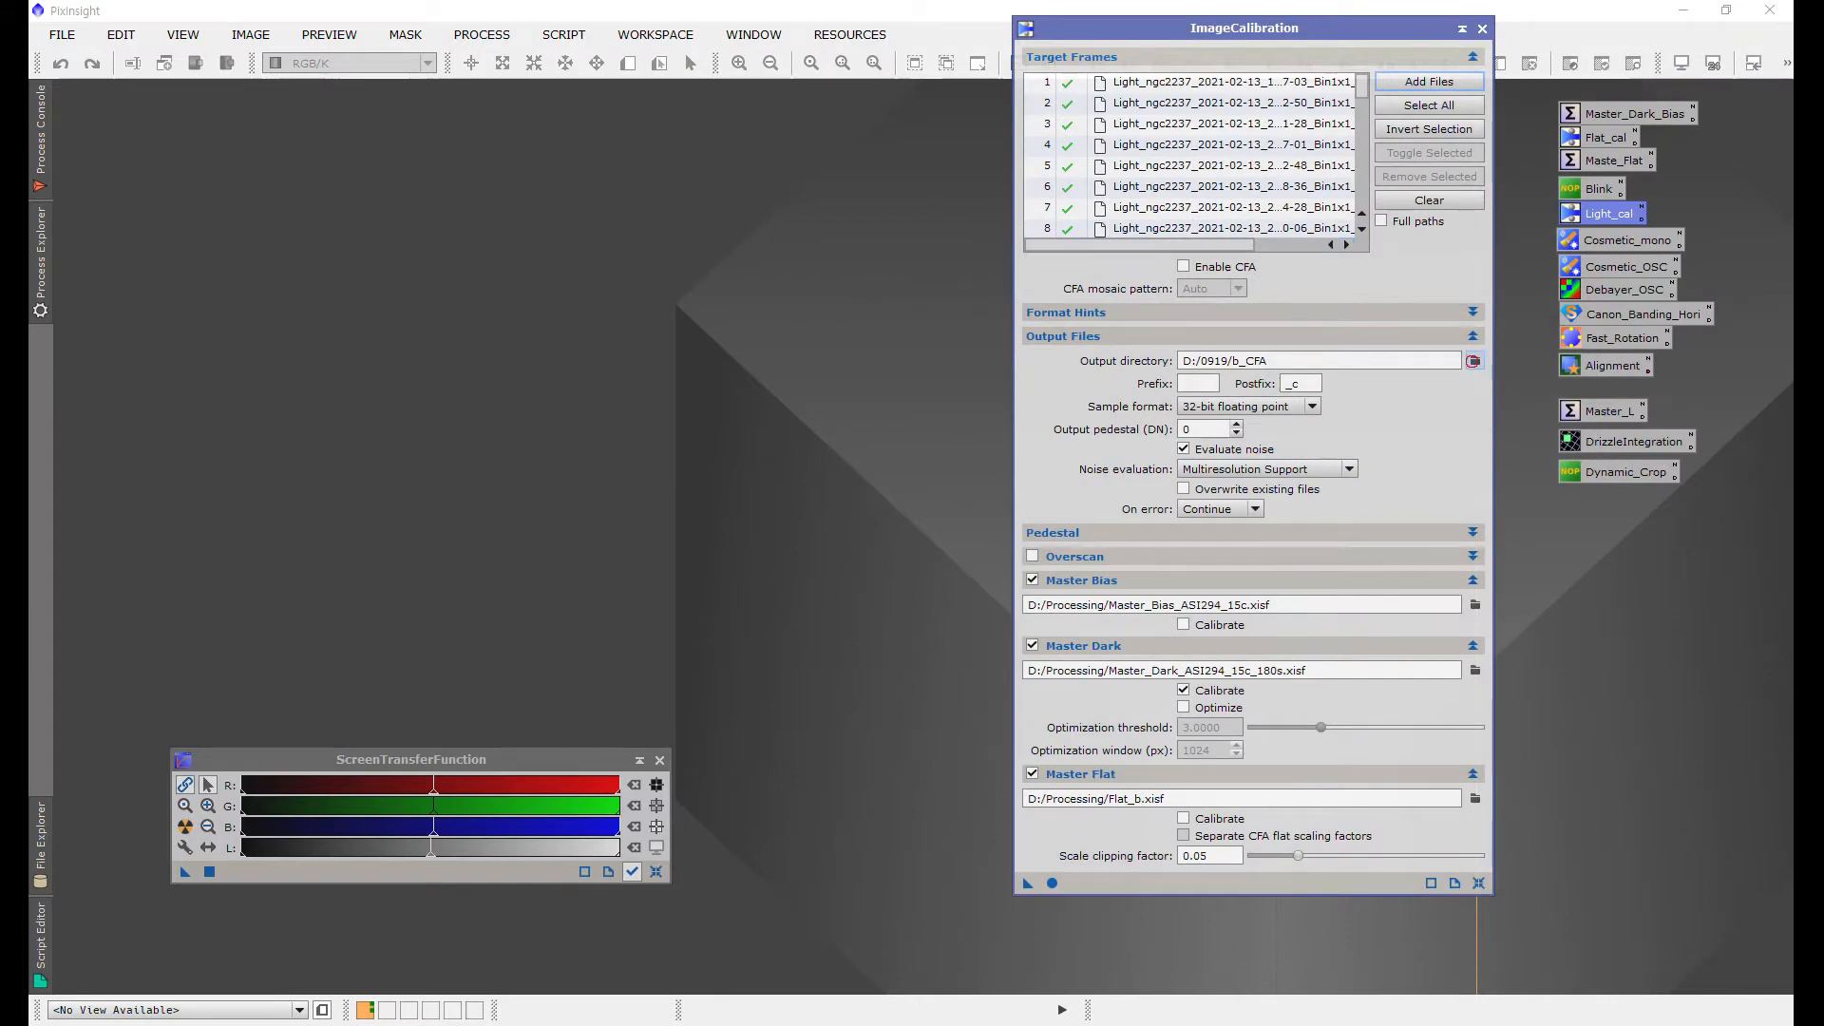
# Step: Set the calibration output directory to D:/20210213/ca_RGB_b
pyautogui.click(1475, 361)
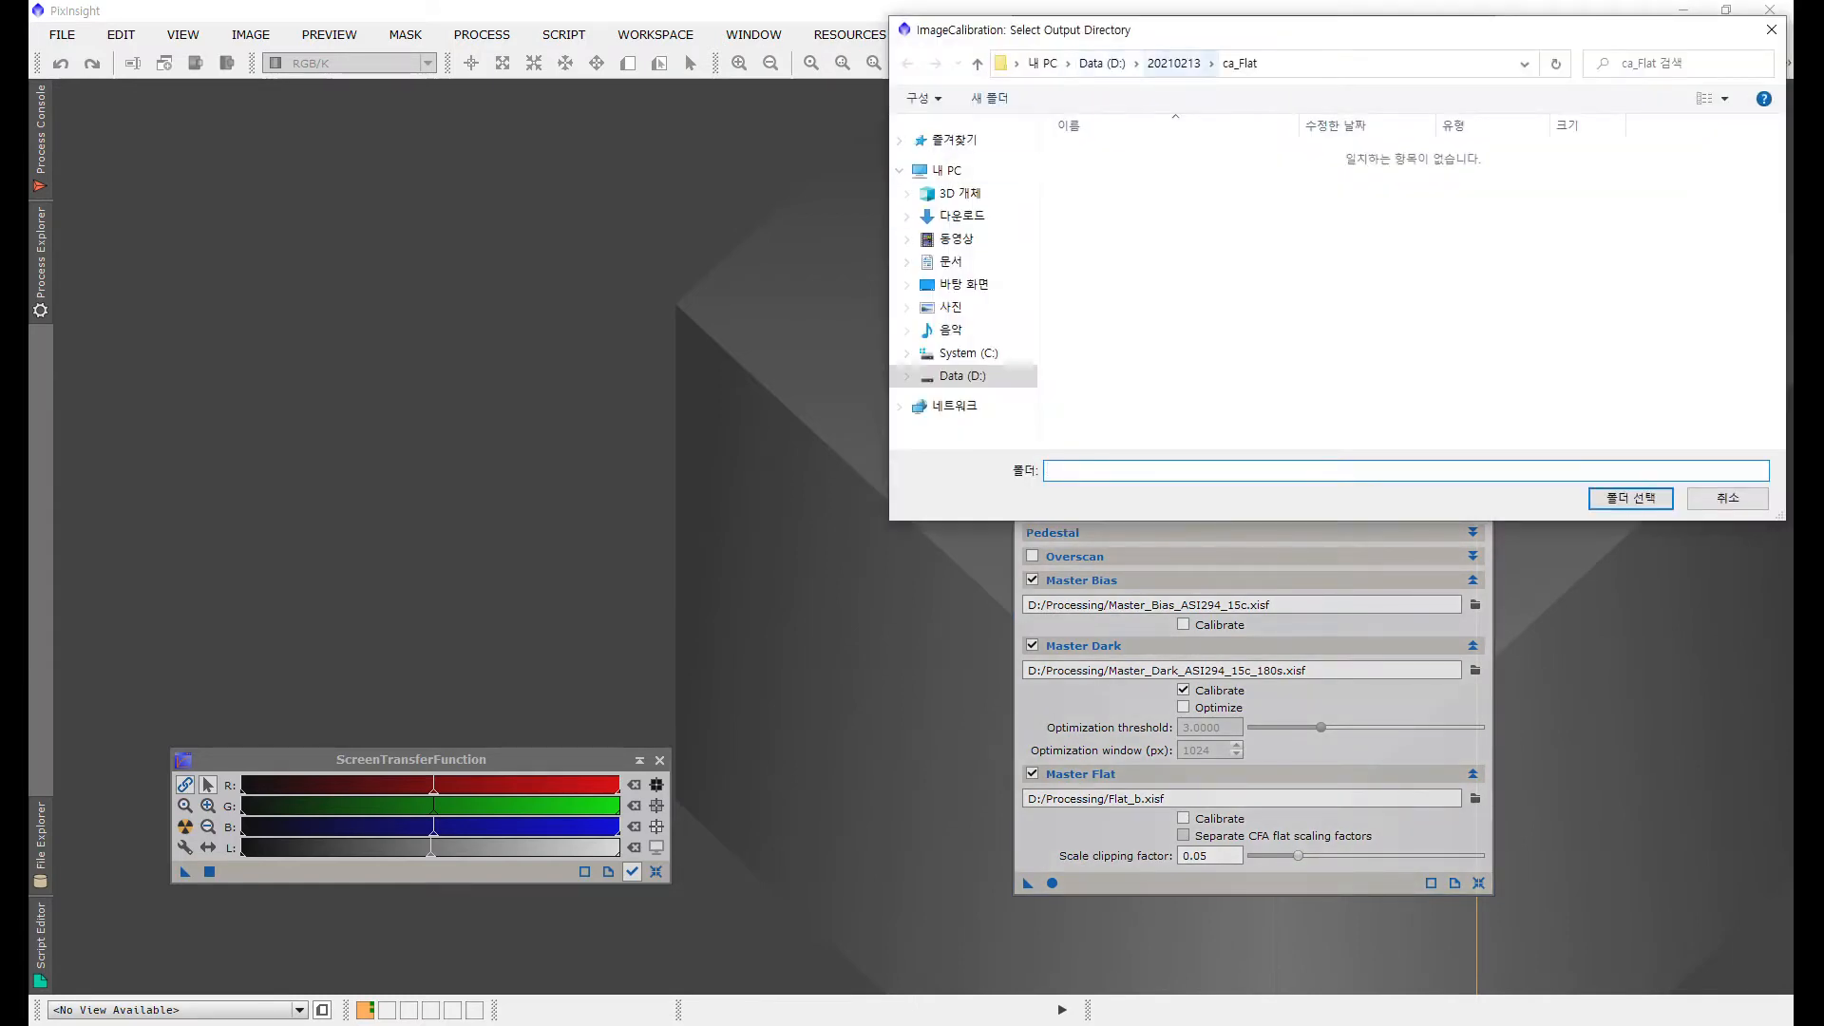
pyautogui.click(1175, 63)
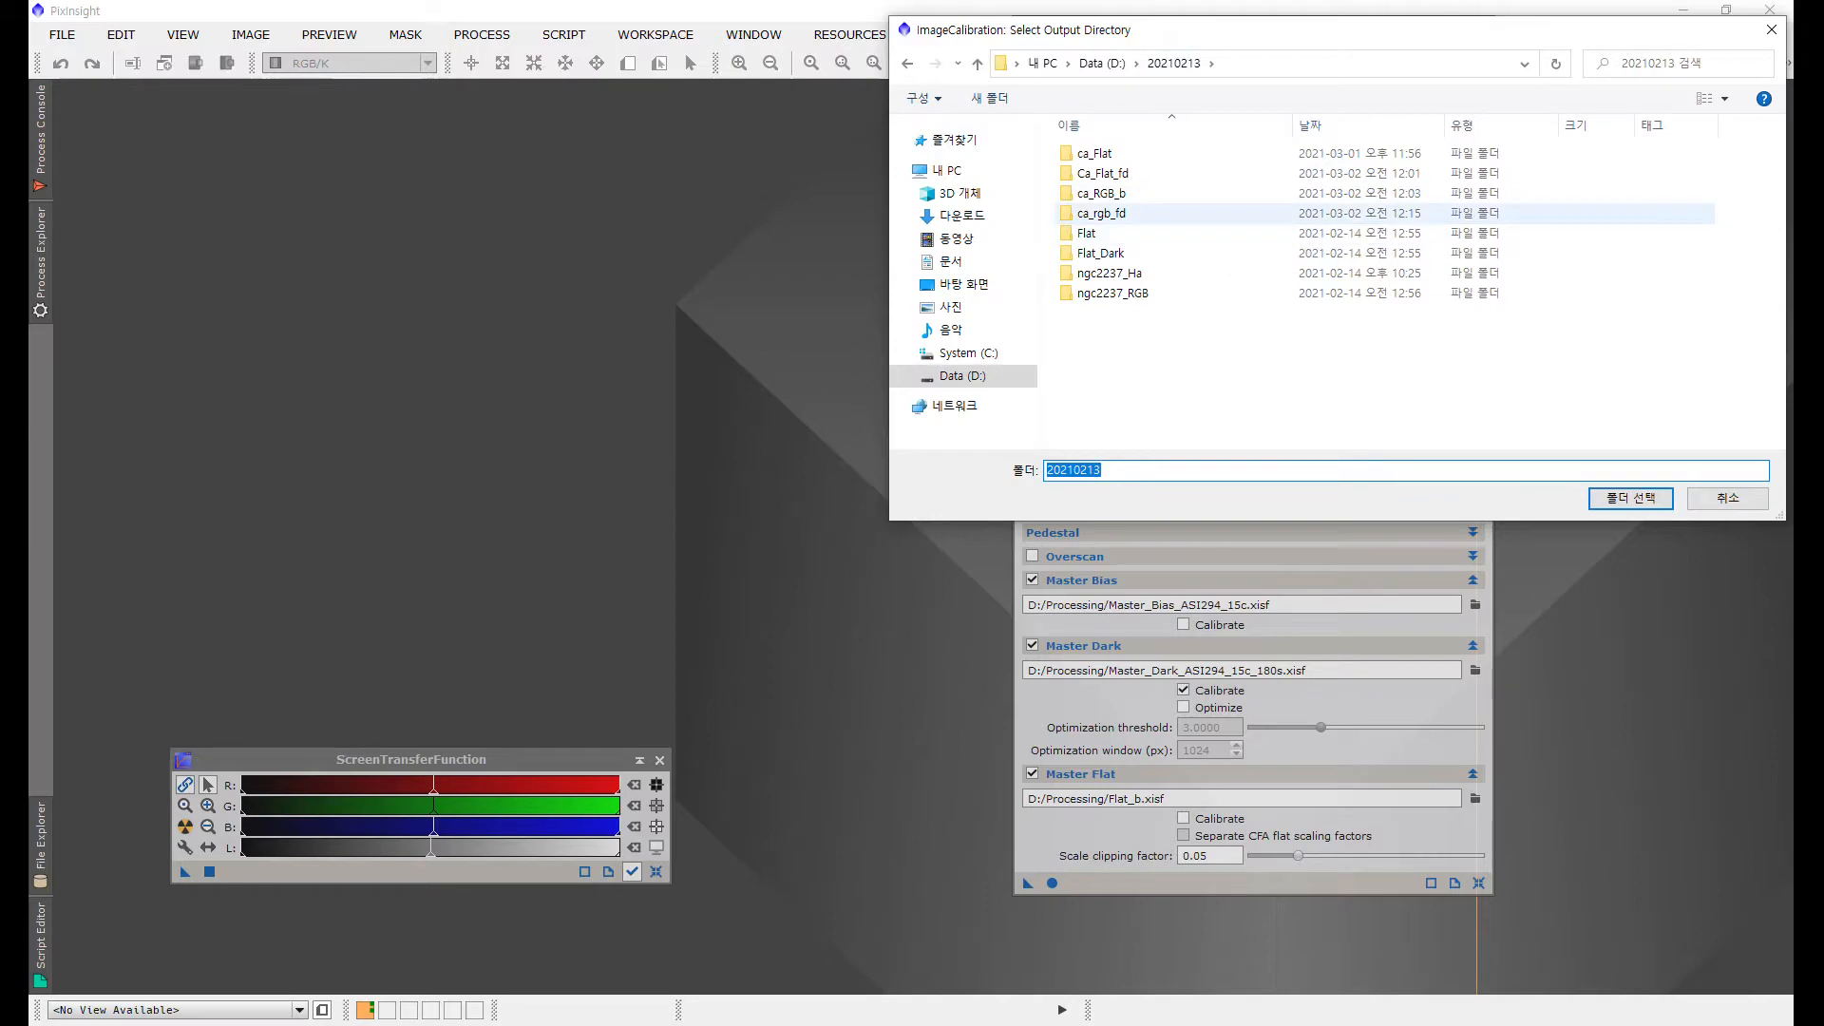
pyautogui.doubleClick(1124, 193)
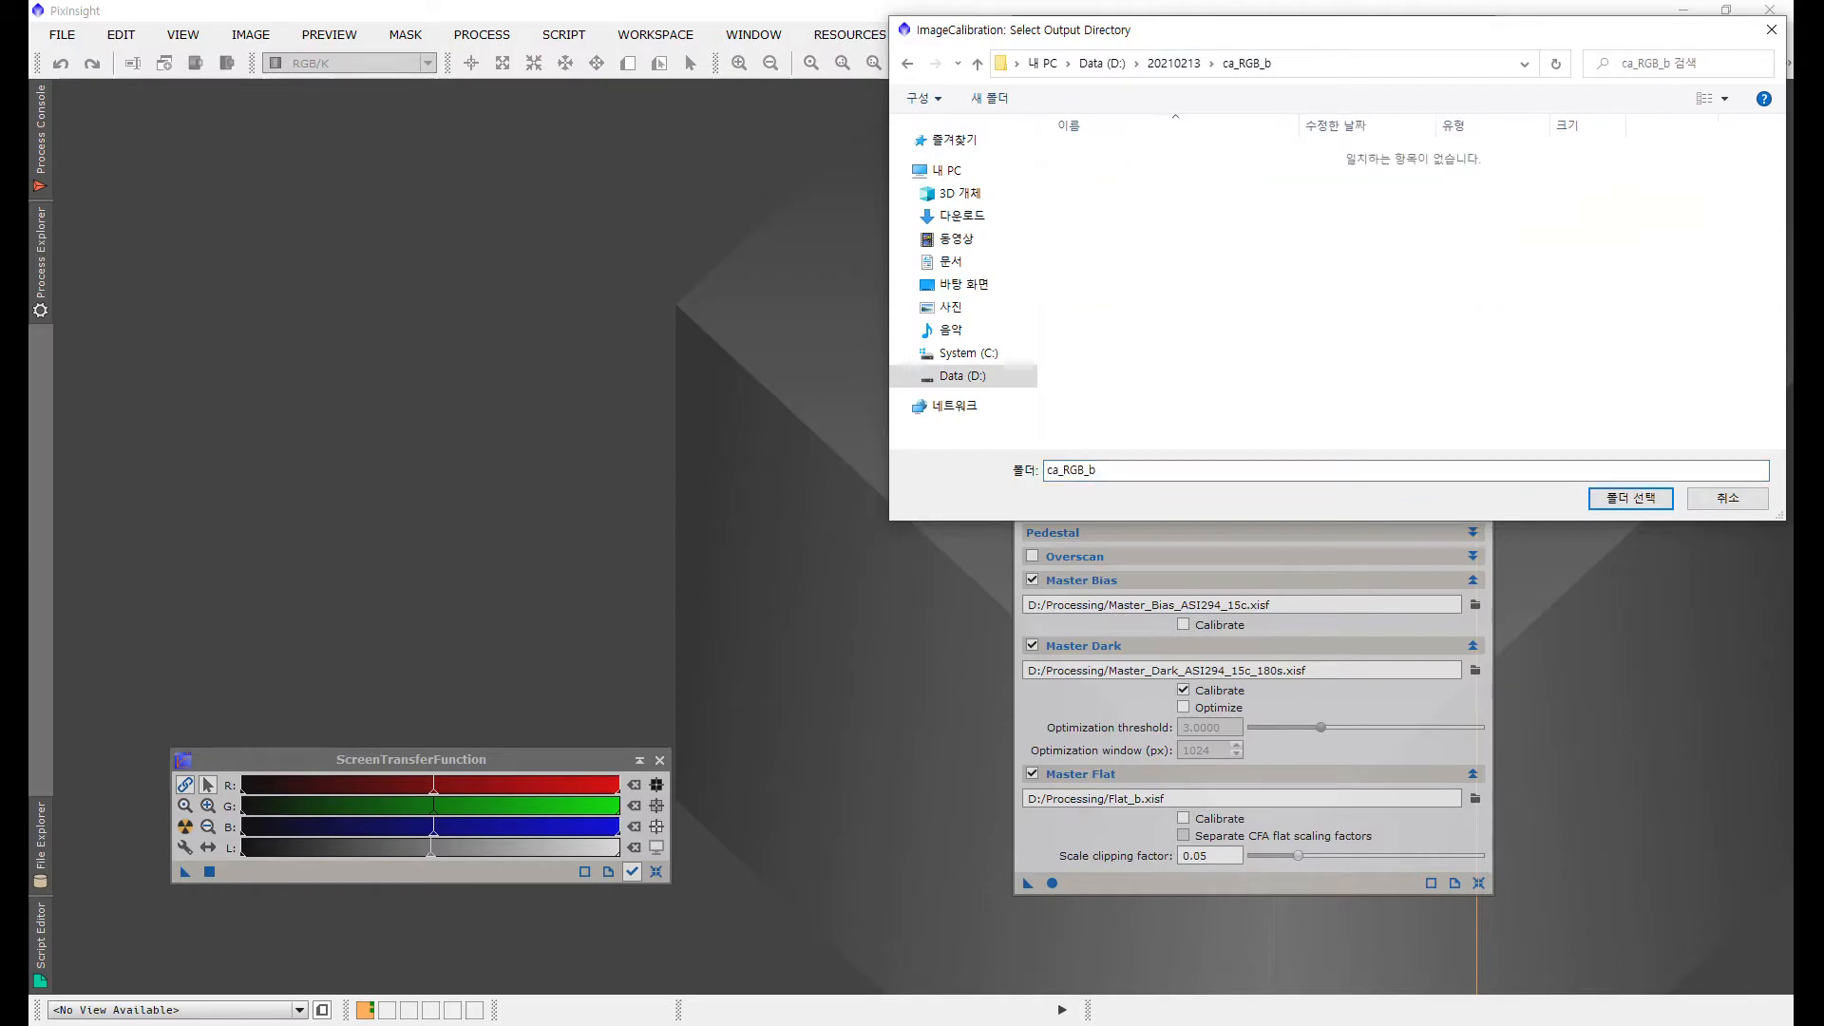
pyautogui.click(1630, 498)
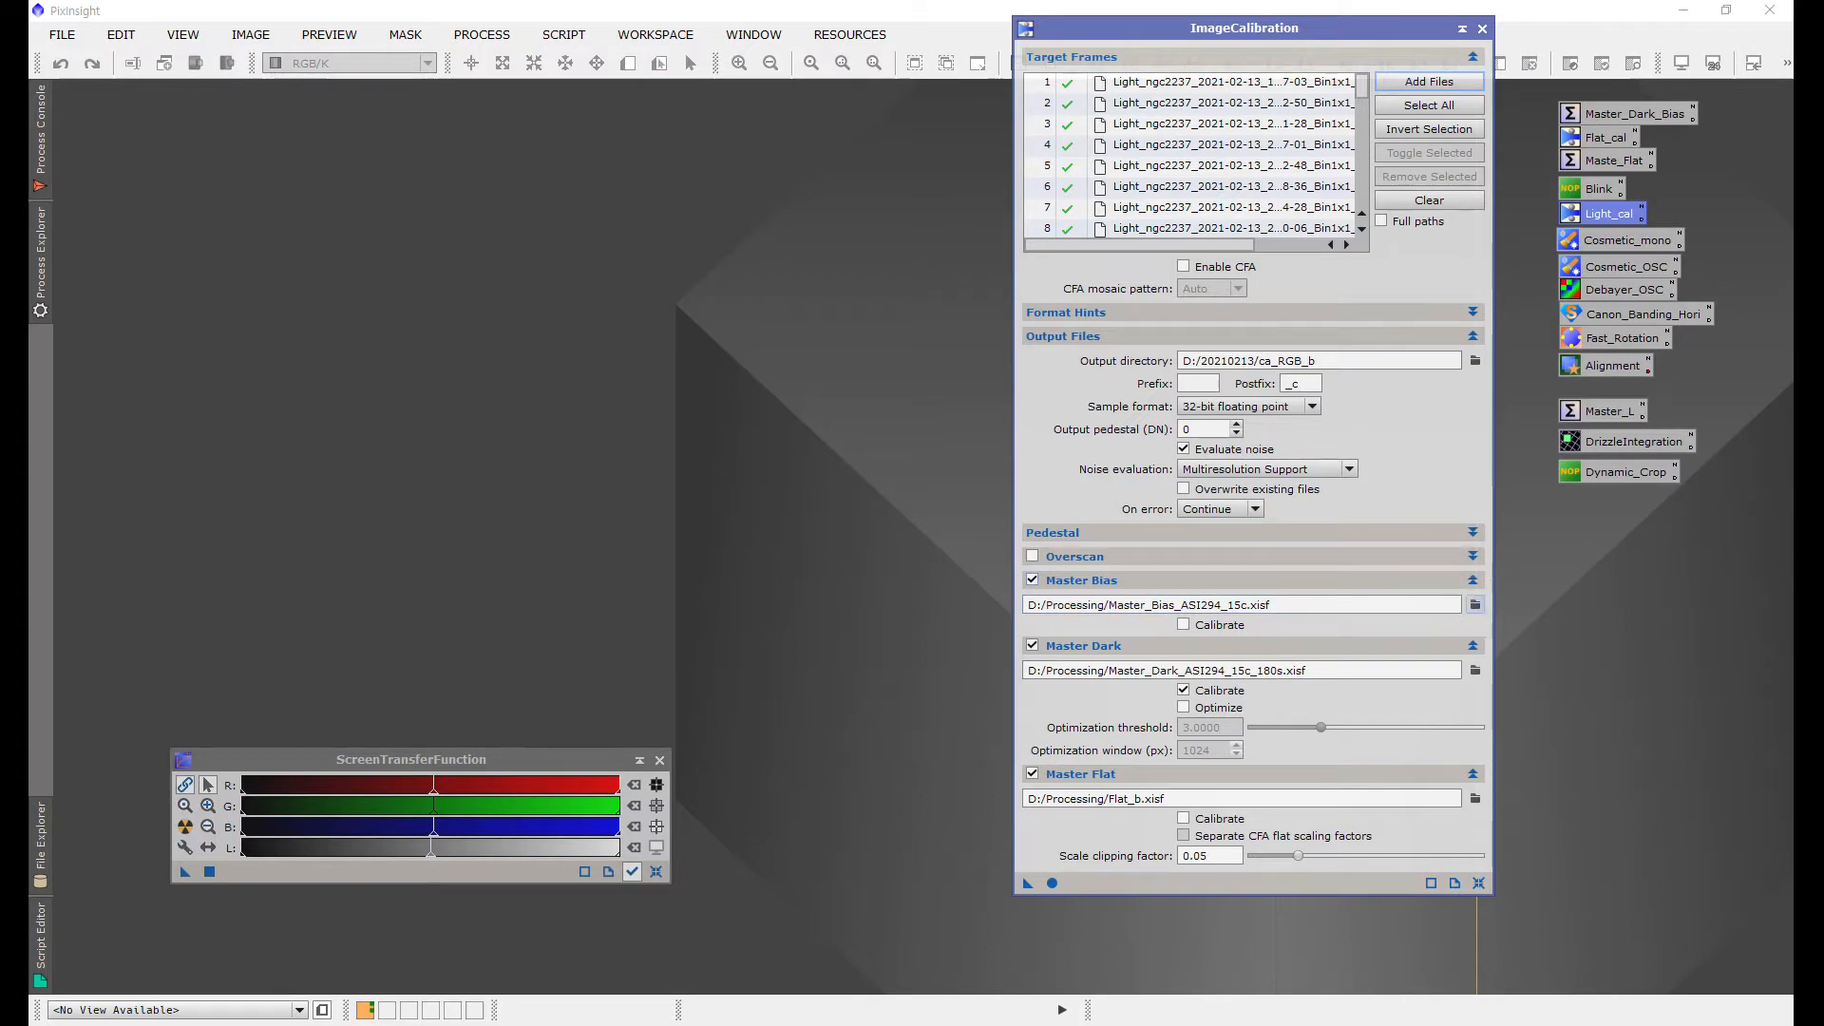
# Step: Set the master bias to Master_Bias_ASI294_15c.xisf in D:/20210213
pyautogui.click(1476, 604)
pyautogui.click(977, 64)
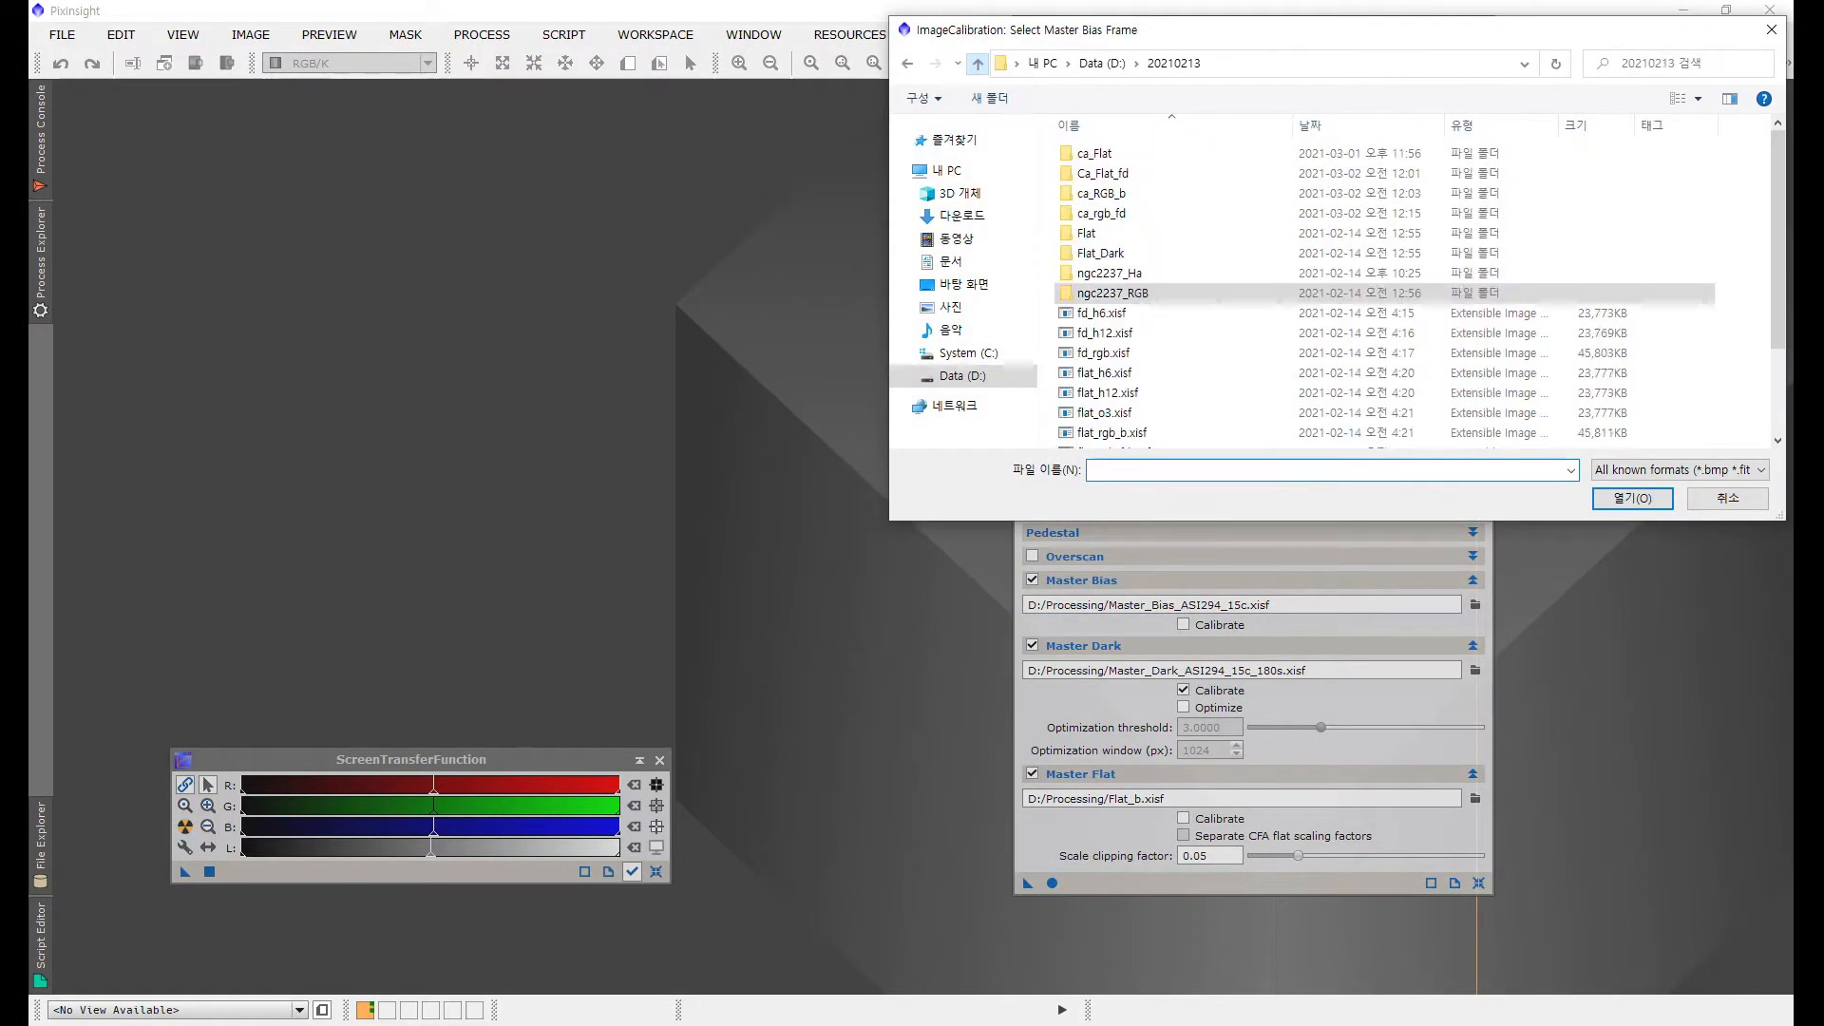
pyautogui.scroll(-2, 1187, 351)
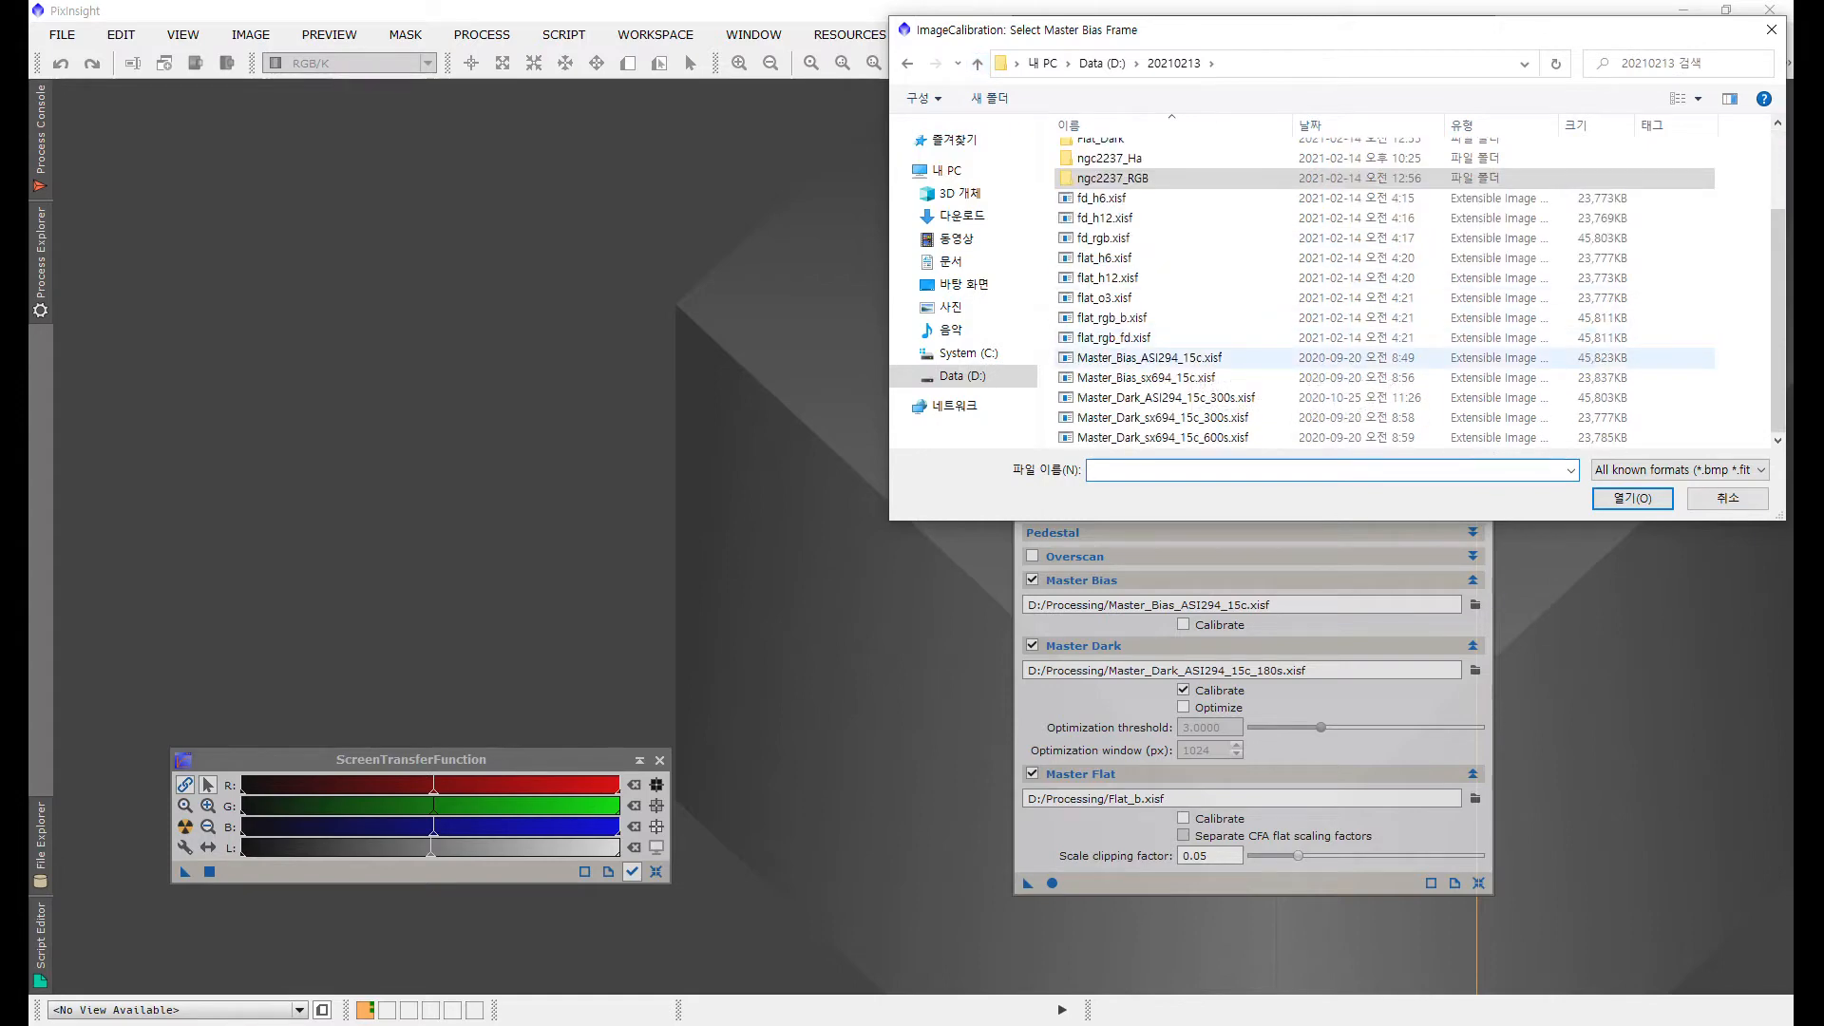
pyautogui.doubleClick(1178, 357)
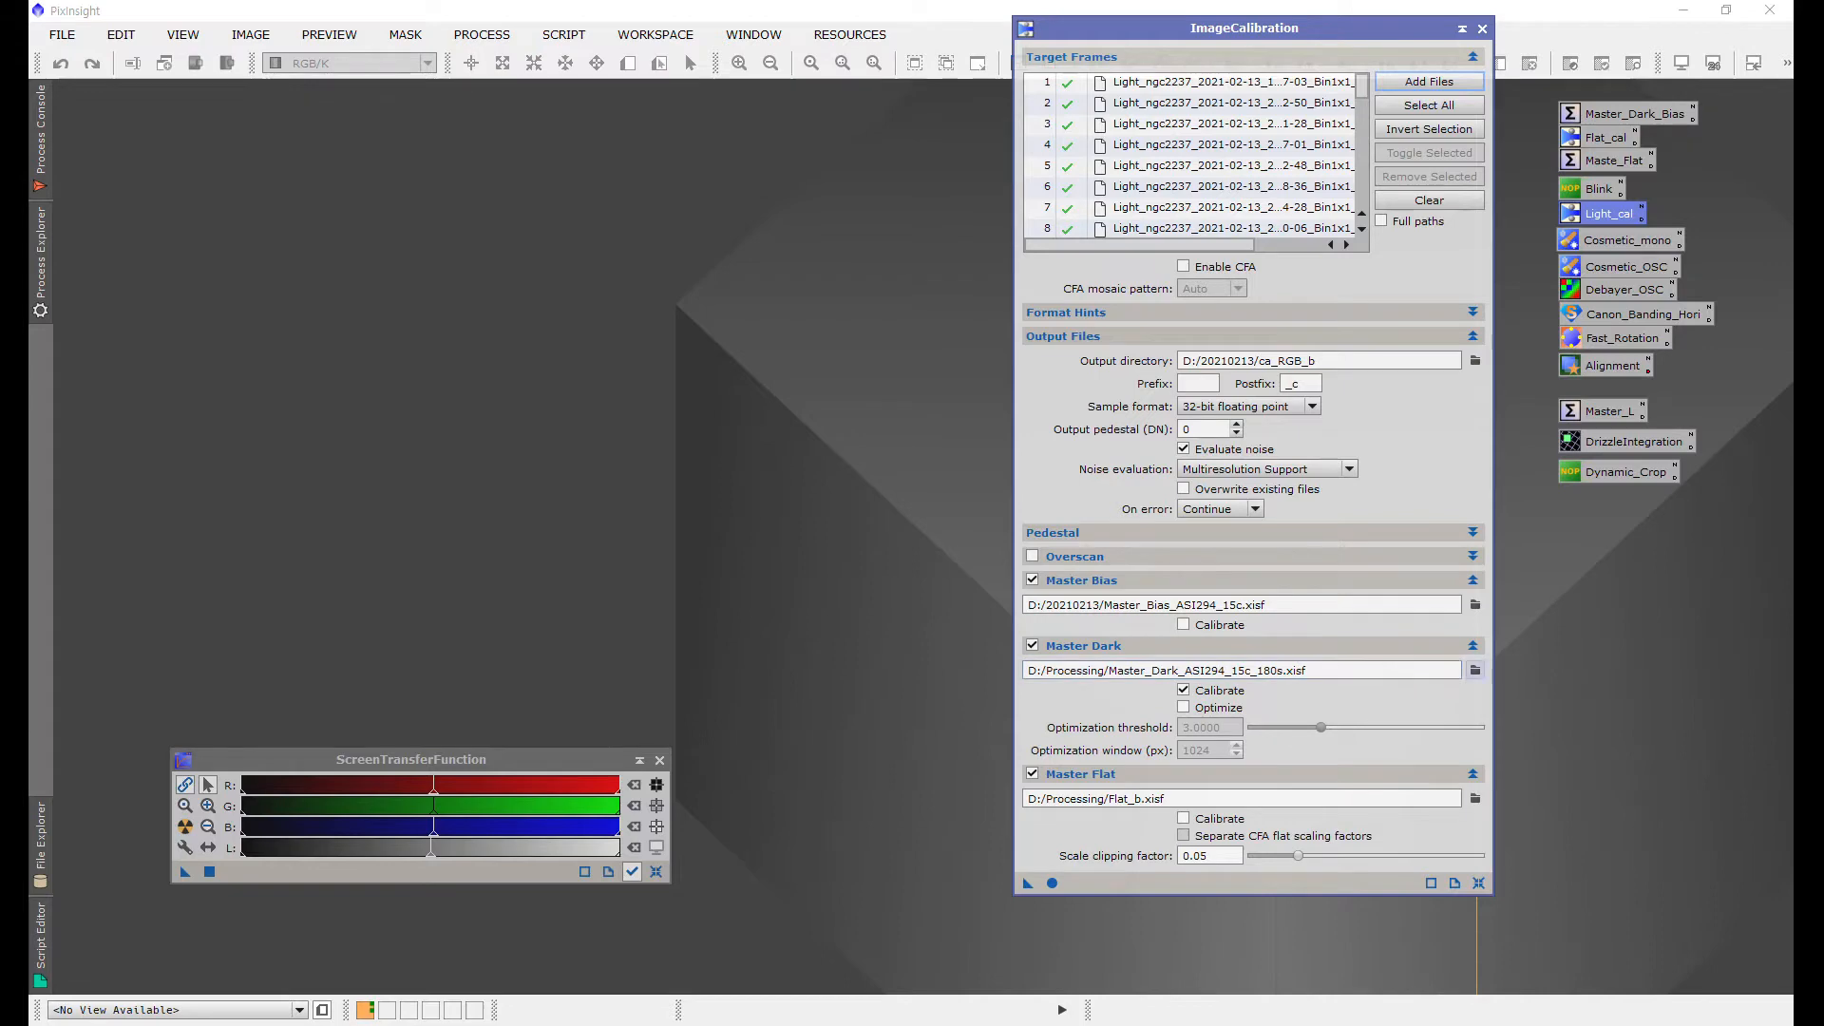
# Step: Set the master dark to Master_Dark_ASI294_15c_300s.xisf and the master flat to flat_rgb_b.xisf, both in D:/20210213
pyautogui.click(1475, 670)
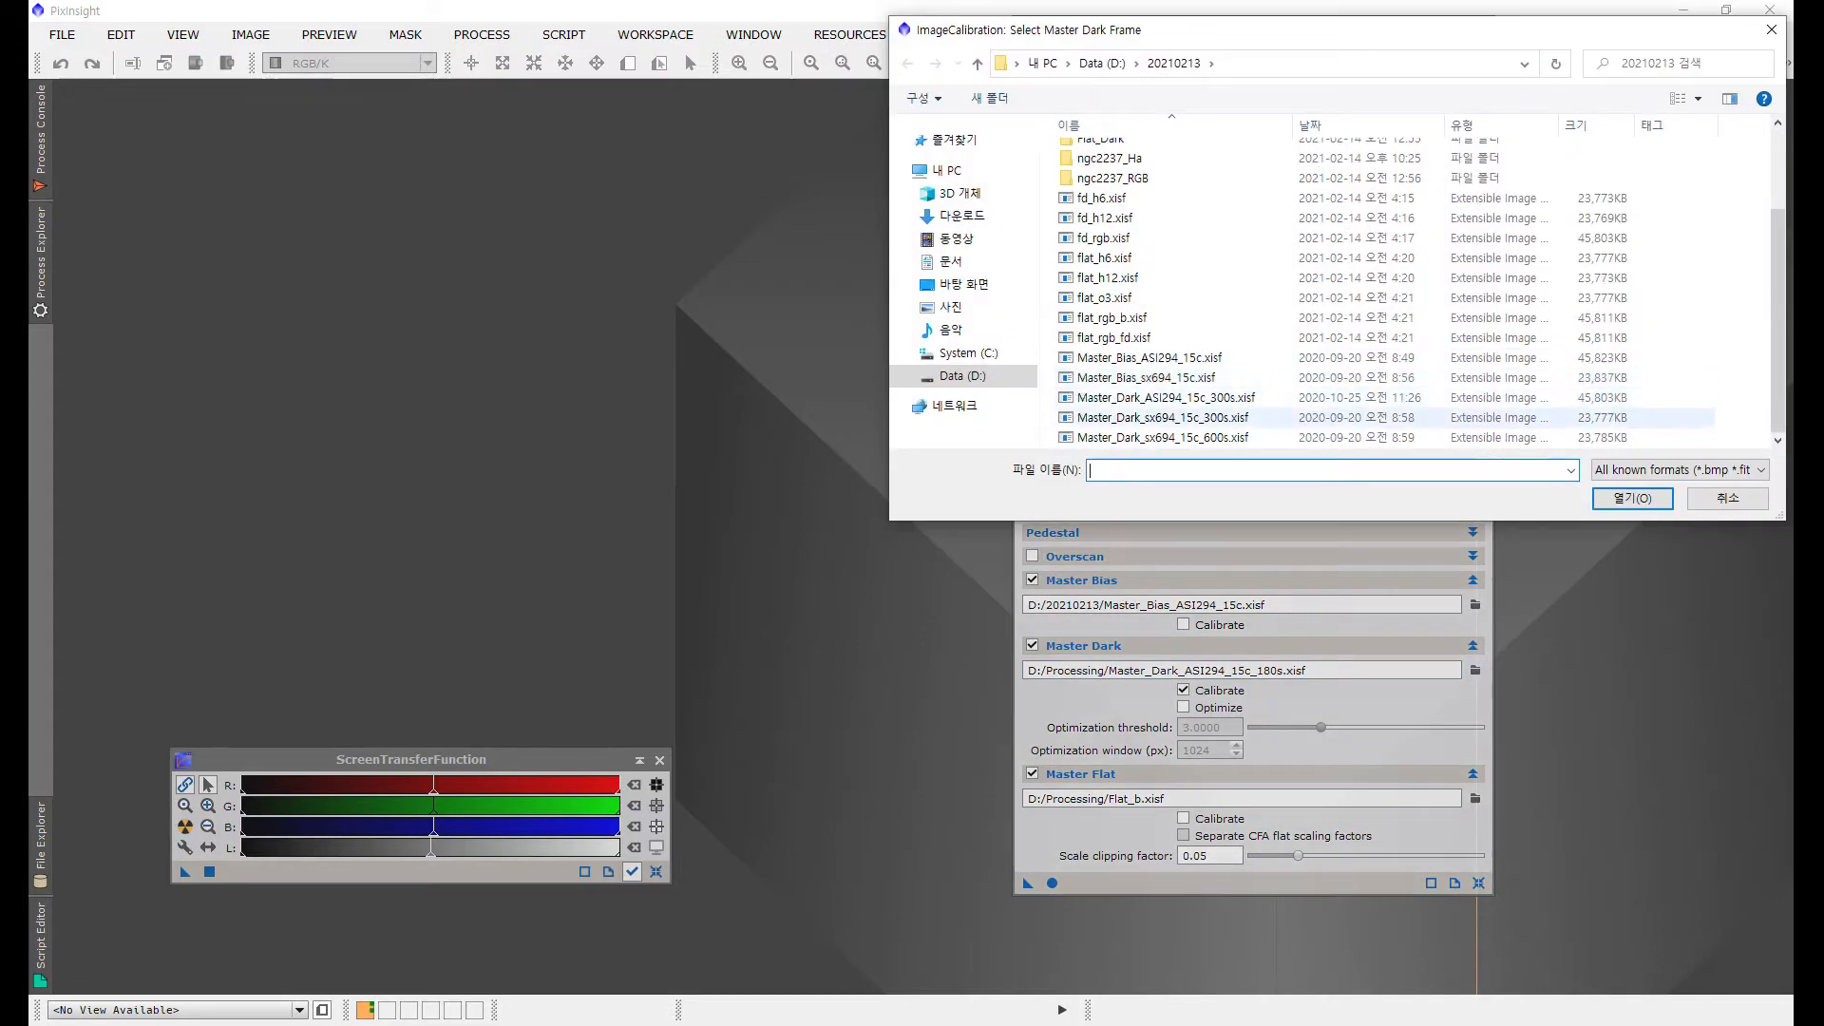
pyautogui.doubleClick(1168, 397)
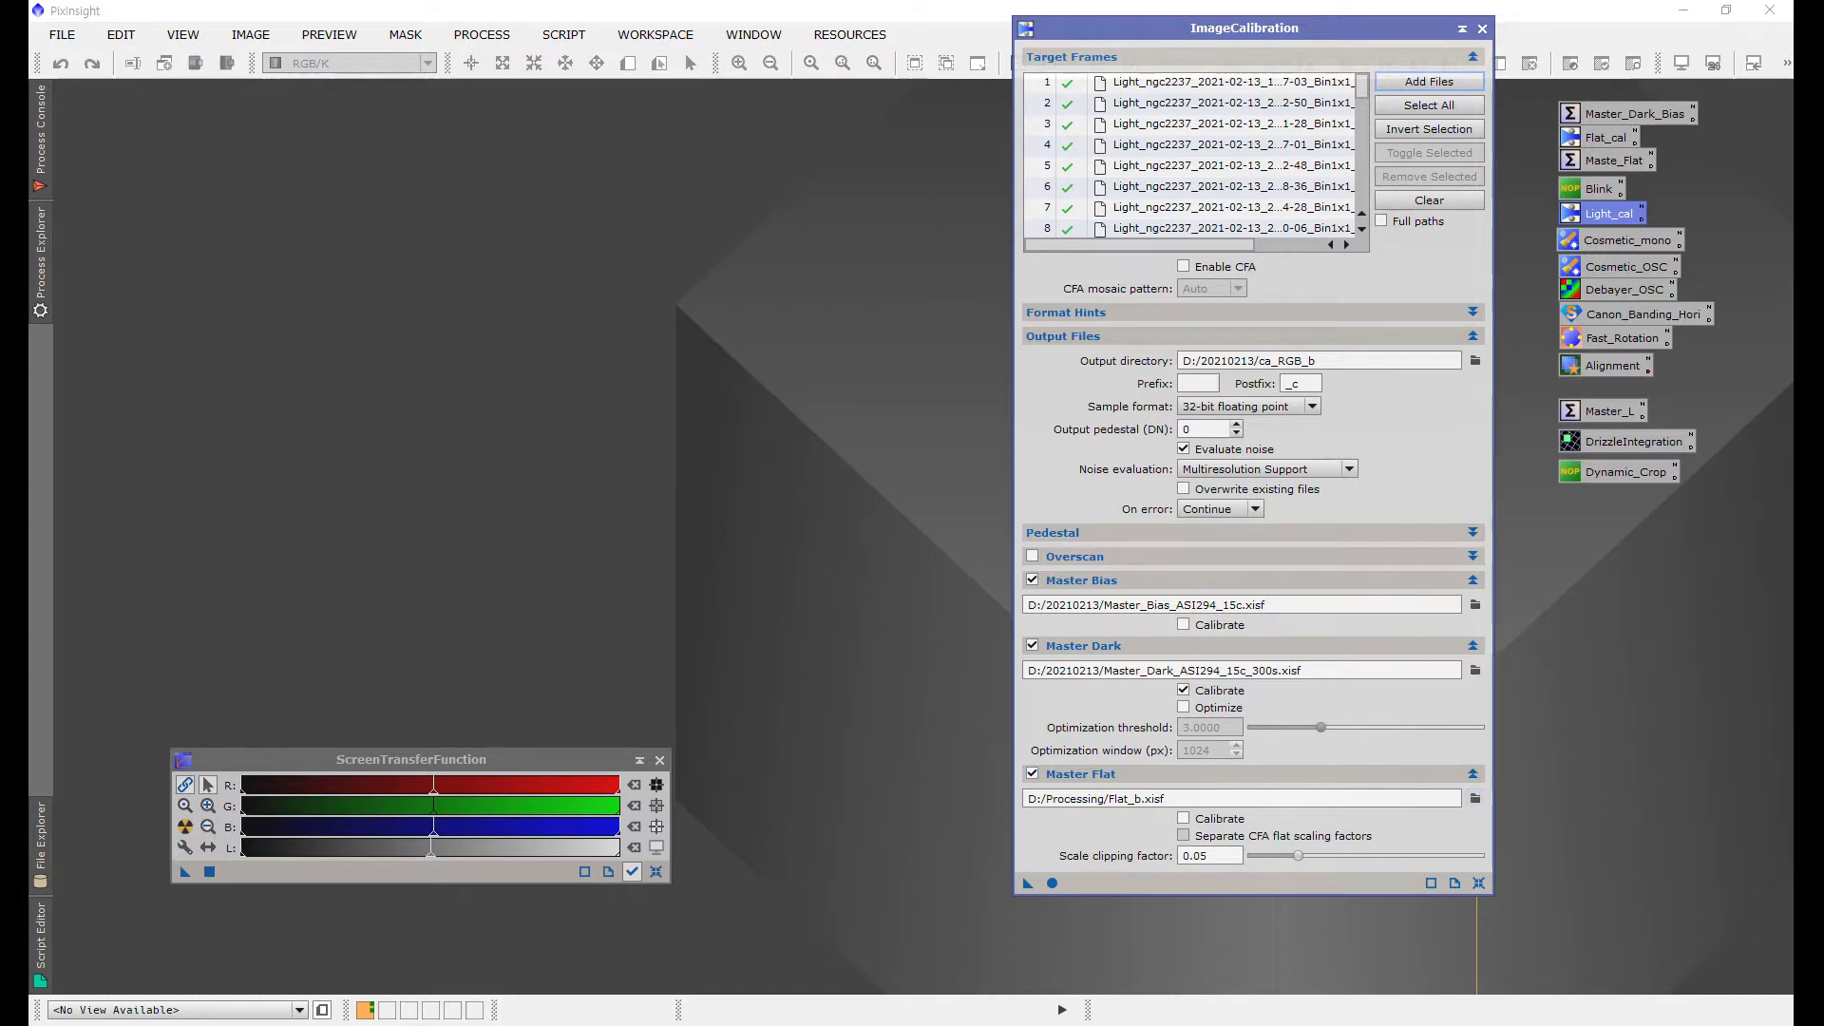
pyautogui.click(1474, 798)
pyautogui.scroll(-5, 1387, 358)
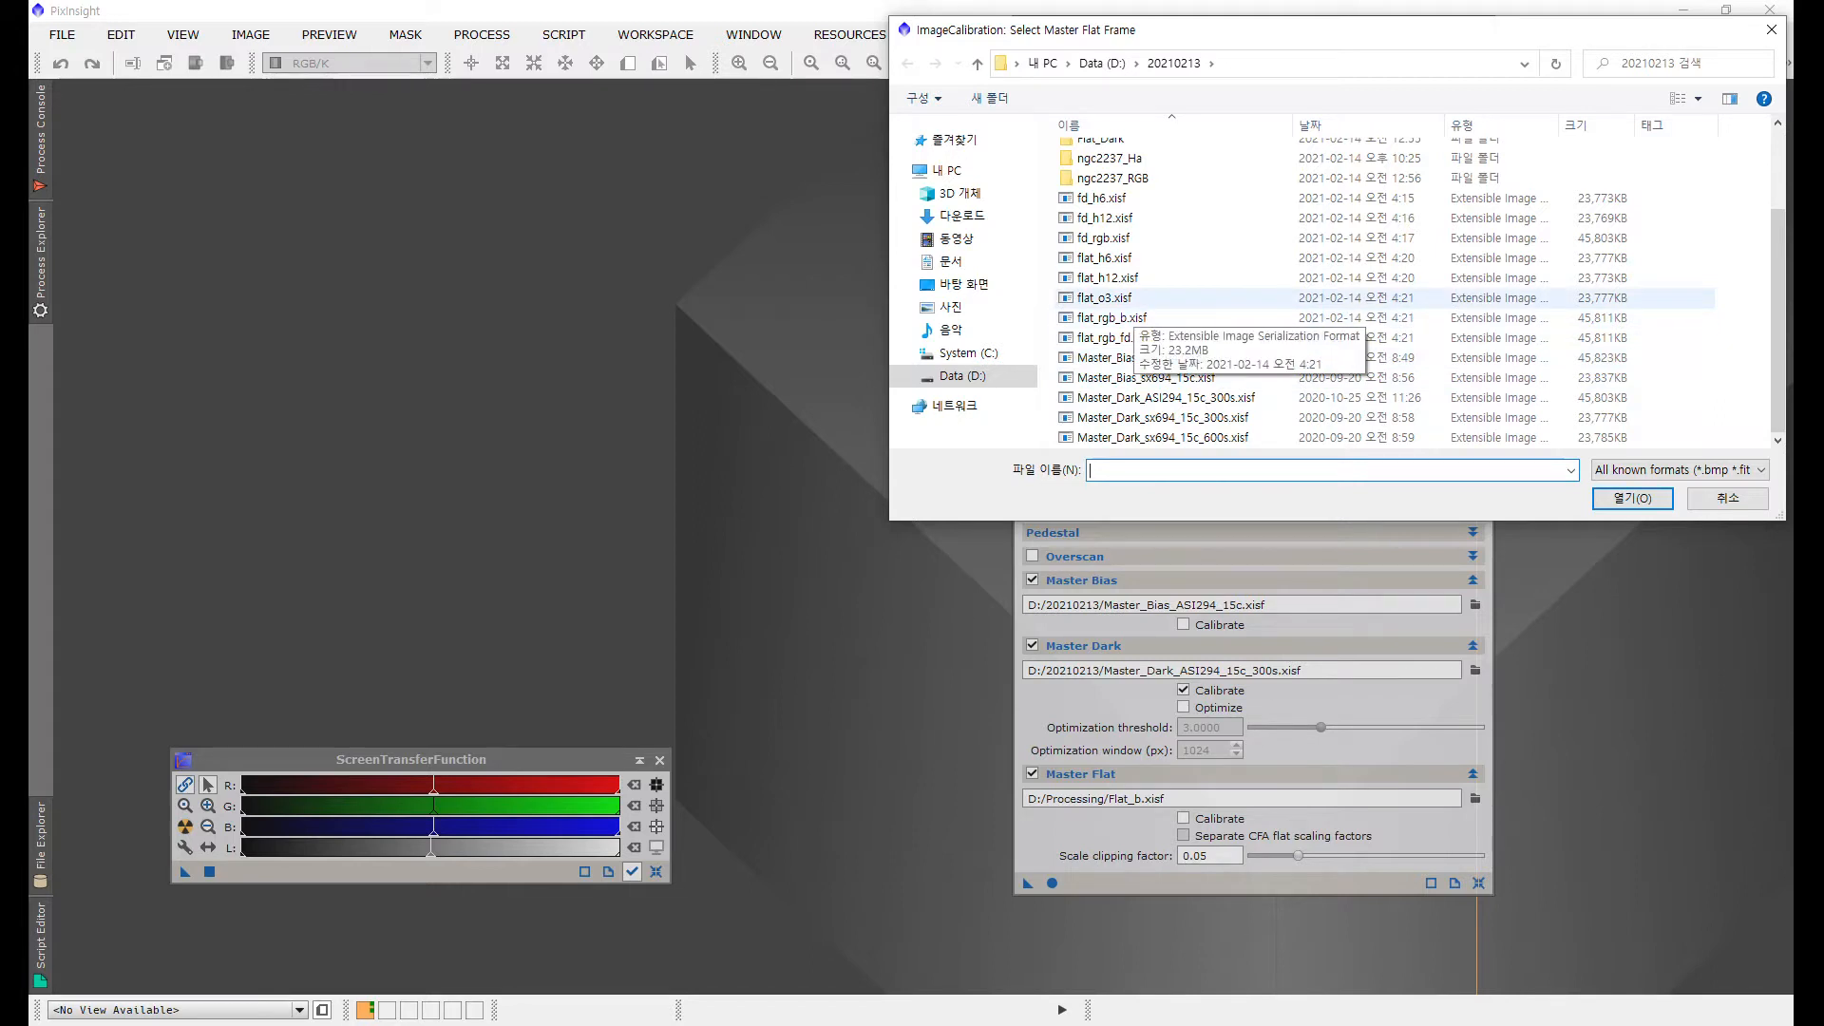
pyautogui.click(1130, 317)
pyautogui.click(1632, 497)
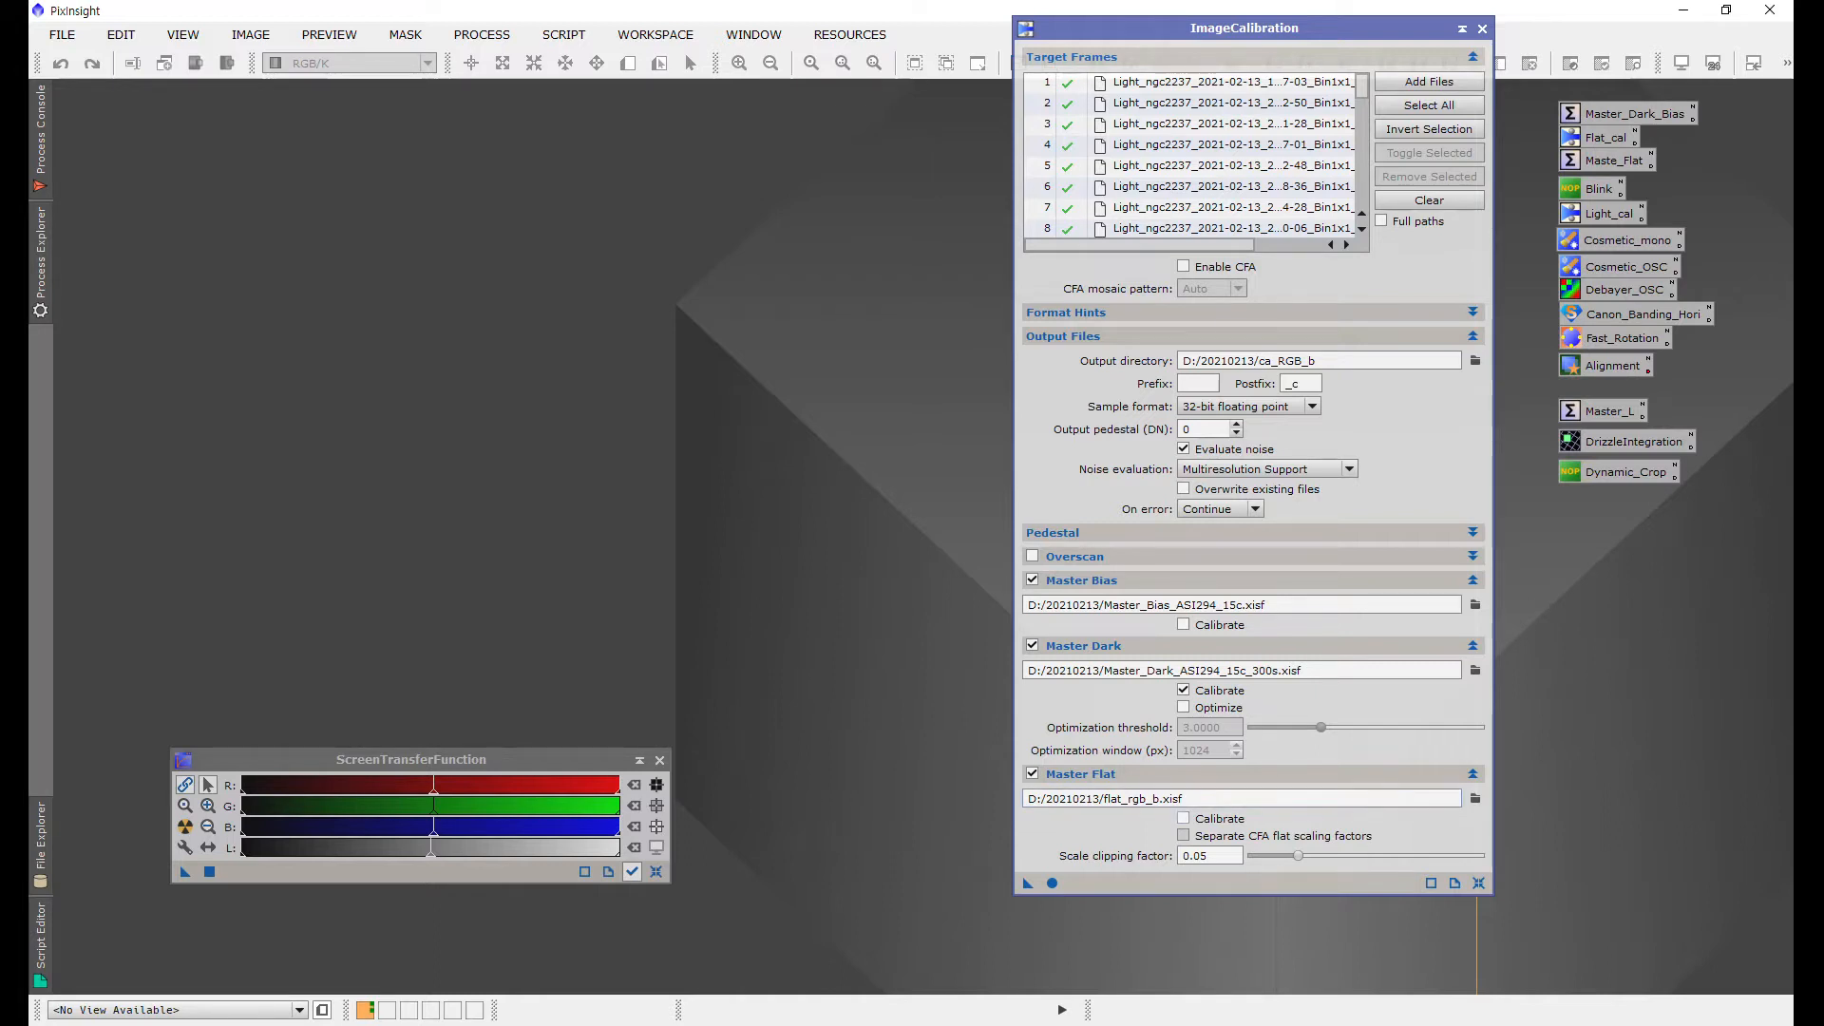
# Step: Enable calibration of the master flat and toggle dark optimization, keeping it disabled
pyautogui.click(1182, 818)
pyautogui.click(1183, 707)
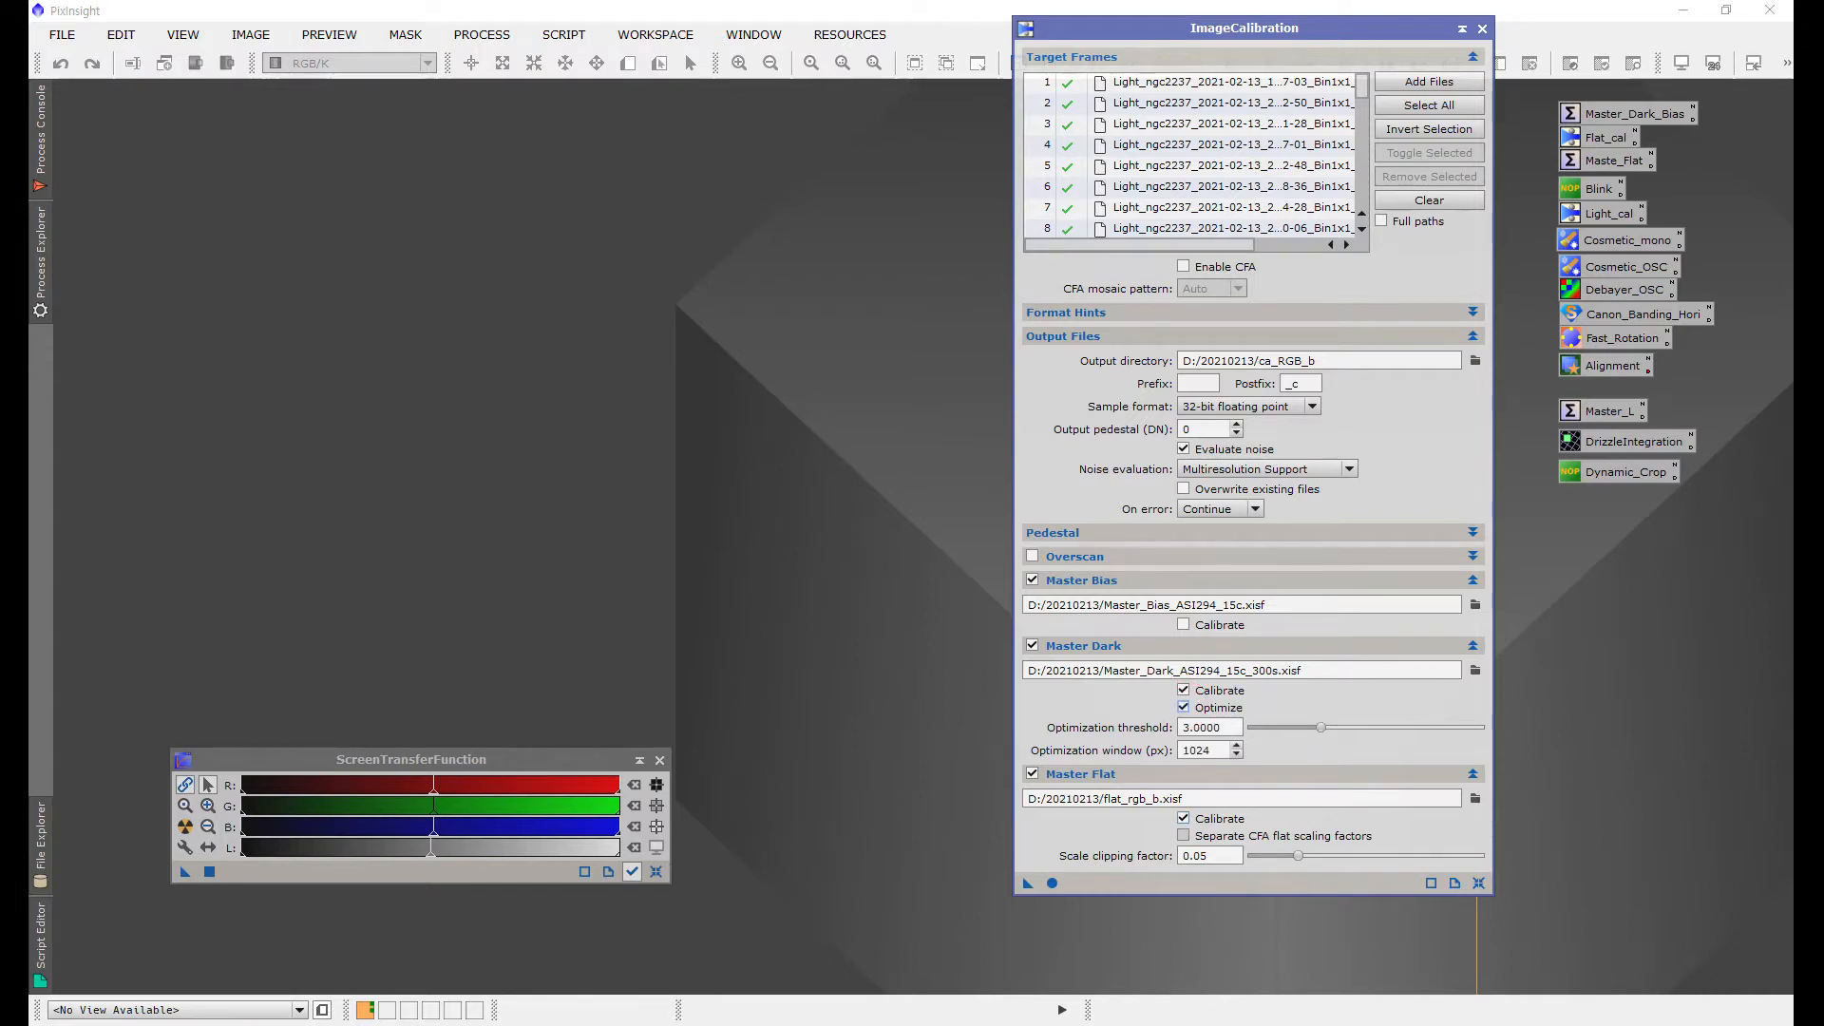
pyautogui.click(1182, 707)
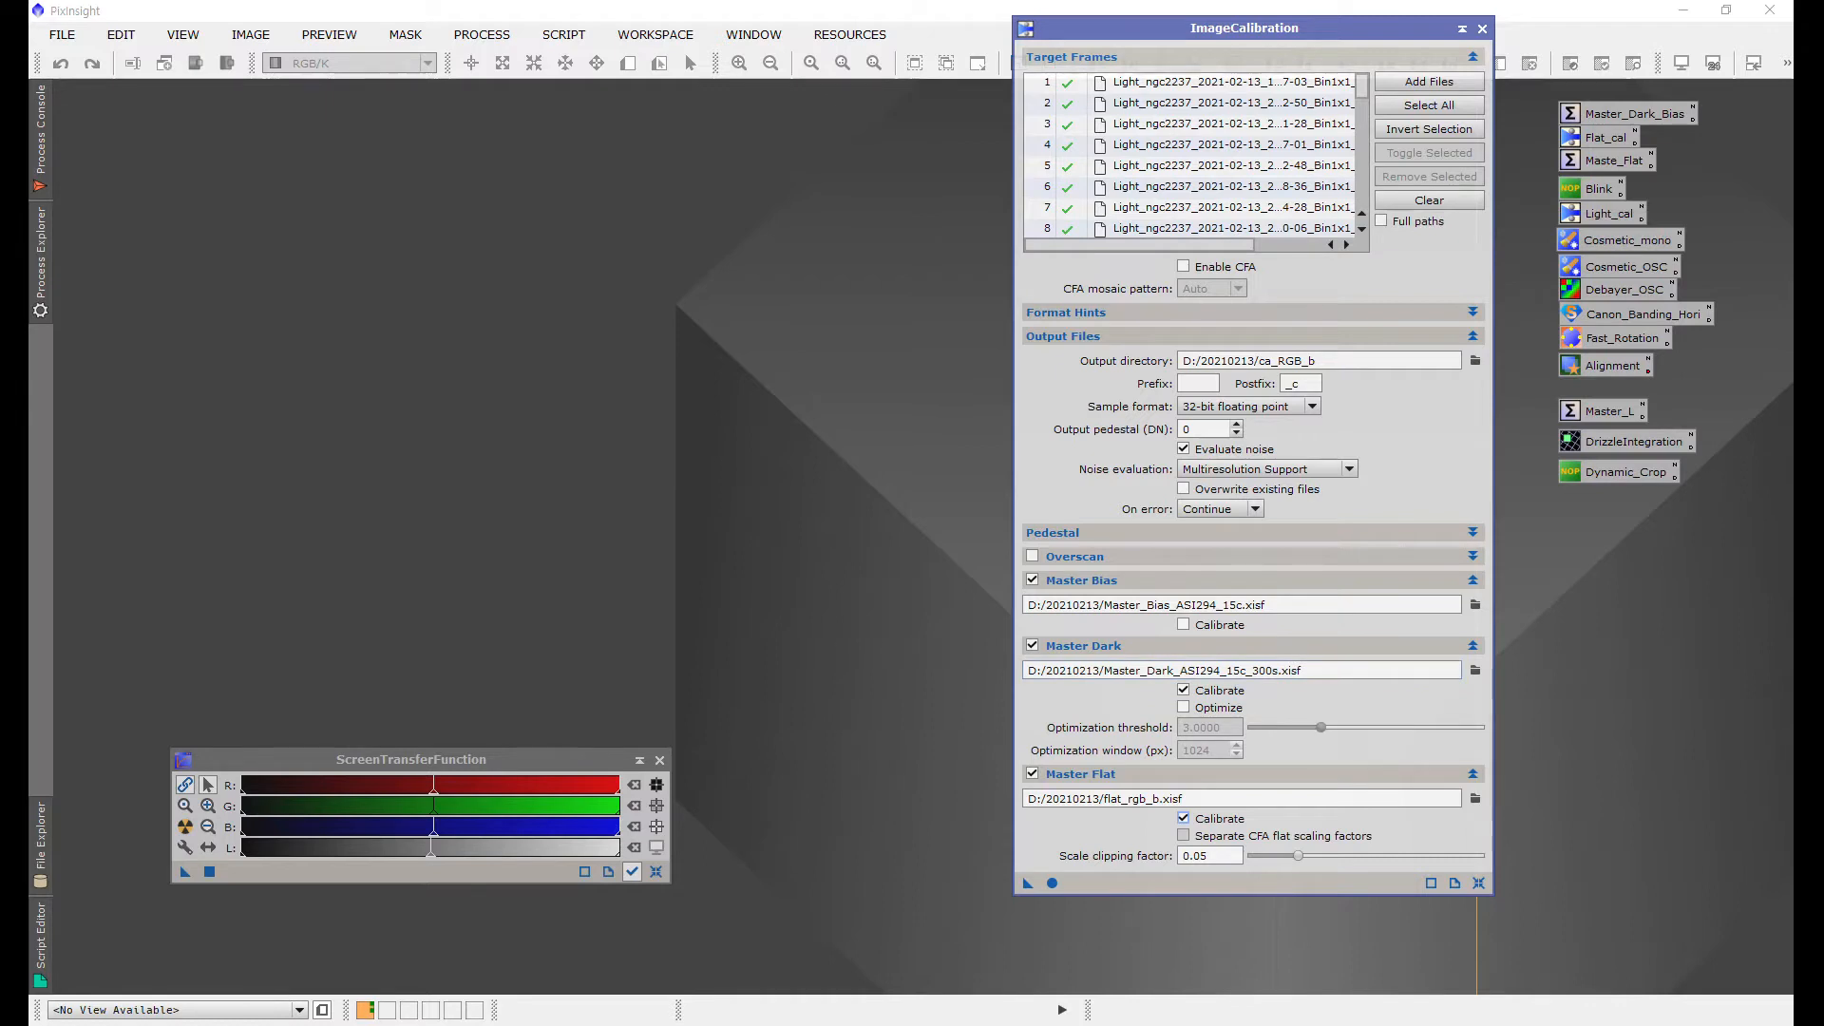
pyautogui.click(1184, 708)
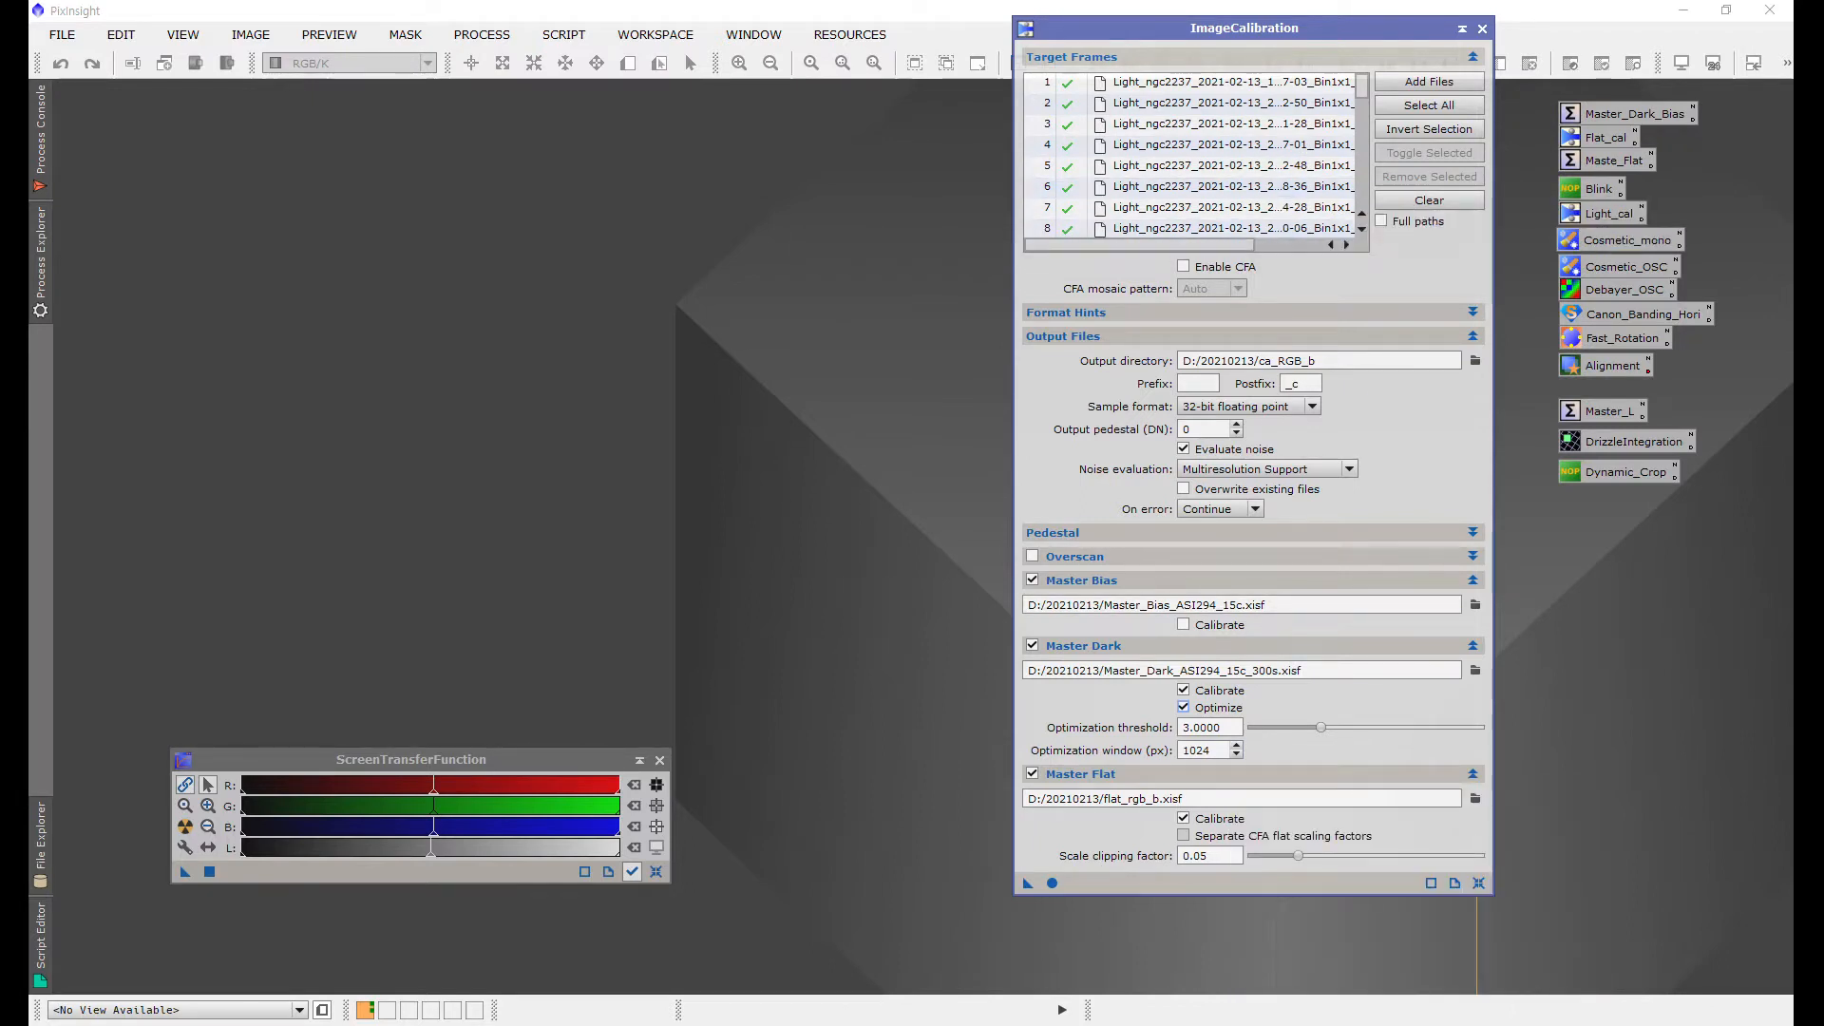
pyautogui.click(1183, 707)
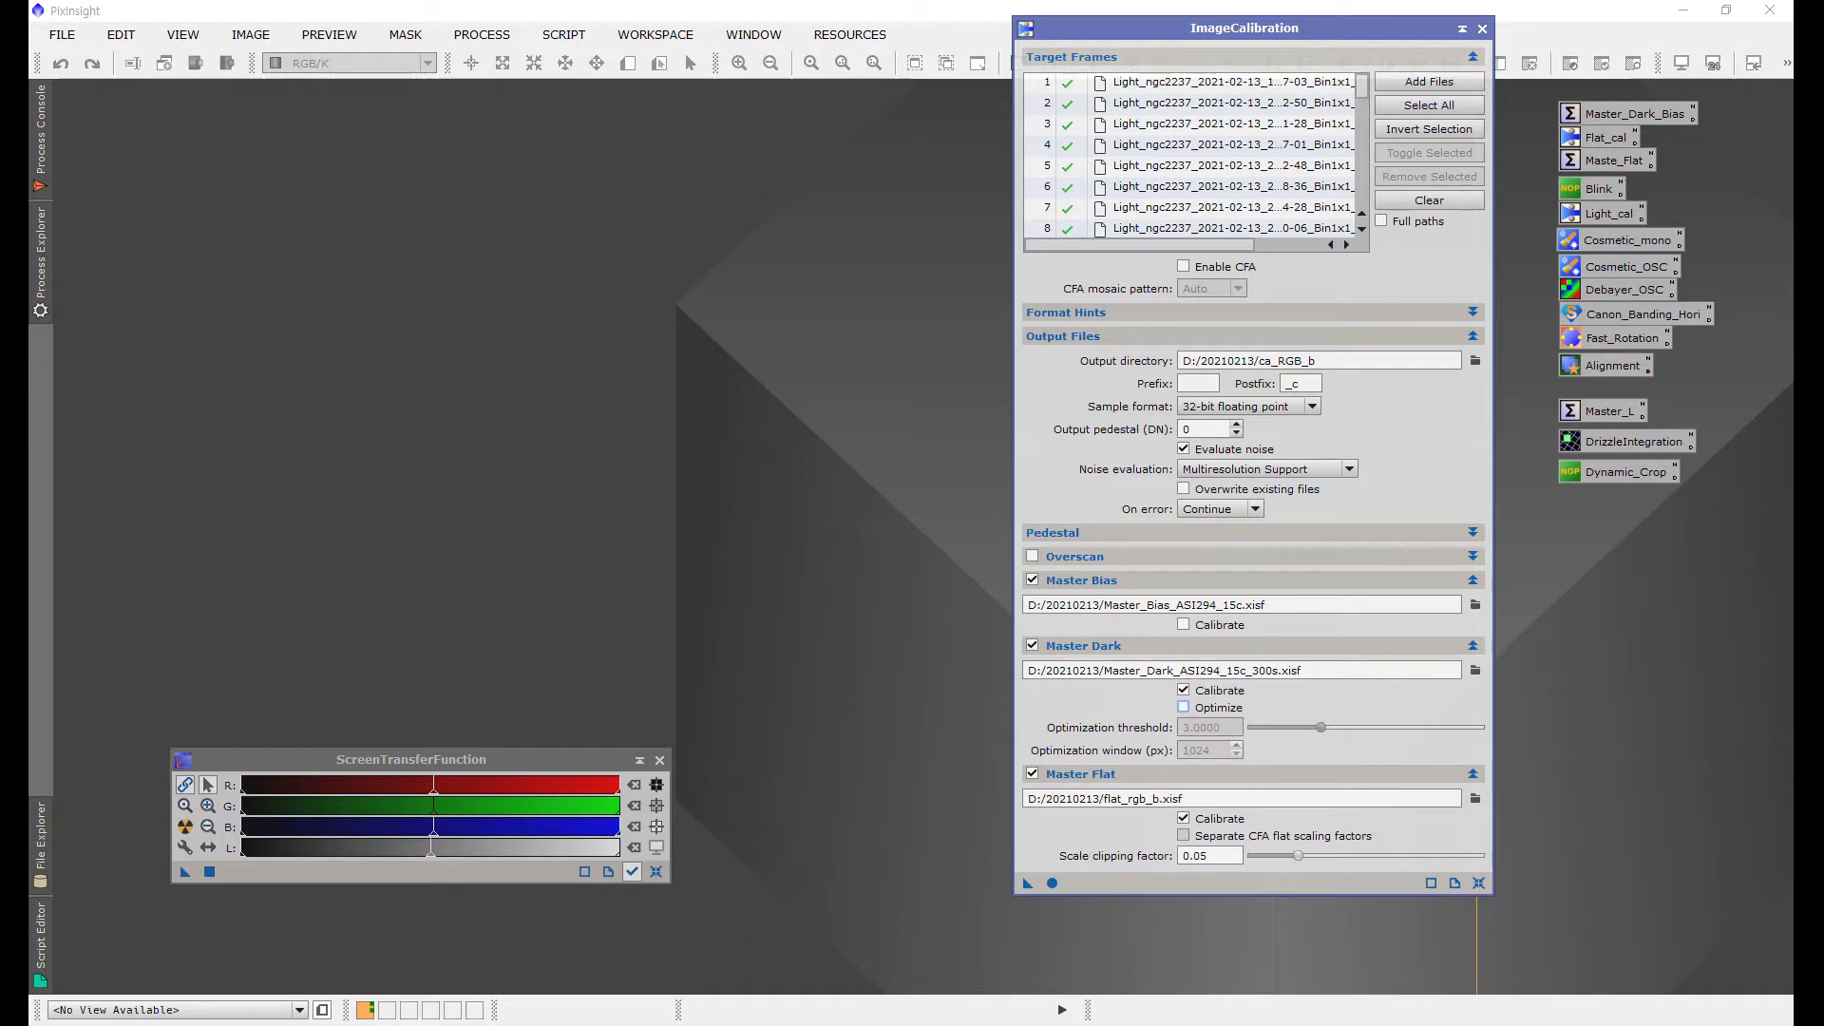
# Step: Run the ImageCalibration process on all target light frames and close its window
pyautogui.click(1183, 818)
pyautogui.click(1051, 882)
pyautogui.click(1482, 28)
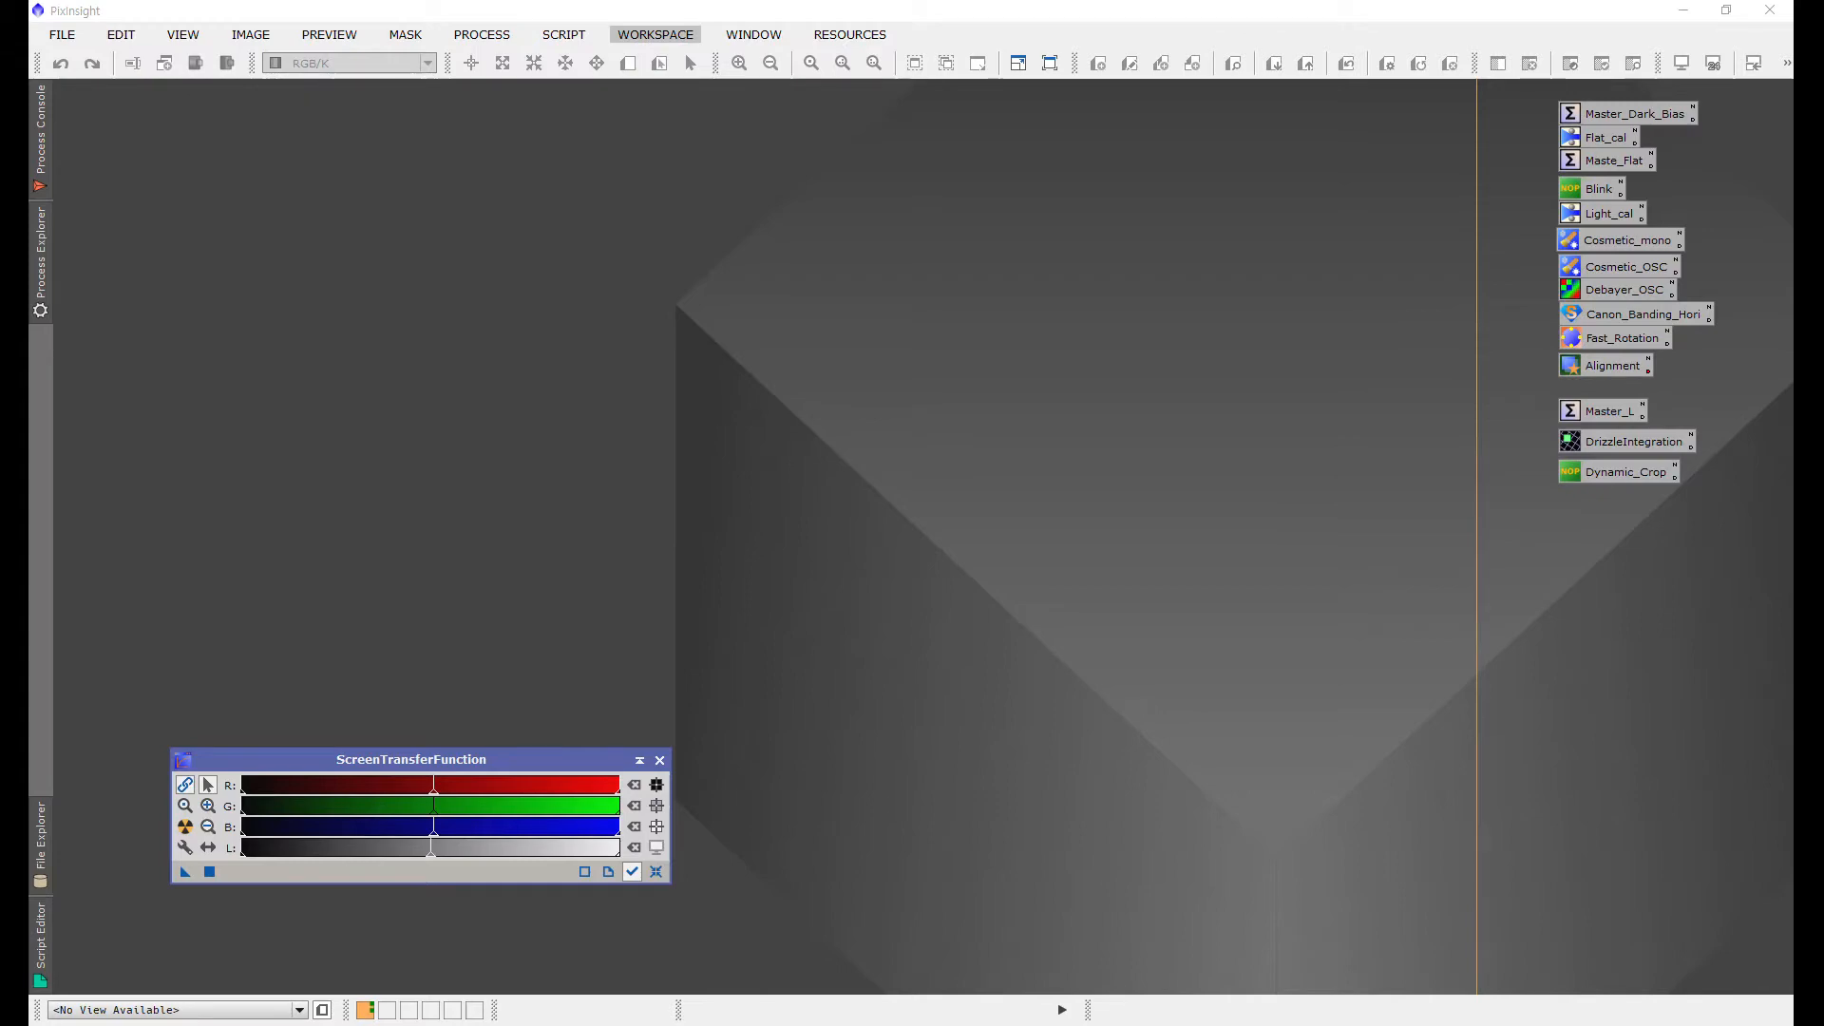
# Step: Open the CosmeticCorrection process and move its window aside
pyautogui.click(482, 34)
pyautogui.moveTo(665, 20)
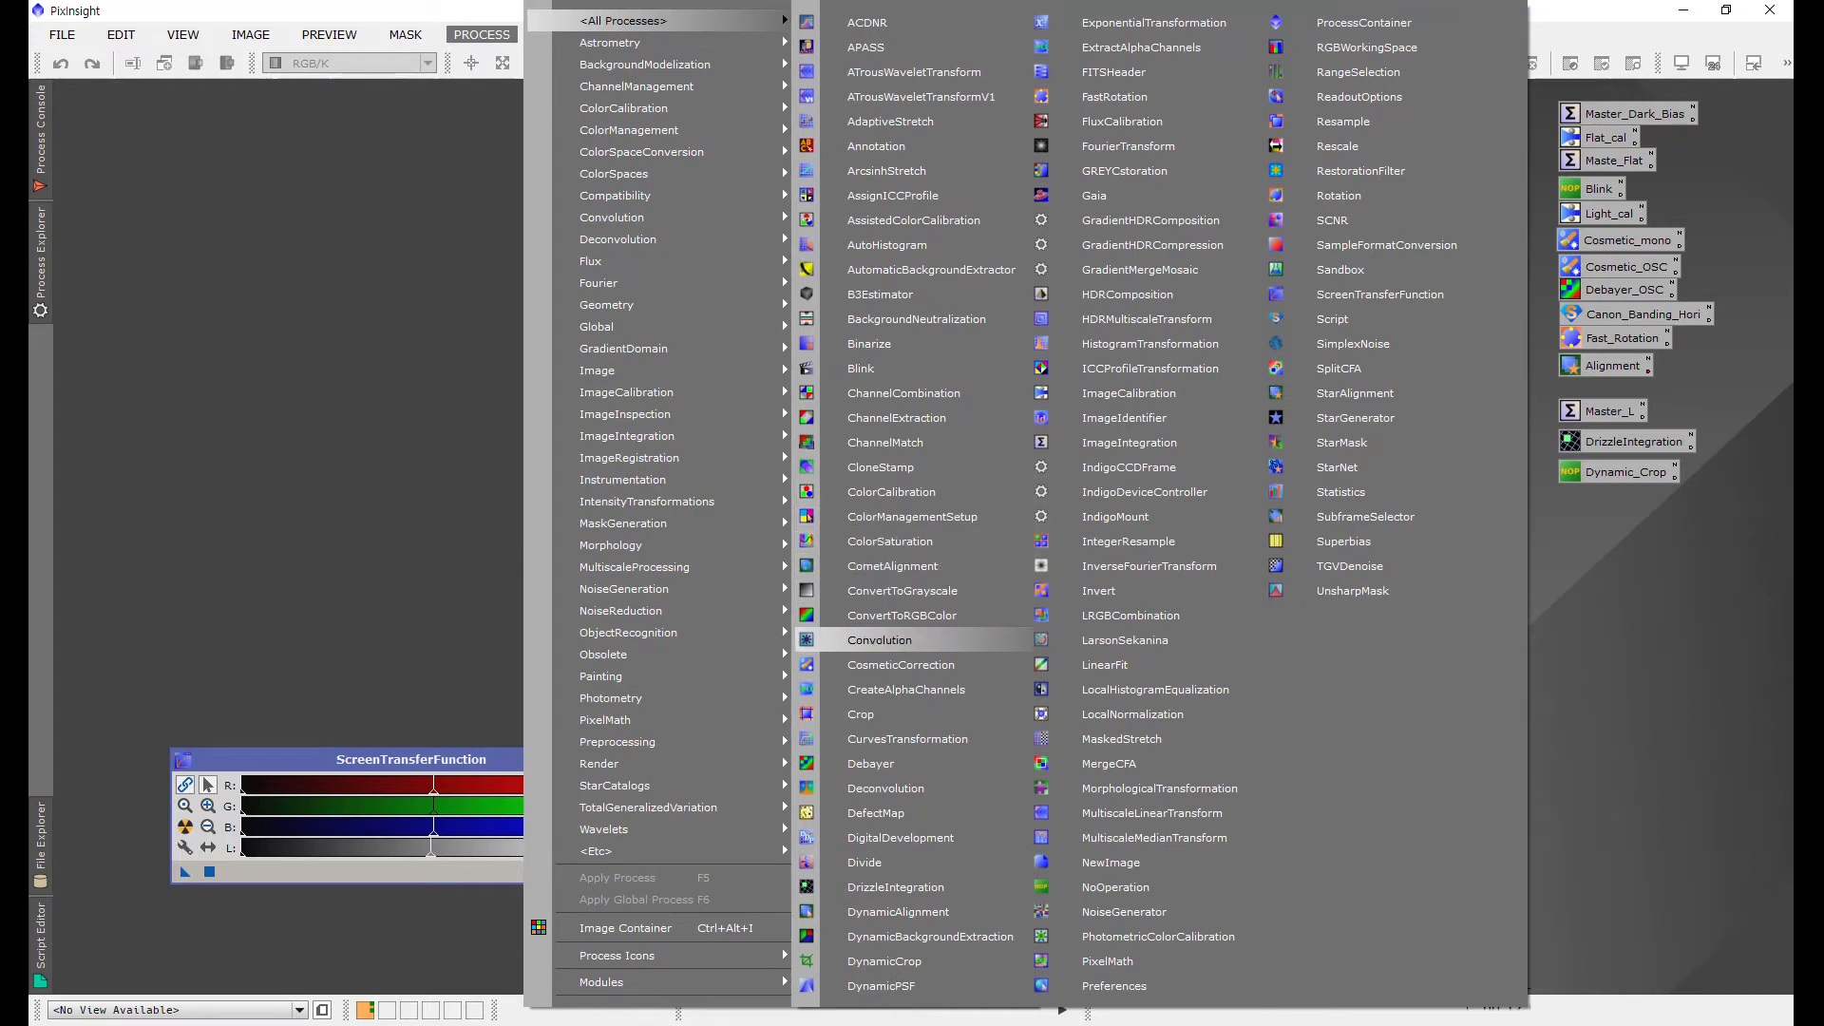
pyautogui.click(900, 665)
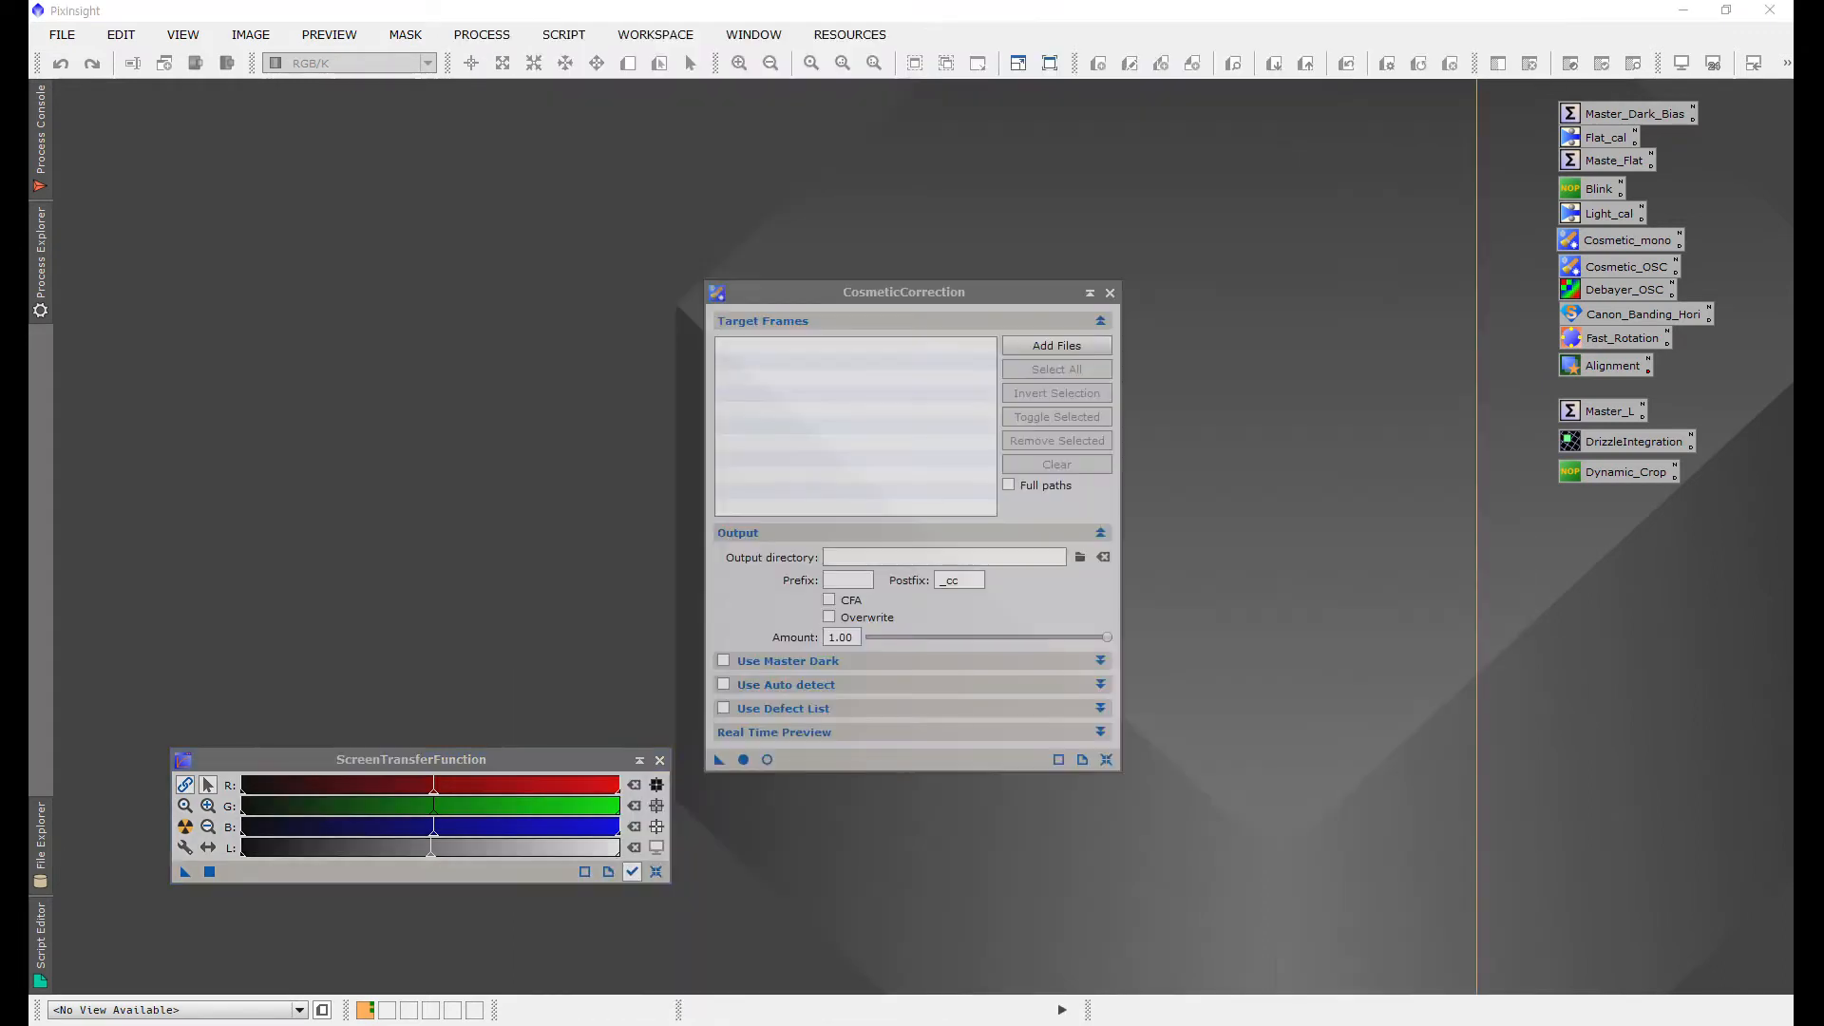
pyautogui.moveTo(988, 292); pyautogui.dragTo(1256, 135)
# Step: Add all calibrated light frames from D:/20210213/ca_RGB_b as CosmeticCorrection target frames
pyautogui.click(1360, 184)
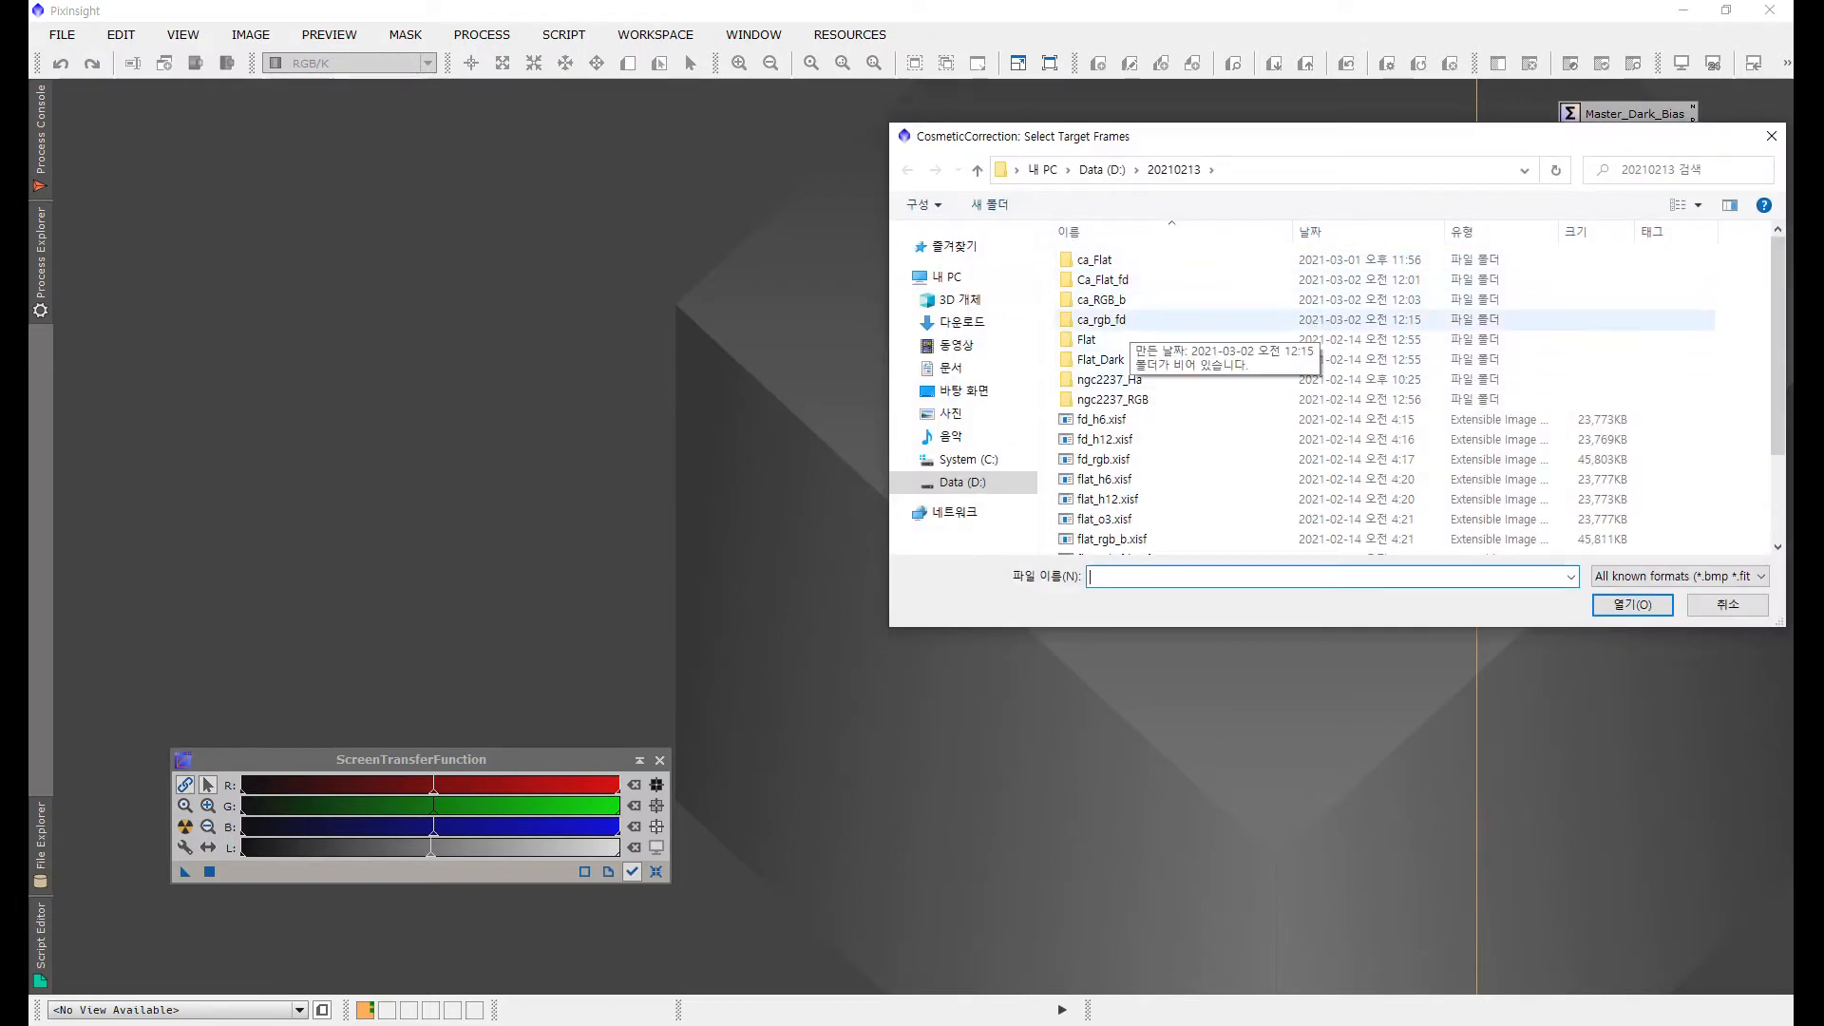
pyautogui.doubleClick(1102, 300)
pyautogui.click(1142, 340)
pyautogui.hotkey('ctrl', 'a')
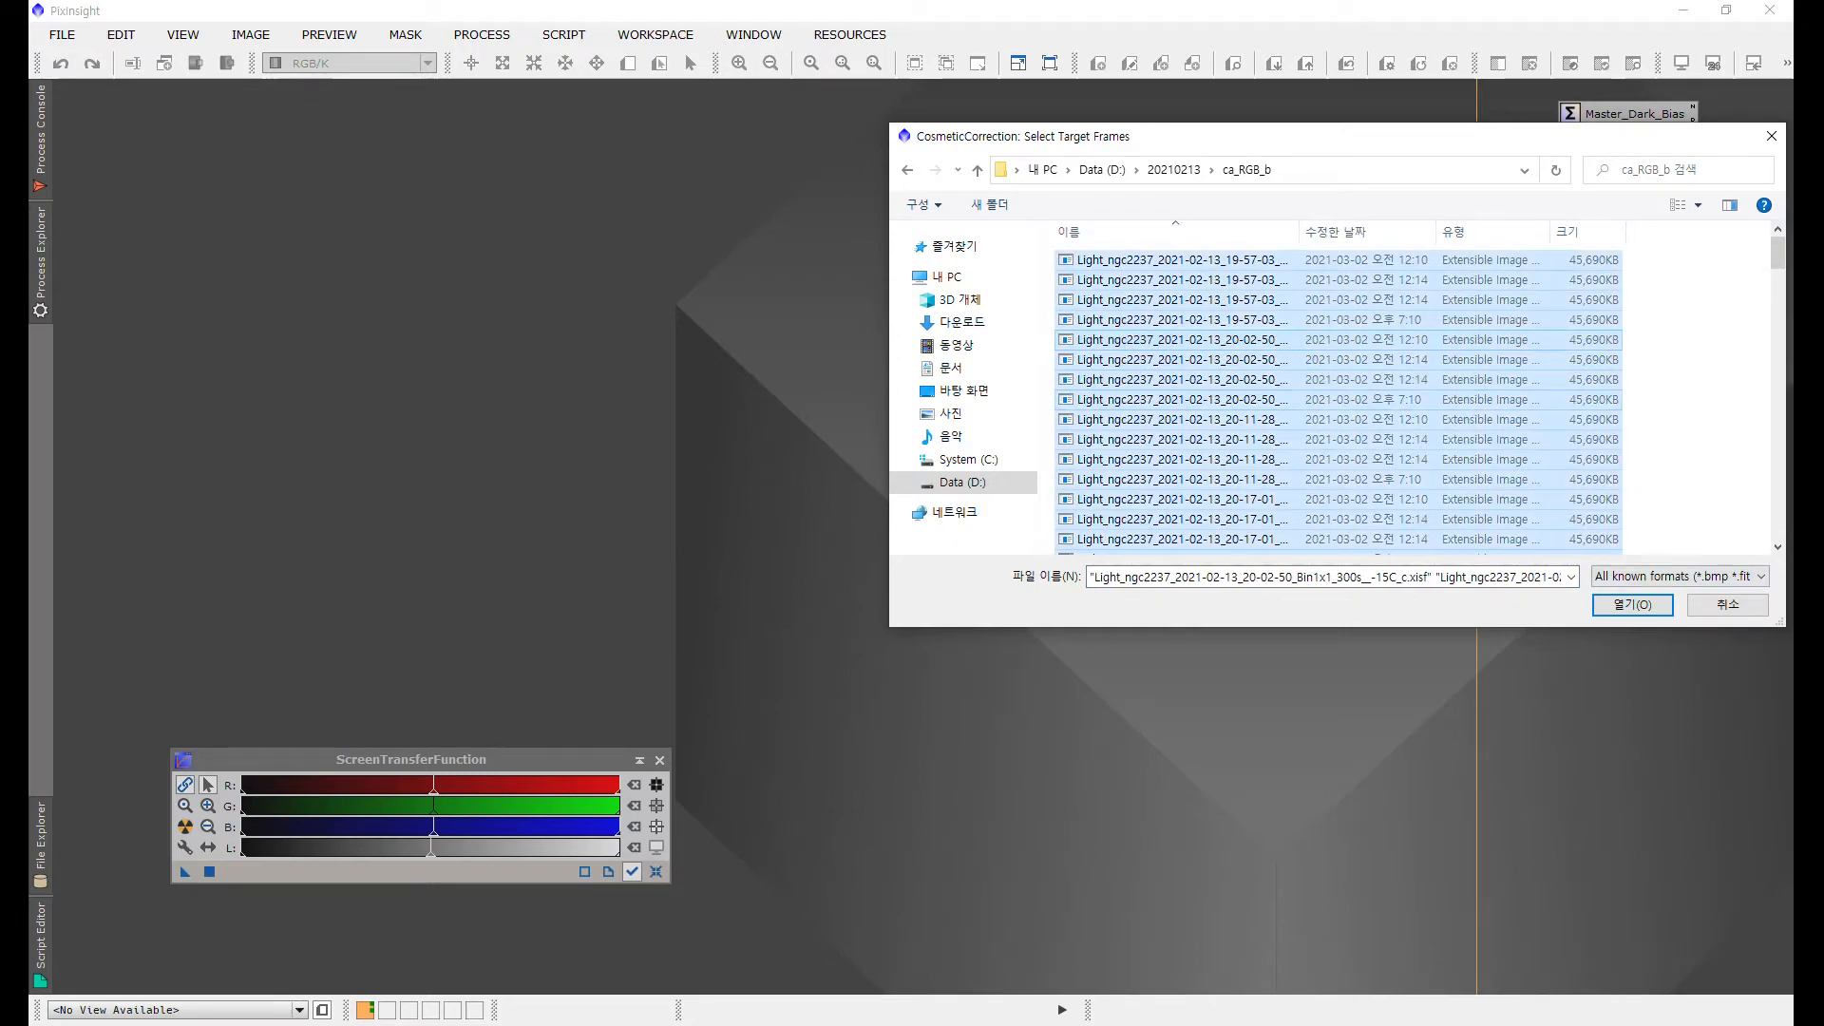
pyautogui.click(1632, 605)
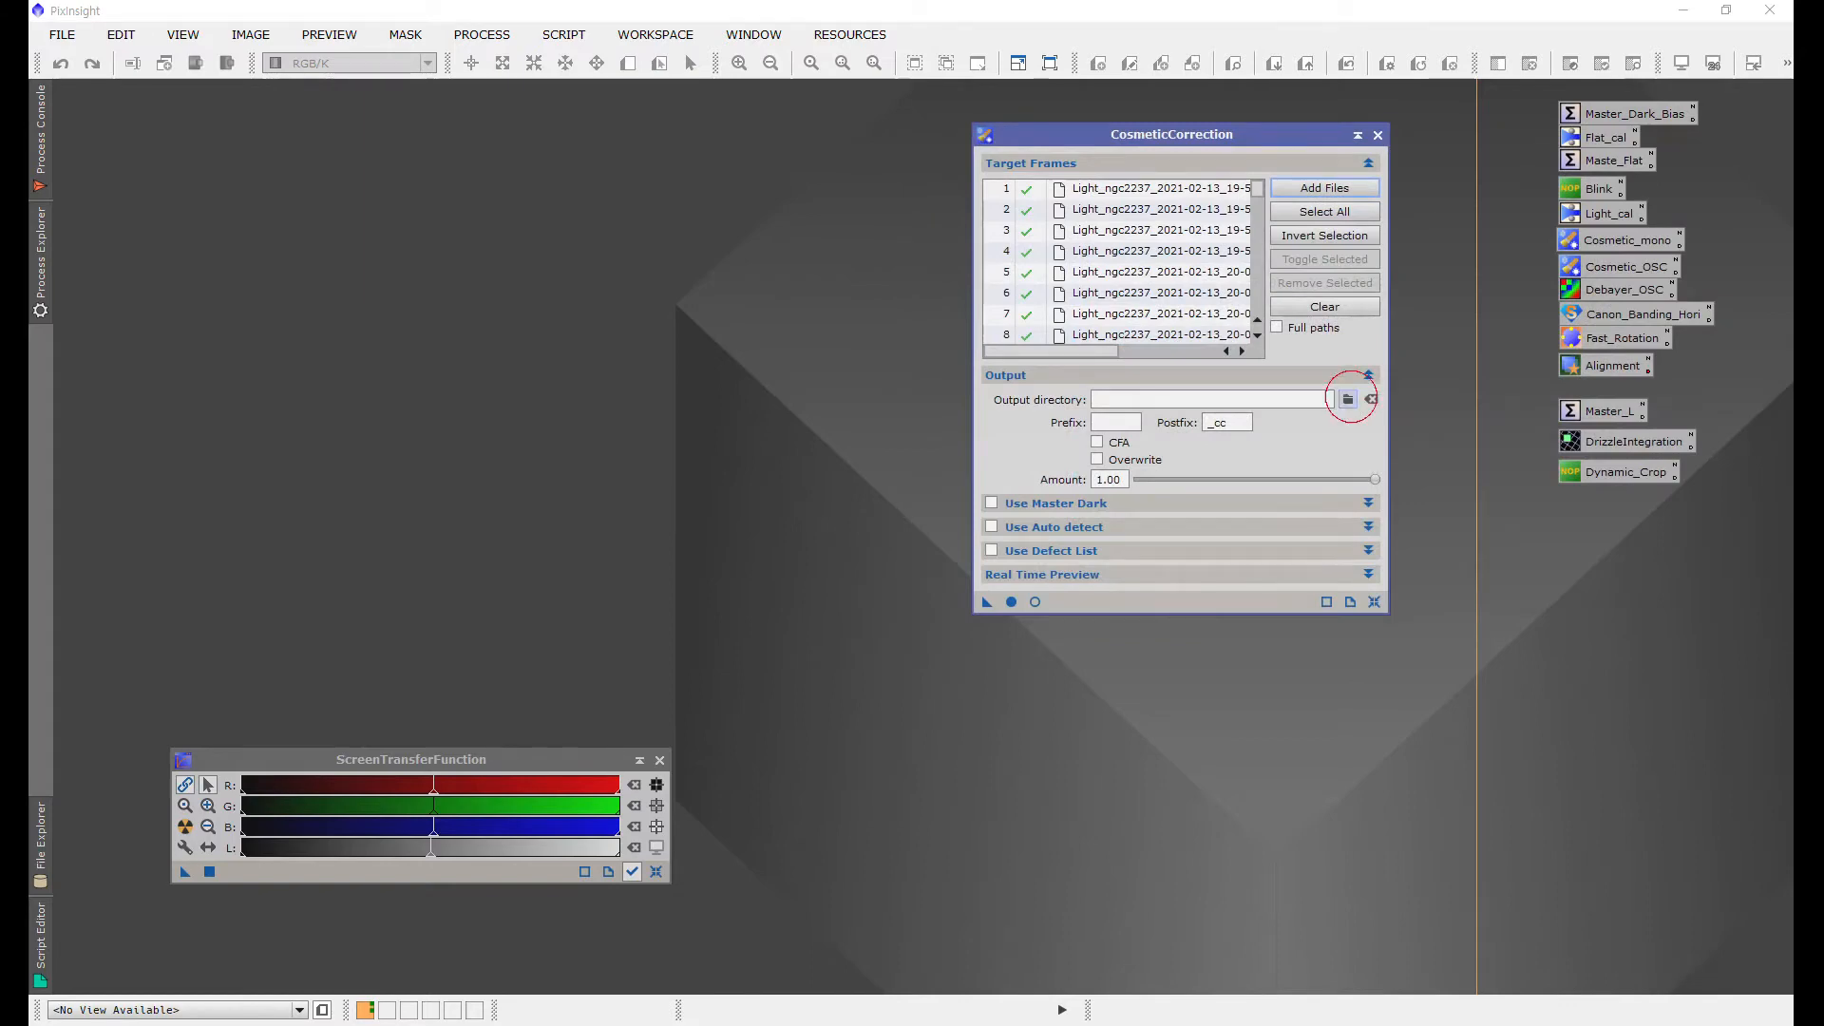
# Step: Create a new folder named cc in D:/20210213 and set it as the output directory
pyautogui.click(1348, 399)
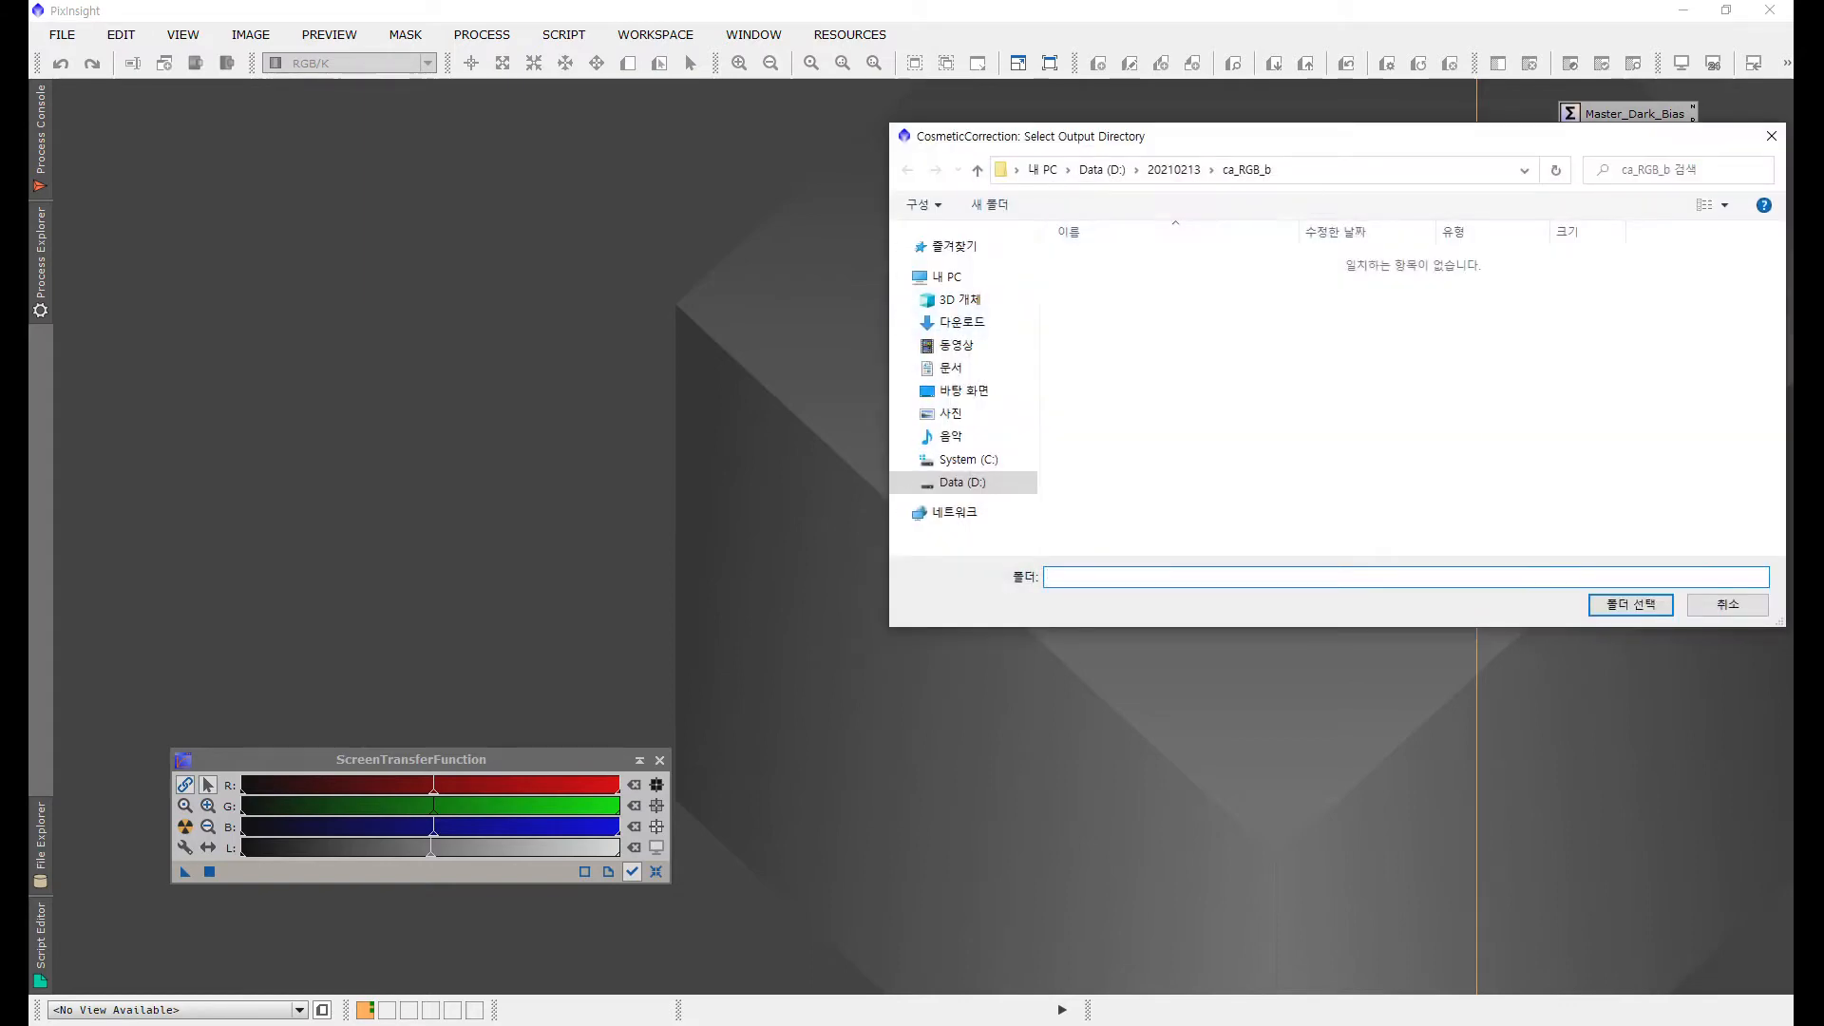
pyautogui.click(1173, 170)
pyautogui.click(988, 204)
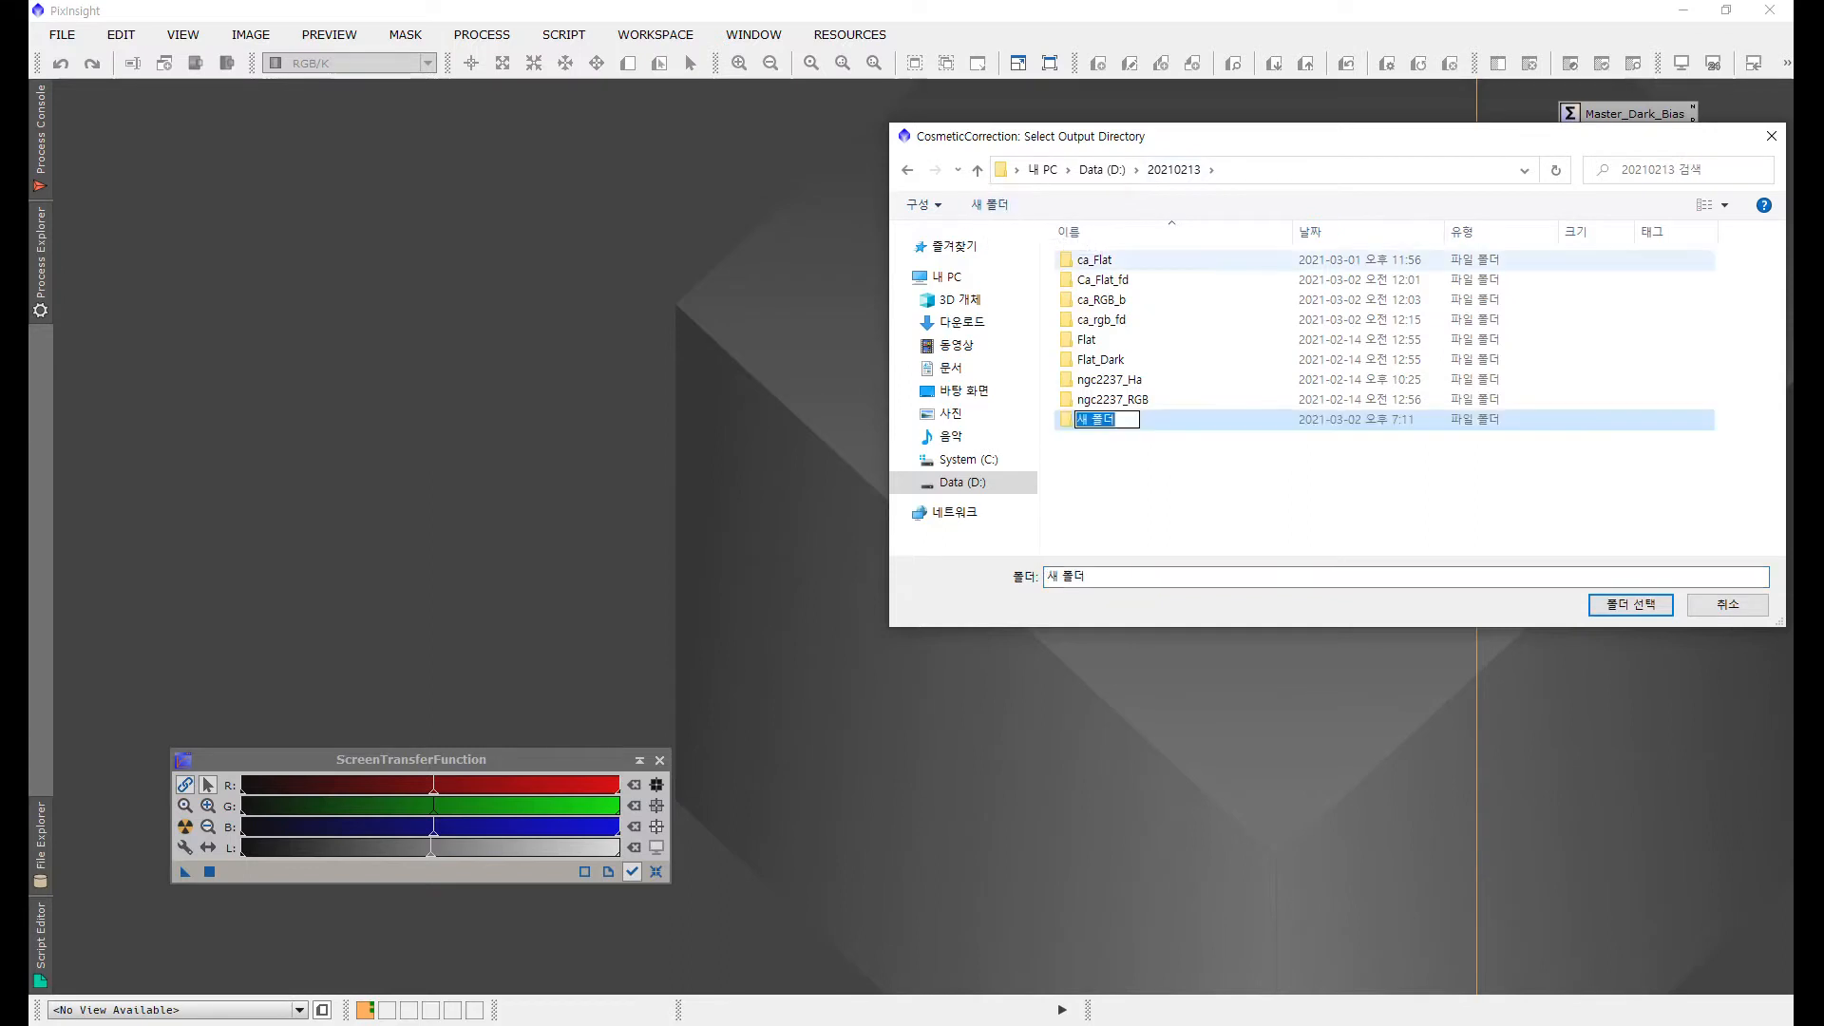
pyautogui.write('cc')
pyautogui.press('Return')
pyautogui.press('Return')
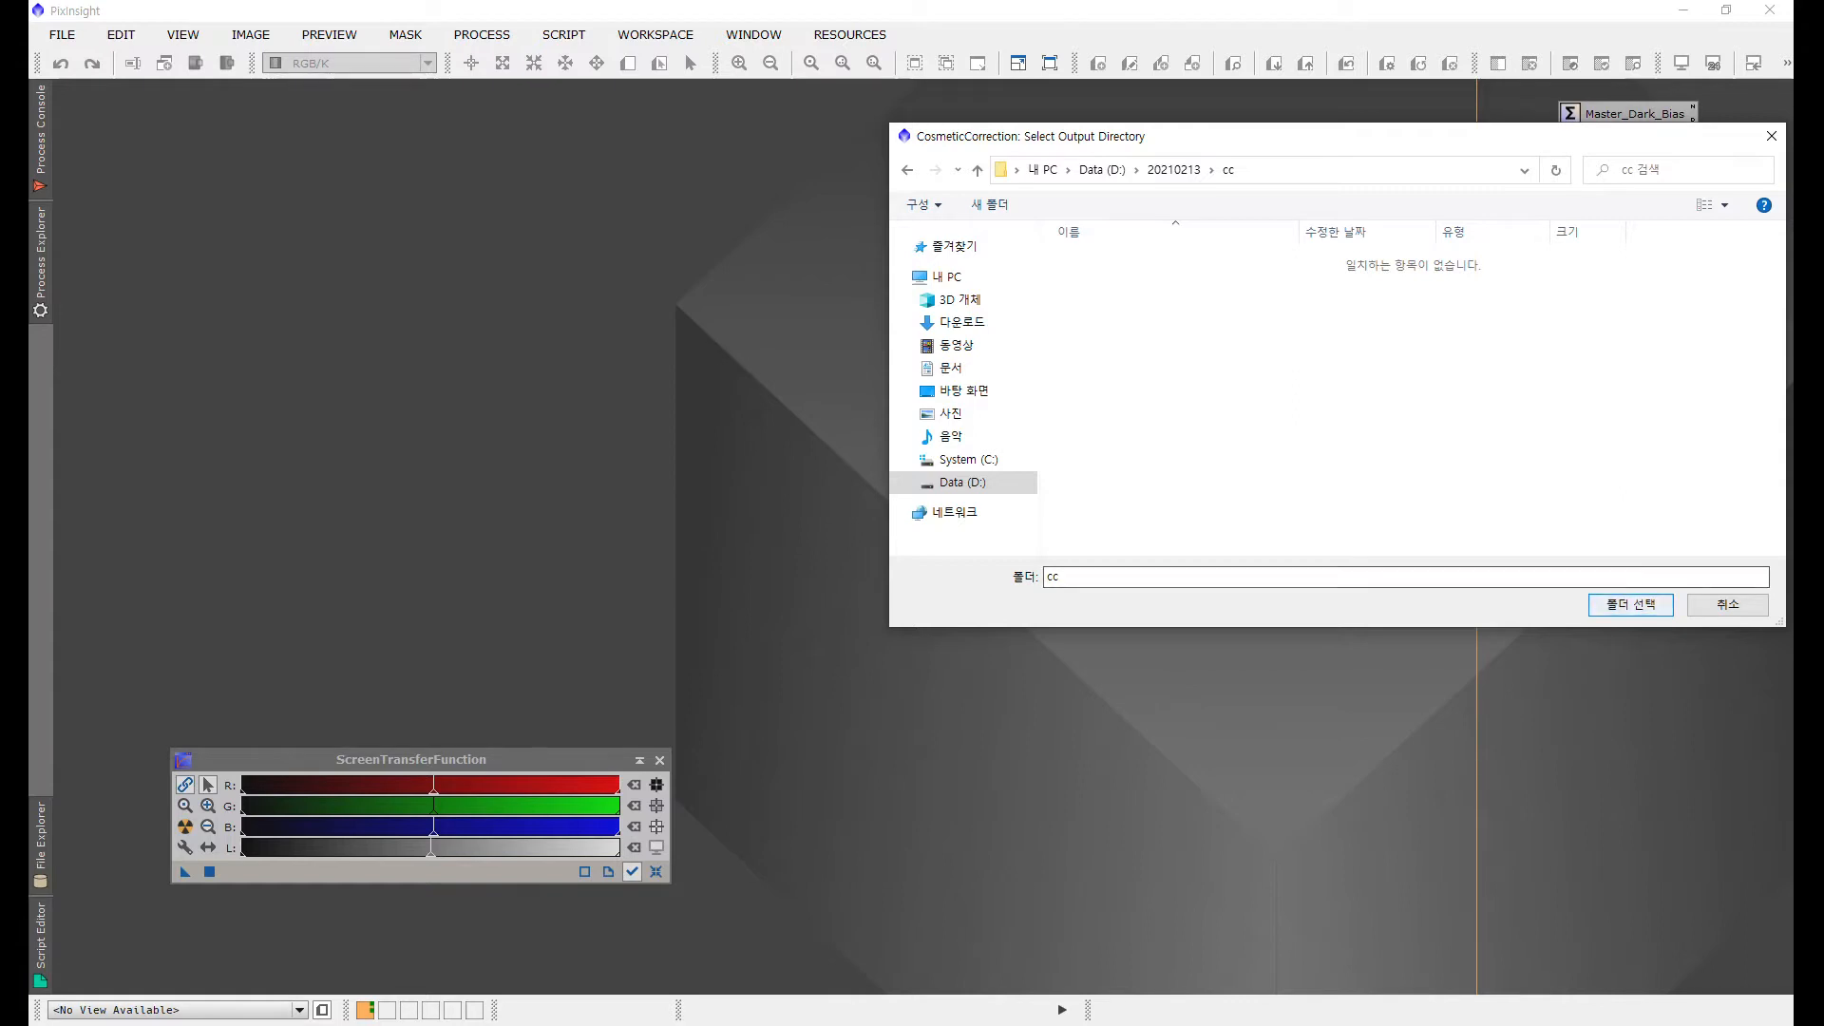
pyautogui.click(1630, 605)
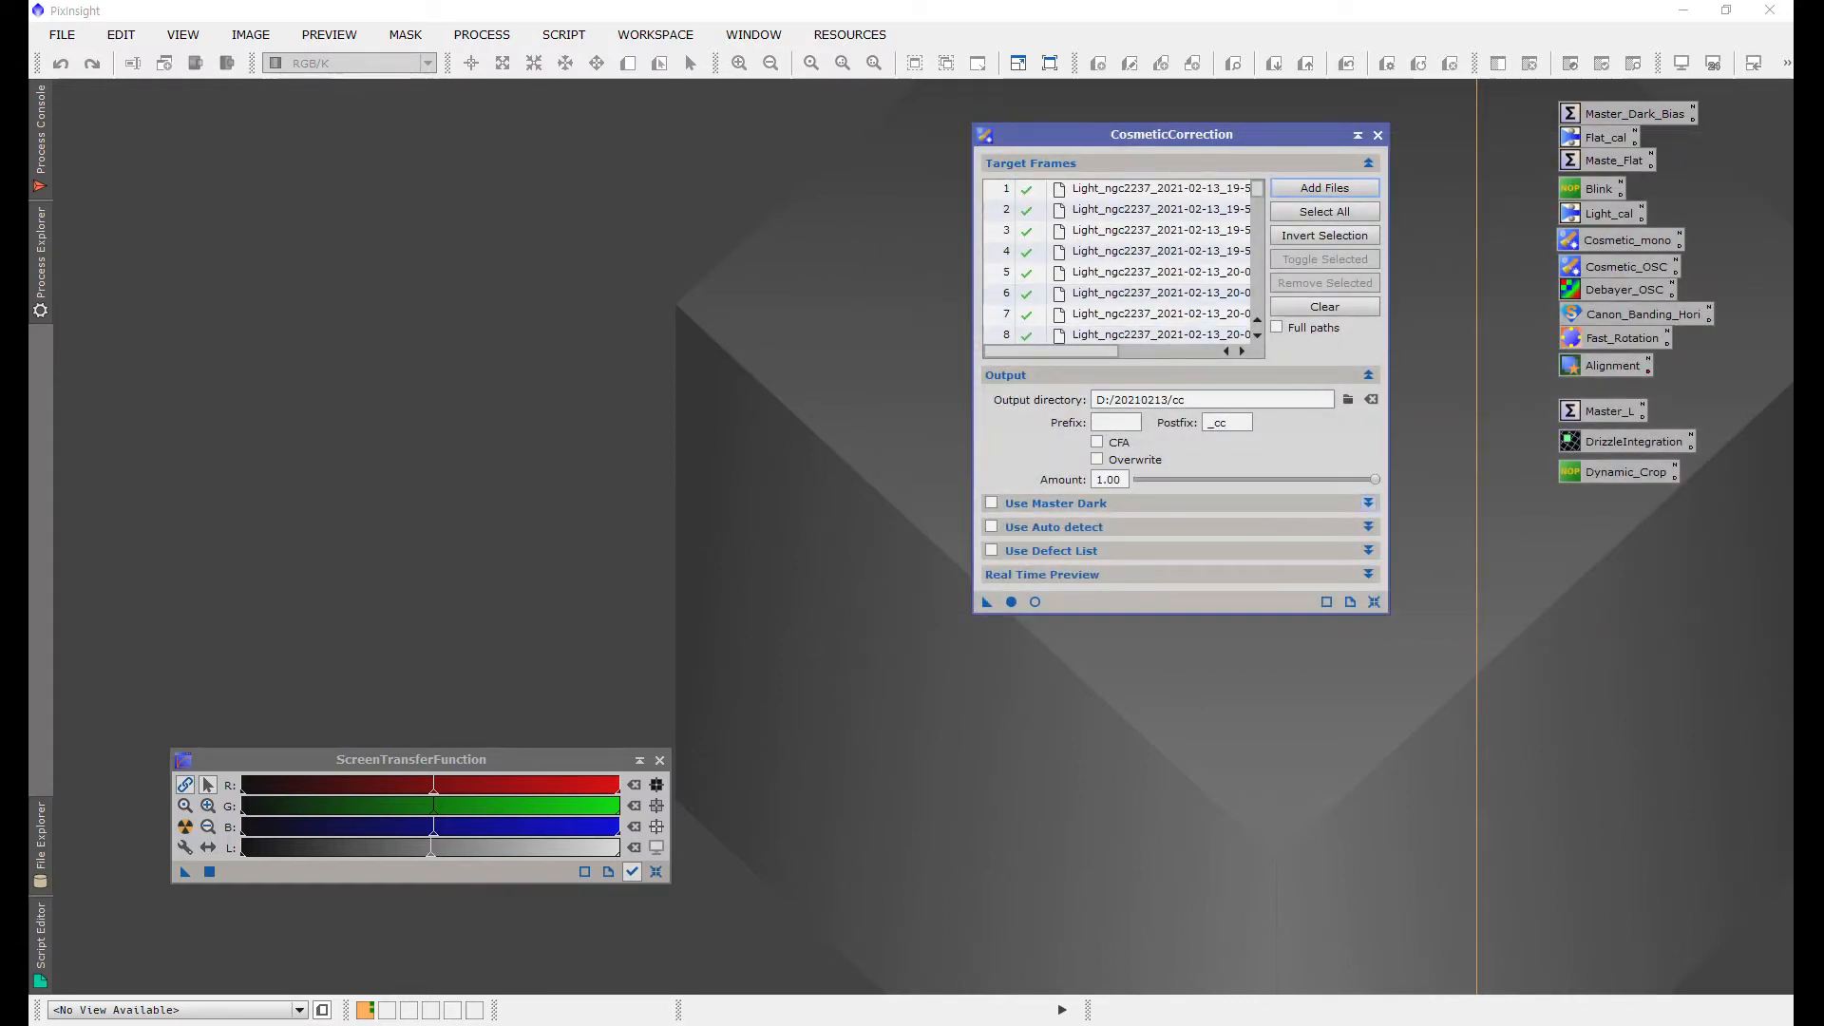
# Step: Enable Use Master Dark and set the master dark to Master_Dark_ASI294_15c_300s.xisf from D:/20210213
pyautogui.click(1368, 502)
pyautogui.click(1368, 834)
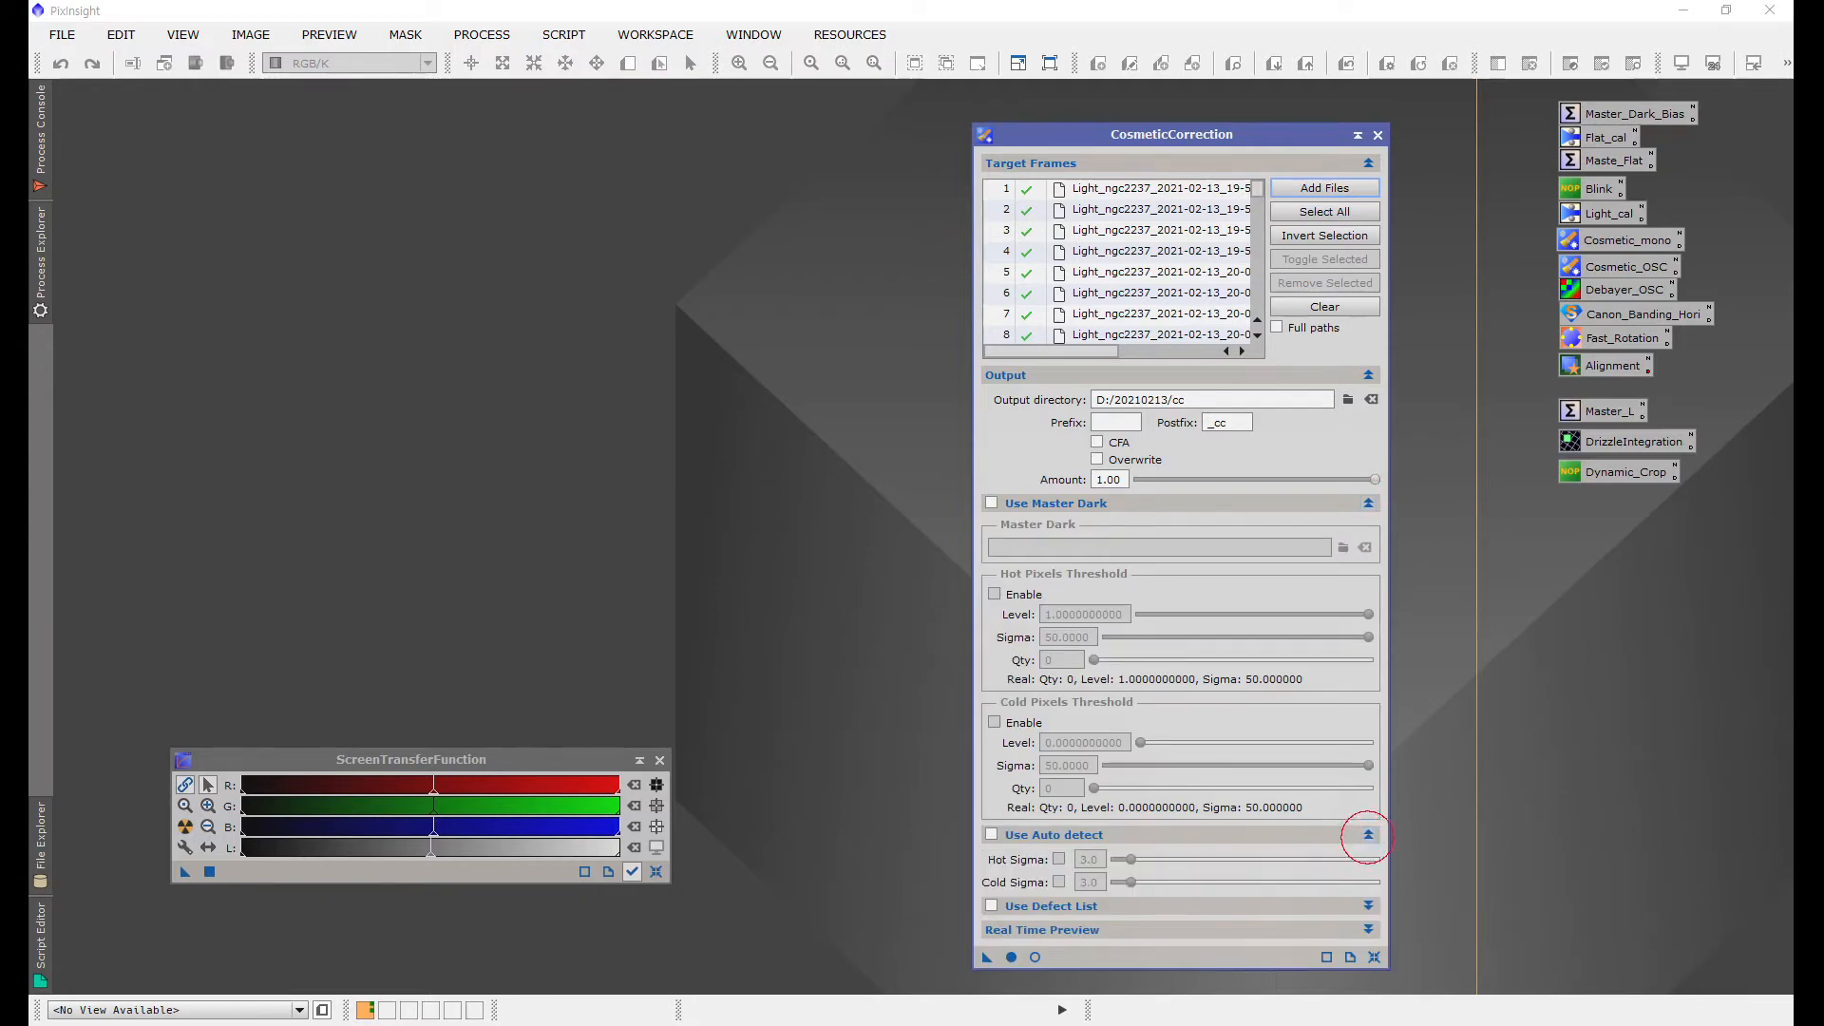
pyautogui.moveTo(1171, 134); pyautogui.dragTo(1133, 25)
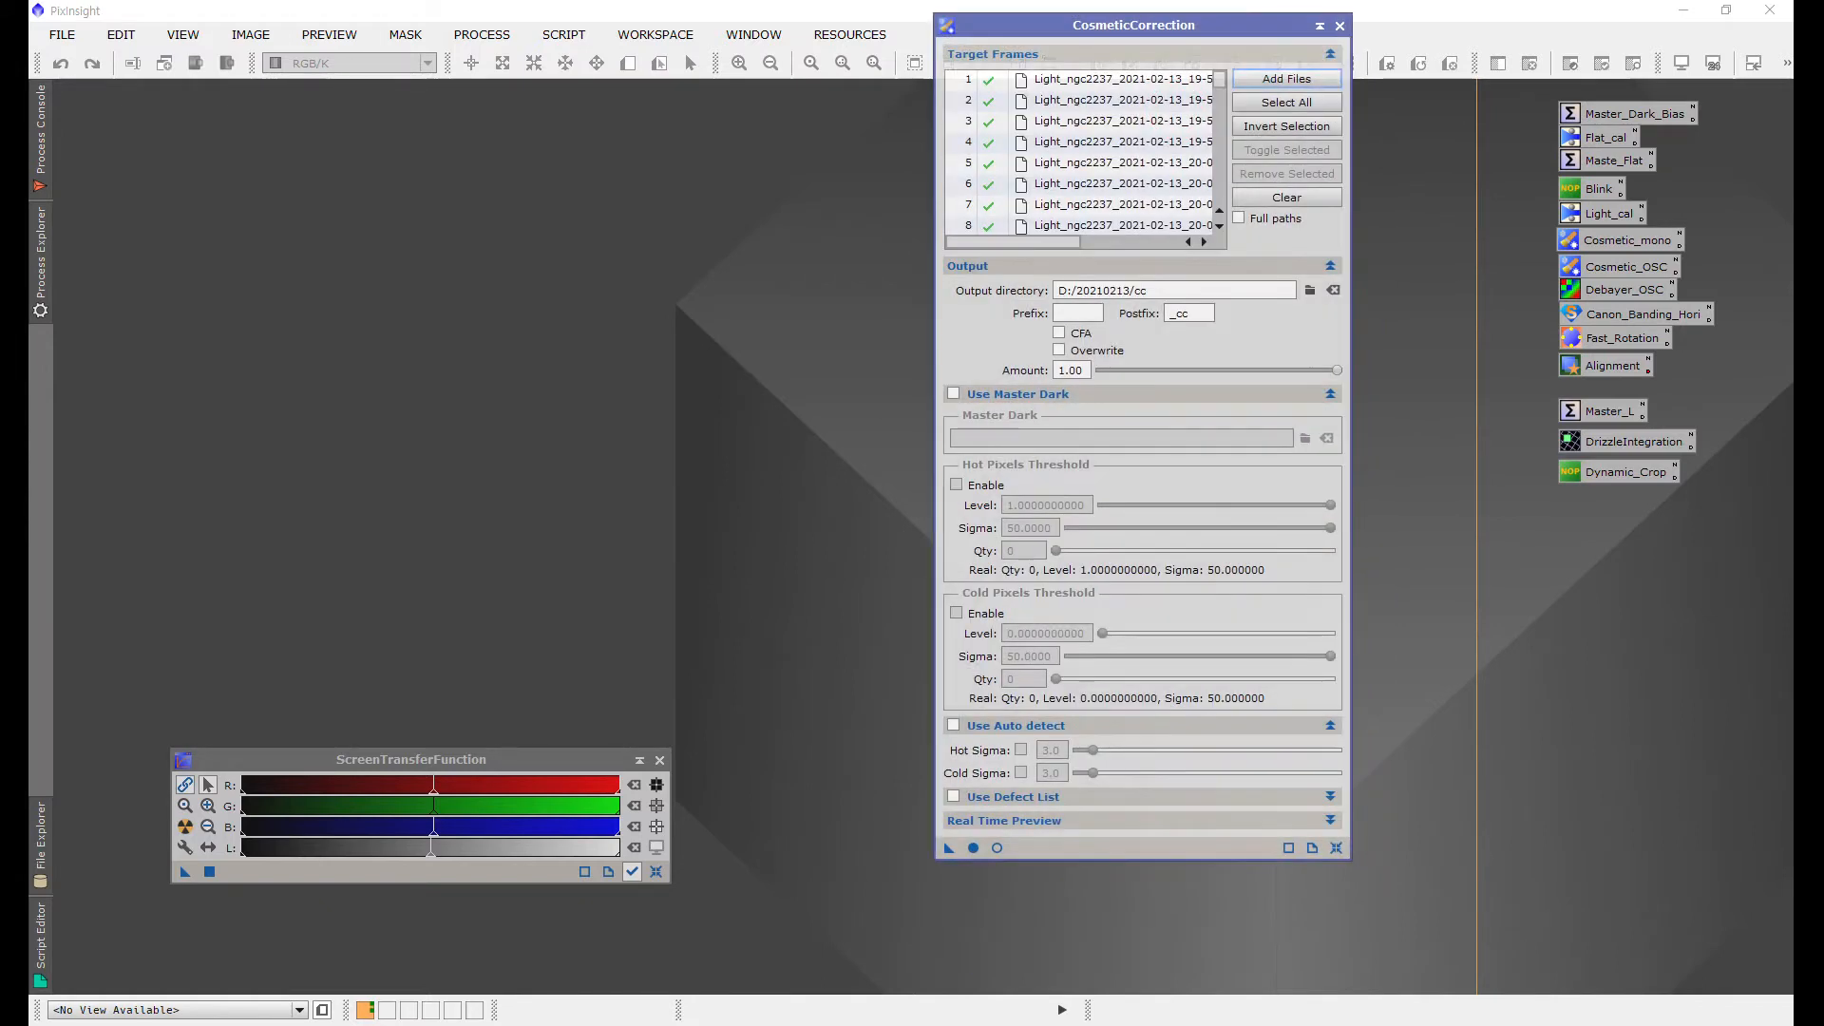
pyautogui.click(952, 393)
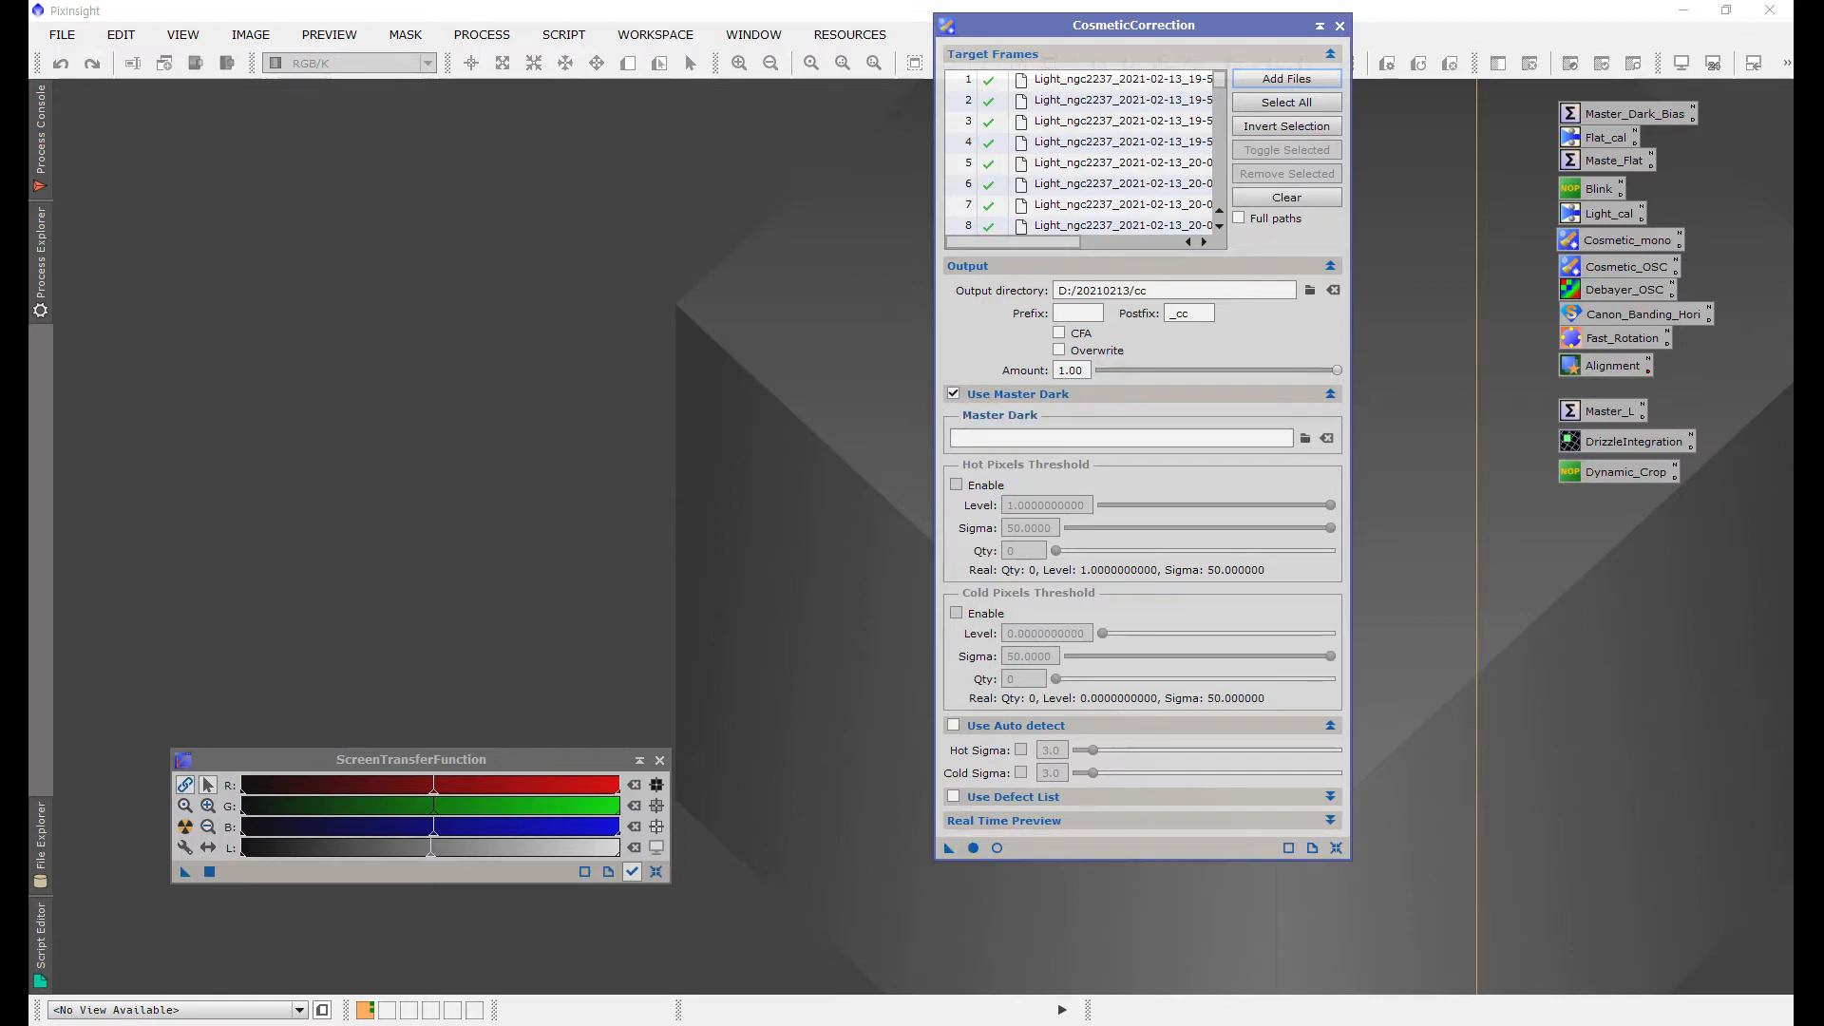
pyautogui.click(1307, 438)
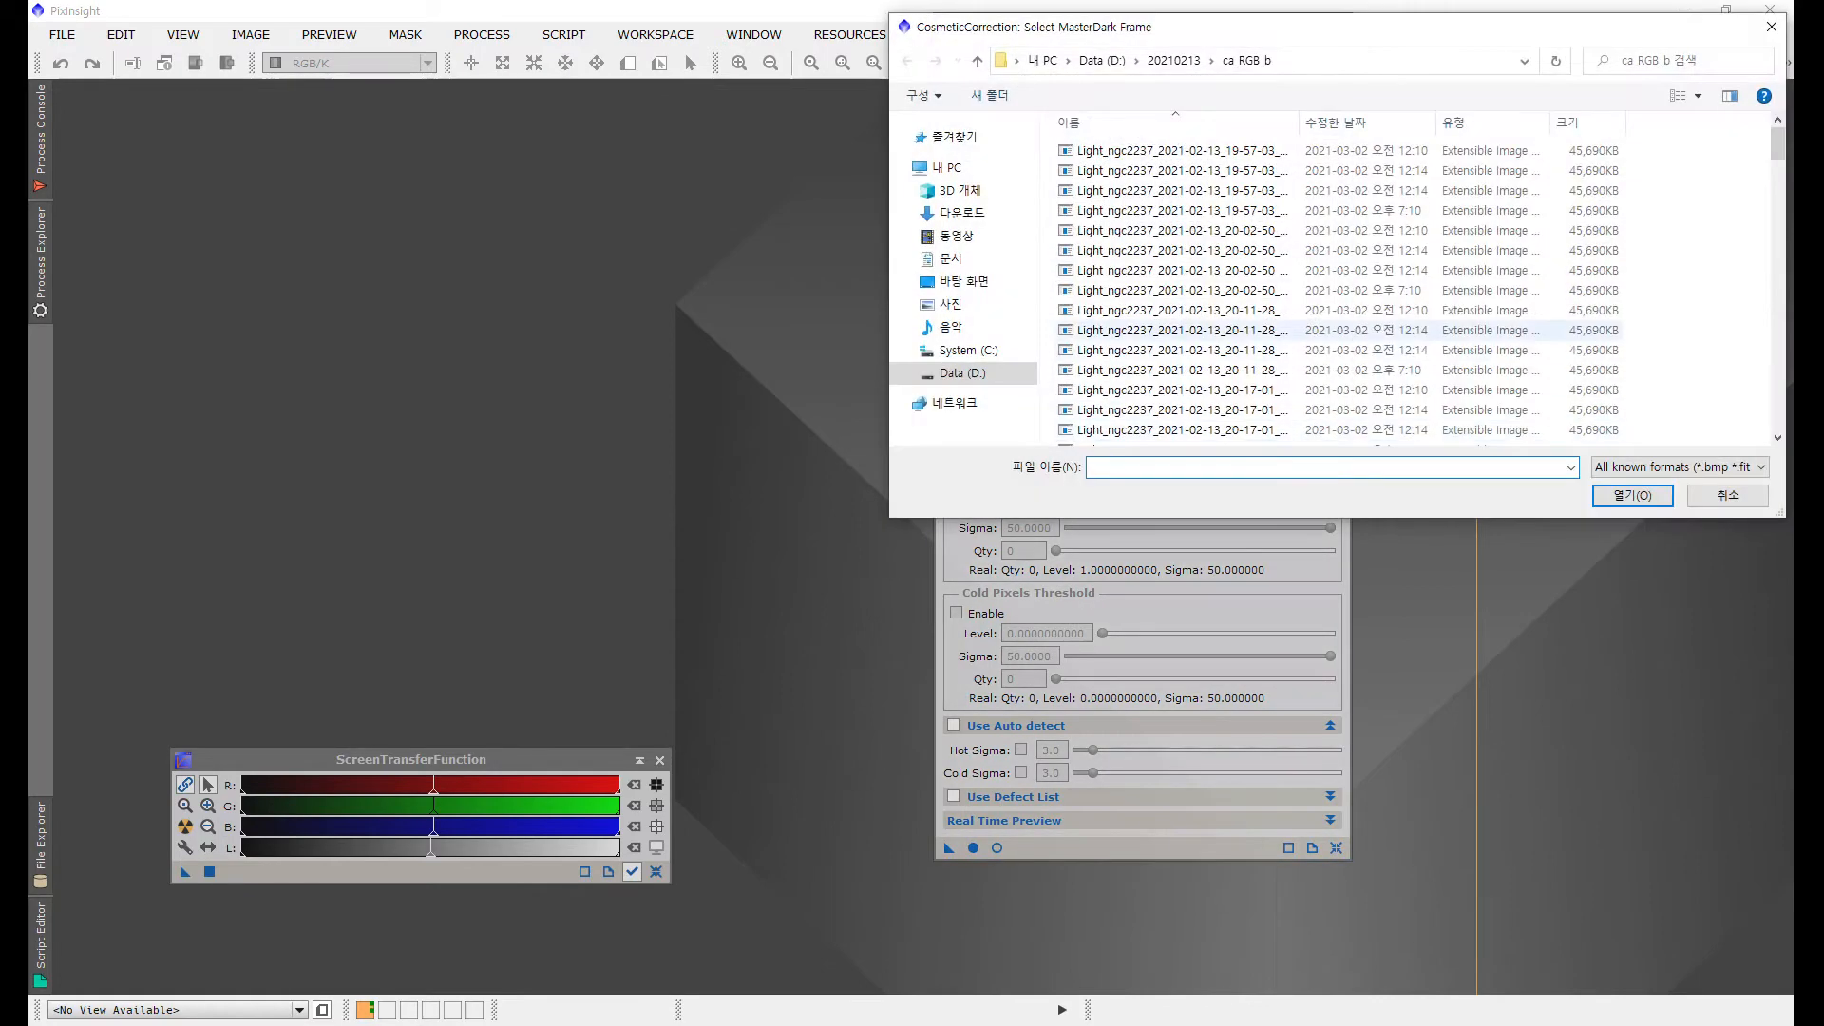
pyautogui.click(1174, 60)
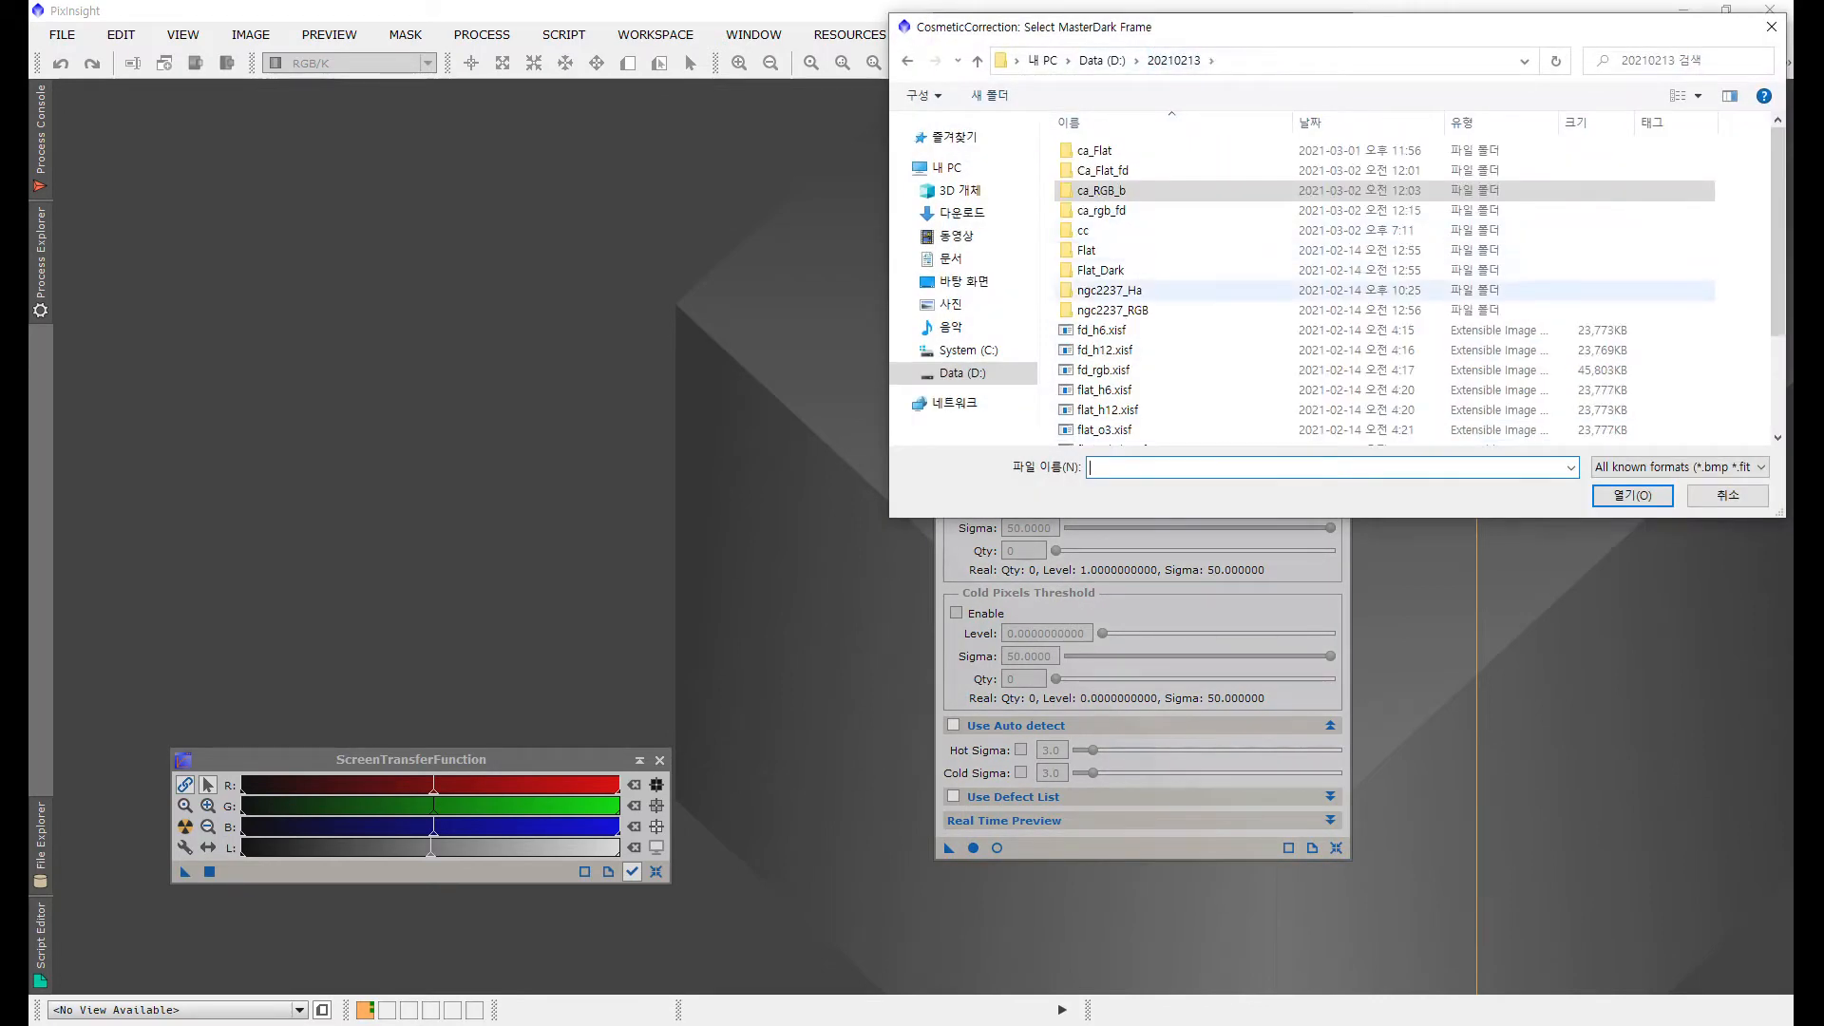
pyautogui.scroll(-2, 1144, 332)
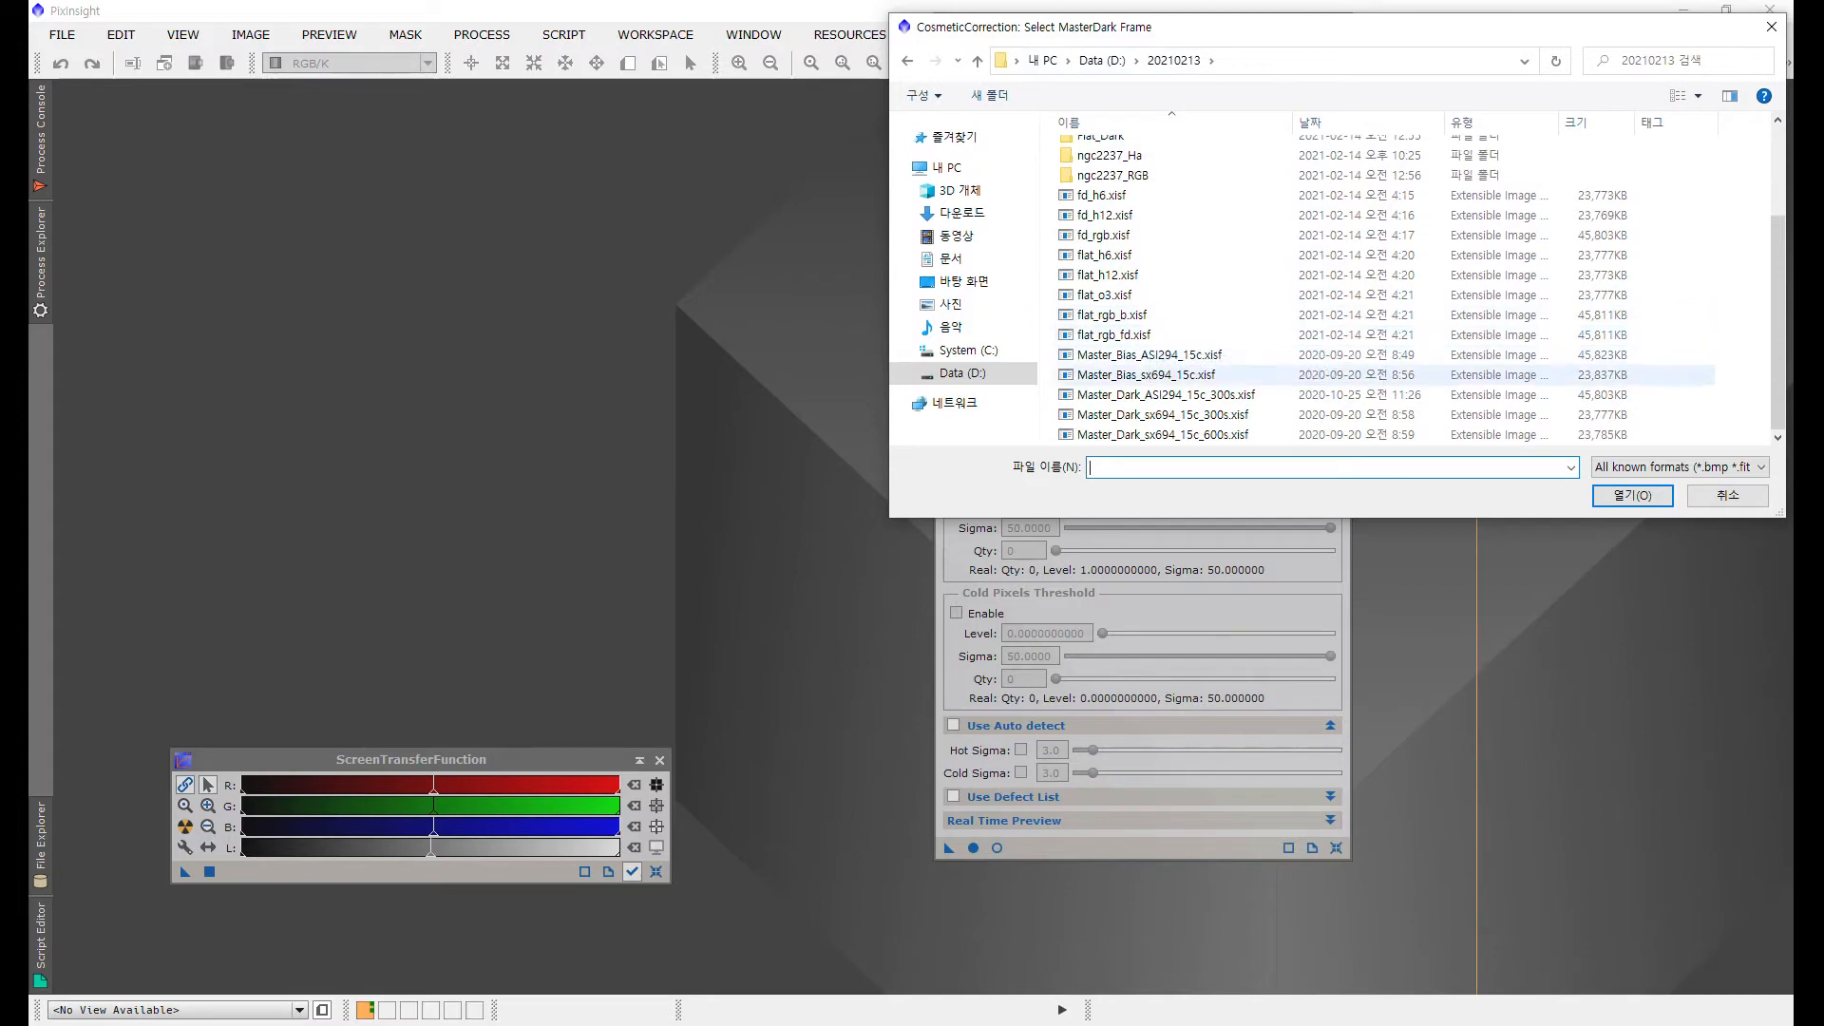
pyautogui.doubleClick(1185, 395)
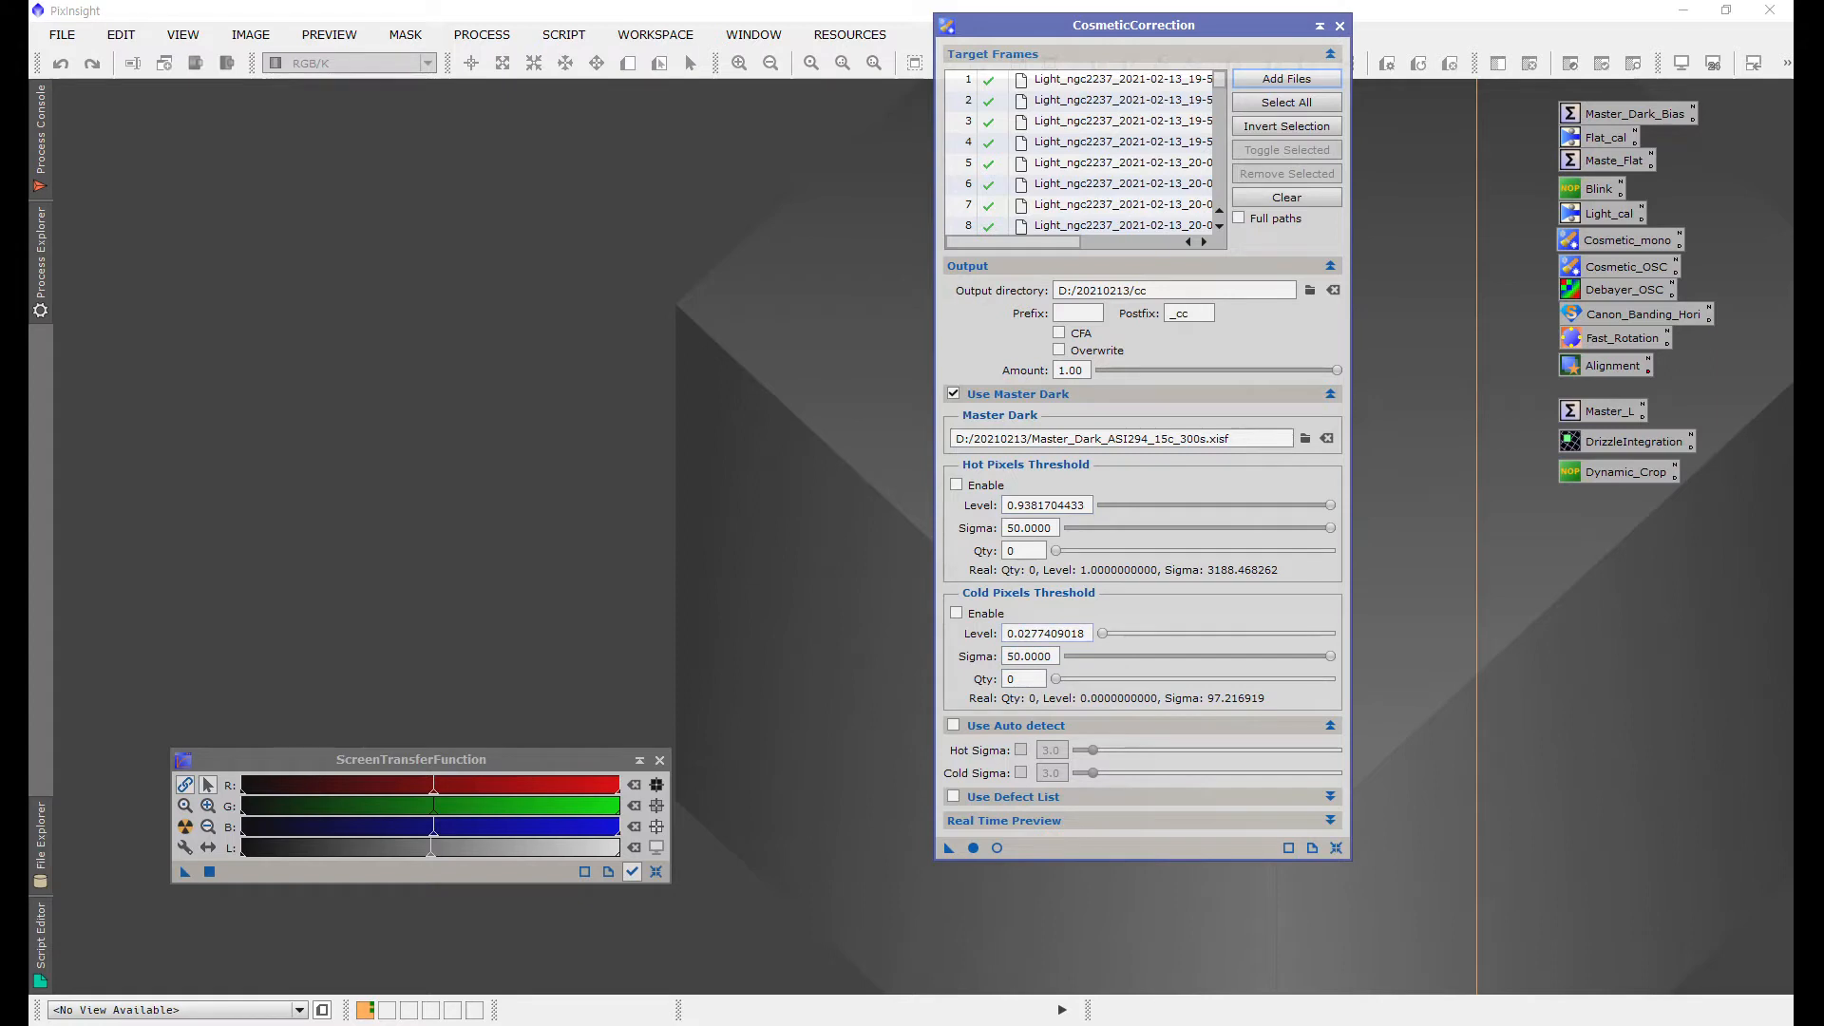
# Step: Enable both the hot pixels and cold pixels thresholds
pyautogui.click(956, 484)
pyautogui.click(957, 613)
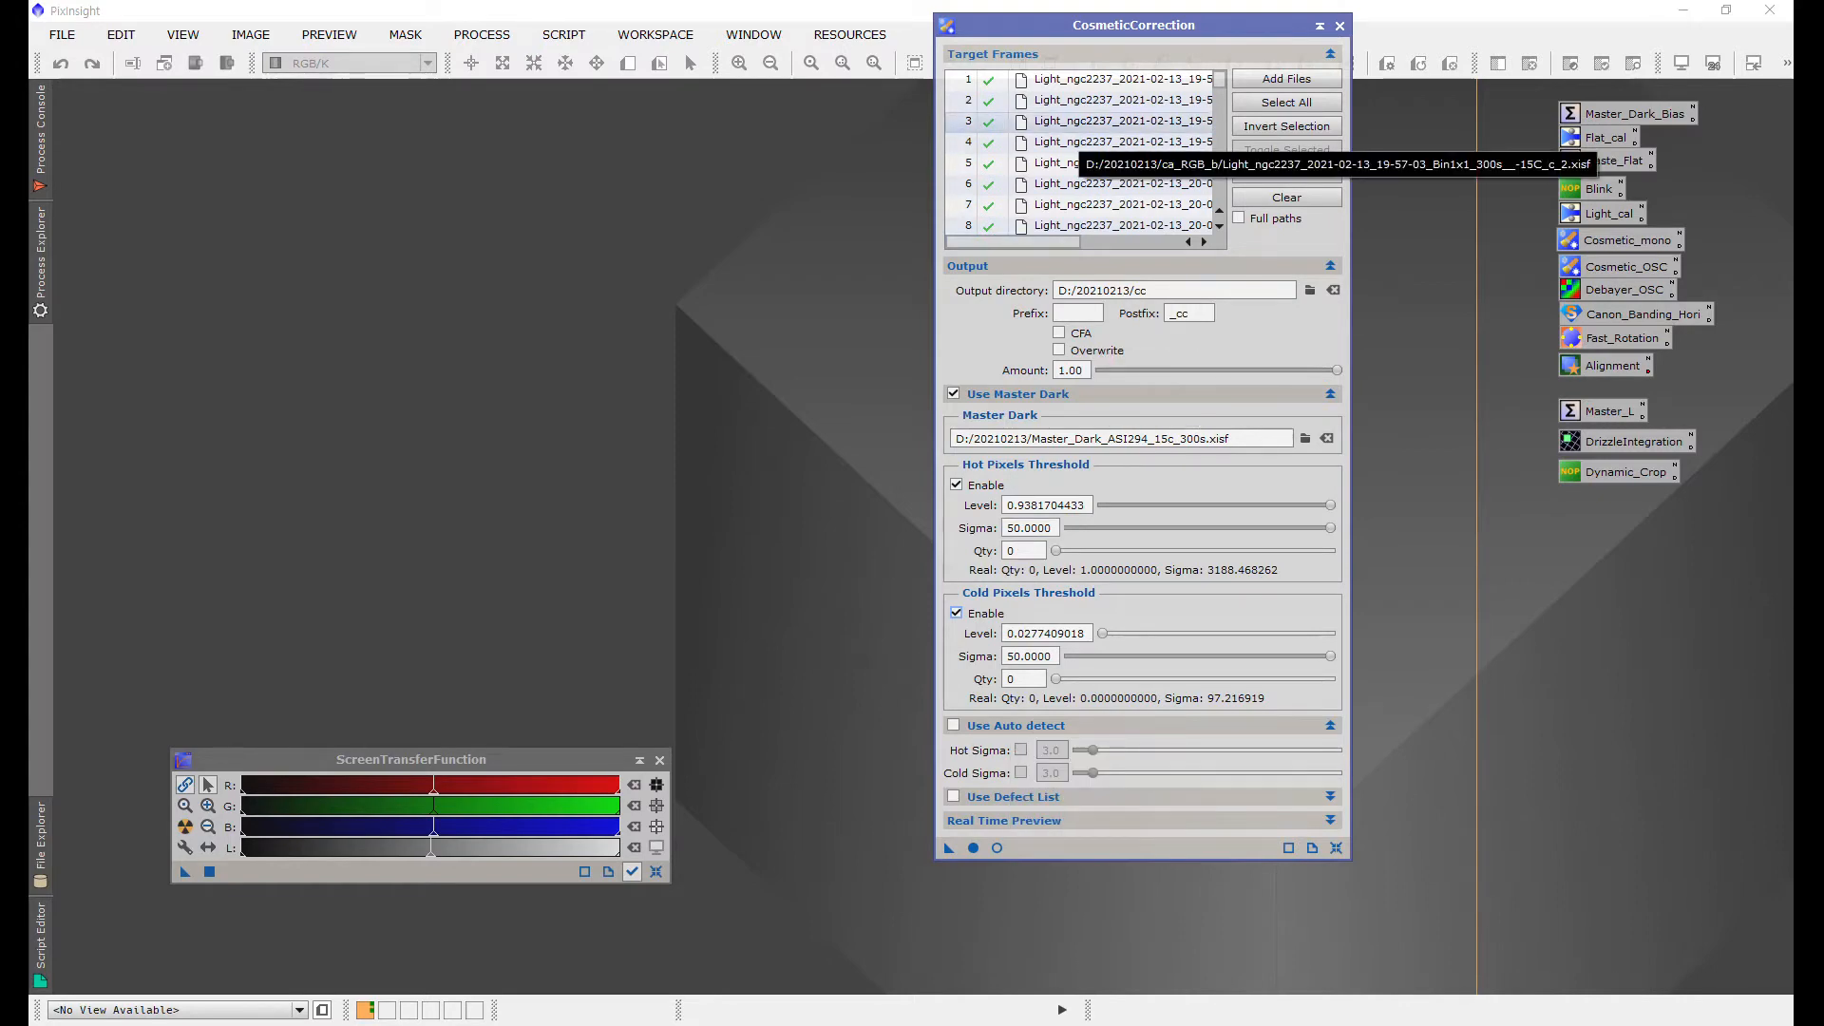
# Step: Open the third calibrated light frame with an auto stretch and zoom in to inspect its pixels
pyautogui.doubleClick(1093, 121)
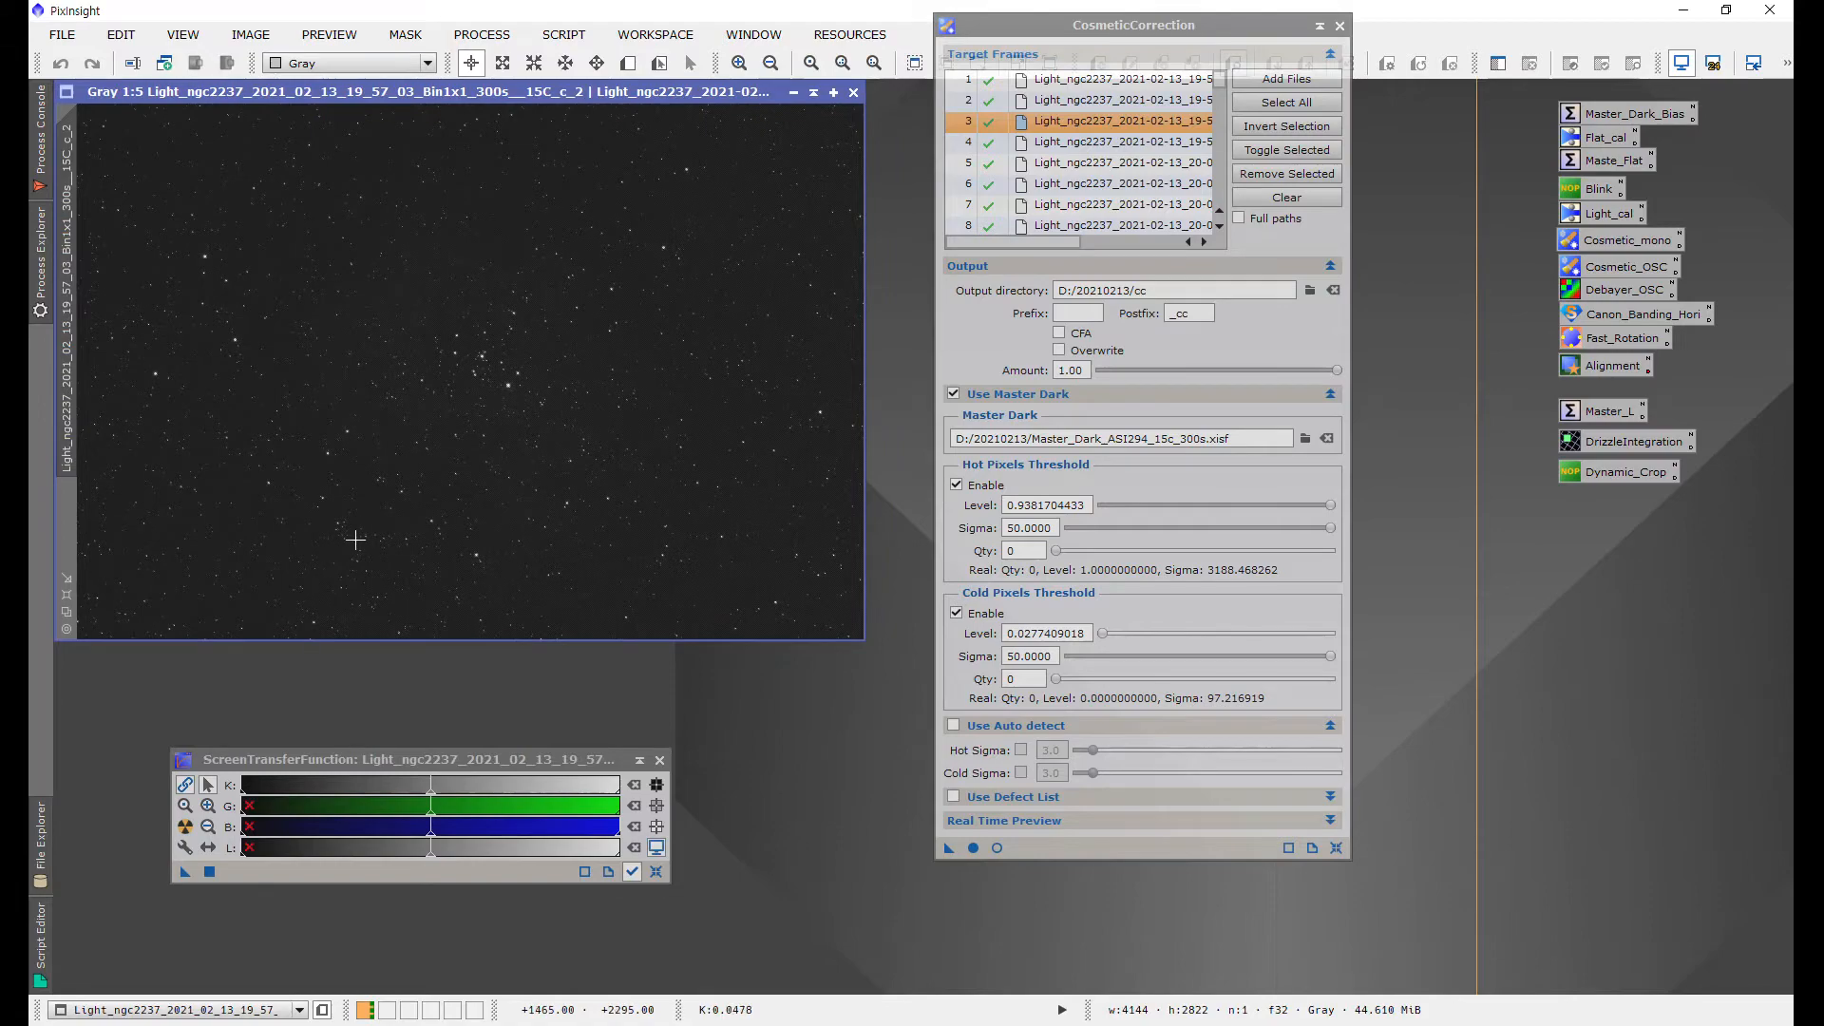
pyautogui.hotkey('ctrl', 'a')
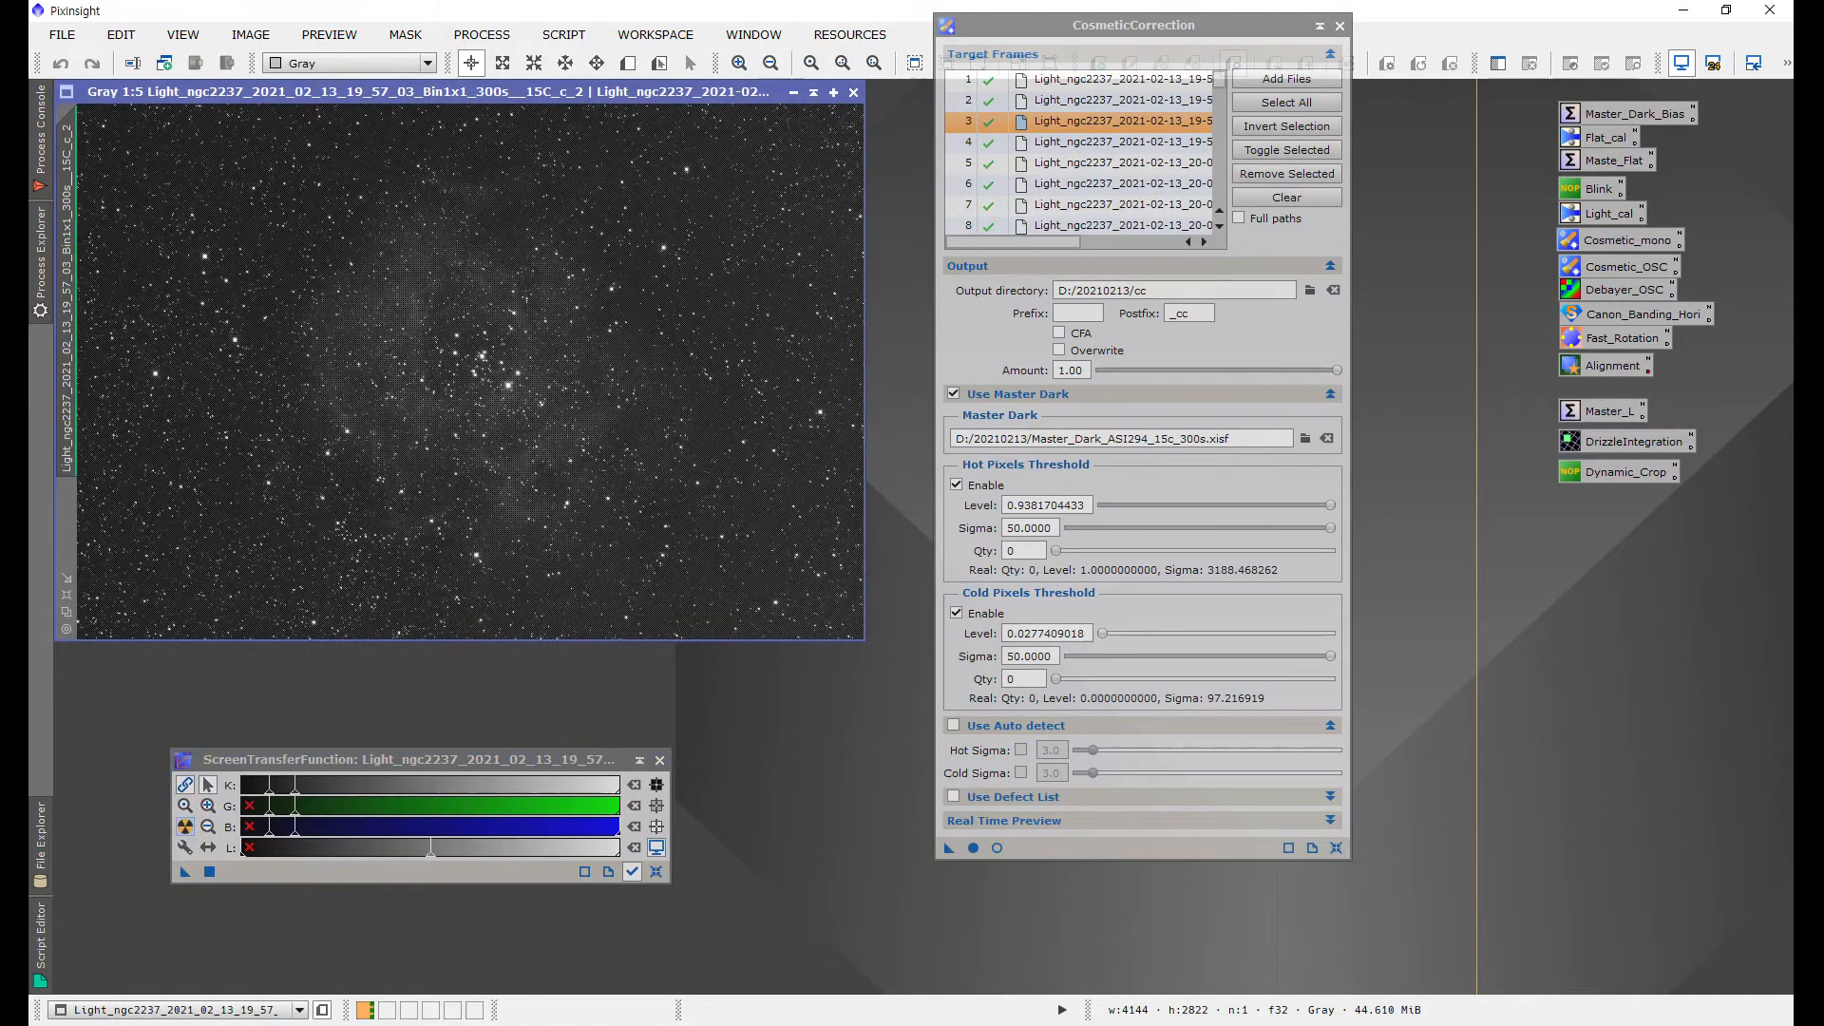
pyautogui.scroll(5, 579, 333)
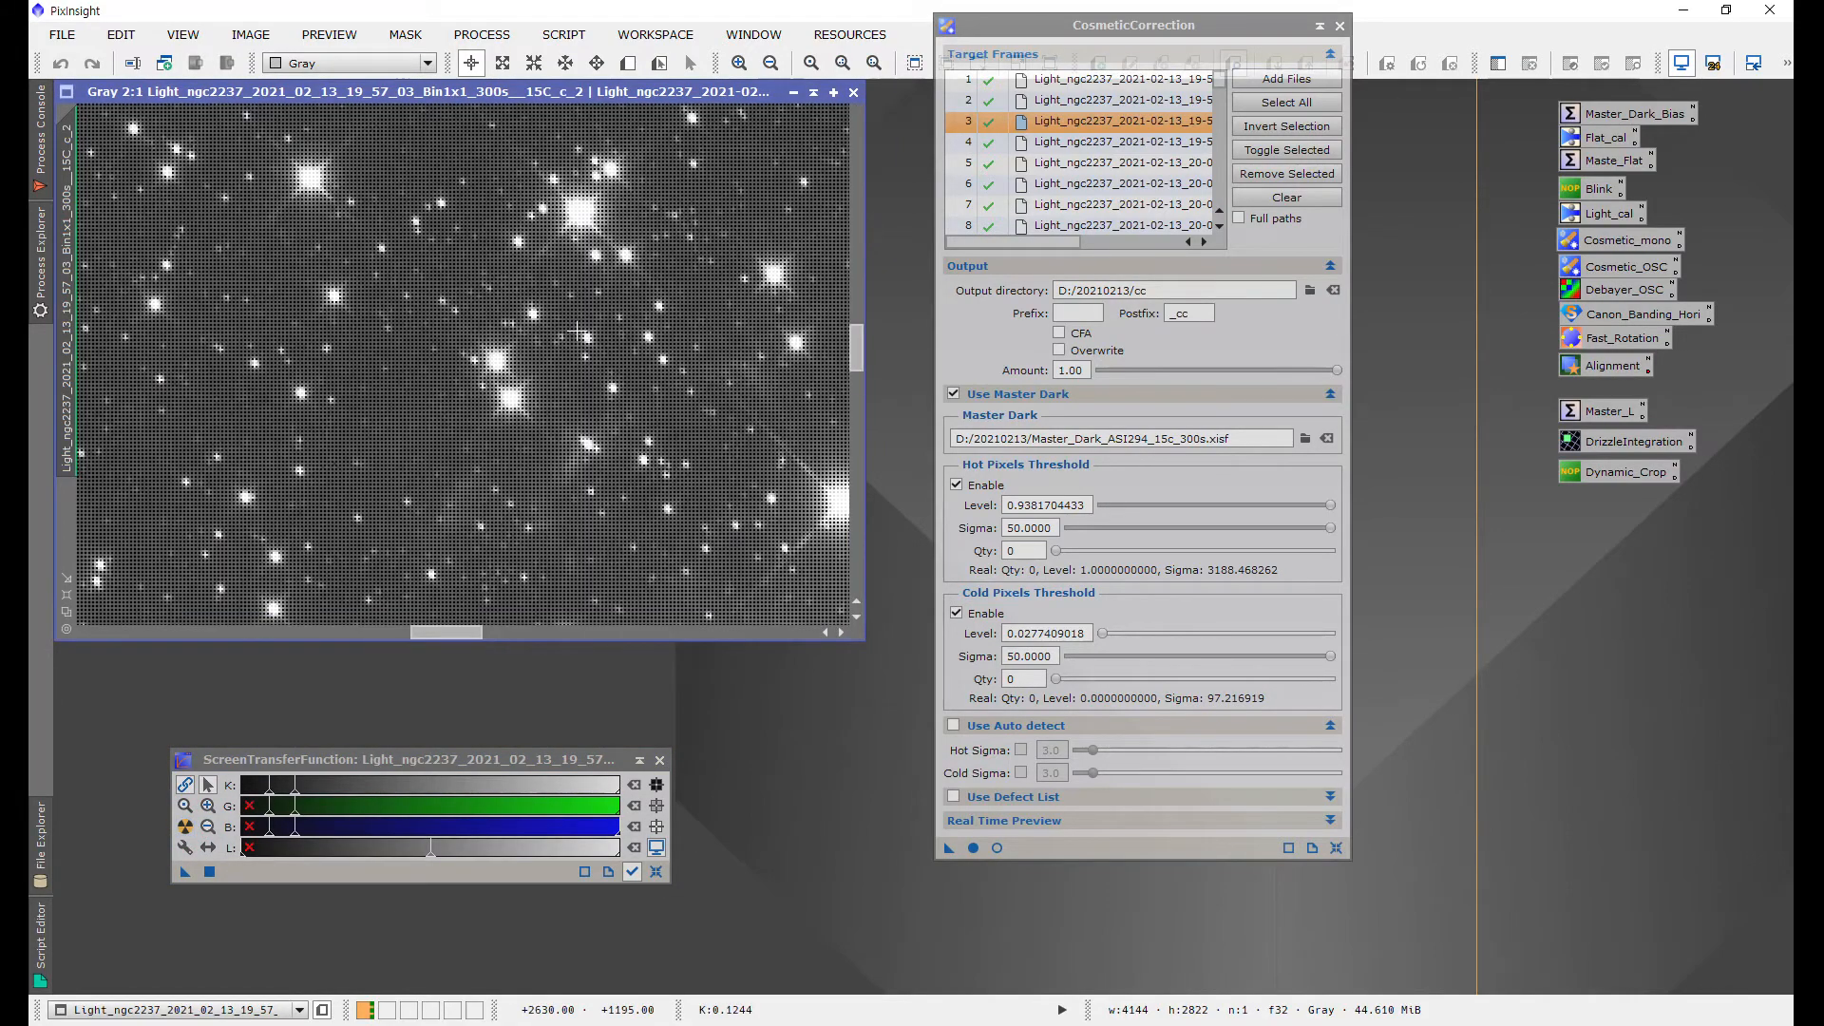
pyautogui.scroll(-1, 577, 332)
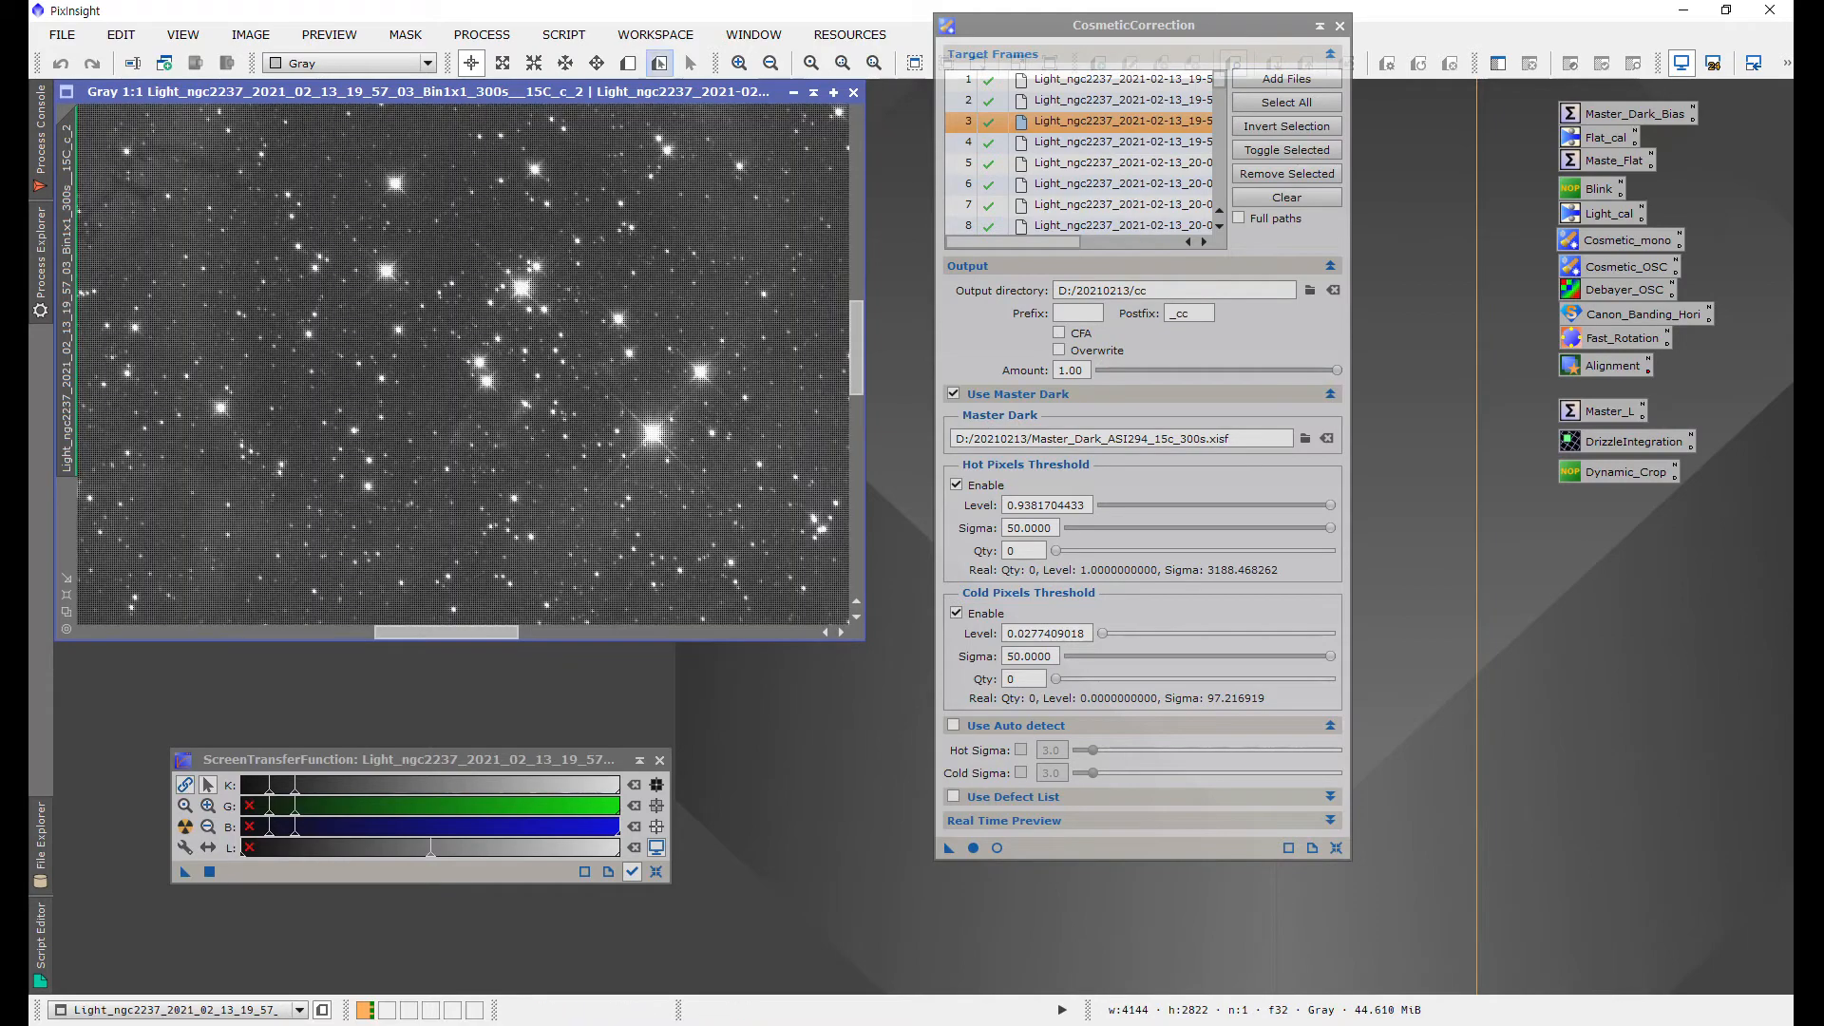
pyautogui.moveTo(655, 92); pyautogui.dragTo(715, 127)
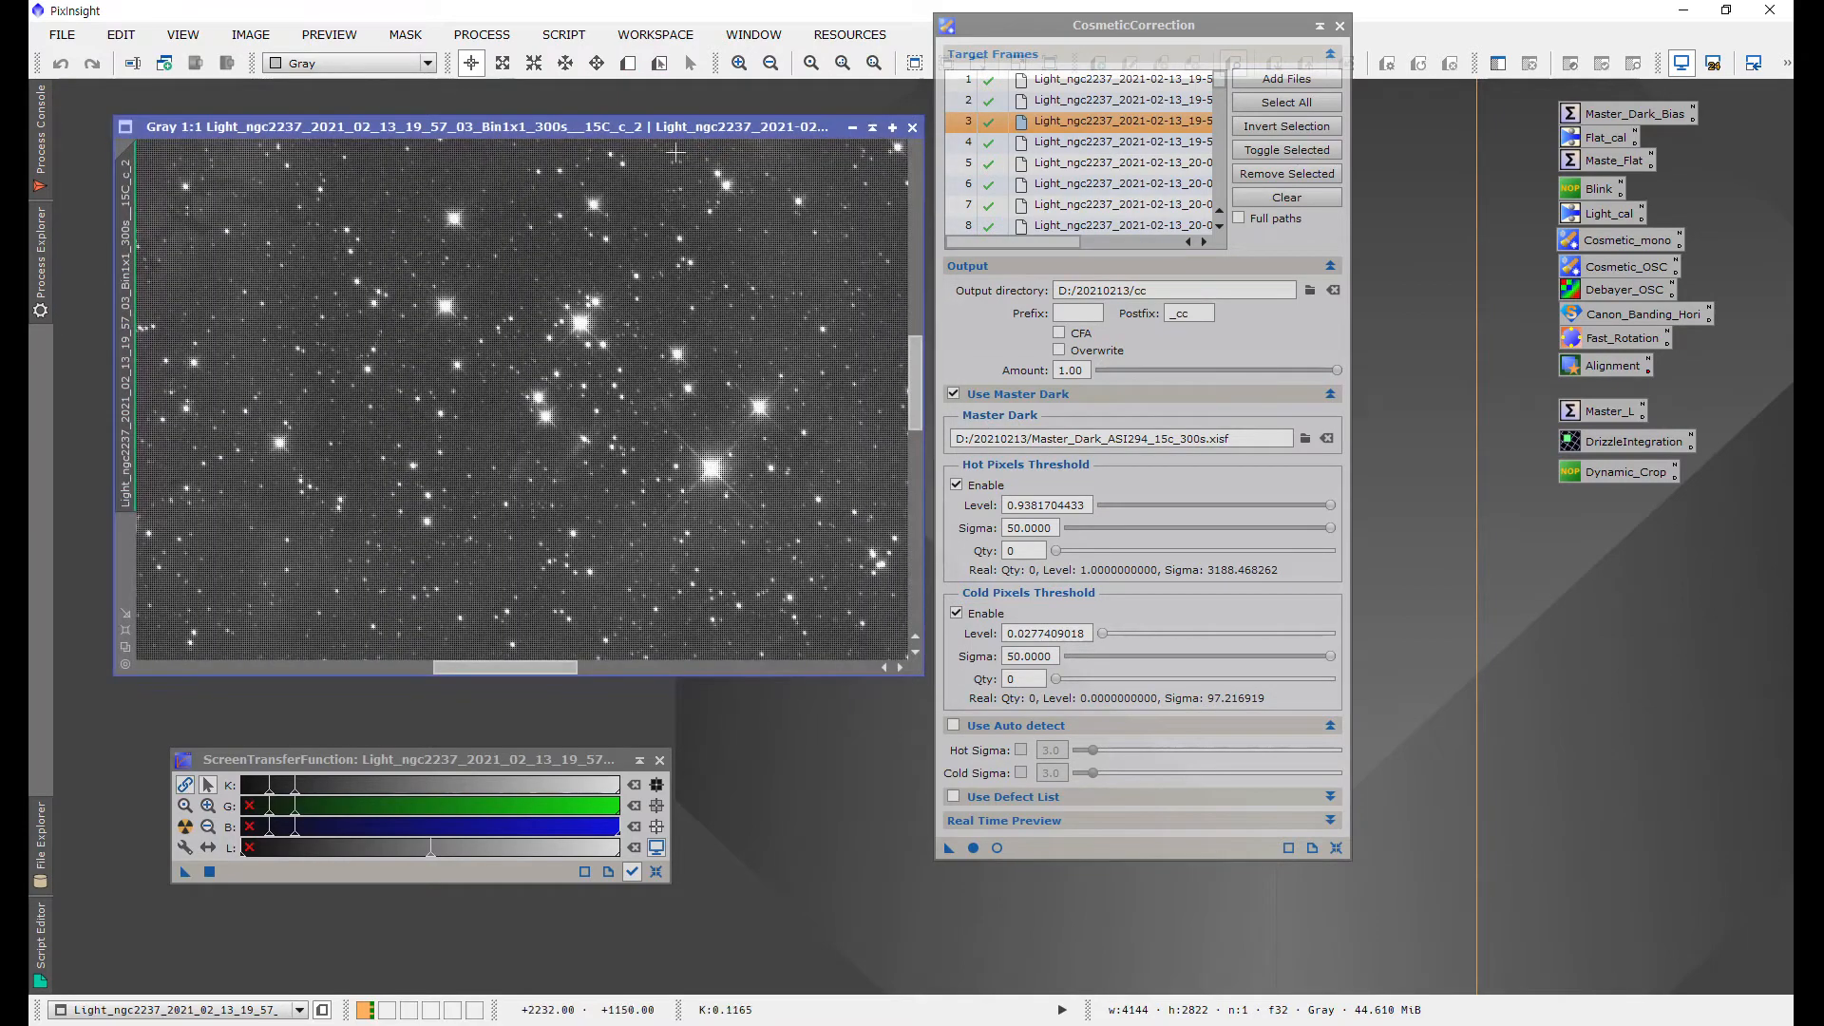
pyautogui.scroll(3, 604, 343)
pyautogui.scroll(-7, 604, 343)
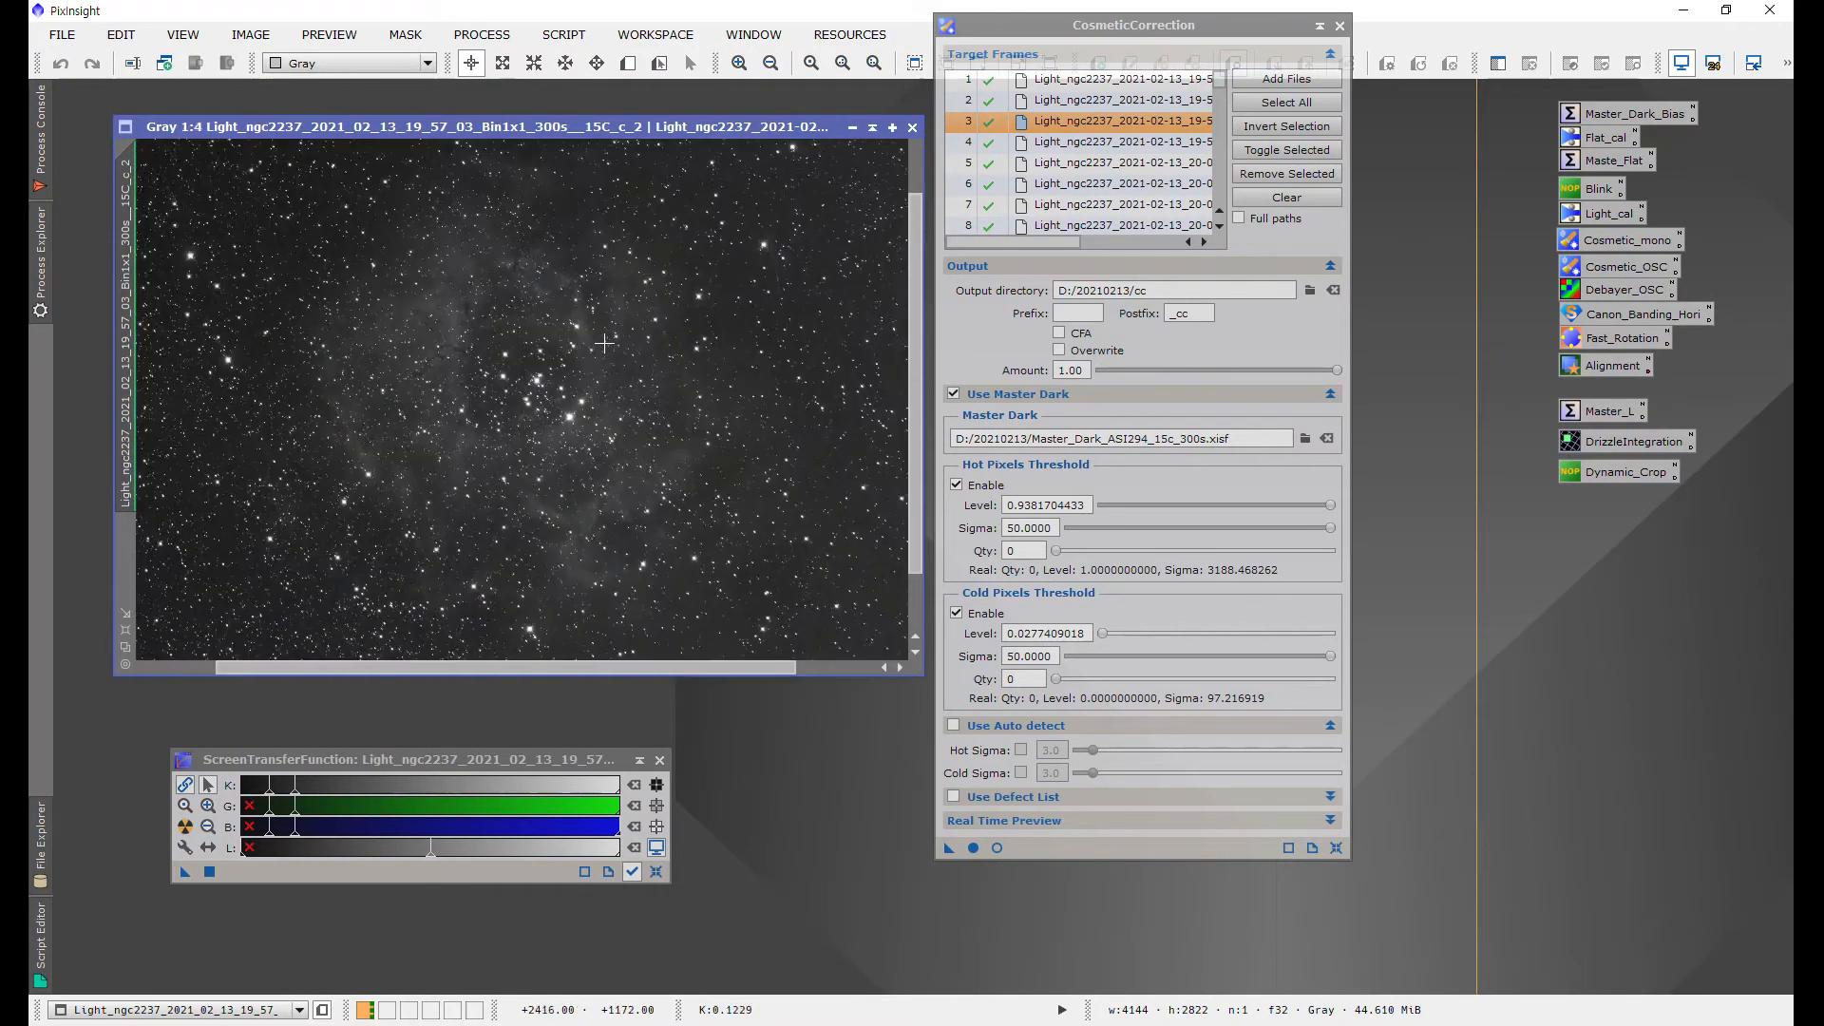
pyautogui.scroll(4, 604, 343)
pyautogui.scroll(2, 577, 362)
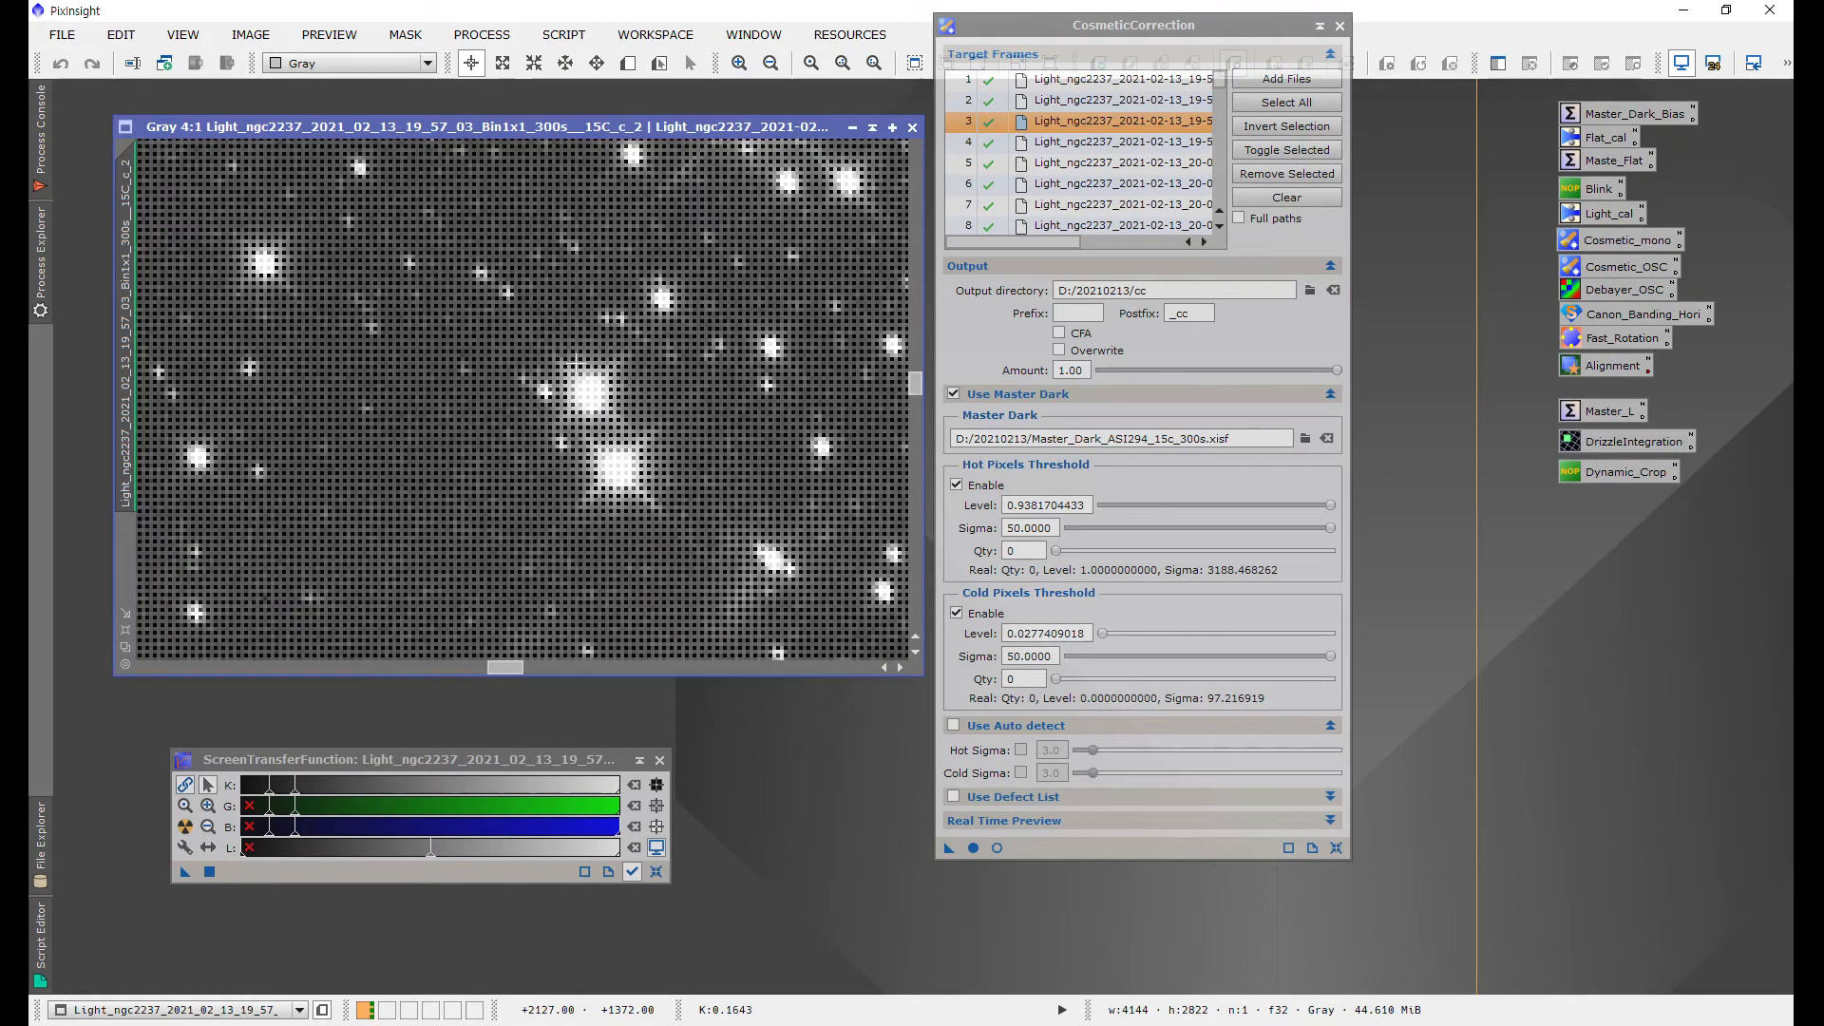
pyautogui.scroll(-4, 577, 362)
pyautogui.scroll(6, 577, 362)
pyautogui.scroll(-7, 576, 359)
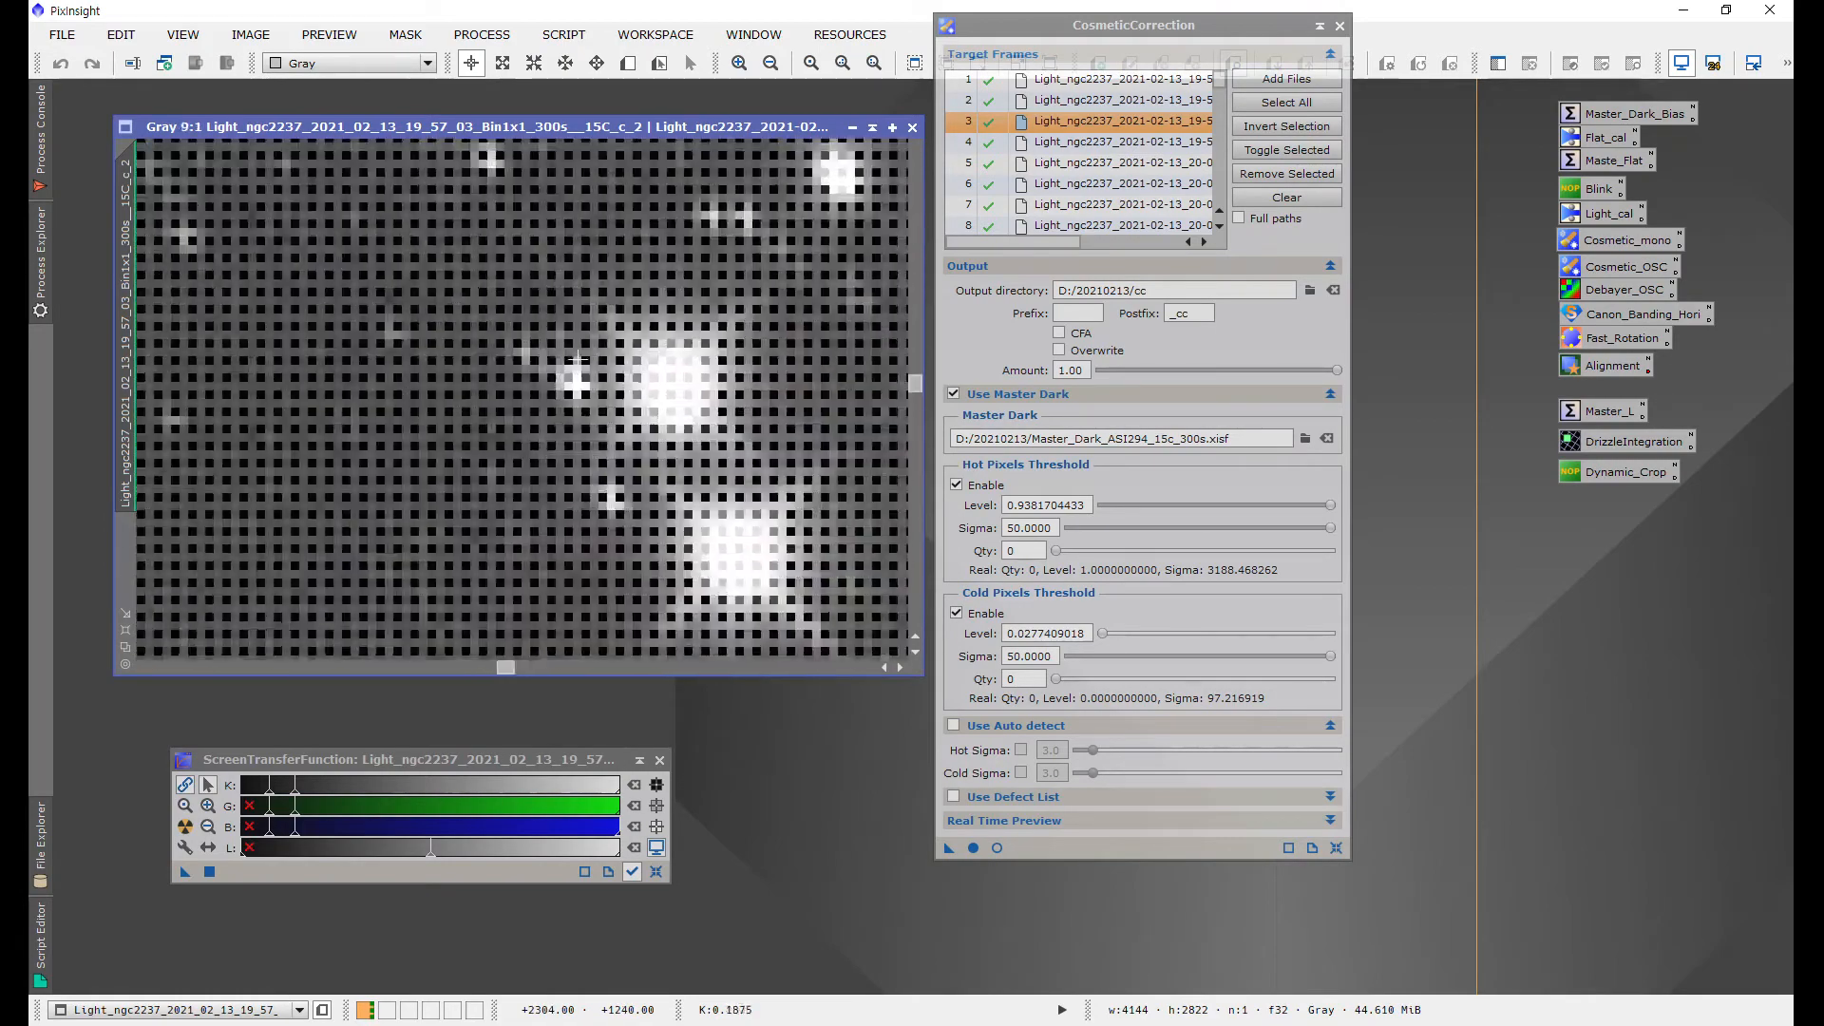
pyautogui.scroll(4, 577, 358)
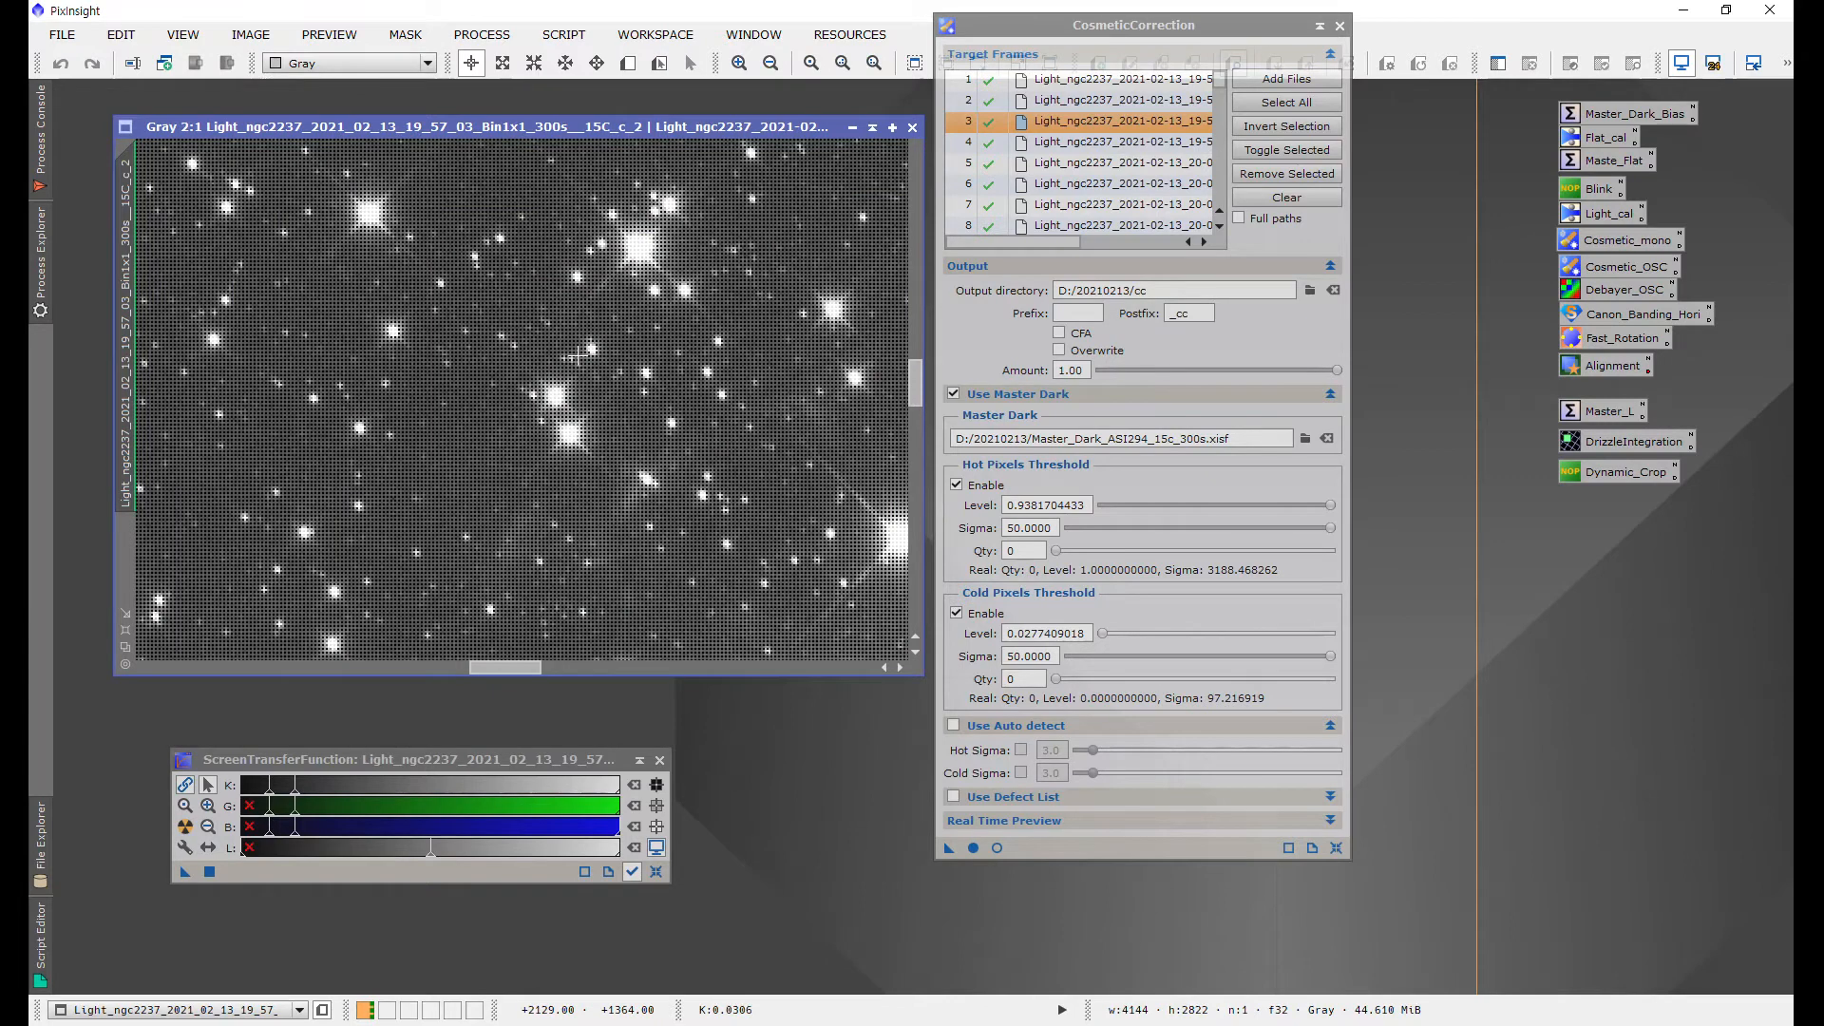
# Step: Toggle the hot and cold pixel thresholds off and on while panning the frame to compare their effect
pyautogui.click(955, 613)
pyautogui.click(956, 482)
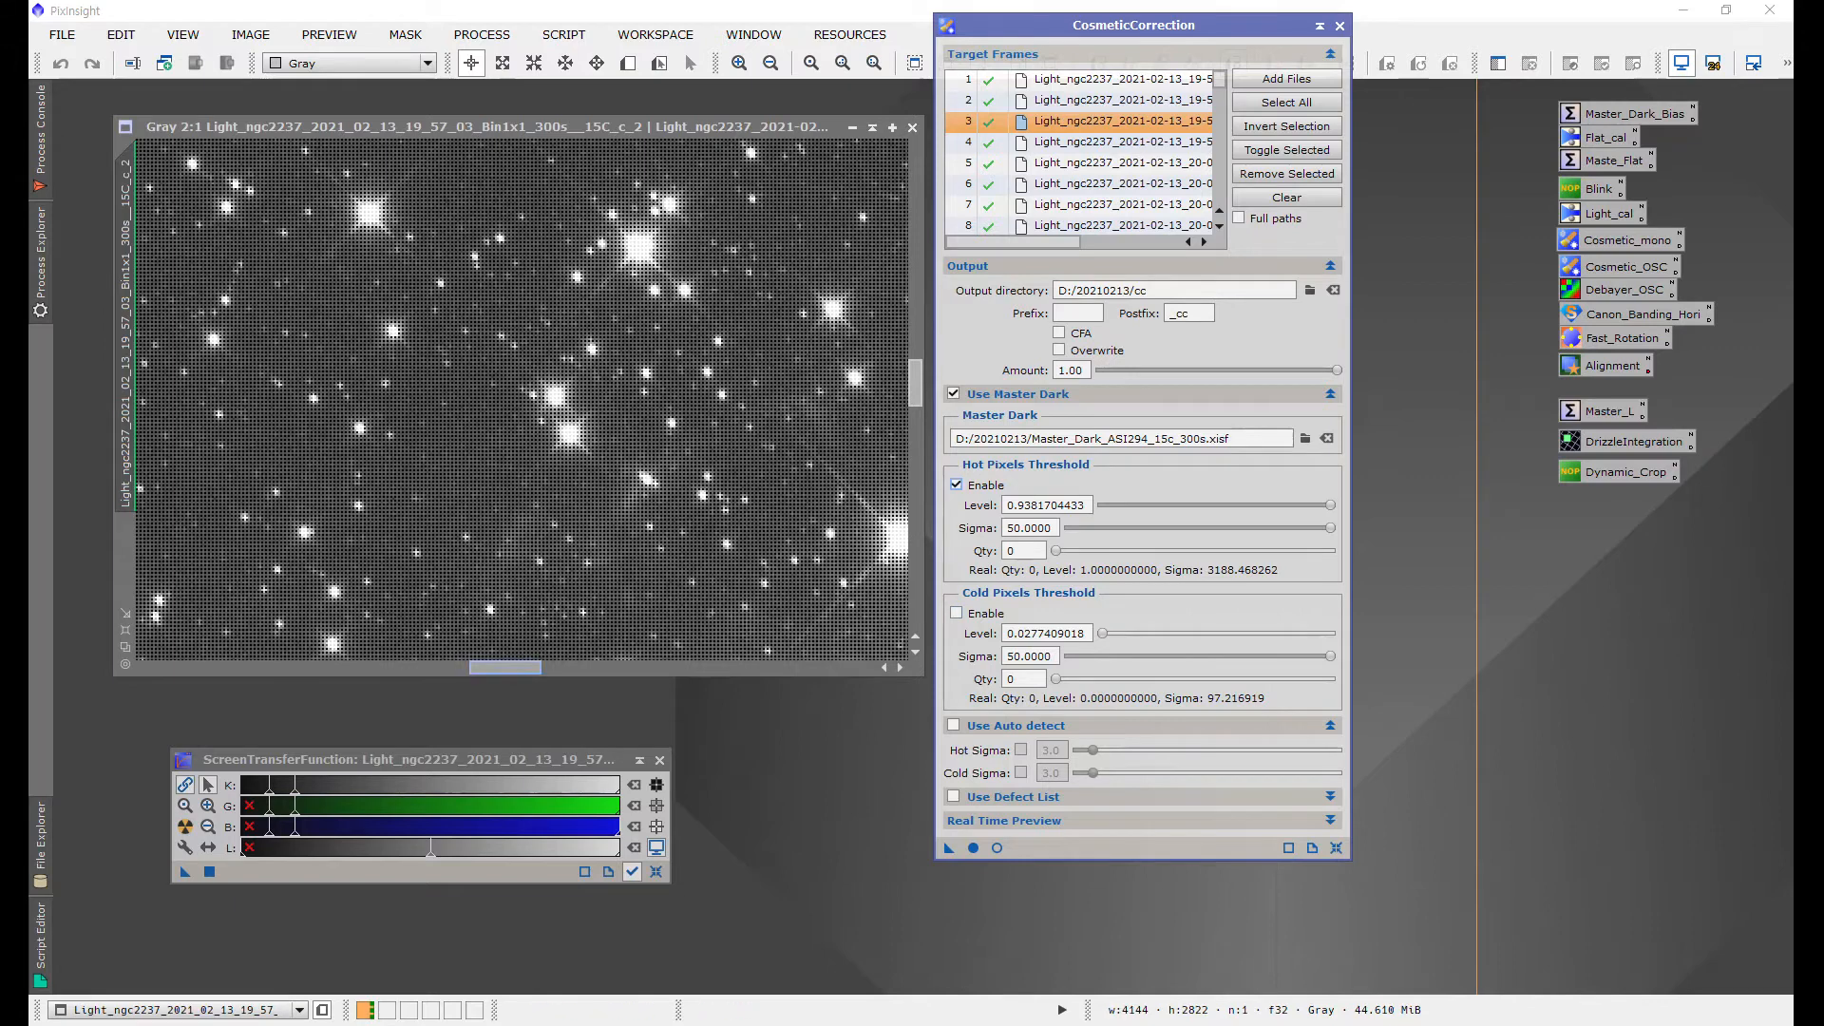
pyautogui.click(519, 669)
pyautogui.moveTo(519, 669); pyautogui.dragTo(302, 669)
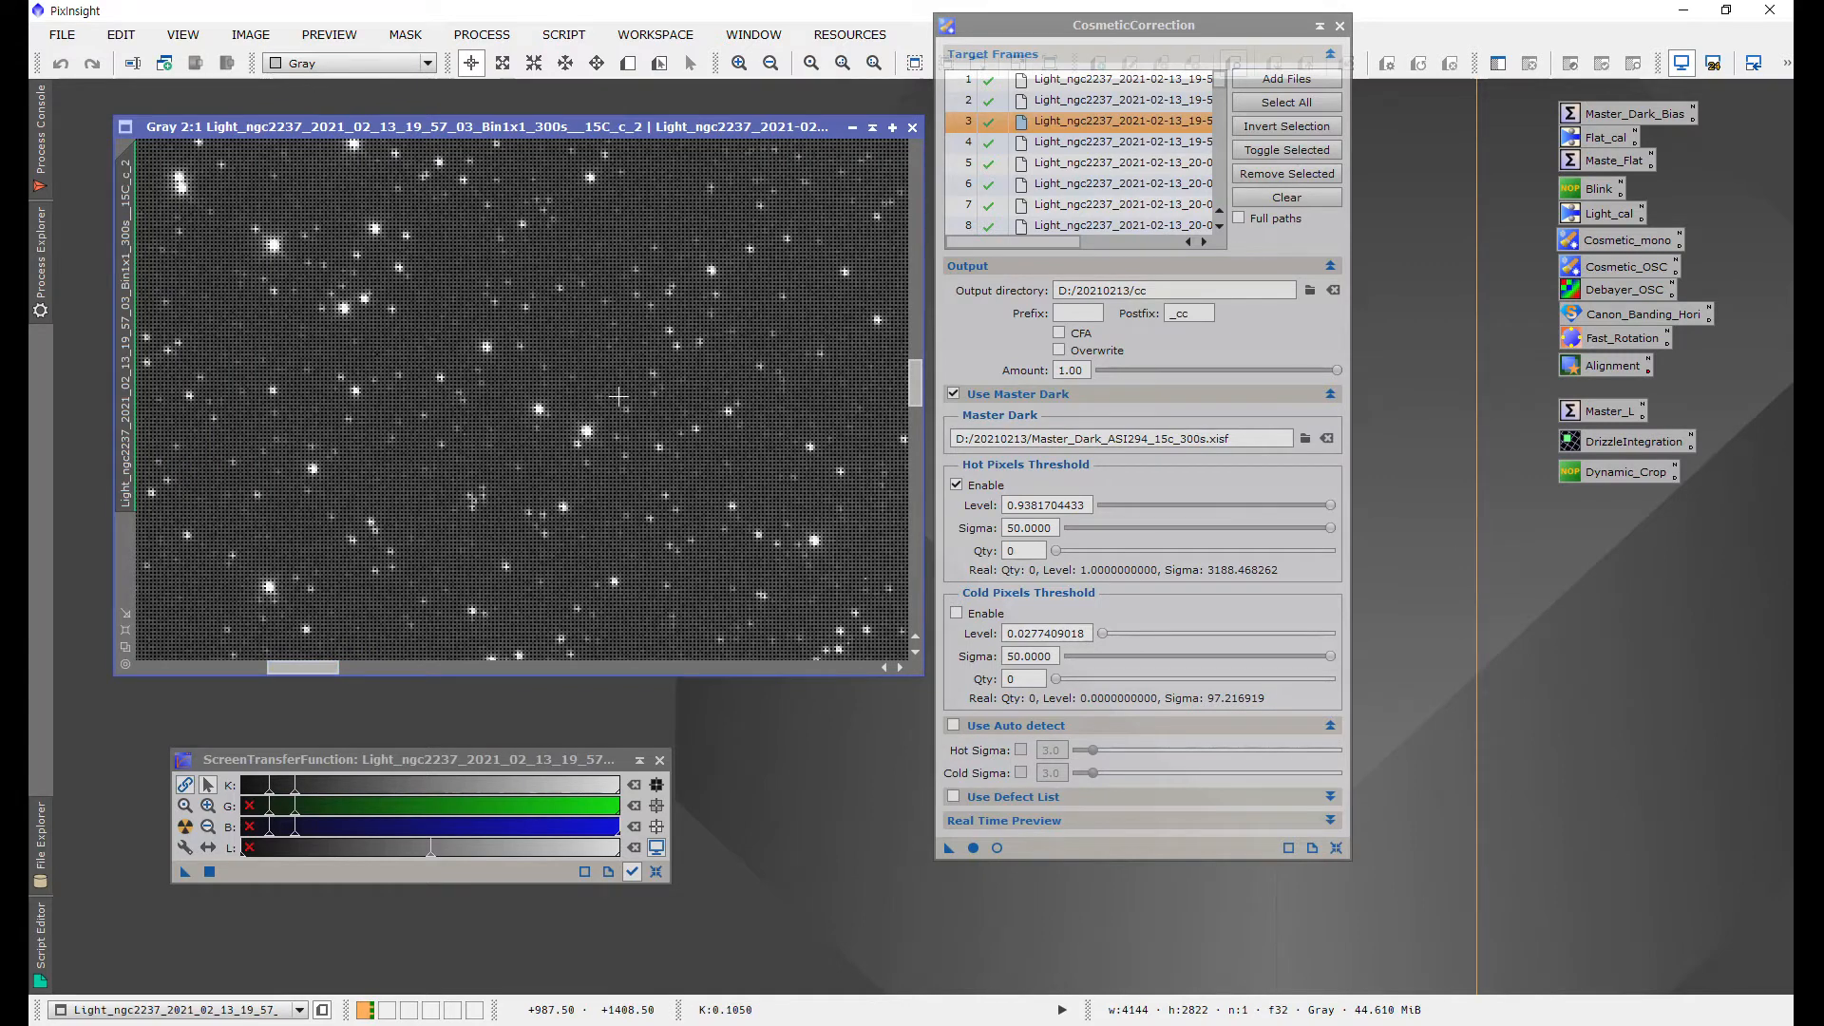
pyautogui.moveTo(302, 668); pyautogui.dragTo(474, 669)
pyautogui.click(956, 614)
pyautogui.moveTo(915, 383); pyautogui.dragTo(916, 171)
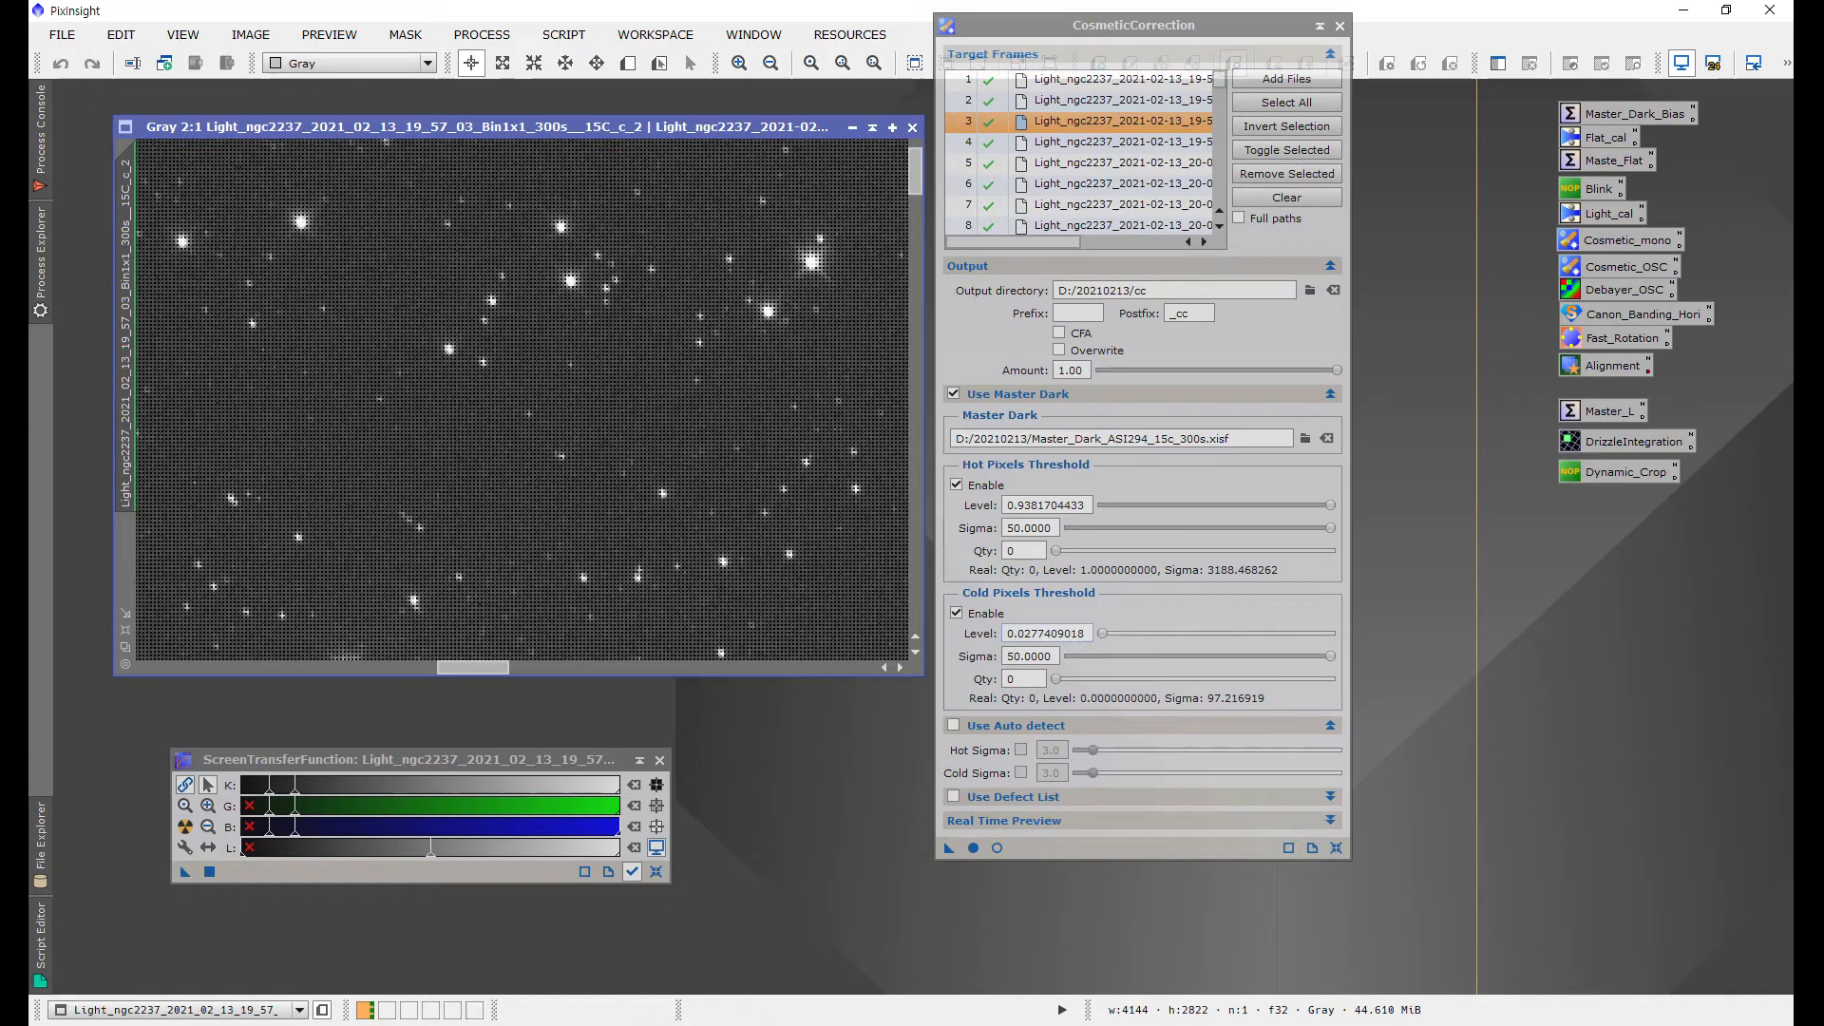
pyautogui.click(957, 614)
pyautogui.click(957, 483)
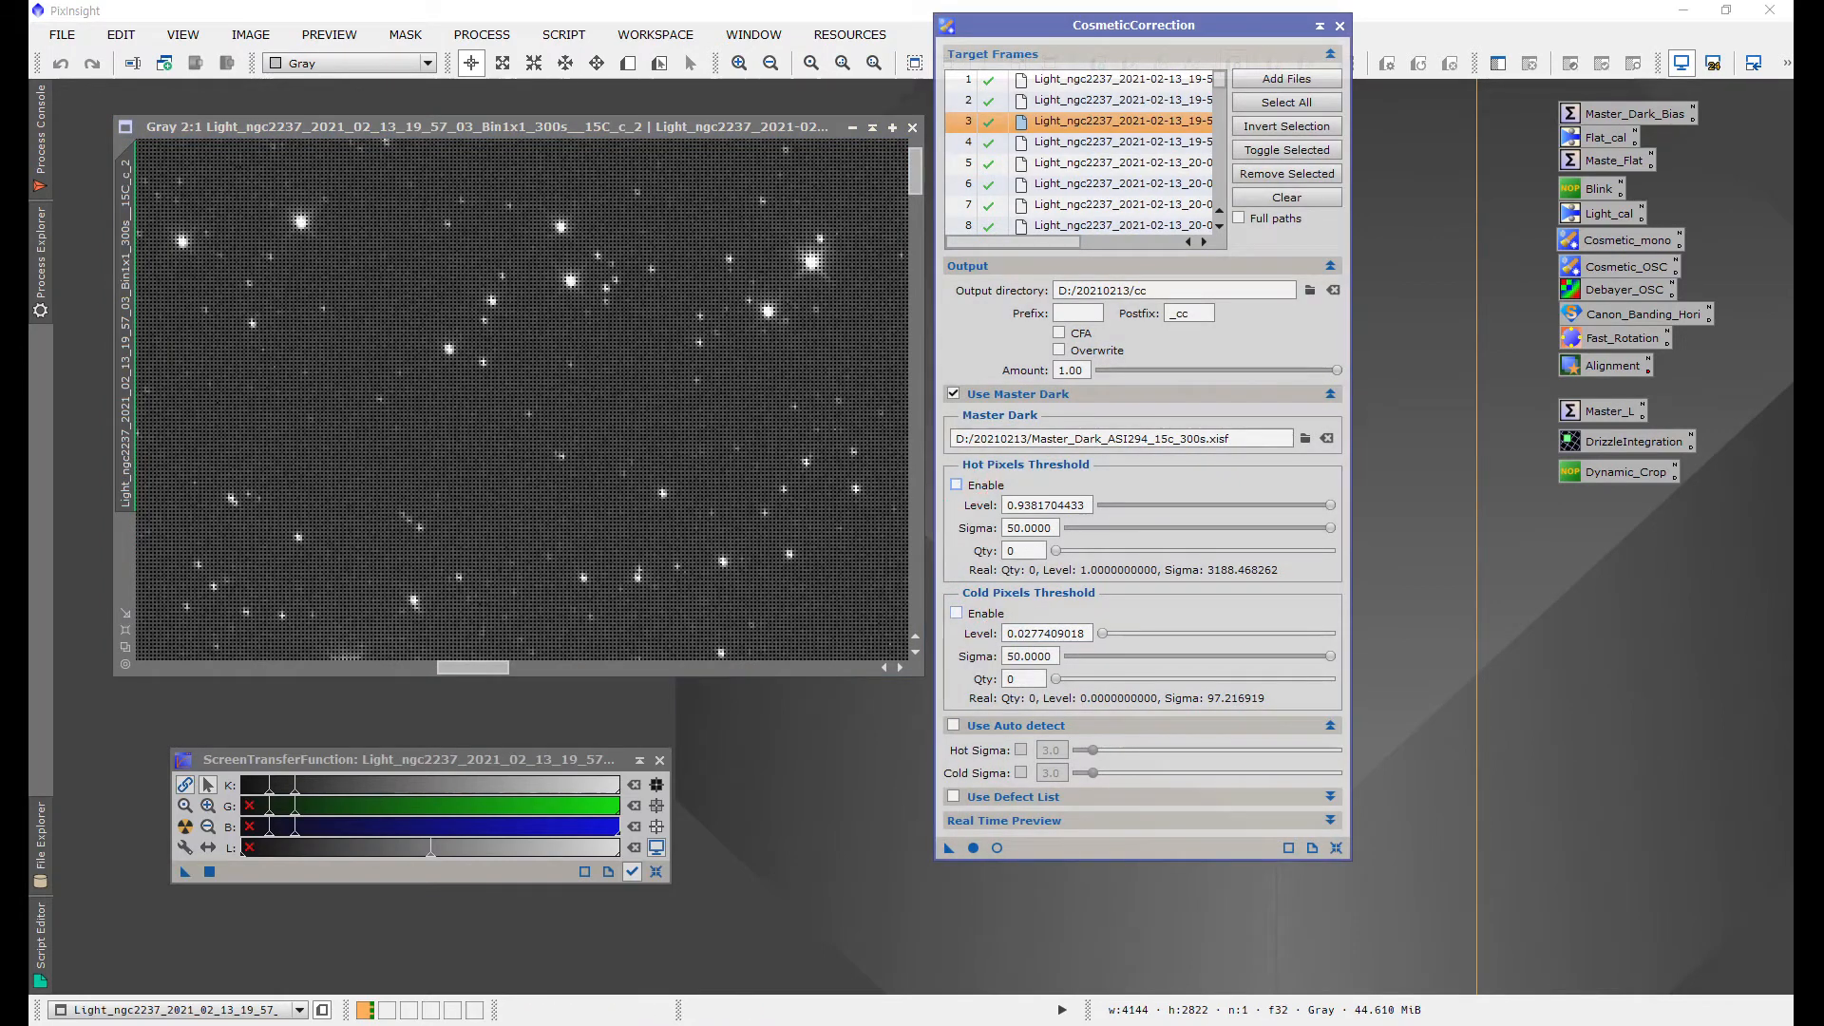
pyautogui.click(957, 613)
pyautogui.click(956, 484)
# Step: Set the hot pixel quantity to about 1073 and the cold pixel quantity to about 830
pyautogui.moveTo(1056, 550)
pyautogui.mouseDown()
pyautogui.moveTo(1154, 550)
pyautogui.moveTo(1085, 551)
pyautogui.mouseUp()
pyautogui.moveTo(1055, 679); pyautogui.dragTo(1079, 679)
pyautogui.moveTo(487, 668); pyautogui.dragTo(593, 668)
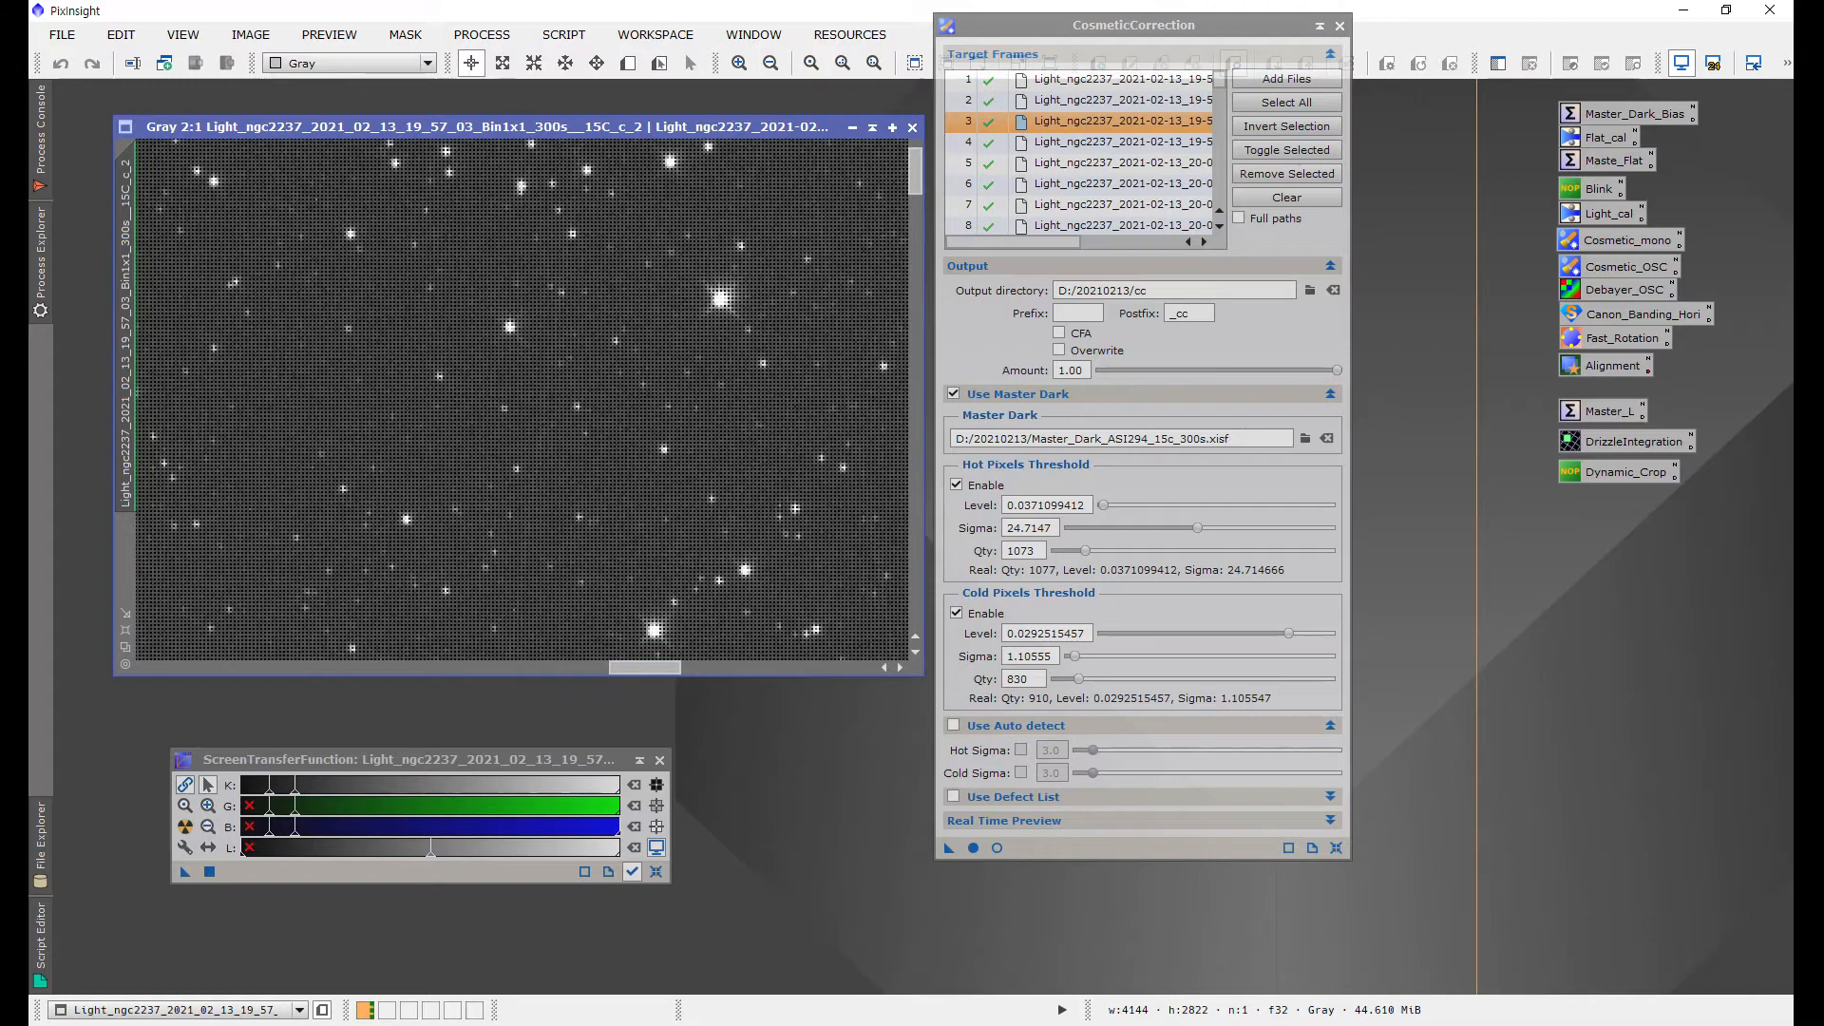
# Step: Set the hot pixel quantity back to 0 and reselect Master_Dark_ASI294_15c_300s.xisf as the master dark
pyautogui.moveTo(1084, 550)
pyautogui.mouseDown()
pyautogui.moveTo(1202, 550)
pyautogui.moveTo(1055, 550)
pyautogui.mouseUp()
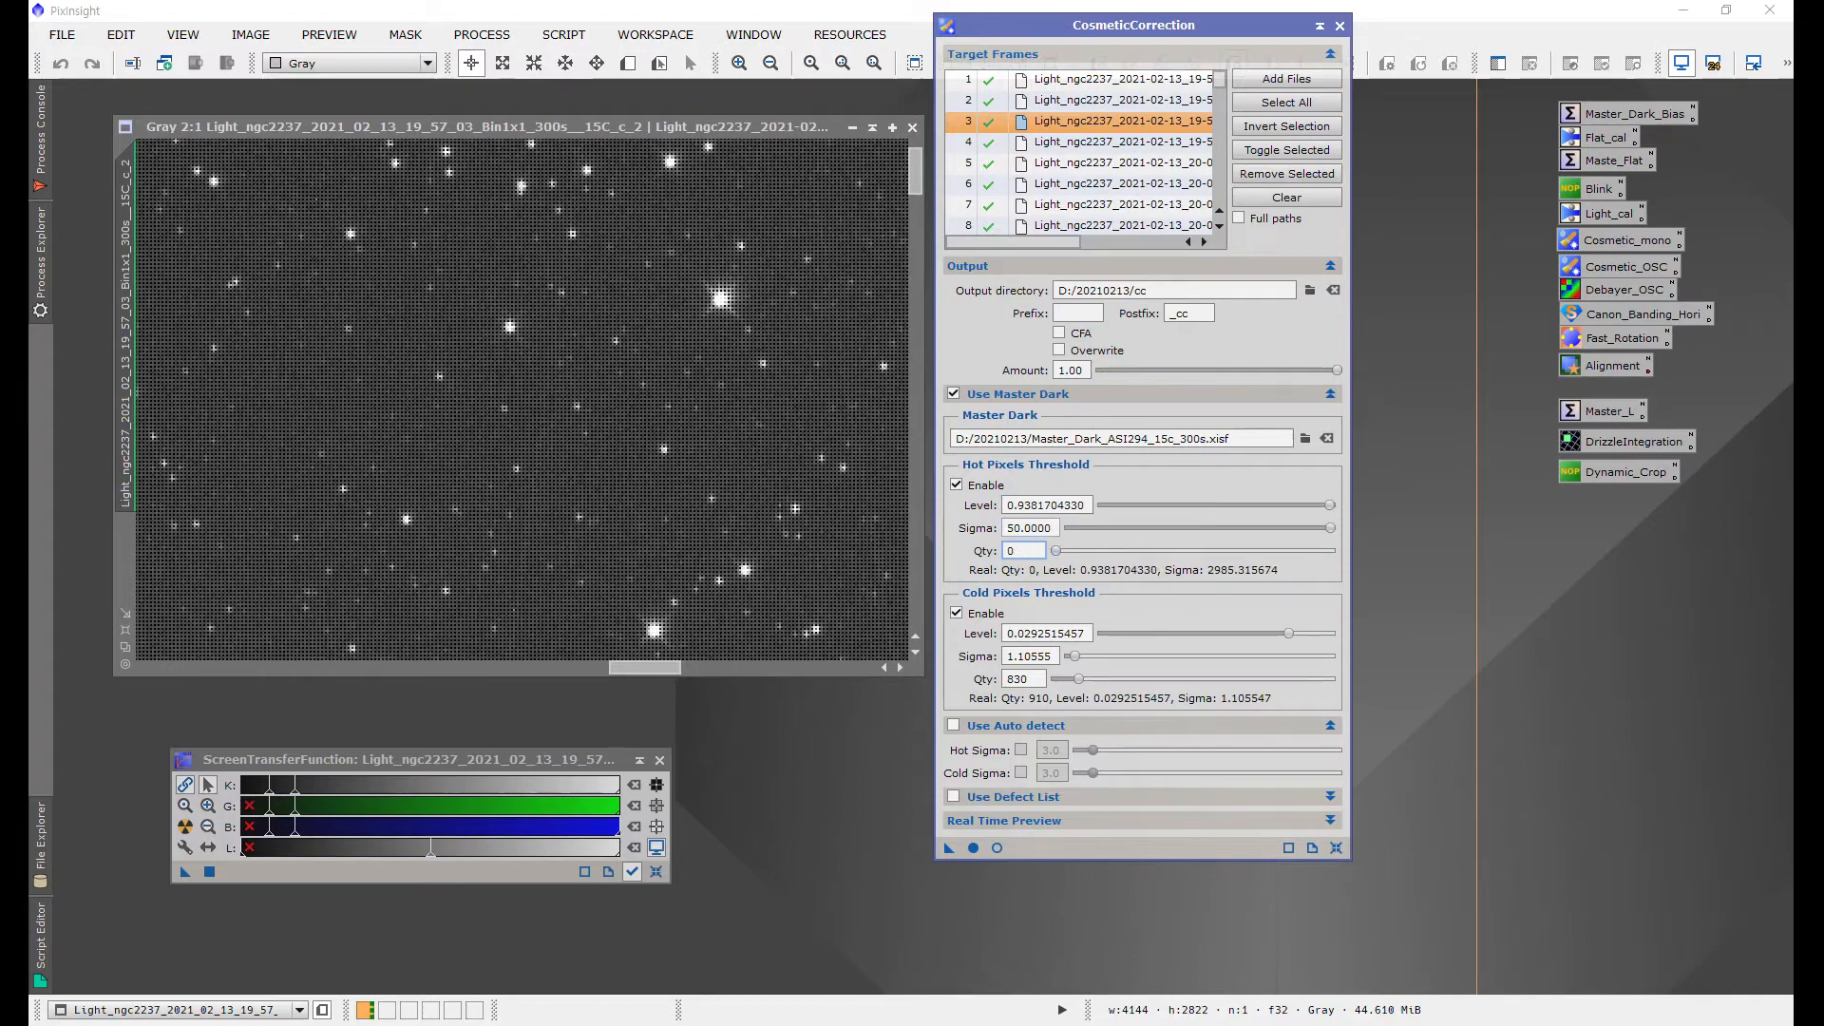
pyautogui.click(1304, 438)
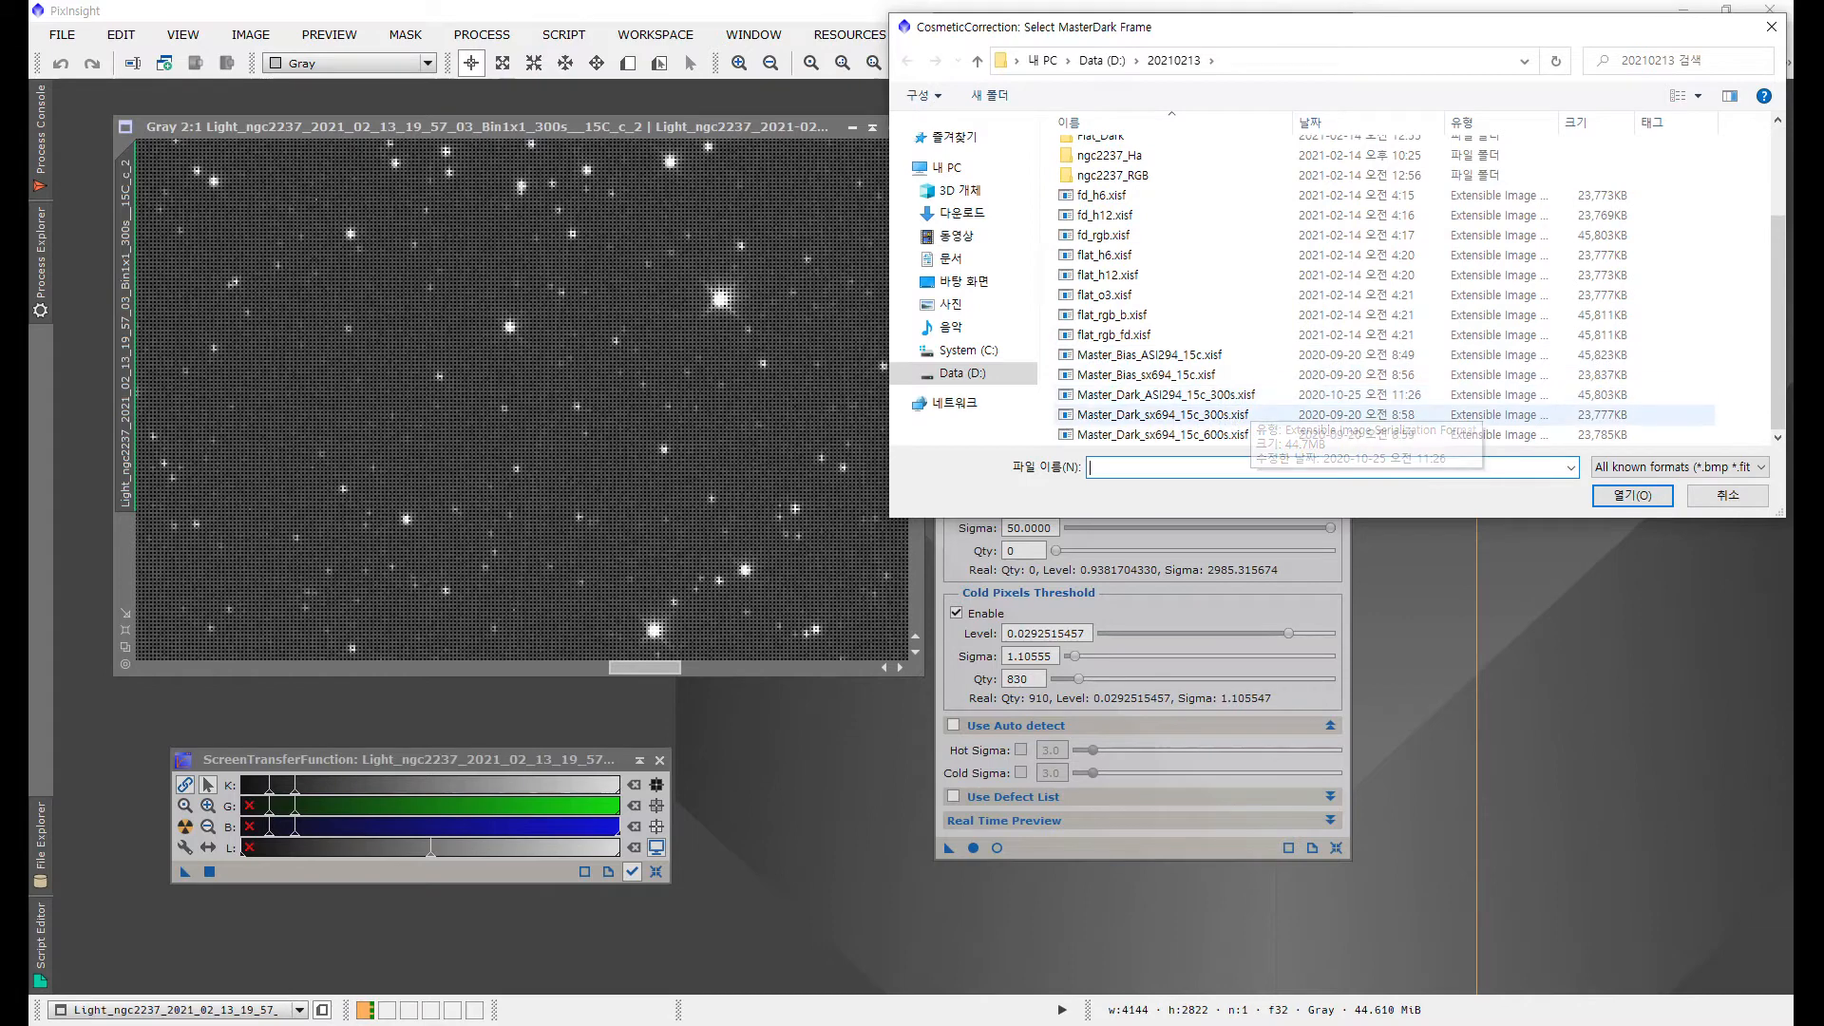
pyautogui.doubleClick(1173, 395)
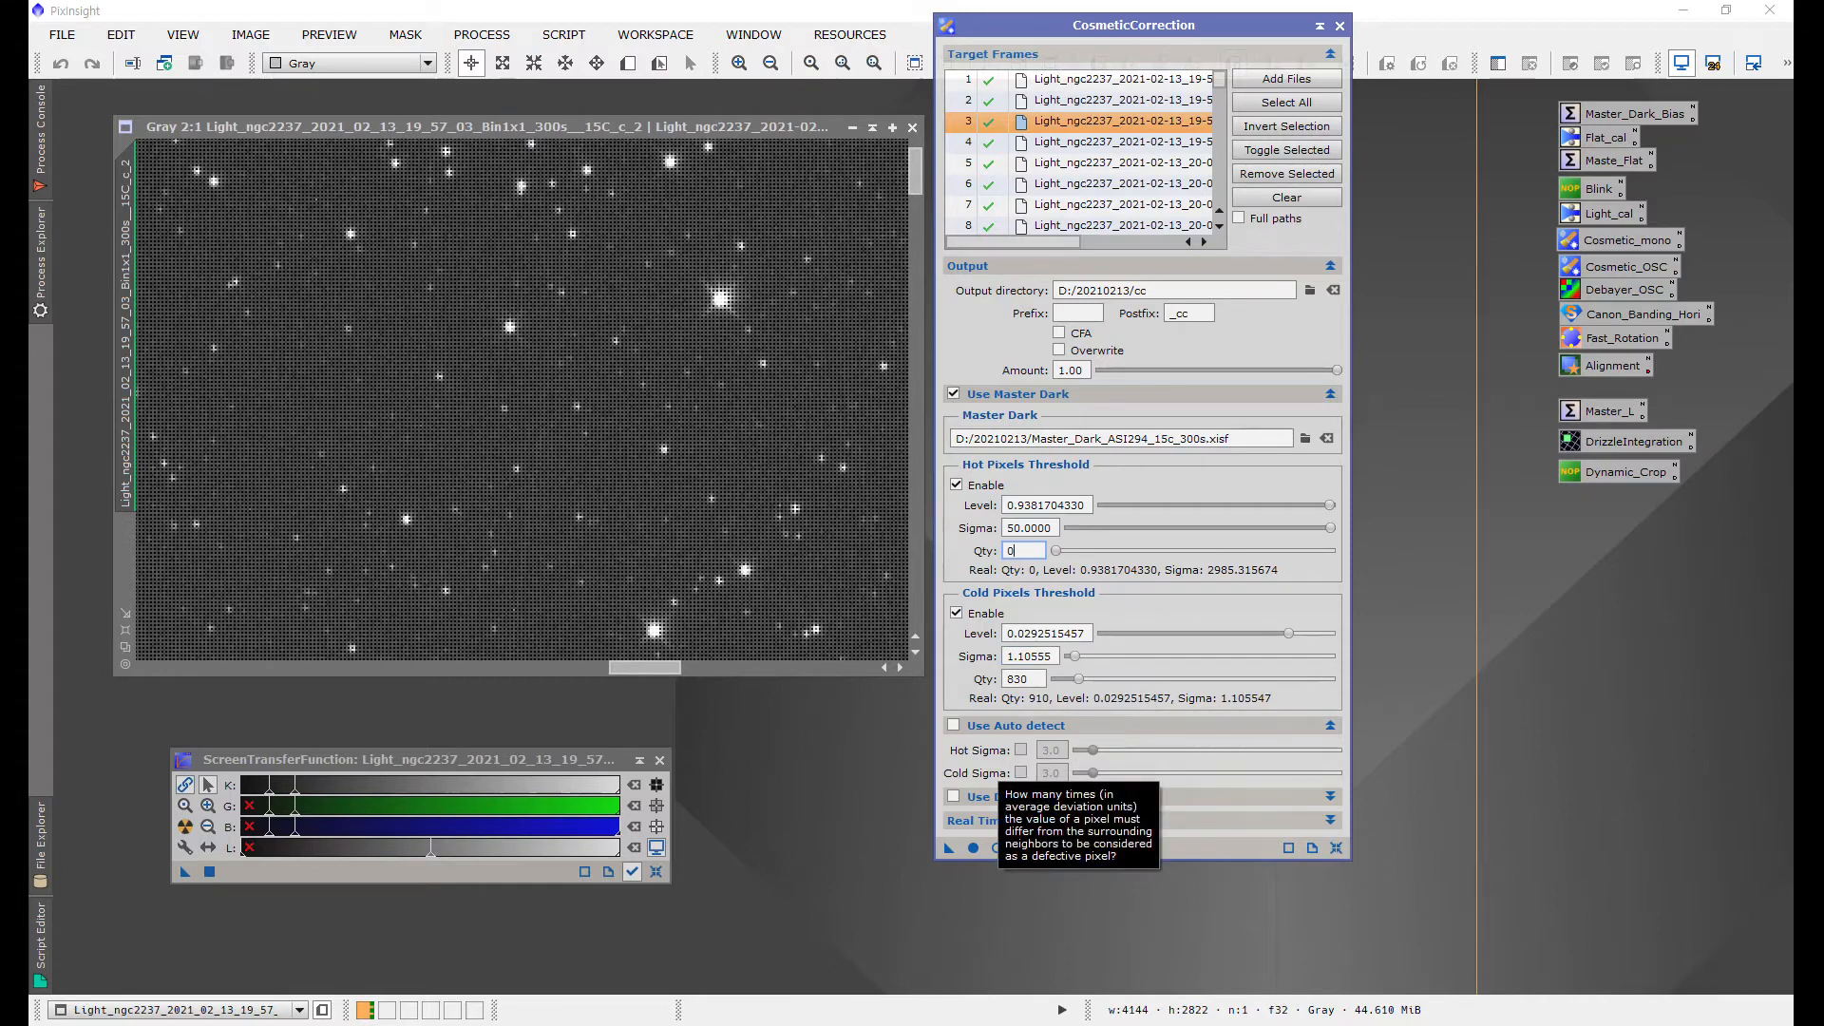
# Step: Enable auto detection of defective pixels with both hot and cold sigma enabled at 3.0
pyautogui.click(953, 725)
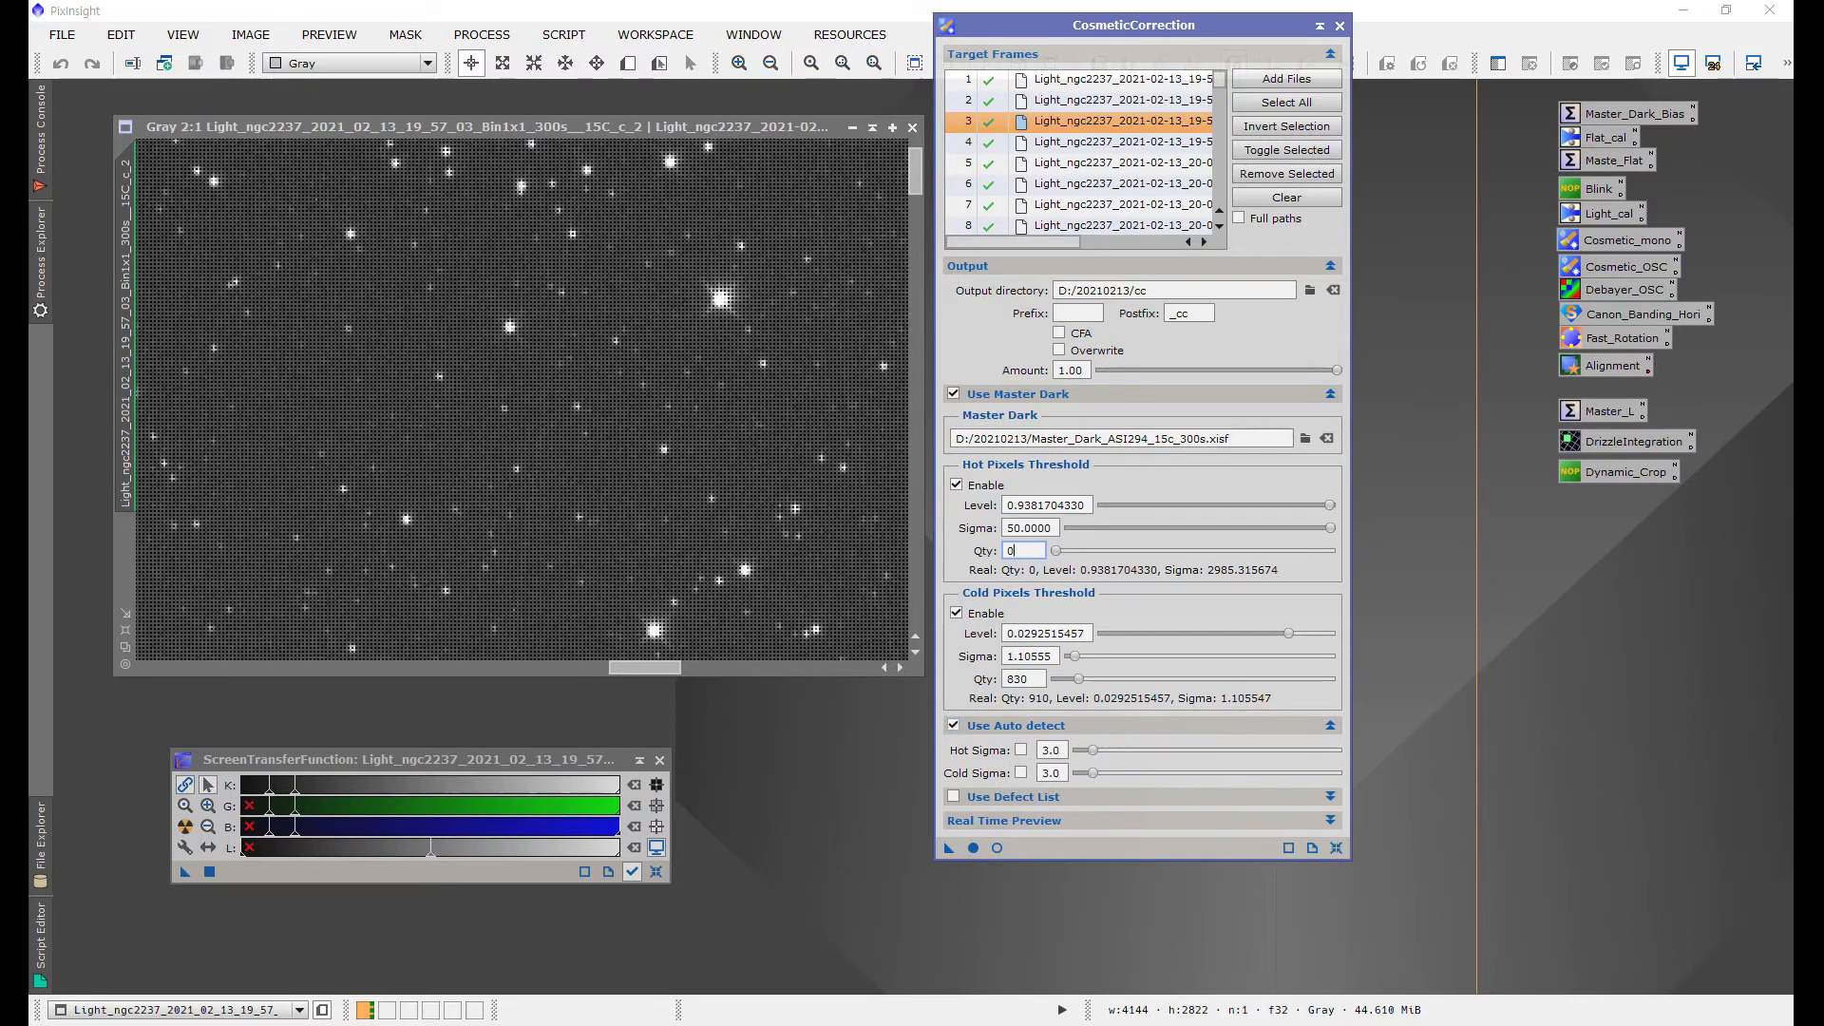
pyautogui.click(1020, 749)
pyautogui.click(1020, 772)
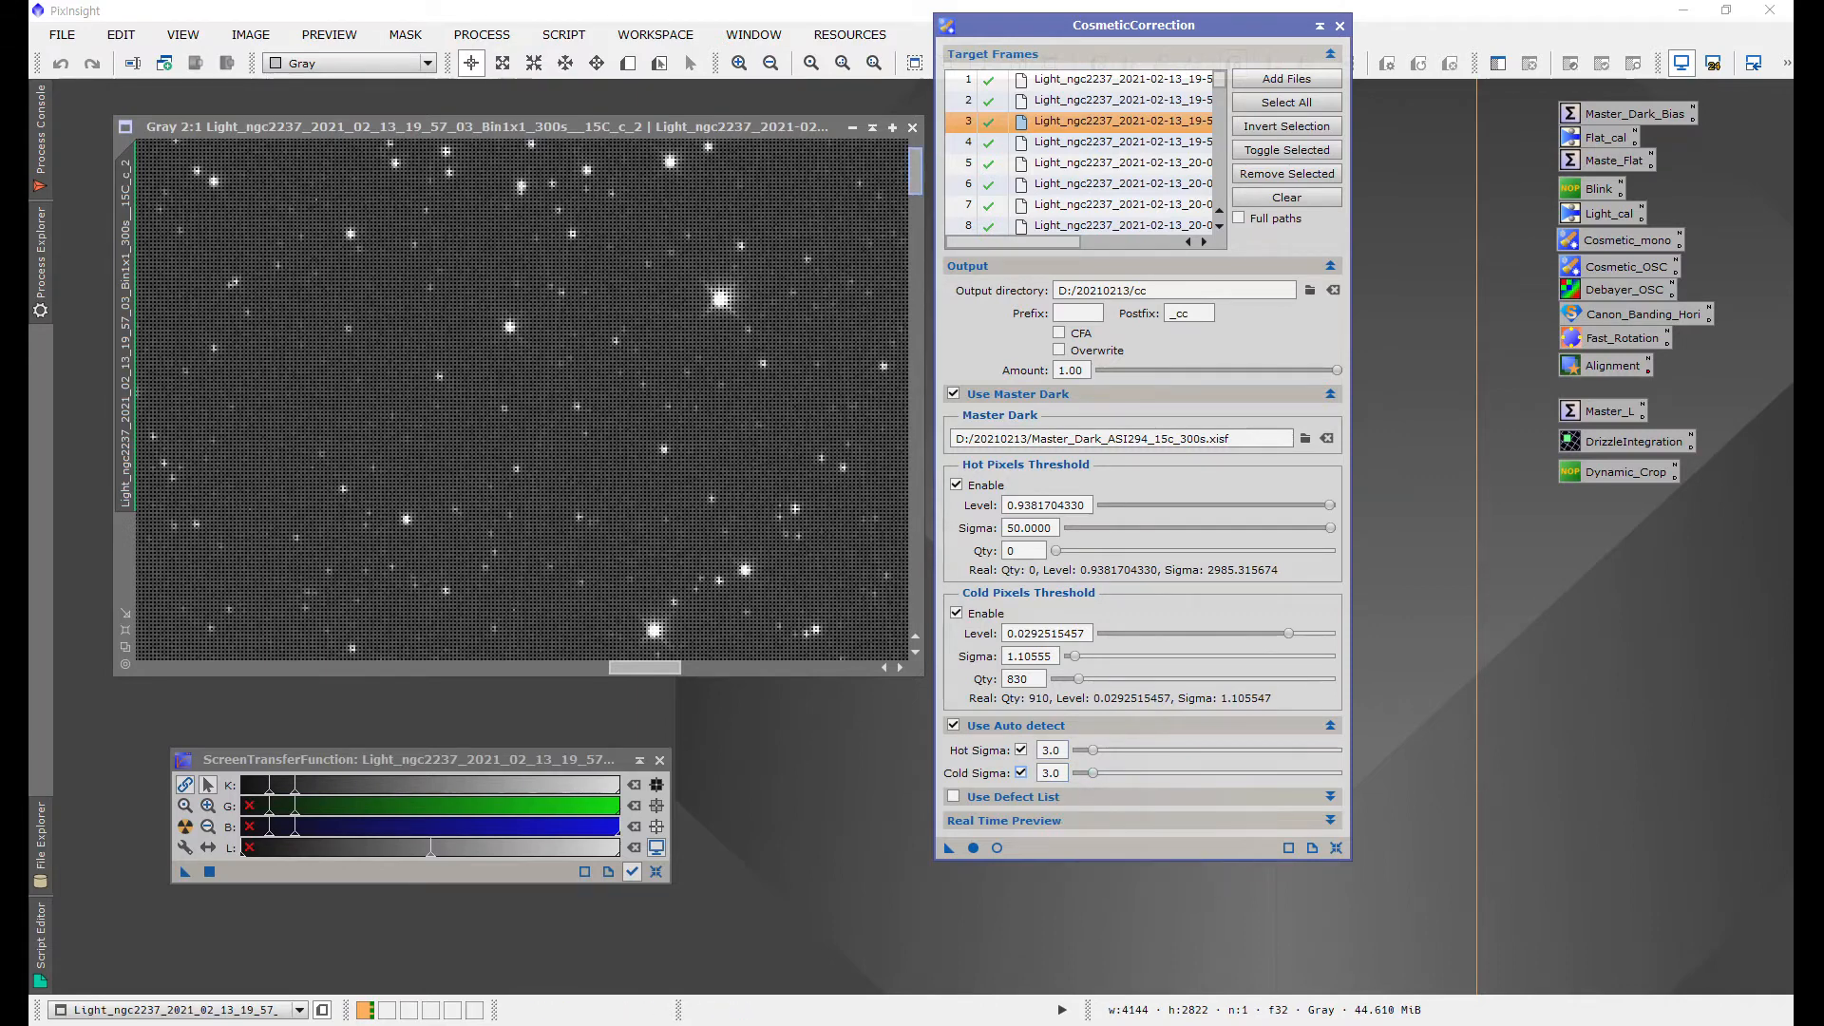
pyautogui.moveTo(914, 172); pyautogui.dragTo(914, 313)
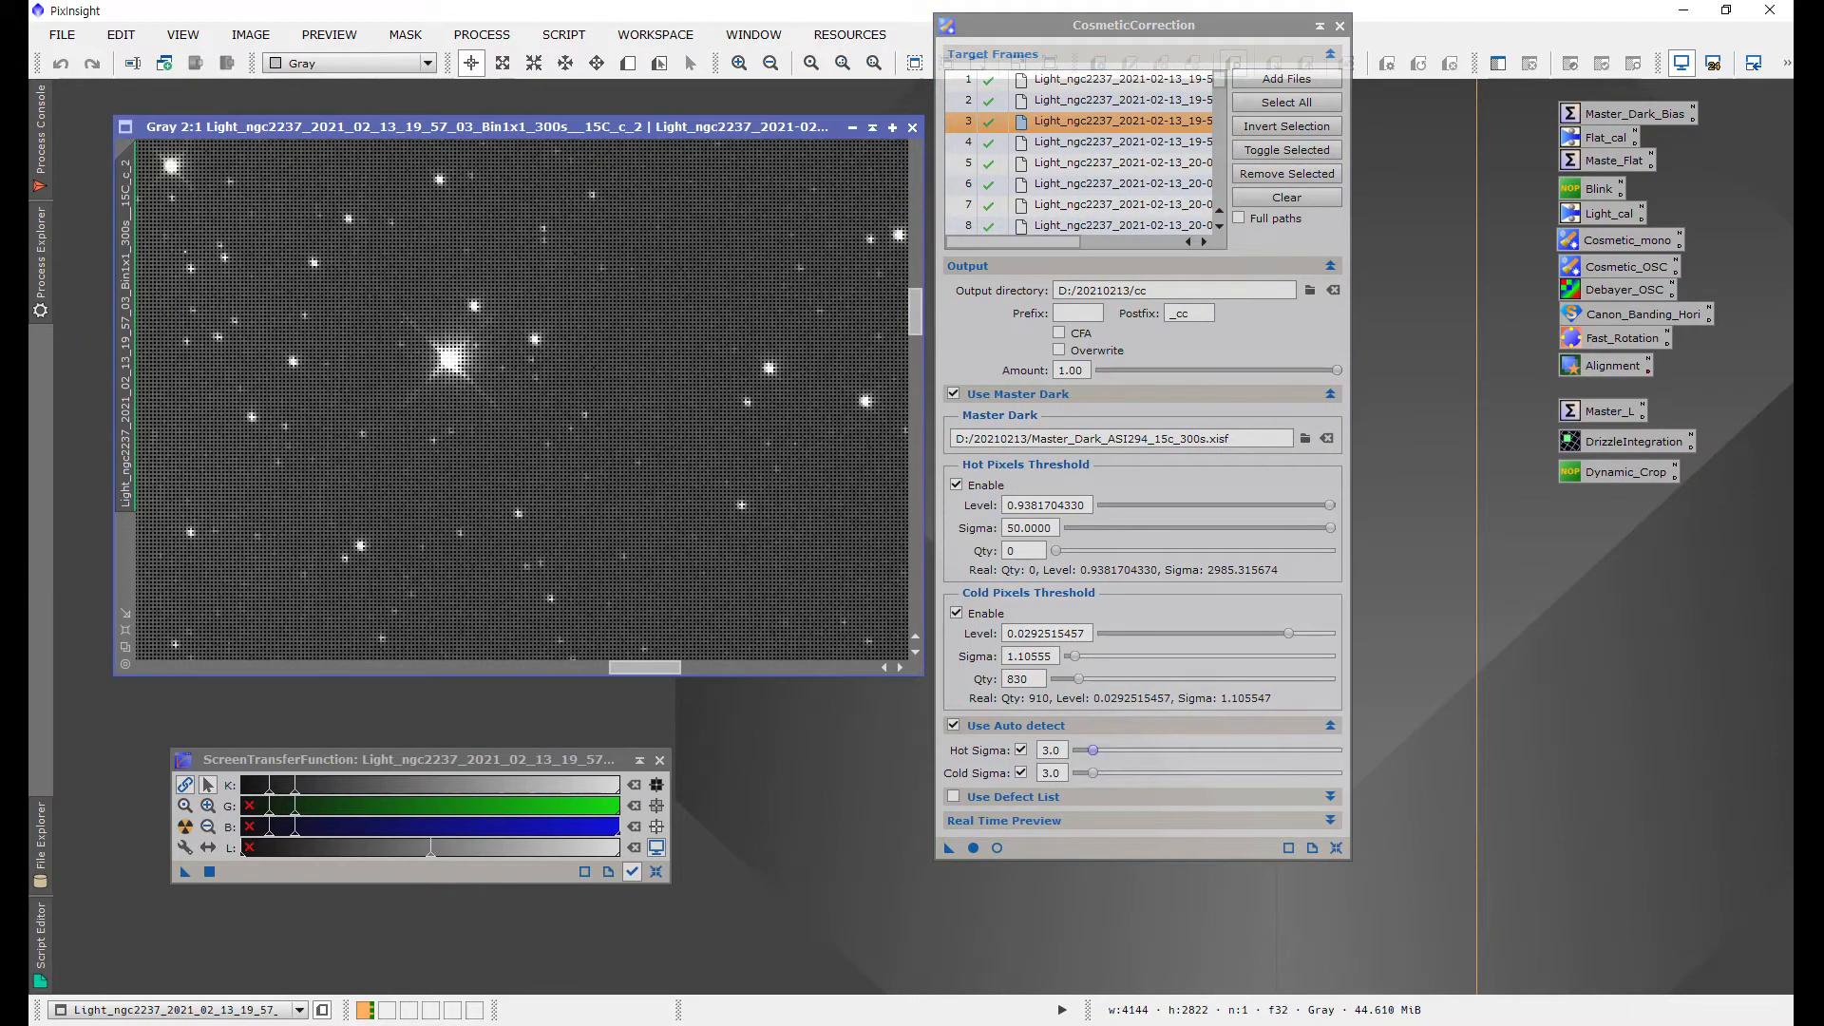
pyautogui.moveTo(1092, 751)
pyautogui.mouseDown()
pyautogui.moveTo(1161, 751)
pyautogui.moveTo(1093, 750)
pyautogui.mouseUp()
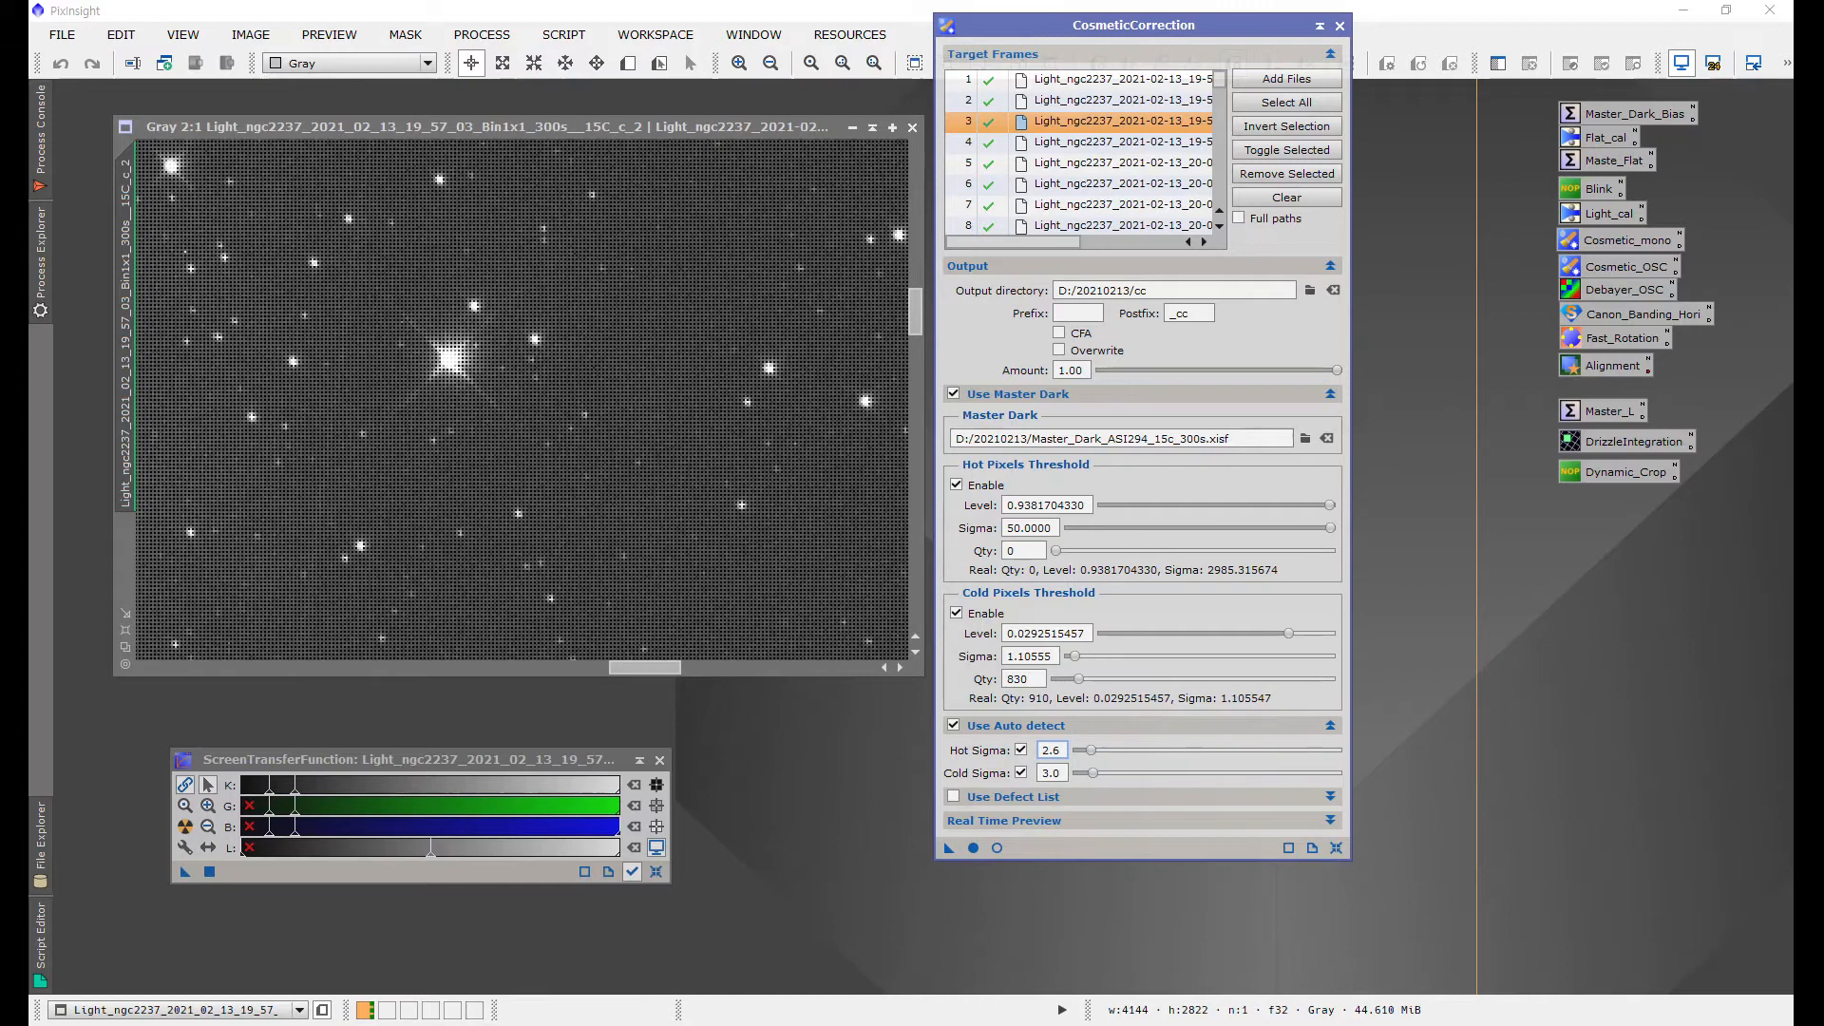
pyautogui.press('Return')
pyautogui.click(1059, 774)
# Step: Close the inspected frame and apply Cosmetic Correction globally to all target frames
pyautogui.click(912, 127)
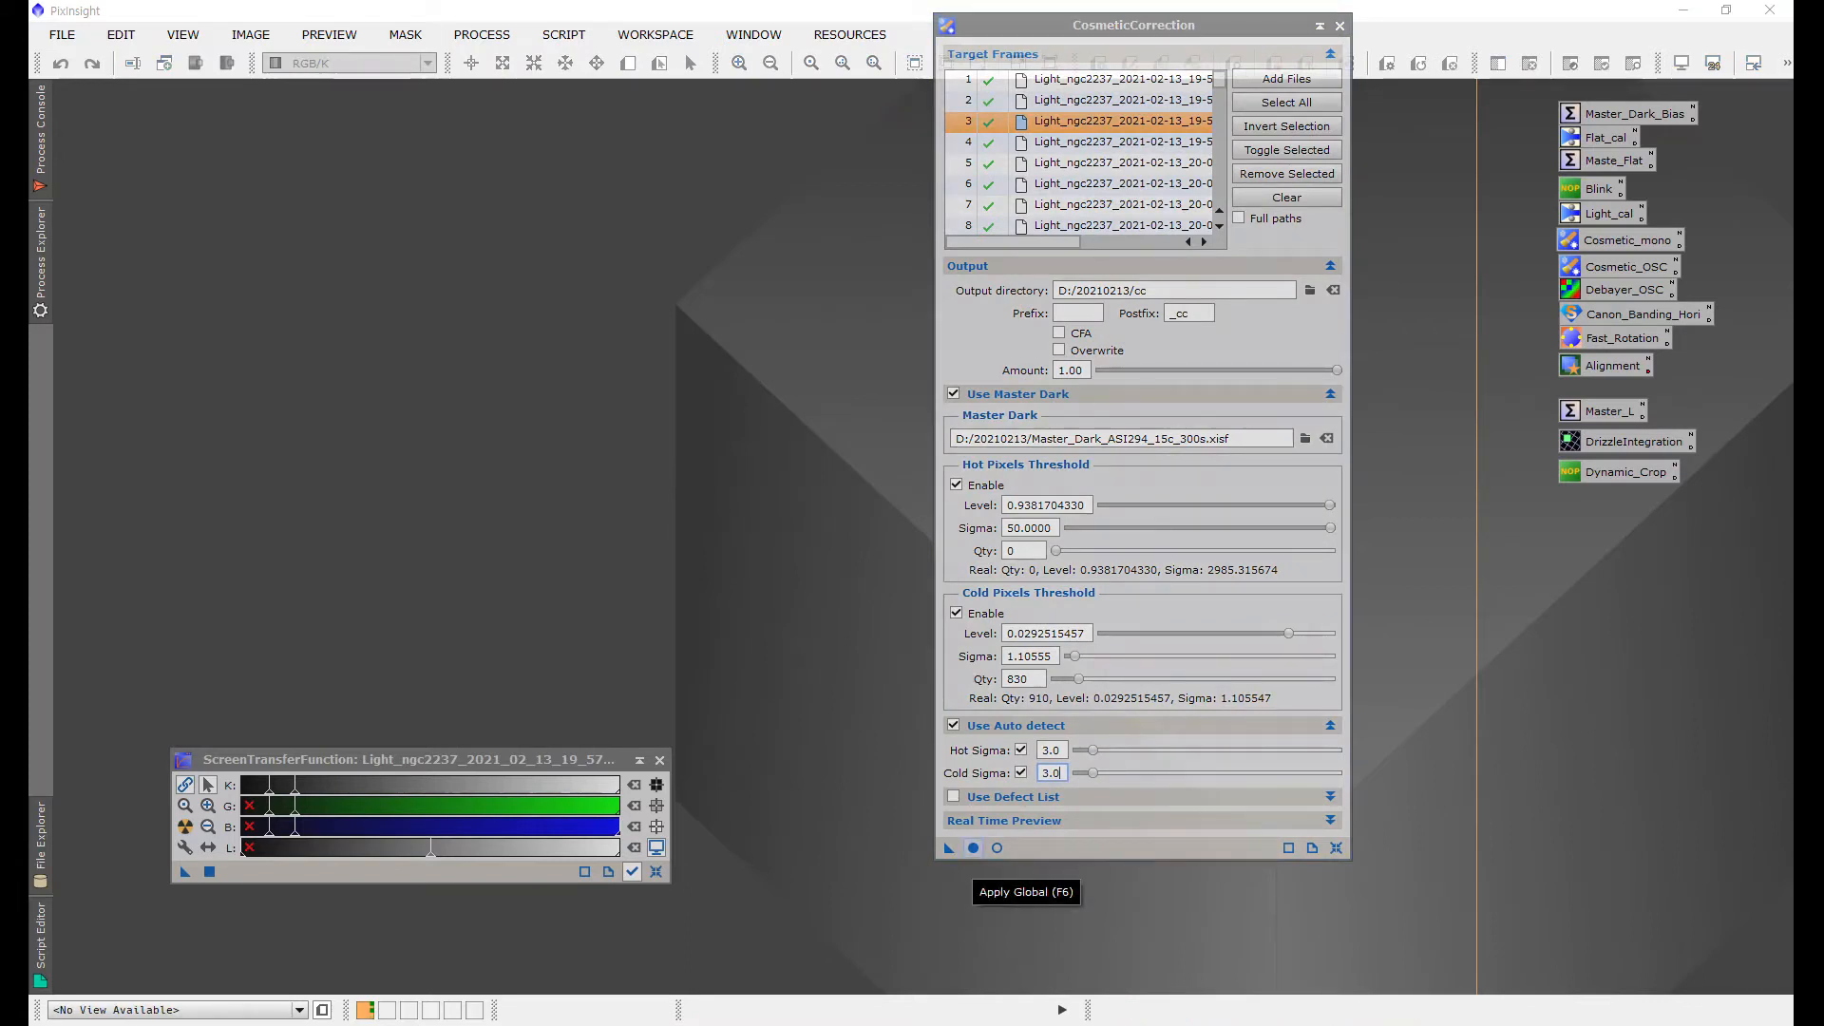
pyautogui.click(948, 847)
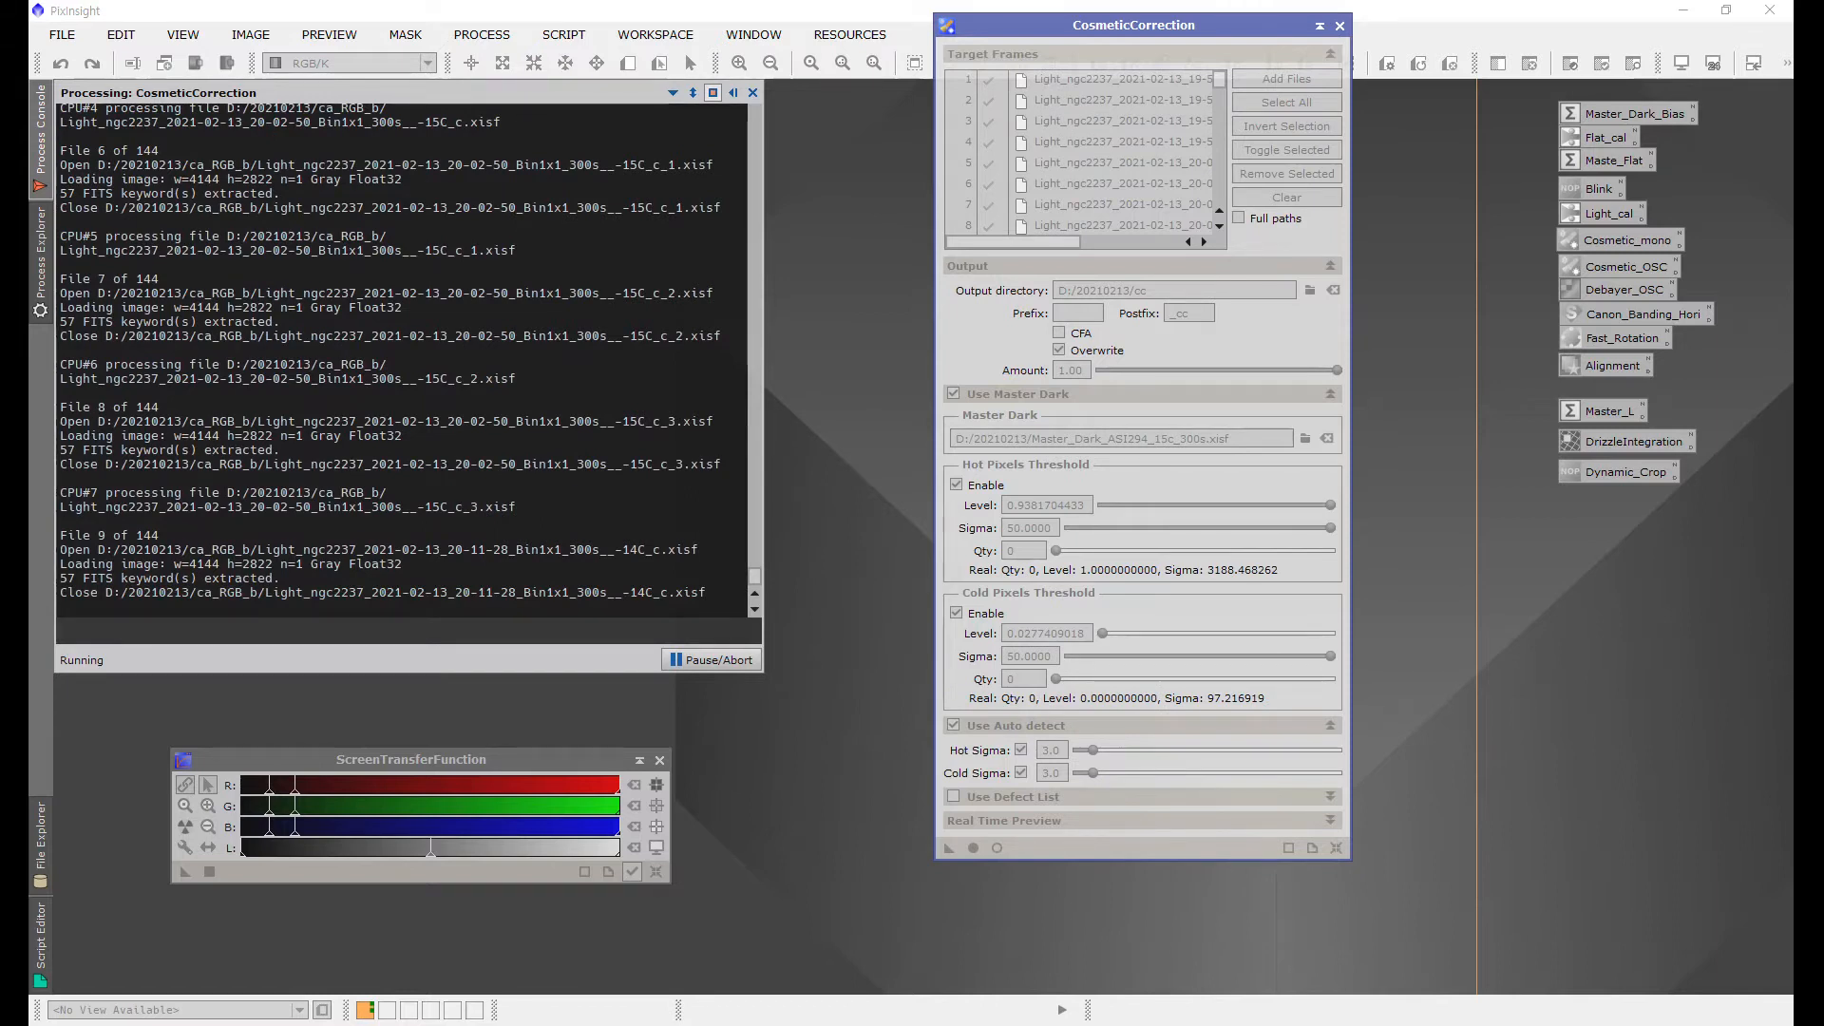
# Step: Abort the running cosmetic correction batch and close the CosmeticCorrection window
pyautogui.moveTo(1132, 26); pyautogui.dragTo(1157, 79)
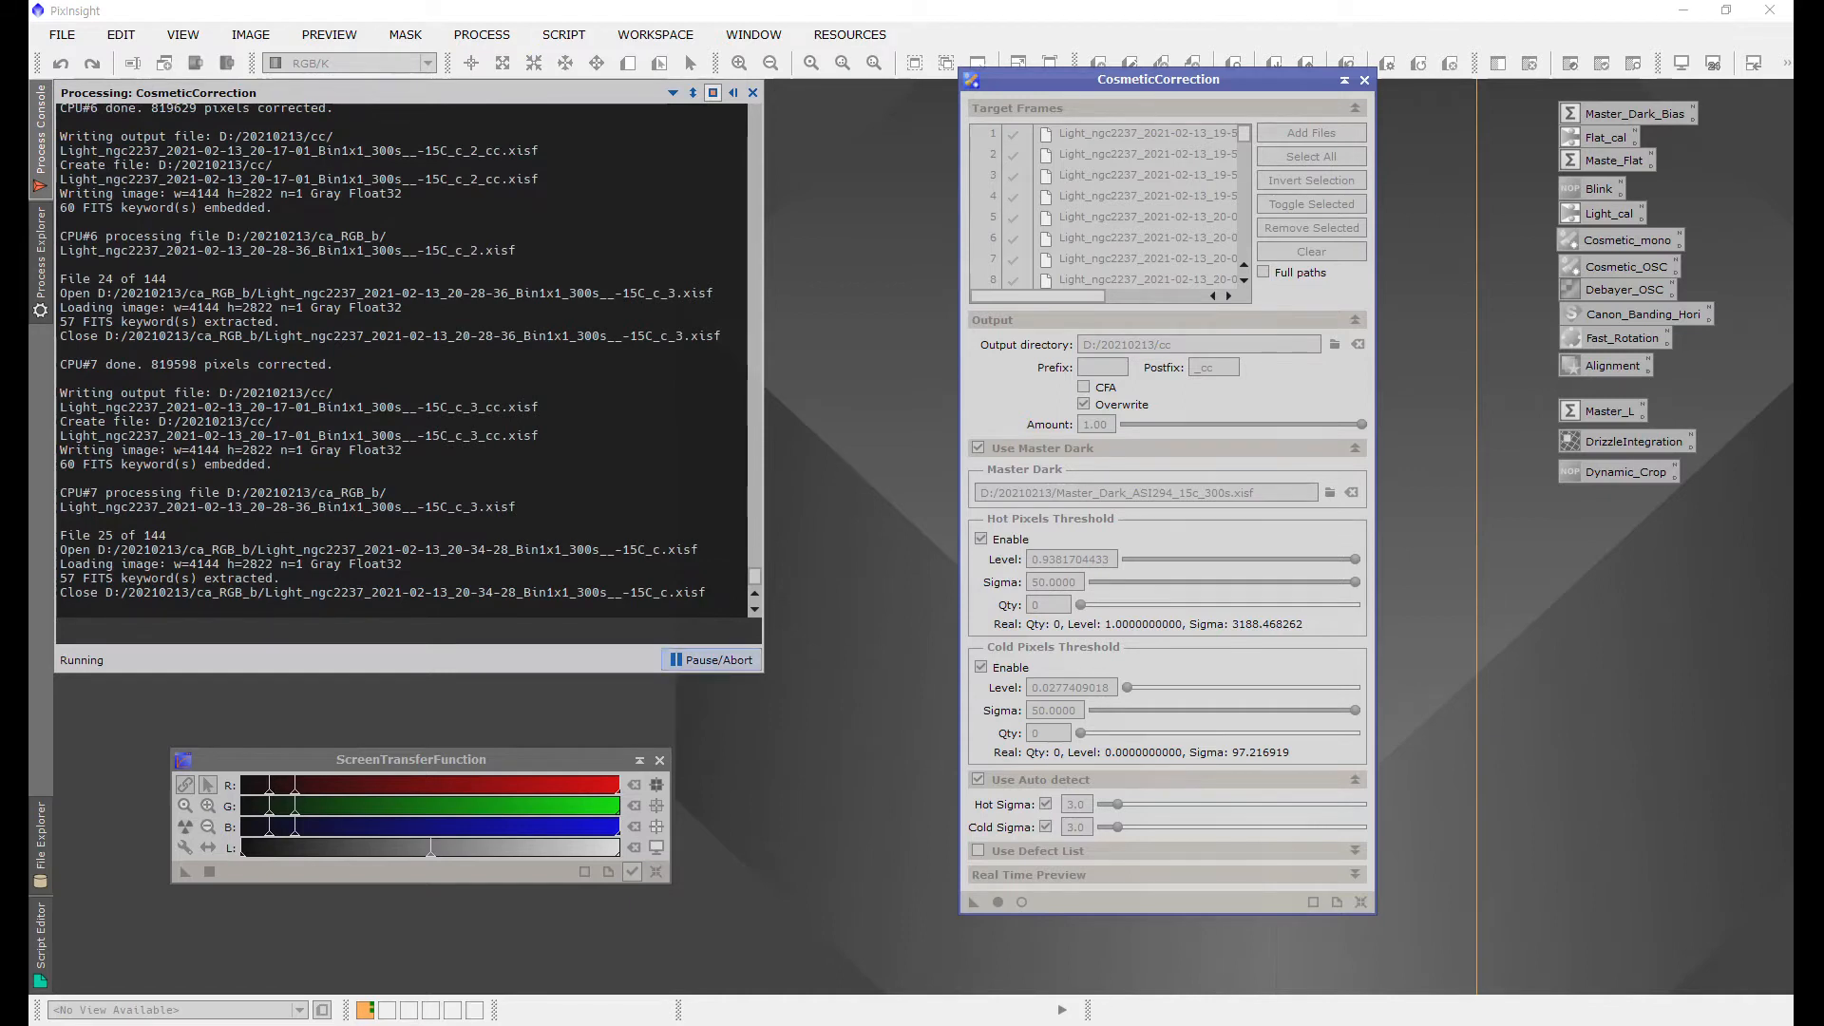
pyautogui.click(712, 660)
pyautogui.click(869, 546)
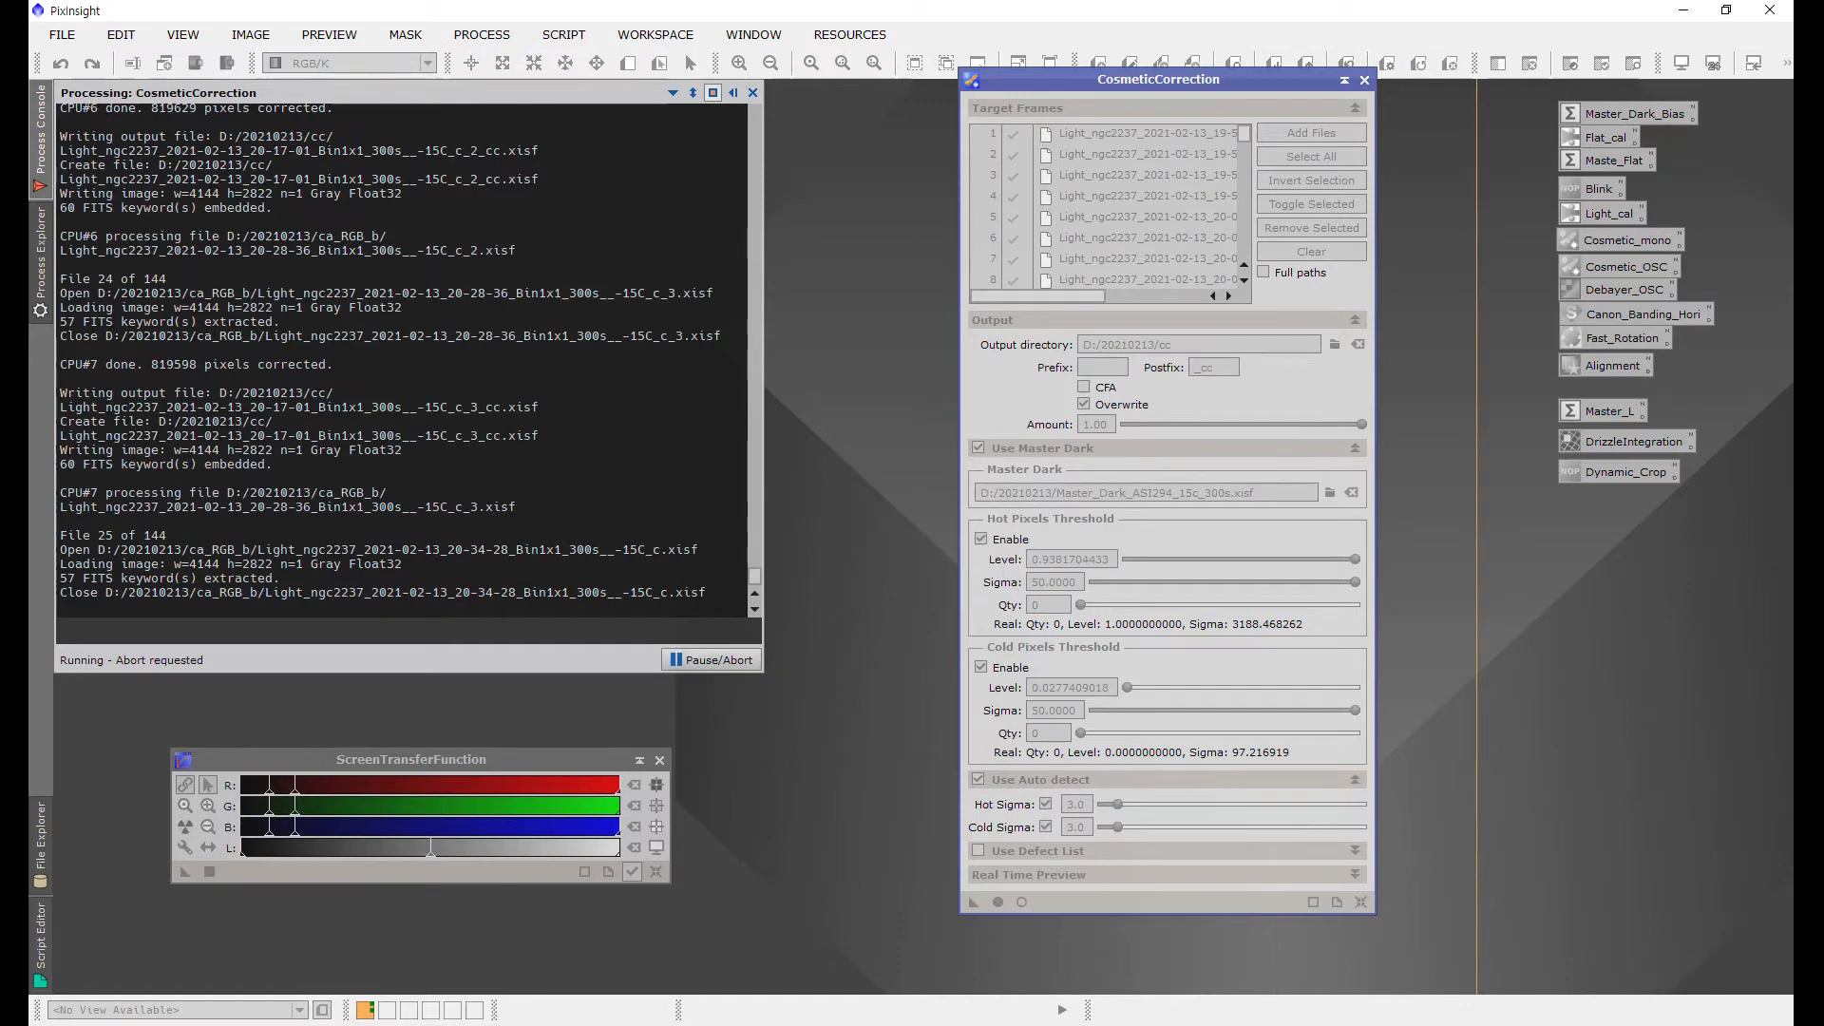
pyautogui.click(1364, 80)
# Step: Open the first cosmetic-corrected frame from the cc folder and apply an auto stretch
pyautogui.doubleClick(696, 345)
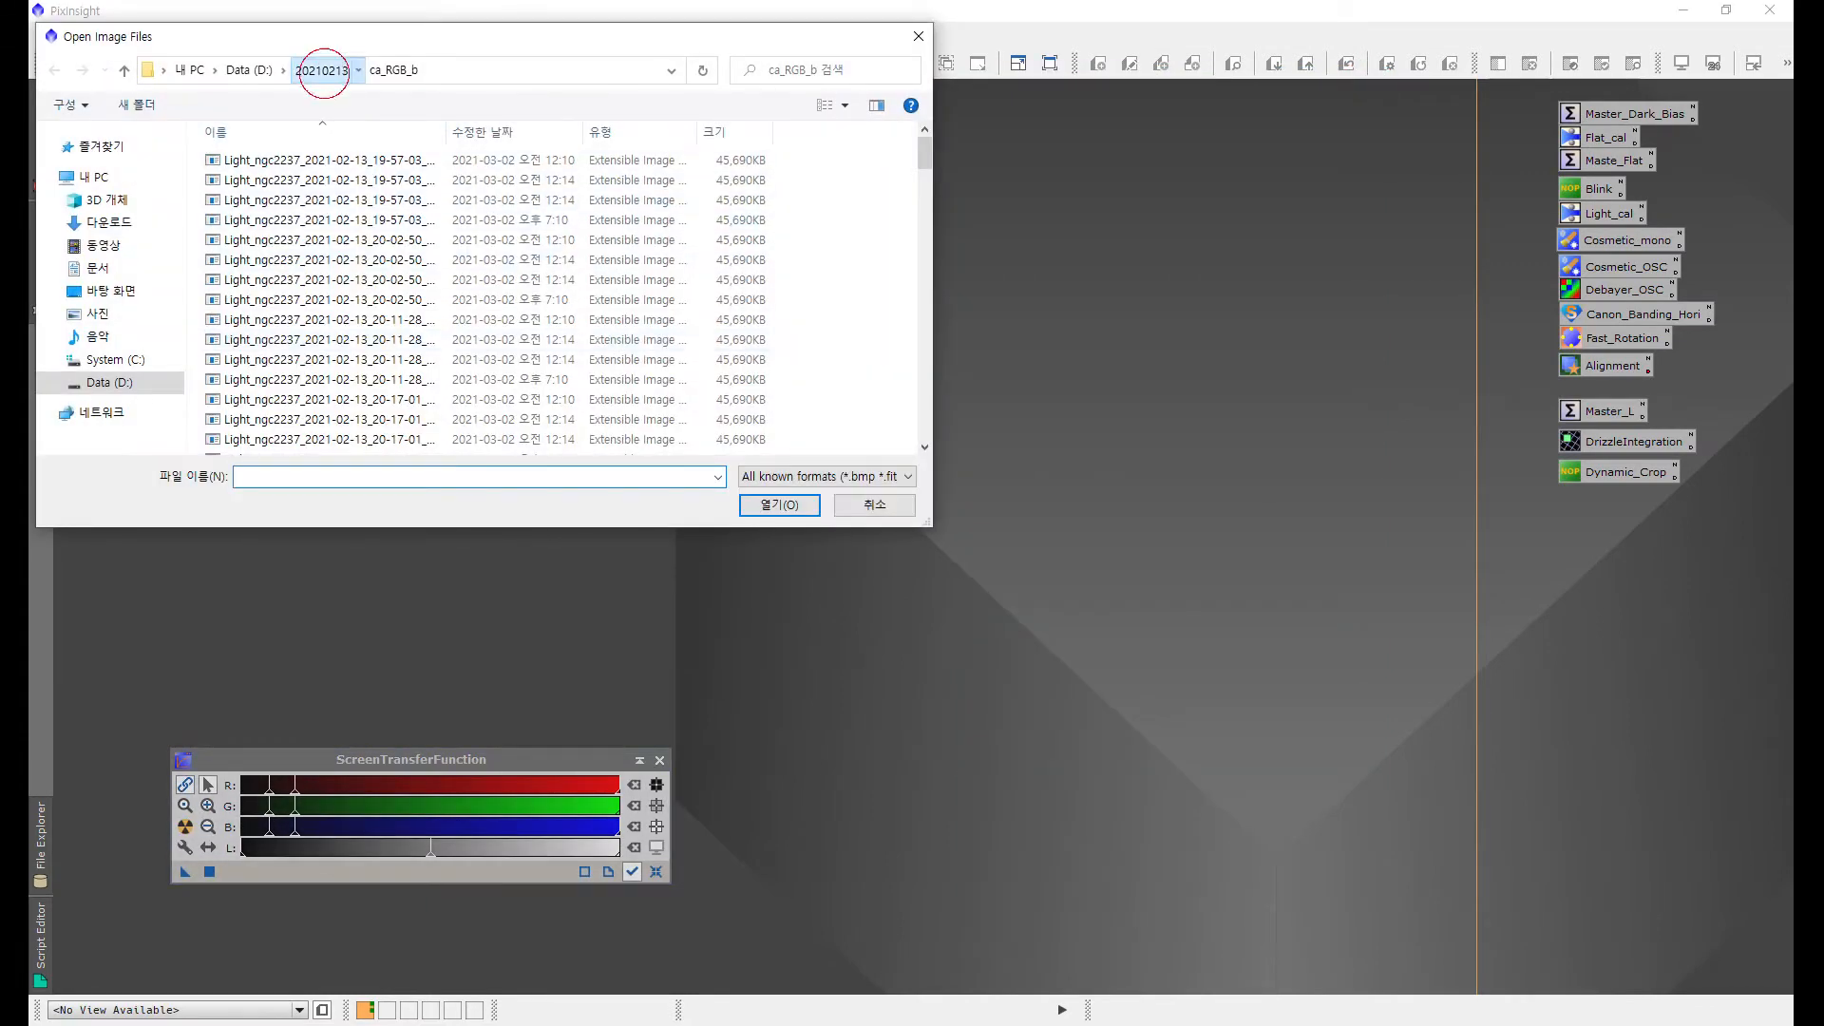
pyautogui.click(321, 70)
pyautogui.doubleClick(237, 239)
pyautogui.doubleClick(316, 182)
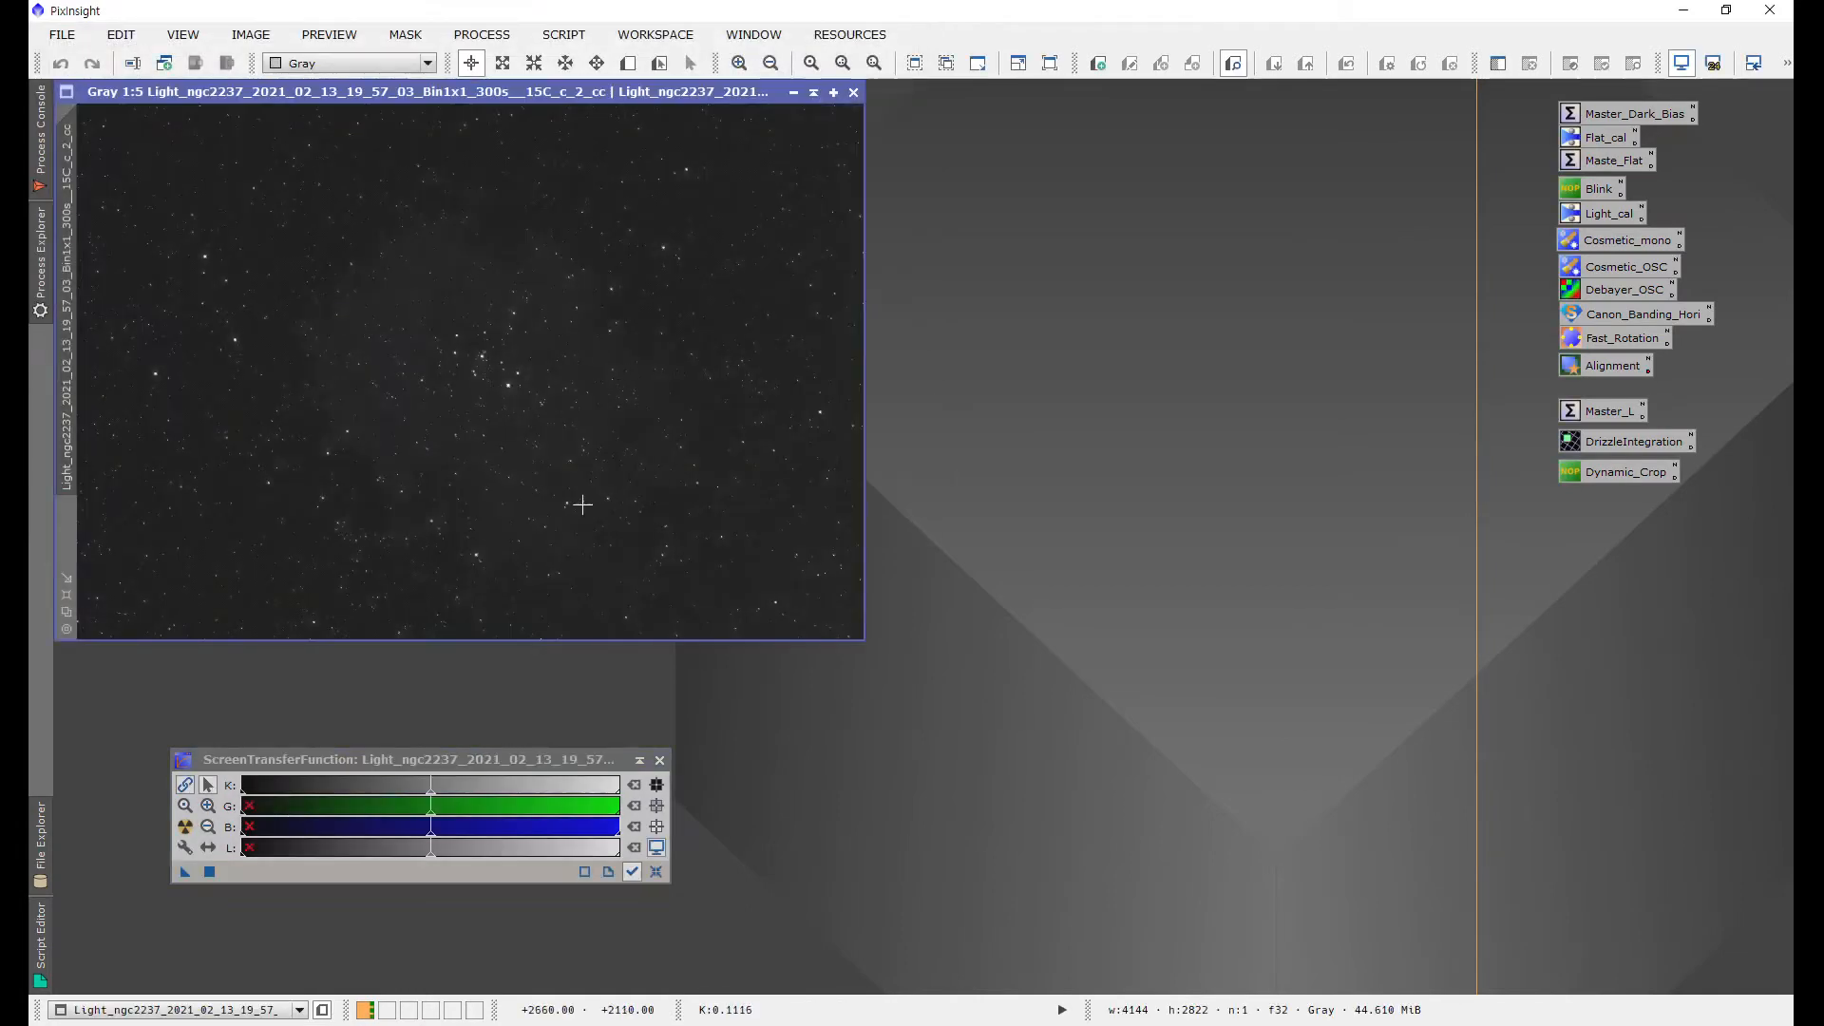
pyautogui.click(186, 826)
pyautogui.moveTo(41, 262)
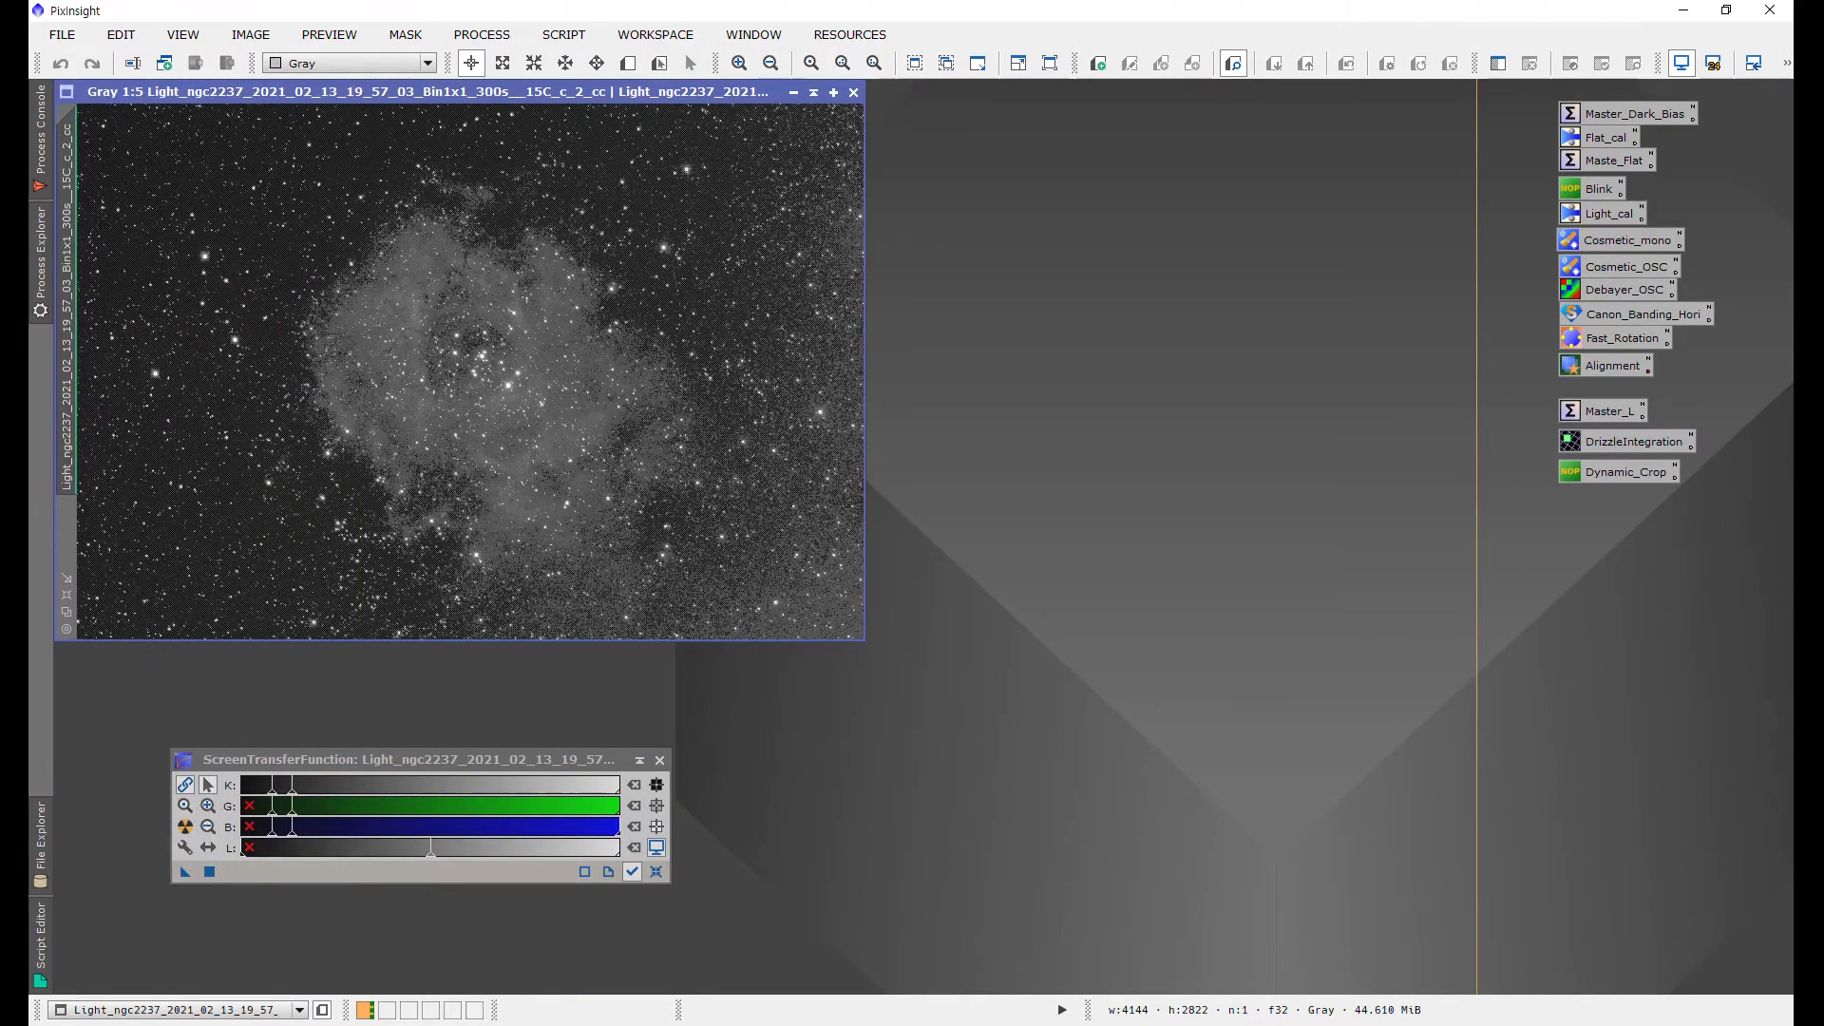
# Step: Open the matching uncorrected calibrated frame from the ca_RGB_b folder for comparison
pyautogui.moveTo(513, 92); pyautogui.dragTo(660, 125)
pyautogui.scroll(3, 648, 432)
pyautogui.scroll(-2, 648, 433)
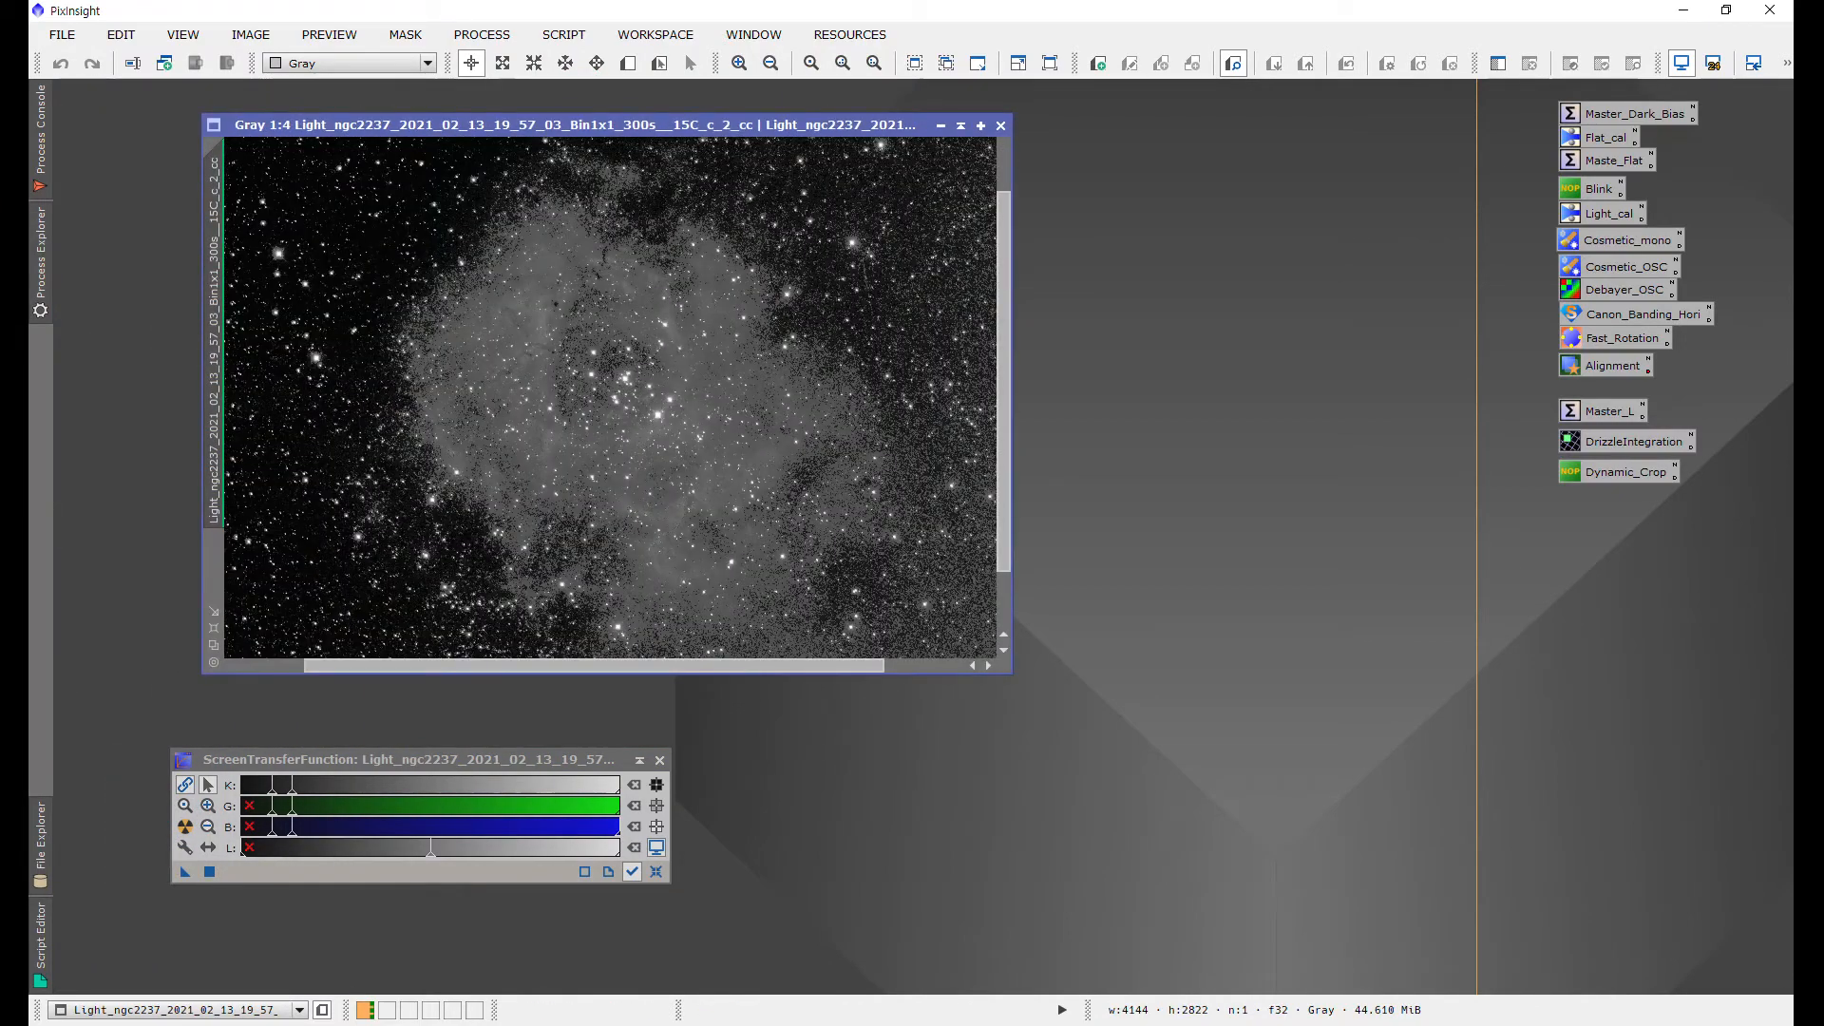
pyautogui.hotkey('ctrl', 'o')
pyautogui.click(323, 70)
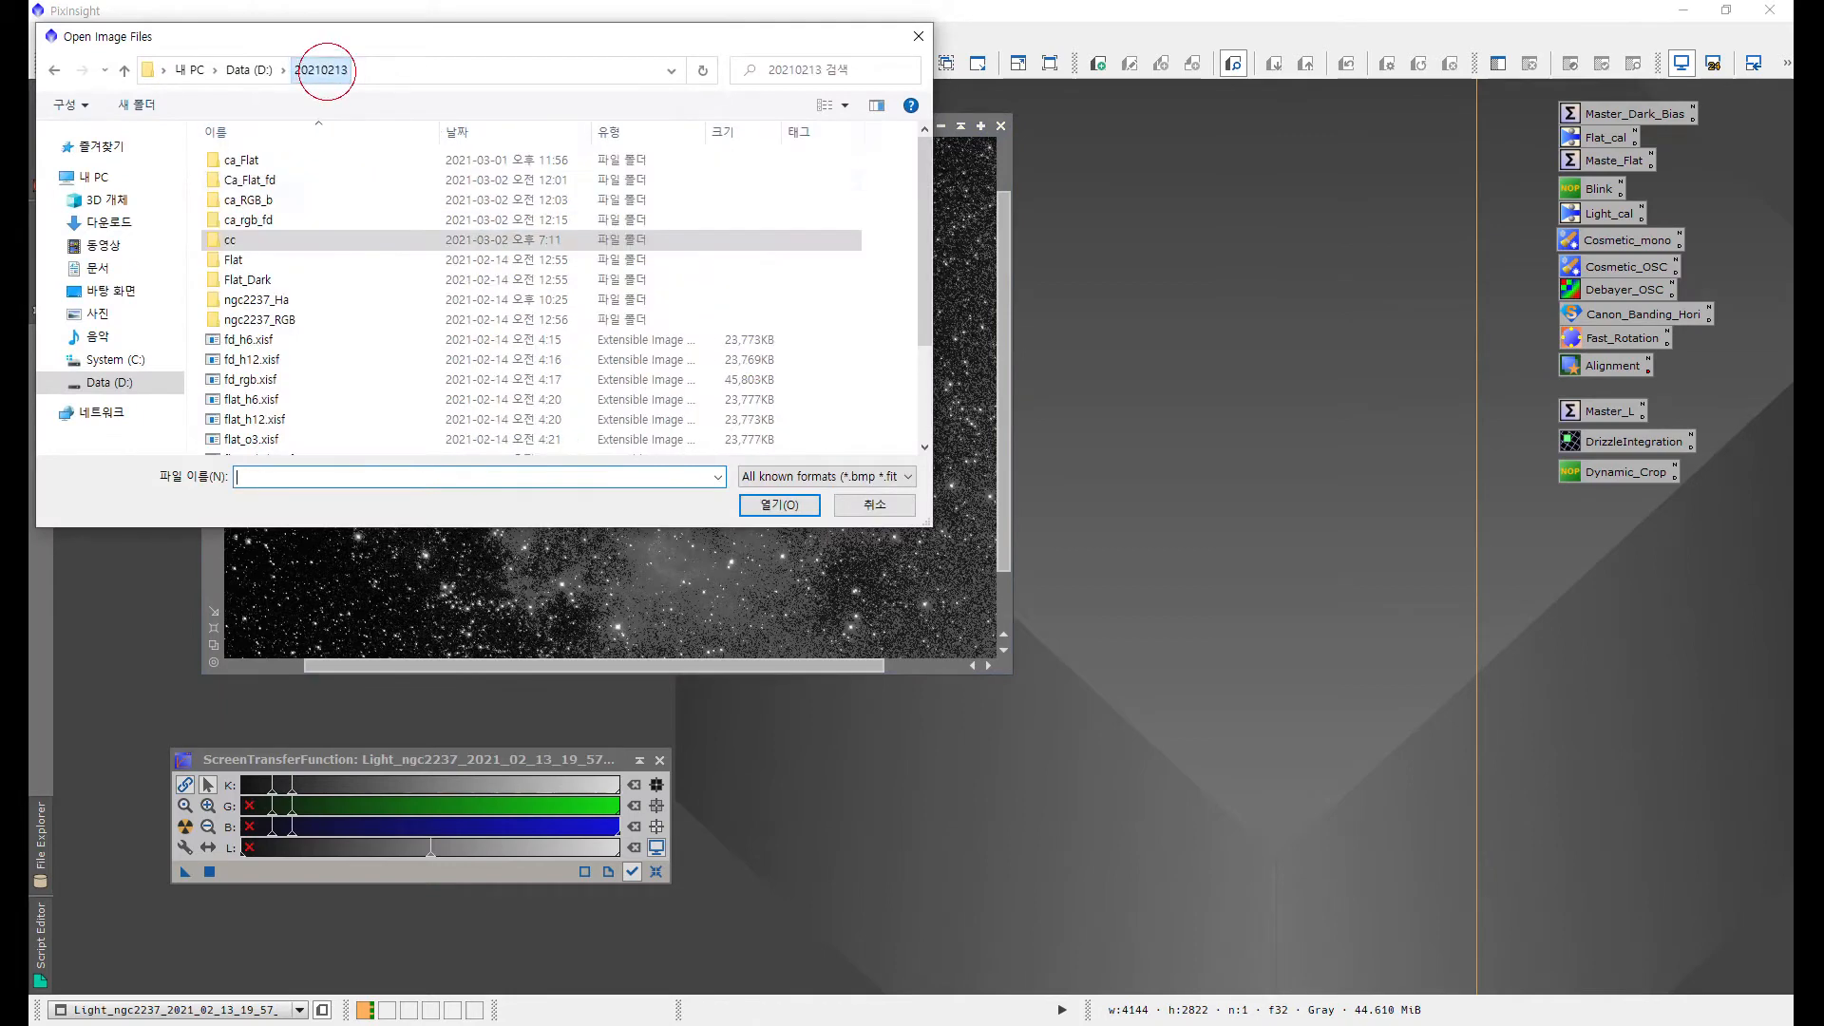
pyautogui.doubleClick(285, 201)
pyautogui.doubleClick(285, 201)
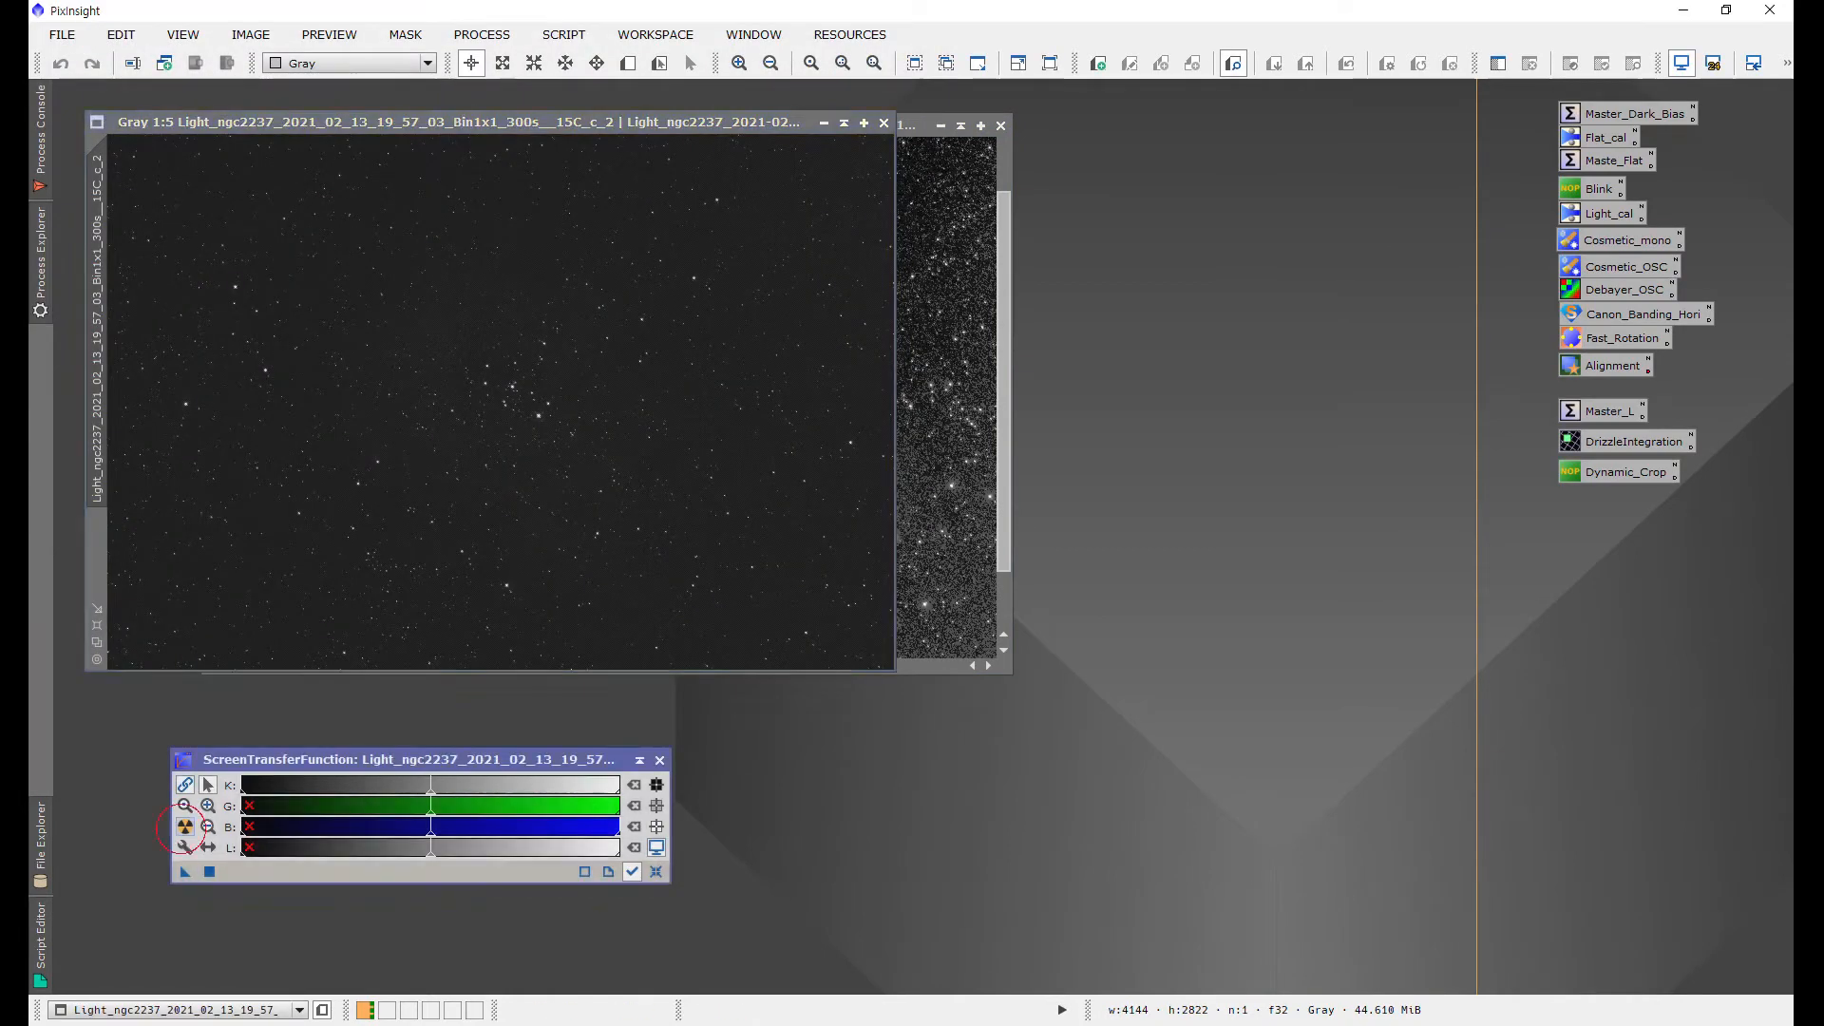
# Step: Arrange the corrected and uncorrected frames side by side
pyautogui.moveTo(447, 122); pyautogui.dragTo(1138, 111)
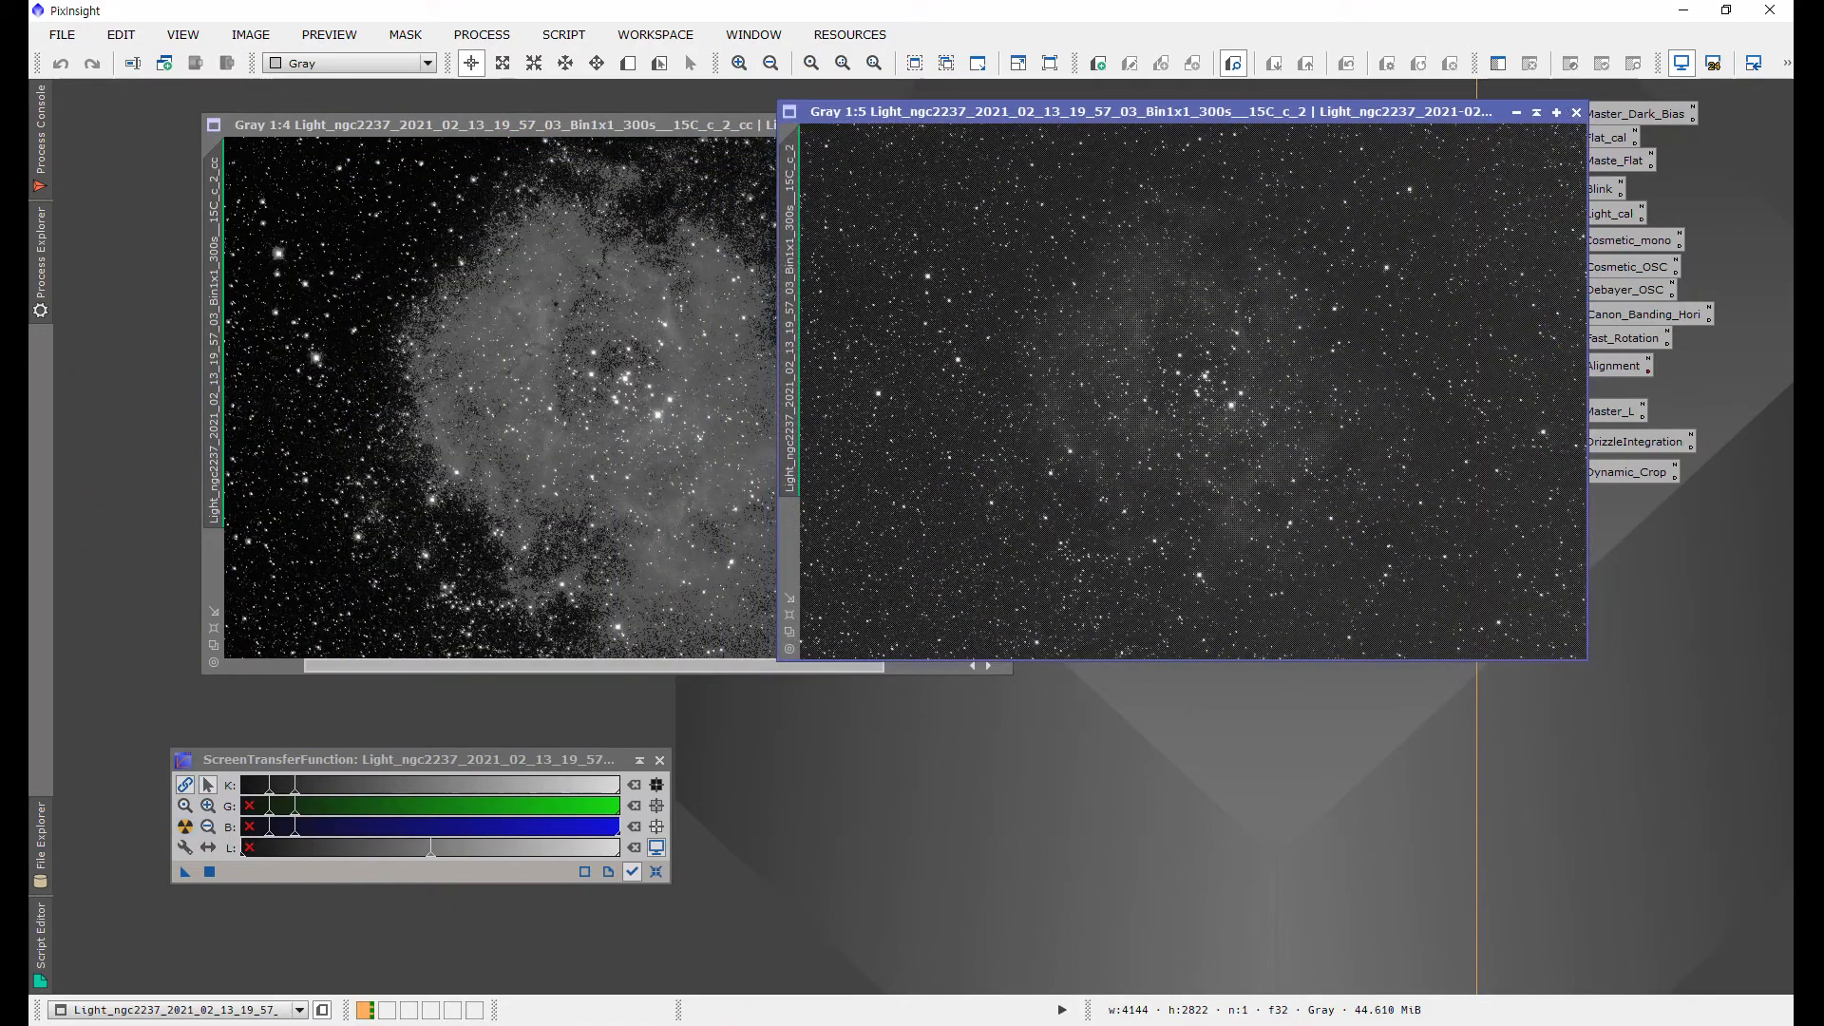
pyautogui.moveTo(655, 124); pyautogui.dragTo(508, 112)
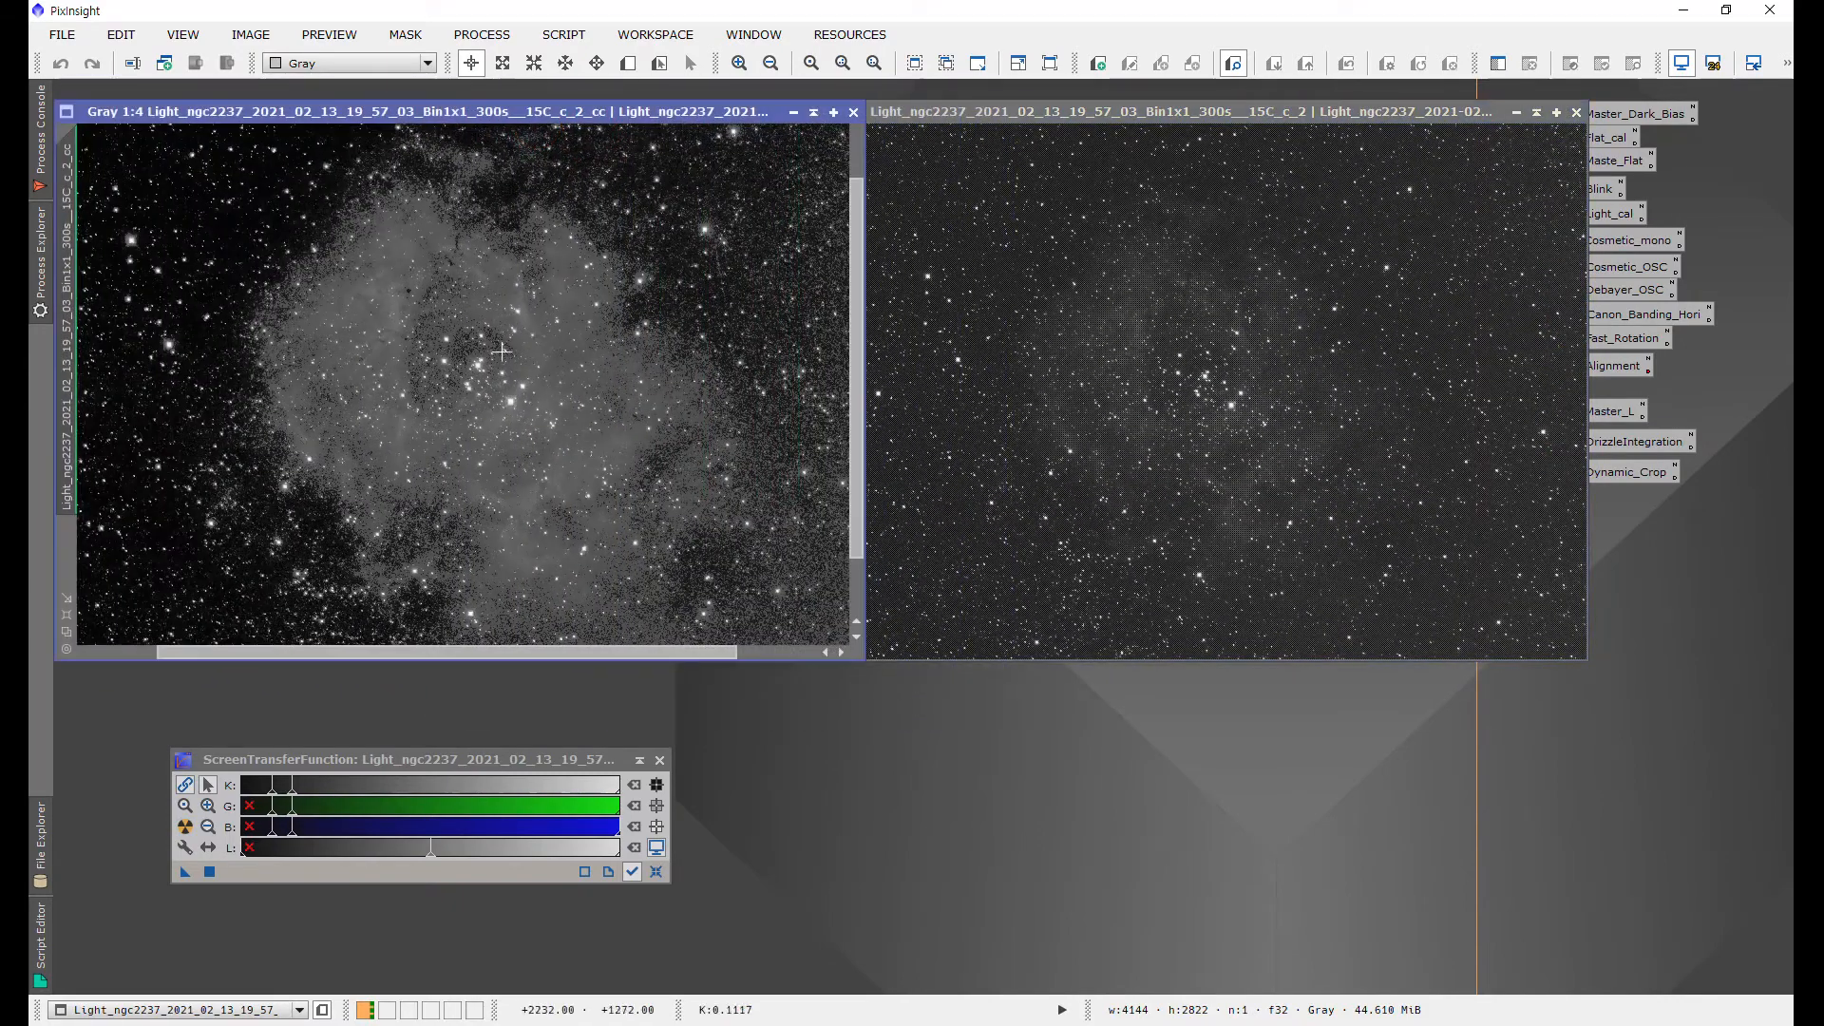
pyautogui.click(1282, 411)
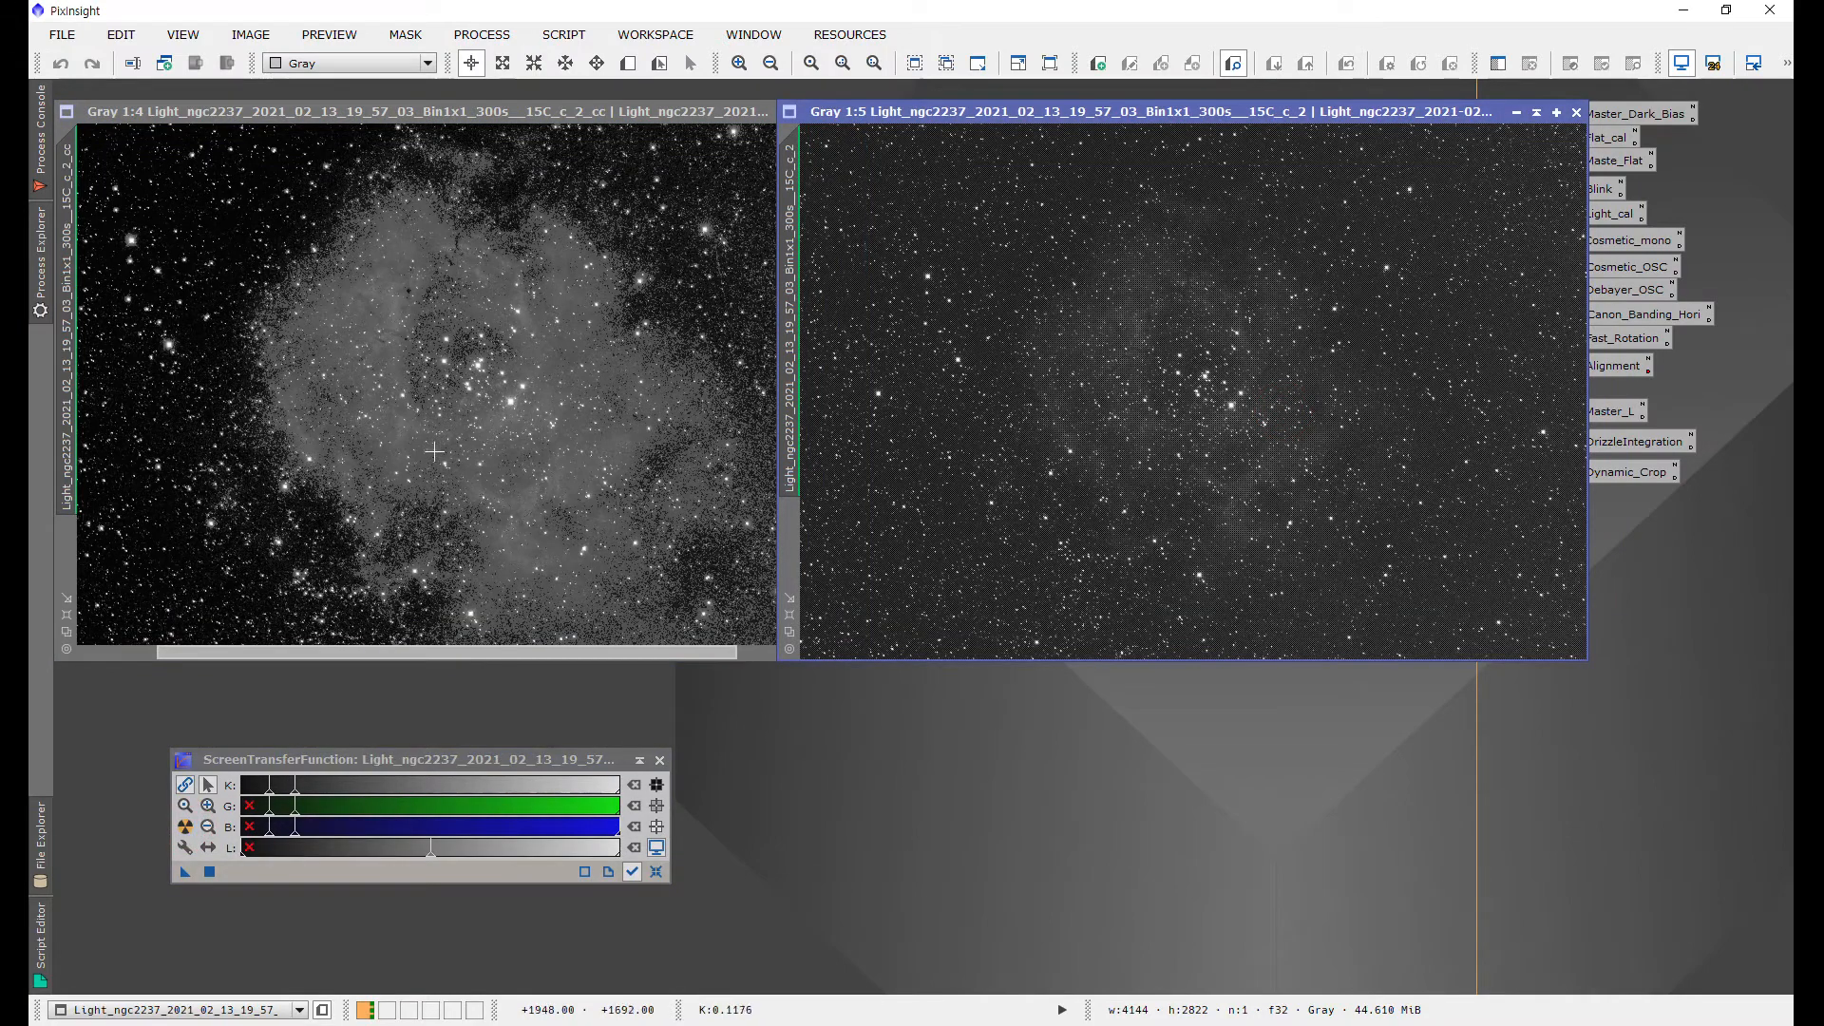
# Step: Zoom in and out on the corrected frame to compare its pixels with the uncorrected one
pyautogui.click(426, 322)
pyautogui.scroll(4, 426, 322)
pyautogui.scroll(1, 446, 332)
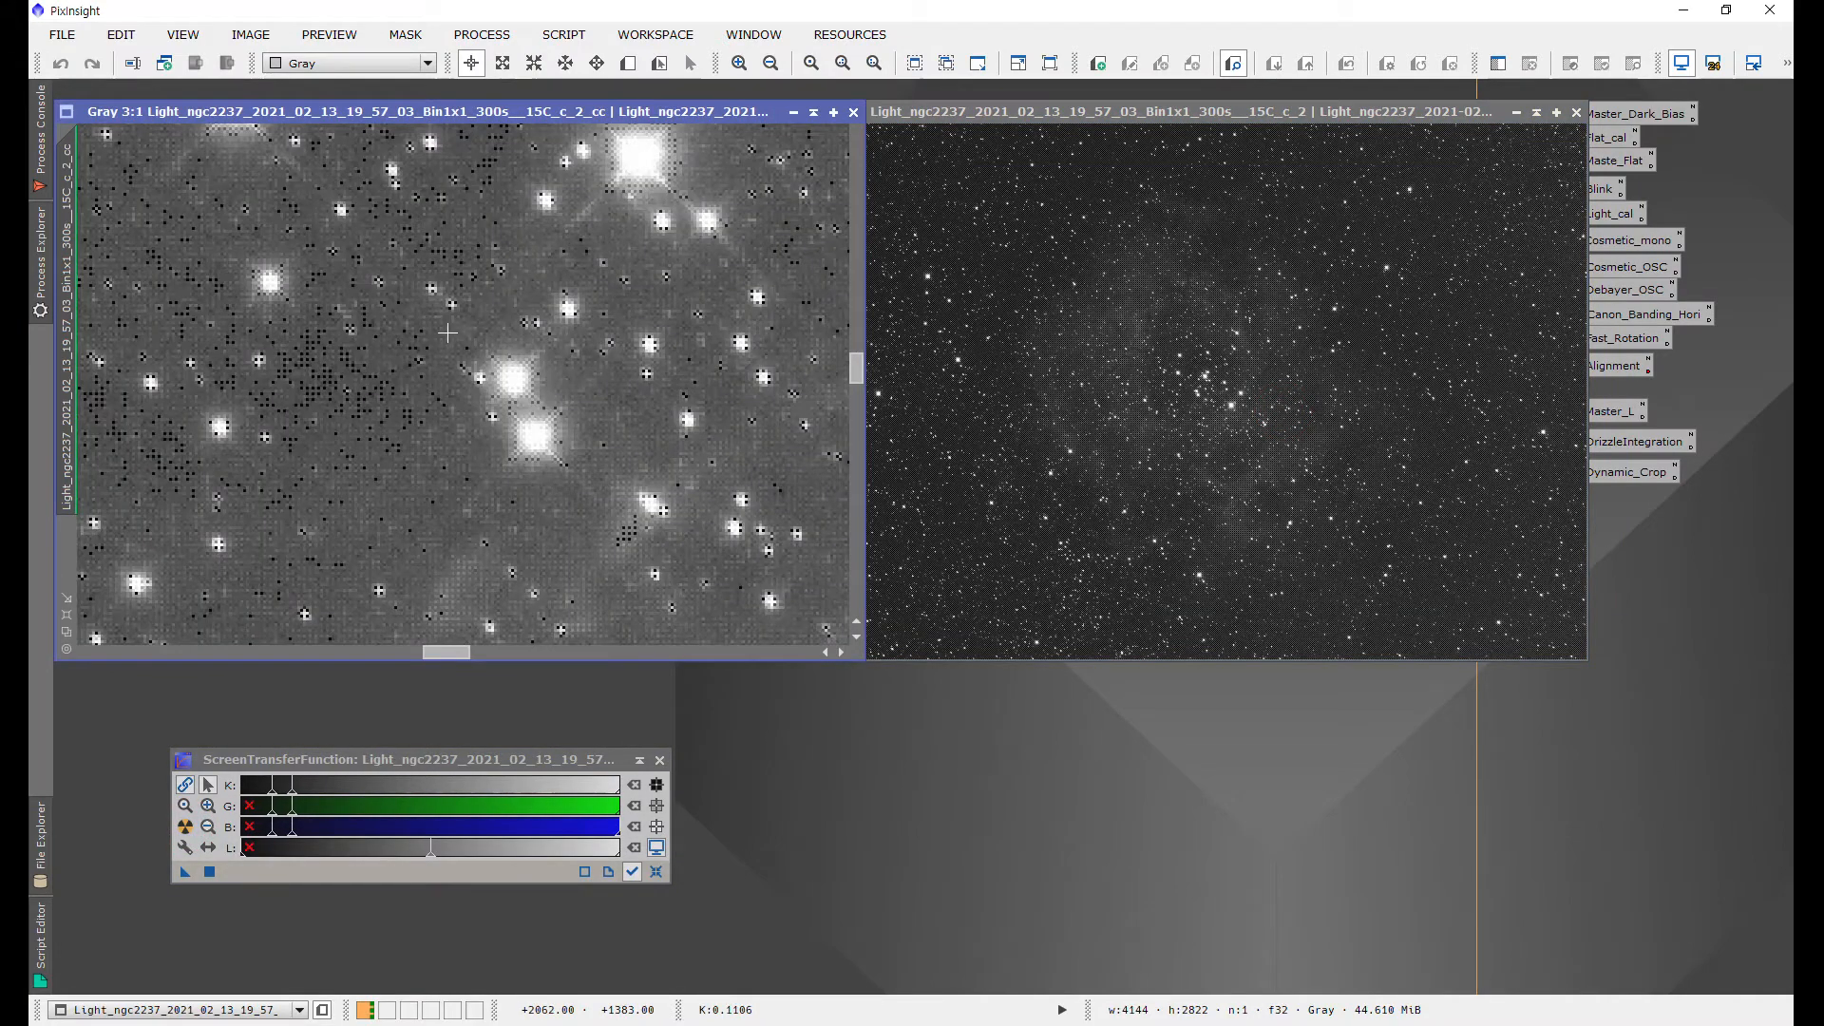
pyautogui.scroll(-6, 452, 335)
pyautogui.scroll(6, 449, 328)
pyautogui.scroll(-8, 485, 318)
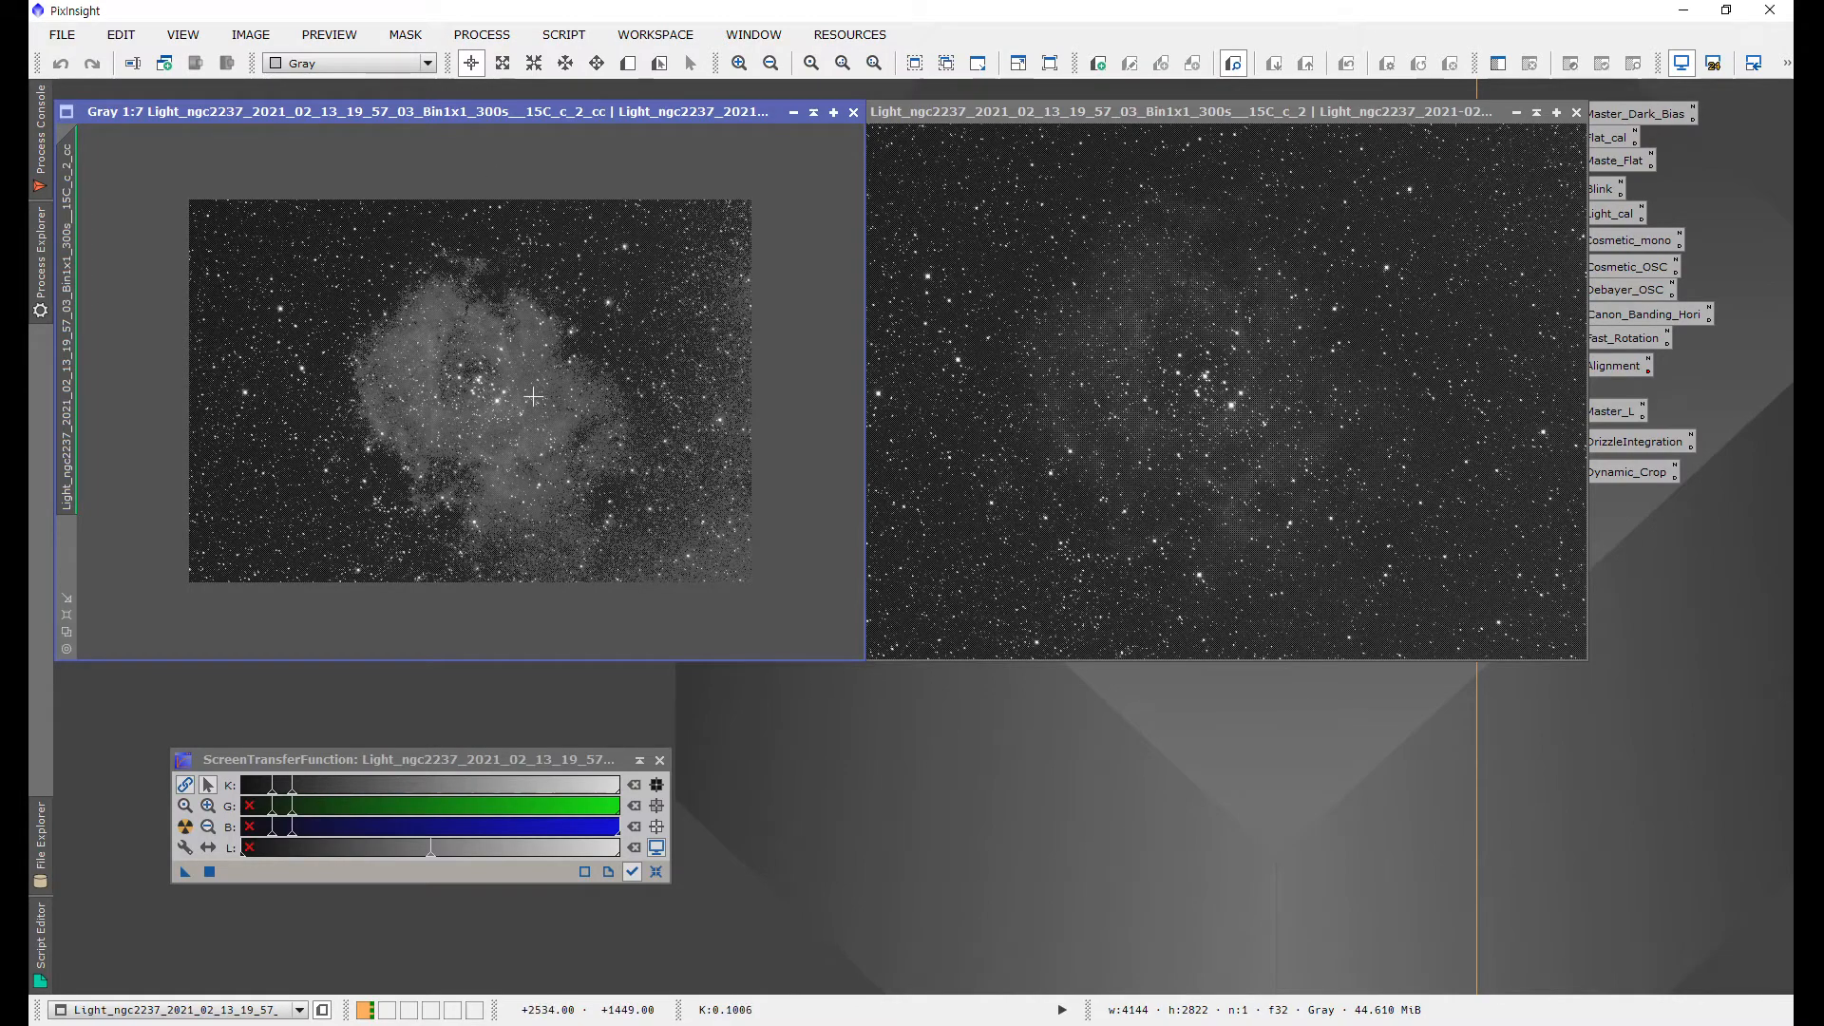
pyautogui.scroll(2, 533, 396)
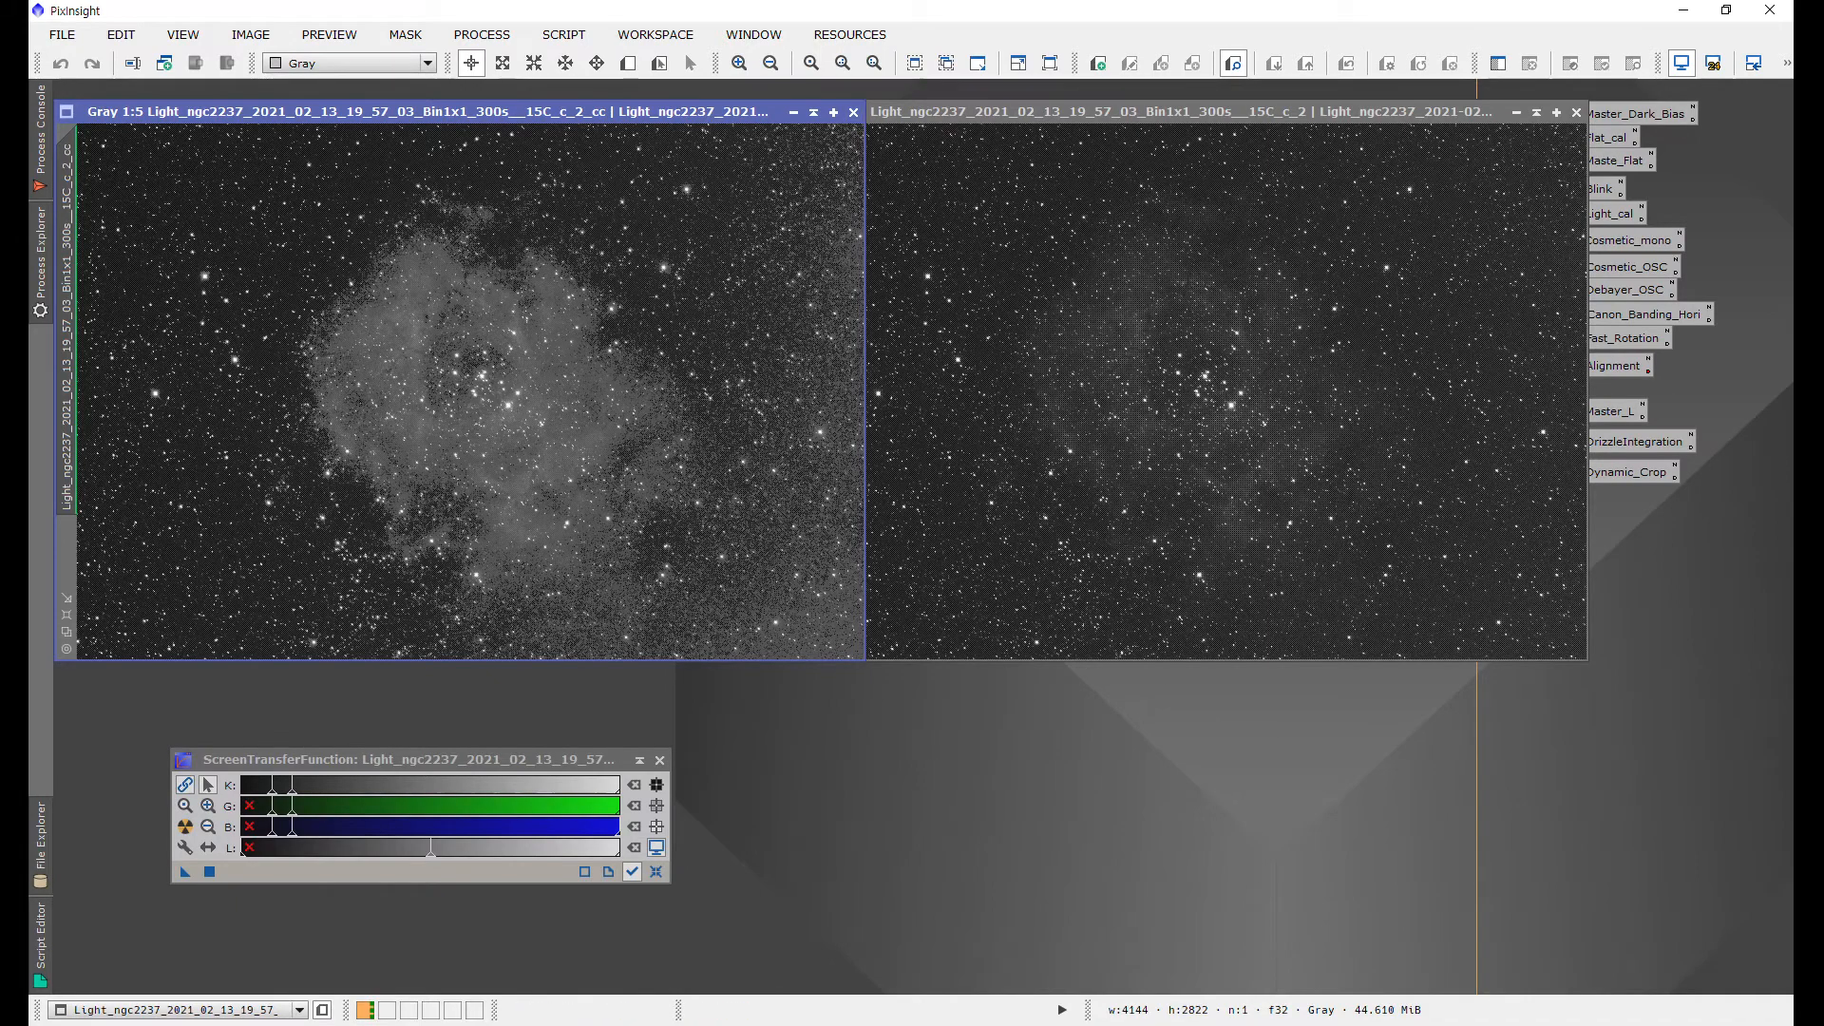
# Step: Close both comparison image windows
pyautogui.click(853, 113)
pyautogui.moveTo(853, 112); pyautogui.dragTo(519, 115)
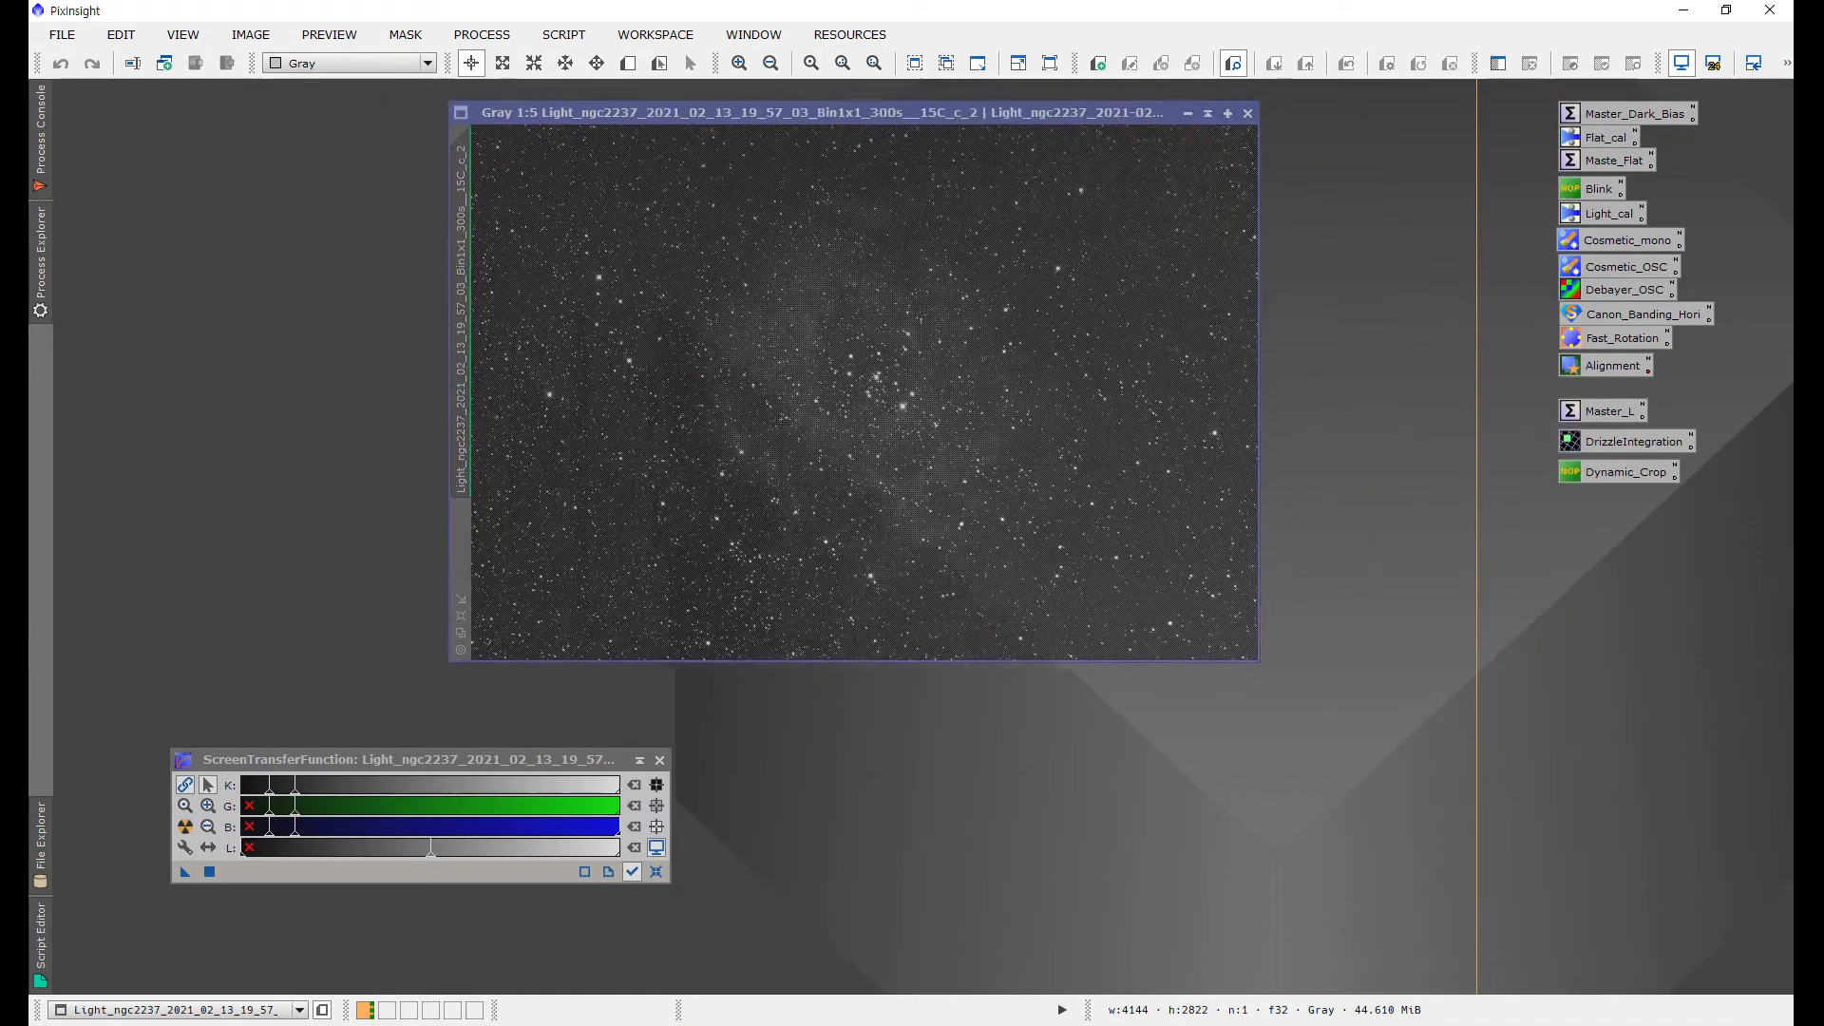
pyautogui.click(1242, 115)
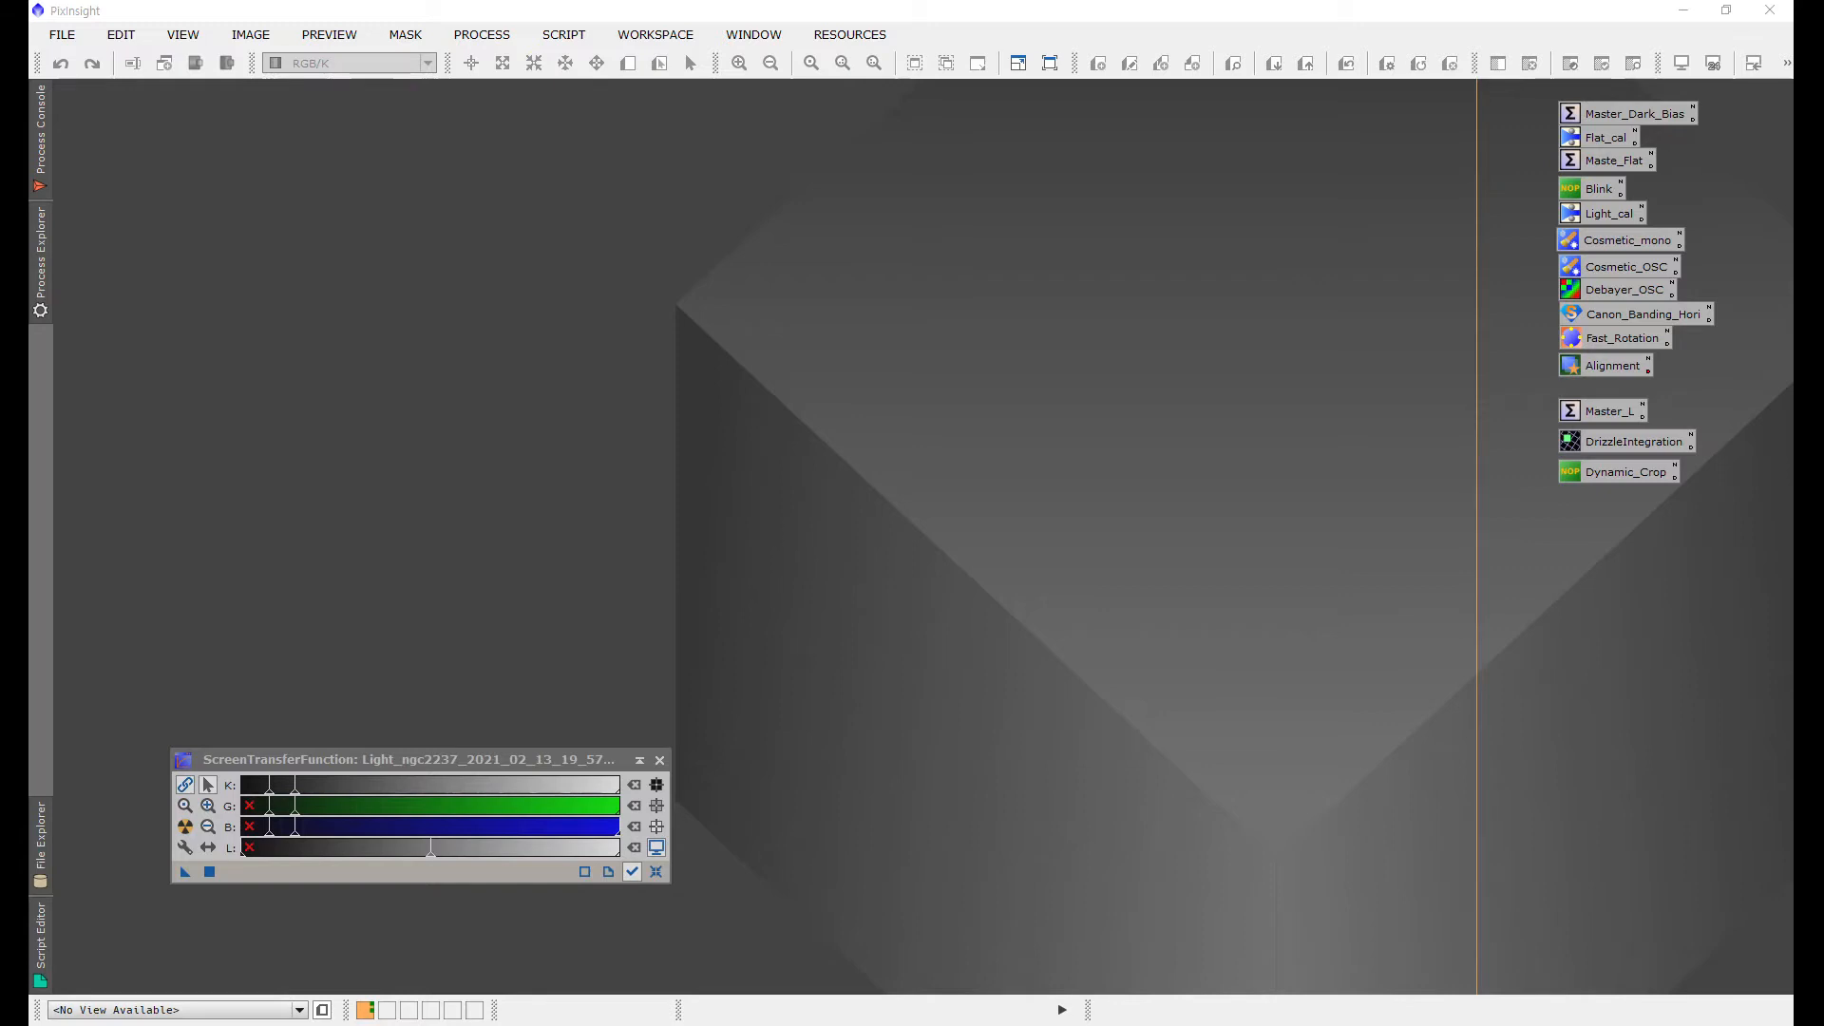
pyautogui.click(806, 281)
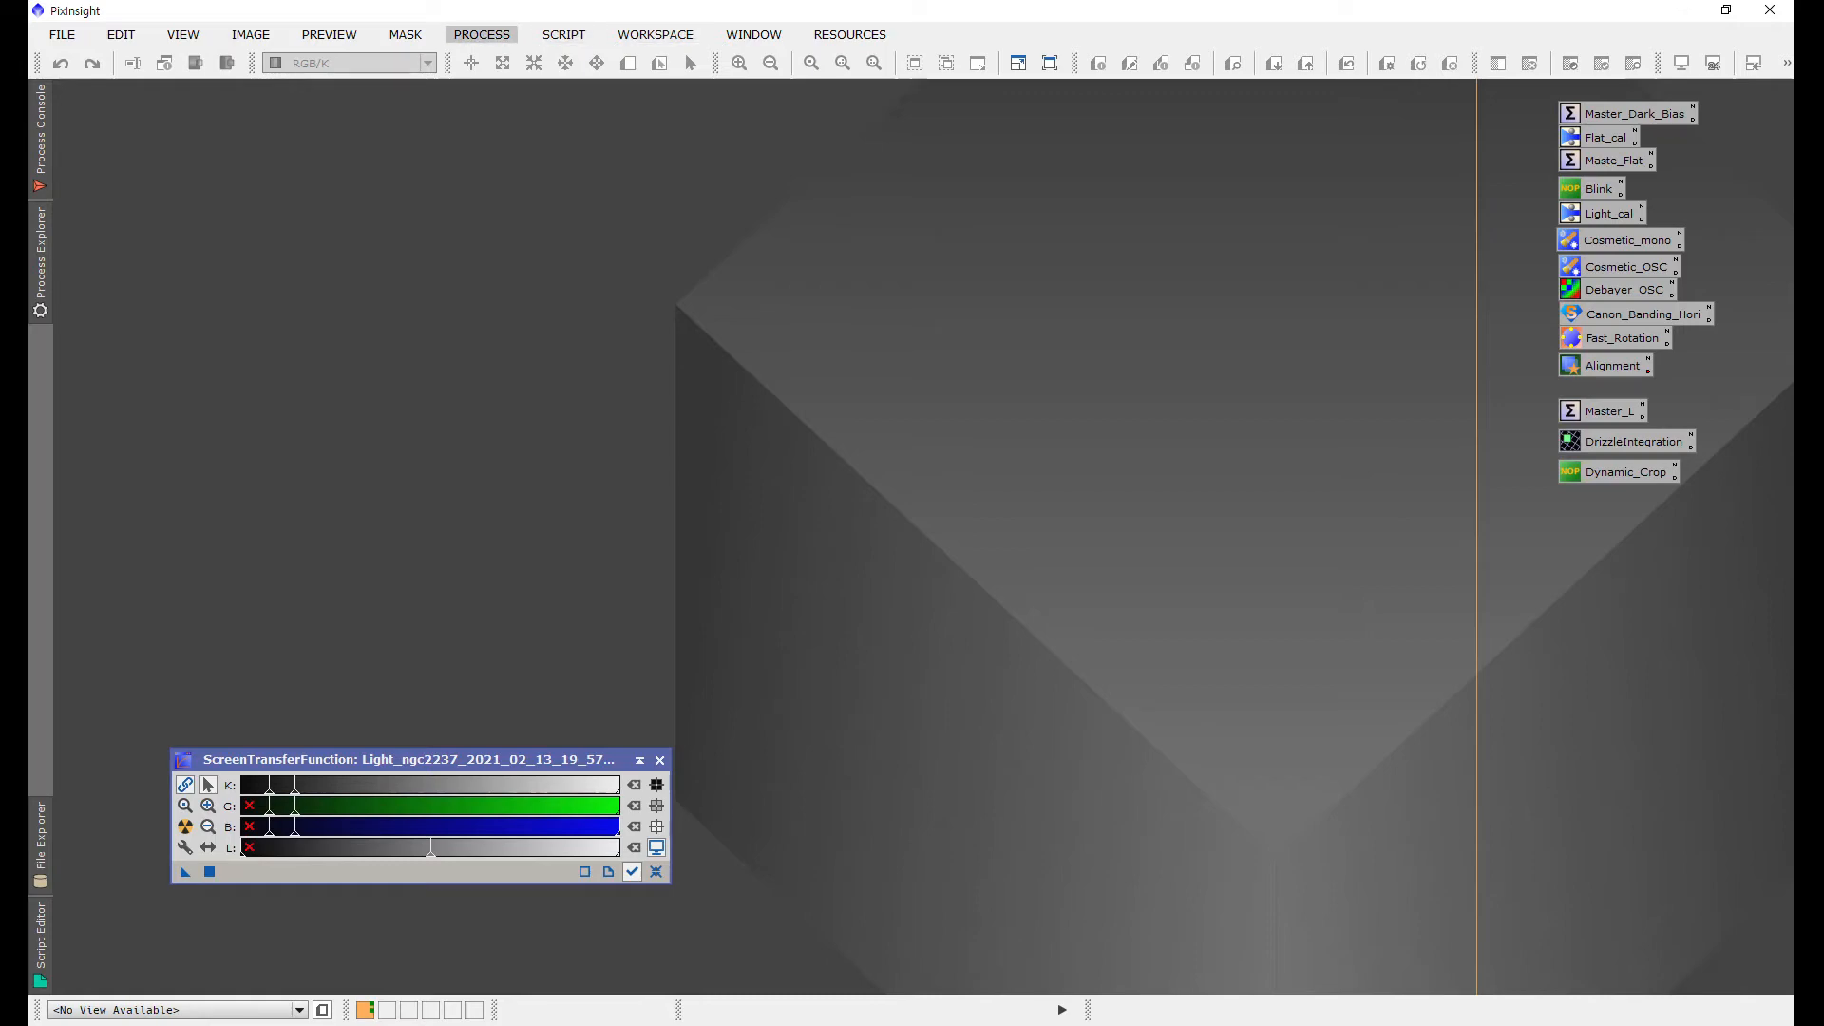
# Step: Open the Debayer process
pyautogui.click(481, 34)
pyautogui.moveTo(665, 20)
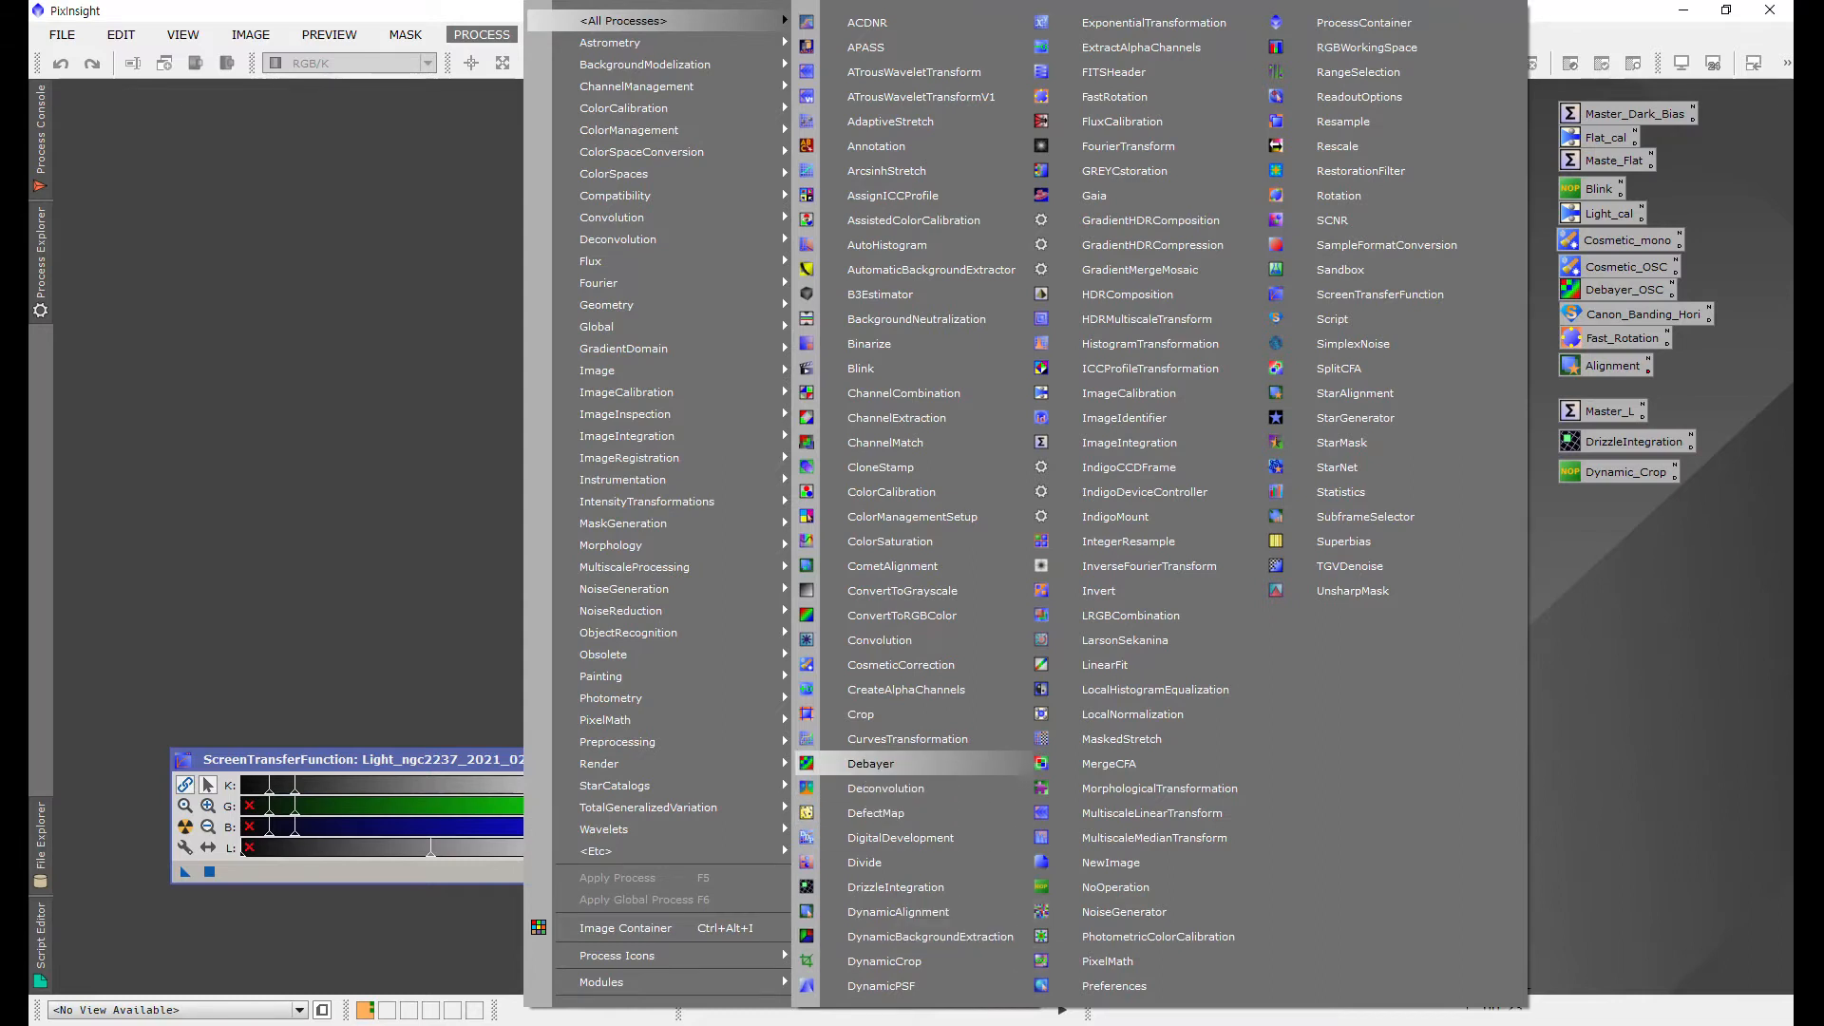
pyautogui.click(872, 764)
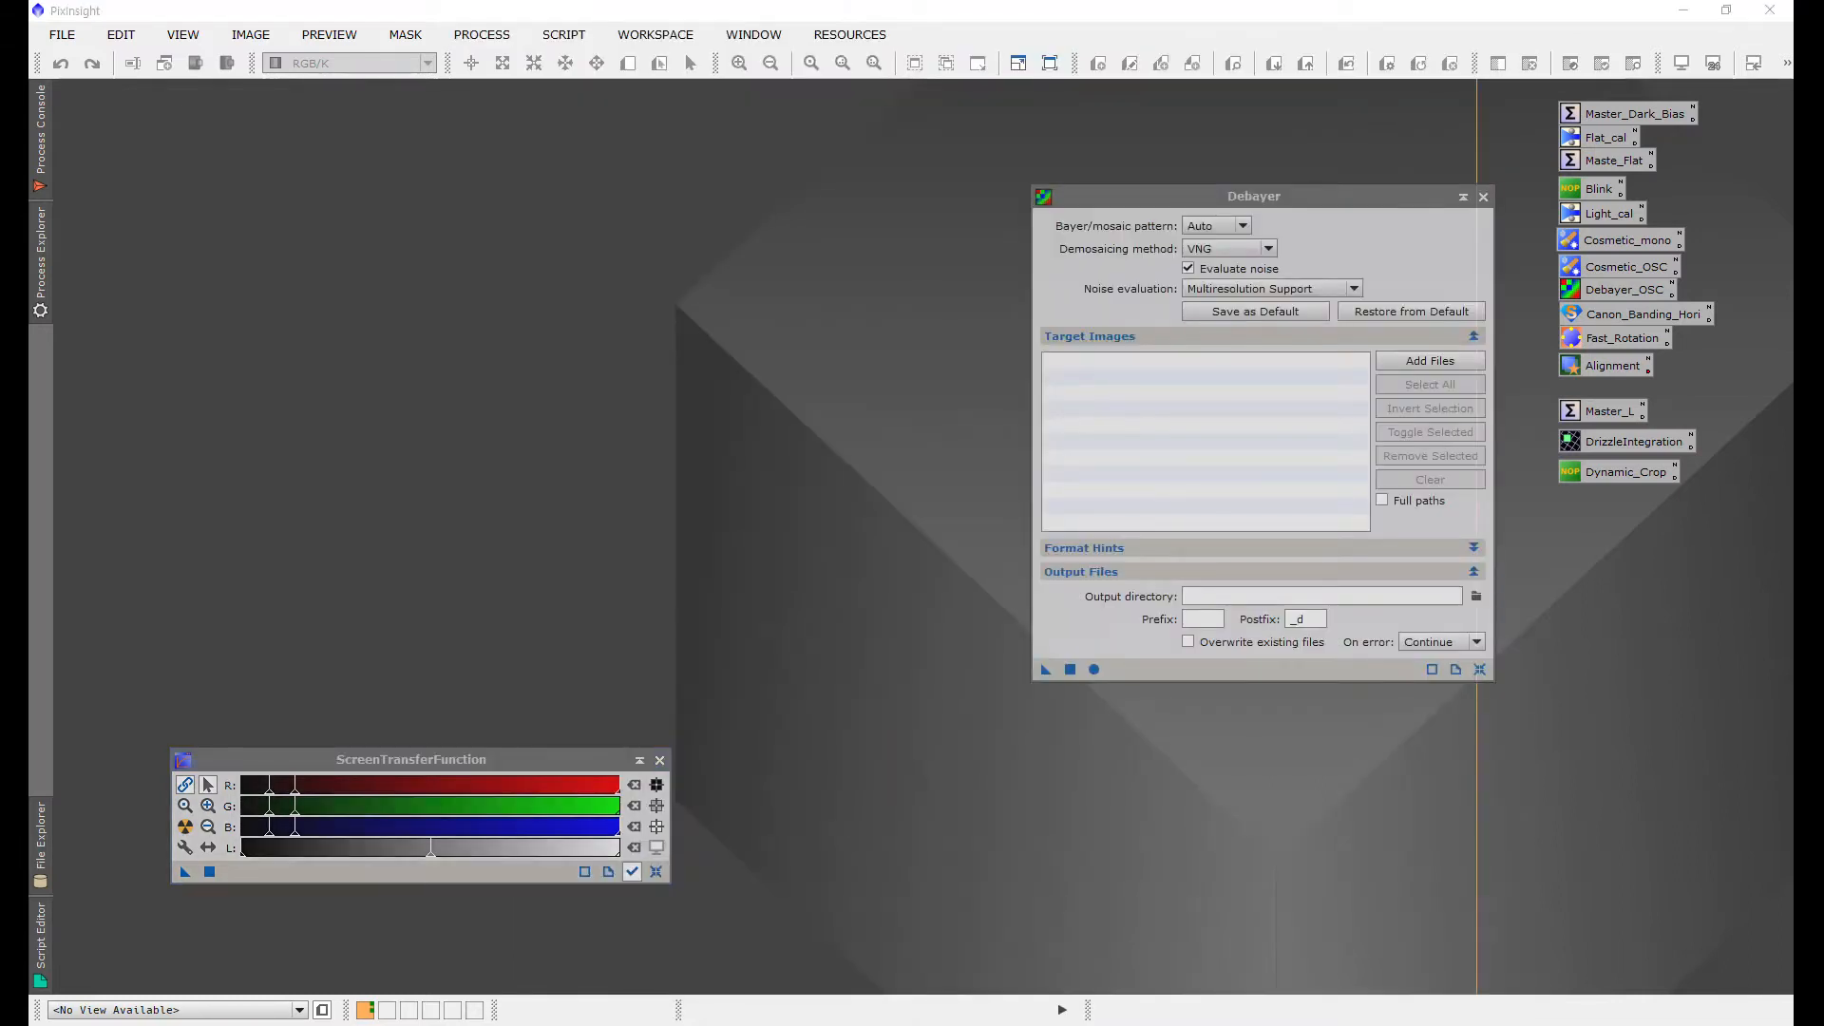
pyautogui.moveTo(1254, 197); pyautogui.dragTo(1160, 112)
# Step: Add all calibrated light frames from the ca_RGB_b folder as Debayer target images
pyautogui.click(1336, 275)
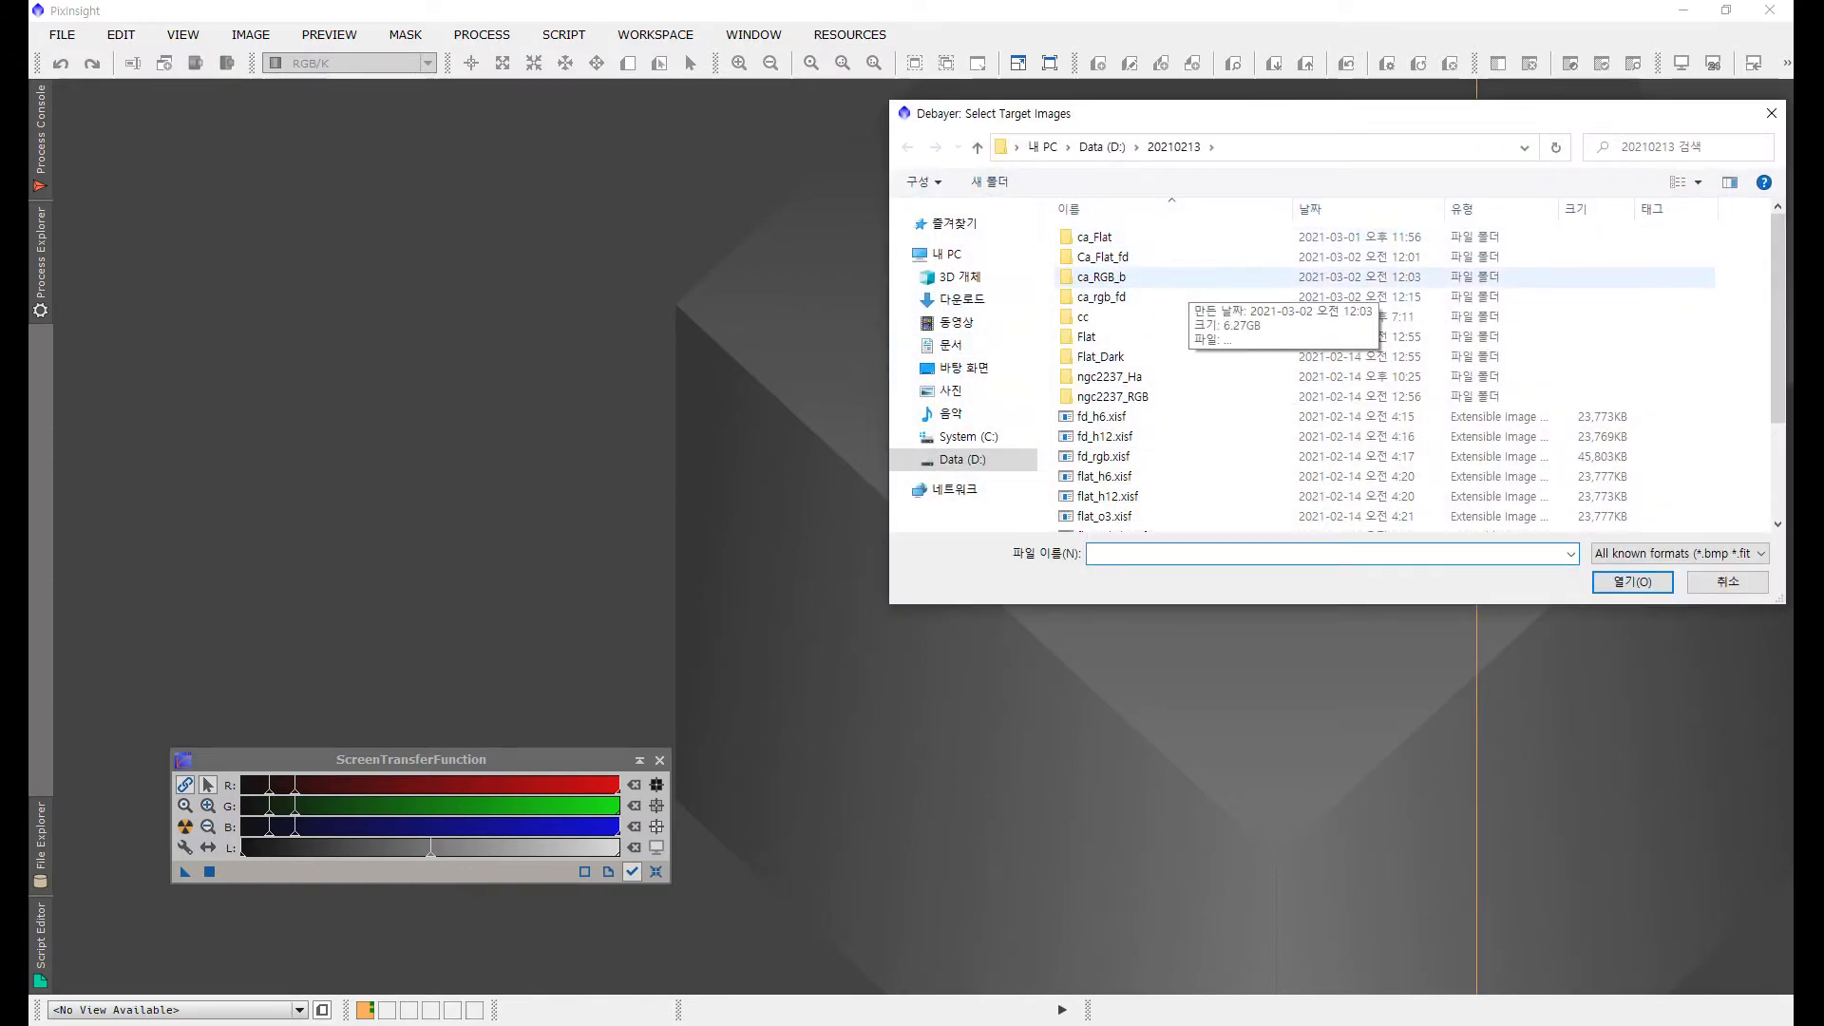
pyautogui.doubleClick(1128, 277)
pyautogui.click(1123, 302)
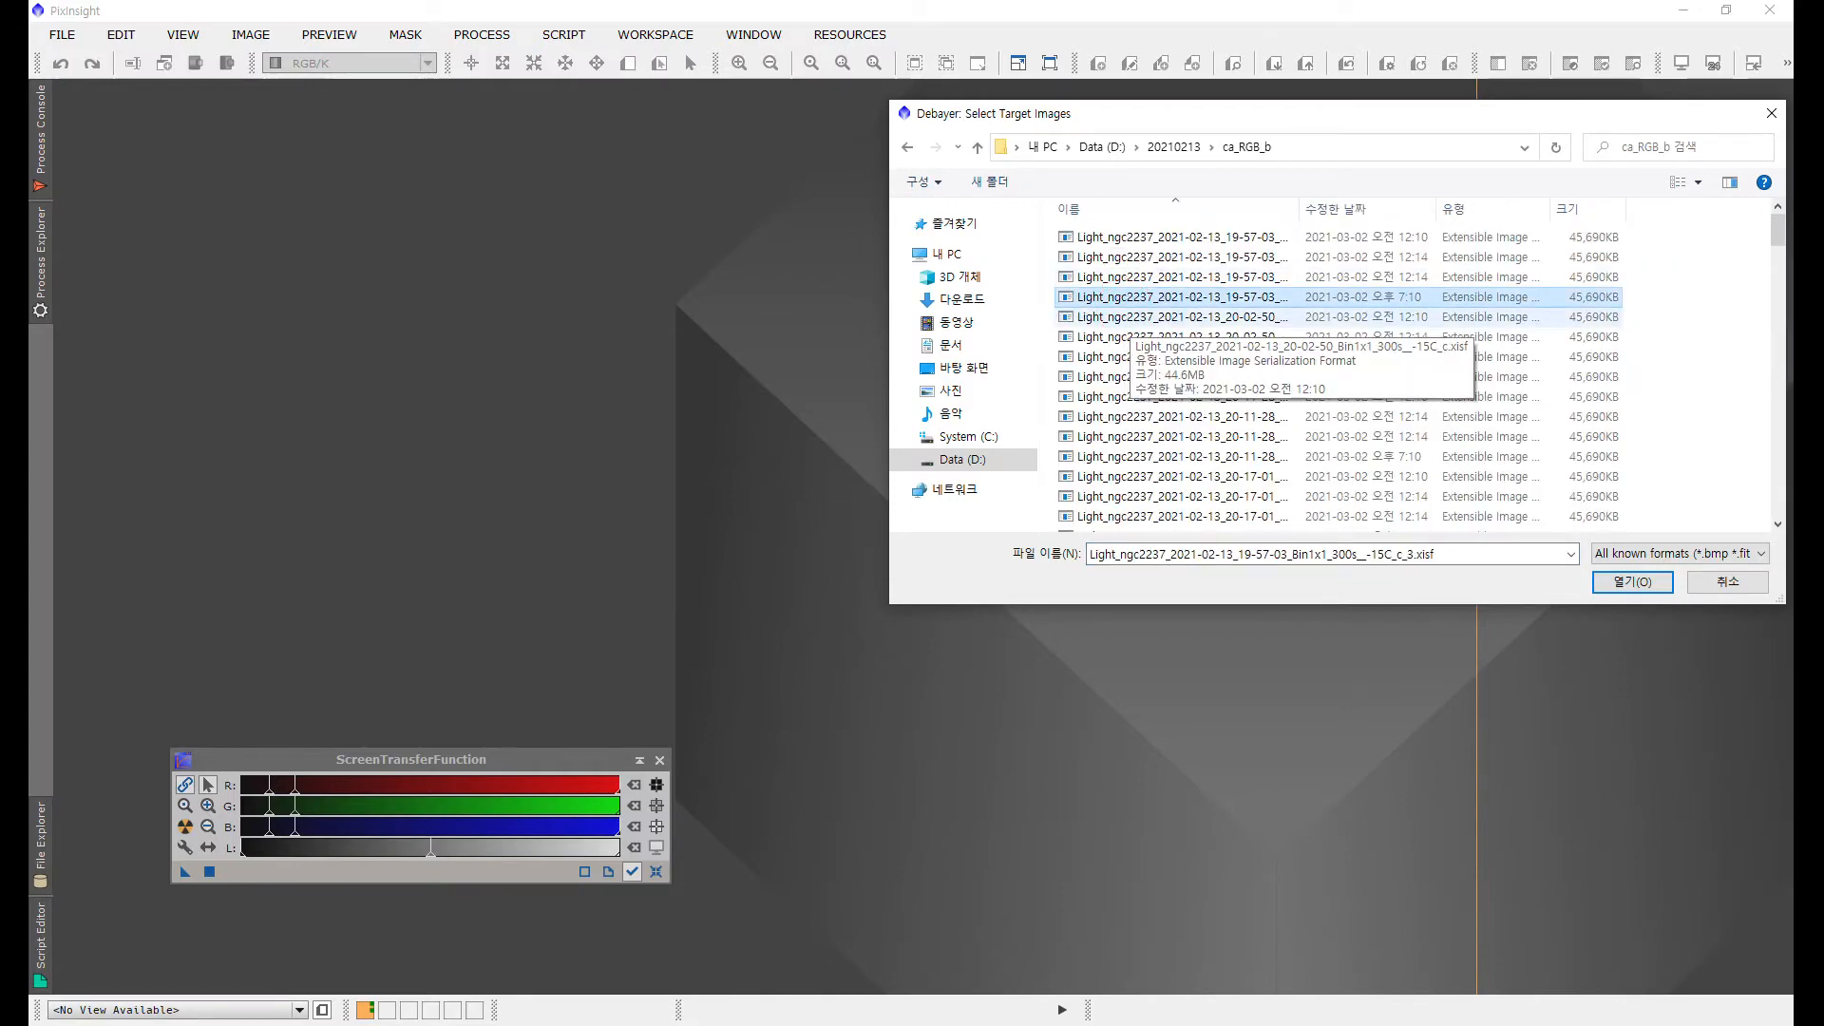
pyautogui.hotkey('ctrl', 'a')
pyautogui.press('Return')
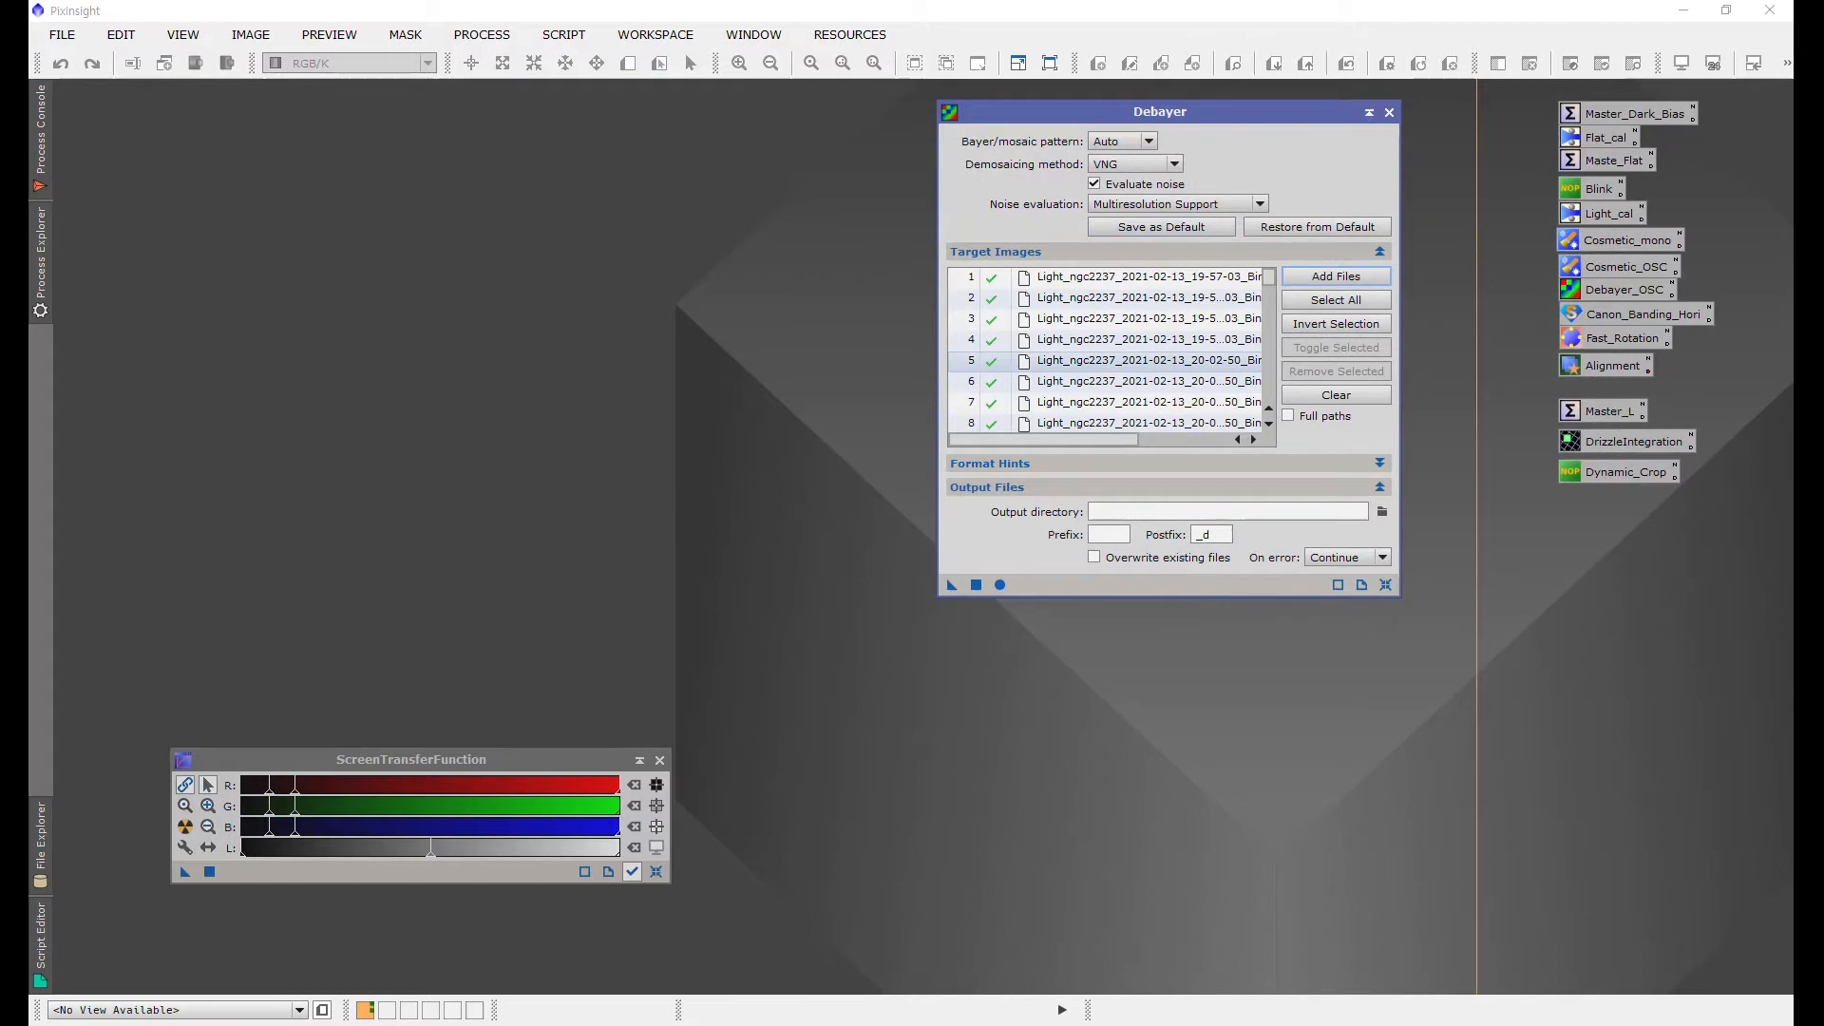
# Step: Create a new folder named de under 20210213 and set it as the Debayer output directory
pyautogui.click(1382, 511)
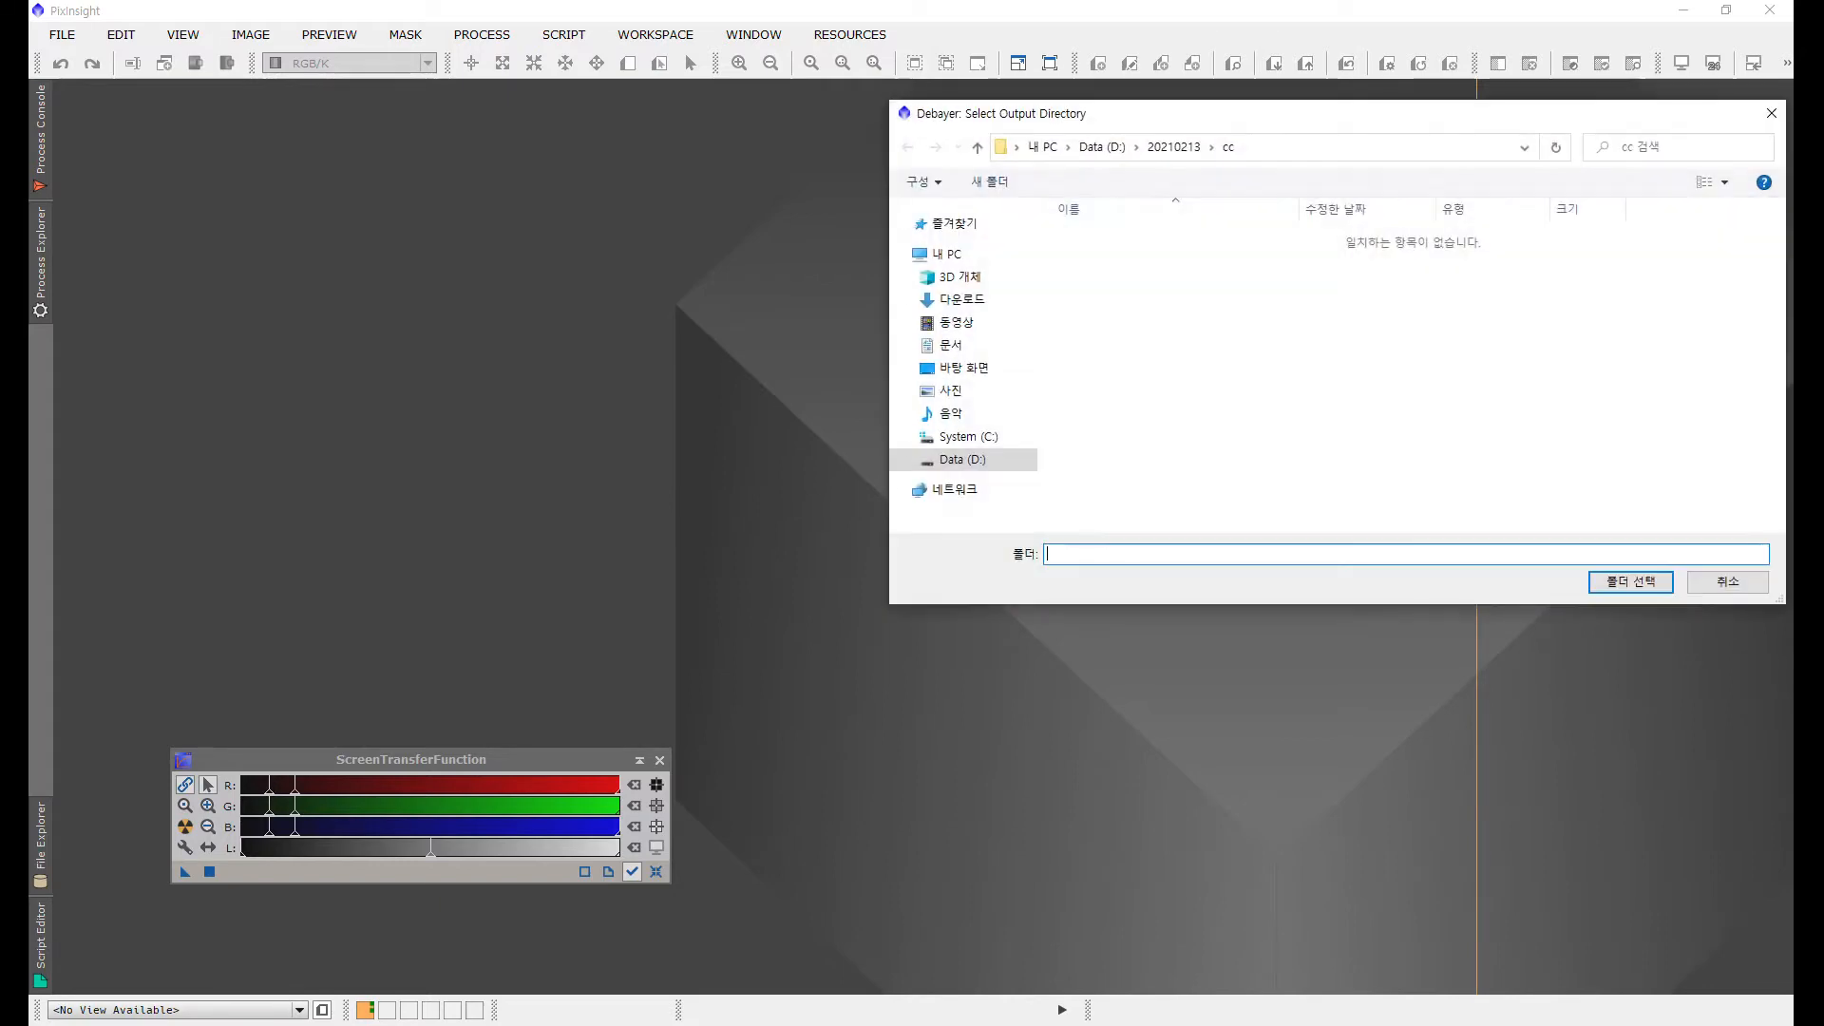
pyautogui.click(1181, 148)
pyautogui.click(989, 180)
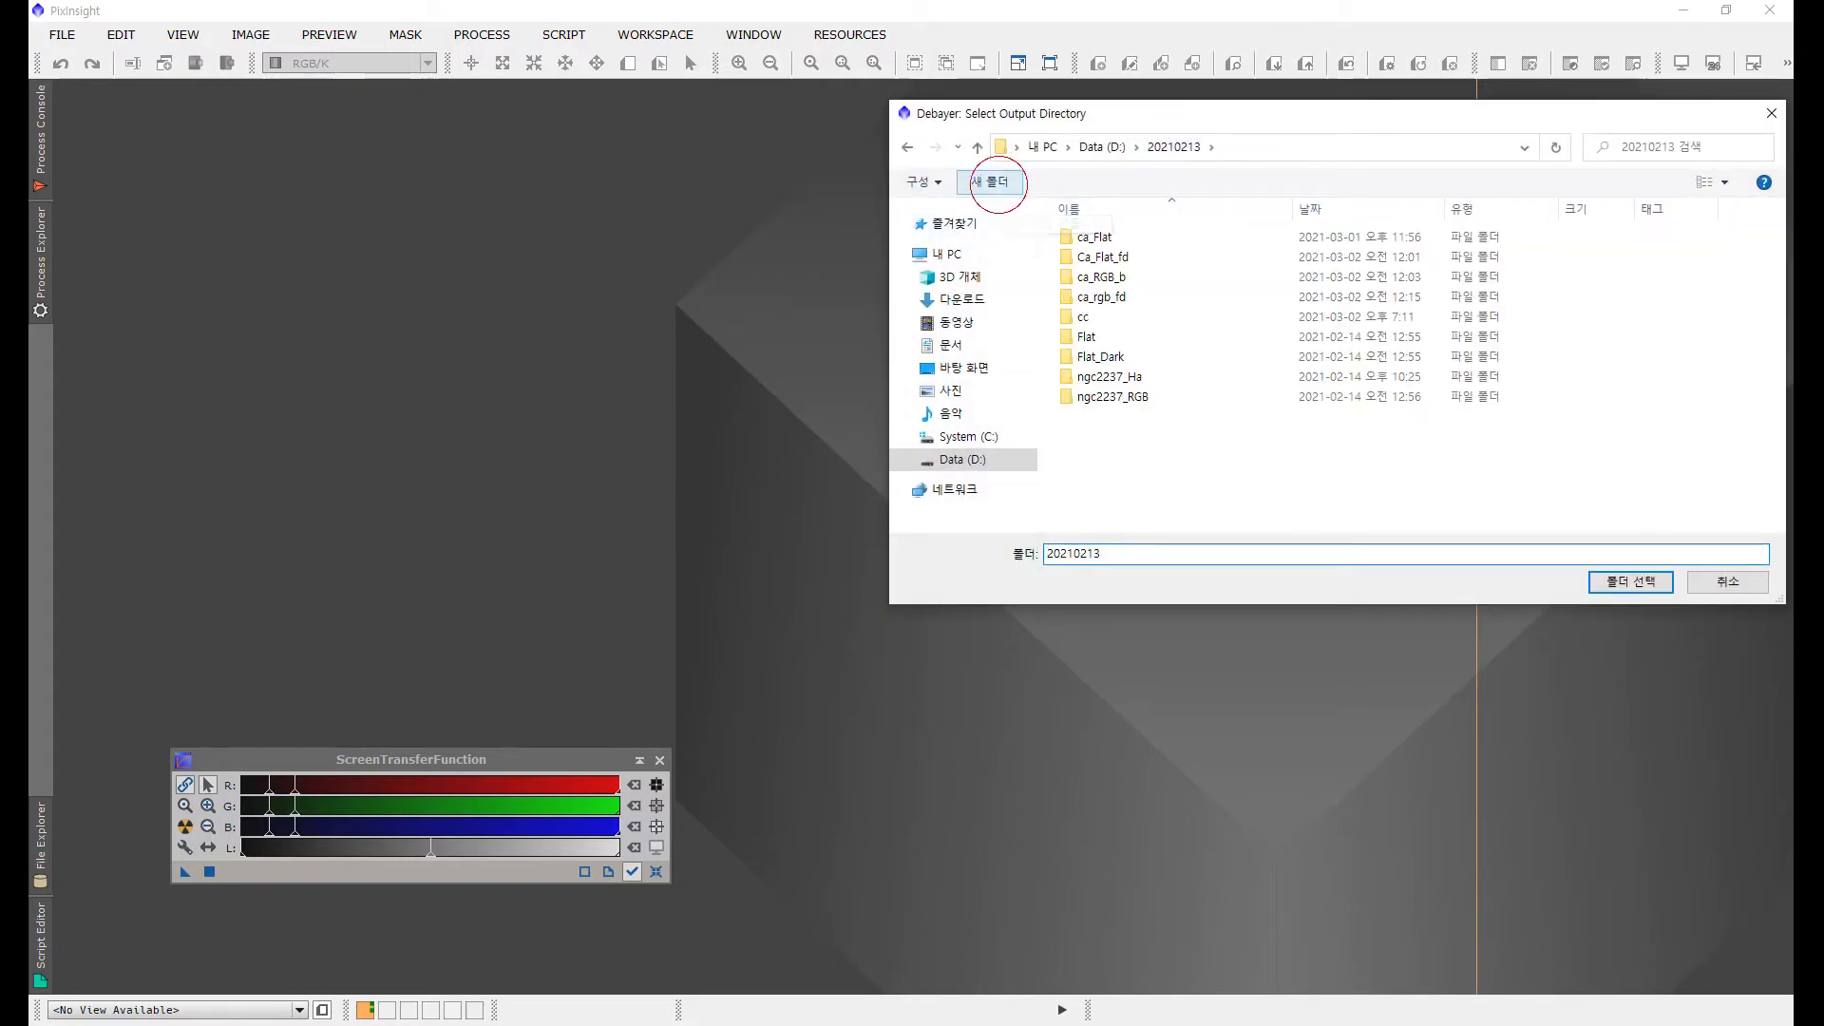
pyautogui.write('de')
pyautogui.press('Return')
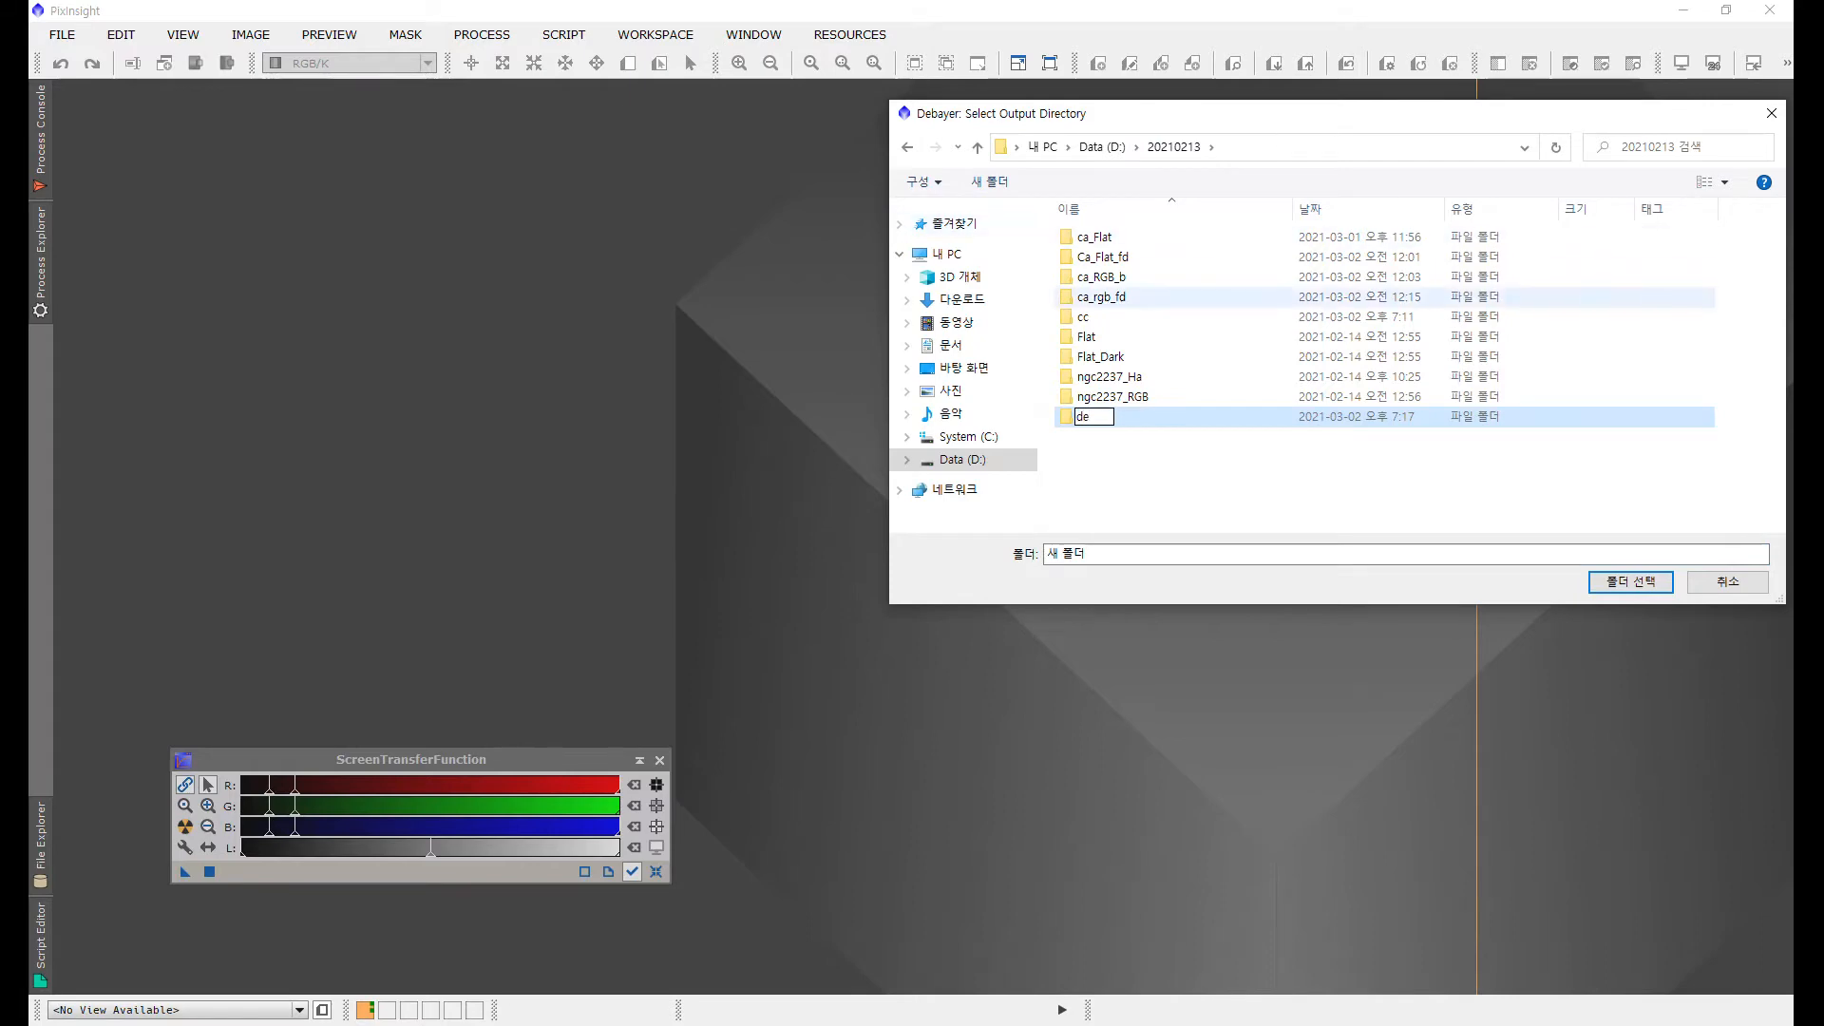
pyautogui.press('Return')
pyautogui.press('Return')
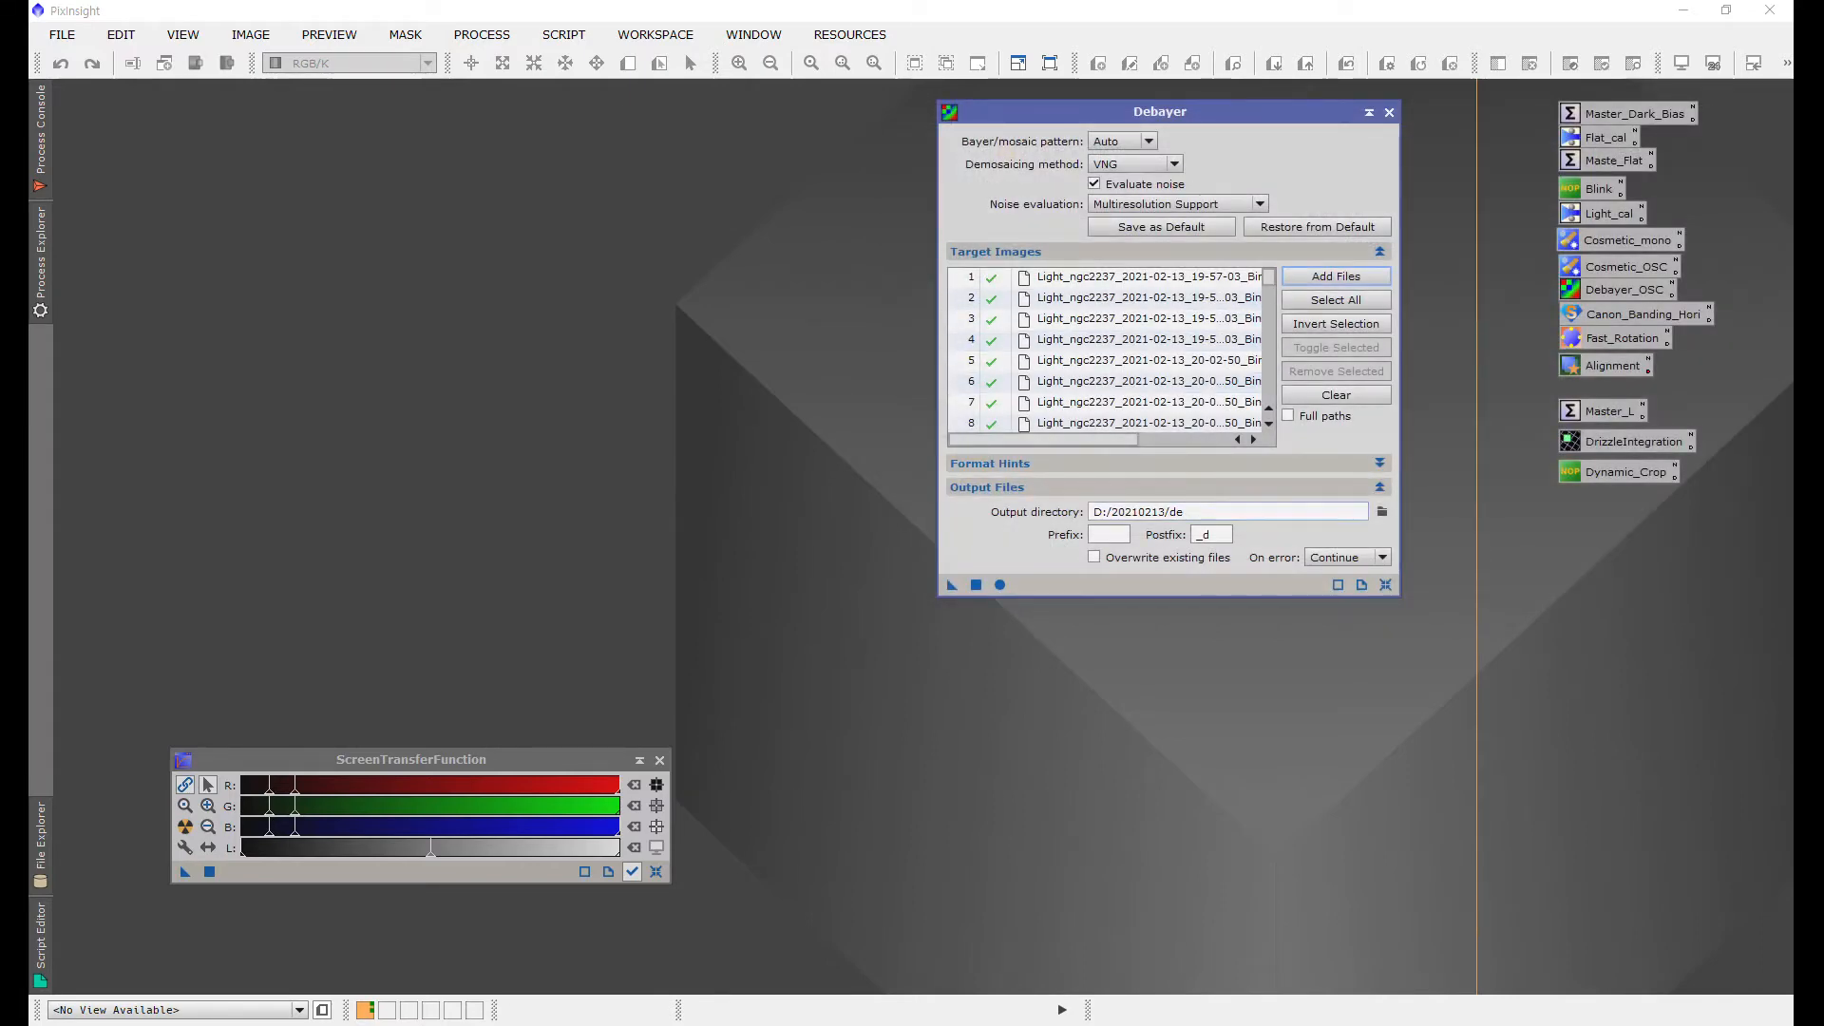
# Step: Open the first calibrated light frame from ca_RGB_b and auto stretch it
pyautogui.click(1335, 275)
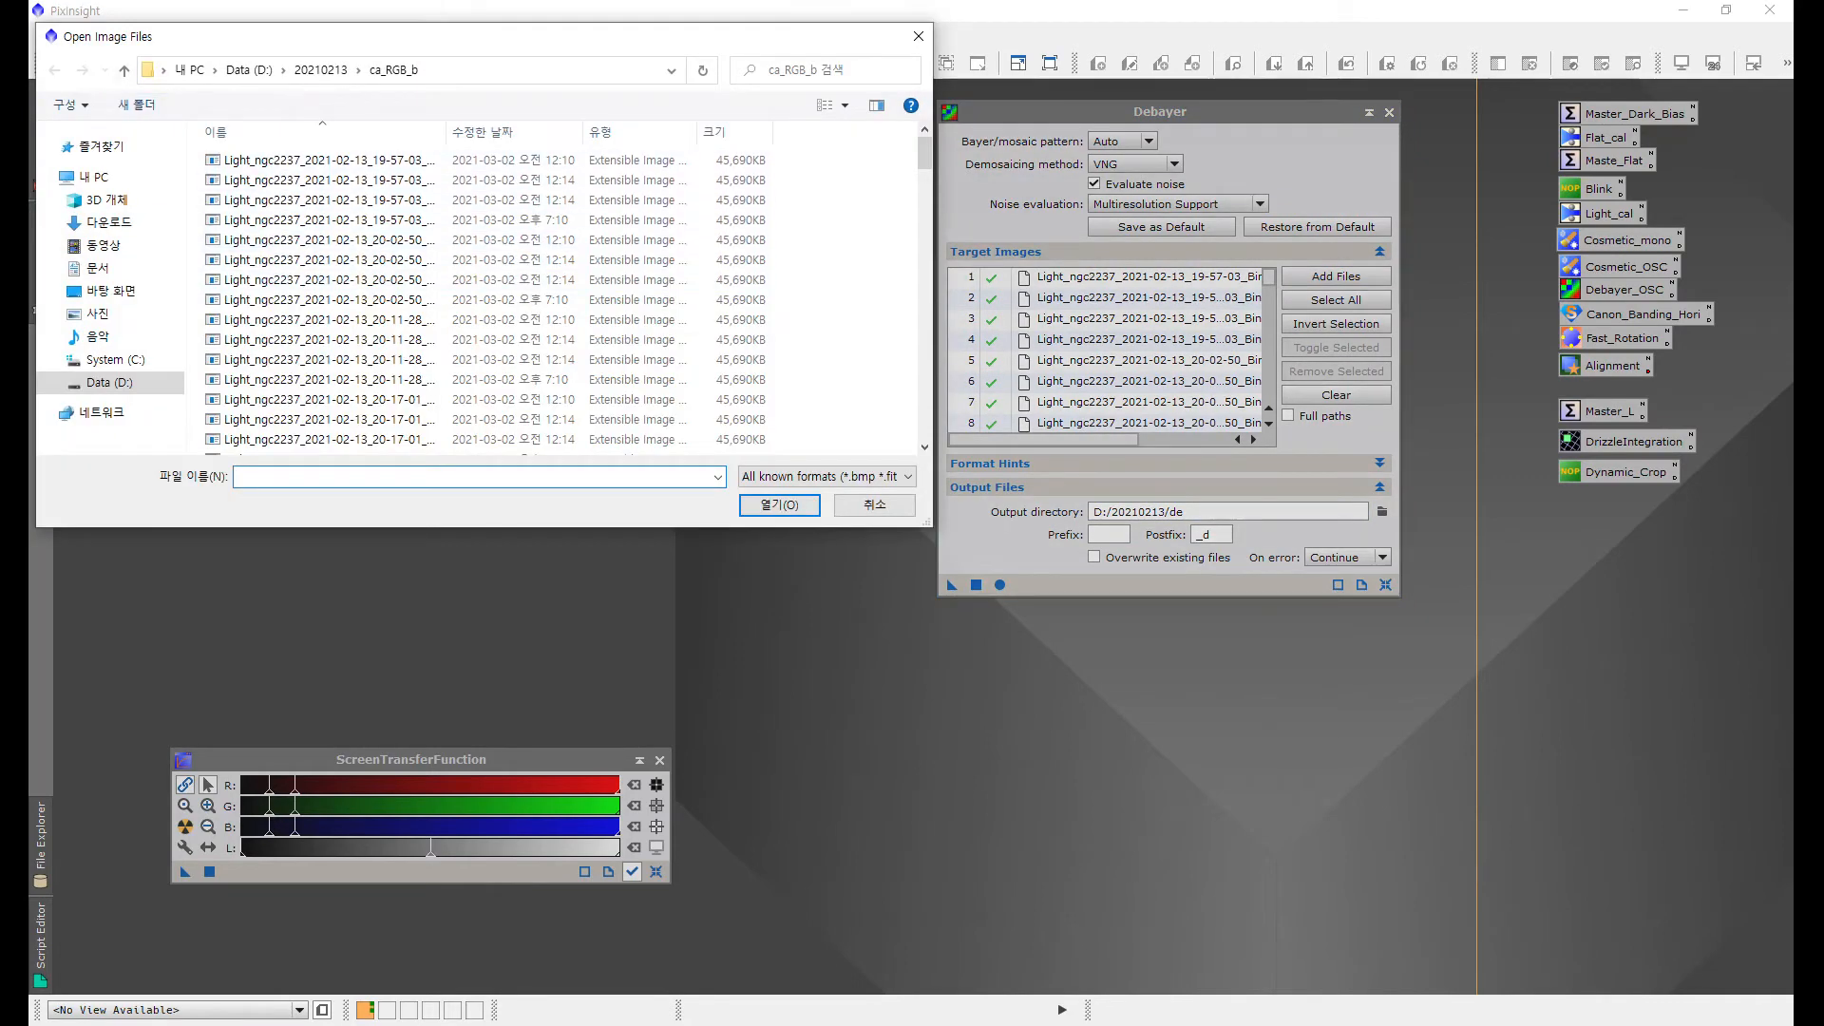
pyautogui.doubleClick(282, 160)
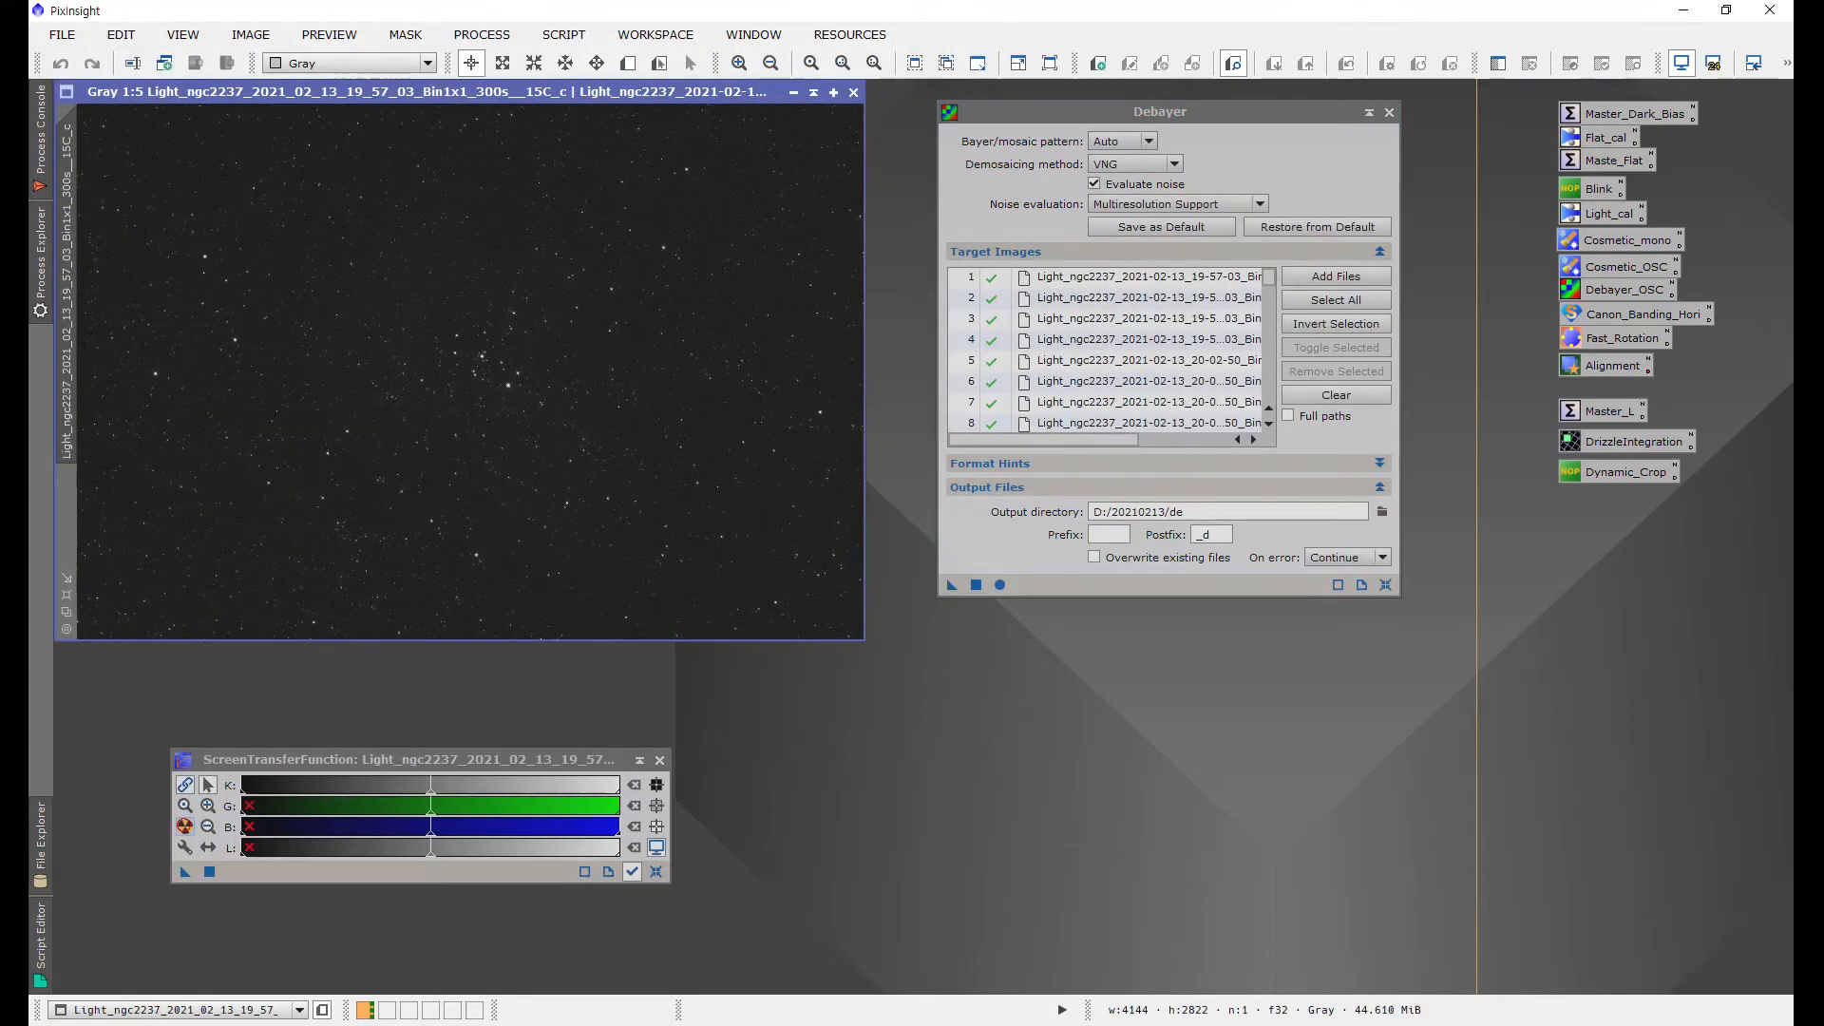
pyautogui.hotkey('ctrl', 'a')
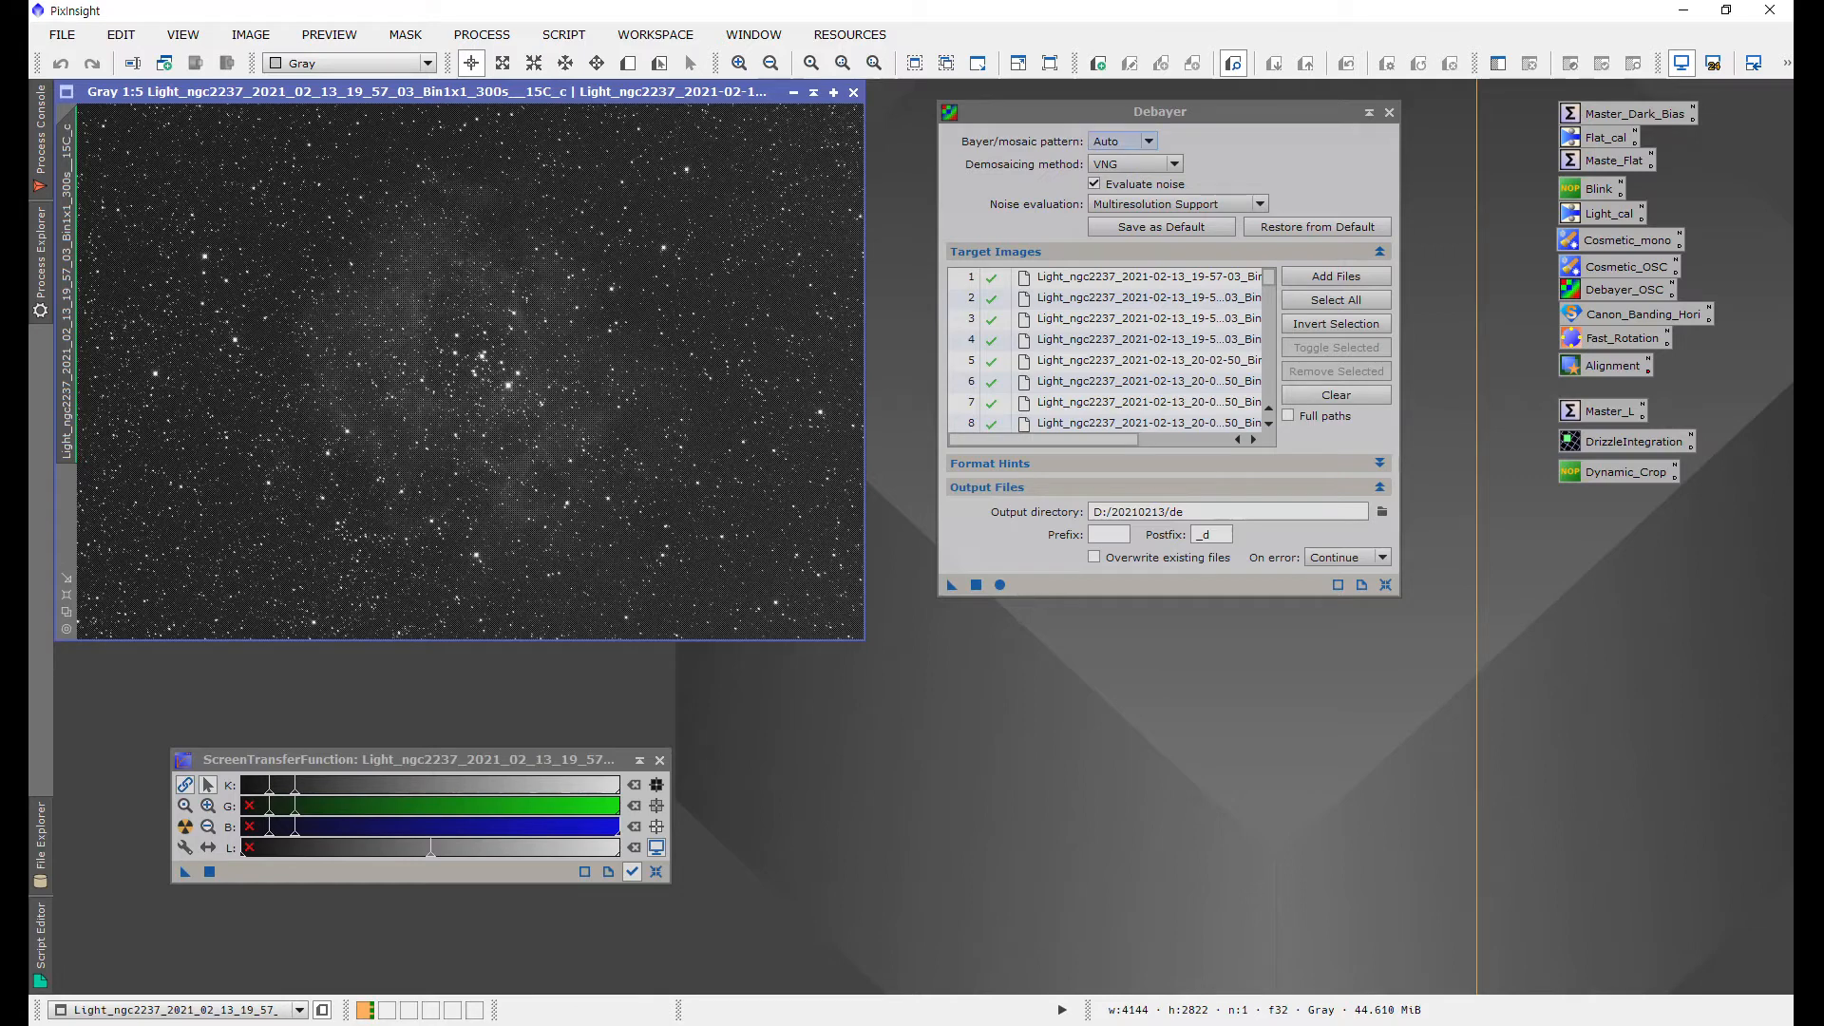
# Step: Set the Debayer Bayer/mosaic pattern to RGGB
pyautogui.click(1123, 141)
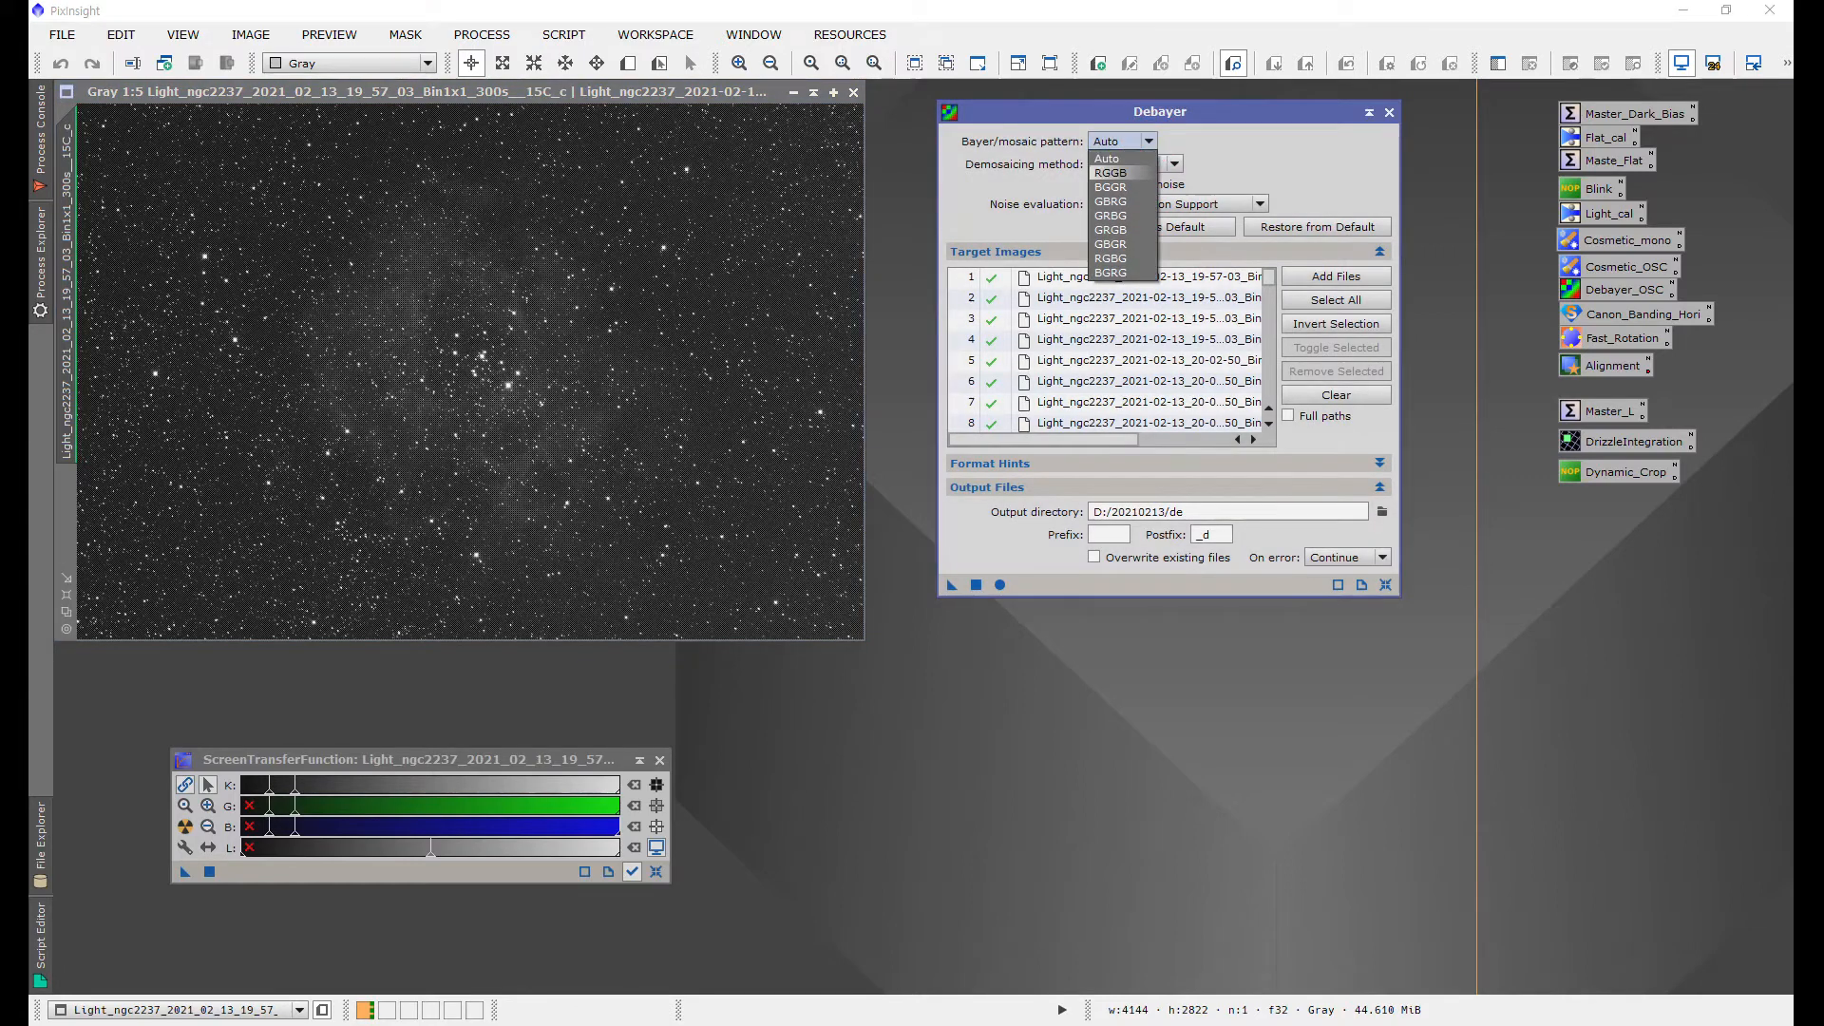
pyautogui.click(1121, 172)
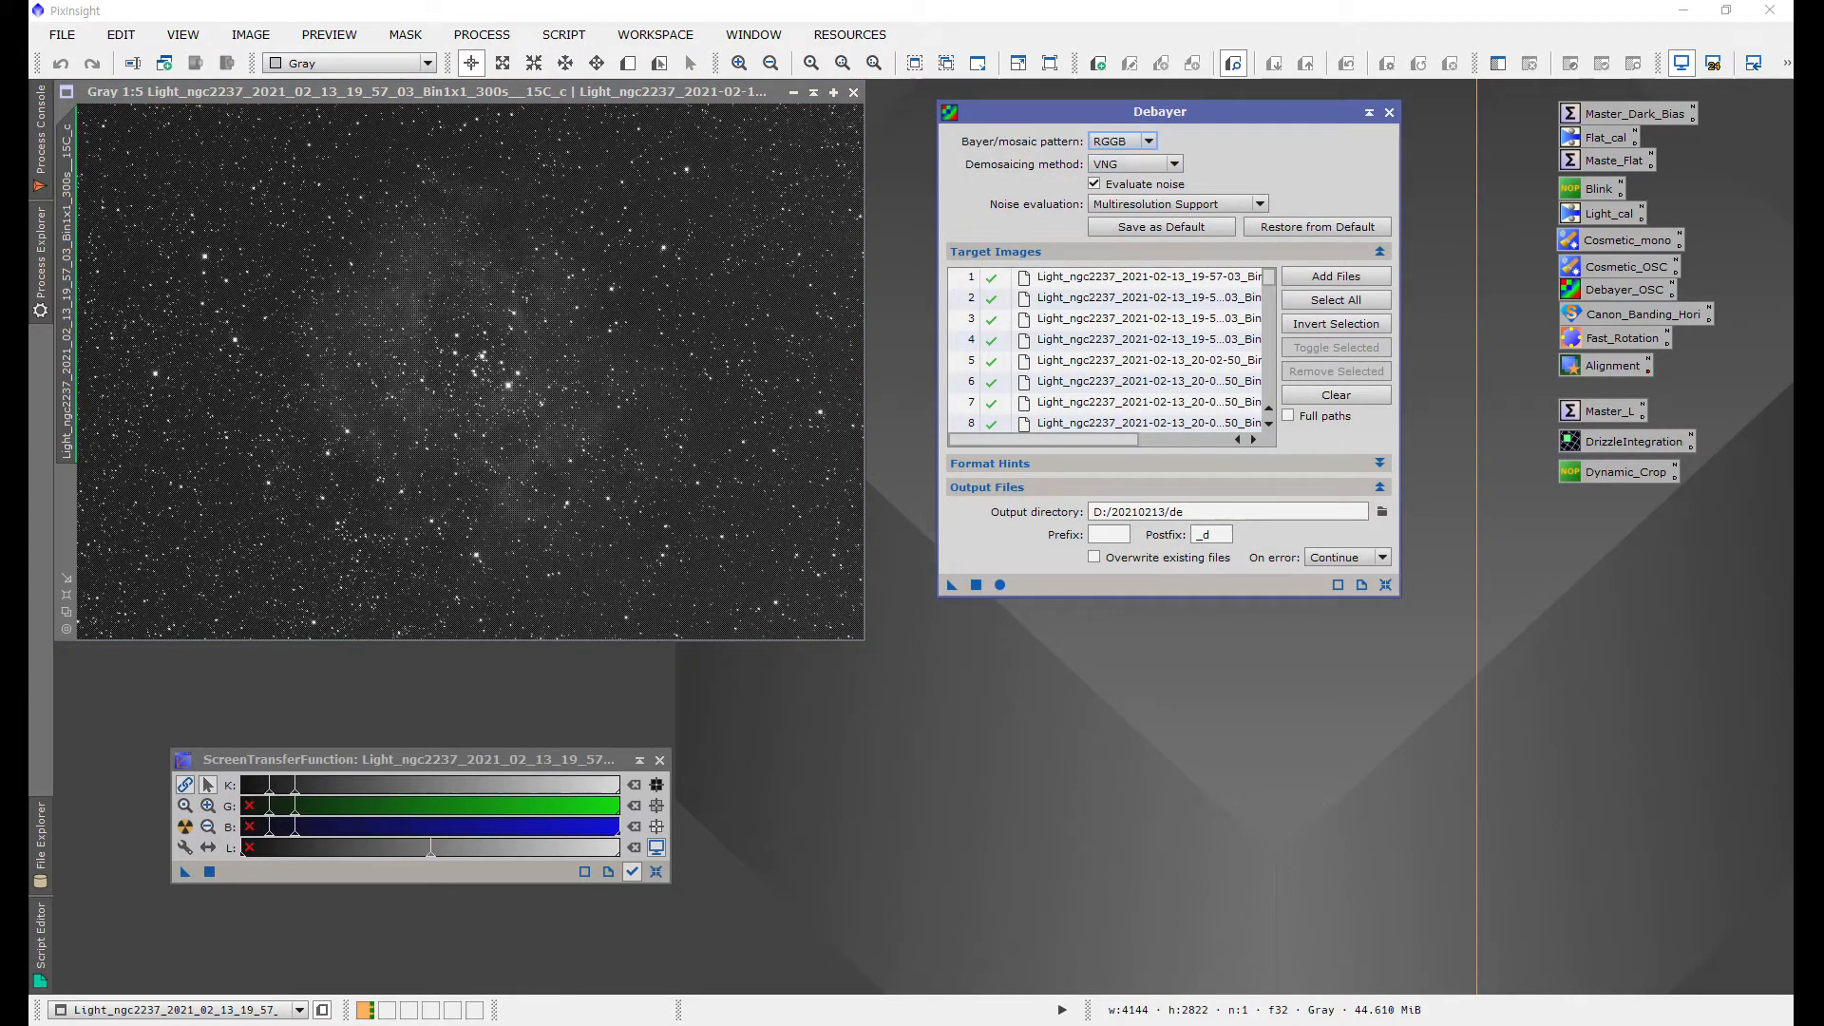
# Step: Apply Debayer to the open calibrated light frame as a test and auto stretch the RGB result
pyautogui.moveTo(951, 584)
pyautogui.mouseDown()
pyautogui.moveTo(576, 423)
pyautogui.moveTo(948, 582)
pyautogui.mouseUp()
pyautogui.moveTo(946, 585); pyautogui.dragTo(530, 404)
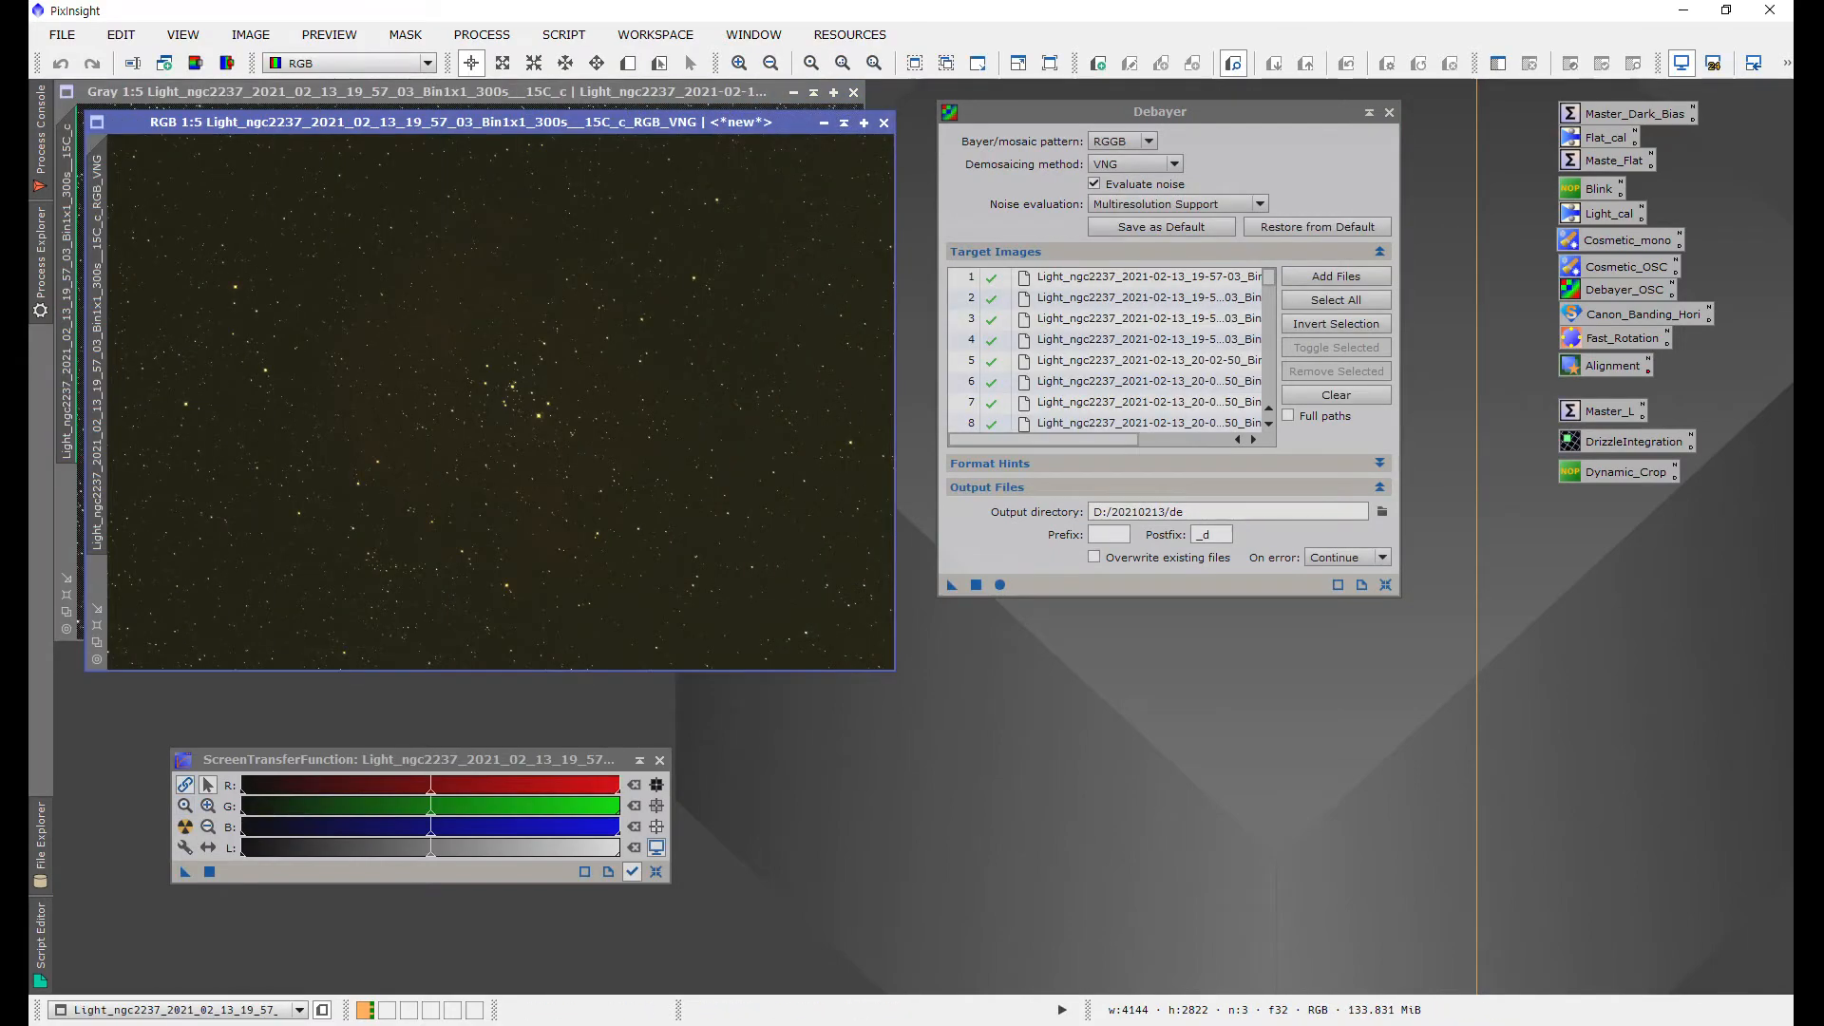
pyautogui.moveTo(453, 123)
pyautogui.mouseDown()
pyautogui.moveTo(503, 137)
pyautogui.moveTo(477, 142)
pyautogui.mouseUp()
pyautogui.moveTo(1064, 113); pyautogui.dragTo(1143, 123)
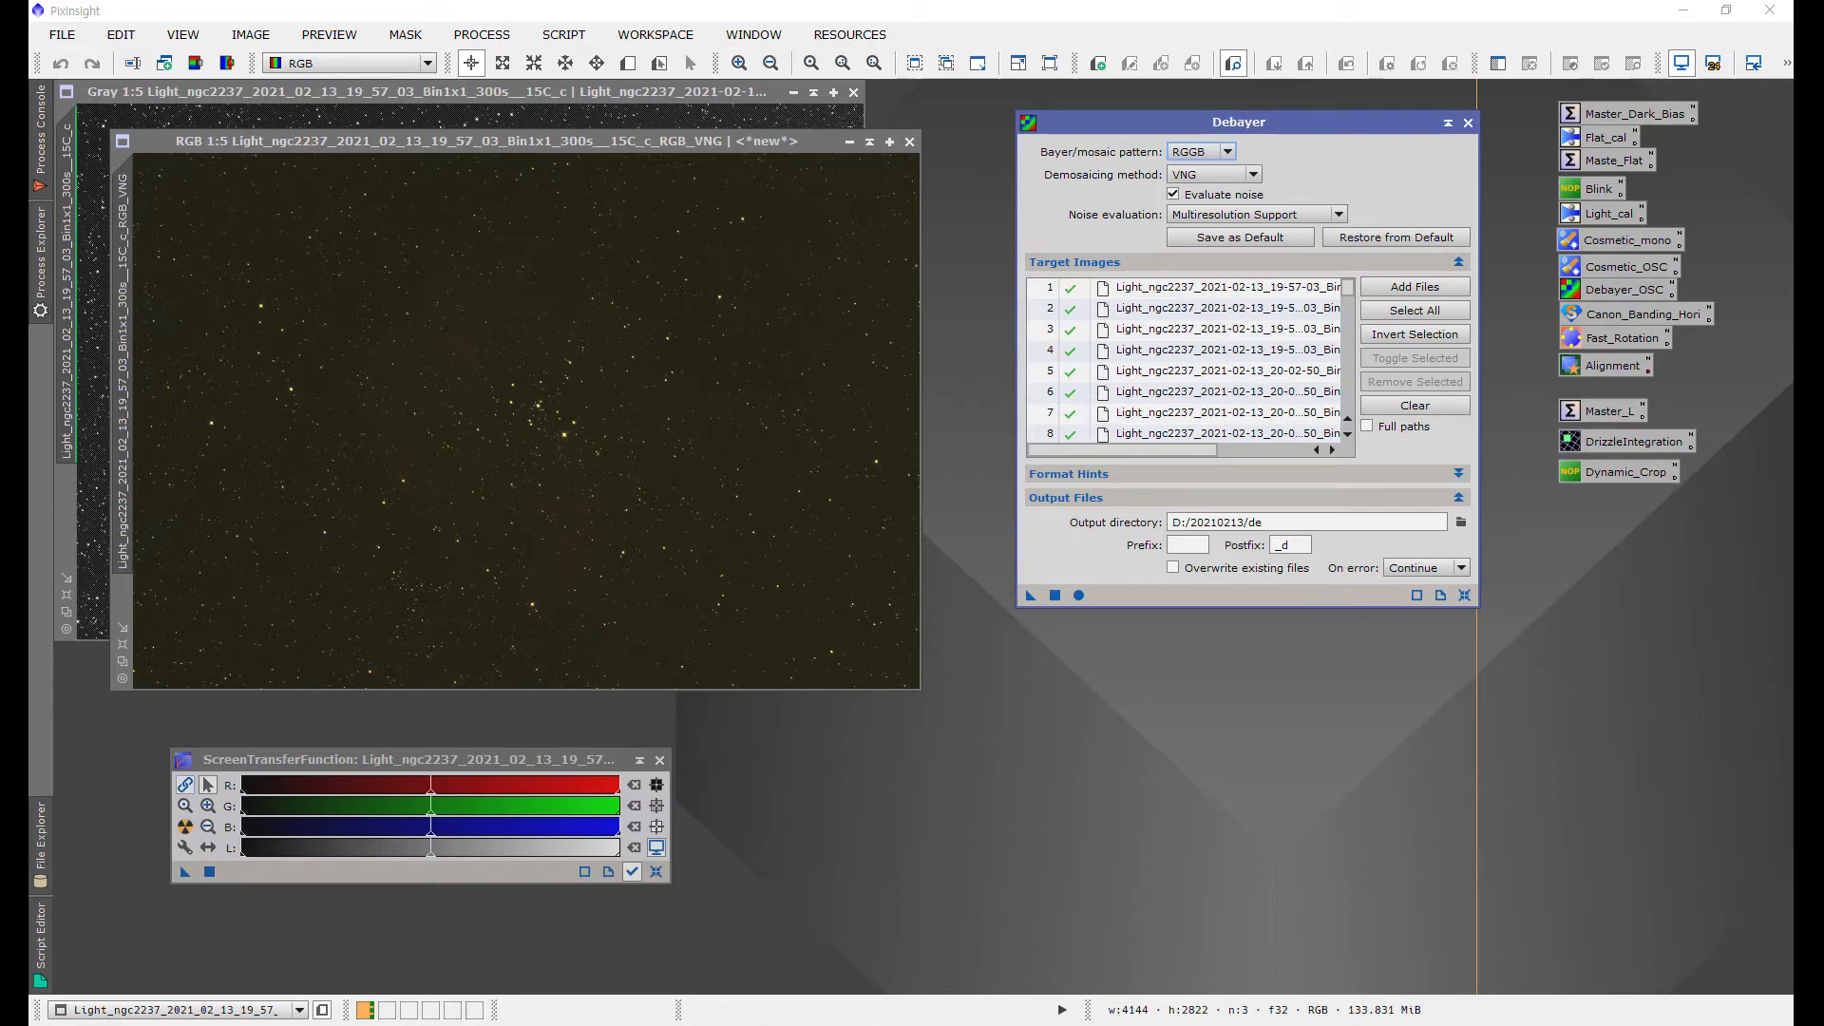
pyautogui.click(185, 785)
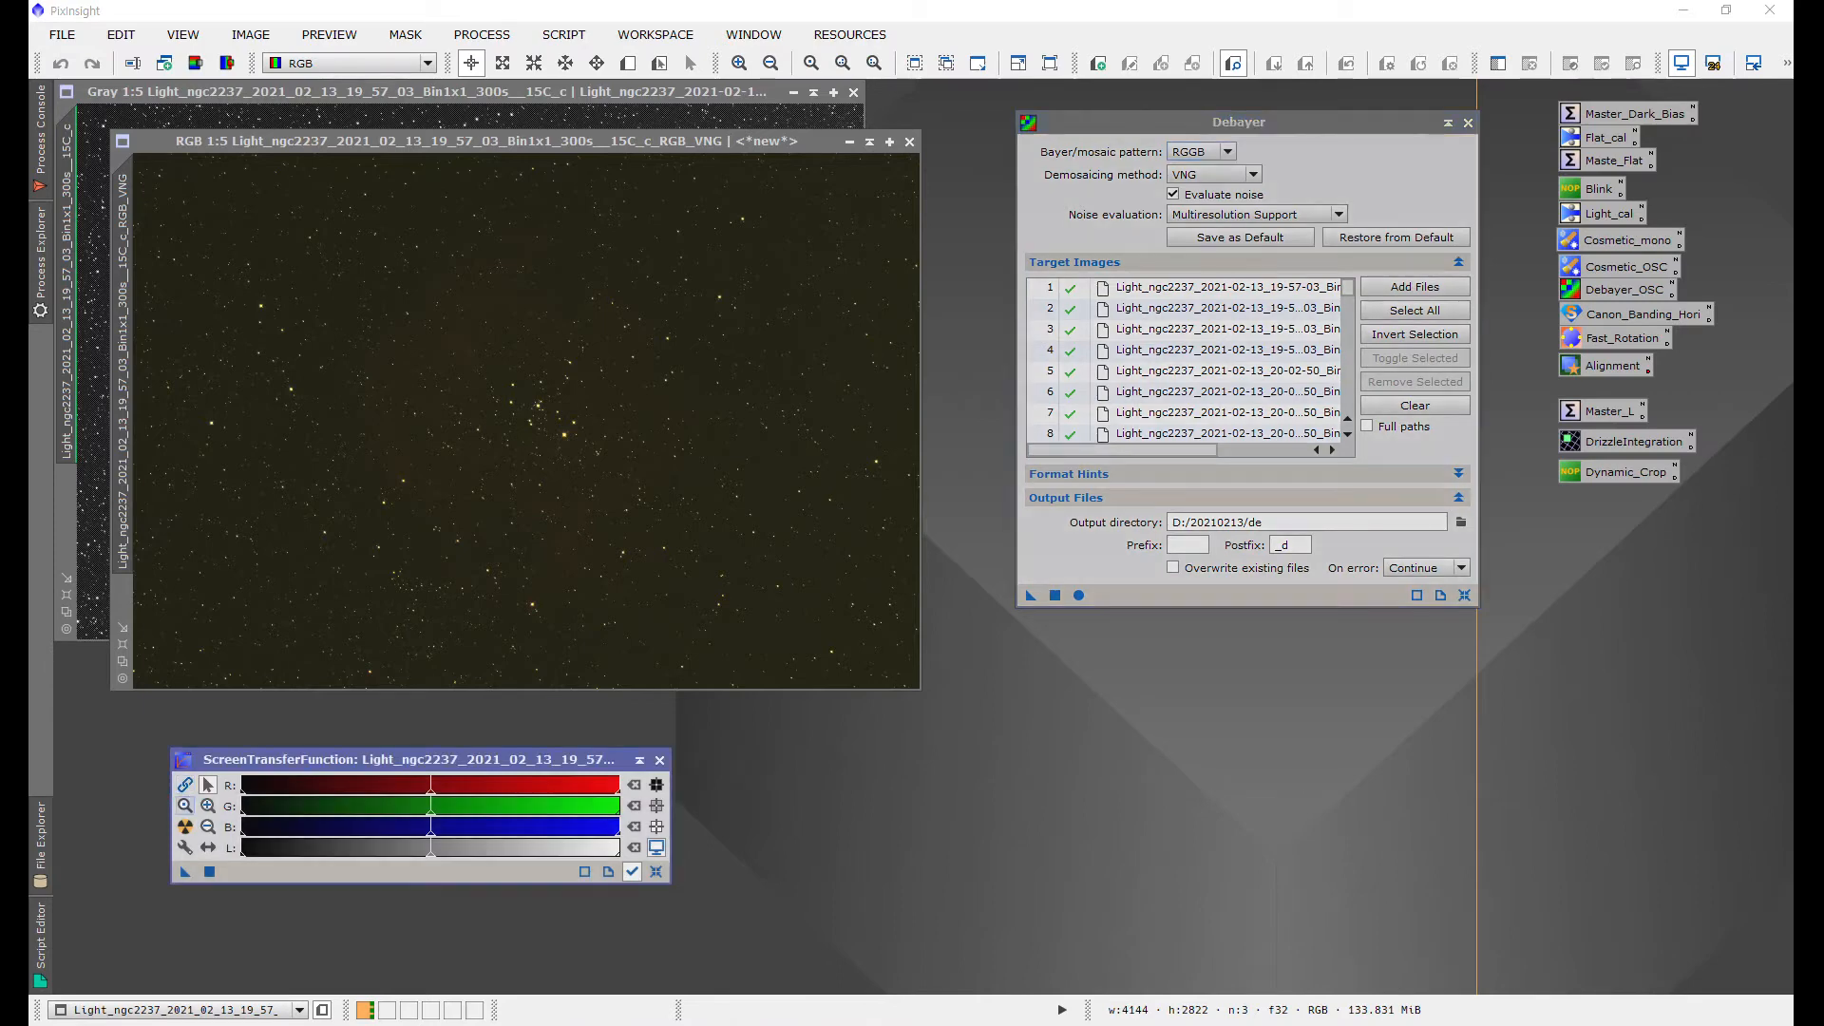
pyautogui.click(186, 827)
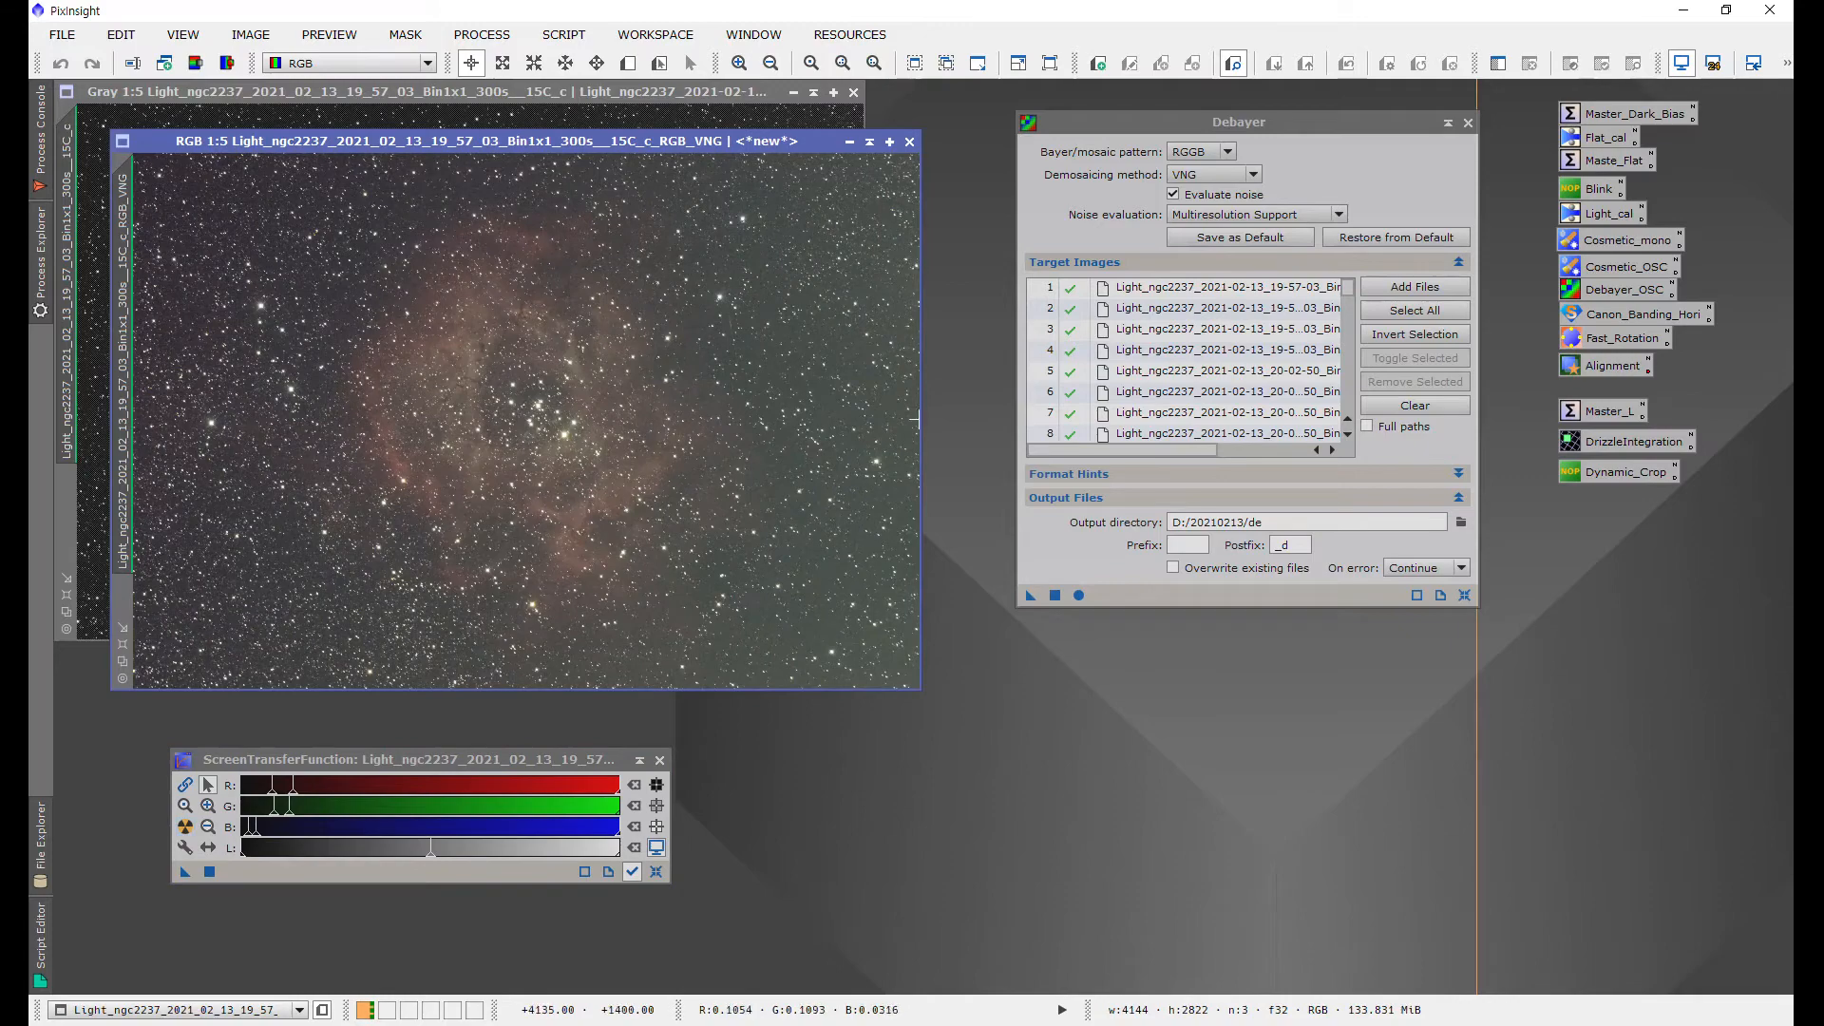
# Step: Close the debayered test image and the calibrated light frame
pyautogui.scroll(4, 556, 374)
pyautogui.scroll(-4, 555, 374)
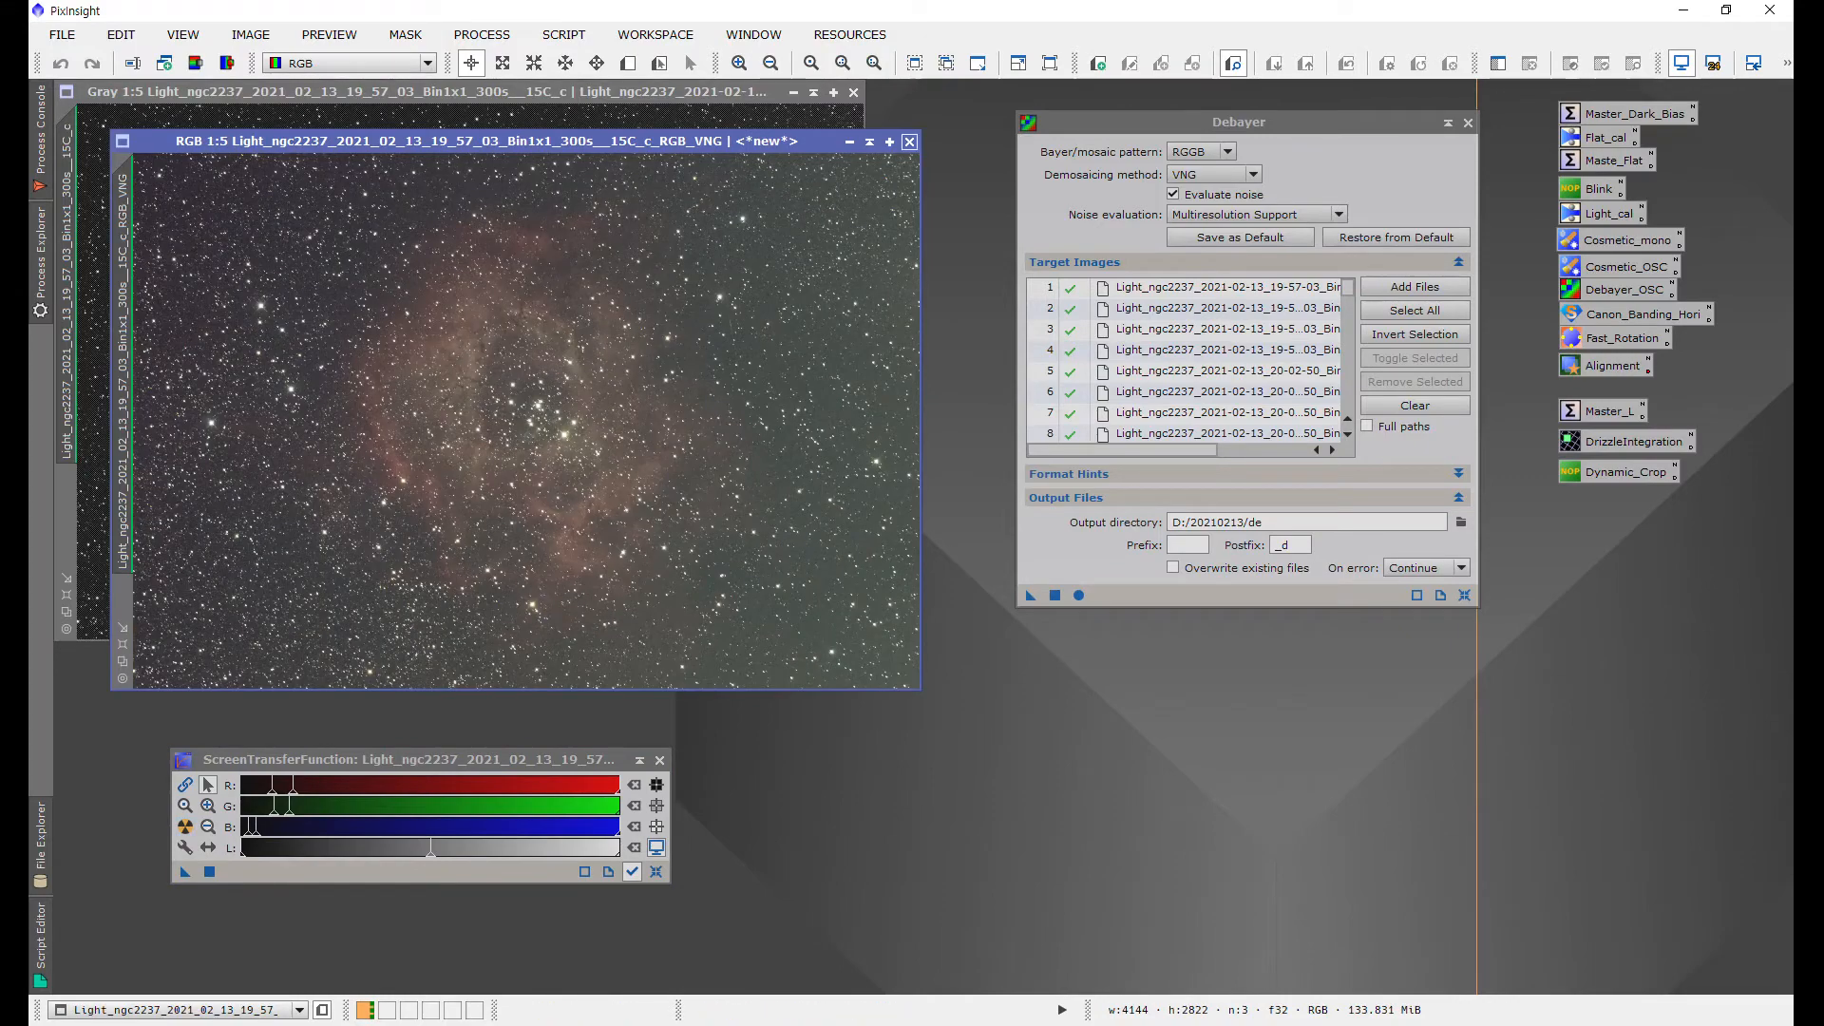
pyautogui.click(909, 141)
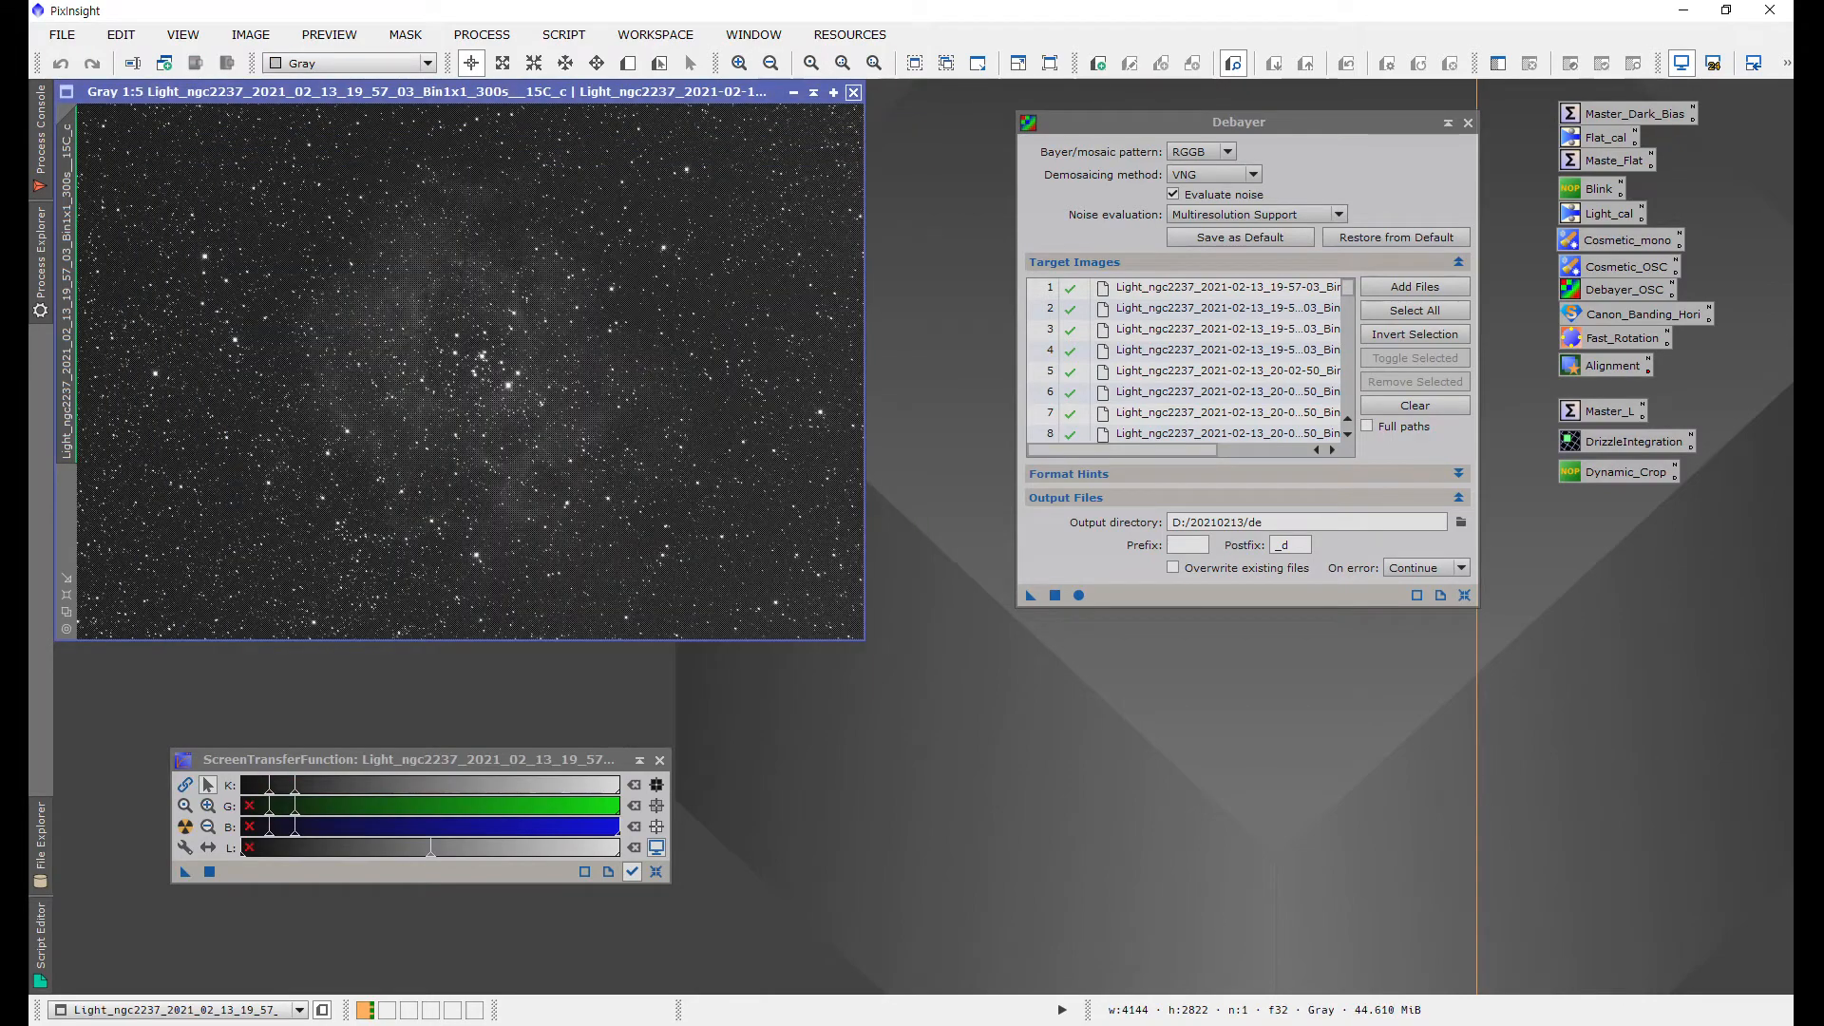
pyautogui.click(853, 92)
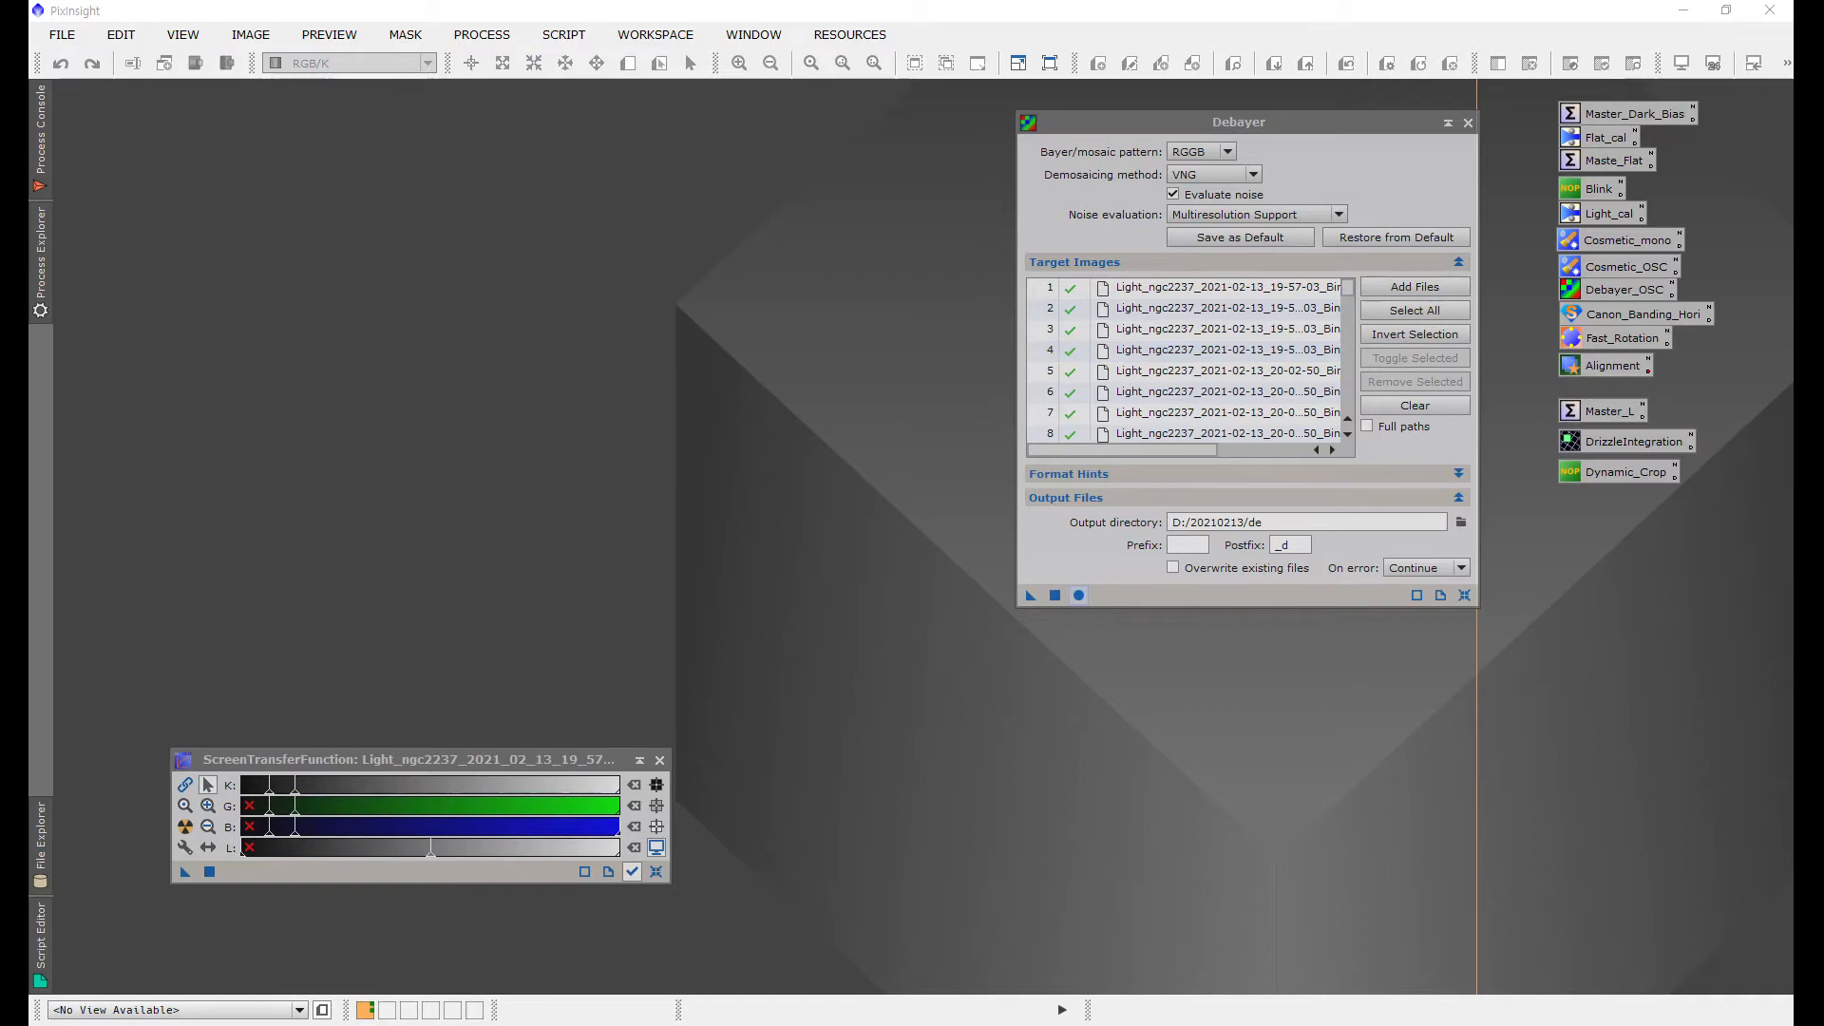
# Step: Run Debayer in batch on all target images, writing to the de folder
pyautogui.click(1078, 595)
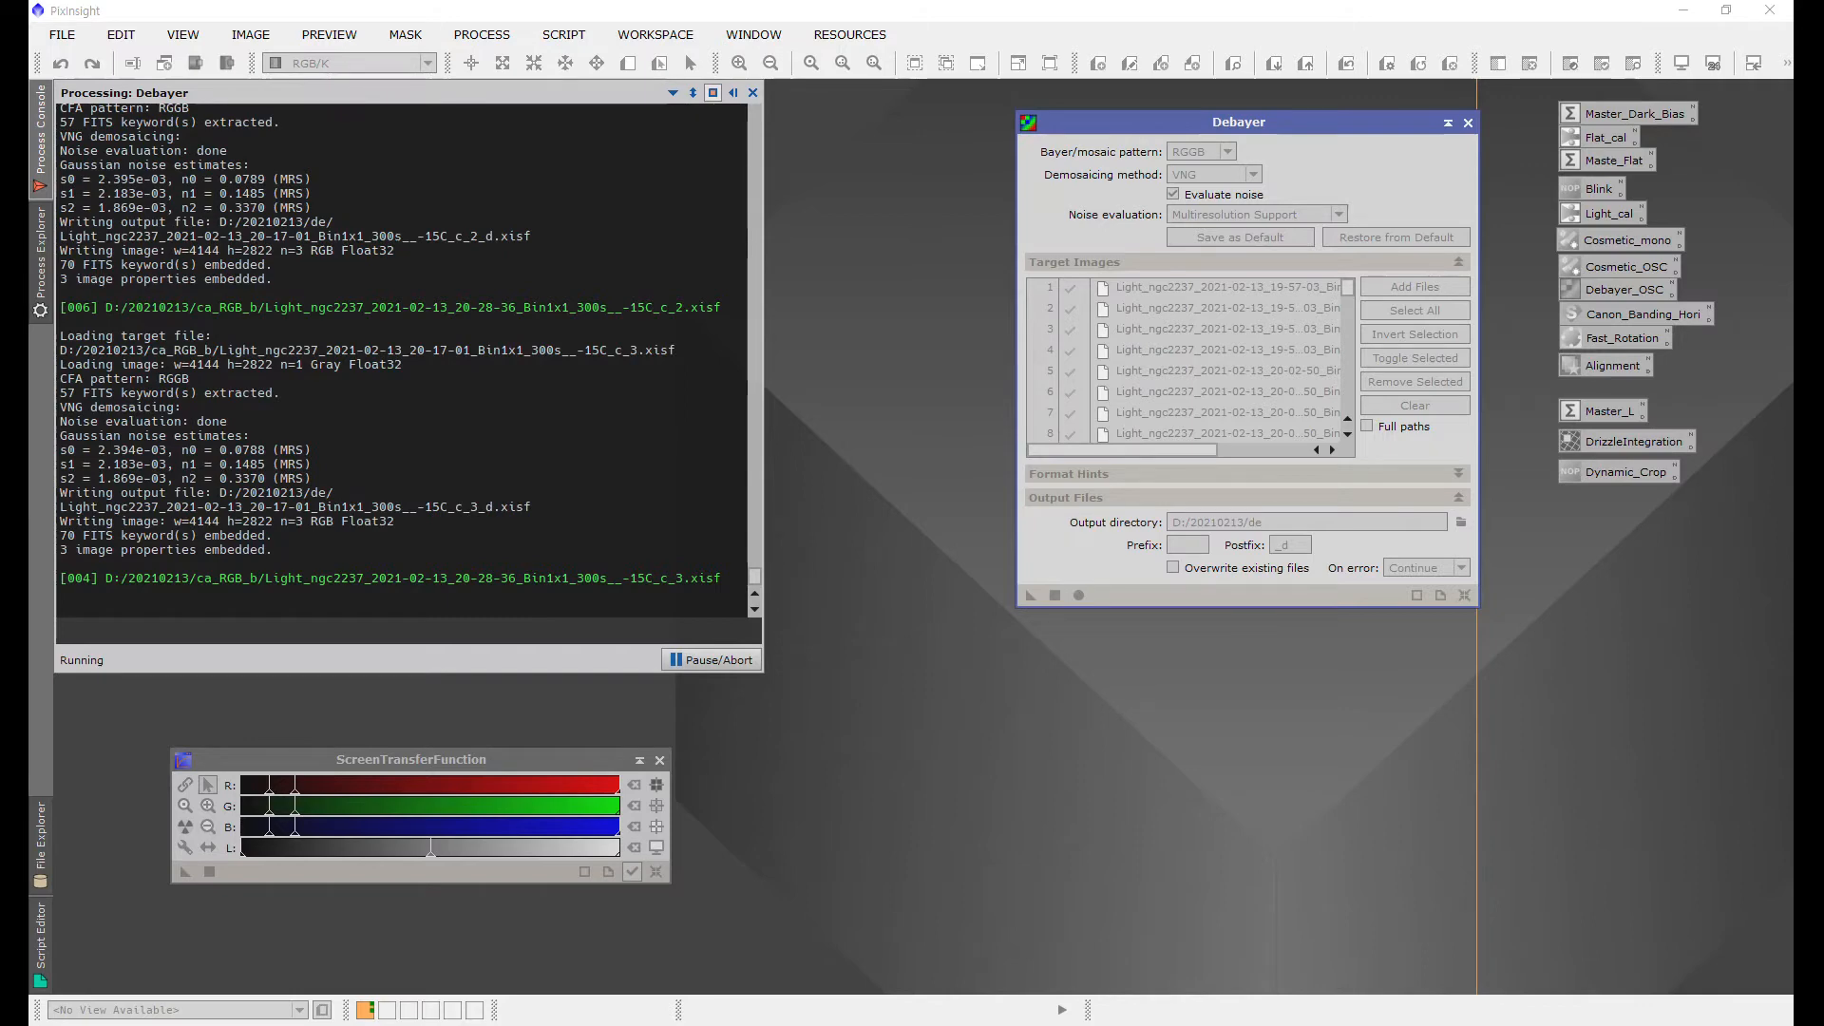
pyautogui.hotkey('alt', 'Tab')
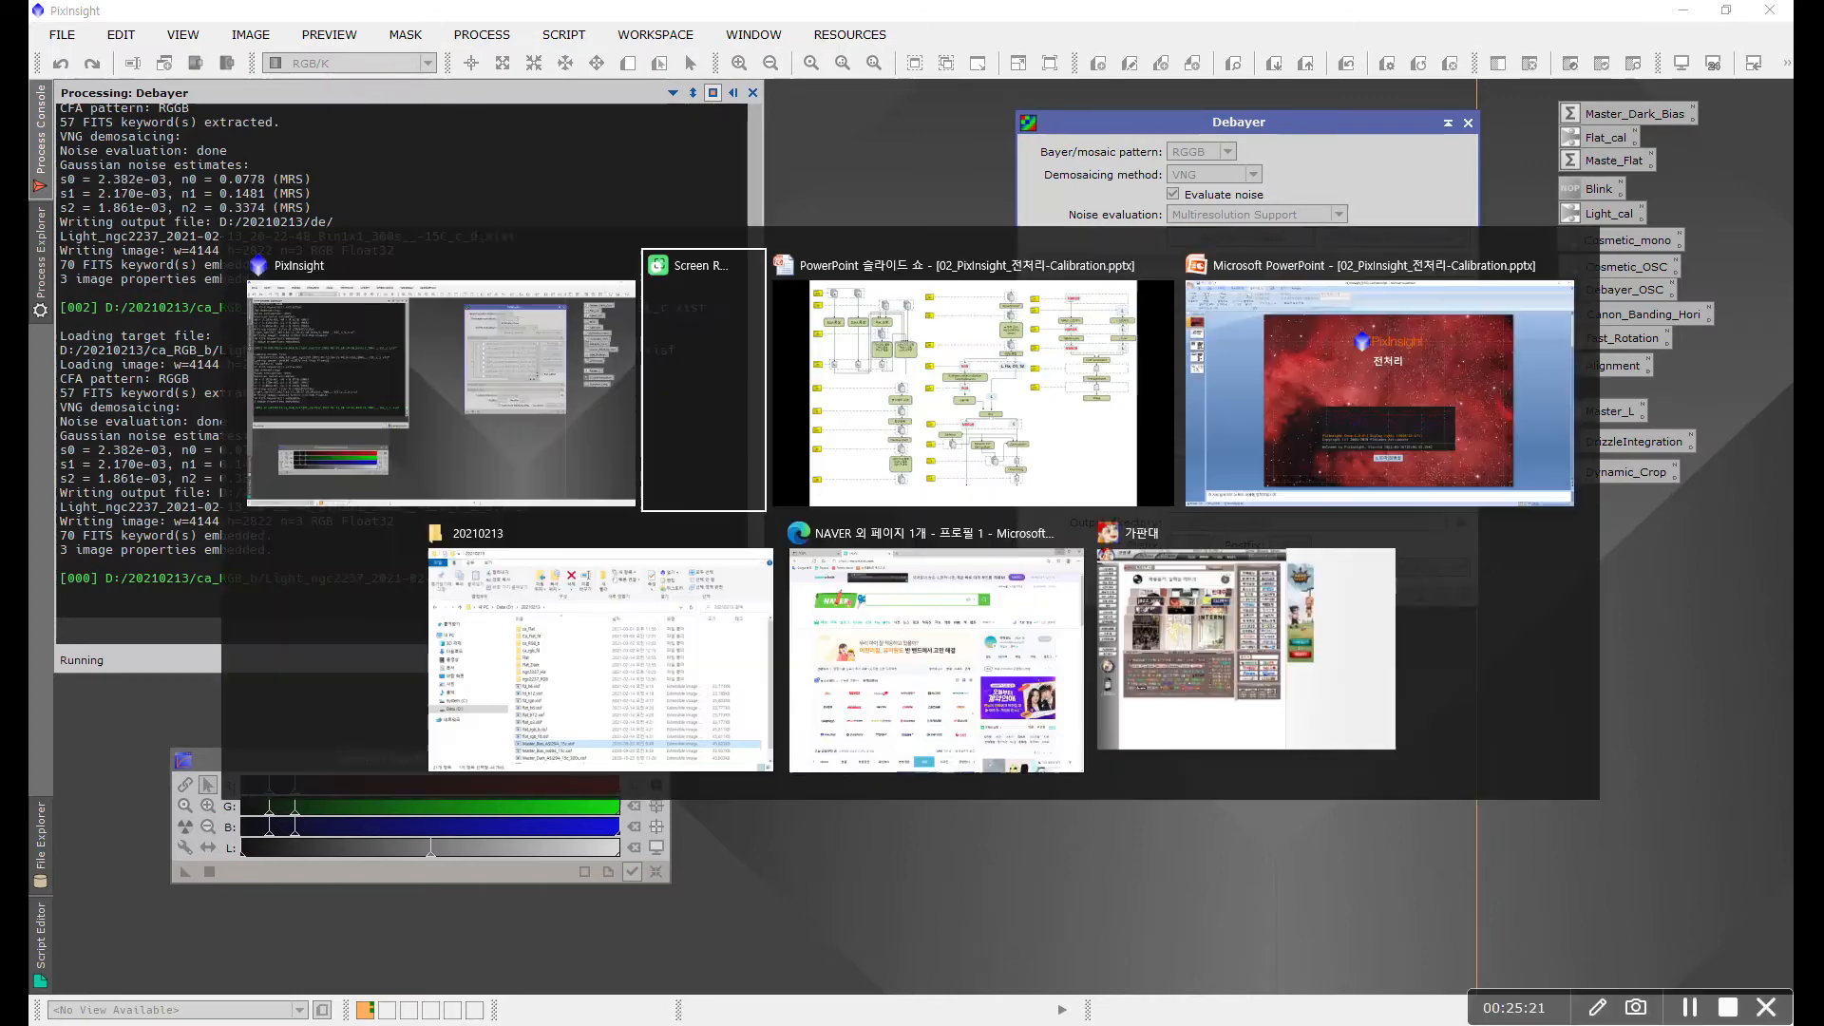
pyautogui.hotkey('alt', 'Tab')
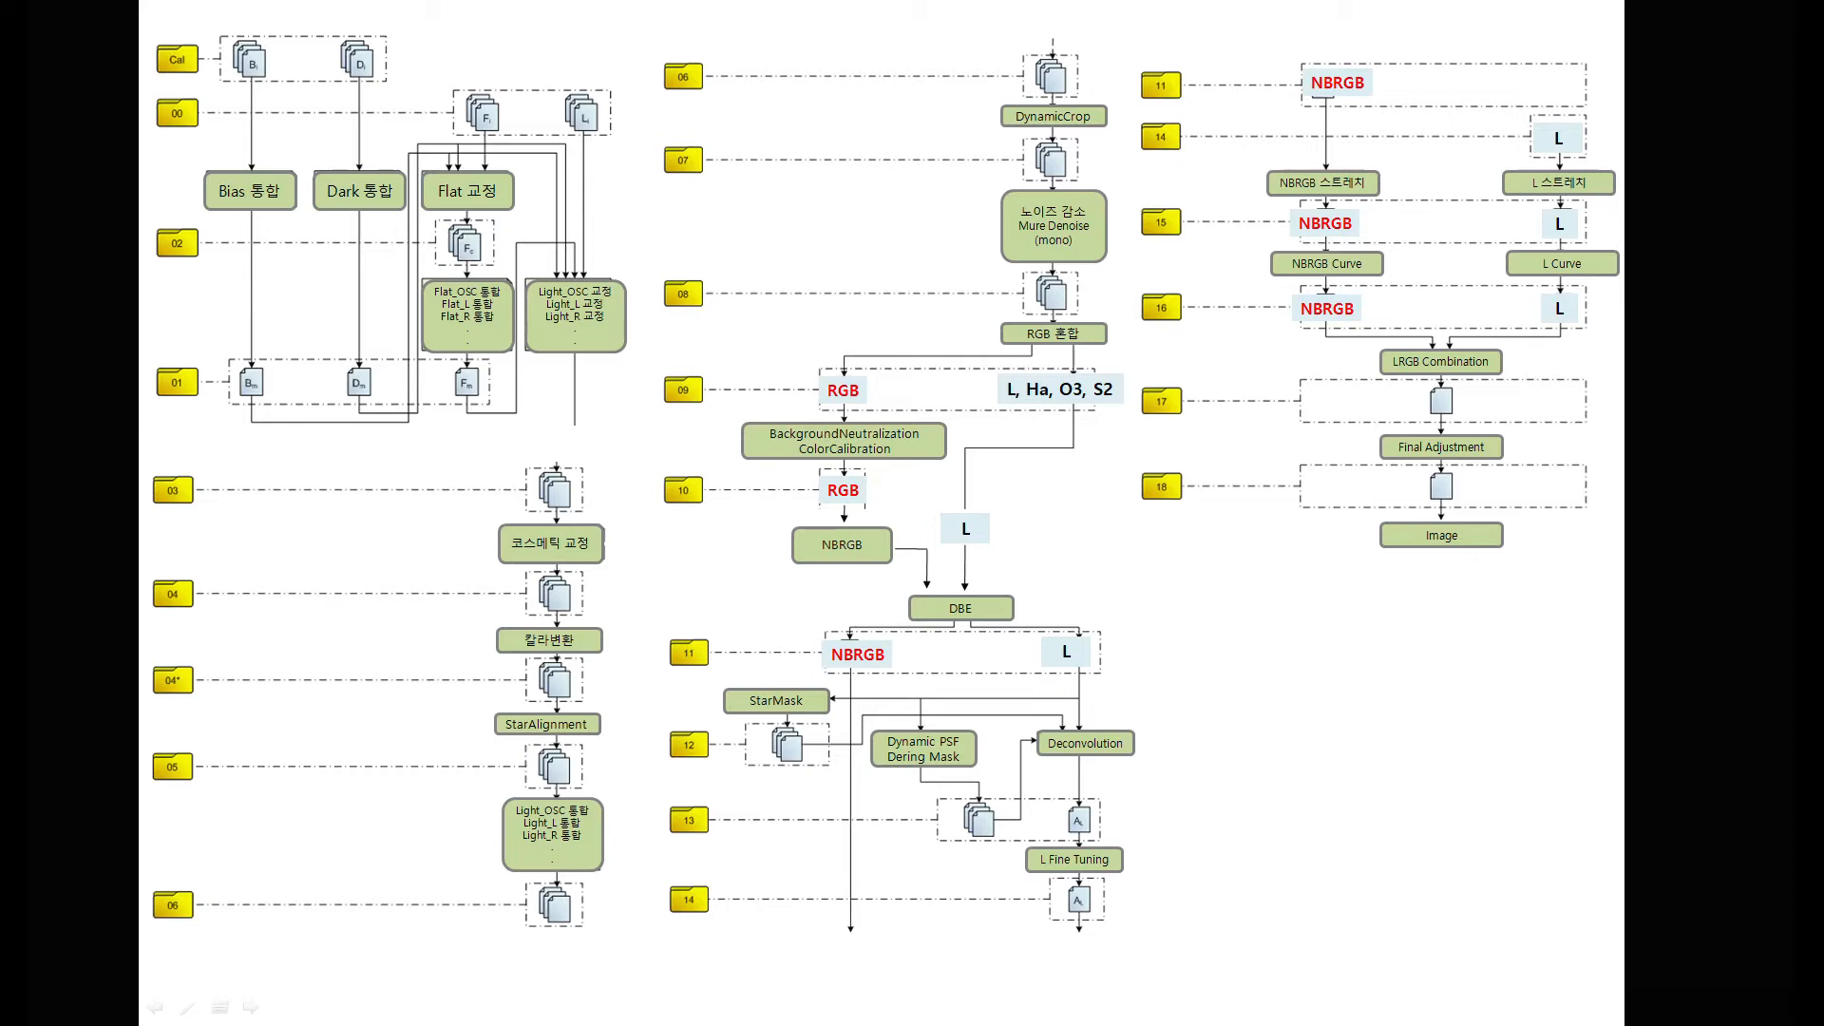
pyautogui.hotkey('alt', 'Tab')
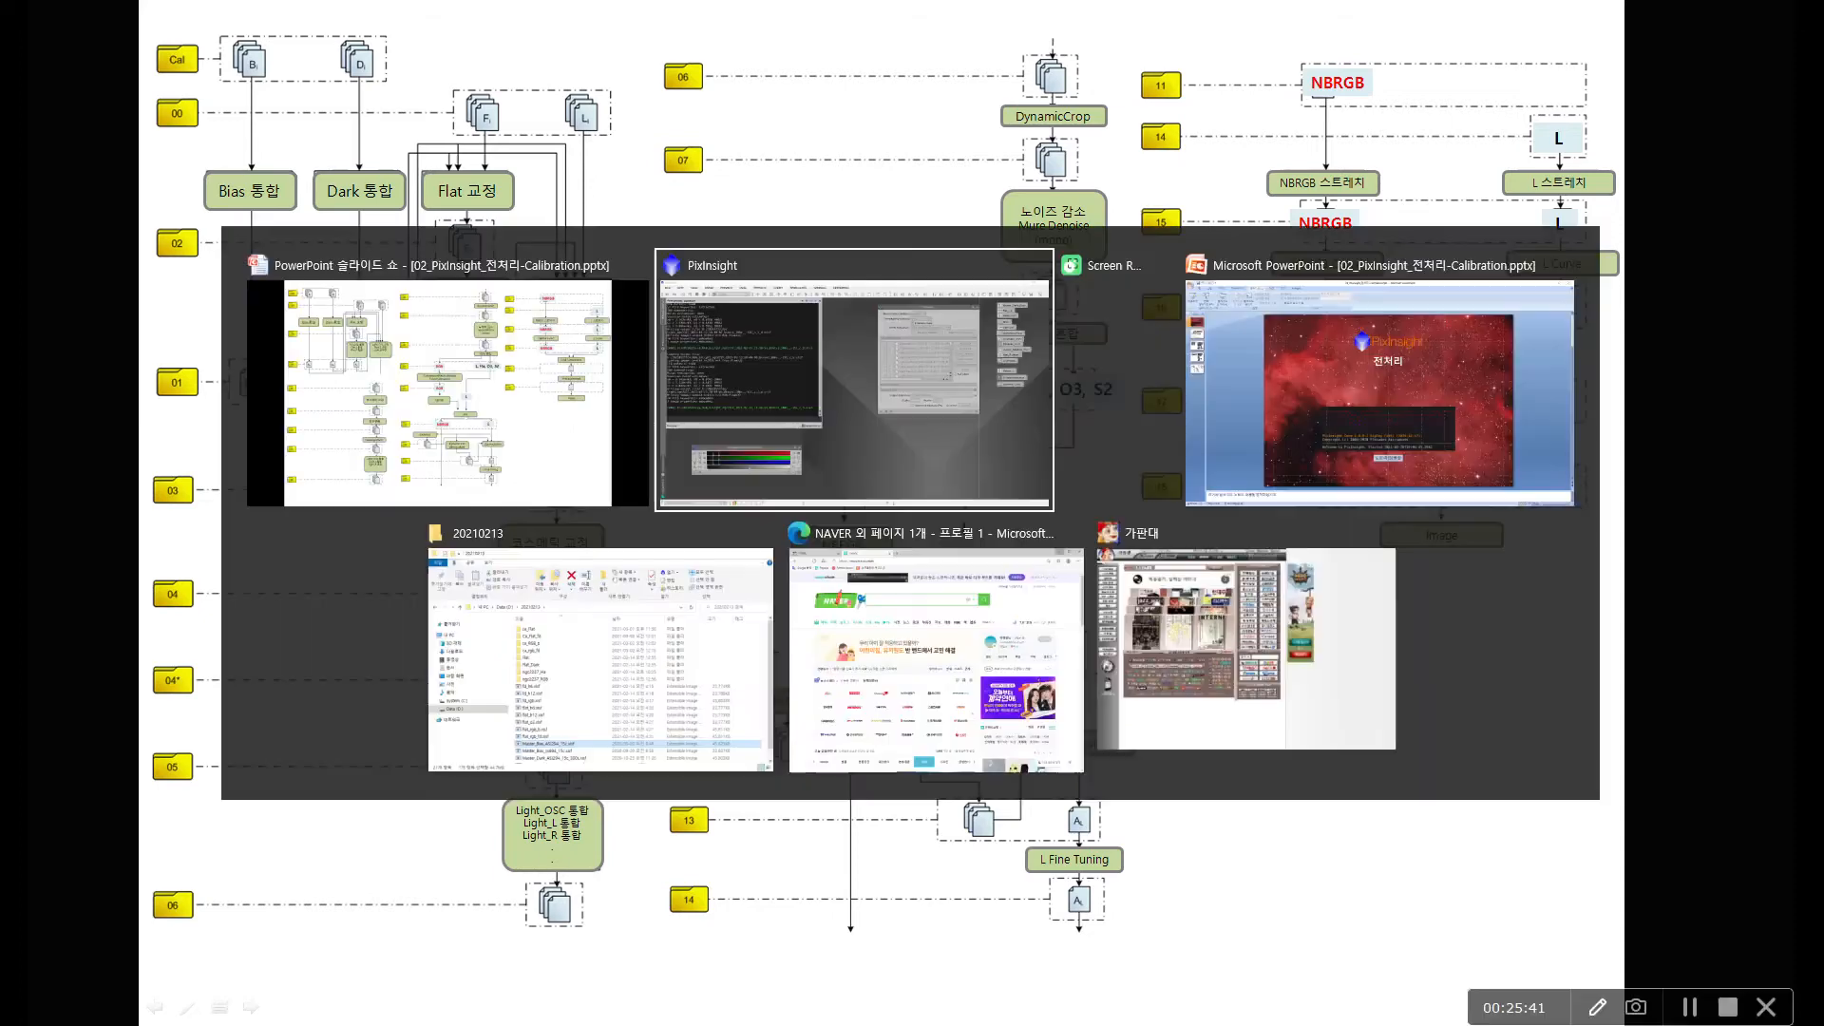
pyautogui.hotkey('alt', 'Tab')
pyautogui.hotkey('alt', 'Tab')
pyautogui.hotkey('alt', 'Tab')
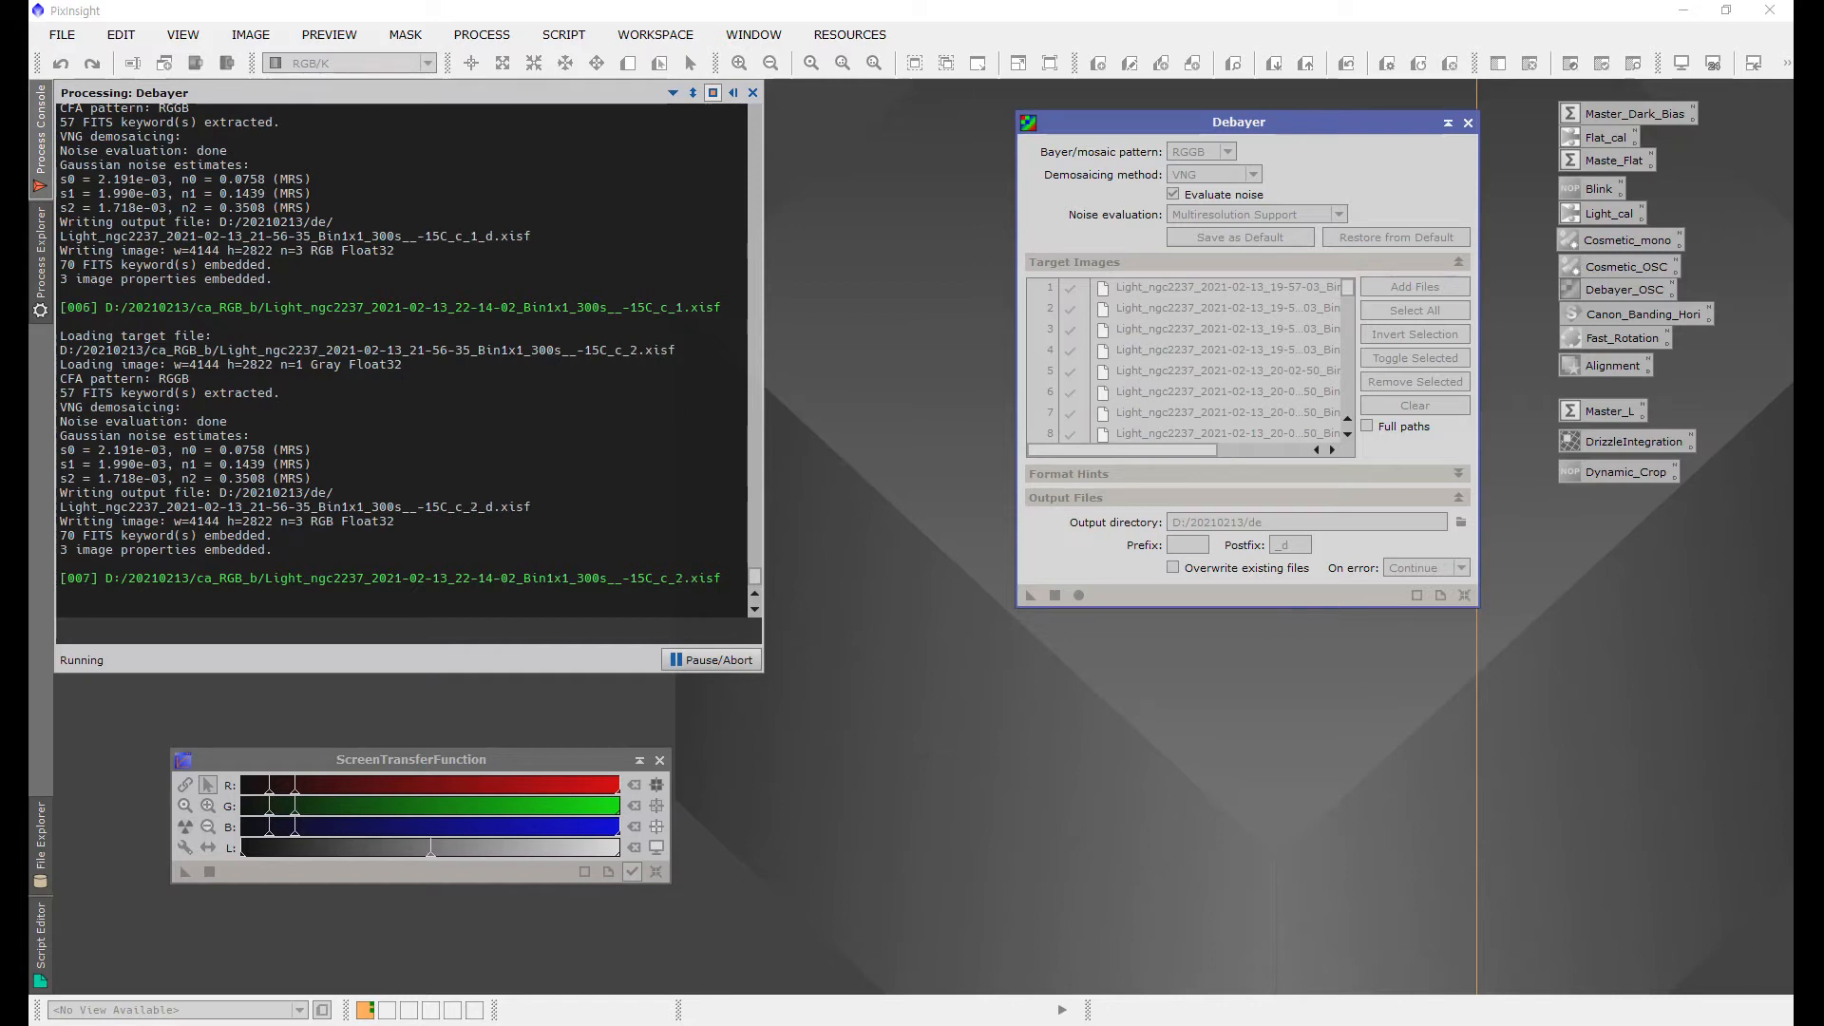
# Step: Abort the running Debayer batch process
pyautogui.click(722, 659)
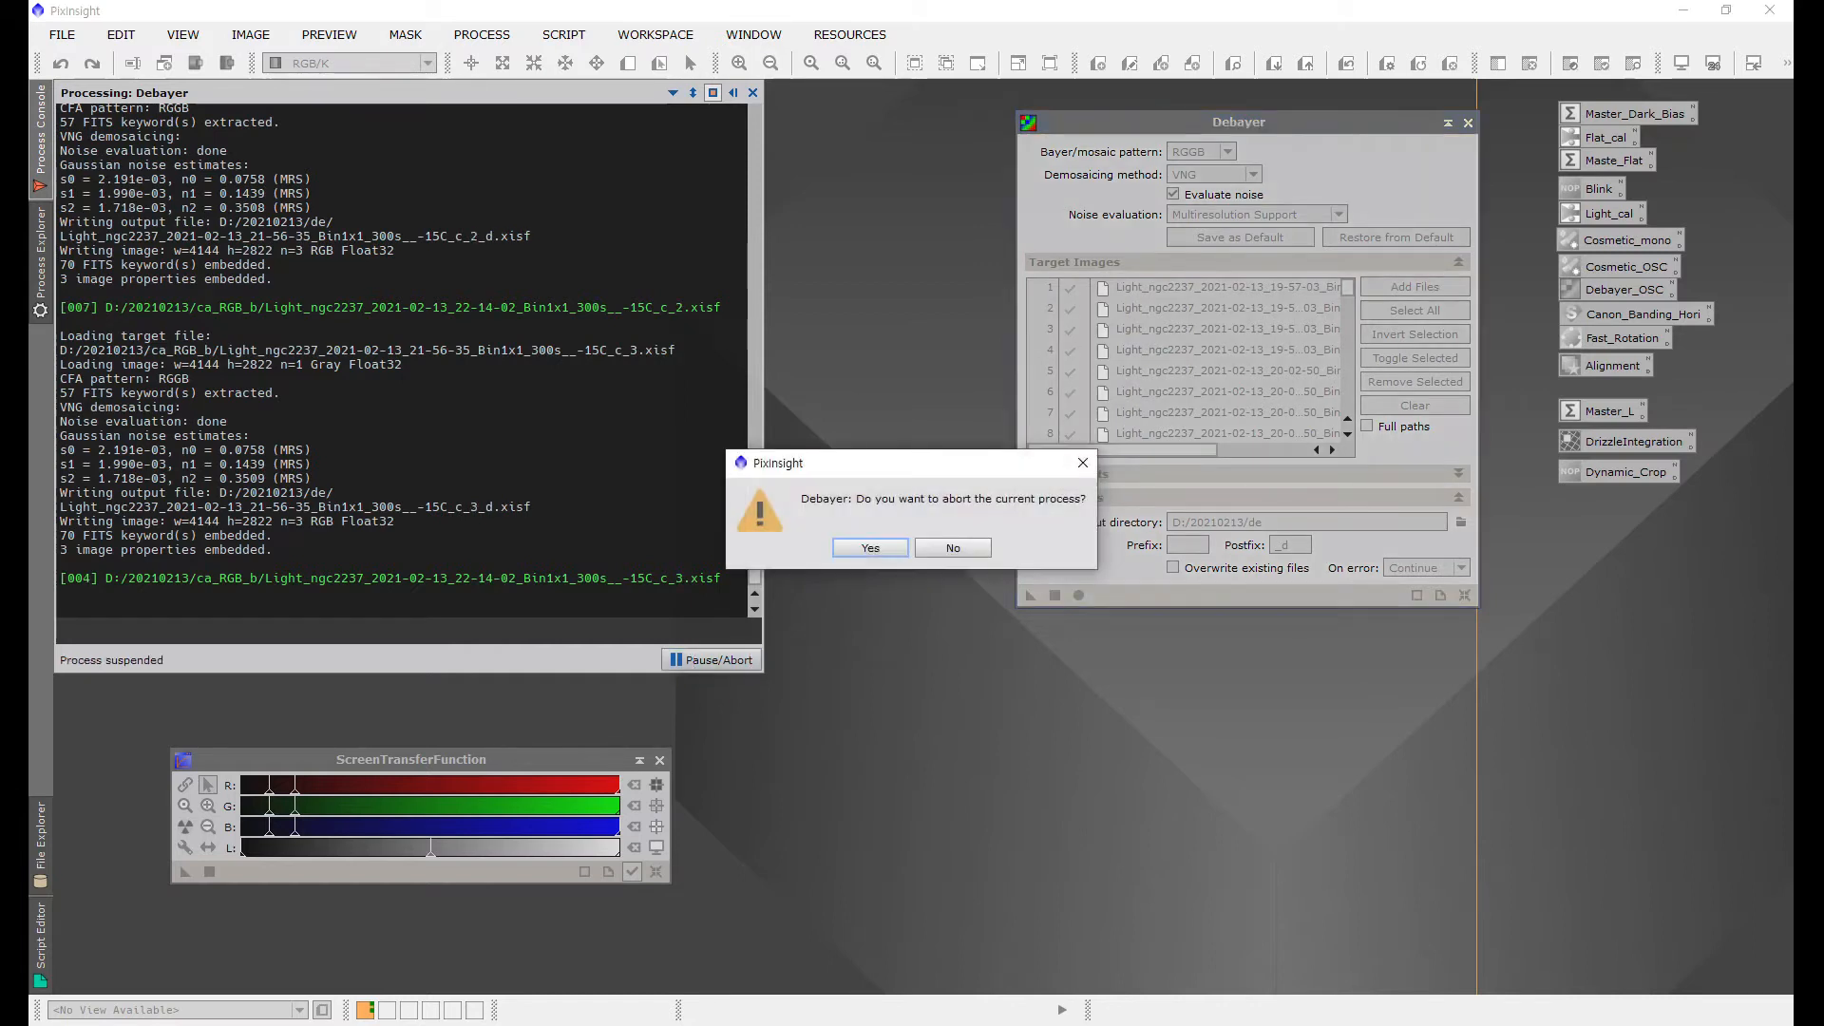
pyautogui.click(845, 554)
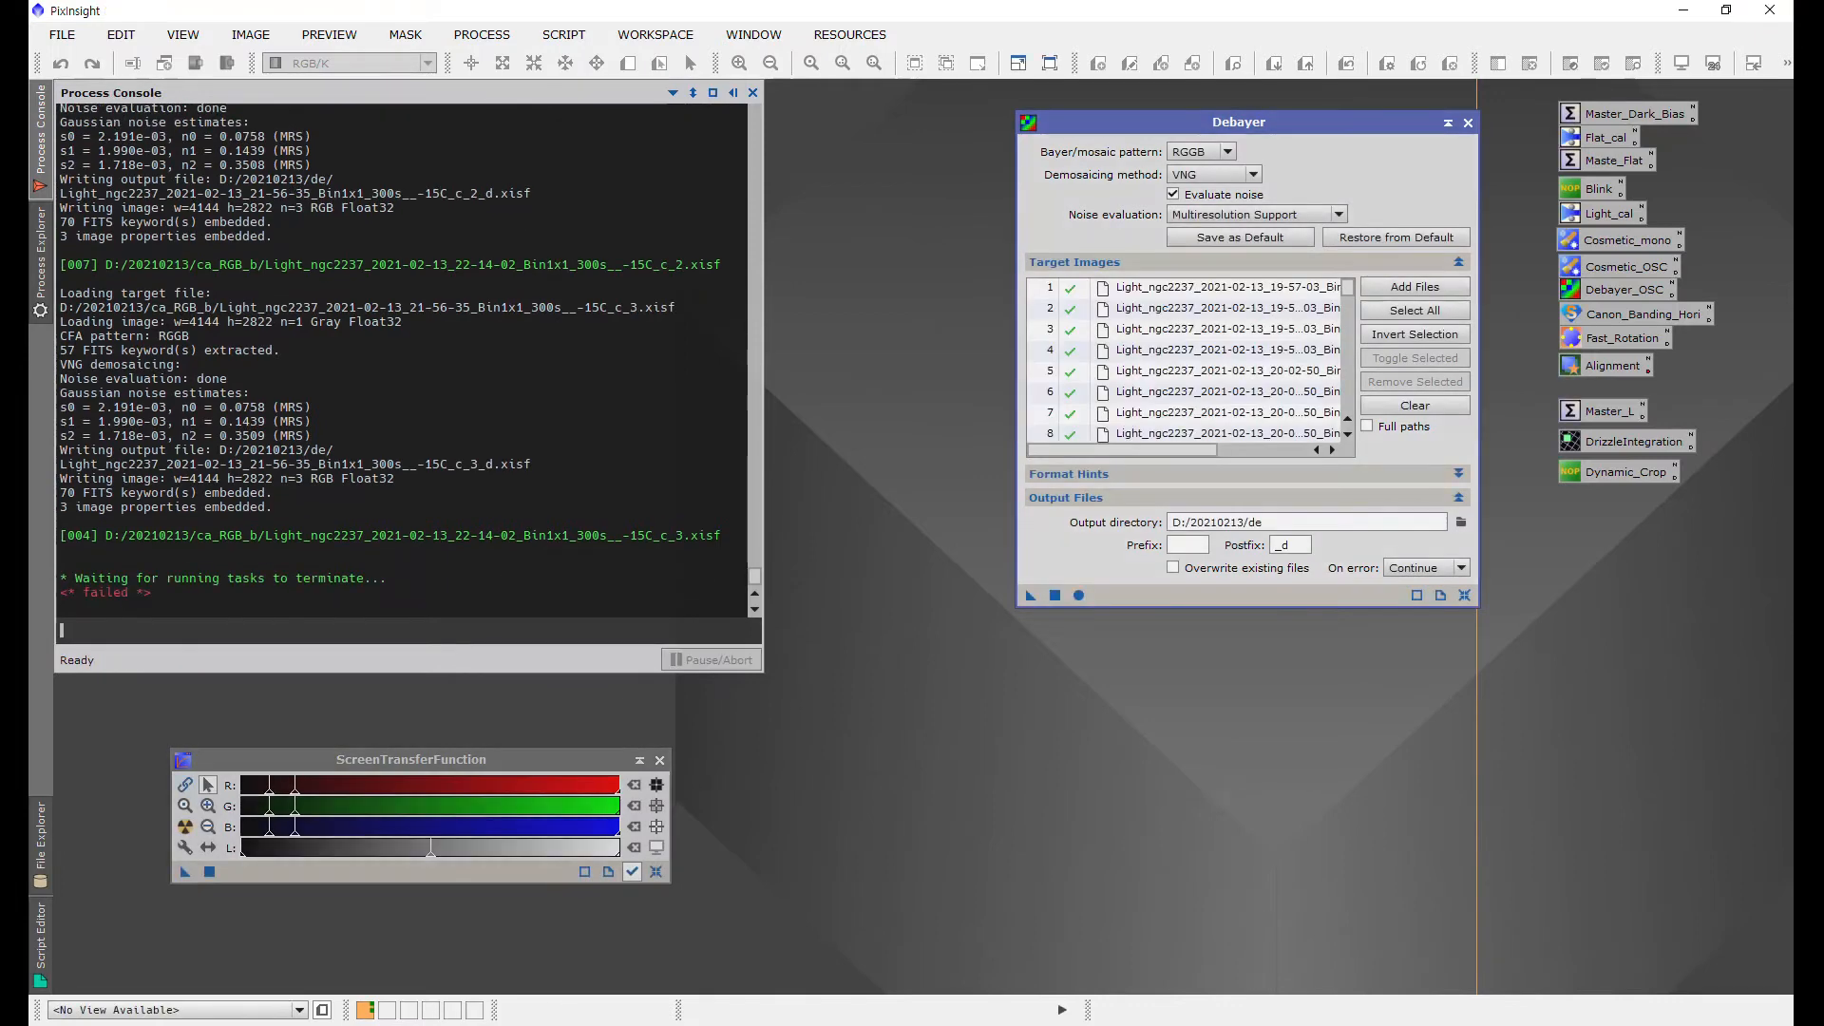
pyautogui.click(1414, 287)
# Step: Open the first debayered light frame from the de folder
pyautogui.click(125, 70)
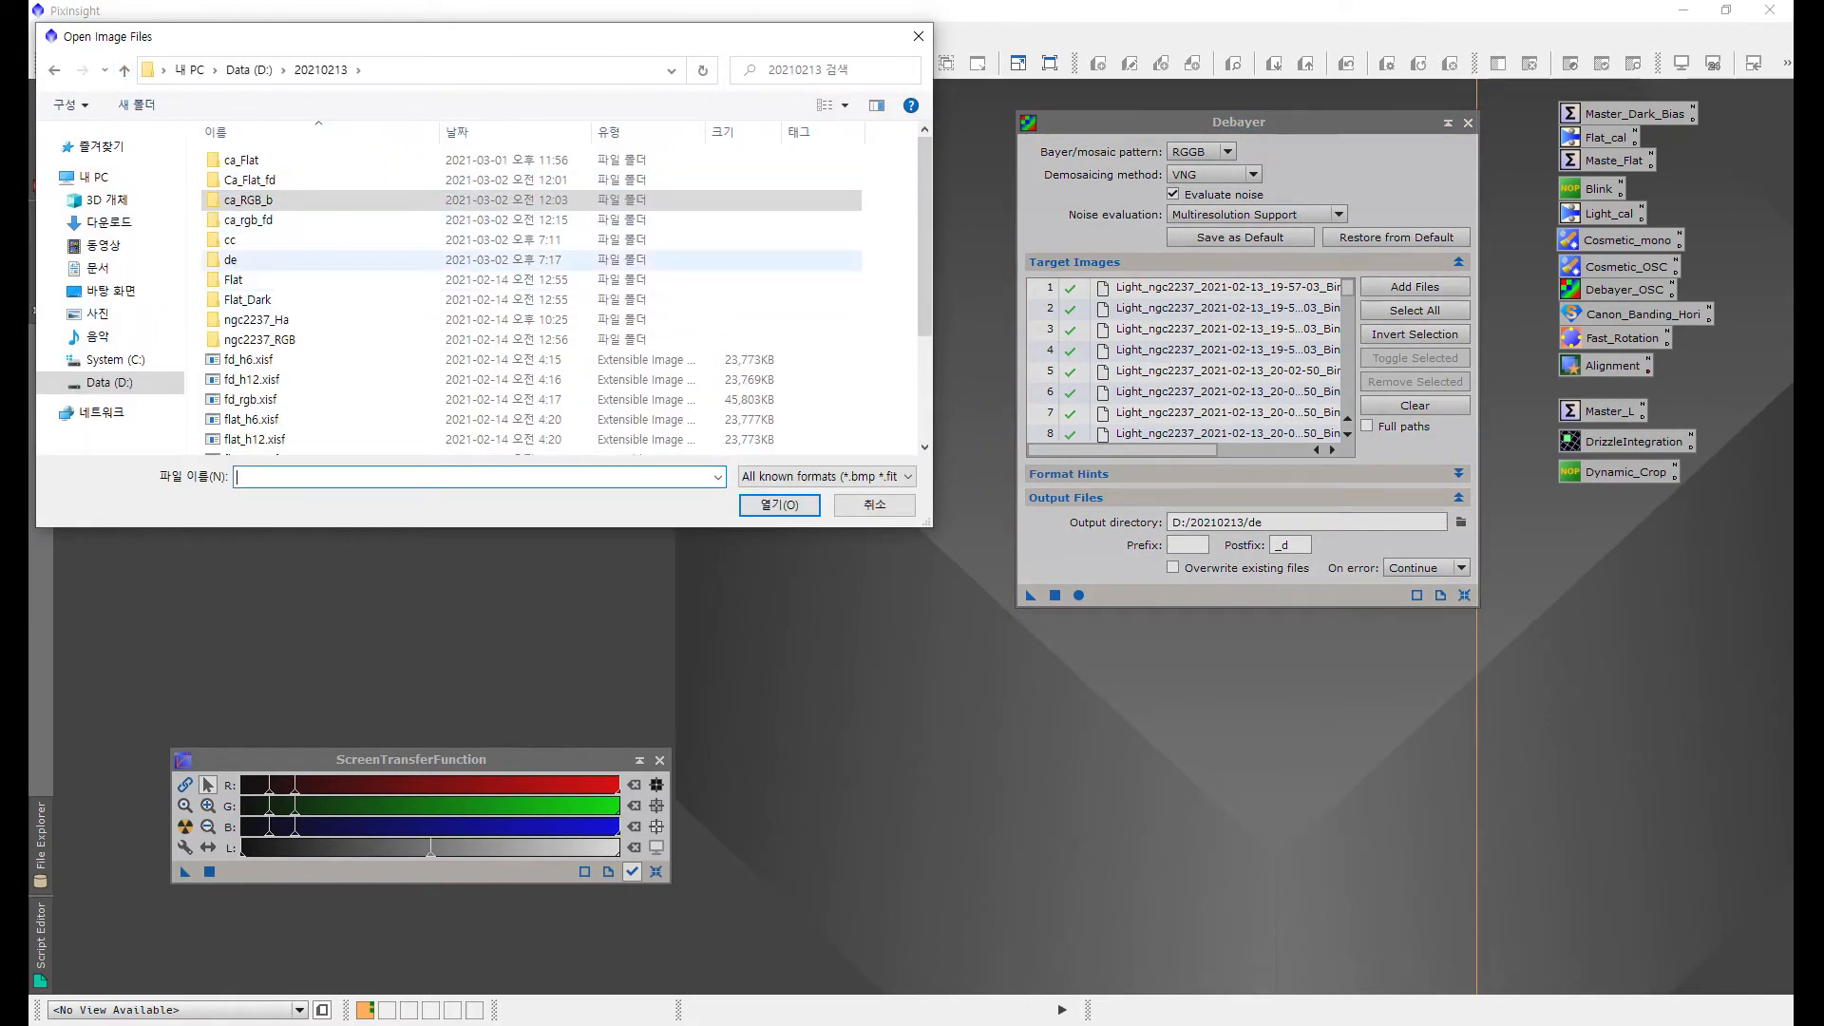
pyautogui.doubleClick(230, 260)
pyautogui.scroll(-5, 427, 304)
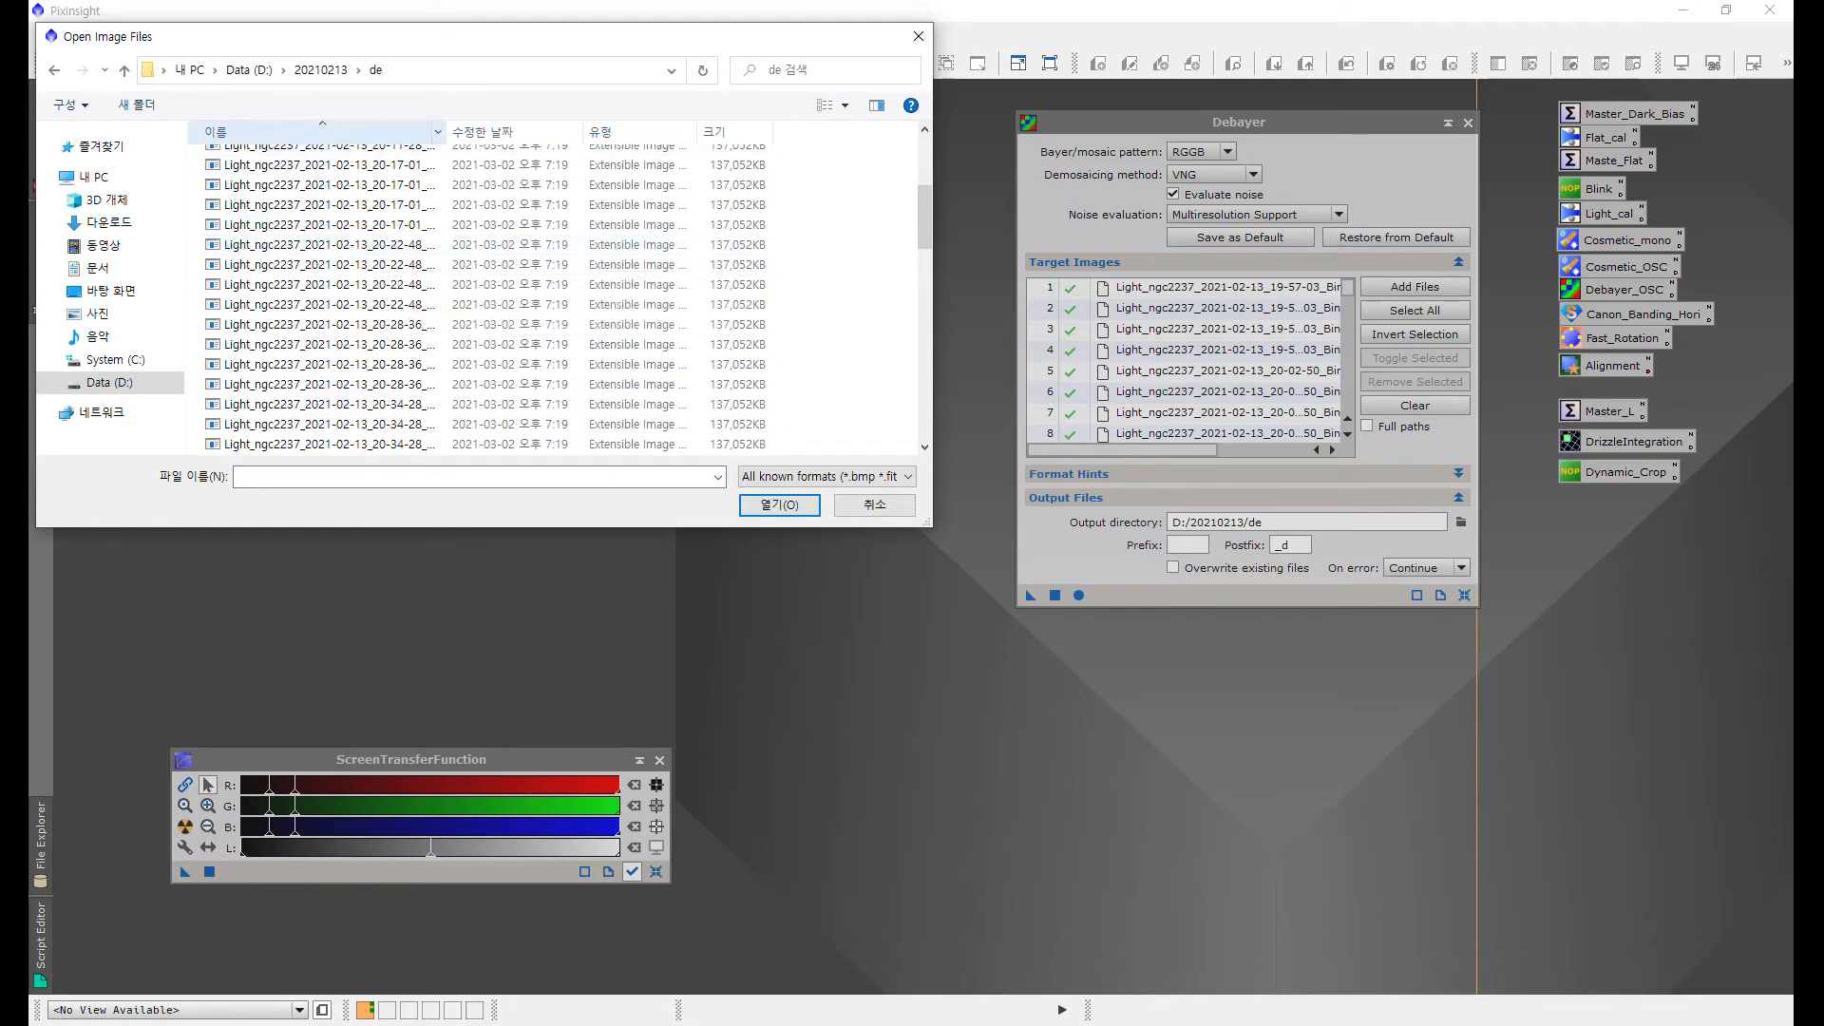
pyautogui.moveTo(443, 131); pyautogui.dragTo(619, 131)
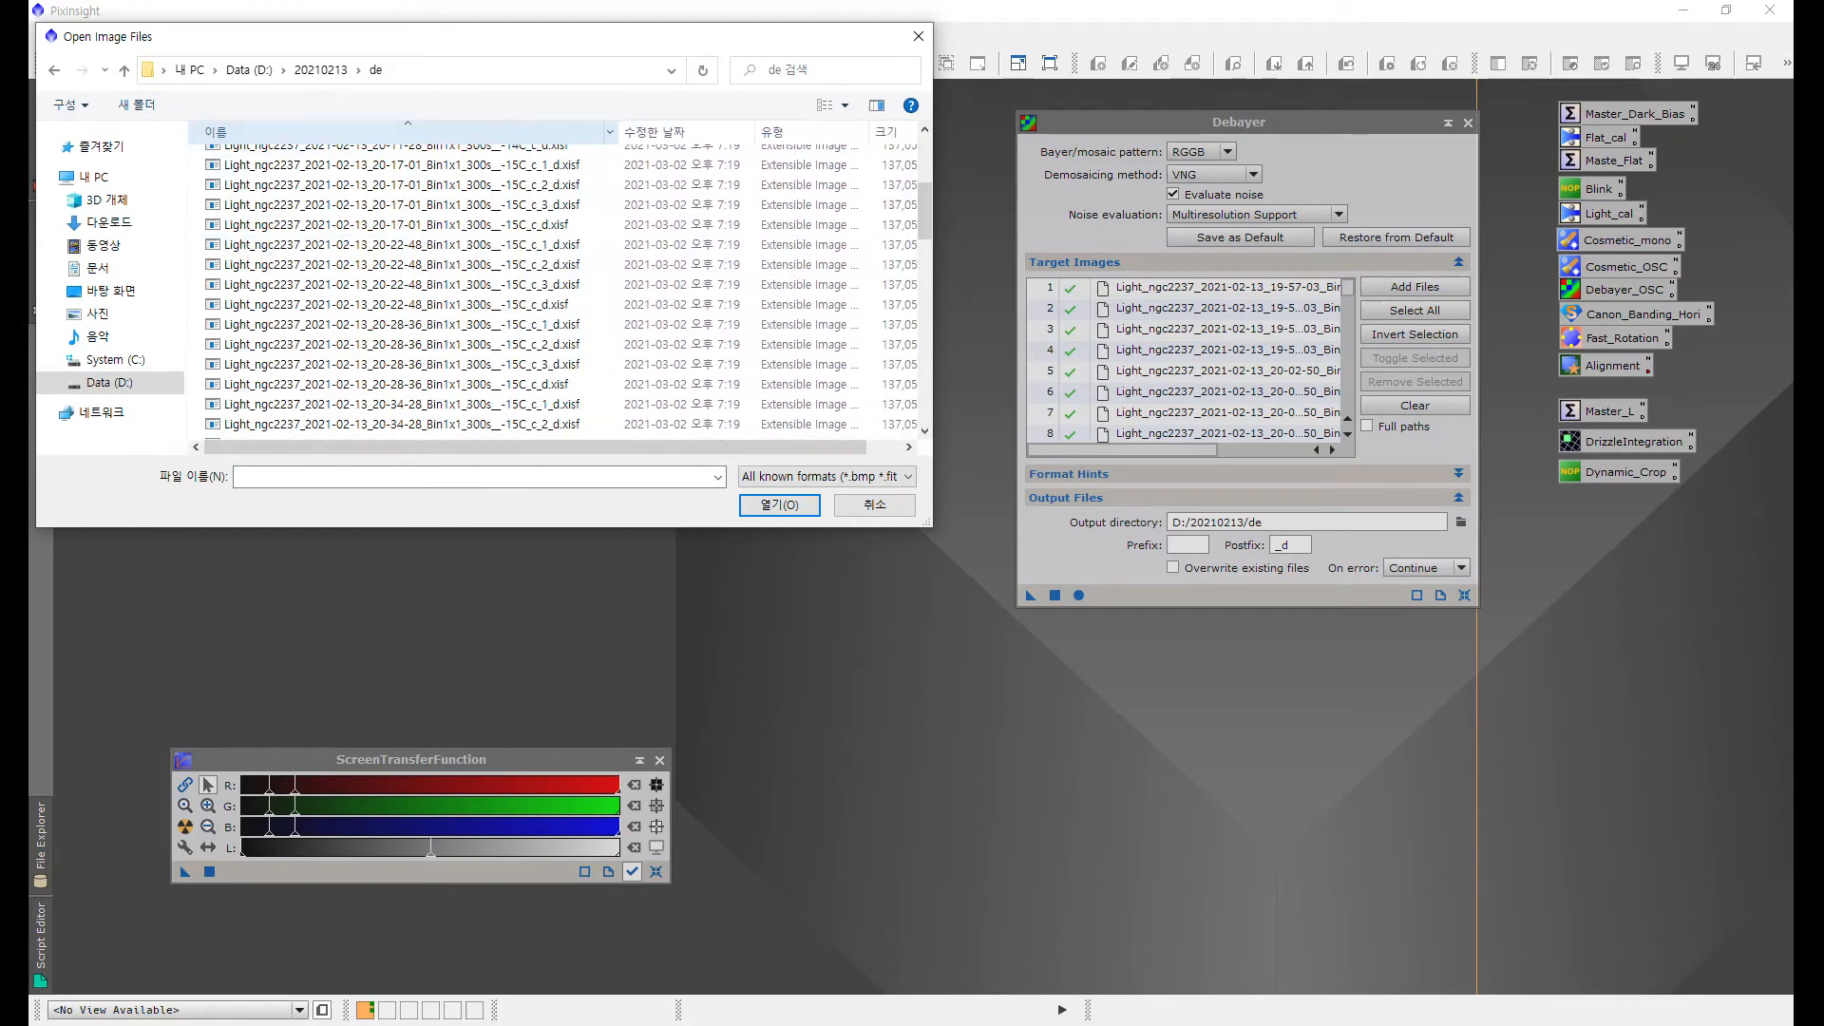
pyautogui.scroll(4, 437, 304)
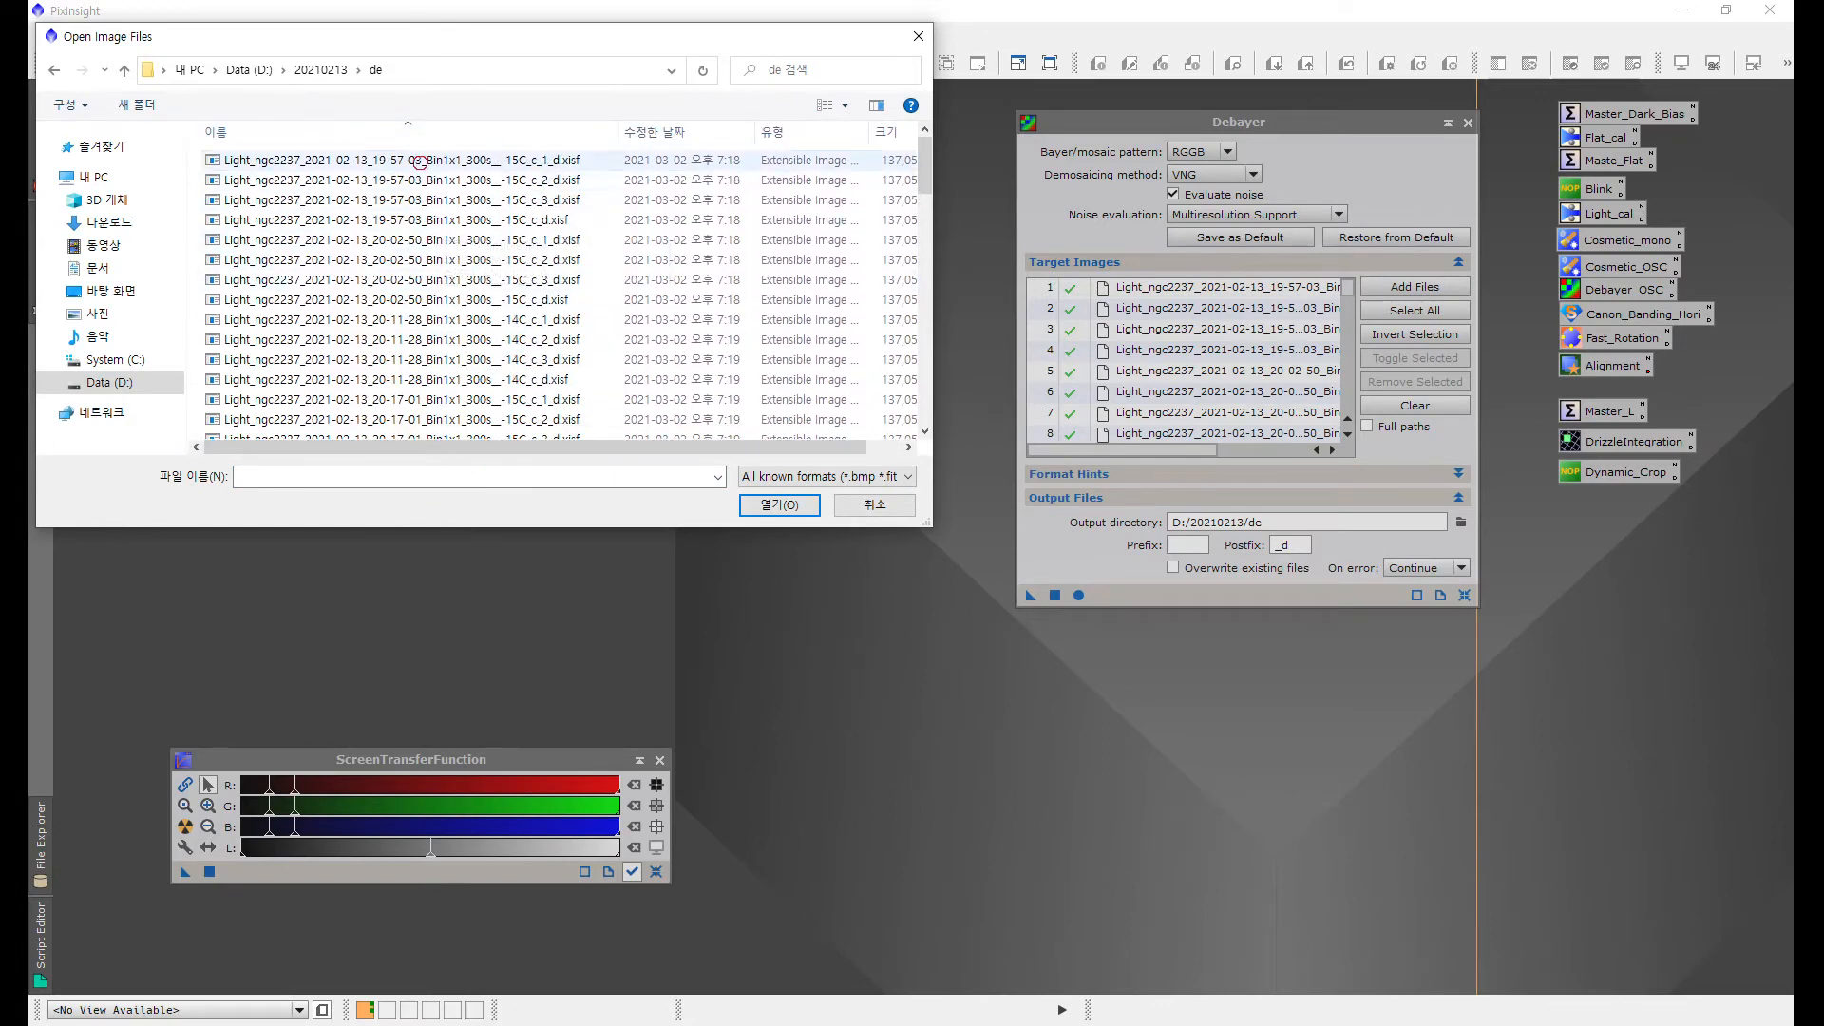
pyautogui.doubleClick(437, 162)
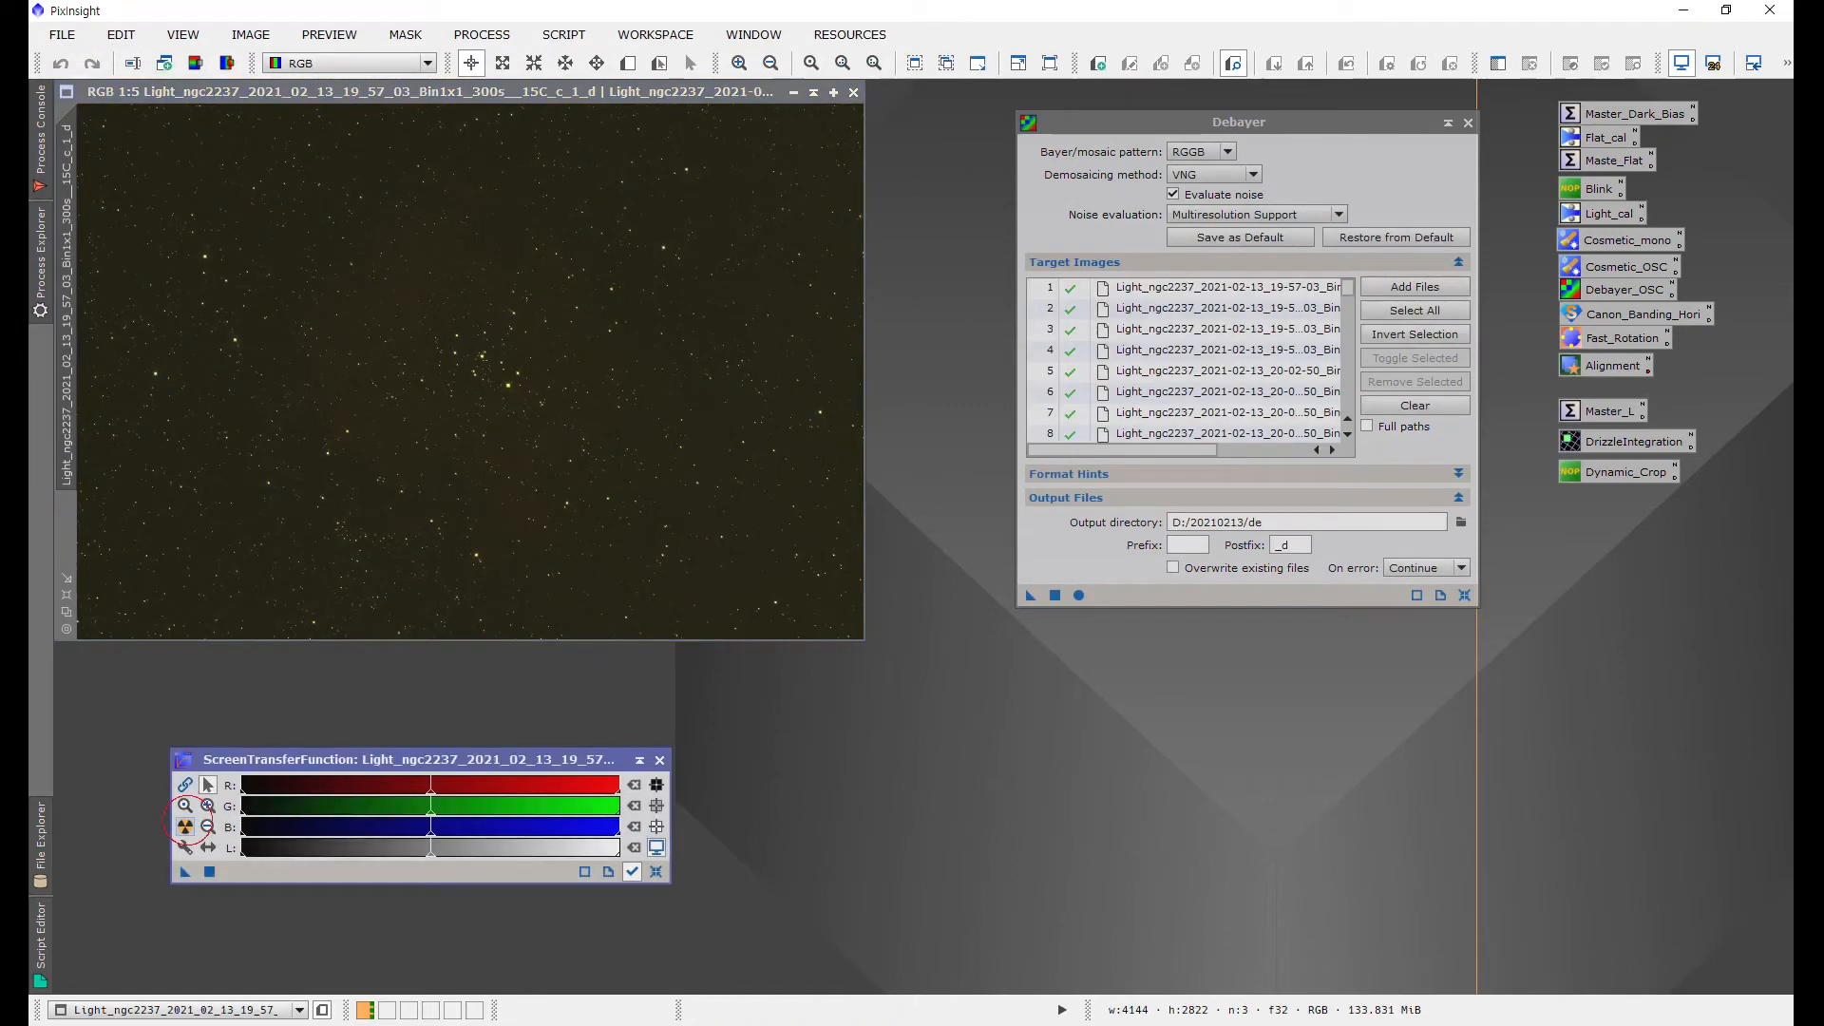
# Step: Inspect the stretched debayered frame, then close it
pyautogui.scroll(4, 577, 394)
pyautogui.scroll(-5, 577, 394)
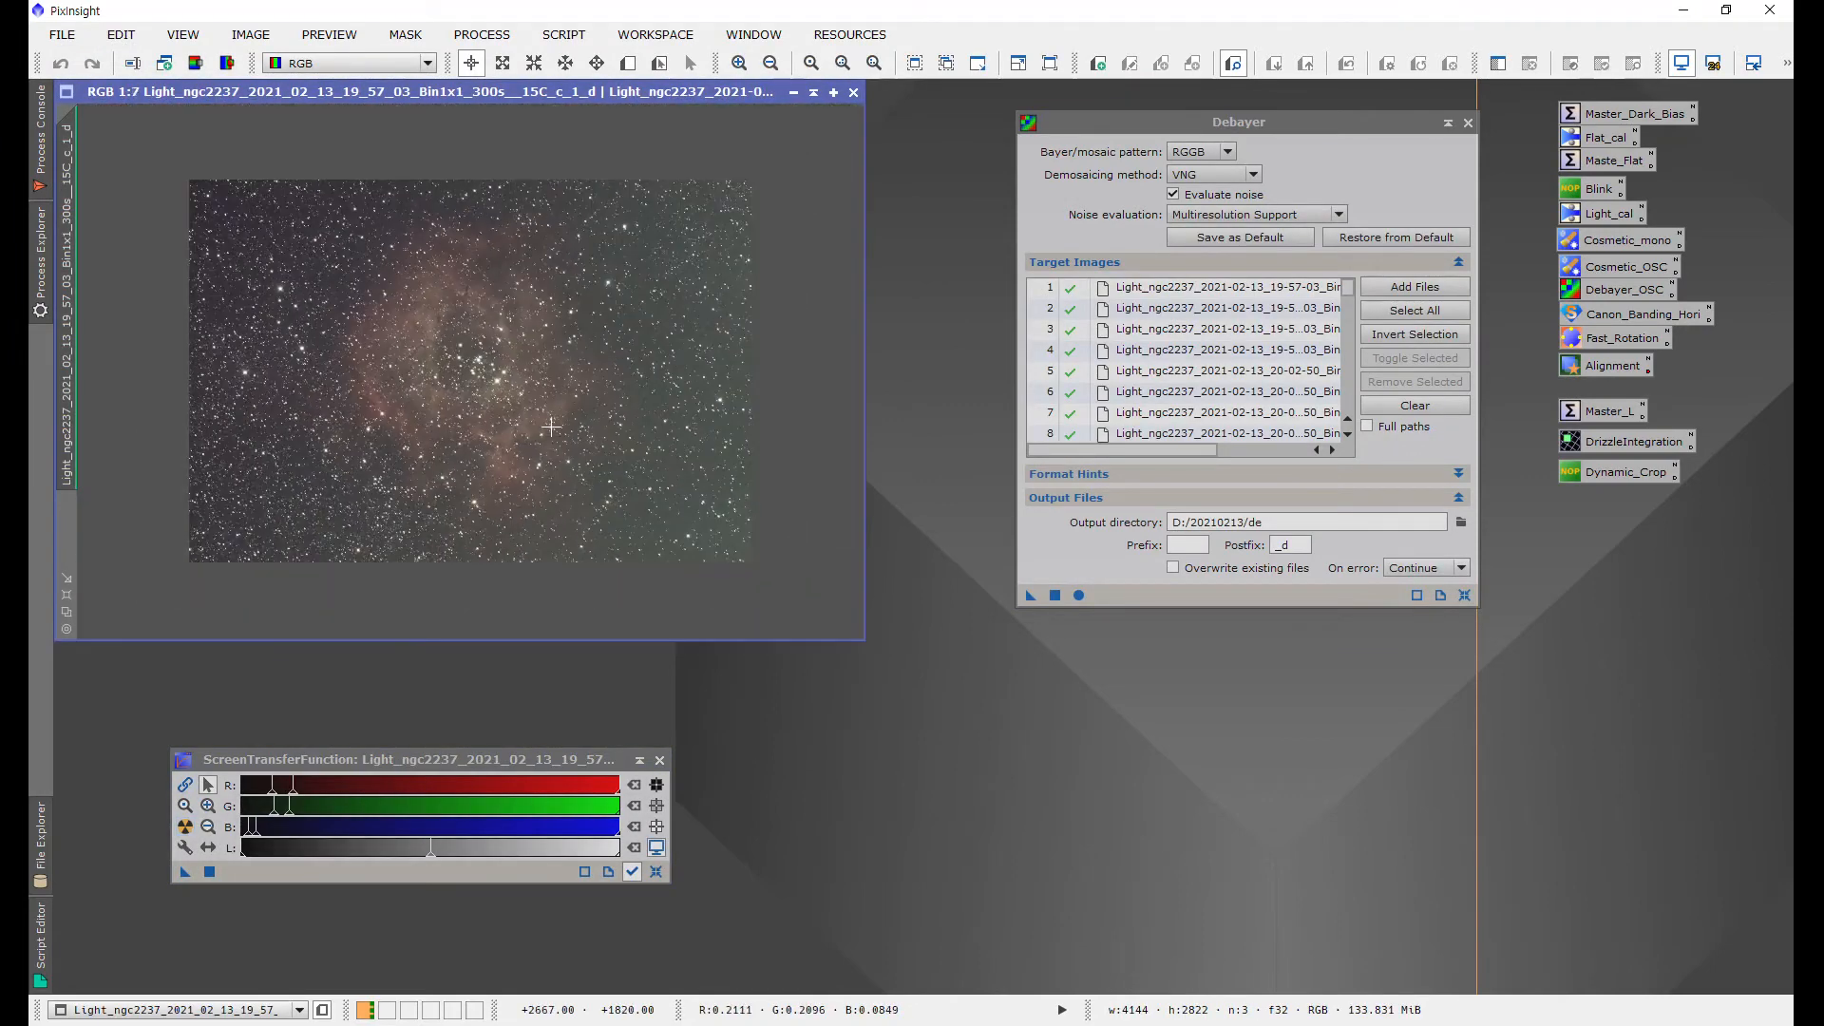
pyautogui.scroll(2, 577, 394)
pyautogui.click(853, 92)
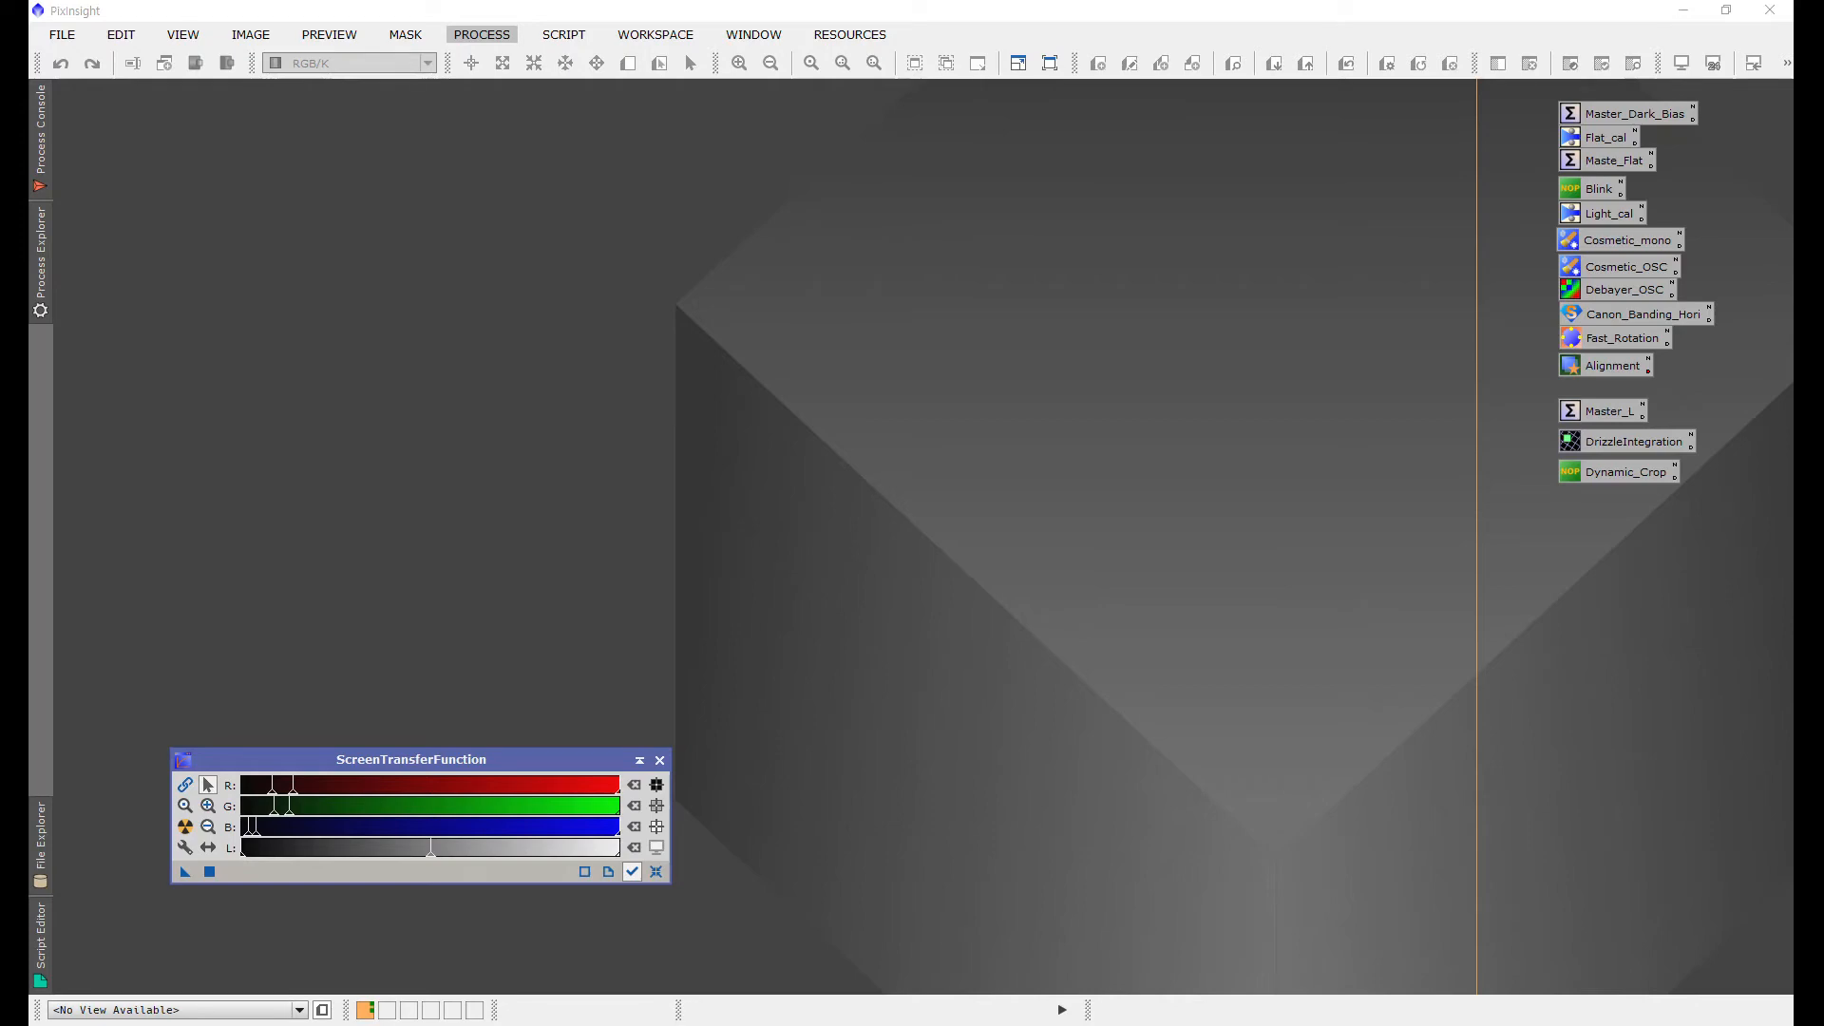
# Step: Open the SubframeSelector process and reset it to default settings
pyautogui.click(481, 35)
pyautogui.moveTo(624, 21)
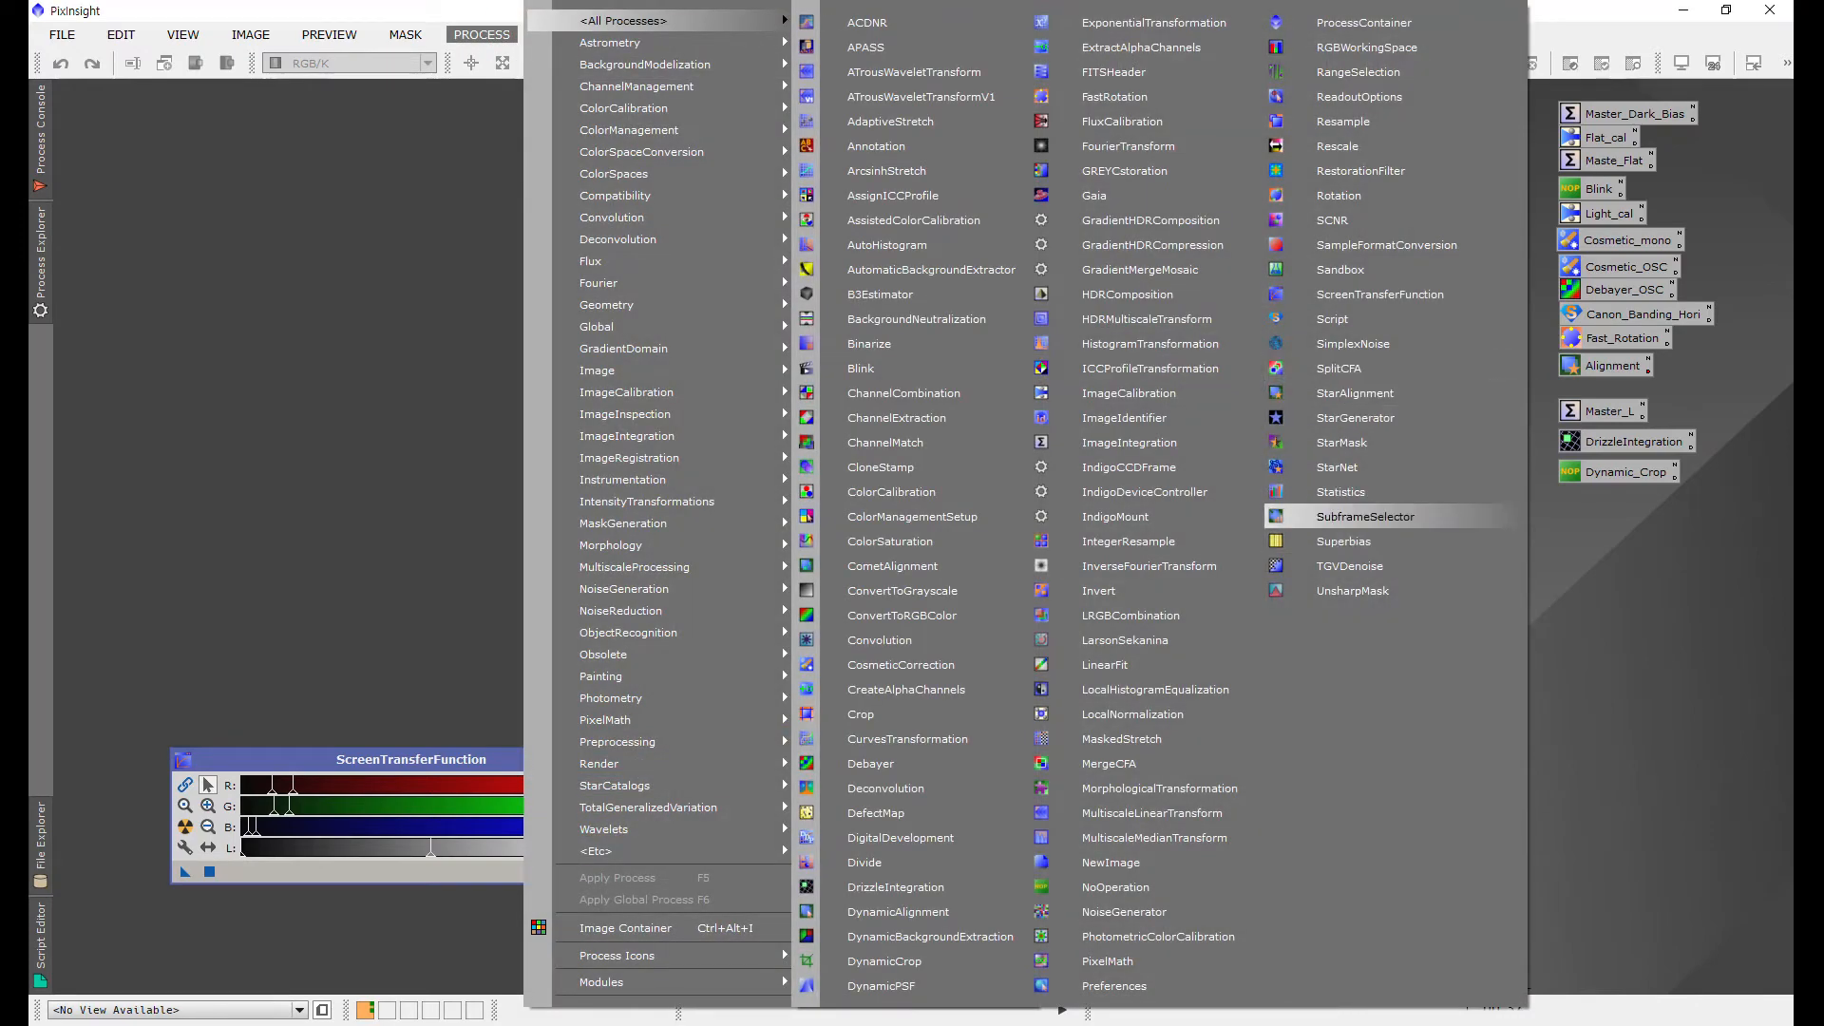
pyautogui.click(1365, 516)
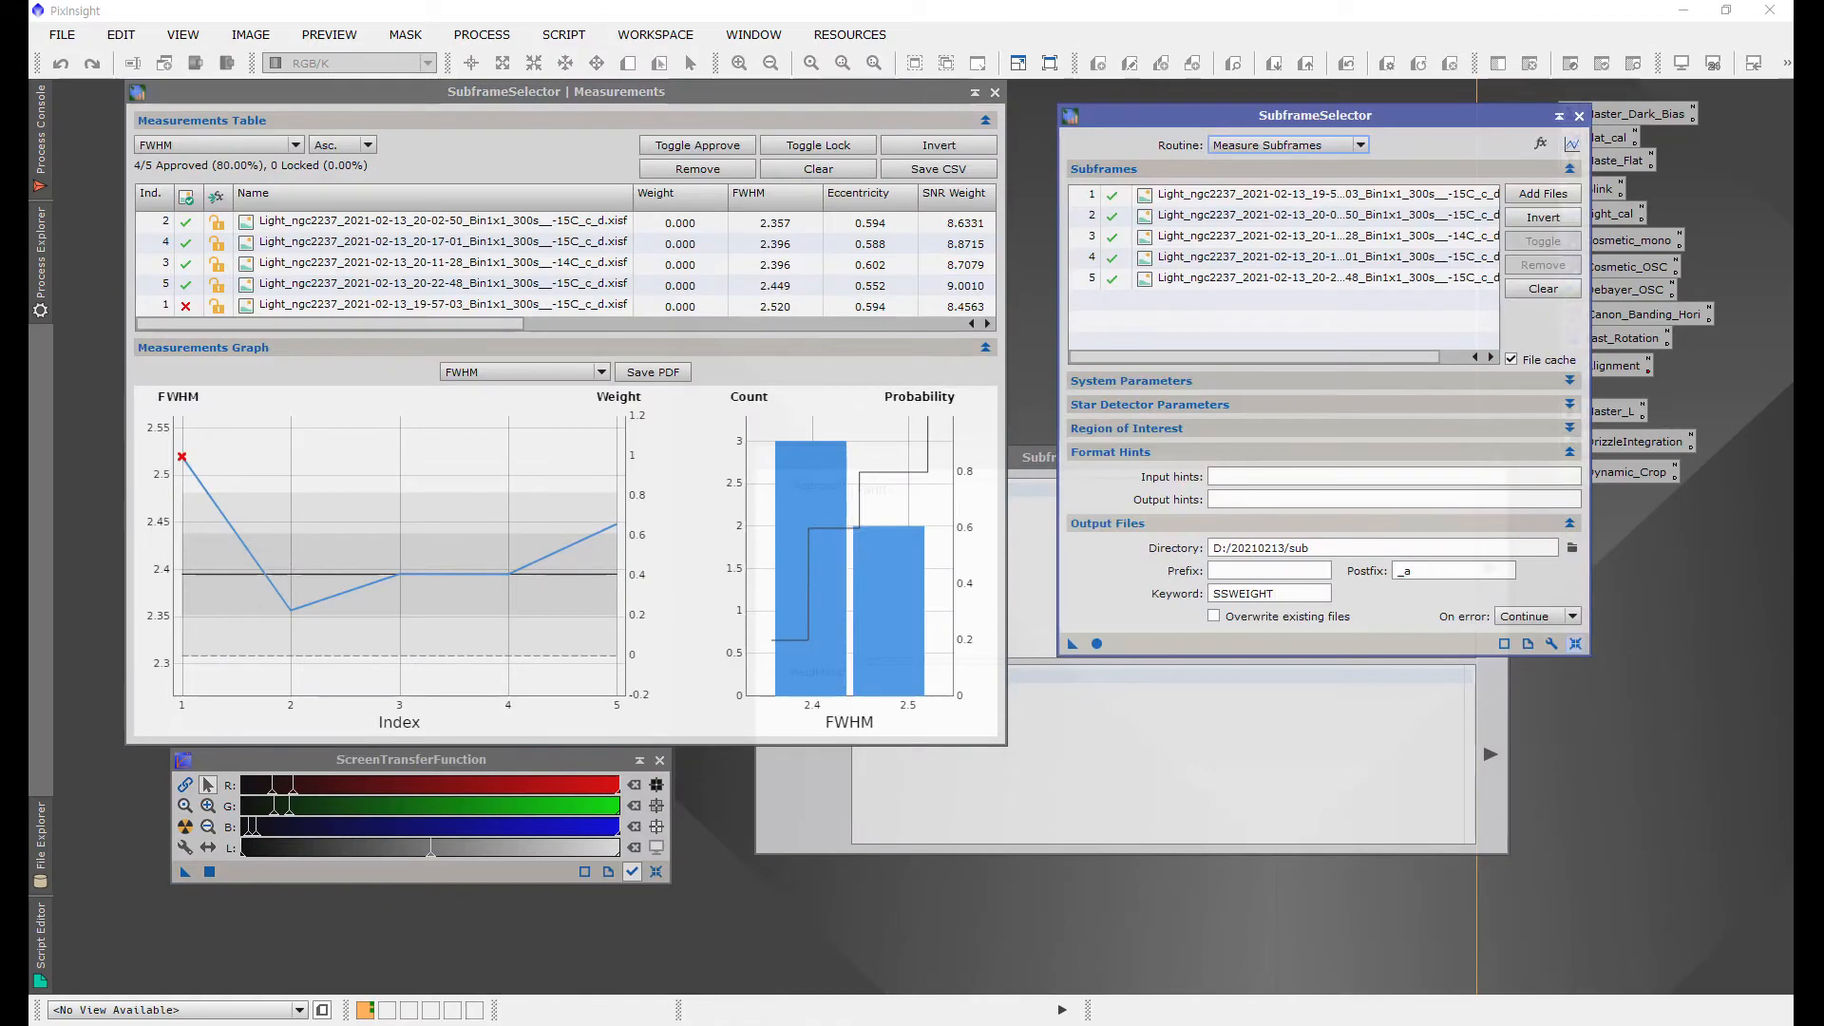
pyautogui.click(1575, 644)
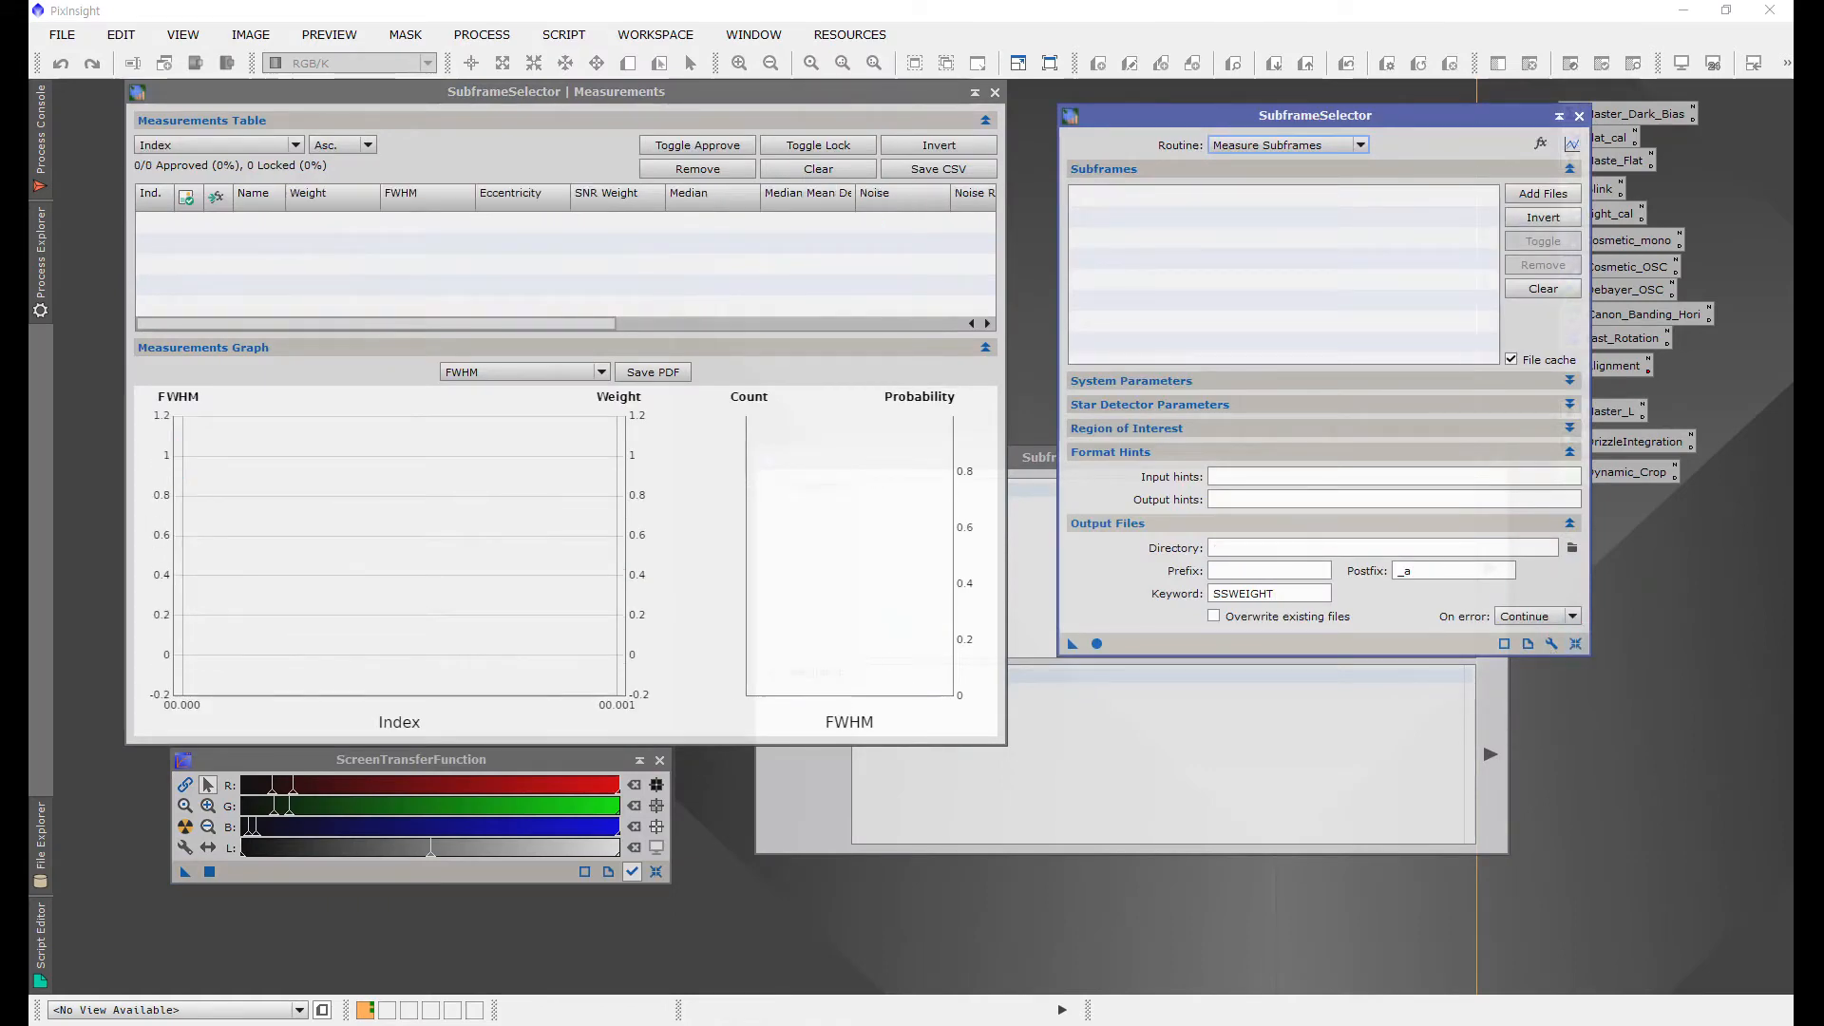
# Step: Add seven debayered frames from the de folder as SubframeSelector subframes
pyautogui.click(1549, 195)
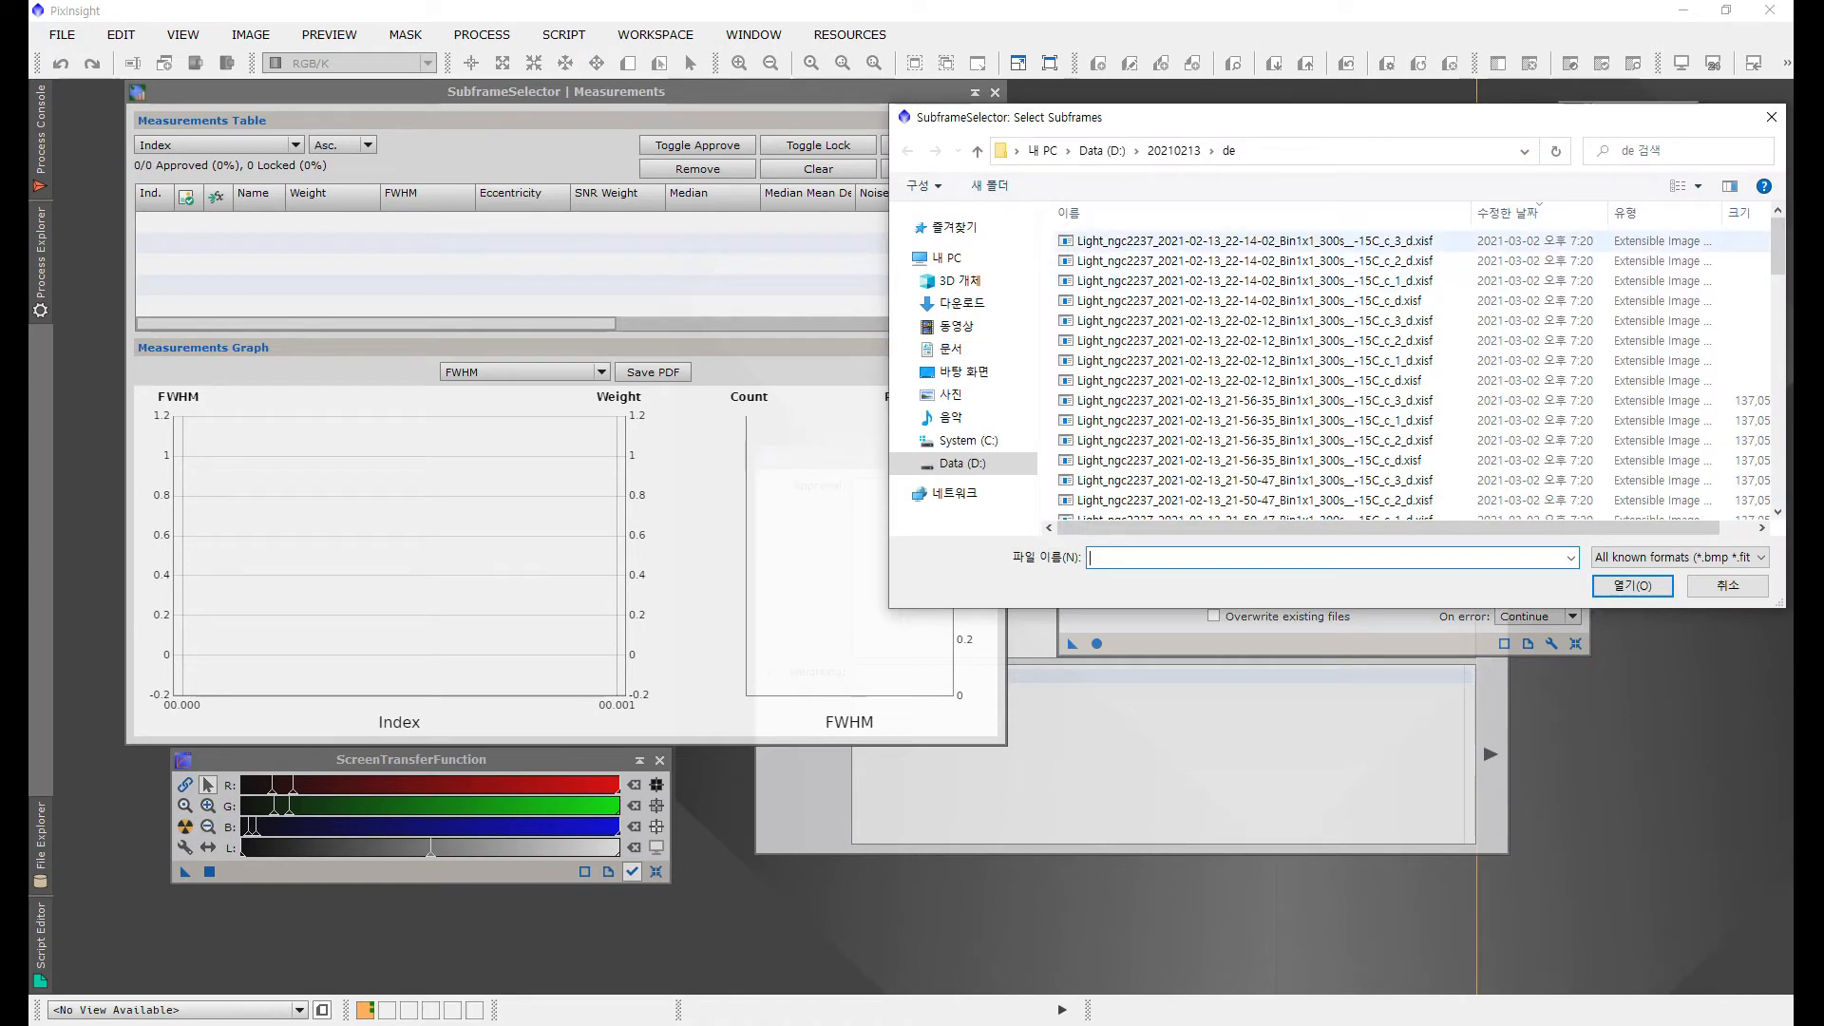
pyautogui.click(1207, 240)
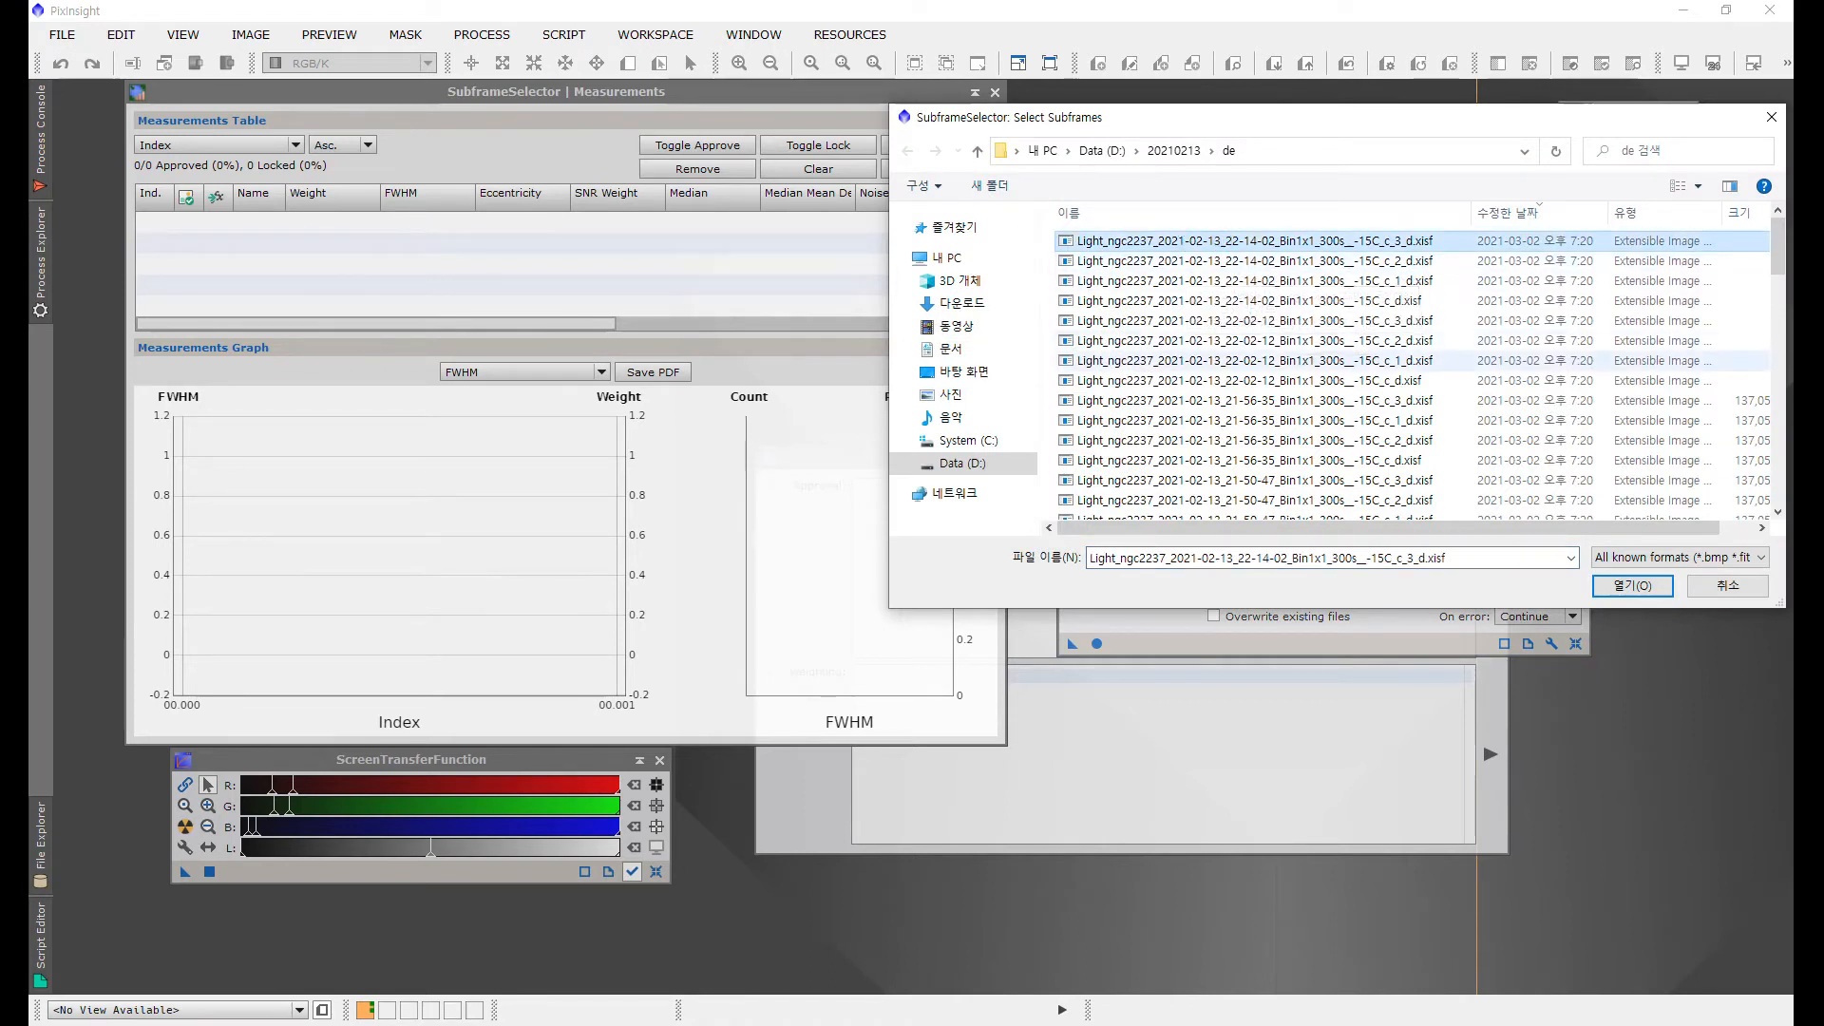
pyautogui.scroll(-8, 1247, 438)
pyautogui.scroll(8, 1247, 423)
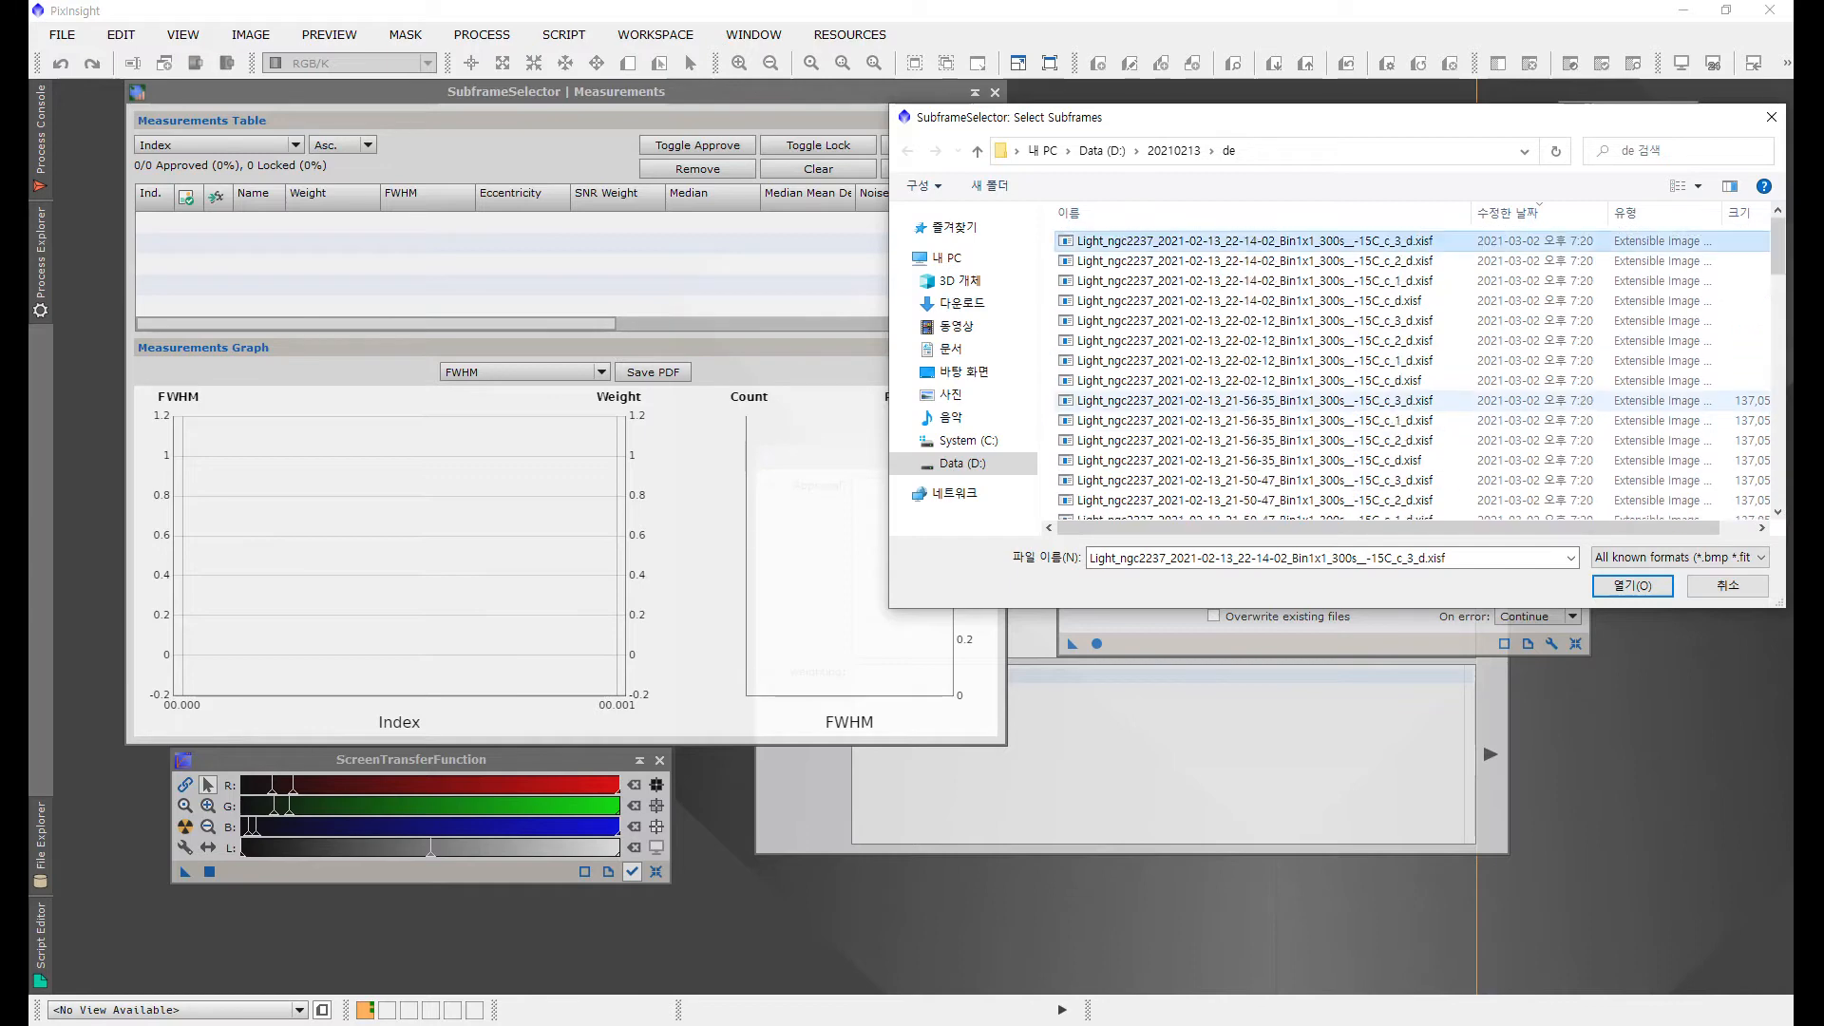
pyautogui.keyDown('shift'); pyautogui.click(1246, 380); pyautogui.keyUp('shift')
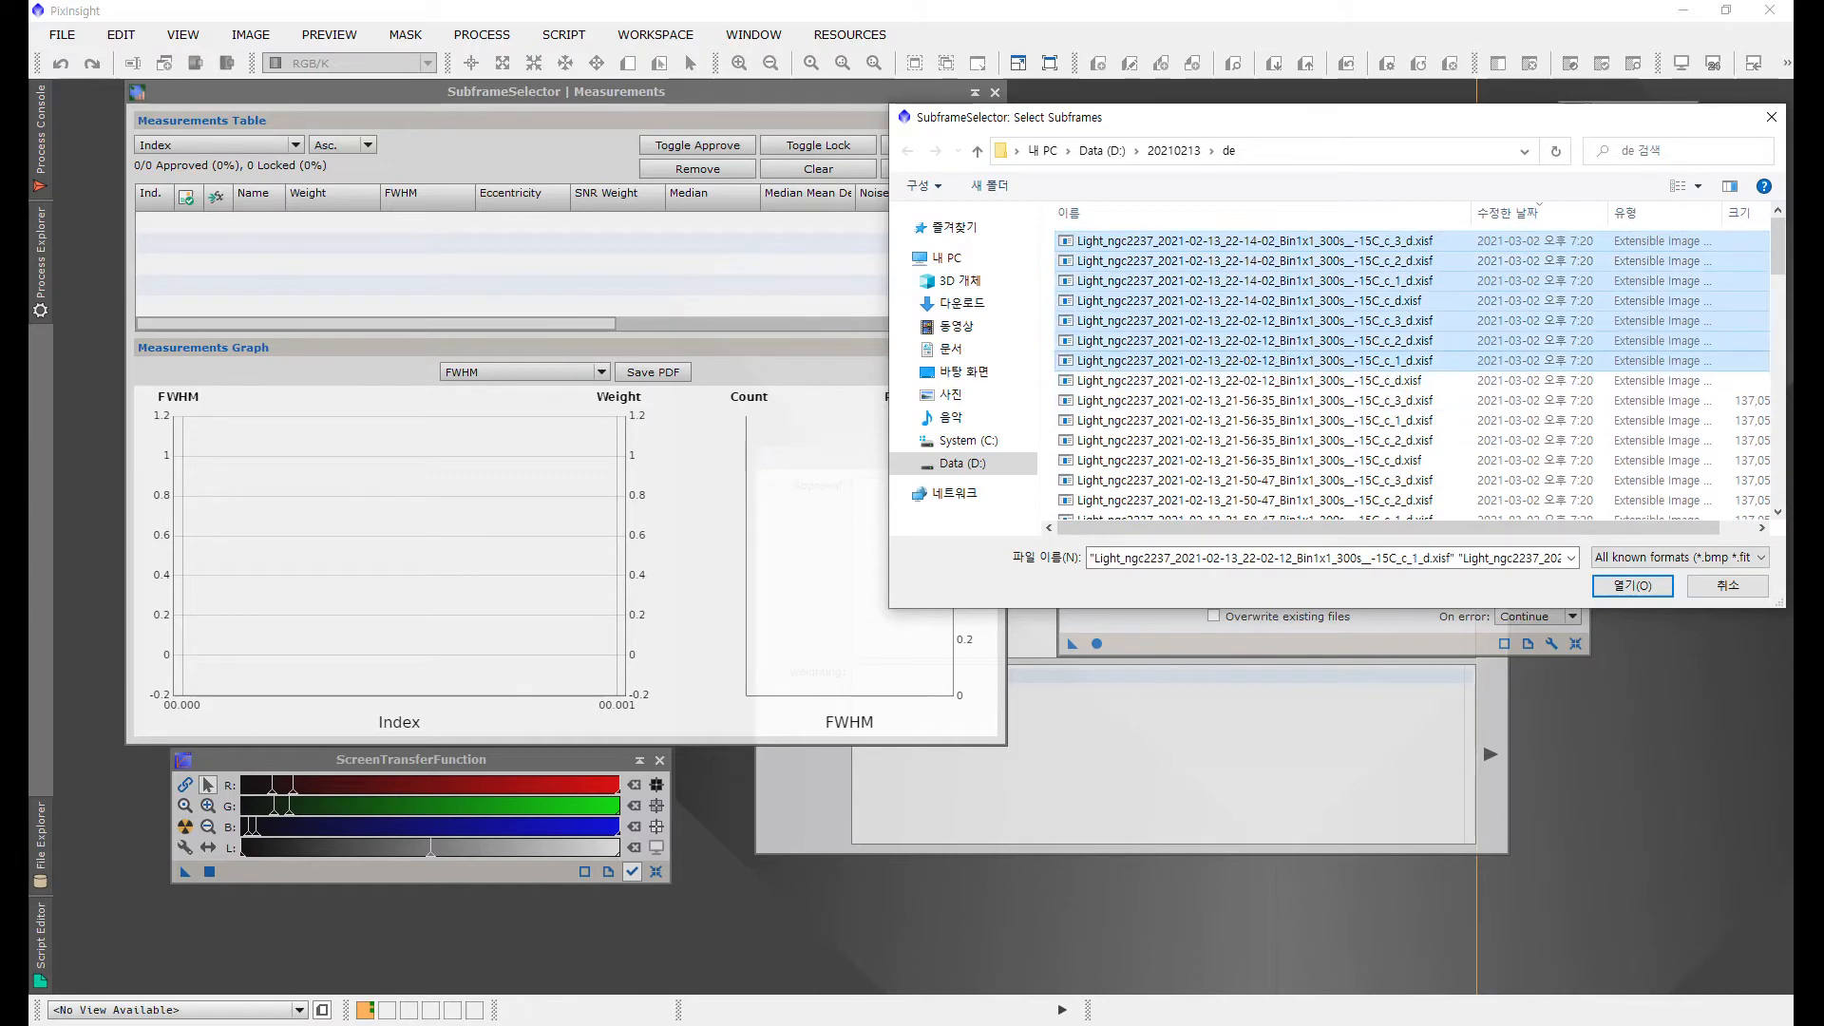
pyautogui.click(1612, 582)
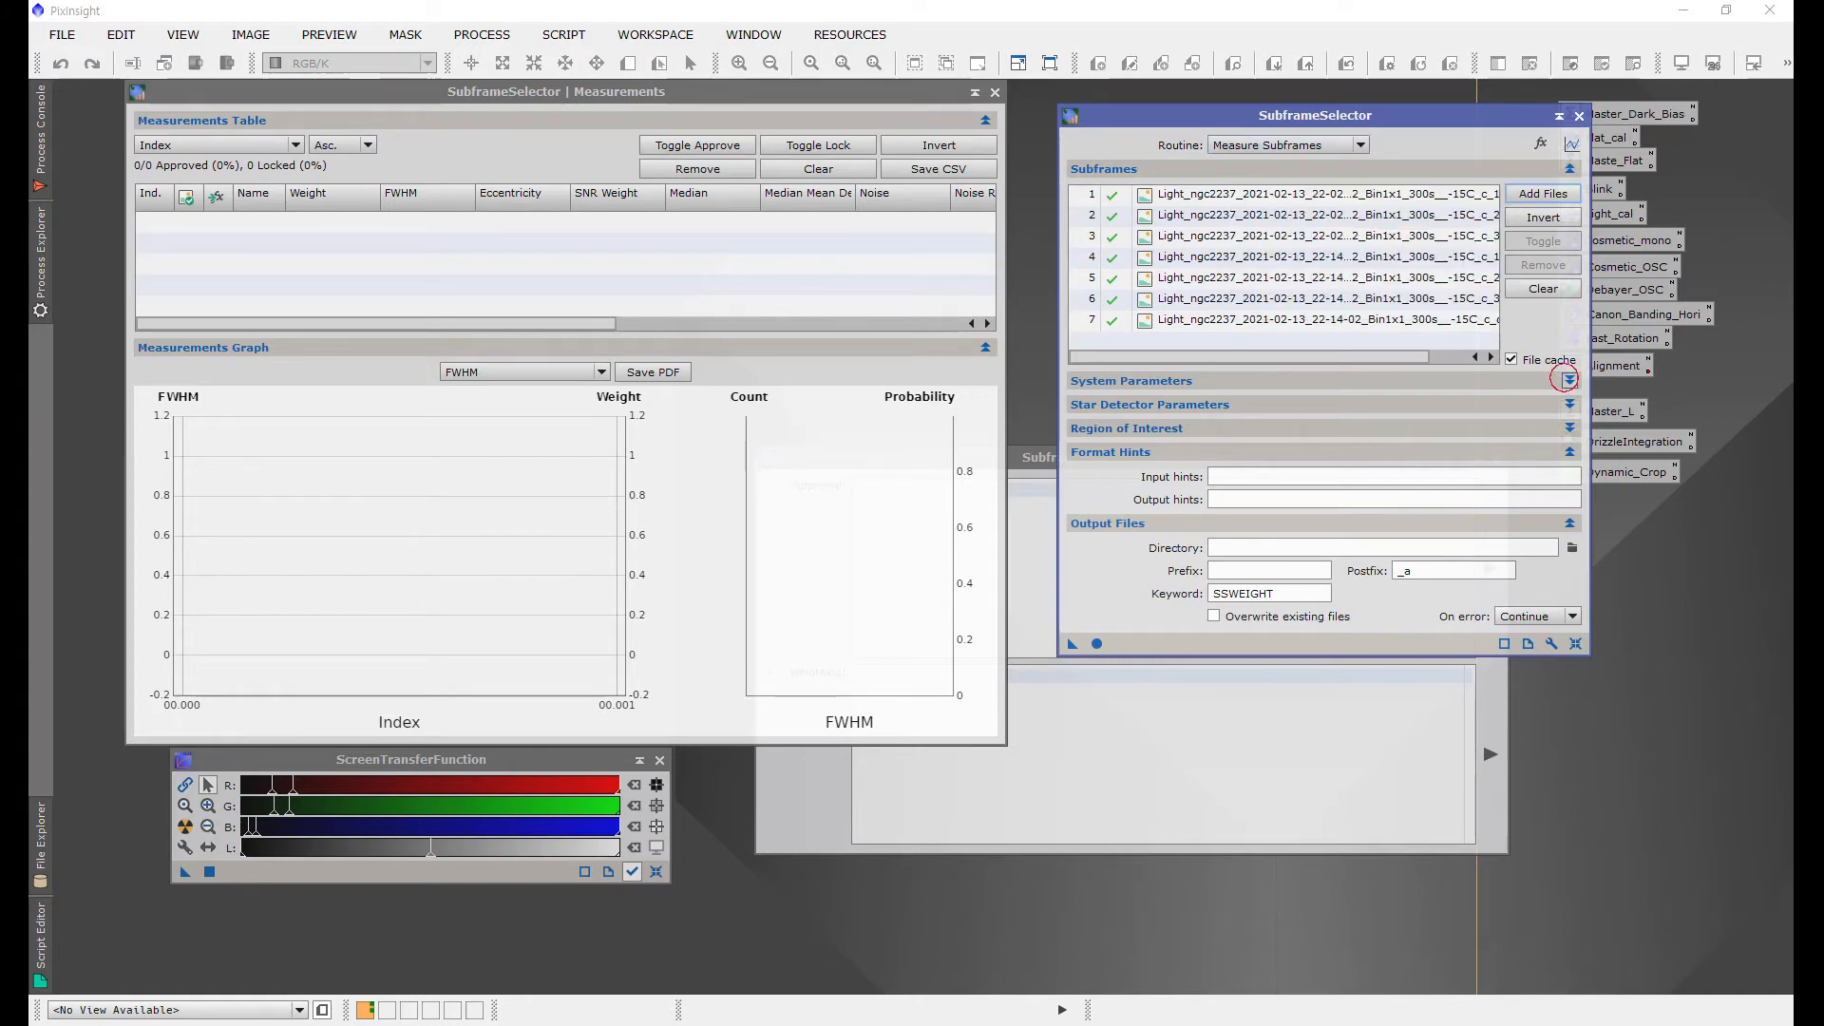
# Step: Expand System Parameters and set the subframe scale to 1.679 arcseconds per pixel from the ASI294MC spec notes
pyautogui.click(1567, 380)
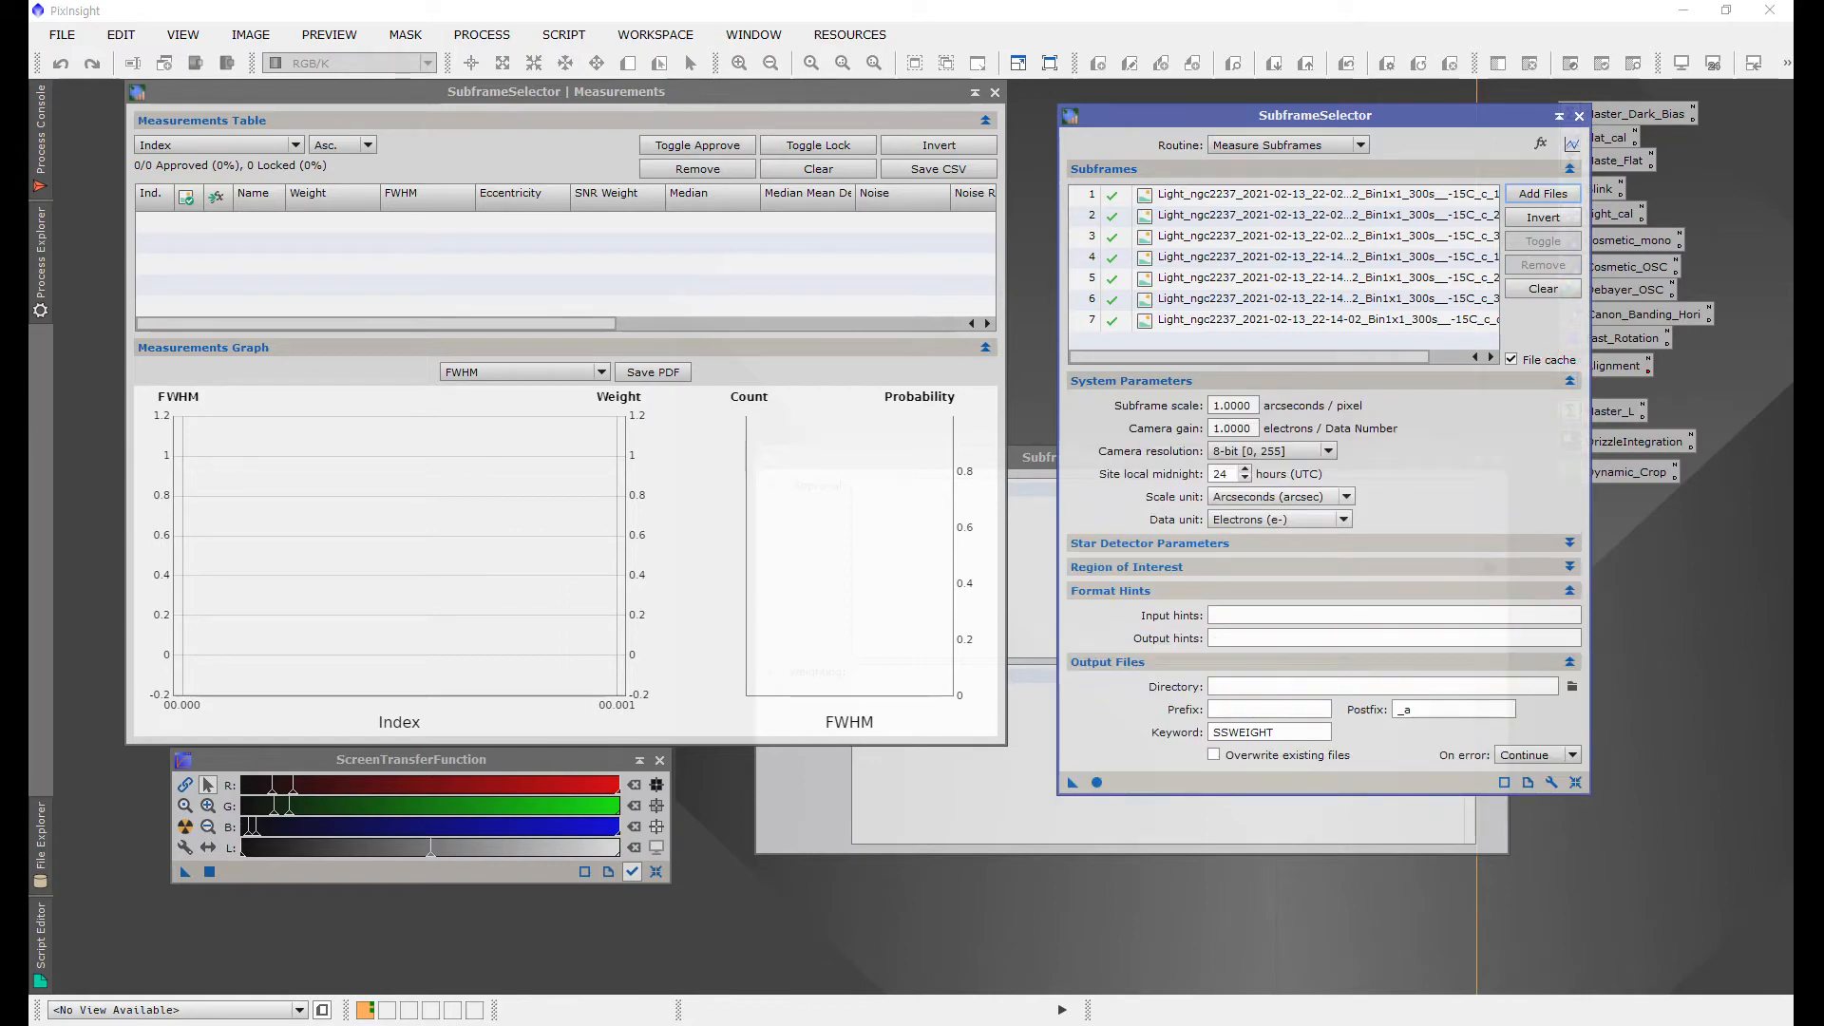
pyautogui.hotkey('alt', 'Tab')
pyautogui.hotkey('alt', 'Tab')
pyautogui.hotkey('alt', 'Tab')
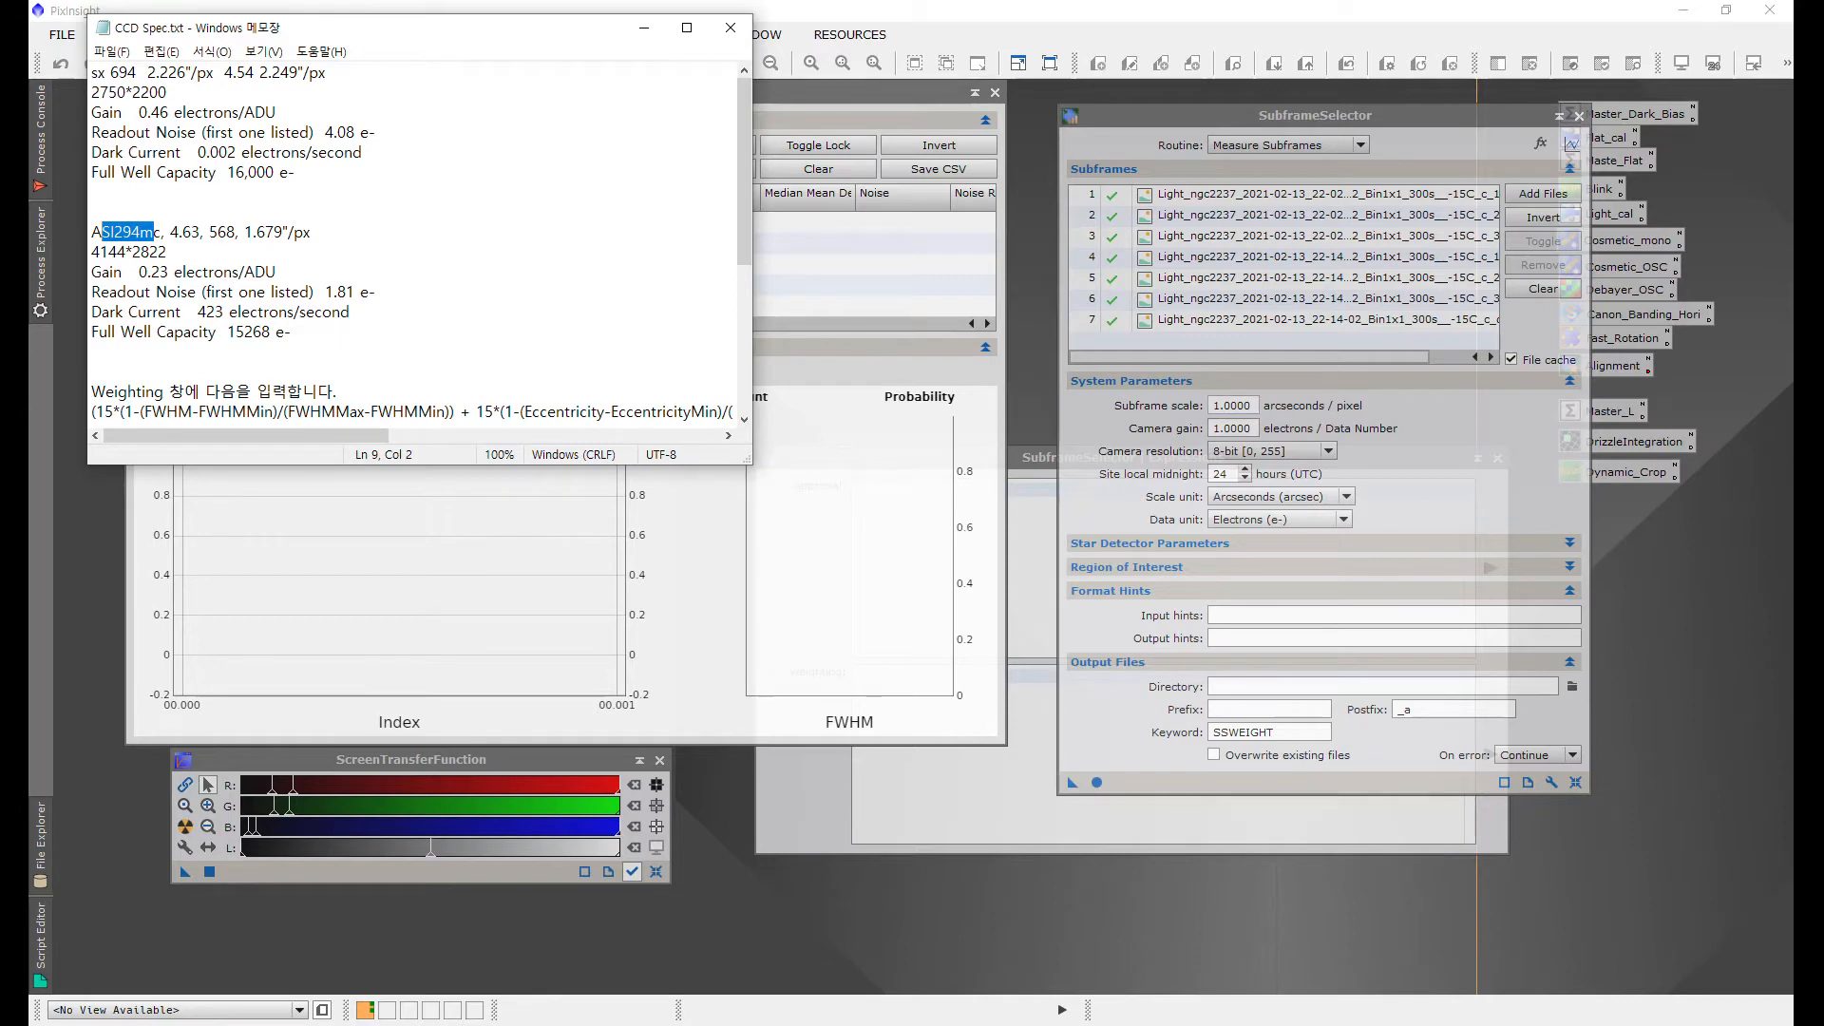
pyautogui.click(1232, 406)
pyautogui.write('1.679')
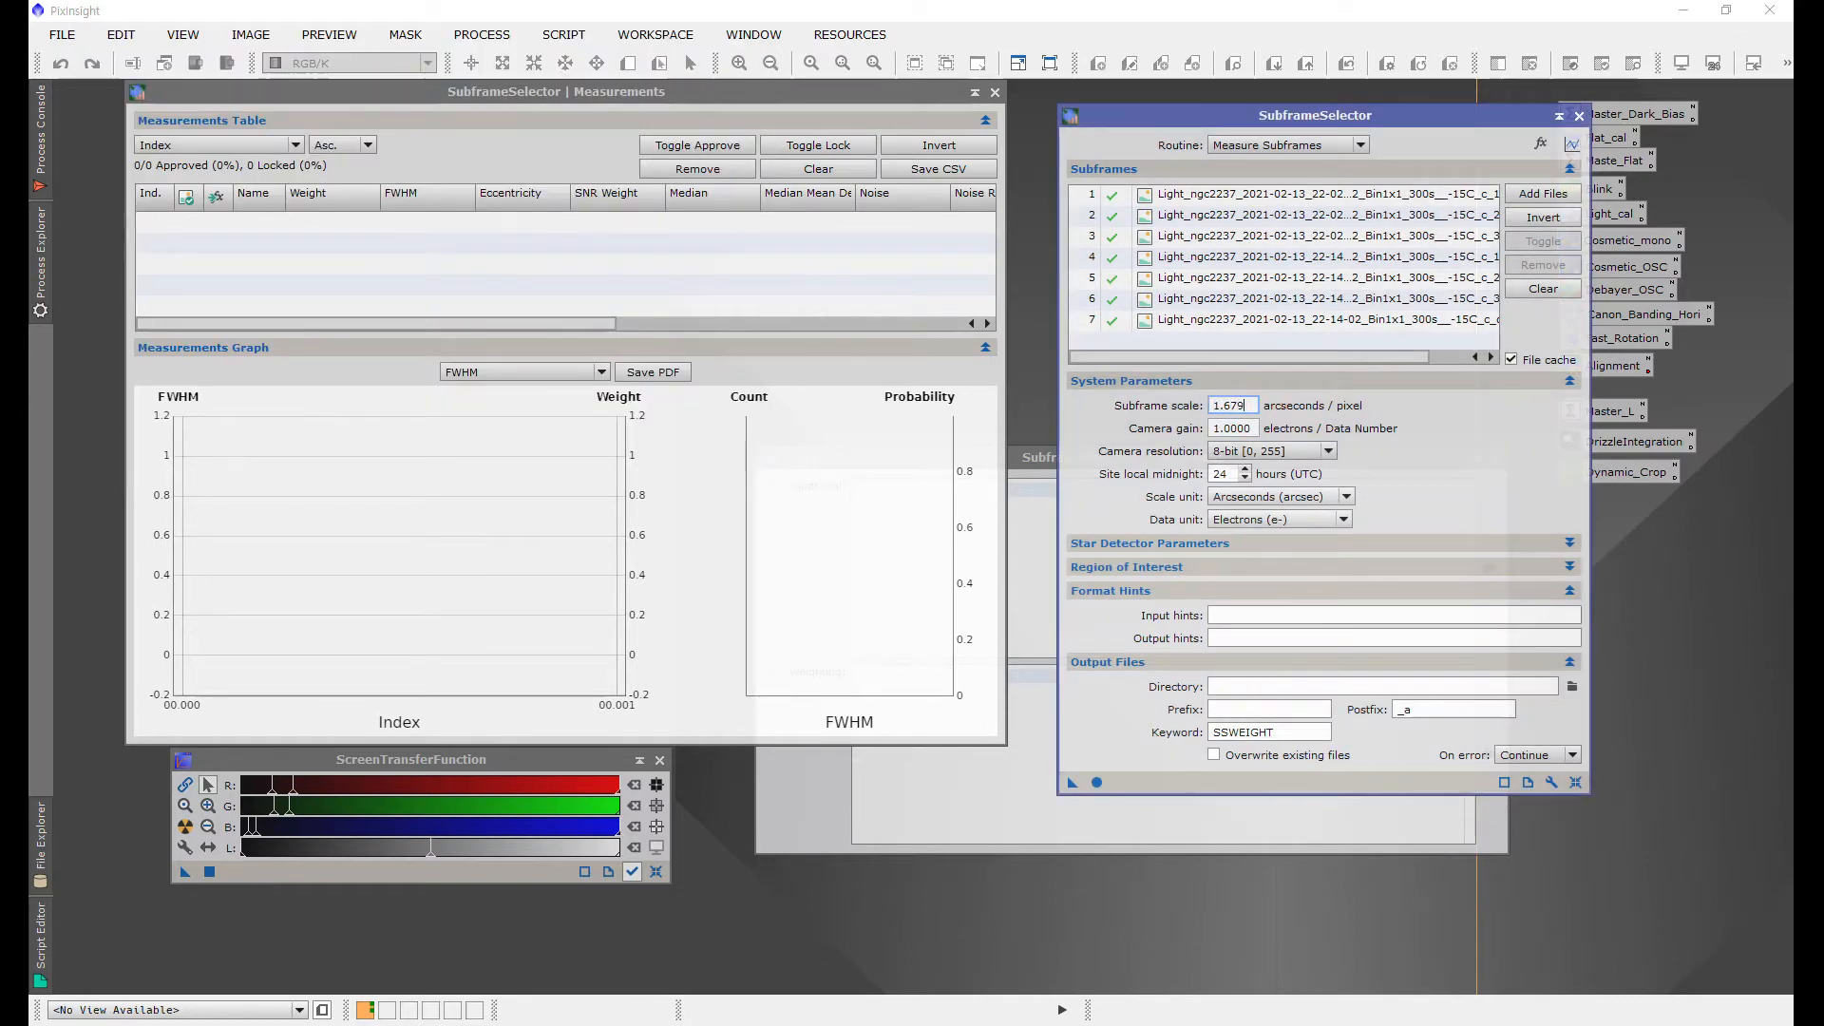
# Step: Switch to the CCD Spec notes to read the ASI294MC camera specifications
pyautogui.hotkey('alt', 'Tab')
pyautogui.hotkey('alt', 'Tab')
pyautogui.hotkey('alt', 'Tab')
pyautogui.hotkey('alt', 'Tab')
pyautogui.hotkey('alt', 'Tab')
pyautogui.hotkey('alt', 'Tab')
pyautogui.hotkey('alt', 'Tab')
pyautogui.hotkey('alt', 'Tab')
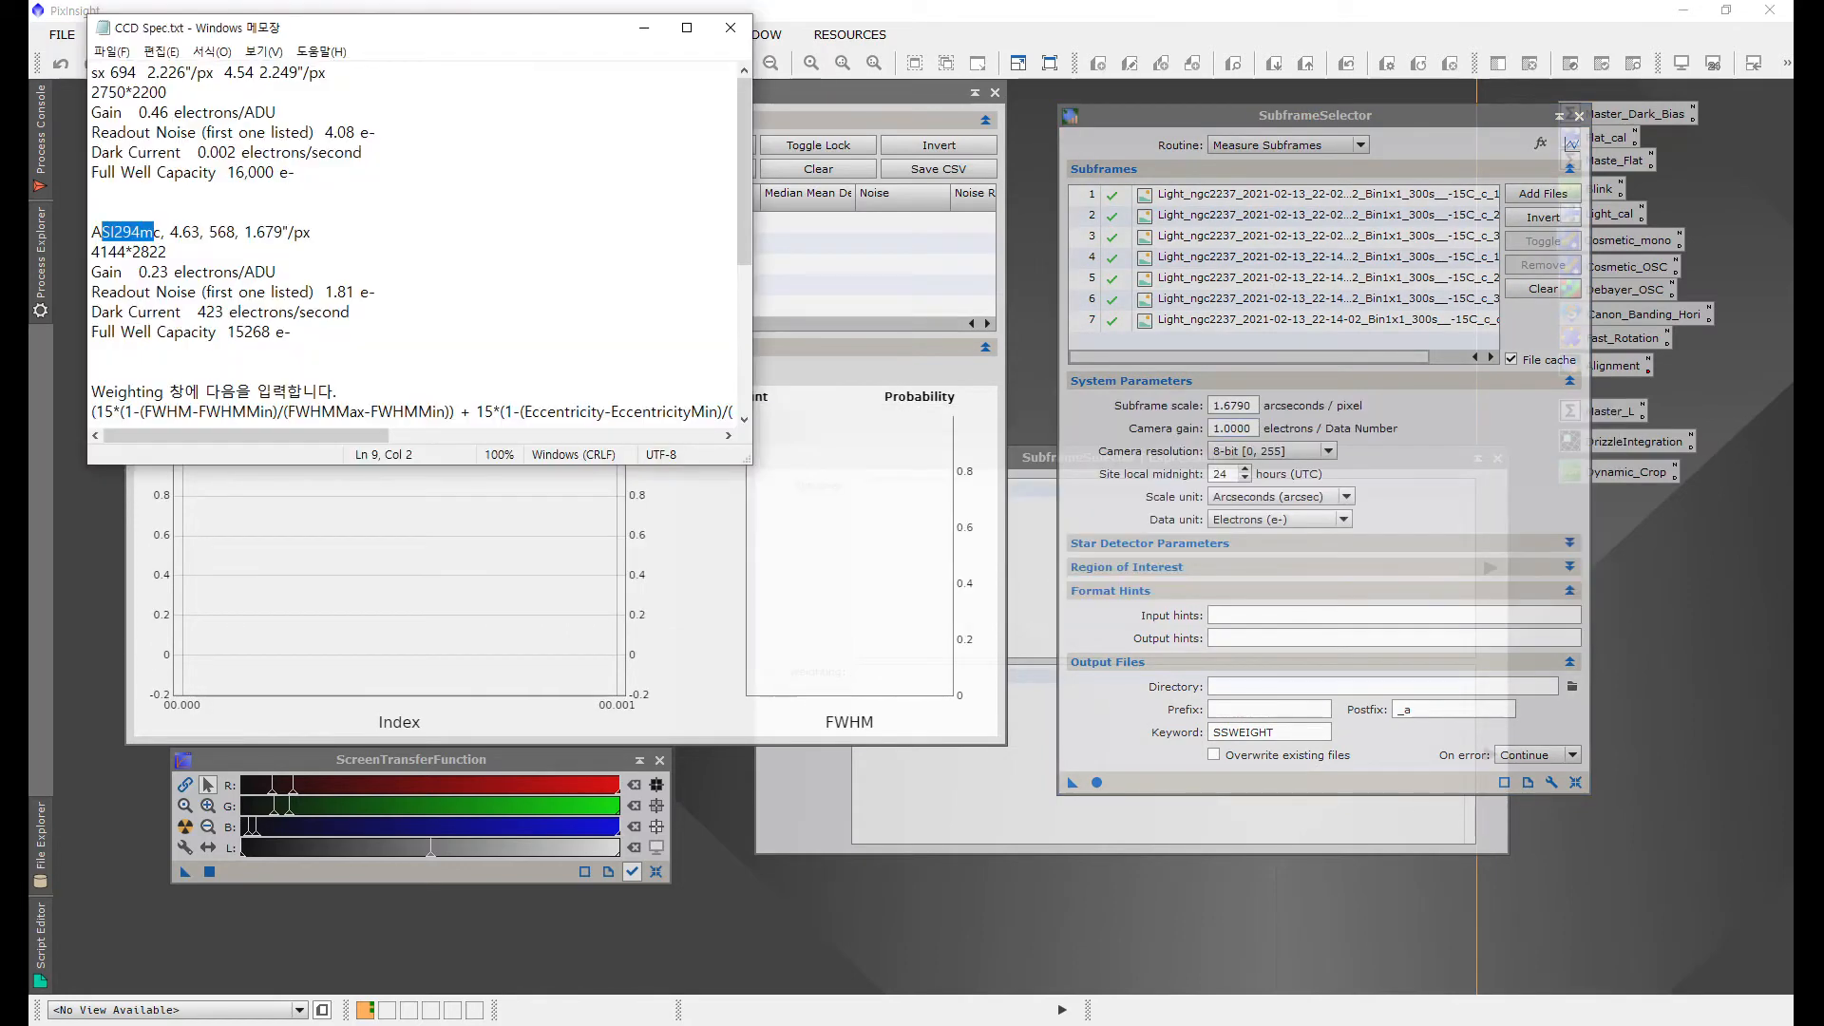
# Step: Set the camera gain to 0.23 electrons per data number and the camera resolution to 16-bit [0, 65535]
pyautogui.hotkey('alt', 'Tab')
pyautogui.press('Tab')
pyautogui.write('0.23')
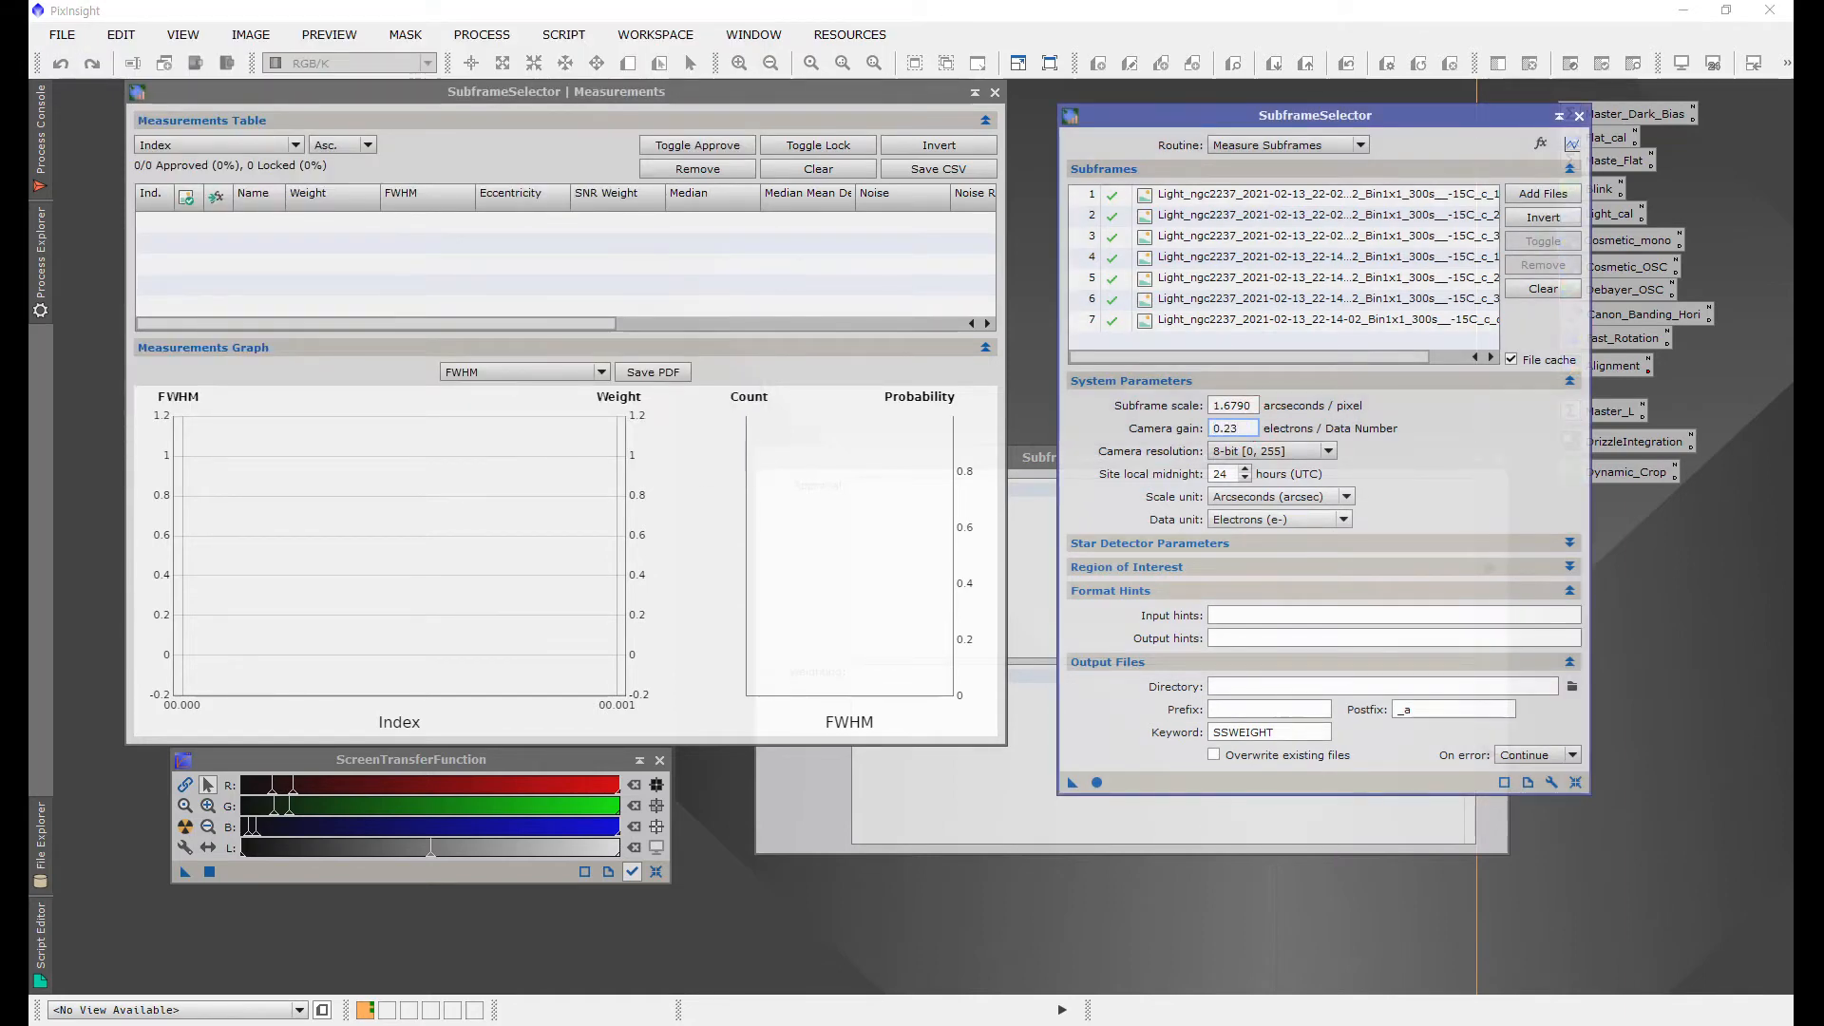
pyautogui.click(1271, 450)
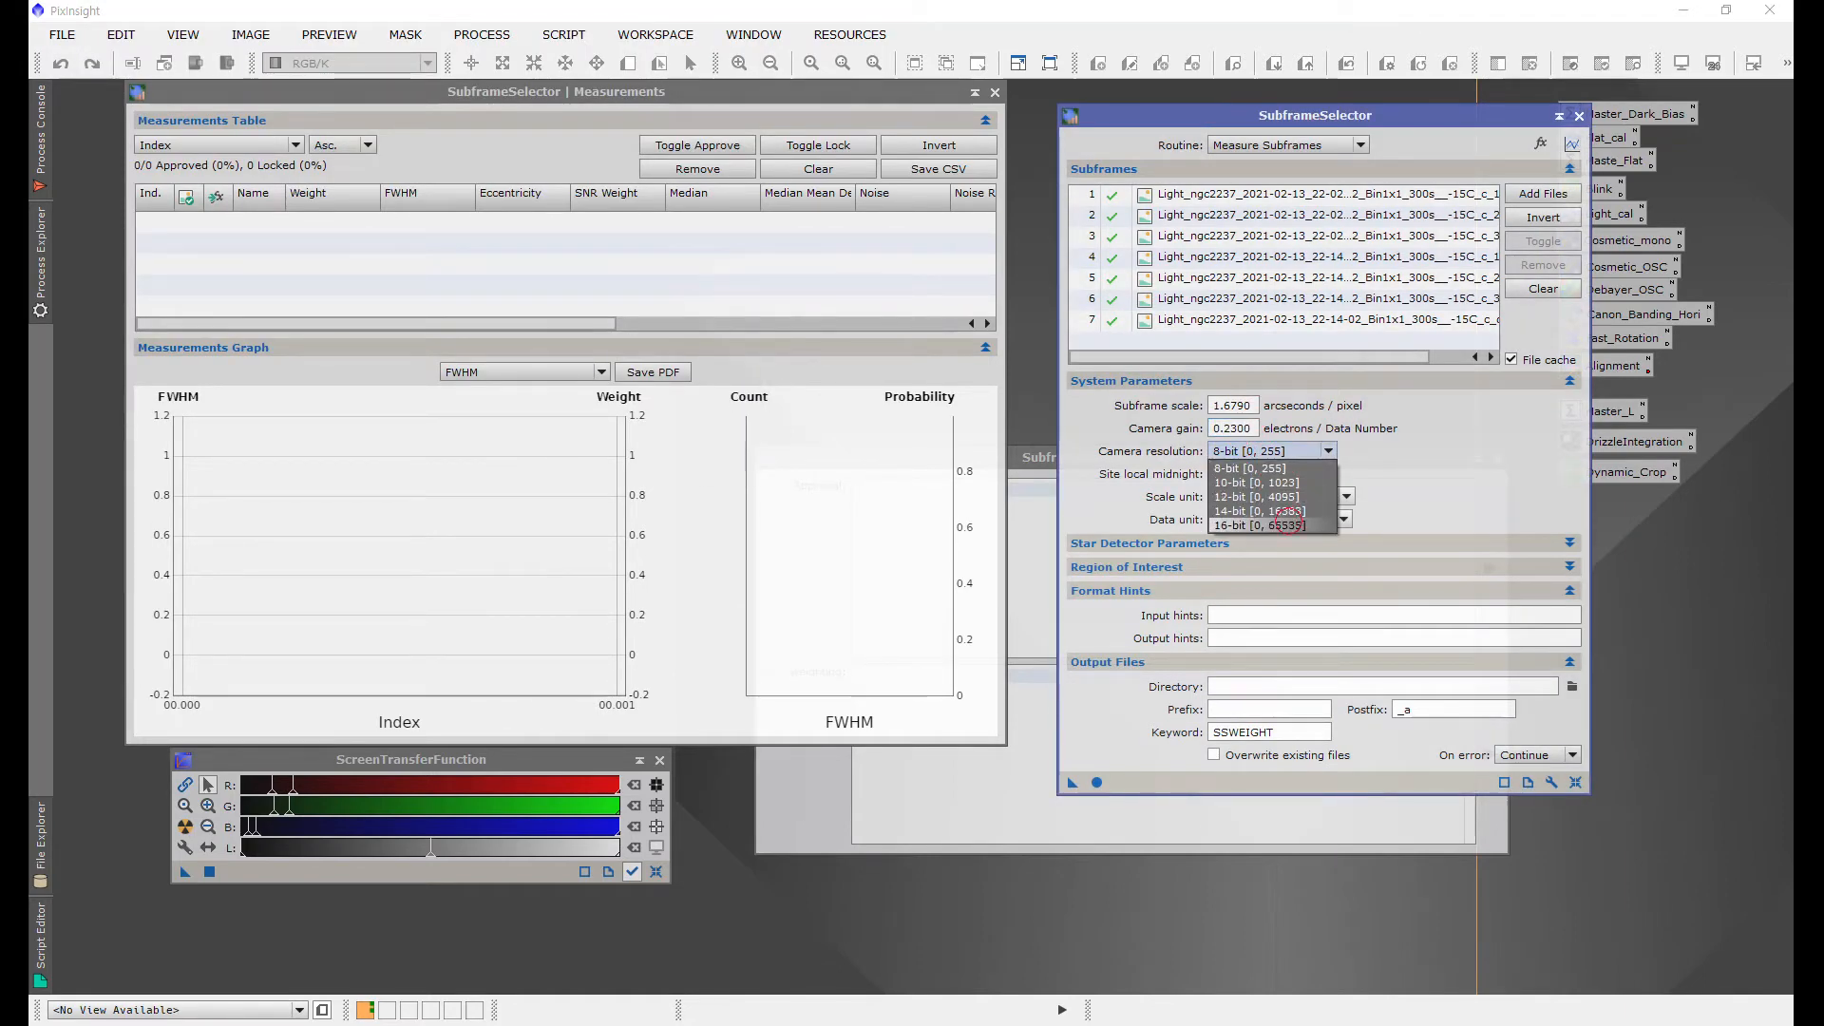
pyautogui.click(1287, 523)
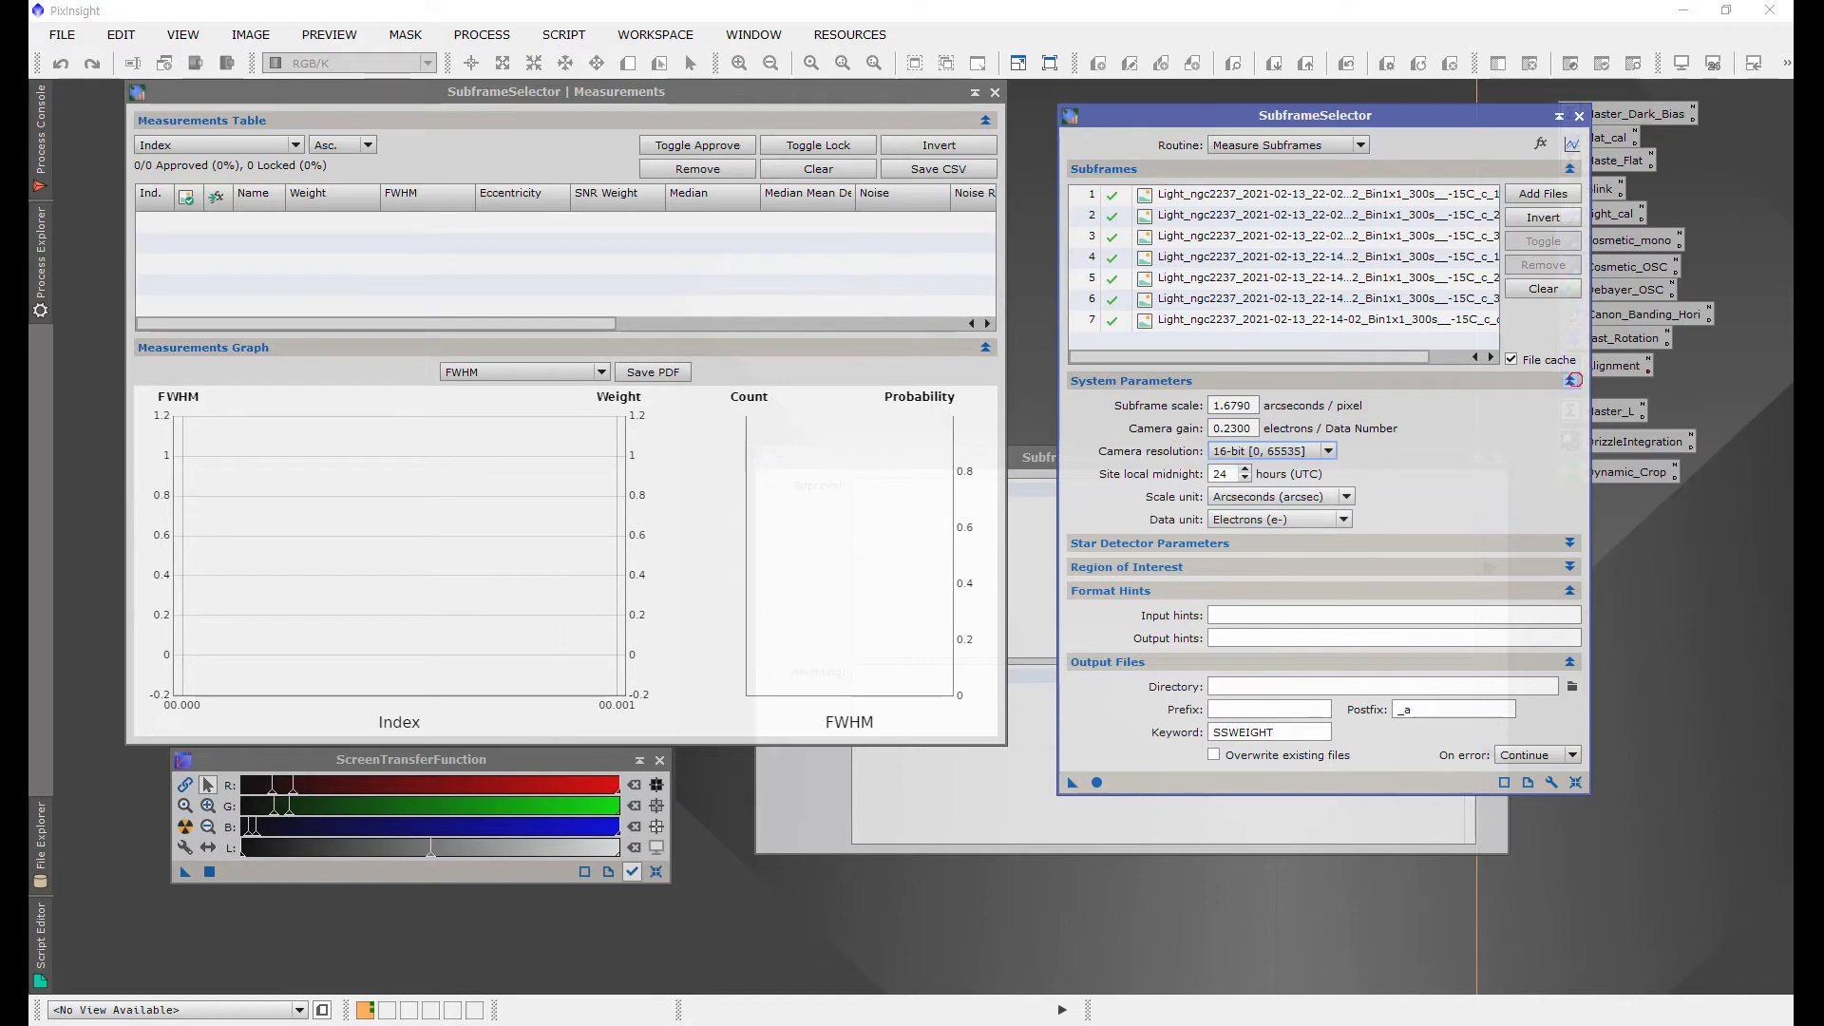
# Step: Set the output directory to the D:/20210213/sub folder
pyautogui.click(1571, 380)
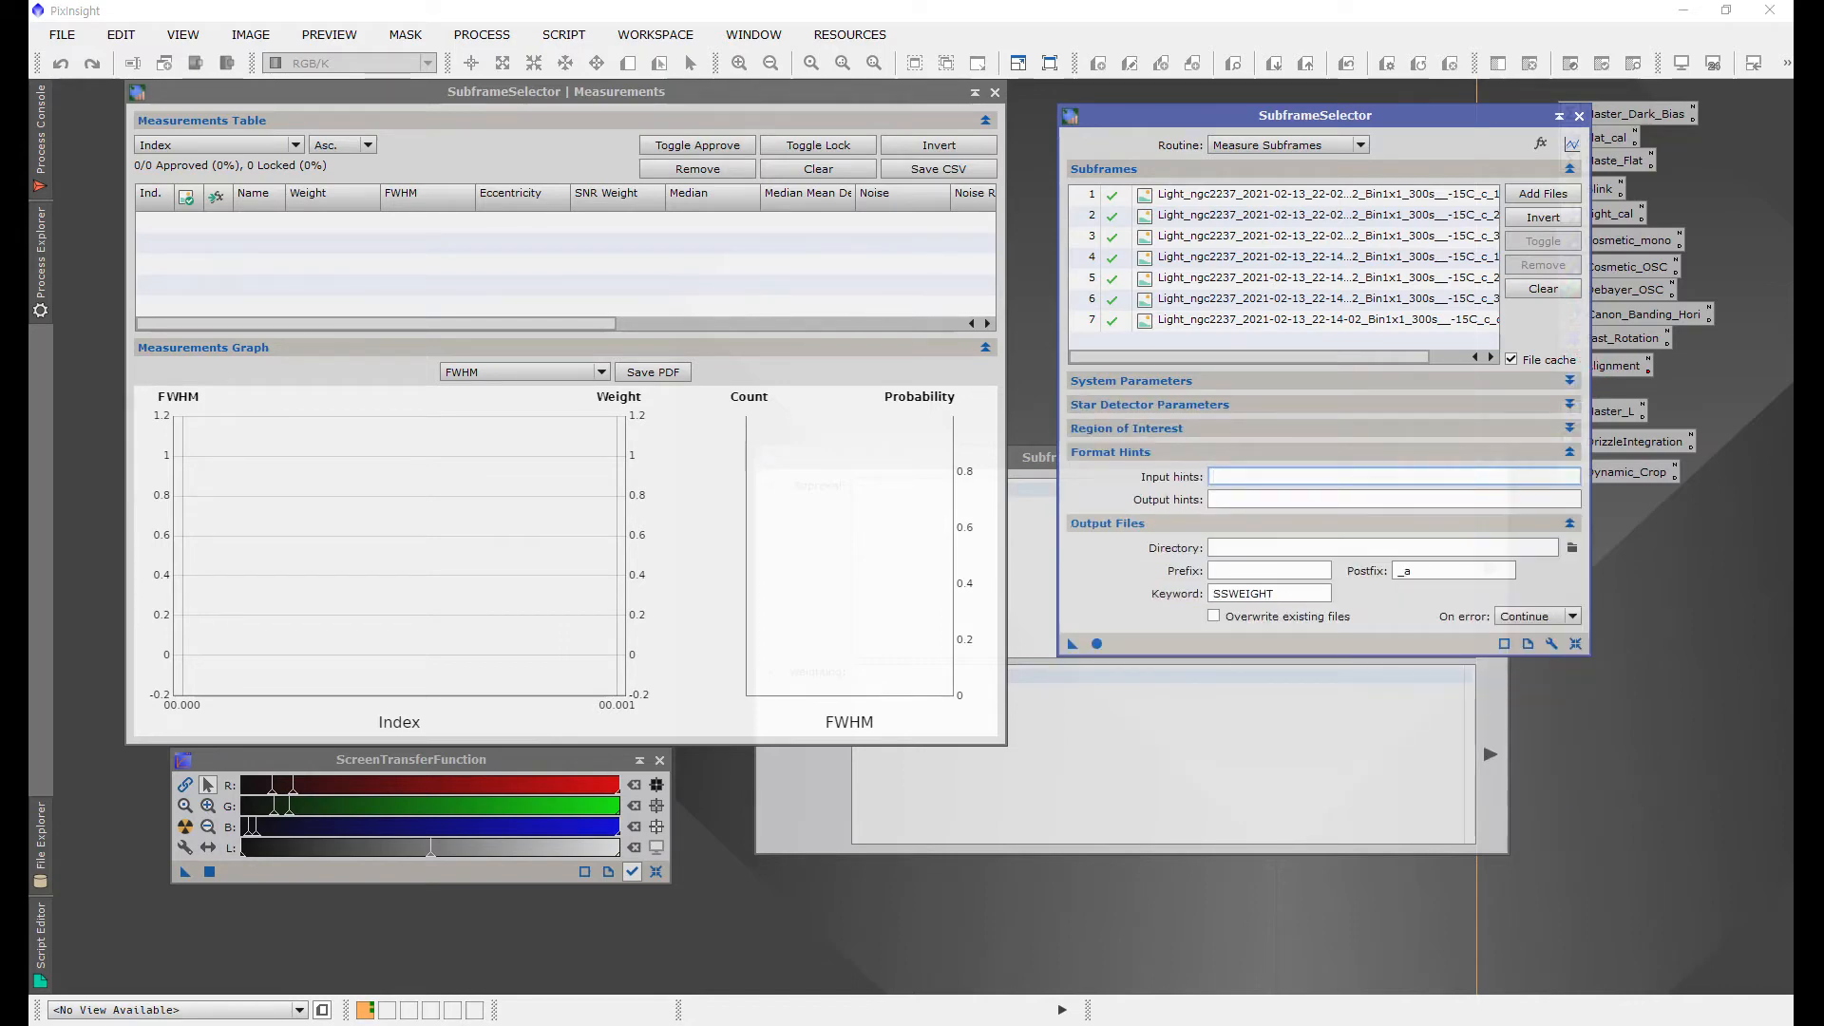
pyautogui.click(1570, 451)
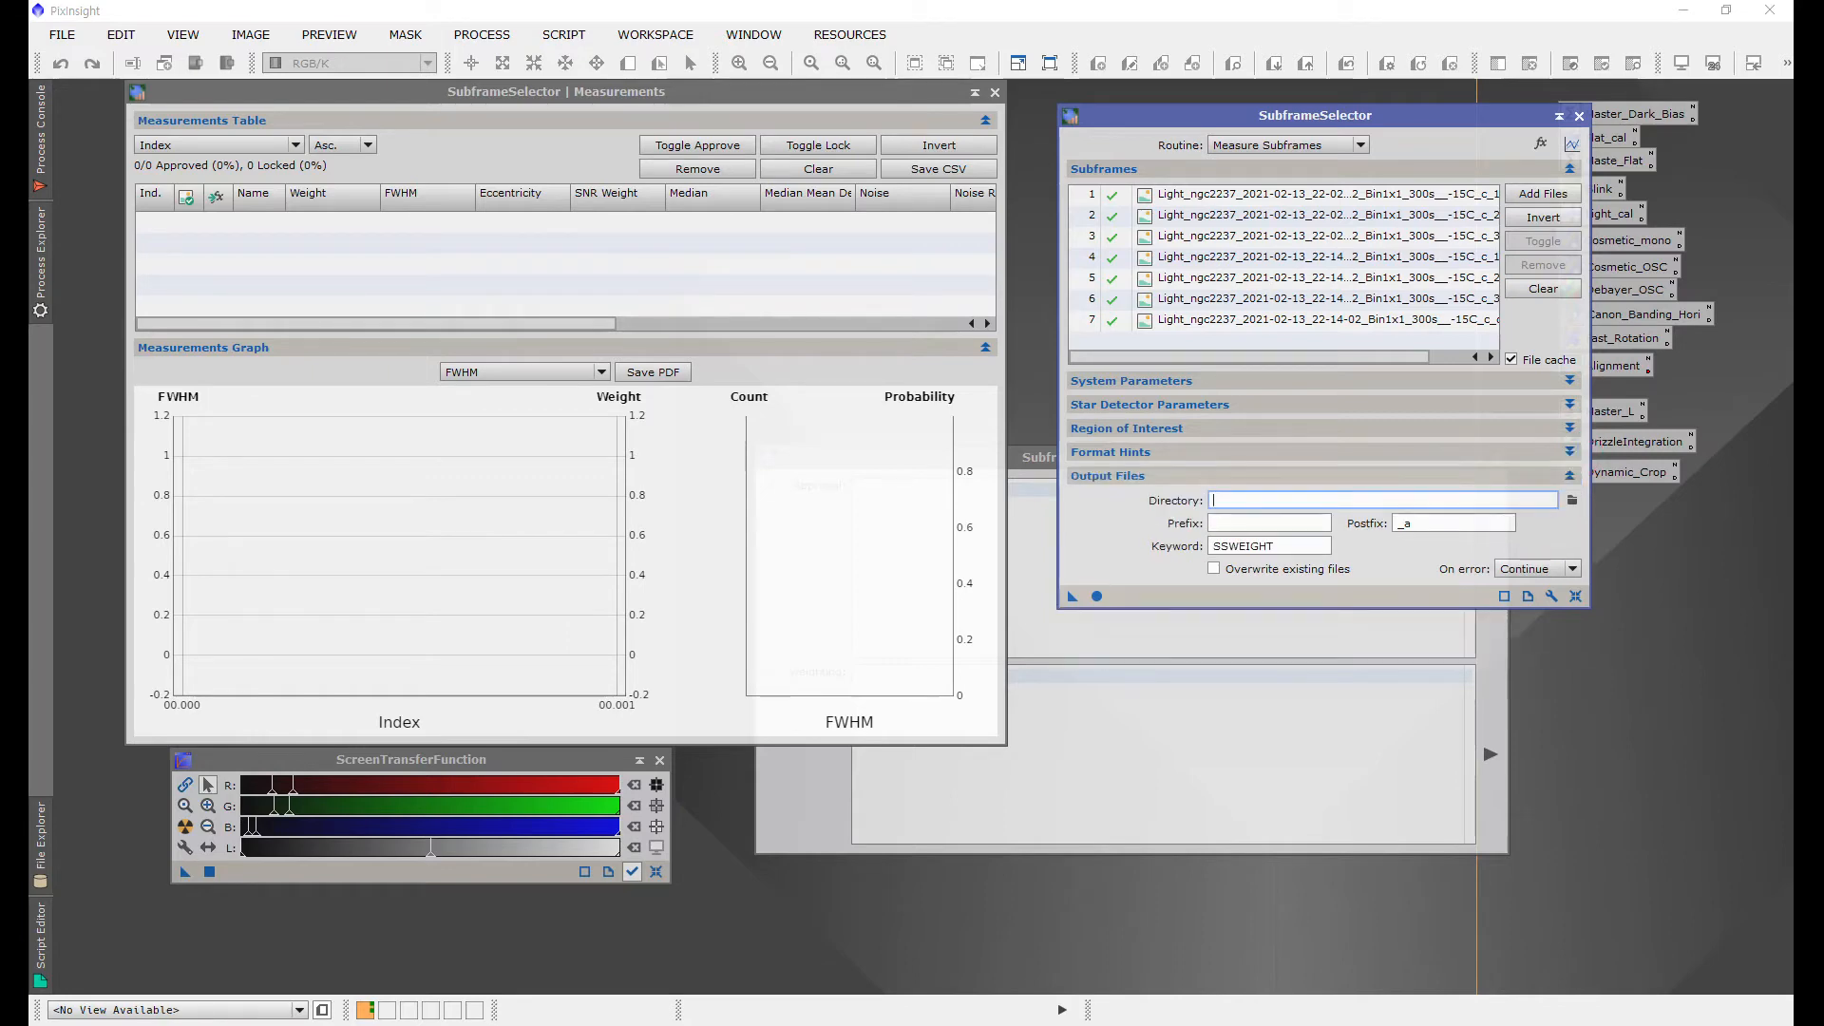
pyautogui.click(1572, 500)
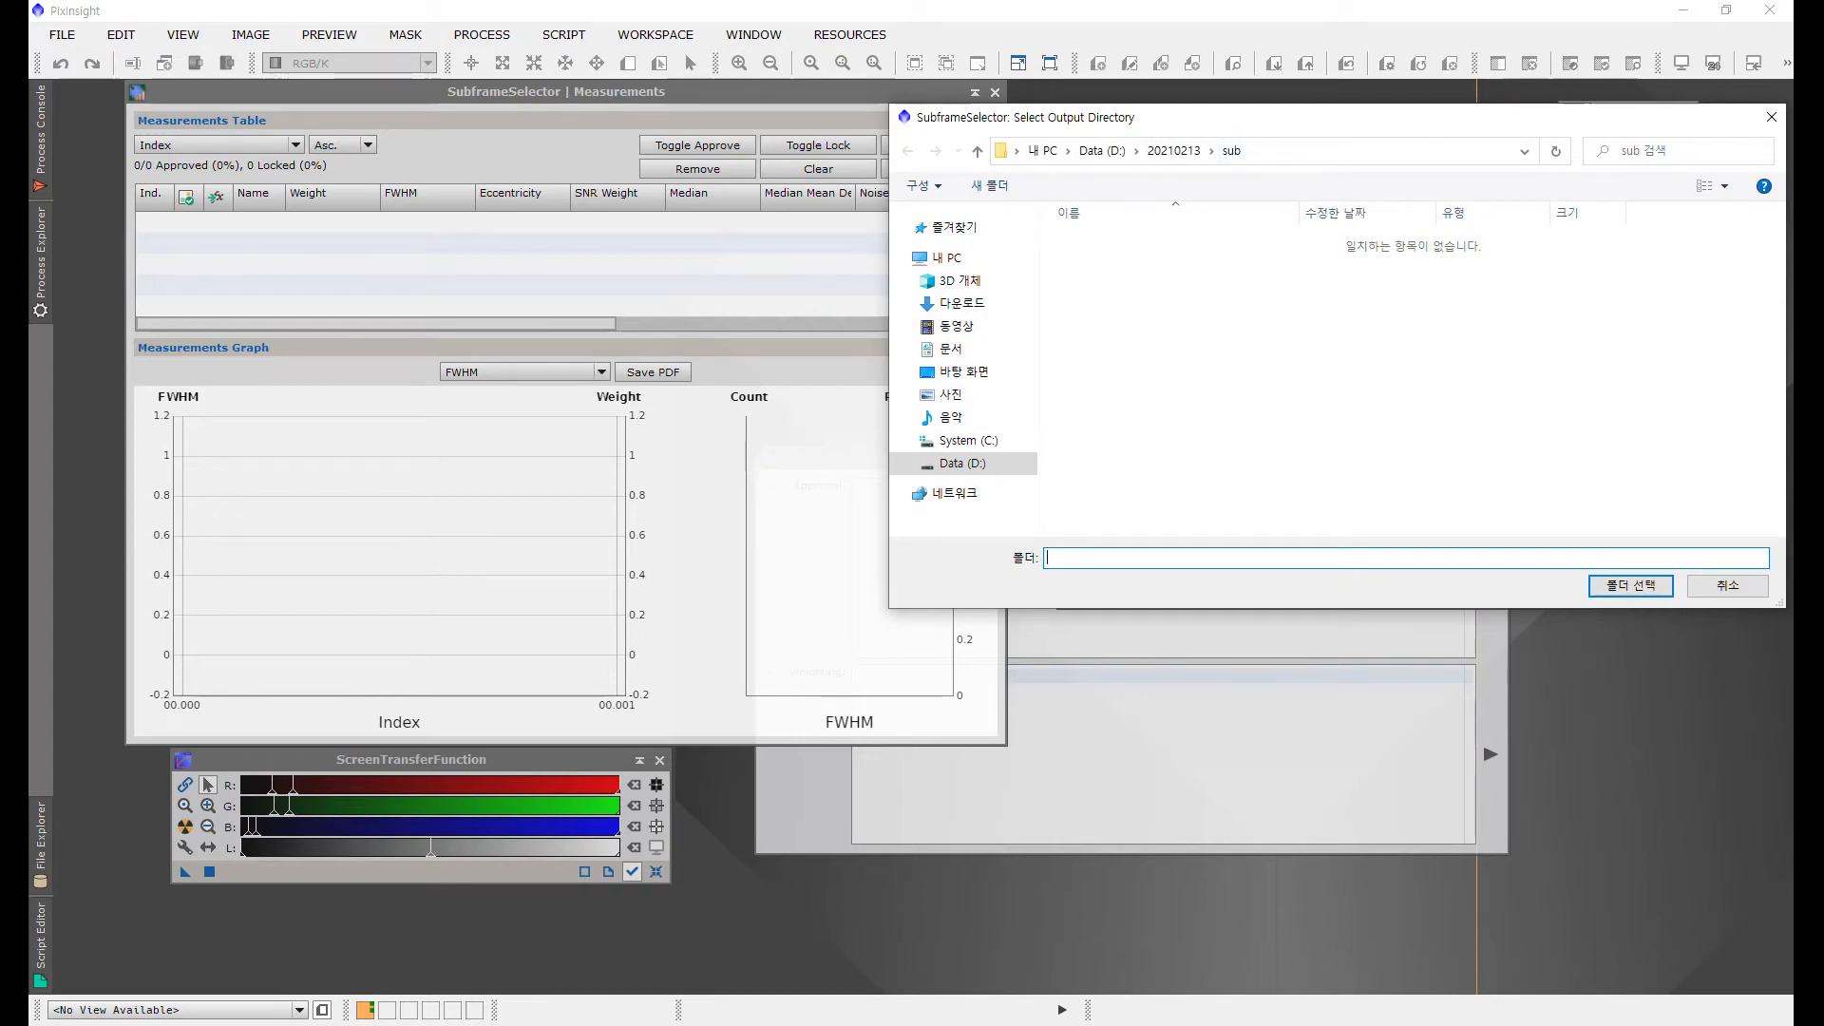
pyautogui.click(1631, 586)
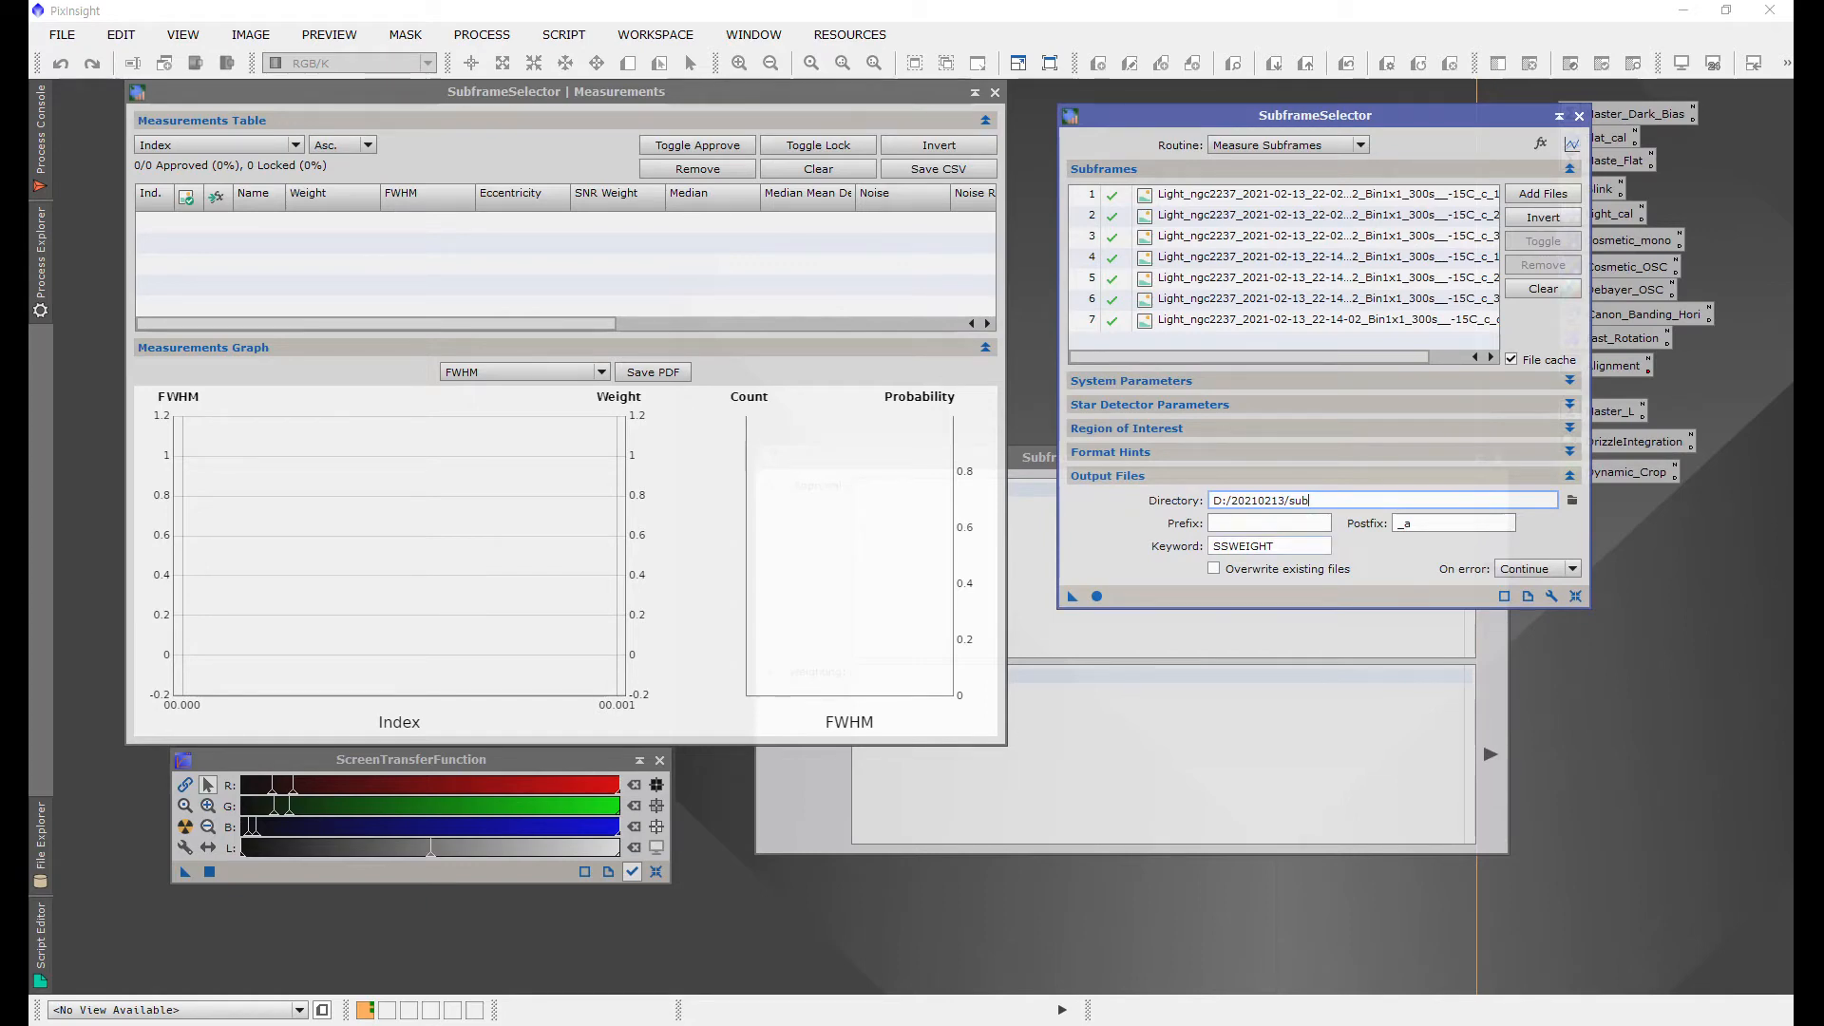
# Step: Try to measure the subframes with the current settings
pyautogui.doubleClick(1270, 545)
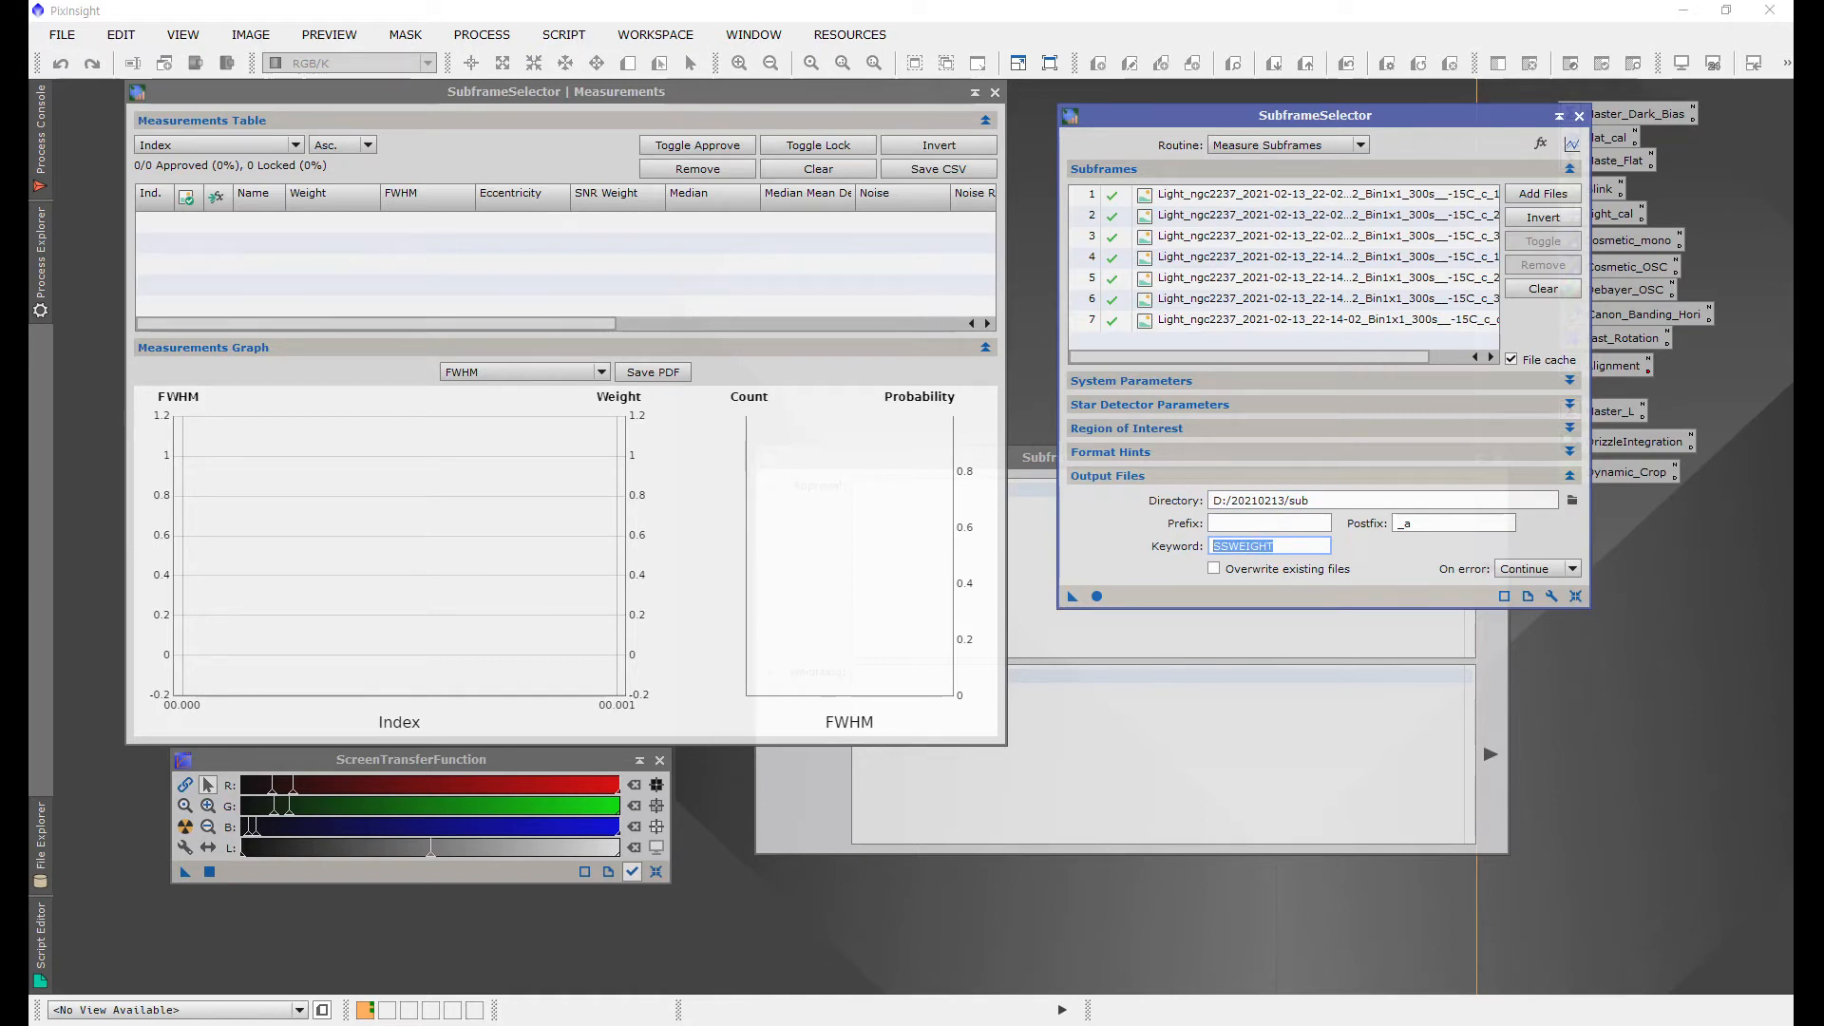
pyautogui.click(1298, 523)
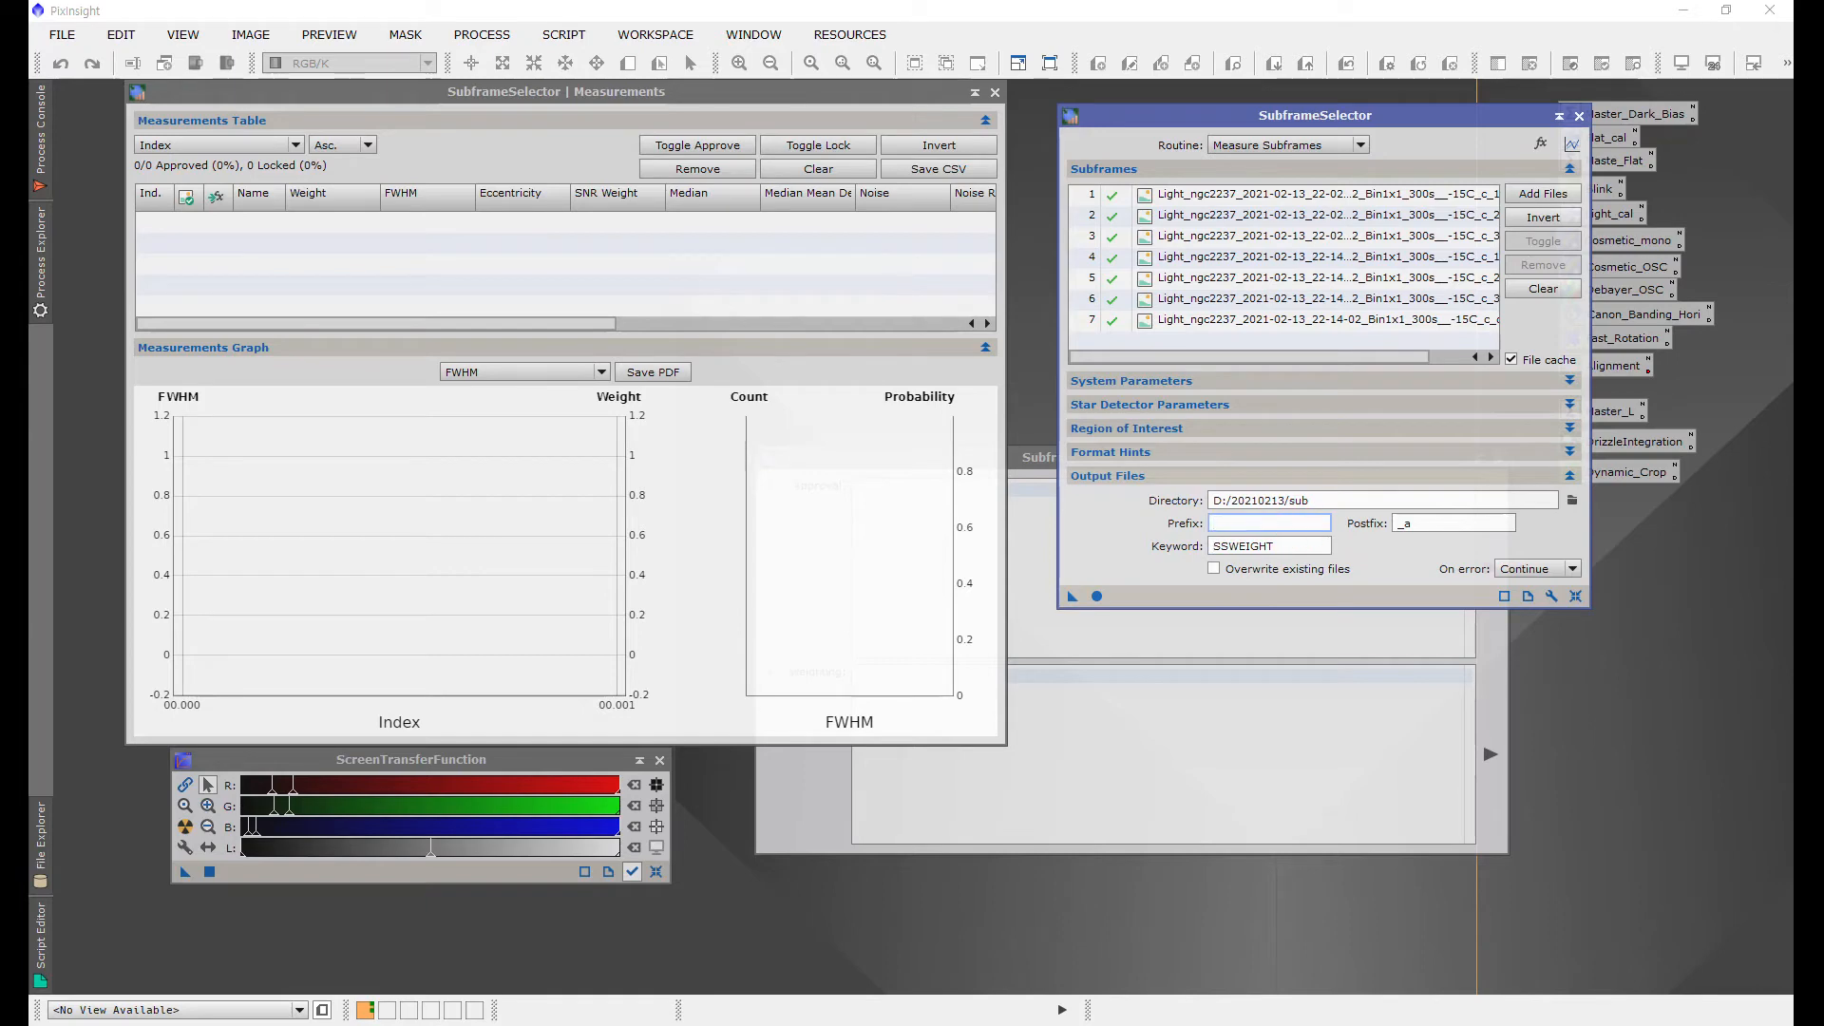
pyautogui.click(1096, 596)
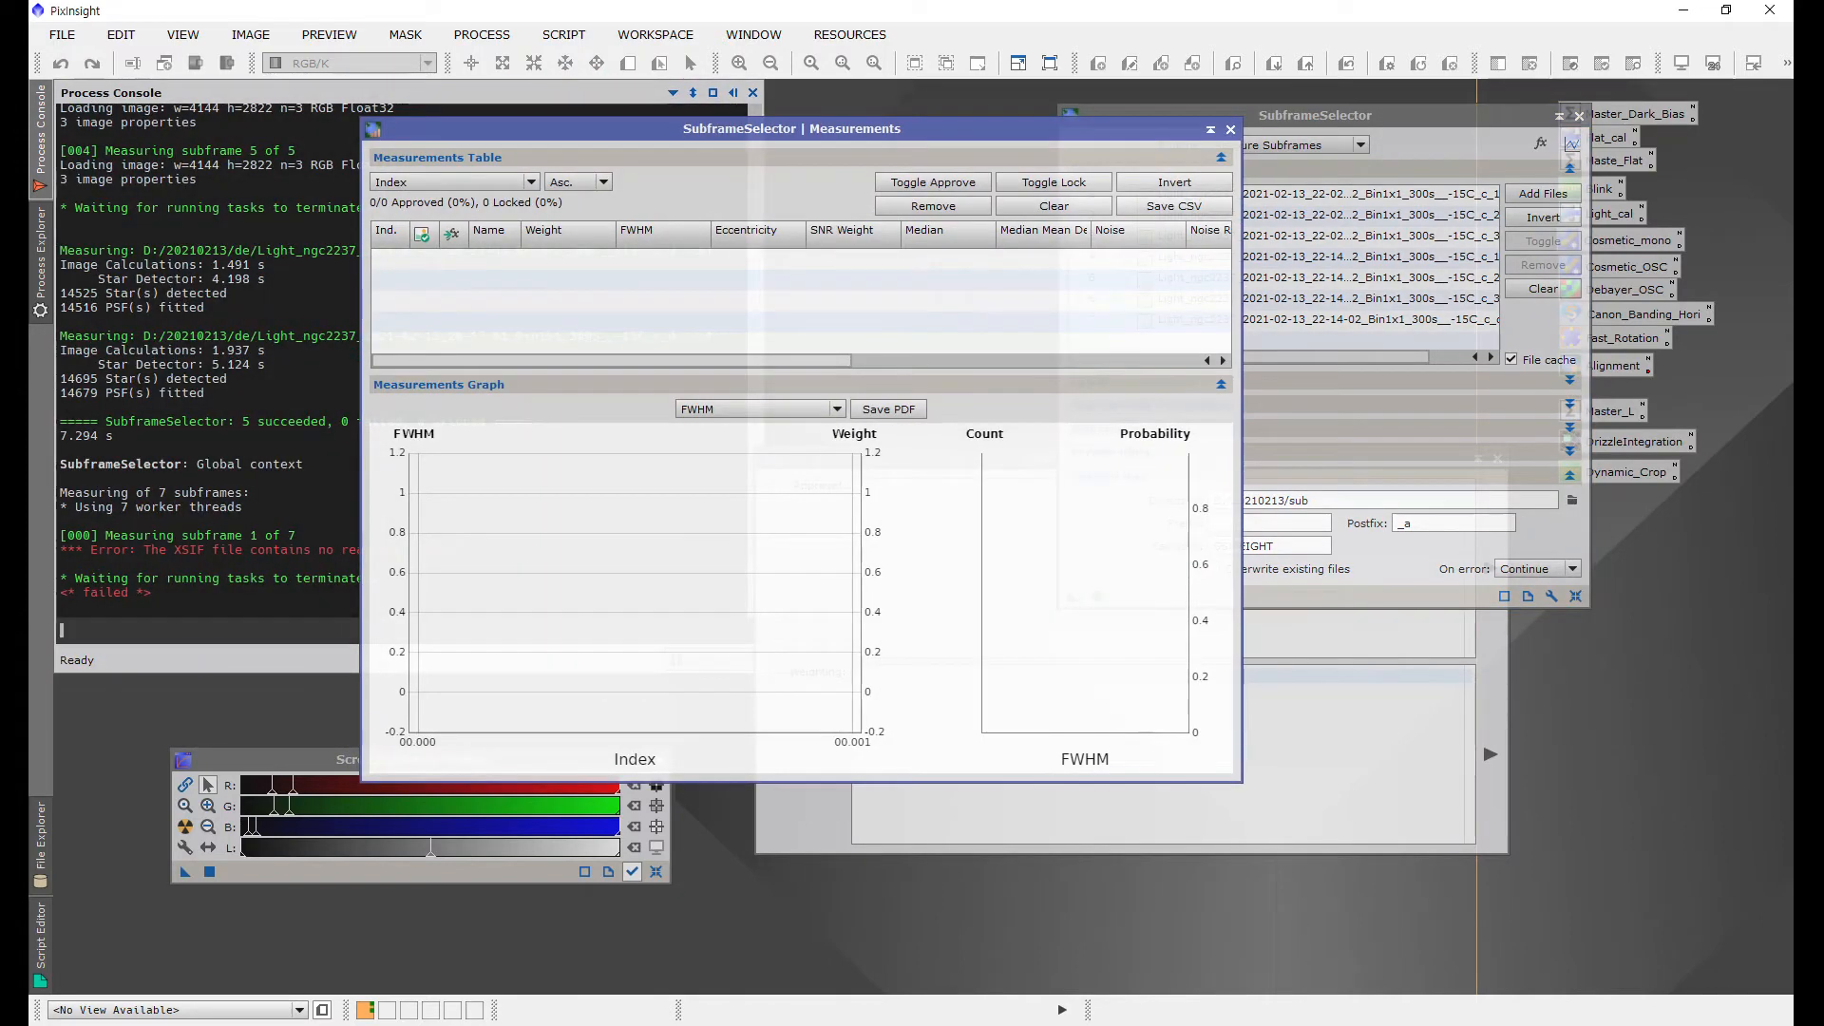
# Step: Clear the subframe list and add a range of twelve debayered frames from the de folder
pyautogui.moveTo(590, 130); pyautogui.dragTo(681, 221)
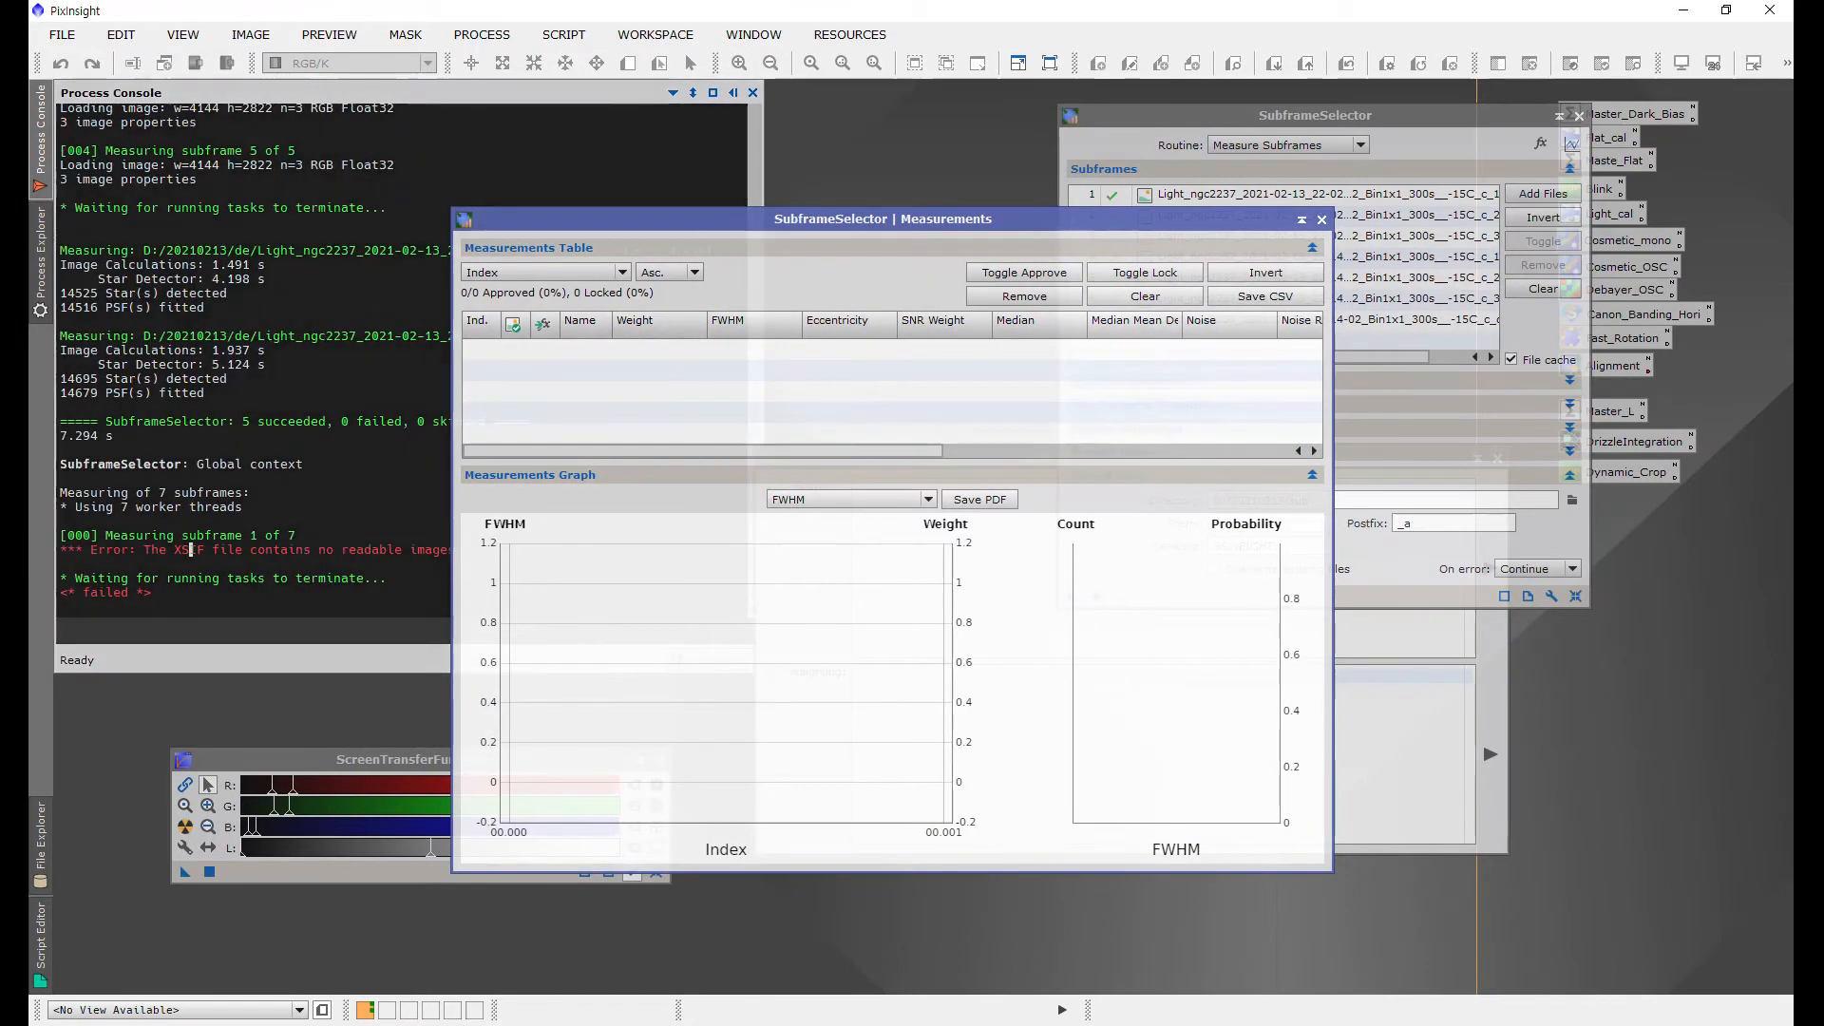
pyautogui.moveTo(868, 215); pyautogui.dragTo(587, 135)
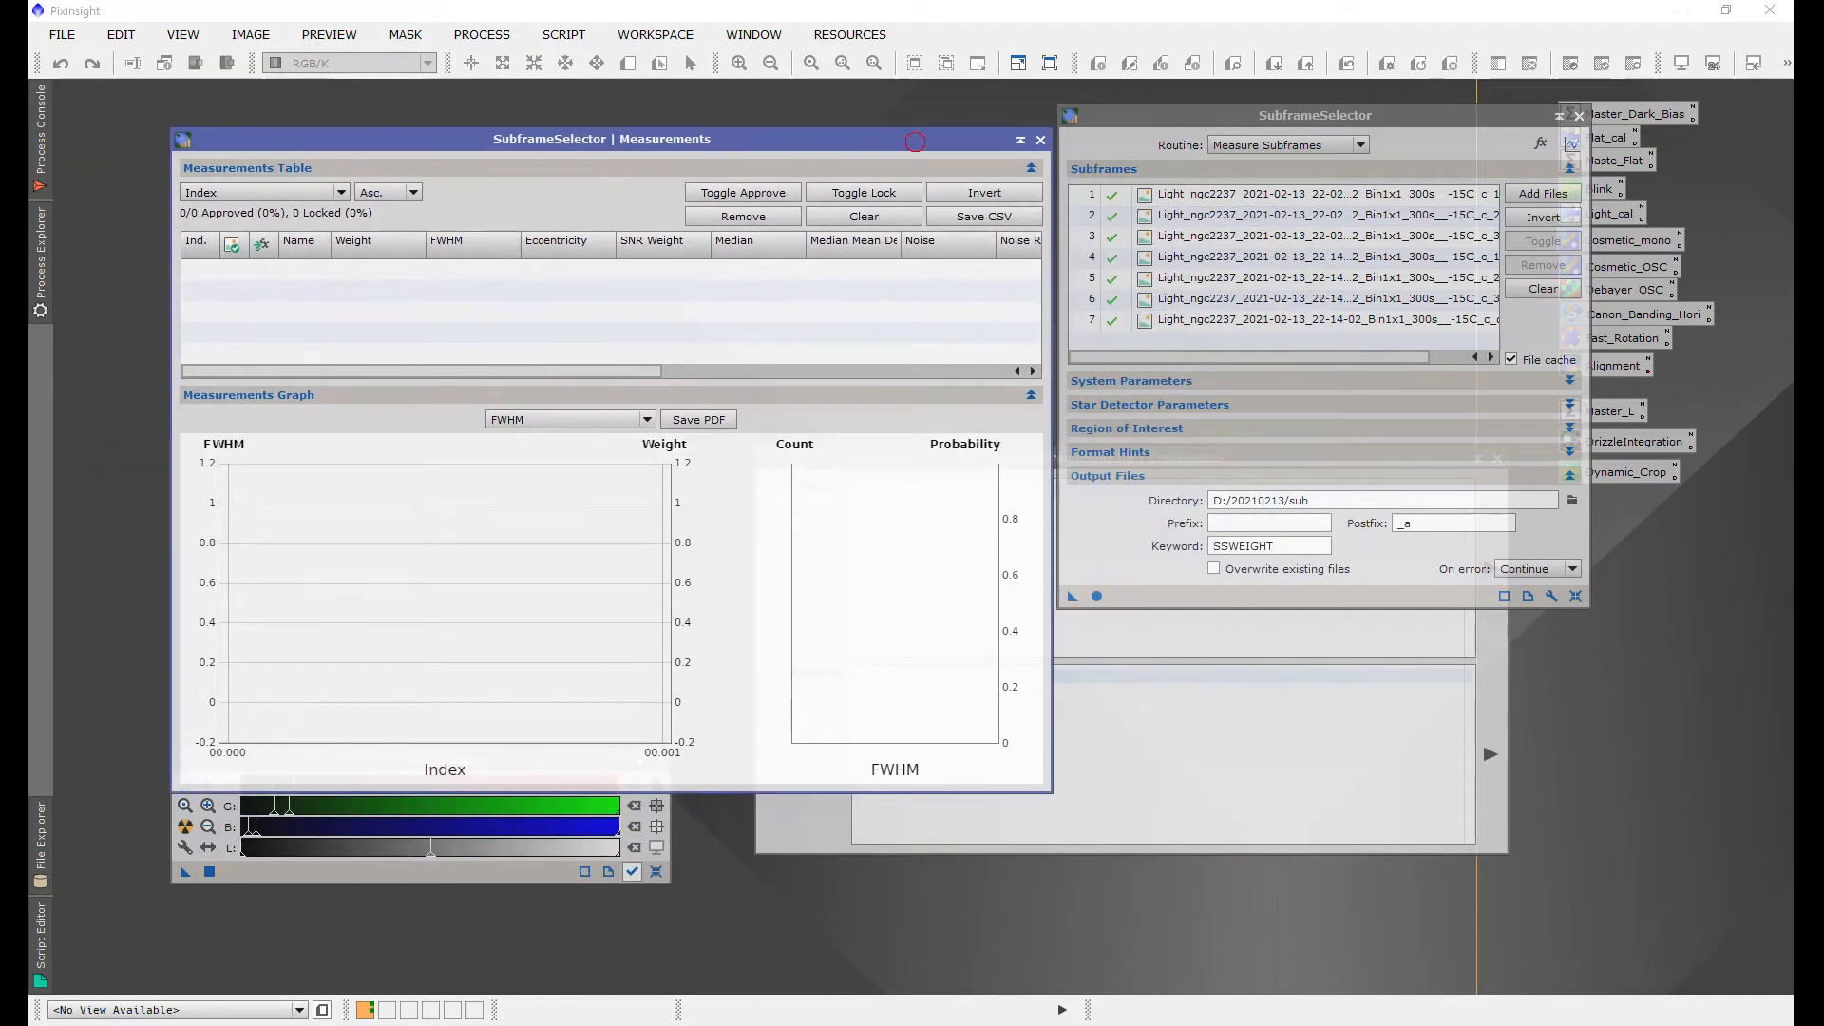
pyautogui.moveTo(915, 141); pyautogui.dragTo(819, 117)
pyautogui.click(1543, 288)
pyautogui.click(1543, 193)
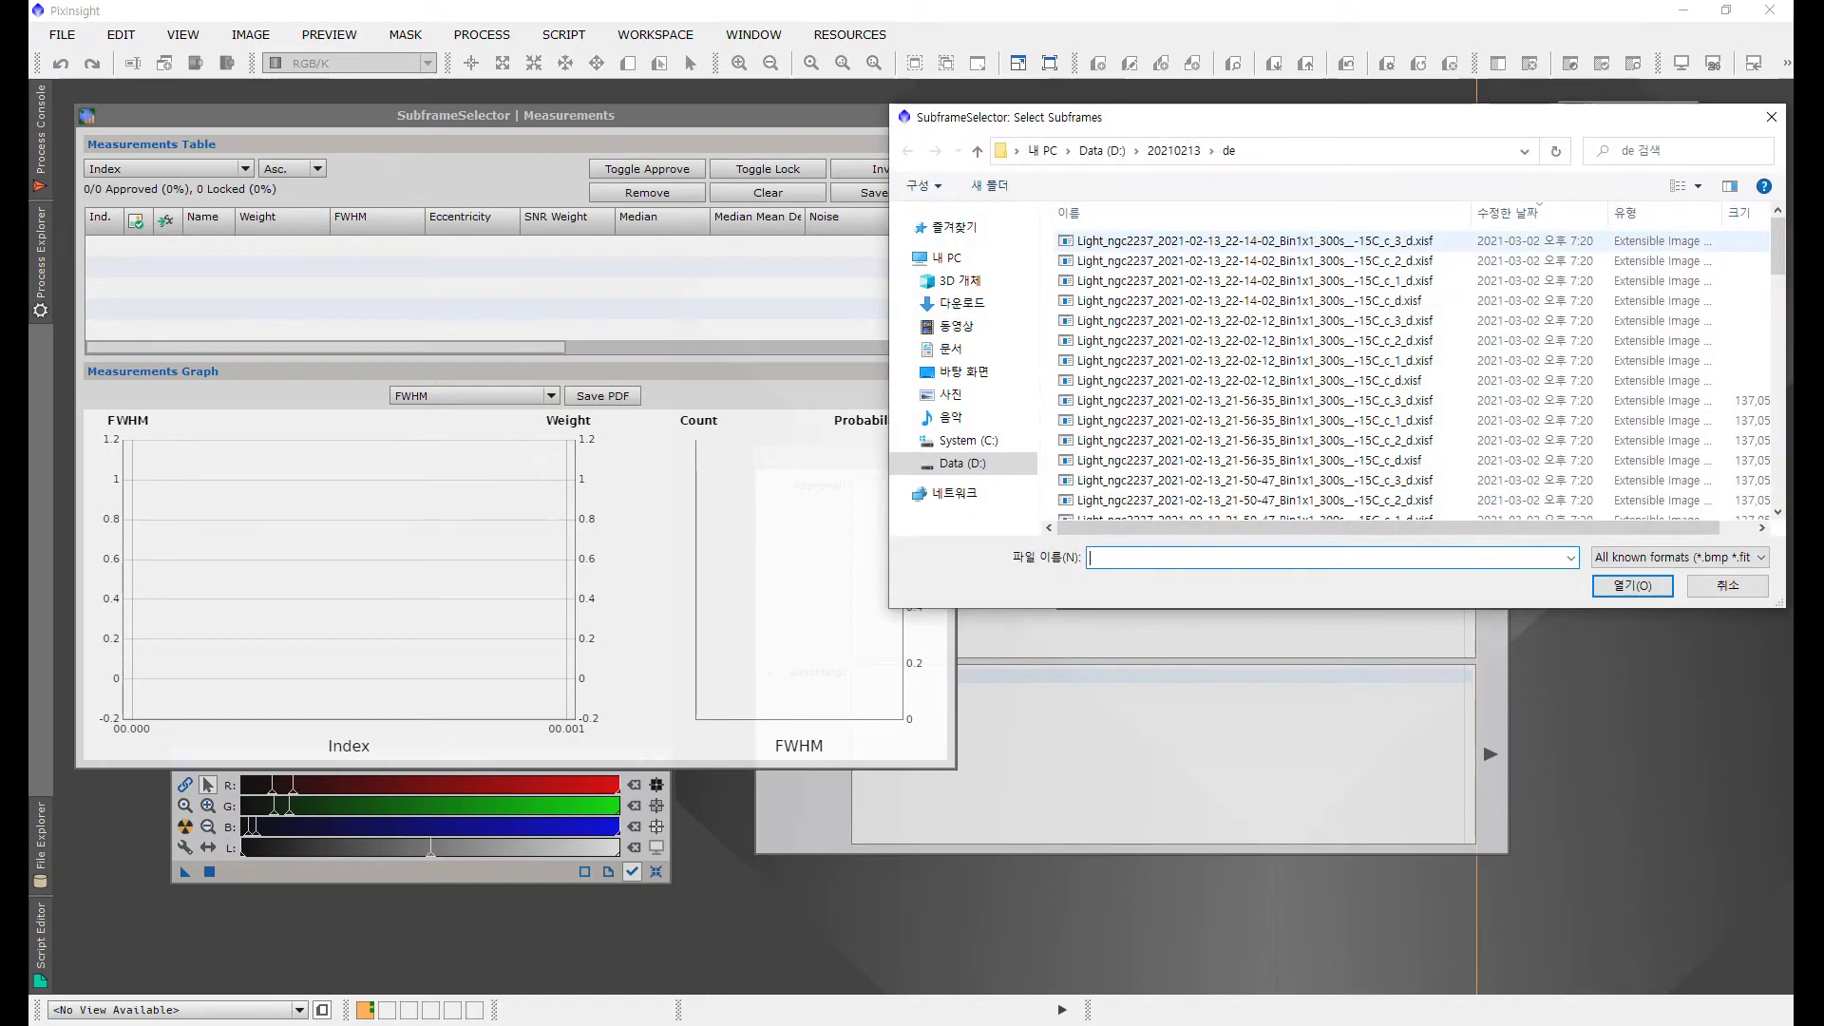
pyautogui.scroll(-19, 1413, 345)
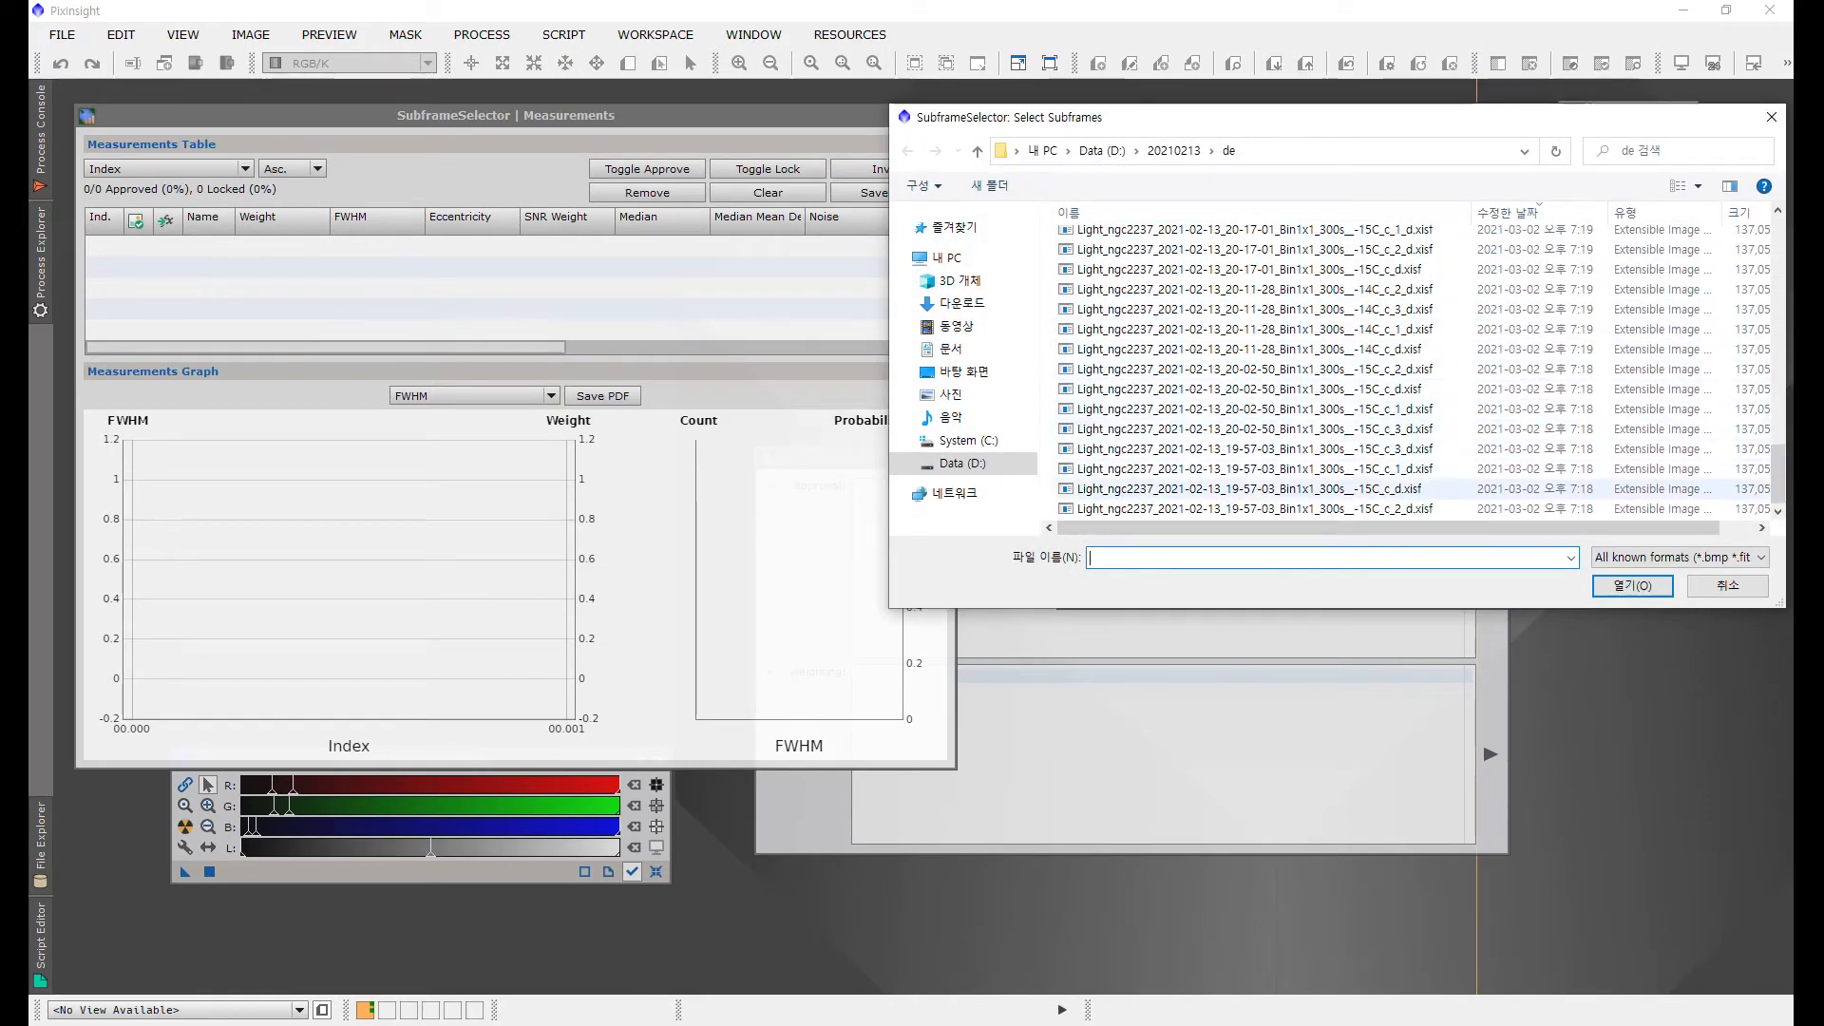
pyautogui.click(1254, 509)
pyautogui.keyDown('shift'); pyautogui.click(1254, 289); pyautogui.keyUp('shift')
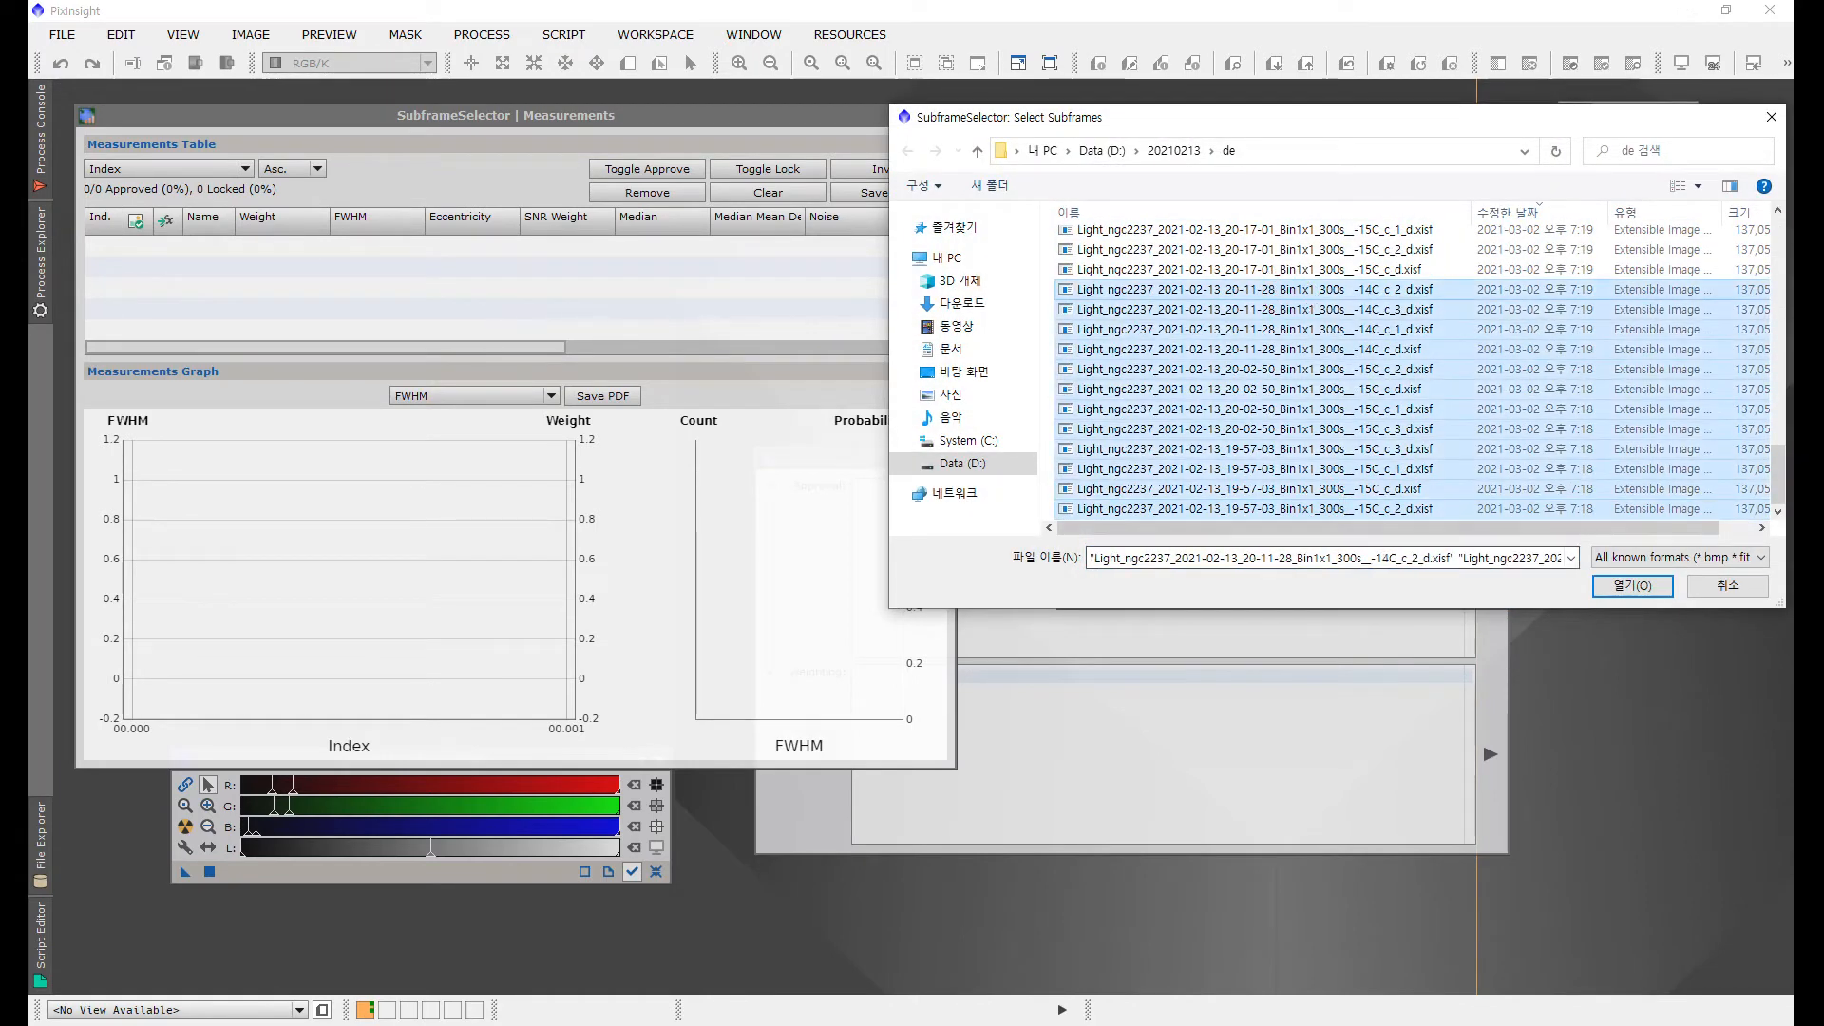
pyautogui.click(1632, 586)
# Step: Run the subframe measurement and arrange the Measurements window beside the process
pyautogui.moveTo(1071, 596); pyautogui.dragTo(1099, 596)
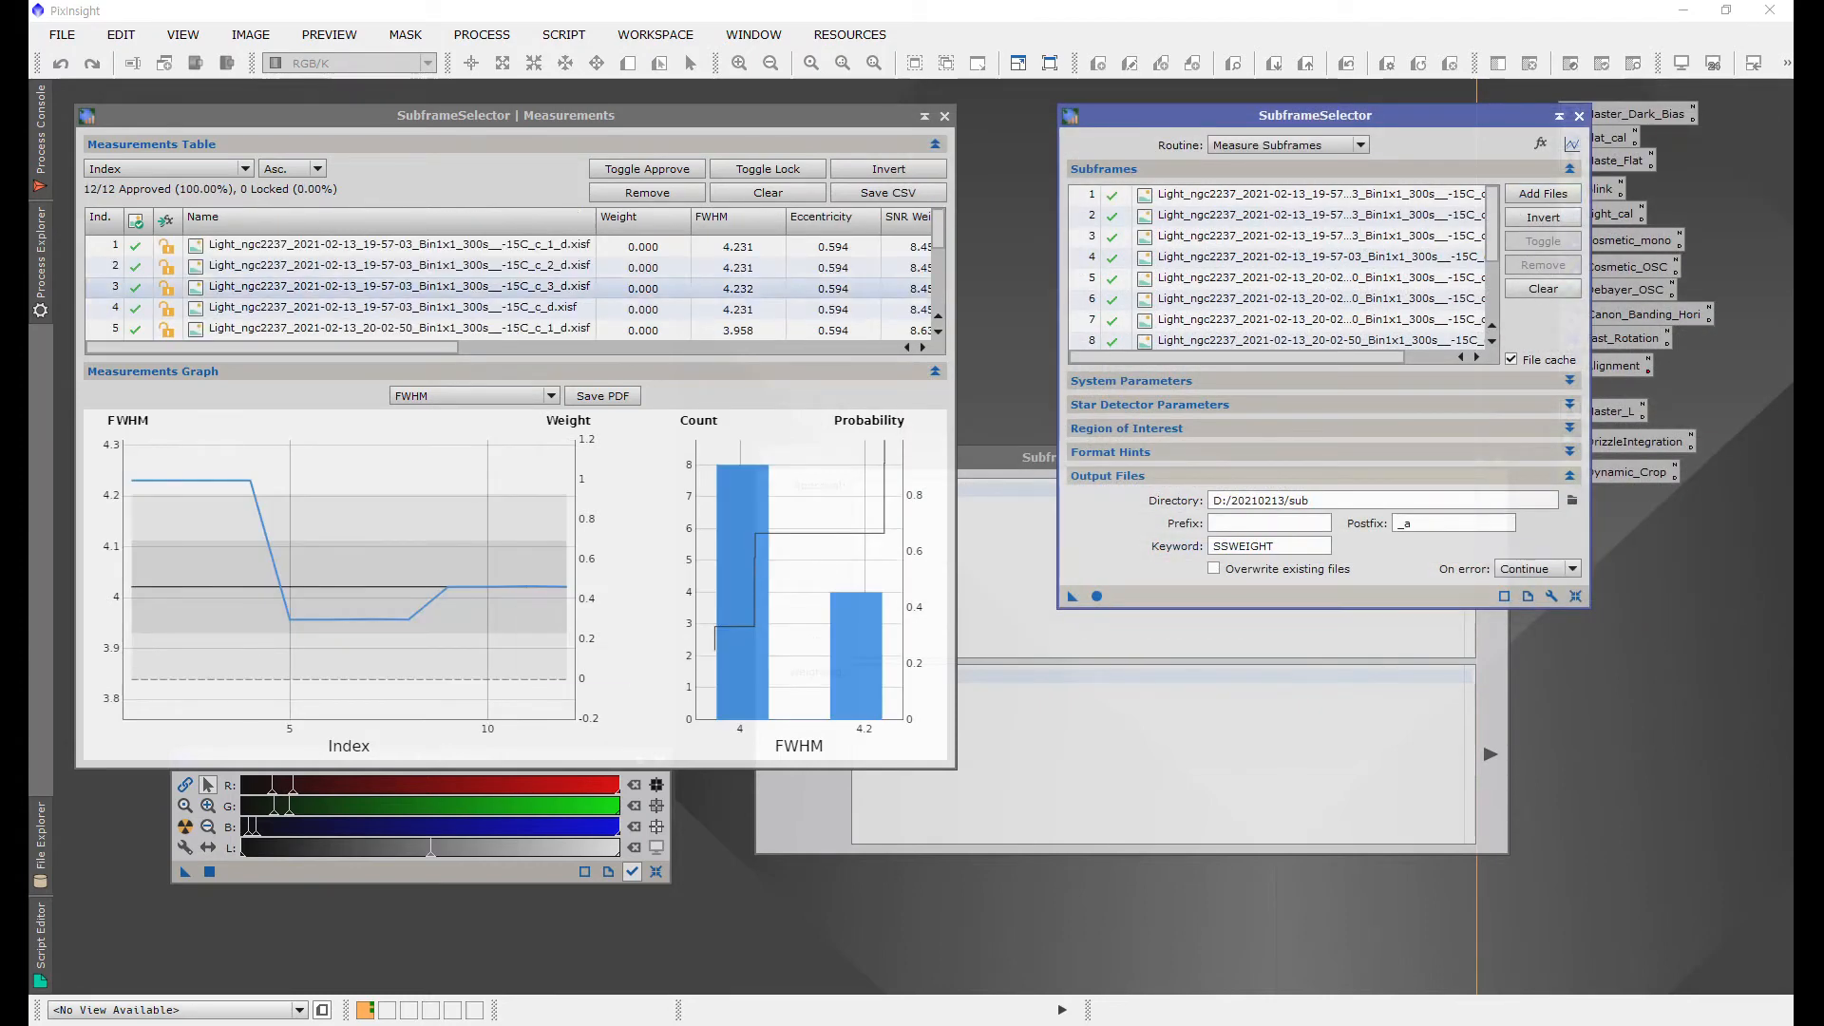
pyautogui.moveTo(665, 115); pyautogui.dragTo(730, 104)
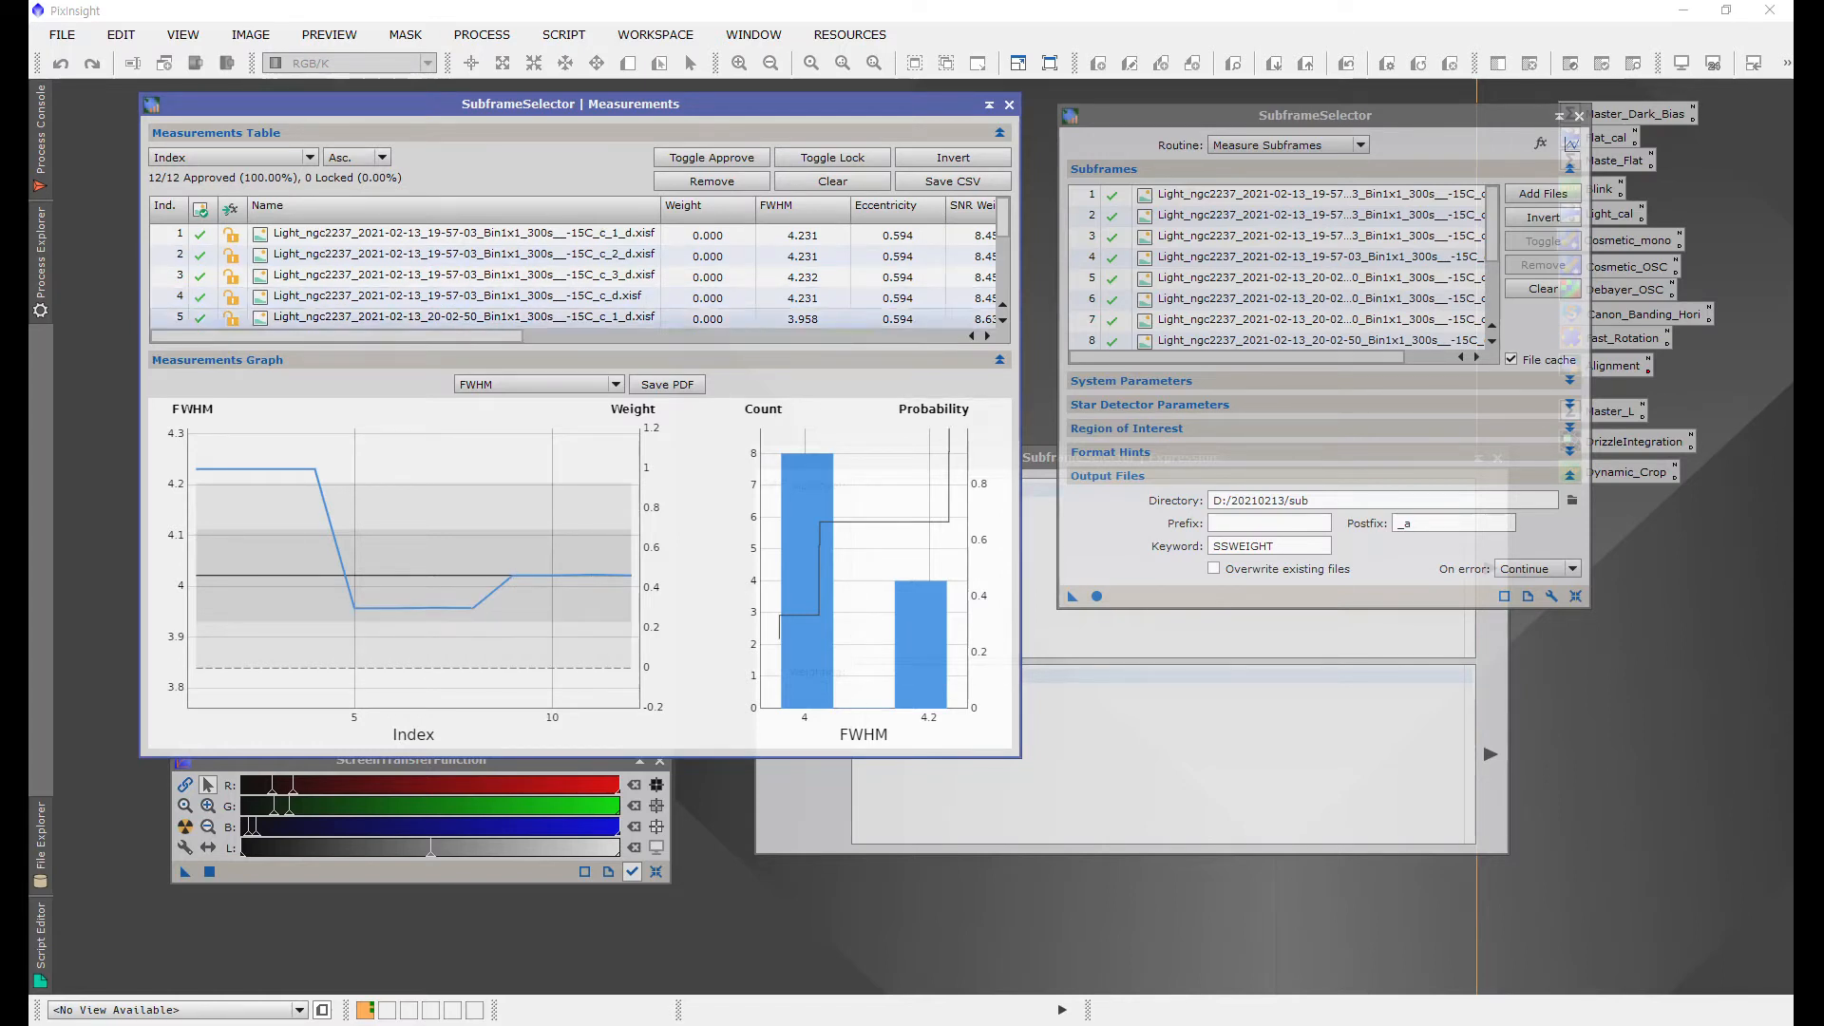
pyautogui.moveTo(1022, 428); pyautogui.dragTo(1152, 428)
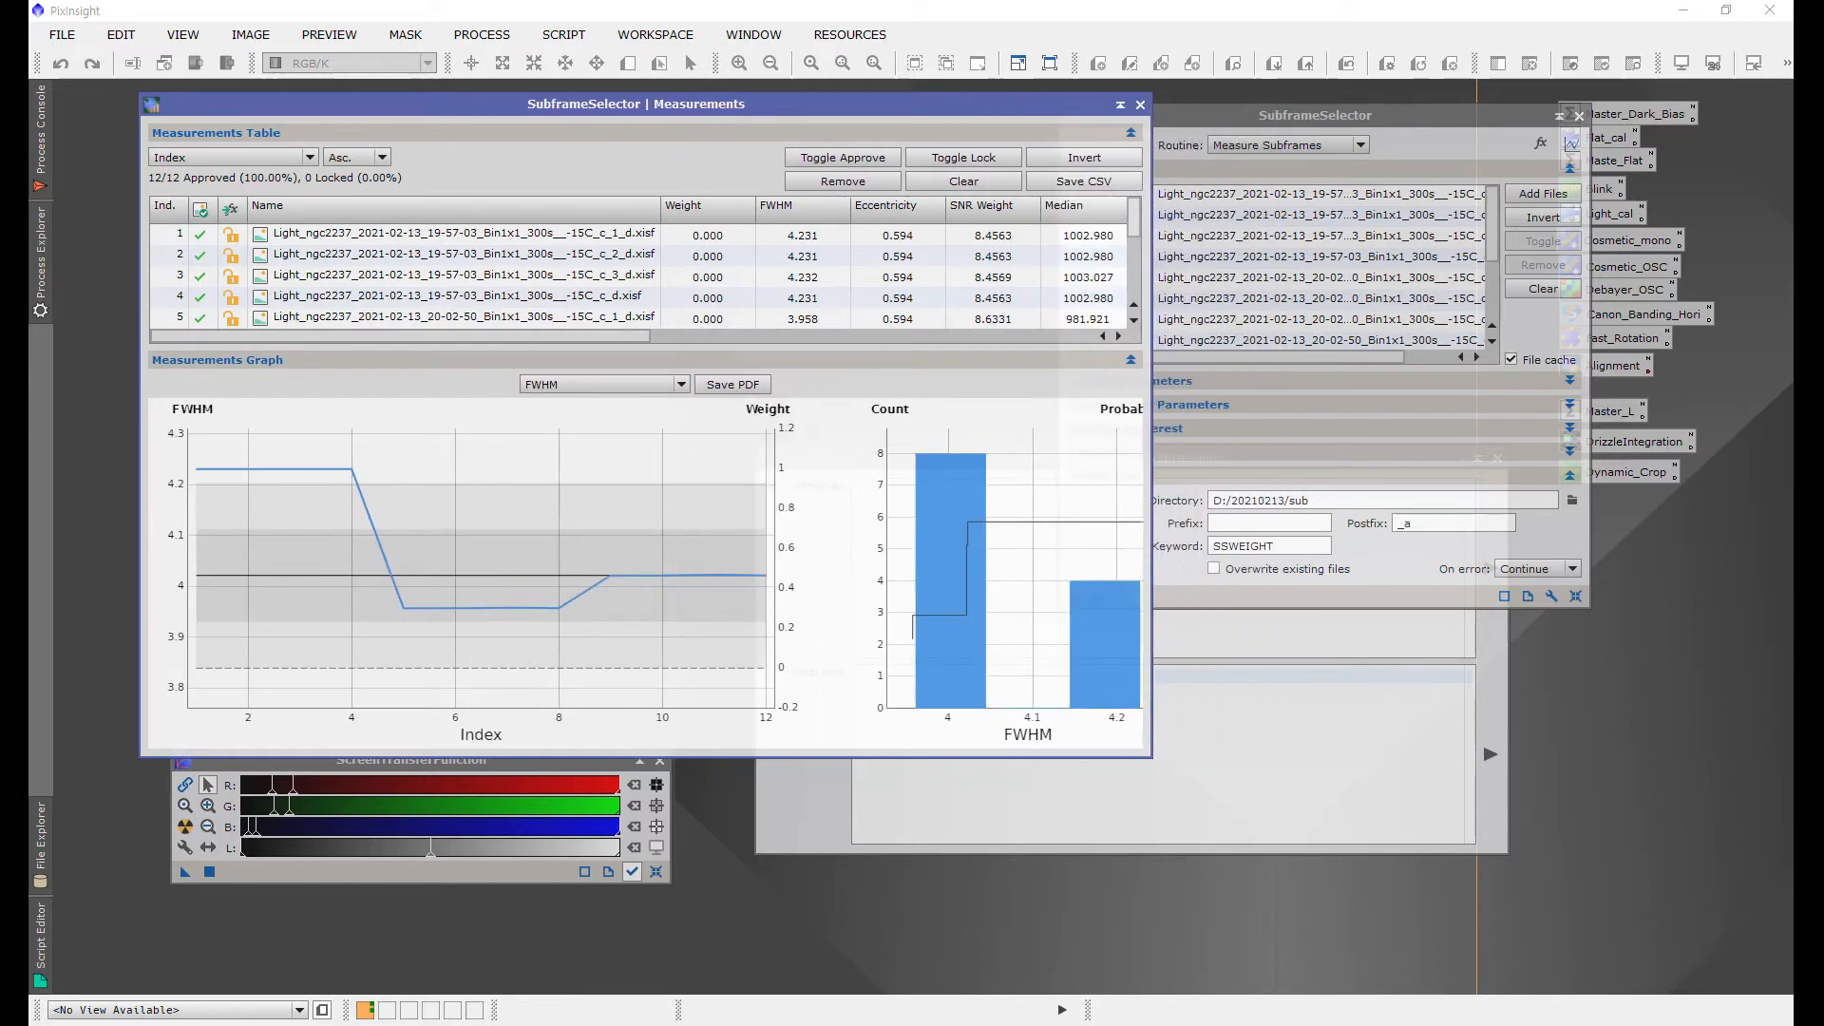
pyautogui.moveTo(838, 105); pyautogui.dragTo(753, 105)
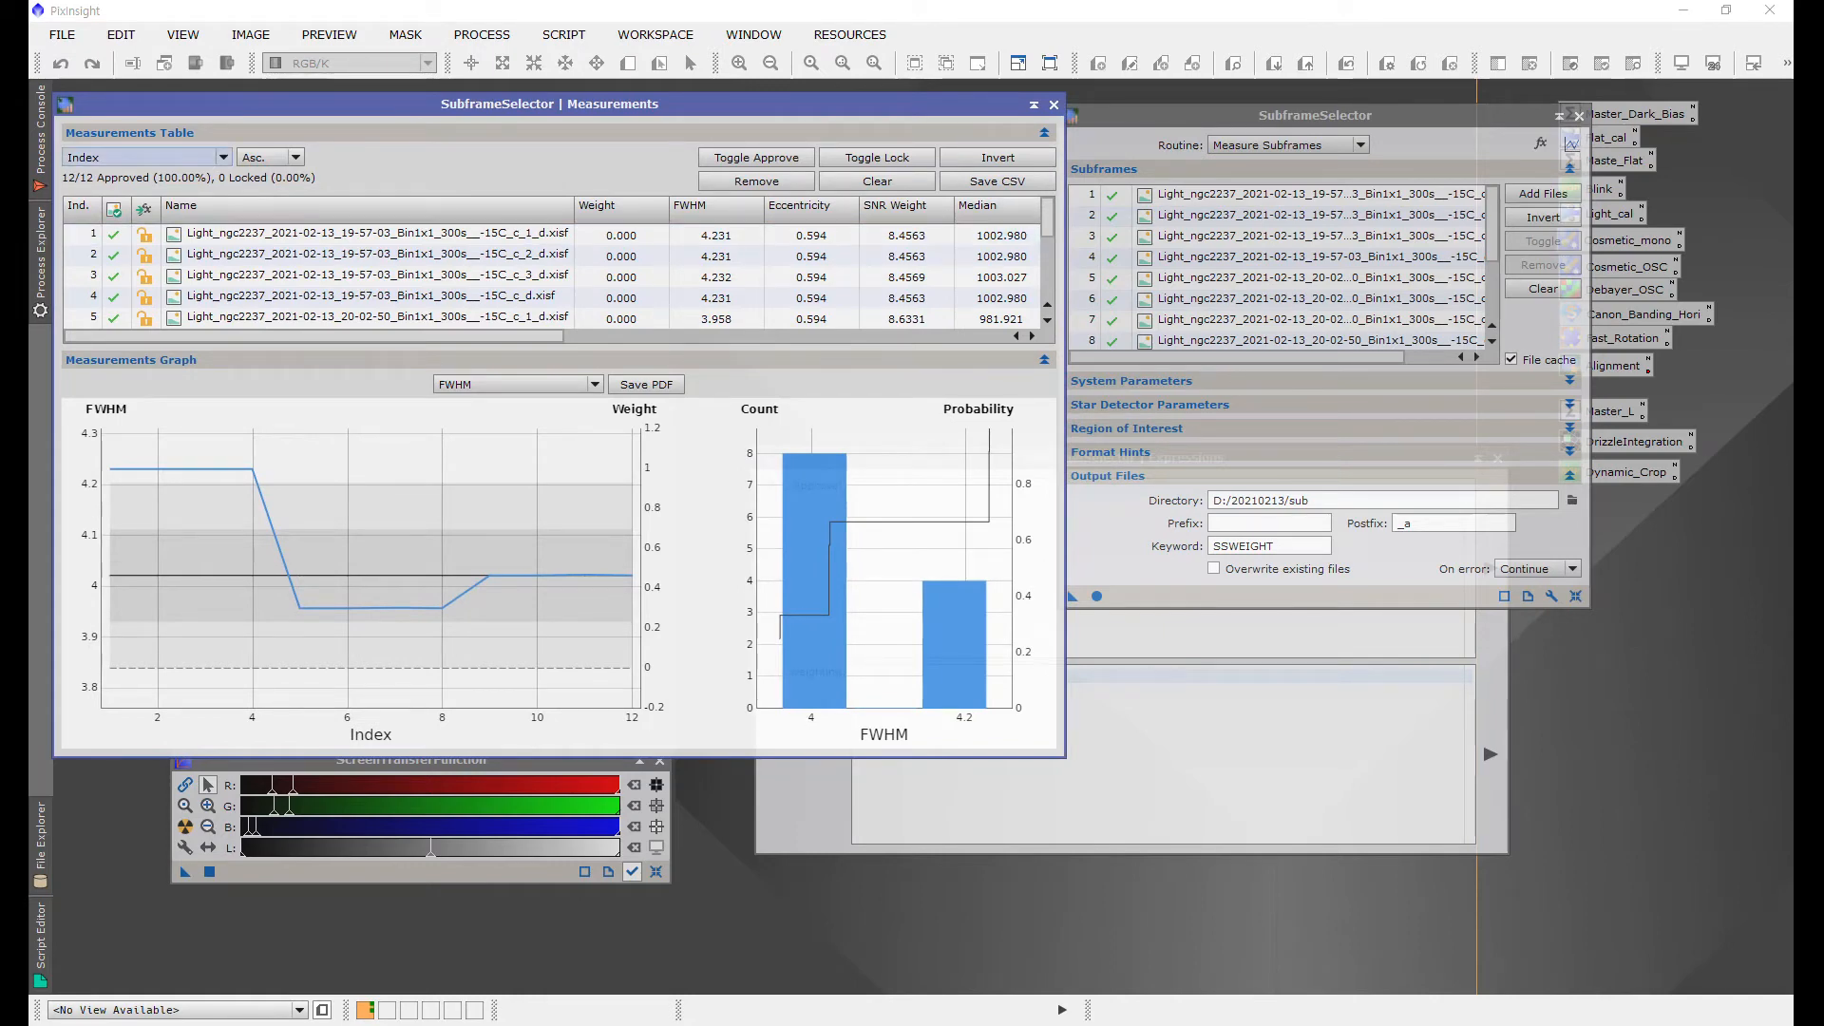
# Step: Sort the measurements table by FWHM and review it, selecting the top-ranked frame
pyautogui.click(148, 157)
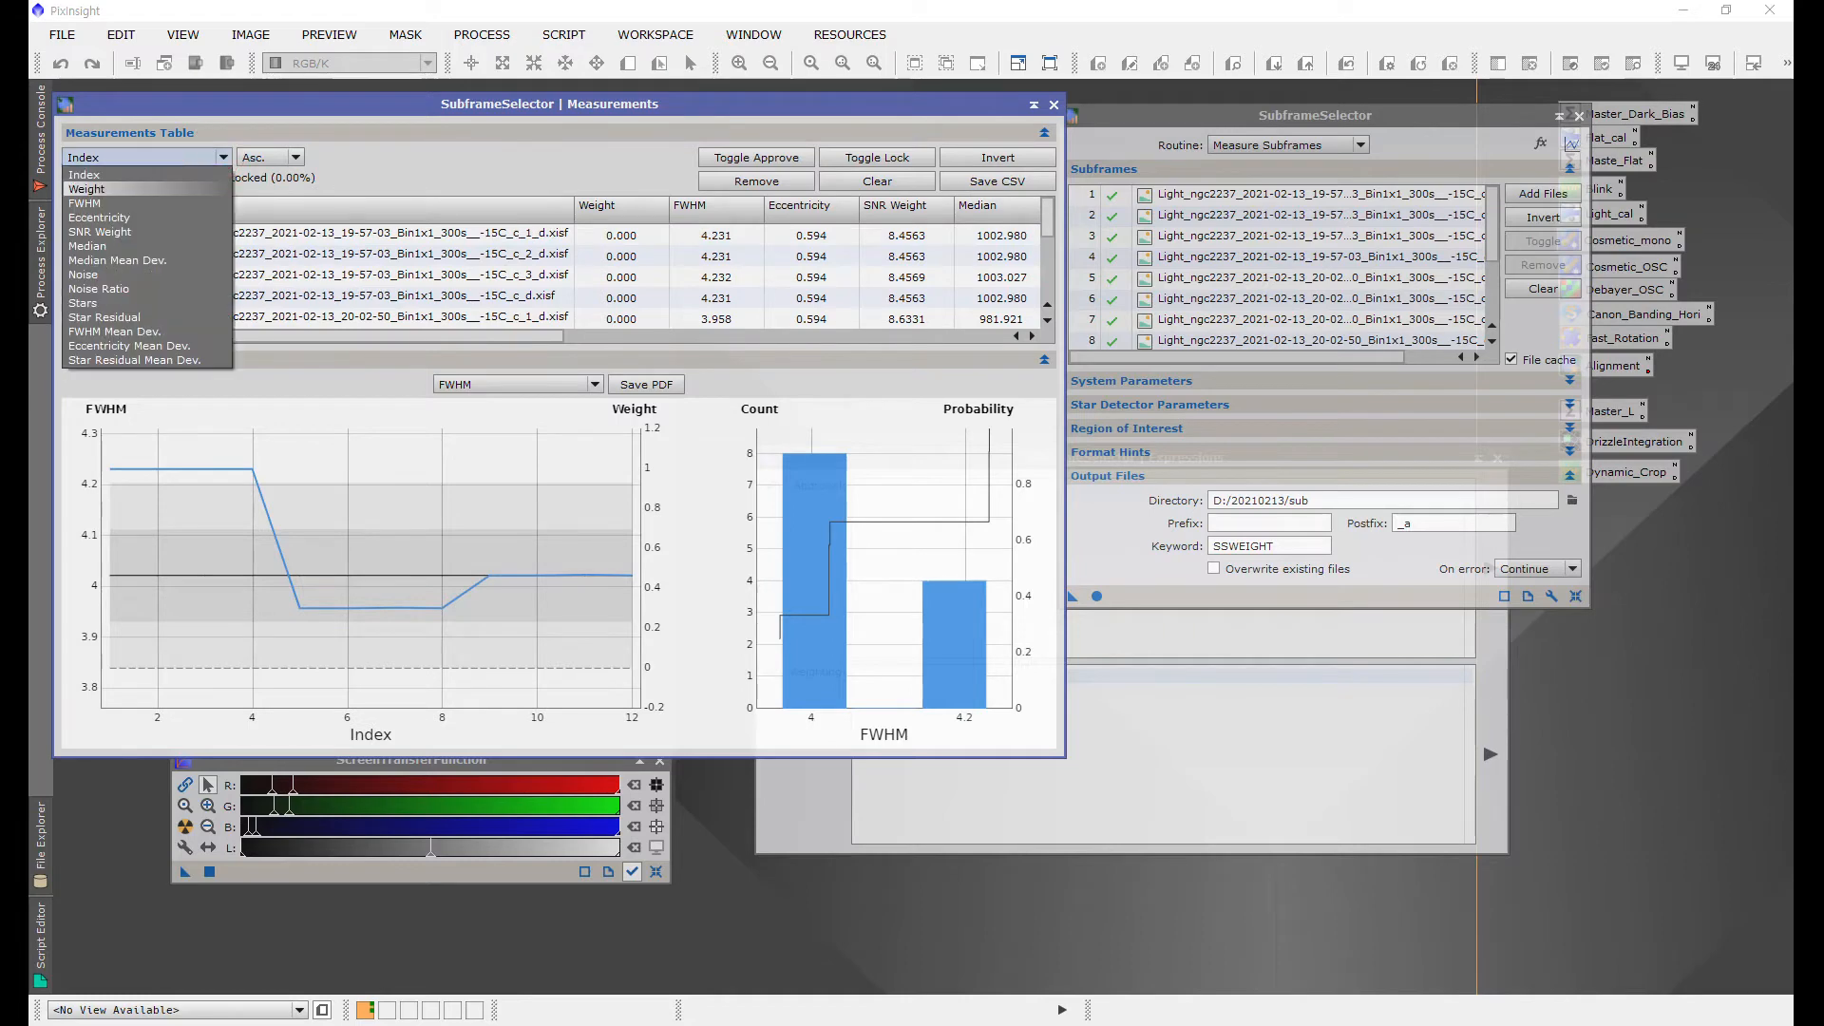
pyautogui.press('Return')
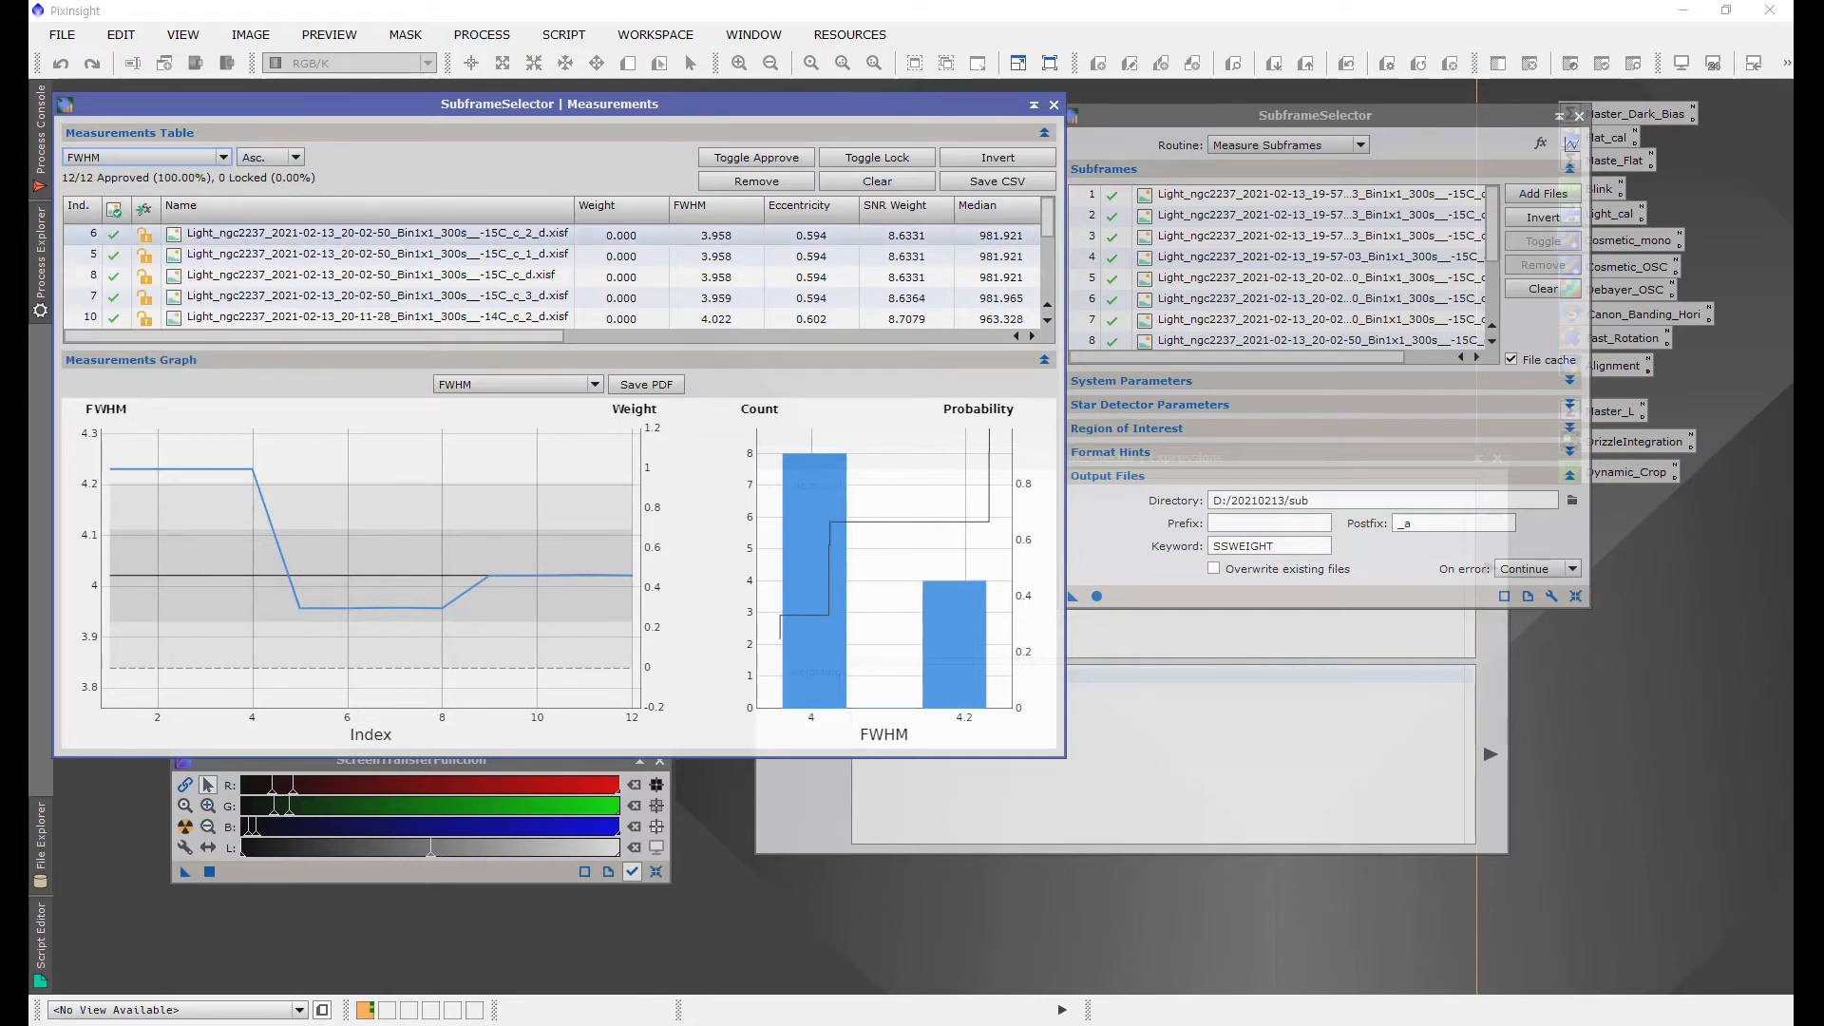
pyautogui.click(370, 255)
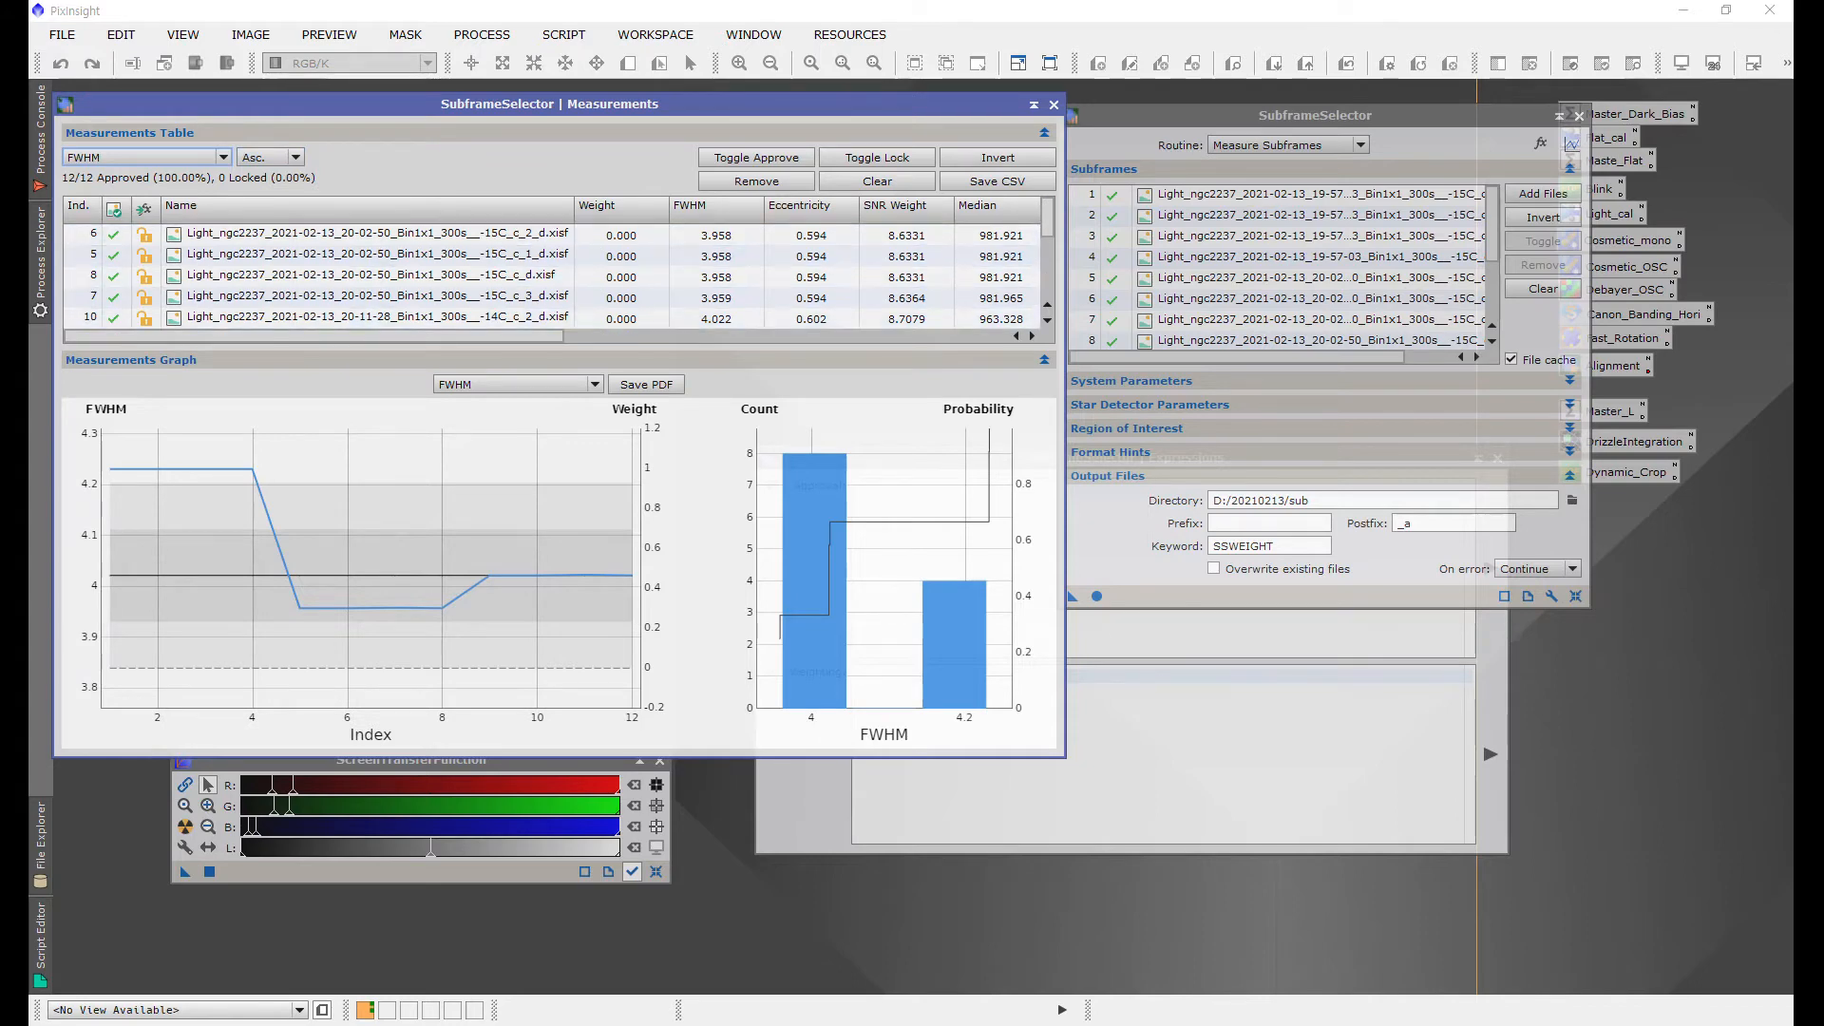
pyautogui.scroll(-3, 556, 276)
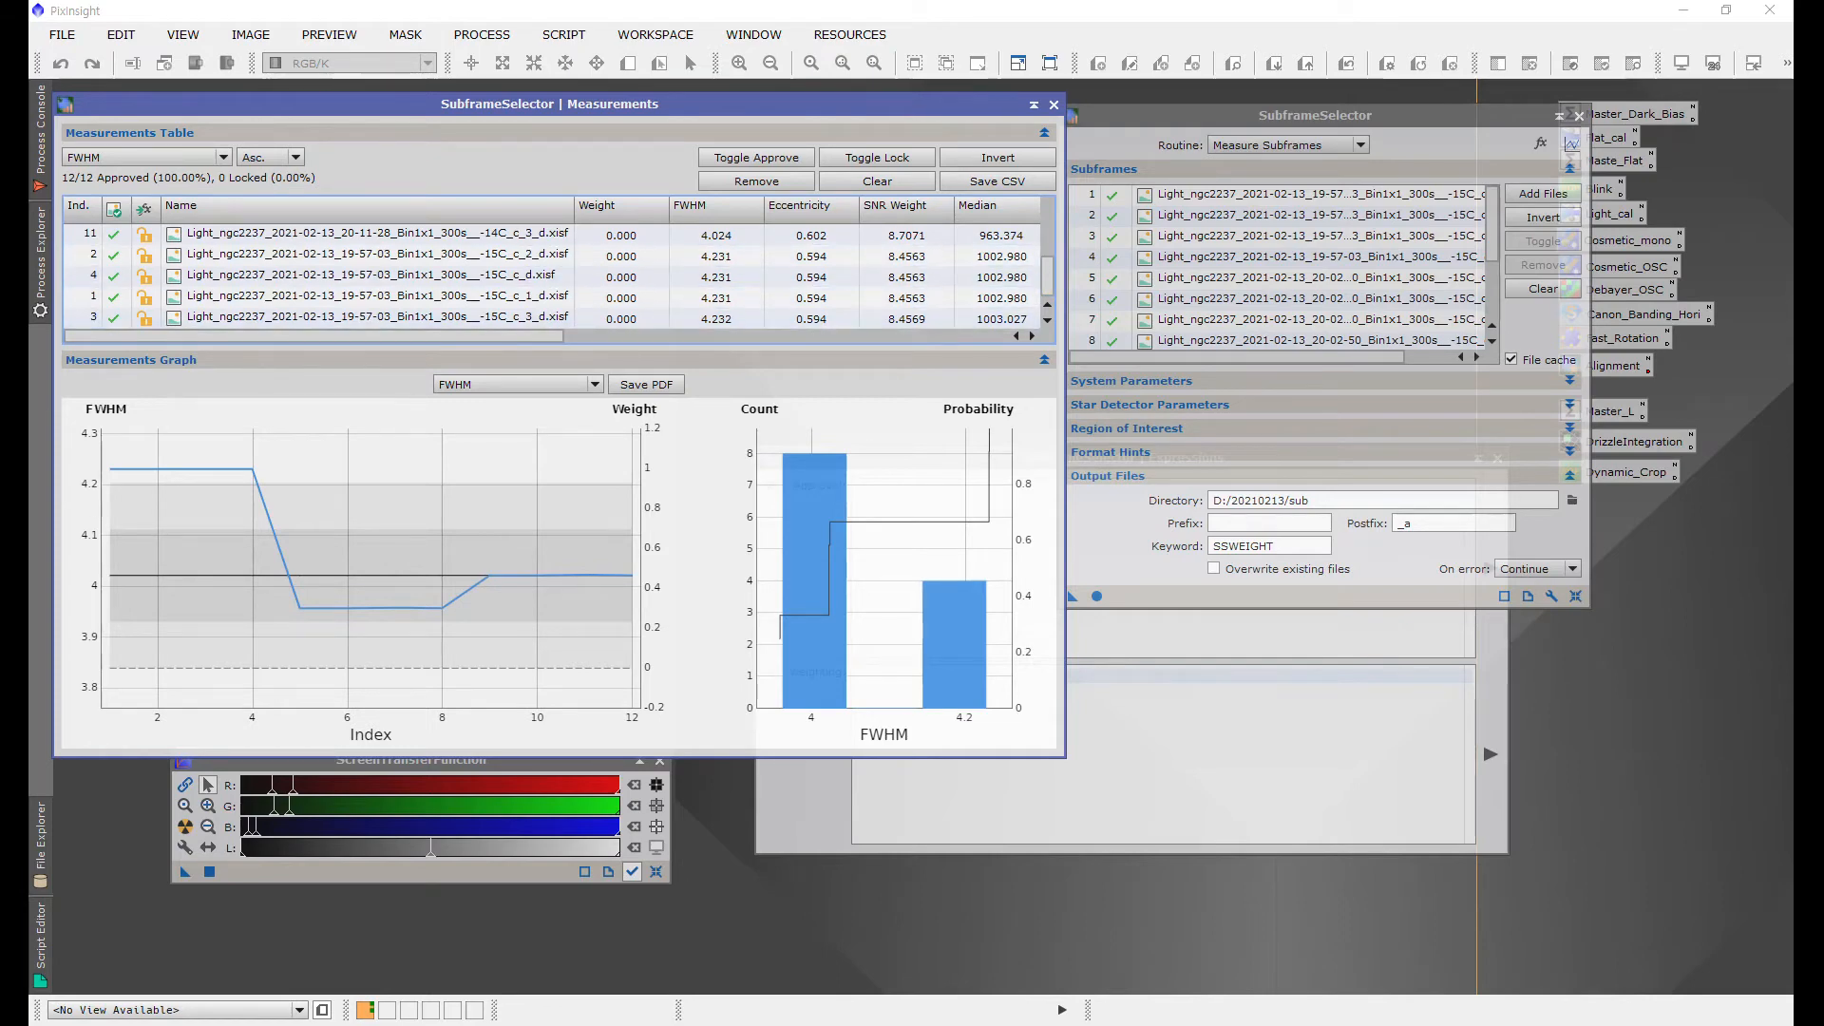
pyautogui.scroll(3, 555, 276)
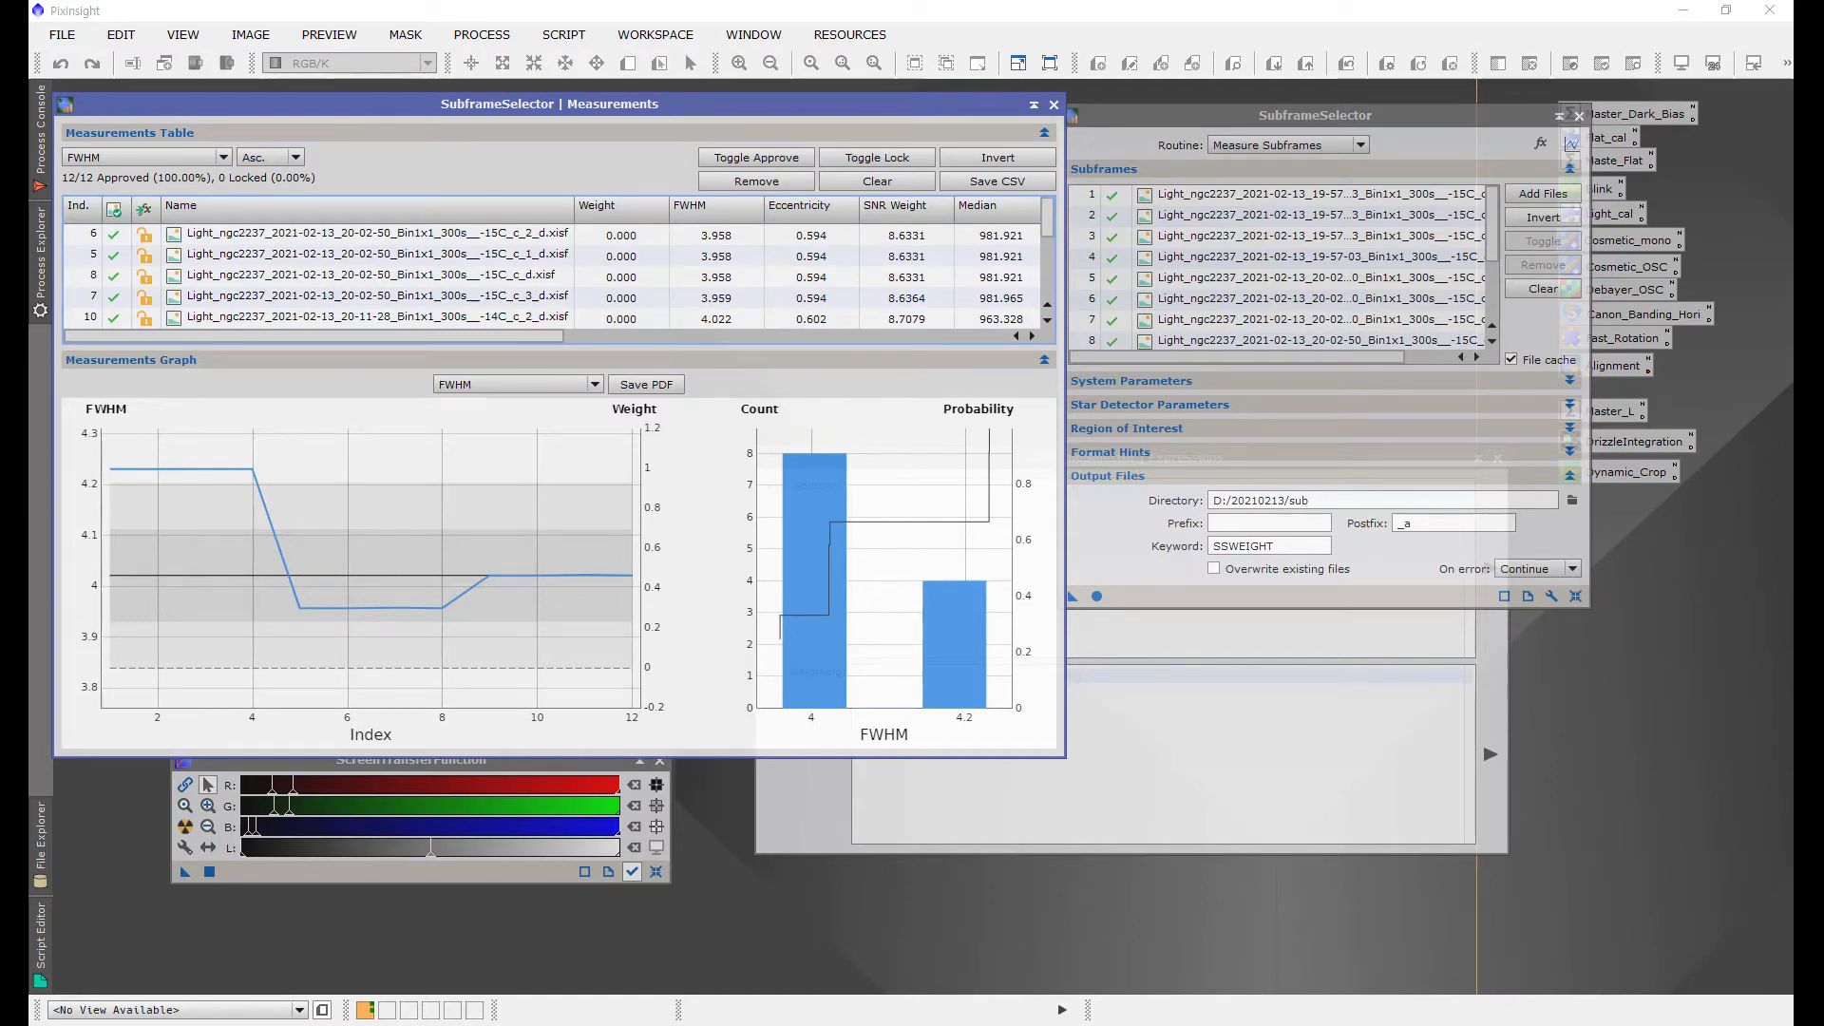
pyautogui.click(716, 236)
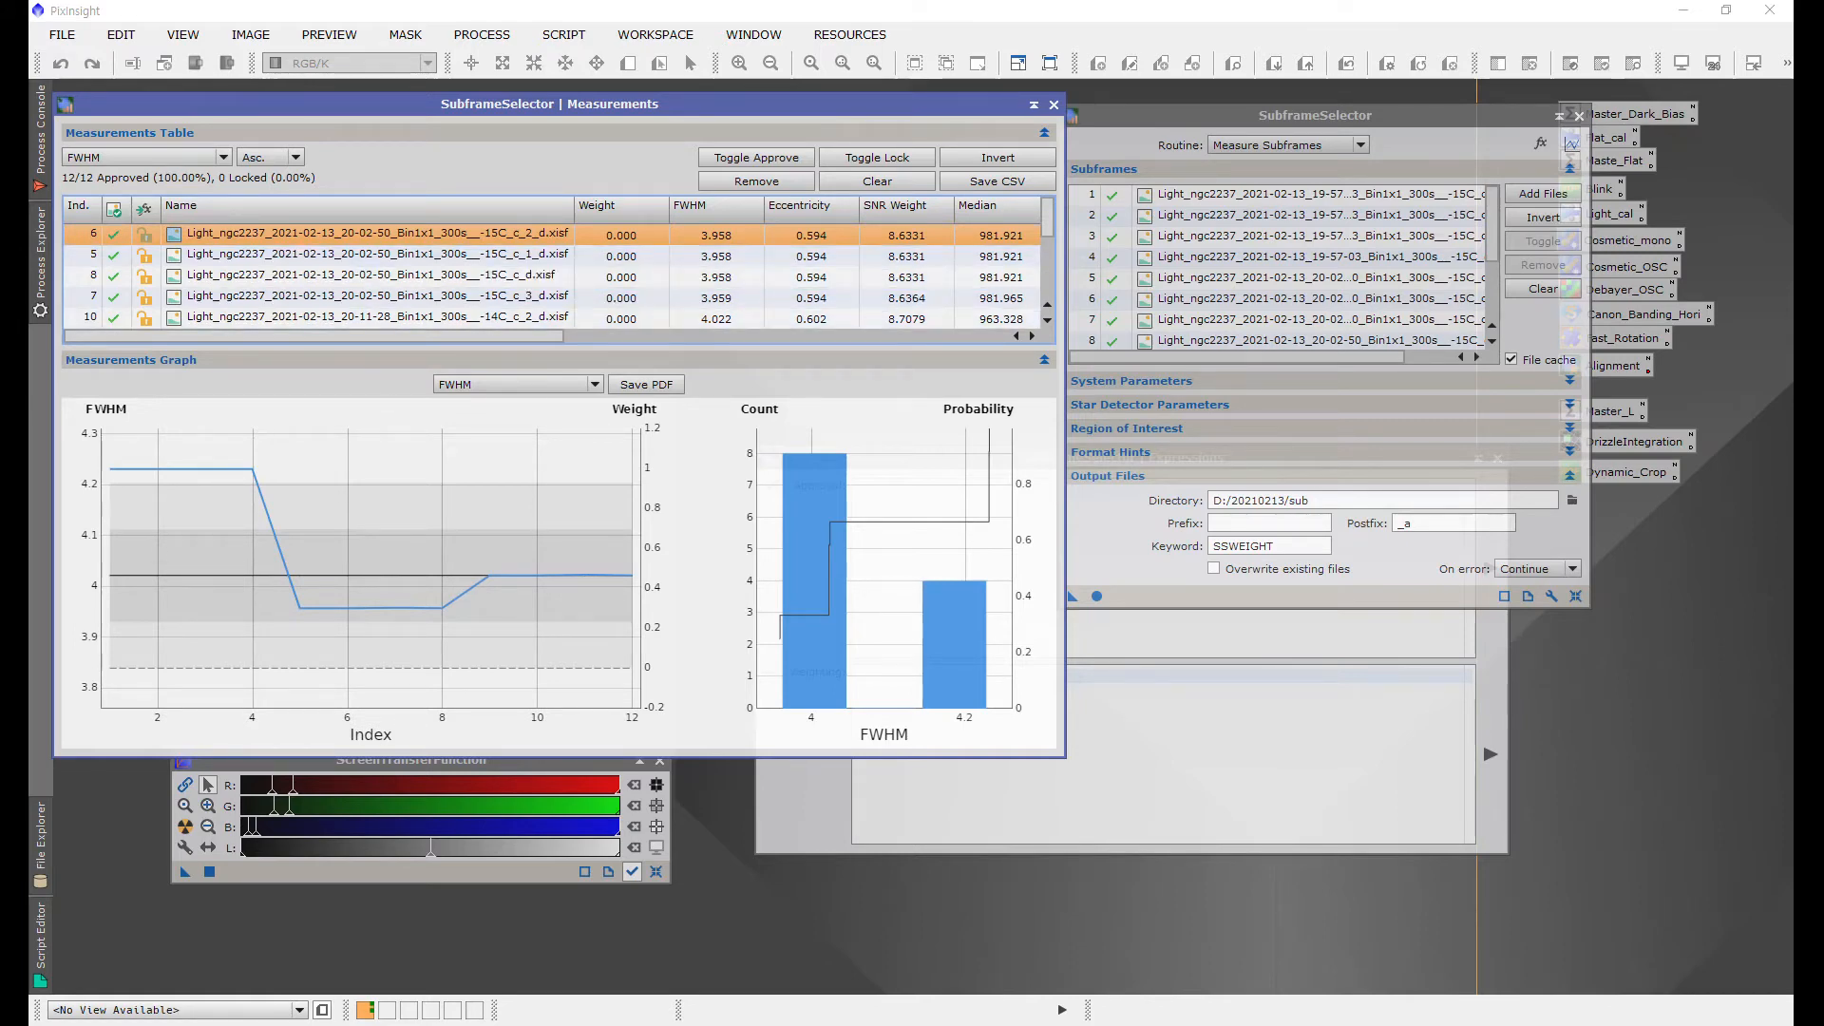
# Step: Review the CCD camera spec notes in the text document, then return to the measurements
pyautogui.moveTo(16, 368)
pyautogui.click(137, 372)
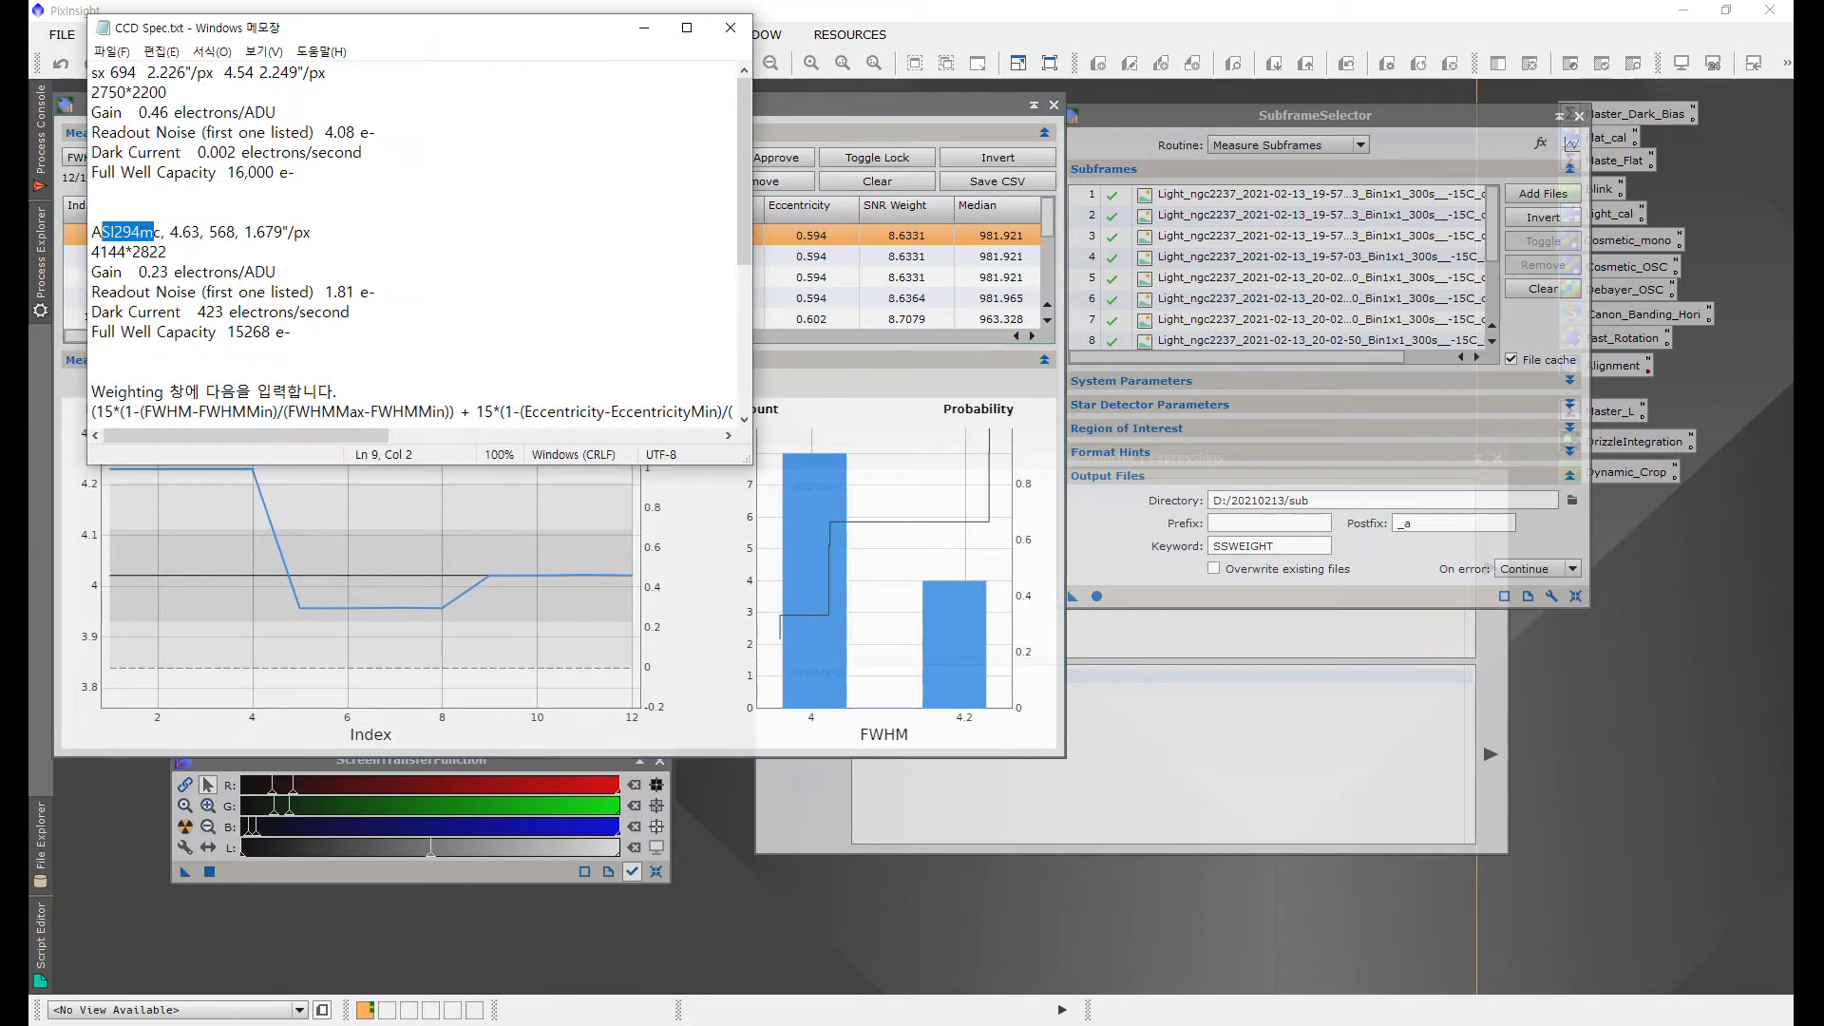
pyautogui.click(94, 192)
pyautogui.press('Return')
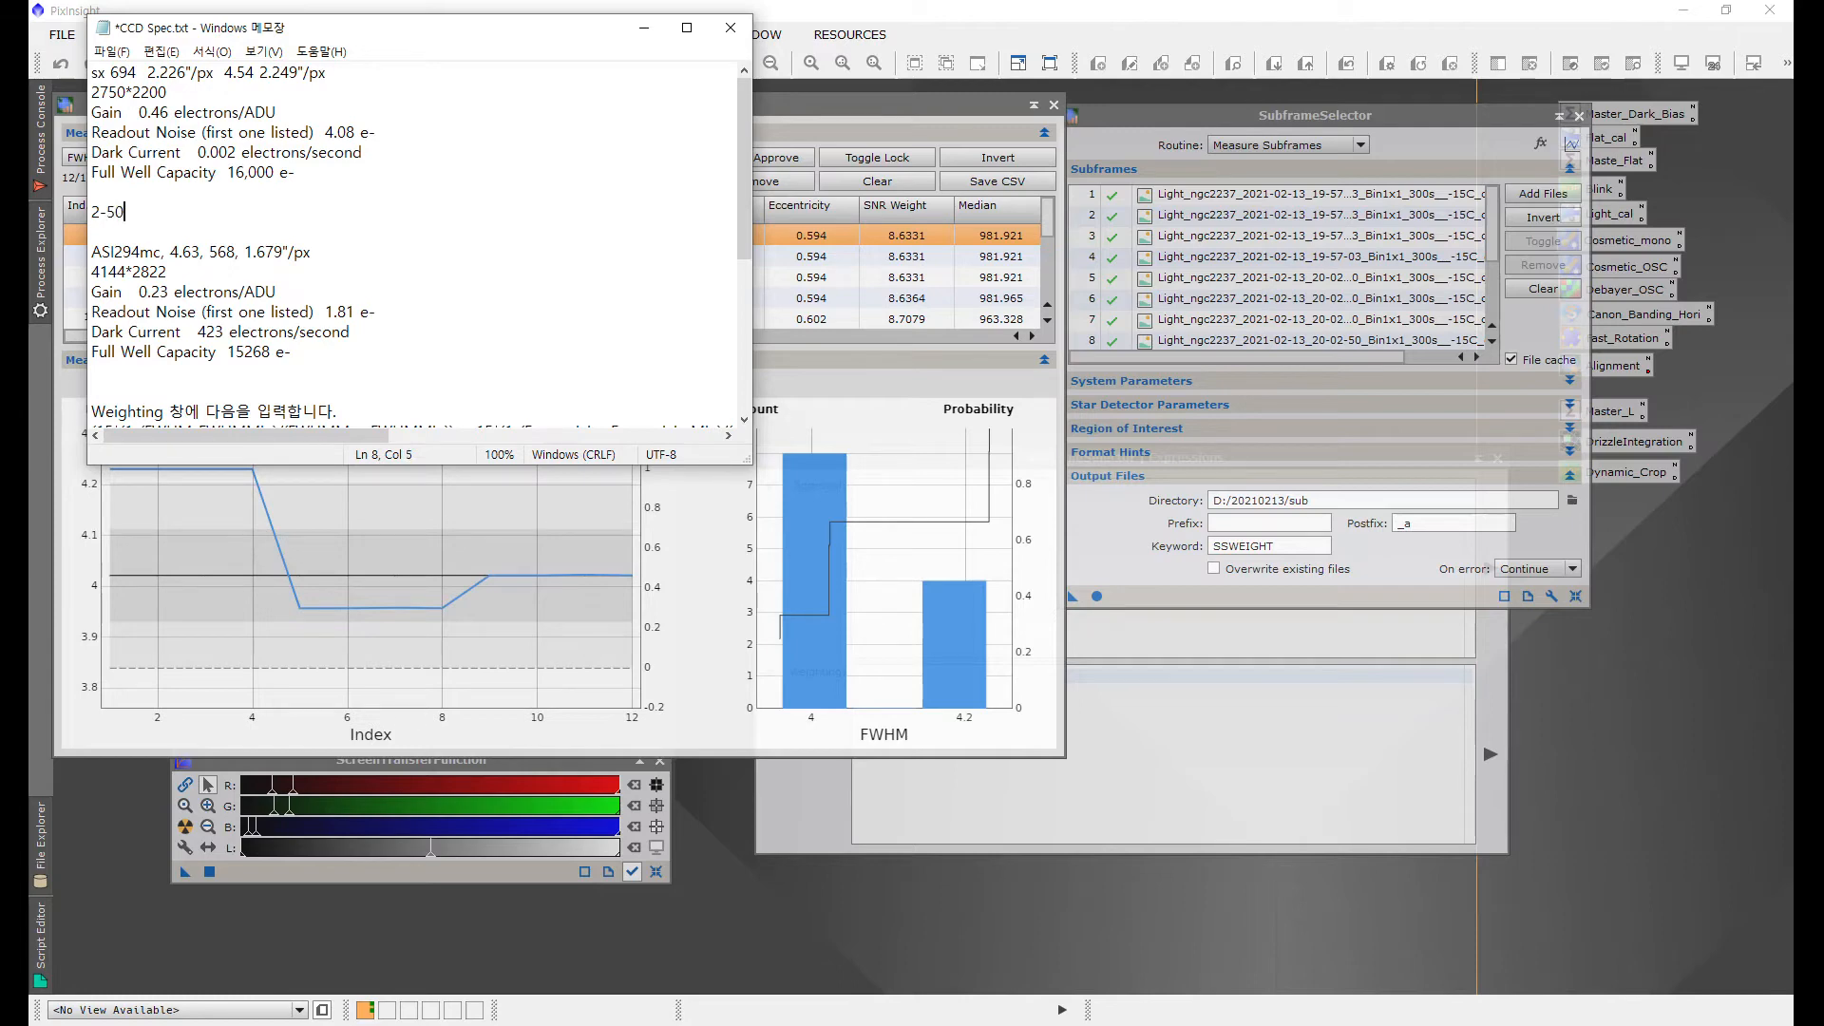
pyautogui.click(644, 28)
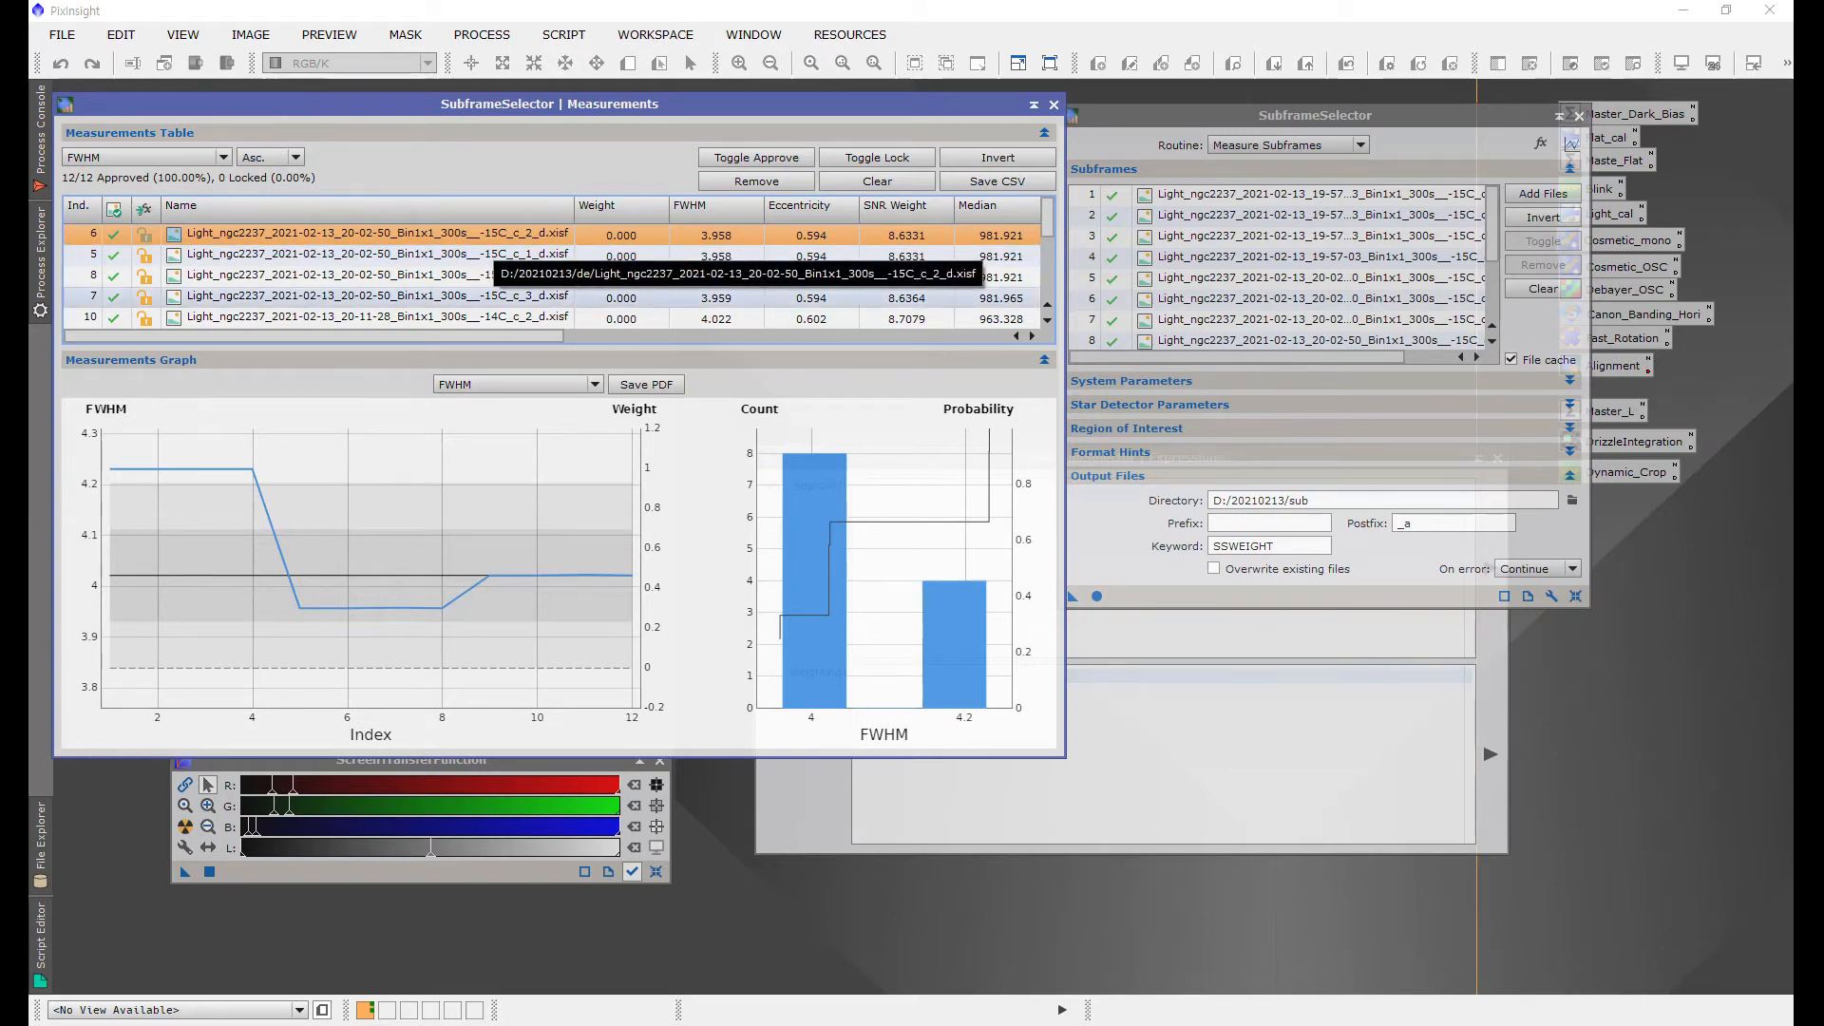
# Step: Try to execute the approval expression FWHN<4.2
pyautogui.scroll(-3, 561, 276)
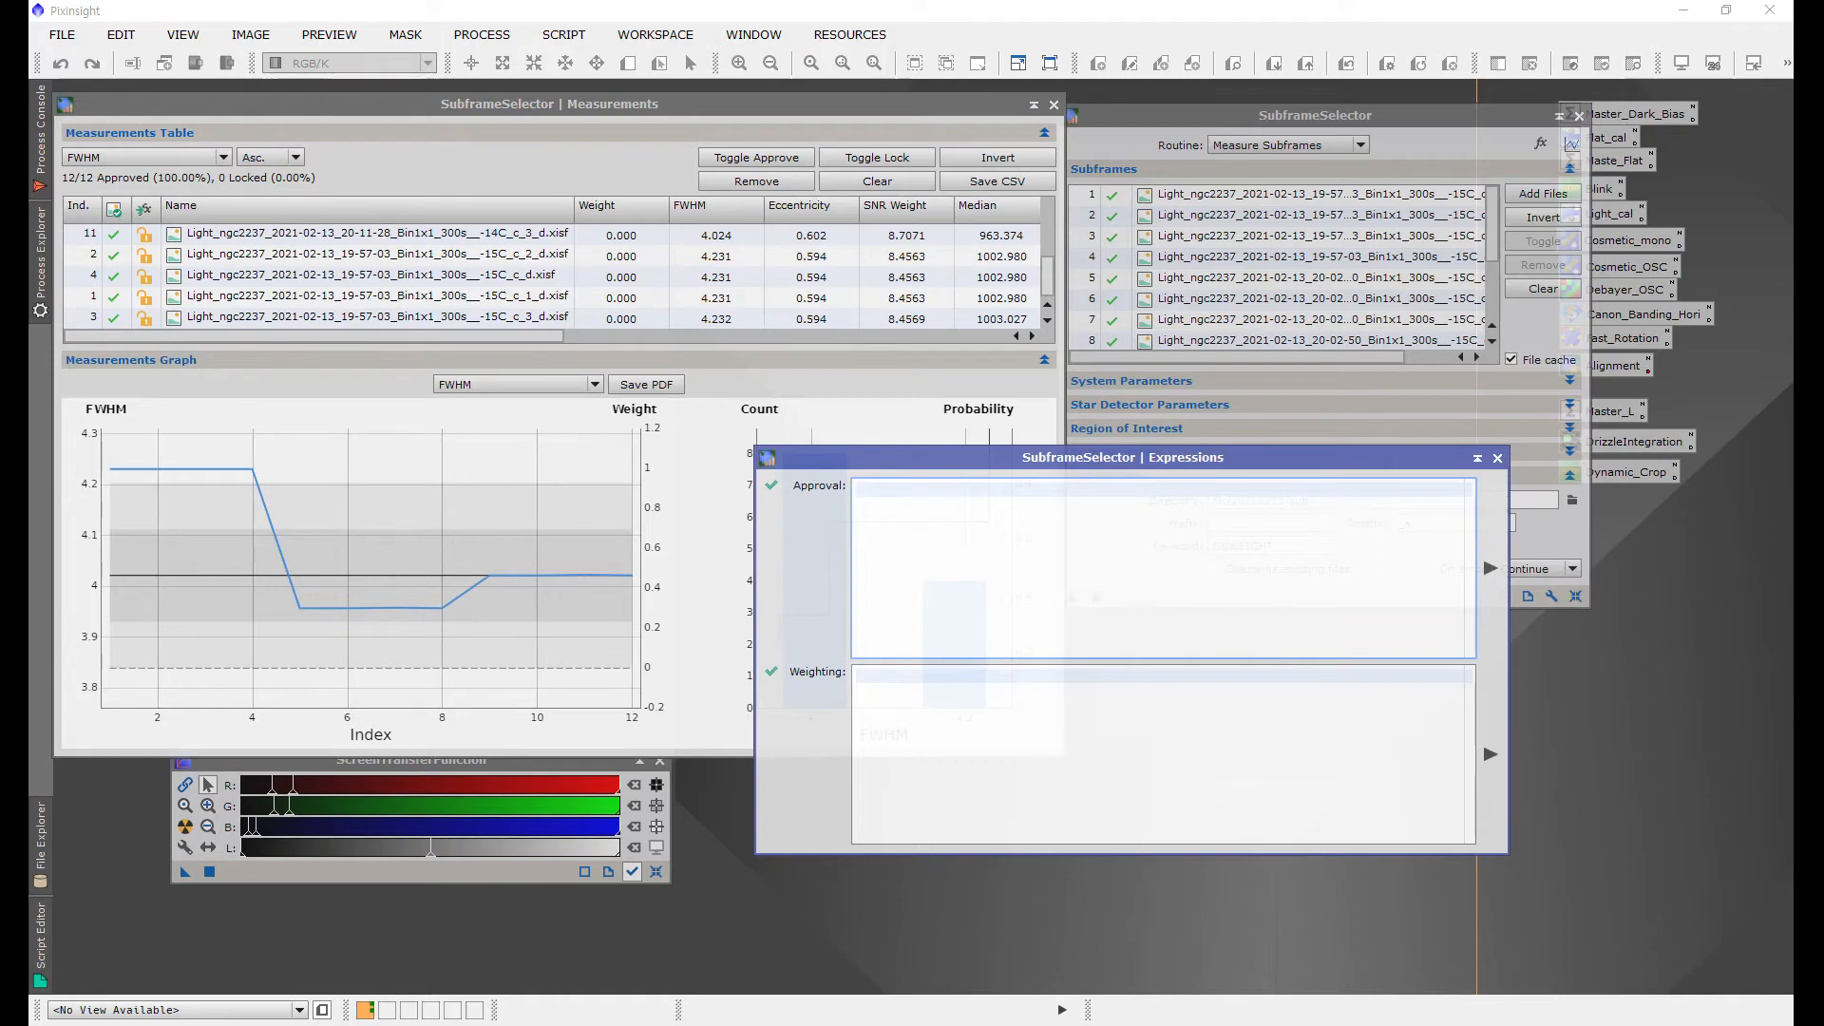
pyautogui.write('W')
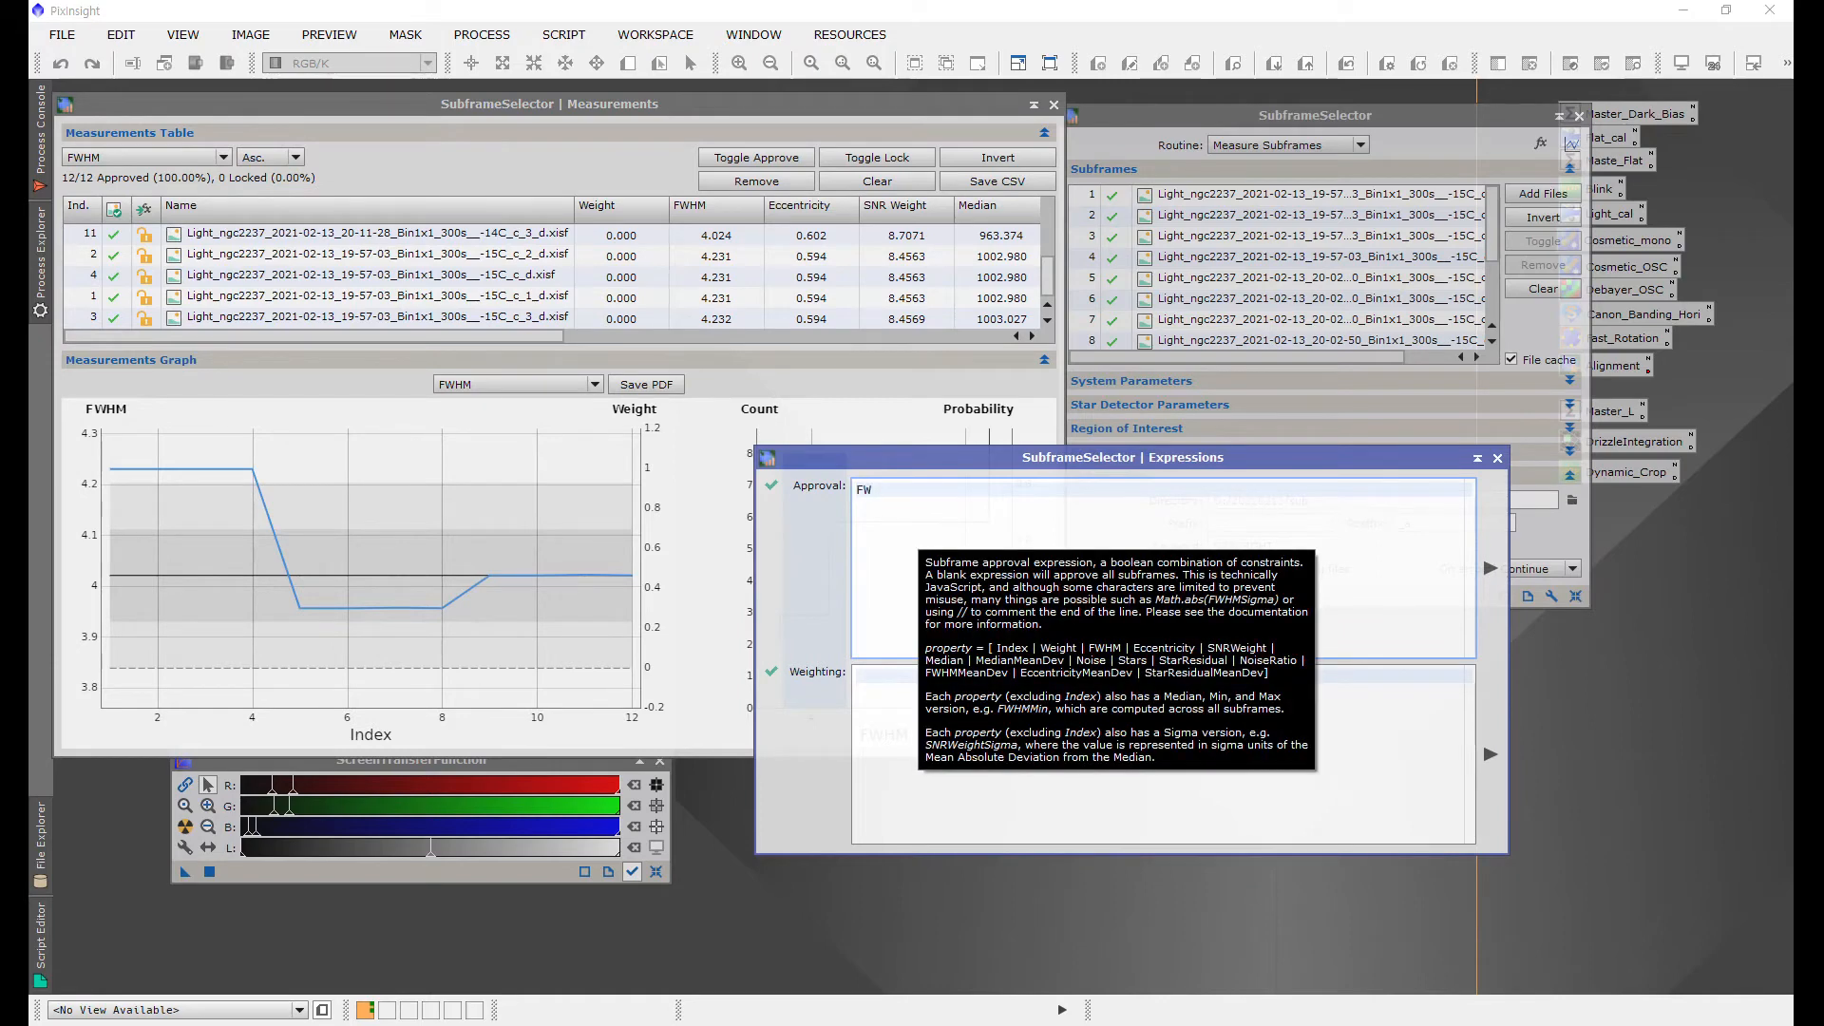
pyautogui.write('HN<4.2')
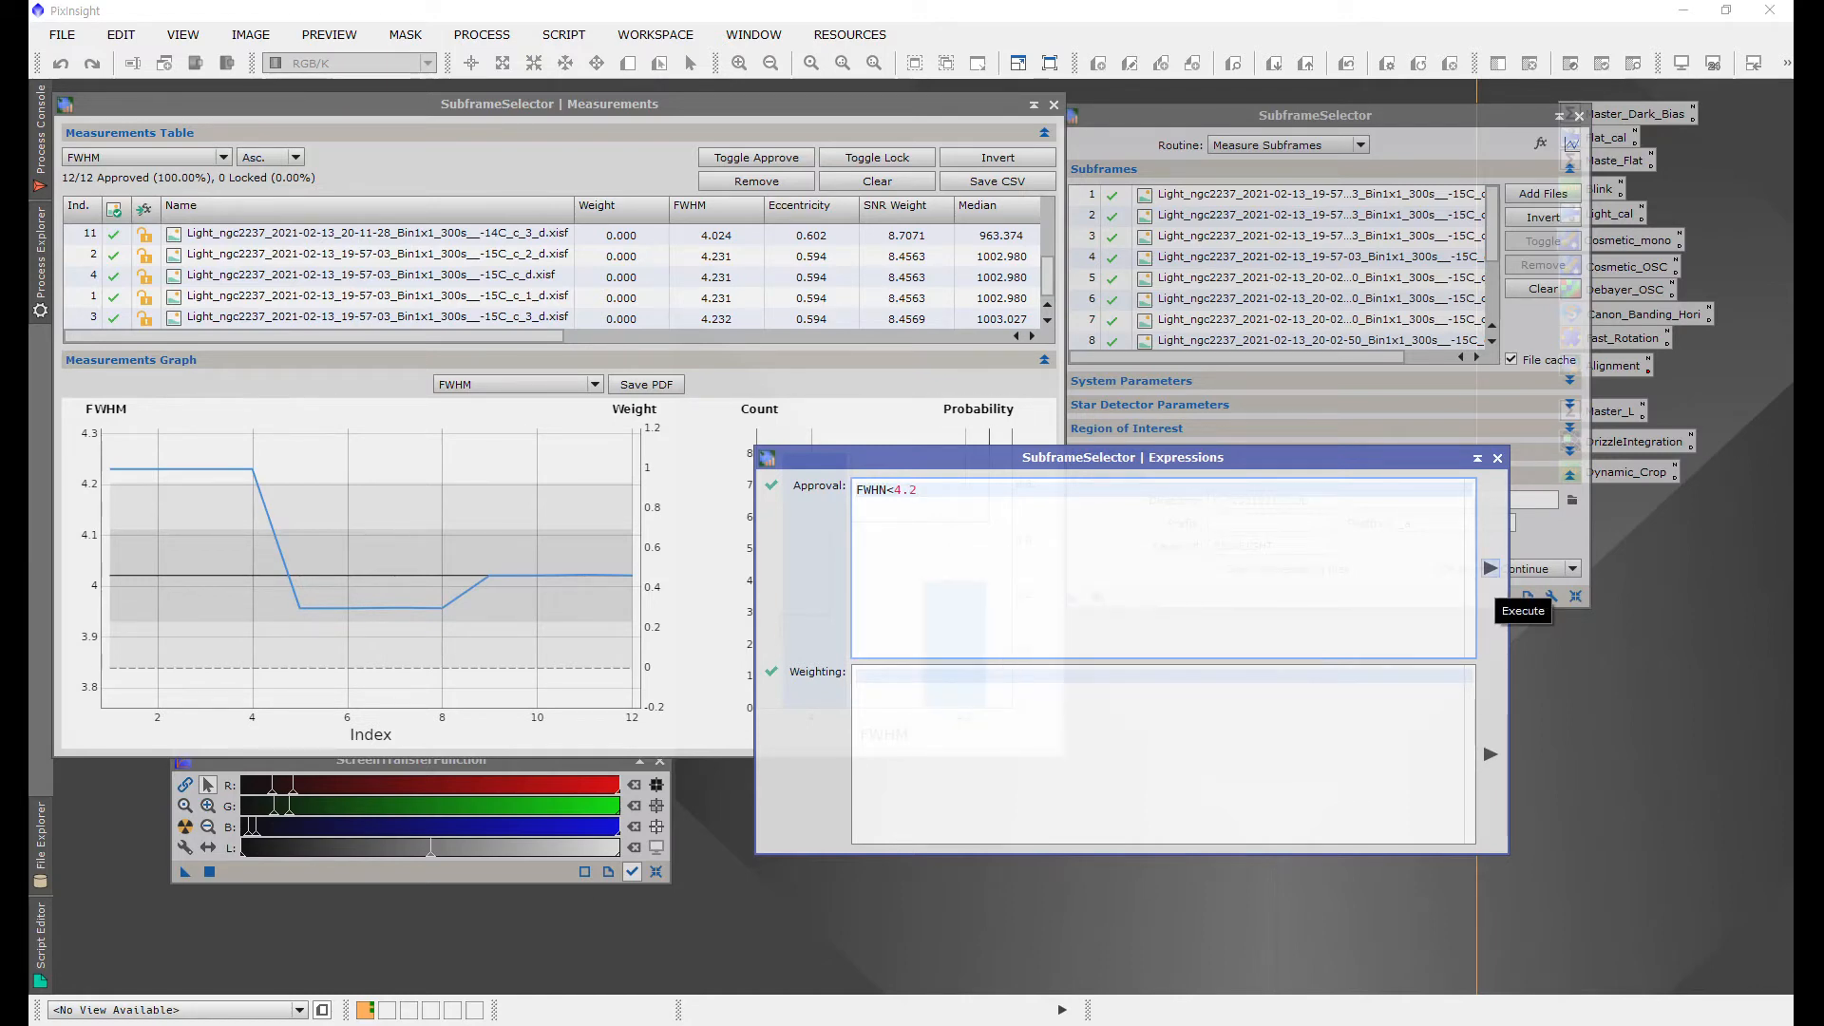
pyautogui.click(1490, 569)
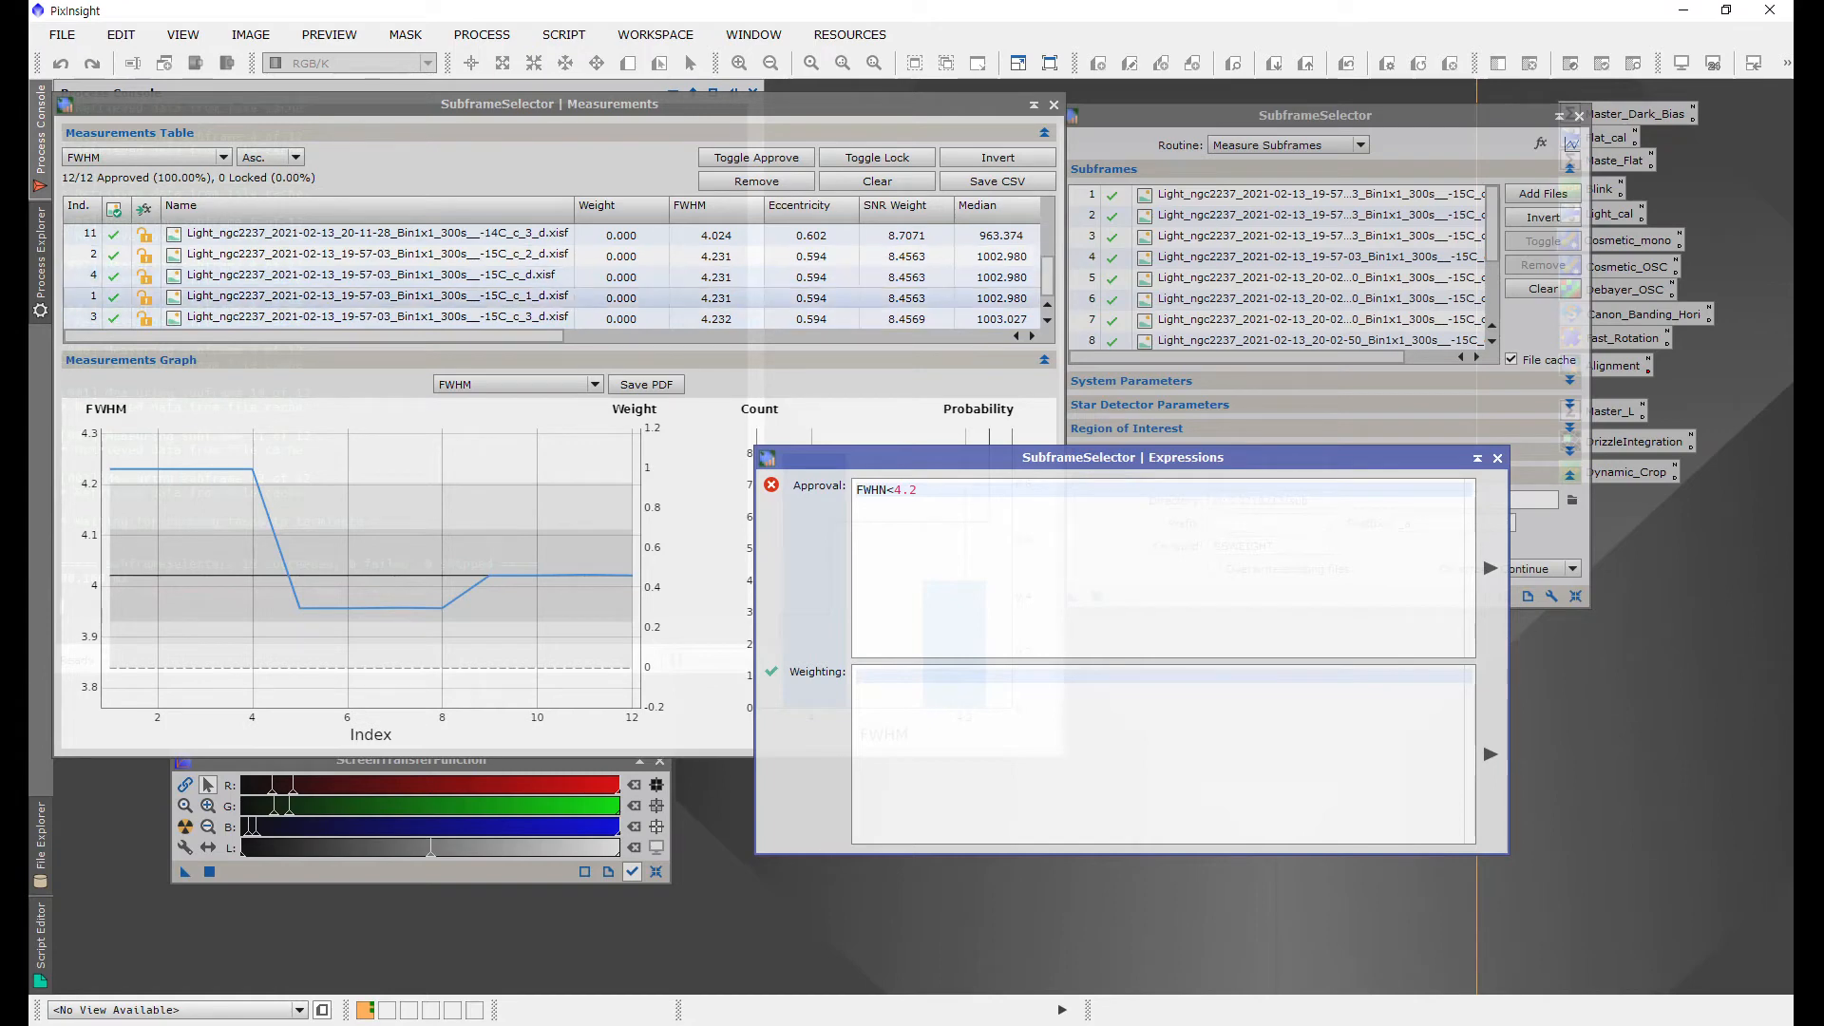
# Step: Correct the approval expression to FWHM<4.2 and execute it
pyautogui.scroll(3, 556, 297)
pyautogui.scroll(-3, 556, 276)
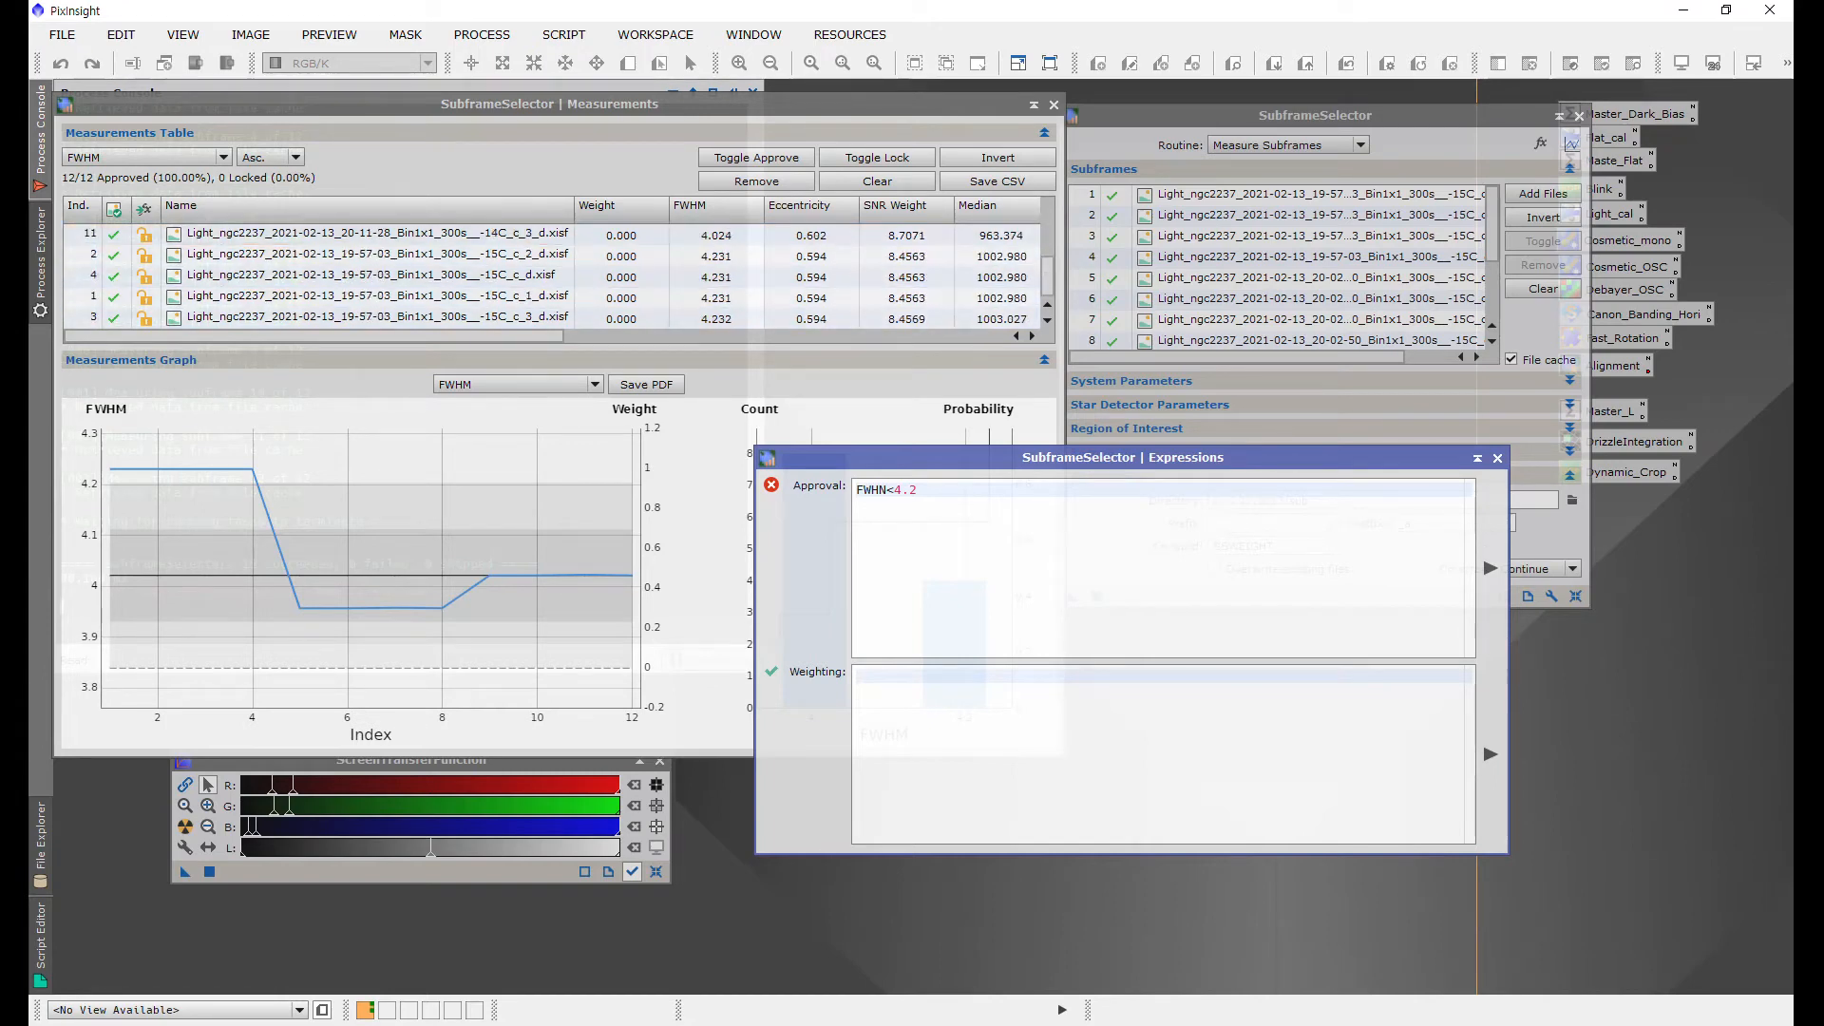
pyautogui.click(889, 488)
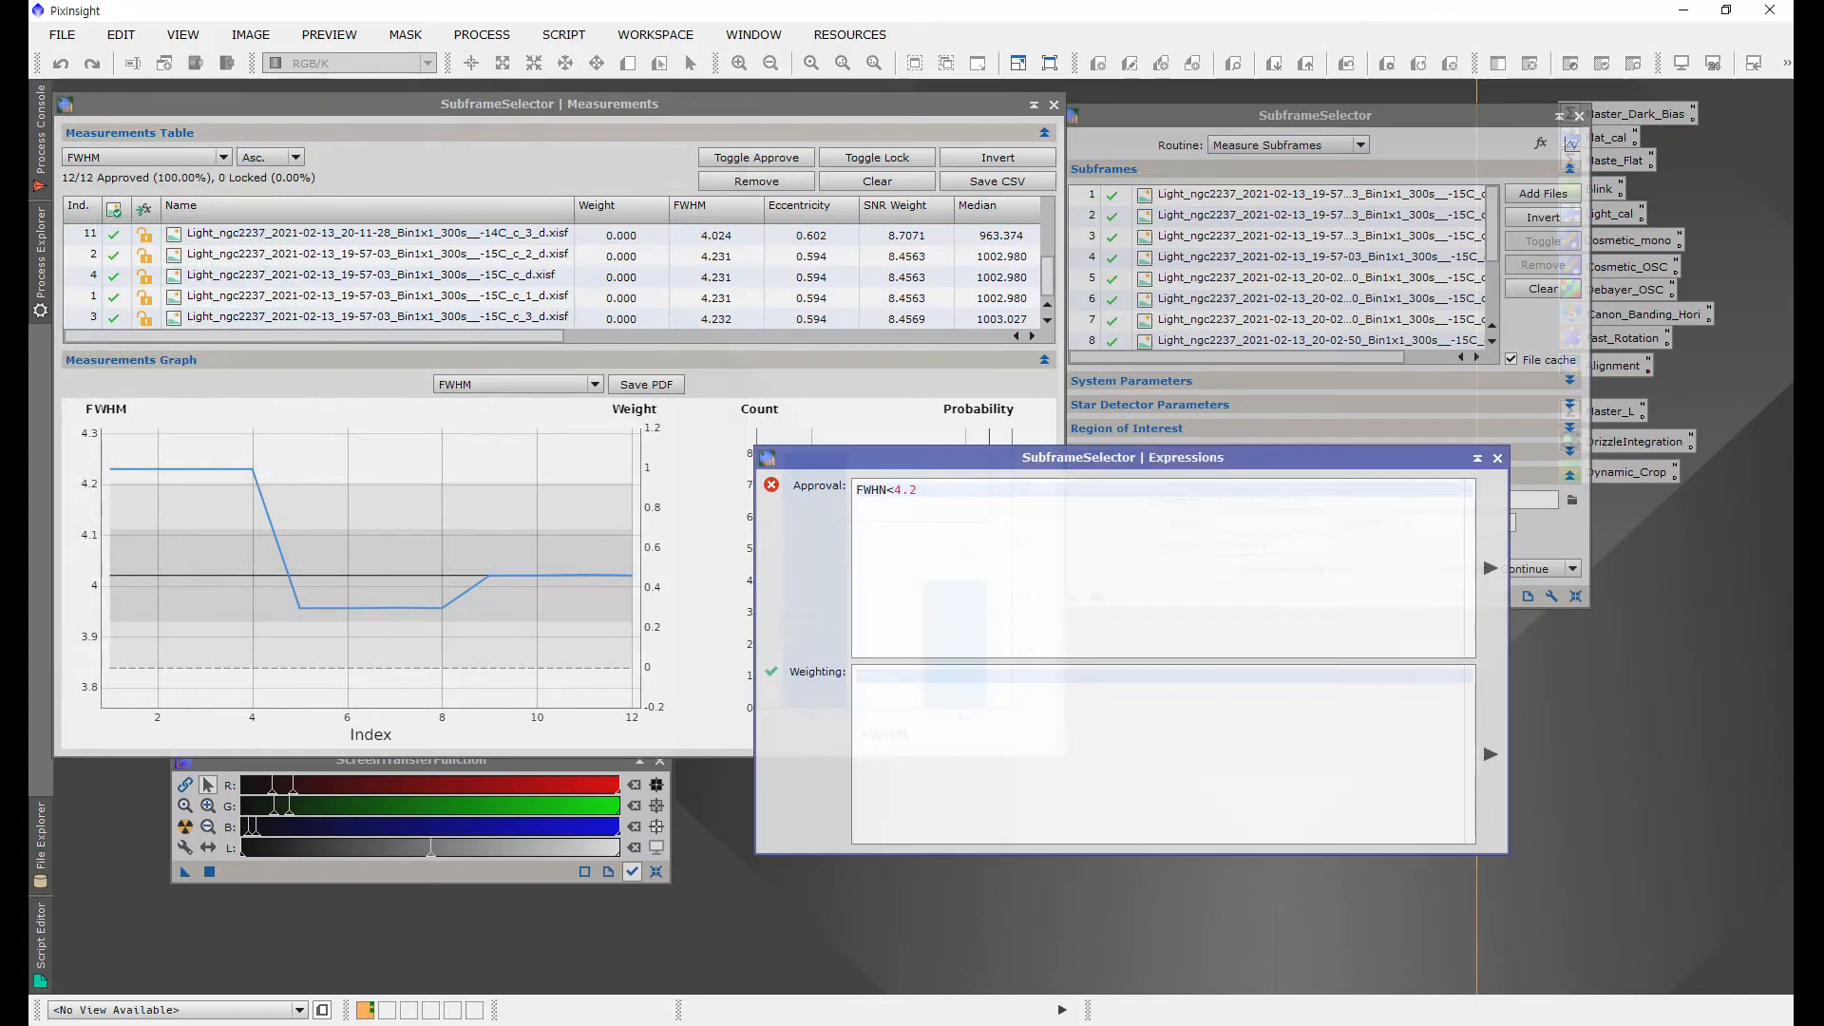
pyautogui.click(889, 490)
pyautogui.press('BackSpace')
pyautogui.write('M')
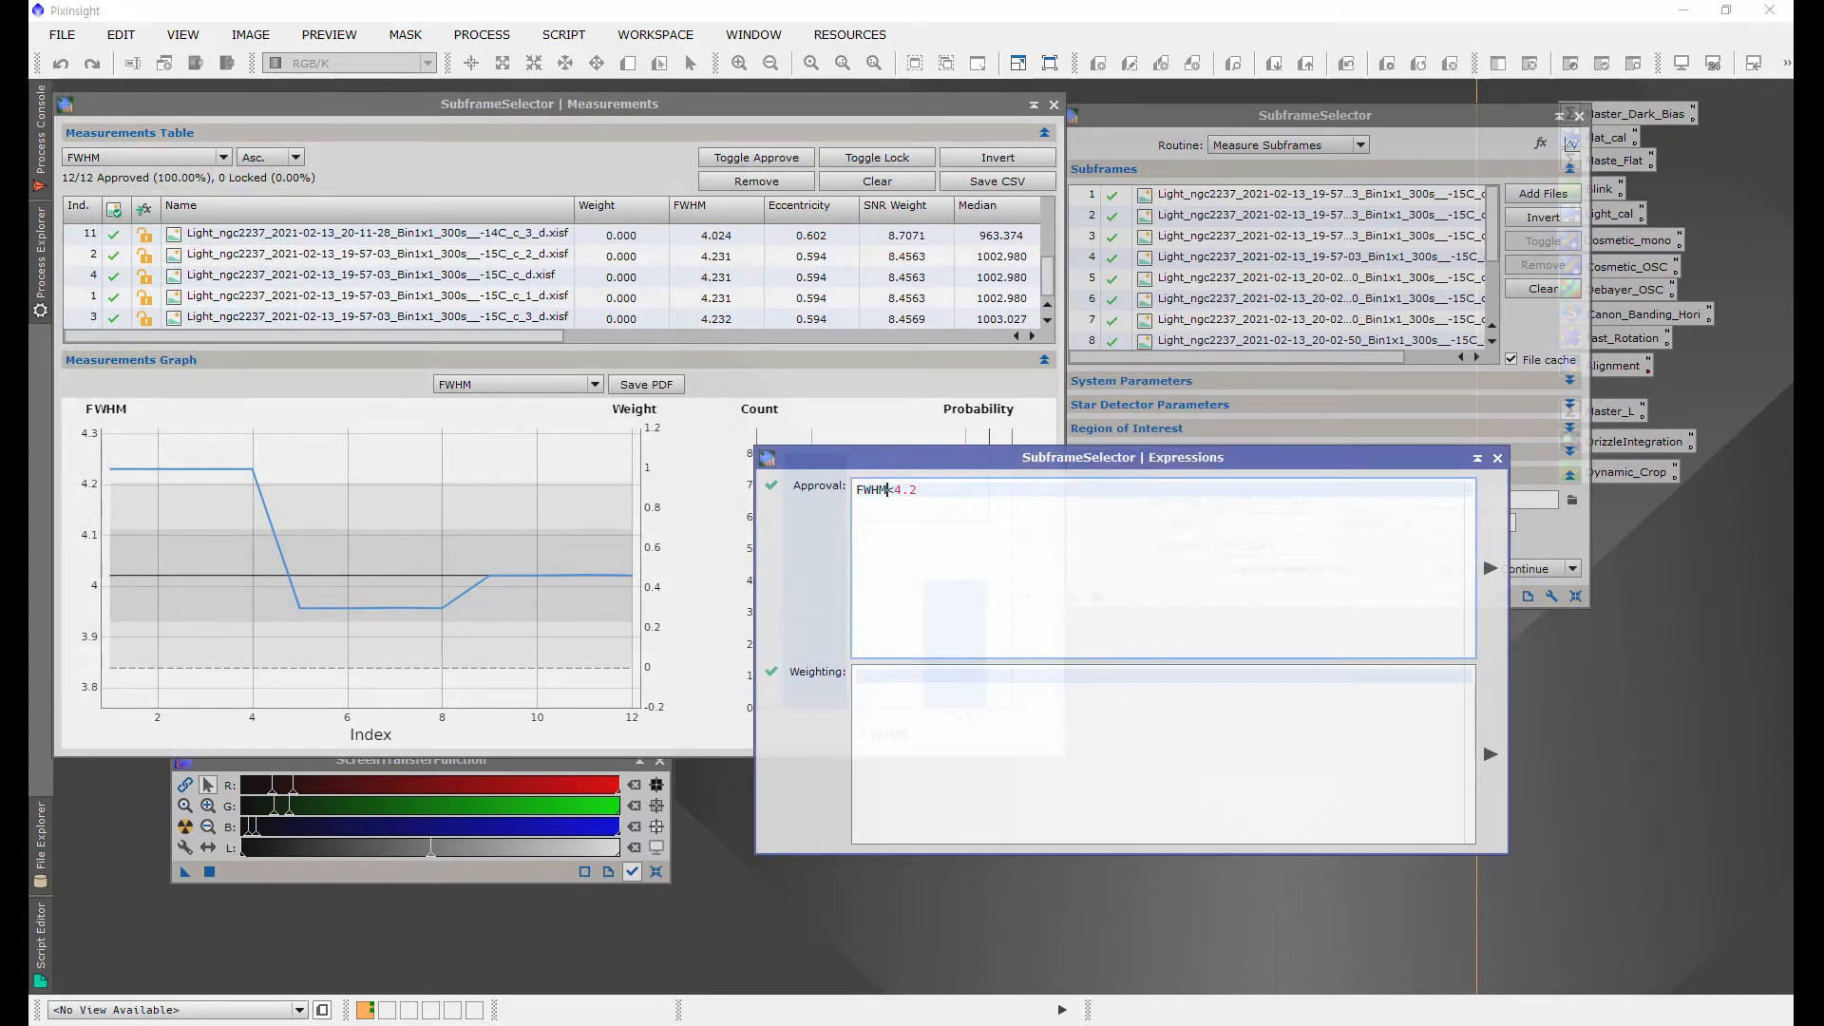
pyautogui.click(1489, 568)
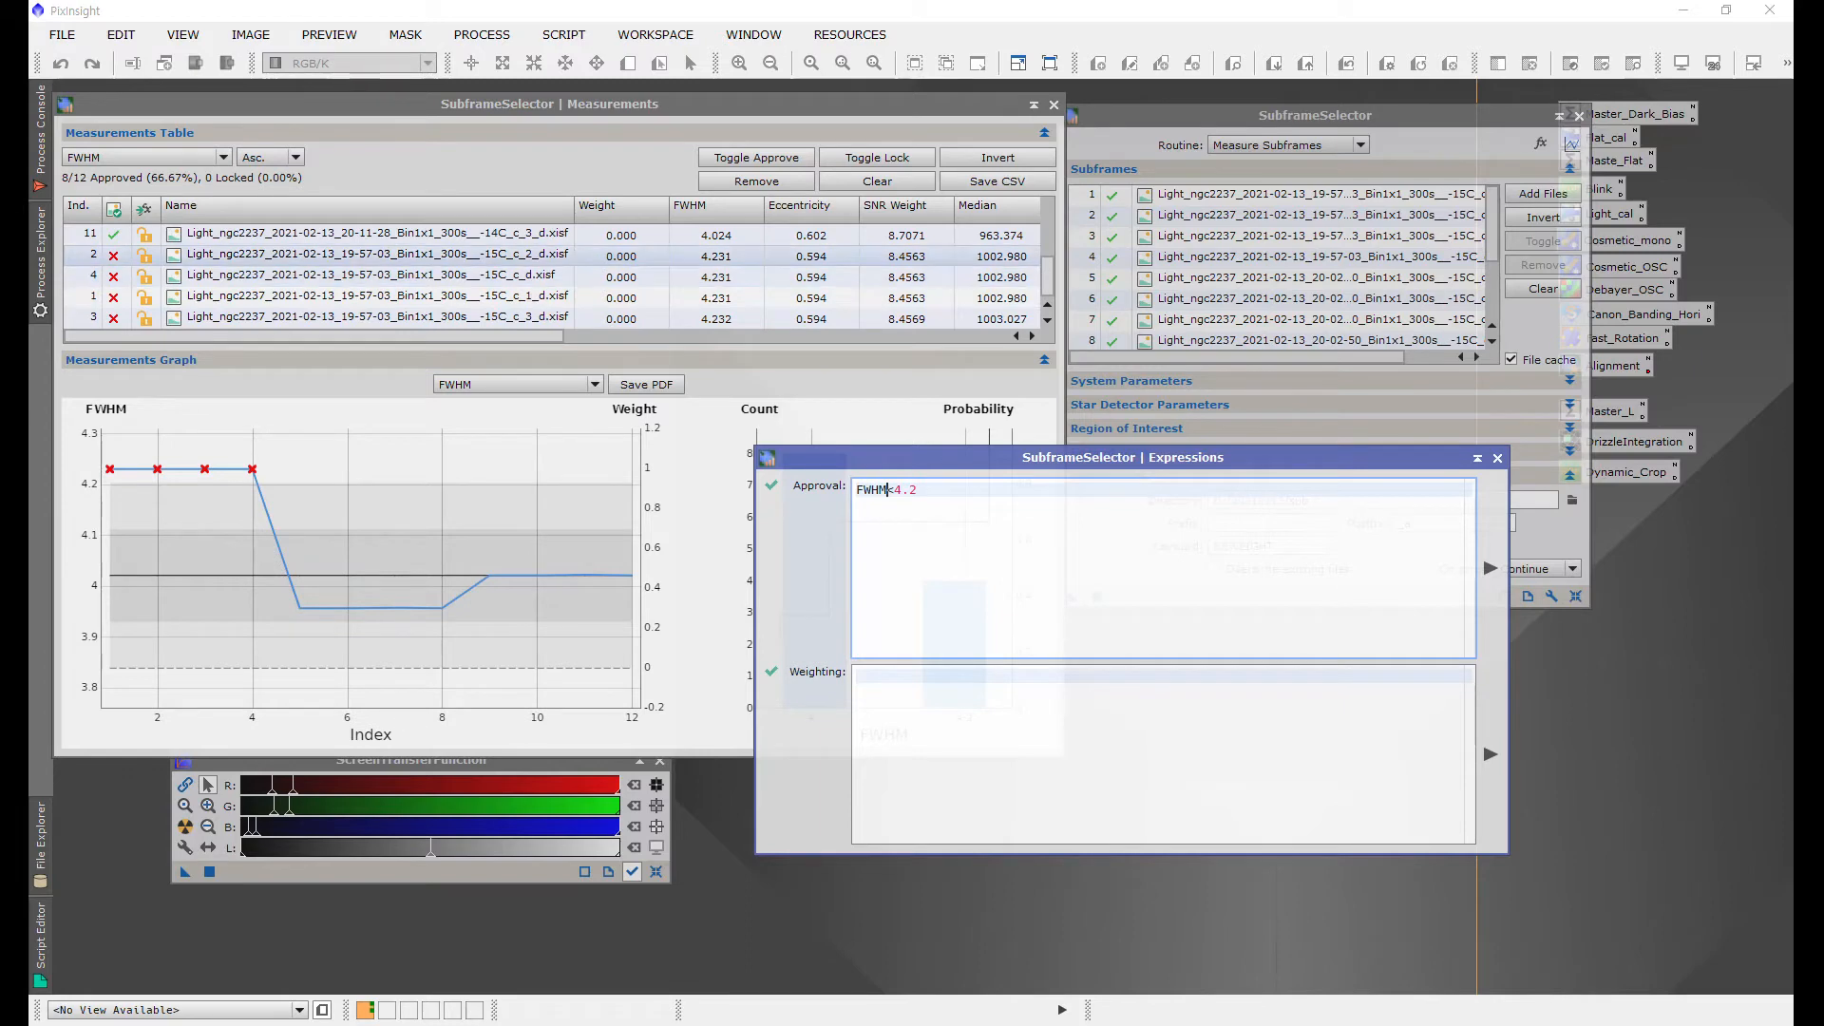
# Step: Start extending the approval expression with an && Eccentricity > condition
pyautogui.moveTo(110, 575)
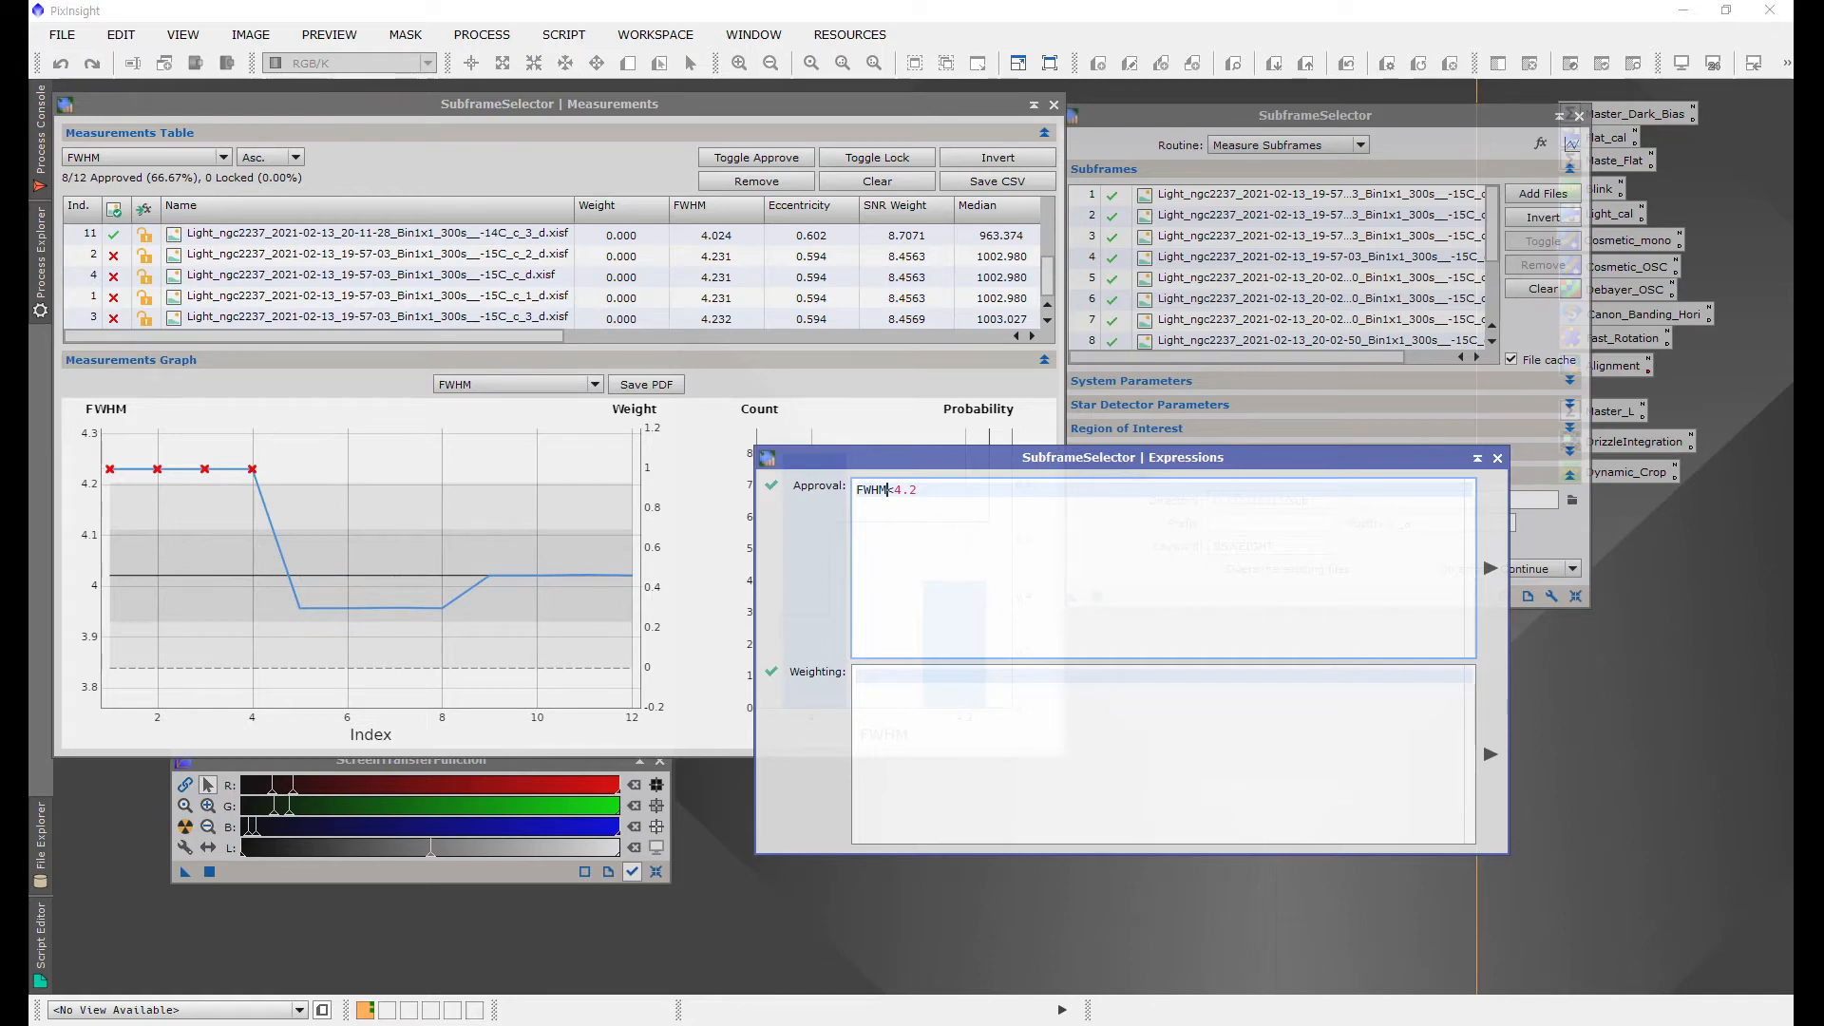
pyautogui.click(961, 492)
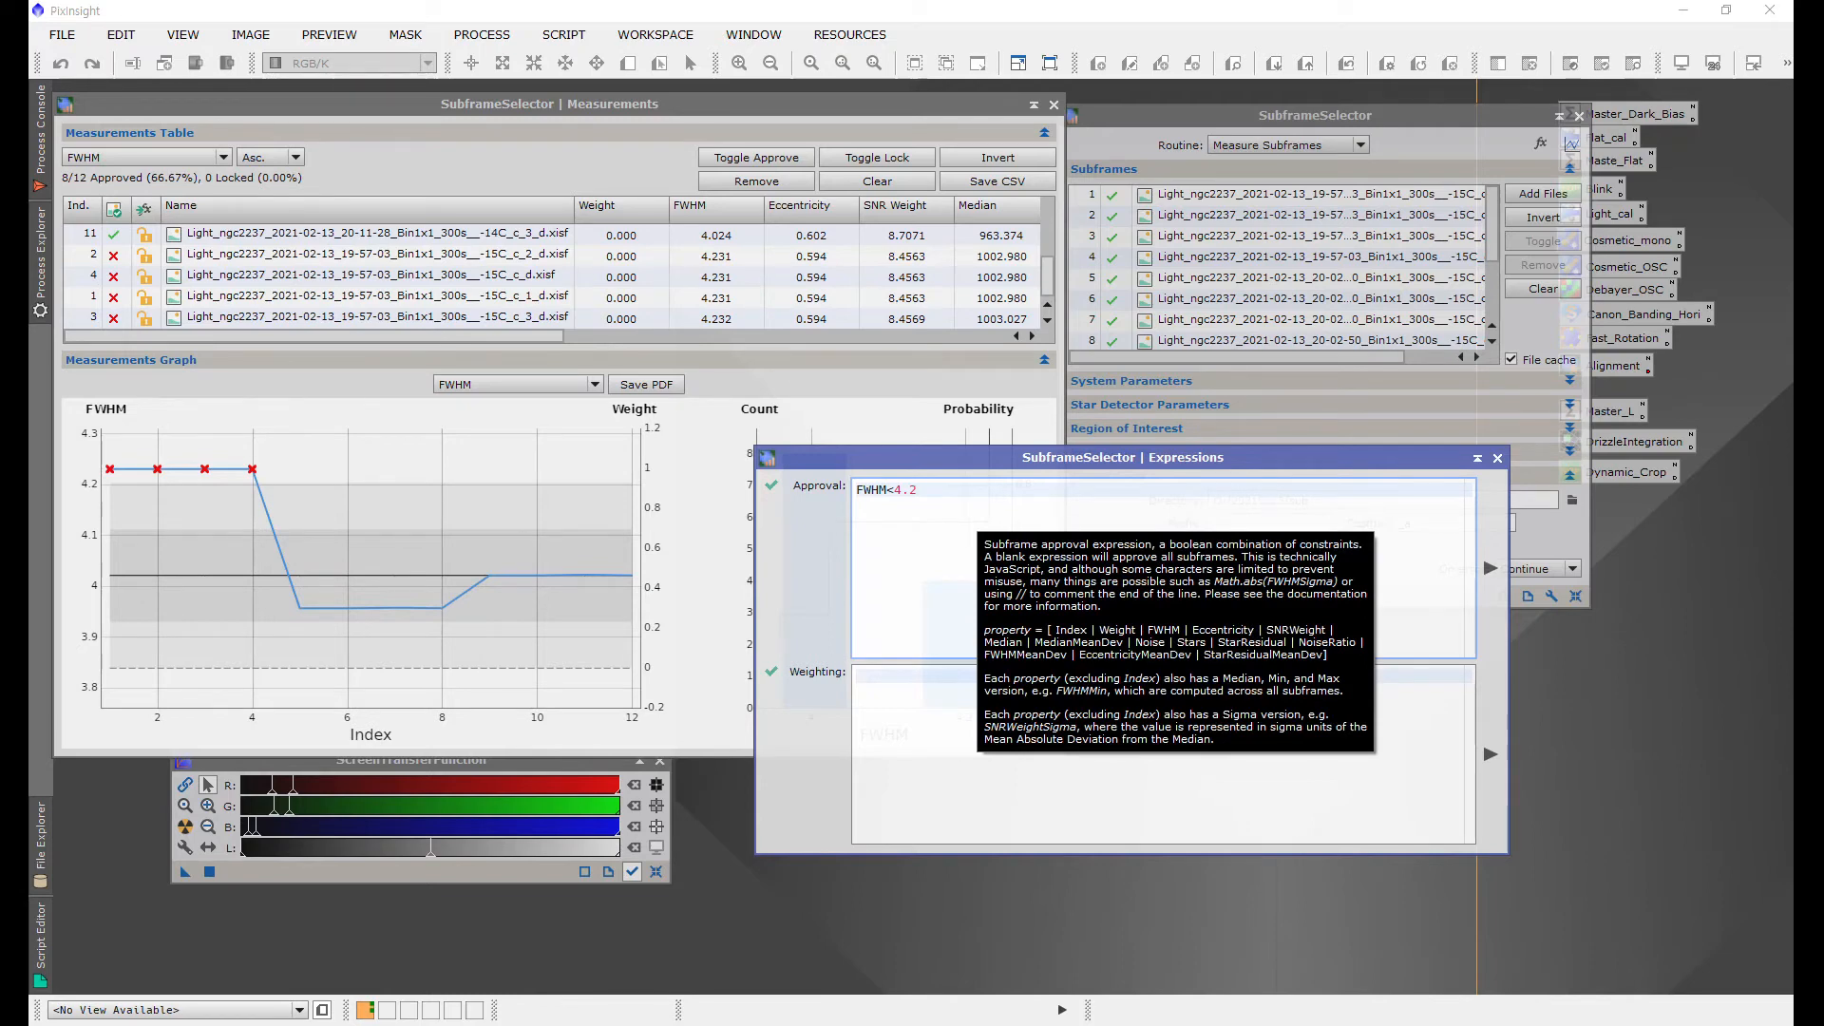
pyautogui.write('&& E')
pyautogui.write('entricity')
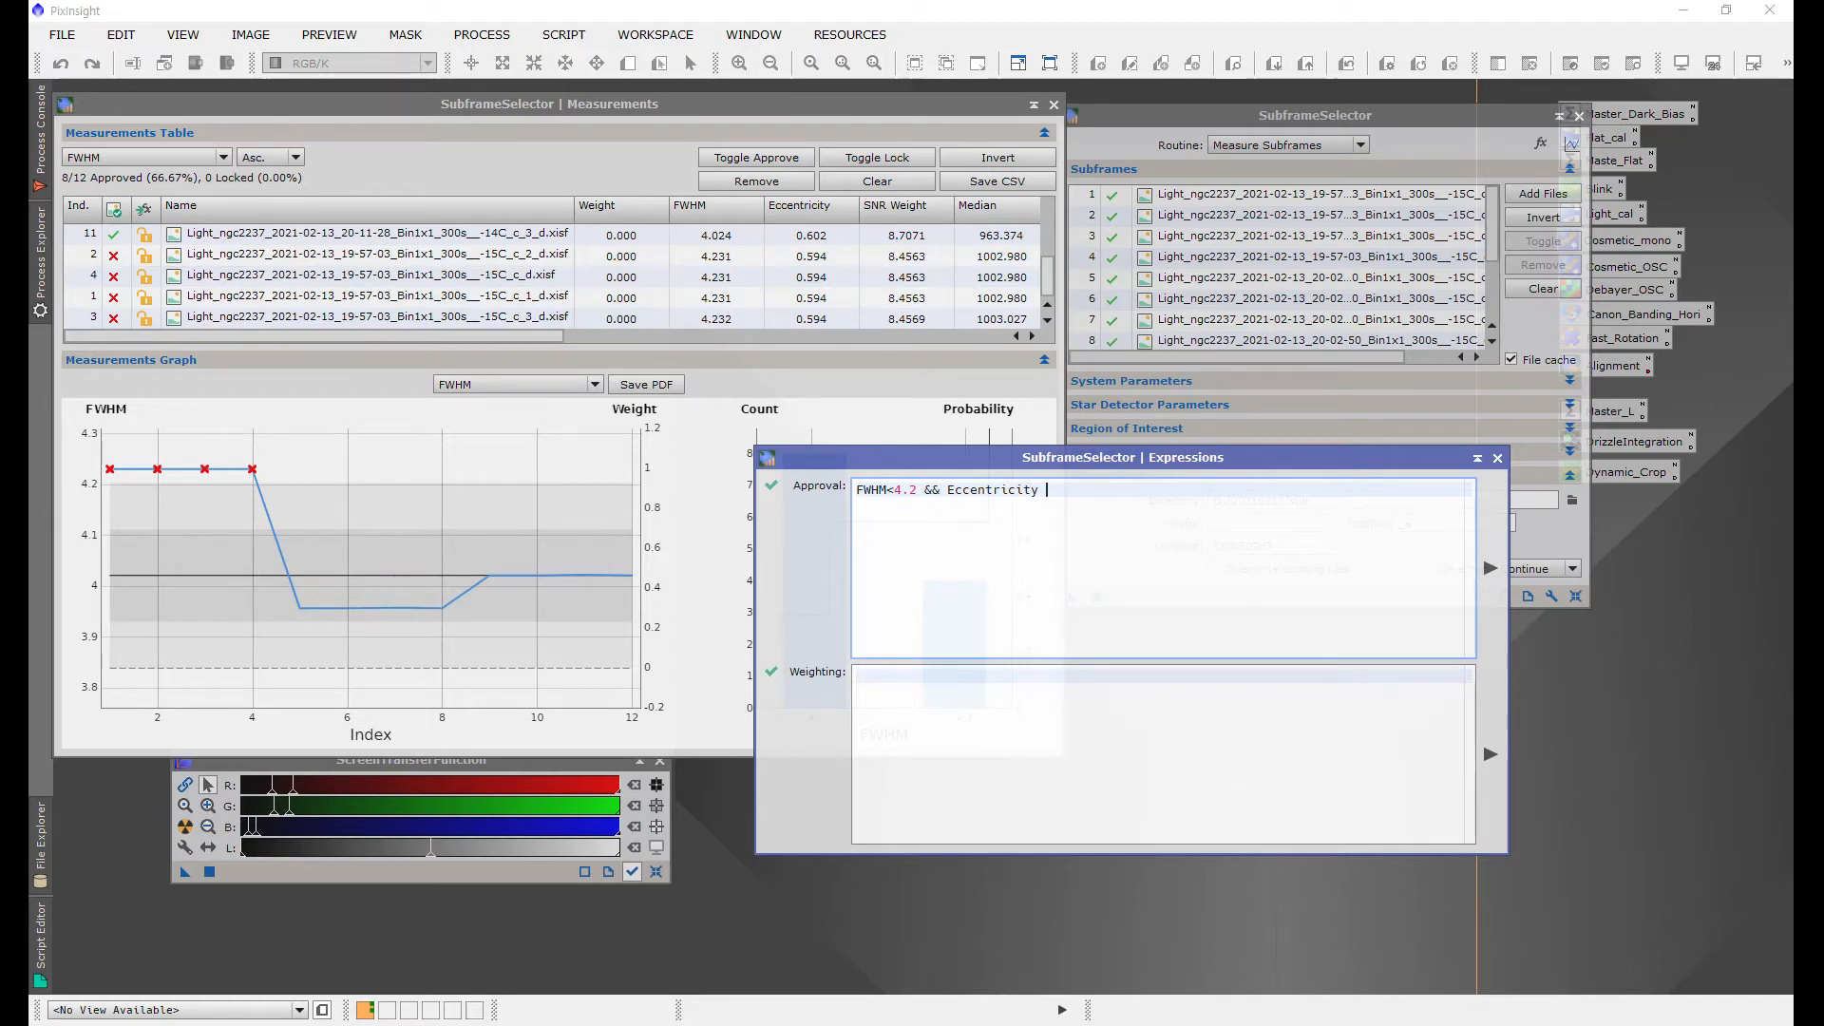
pyautogui.write(' >')
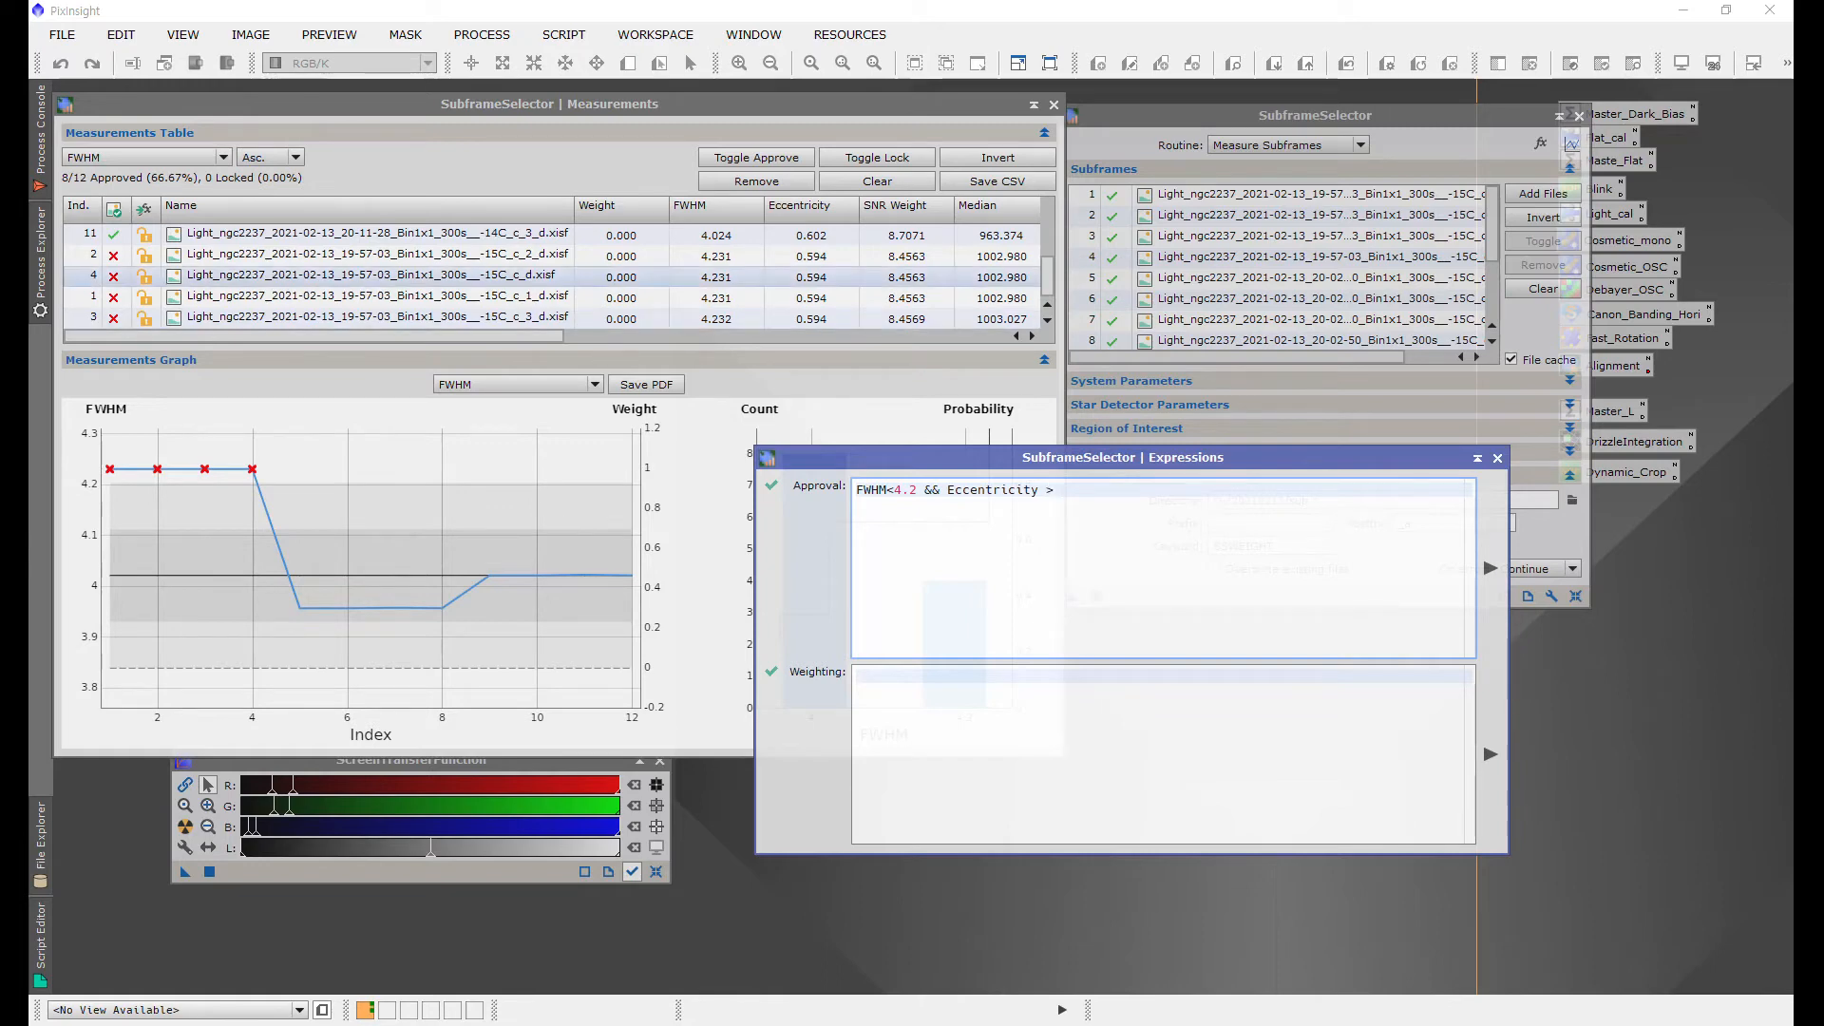
# Step: Sort the measurements table by Eccentricity and review the frames
pyautogui.click(144, 157)
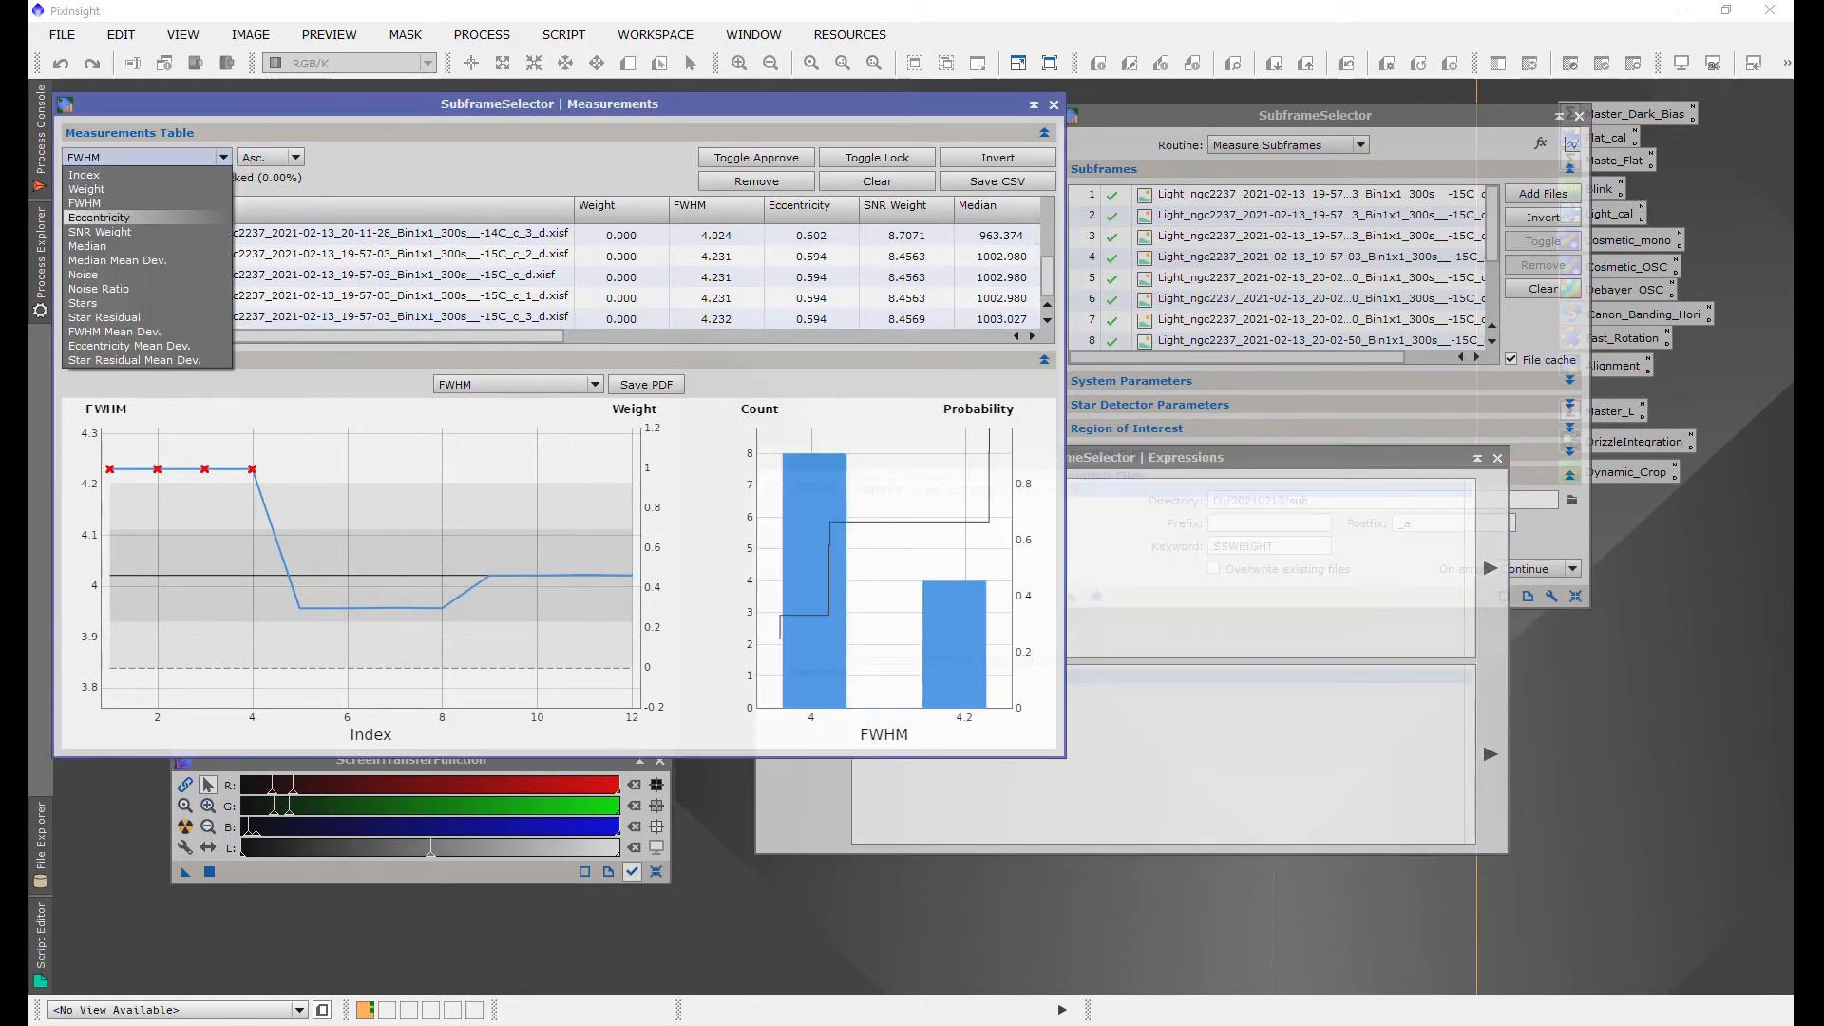
pyautogui.click(99, 217)
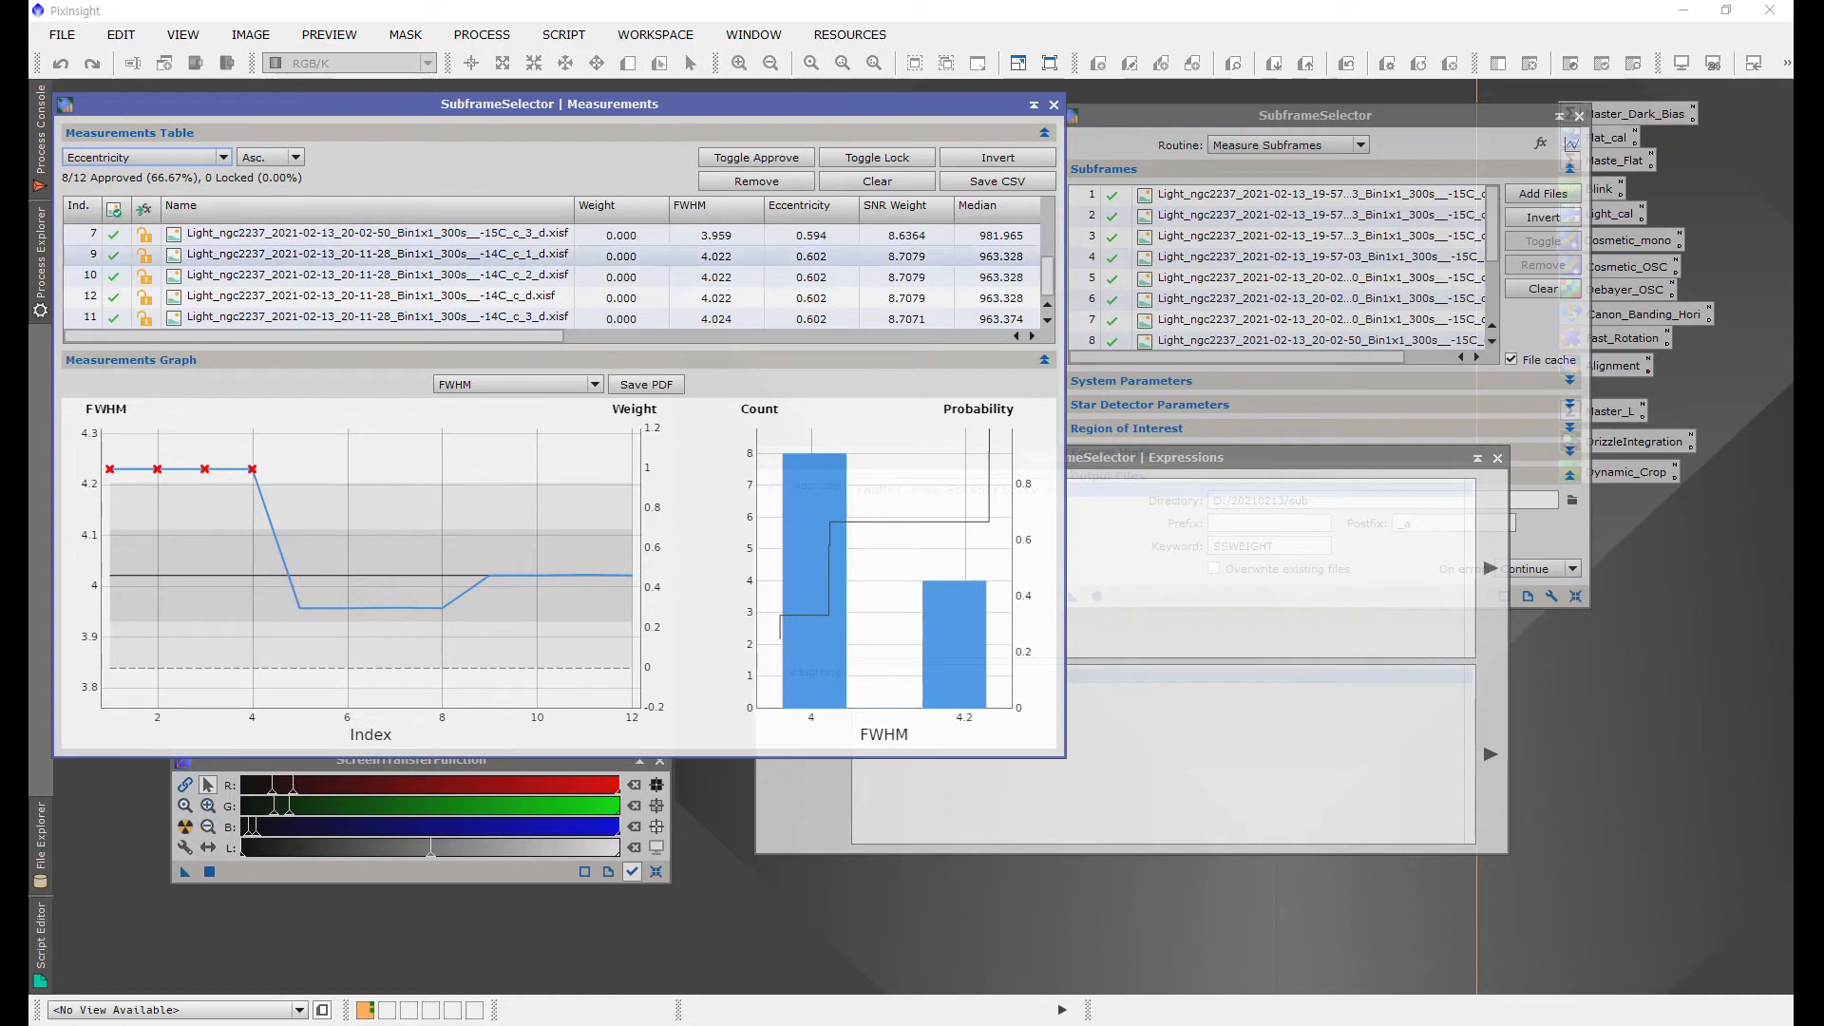
pyautogui.press('Home')
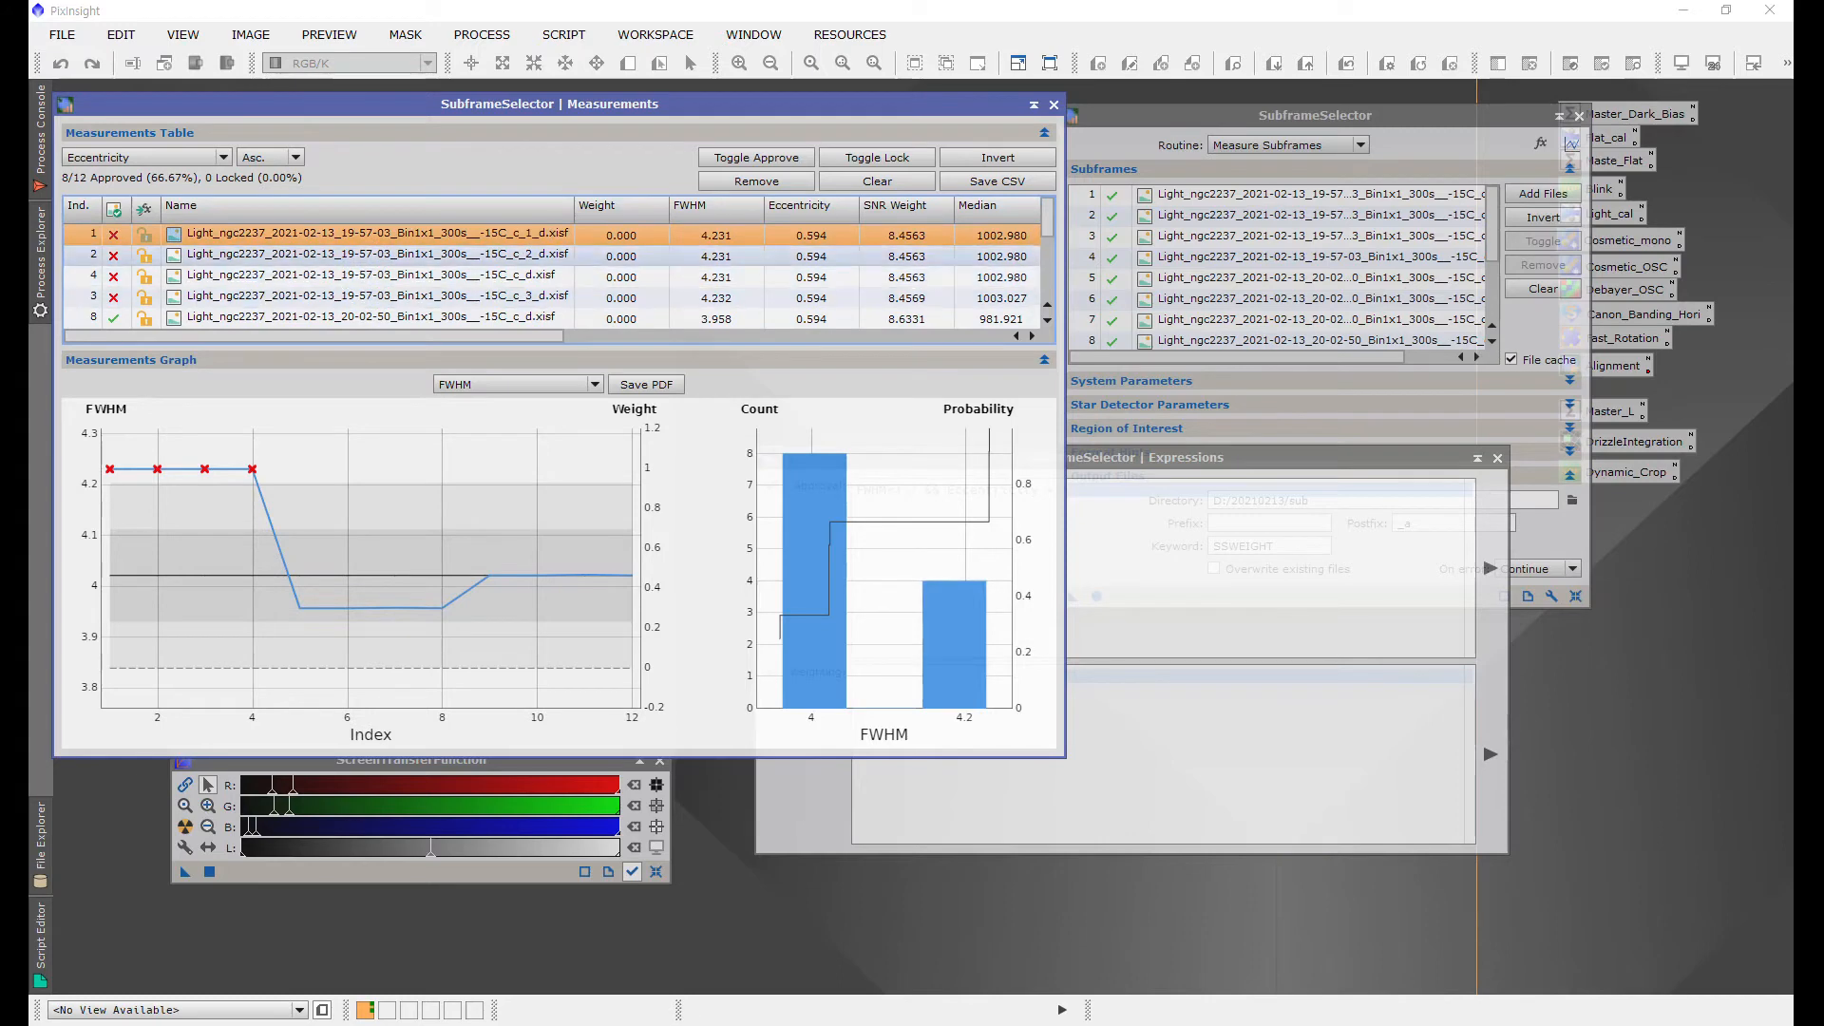
pyautogui.scroll(-2, 1049, 215)
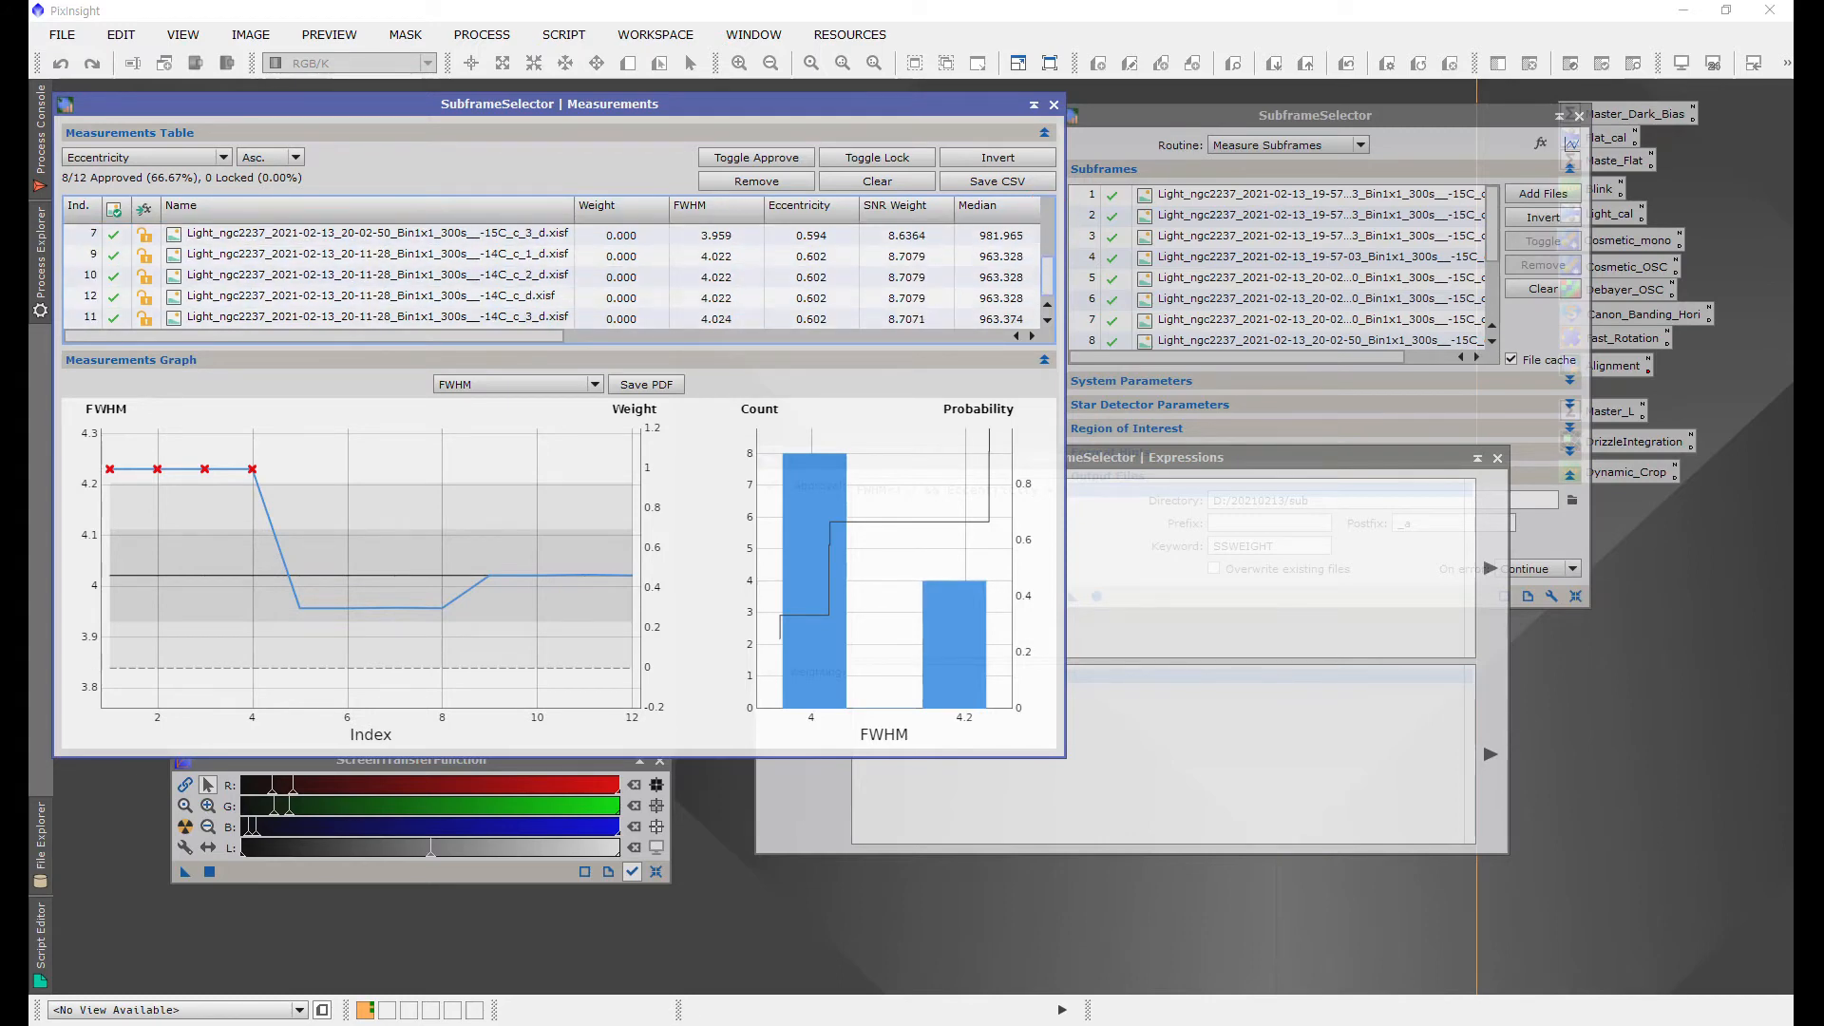
# Step: Delete the Eccentricity condition from the approval expression
pyautogui.moveTo(1048, 234); pyautogui.dragTo(1047, 225)
pyautogui.click(1161, 503)
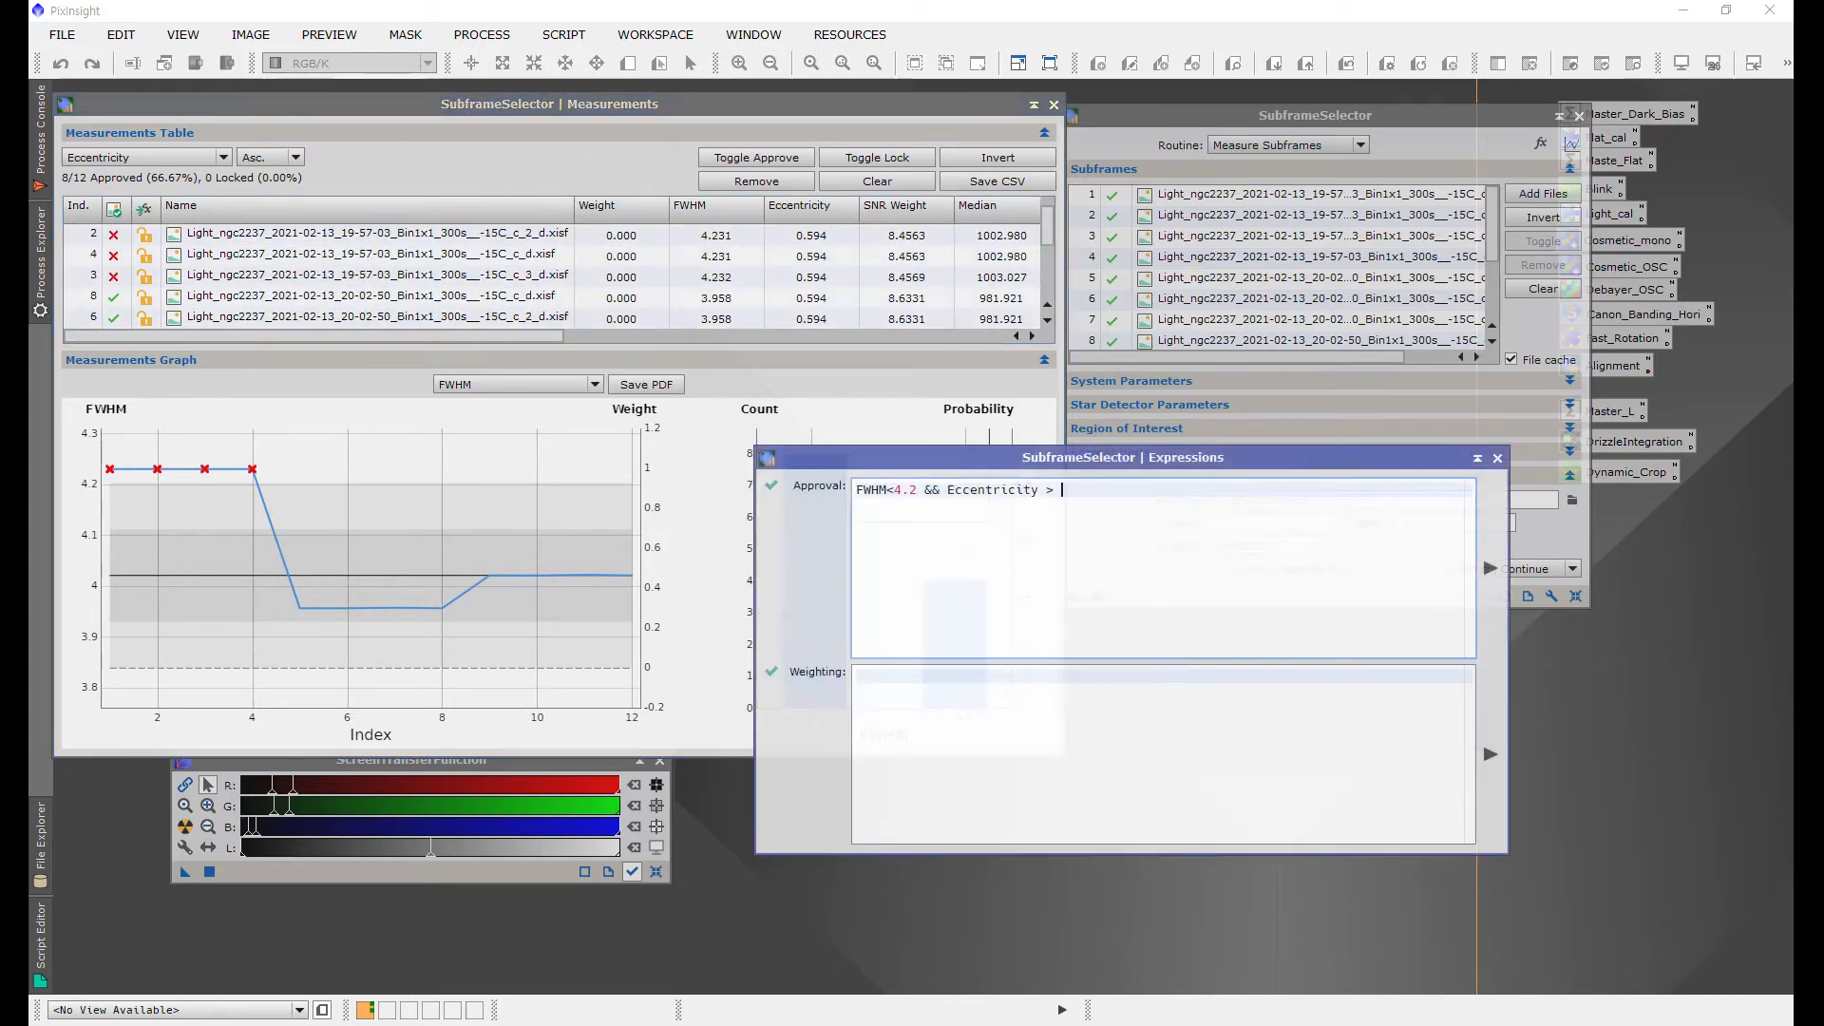
pyautogui.press('BackSpace')
pyautogui.press('BackSpace')
pyautogui.press('BackSpace')
pyautogui.press('BackSpace')
pyautogui.press('BackSpace')
pyautogui.press('BackSpace')
pyautogui.press('BackSpace')
pyautogui.press('BackSpace')
pyautogui.press('BackSpace')
pyautogui.press('BackSpace')
pyautogui.press('BackSpace')
pyautogui.press('BackSpace')
pyautogui.press('BackSpace')
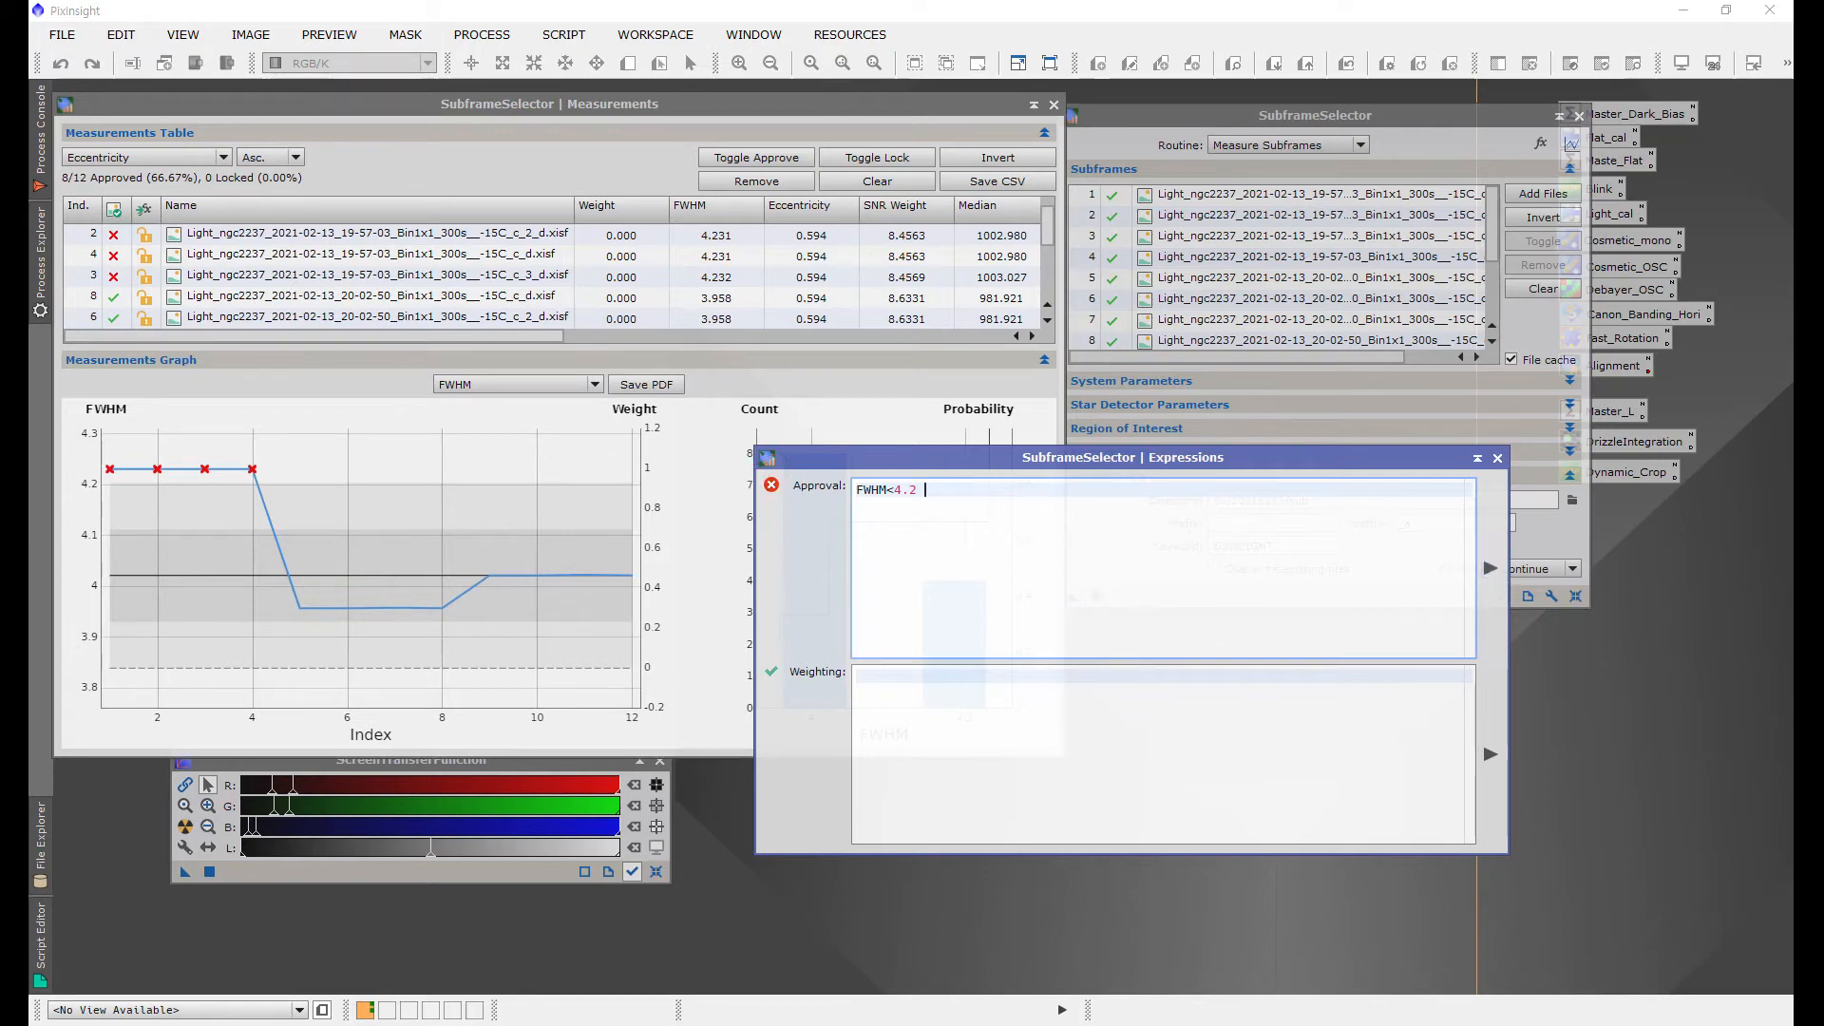
# Step: Retype the approval expression as FWHM < 4.2
pyautogui.scroll(1, 608, 276)
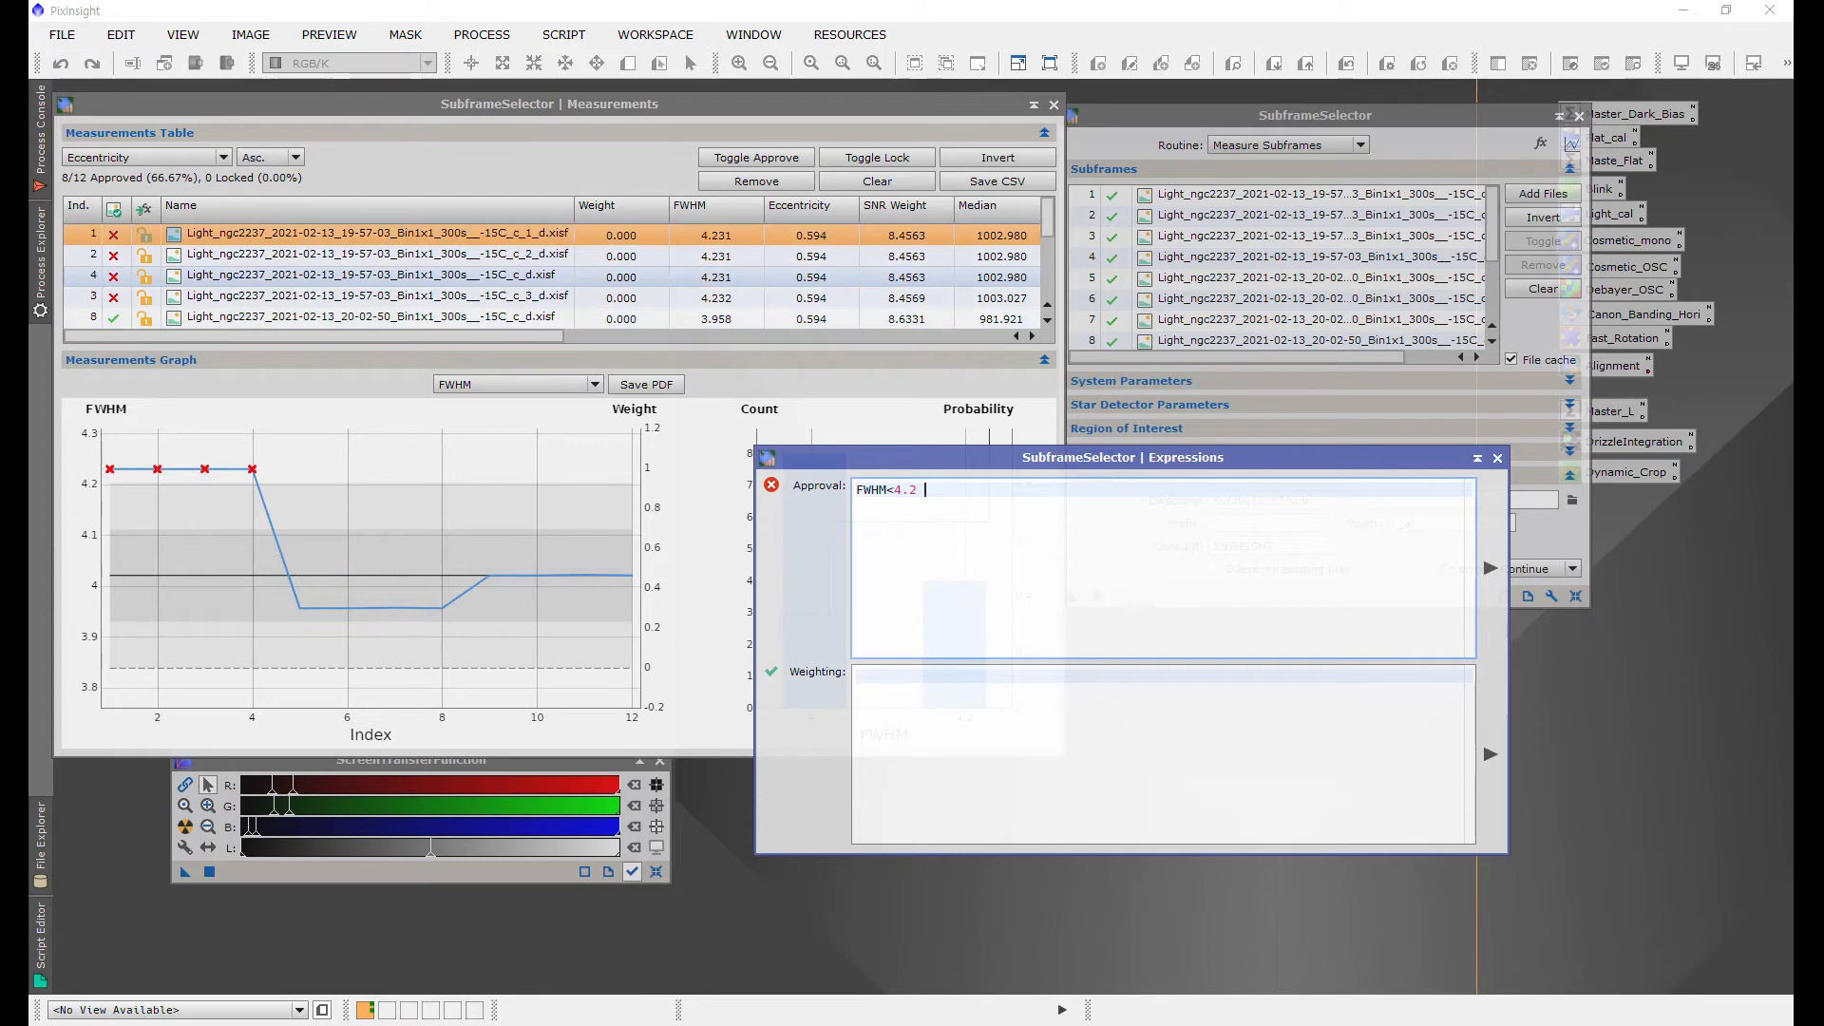
pyautogui.moveTo(962, 489); pyautogui.dragTo(855, 489)
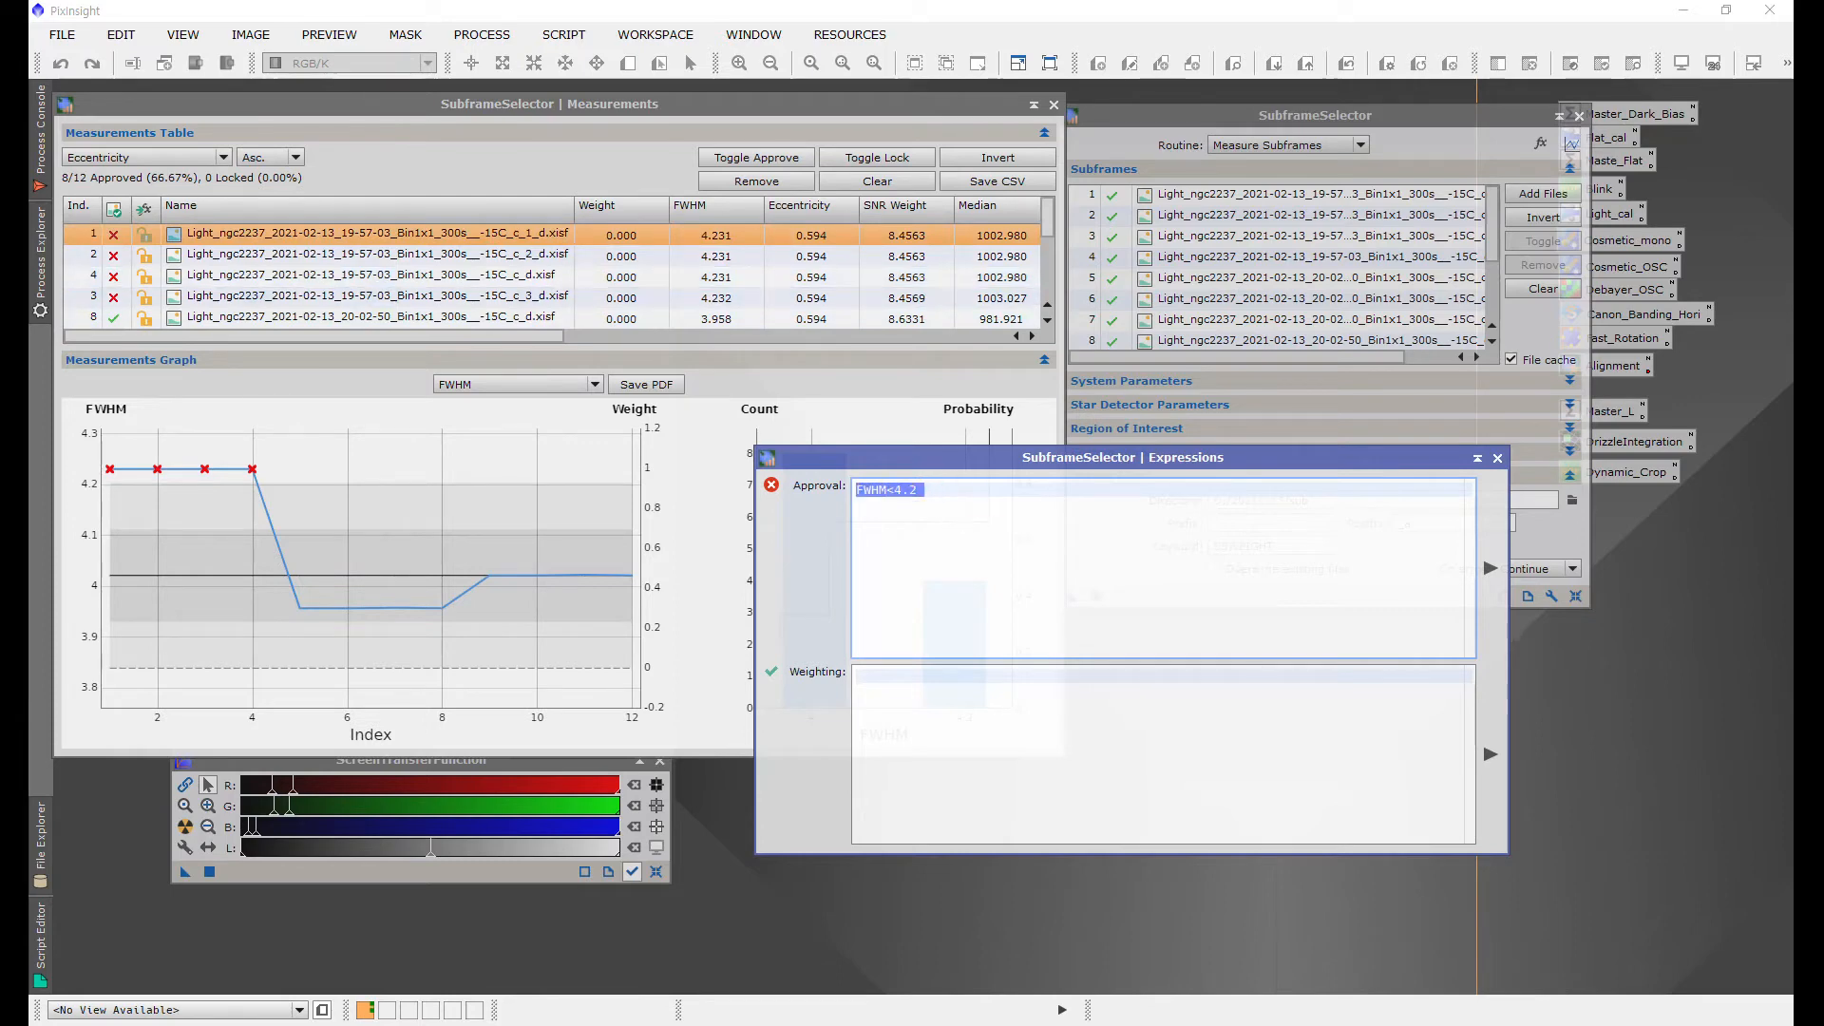
pyautogui.write('FWHM')
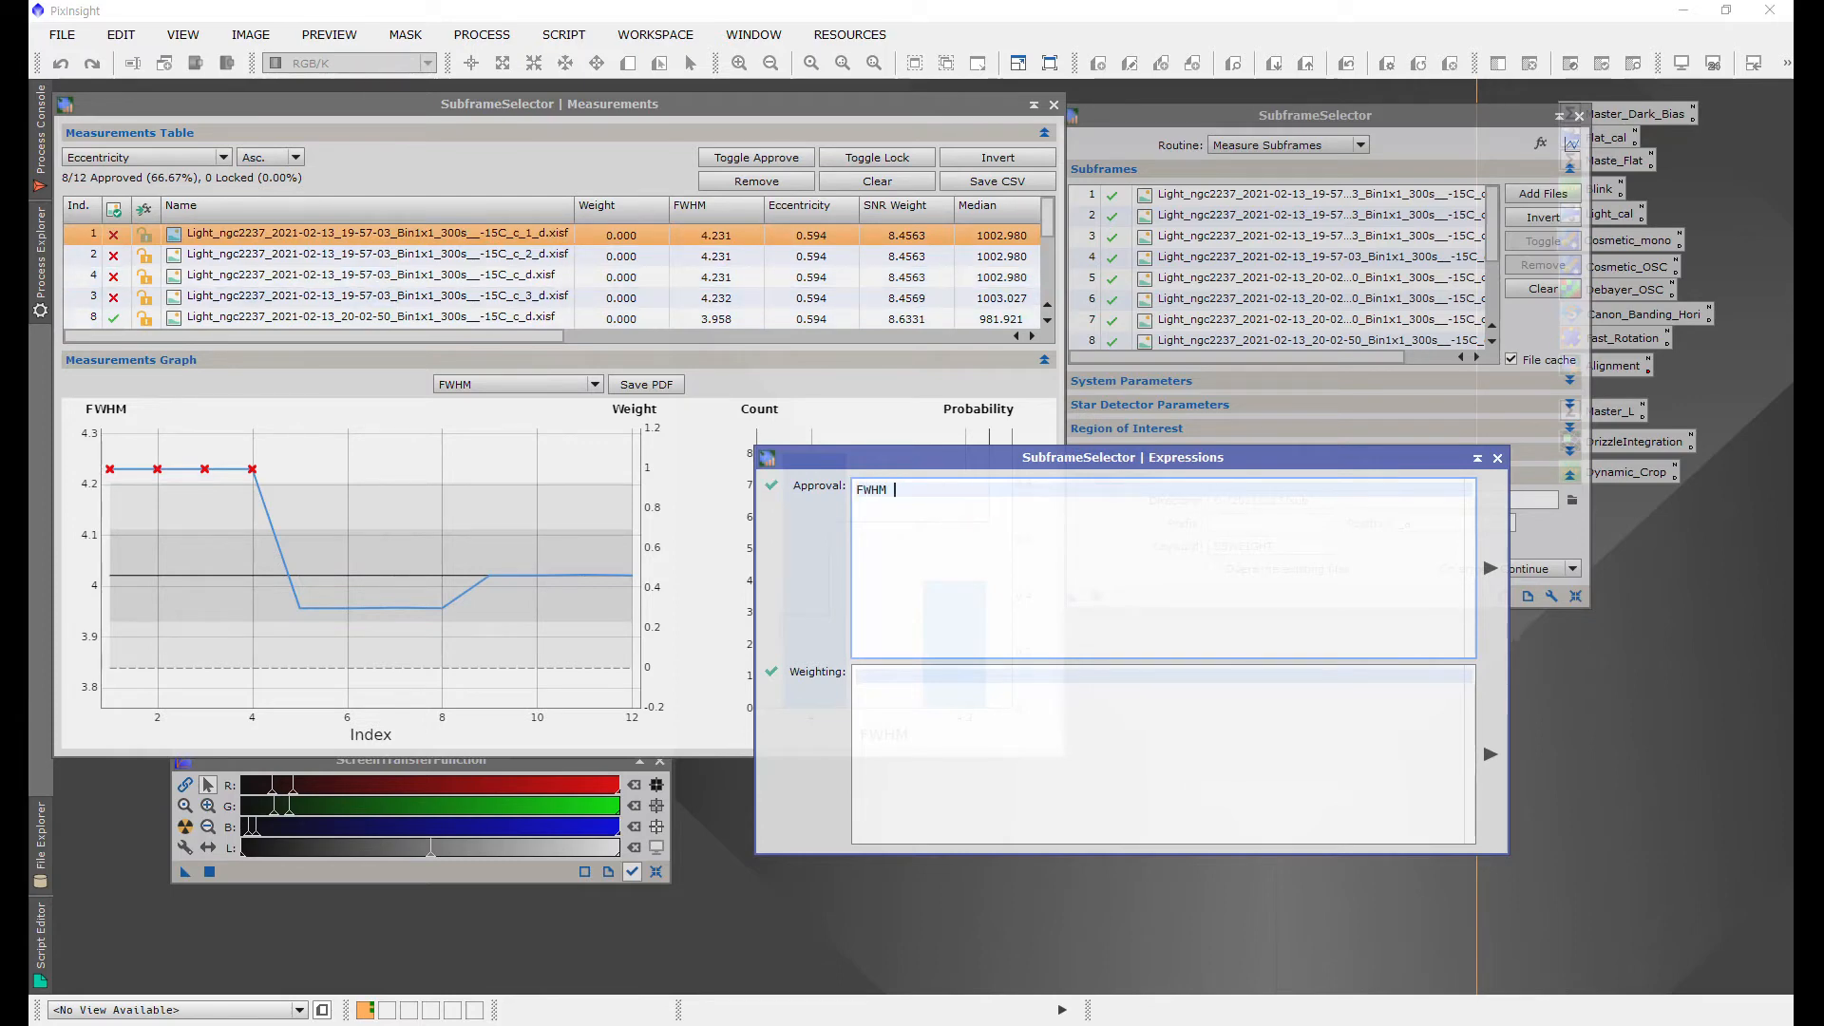
pyautogui.write(' < 4.2')
pyautogui.click(452, 99)
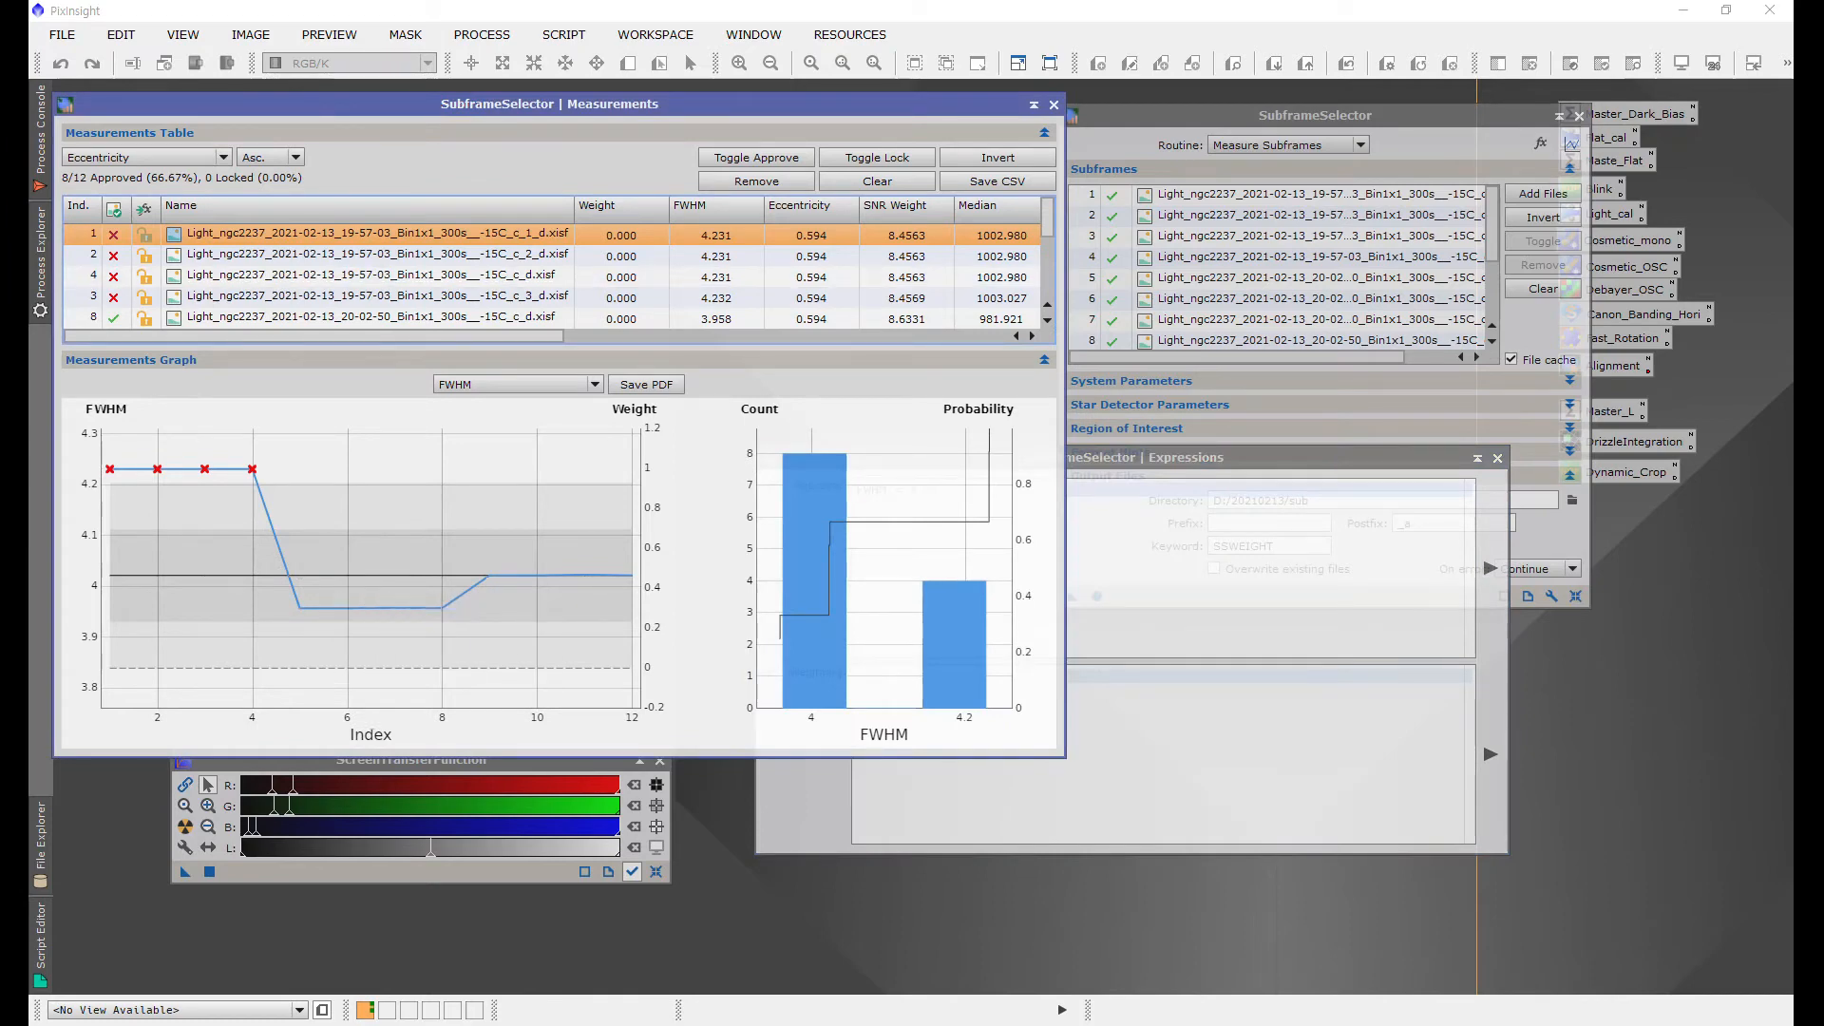
# Step: Switch to the PowerPoint slide and select its three-line weighting formula for copying
pyautogui.moveTo(490, 576)
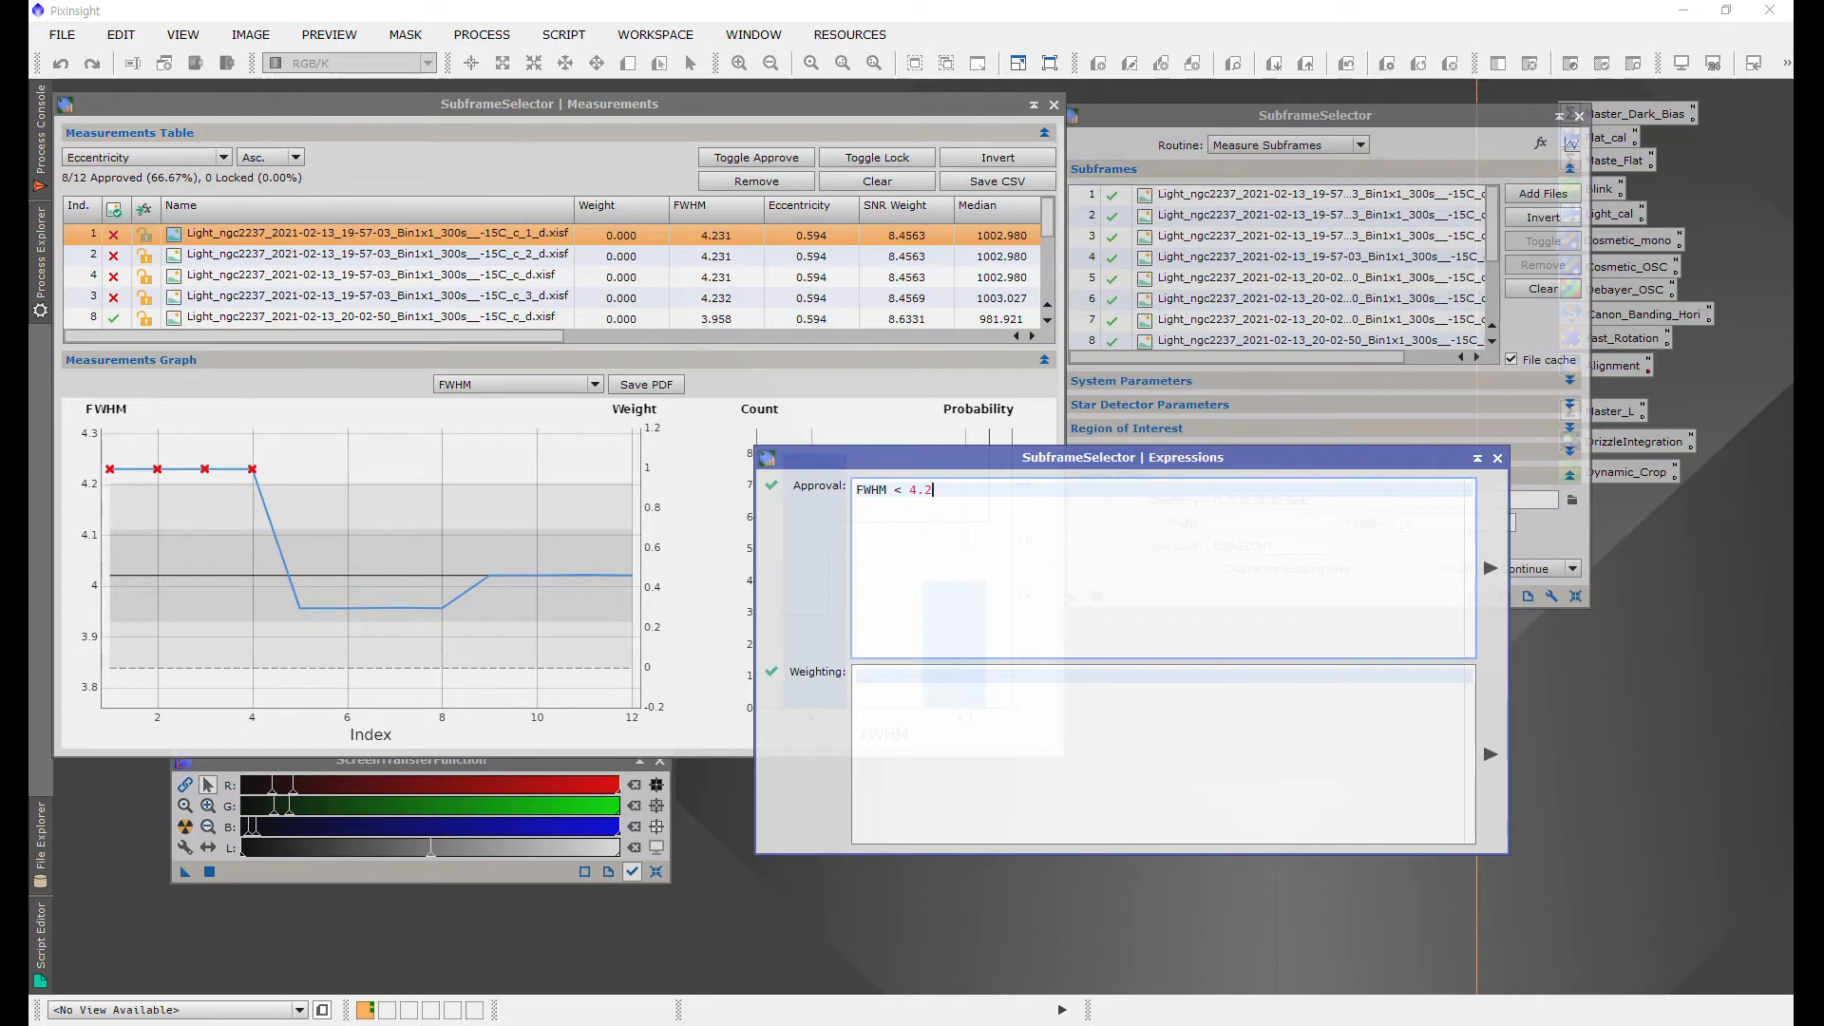
pyautogui.click(904, 707)
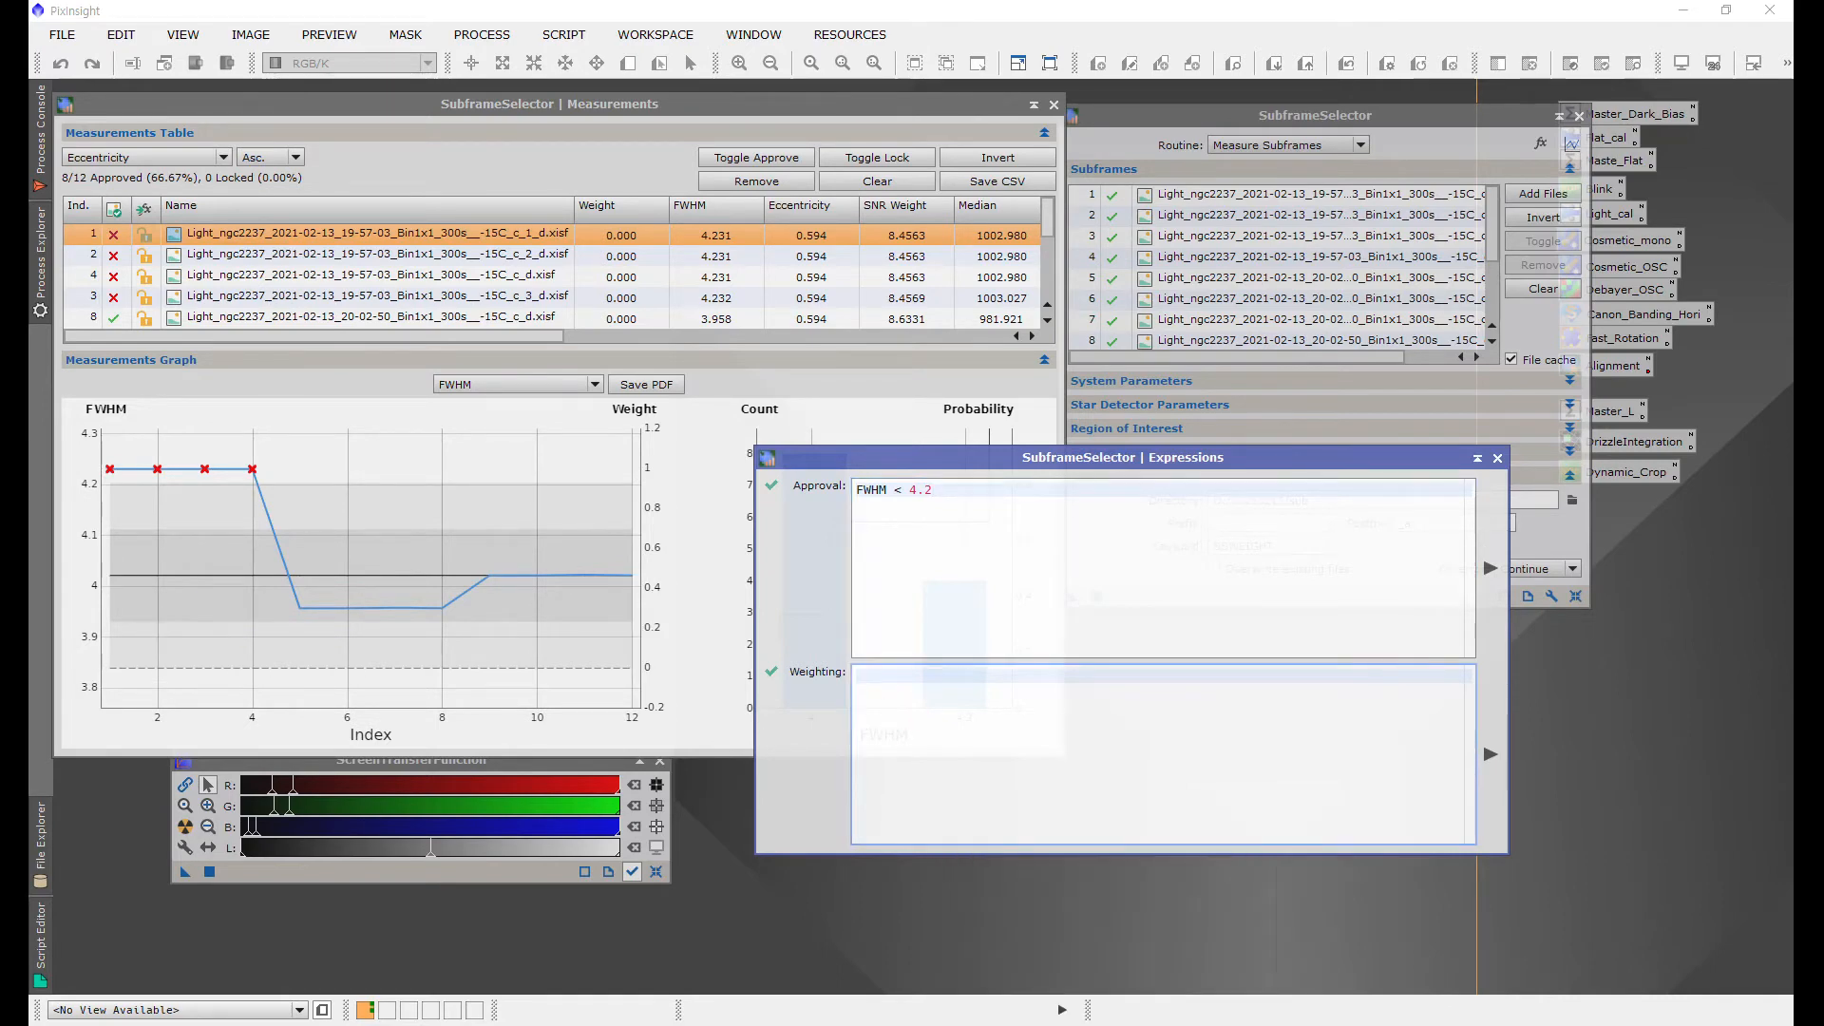
pyautogui.hotkey('alt', 'Tab')
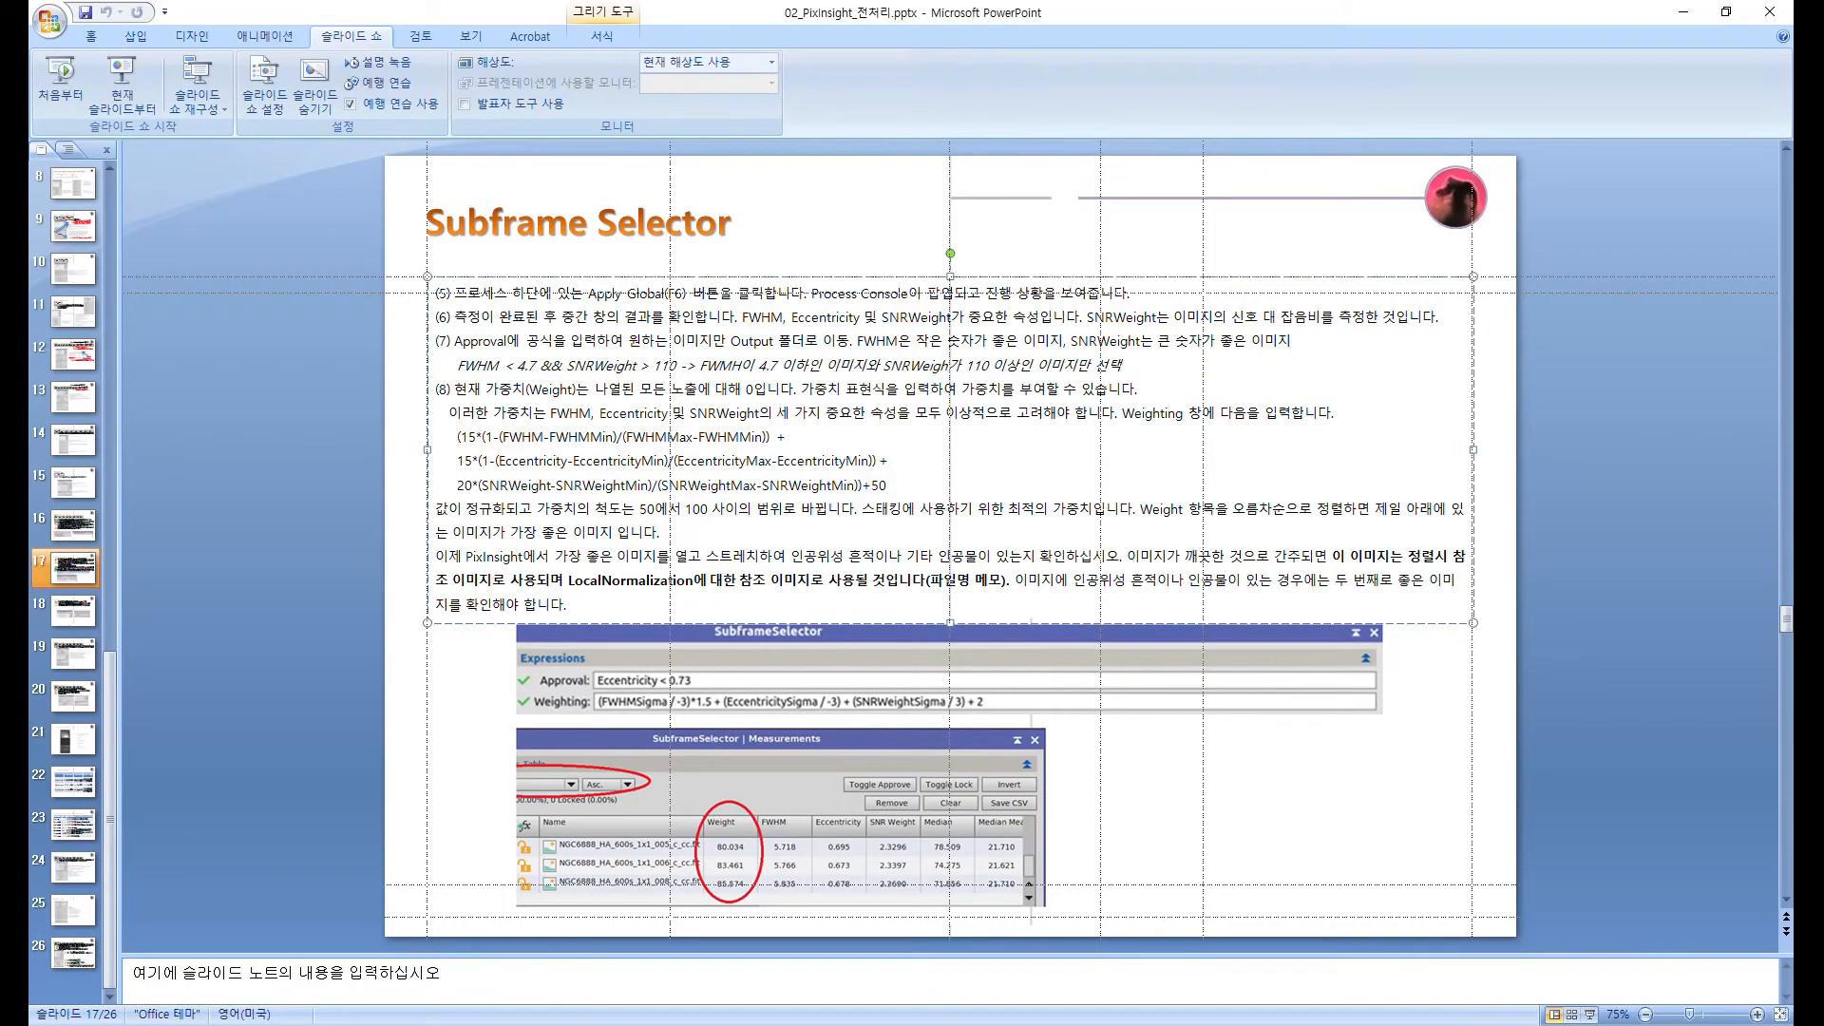
pyautogui.press('pagedown')
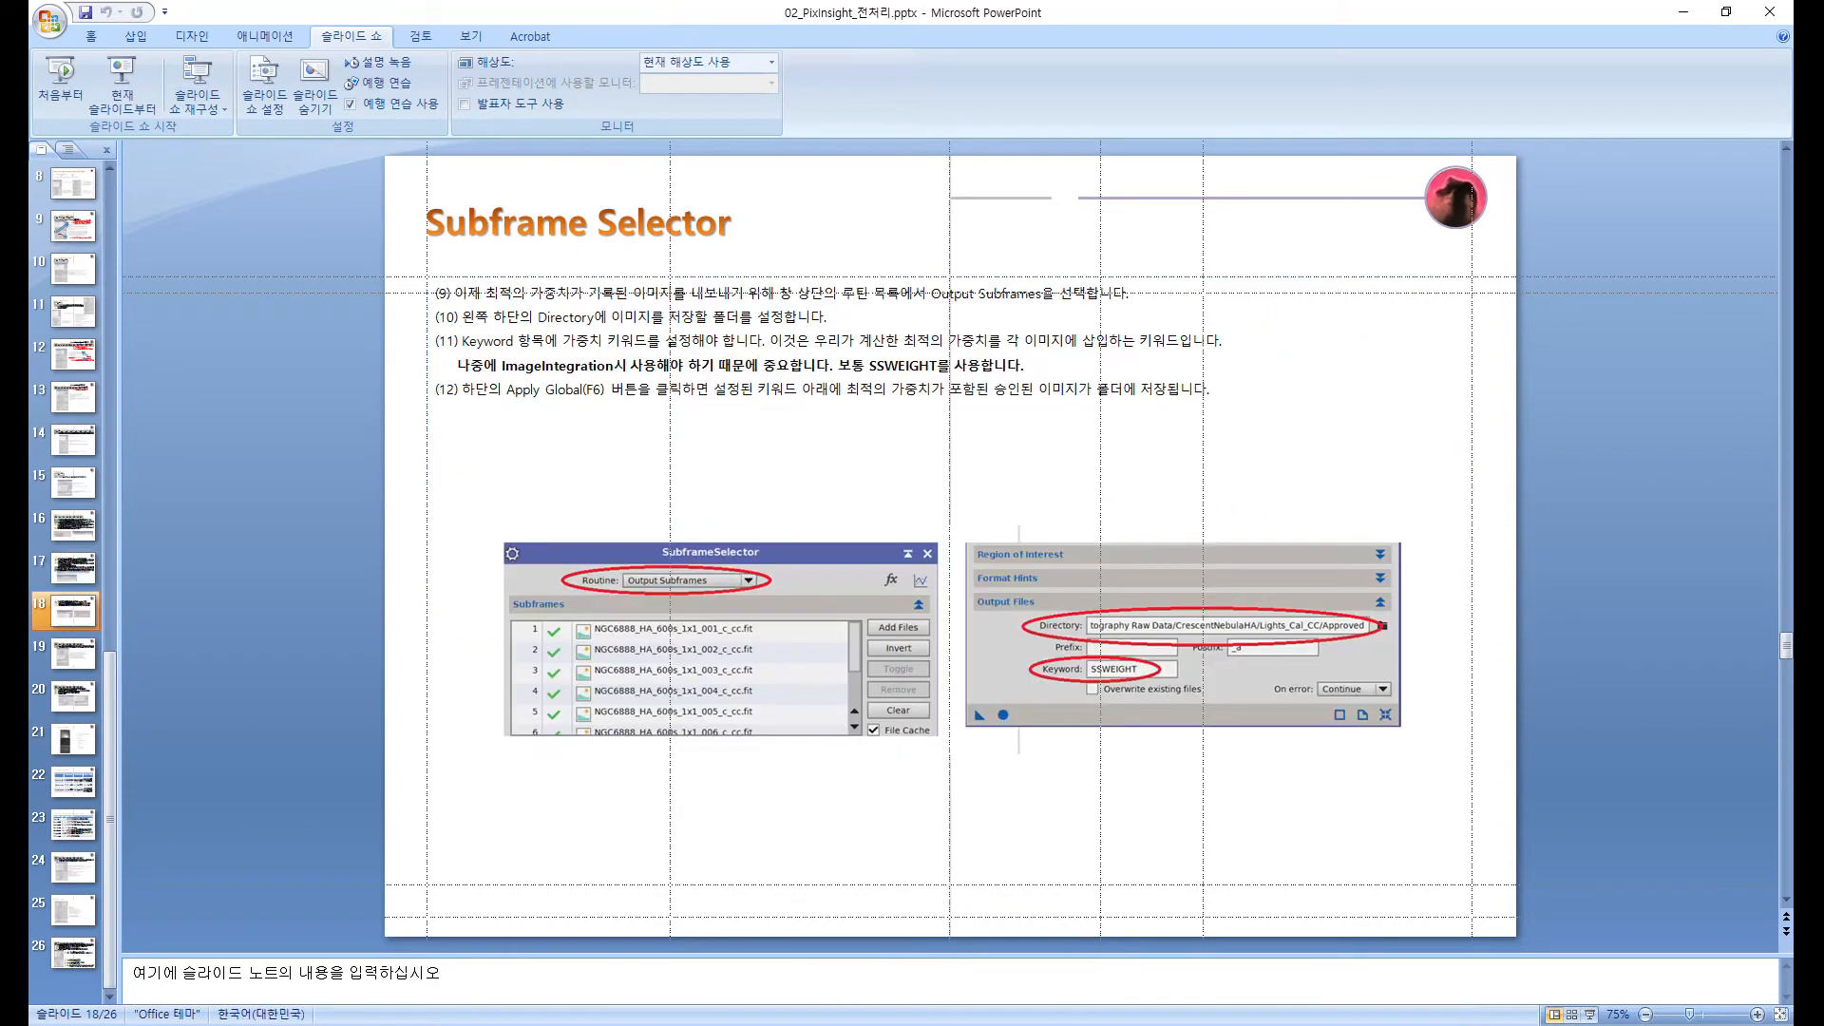
pyautogui.press('pageup')
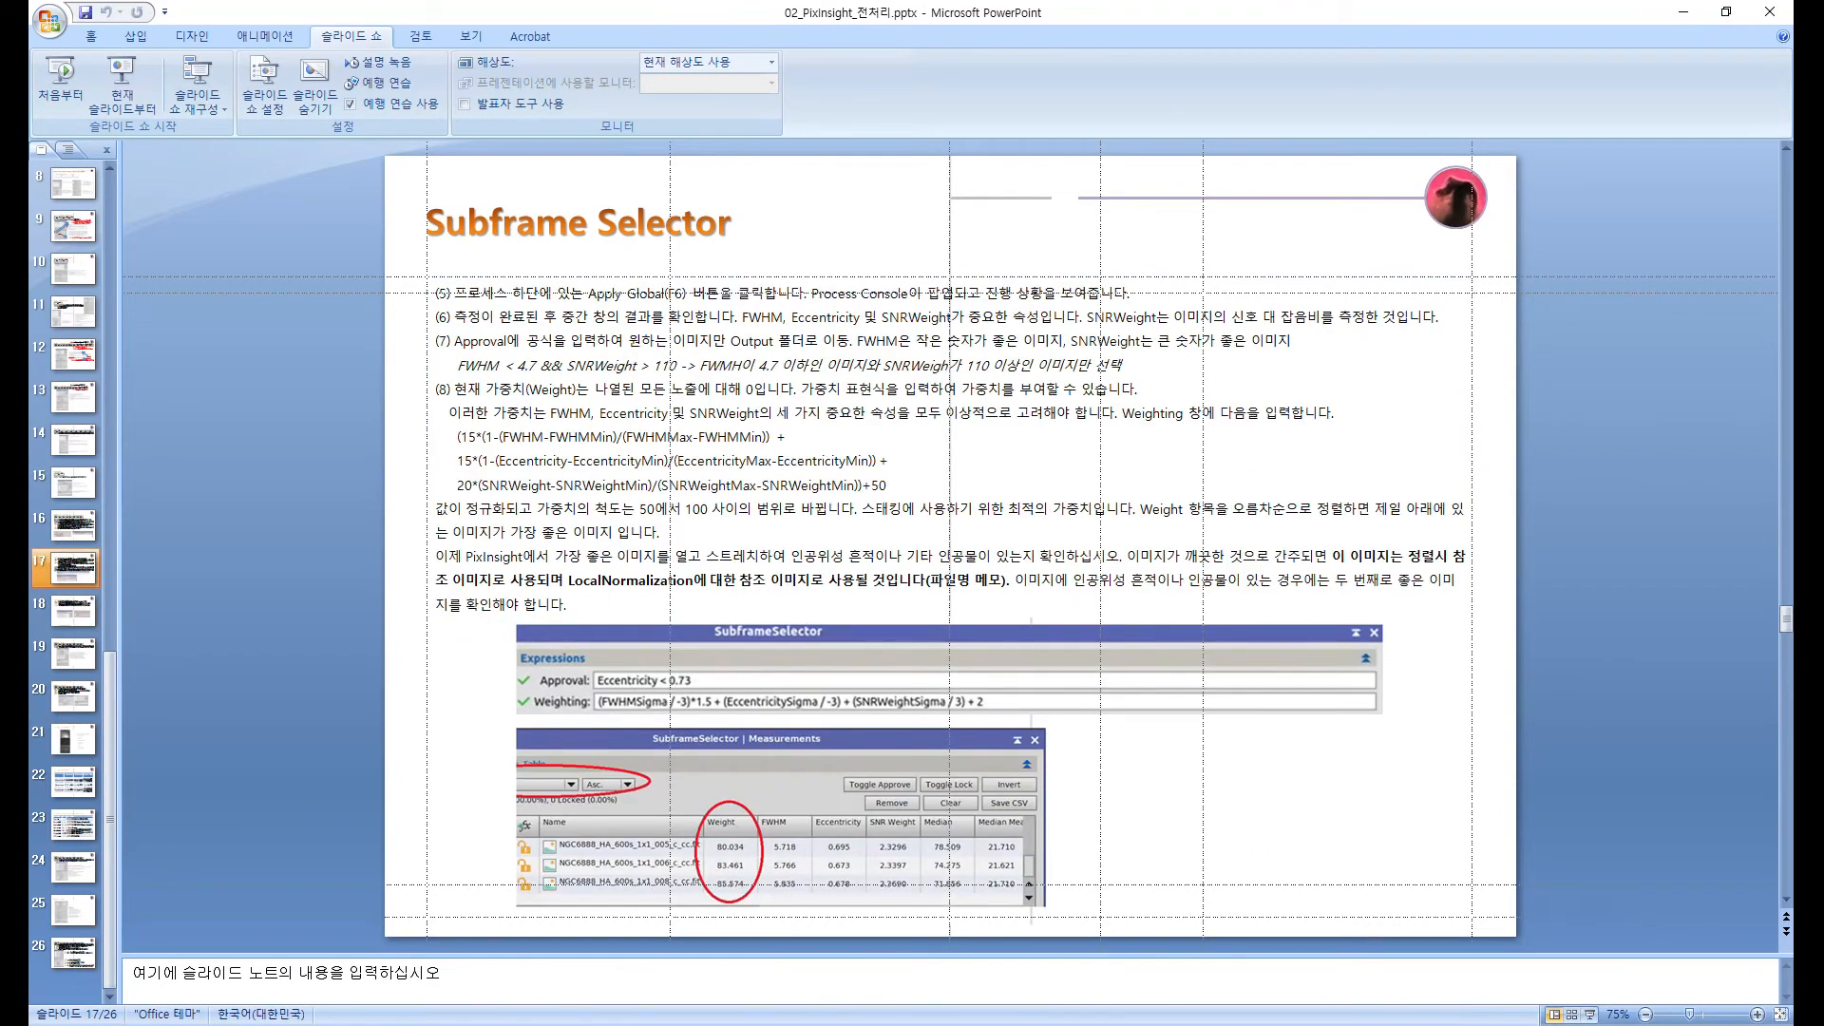
pyautogui.moveTo(437, 427)
pyautogui.mouseDown()
pyautogui.moveTo(475, 461)
pyautogui.moveTo(869, 467)
pyautogui.moveTo(889, 486)
pyautogui.mouseUp()
pyautogui.hotkey('ctrl', 'c')
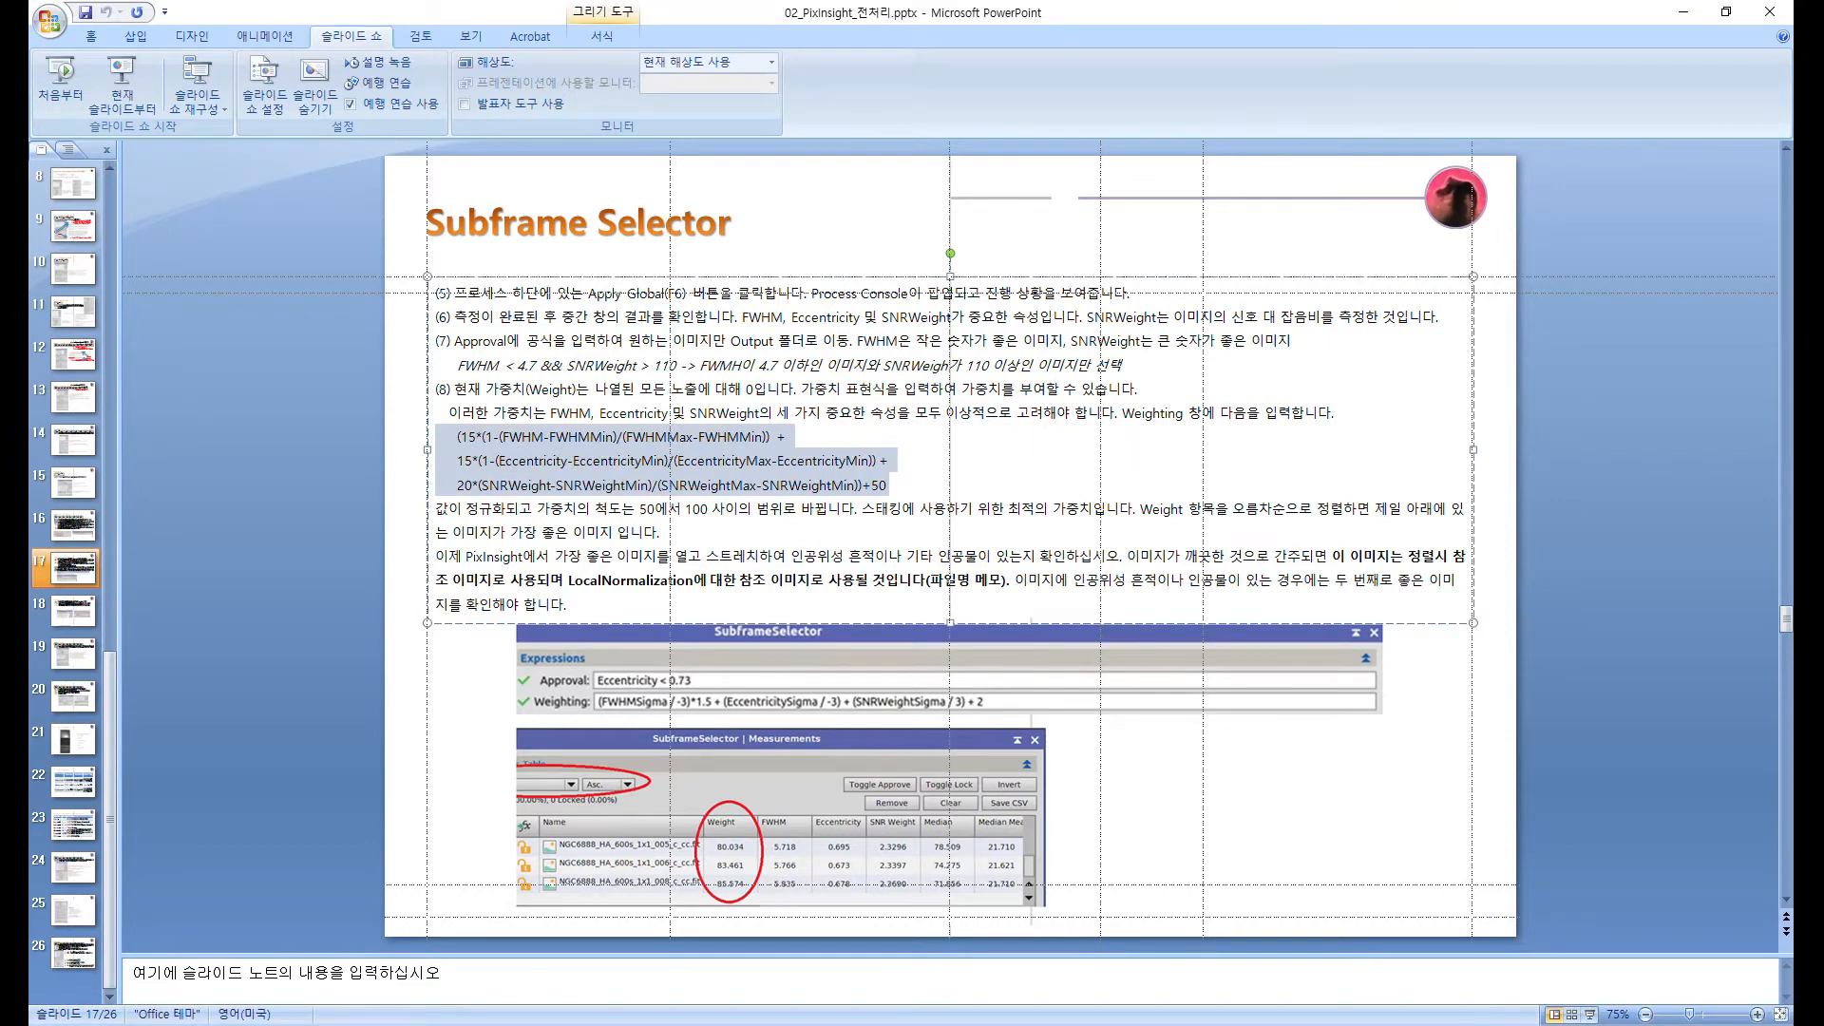
# Step: Paste the normalized 15/15/20 FWHM, Eccentricity and SNRWeight weighting formula plus 50 into the Weighting expression and execute it
pyautogui.hotkey('alt', 'Tab')
pyautogui.click(899, 691)
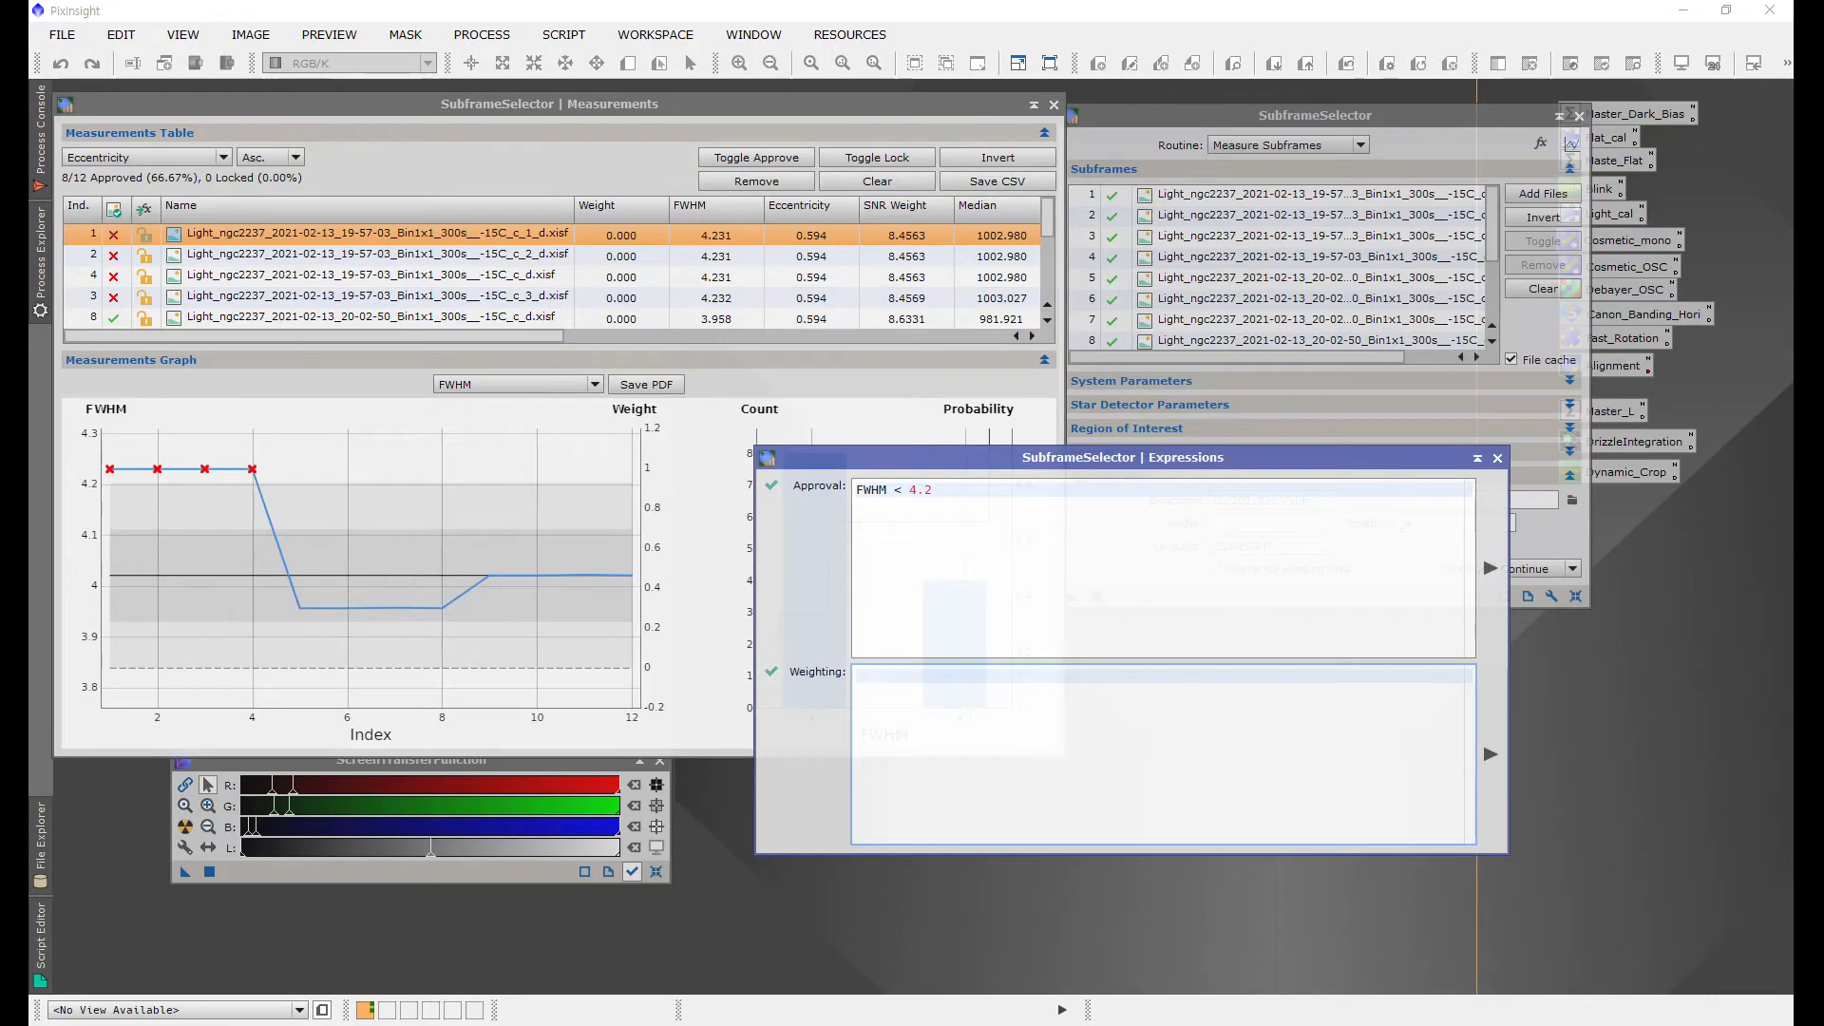
pyautogui.hotkey('ctrl', 'v')
pyautogui.doubleClick(894, 679)
pyautogui.press('BackSpace')
pyautogui.doubleClick(894, 691)
pyautogui.press('BackSpace')
pyautogui.doubleClick(891, 705)
pyautogui.press('BackSpace')
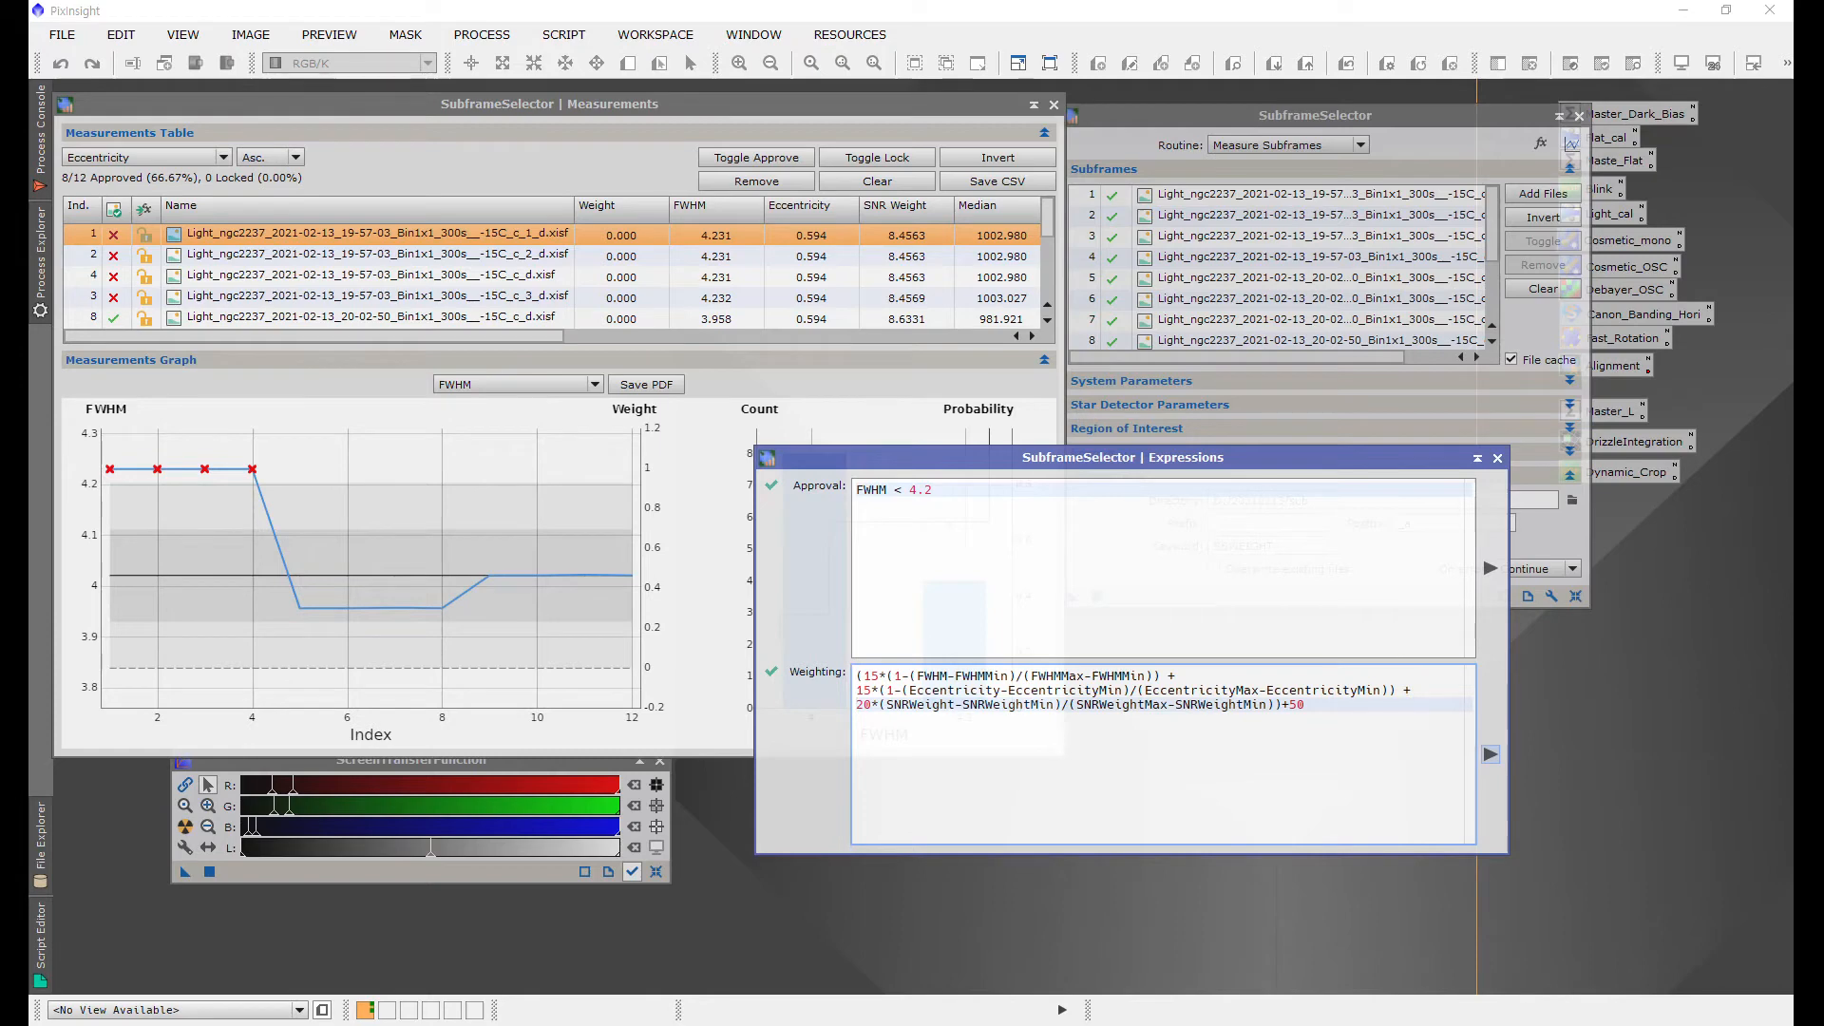
pyautogui.click(1489, 754)
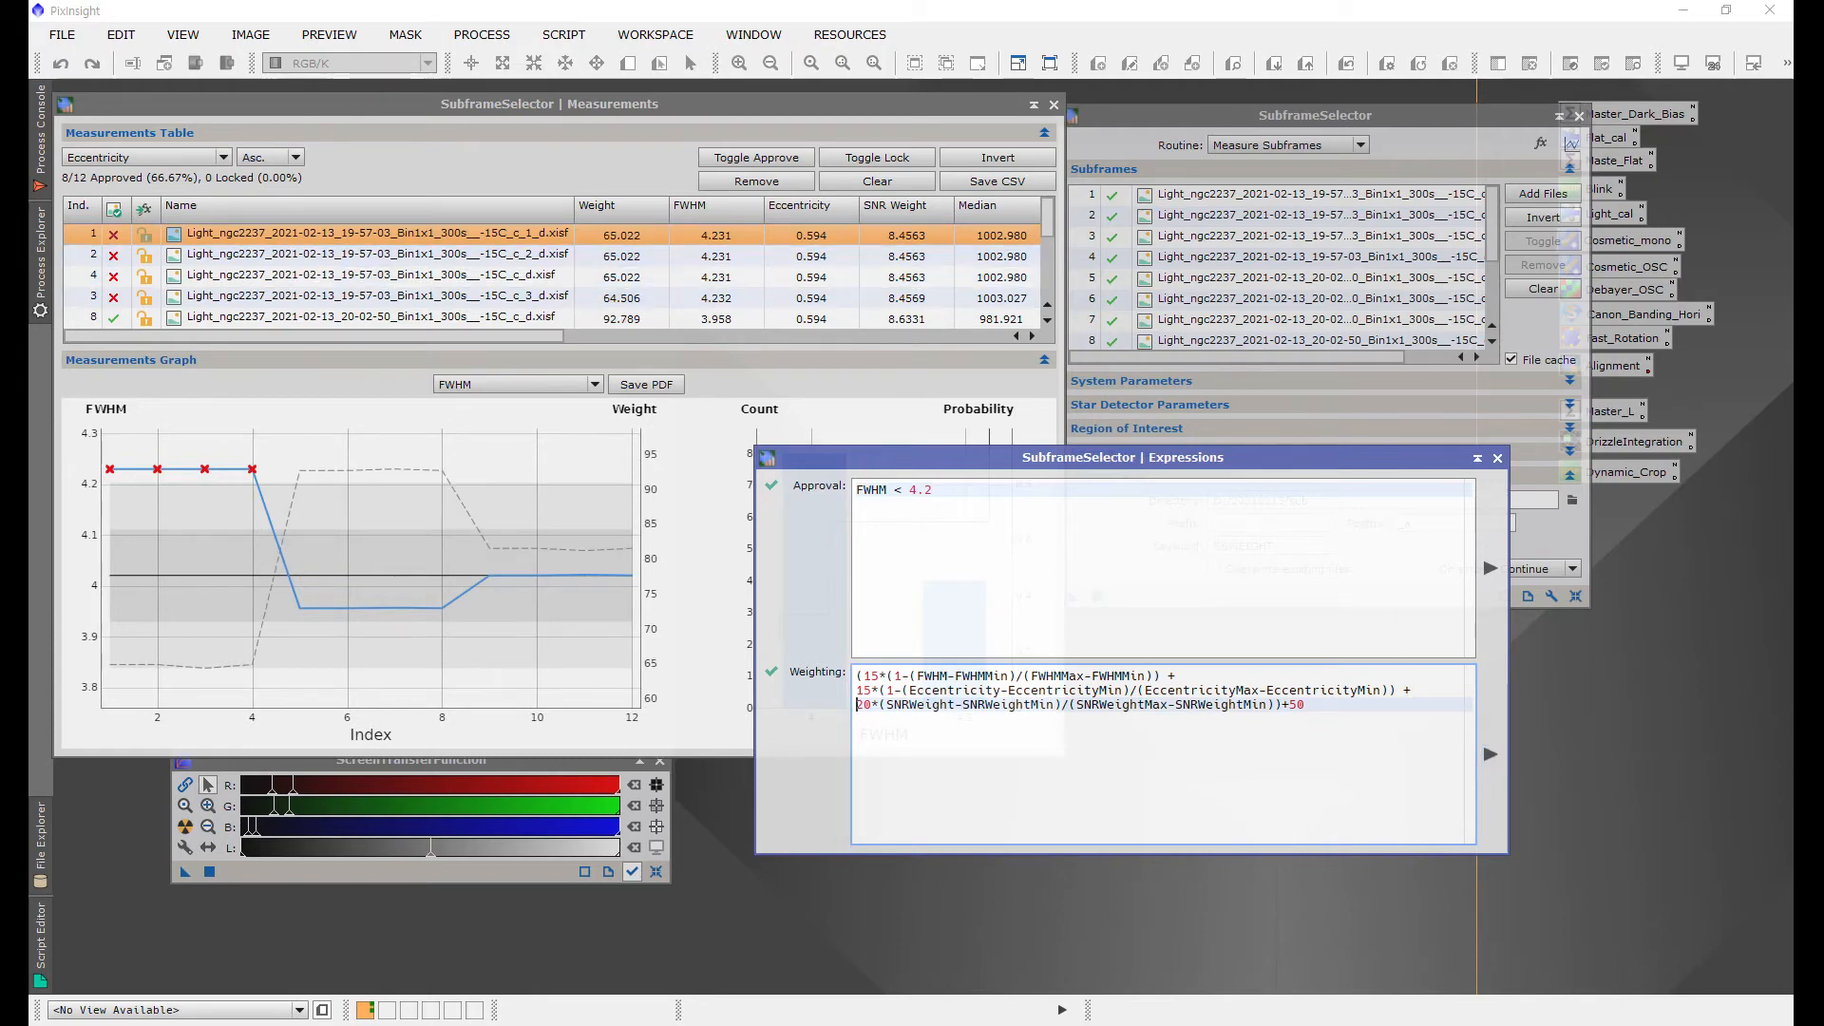
pyautogui.scroll(-3, 556, 276)
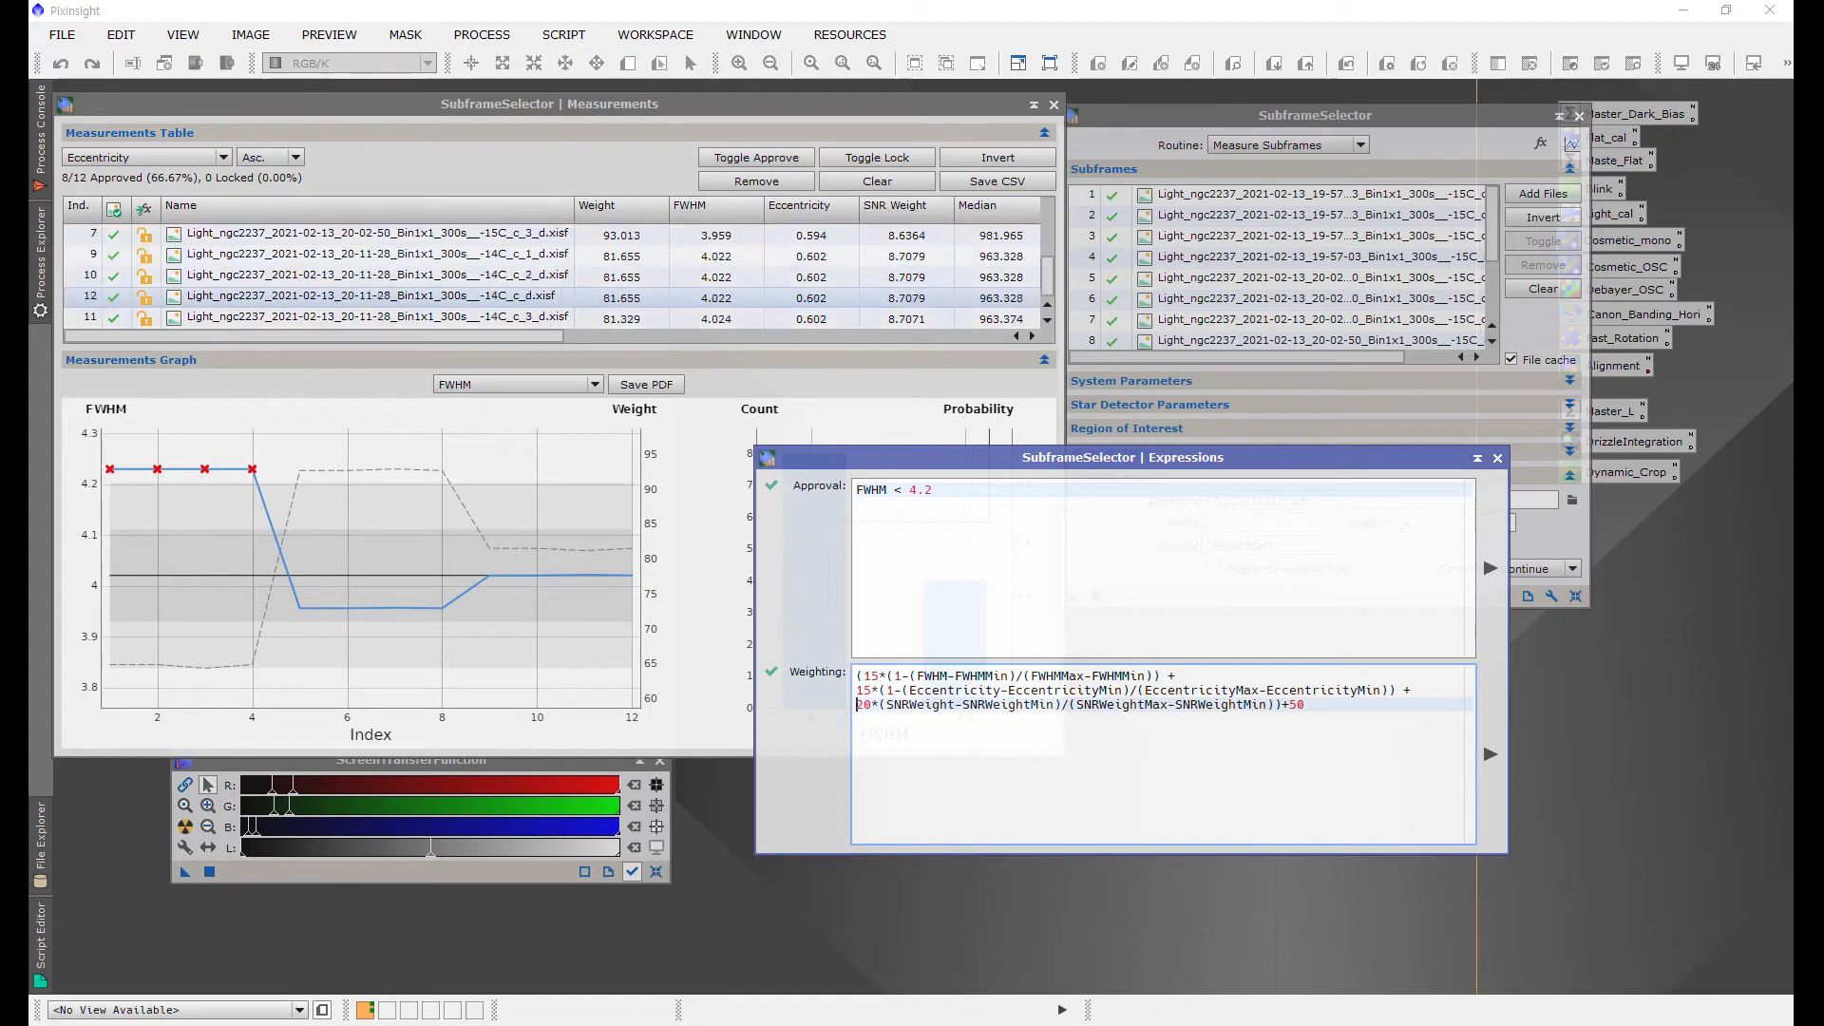
# Step: Sort the measurements table by Weight and select the top row of the sorted list
pyautogui.click(222, 156)
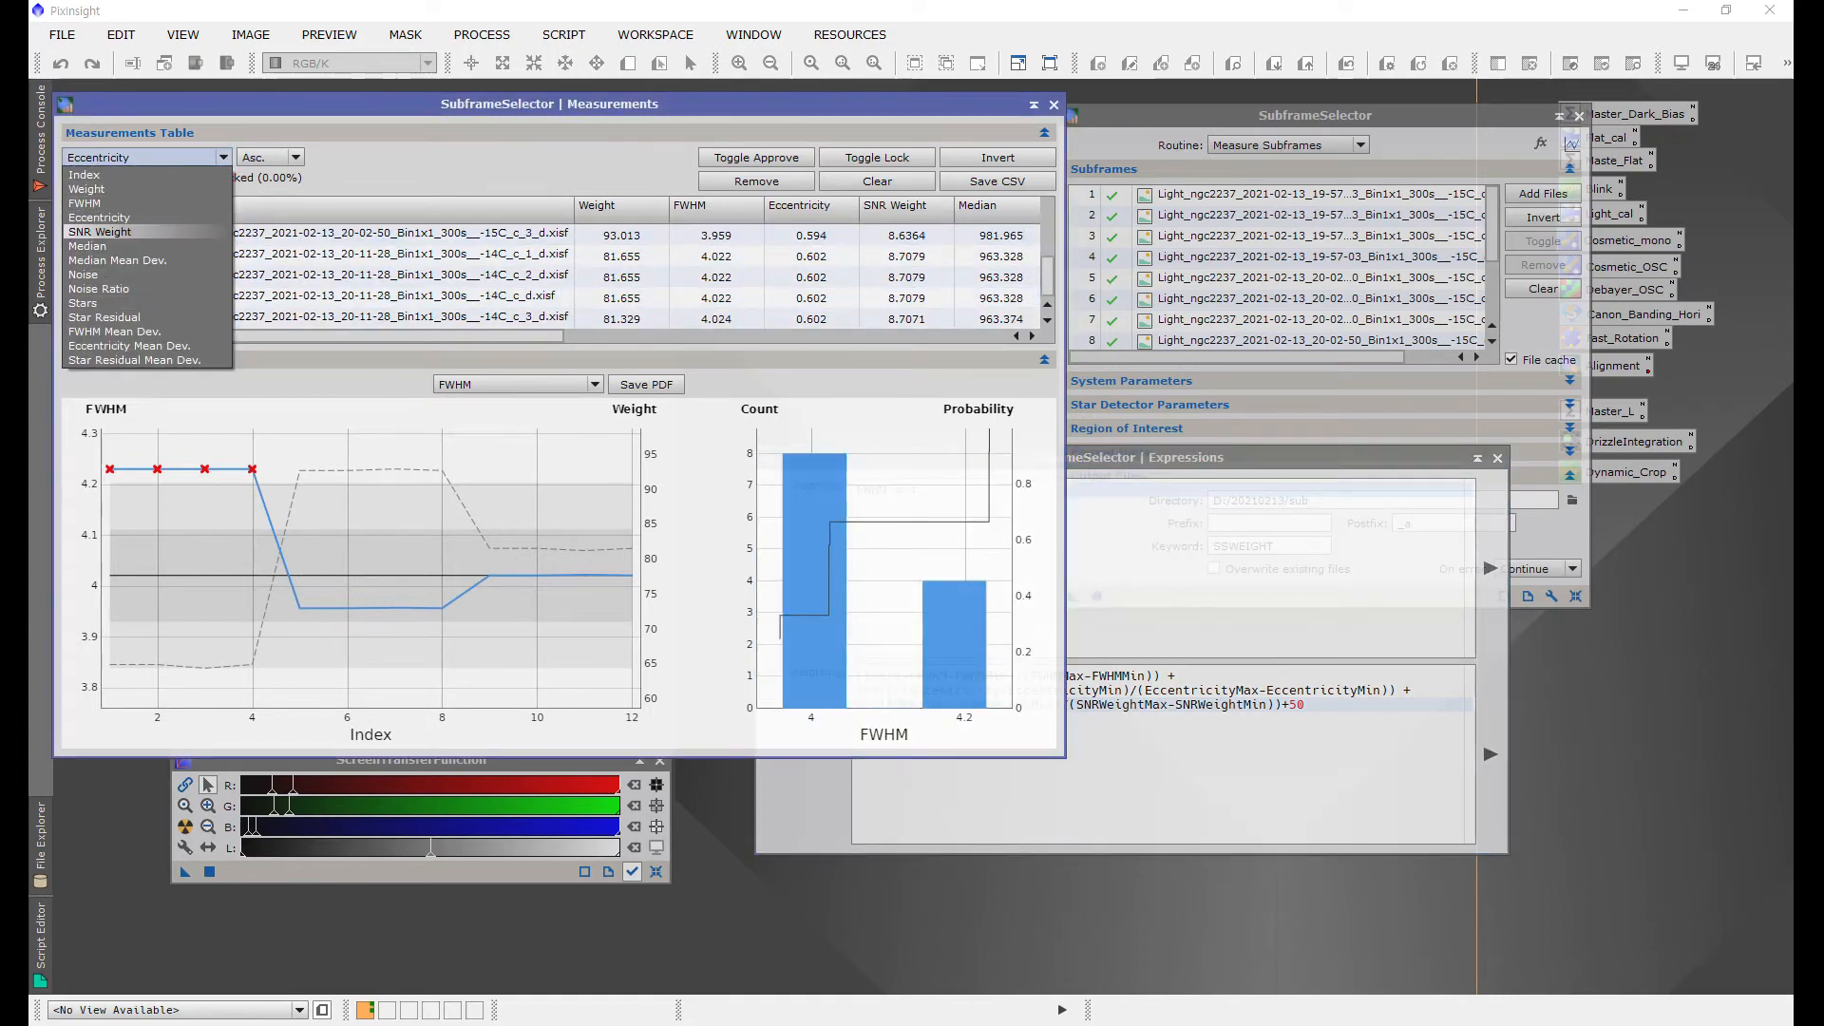
pyautogui.click(141, 190)
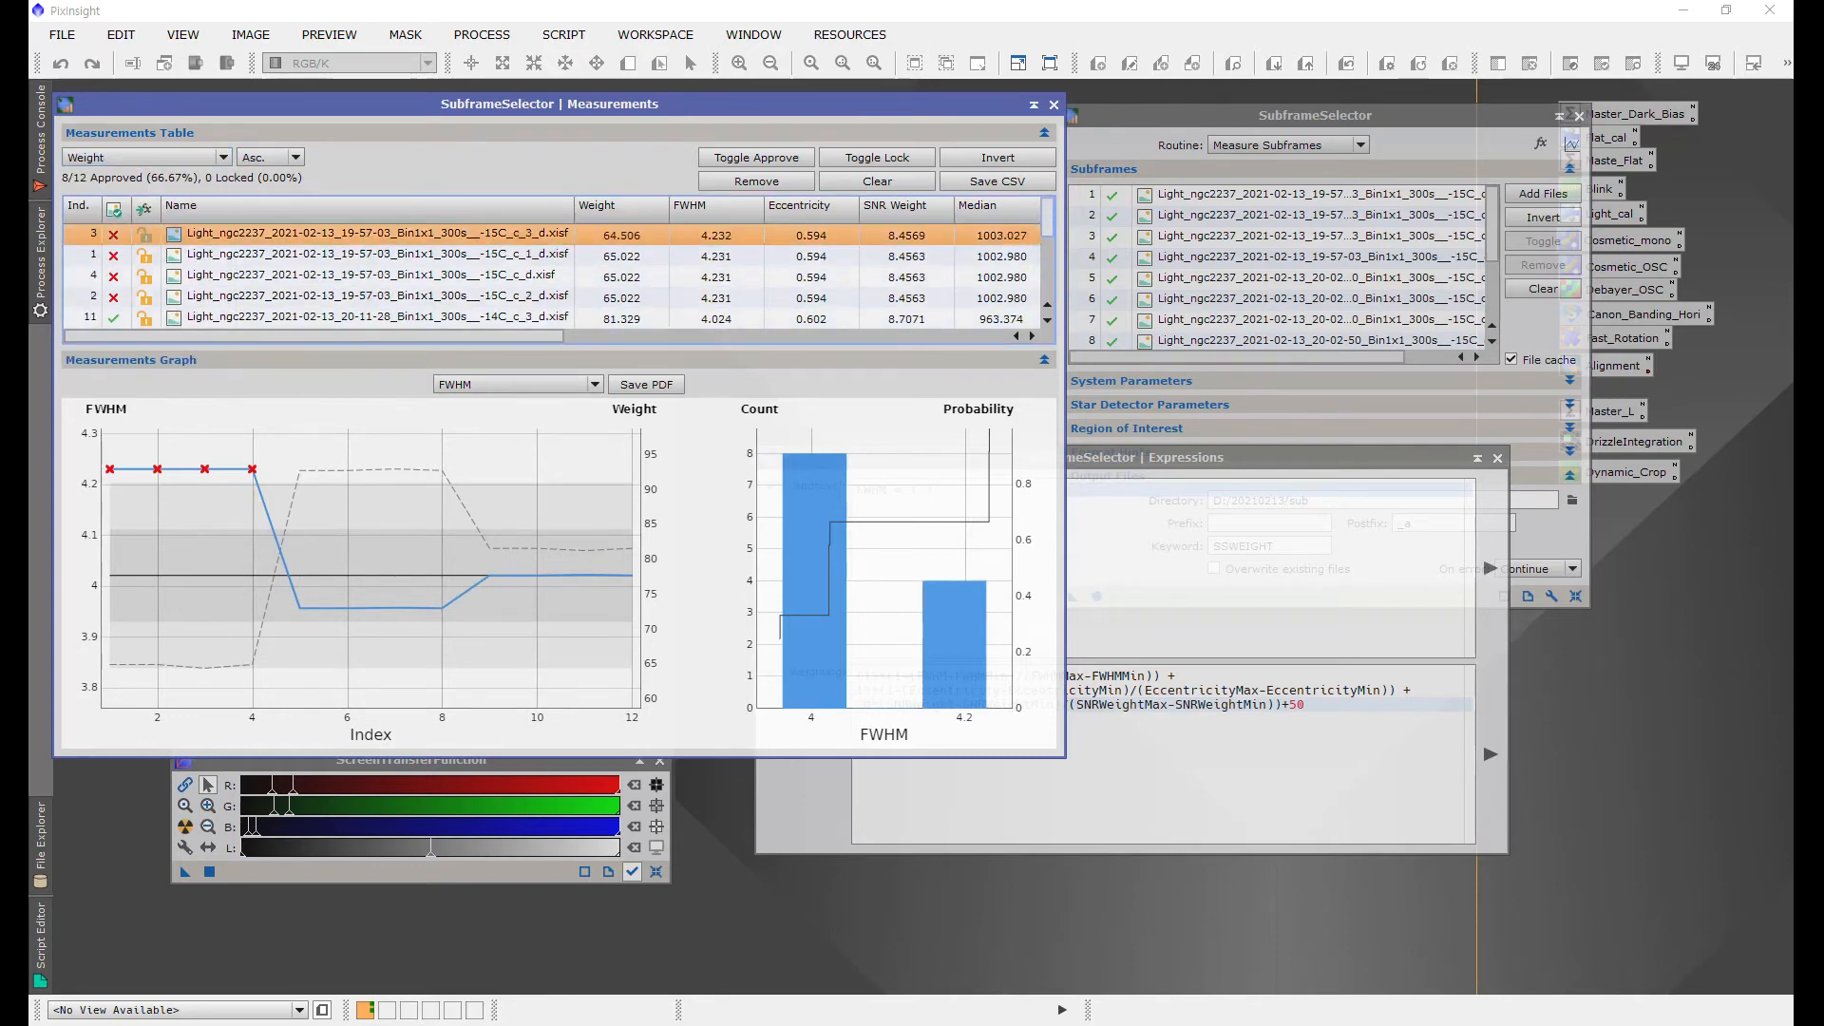
pyautogui.scroll(3, 551, 275)
pyautogui.click(379, 235)
# Step: Switch to the PowerPoint slide to read the notes on the weighting results, then return to PixInsight
pyautogui.hotkey('alt', 'Tab')
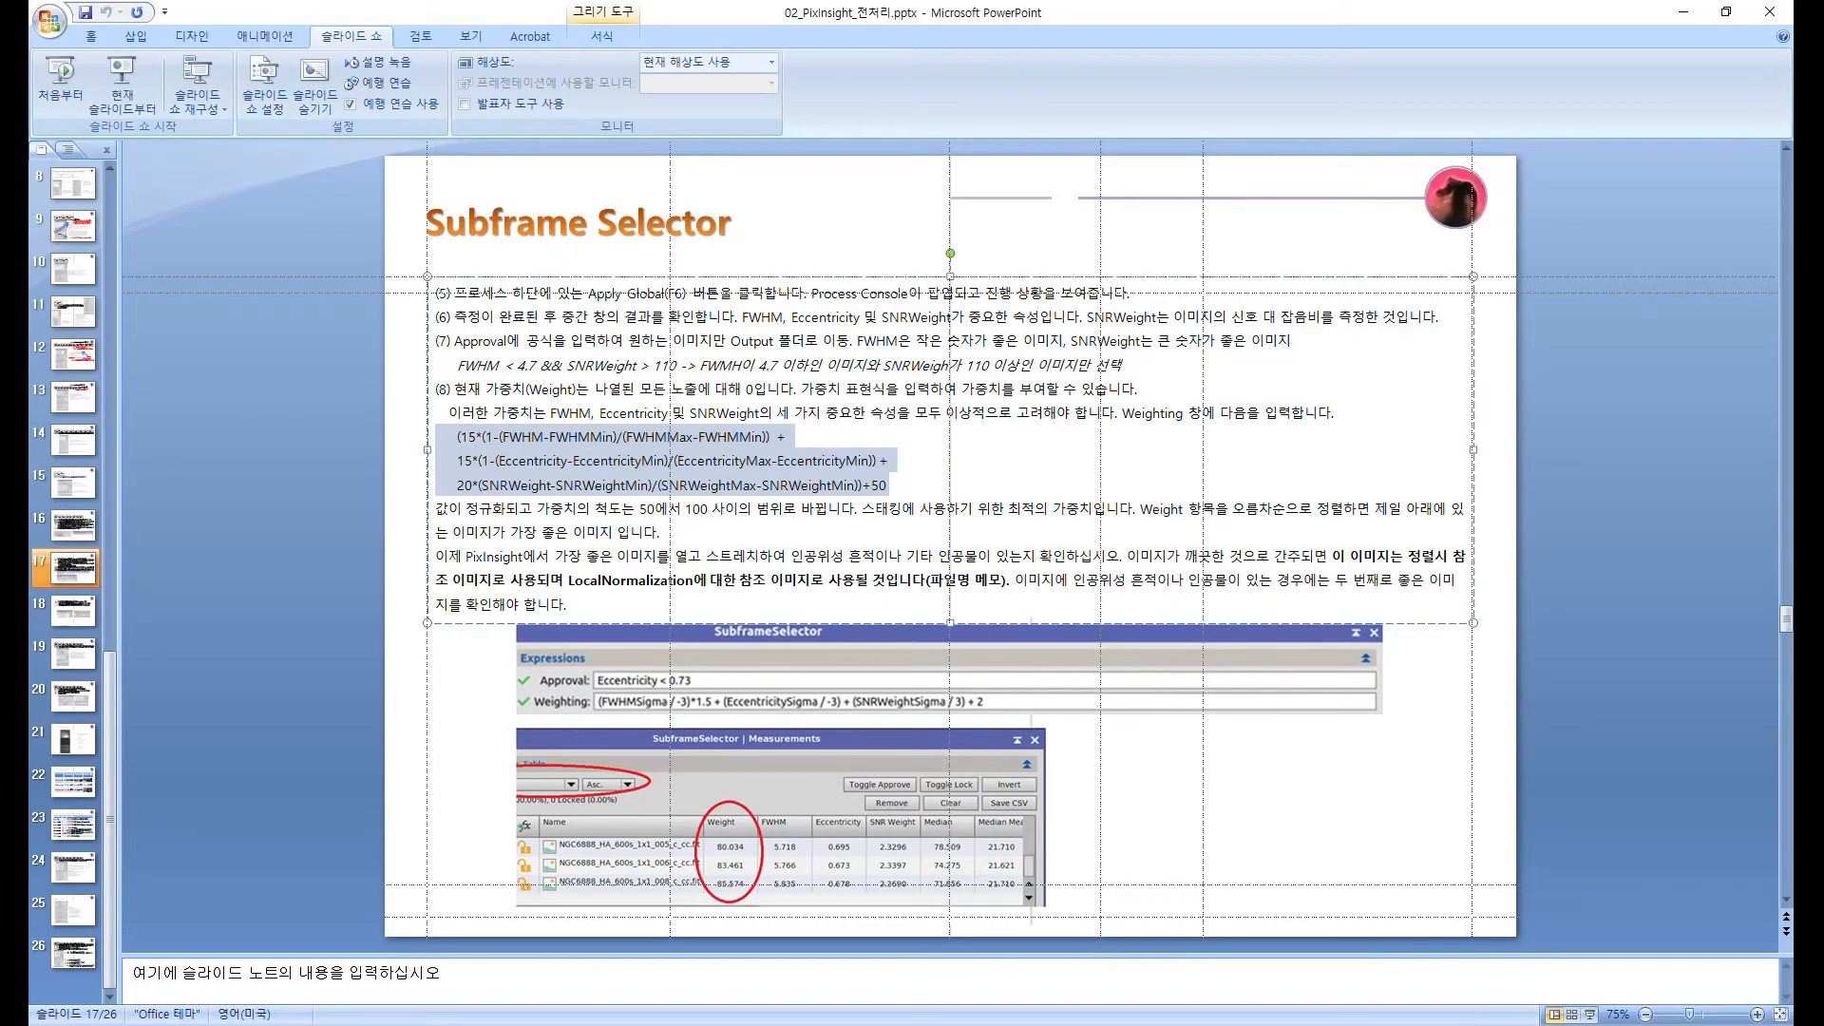
pyautogui.moveTo(661, 533)
pyautogui.mouseDown()
pyautogui.moveTo(621, 532)
pyautogui.moveTo(641, 510)
pyautogui.mouseUp()
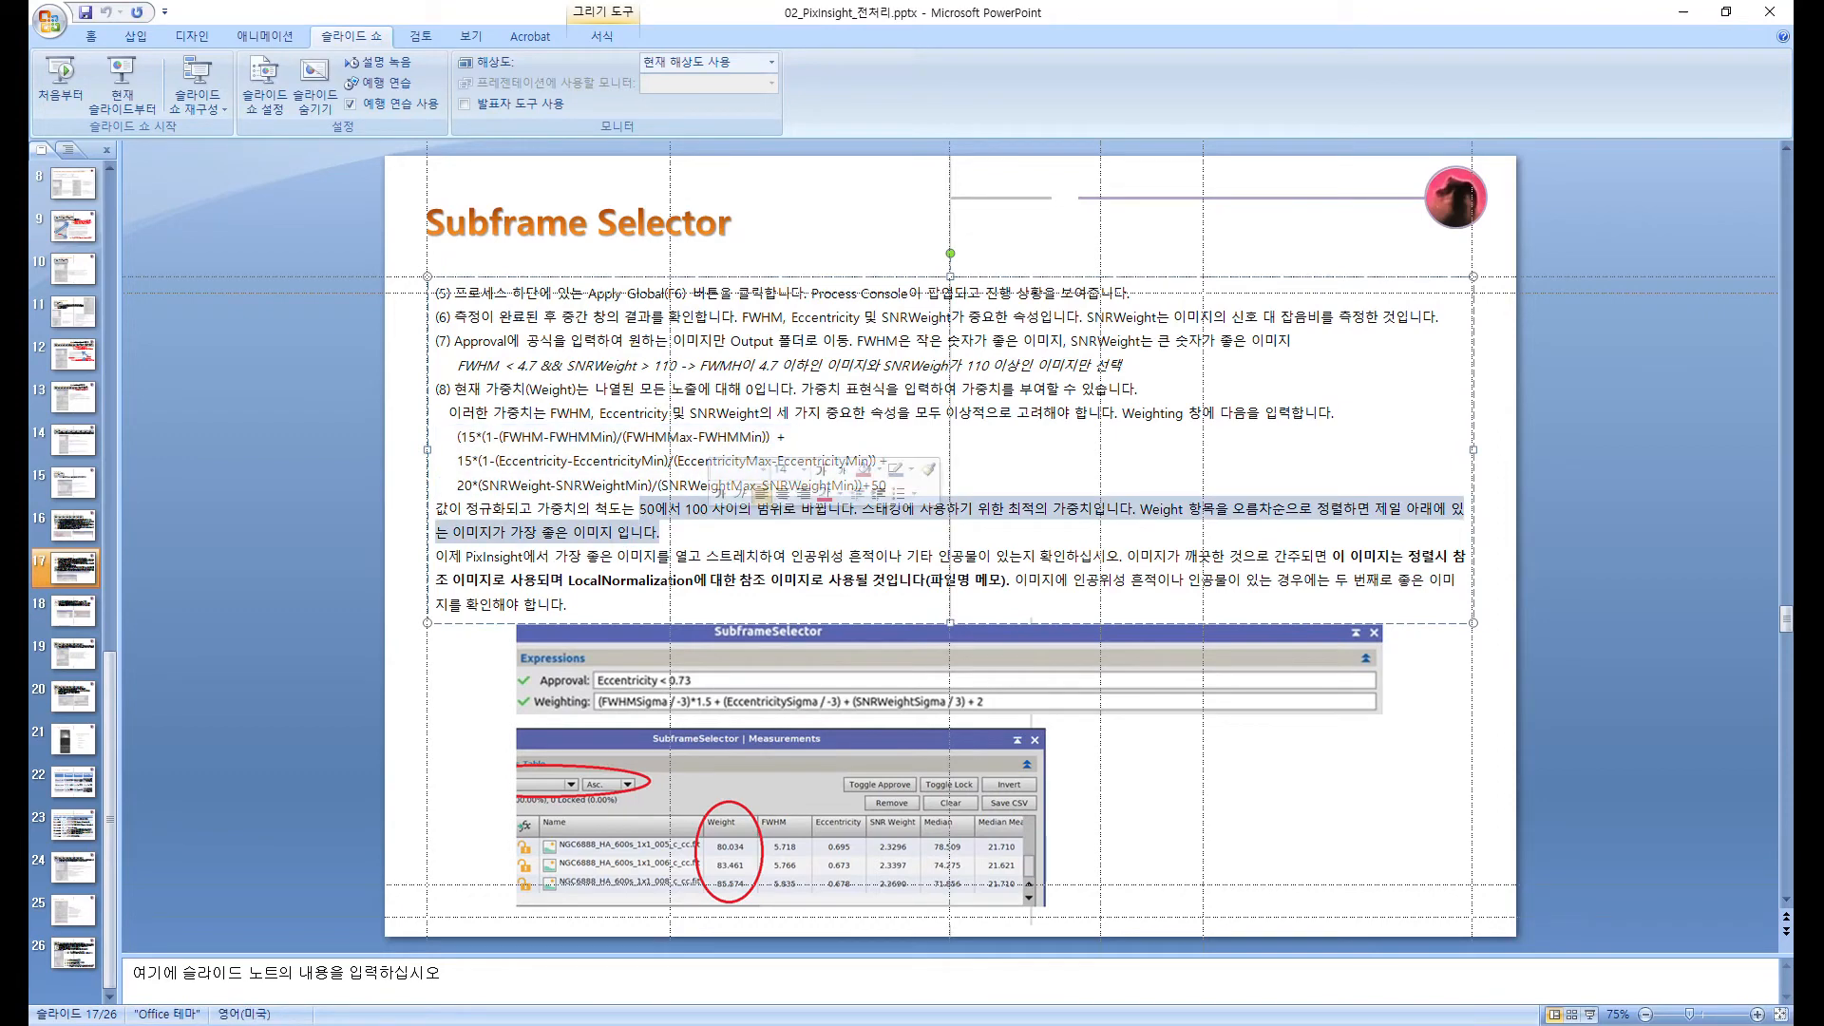
pyautogui.click(709, 509)
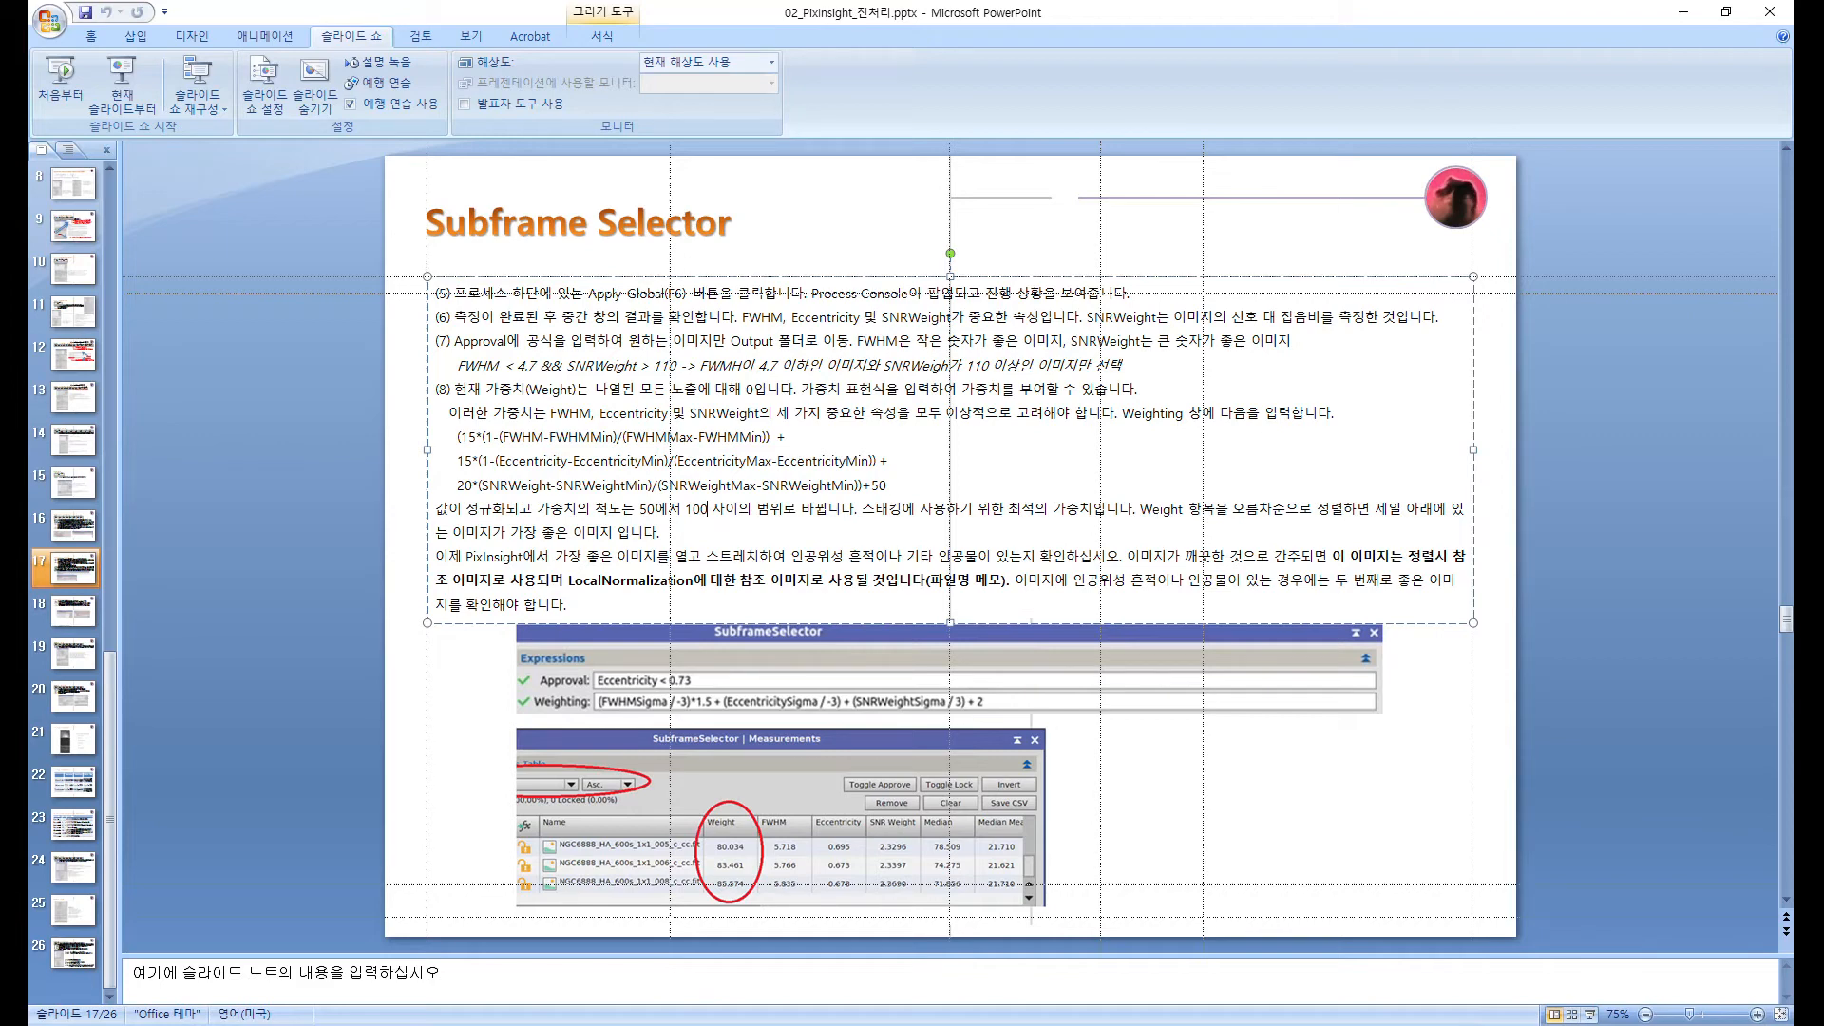
pyautogui.hotkey('alt', 'Tab')
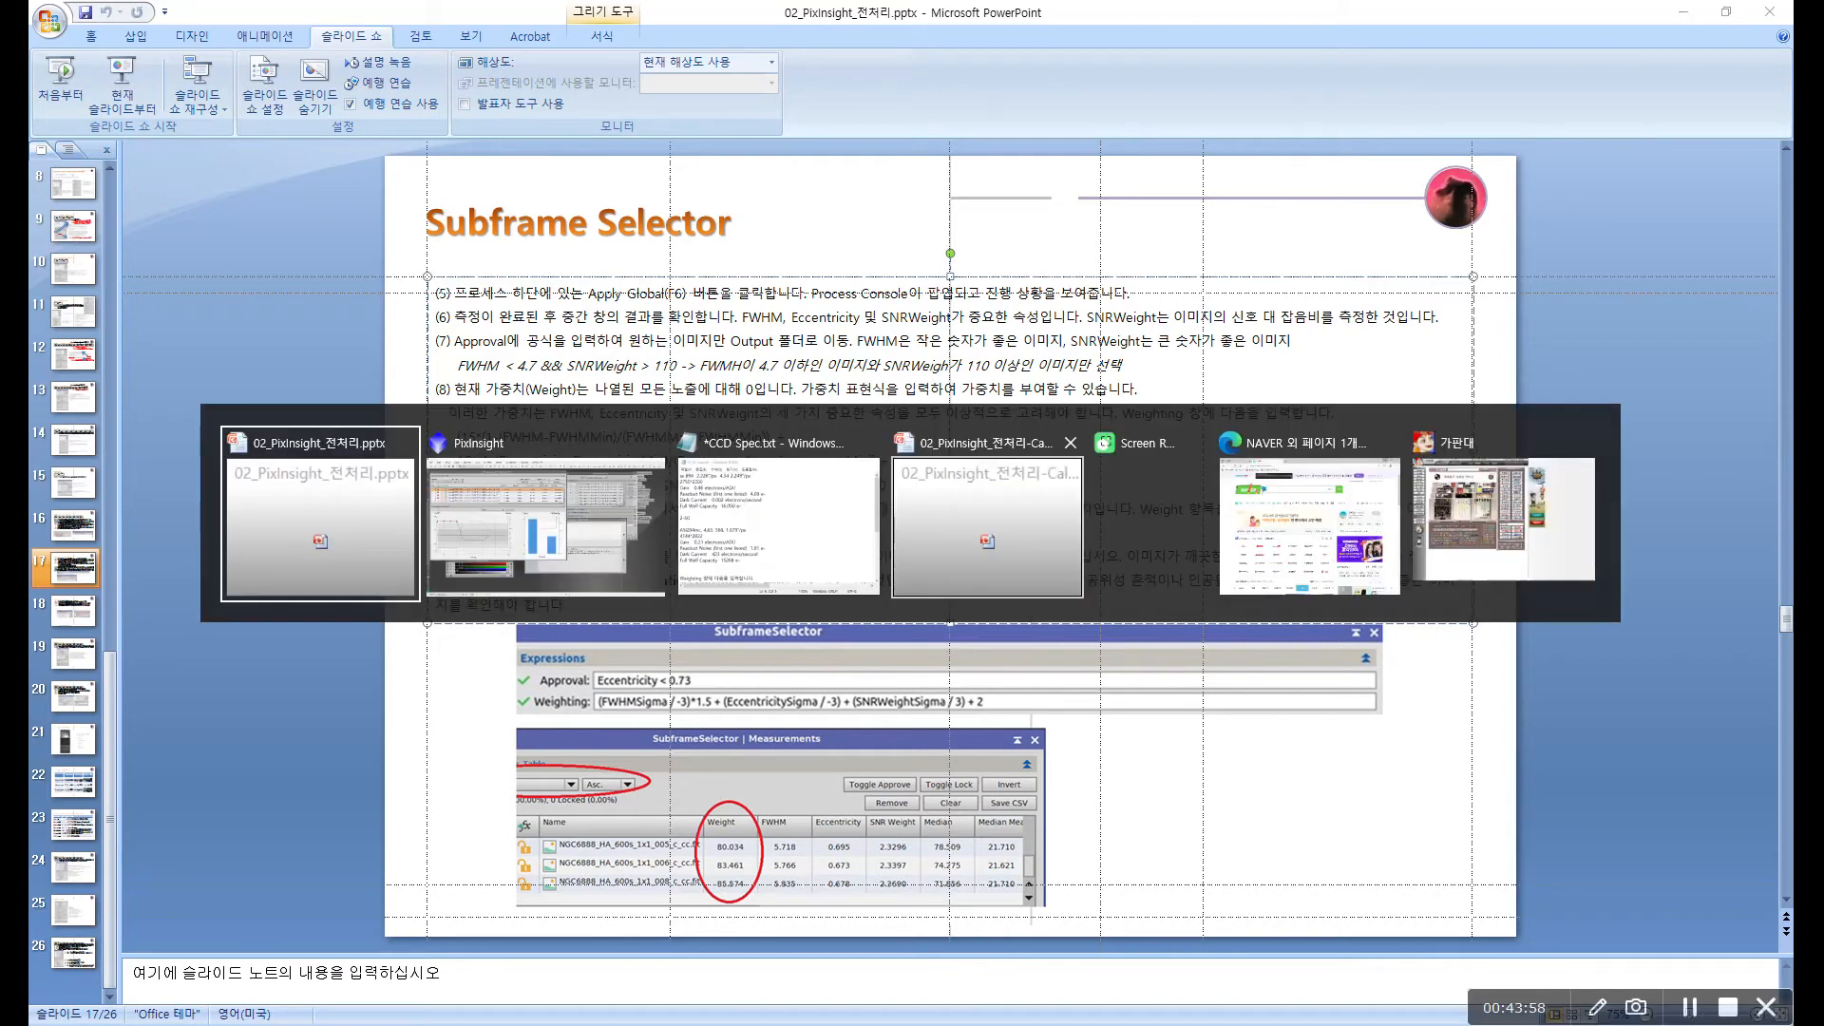
pyautogui.hotkey('alt', 'Tab')
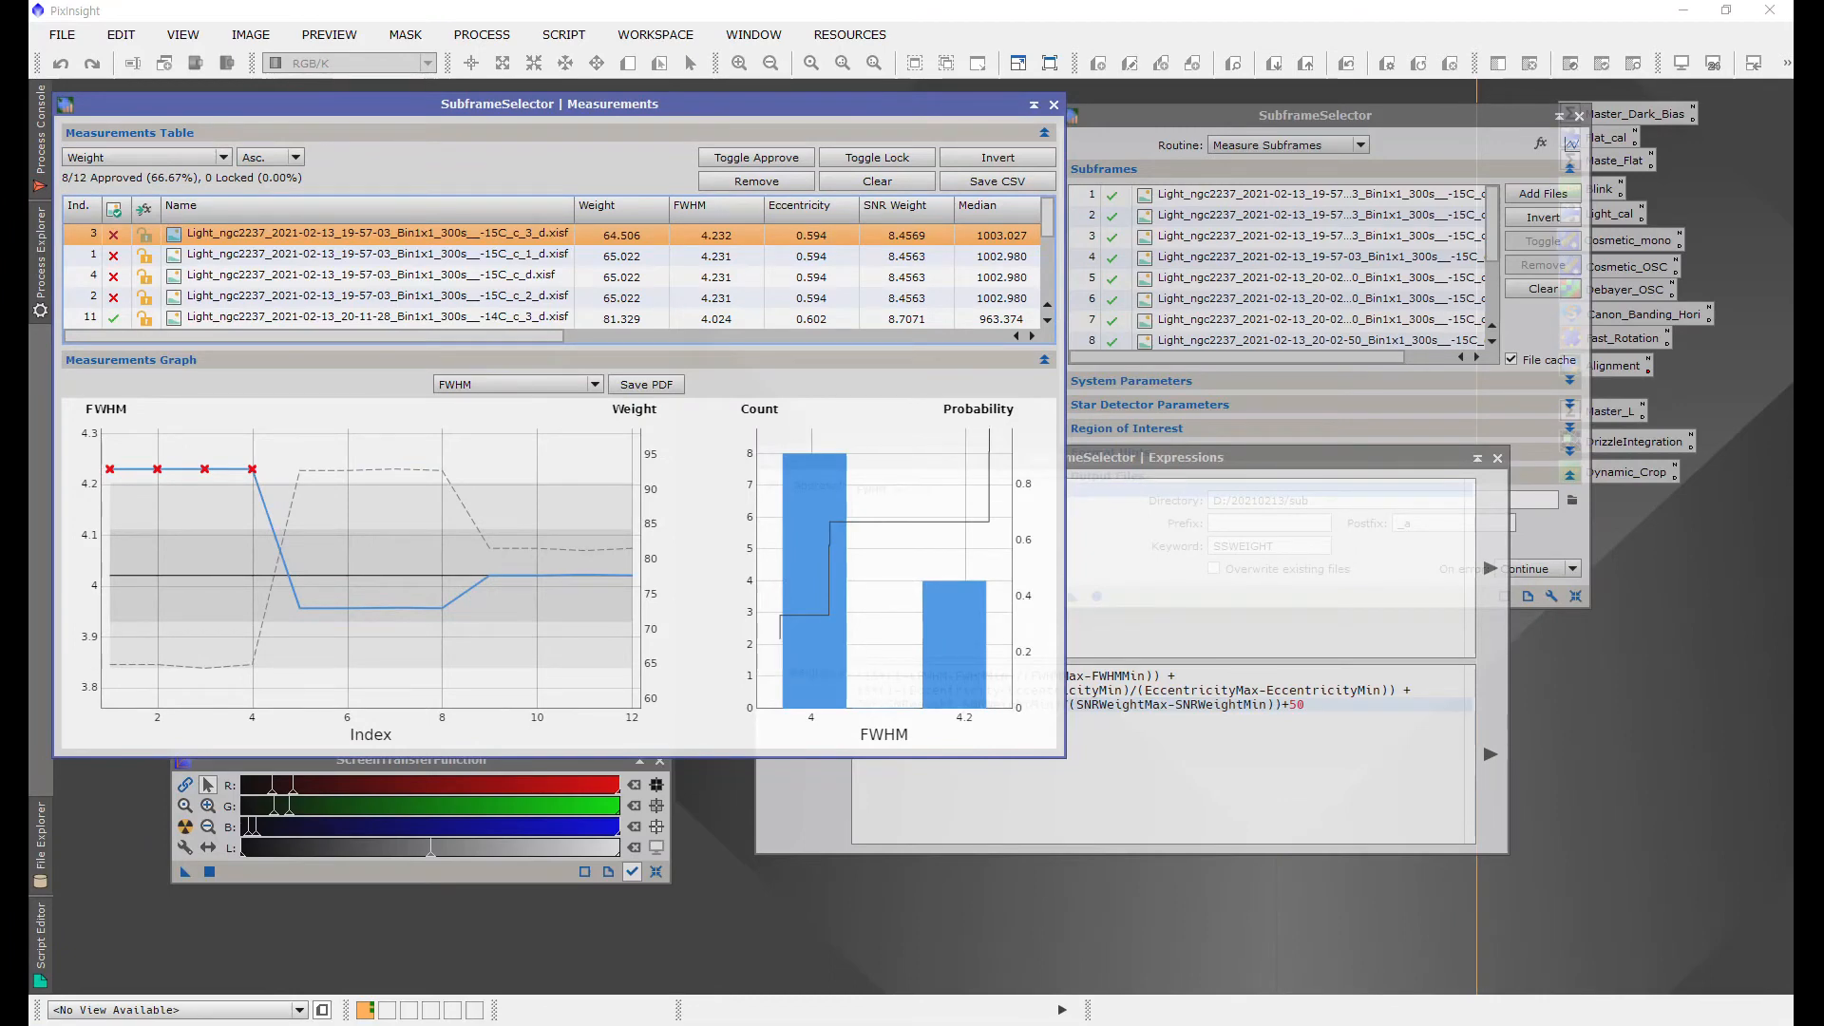
# Step: Switch SubframeSelector's routine to Output Subframes and execute it to write the approved, weighted subframes
pyautogui.click(1349, 568)
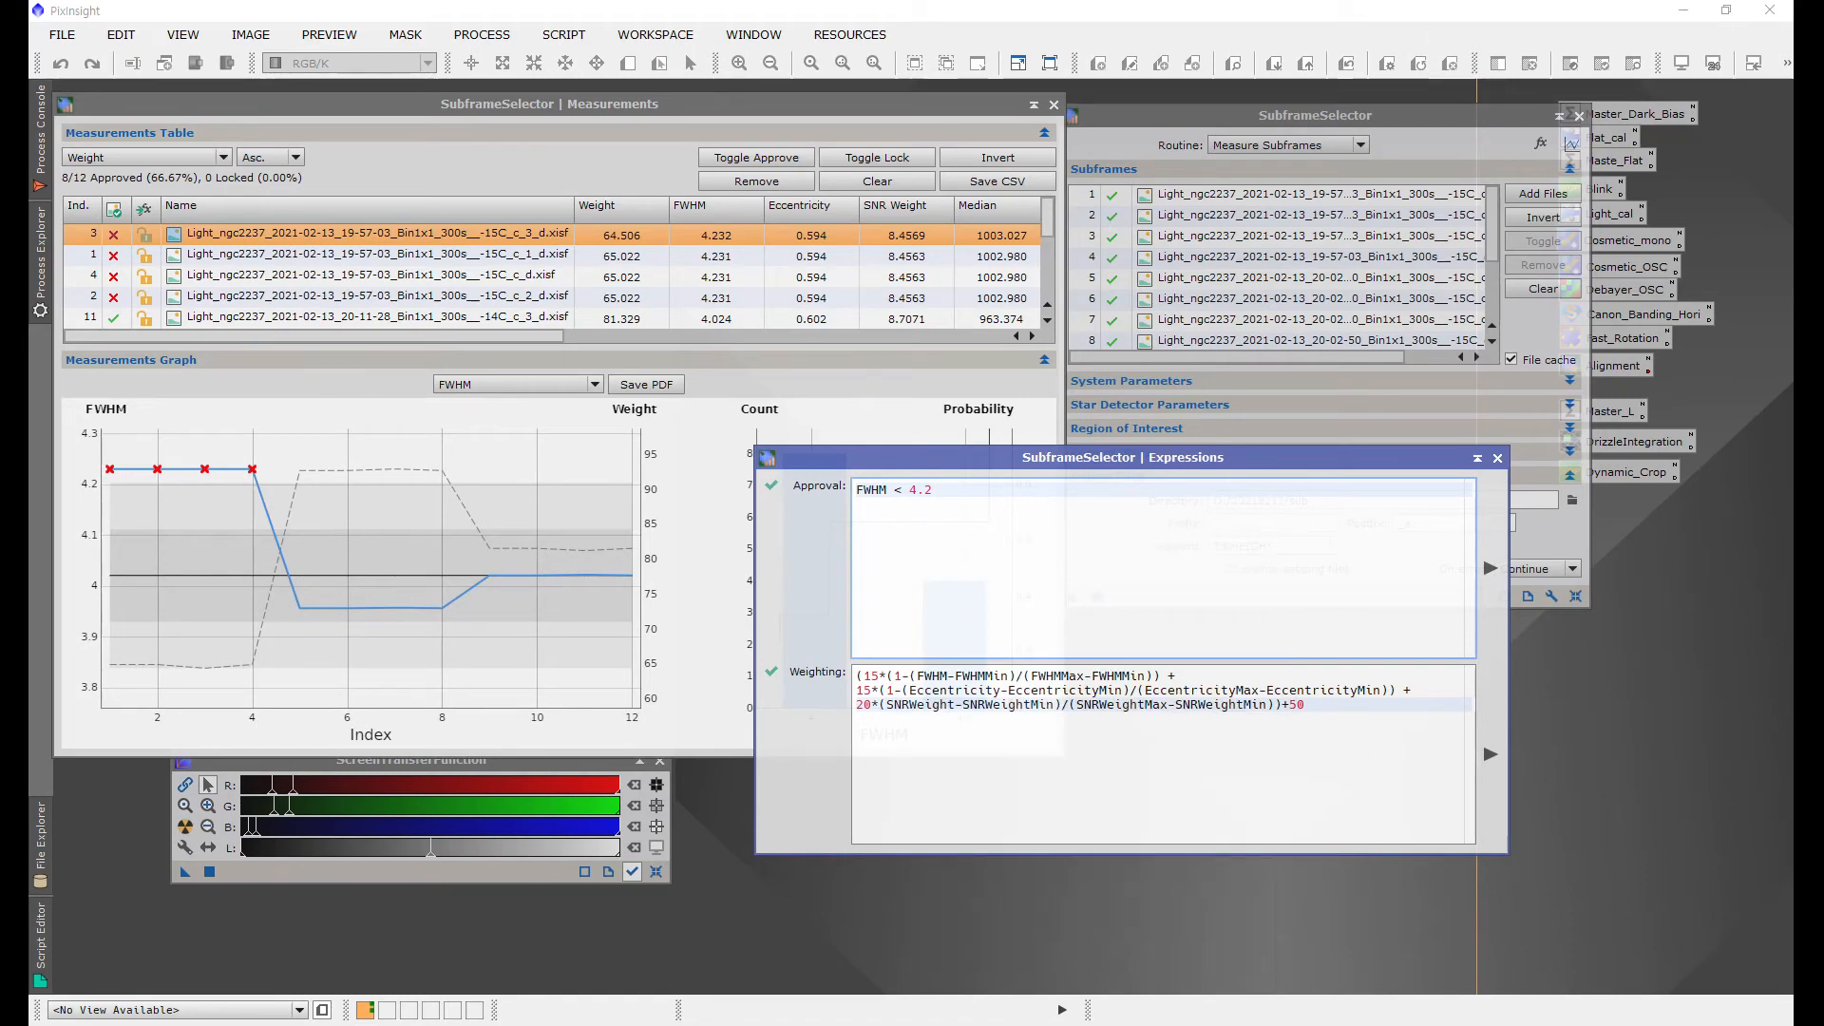
pyautogui.click(1420, 117)
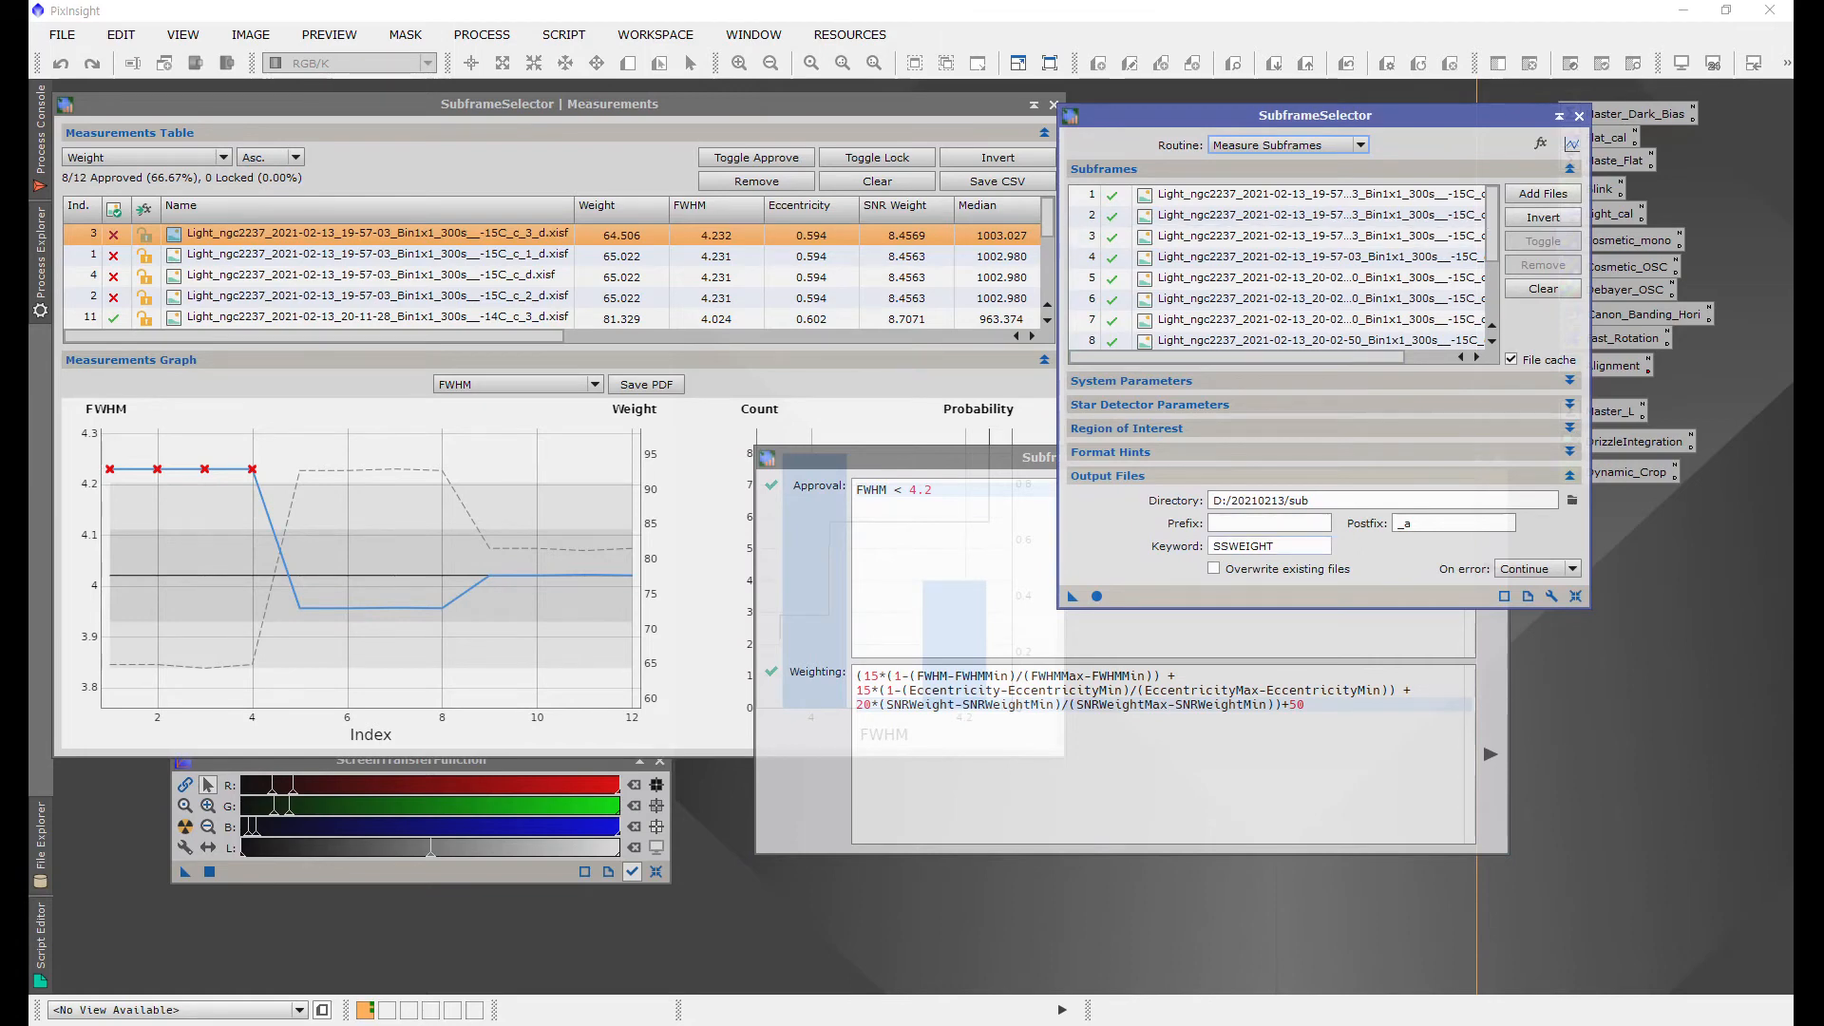
pyautogui.doubleClick(1246, 546)
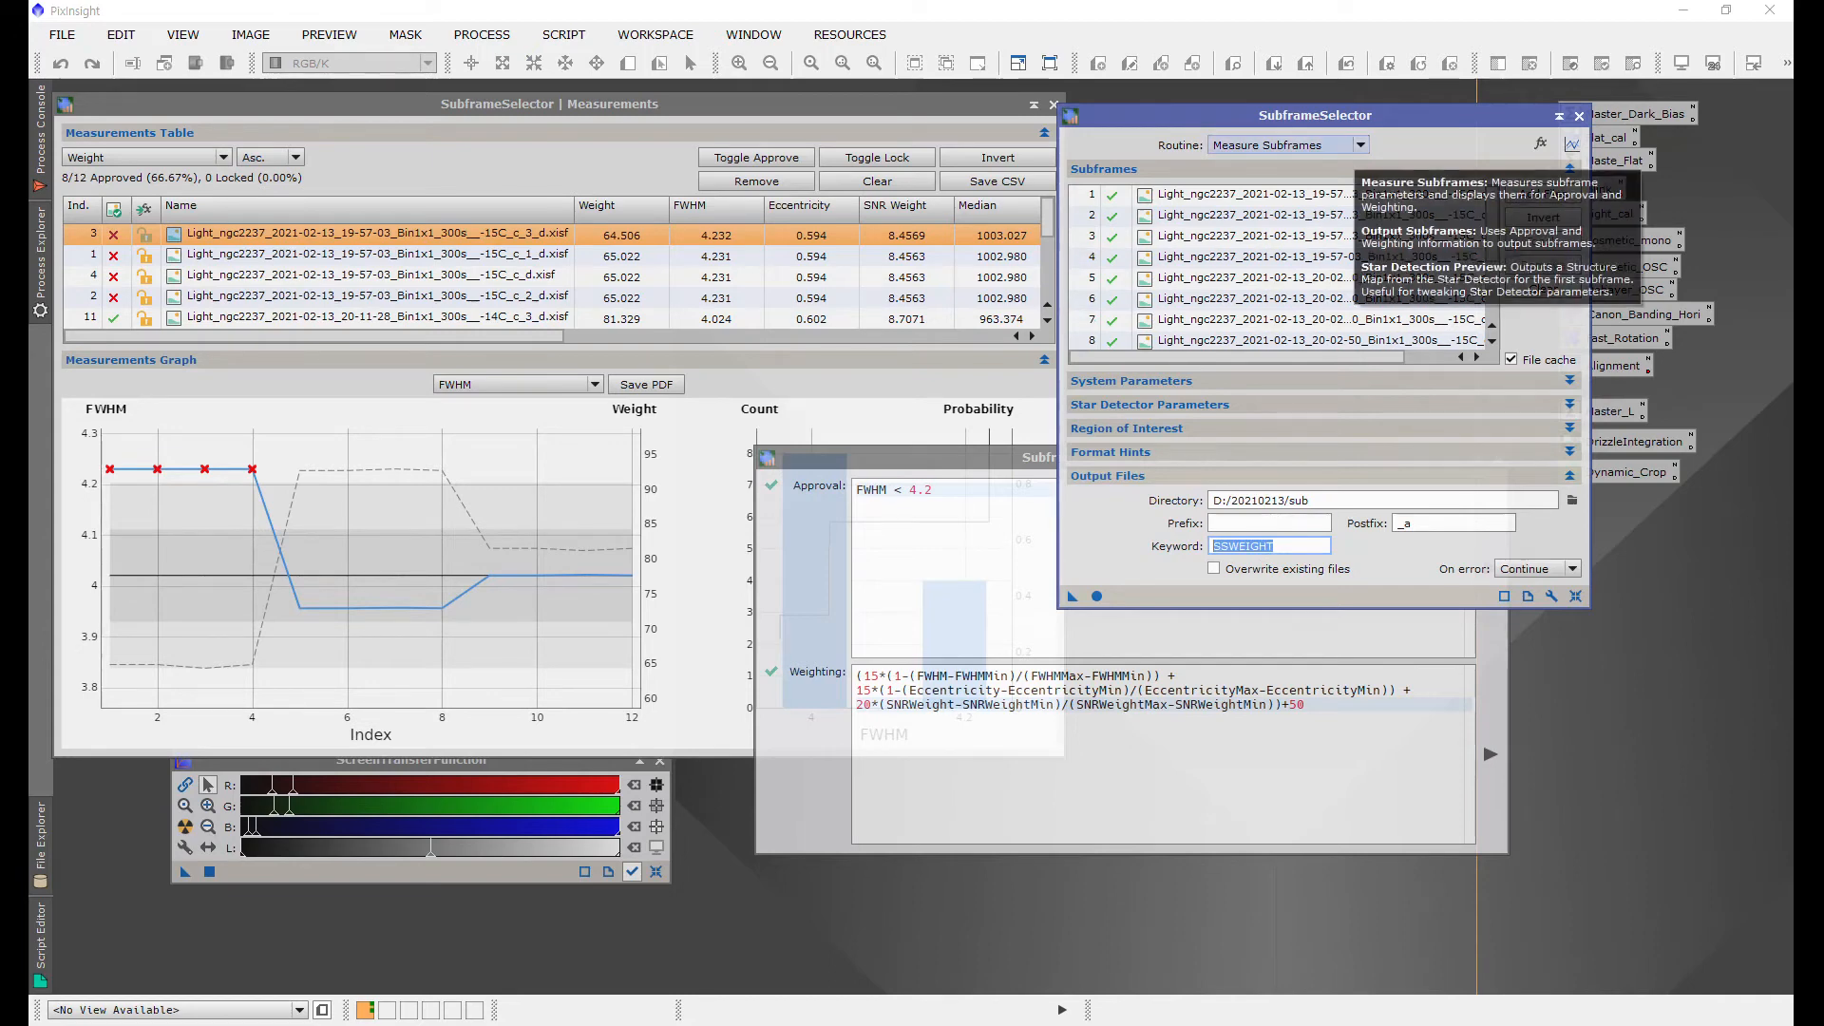
pyautogui.click(1360, 145)
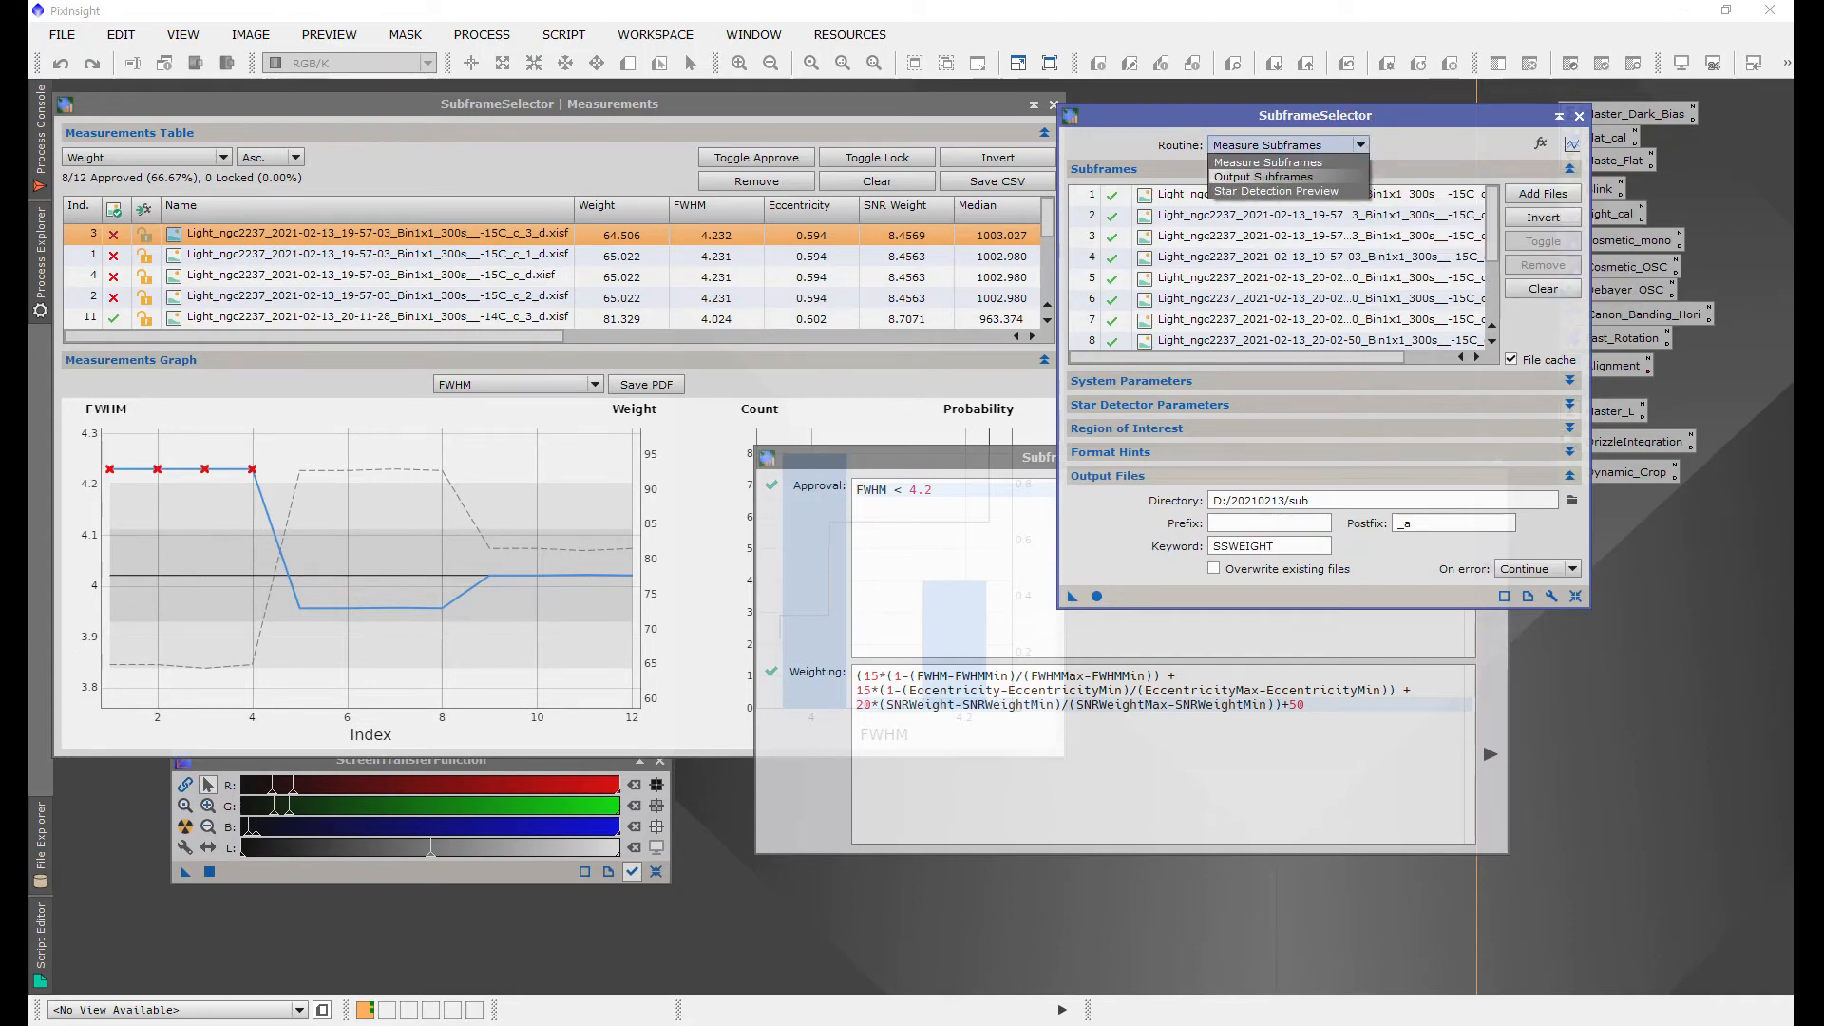
pyautogui.click(1282, 177)
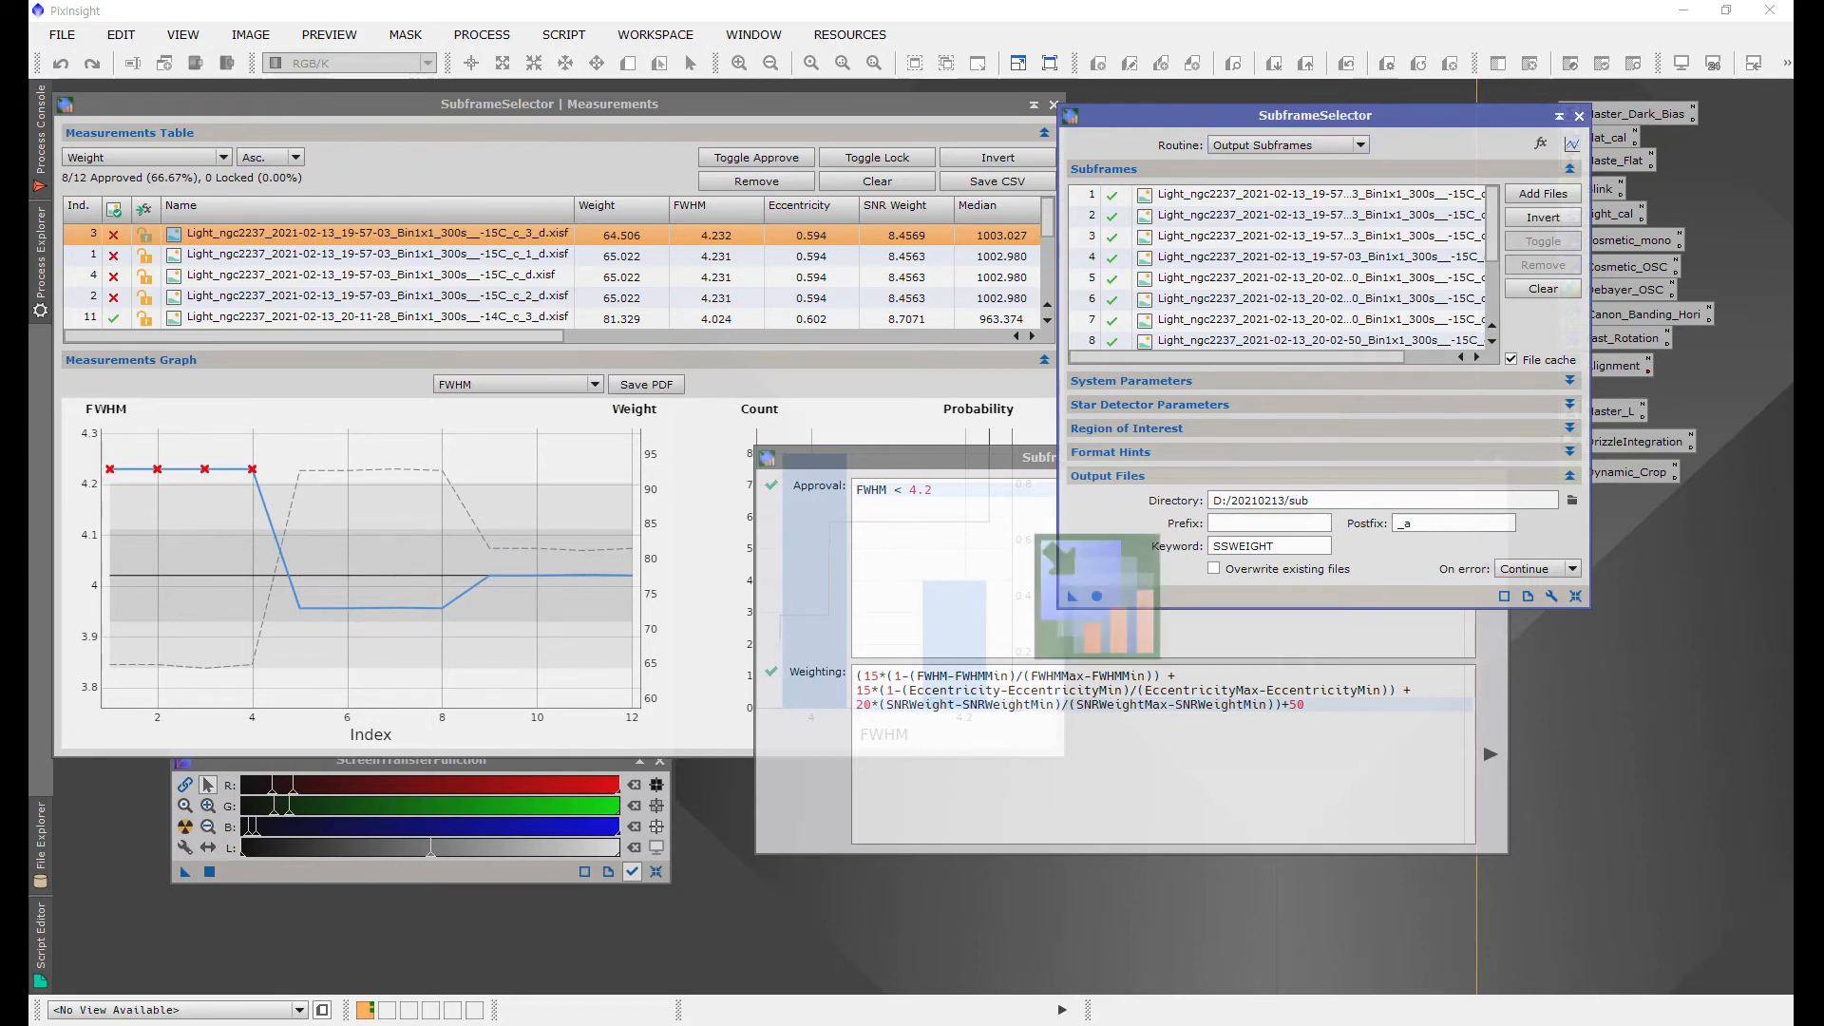
pyautogui.click(1096, 596)
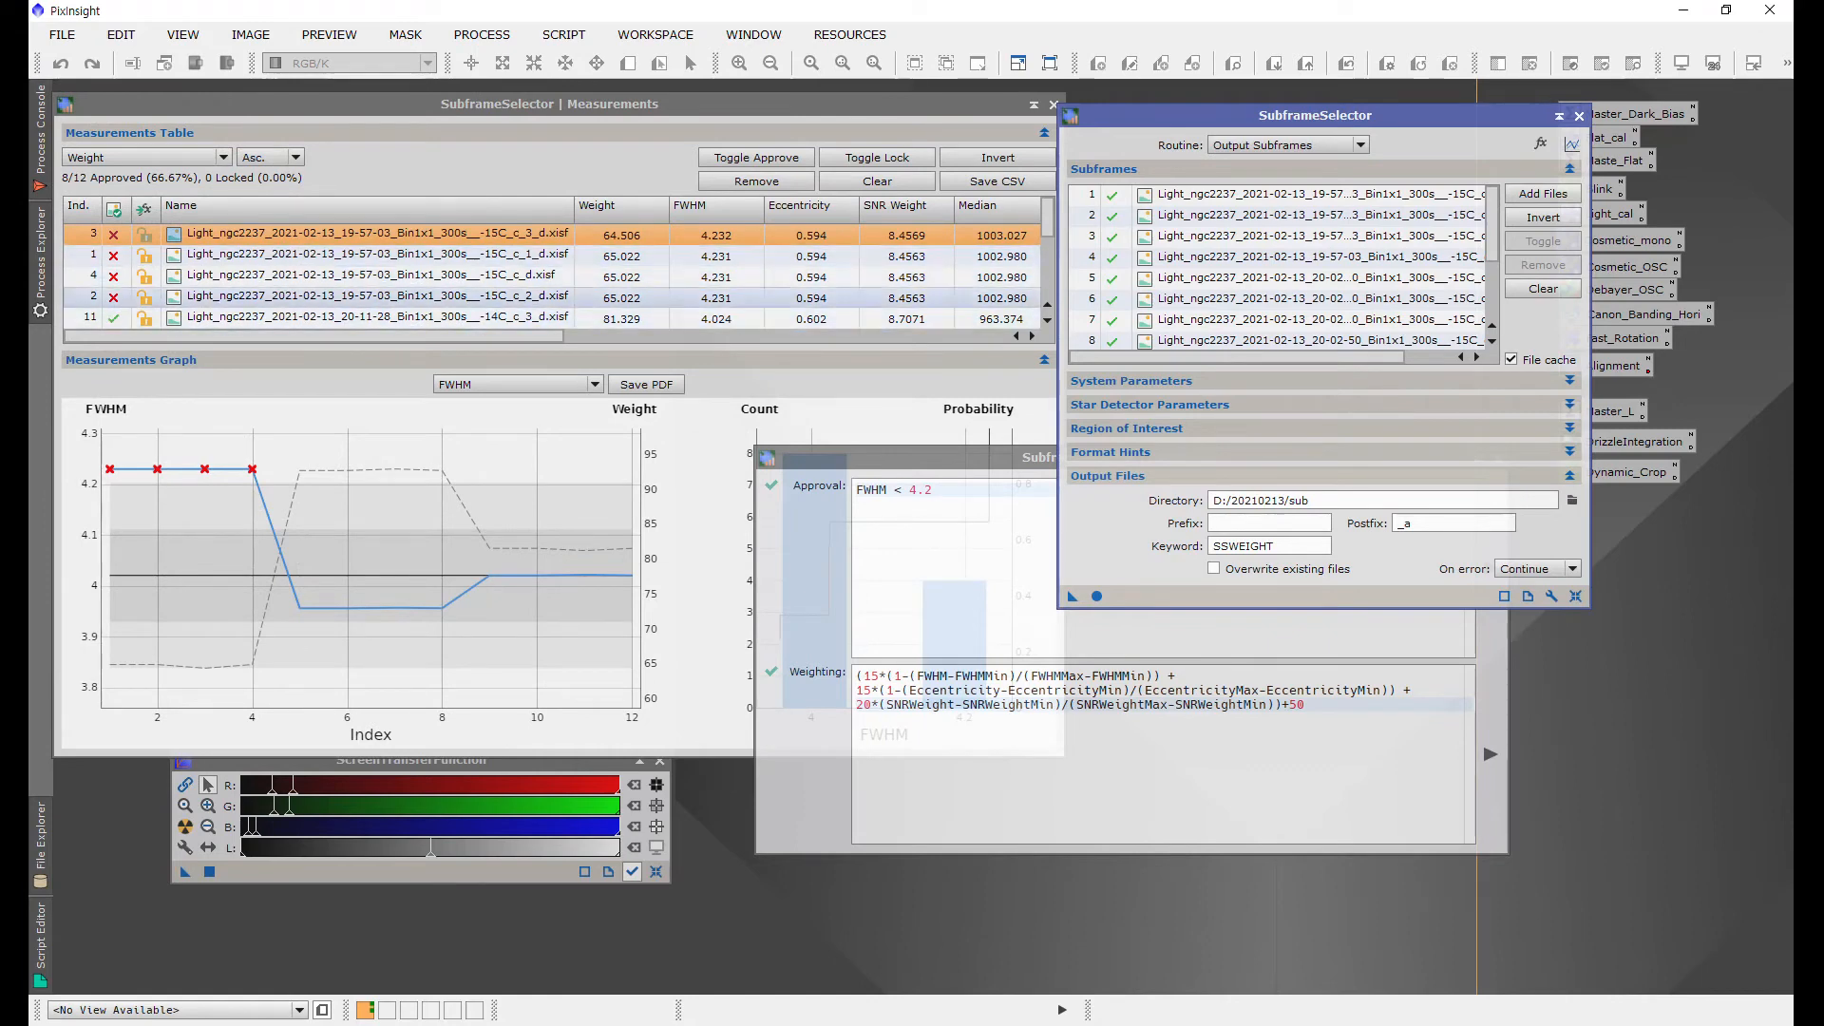
# Step: Open File Explorer and inspect the output files in the D:\20210213\sub folder
pyautogui.scroll(-2, 551, 285)
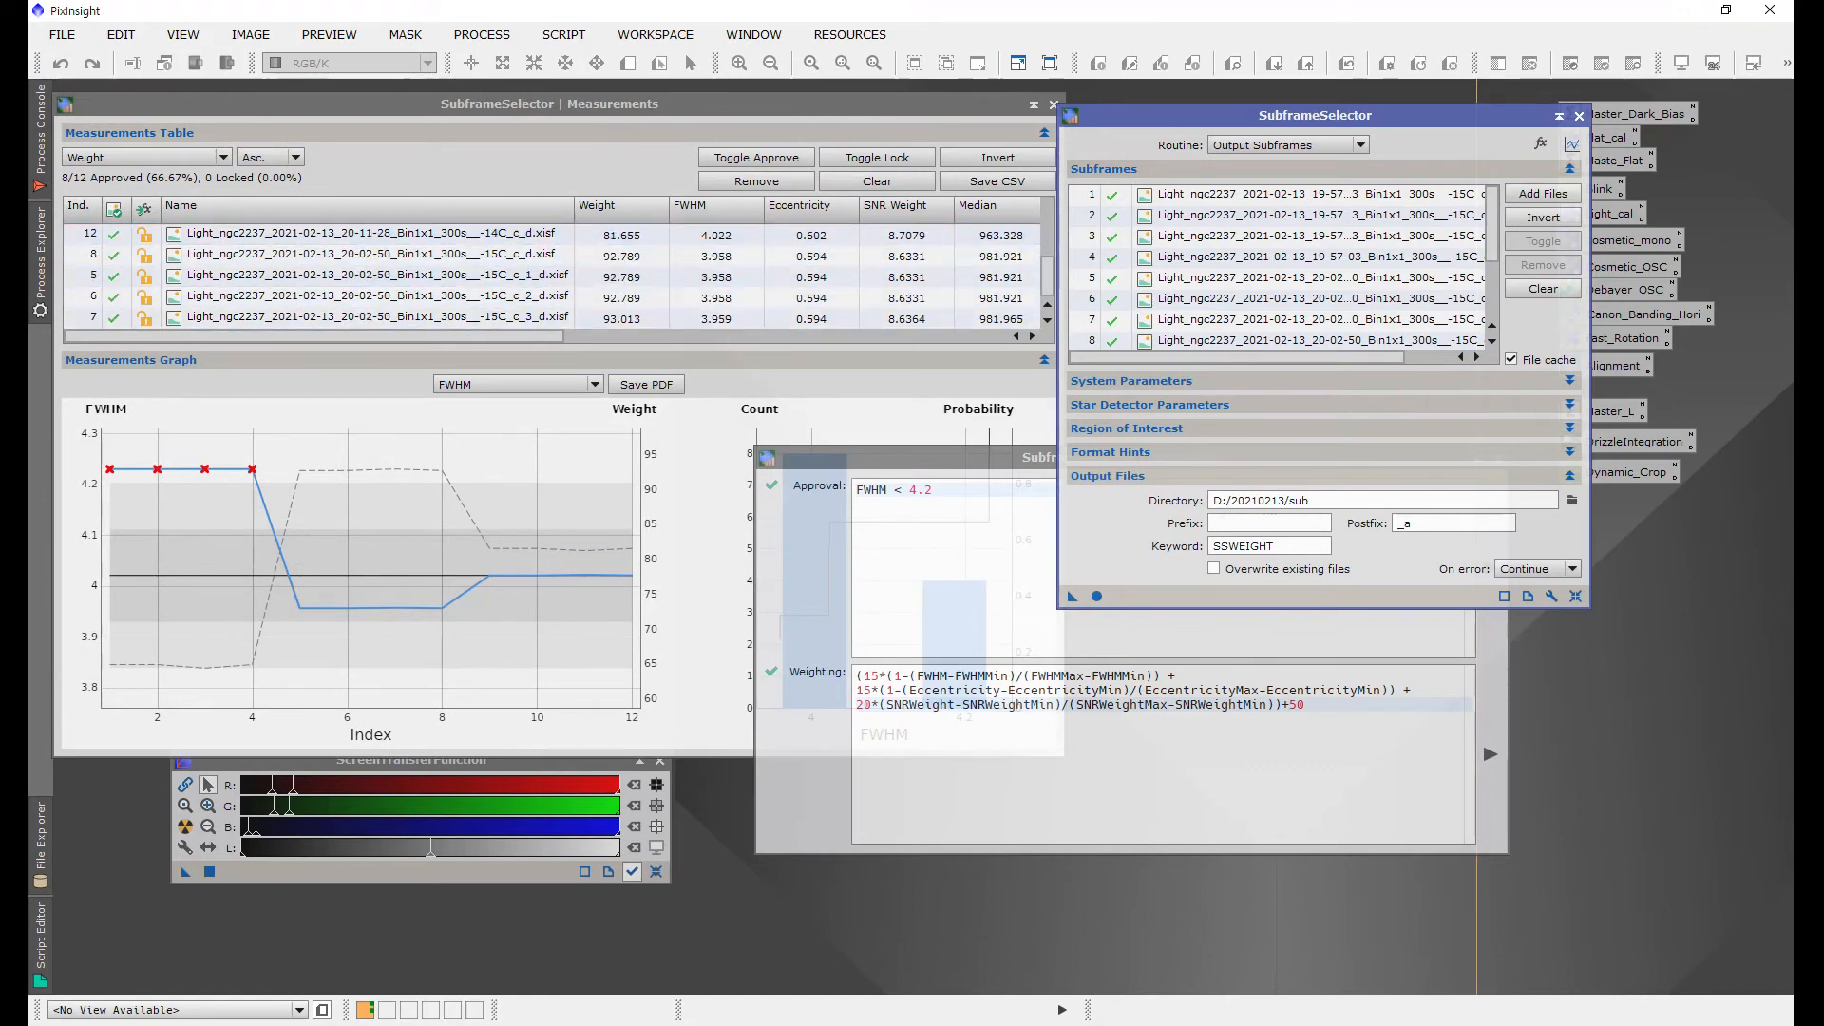
pyautogui.press('super+e')
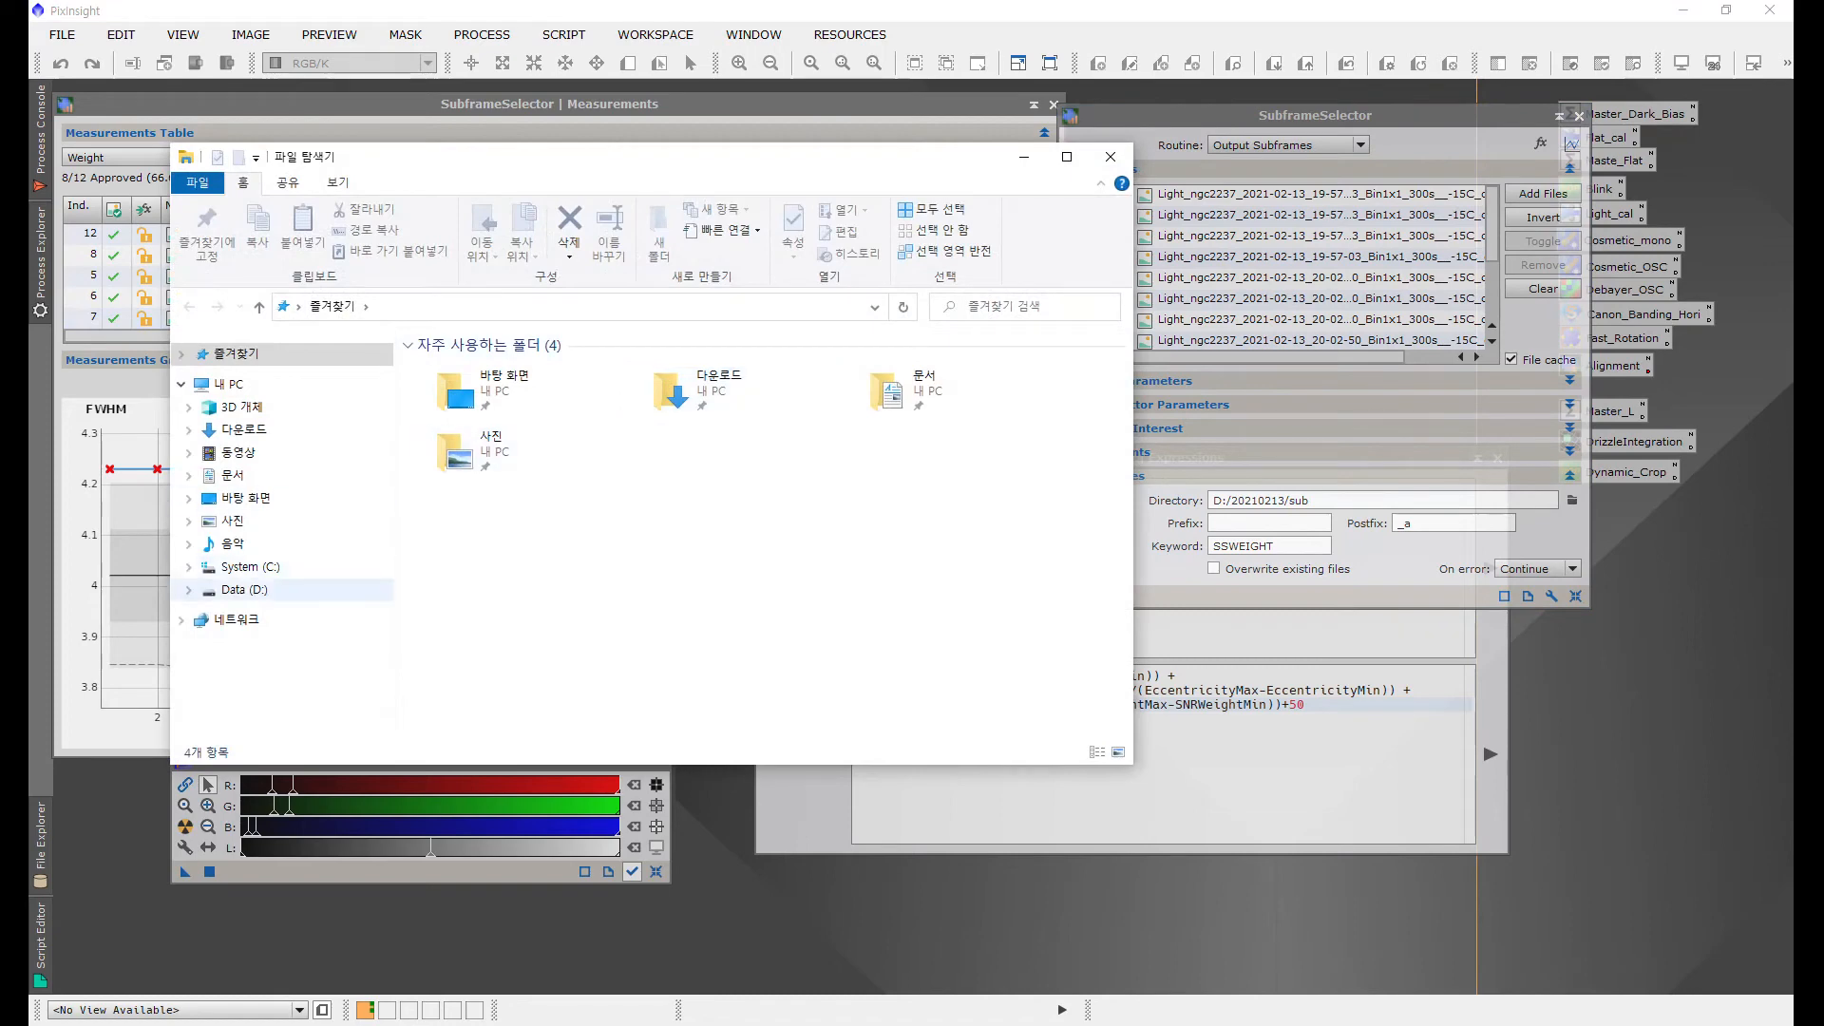
pyautogui.click(254, 589)
pyautogui.click(468, 368)
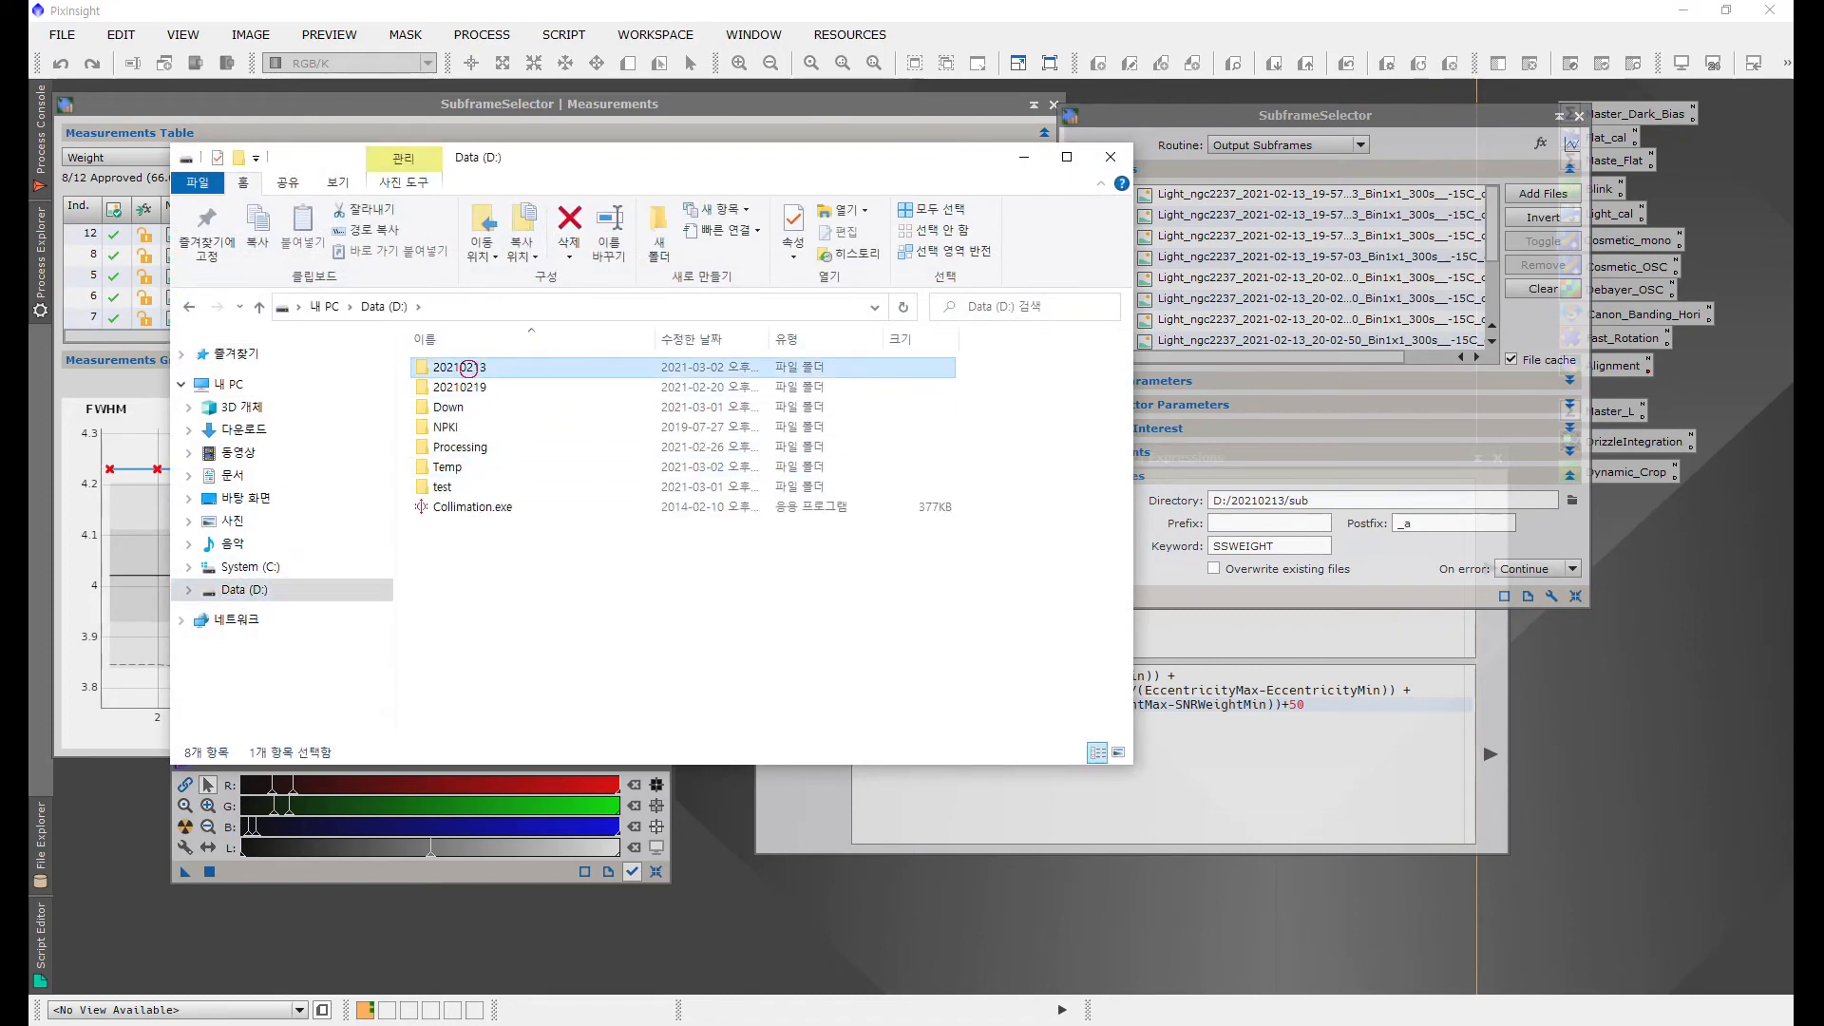
pyautogui.doubleClick(469, 367)
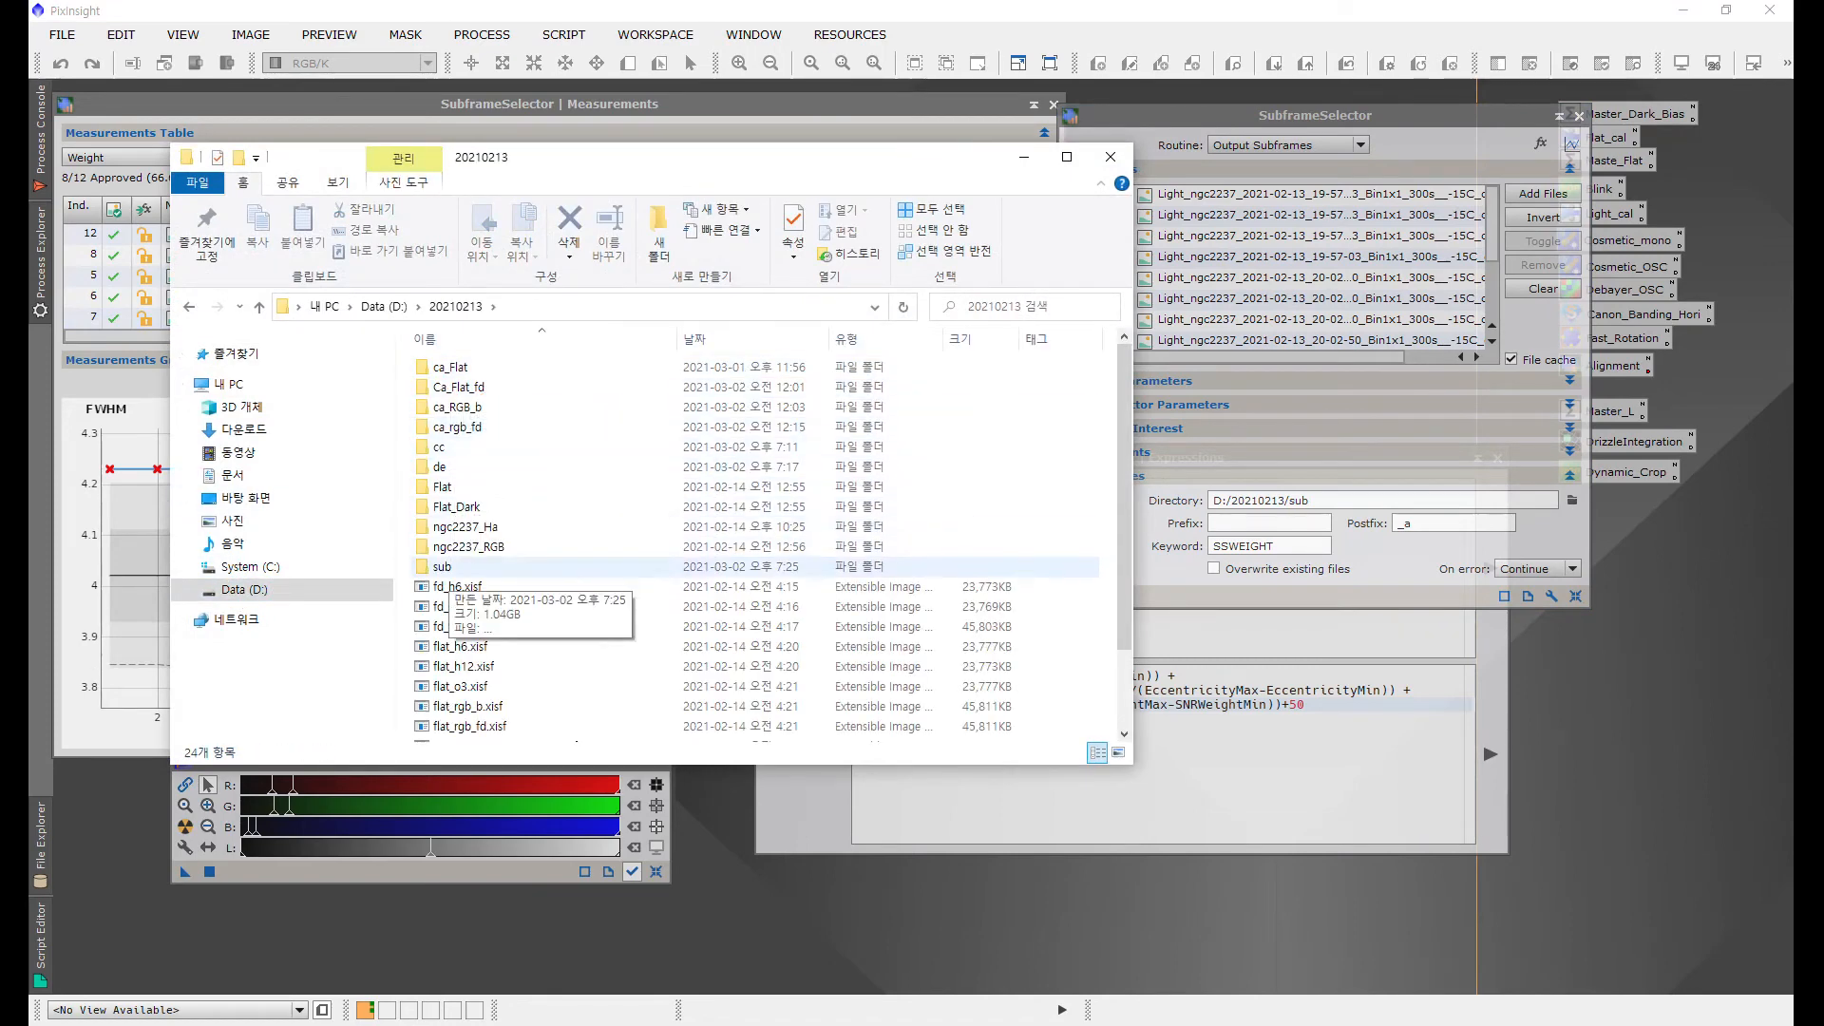
pyautogui.doubleClick(443, 568)
pyautogui.moveTo(646, 594); pyautogui.dragTo(423, 361)
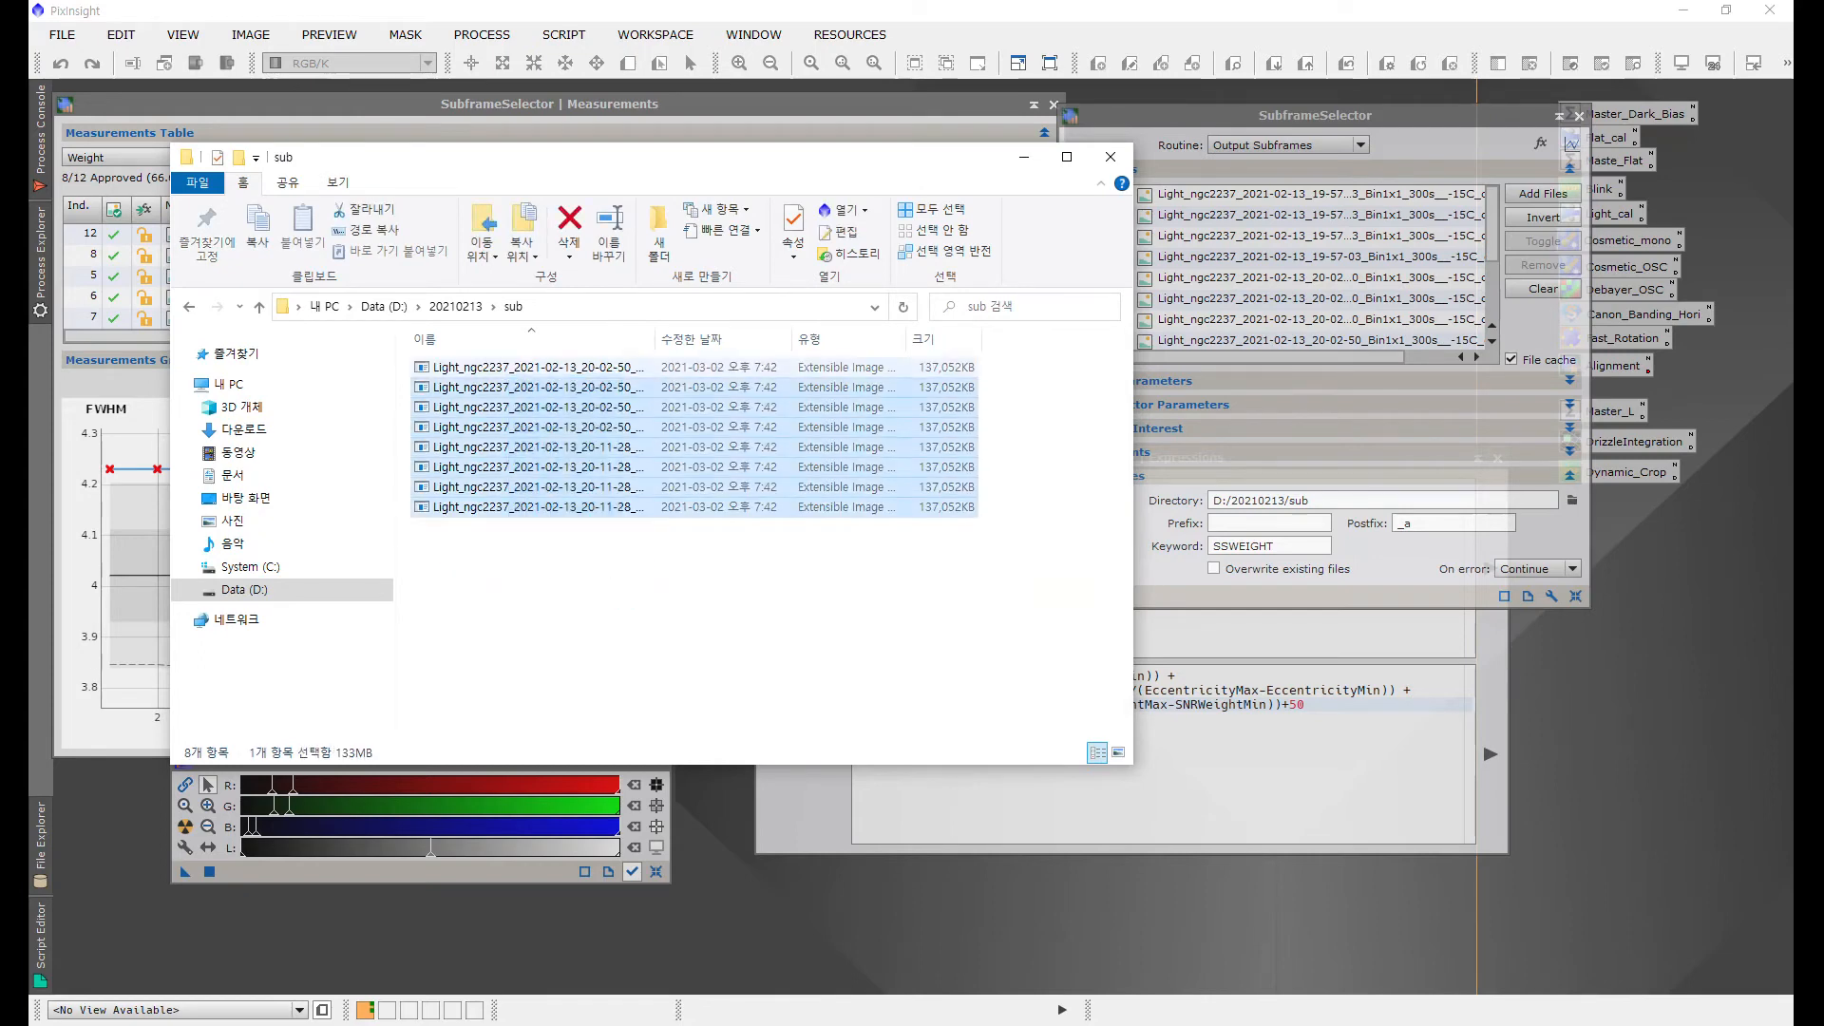
pyautogui.doubleClick(654, 338)
pyautogui.moveTo(766, 573); pyautogui.dragTo(494, 354)
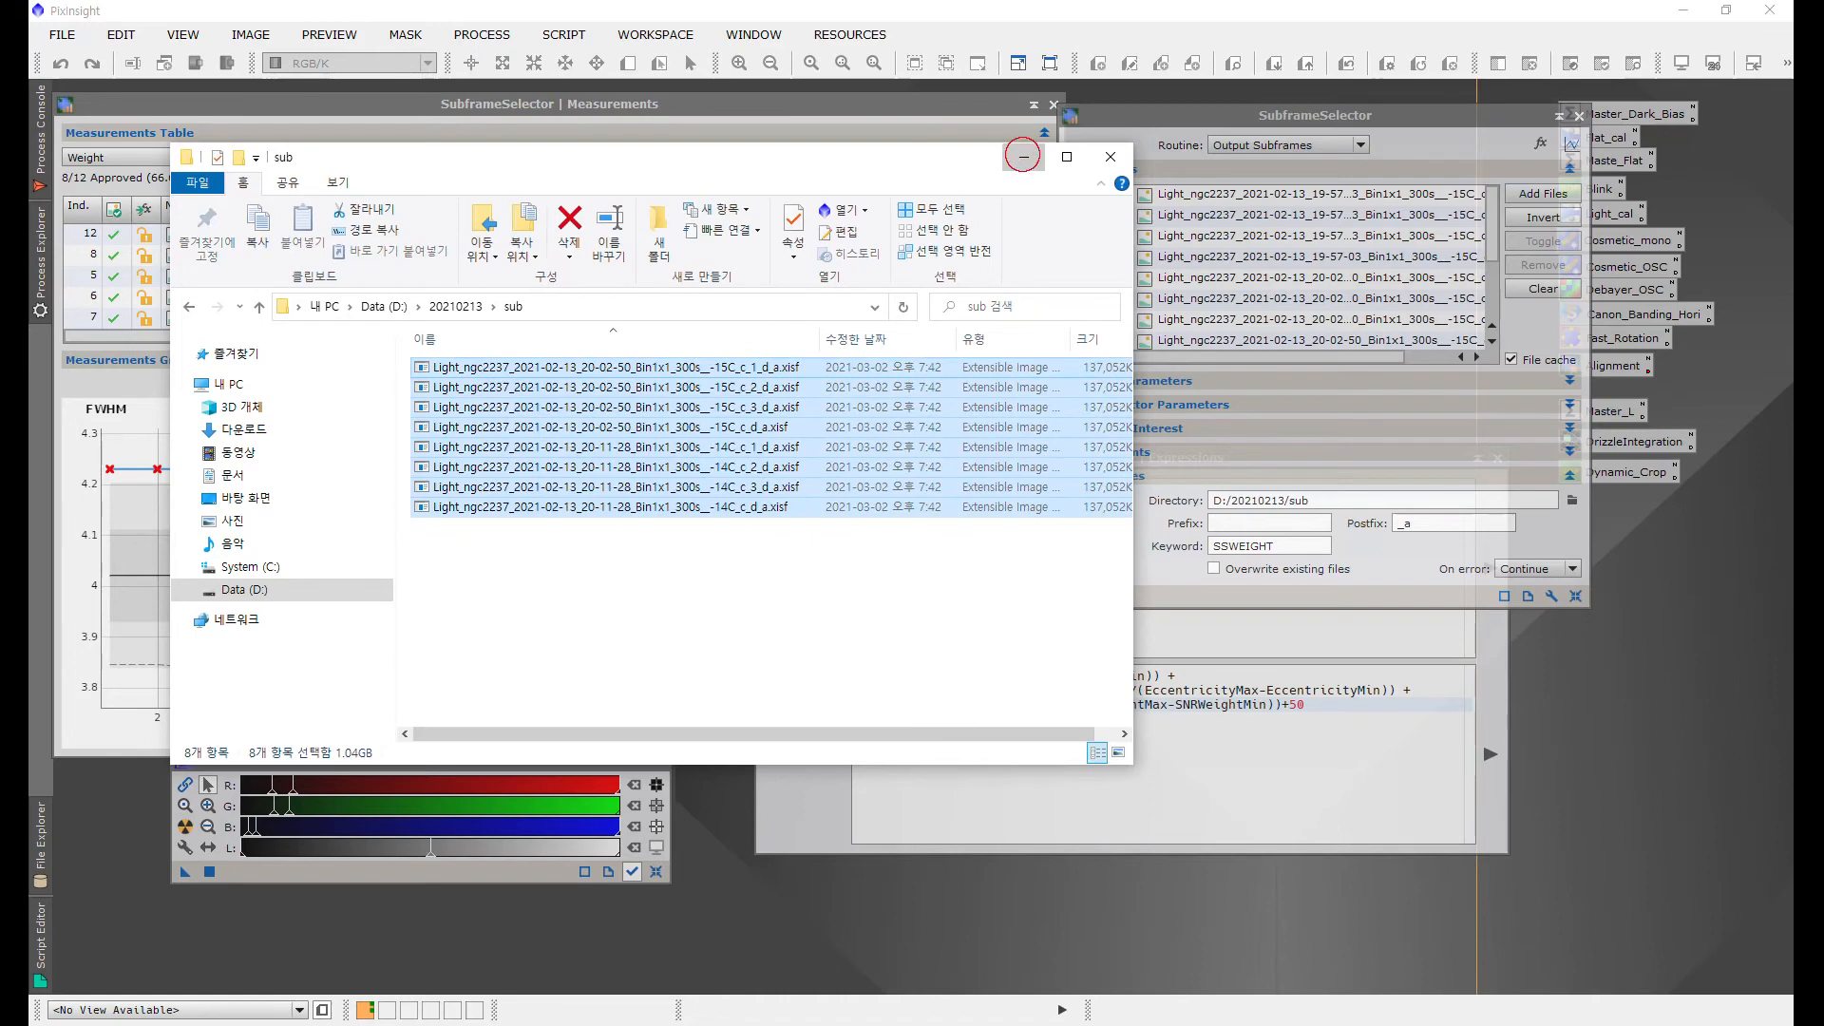
pyautogui.click(1023, 156)
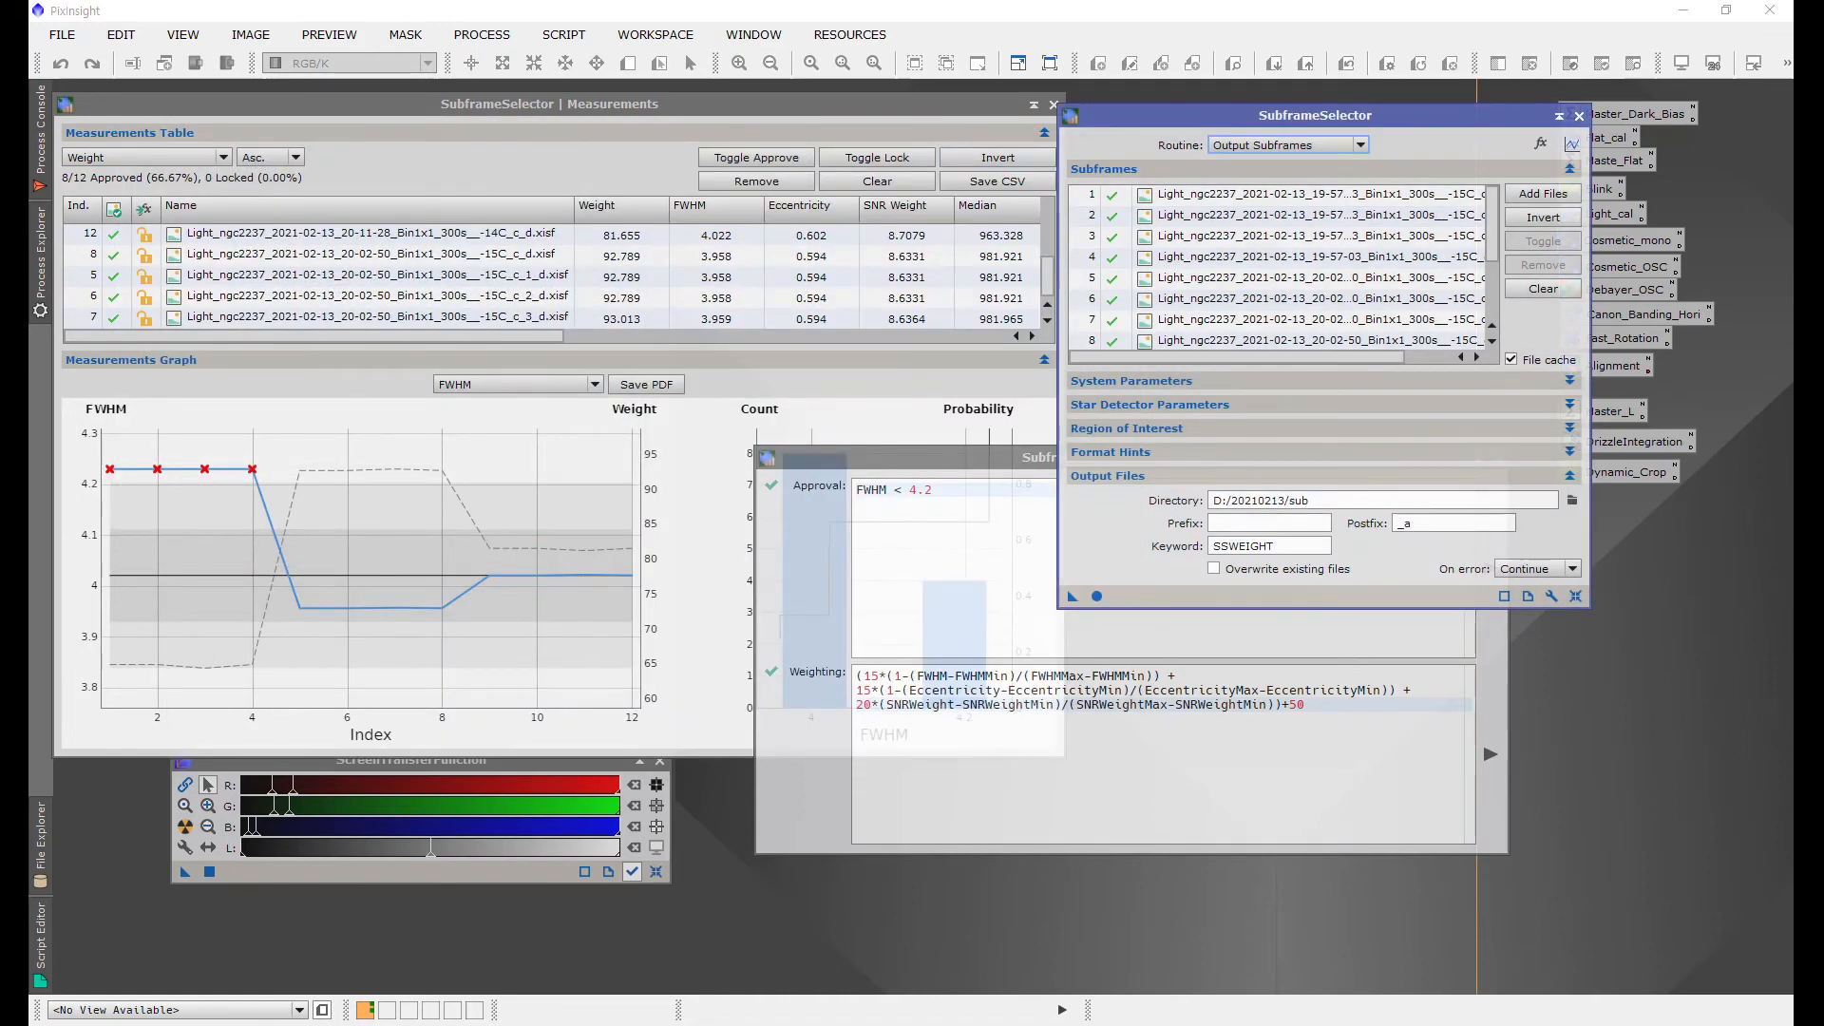
# Step: Close SubframeSelector and open the StarAlignment process from the full process list
pyautogui.click(1579, 115)
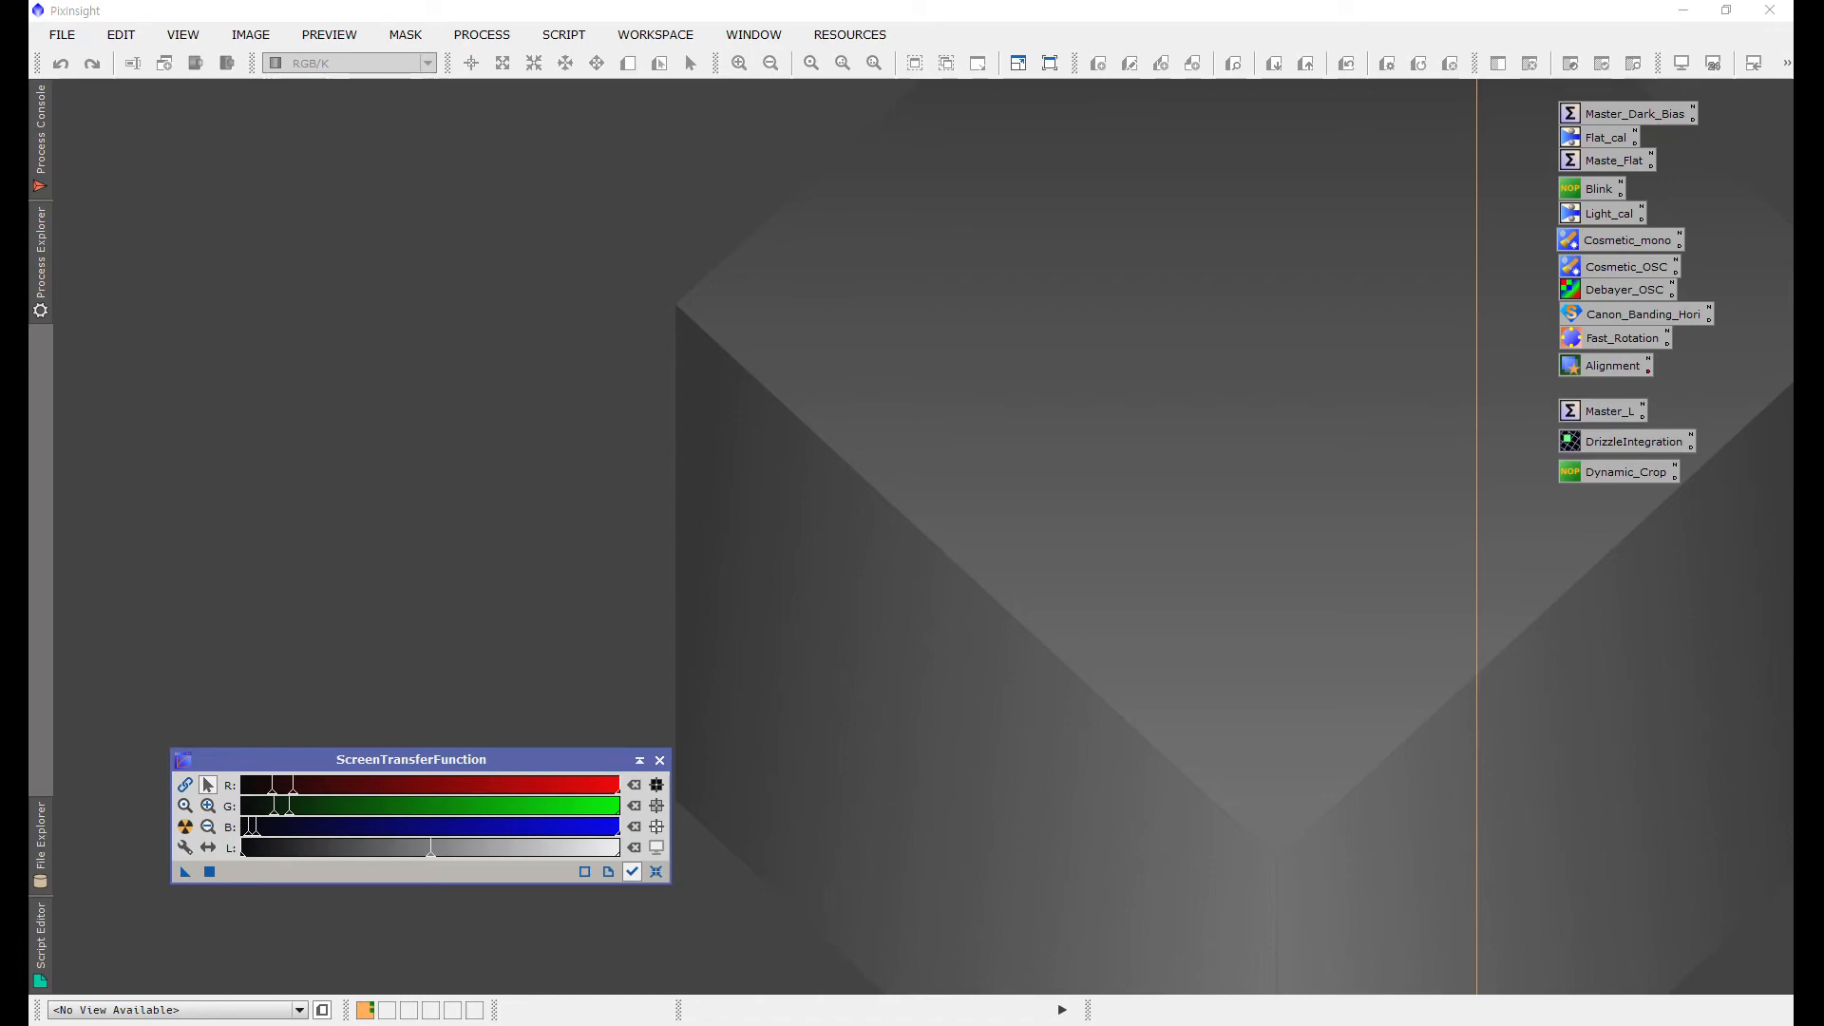
pyautogui.click(481, 35)
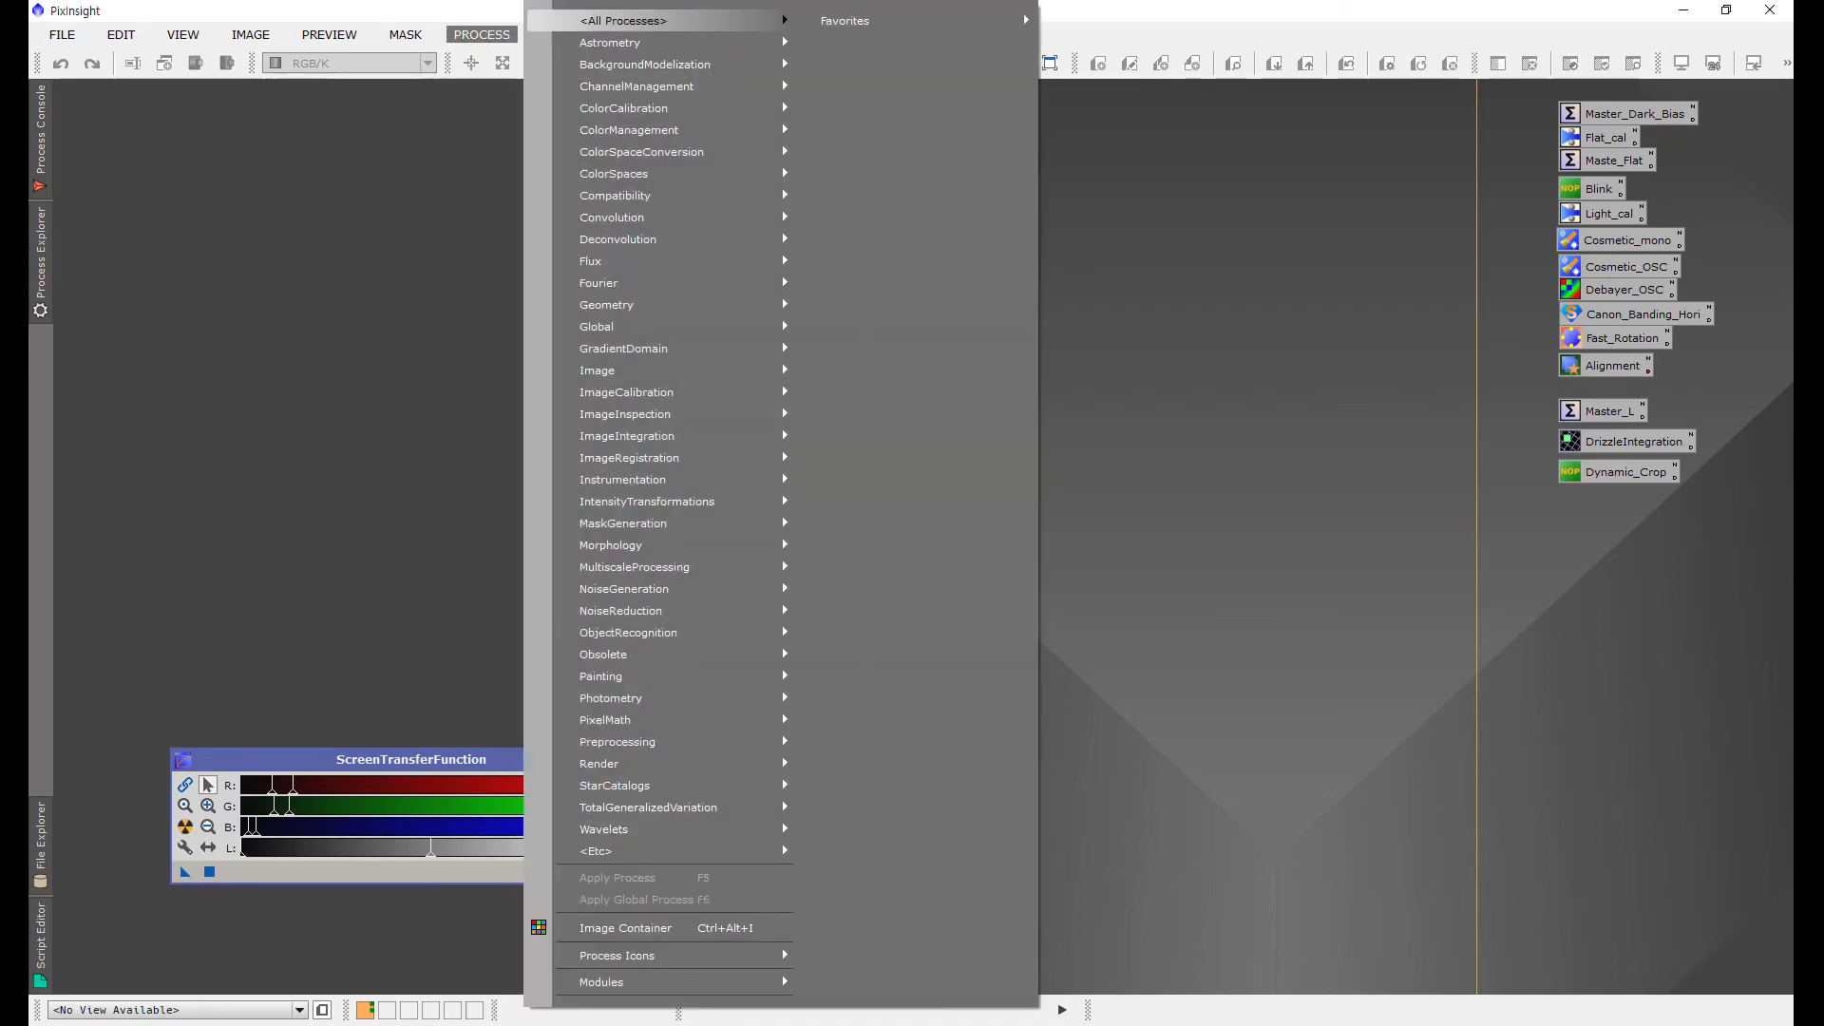
pyautogui.moveTo(624, 21)
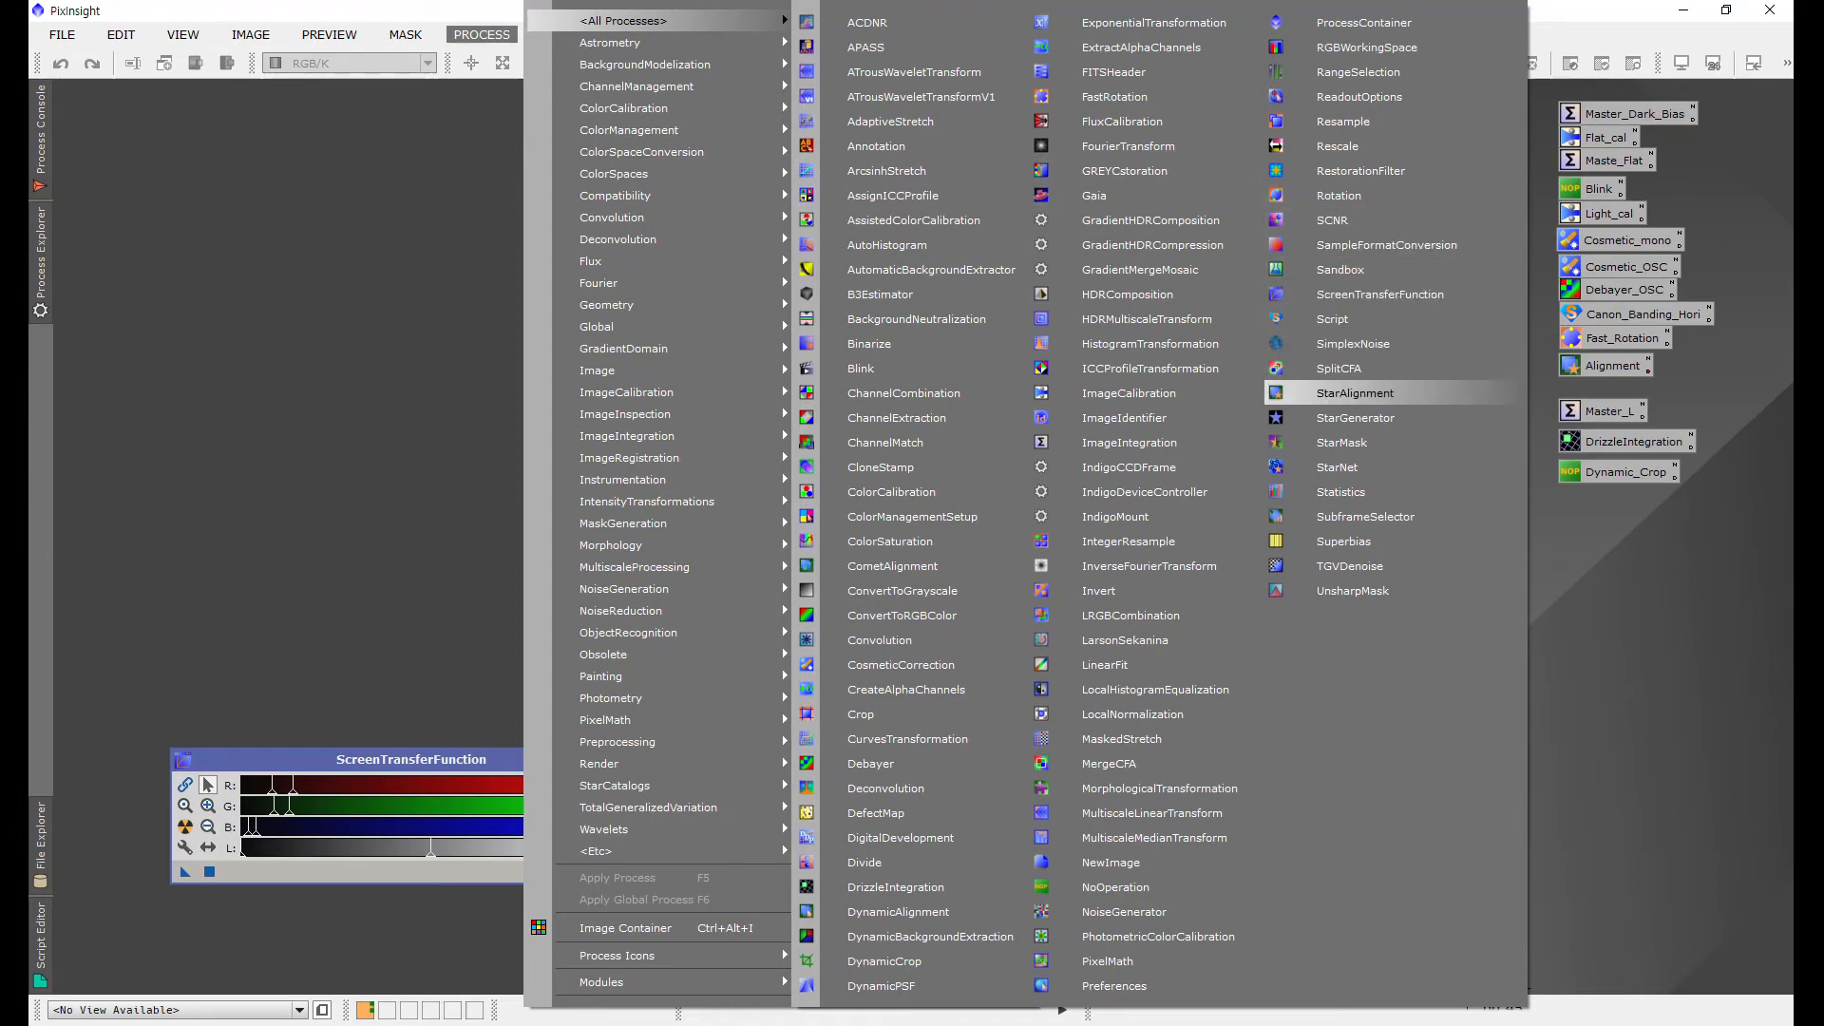
pyautogui.click(1354, 393)
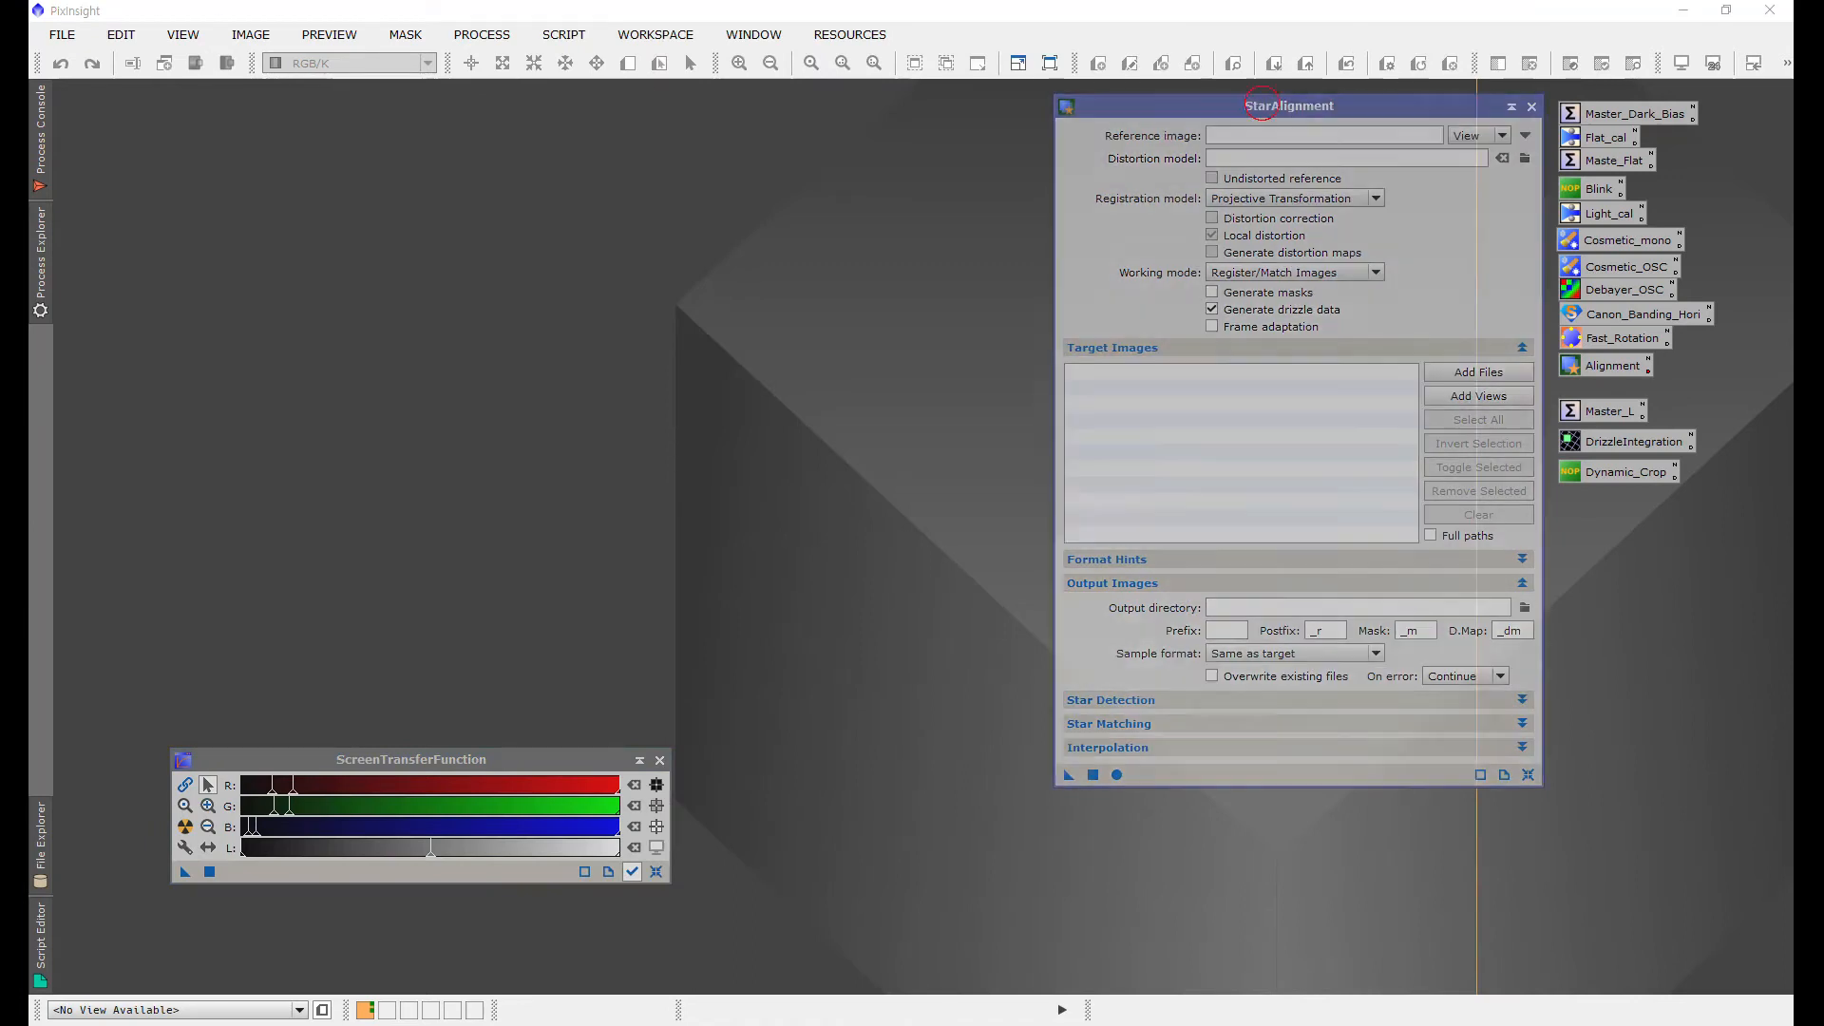
# Step: Set StarAlignment's reference image to the file Light_ngc2237_2021-02-13_20-02-50_Bin1x1_300s__-15C_c_1_d_a.xisf from the sub folder
pyautogui.moveTo(1262, 104); pyautogui.dragTo(1135, 121)
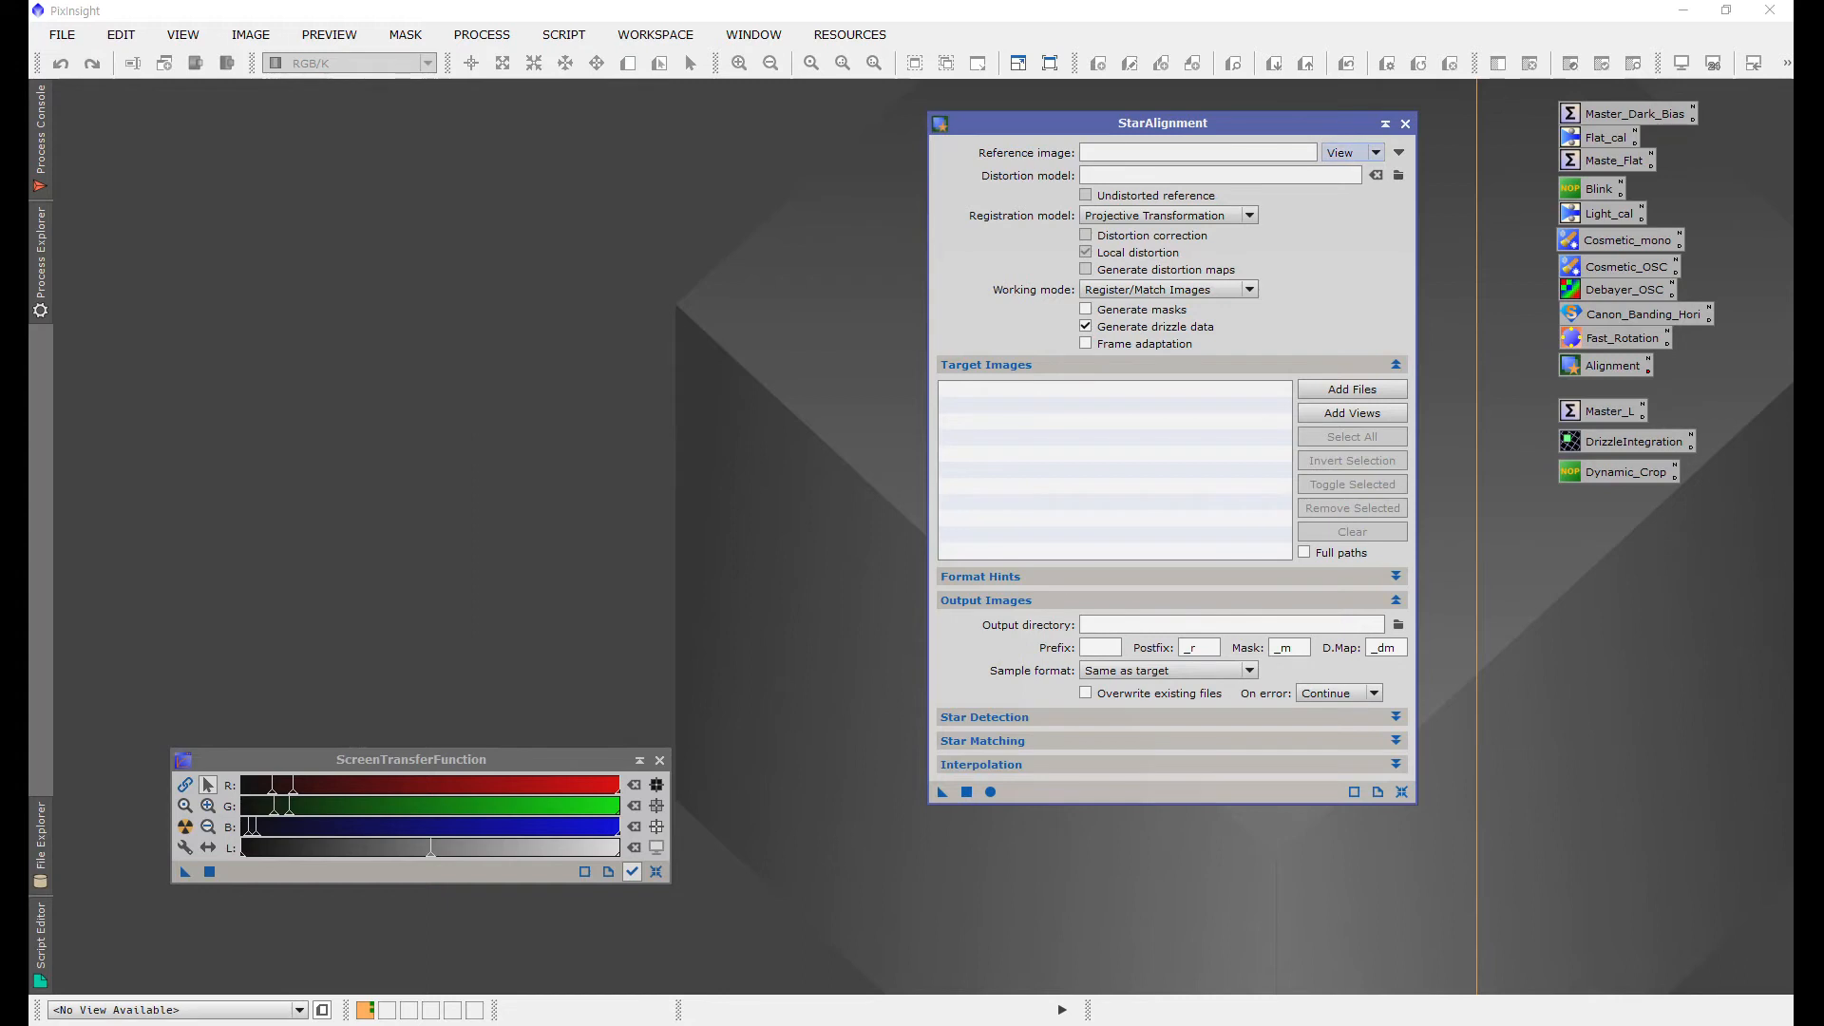
pyautogui.click(1347, 152)
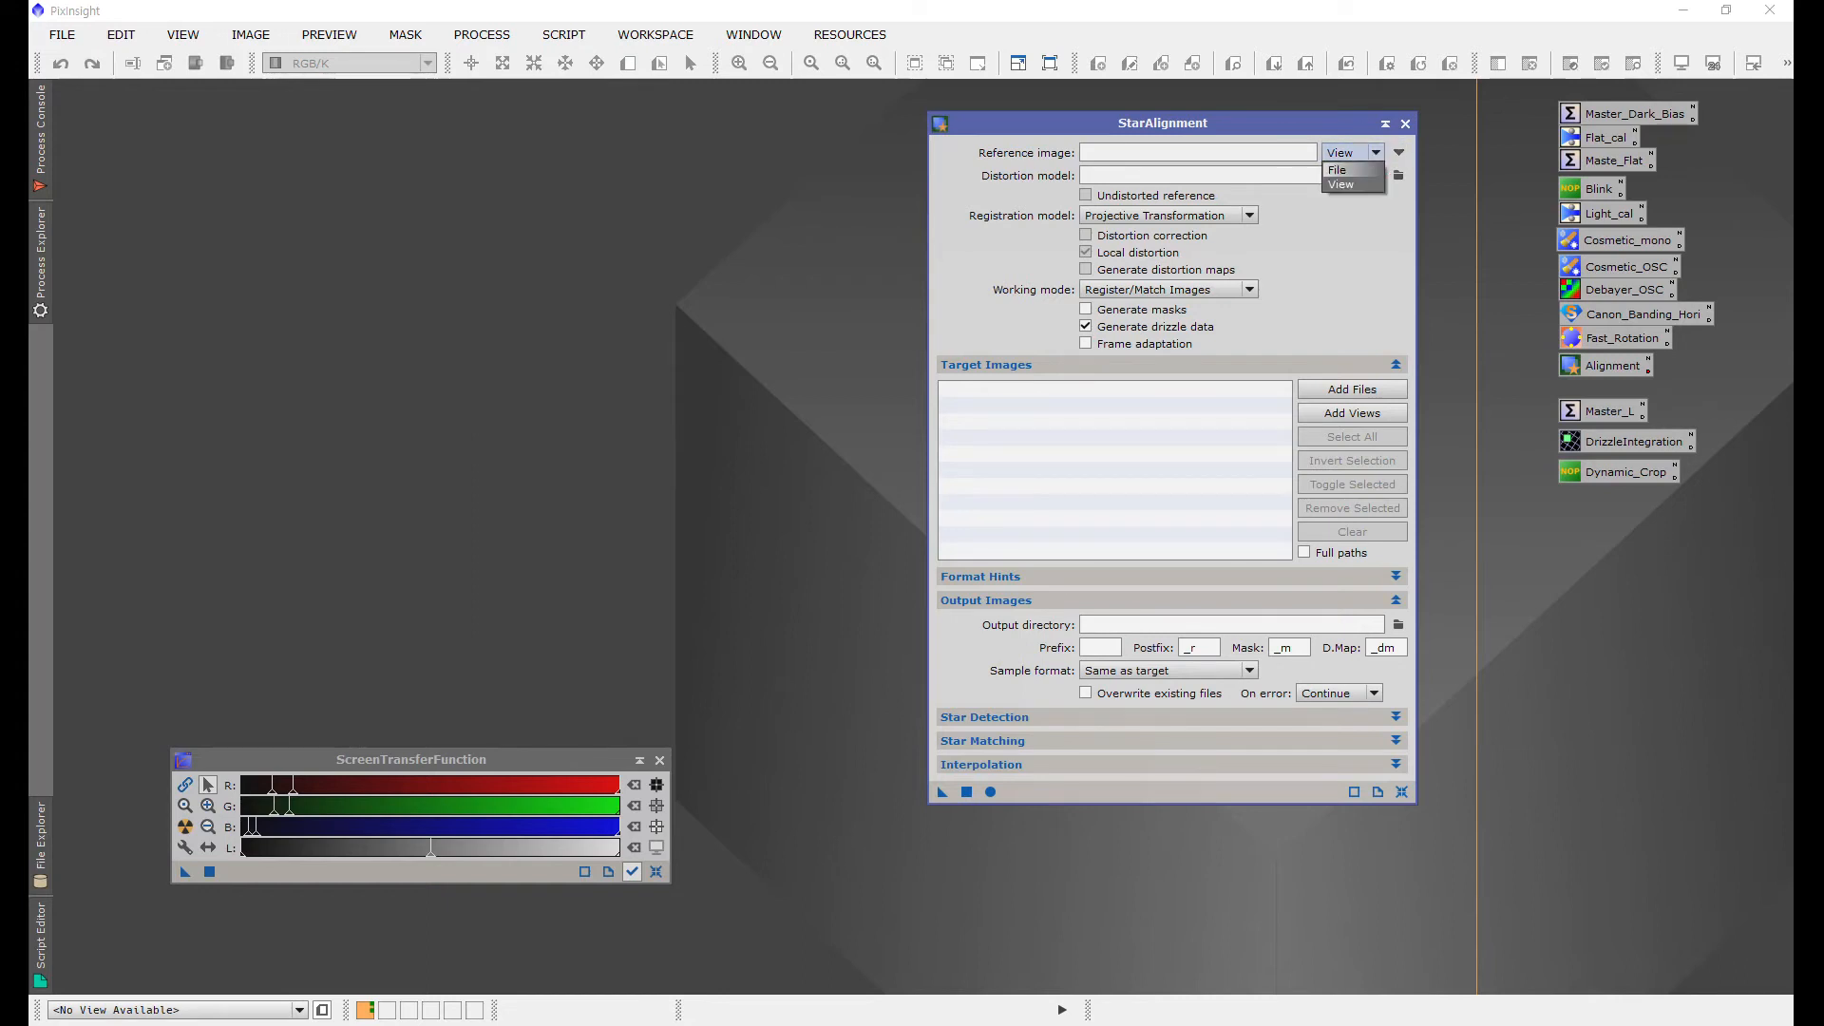
pyautogui.click(1338, 169)
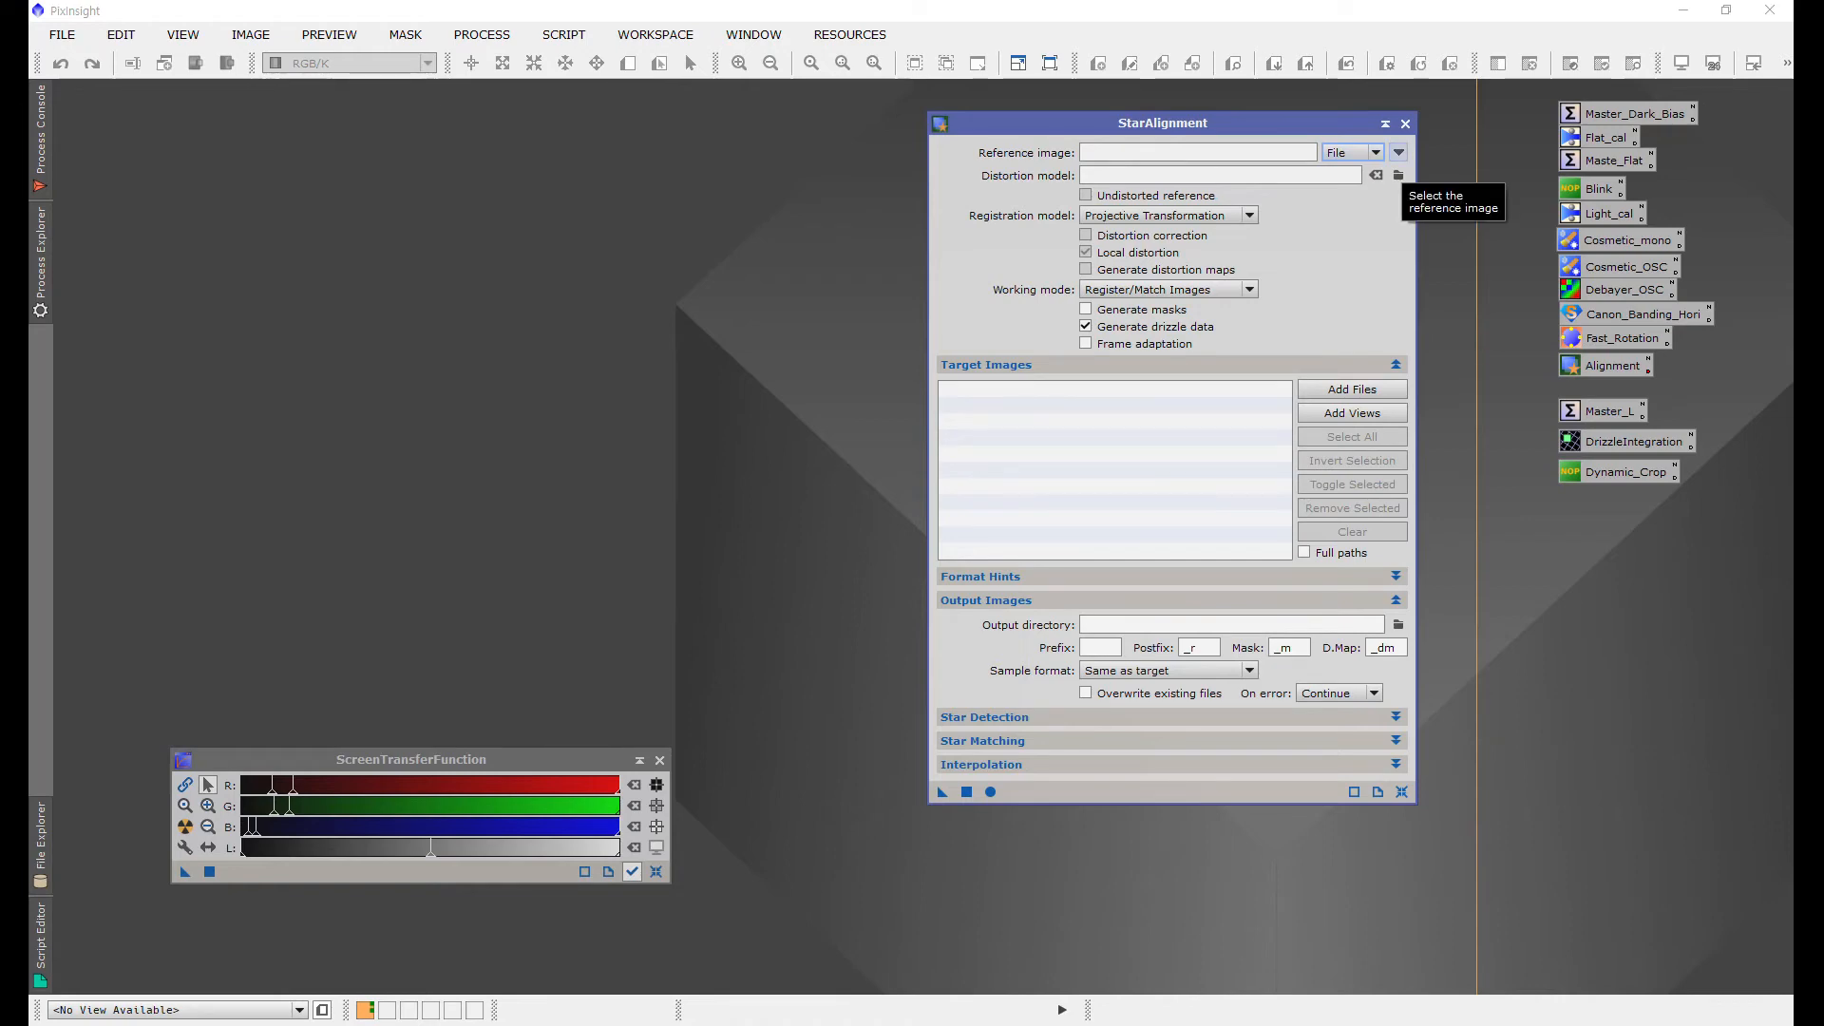
pyautogui.click(1398, 152)
pyautogui.click(1178, 158)
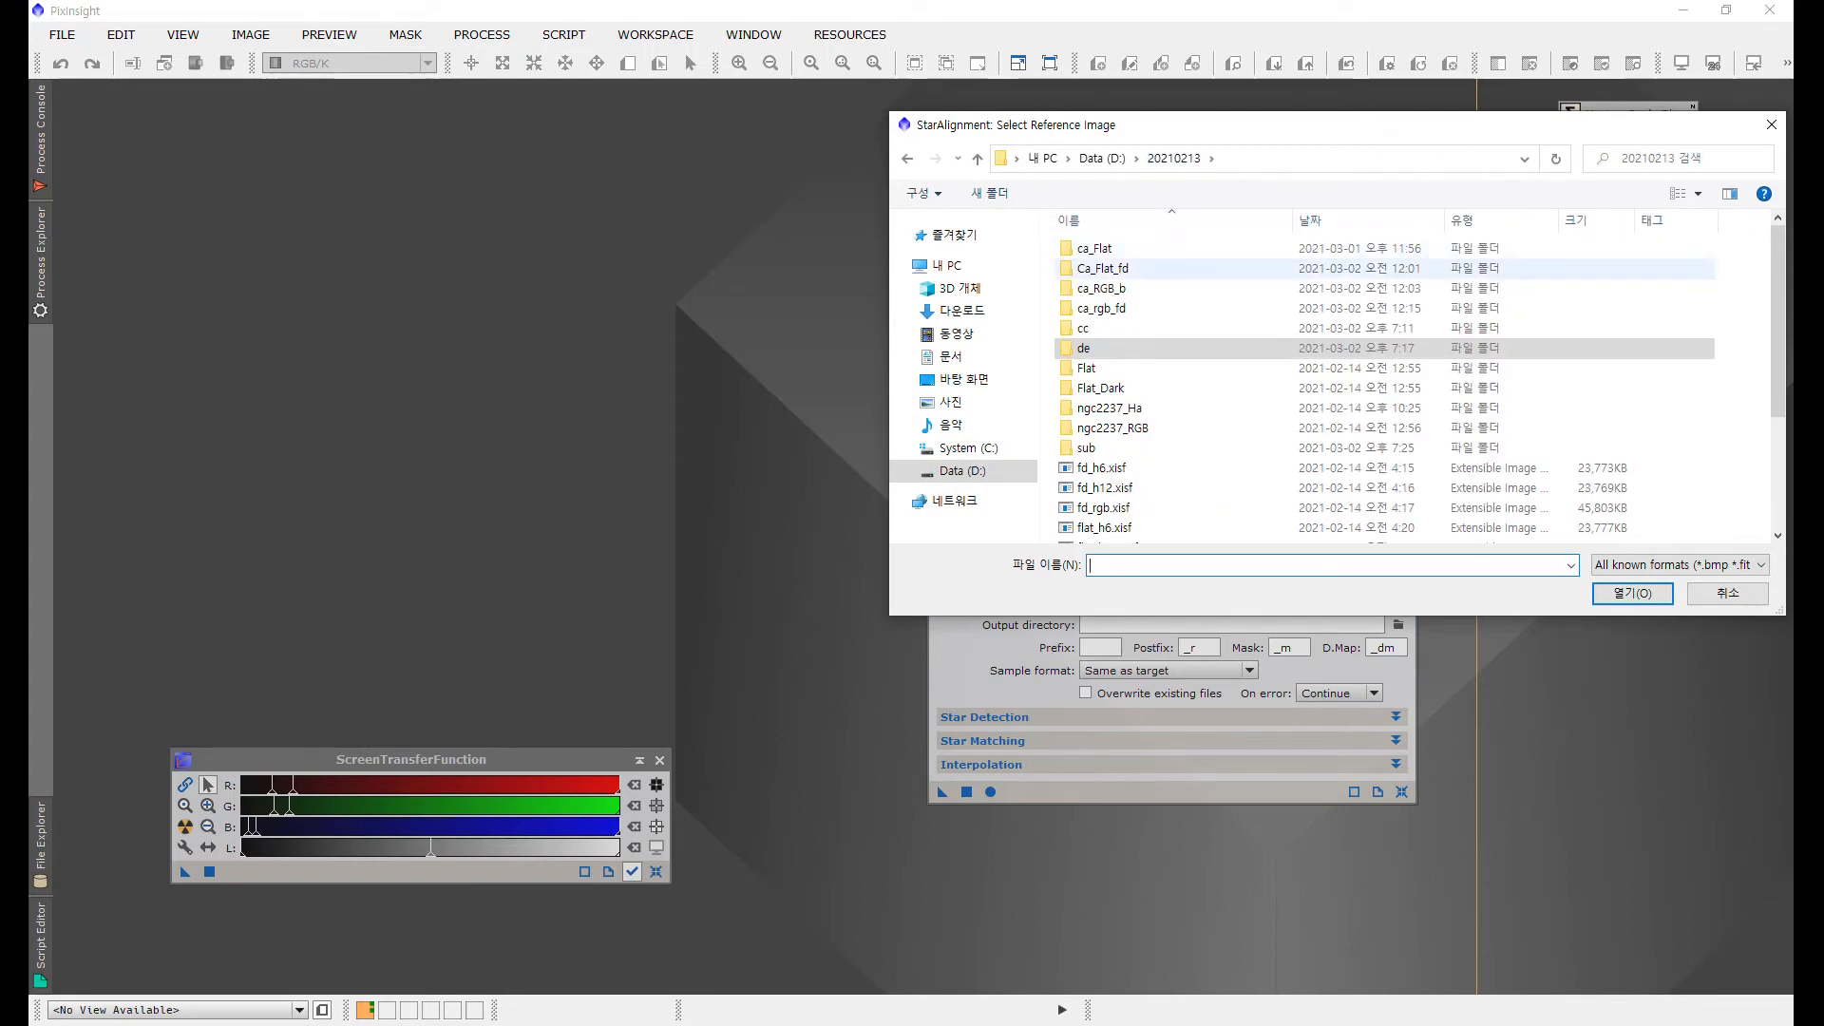
pyautogui.click(1085, 448)
pyautogui.doubleClick(1085, 447)
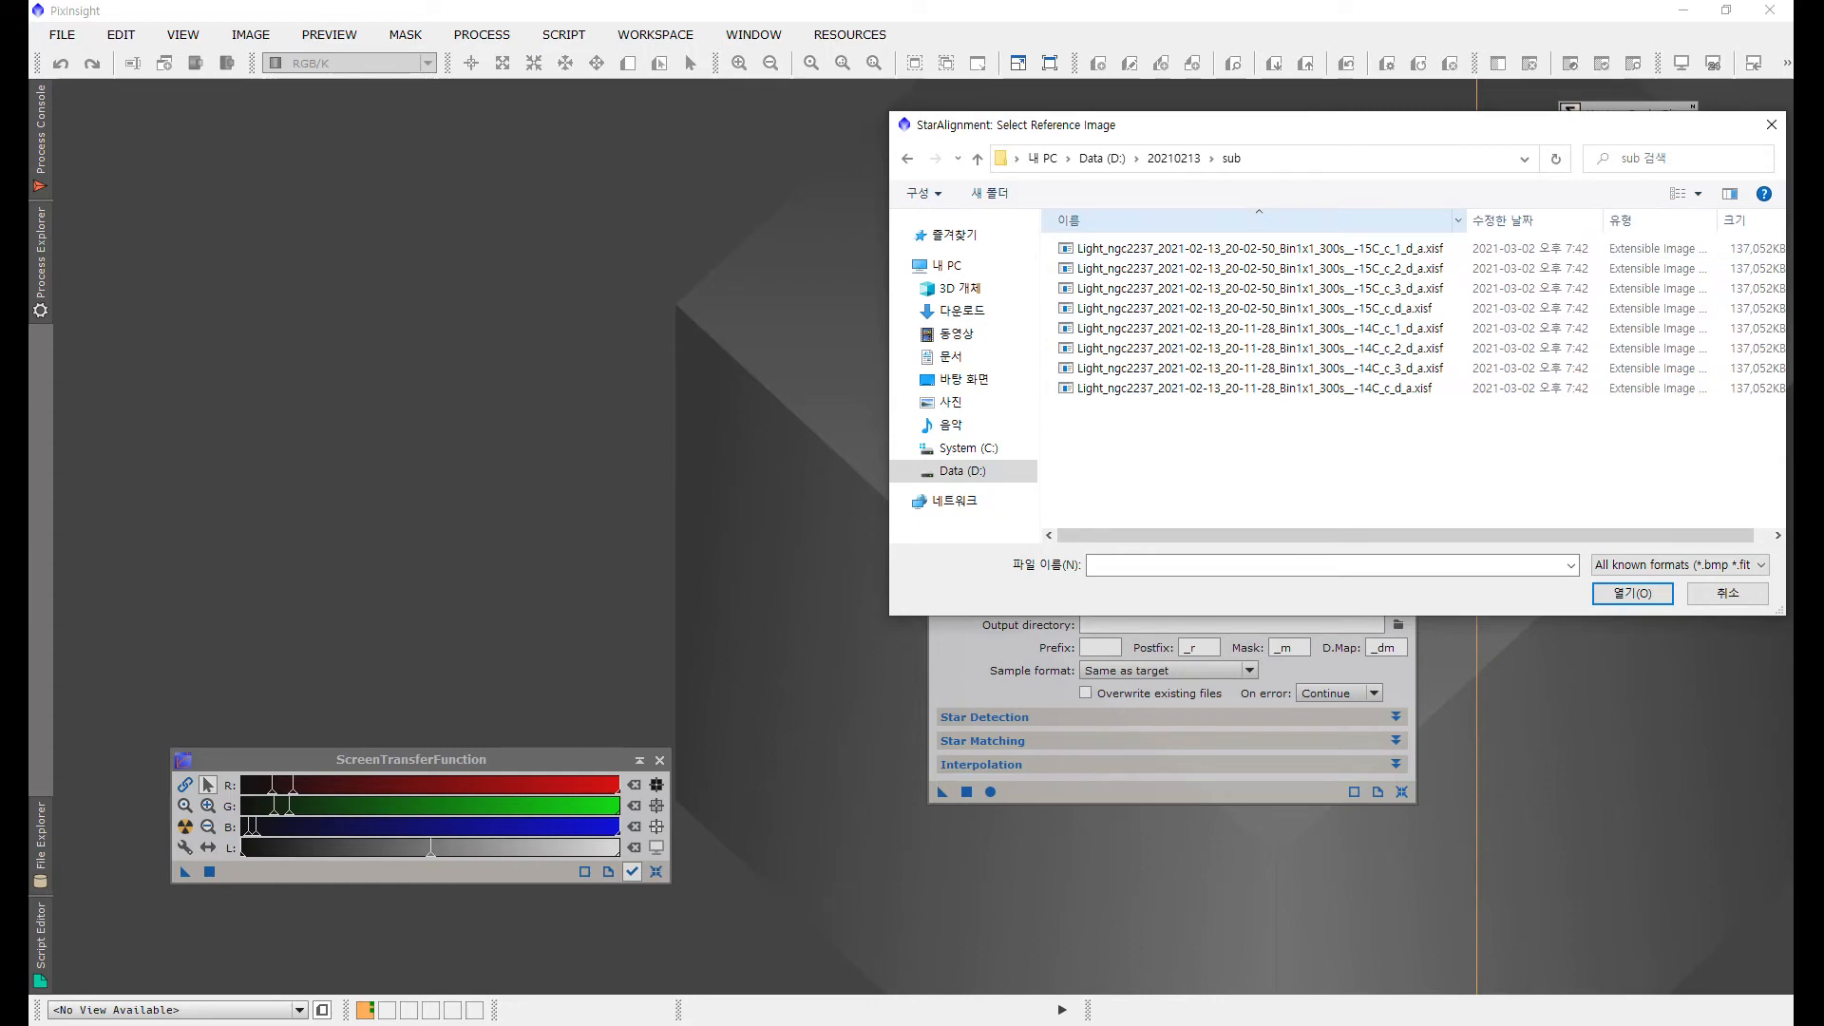
pyautogui.click(1275, 249)
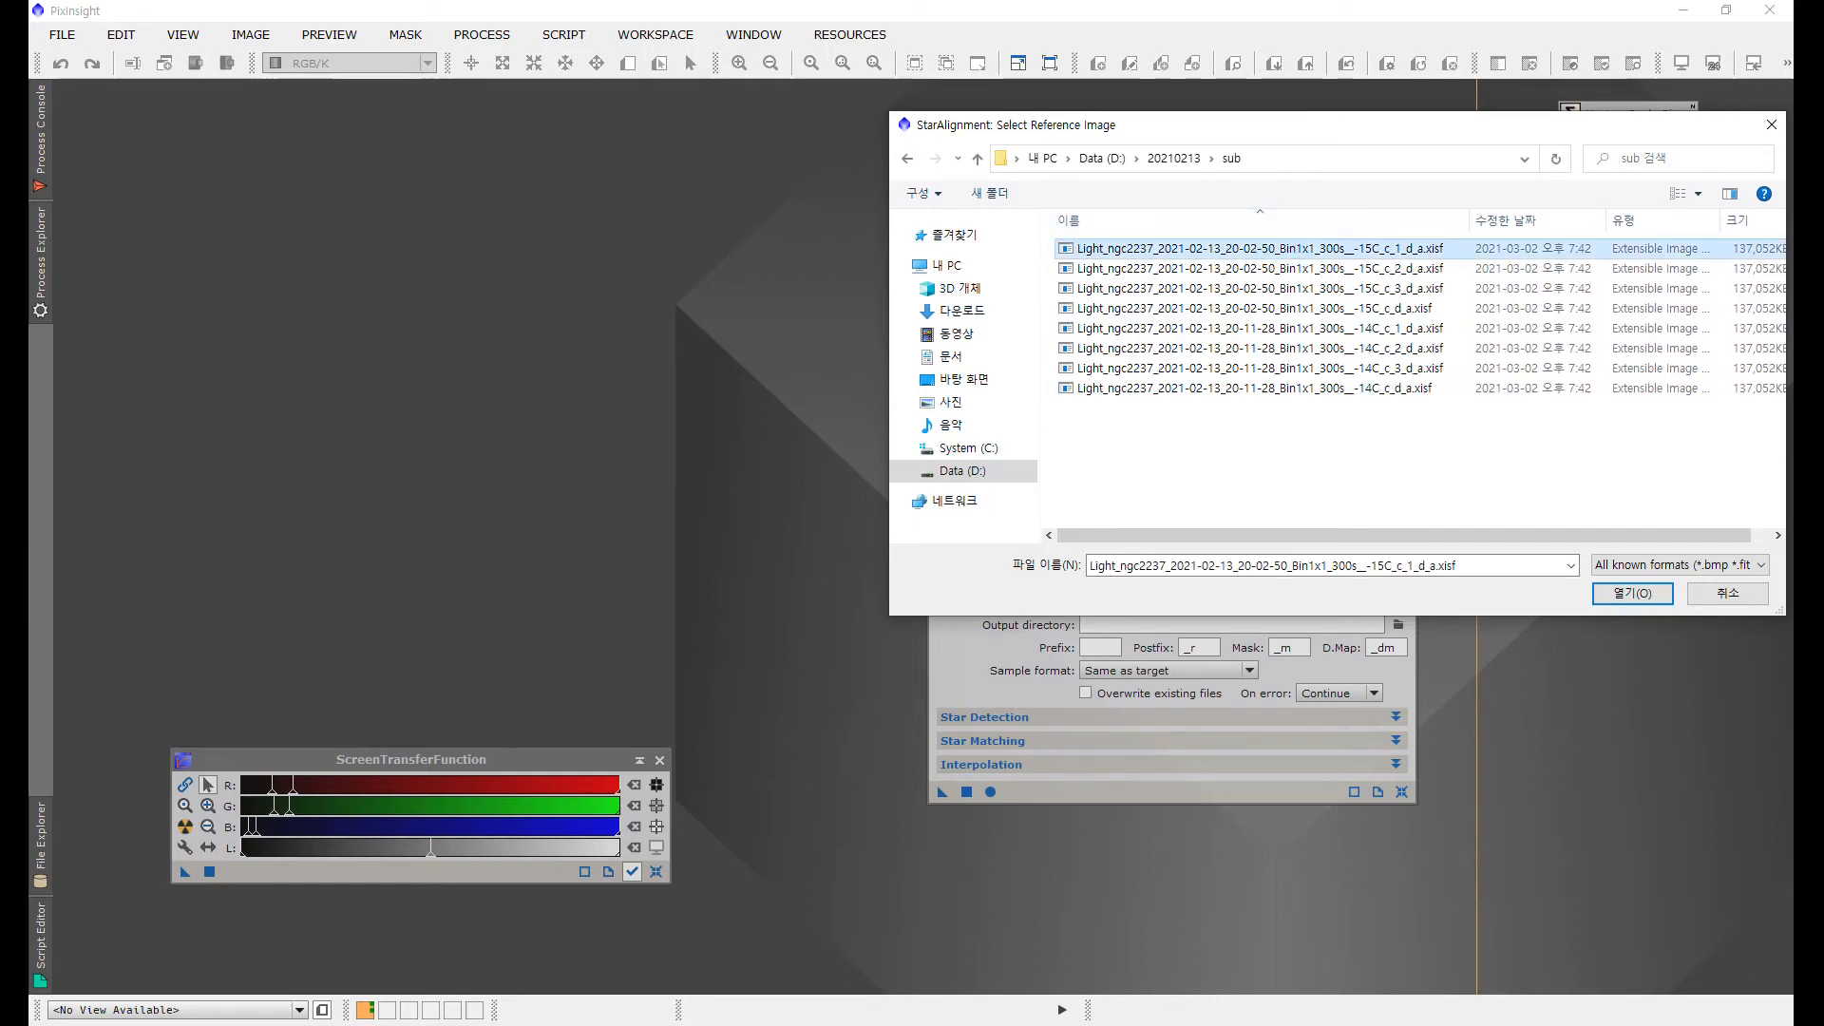
pyautogui.click(1636, 594)
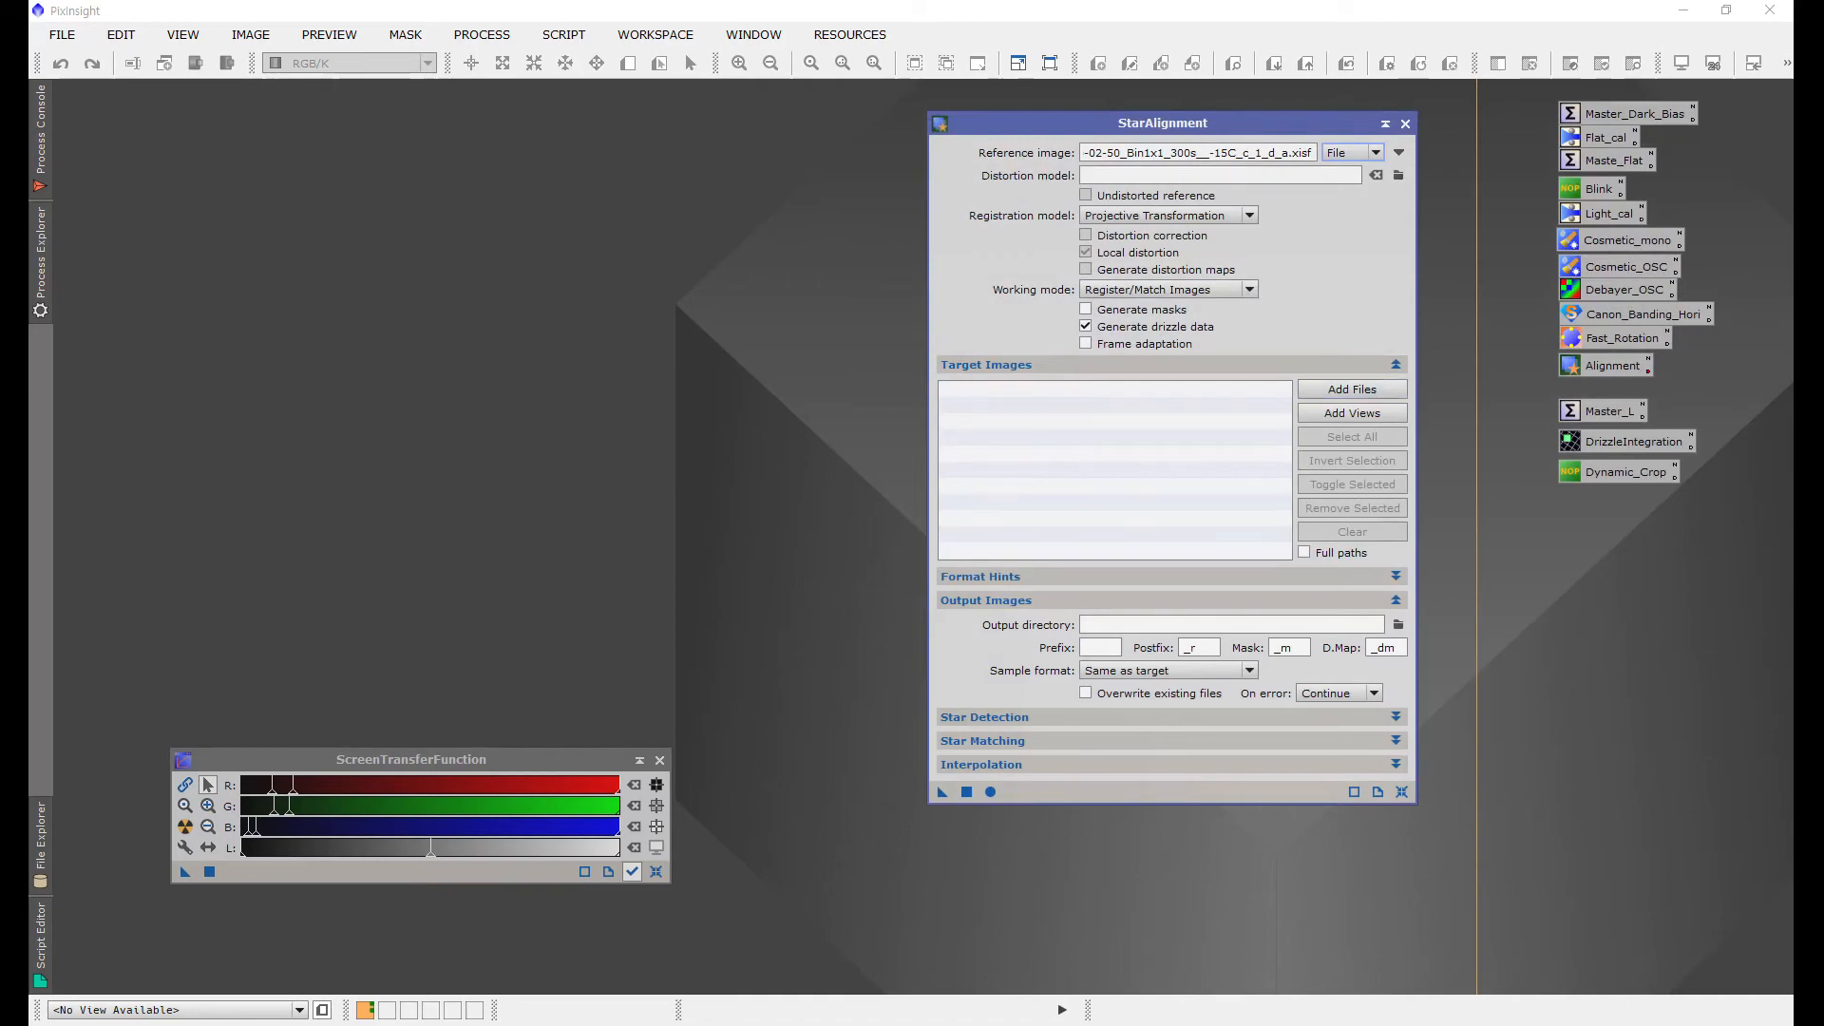
# Step: Toggle the Generate drizzle data option off and back on
pyautogui.moveTo(1188, 124); pyautogui.dragTo(1087, 115)
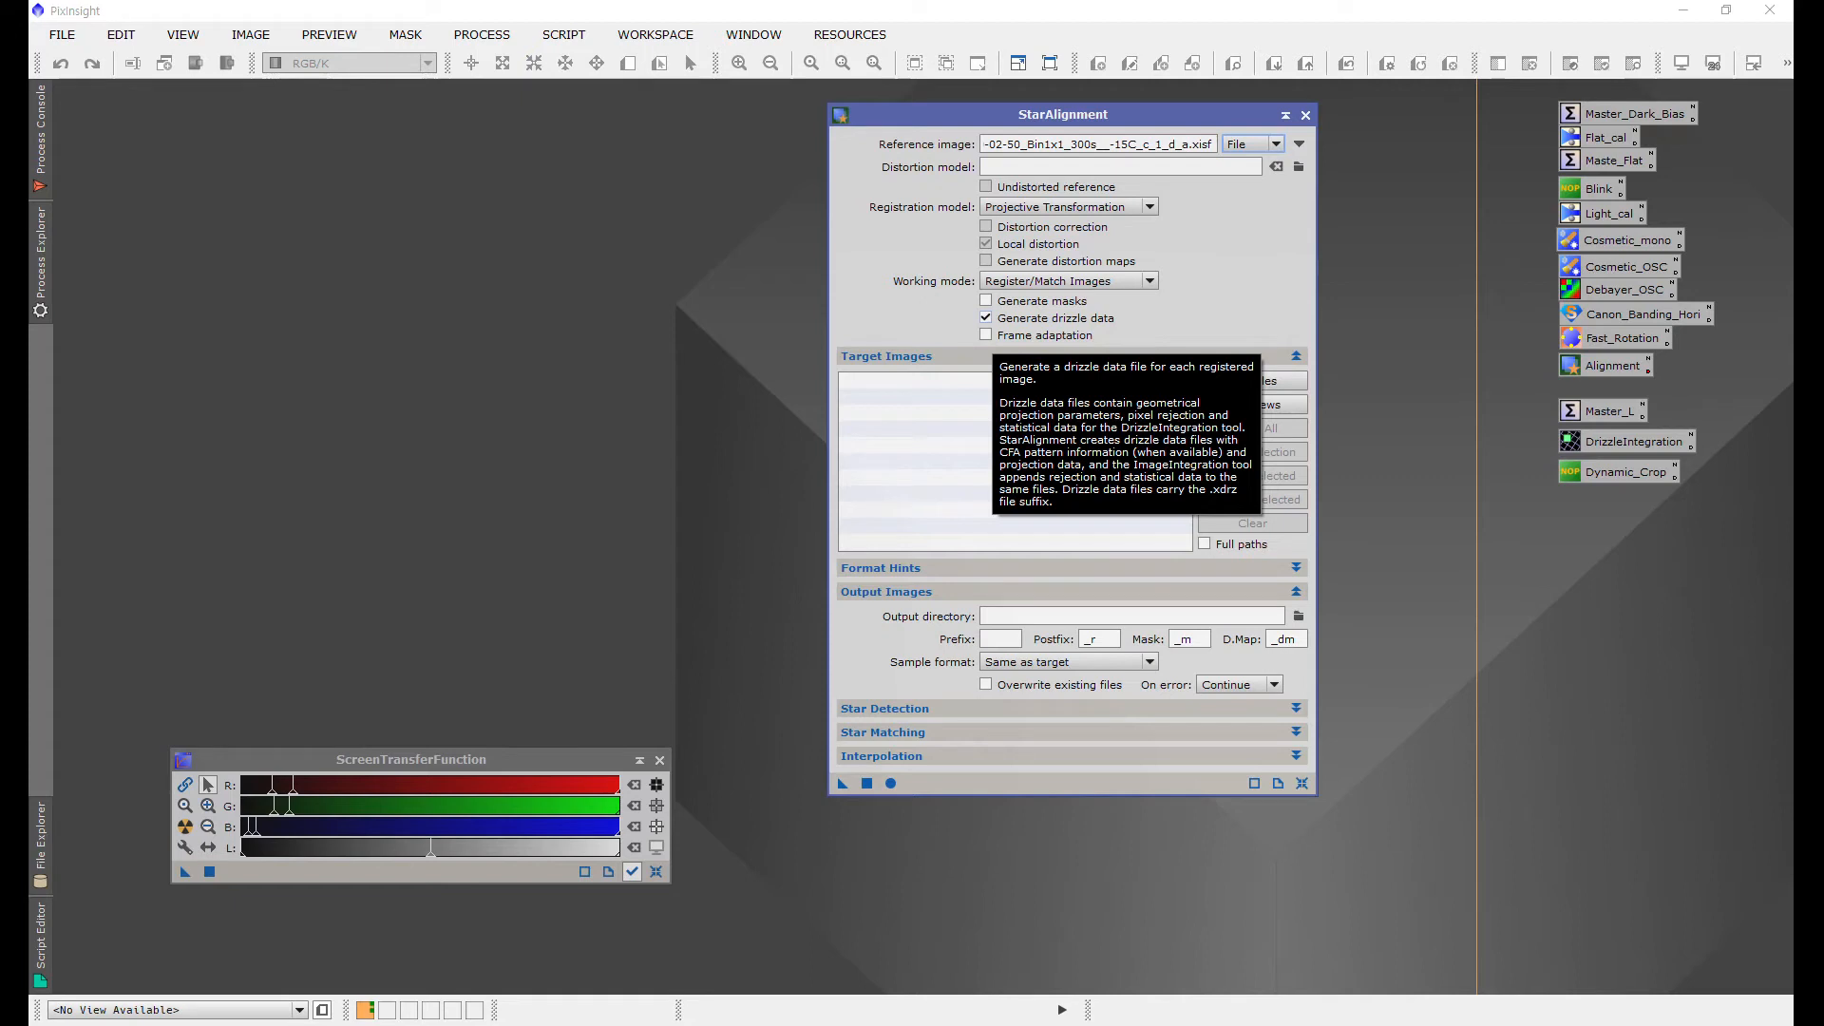
pyautogui.click(986, 317)
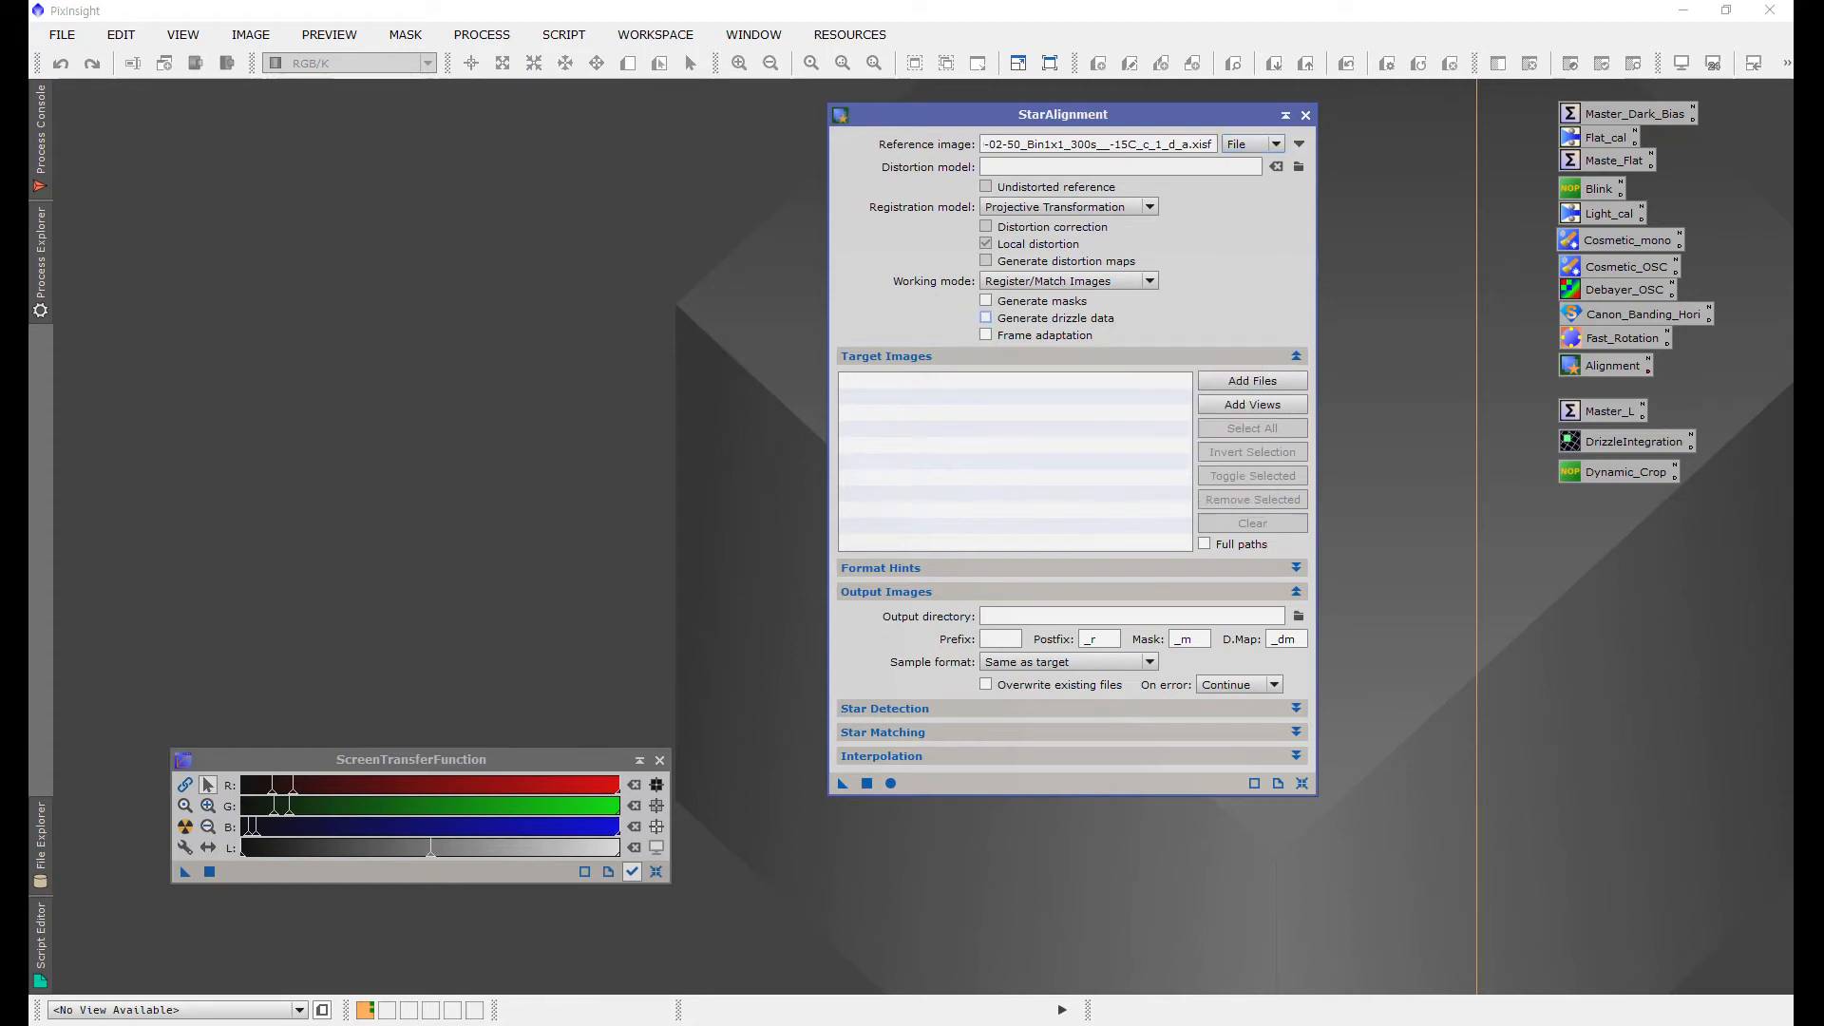
pyautogui.click(986, 317)
pyautogui.click(986, 318)
pyautogui.click(986, 317)
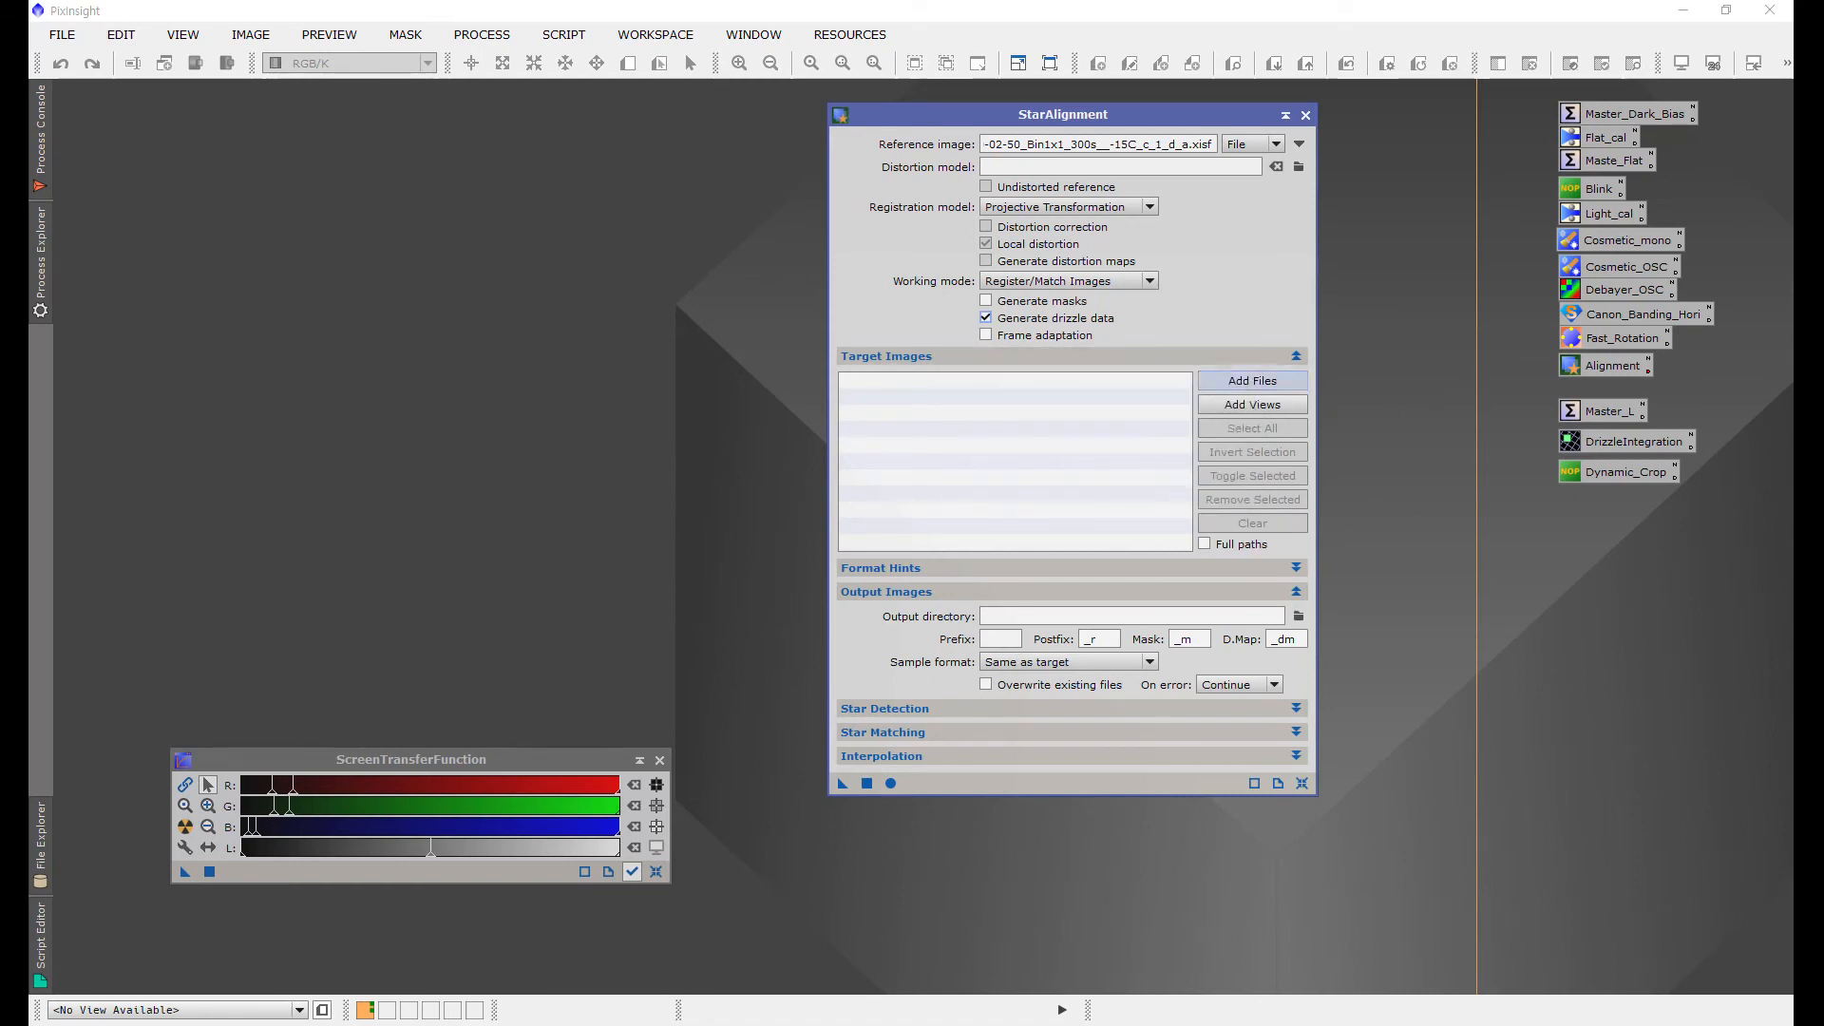
# Step: Add all eight subframes from the sub folder as StarAlignment target images
pyautogui.click(1252, 381)
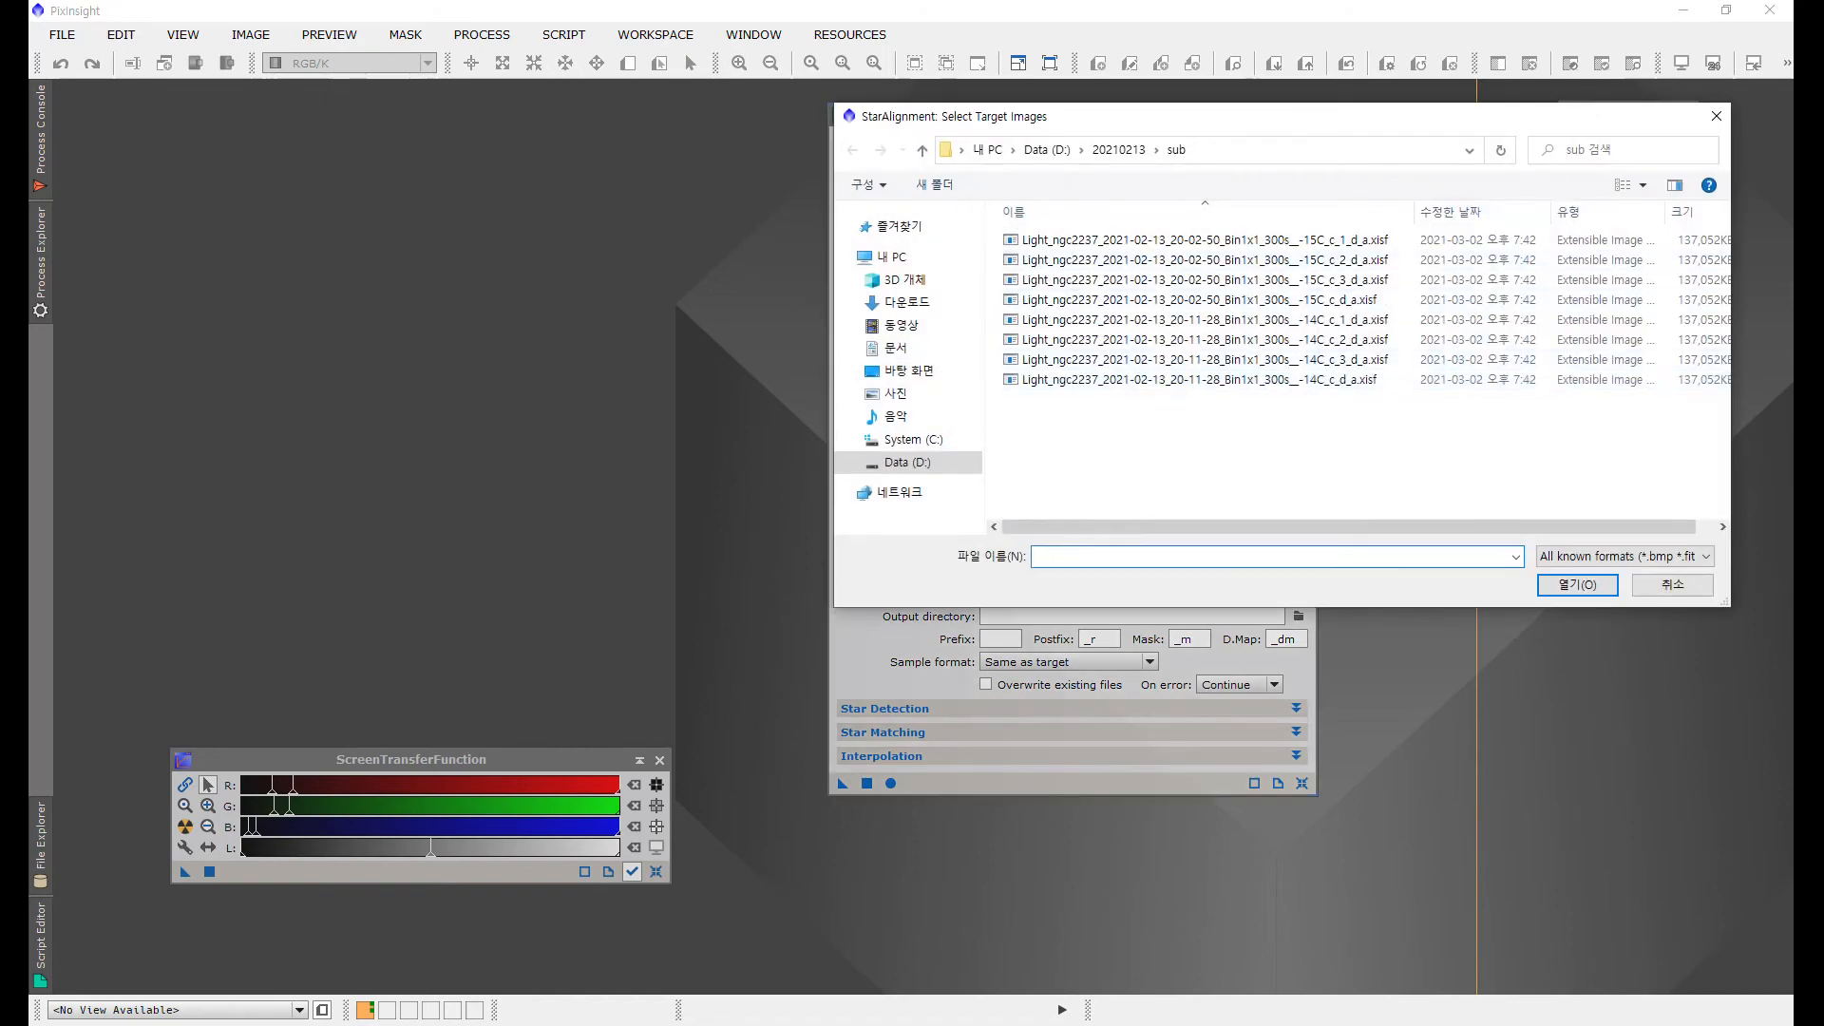
pyautogui.moveTo(1204, 448); pyautogui.dragTo(1035, 231)
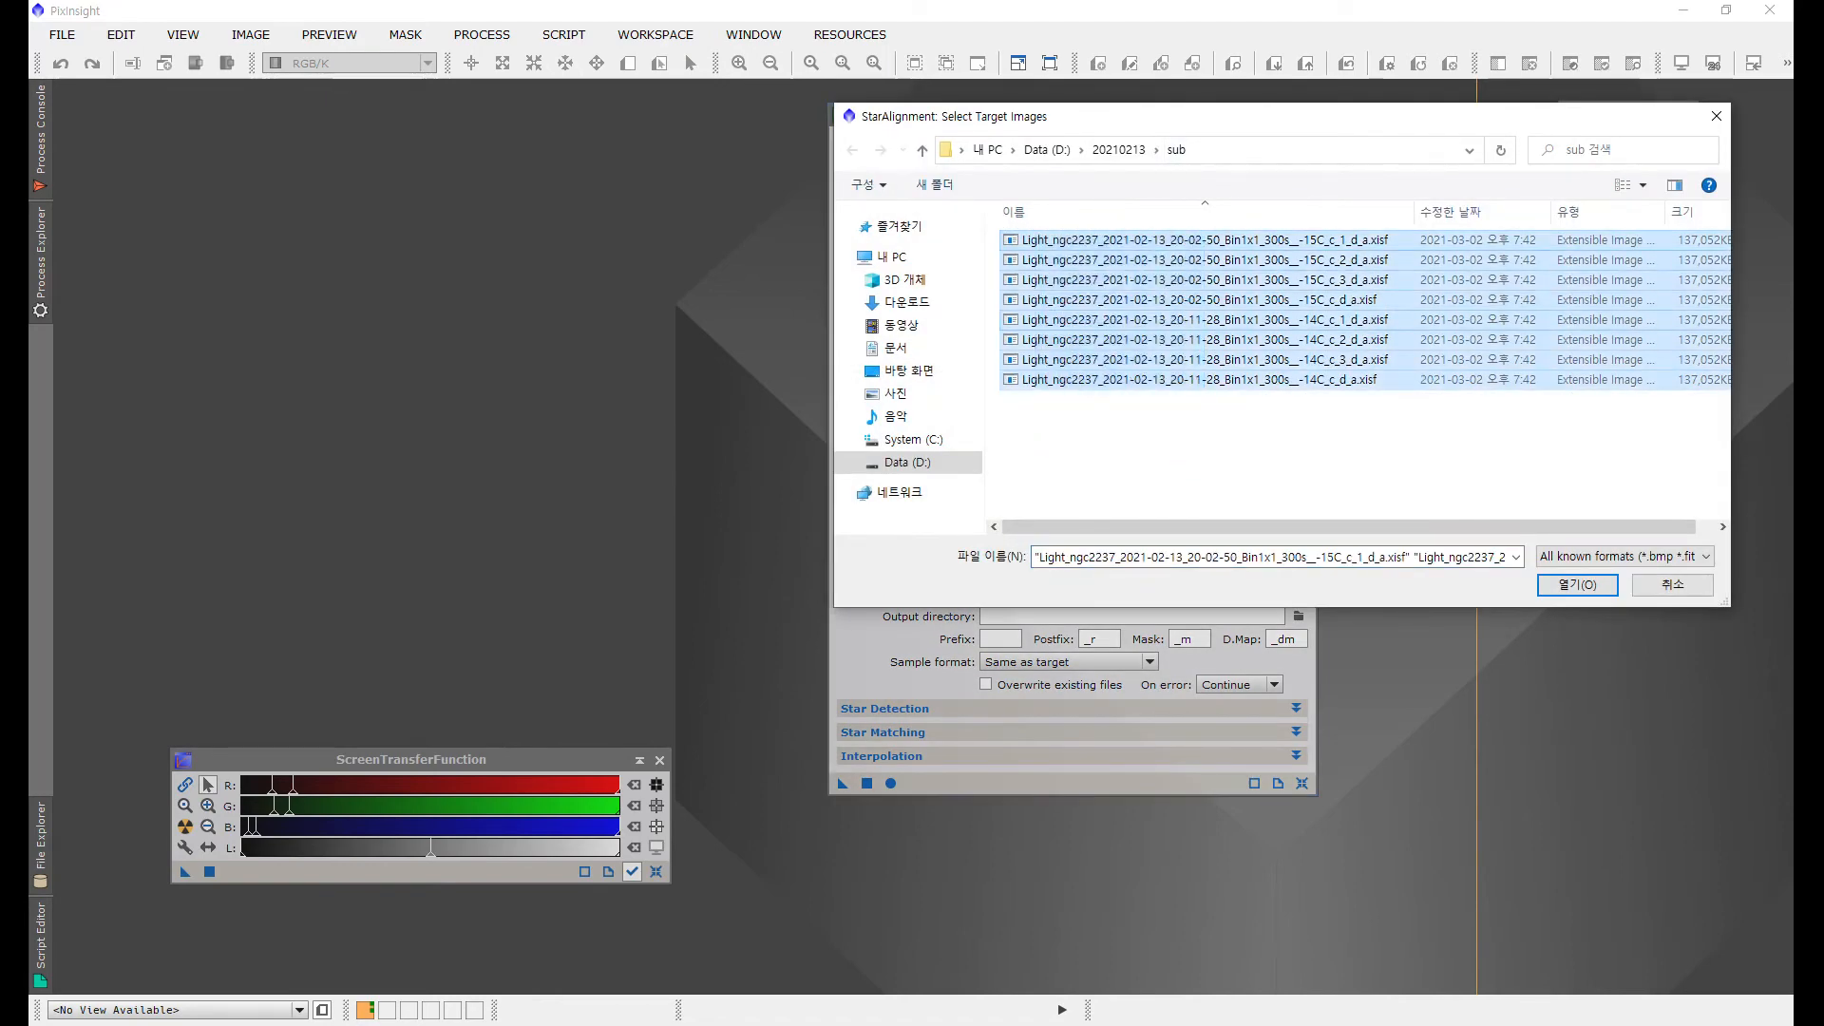
pyautogui.click(1577, 584)
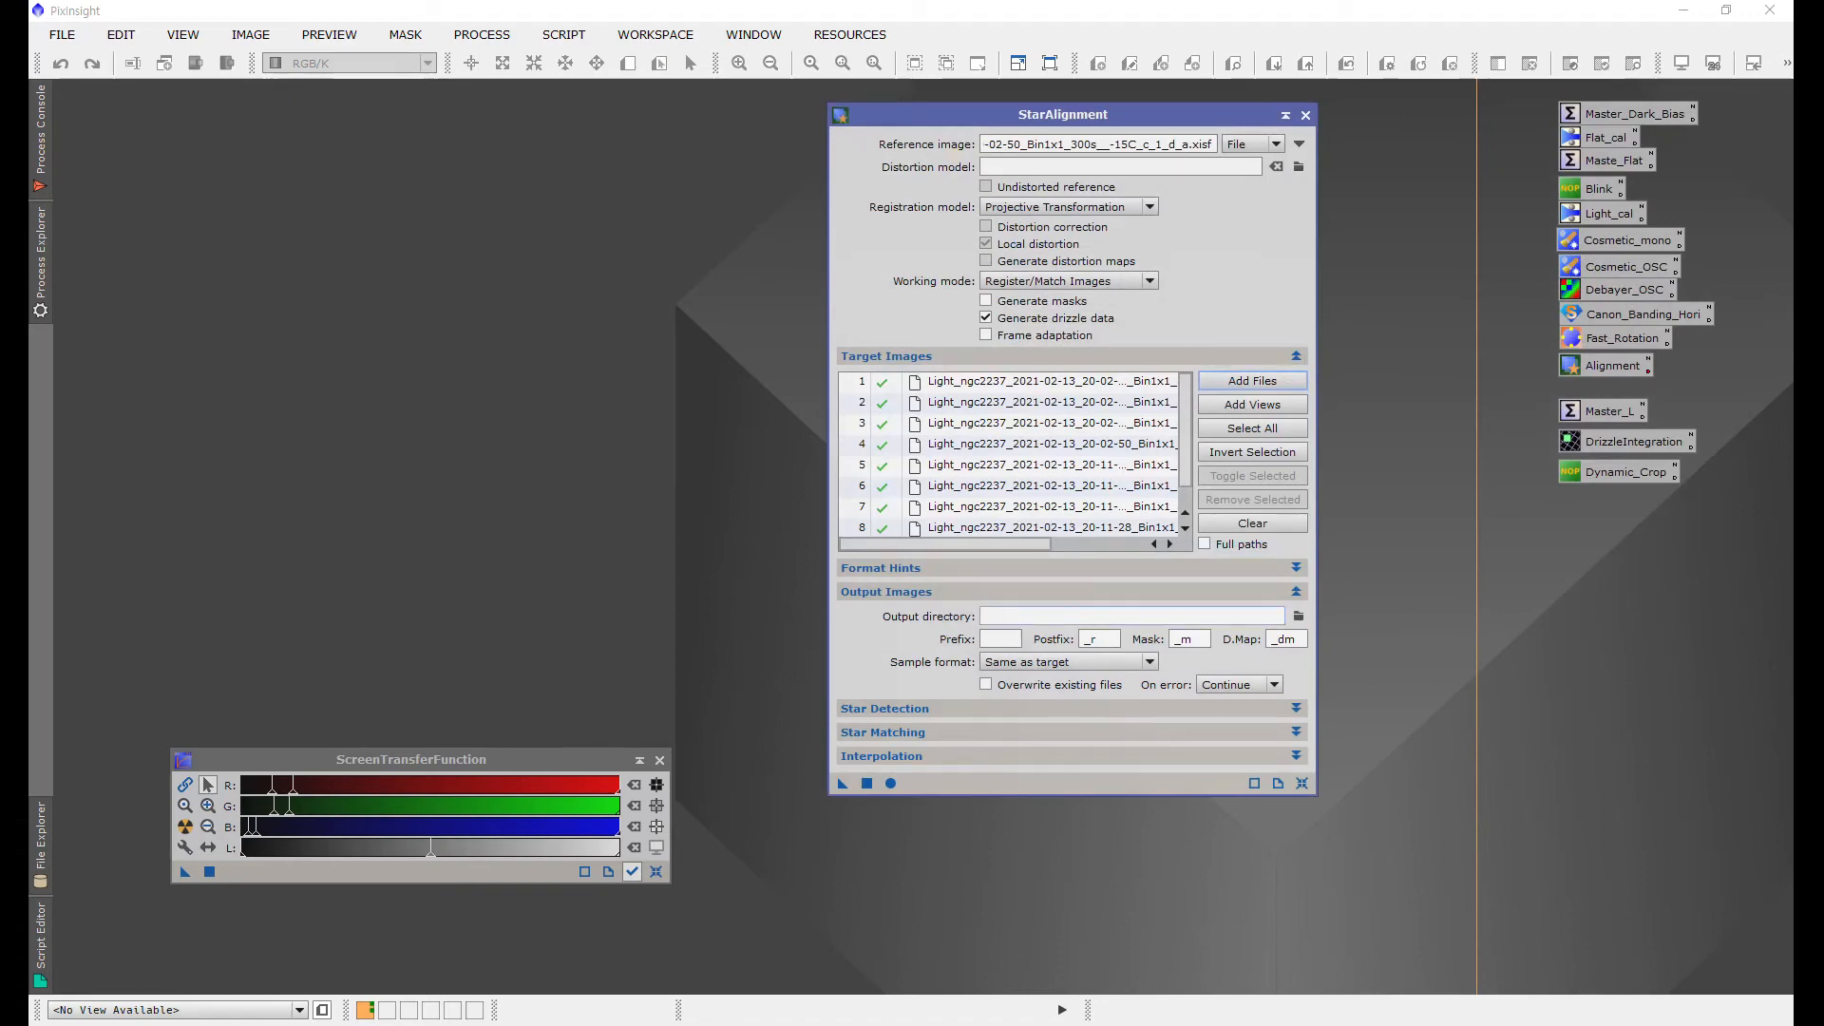
# Step: Create a new folder named al inside 20210213 and set it as StarAlignment's output directory
pyautogui.click(1298, 615)
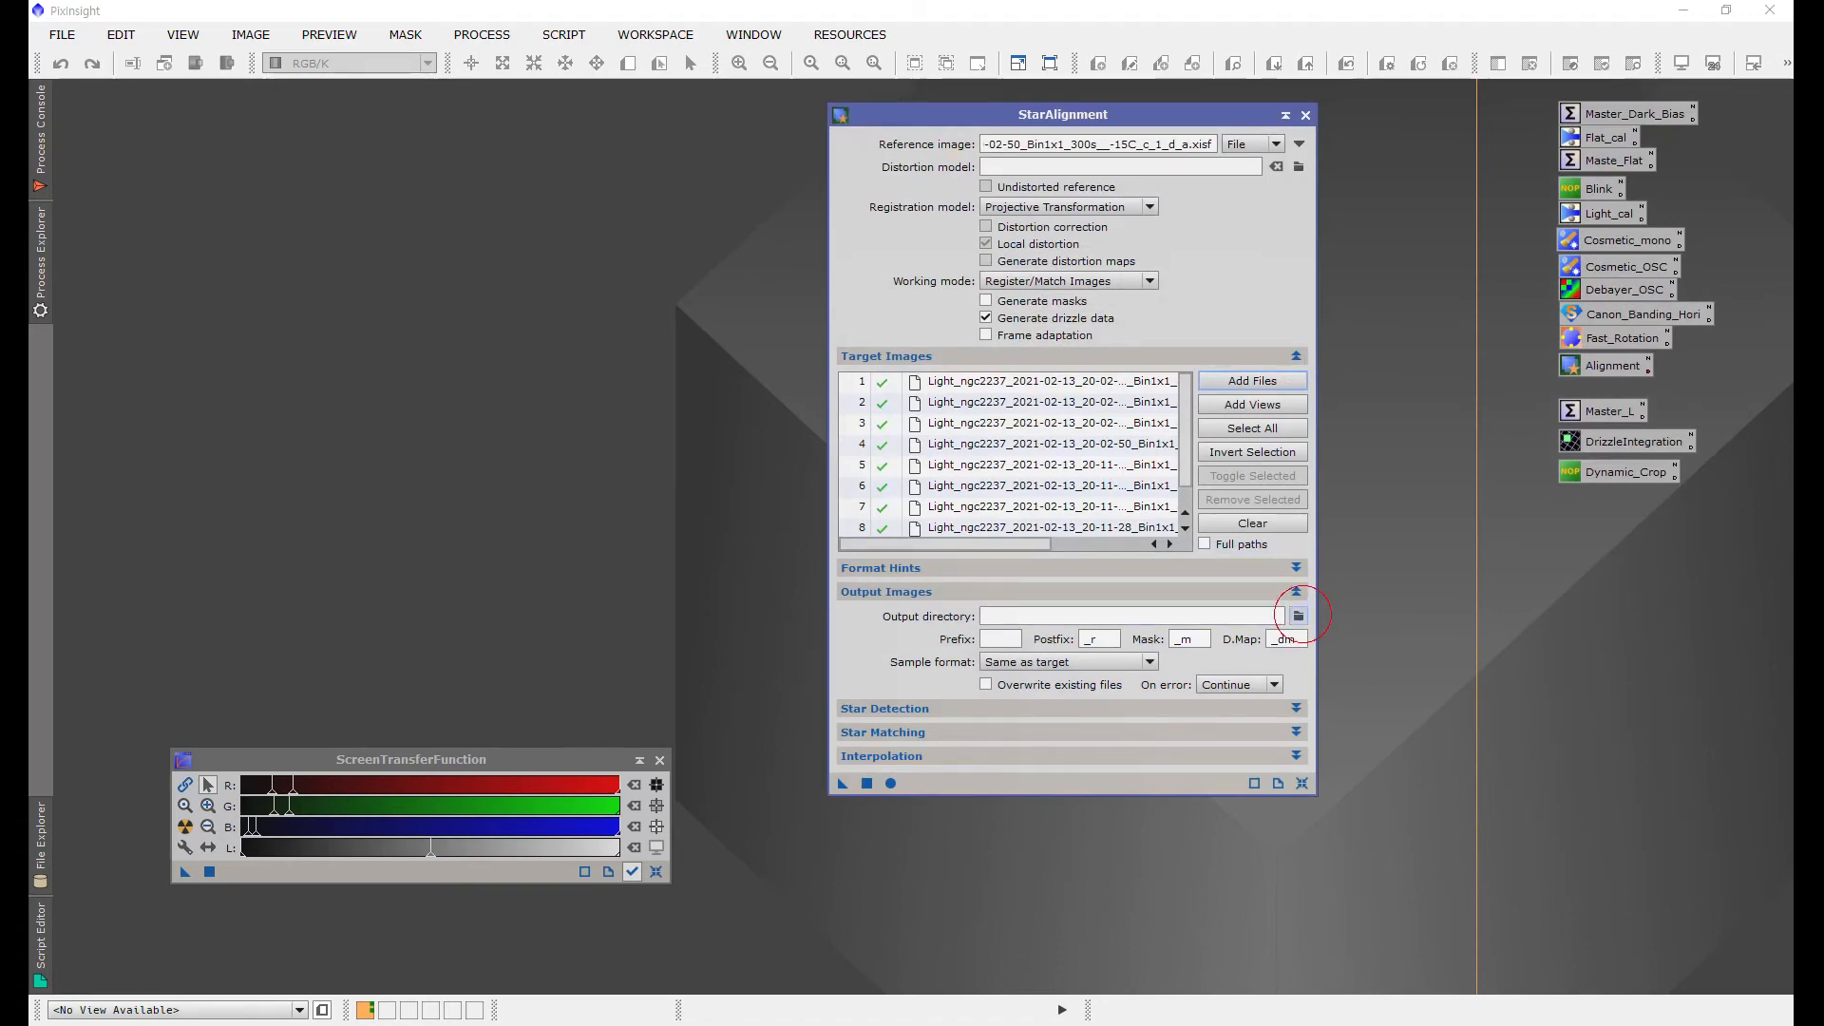
pyautogui.click(1119, 150)
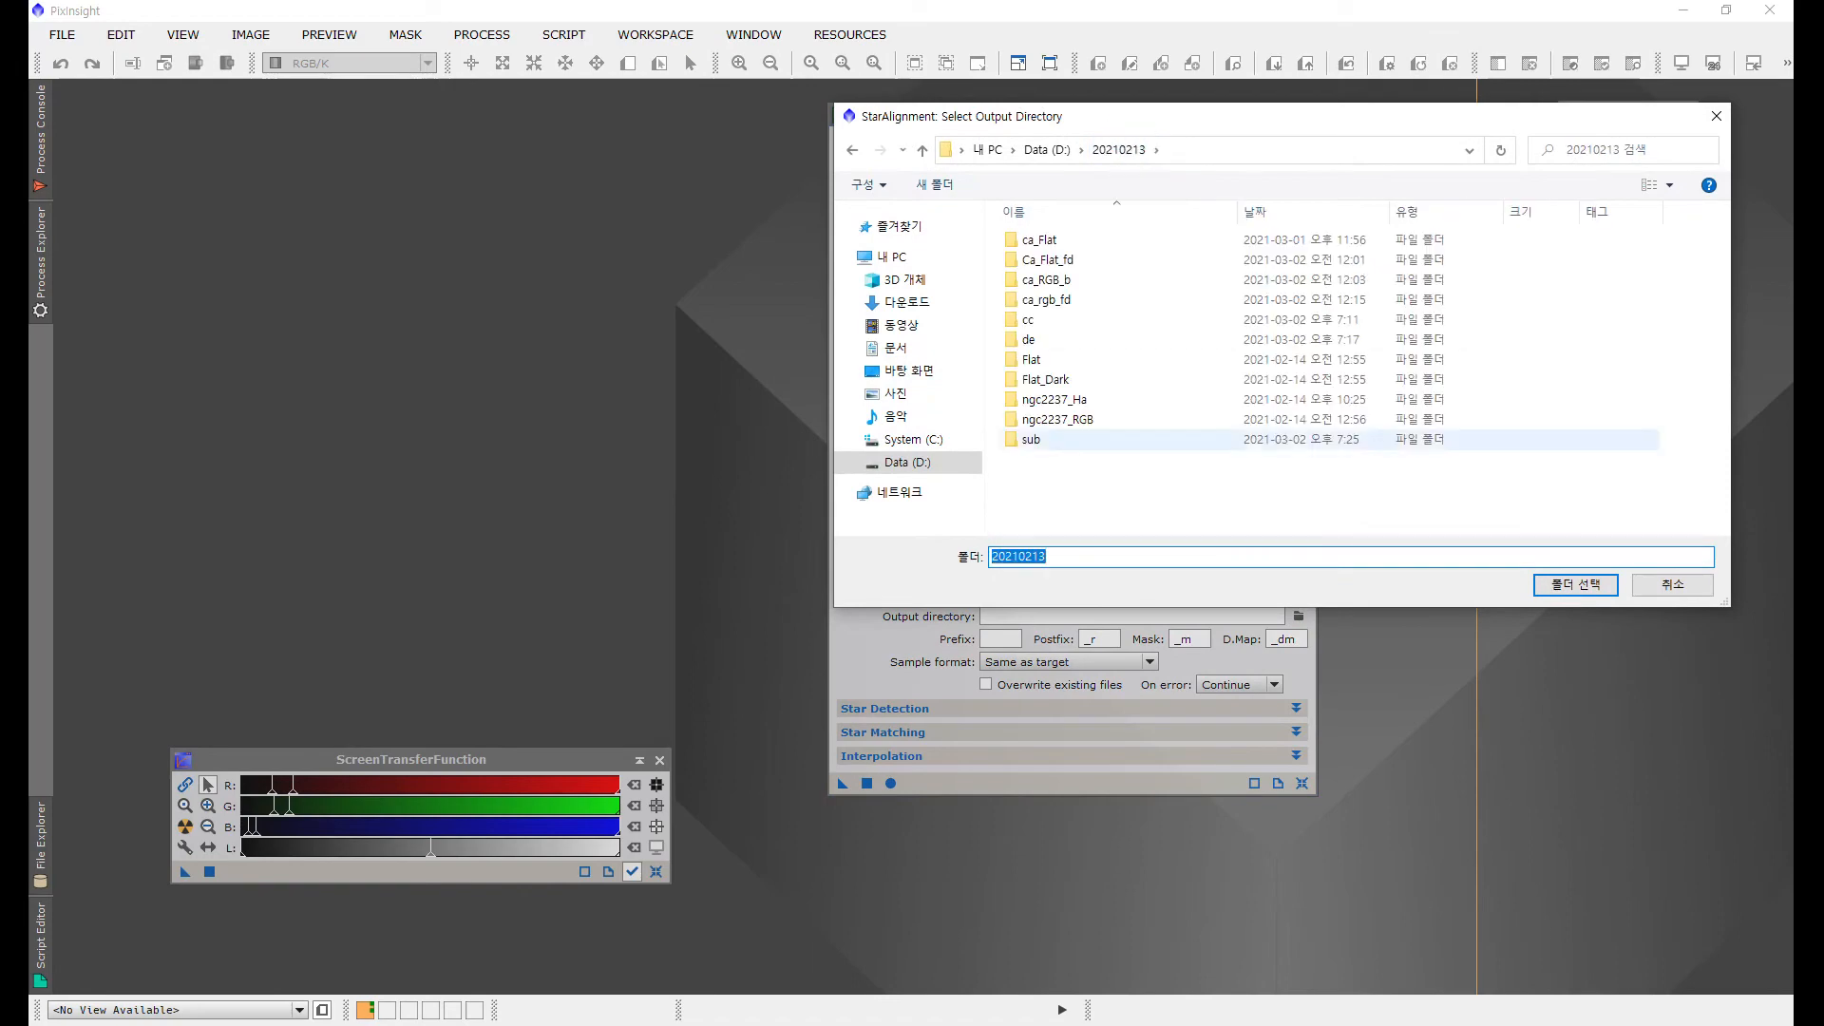
pyautogui.click(934, 184)
pyautogui.write('al')
pyautogui.press('Return')
pyautogui.press('Return')
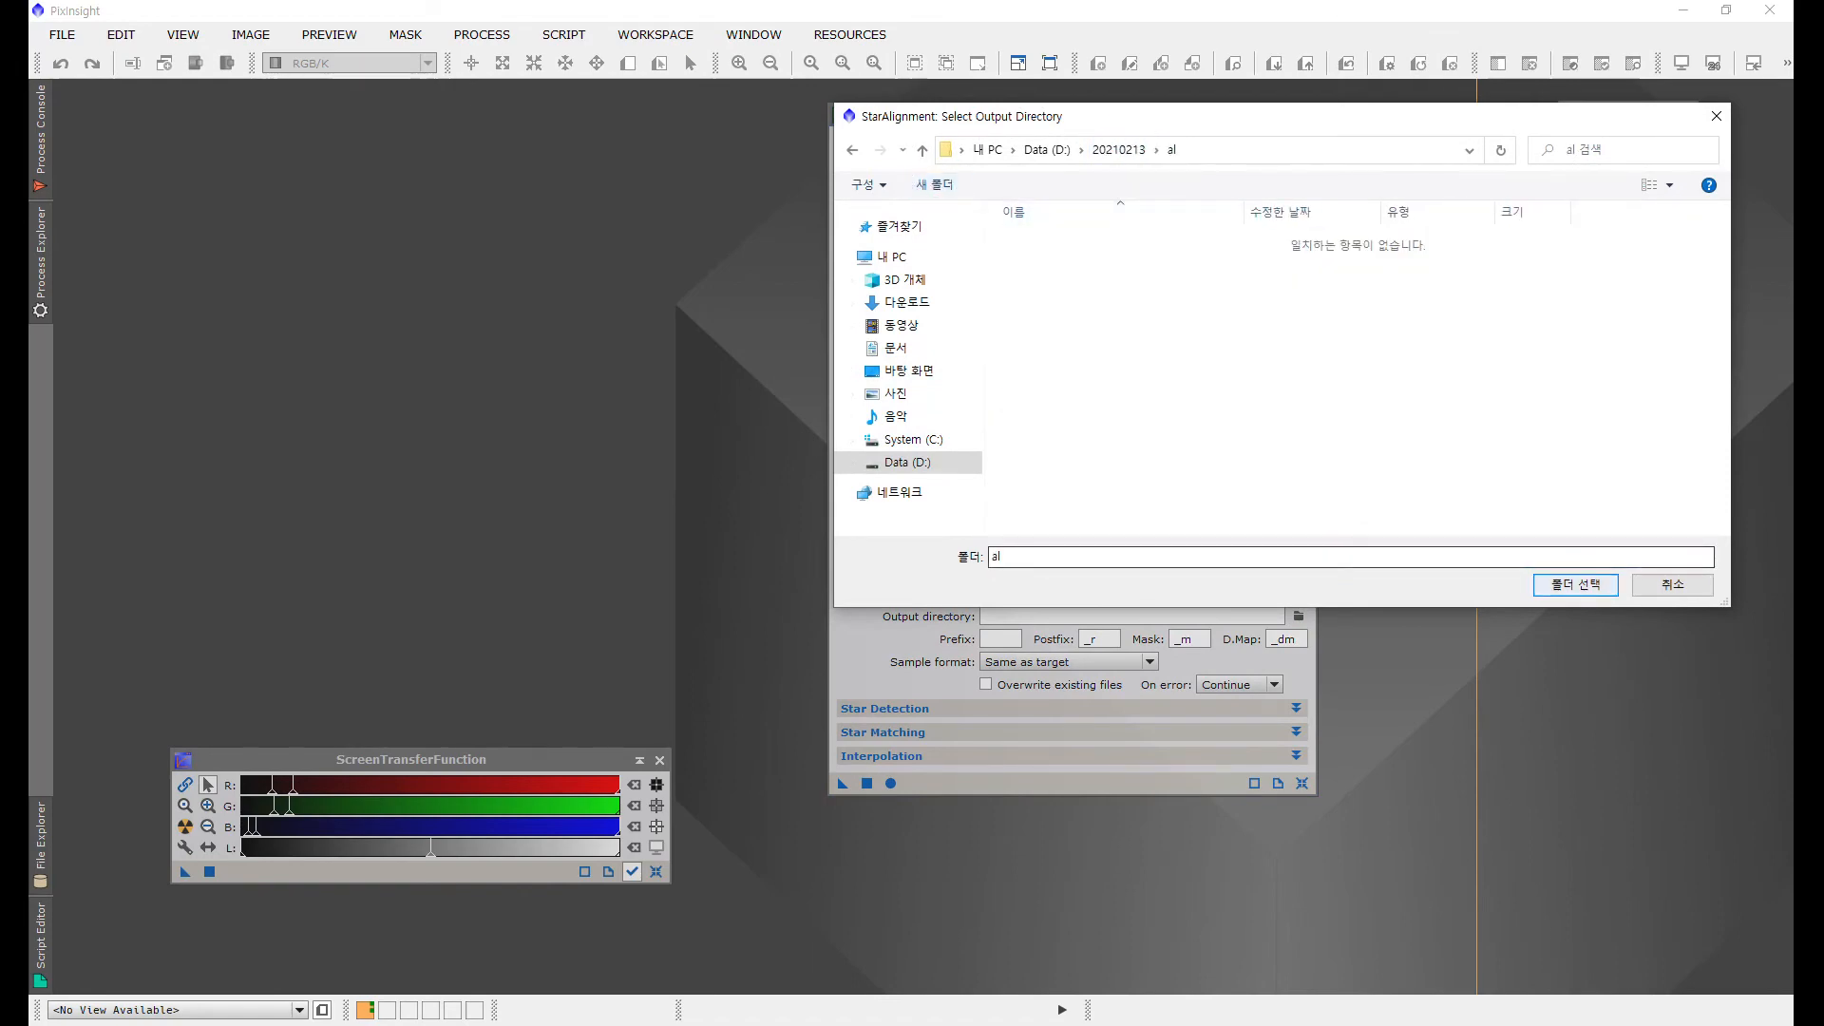
pyautogui.click(1575, 585)
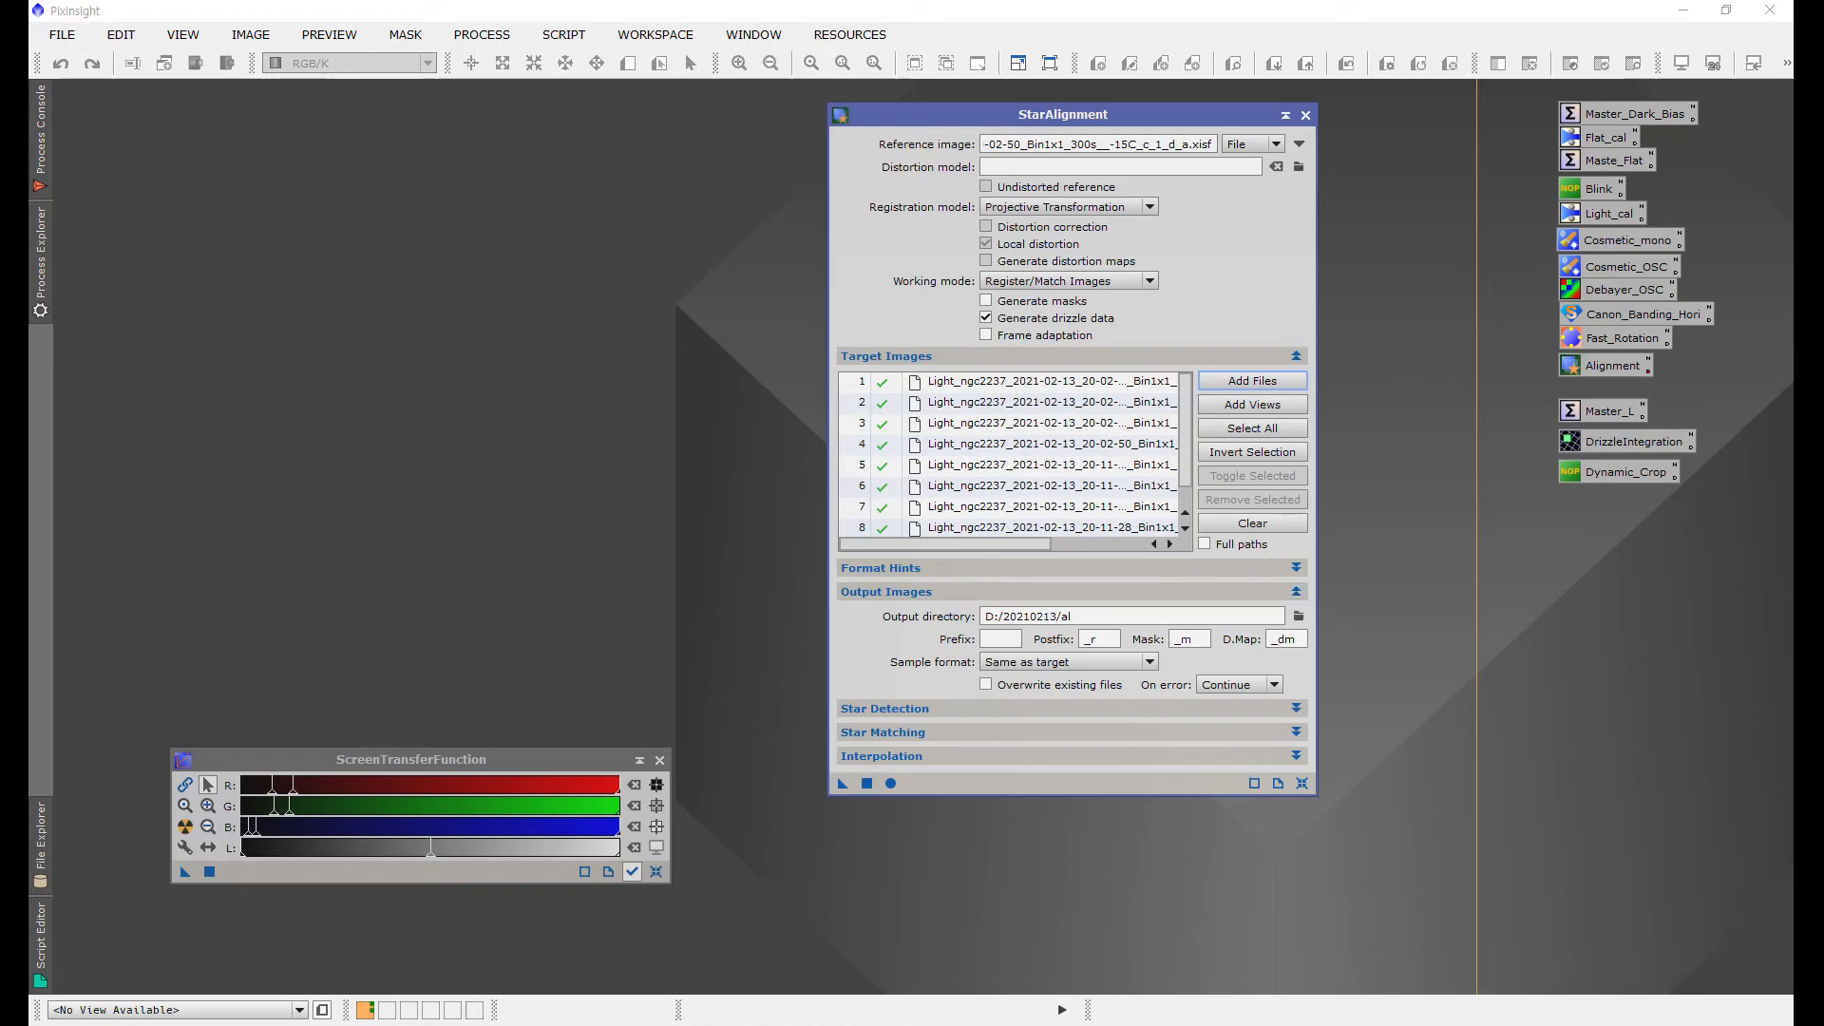
# Step: Run StarAlignment on all target images and close the StarAlignment window
pyautogui.click(890, 783)
pyautogui.click(1305, 115)
pyautogui.click(1295, 216)
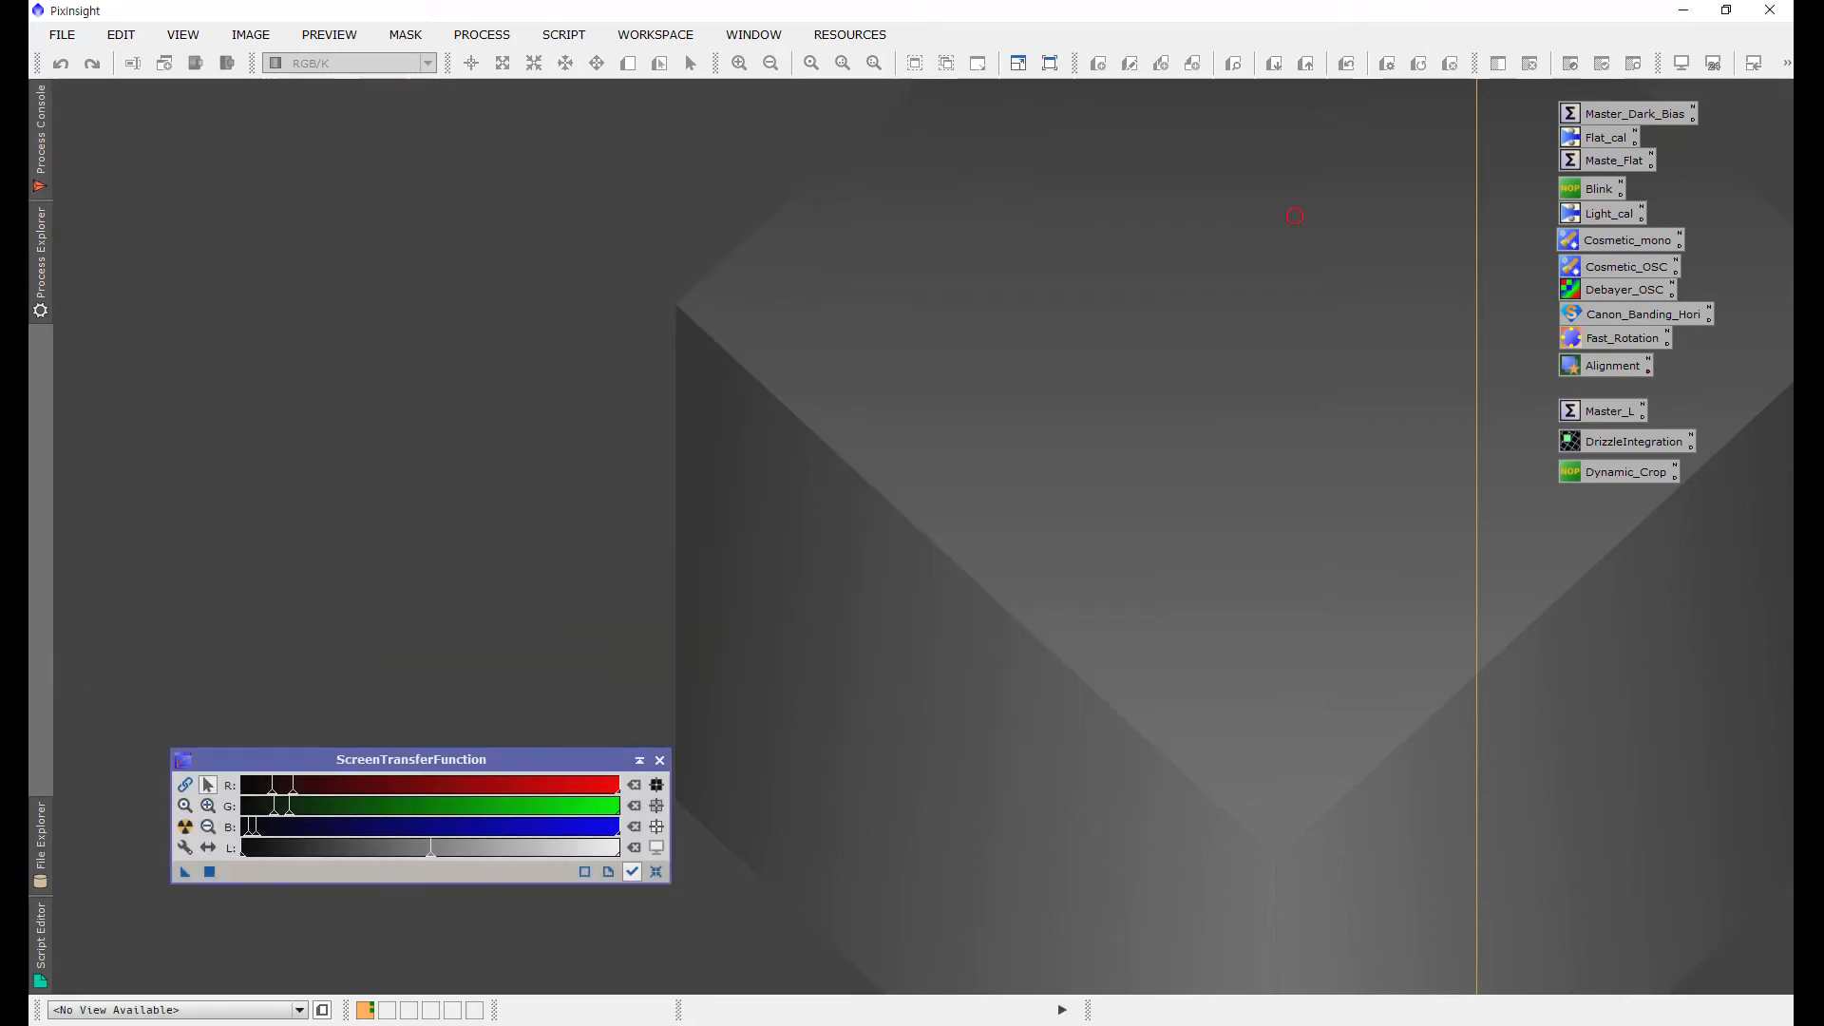
# Step: Open LocalNormalization and set its reference image to the first registered frame in the al folder
pyautogui.click(481, 34)
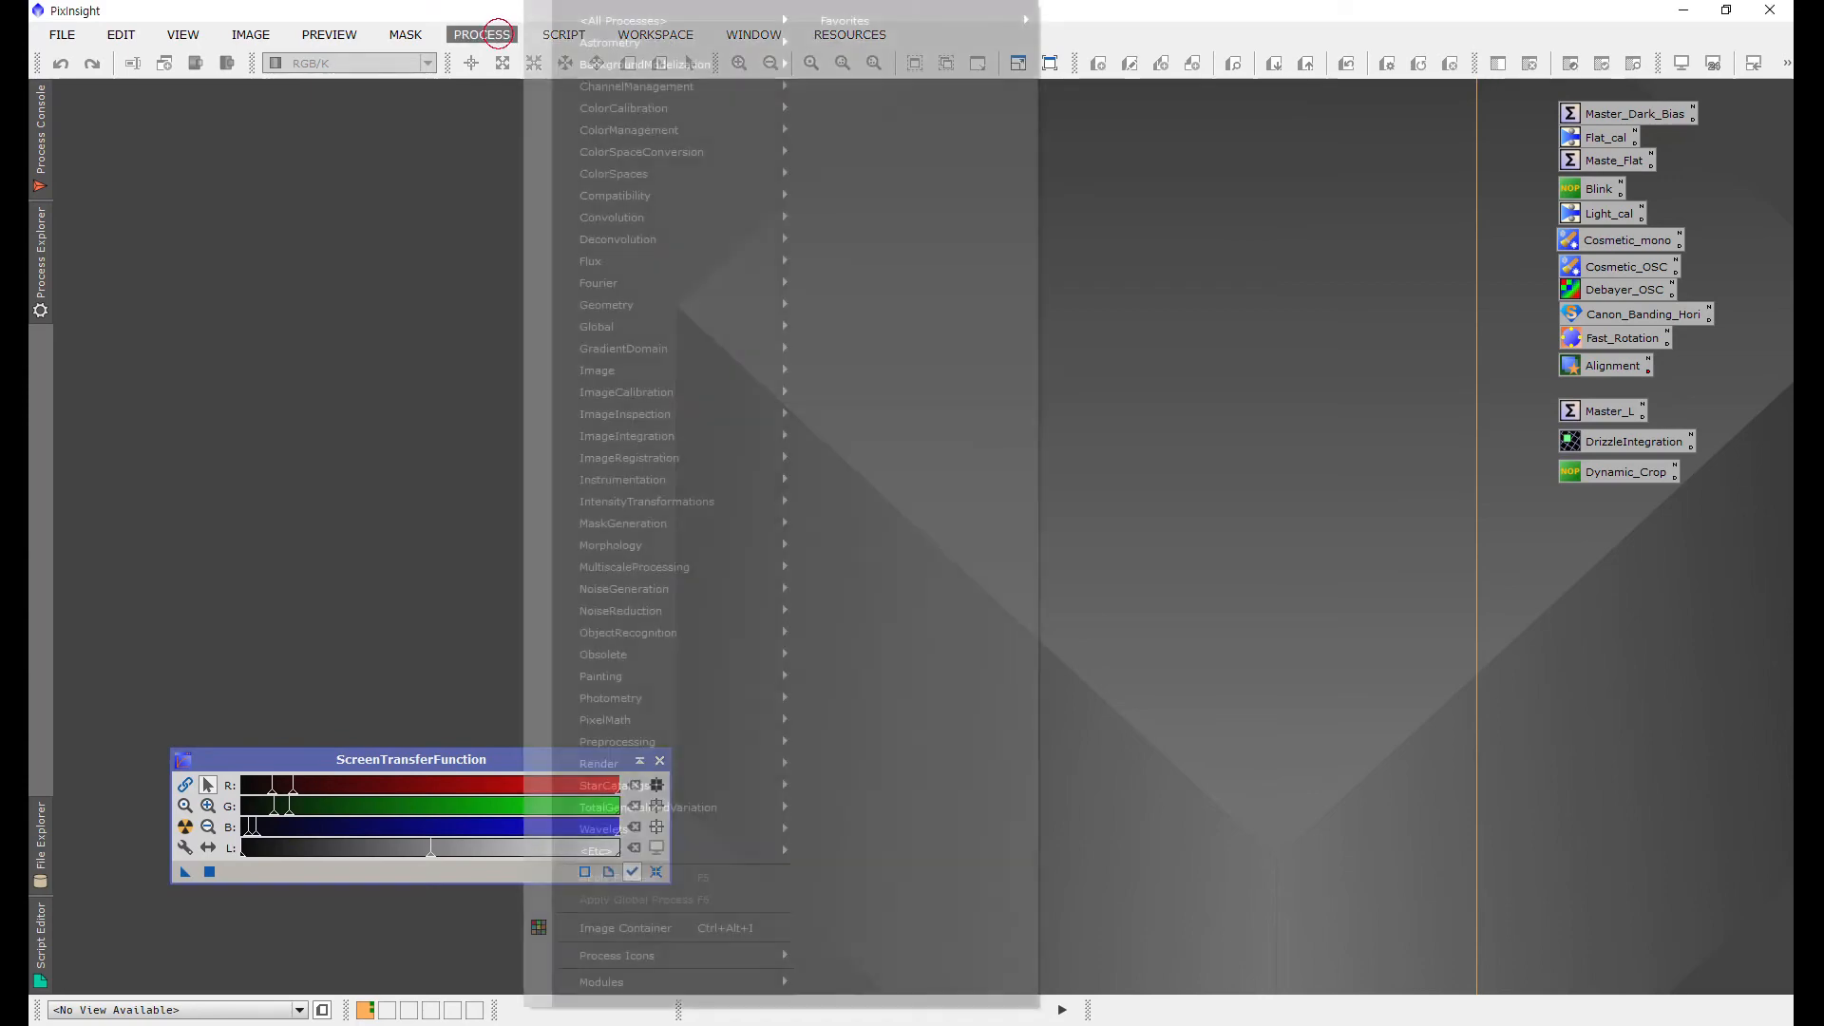
pyautogui.moveTo(665, 20)
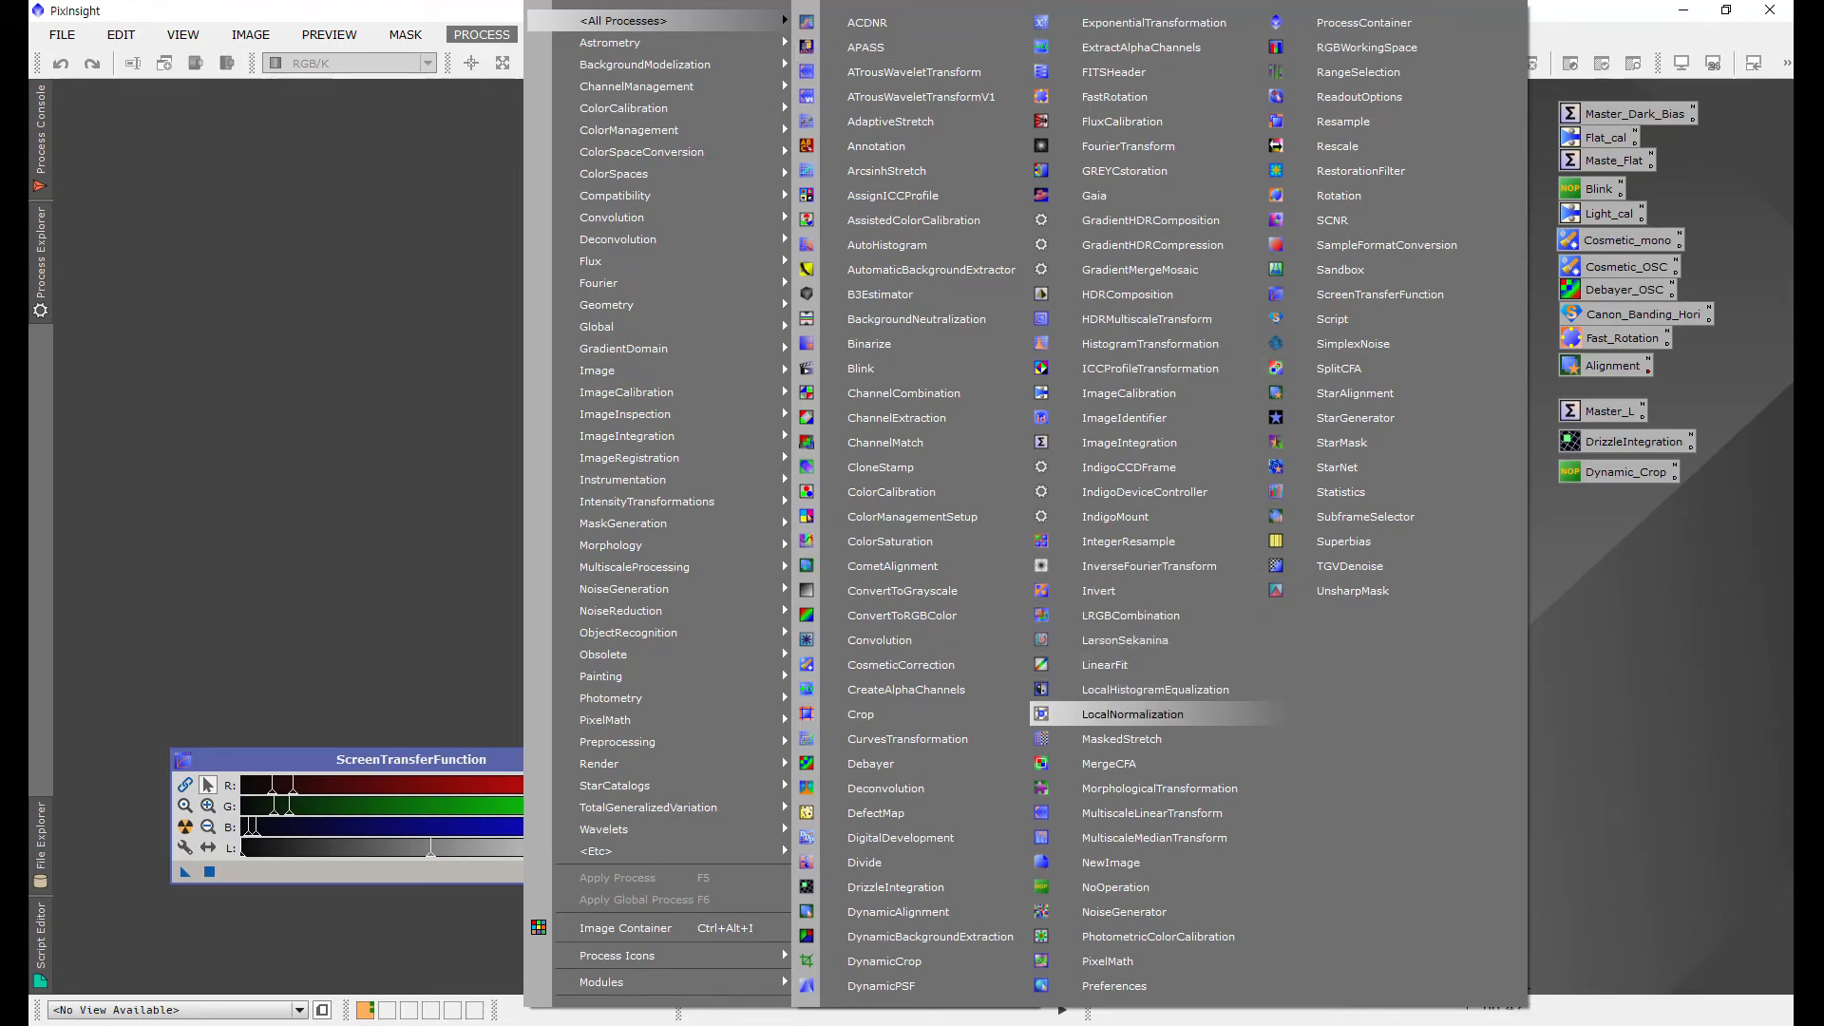
pyautogui.click(1131, 715)
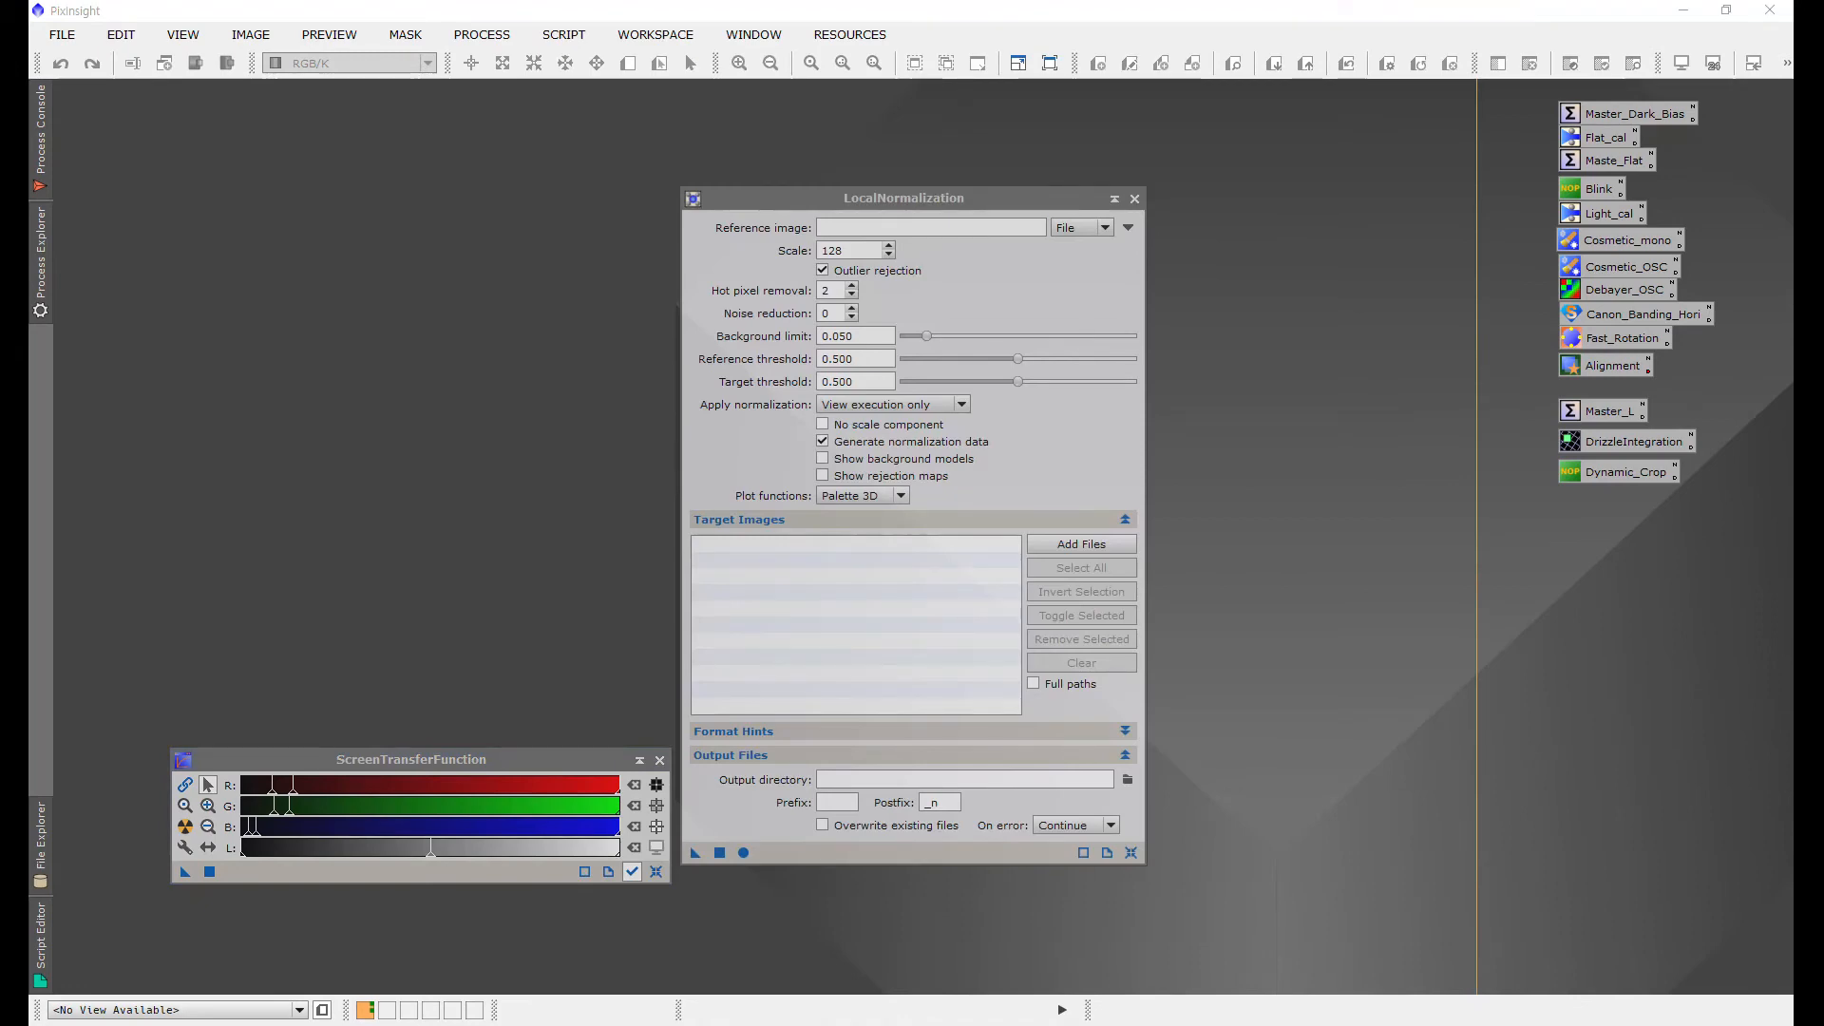
pyautogui.moveTo(1007, 199); pyautogui.dragTo(1231, 110)
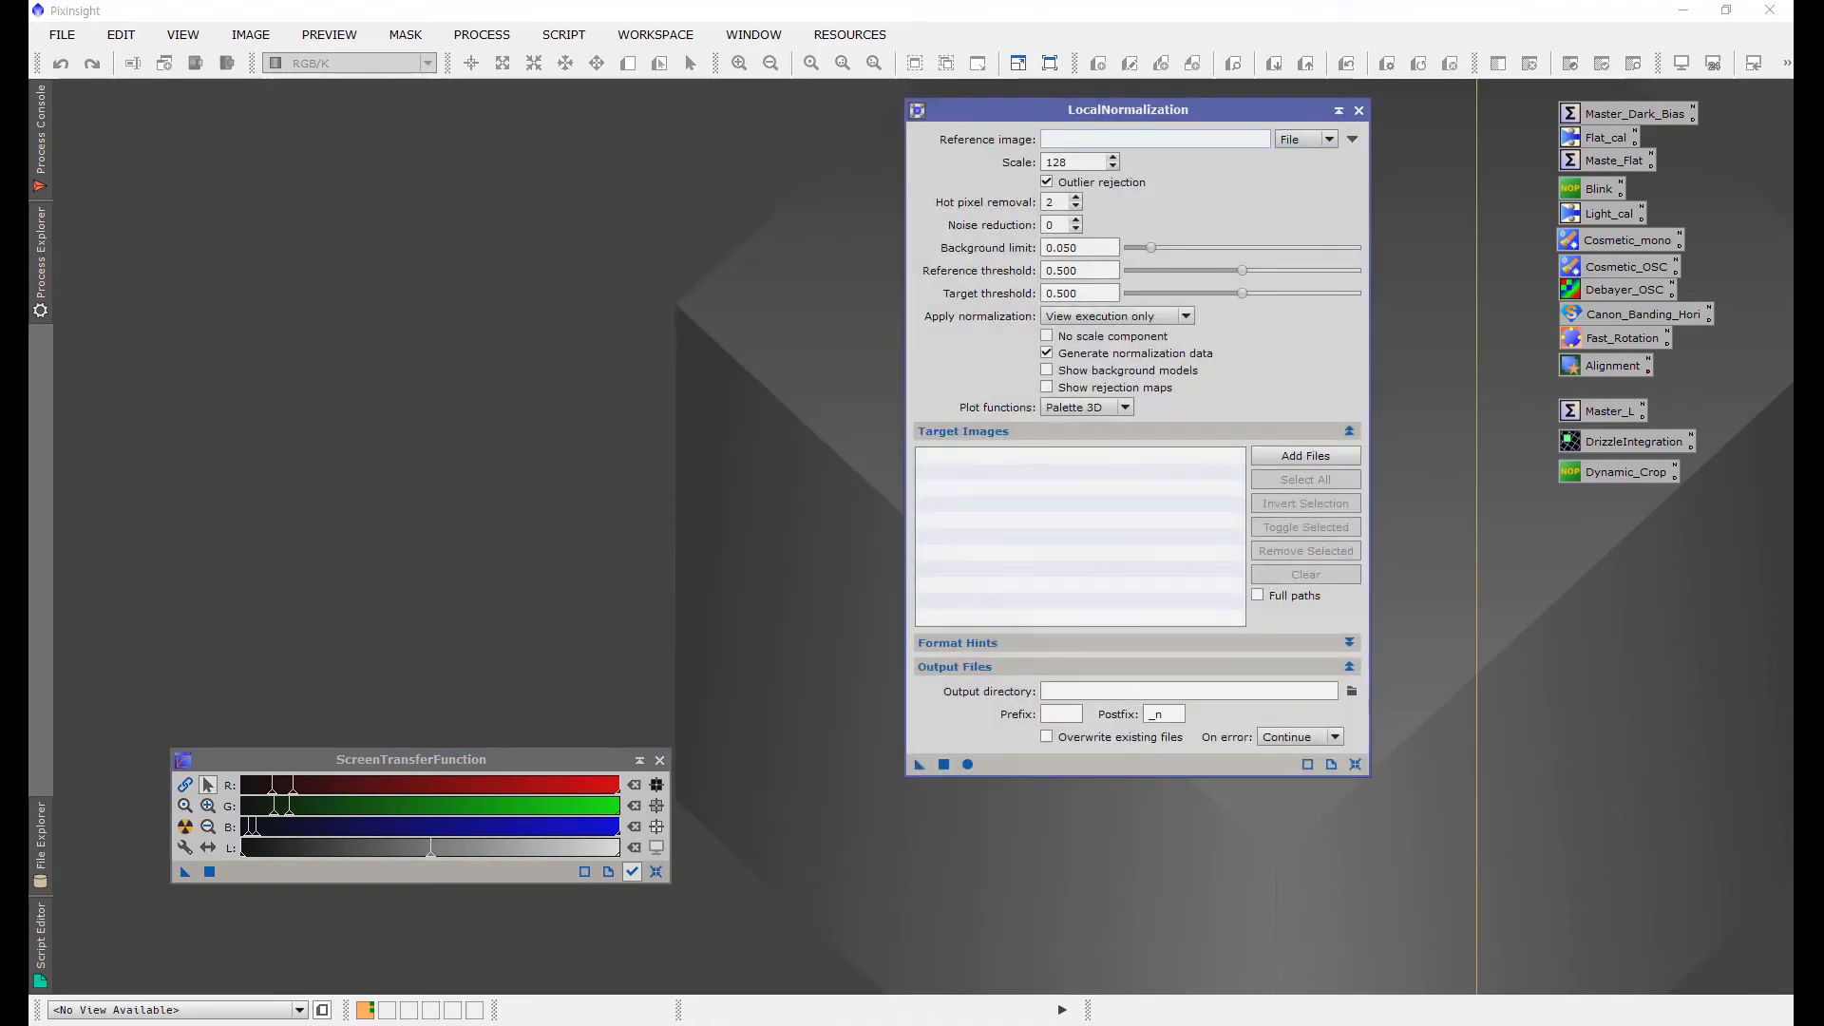
pyautogui.click(1352, 139)
pyautogui.click(1173, 144)
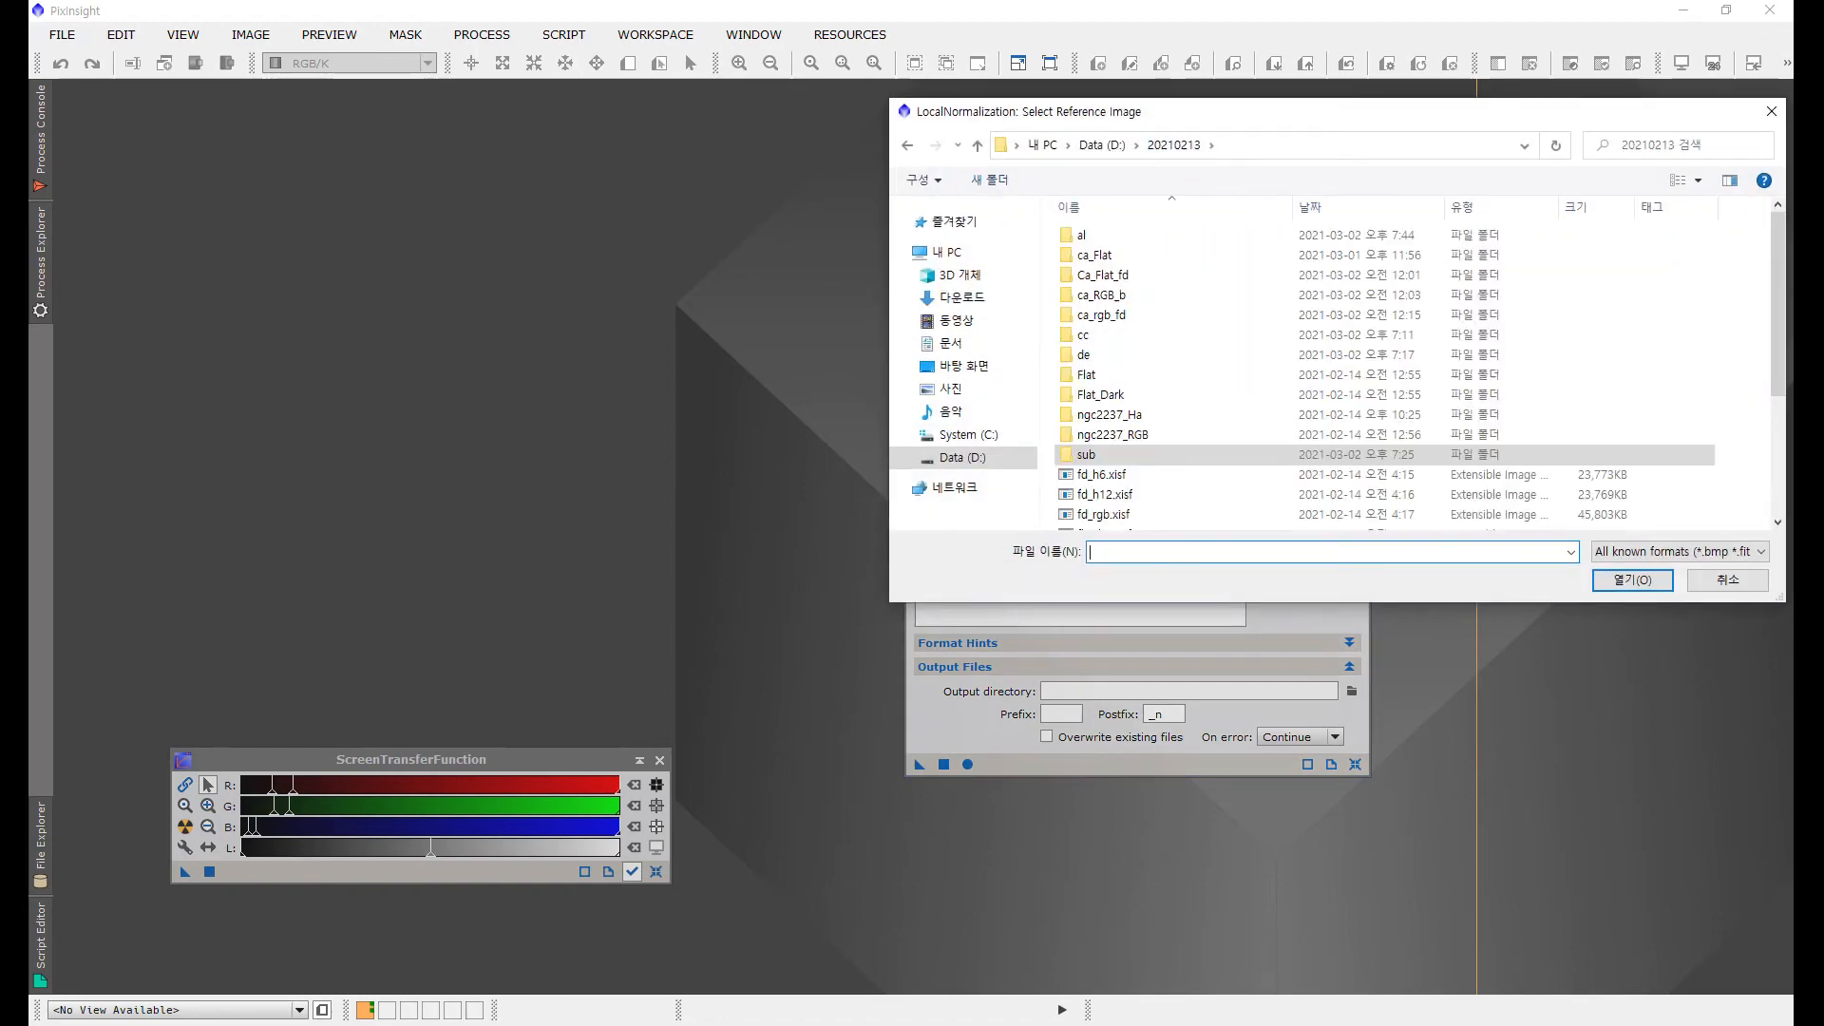
pyautogui.doubleClick(1083, 235)
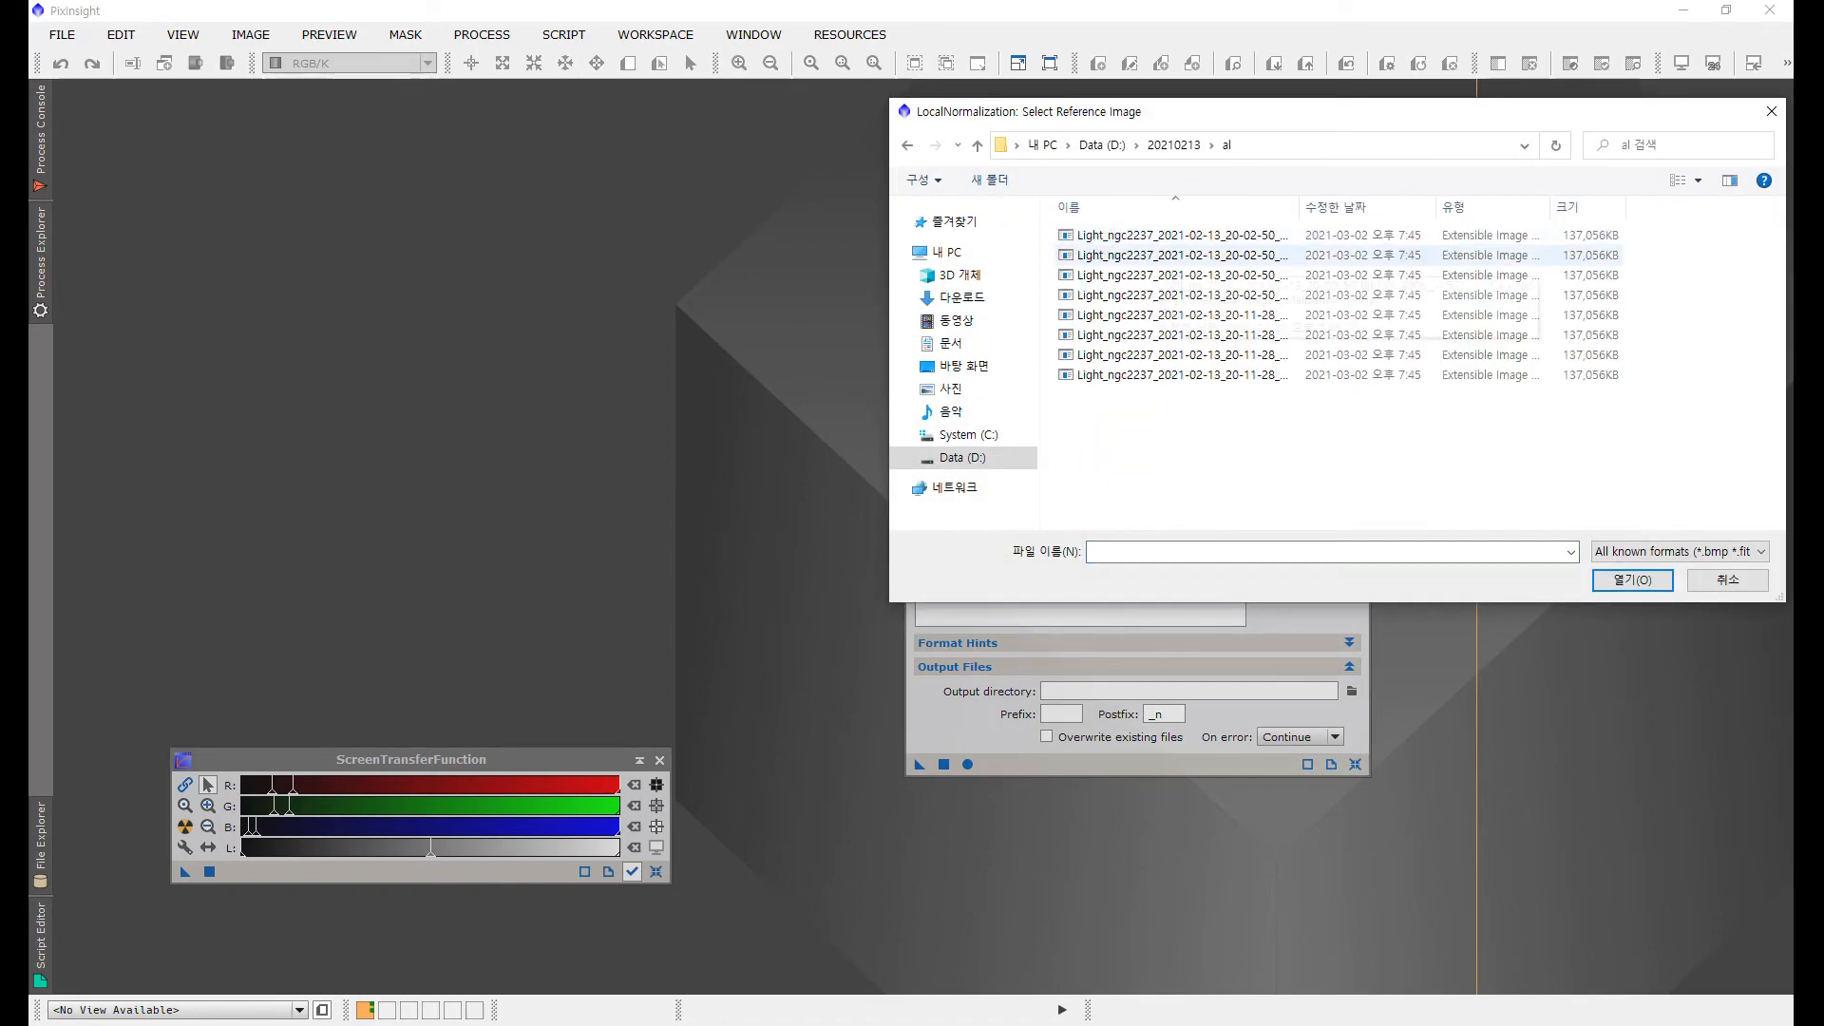
pyautogui.doubleClick(1239, 236)
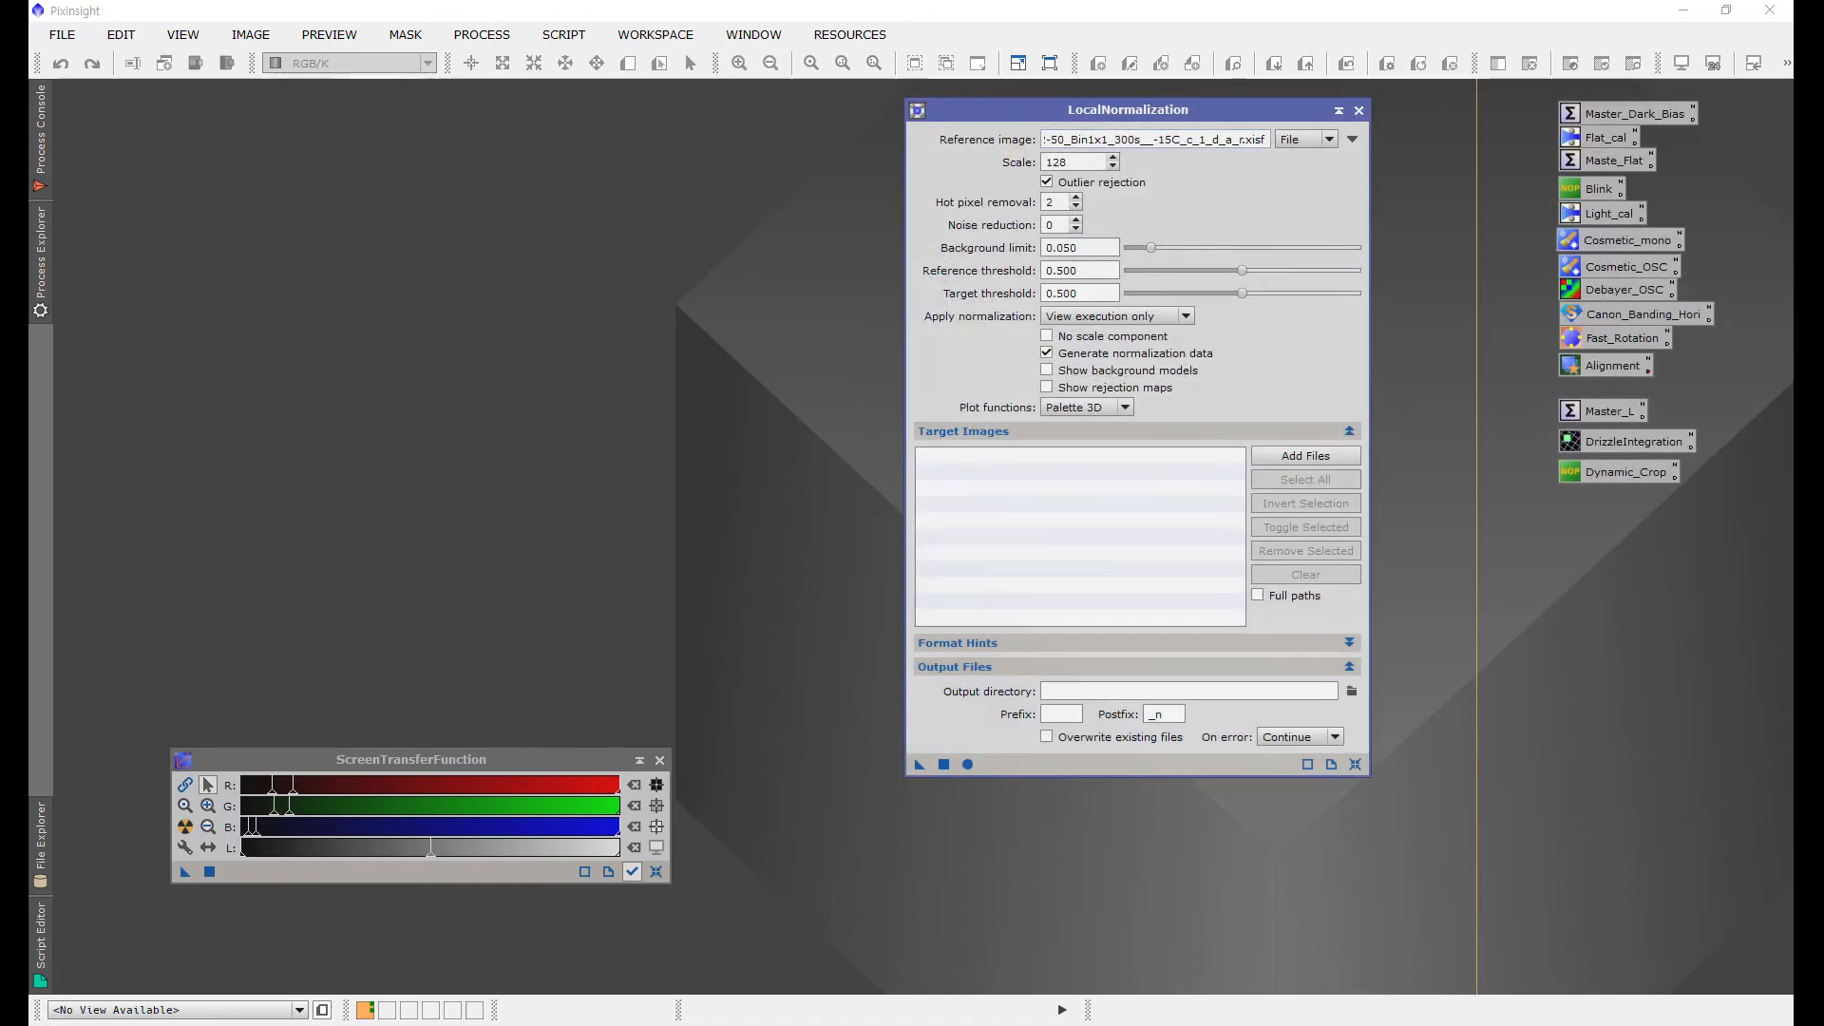
# Step: Add all eight registered frames from the al folder as LocalNormalization targets and run the process
pyautogui.click(1147, 139)
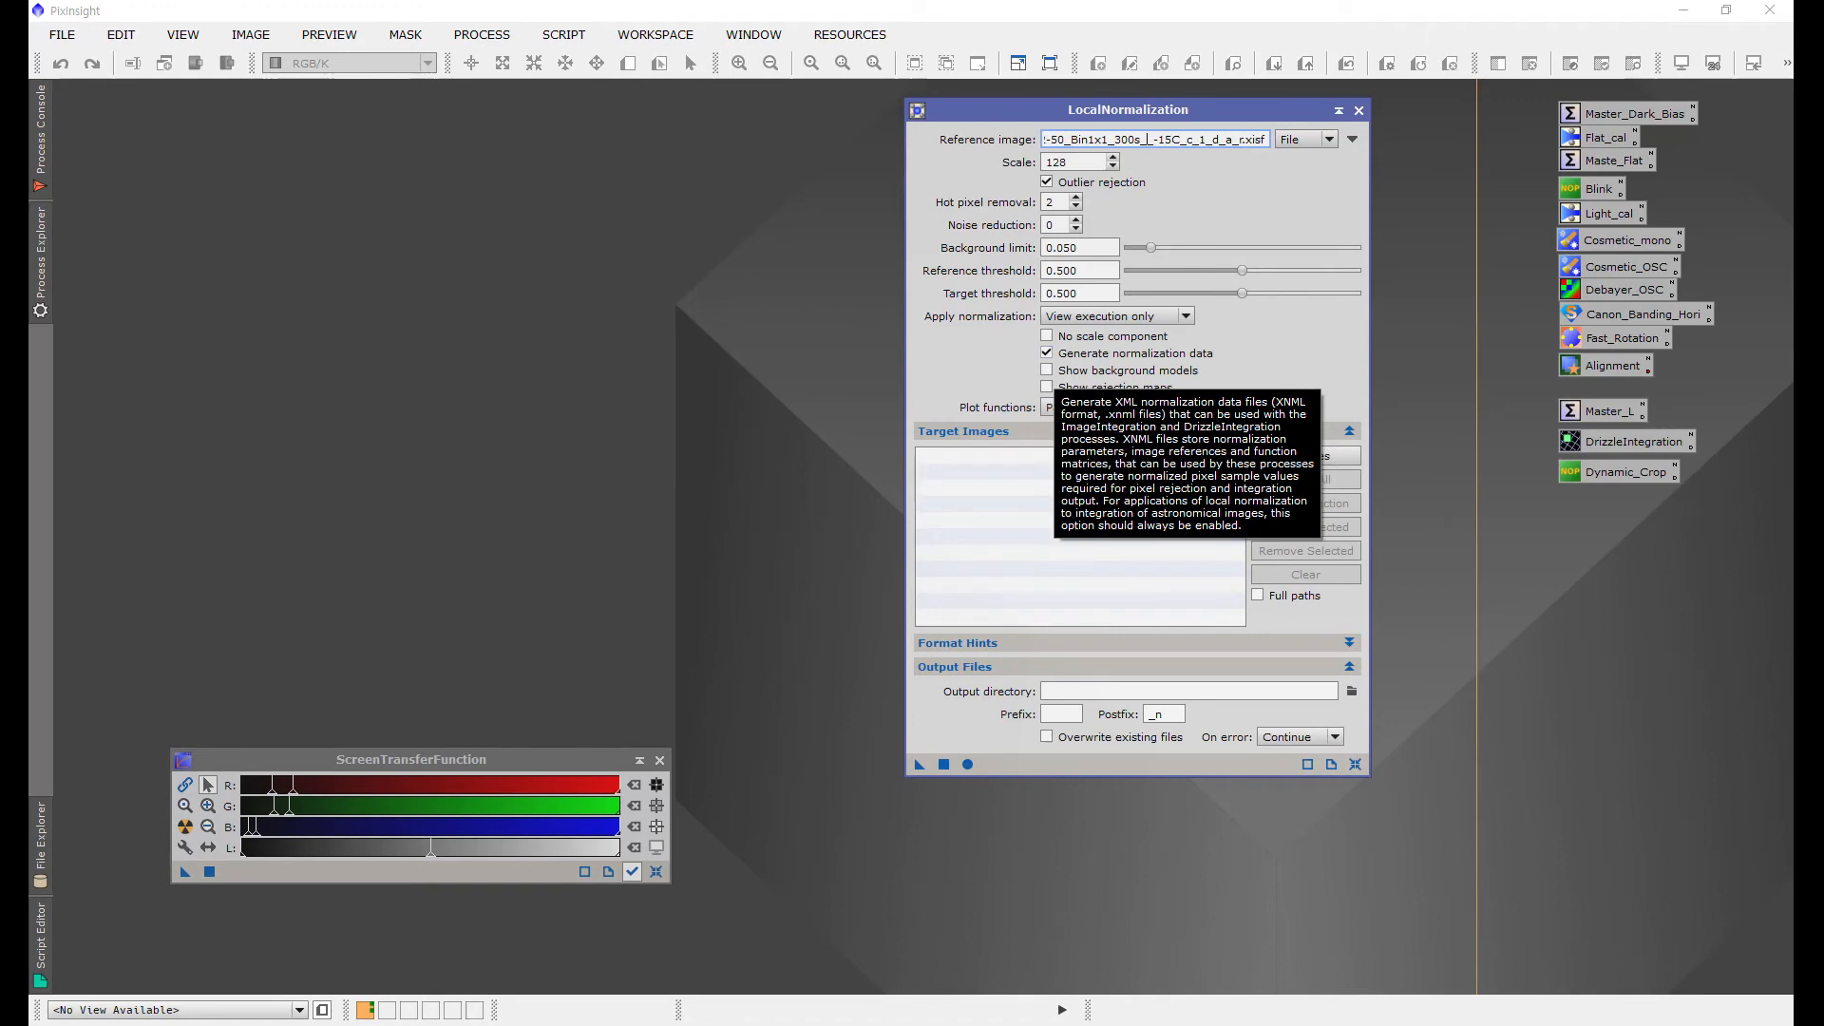
pyautogui.click(1306, 456)
pyautogui.moveTo(1231, 441); pyautogui.dragTo(1125, 228)
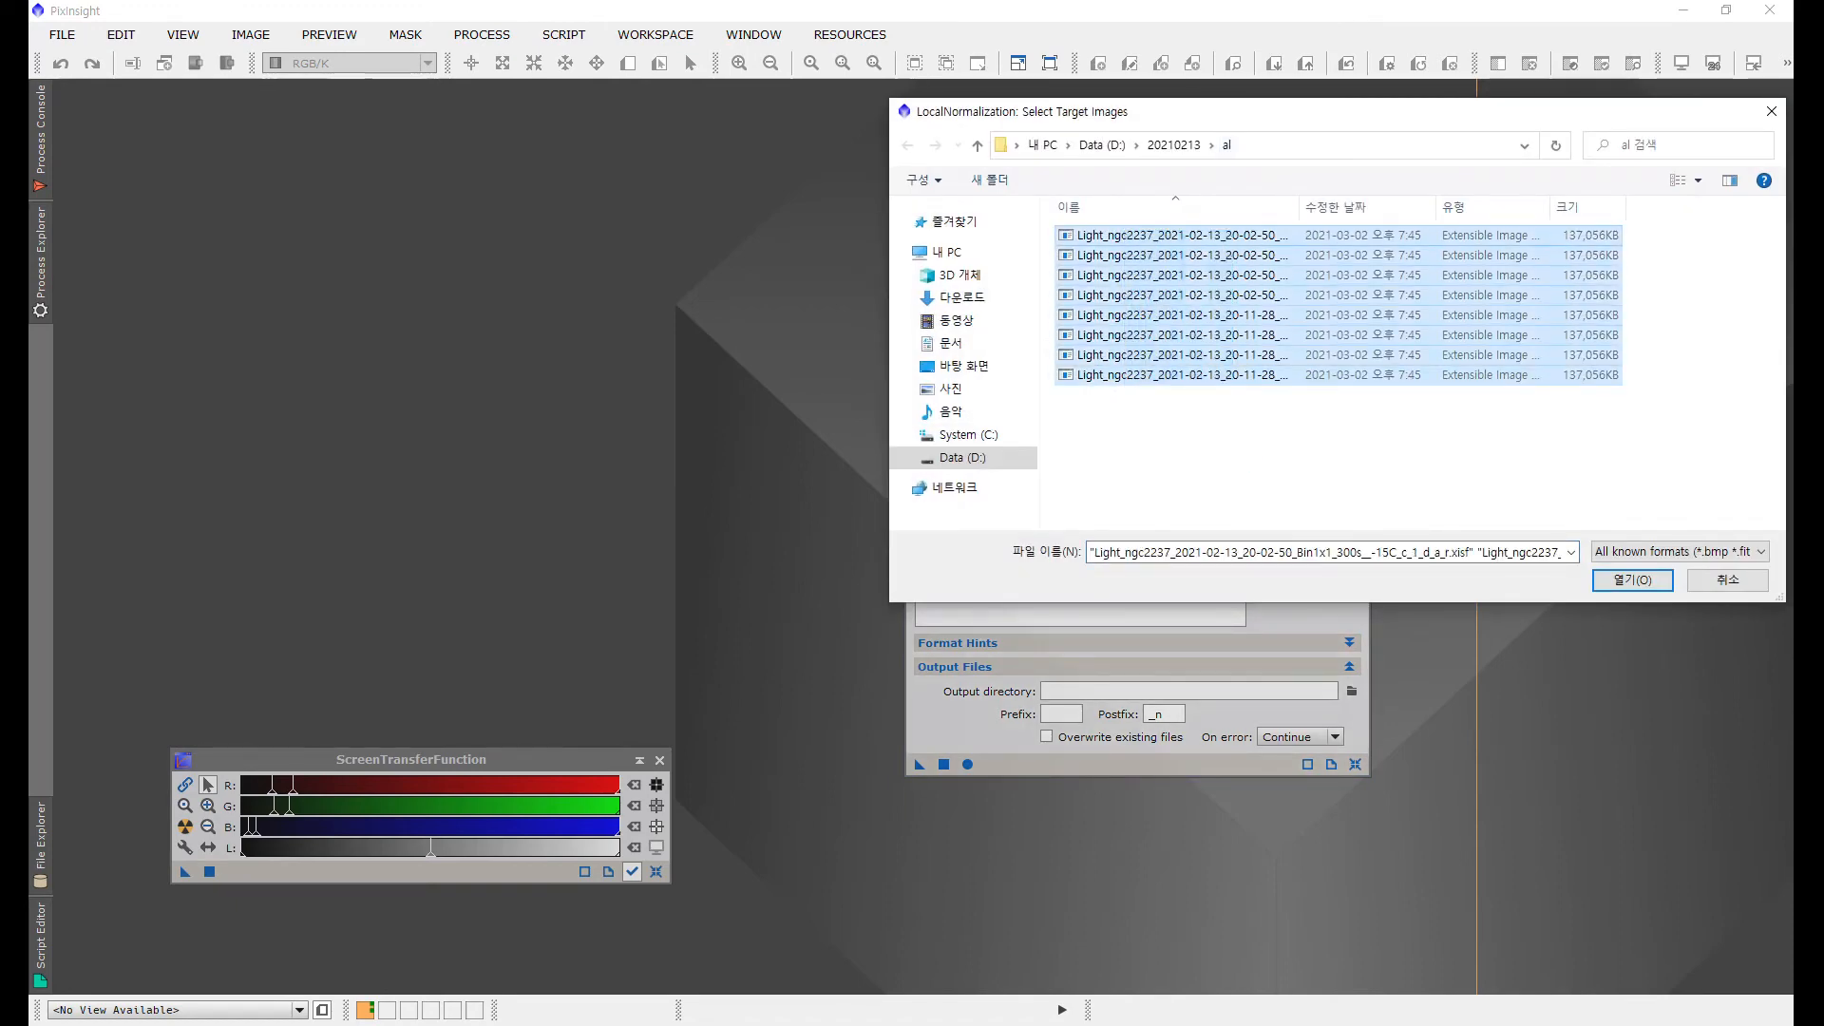
pyautogui.press('Return')
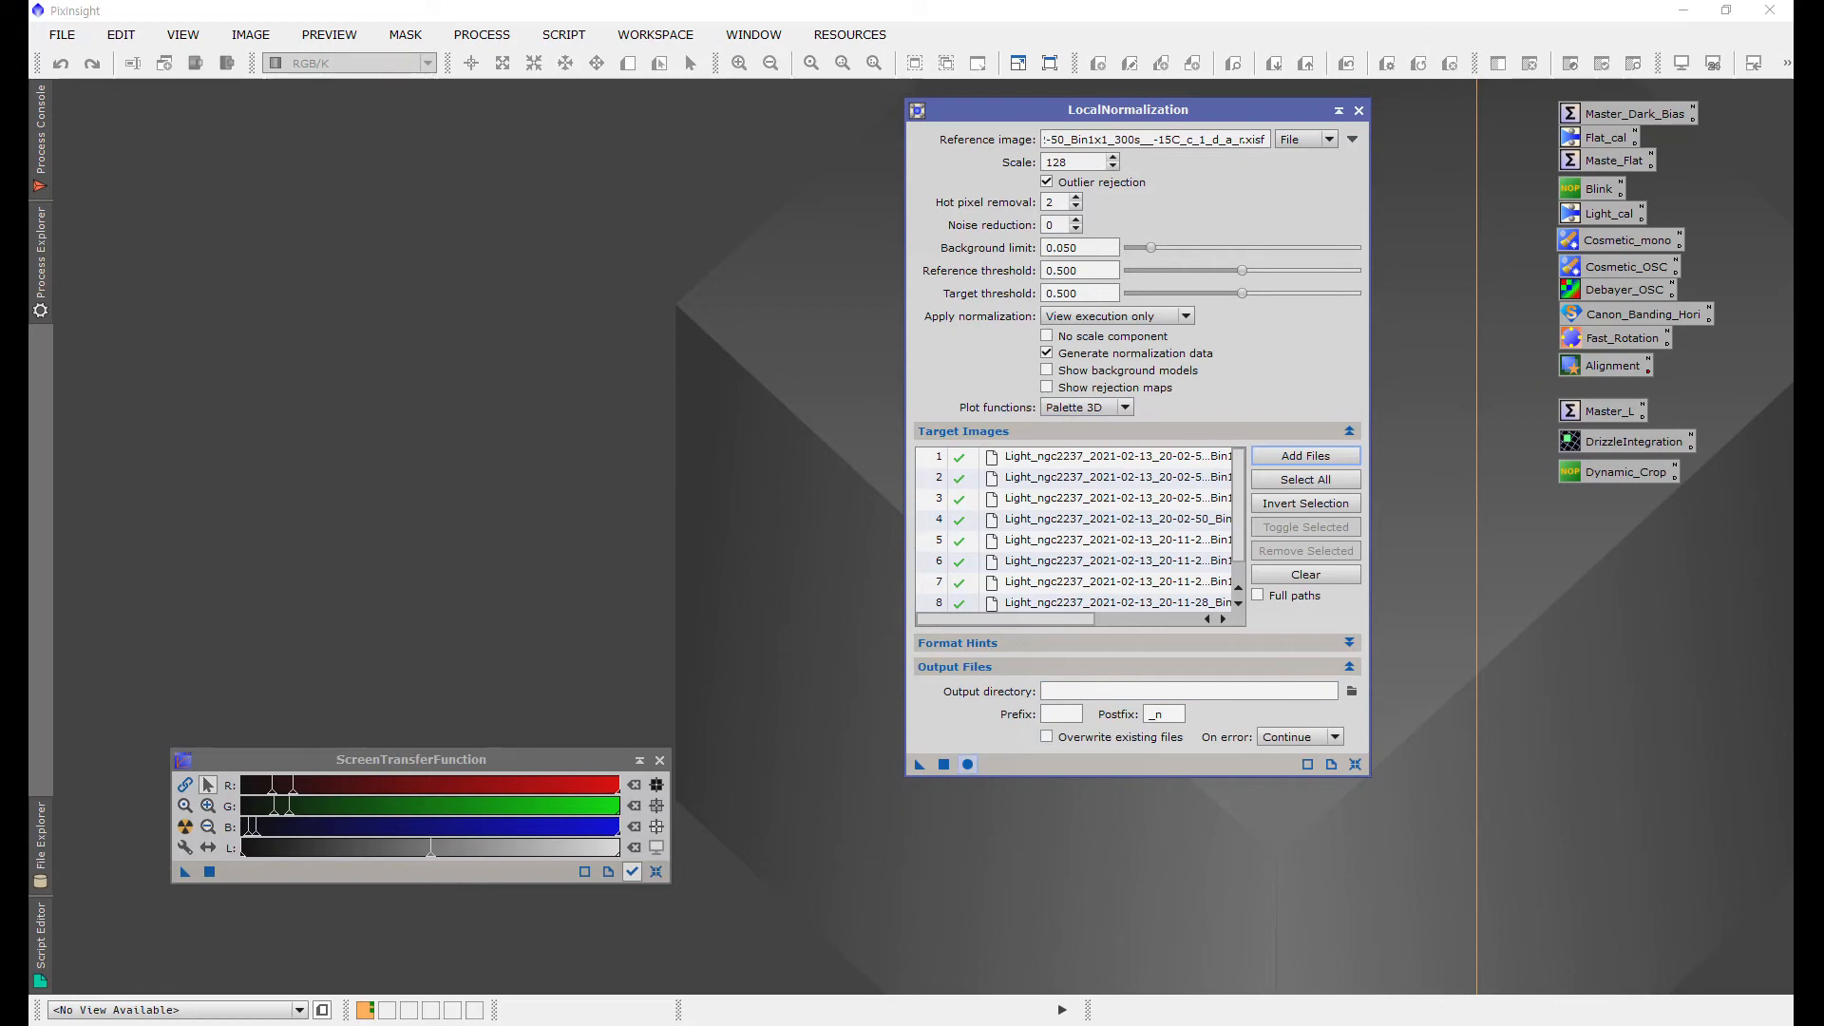
pyautogui.click(967, 764)
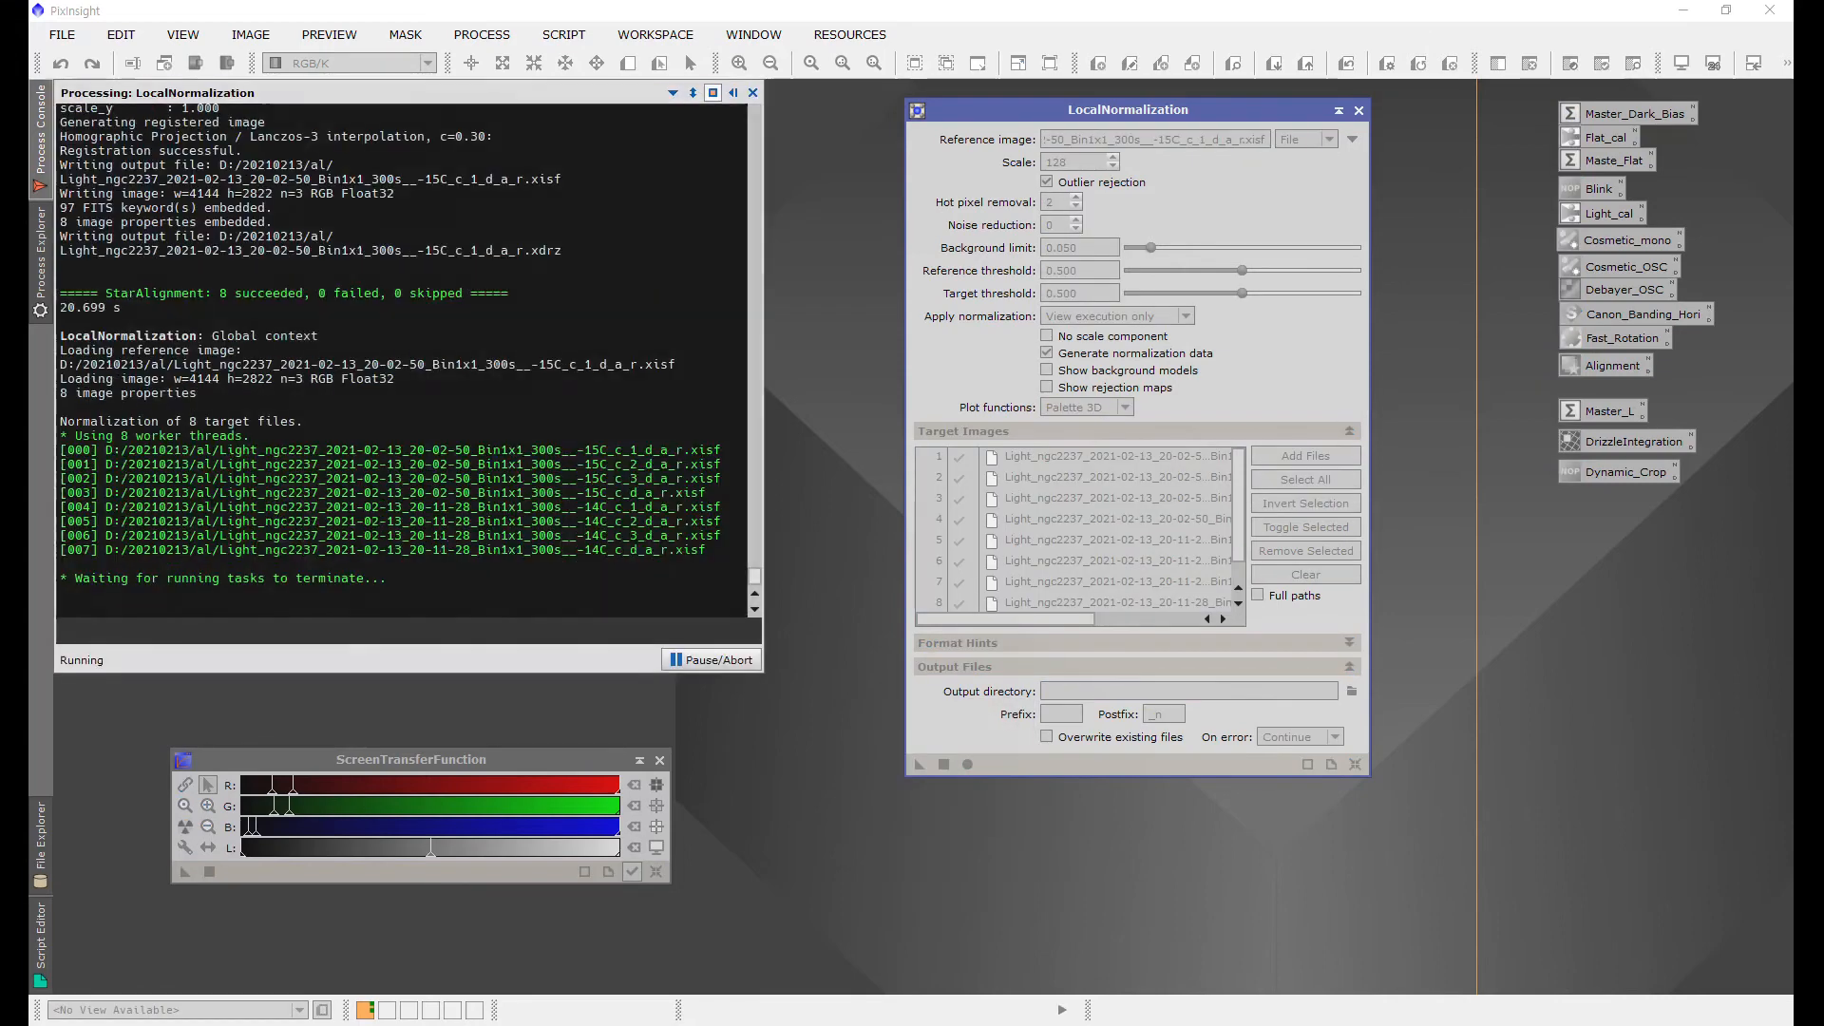
# Step: Open File Explorer and inspect the registered output files in the al folder
pyautogui.click(129, 103)
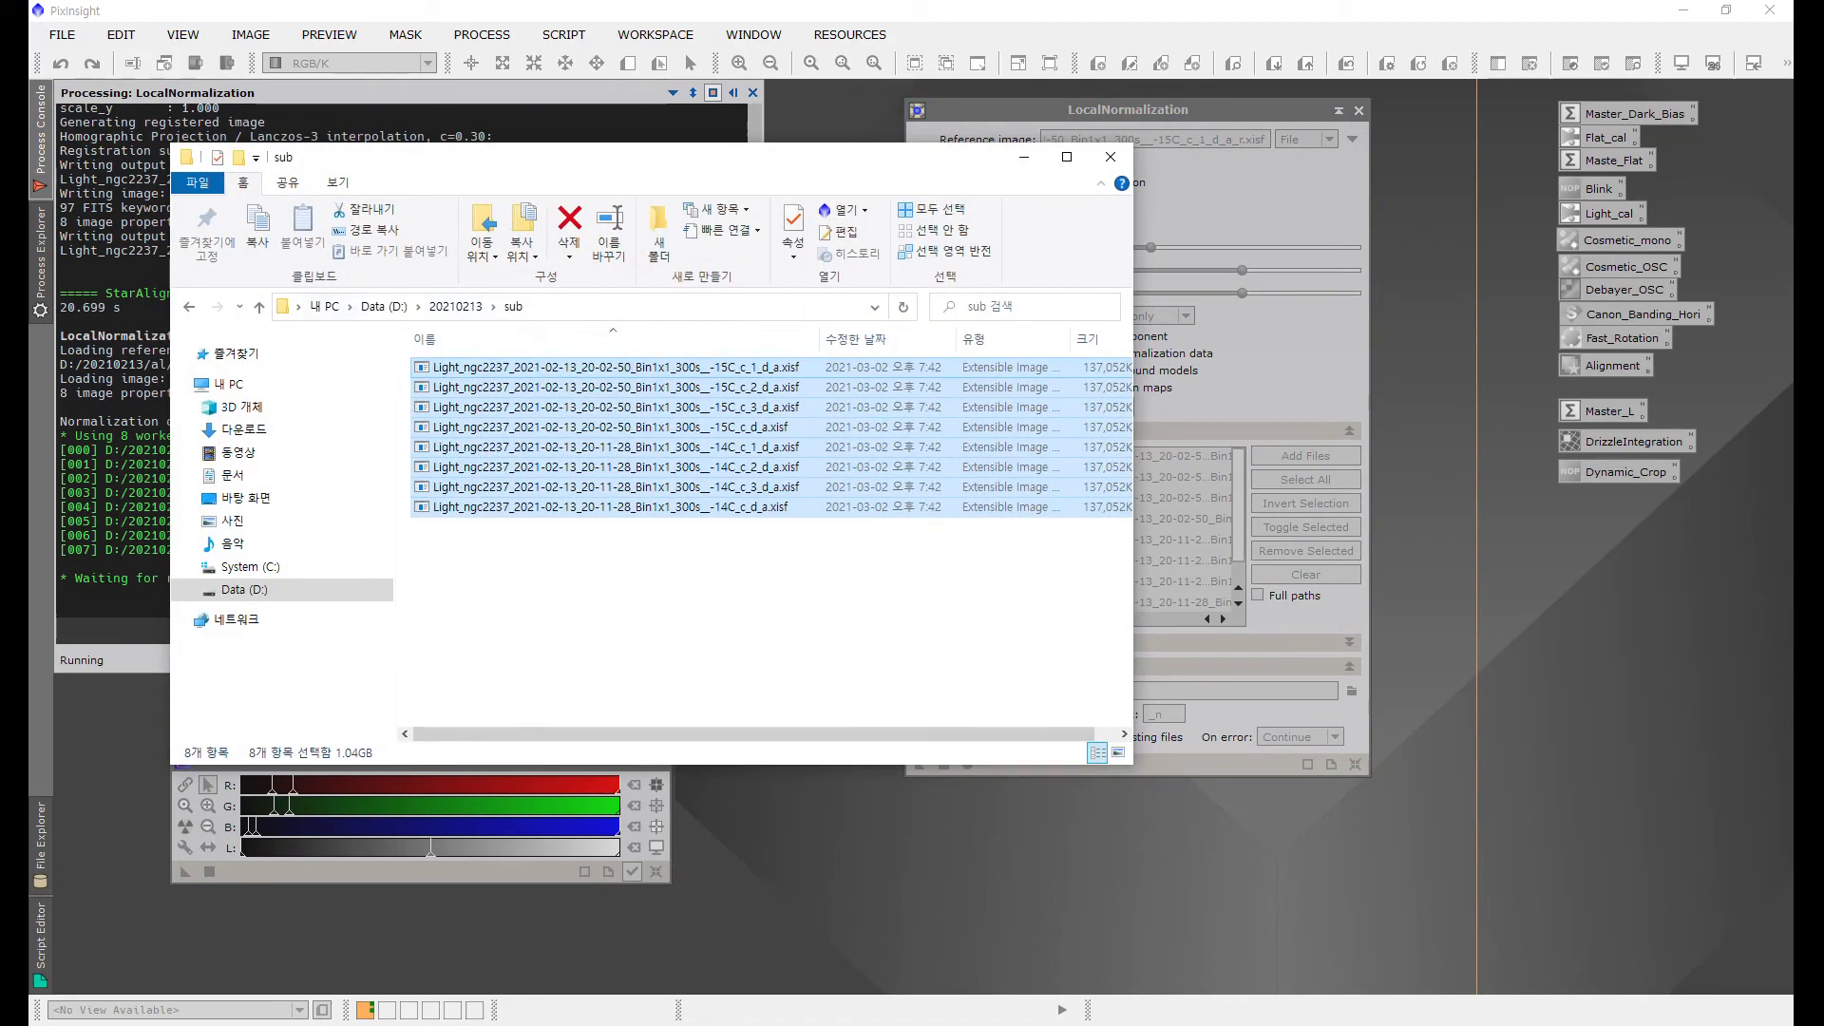
pyautogui.click(259, 306)
pyautogui.doubleClick(446, 367)
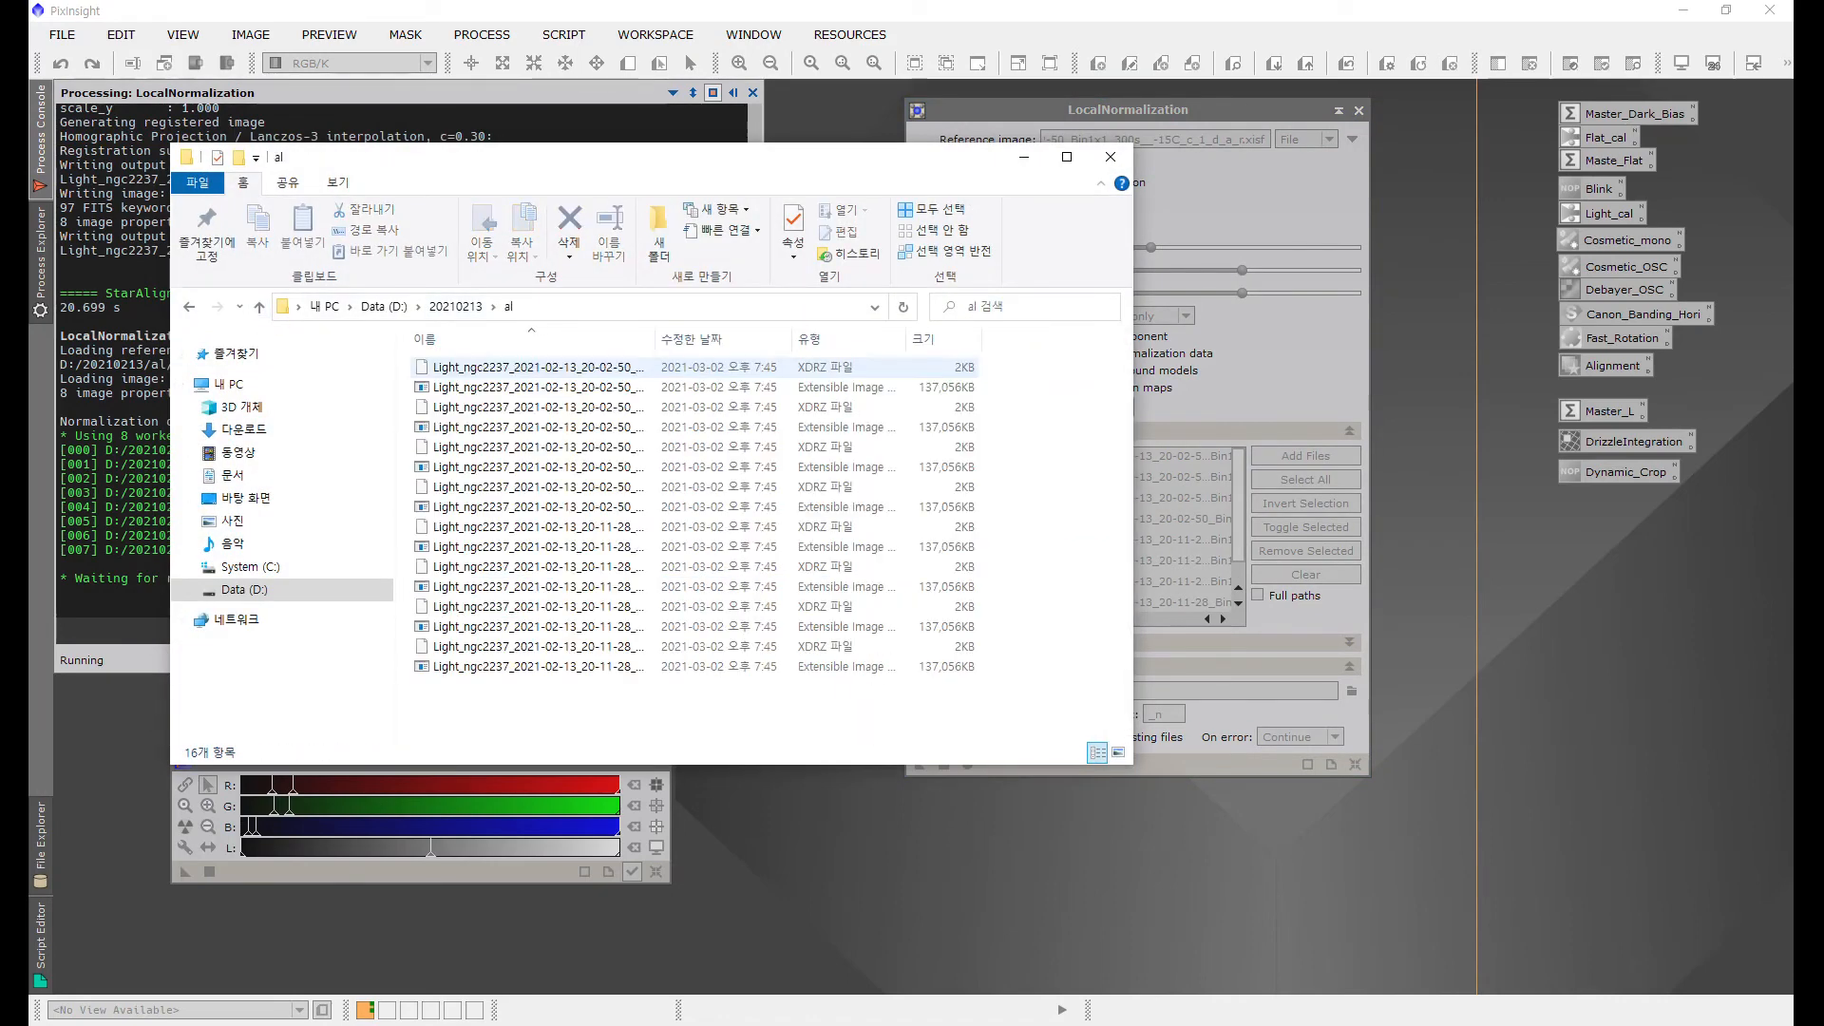
pyautogui.doubleClick(655, 339)
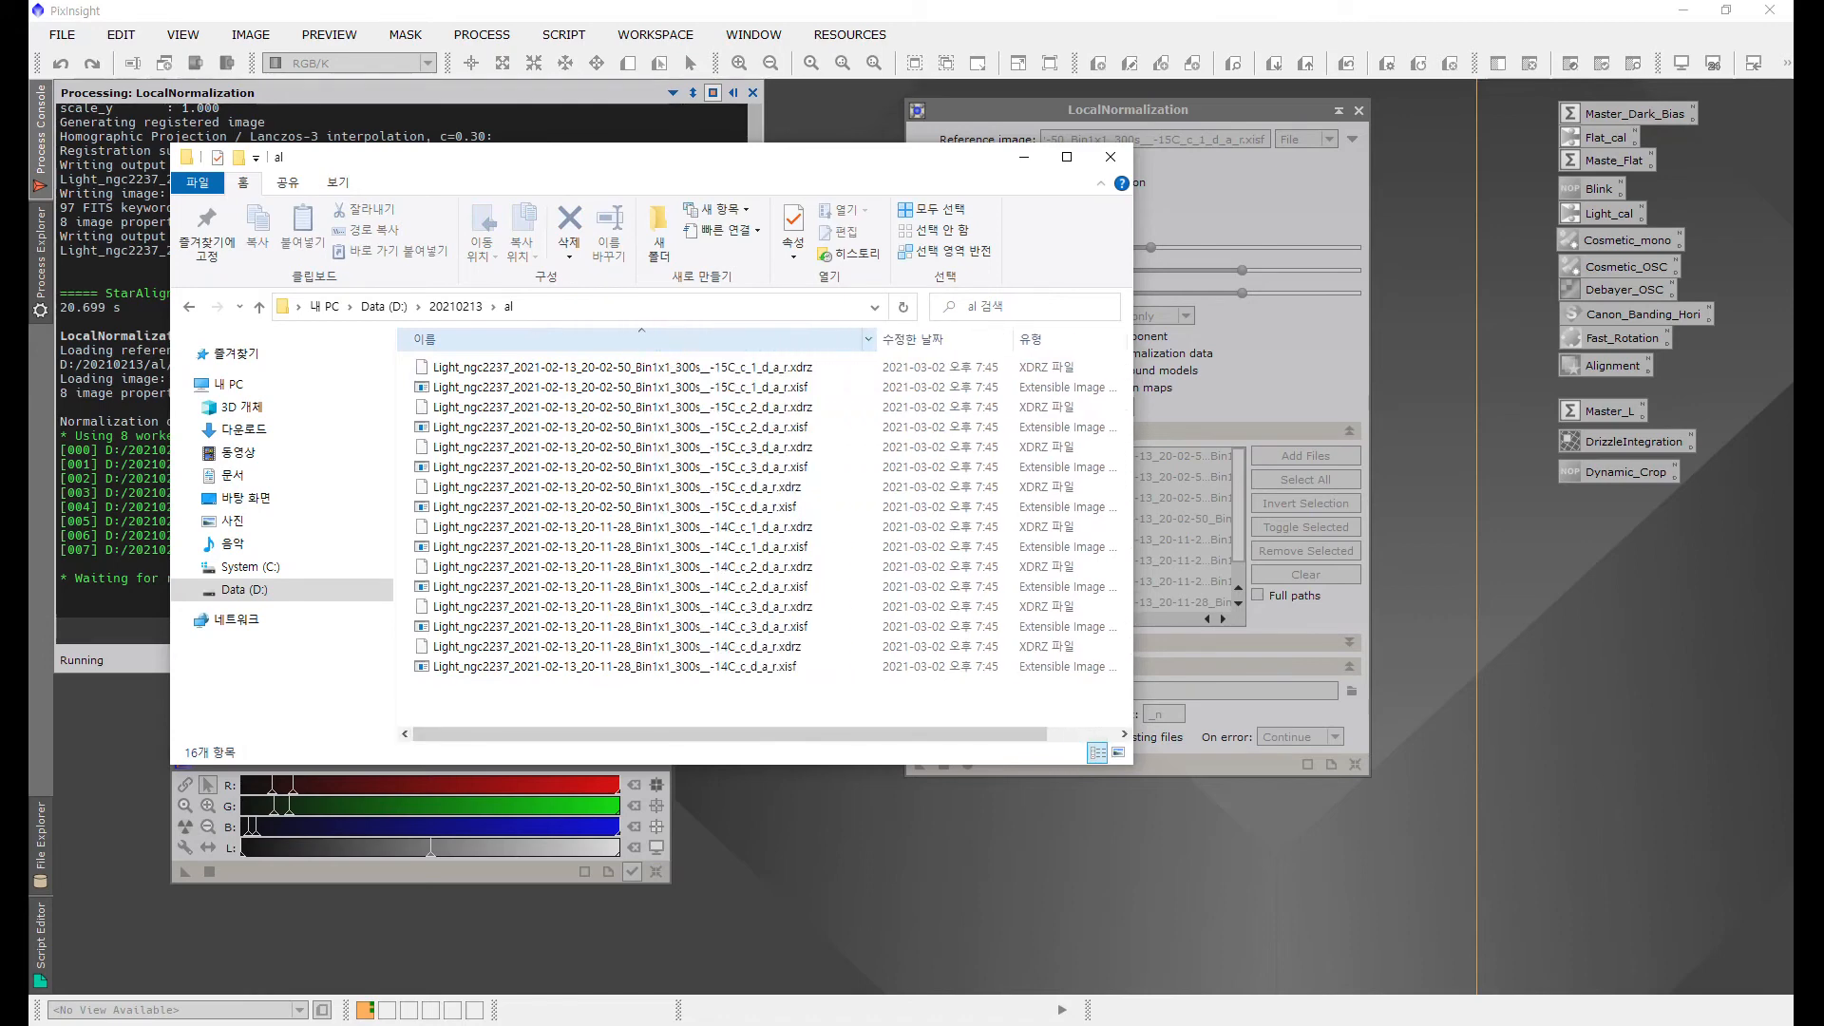
pyautogui.moveTo(876, 339); pyautogui.dragTo(899, 339)
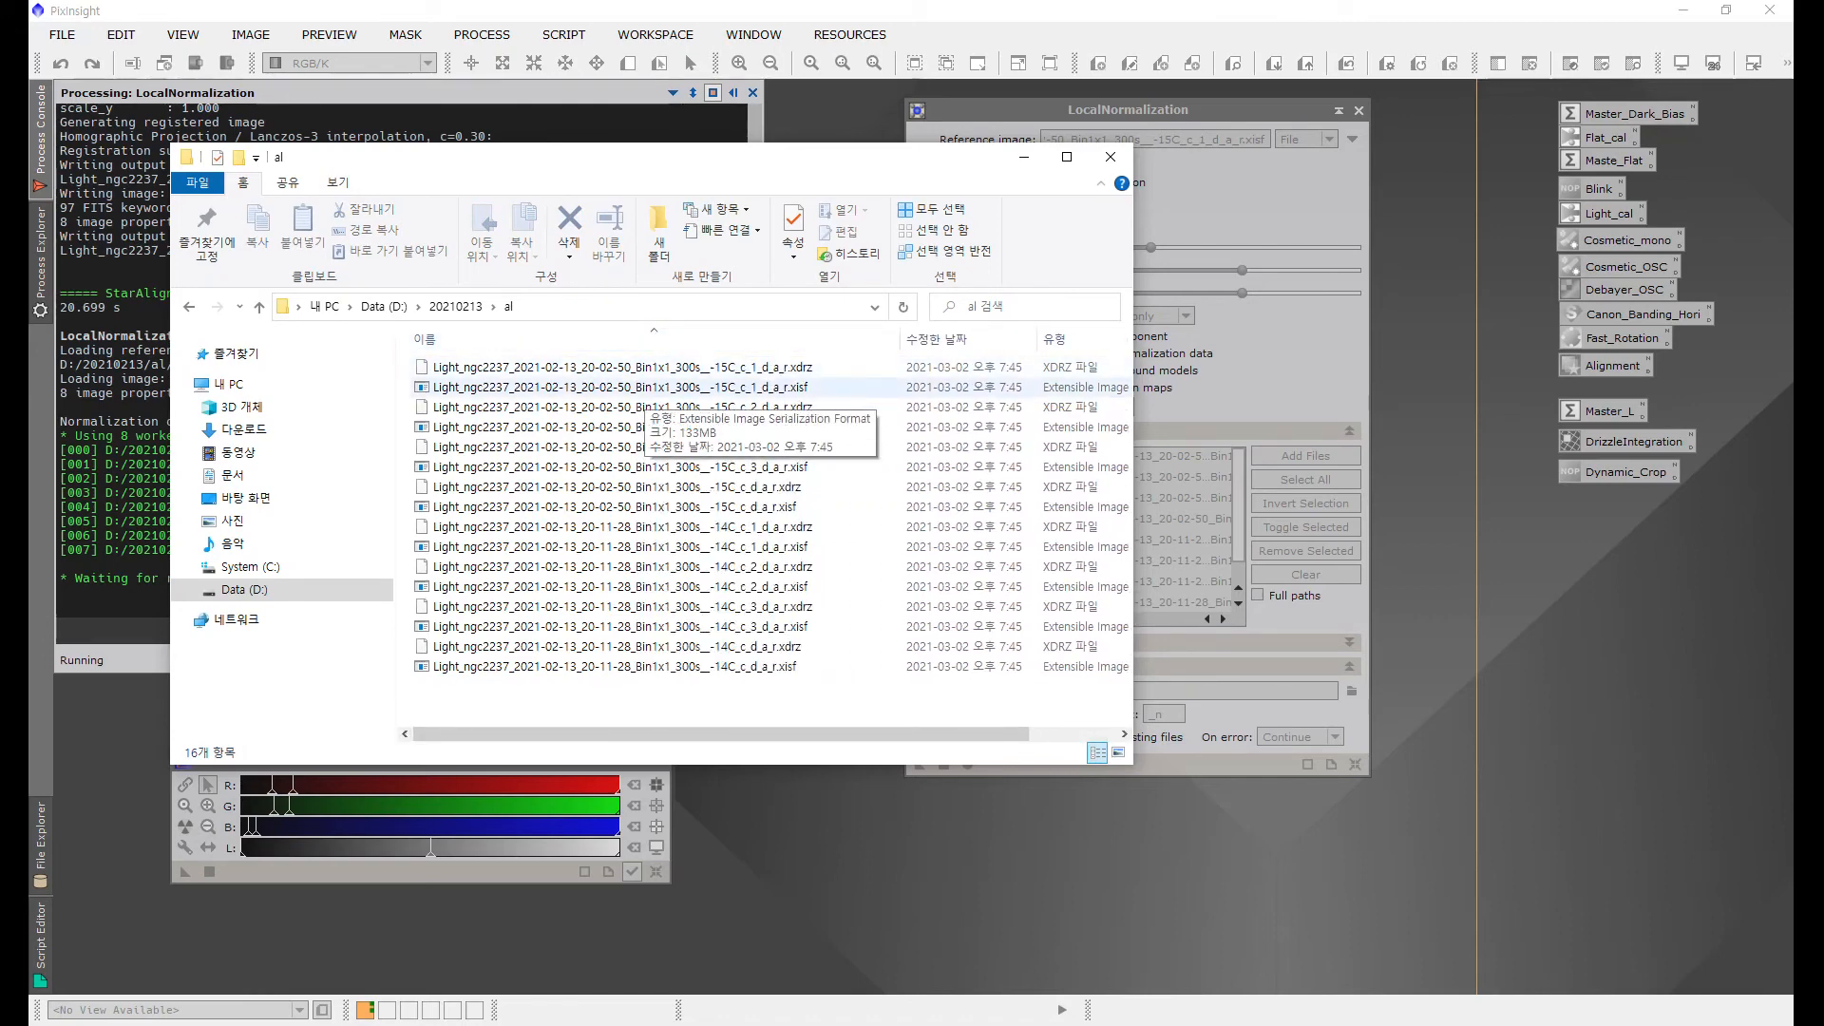
pyautogui.click(750, 367)
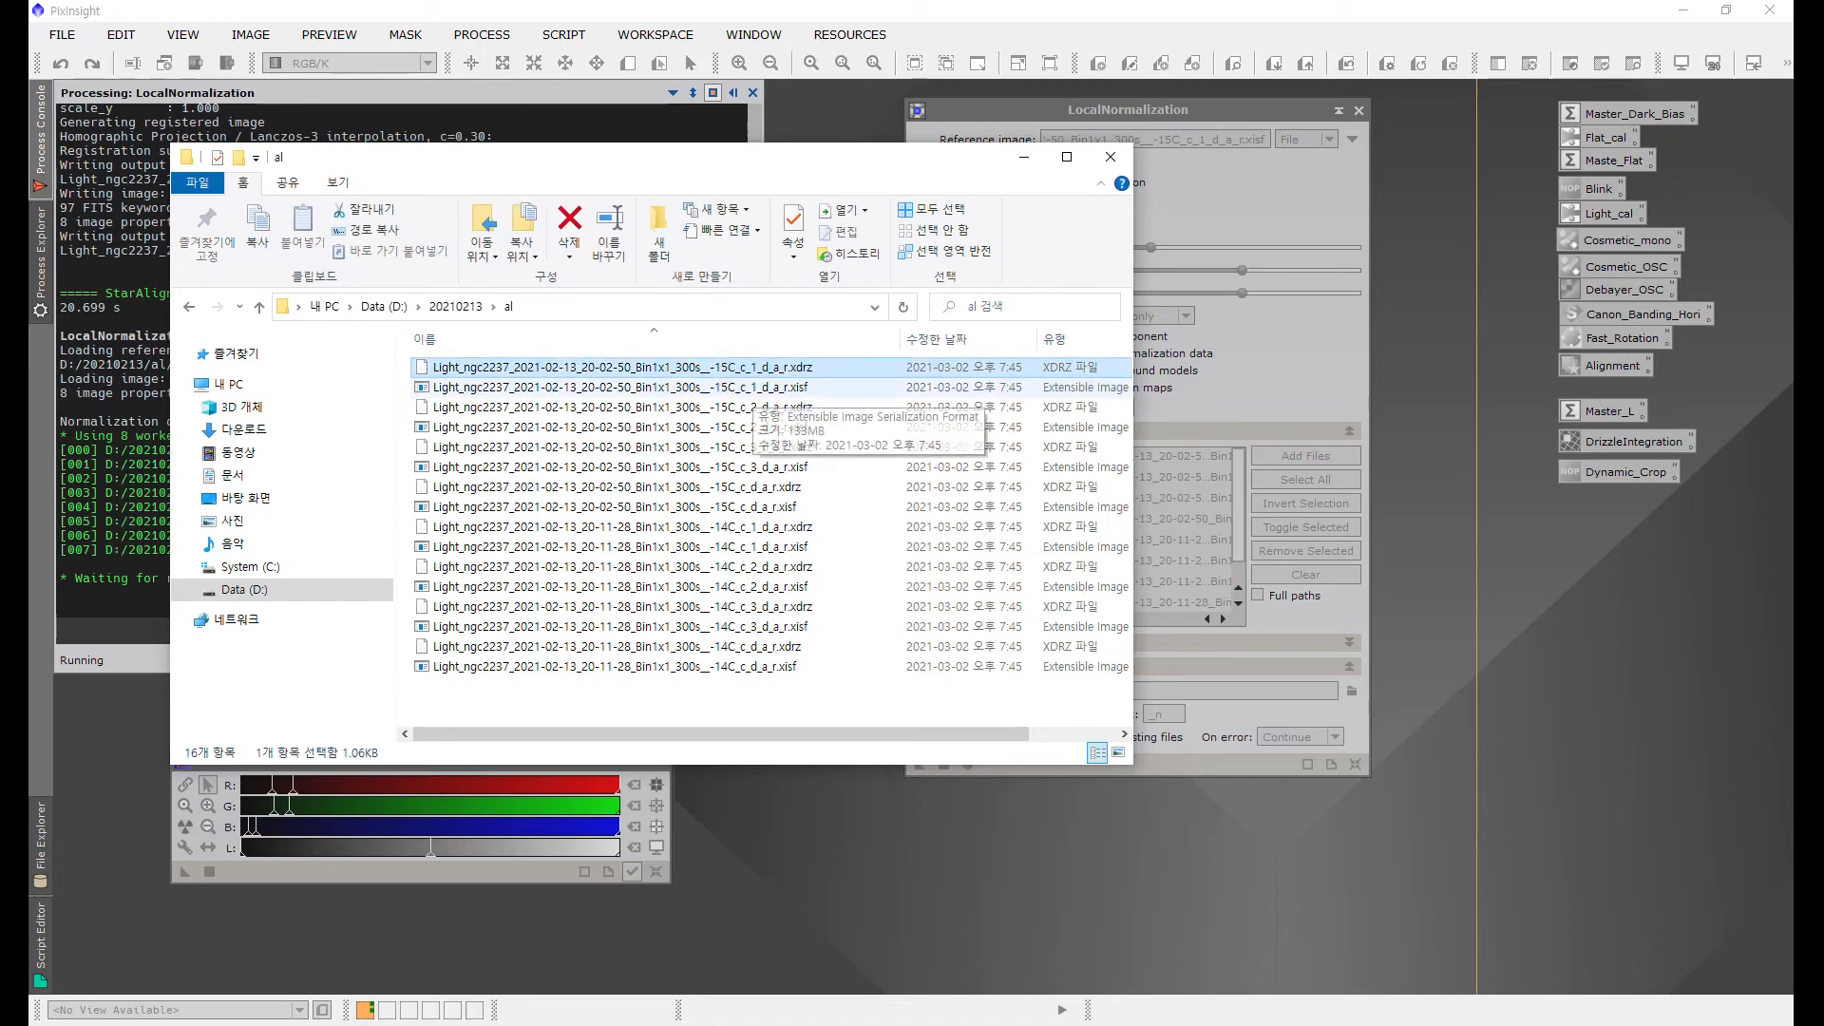
pyautogui.moveTo(693, 158); pyautogui.dragTo(895, 300)
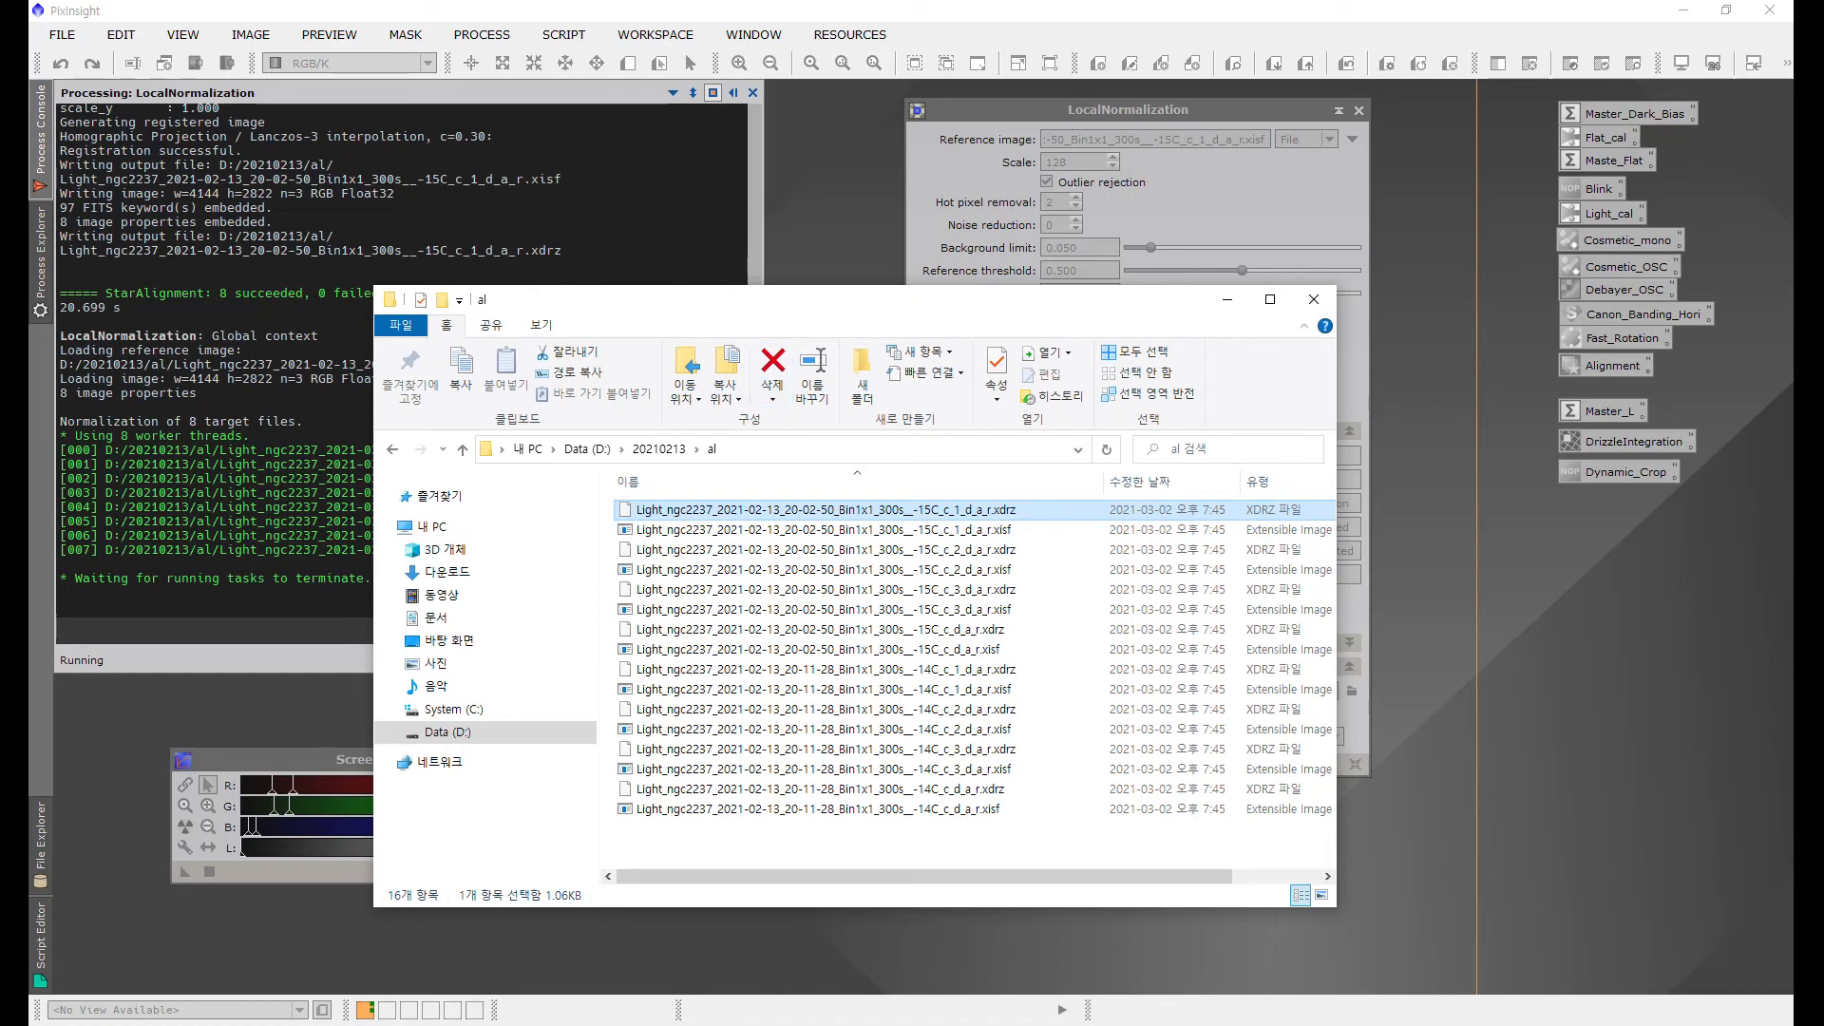
pyautogui.click(1227, 299)
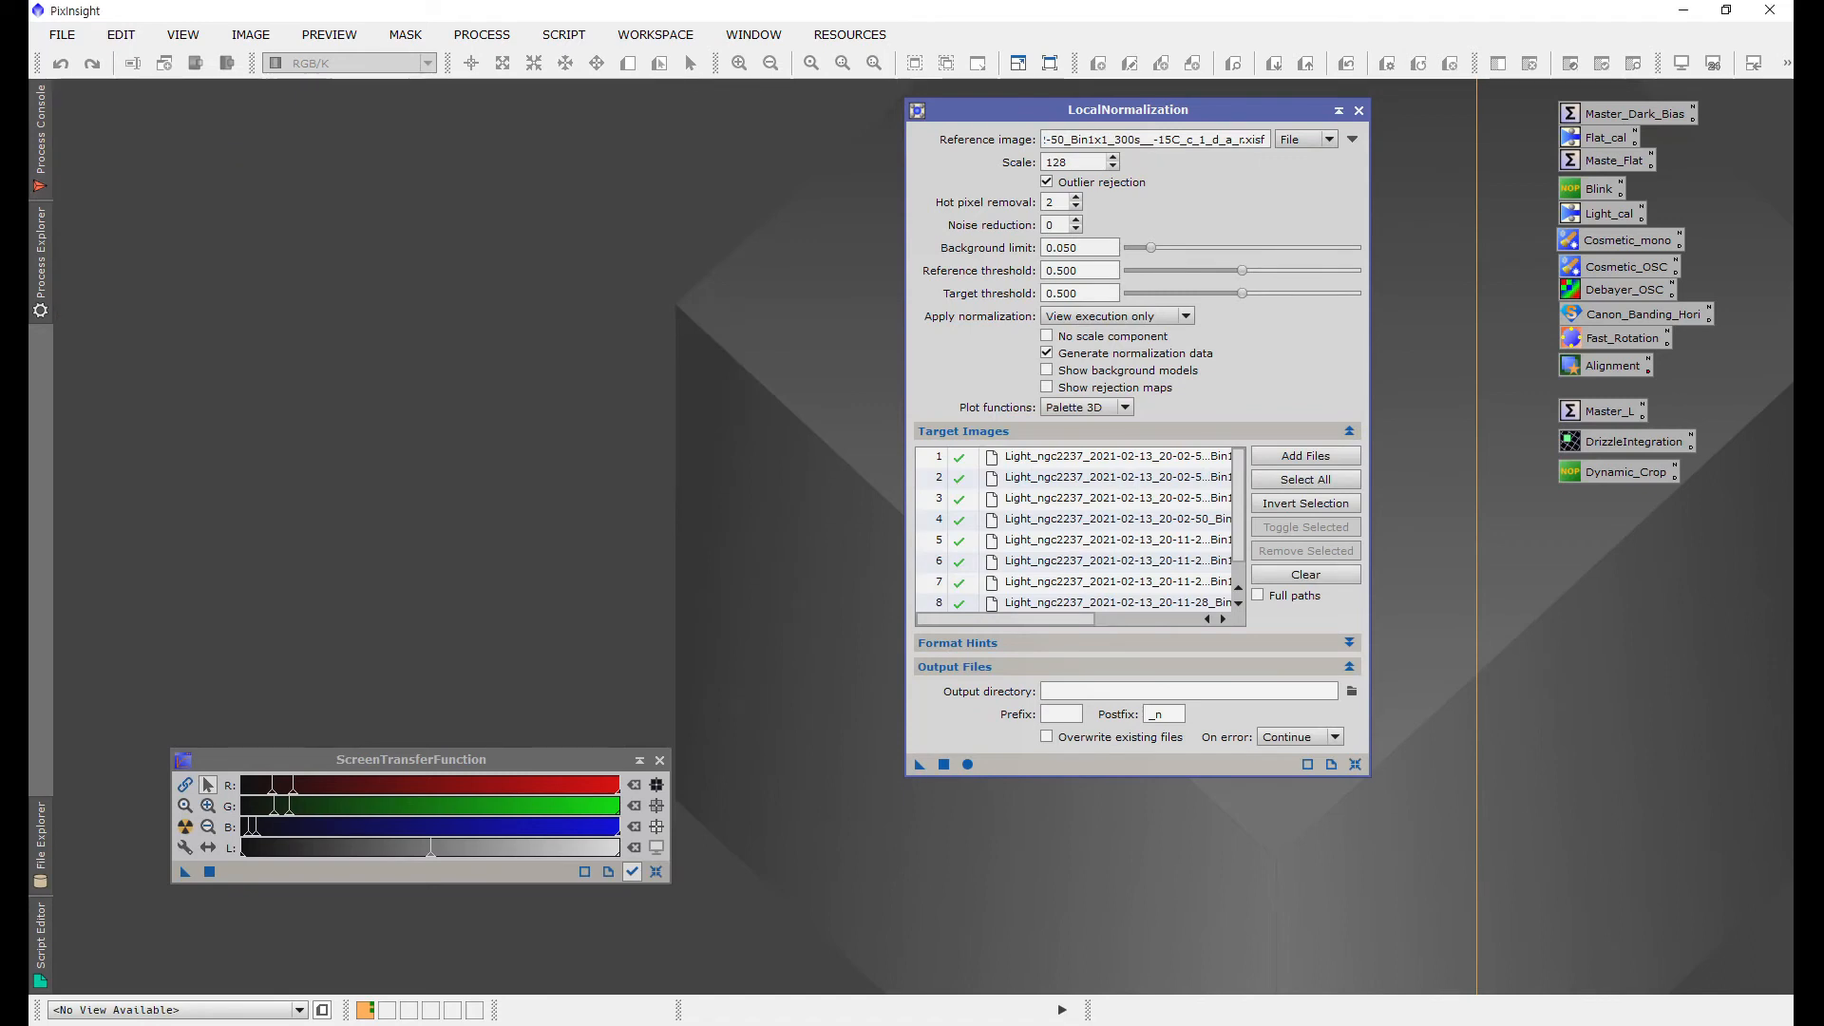
# Step: Review the Process Console log and the new normalization files in the al folder, then close LocalNormalization
pyautogui.click(41, 138)
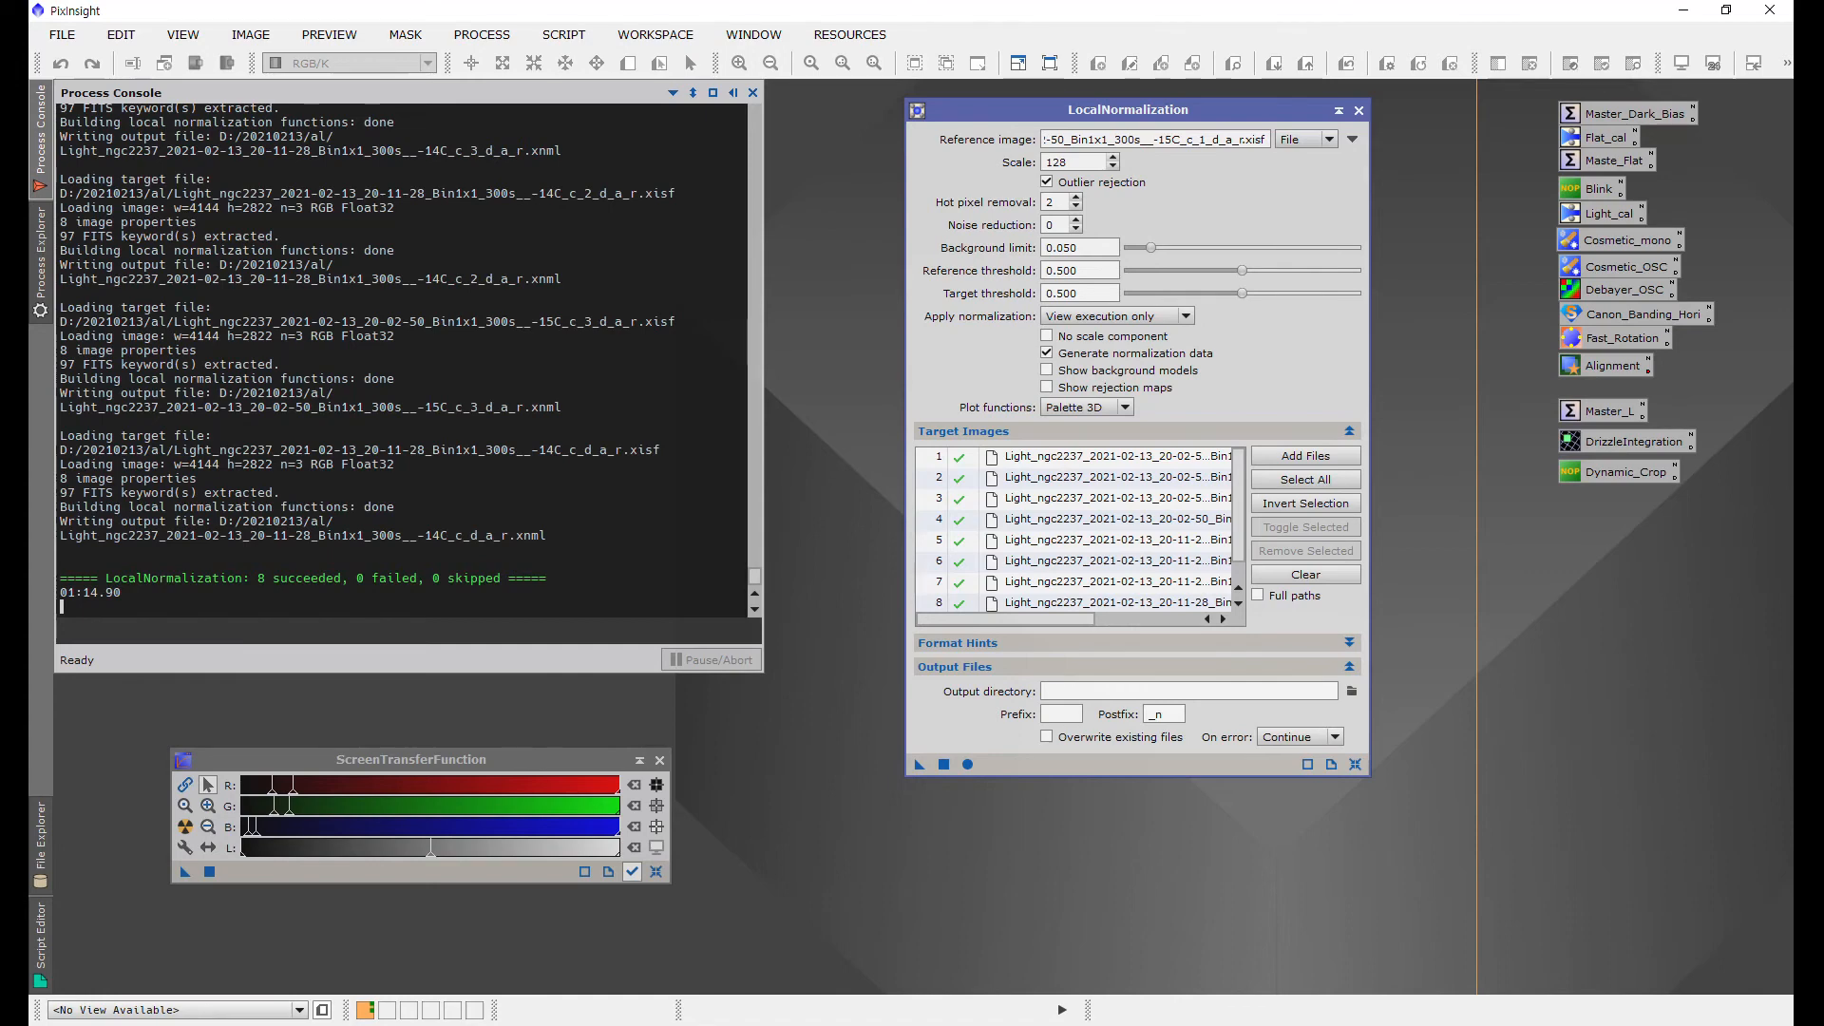
pyautogui.hotkey('alt', 'Tab')
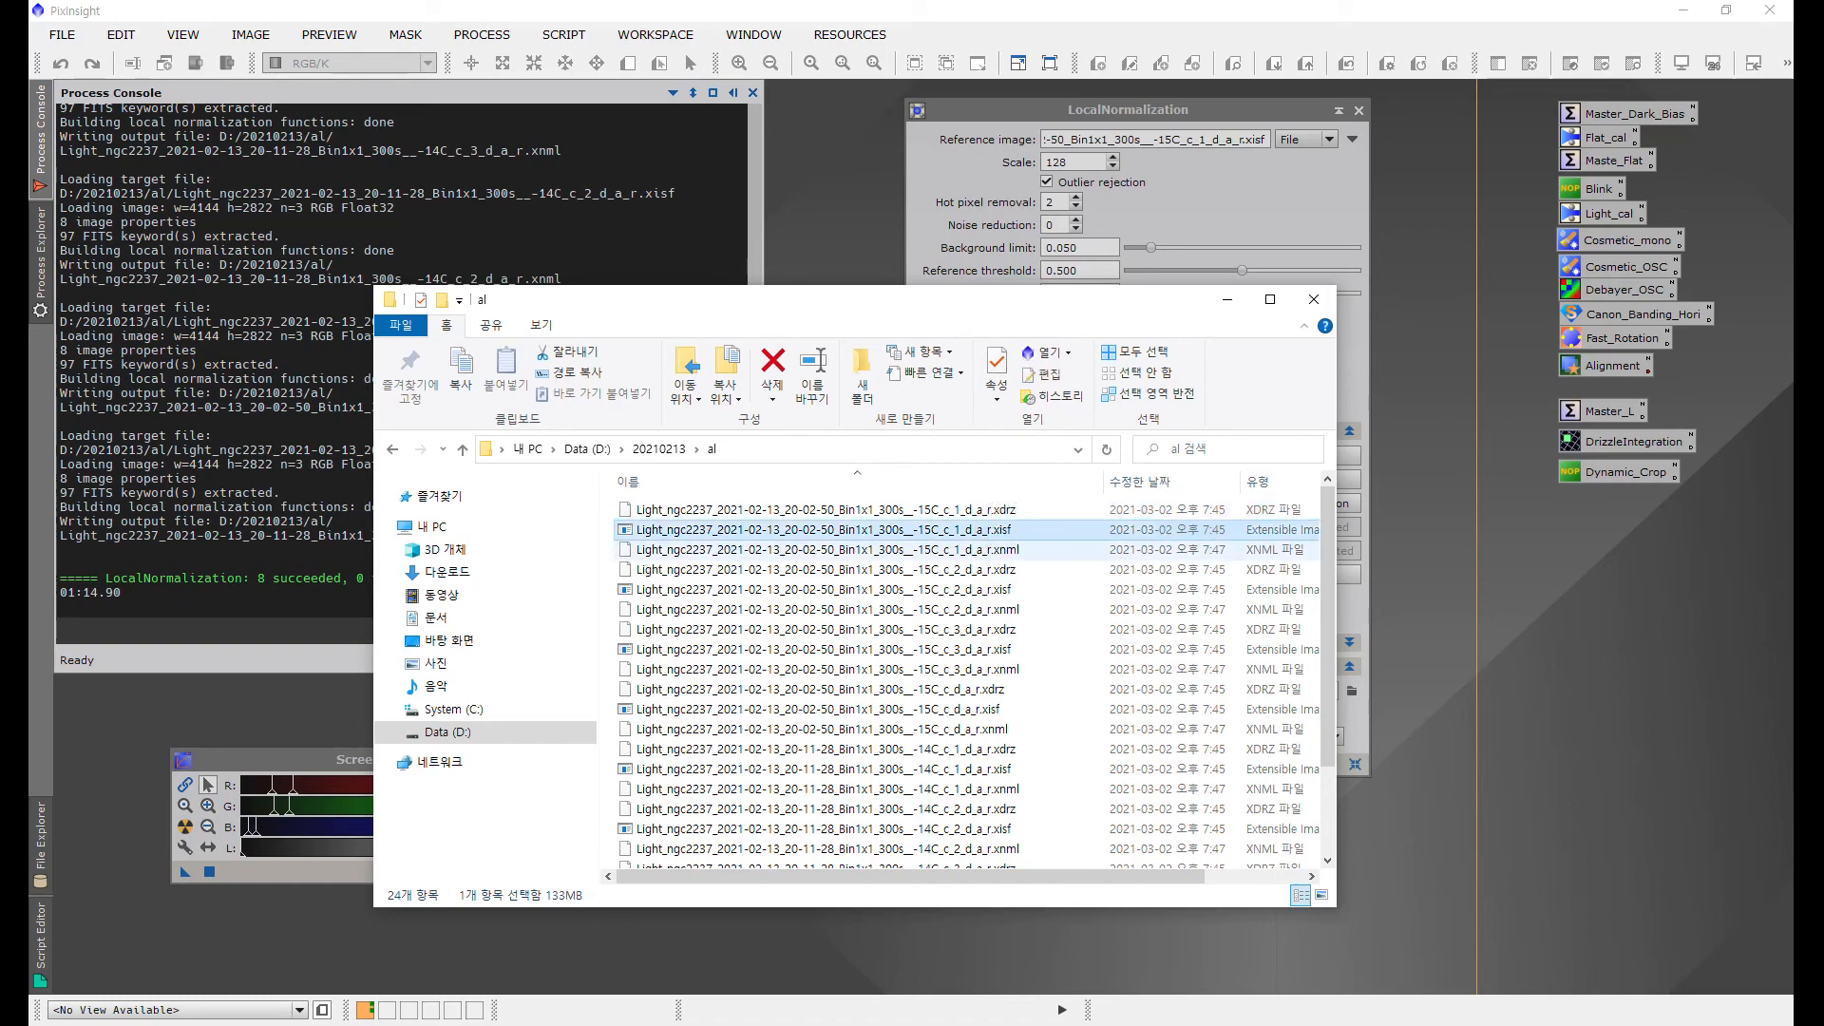
pyautogui.click(1005, 549)
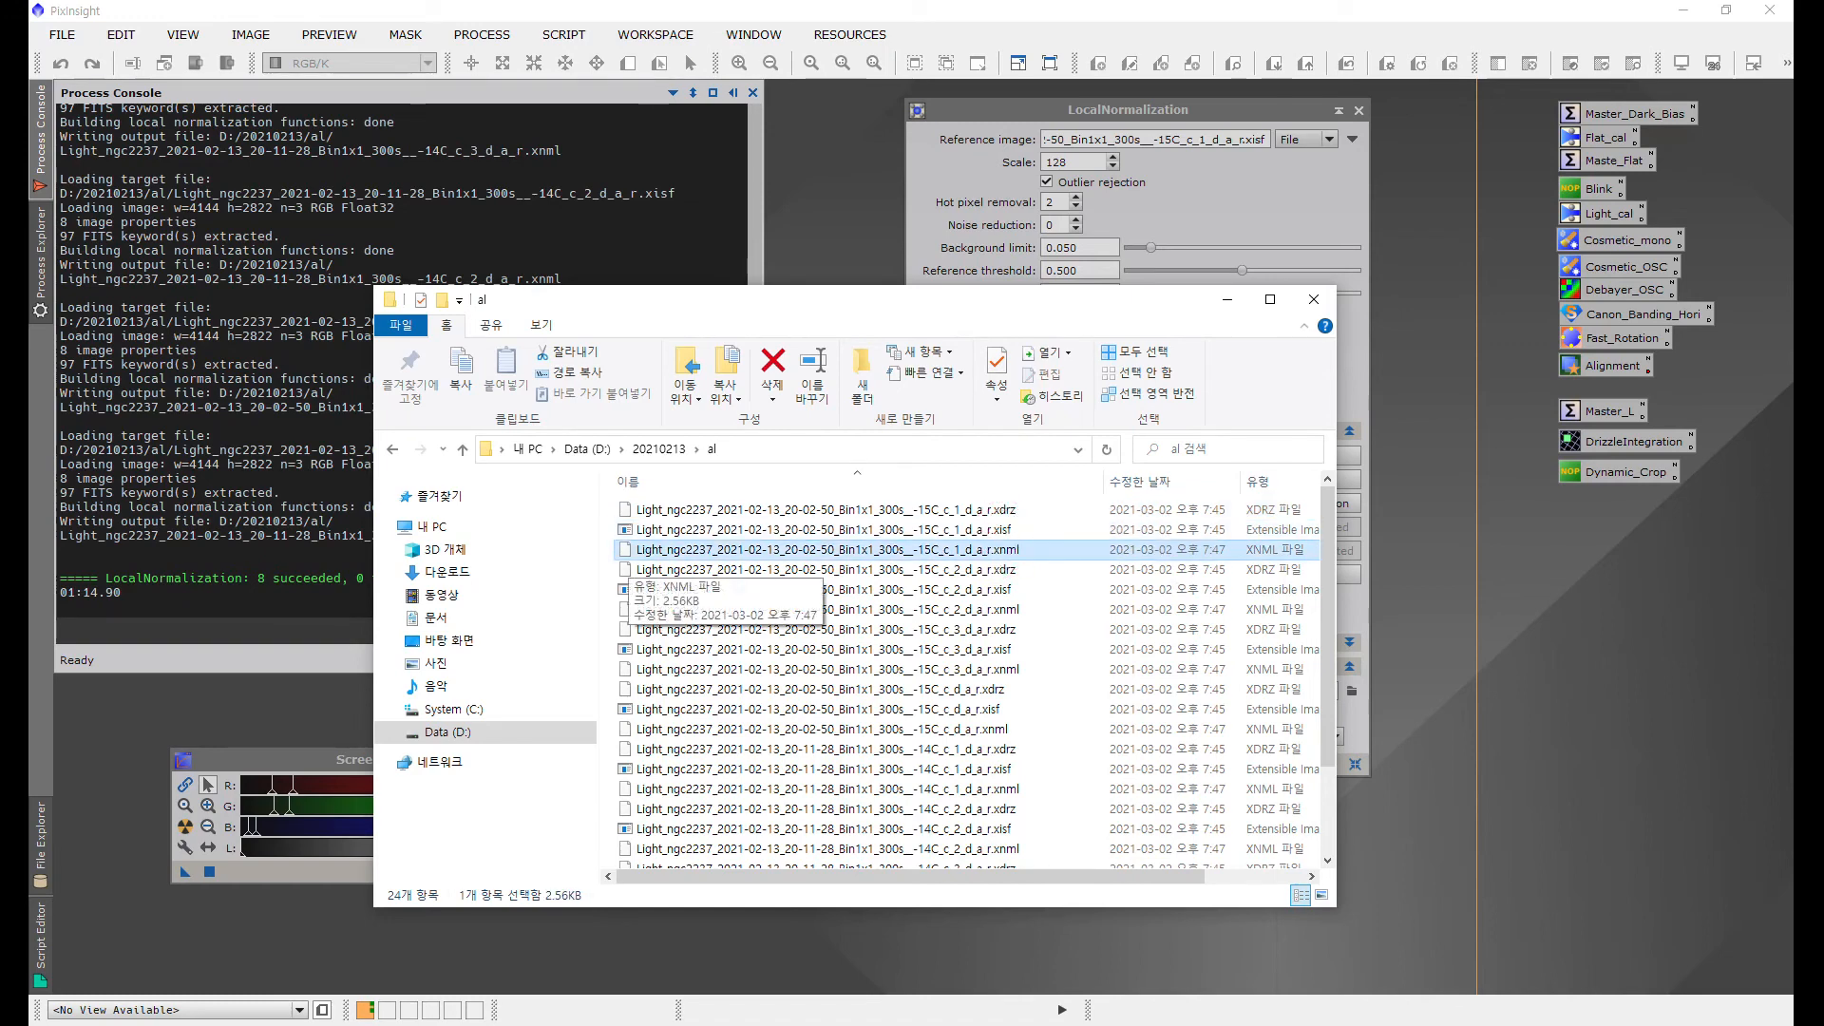
pyautogui.click(1228, 300)
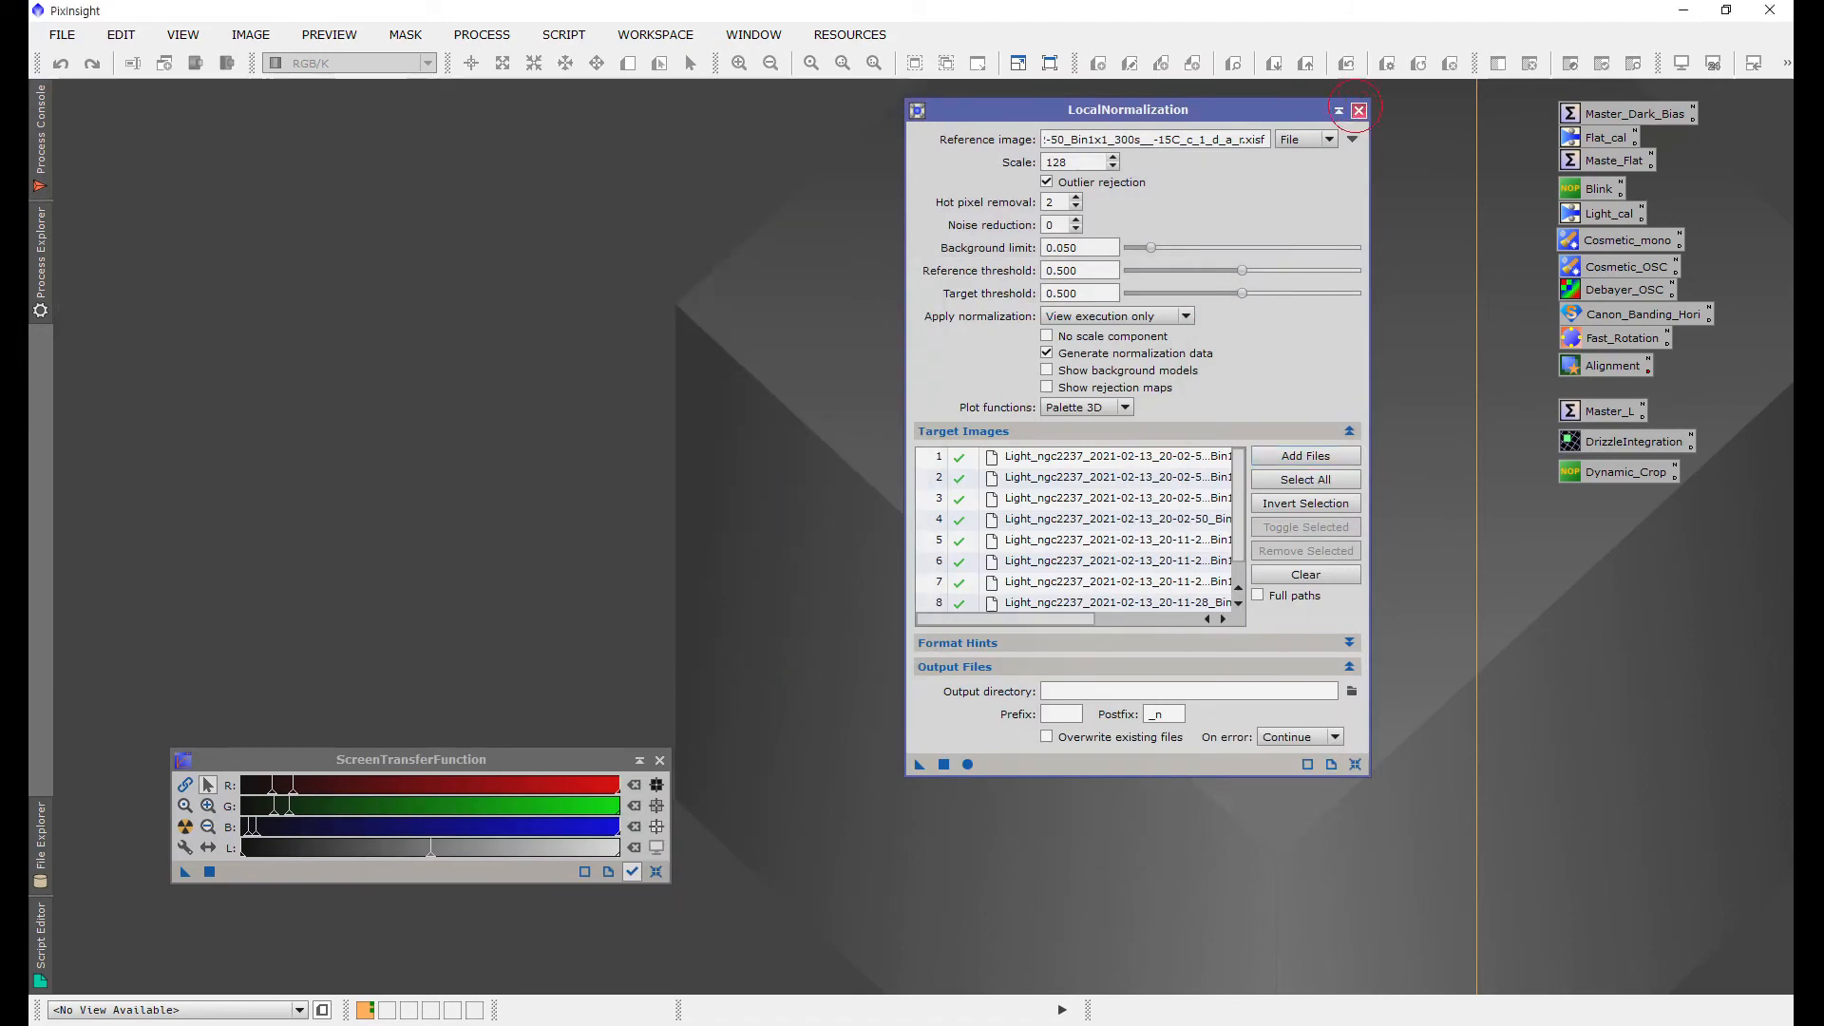
pyautogui.click(1359, 110)
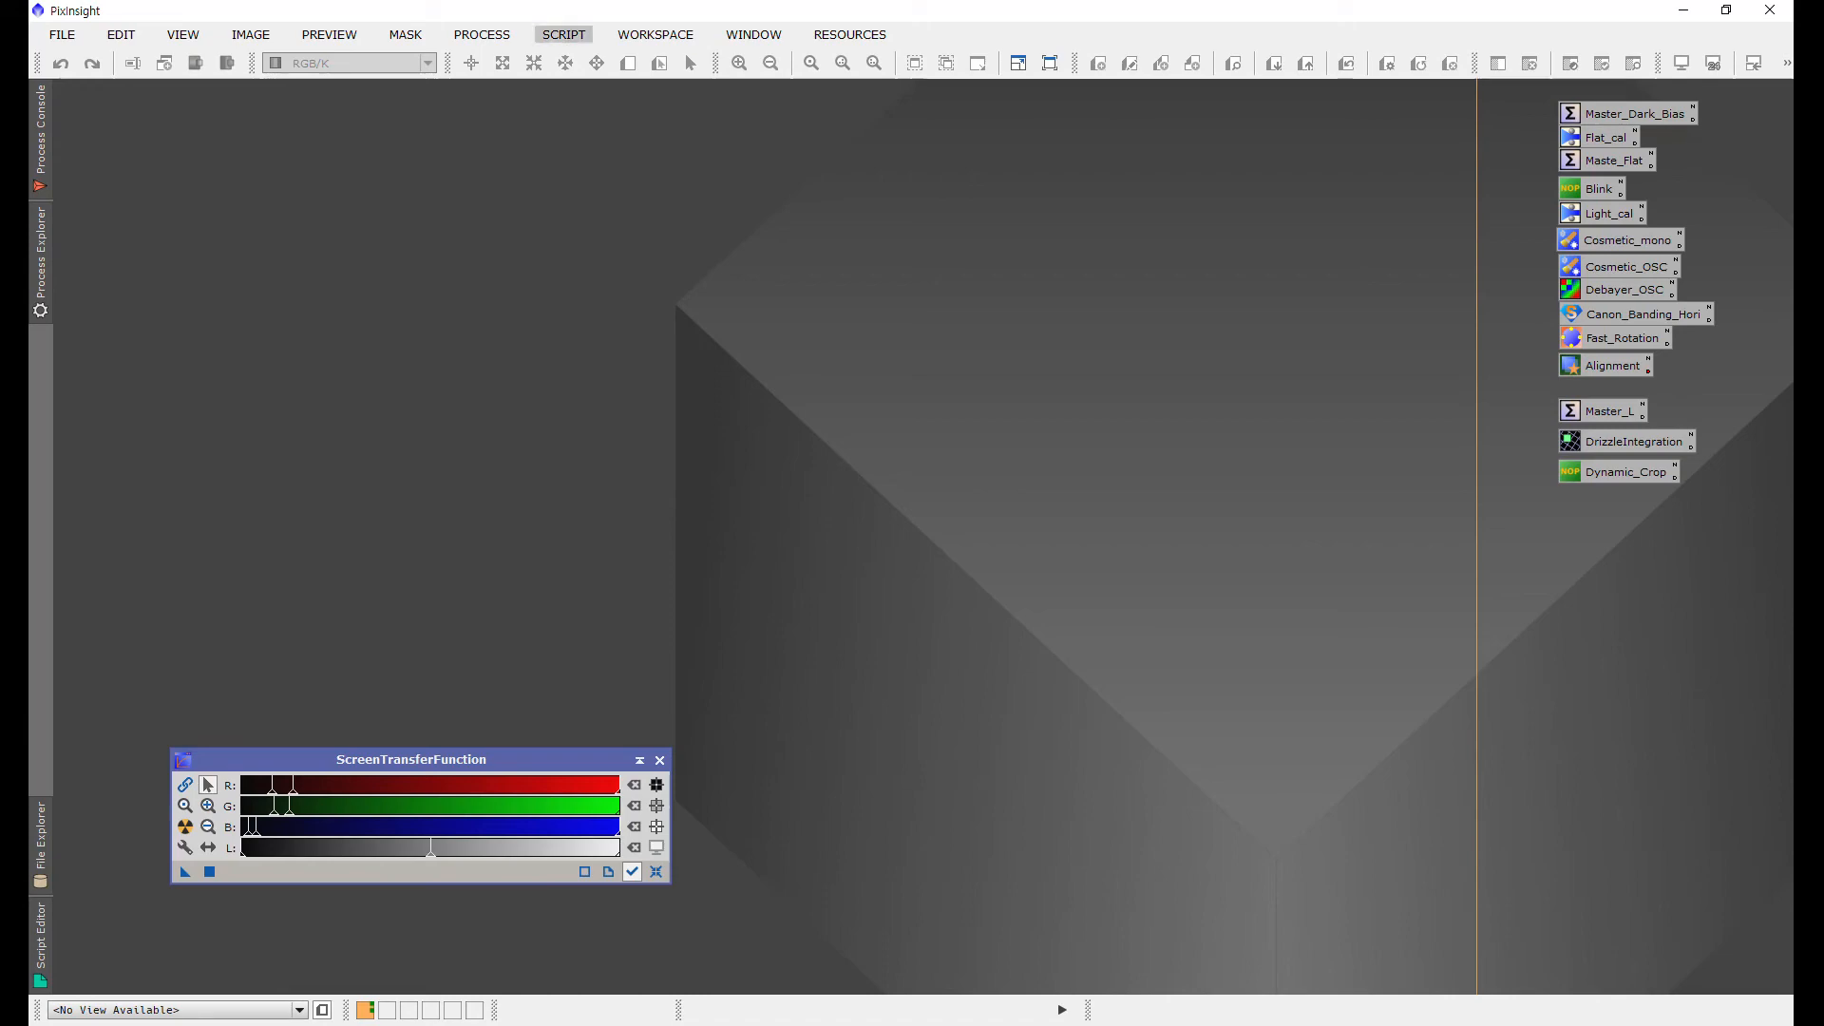
# Step: Open ImageIntegration, clear its input list, and add the eight registered NGC 2237 frames from the al folder
pyautogui.click(481, 34)
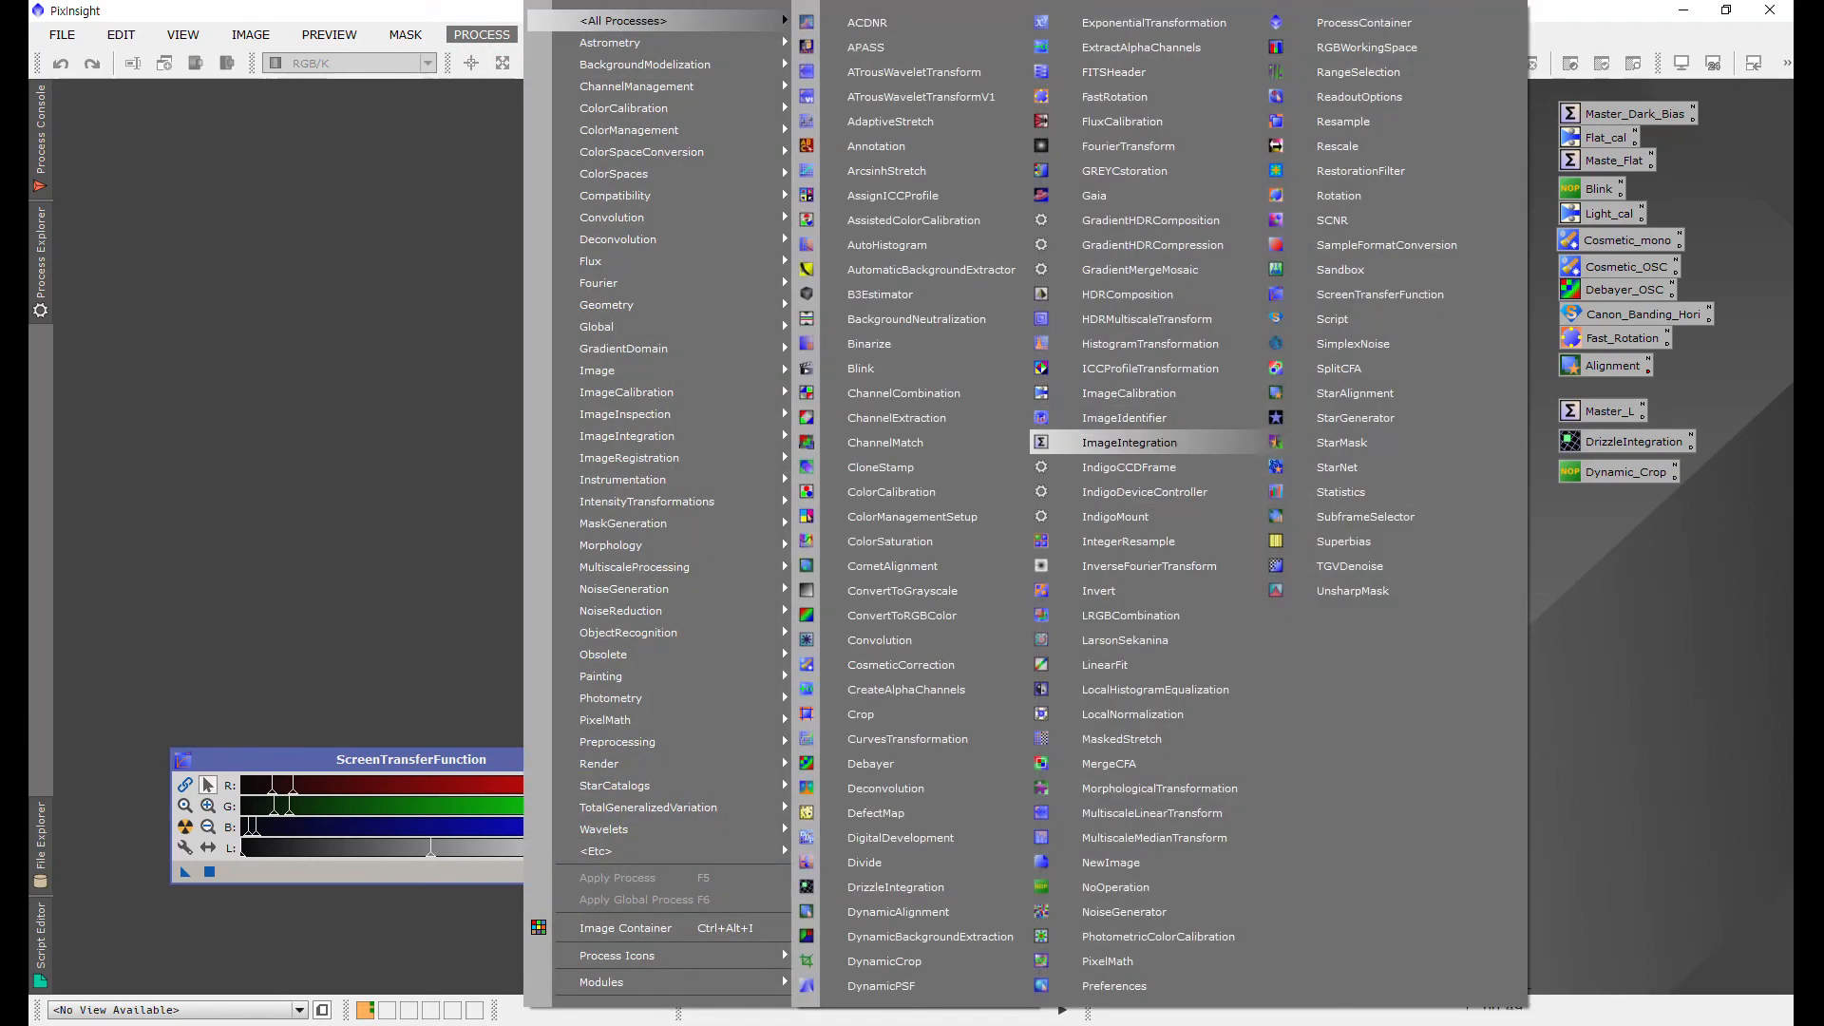
pyautogui.click(1131, 443)
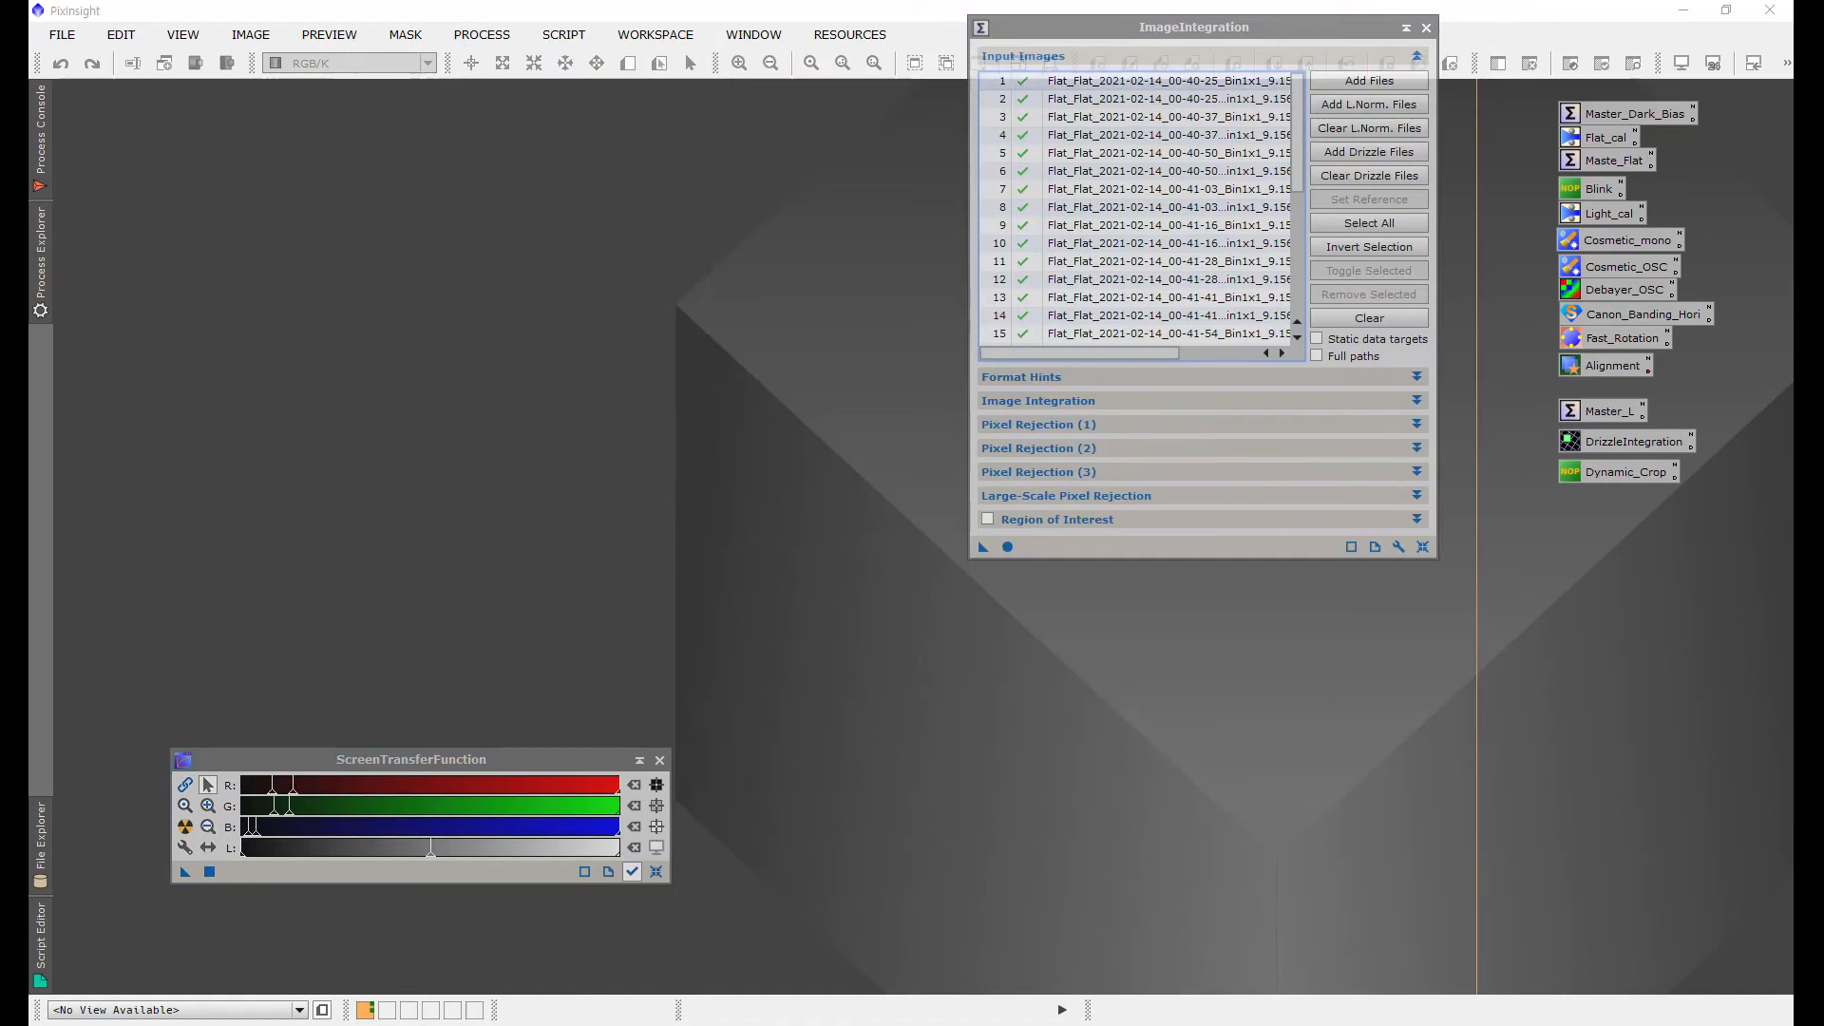
pyautogui.moveTo(1194, 27); pyautogui.dragTo(1140, 62)
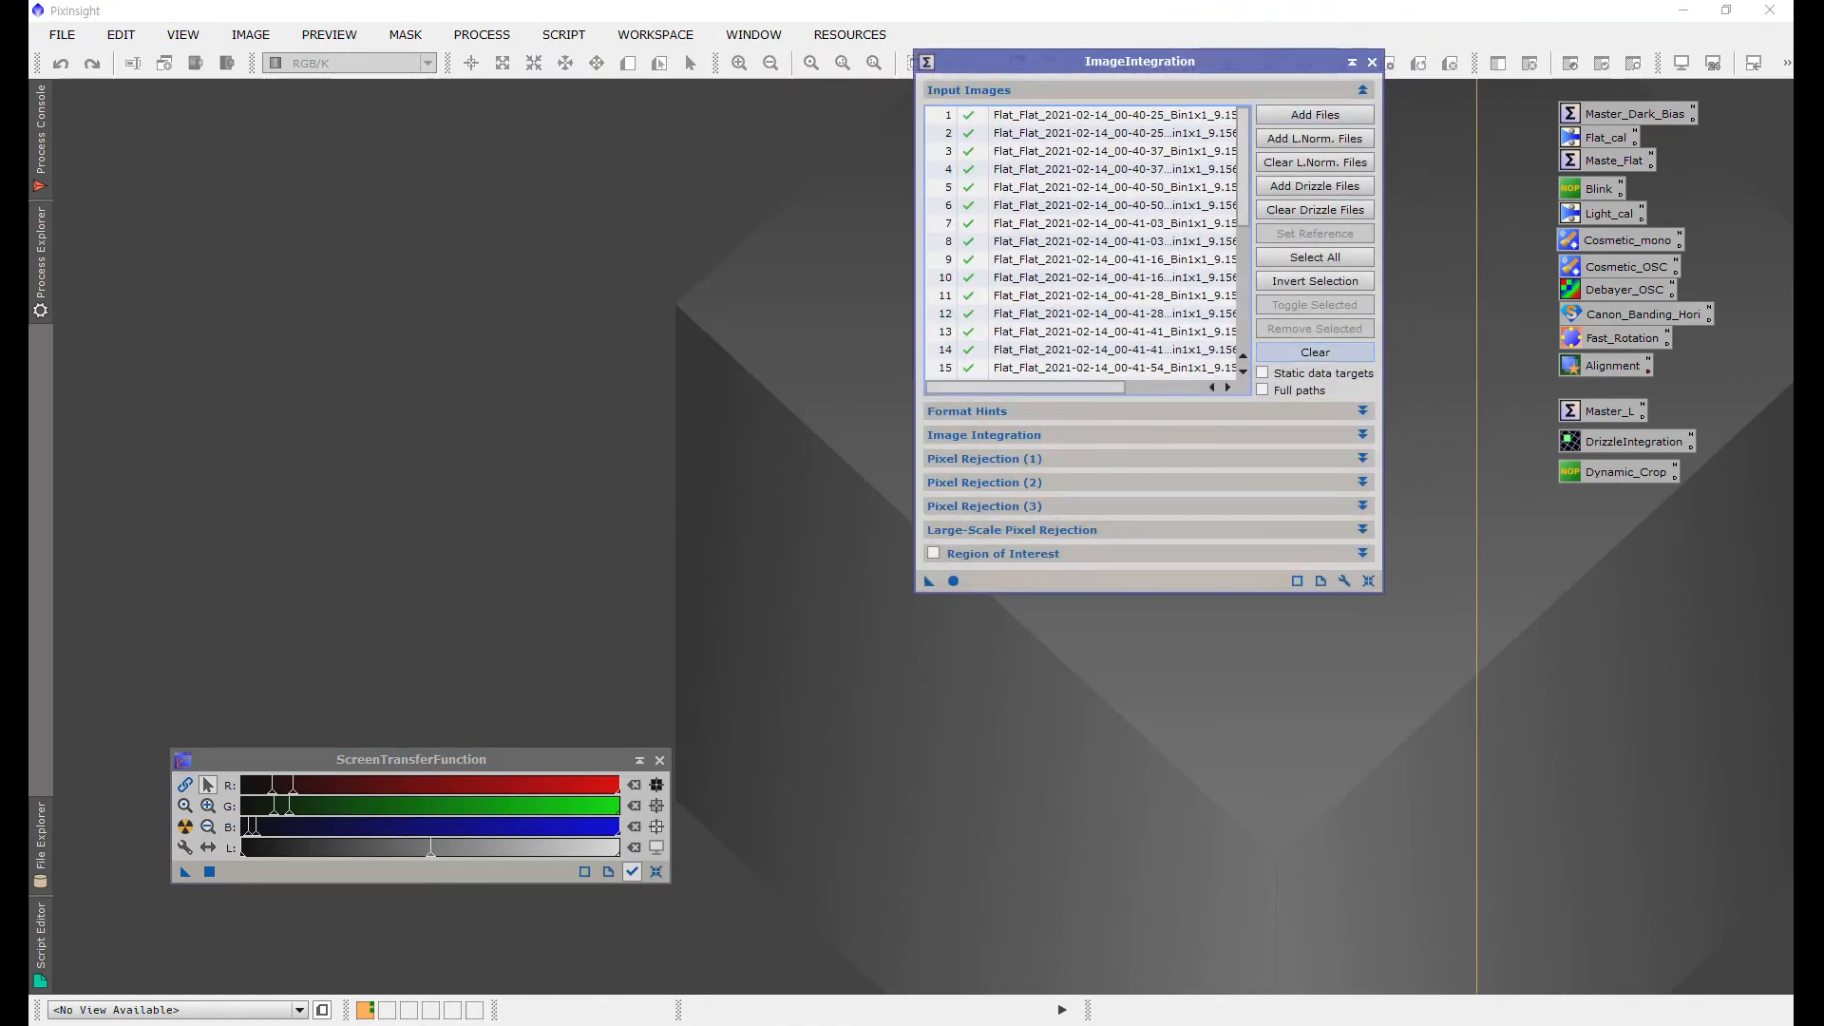
pyautogui.click(1315, 351)
pyautogui.click(1315, 114)
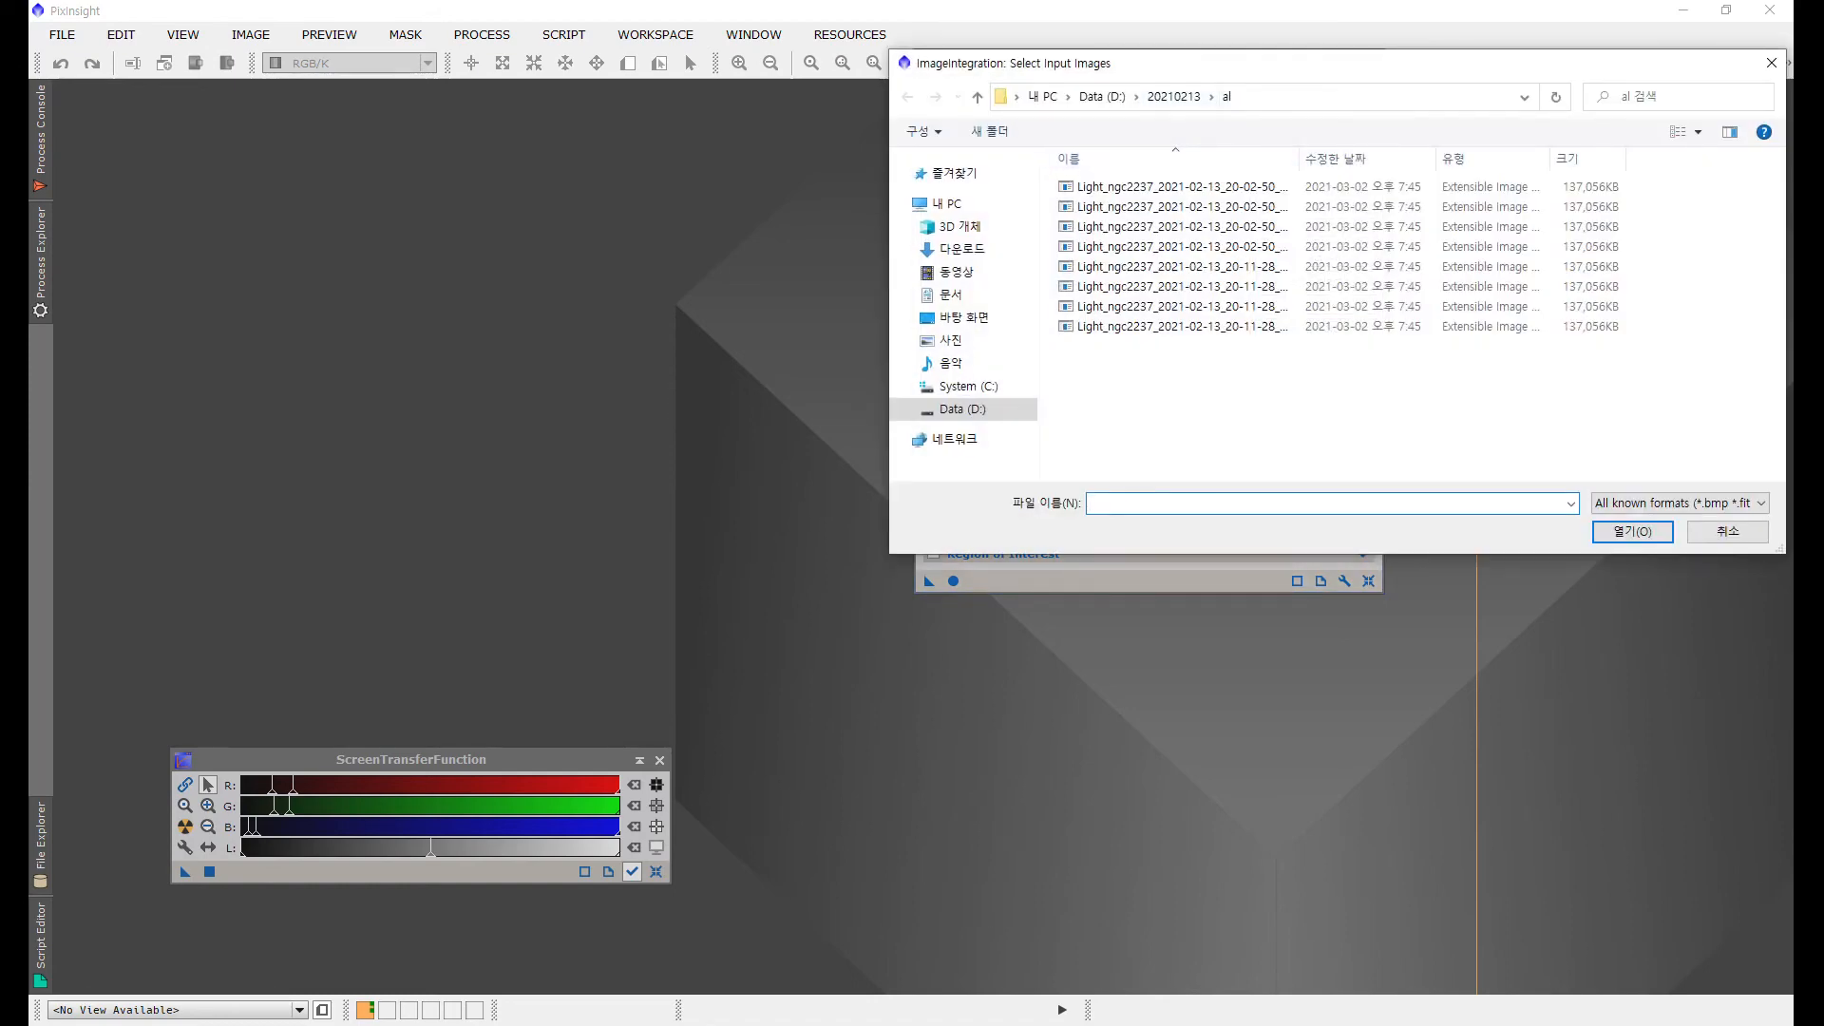
pyautogui.moveTo(1229, 383); pyautogui.dragTo(1116, 174)
pyautogui.click(1633, 532)
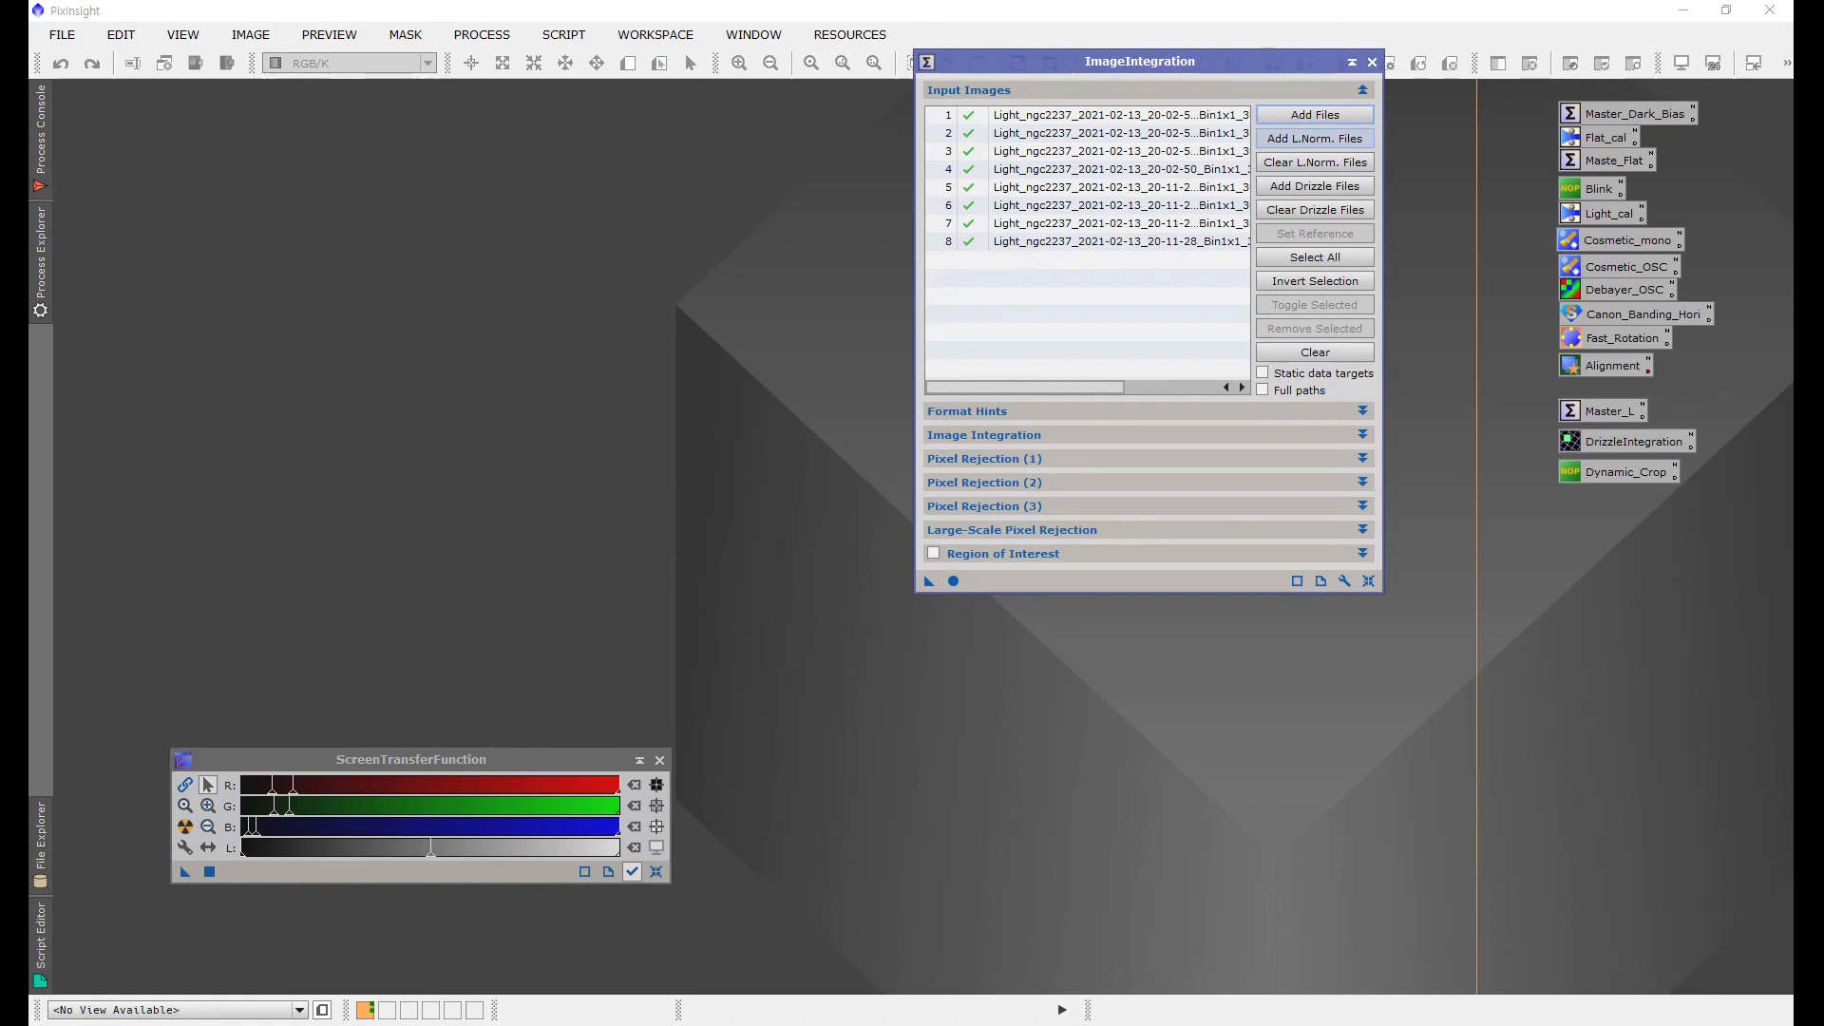
# Step: Add the eight matching .xnml local normalization files from the al folder
pyautogui.click(1315, 139)
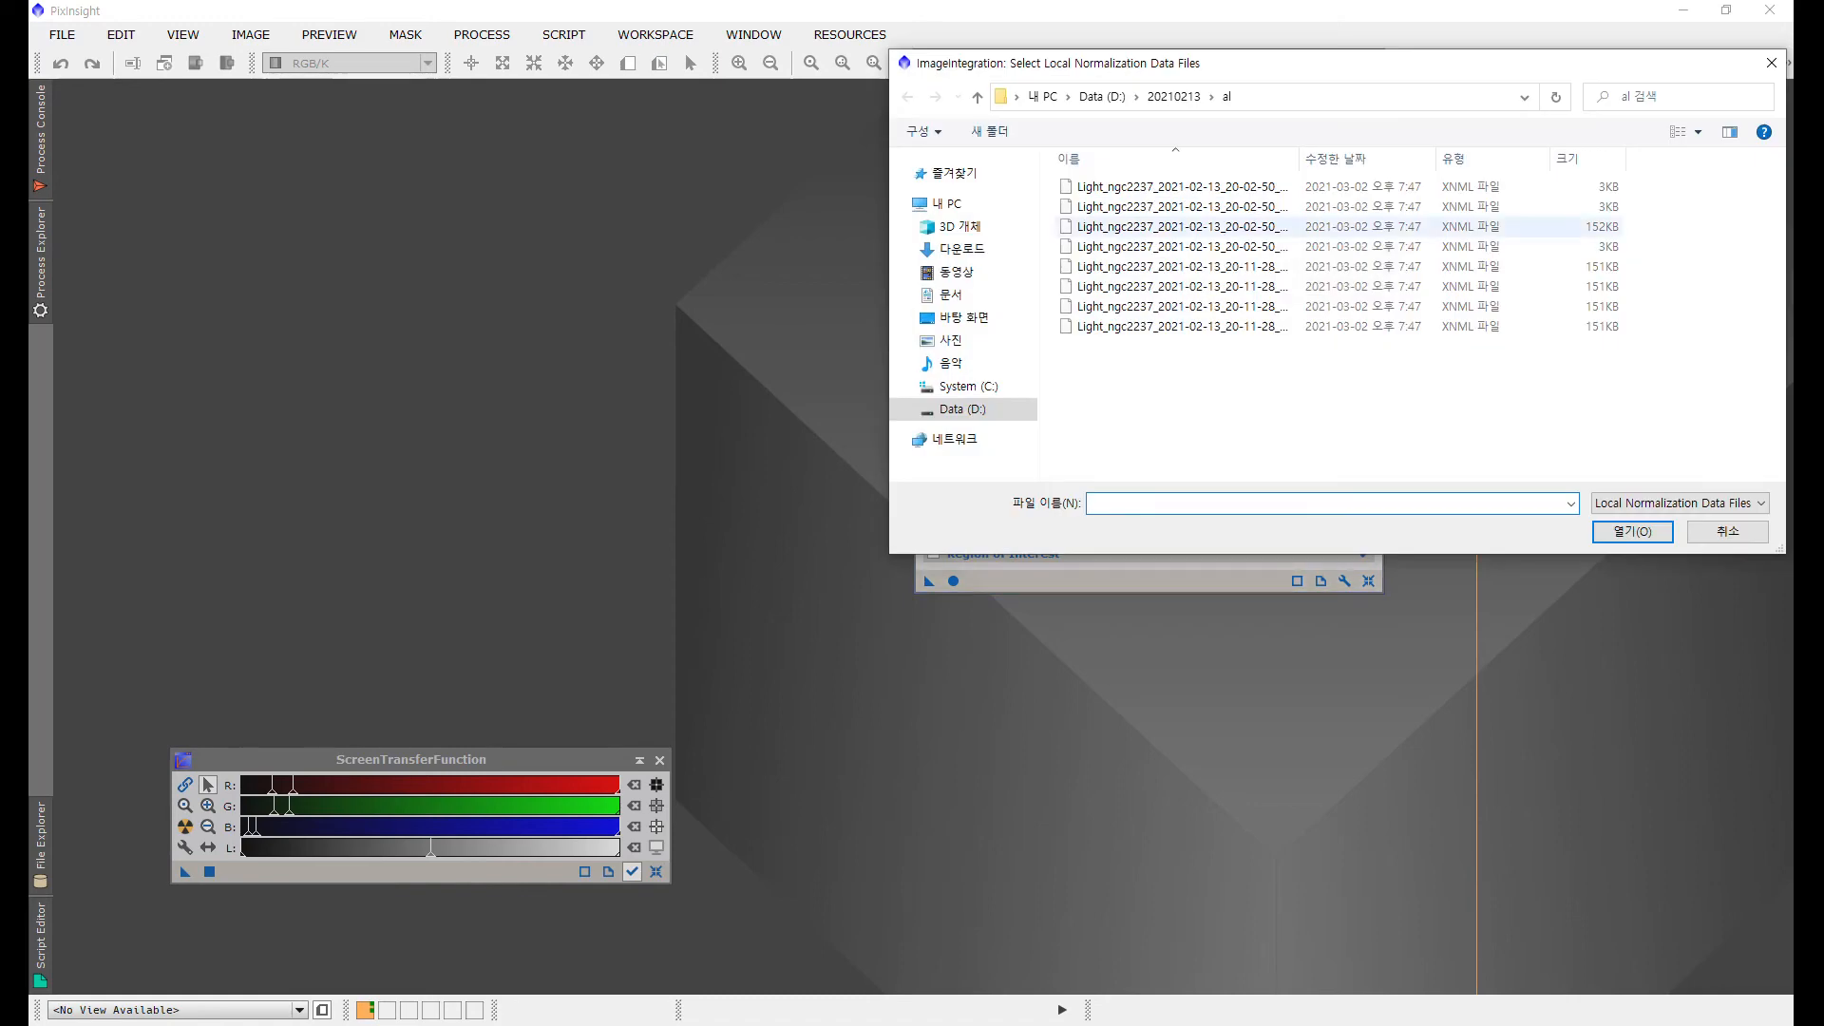
pyautogui.moveTo(1264, 390); pyautogui.dragTo(1160, 179)
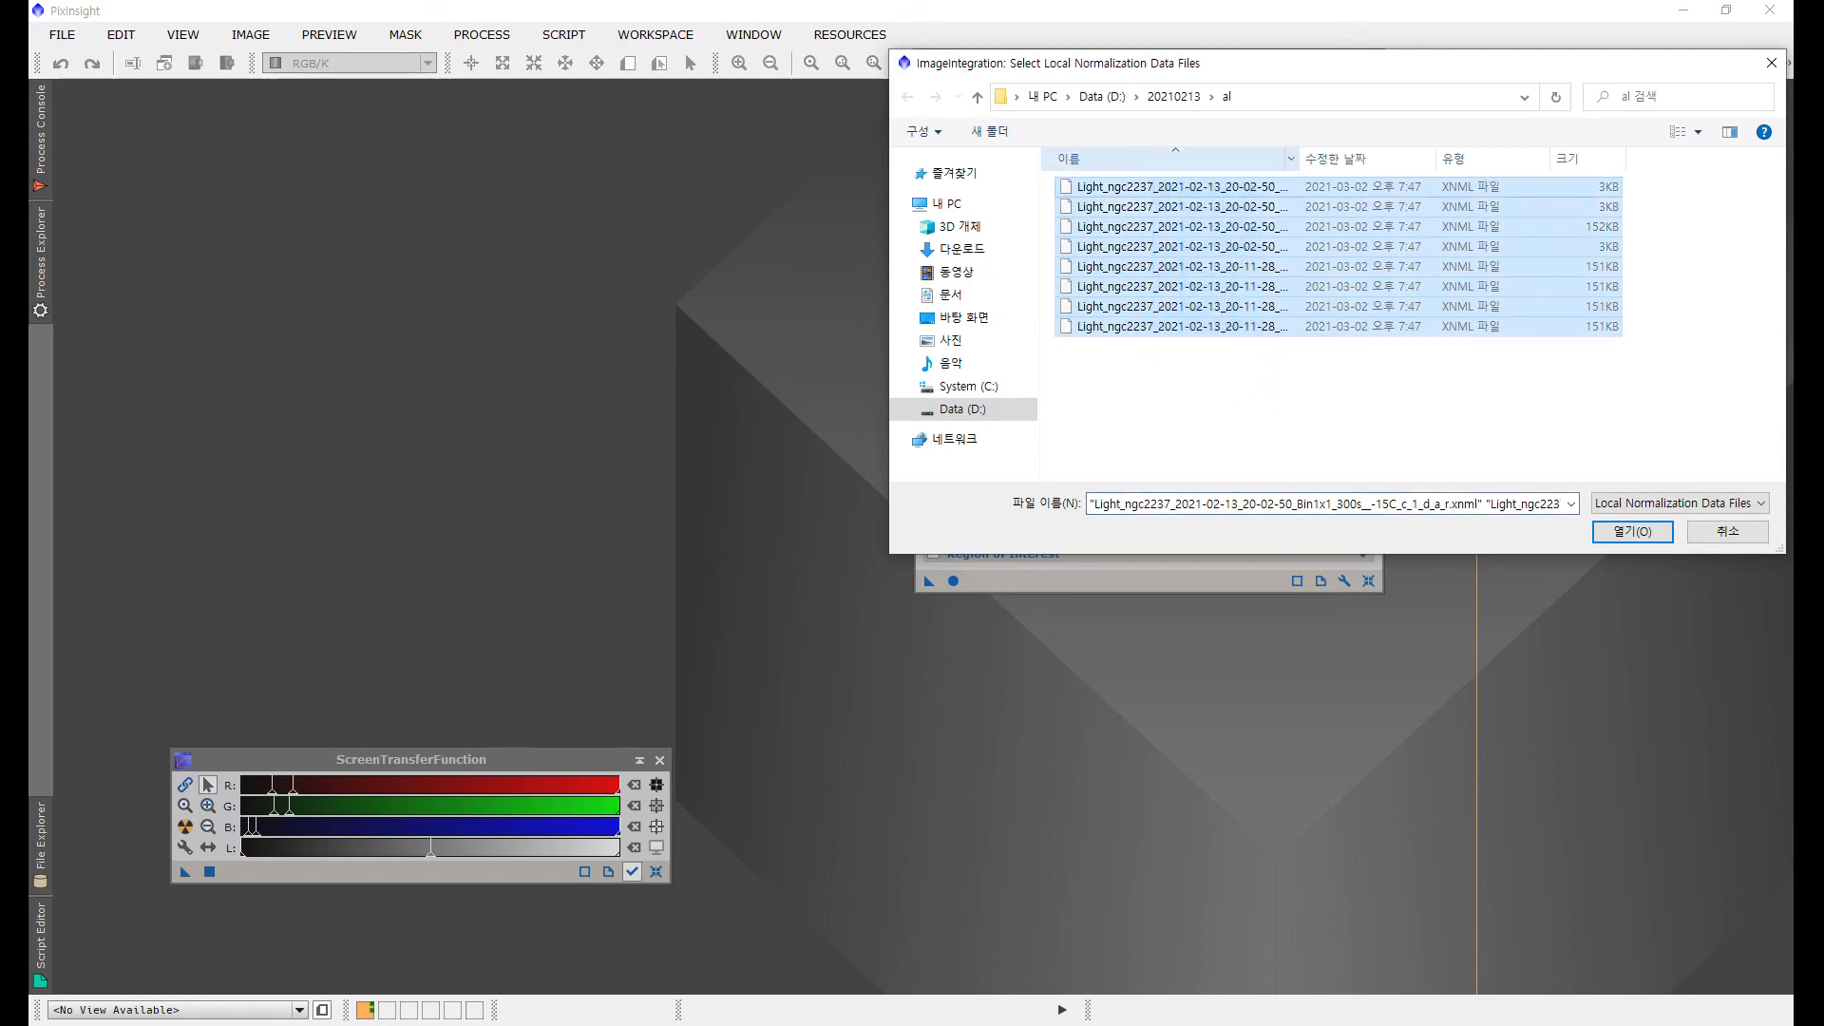
pyautogui.doubleClick(1299, 154)
pyautogui.moveTo(1470, 155); pyautogui.dragTo(1523, 154)
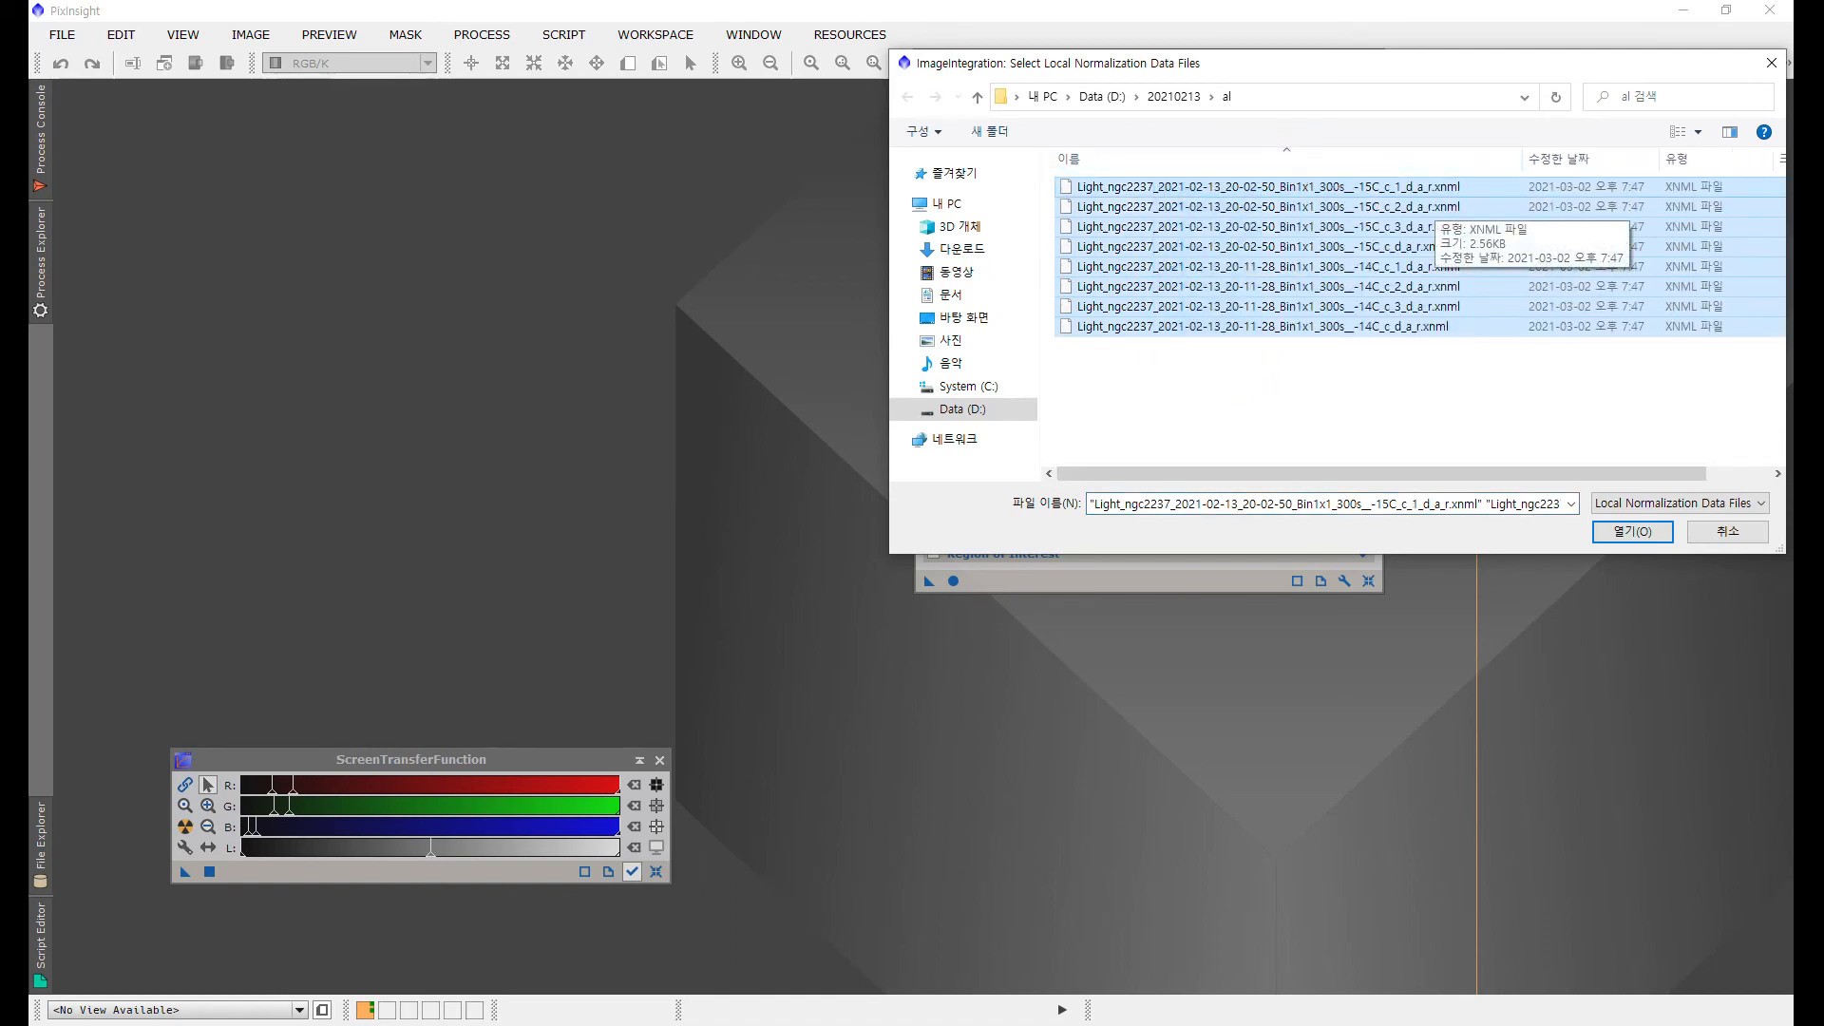
pyautogui.click(1632, 531)
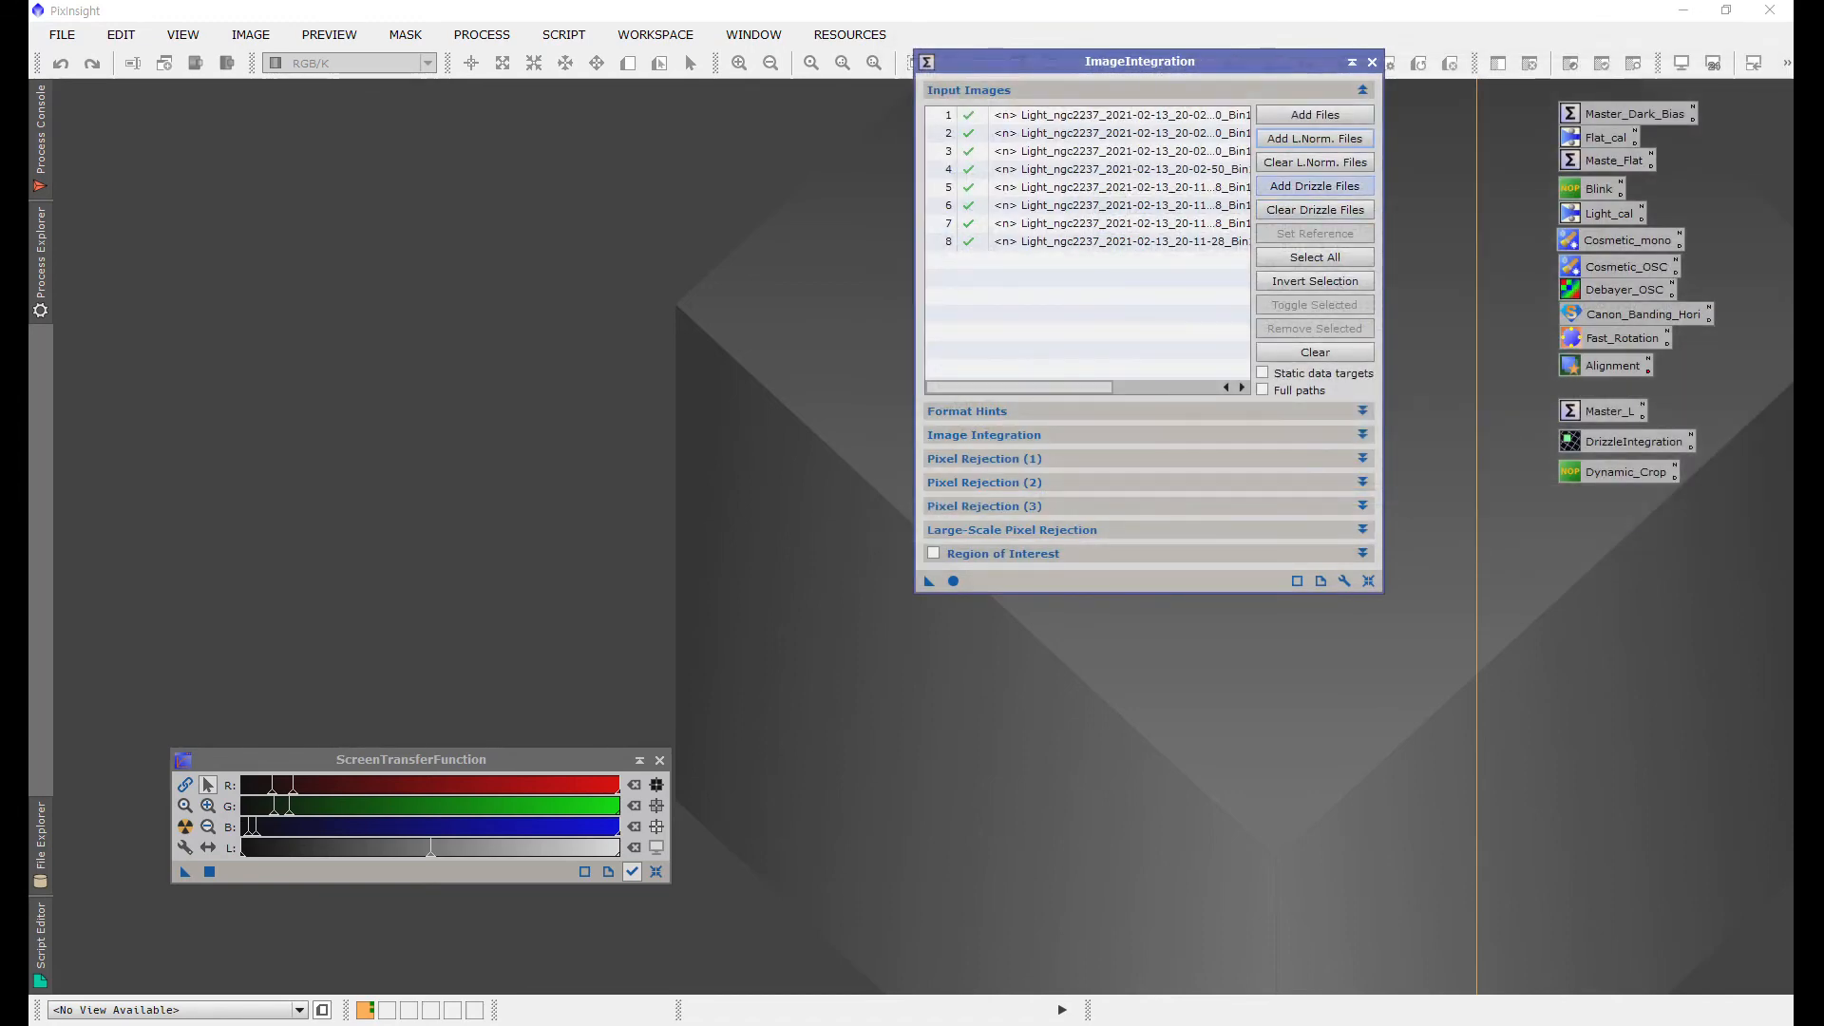
# Step: Add the eight matching .xdrz drizzle data files from the al folder
pyautogui.click(1314, 186)
pyautogui.moveTo(1141, 173); pyautogui.dragTo(1291, 392)
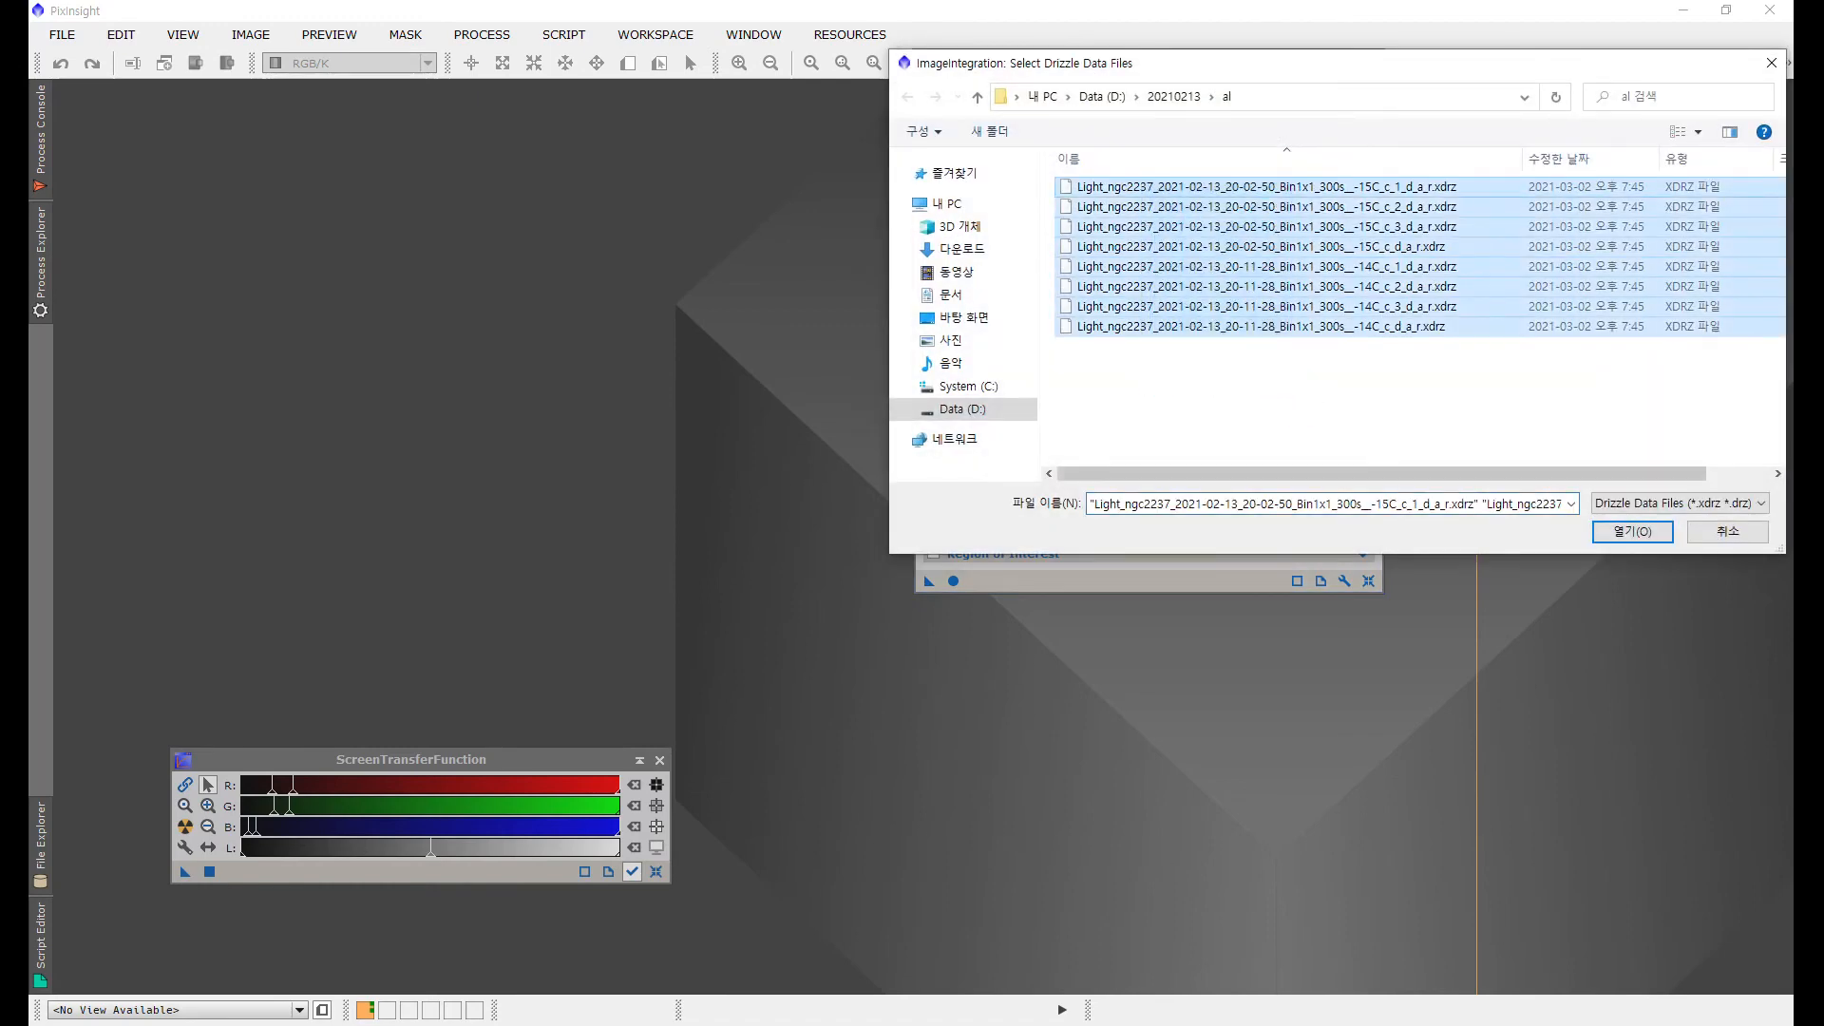
pyautogui.click(1632, 531)
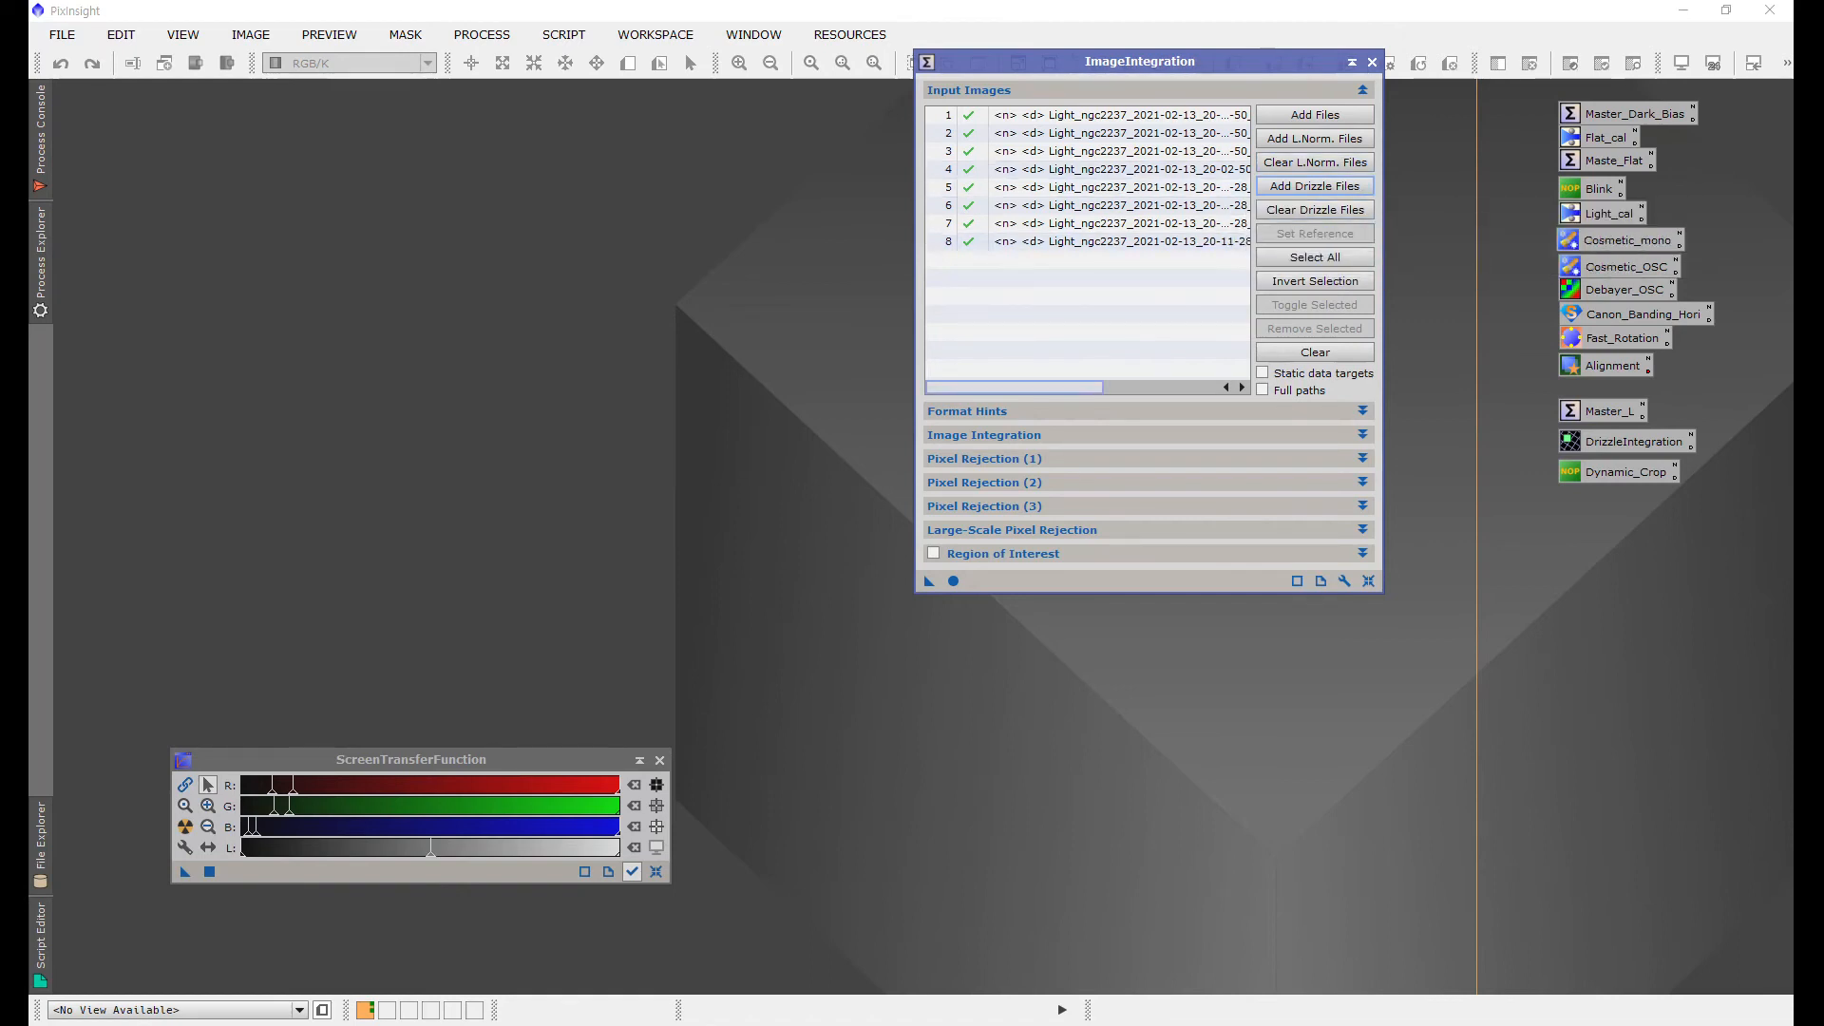
# Step: Try setting different frames as the reference image, expand the Image Integration options, and close the ImageIntegration dialog
pyautogui.click(1184, 114)
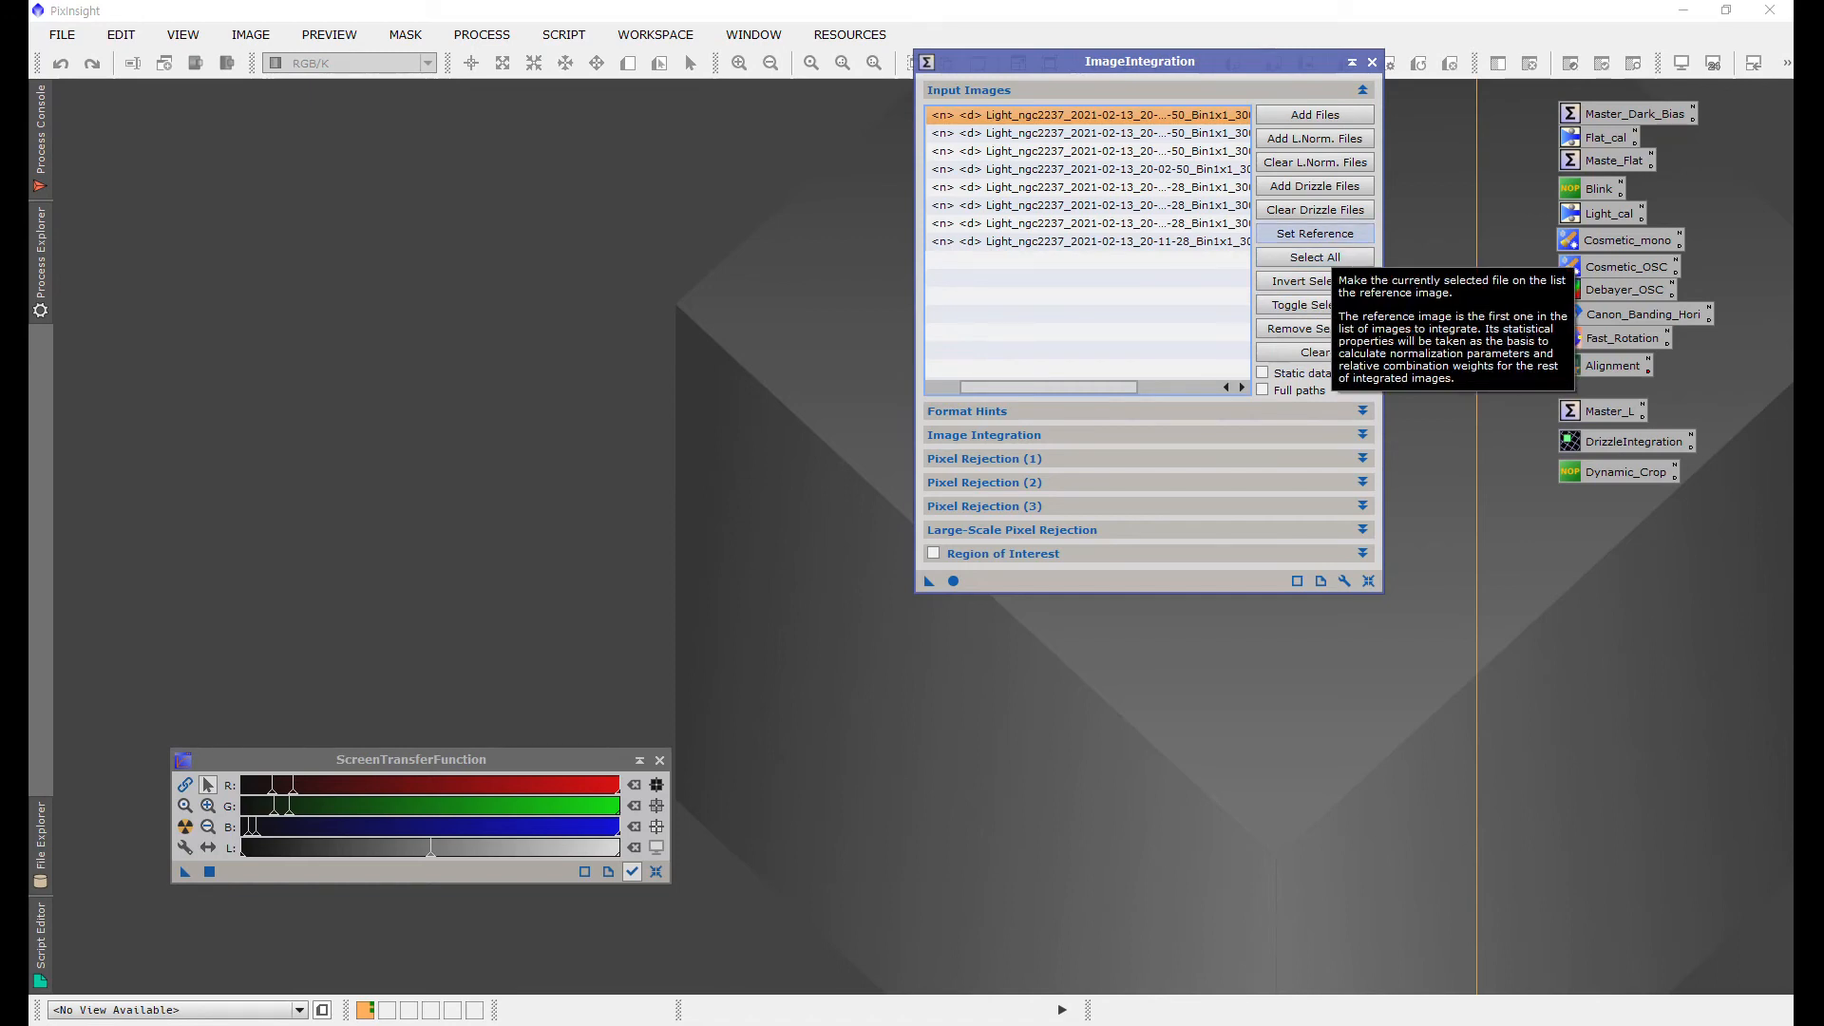
pyautogui.click(1315, 232)
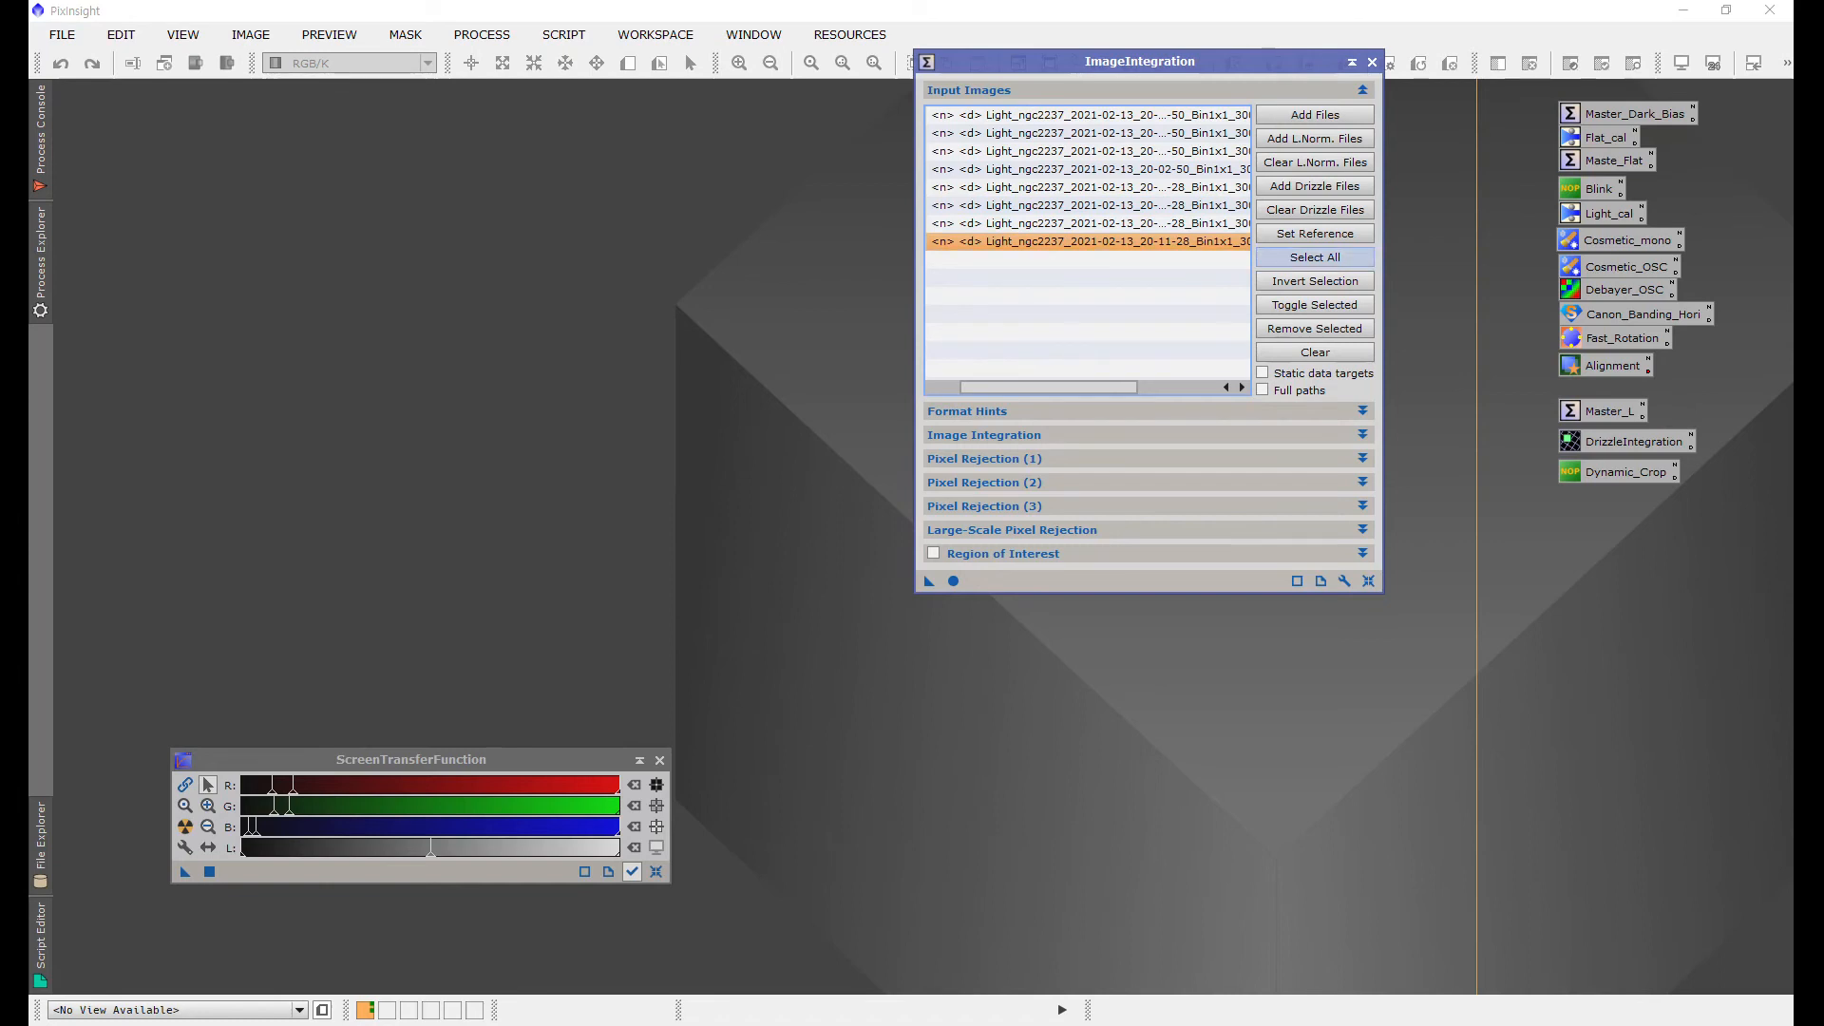
pyautogui.click(1315, 232)
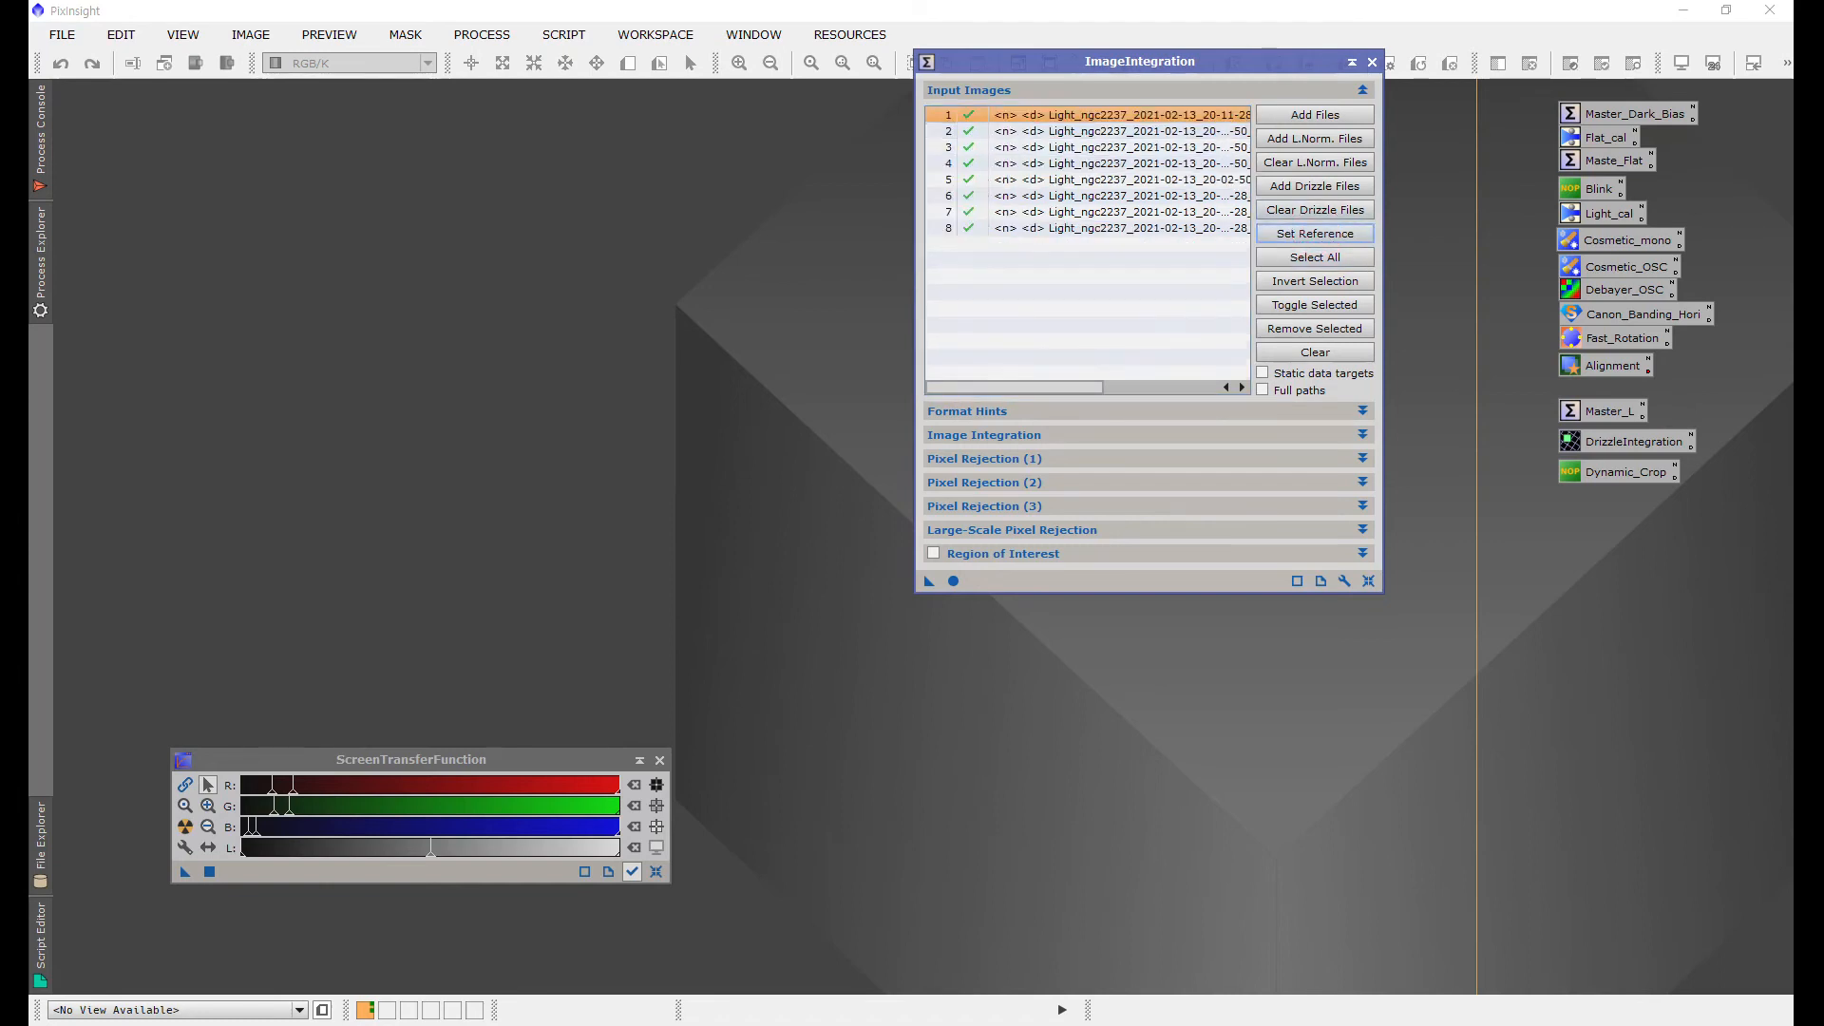
pyautogui.click(1136, 229)
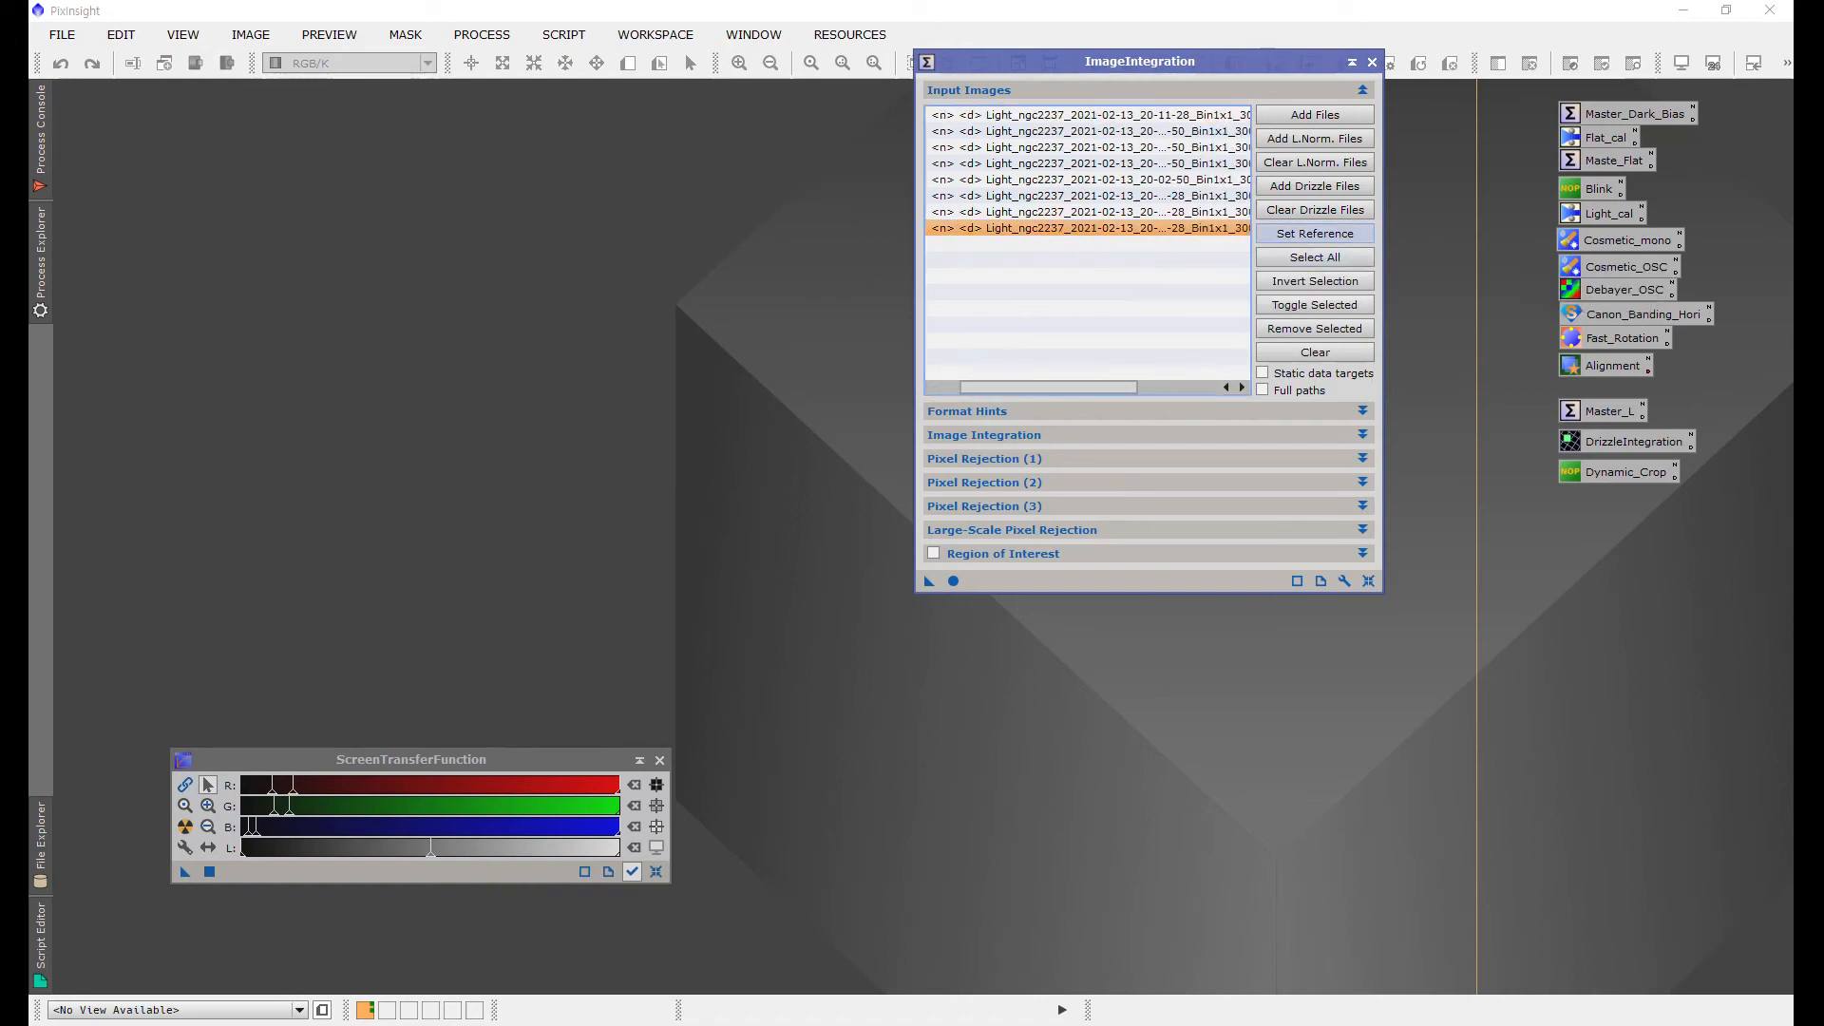
pyautogui.click(1315, 233)
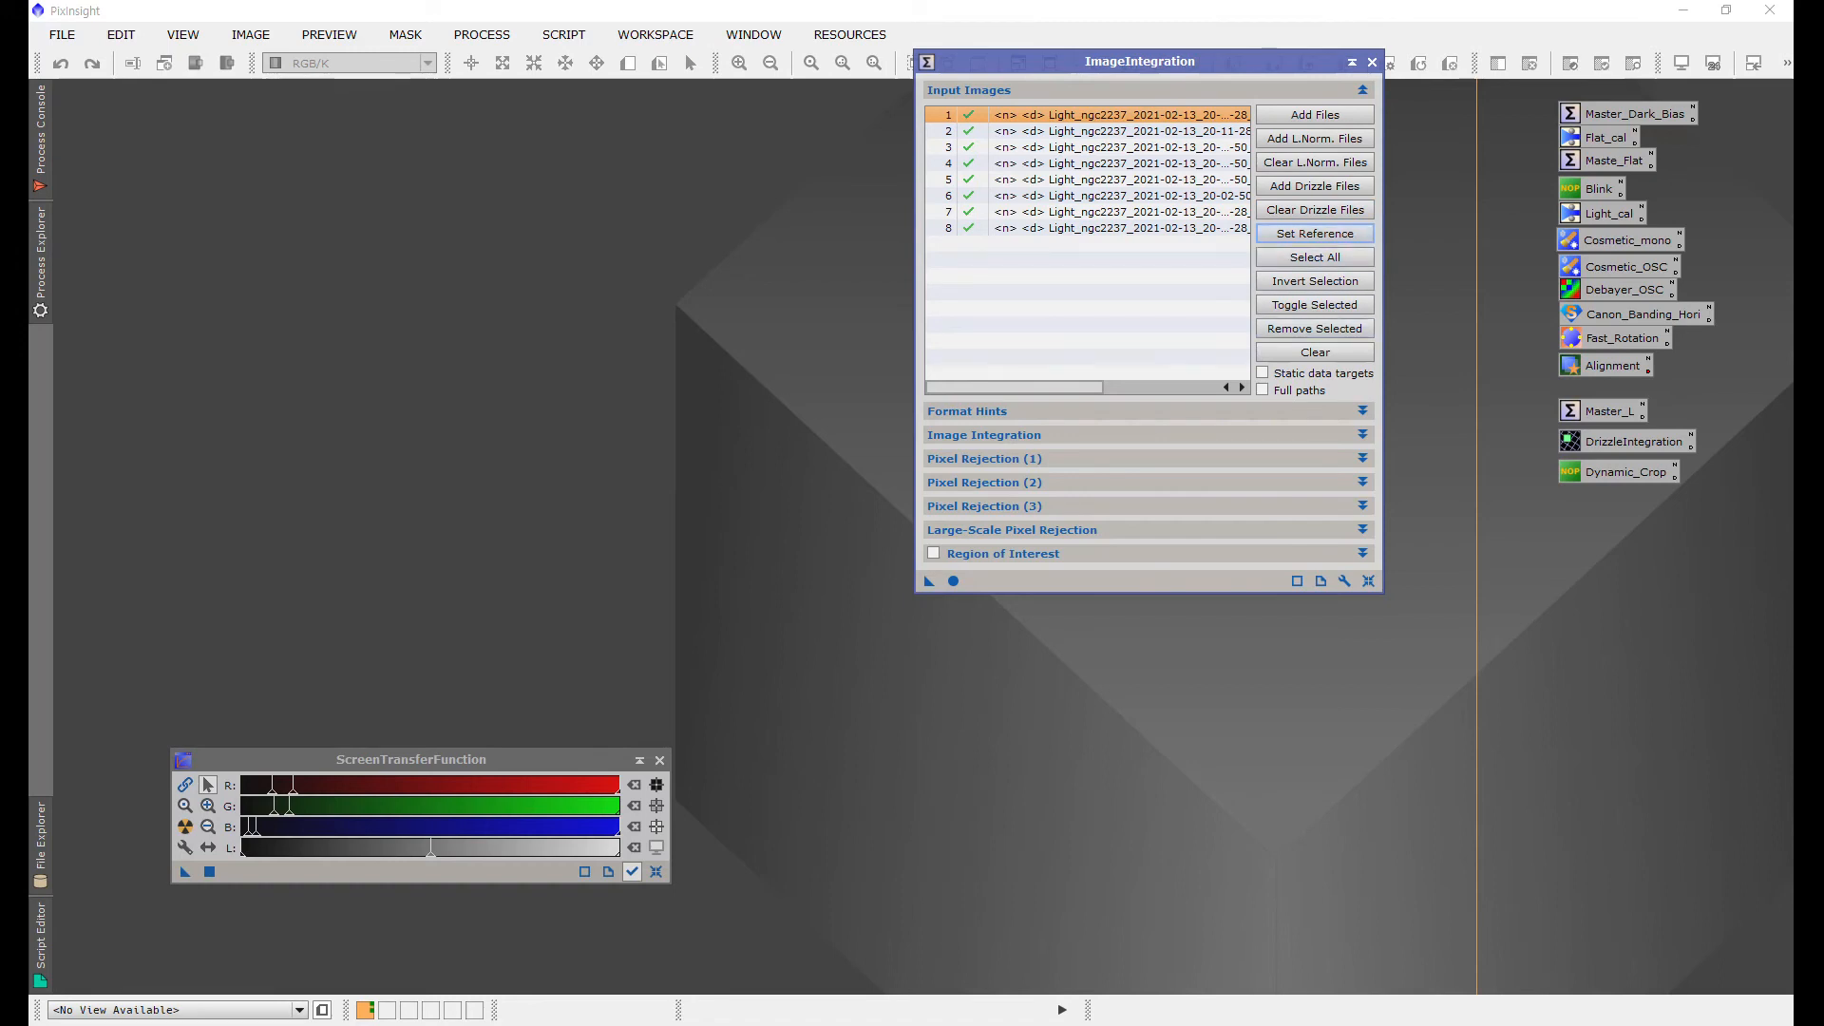
pyautogui.click(1363, 436)
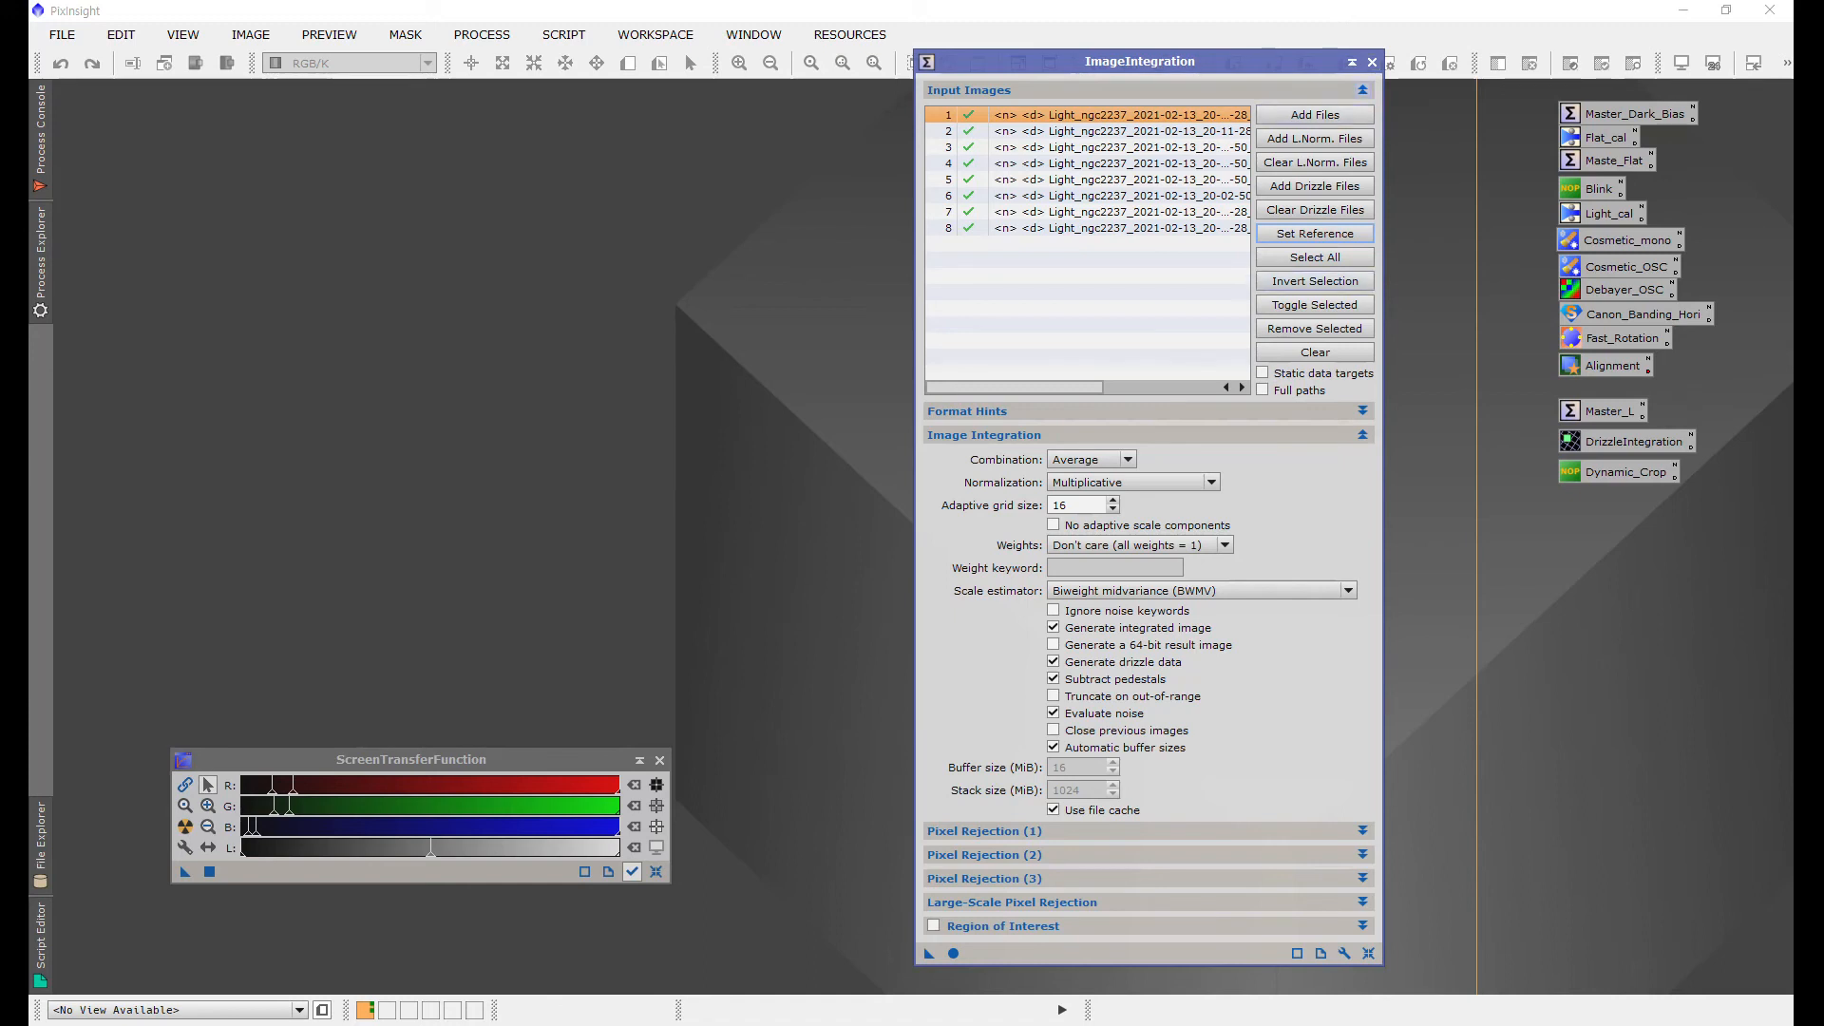
pyautogui.click(1372, 61)
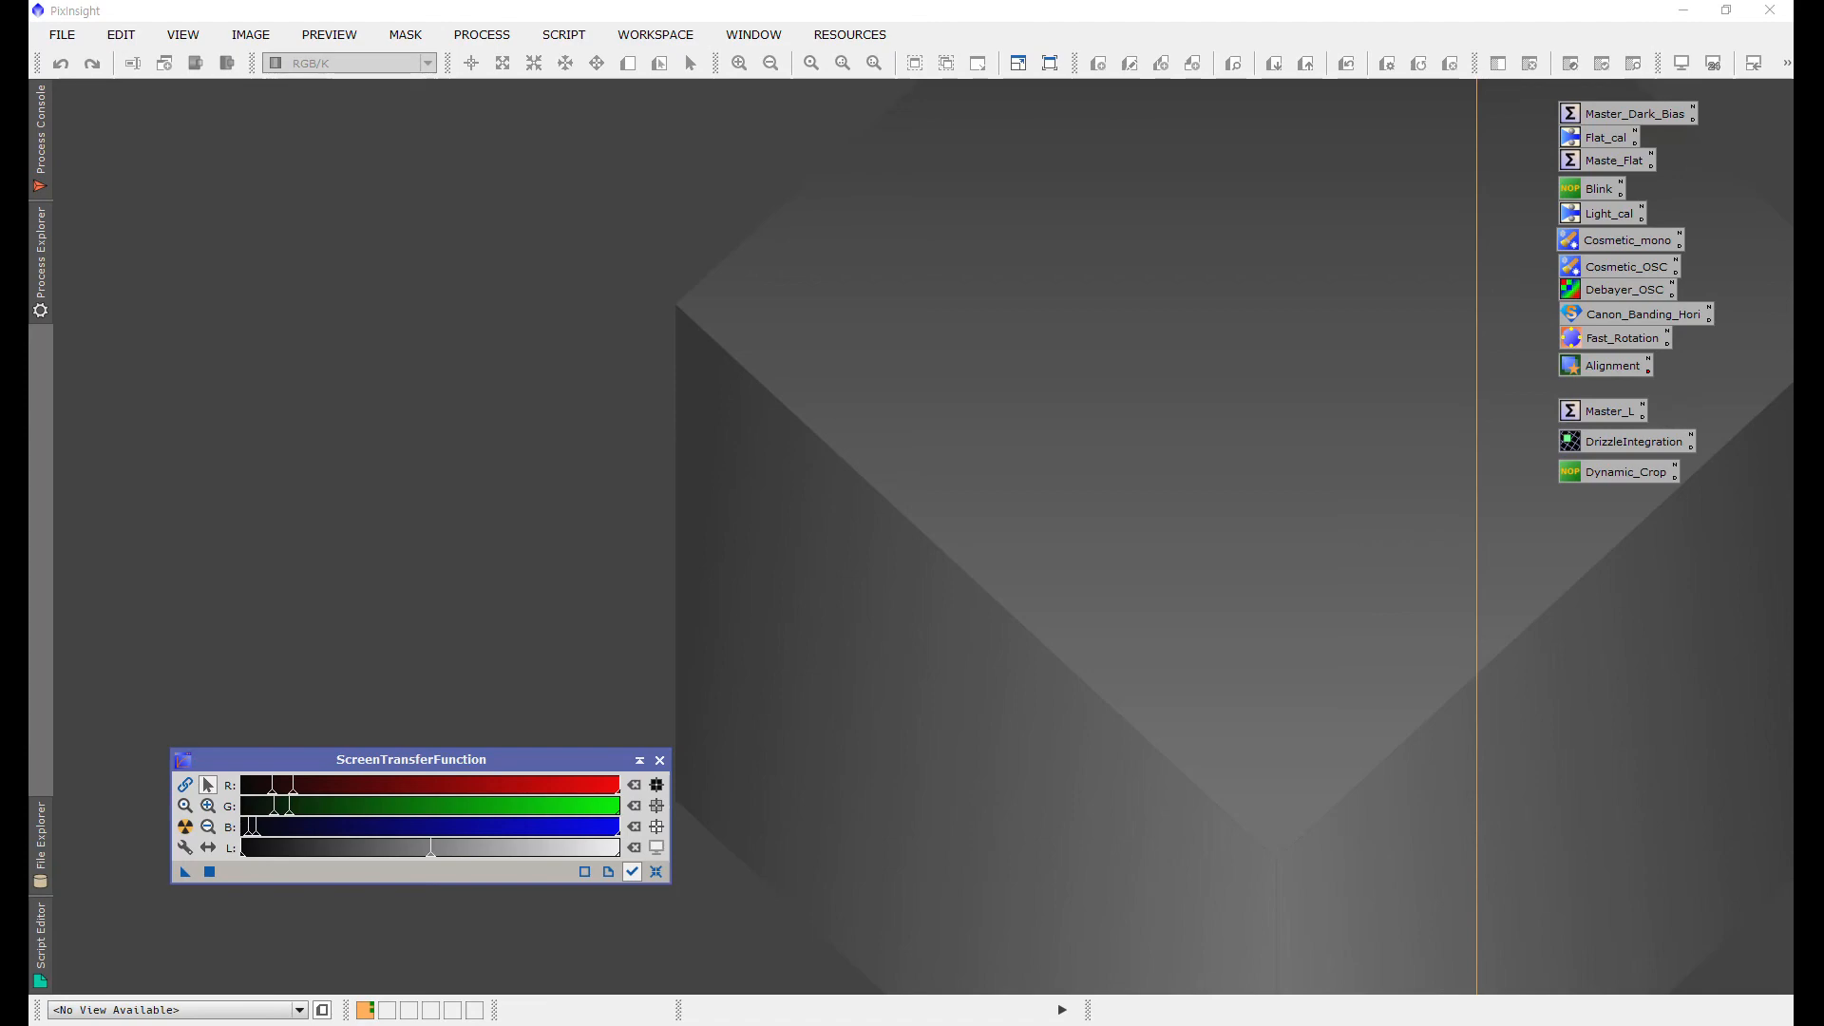
# Step: Open the saved Master_L ImageIntegration instance, clear its input list, and add the eight registered frames from the al folder
pyautogui.doubleClick(1605, 410)
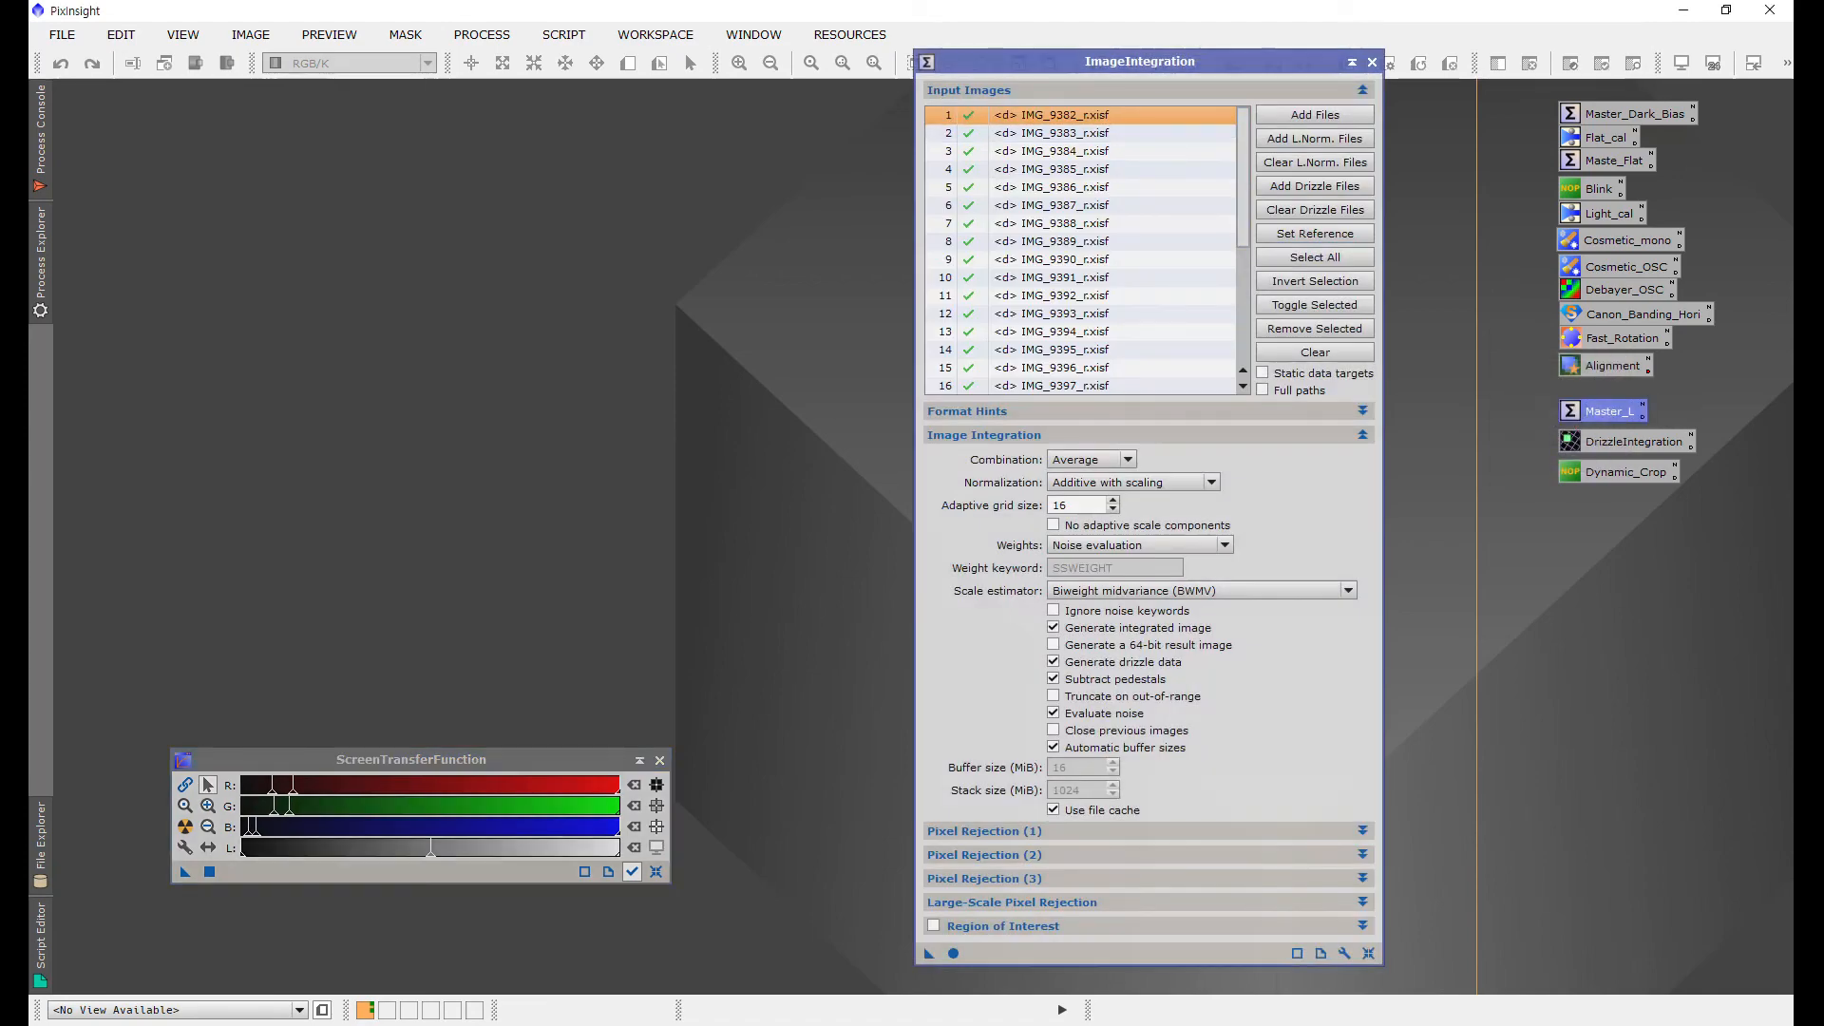
pyautogui.moveTo(1075, 61); pyautogui.dragTo(1141, 26)
pyautogui.click(1382, 315)
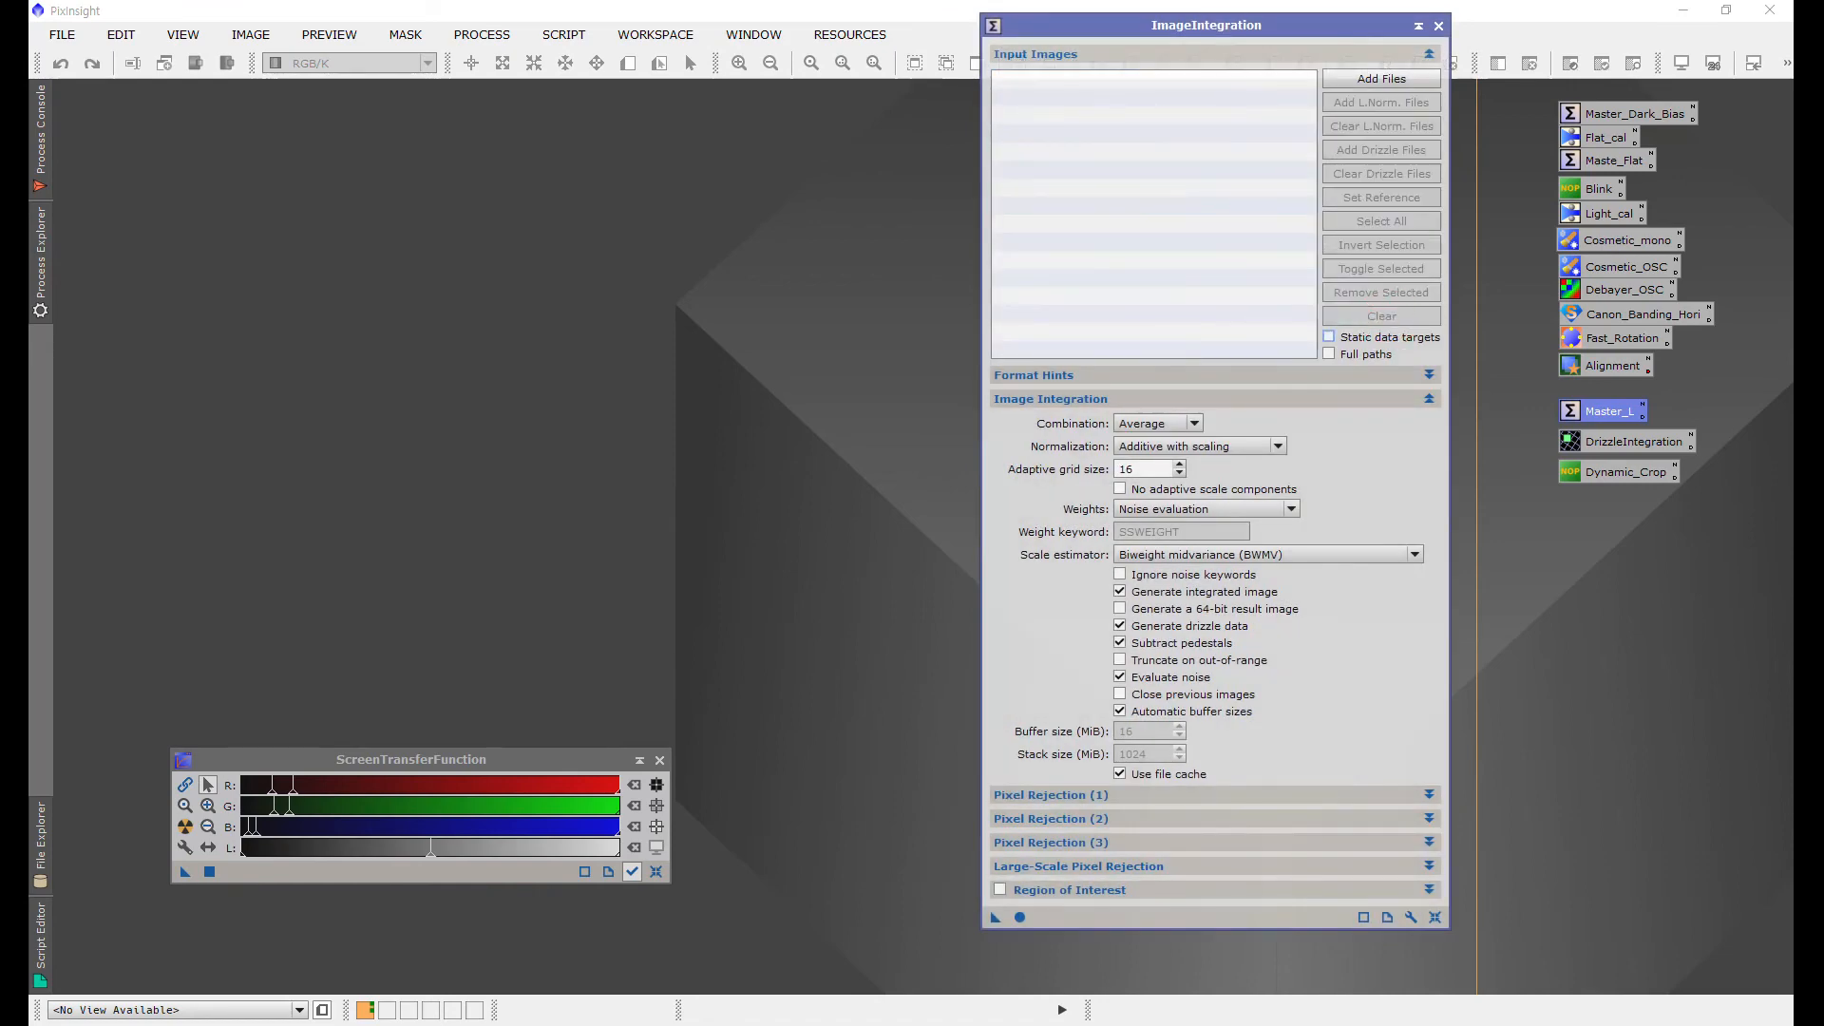
pyautogui.click(1387, 76)
pyautogui.moveTo(1140, 384); pyautogui.dragTo(1249, 144)
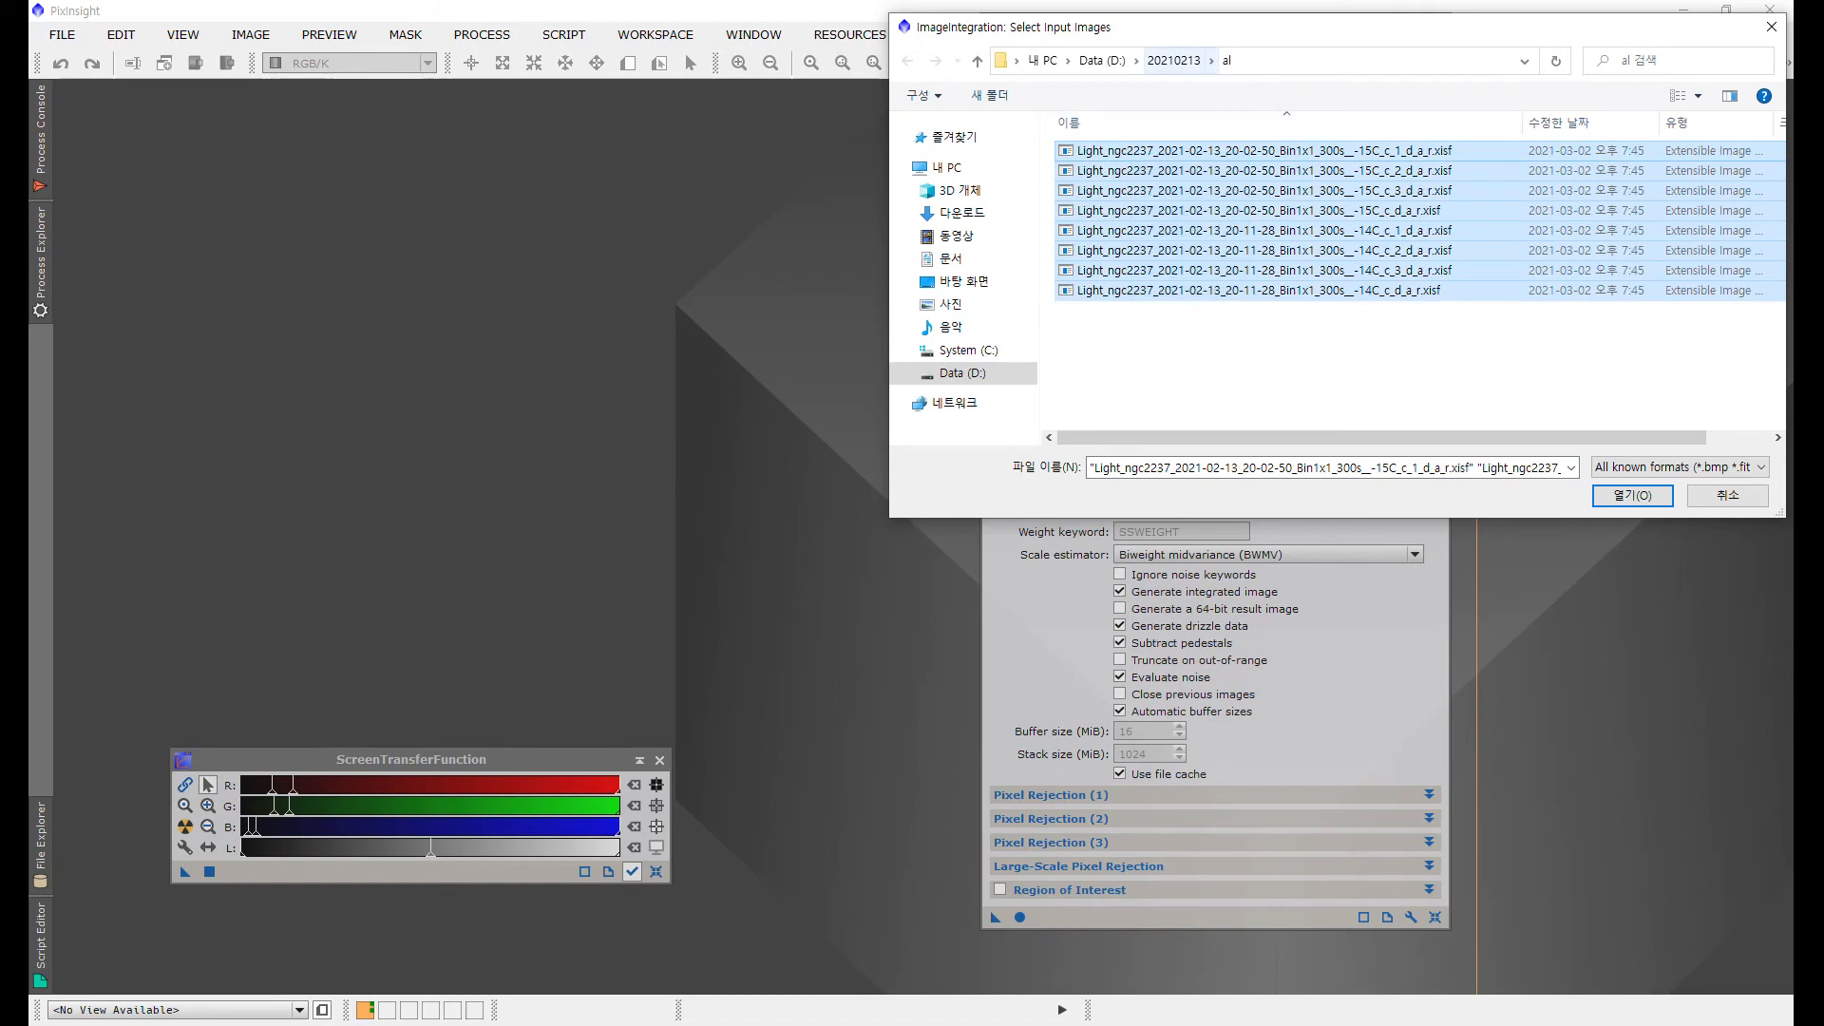
pyautogui.click(1636, 495)
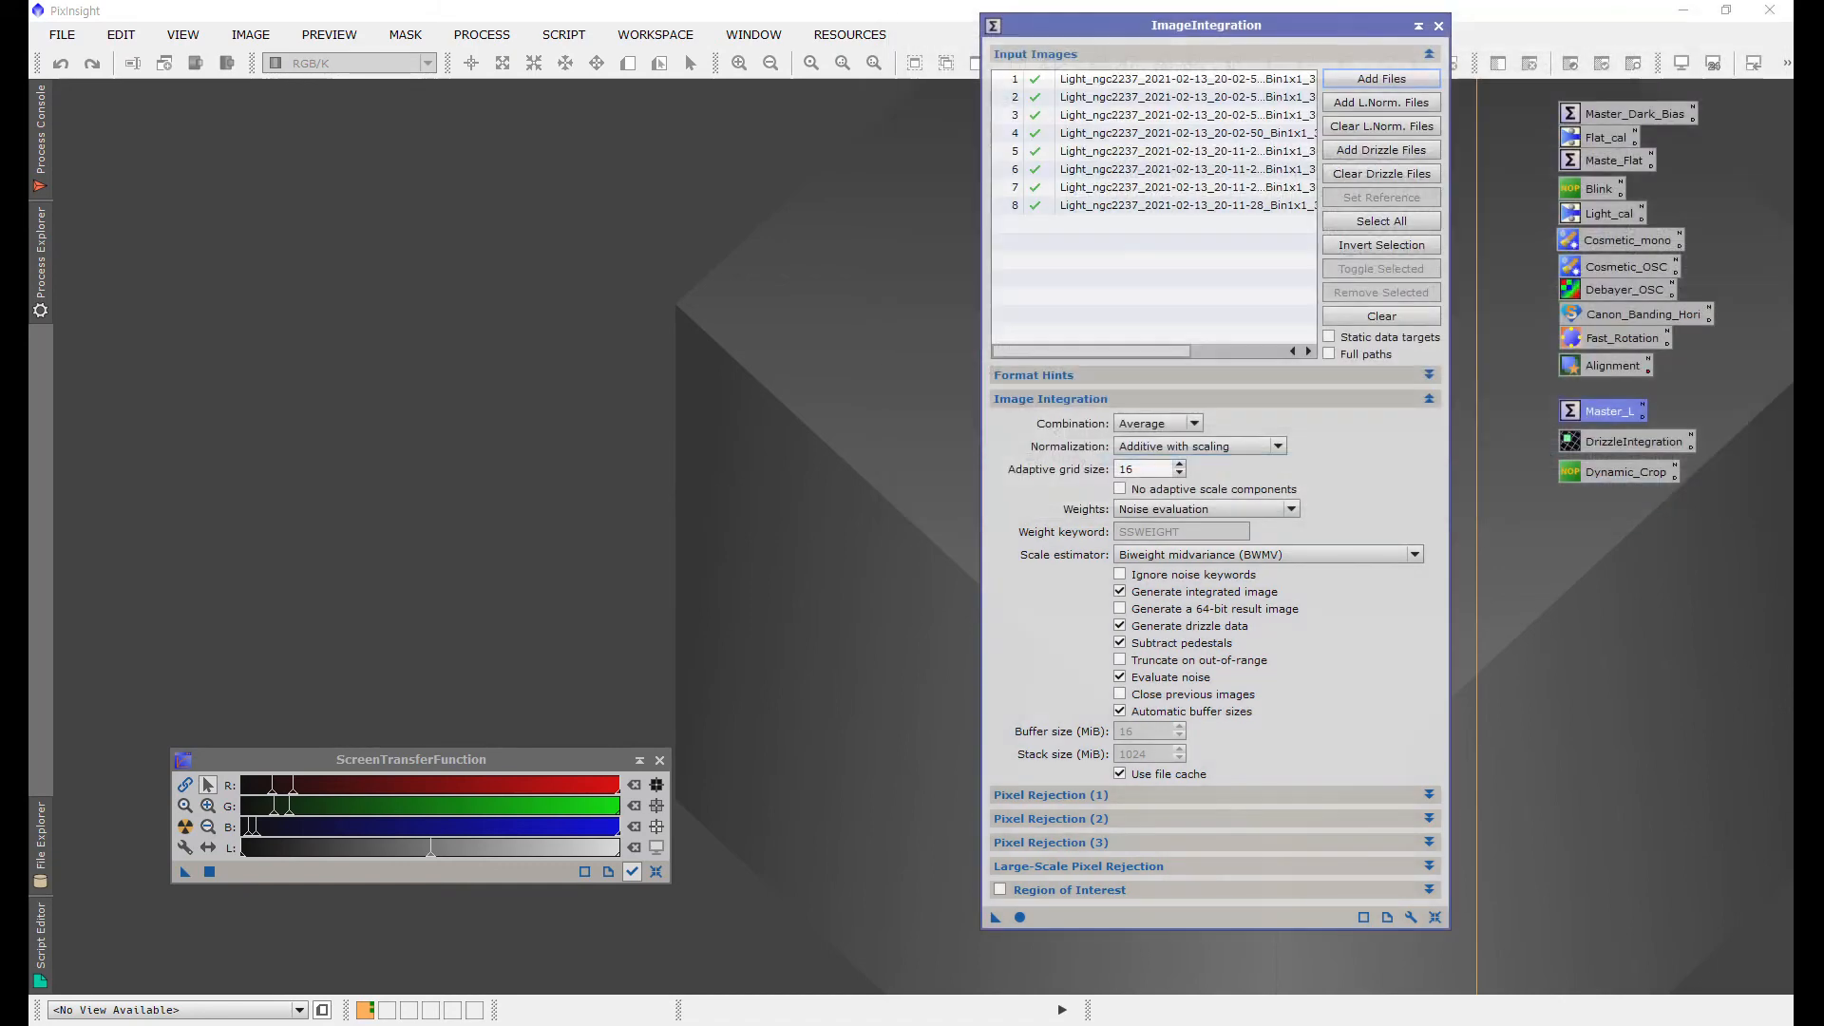
# Step: Add the eight matching .xnml local normalization files from the al folder
pyautogui.click(1382, 102)
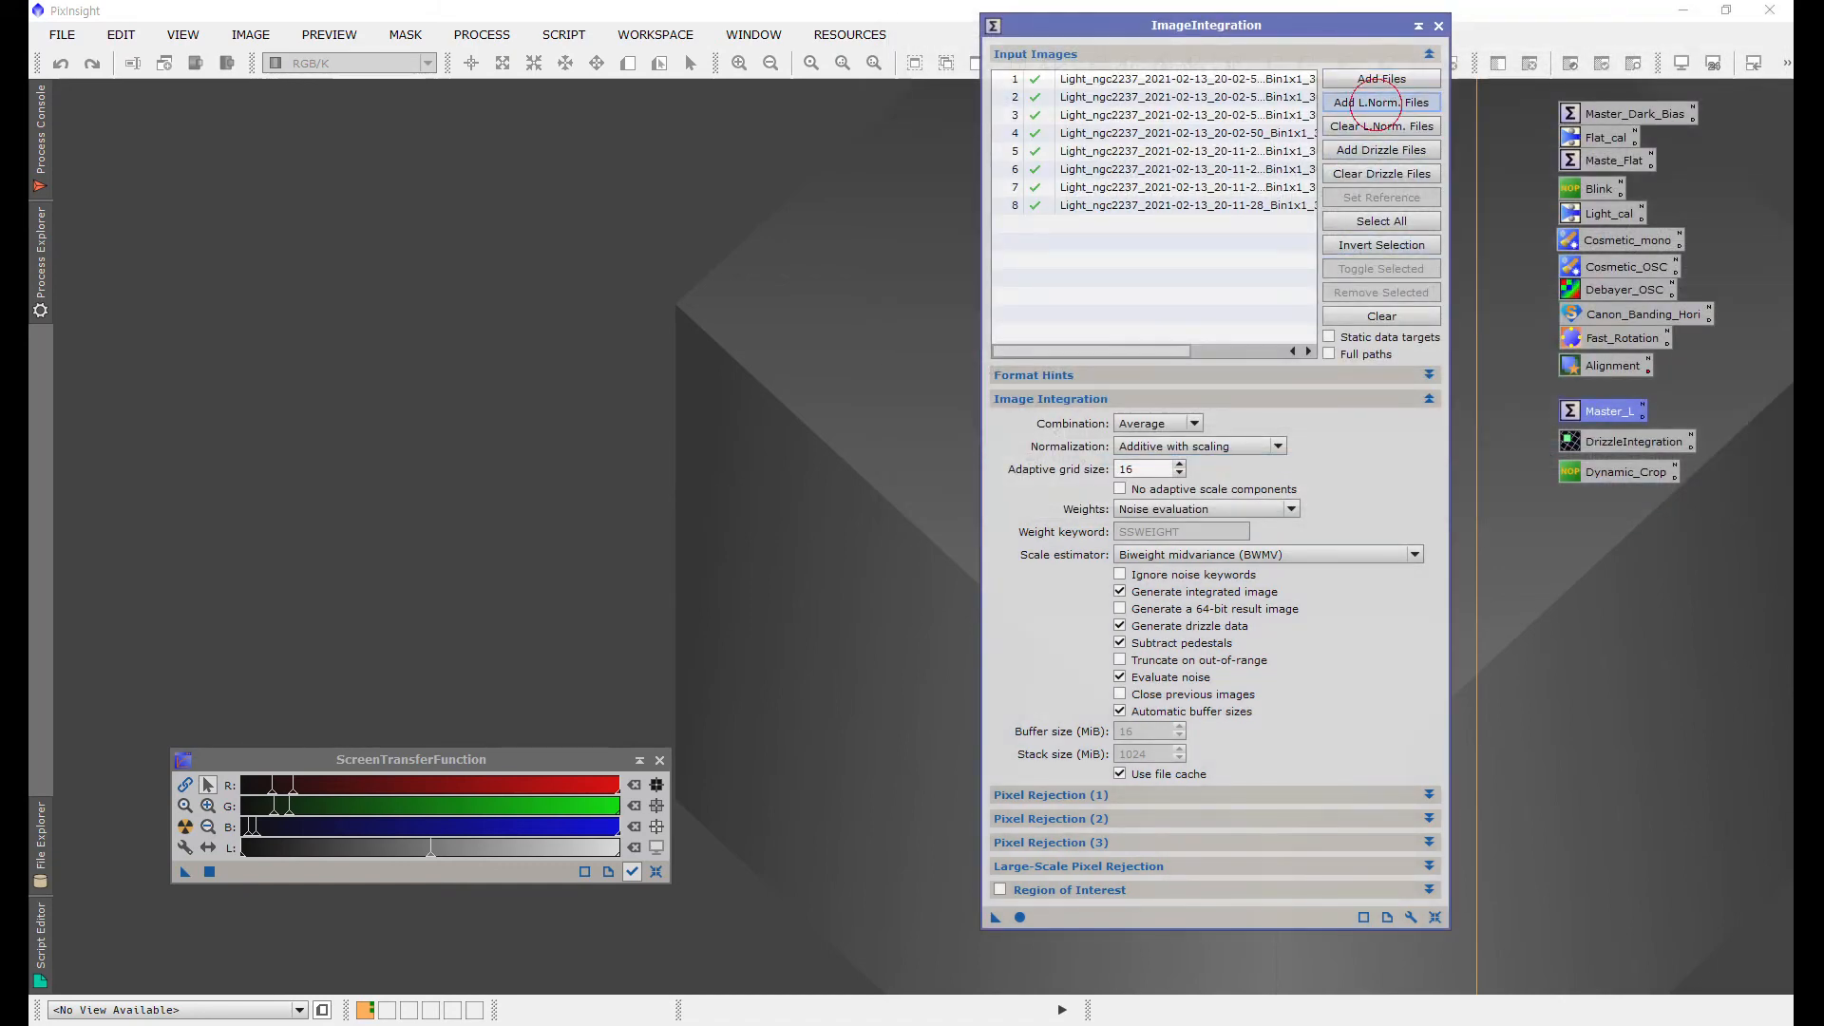
pyautogui.moveTo(1337, 334); pyautogui.dragTo(1164, 133)
pyautogui.click(1633, 495)
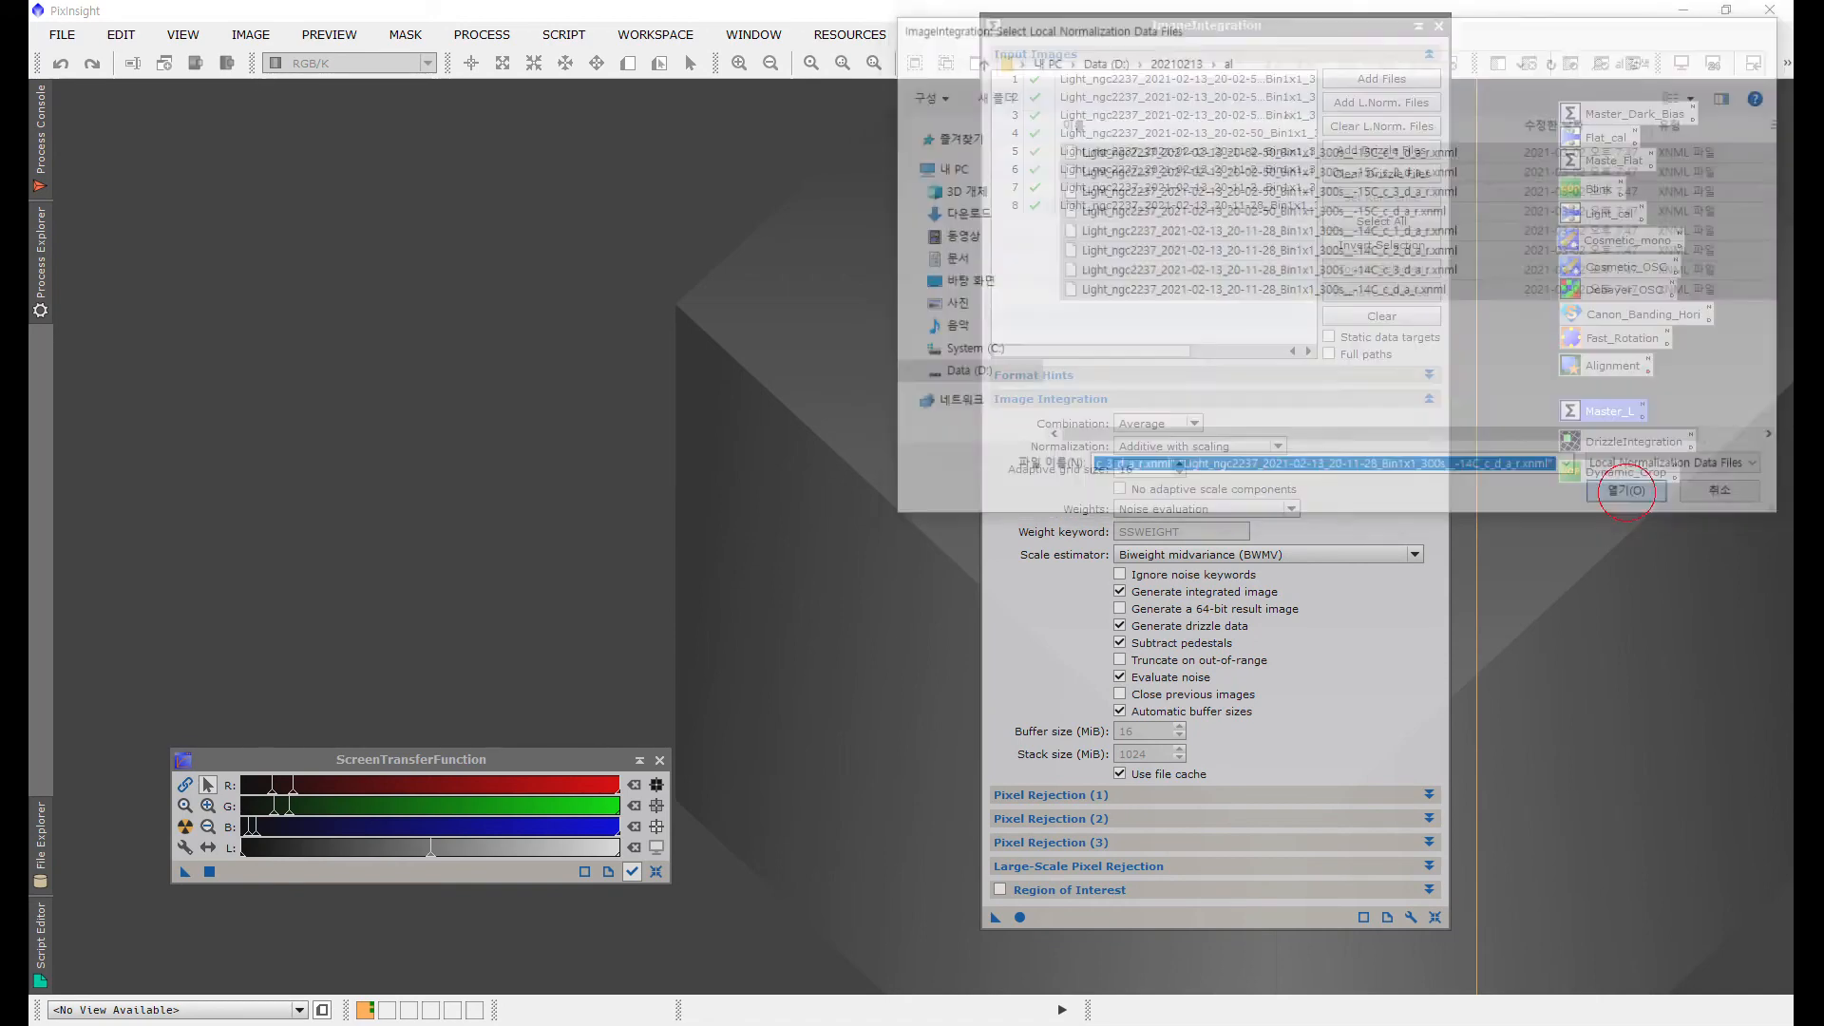
# Step: Add the eight matching .xdrz drizzle data files from the al folder
pyautogui.click(1389, 150)
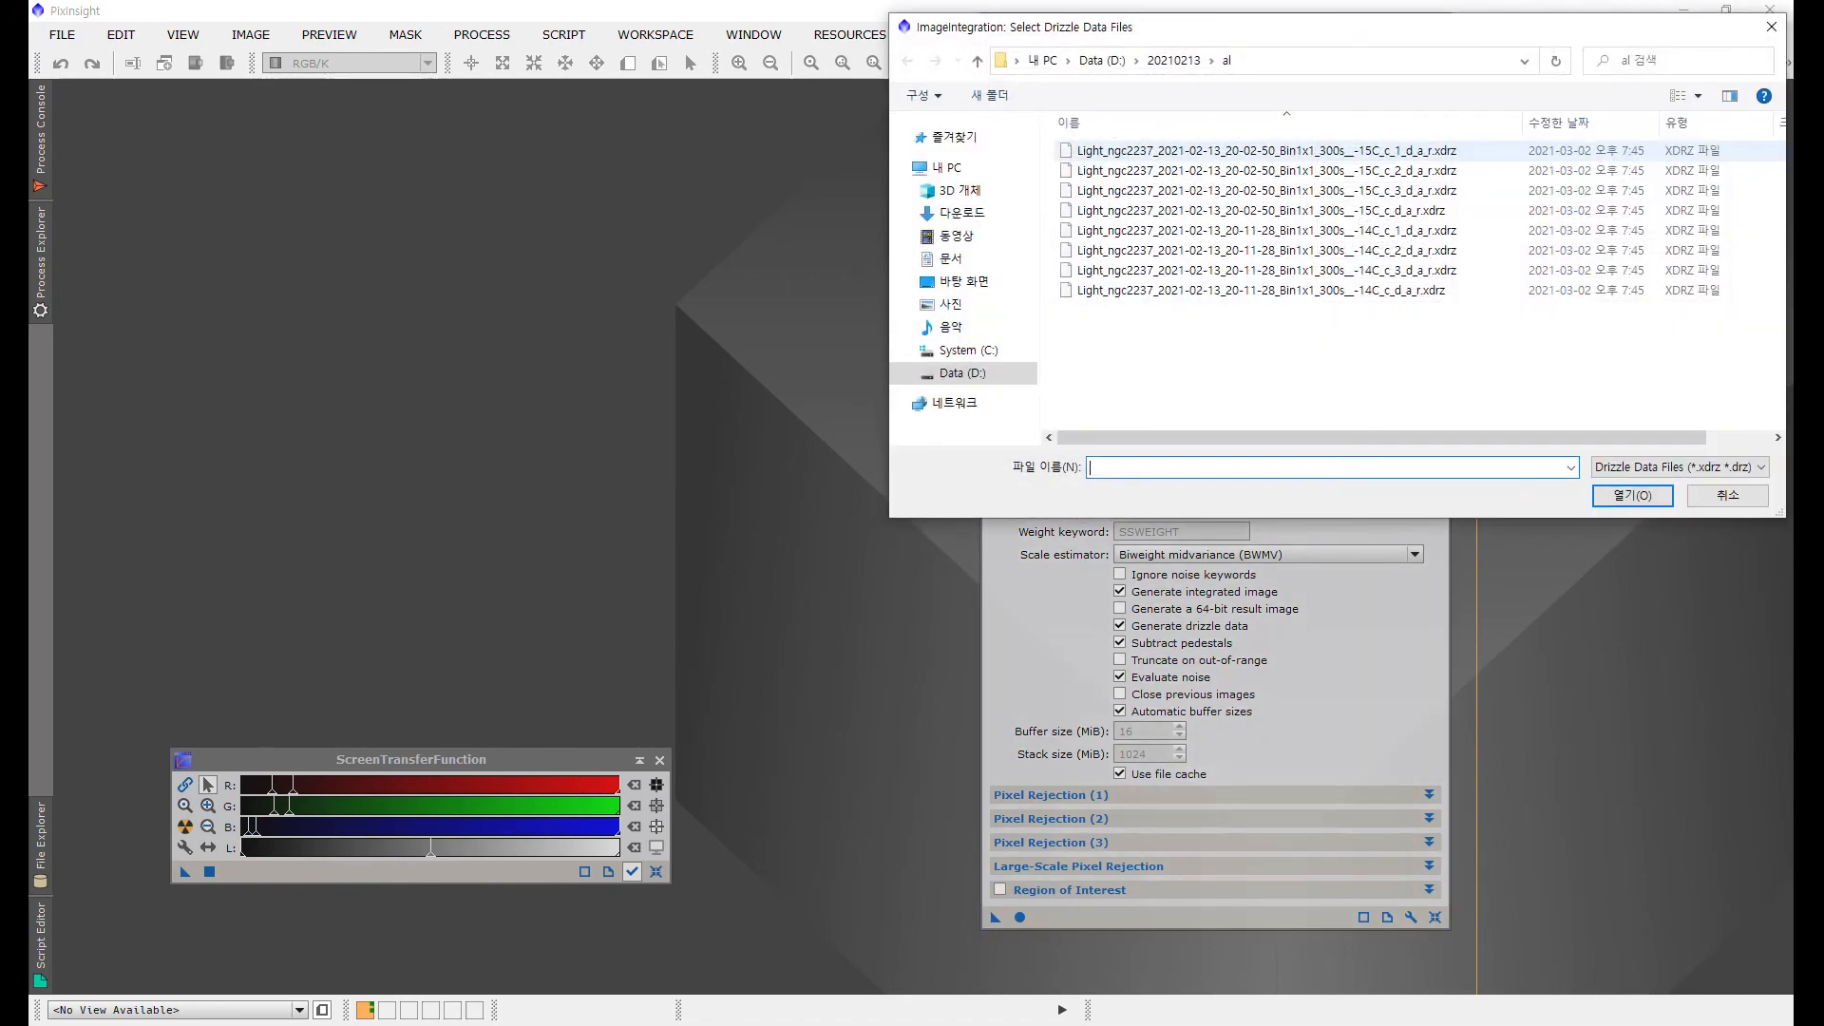
pyautogui.moveTo(1306, 357); pyautogui.dragTo(1175, 186)
pyautogui.click(1632, 495)
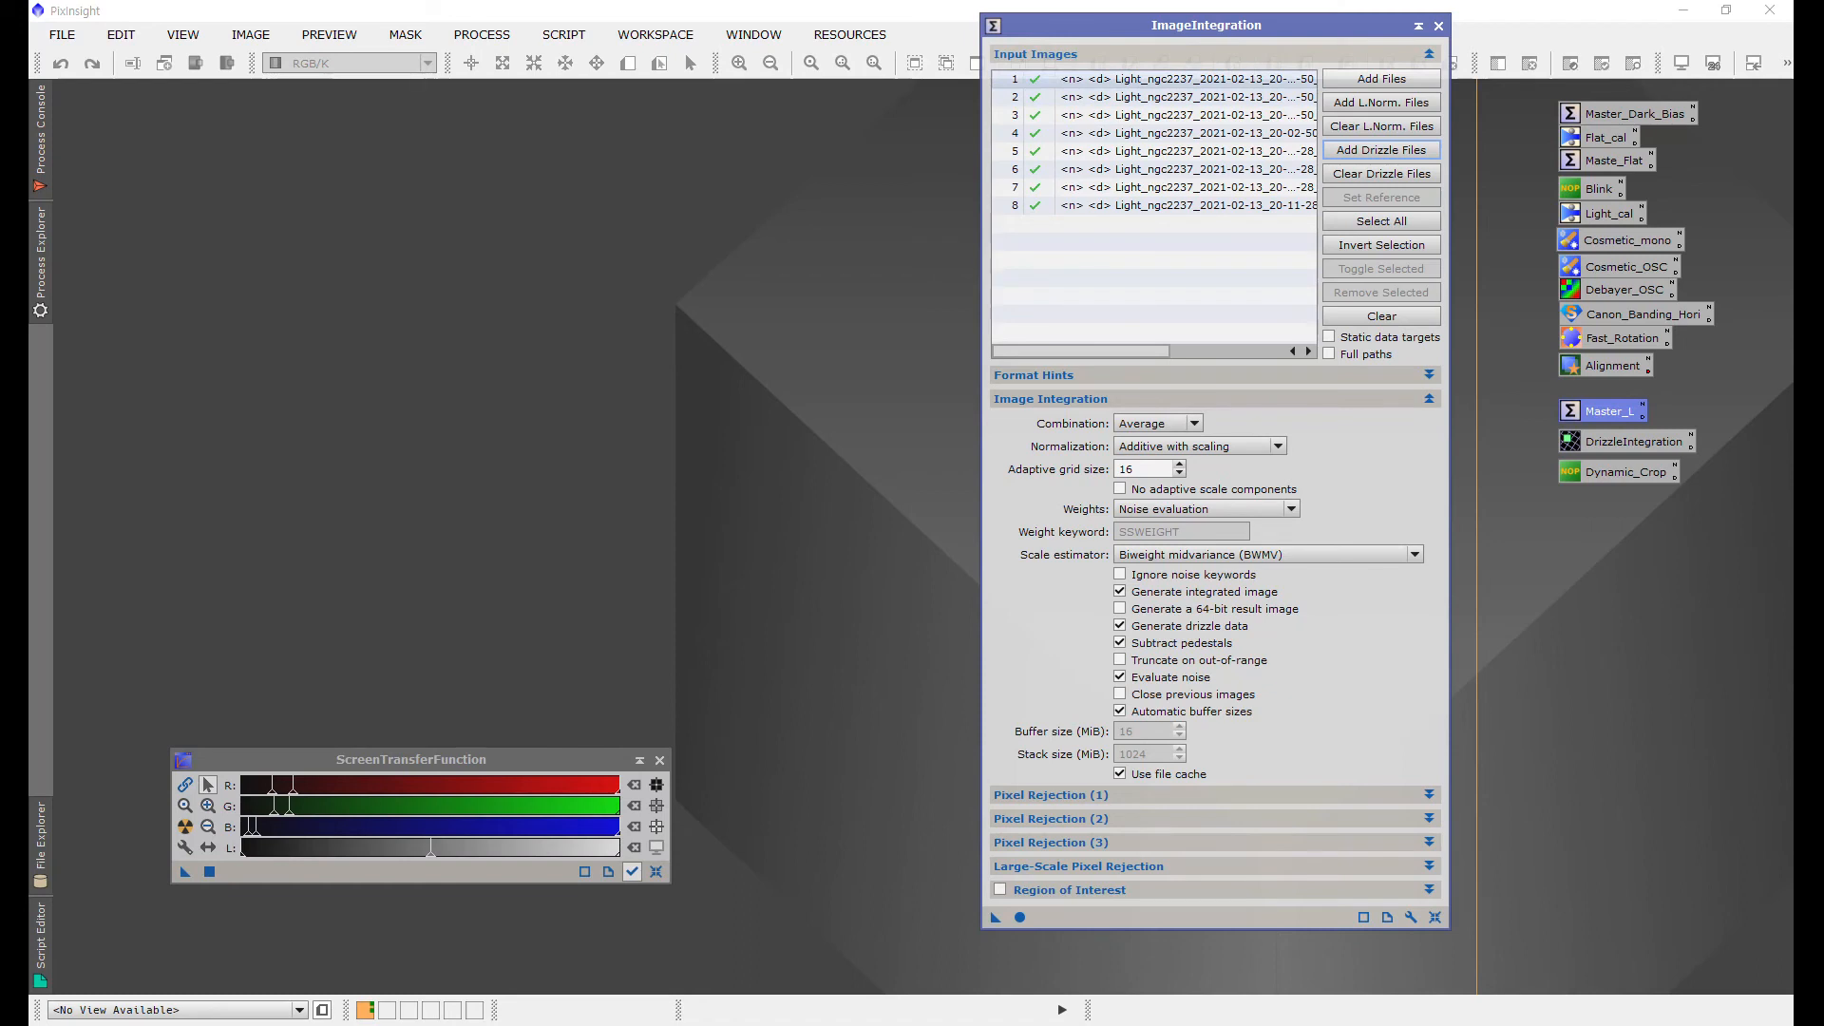
# Step: Make the first frame the reference image and set Weights to FITS keyword using the SSWEIGHT keyword
pyautogui.click(1171, 82)
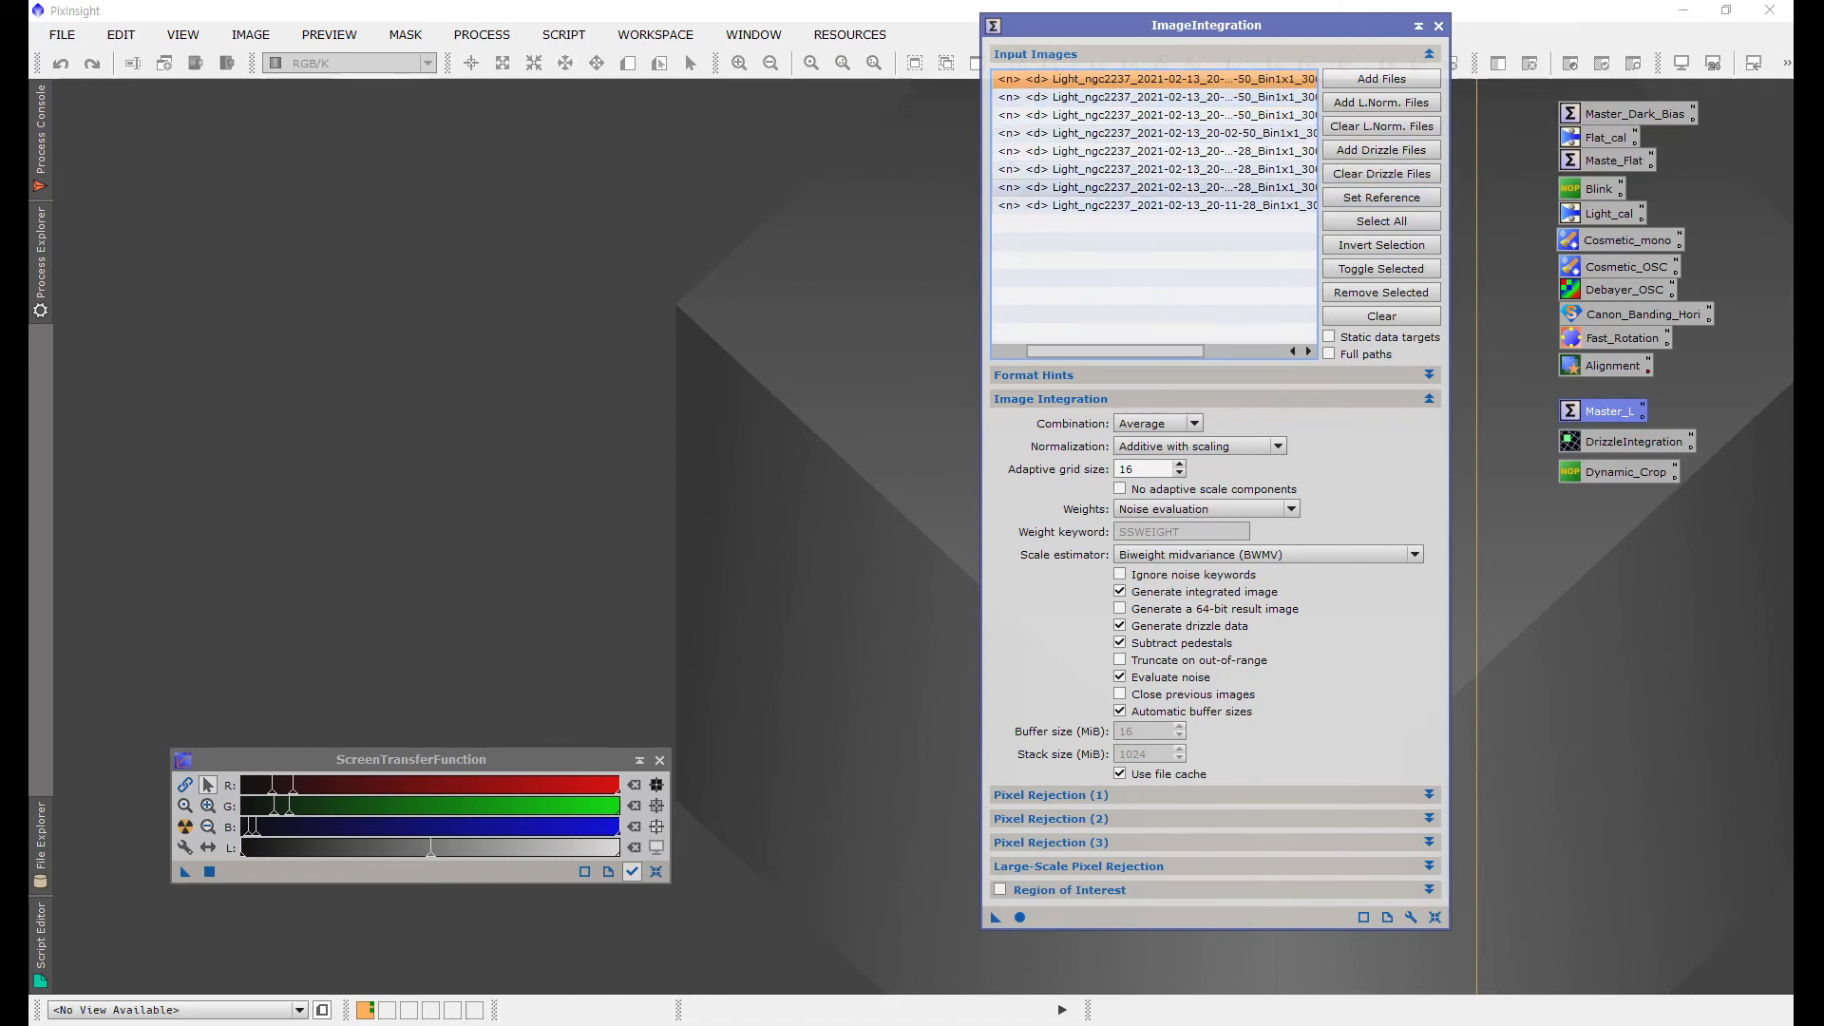
pyautogui.click(1375, 202)
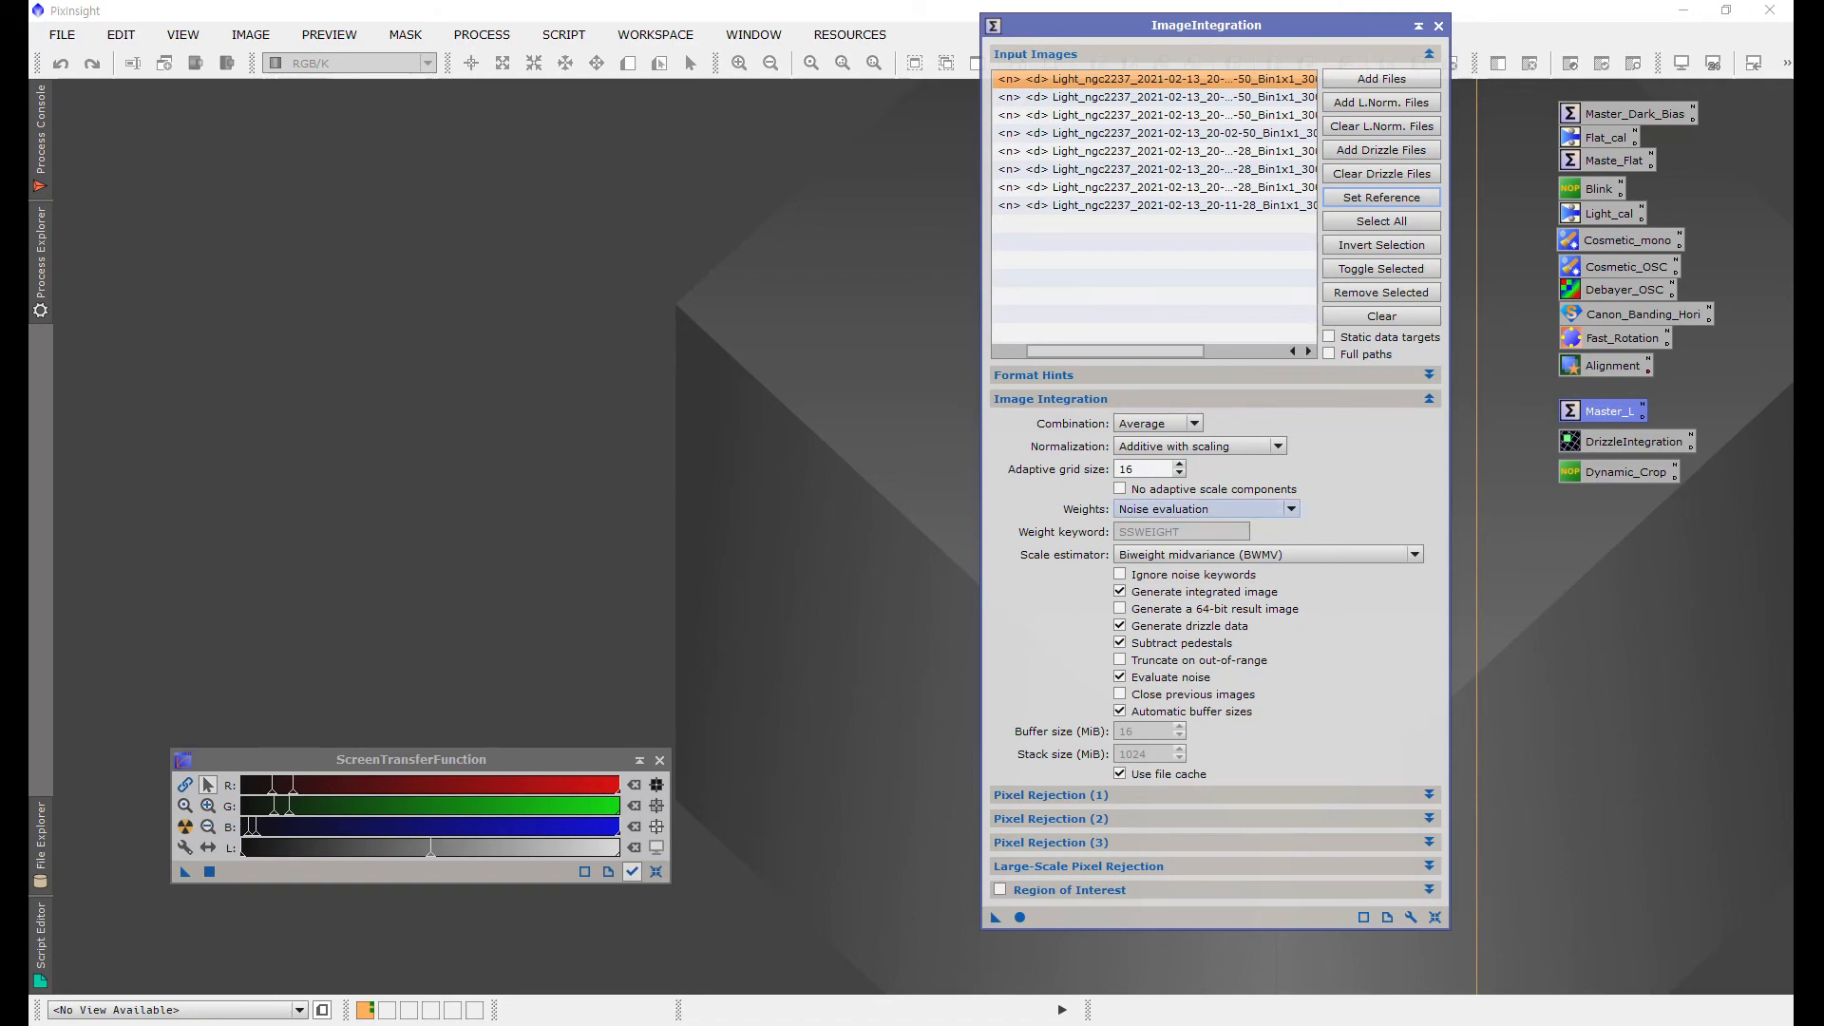
pyautogui.click(1289, 509)
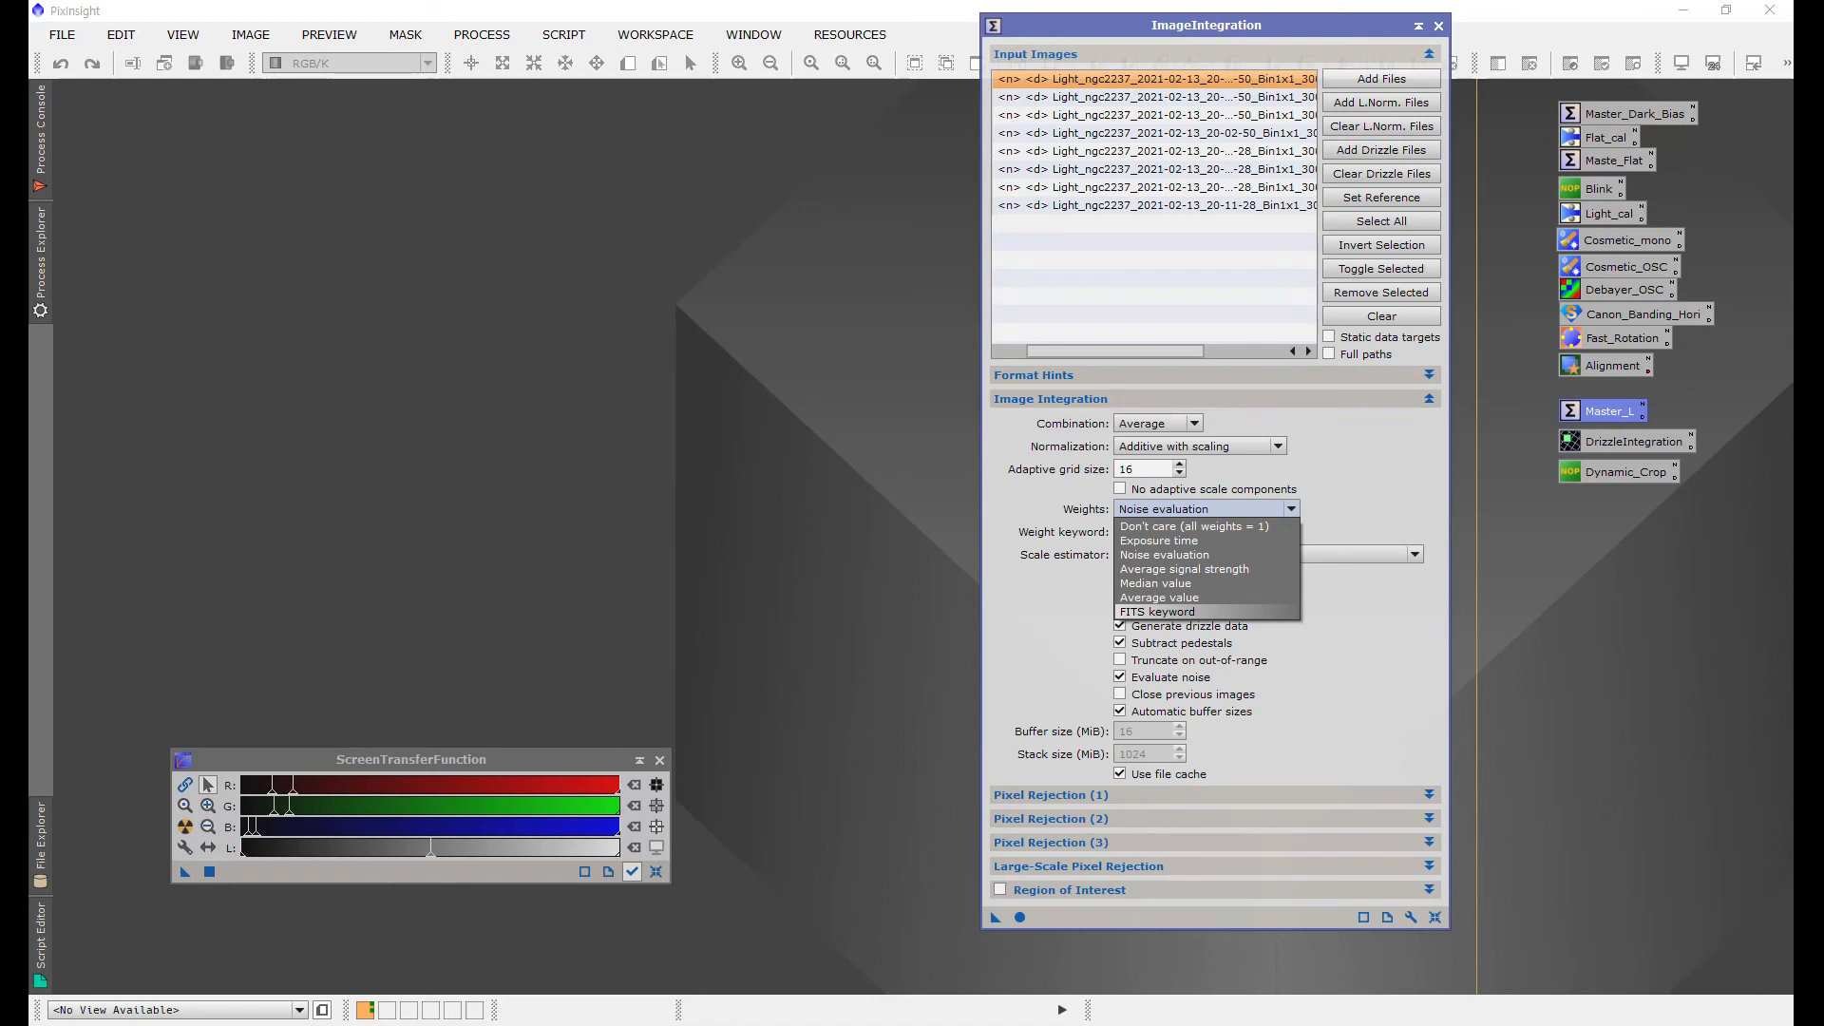
pyautogui.press('Return')
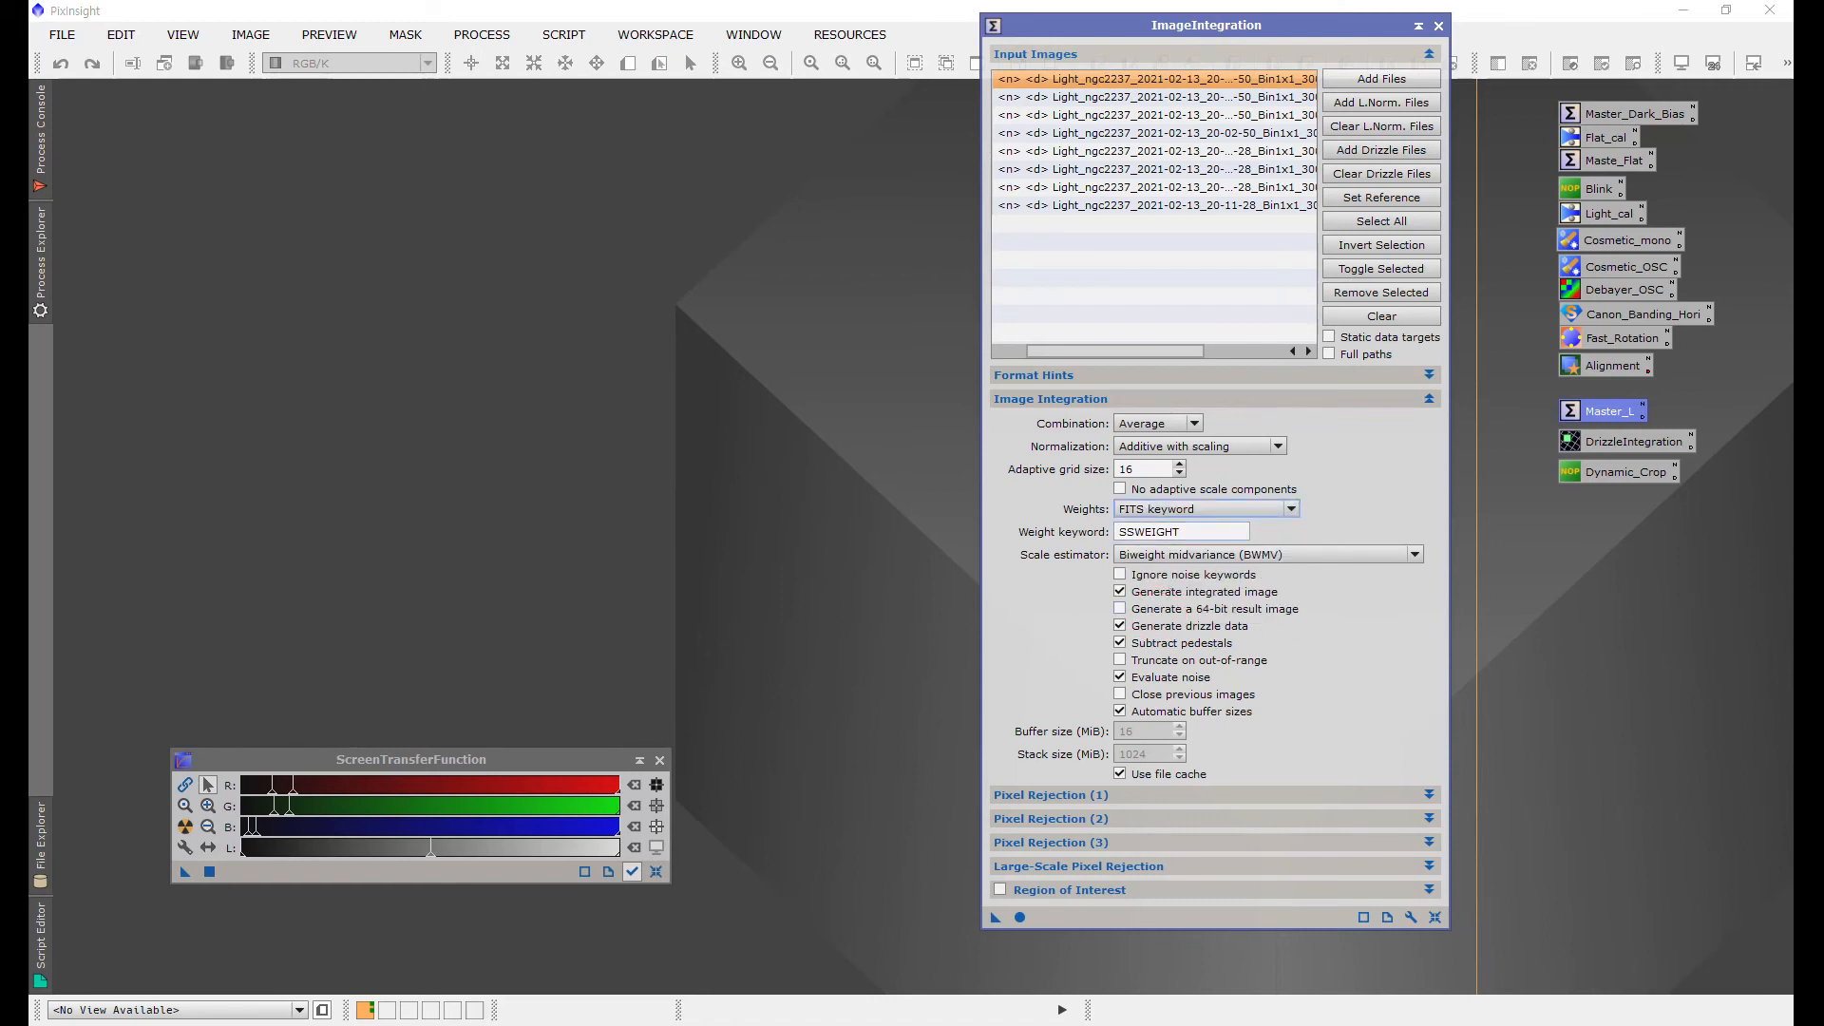
pyautogui.click(1195, 532)
pyautogui.click(1428, 398)
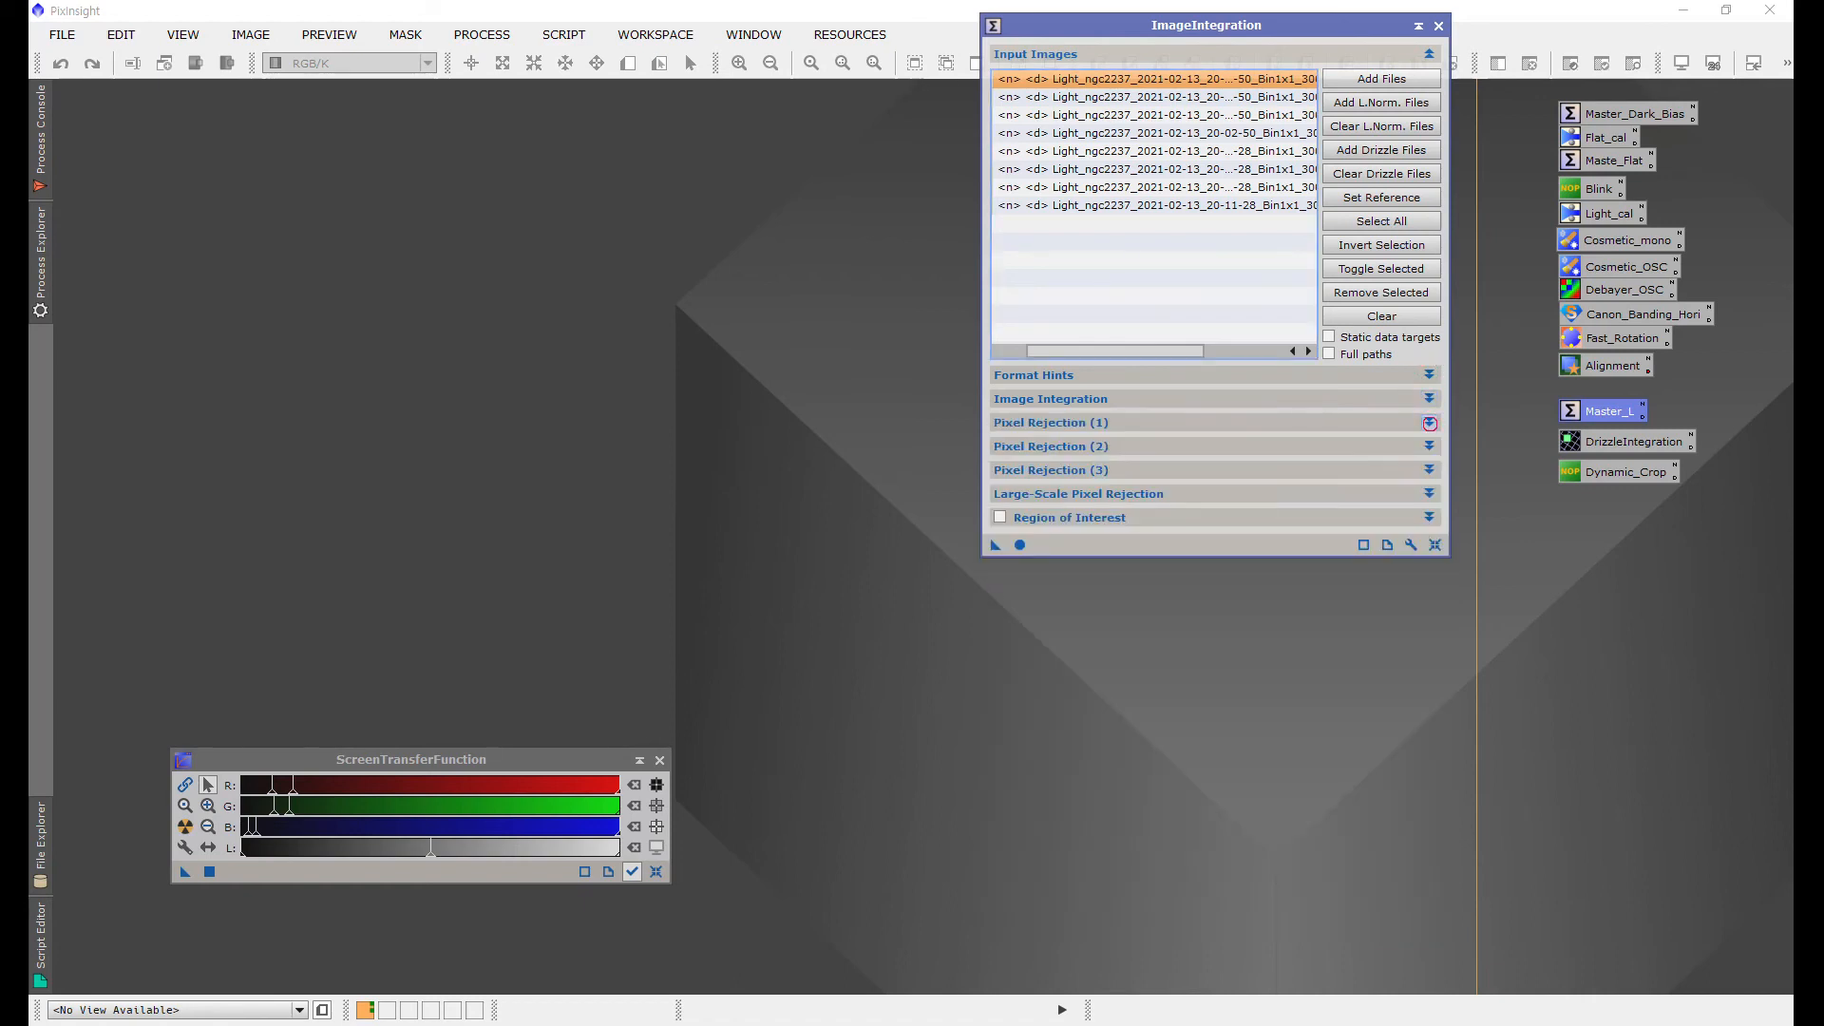
# Step: Set the Pixel Rejection (1) algorithm to Winsorized Sigma Clipping
pyautogui.click(1429, 422)
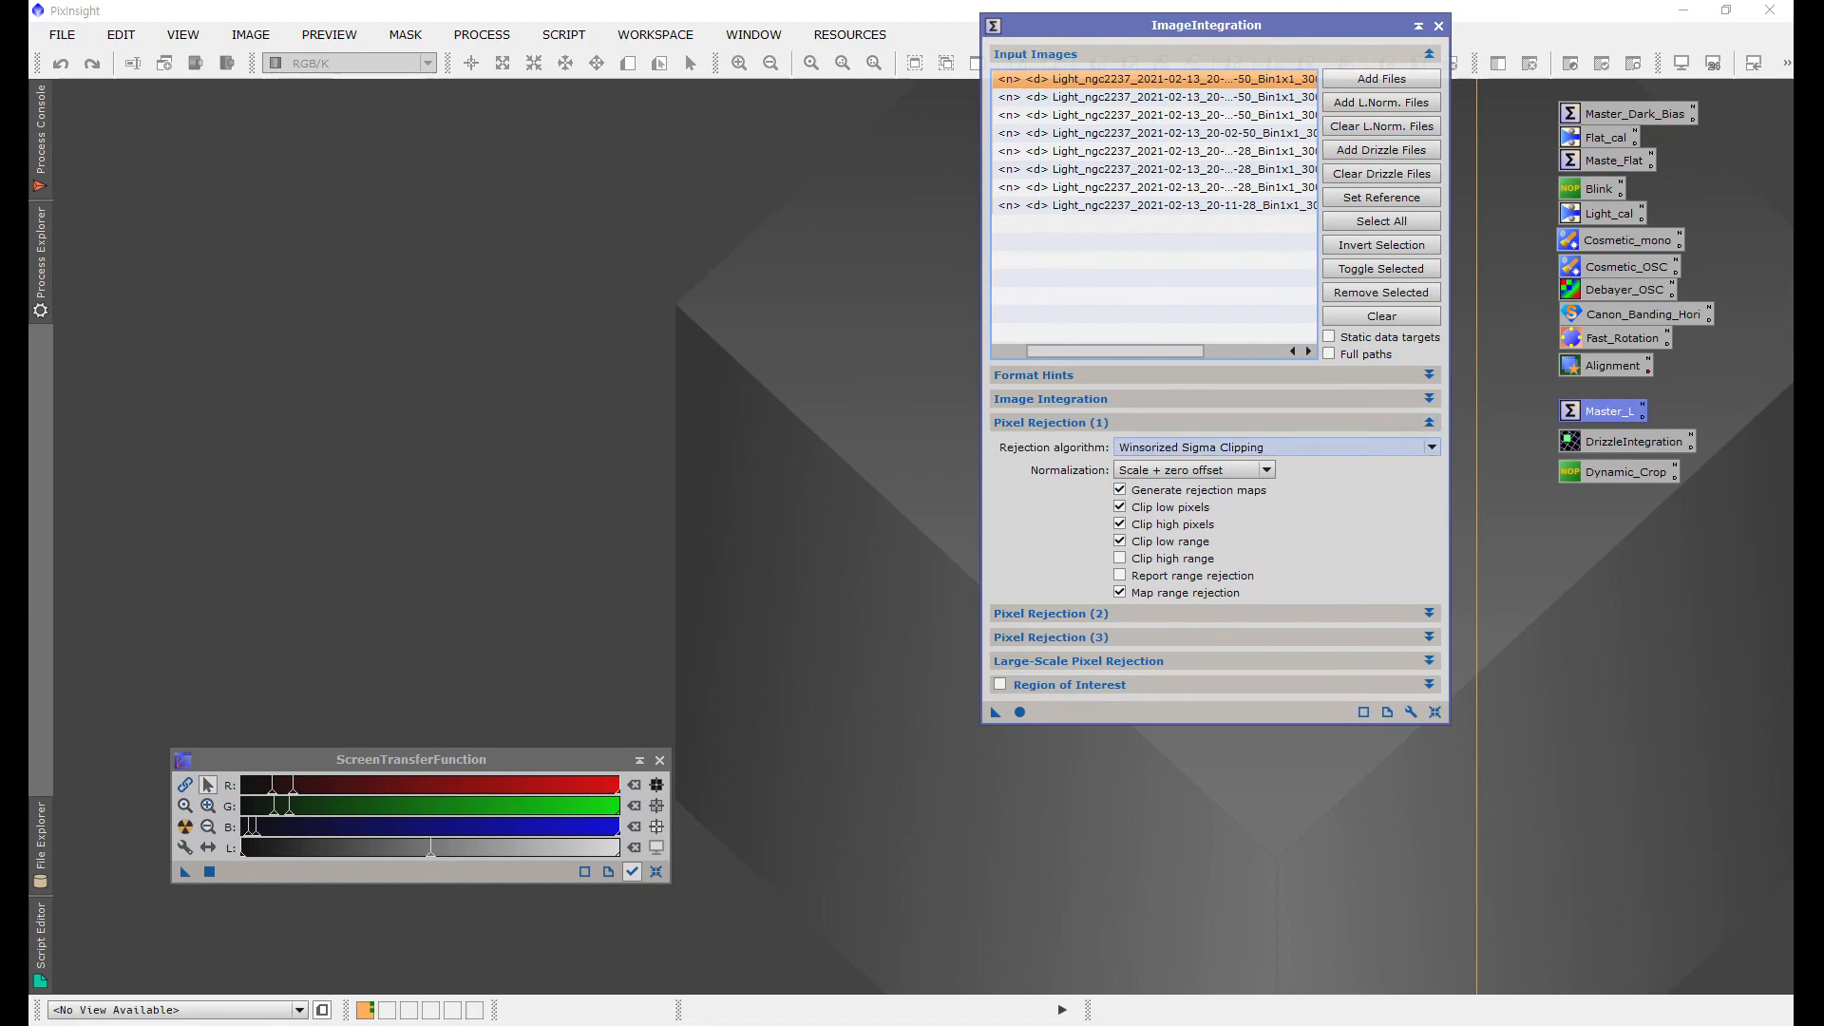
pyautogui.click(1304, 447)
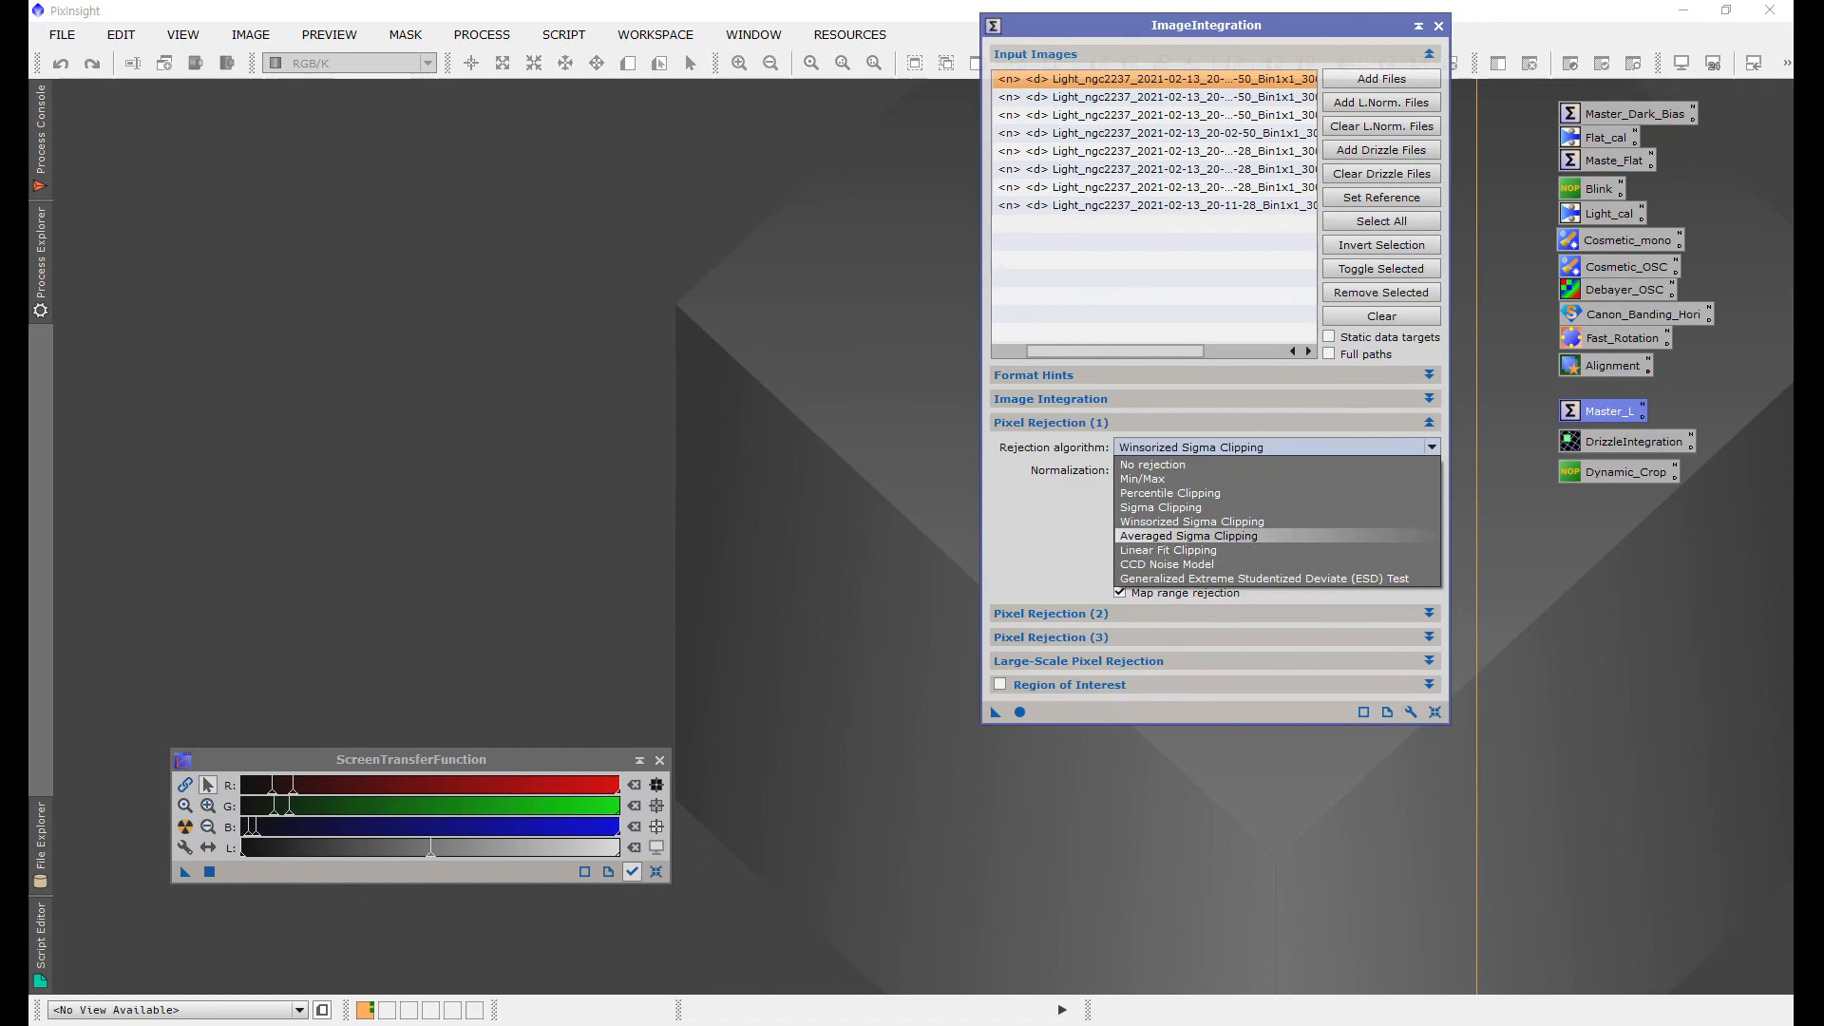
pyautogui.click(1191, 522)
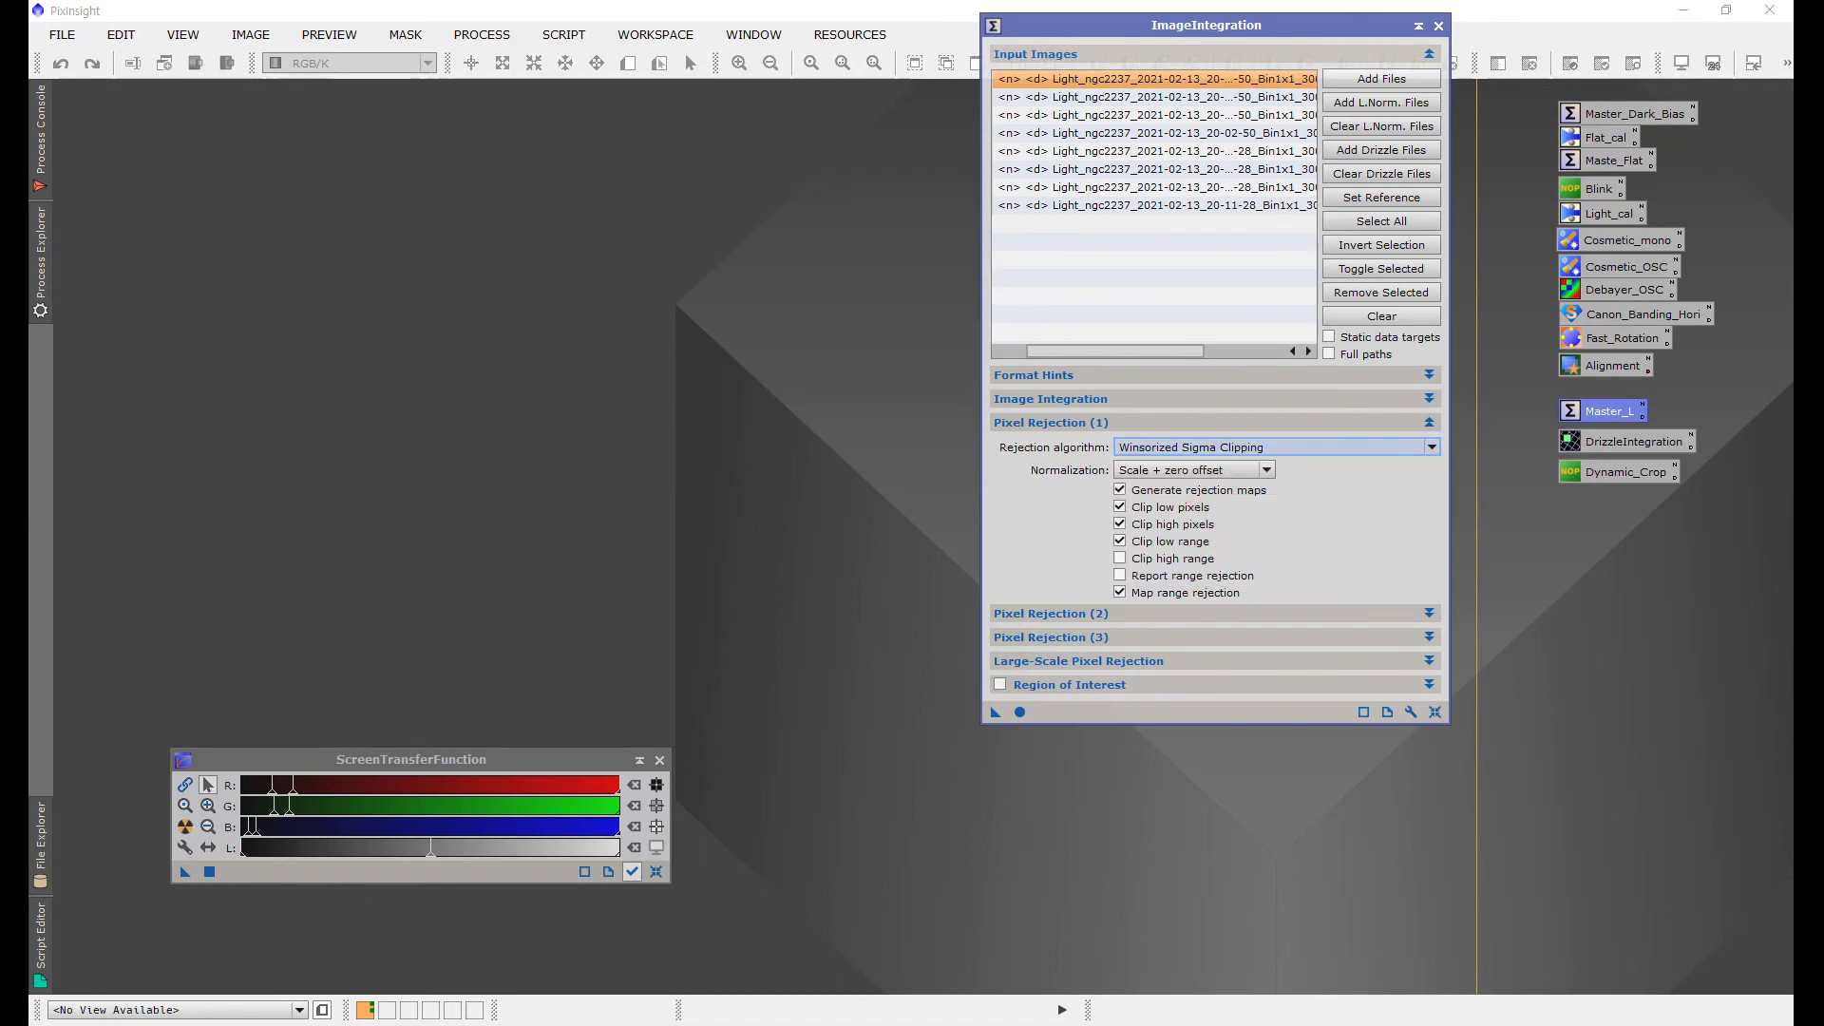
pyautogui.click(1429, 422)
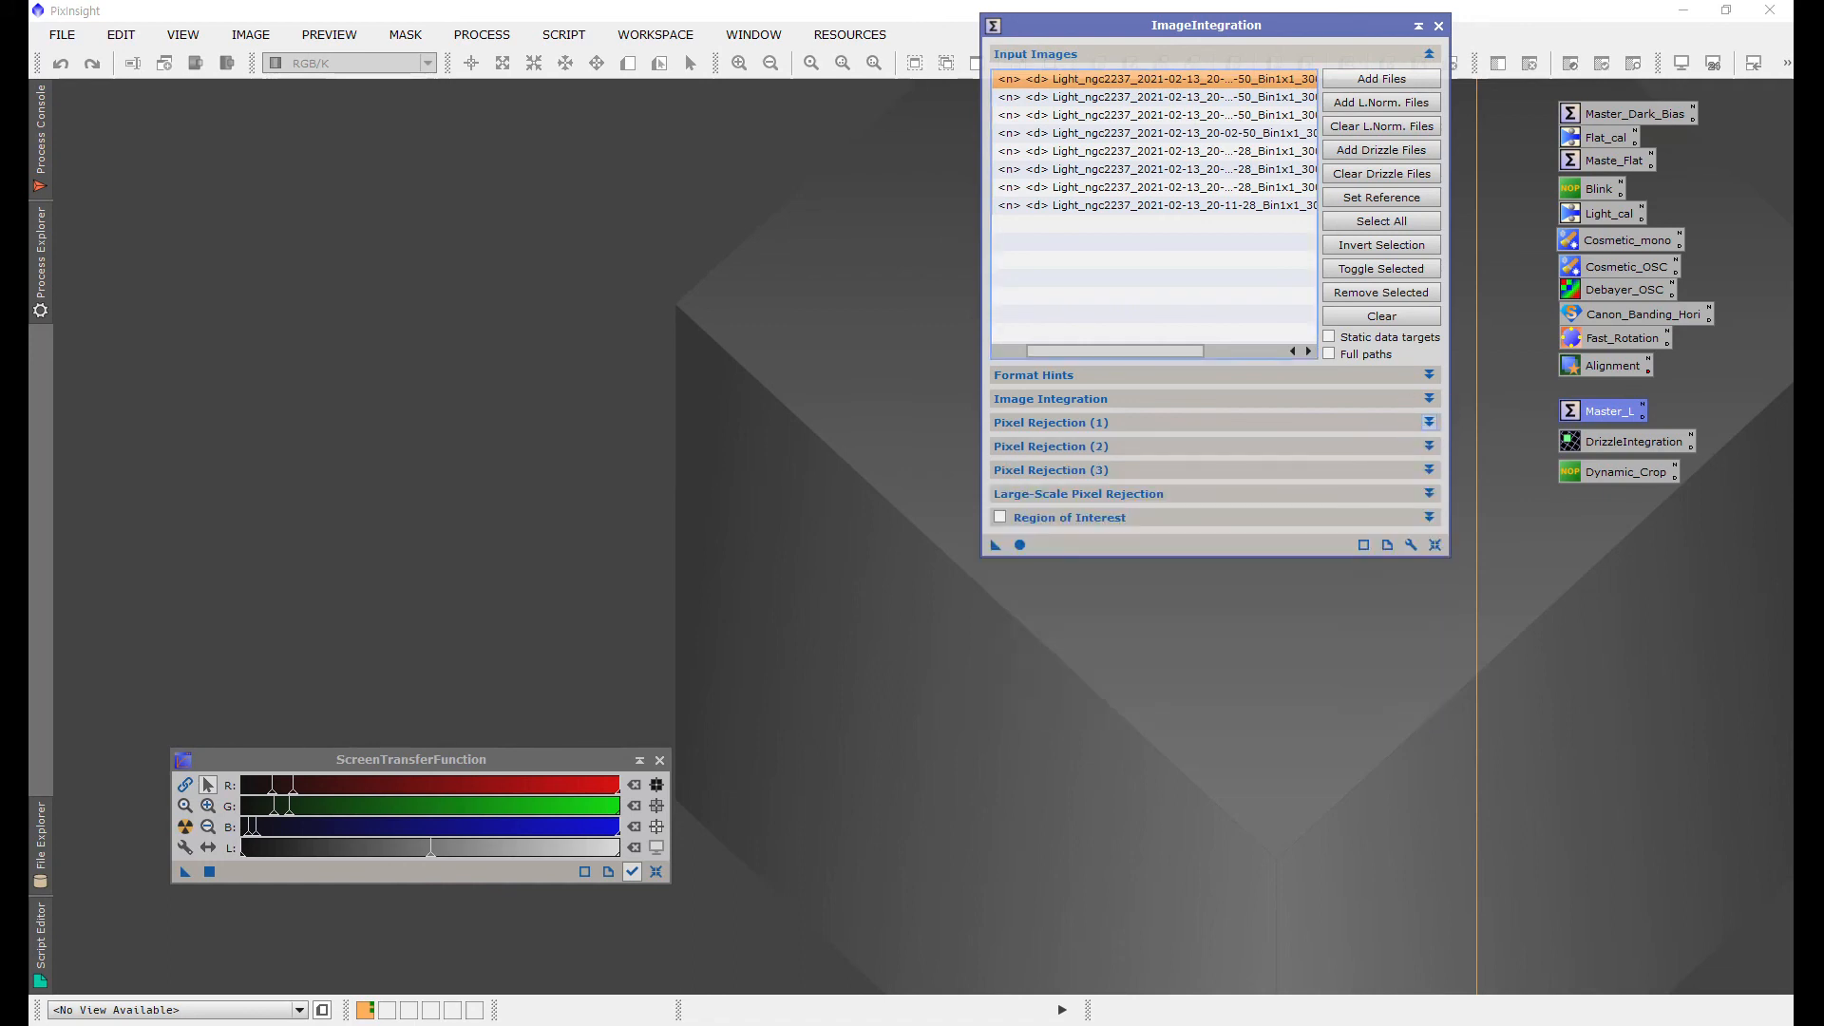
# Step: Review the second pixel rejection settings and run ImageIntegration on the registered frames
pyautogui.click(1429, 445)
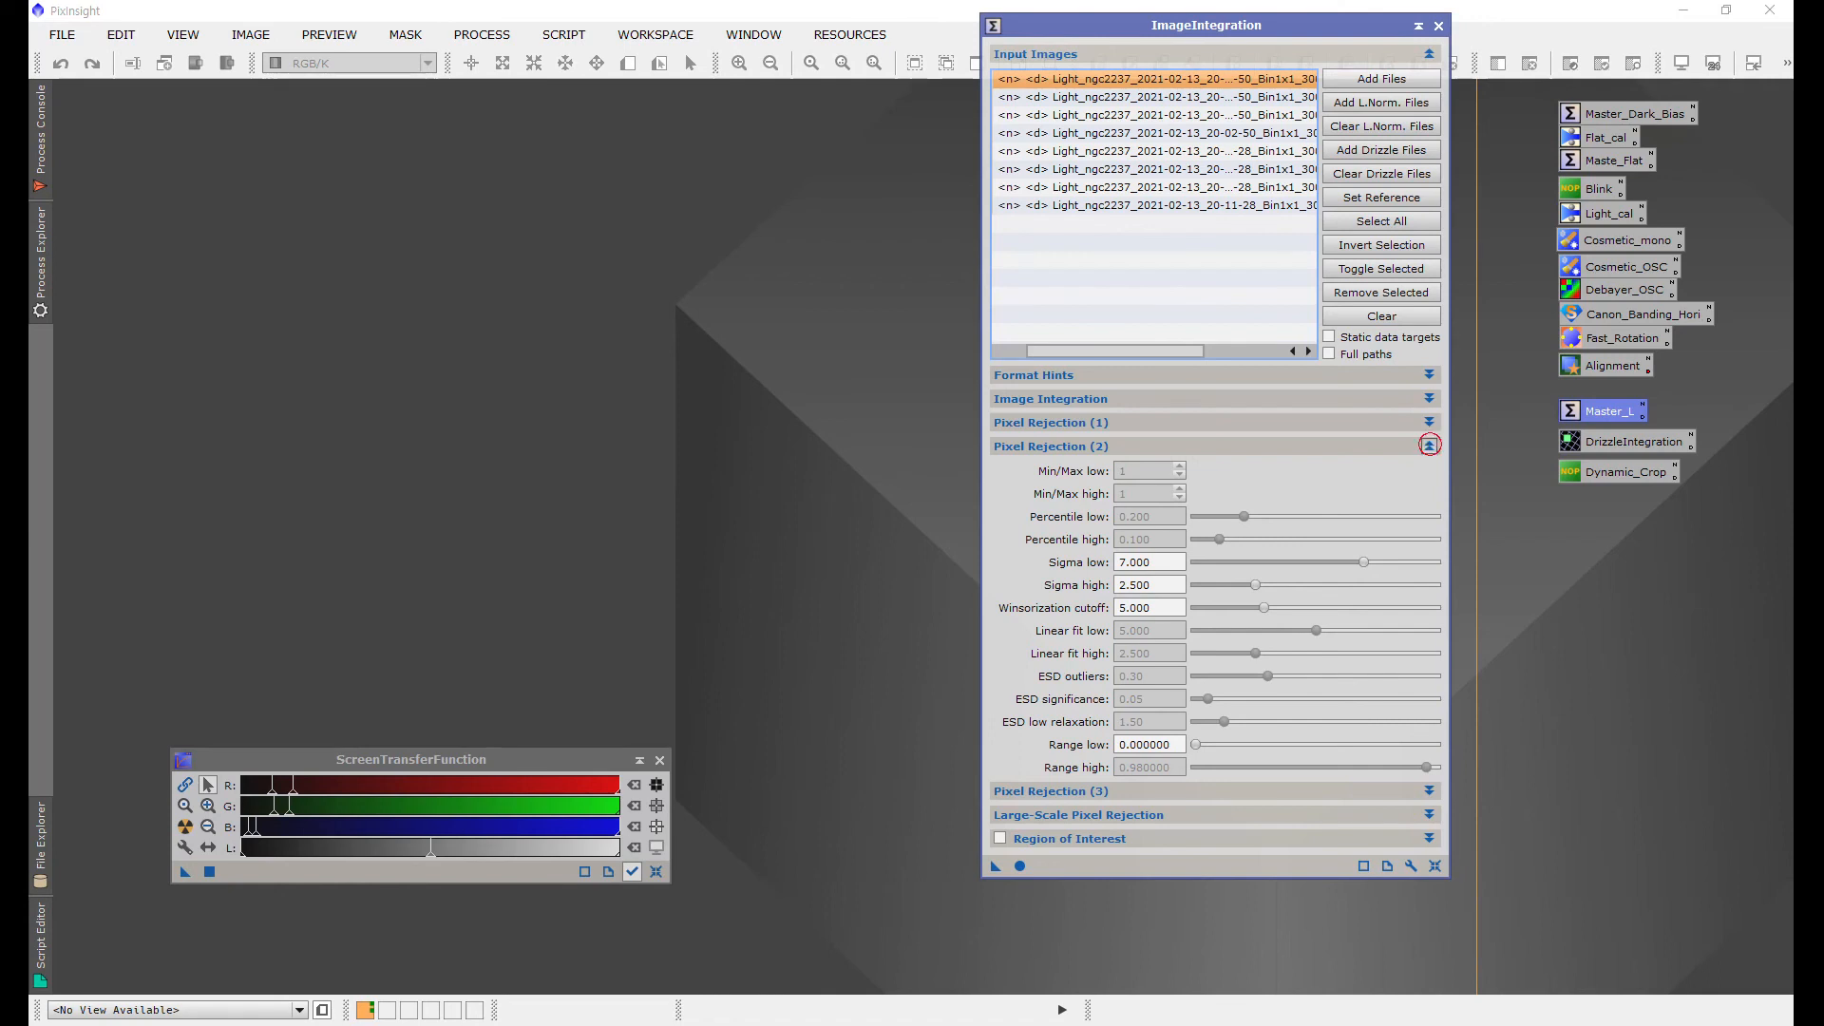
pyautogui.click(1429, 446)
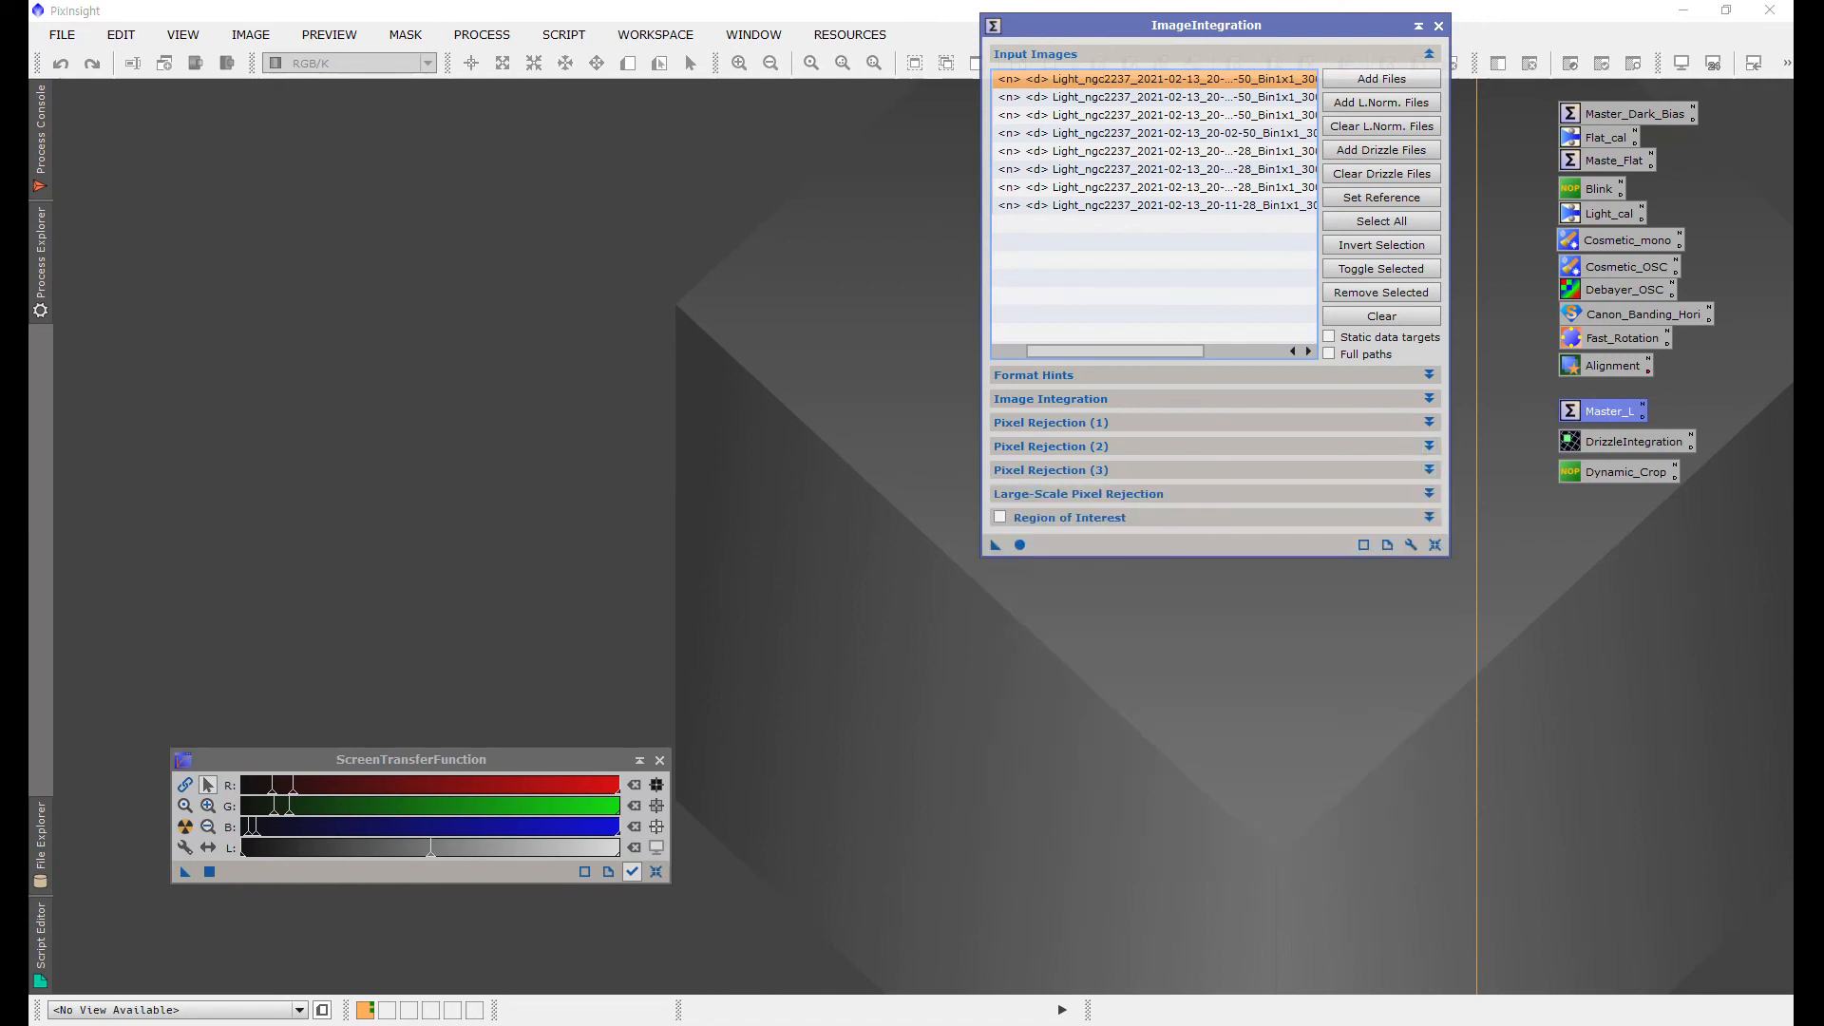
pyautogui.click(1020, 545)
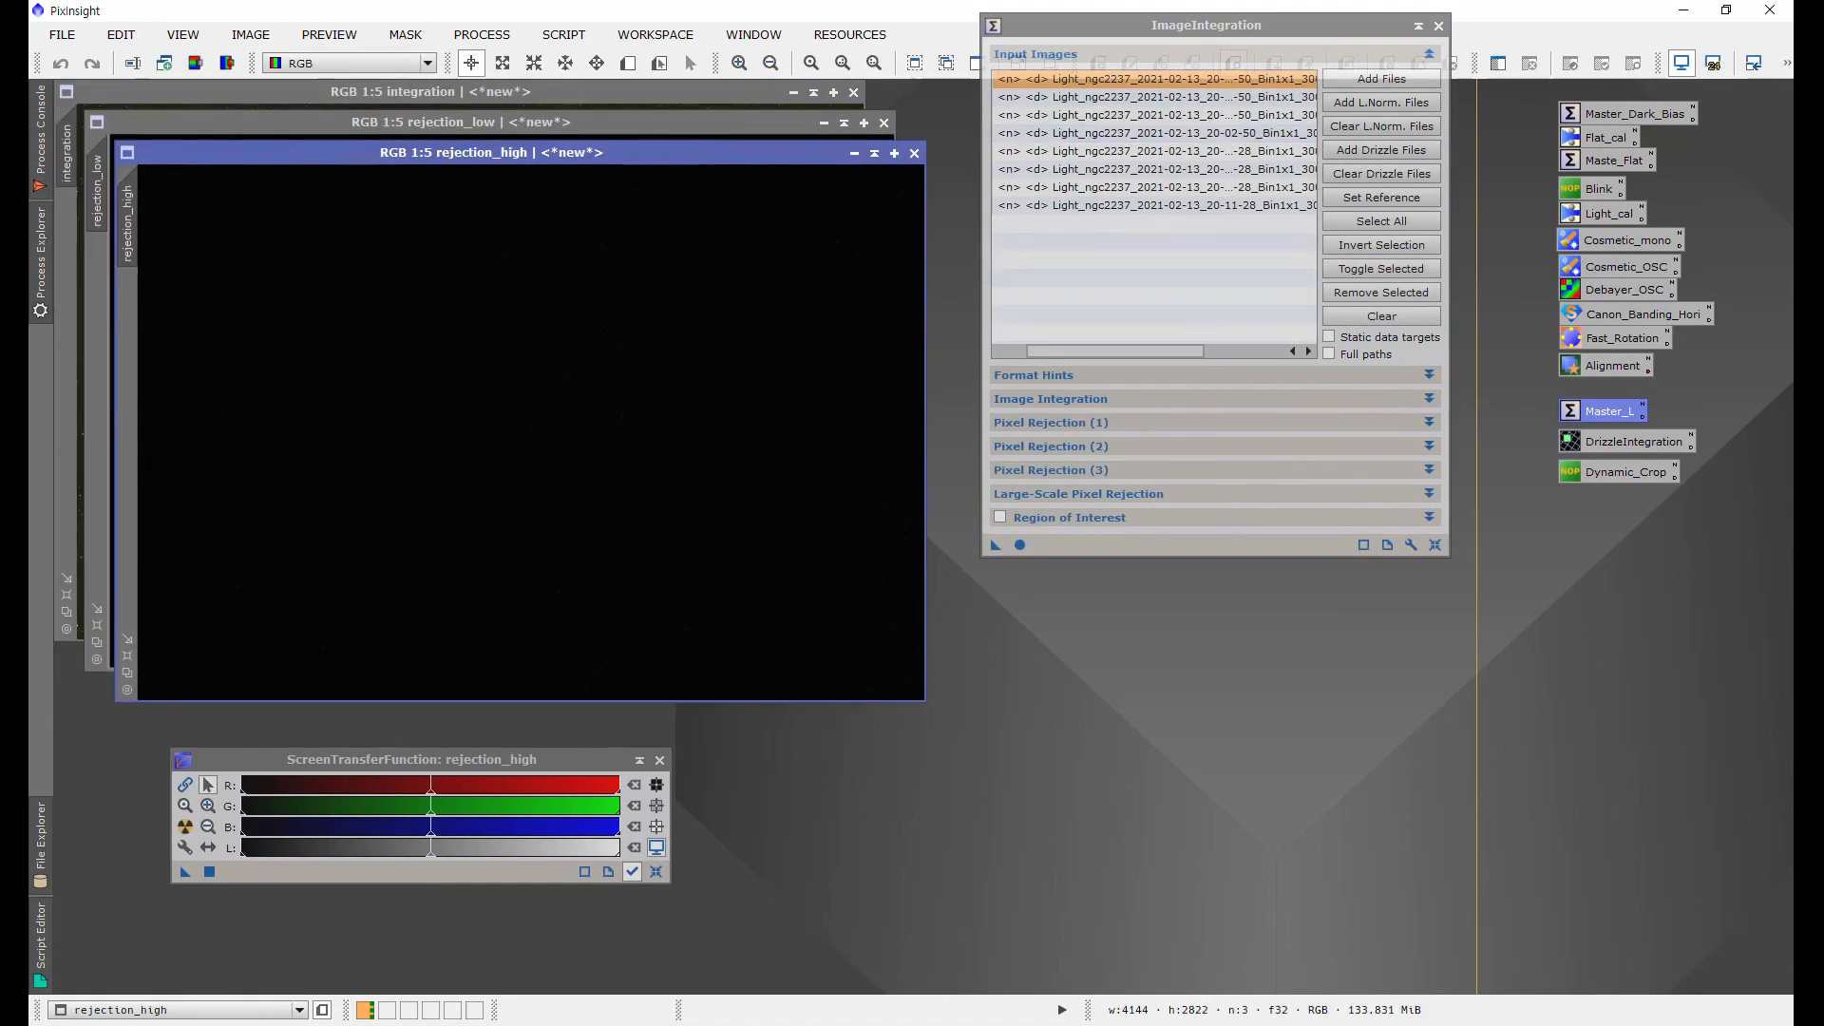
# Step: Close the low and high rejection maps, auto-stretch the integrated image to inspect it, and close ImageIntegration
pyautogui.click(914, 153)
pyautogui.click(884, 122)
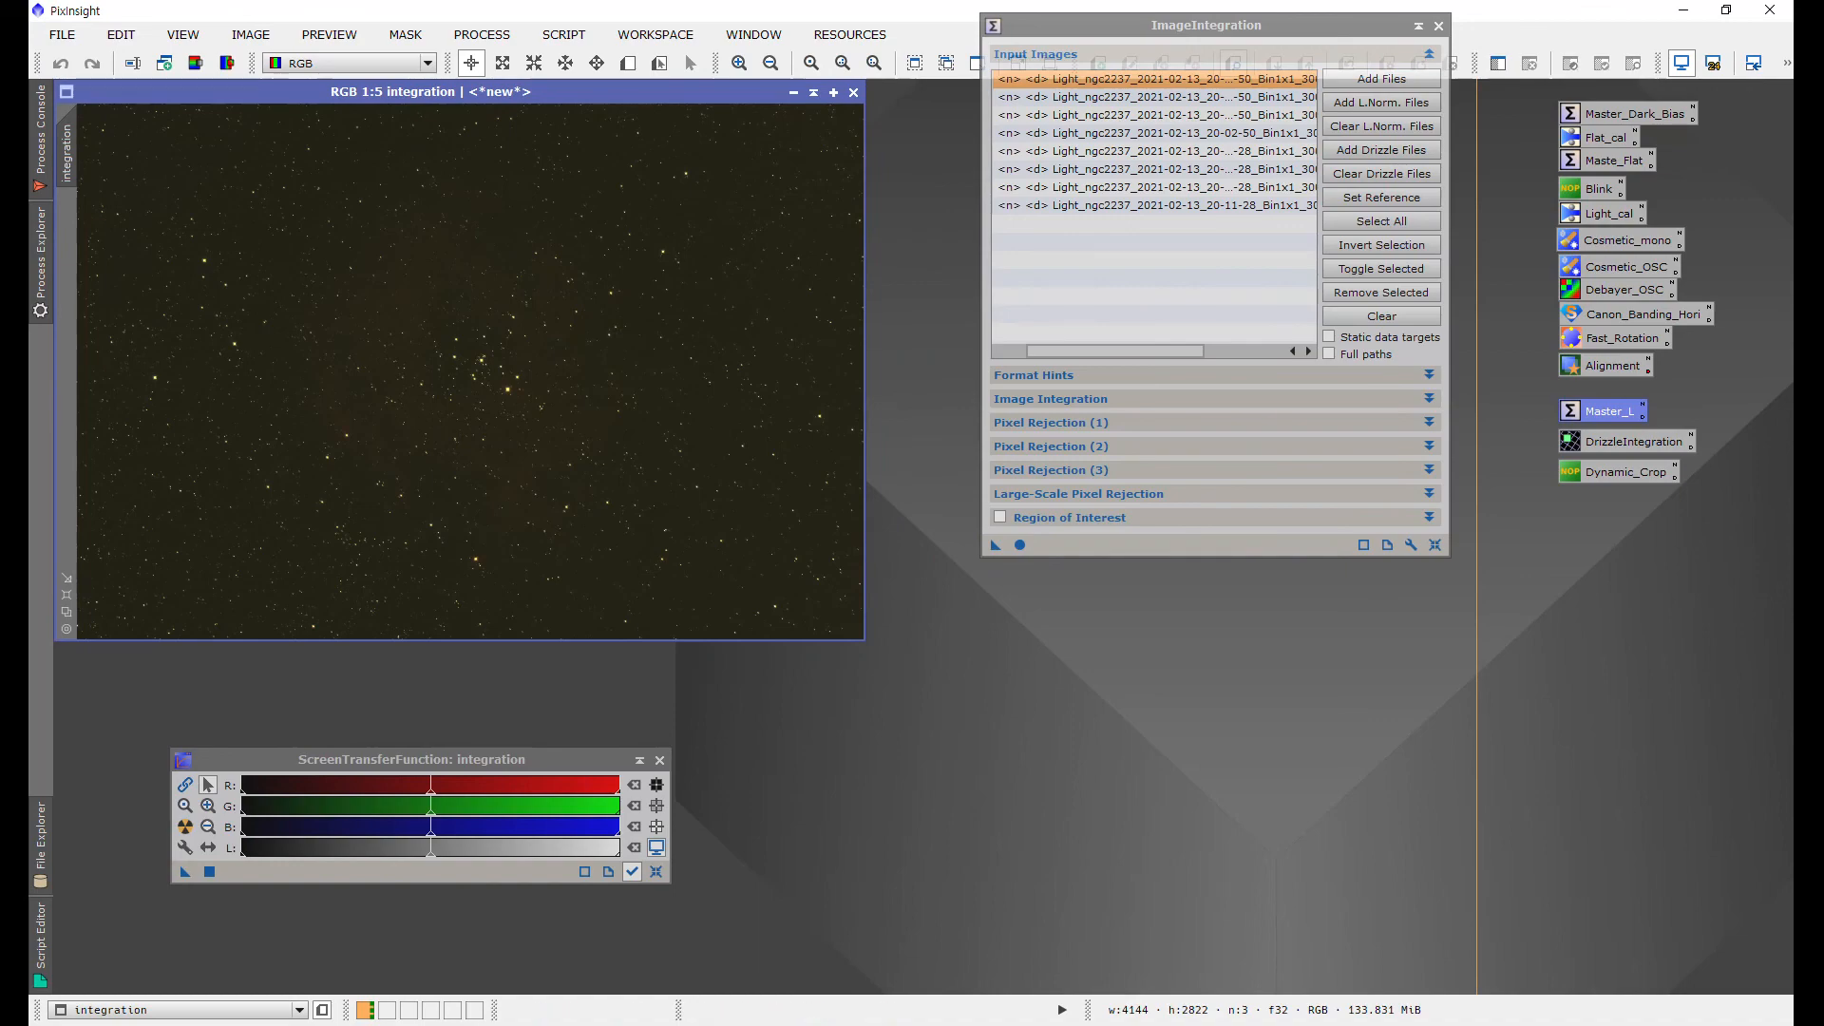
pyautogui.moveTo(604, 92); pyautogui.dragTo(687, 123)
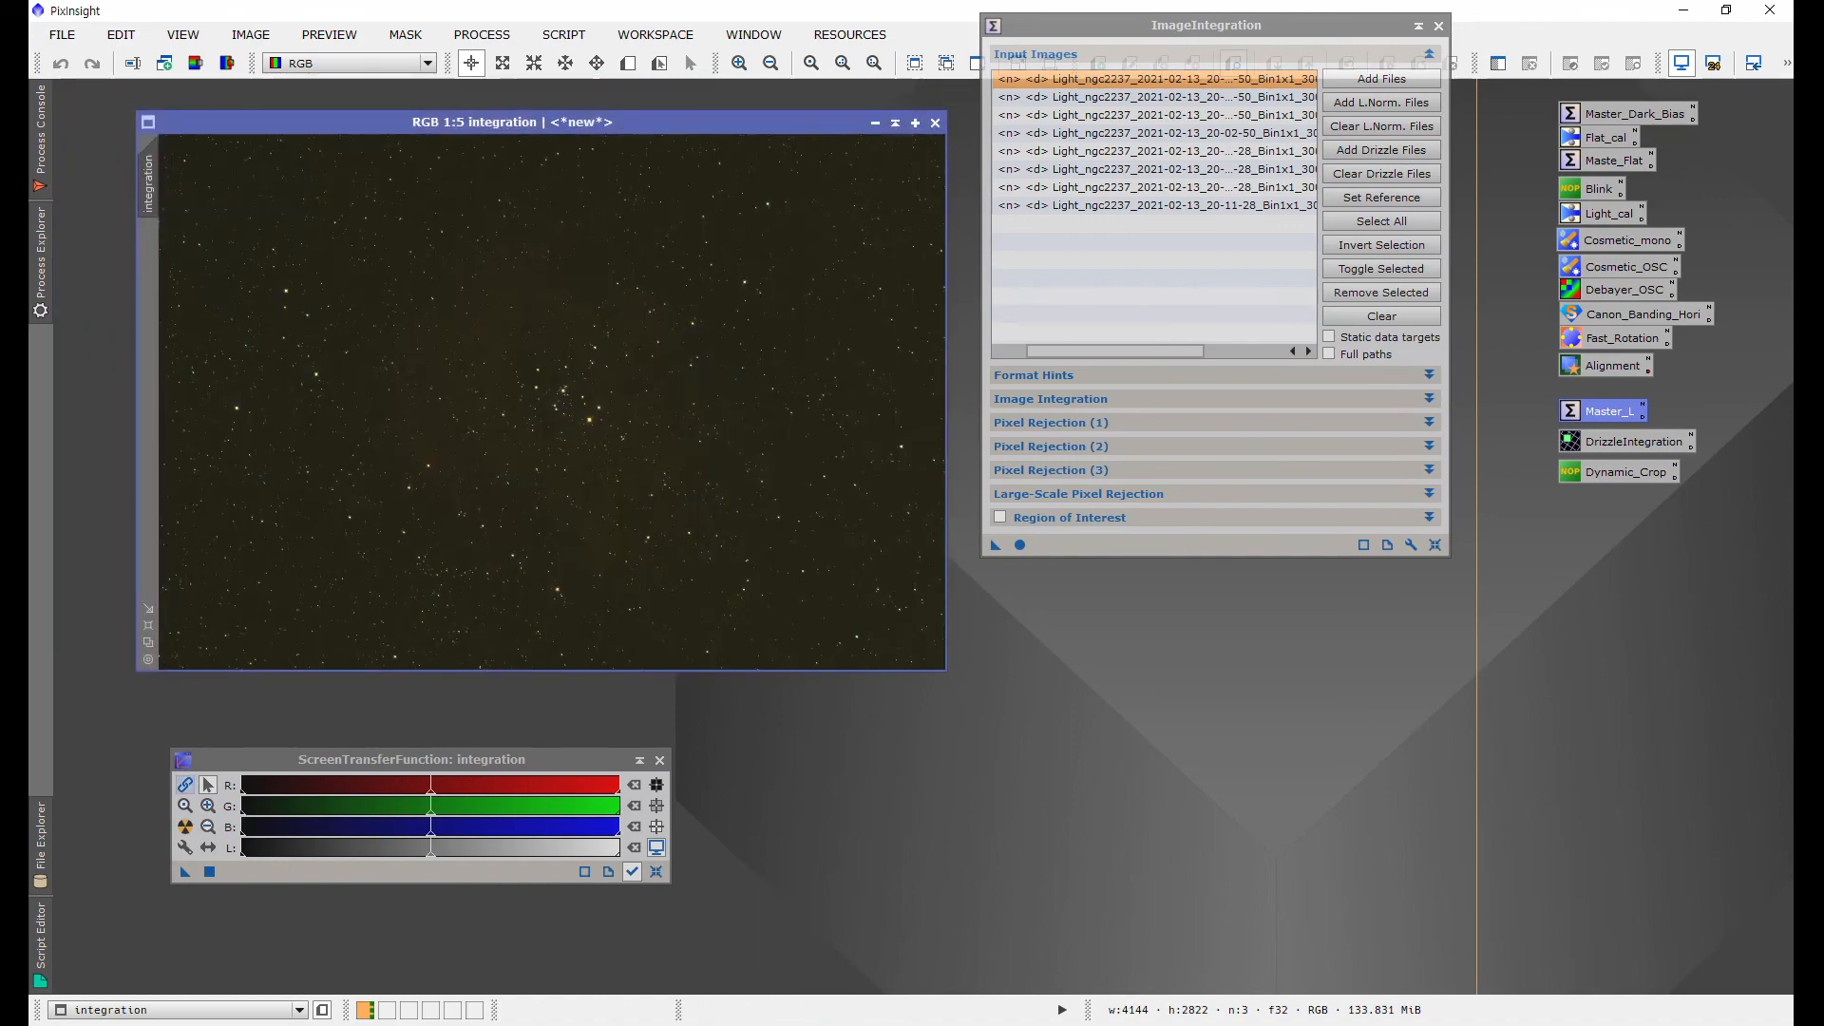
pyautogui.click(185, 827)
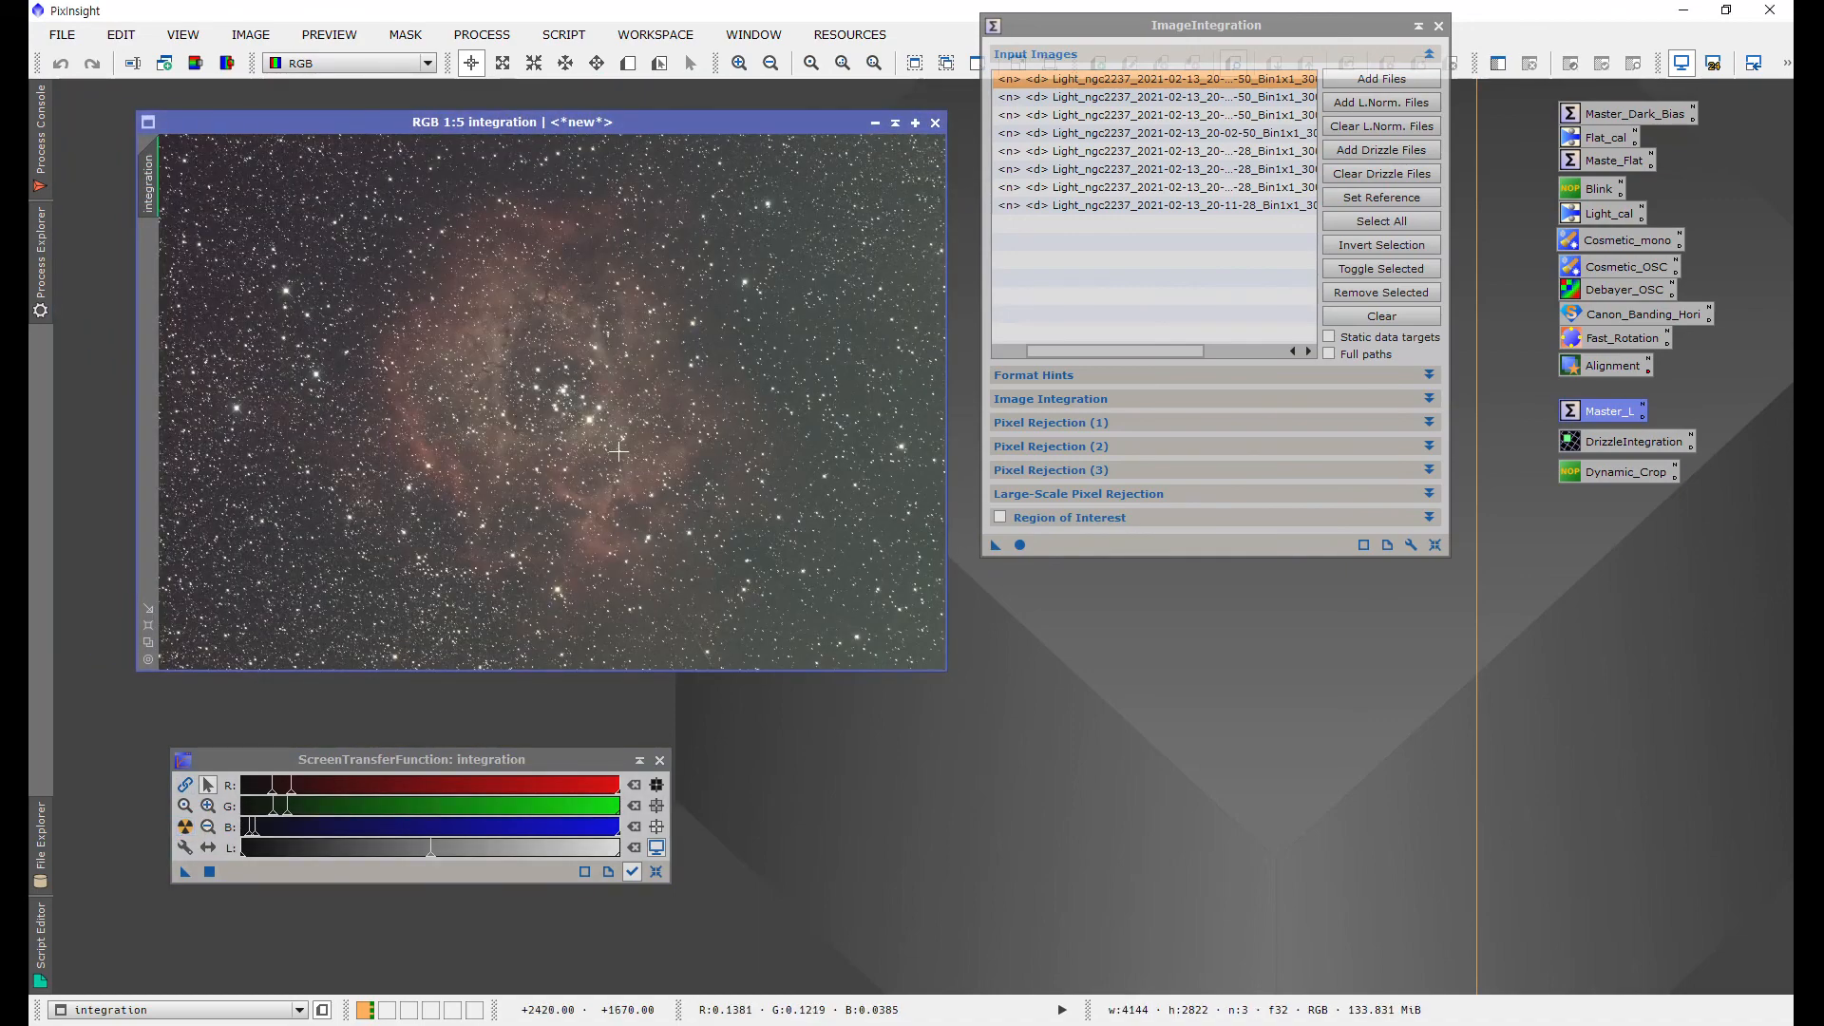
pyautogui.scroll(5, 645, 456)
pyautogui.scroll(-8, 645, 456)
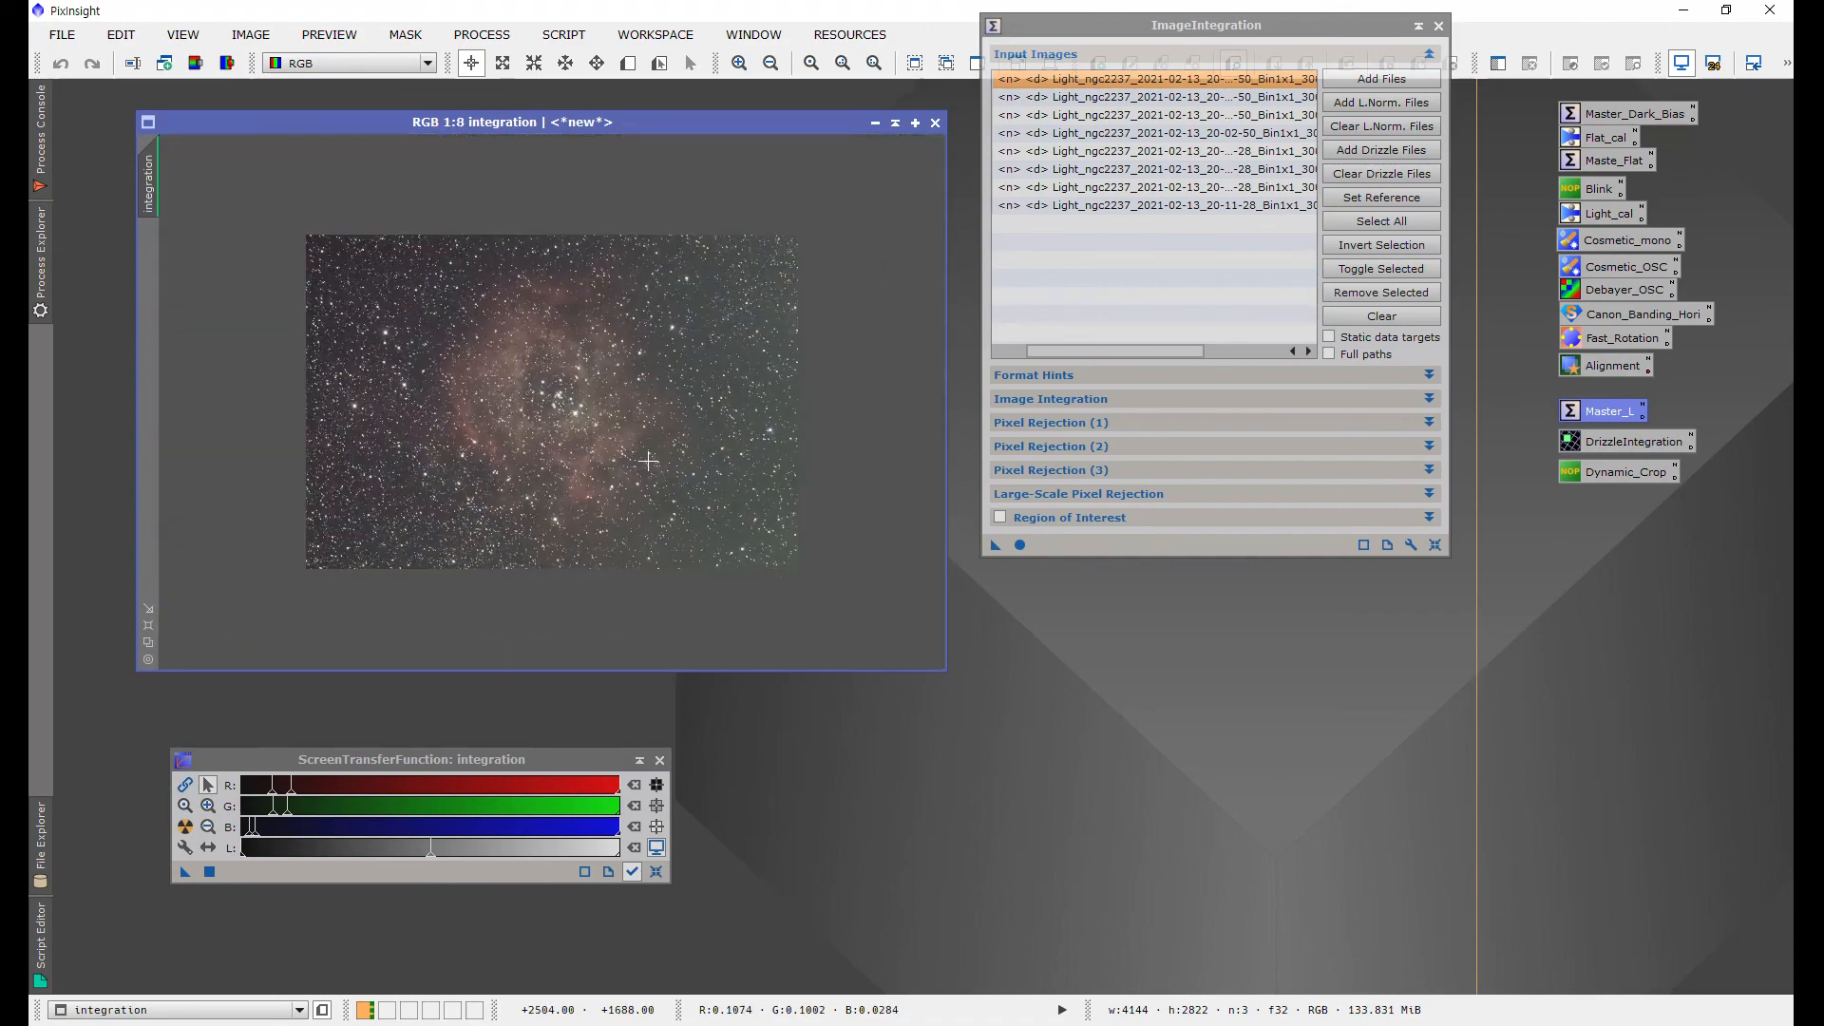
pyautogui.scroll(3, 648, 461)
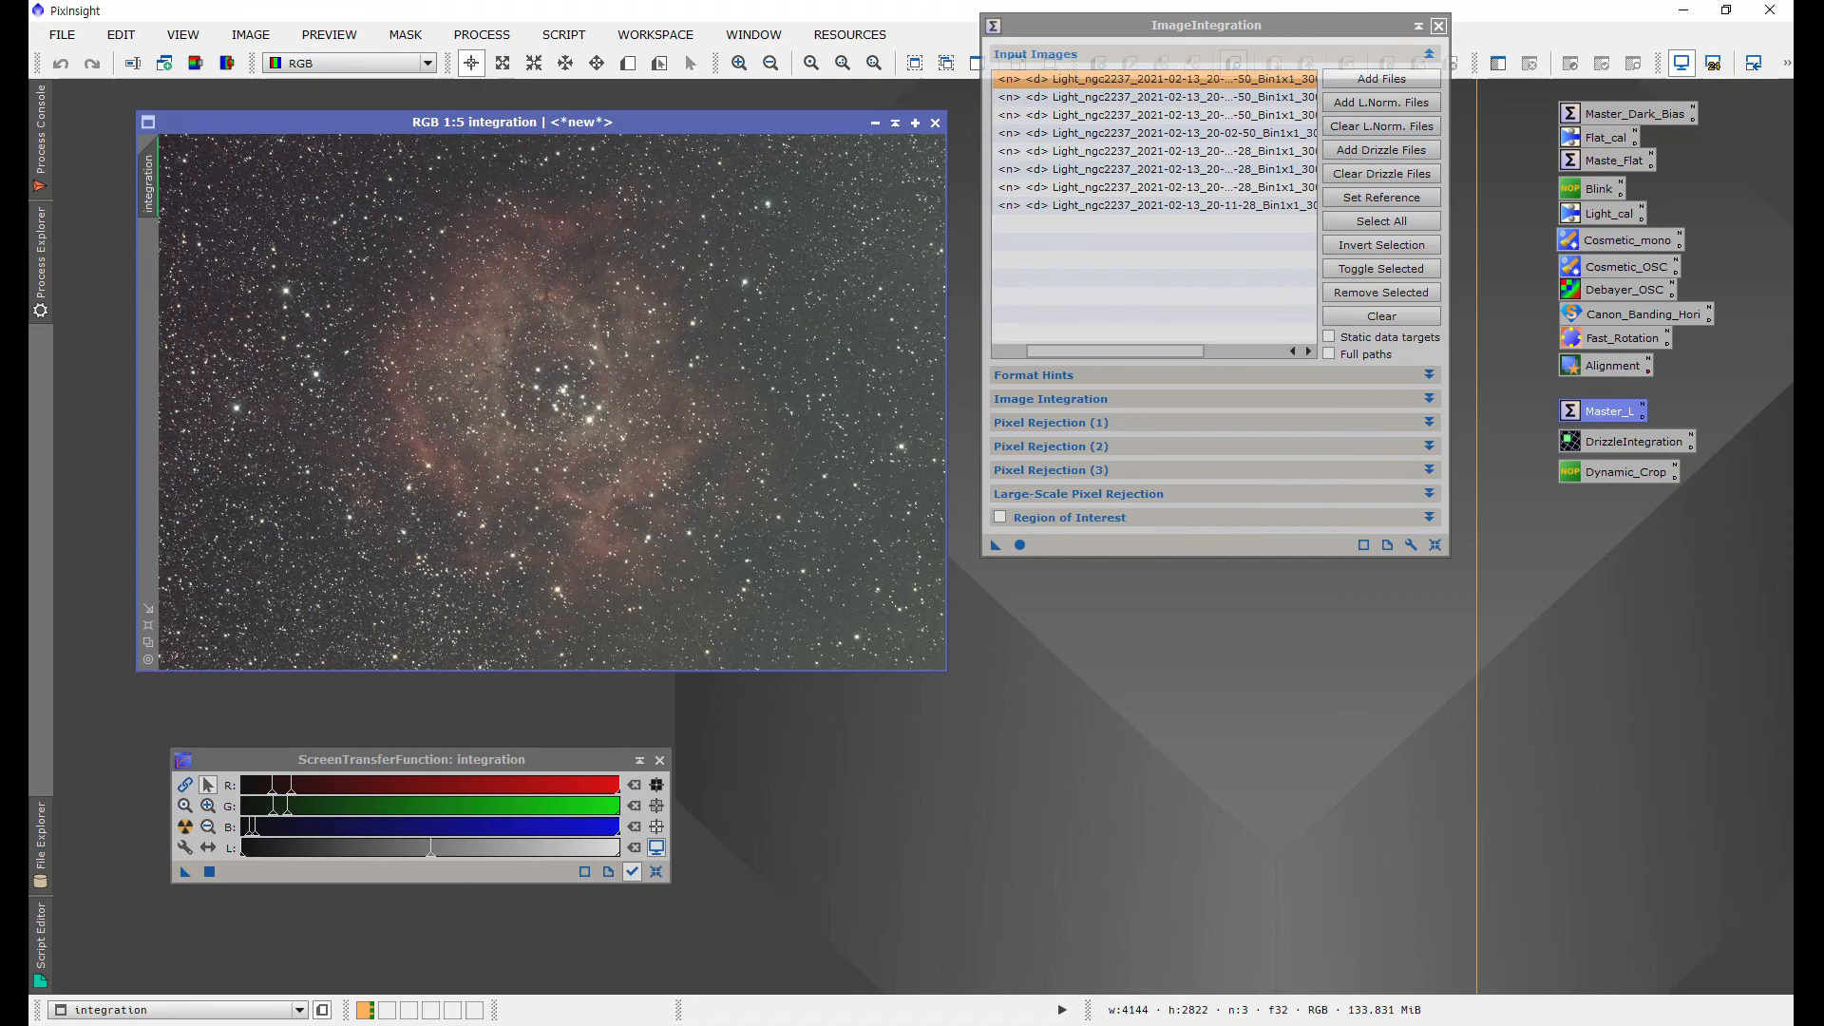
pyautogui.click(1438, 25)
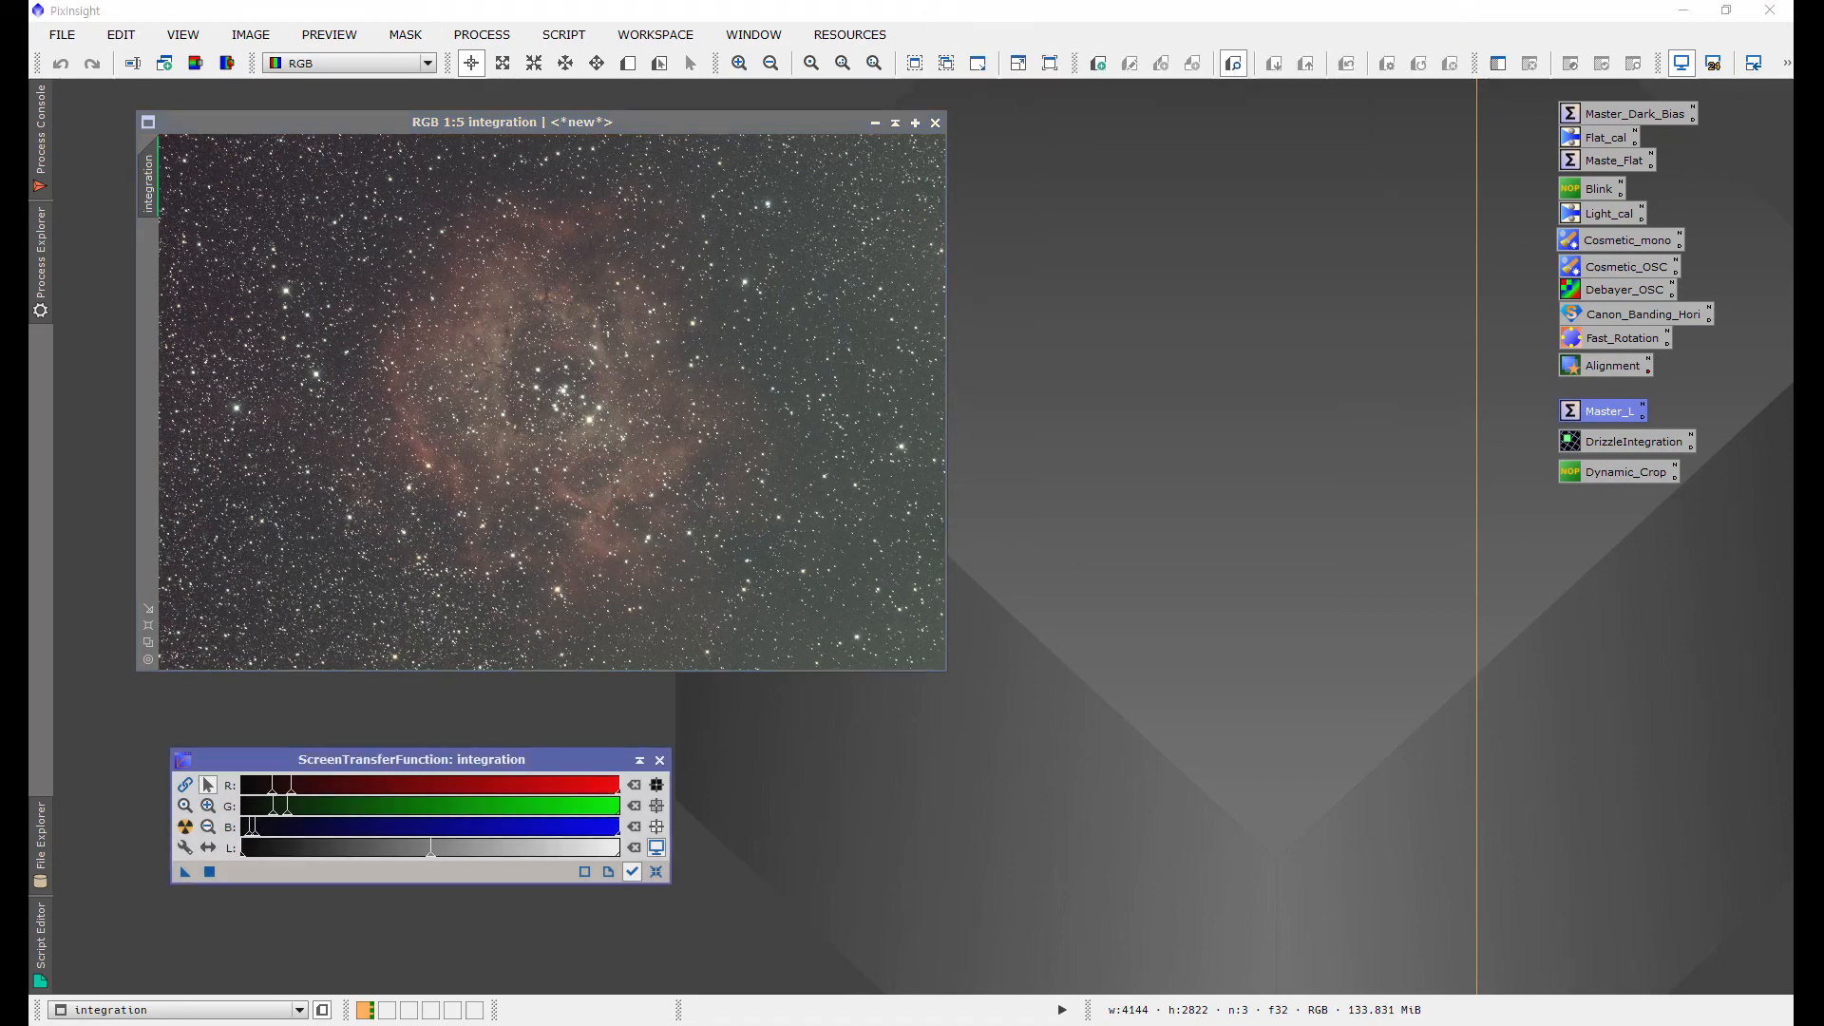
# Step: Open the DrizzleIntegration process and enable local normalization
pyautogui.click(563, 34)
pyautogui.click(497, 33)
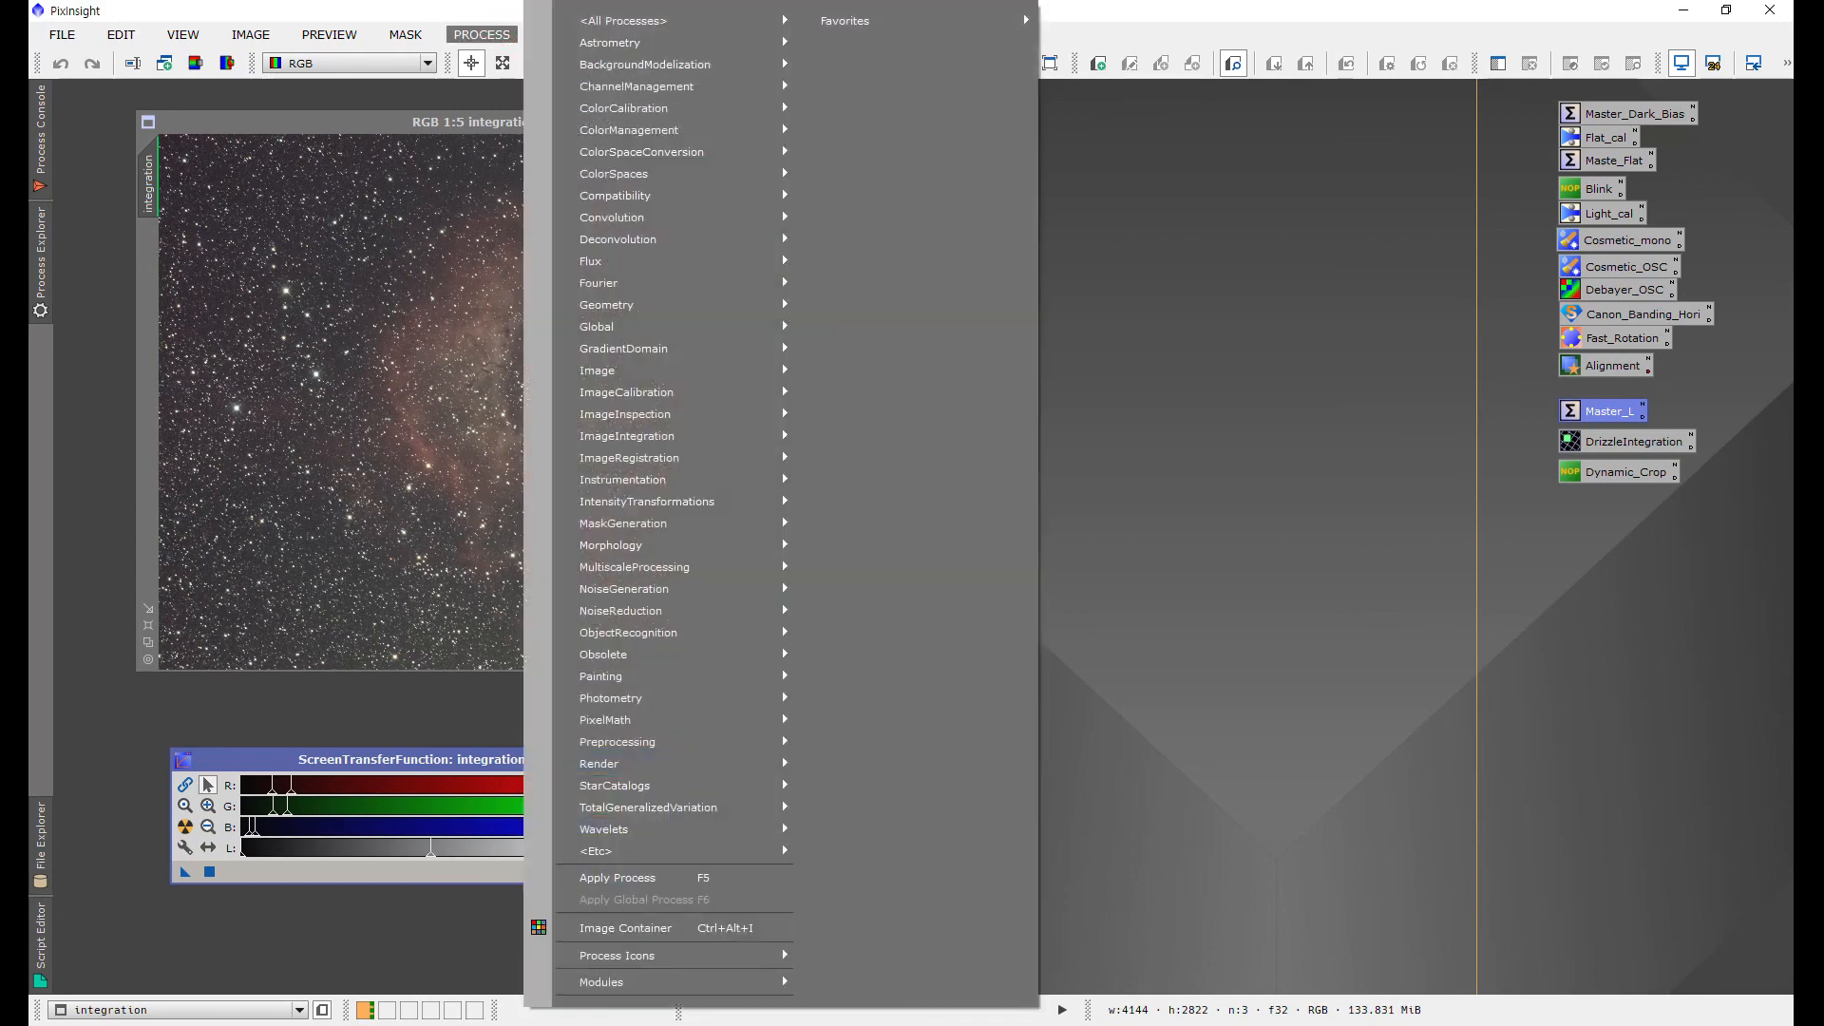
pyautogui.moveTo(608, 21)
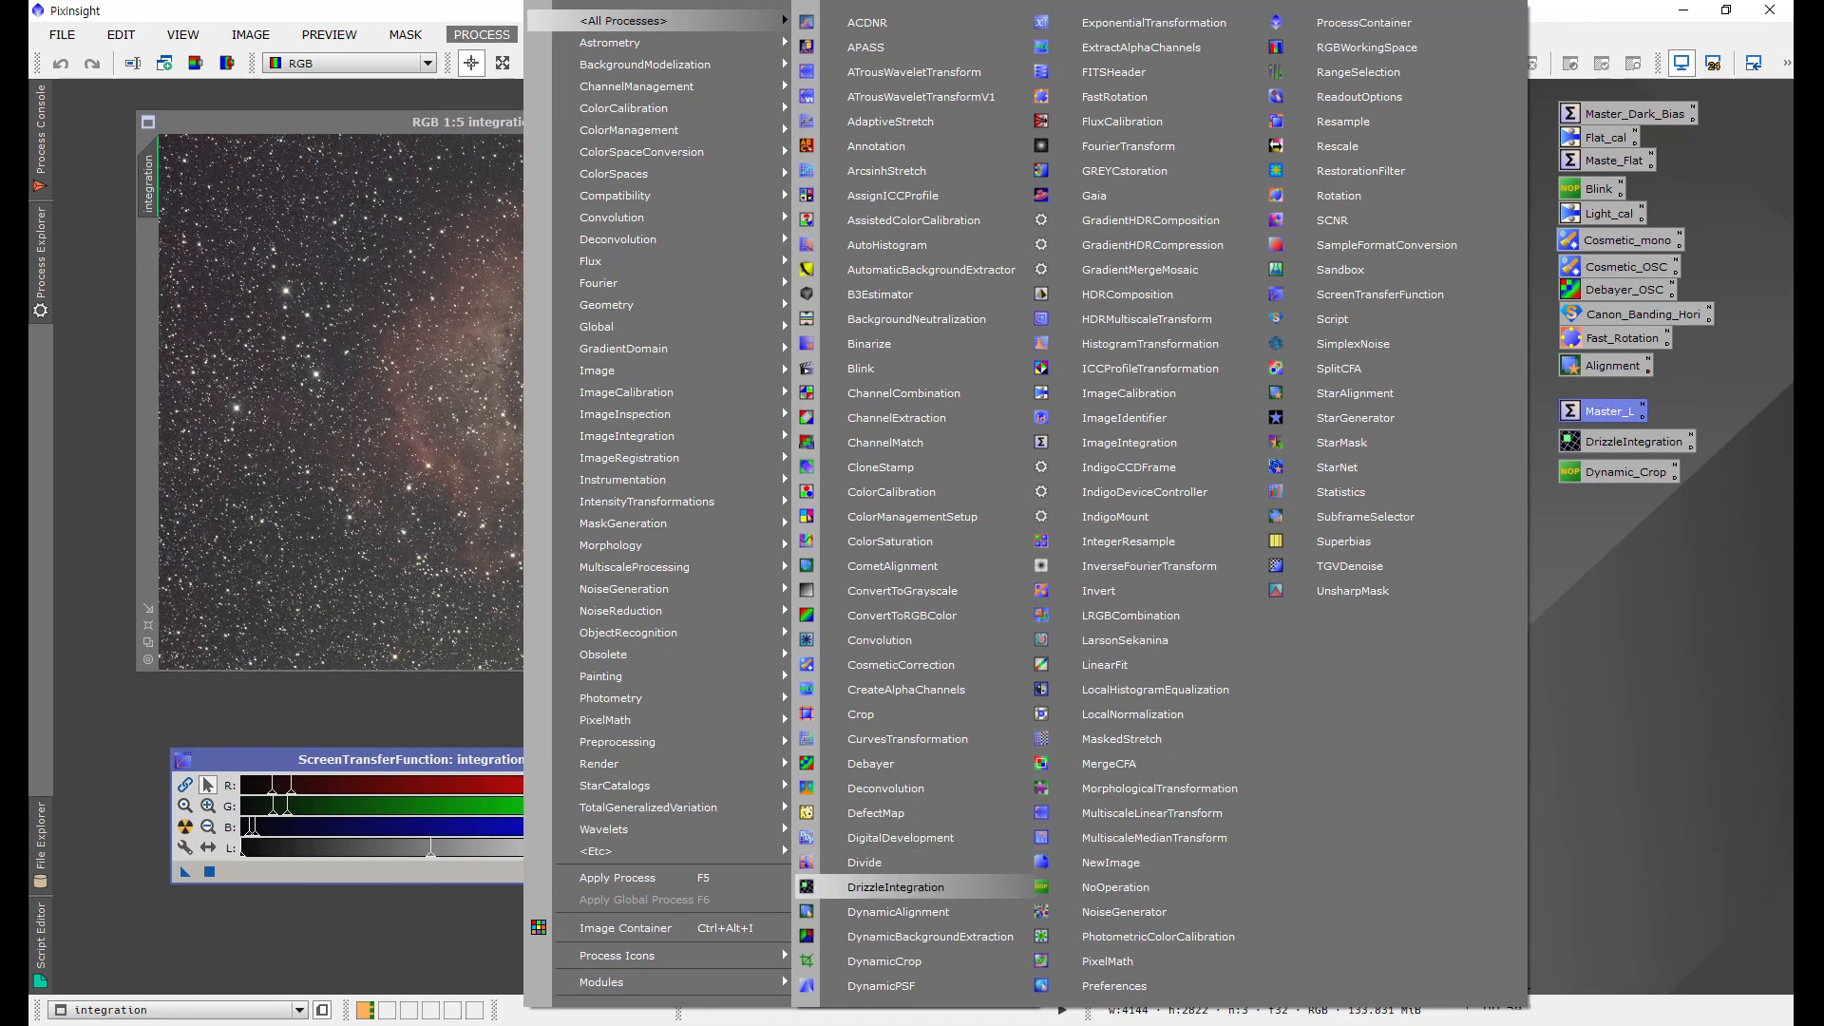
pyautogui.click(912, 888)
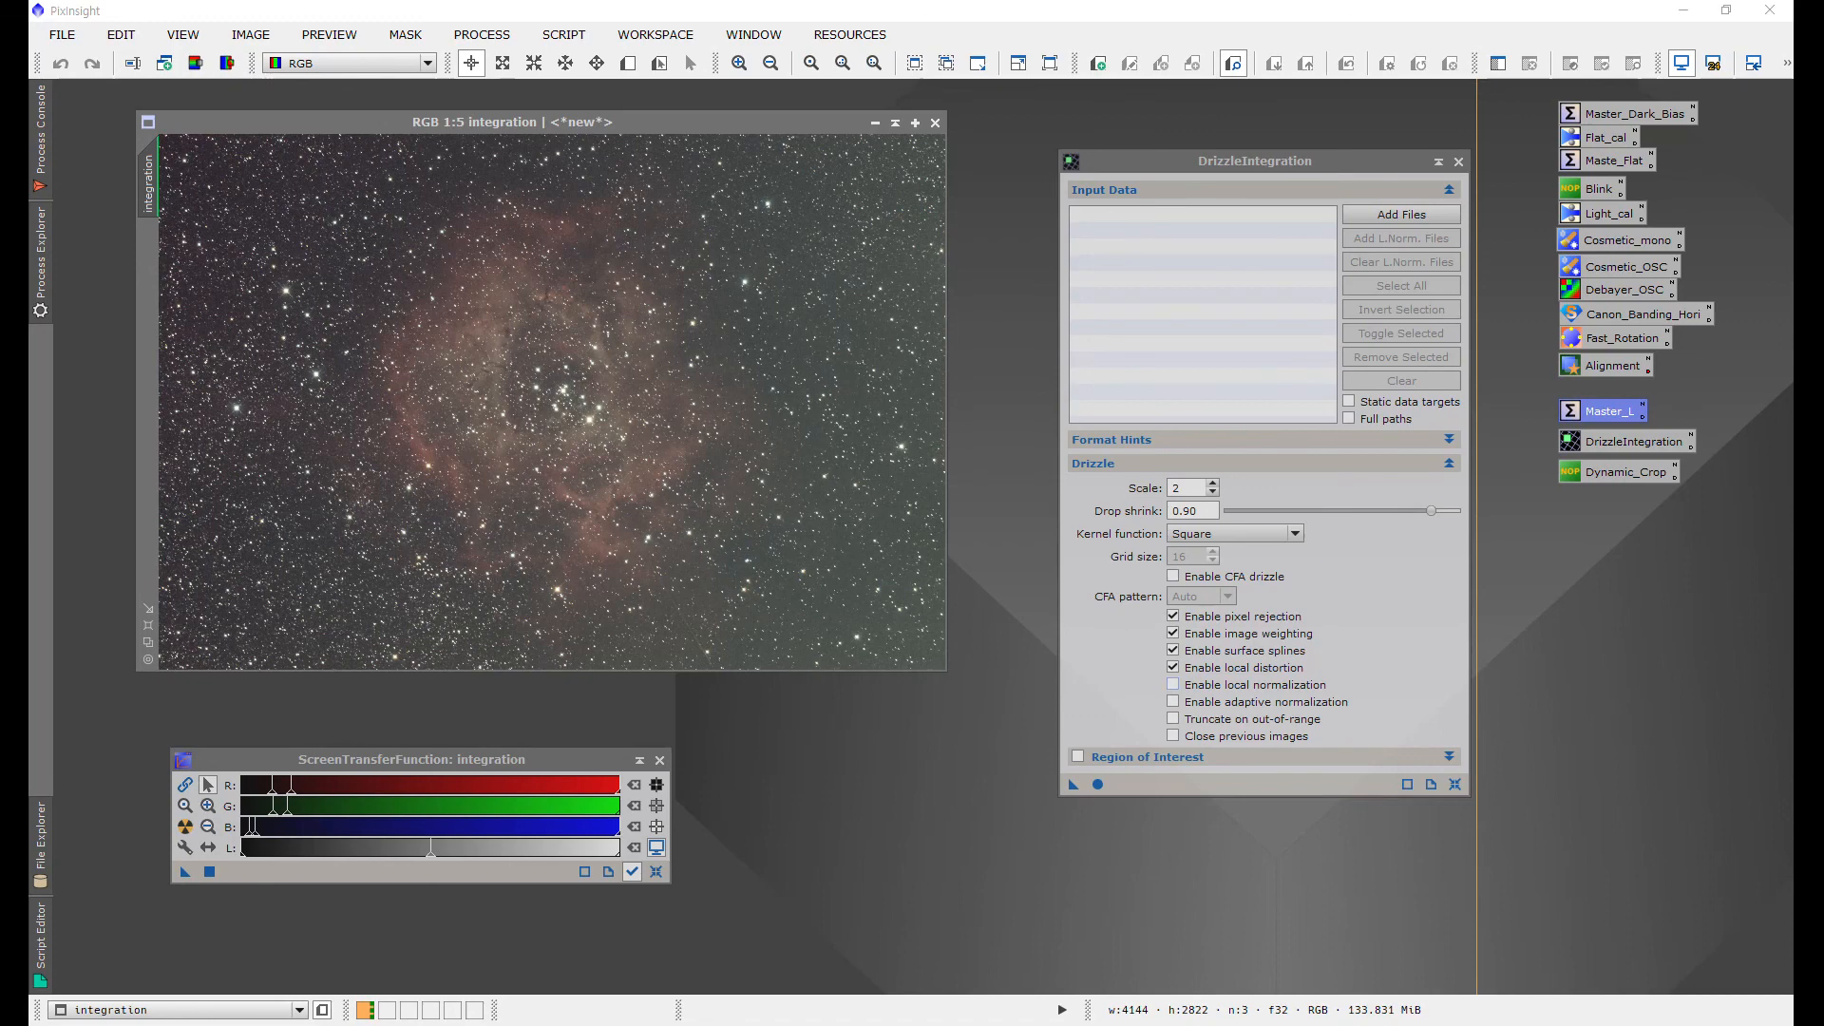
pyautogui.click(1173, 684)
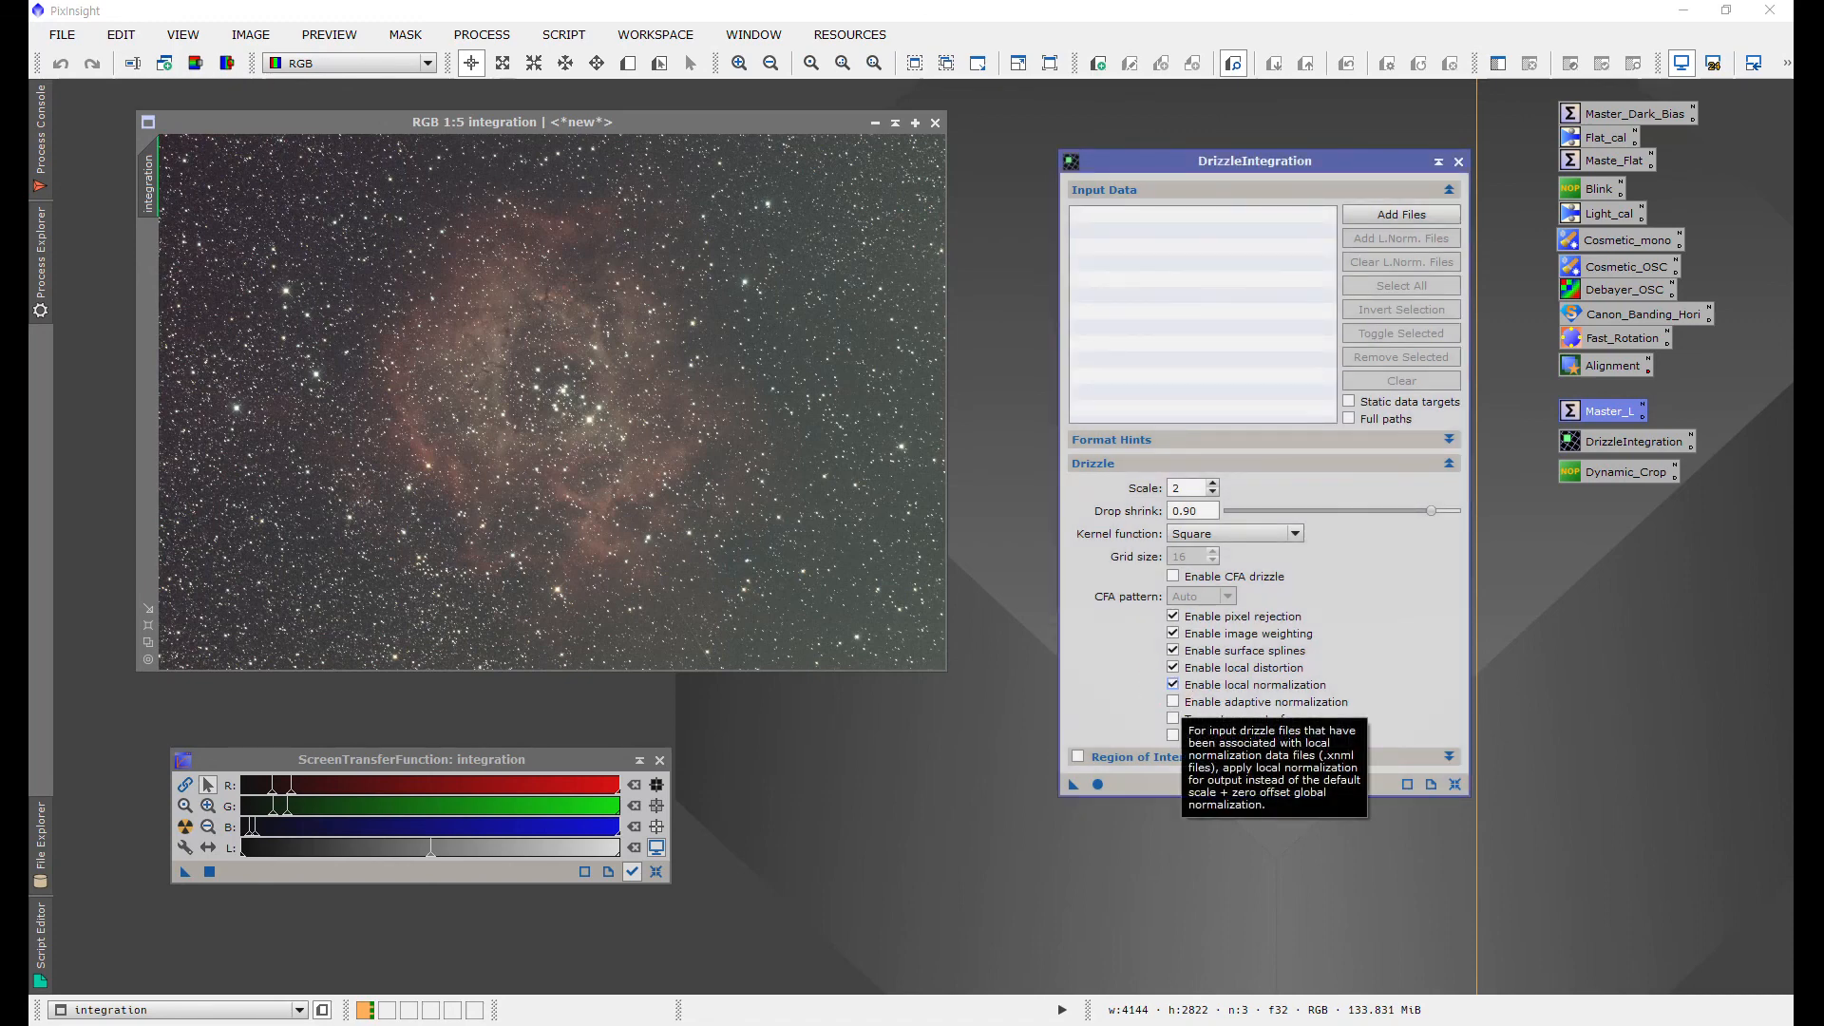
# Step: Add the eight .xdrz drizzle data files from the al folder as input data
pyautogui.click(1402, 215)
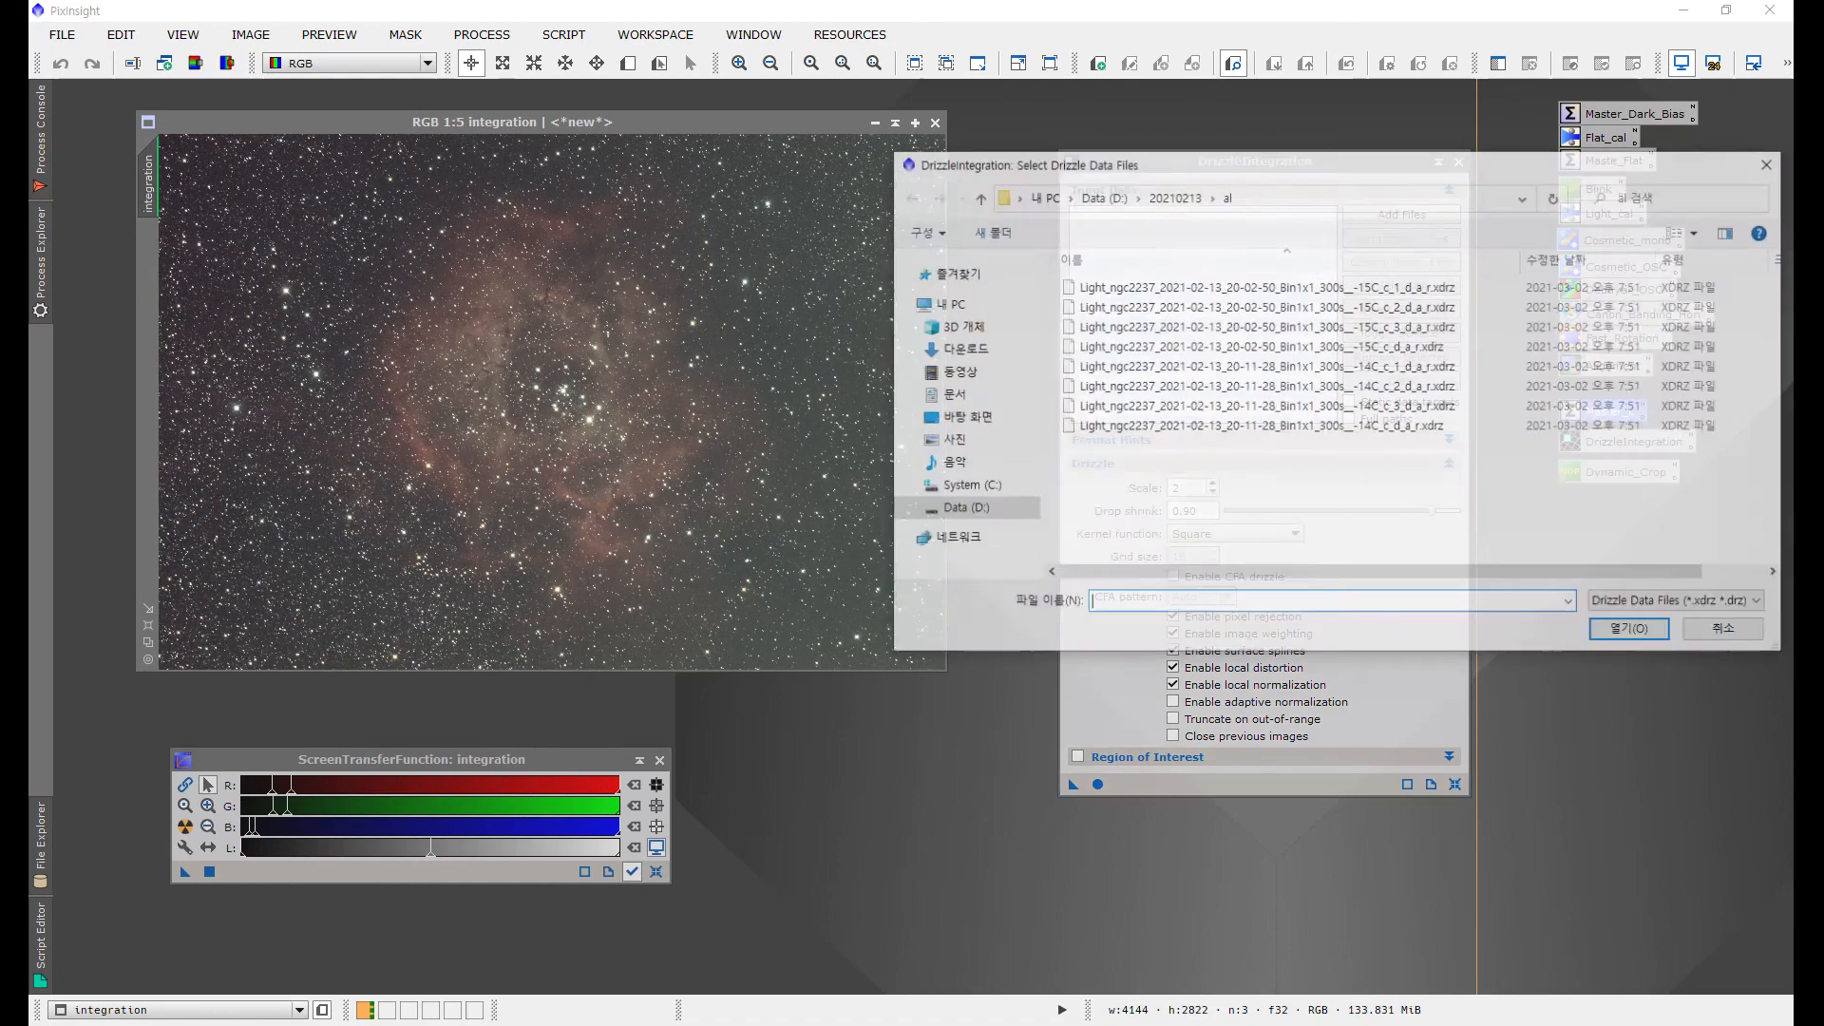
pyautogui.moveTo(1294, 472); pyautogui.dragTo(1158, 272)
pyautogui.click(1632, 632)
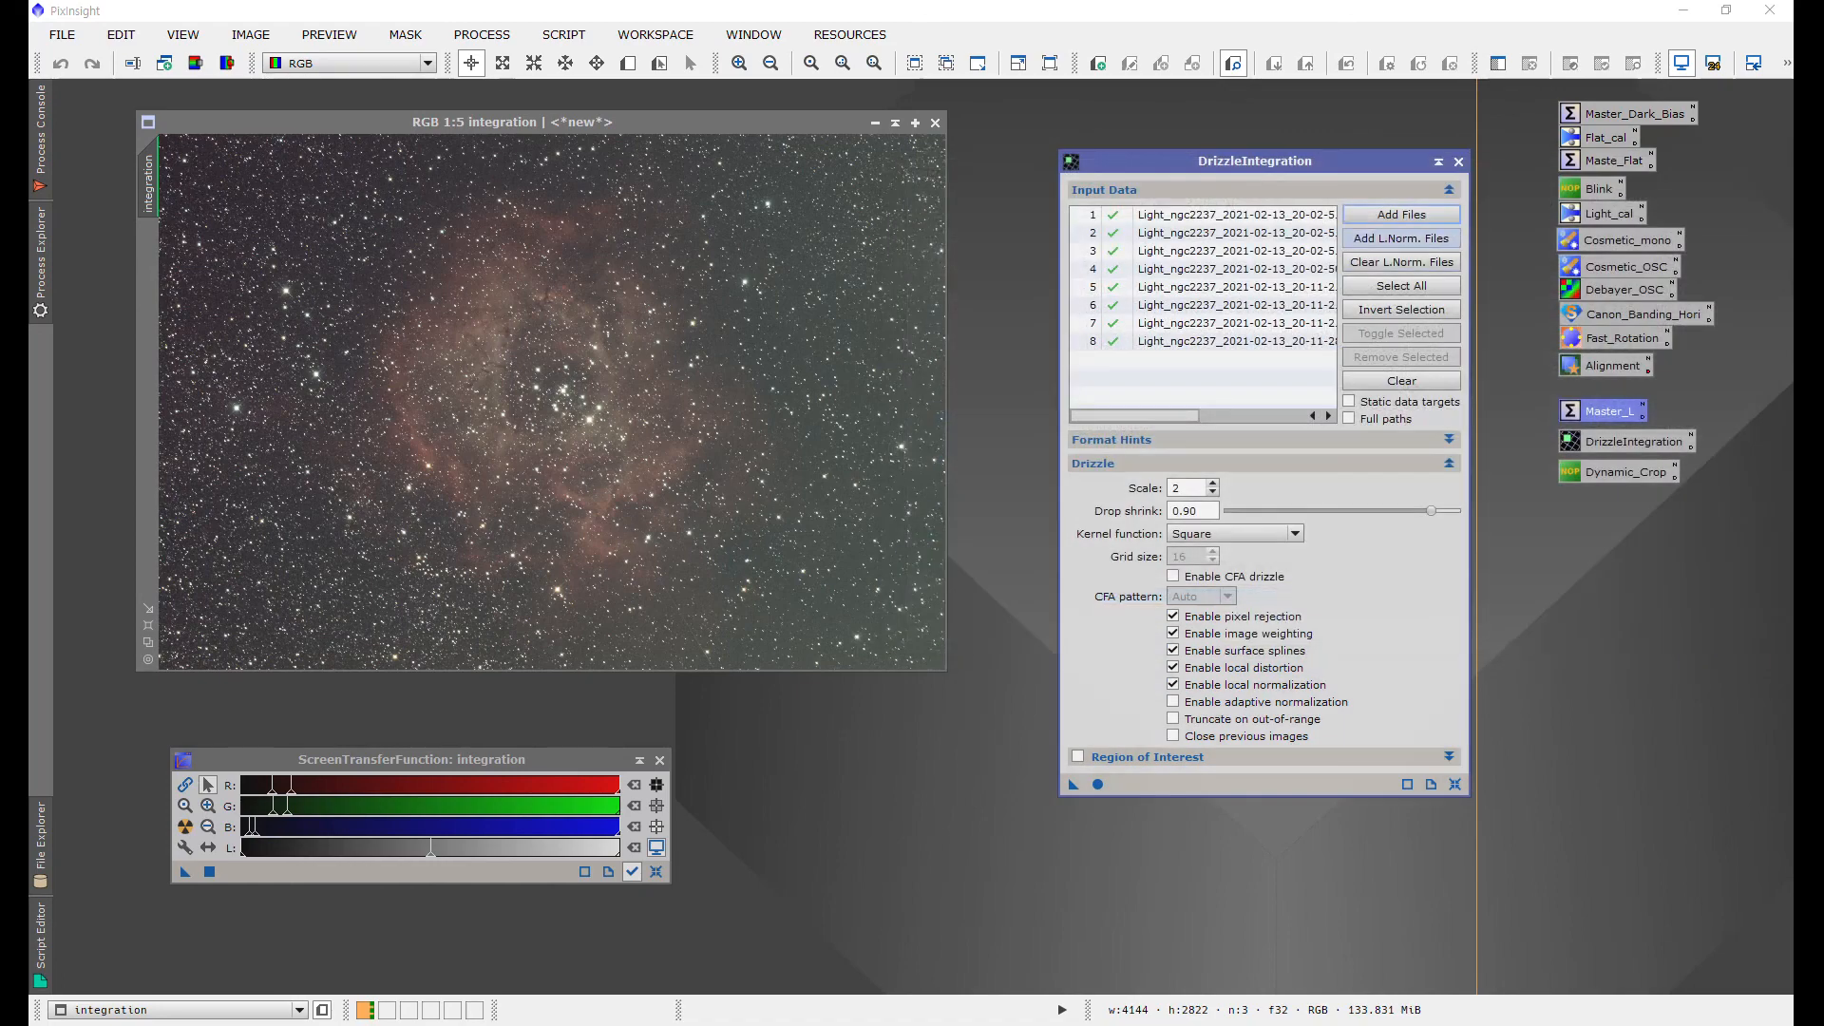
# Step: Add the eight matching .xnml local normalization files from the al folder
pyautogui.click(1402, 239)
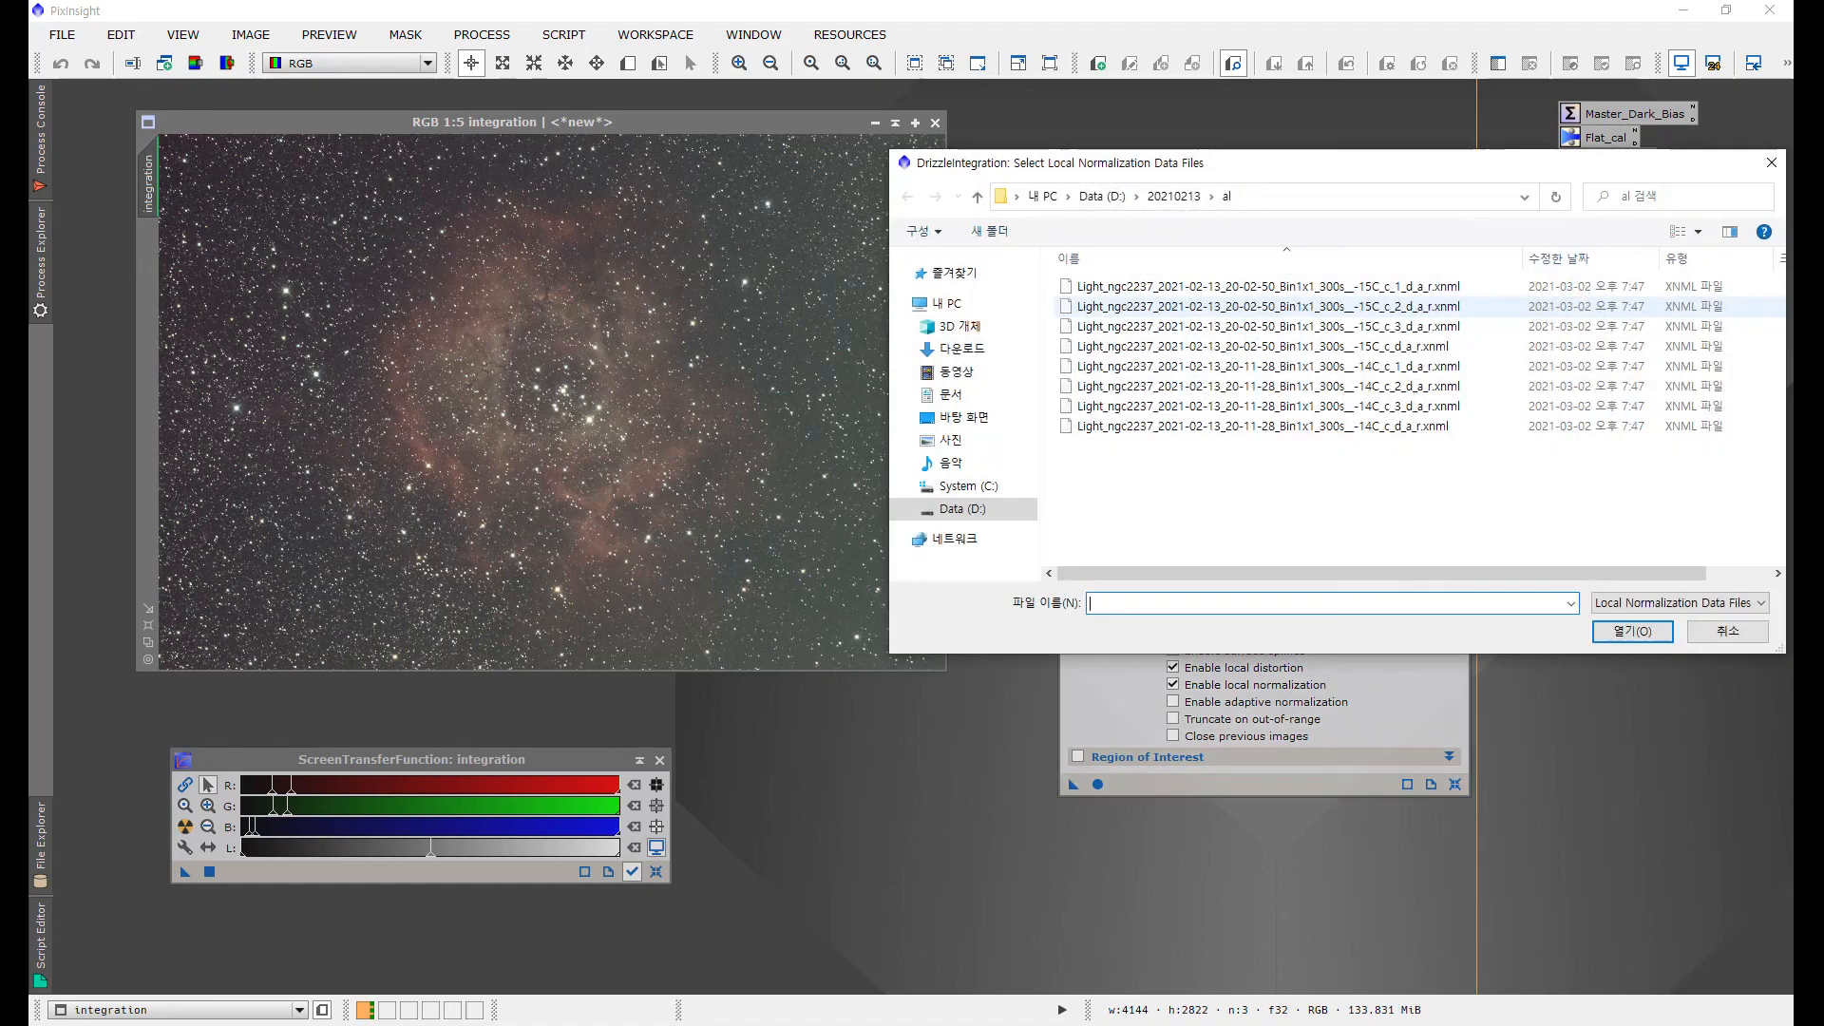
pyautogui.moveTo(1359, 488); pyautogui.dragTo(1133, 278)
pyautogui.click(1633, 631)
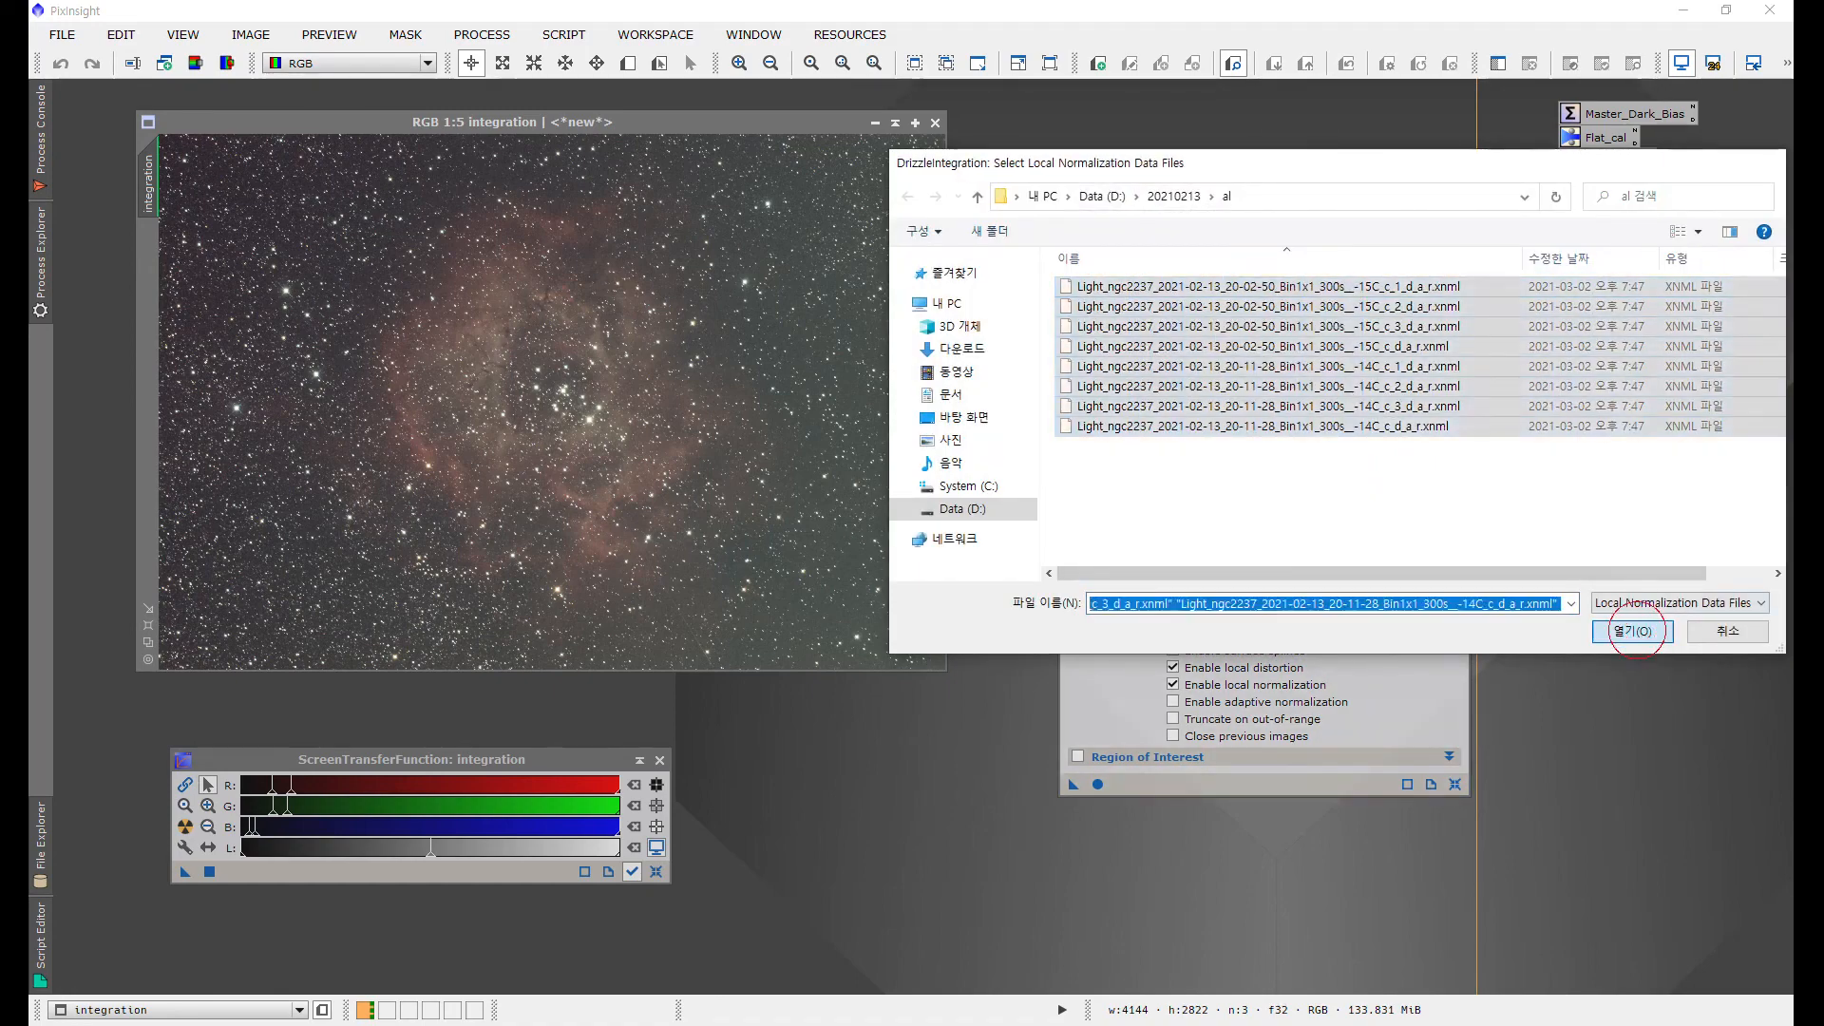
# Step: Run DrizzleIntegration and close its dialog
pyautogui.click(1098, 783)
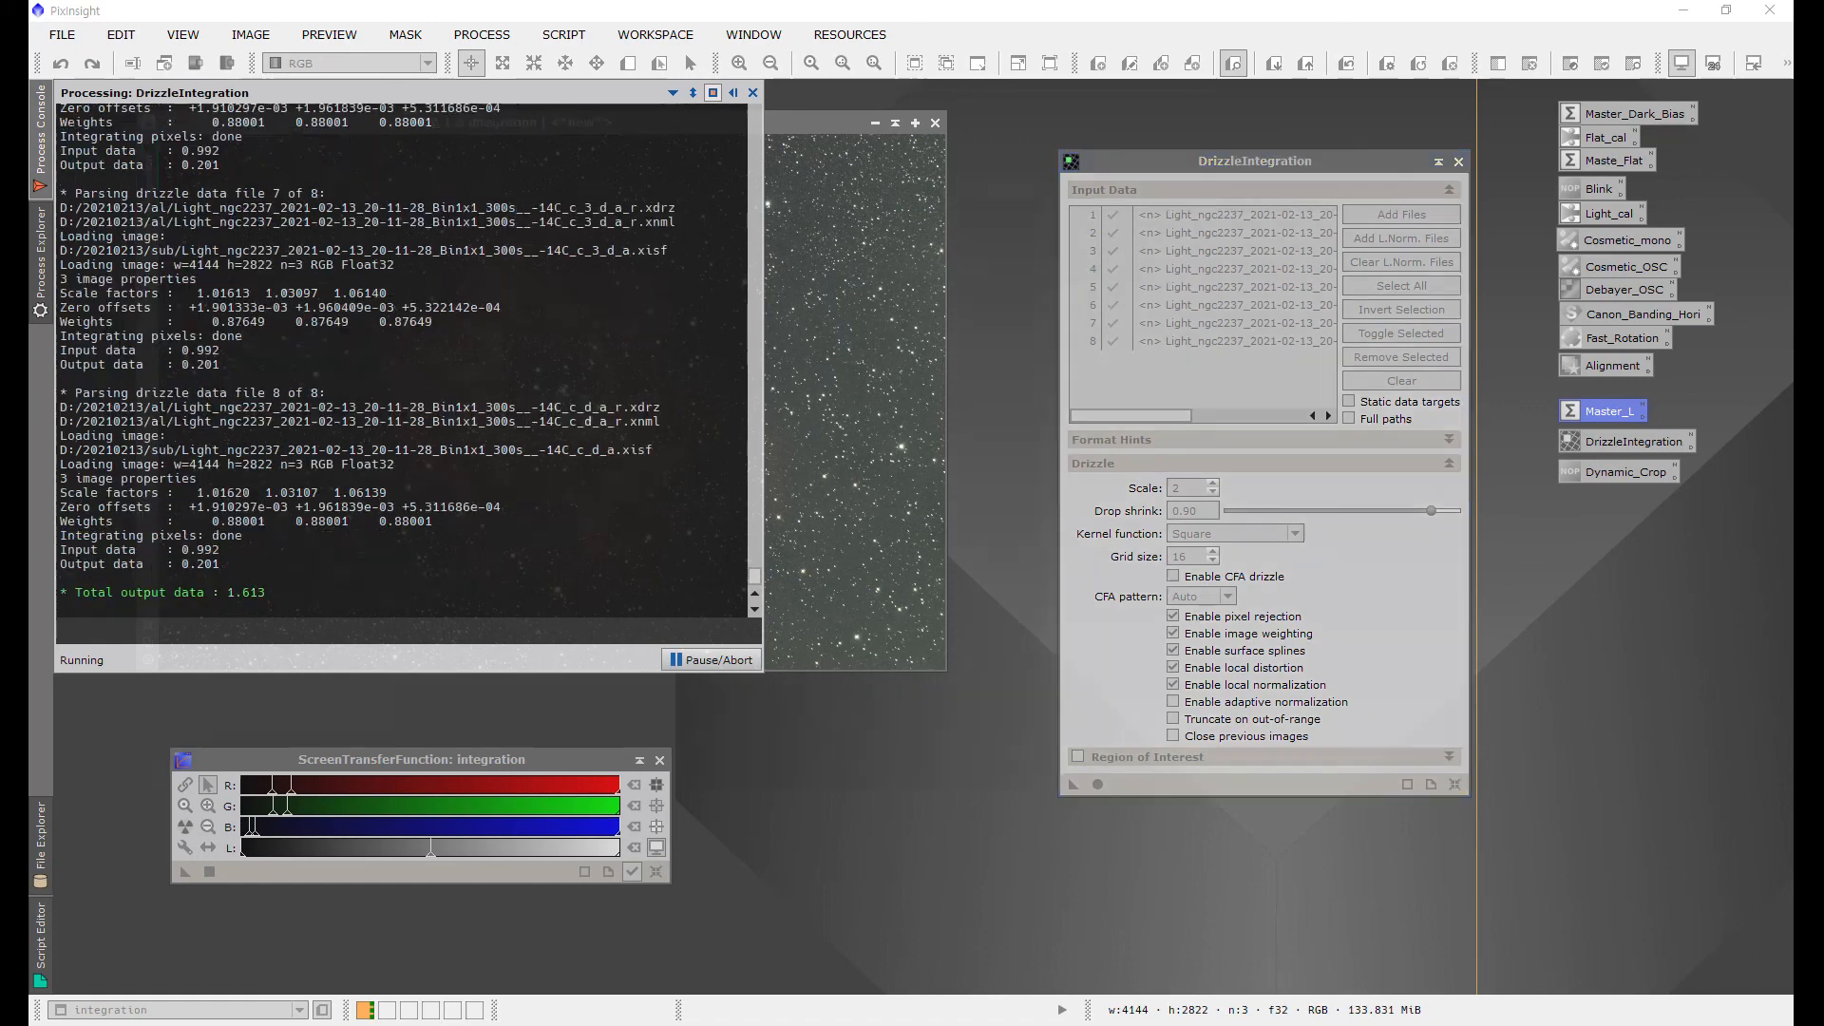
pyautogui.click(1459, 162)
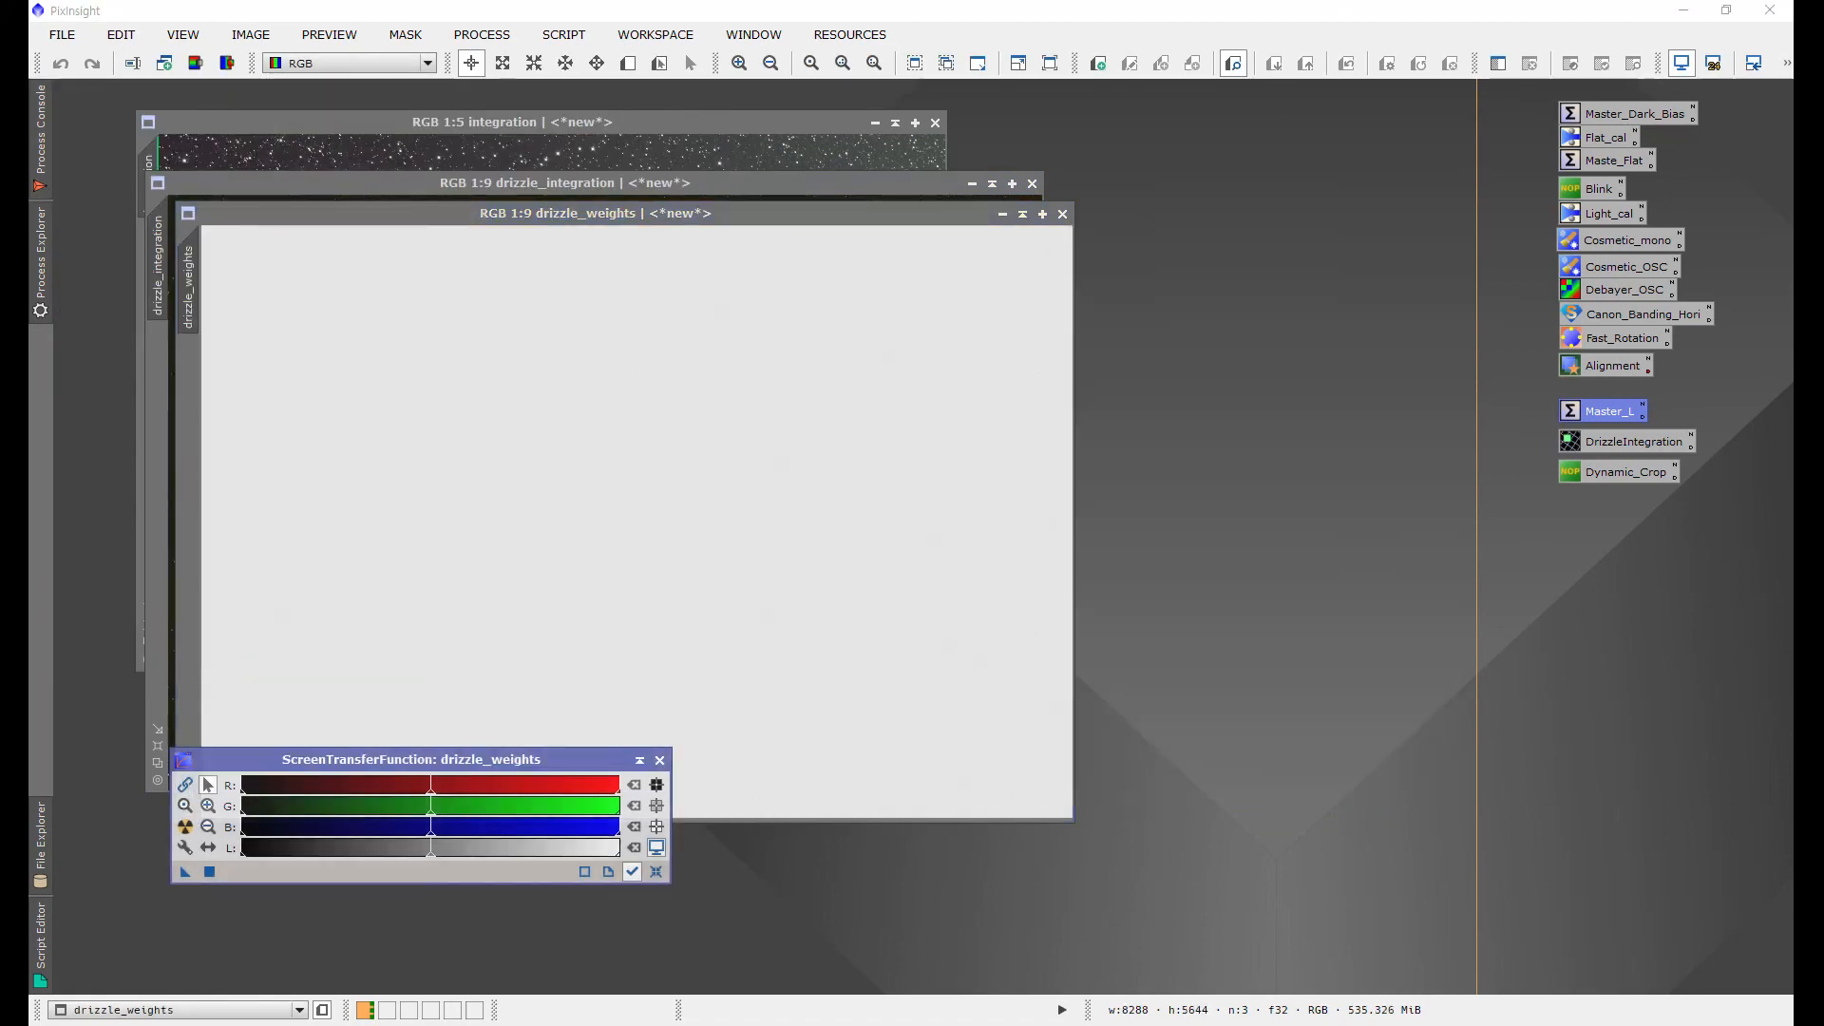
# Step: Close the drizzle weights image and auto-stretch the drizzle_integration image
pyautogui.click(1063, 214)
pyautogui.click(185, 827)
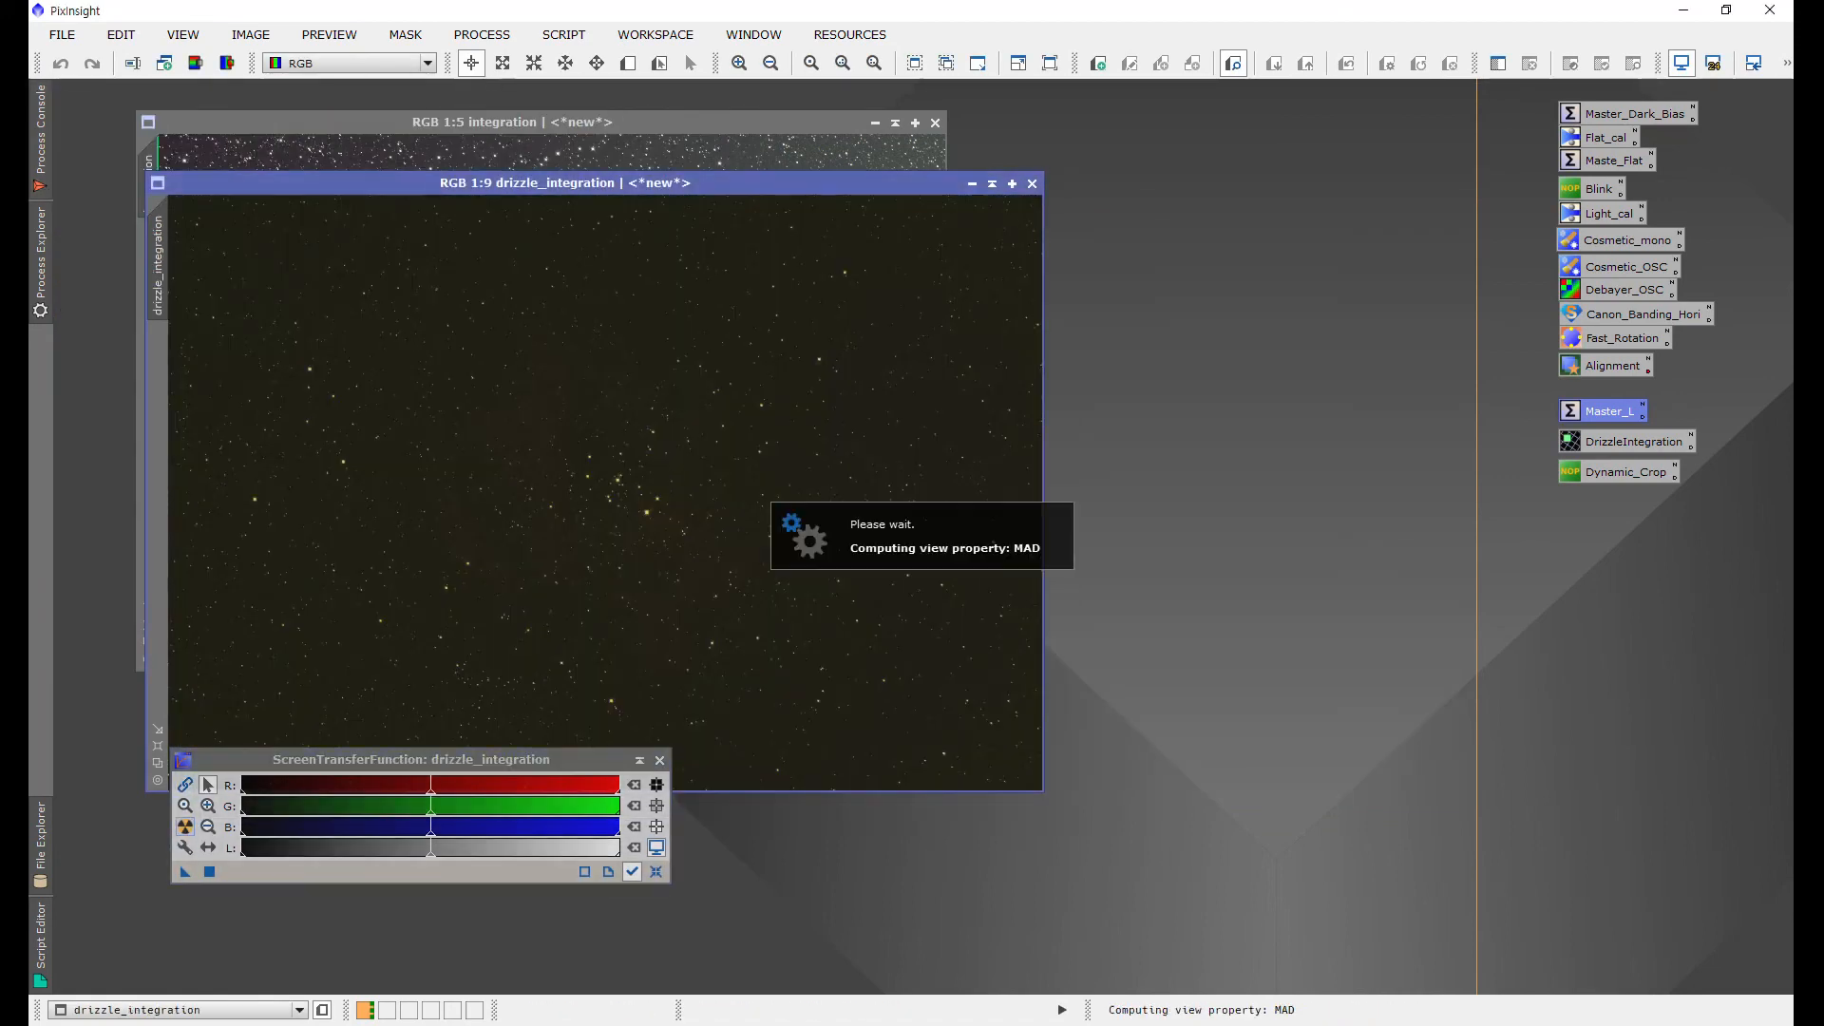
pyautogui.moveTo(565, 183); pyautogui.dragTo(915, 184)
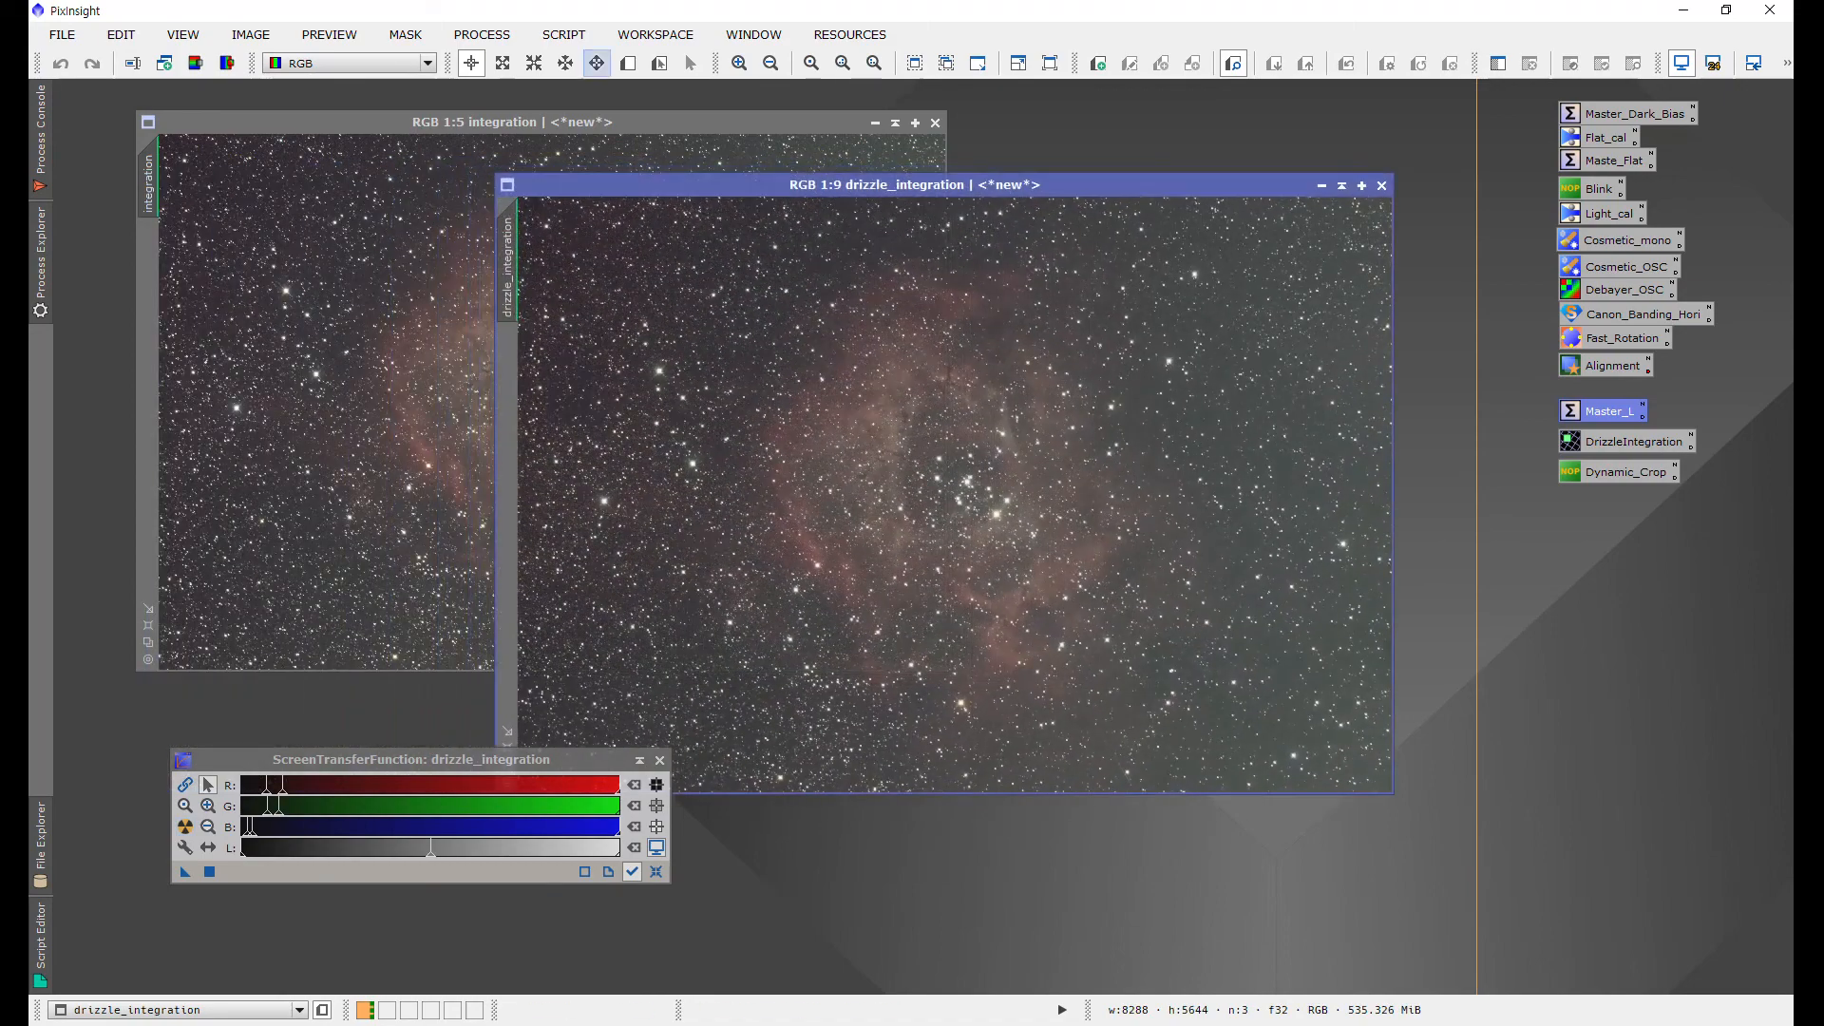
# Step: Open Resample and compare the pixel dimensions of the integration and drizzle_integration images
pyautogui.click(481, 34)
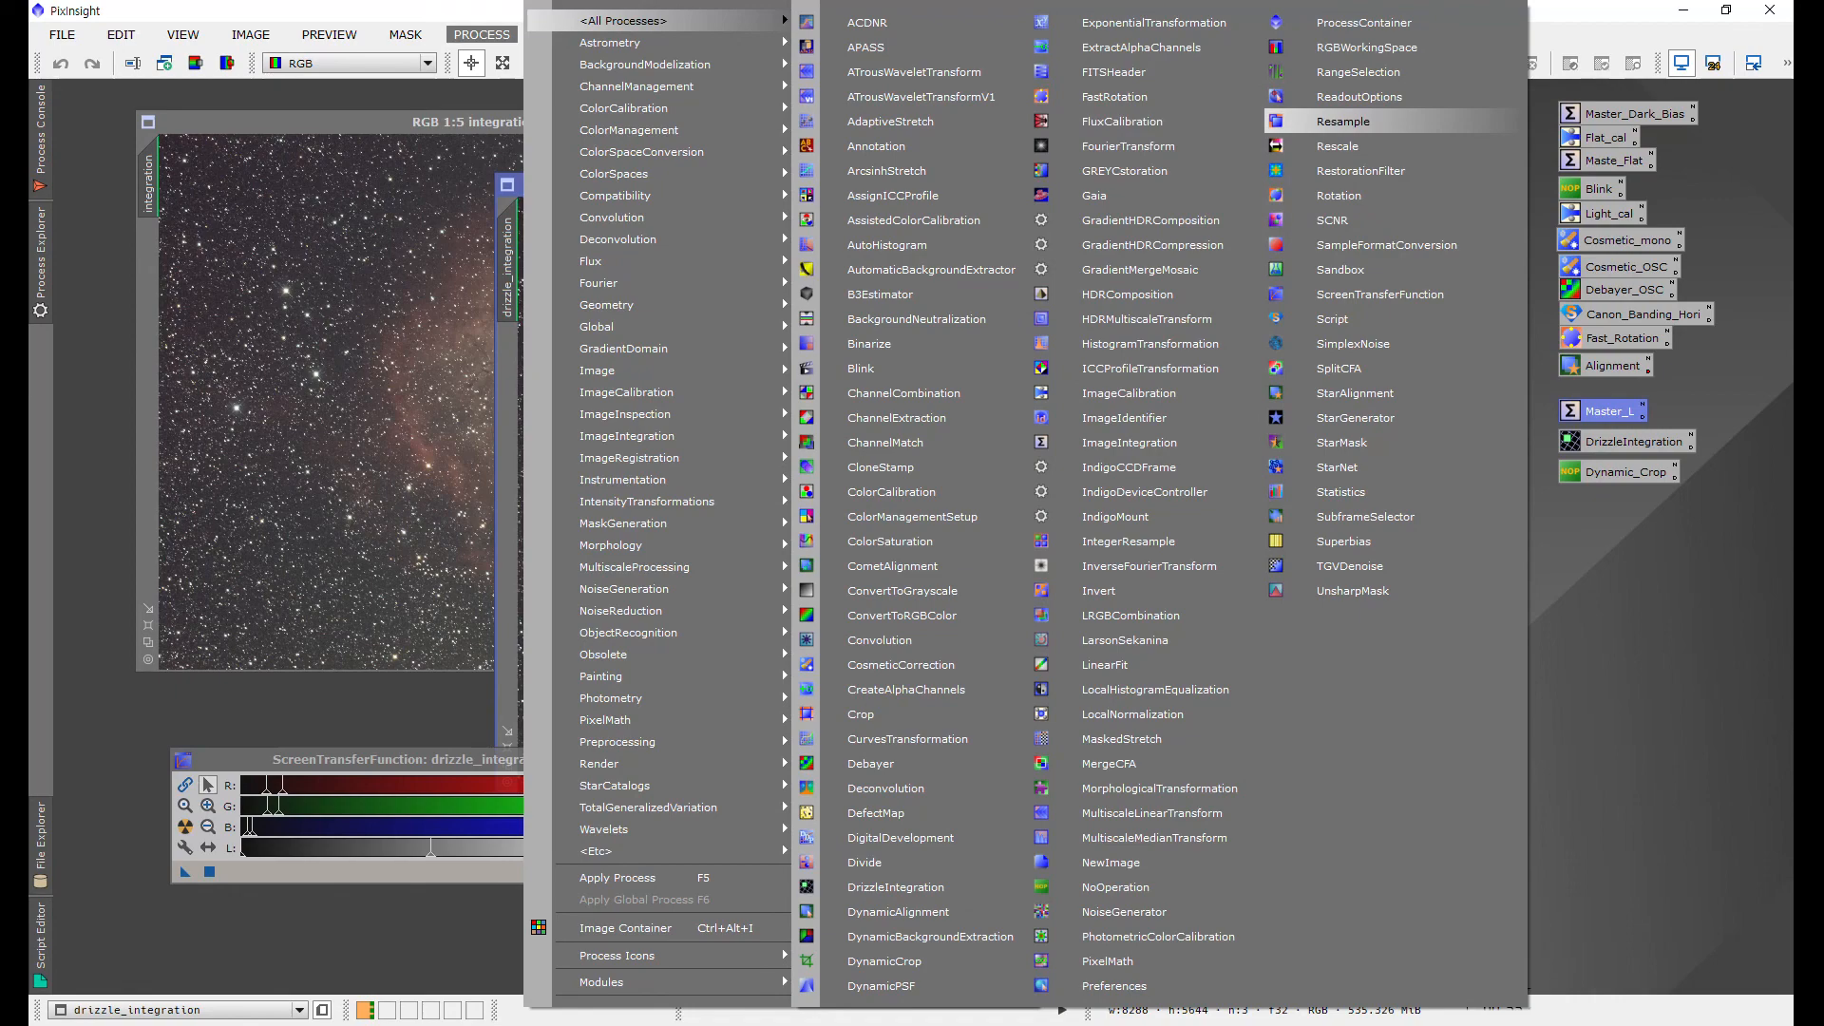
pyautogui.click(1365, 122)
pyautogui.moveTo(1145, 446); pyautogui.dragTo(1368, 135)
pyautogui.click(760, 123)
pyautogui.moveTo(760, 122); pyautogui.dragTo(700, 109)
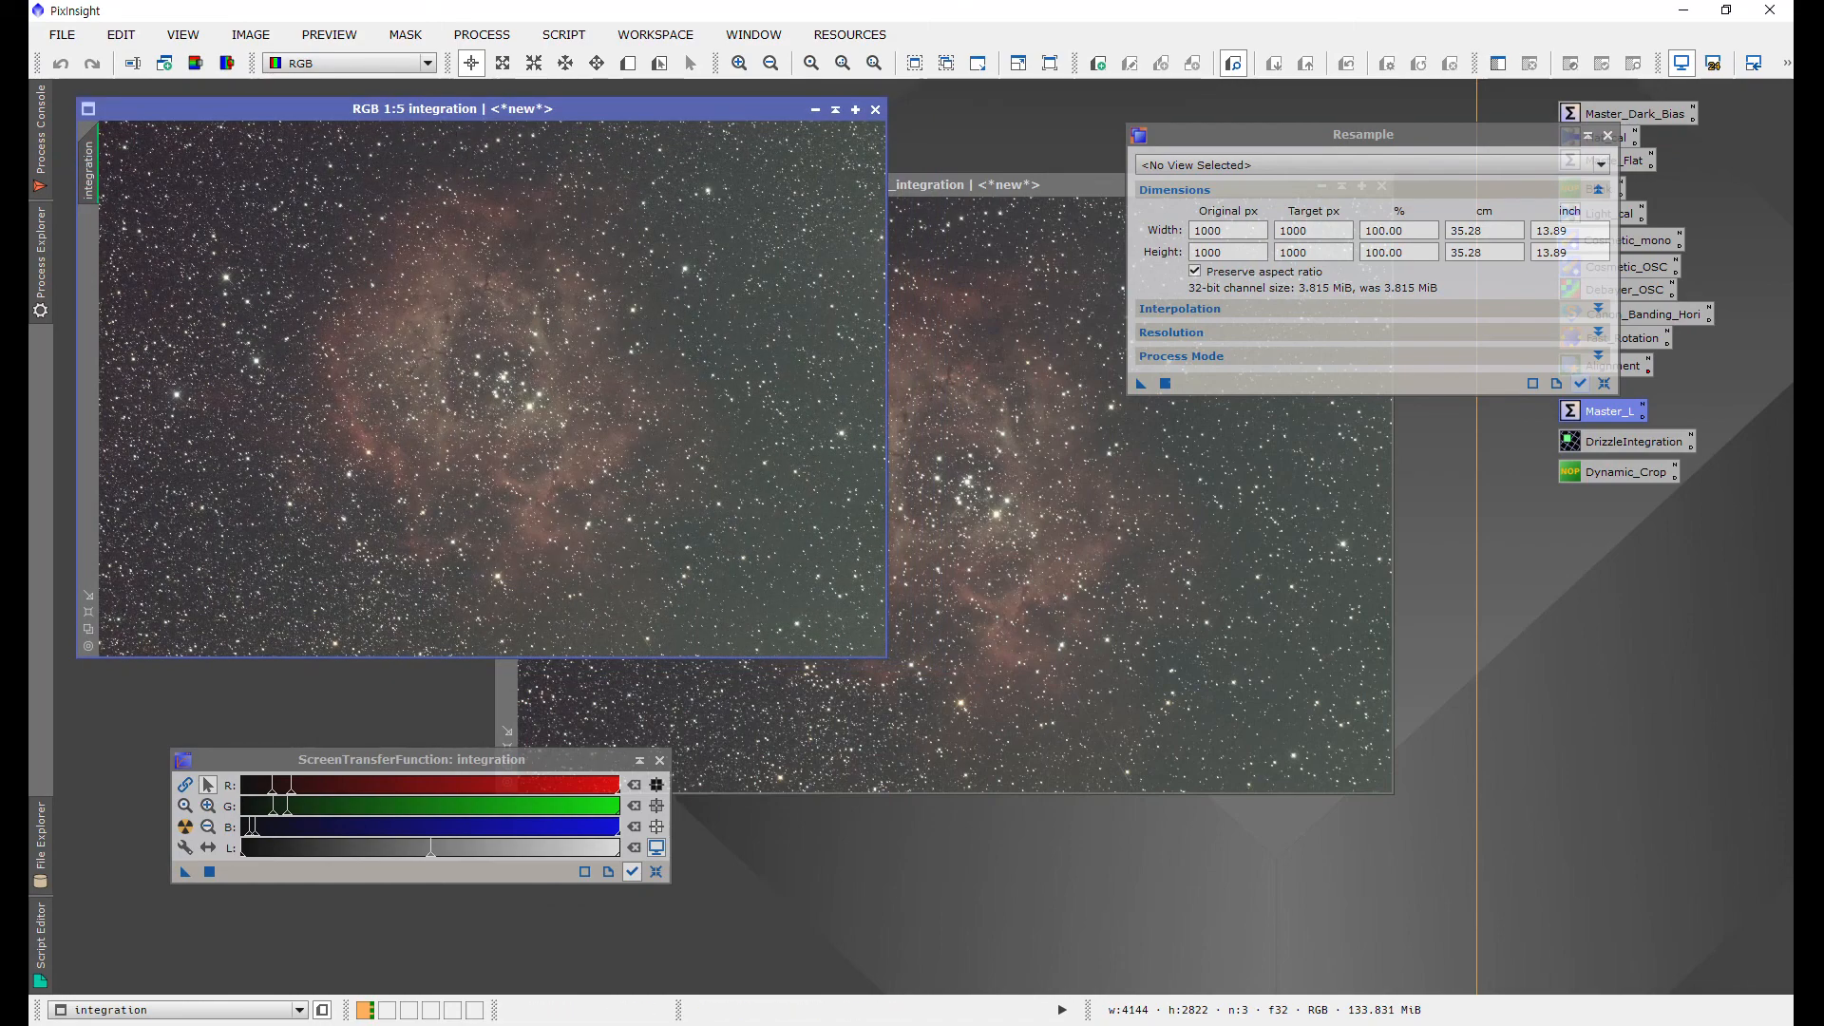
pyautogui.click(1423, 208)
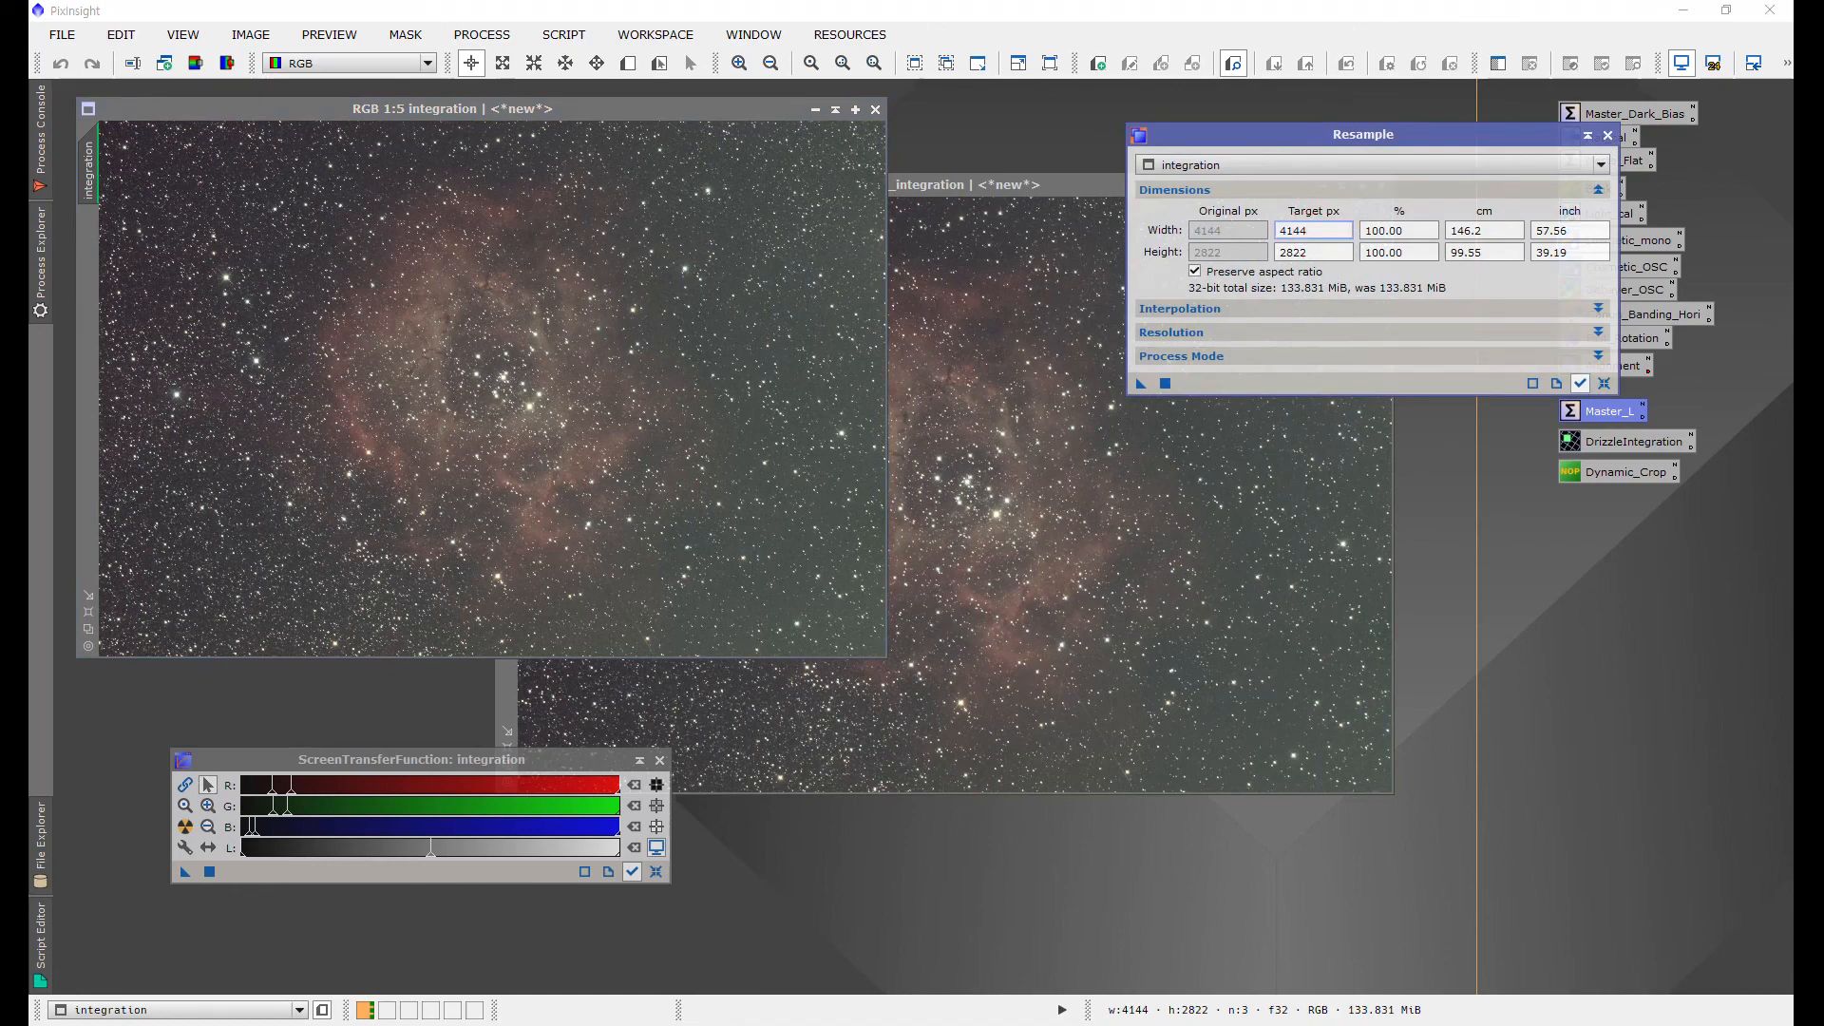
pyautogui.press('Tab')
pyautogui.click(1337, 254)
pyautogui.click(983, 185)
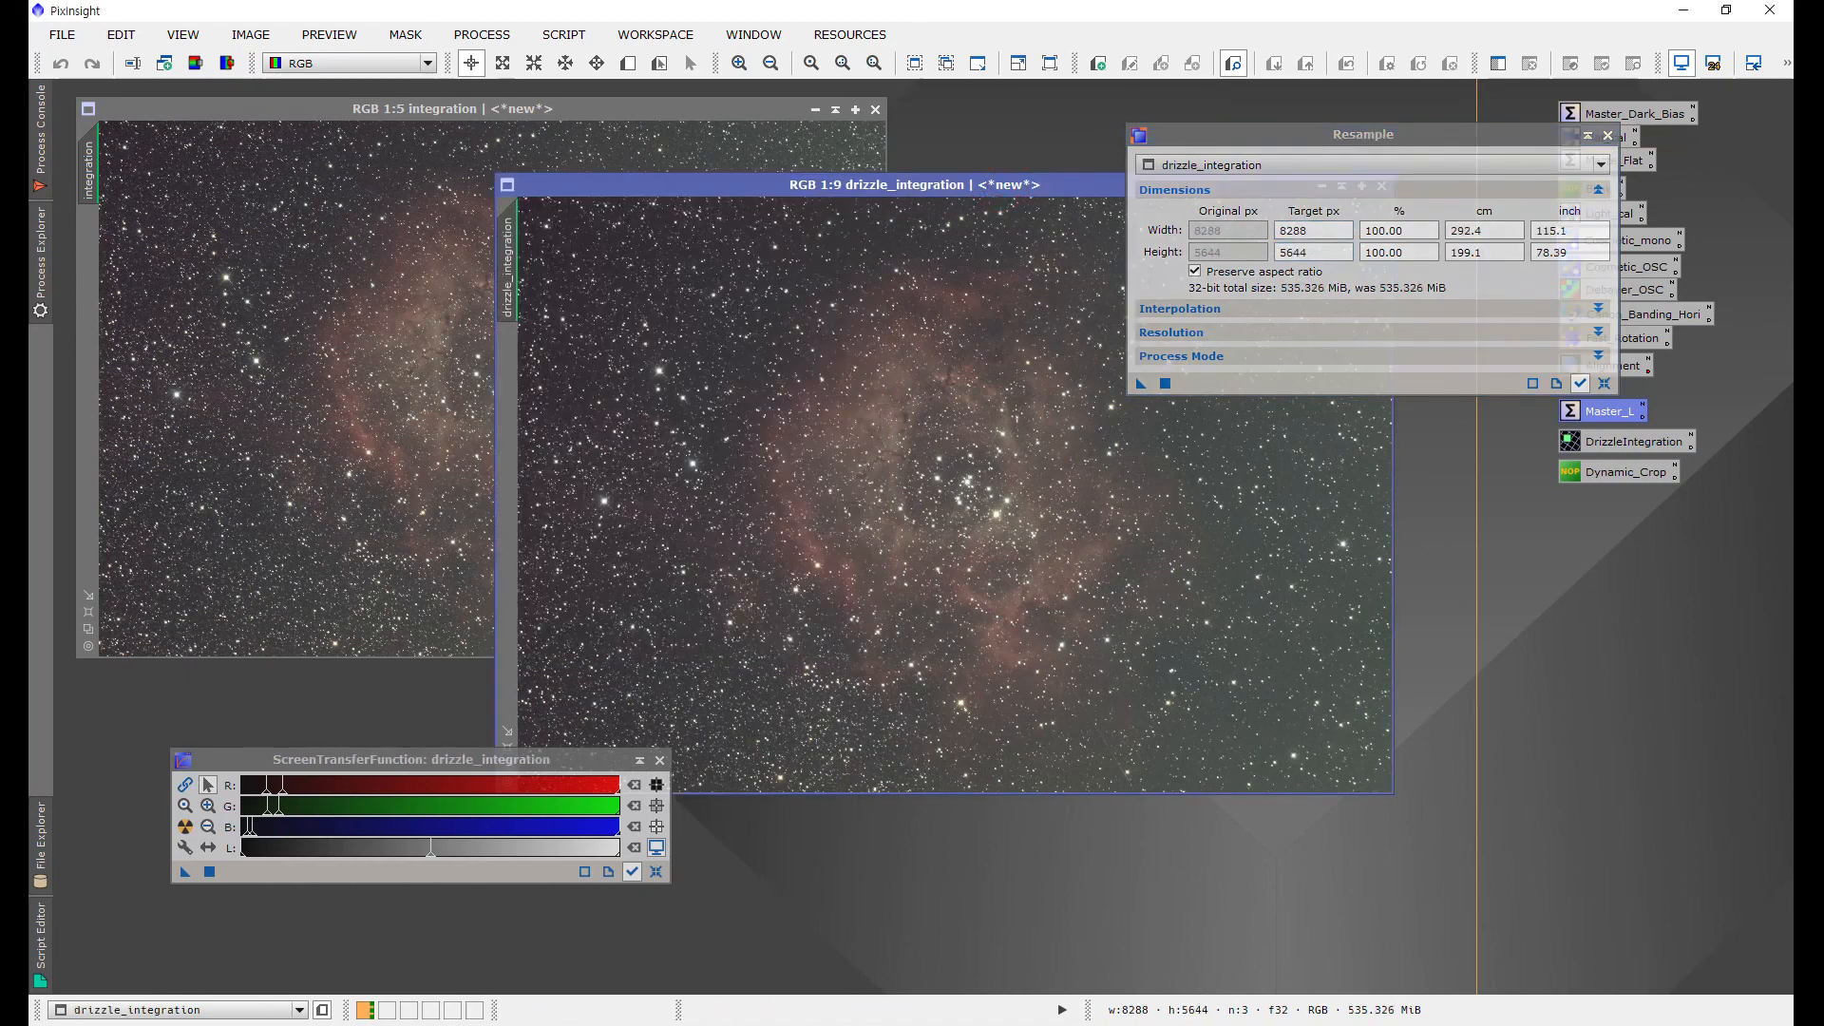
pyautogui.click(1580, 383)
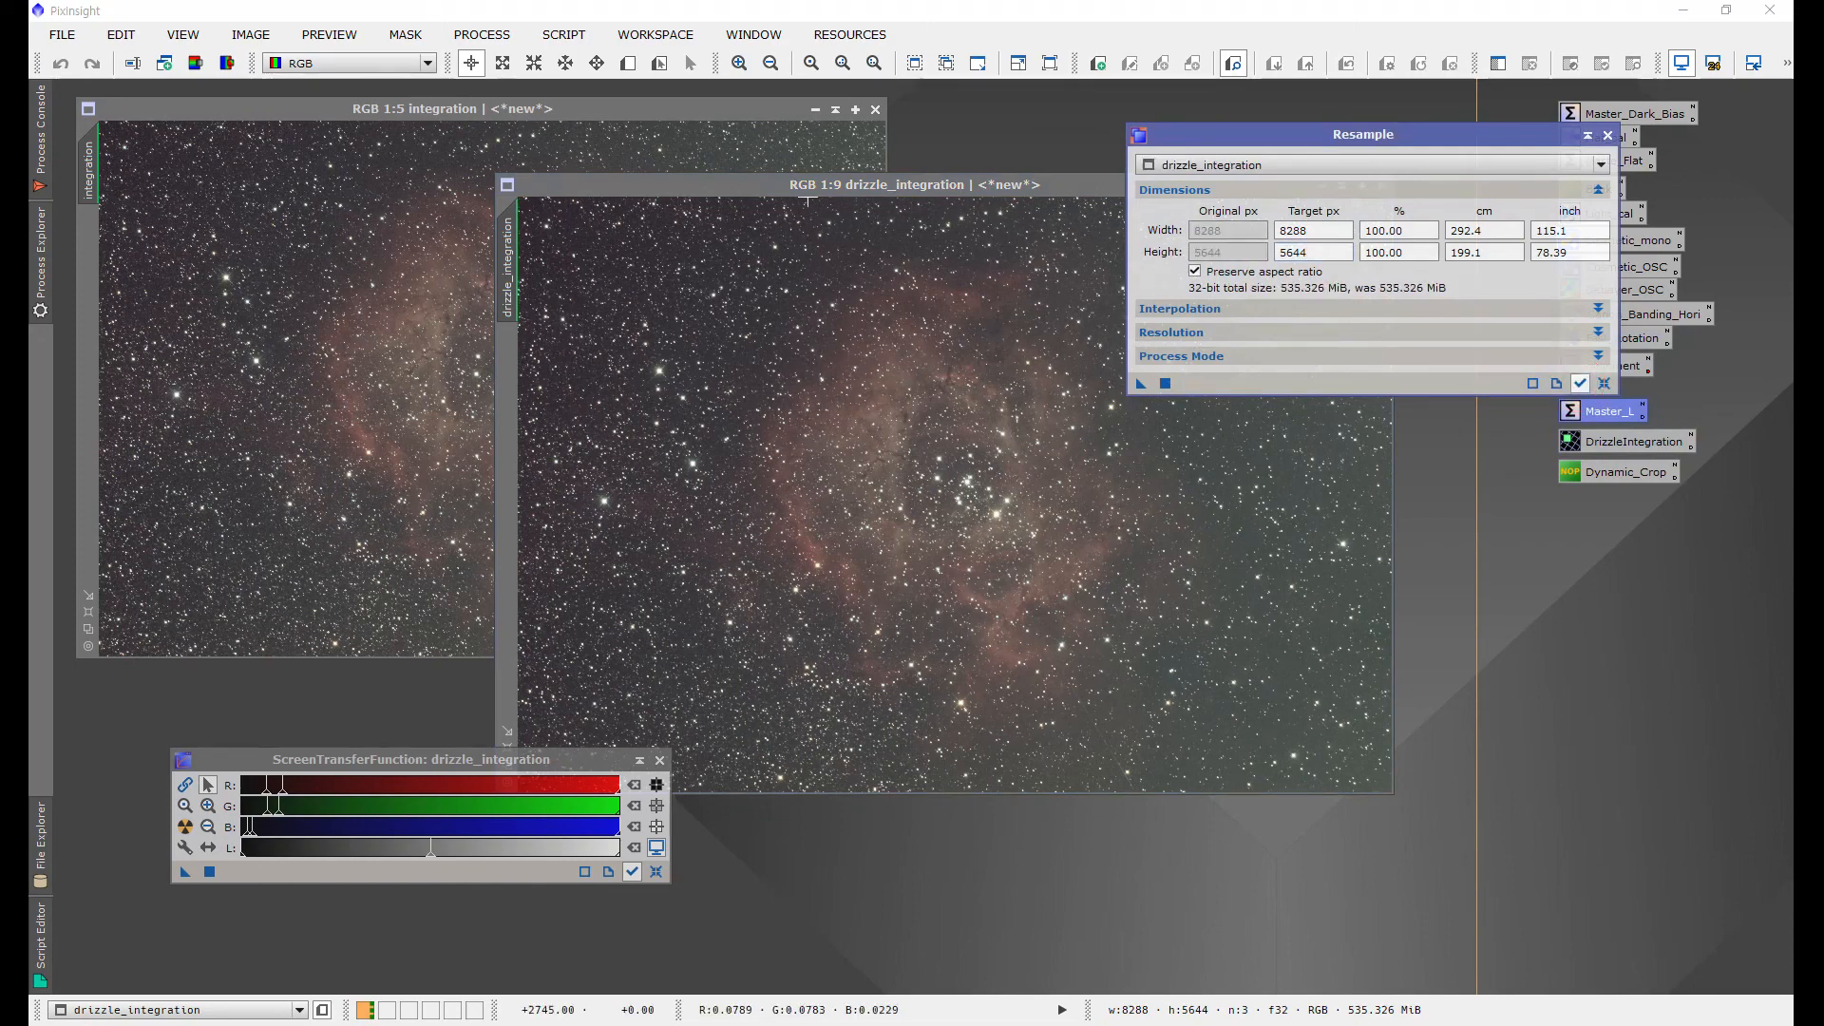
pyautogui.click(1332, 234)
pyautogui.click(1332, 250)
pyautogui.moveTo(1011, 184); pyautogui.dragTo(899, 160)
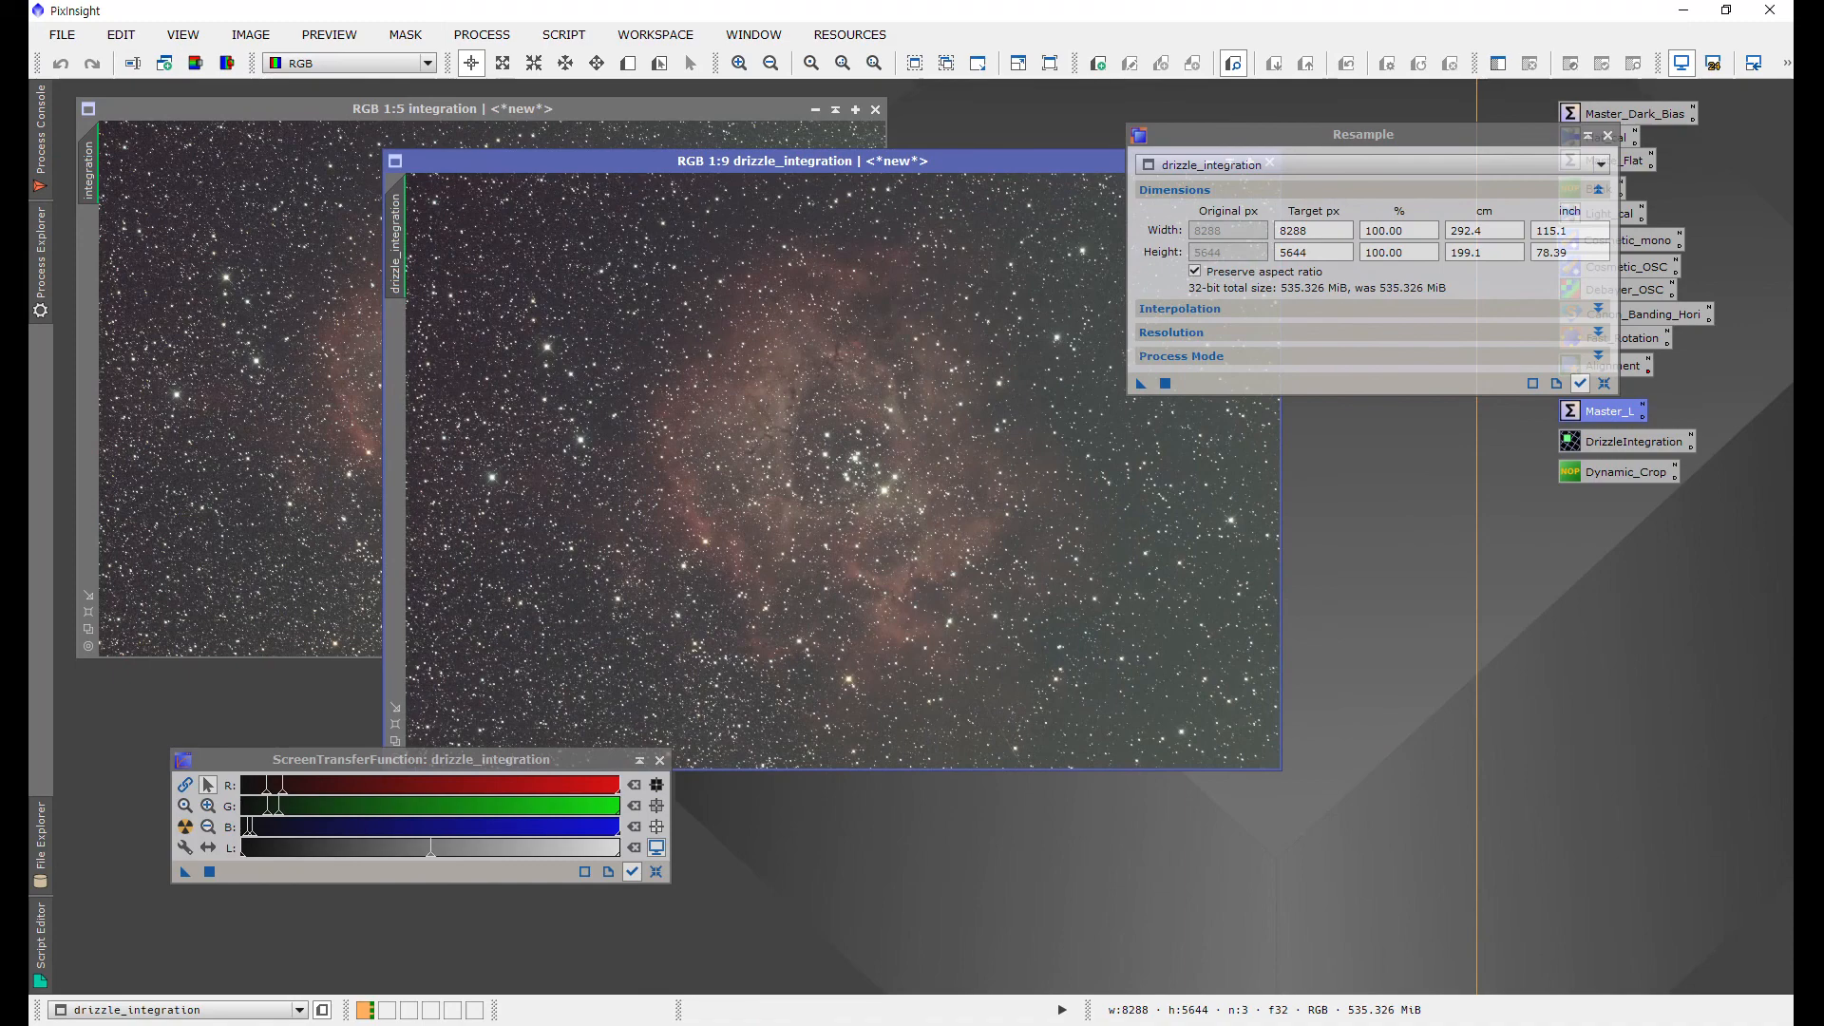
# Step: Resample the drizzle_integration image to a target width of 4122 px with aspect ratio preserved, then close Resample
pyautogui.doubleClick(1337, 230)
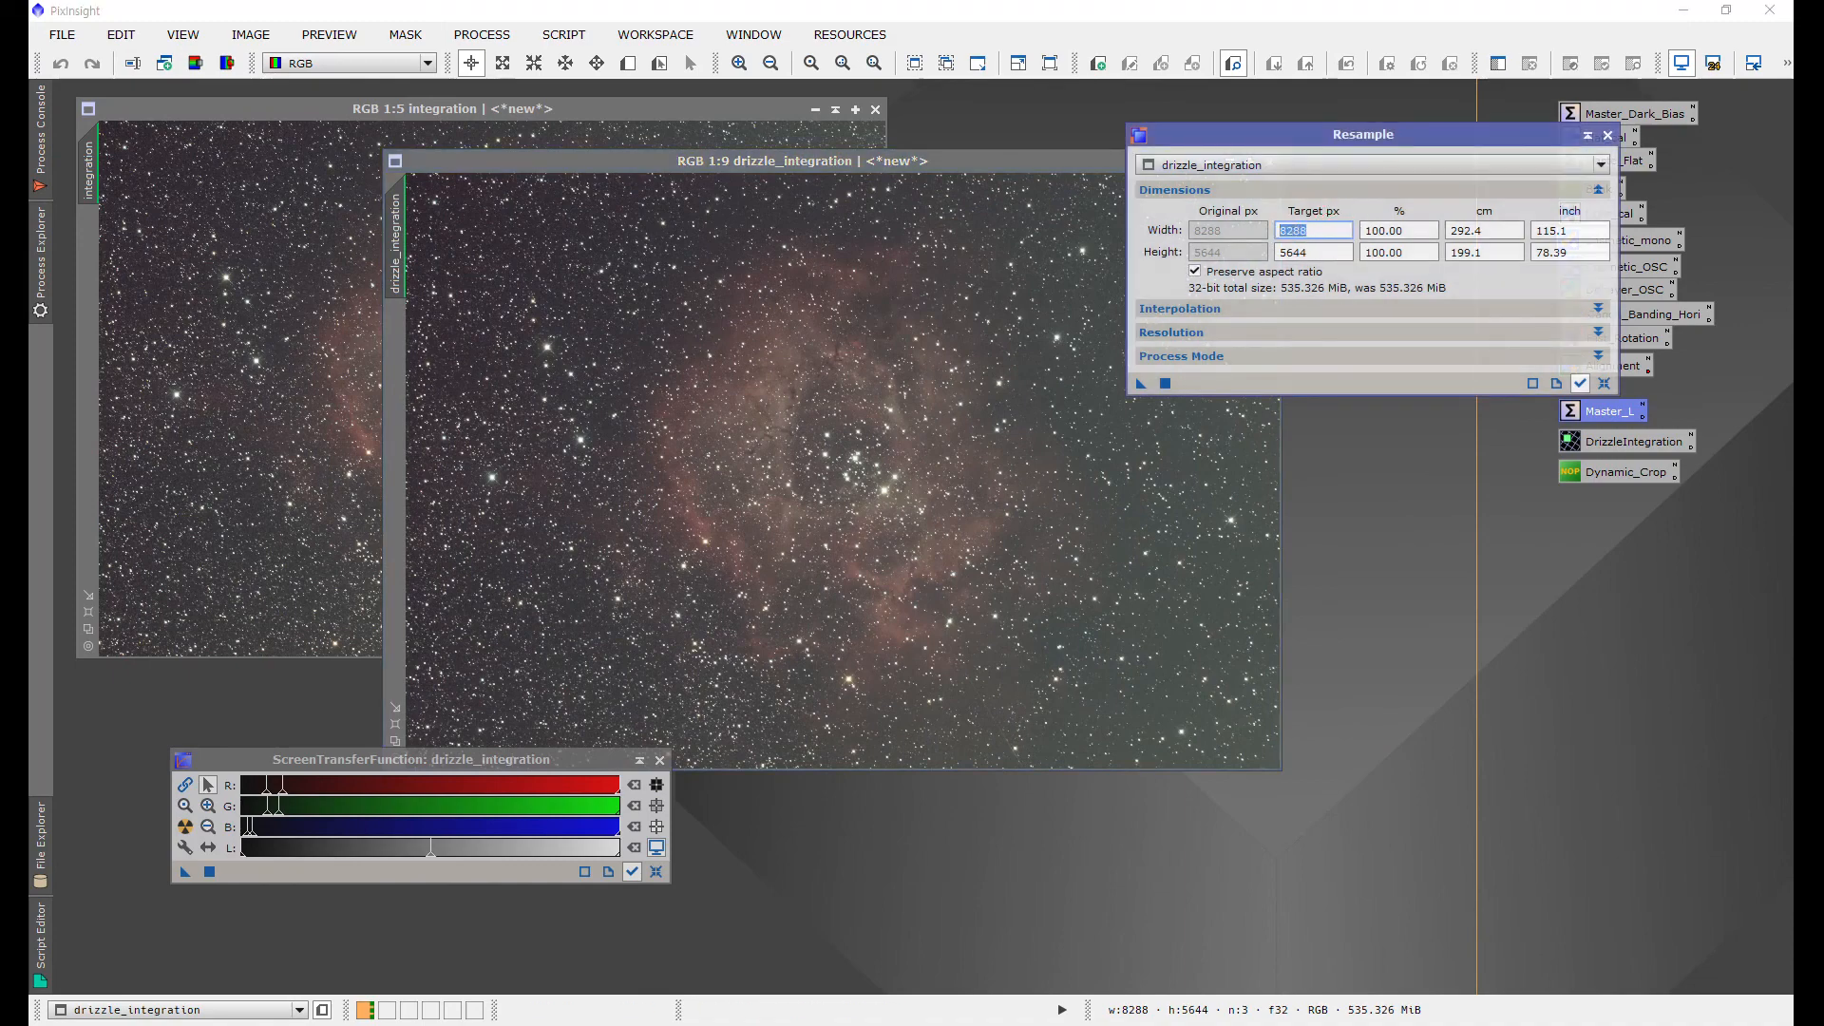
pyautogui.write('4122')
pyautogui.press('Tab')
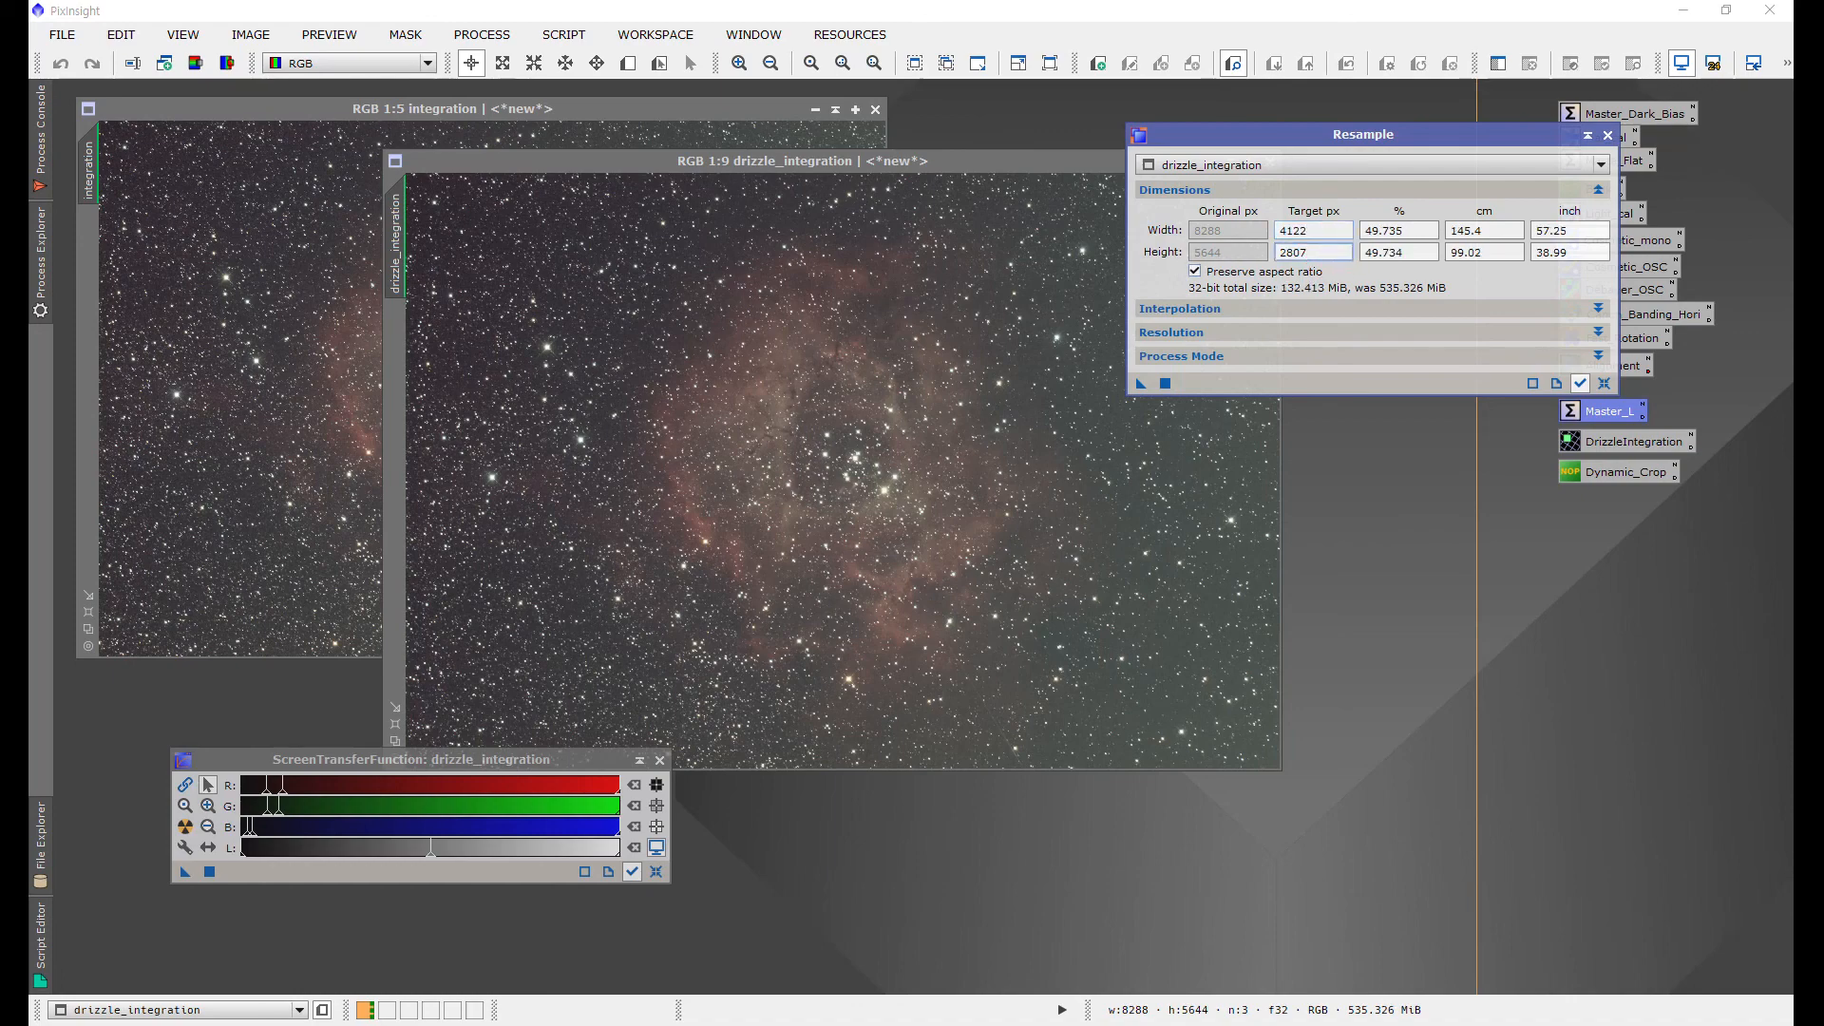
pyautogui.moveTo(1141, 383); pyautogui.dragTo(858, 361)
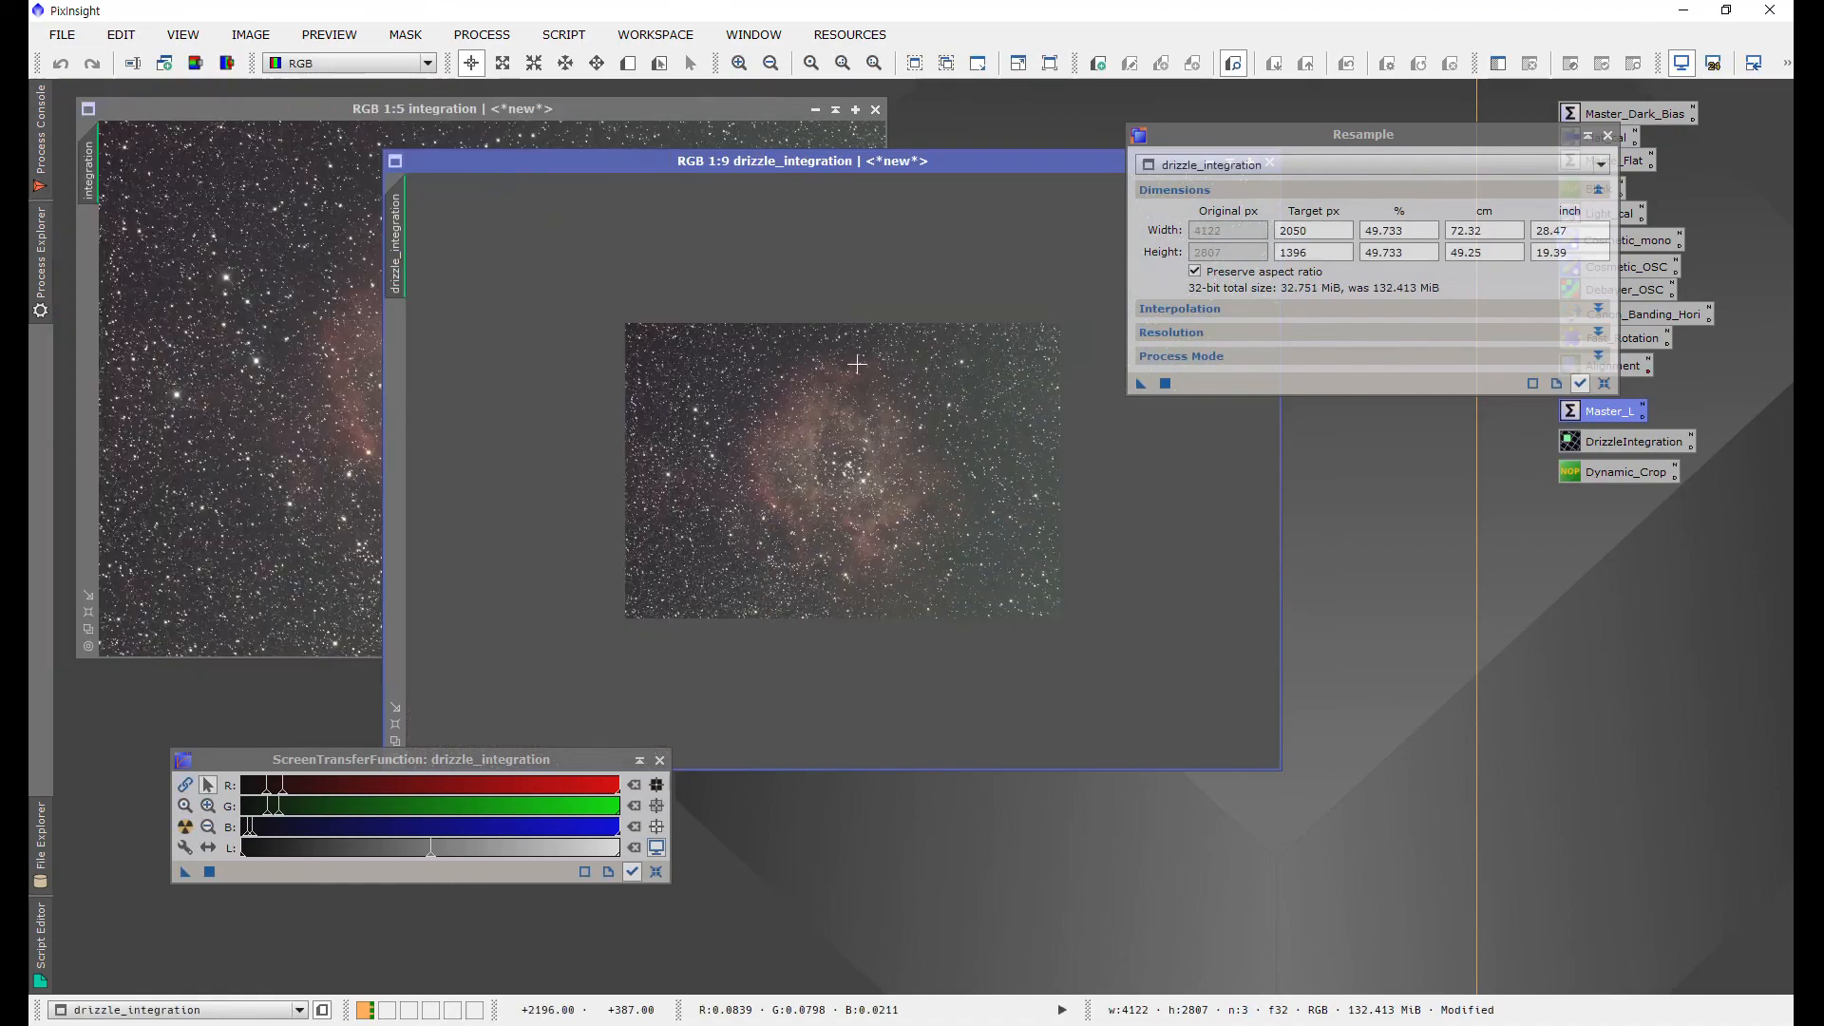
pyautogui.click(1609, 136)
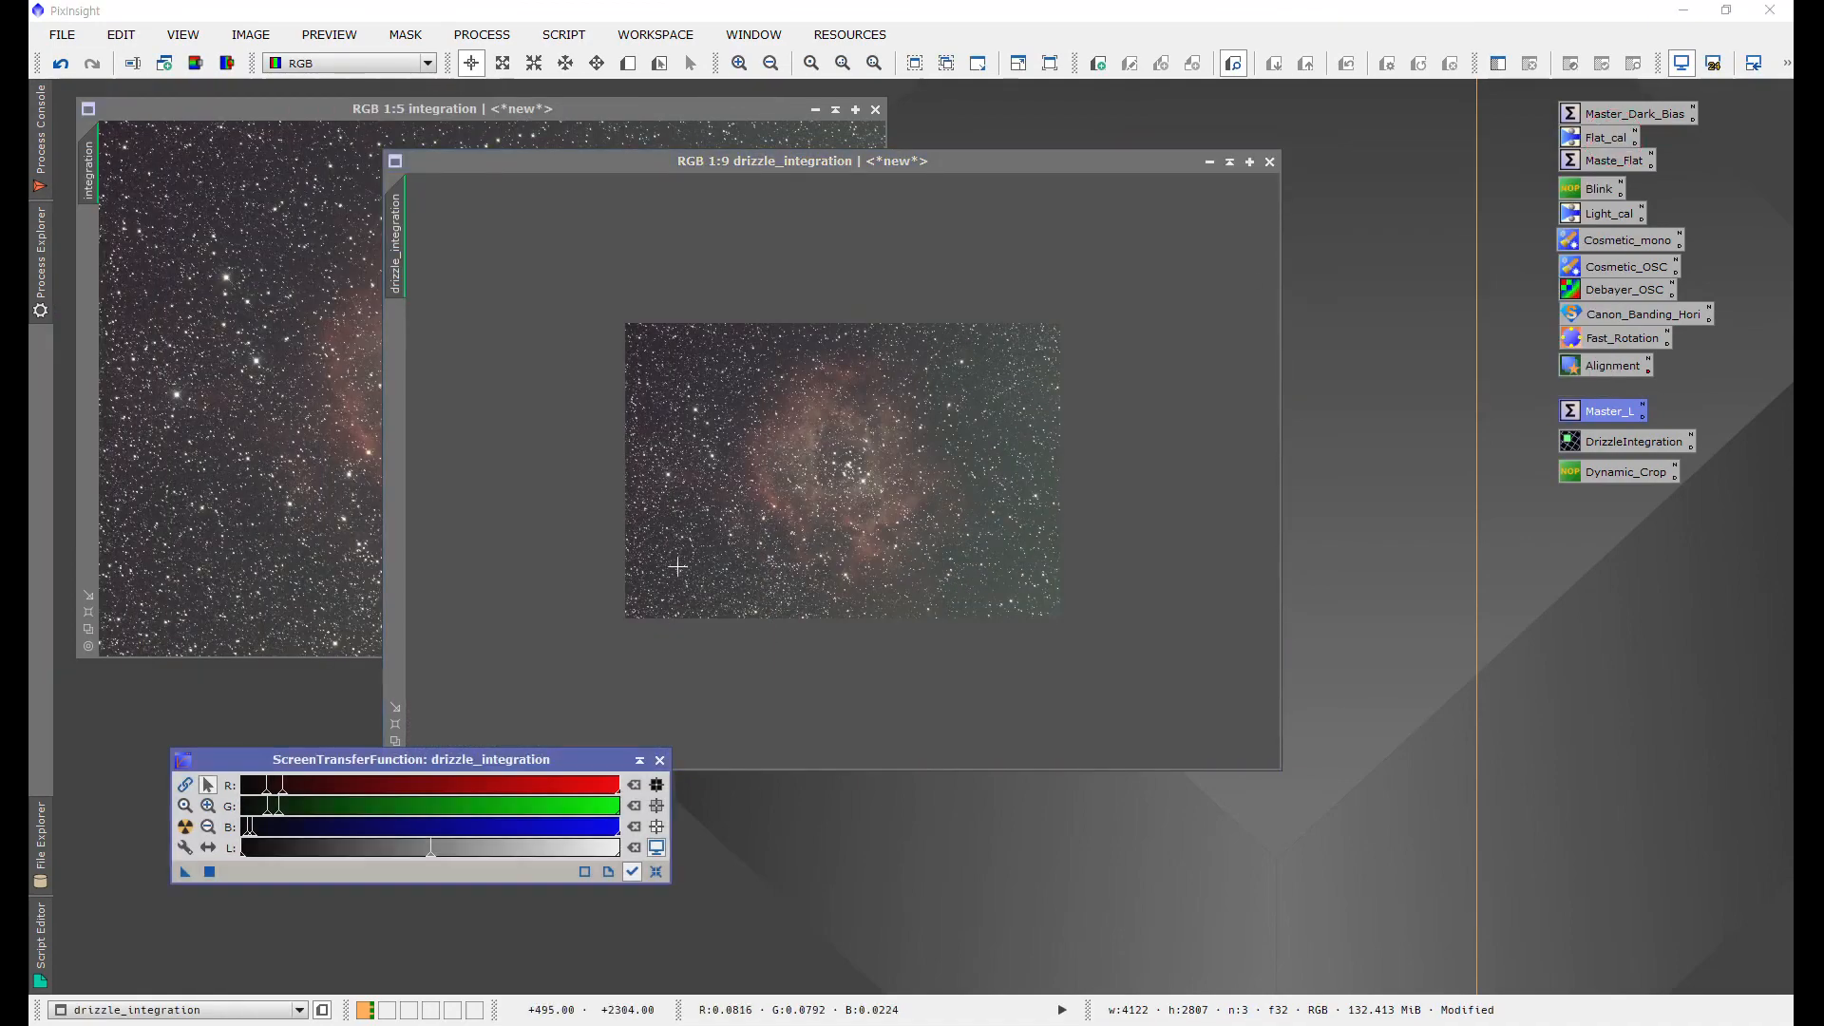
# Step: Save the drizzle_integration image as drizzle_integration.xisf in a new Stack folder inside 20210213
pyautogui.hotkey('ctrl', 'Tab')
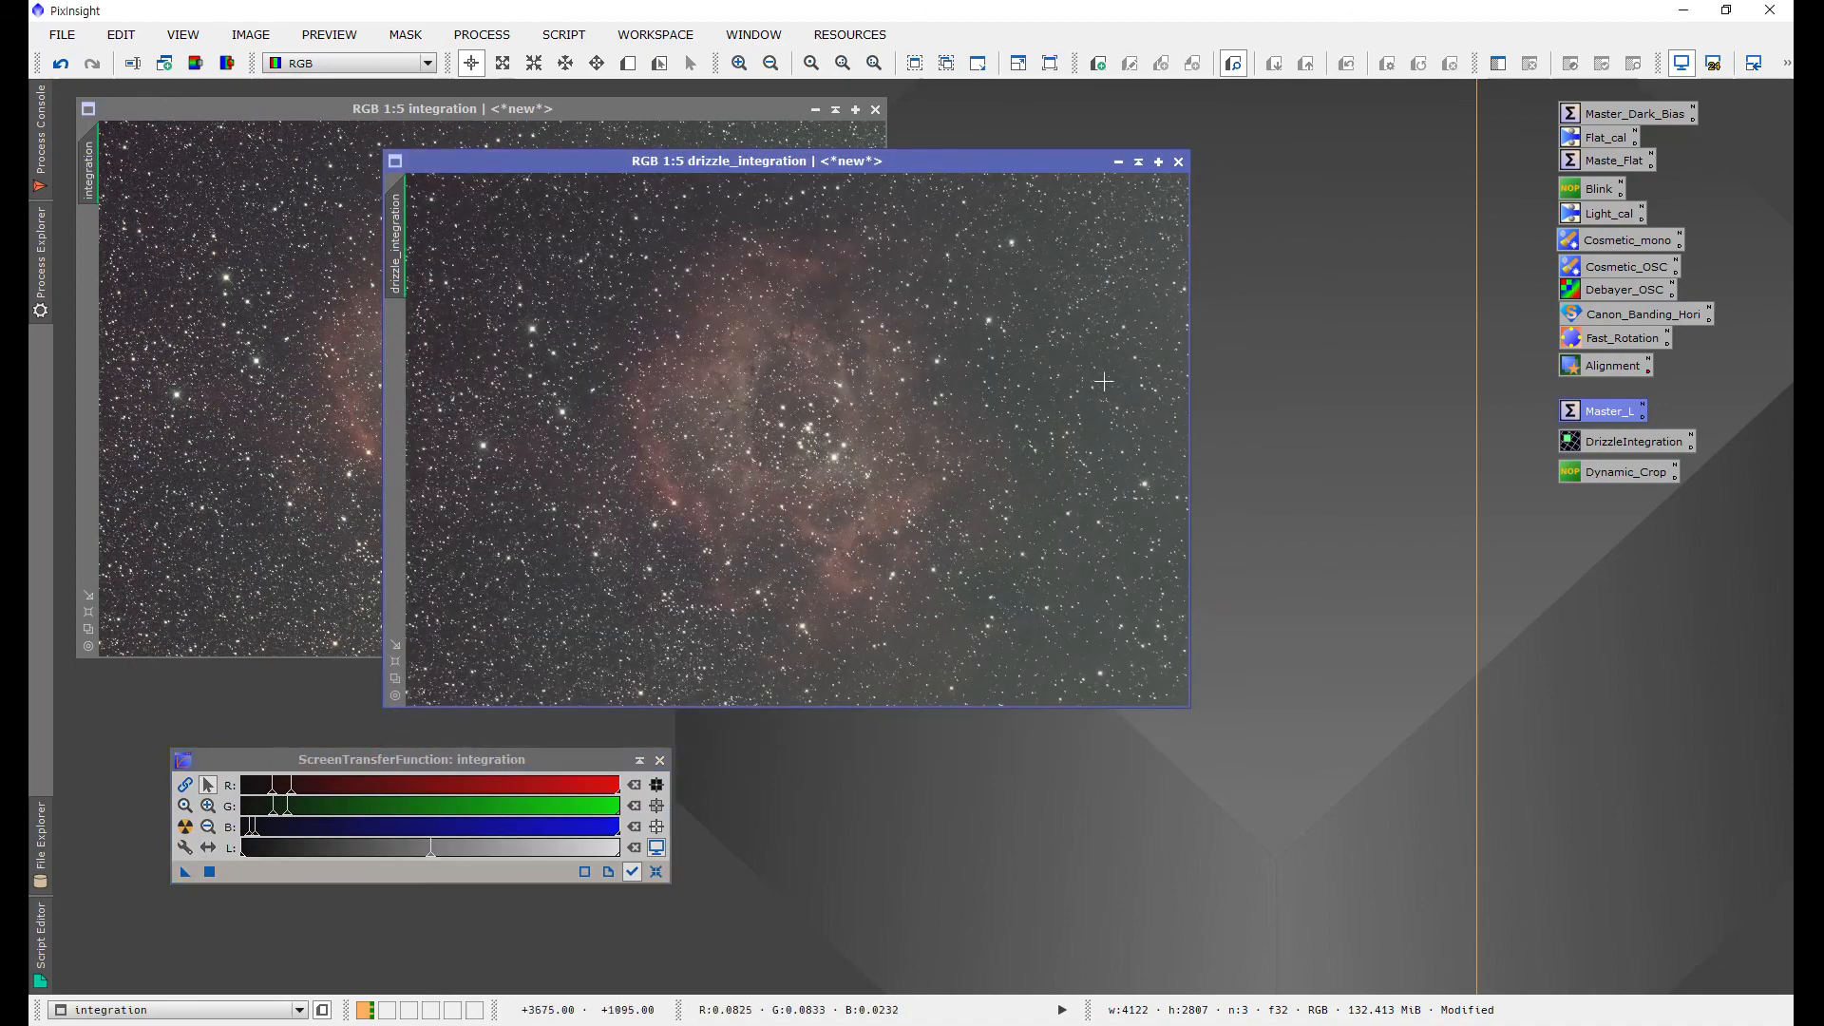
pyautogui.click(61, 35)
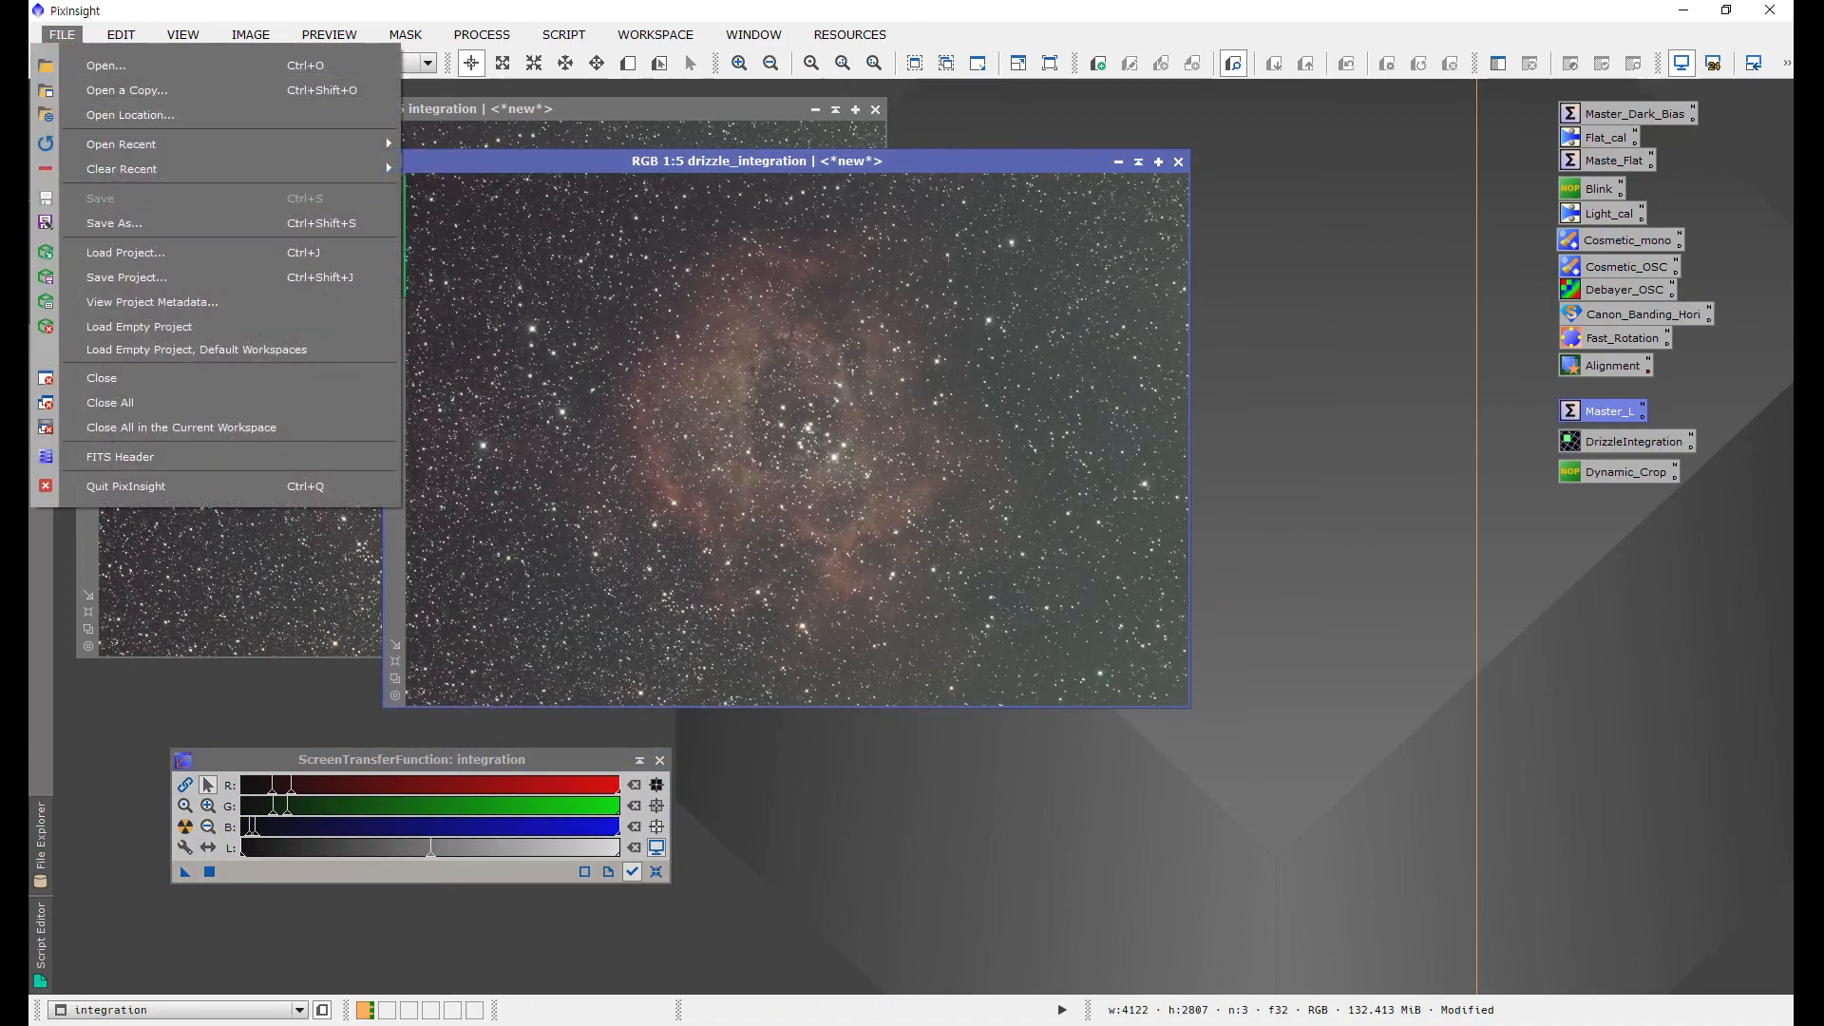
pyautogui.click(116, 224)
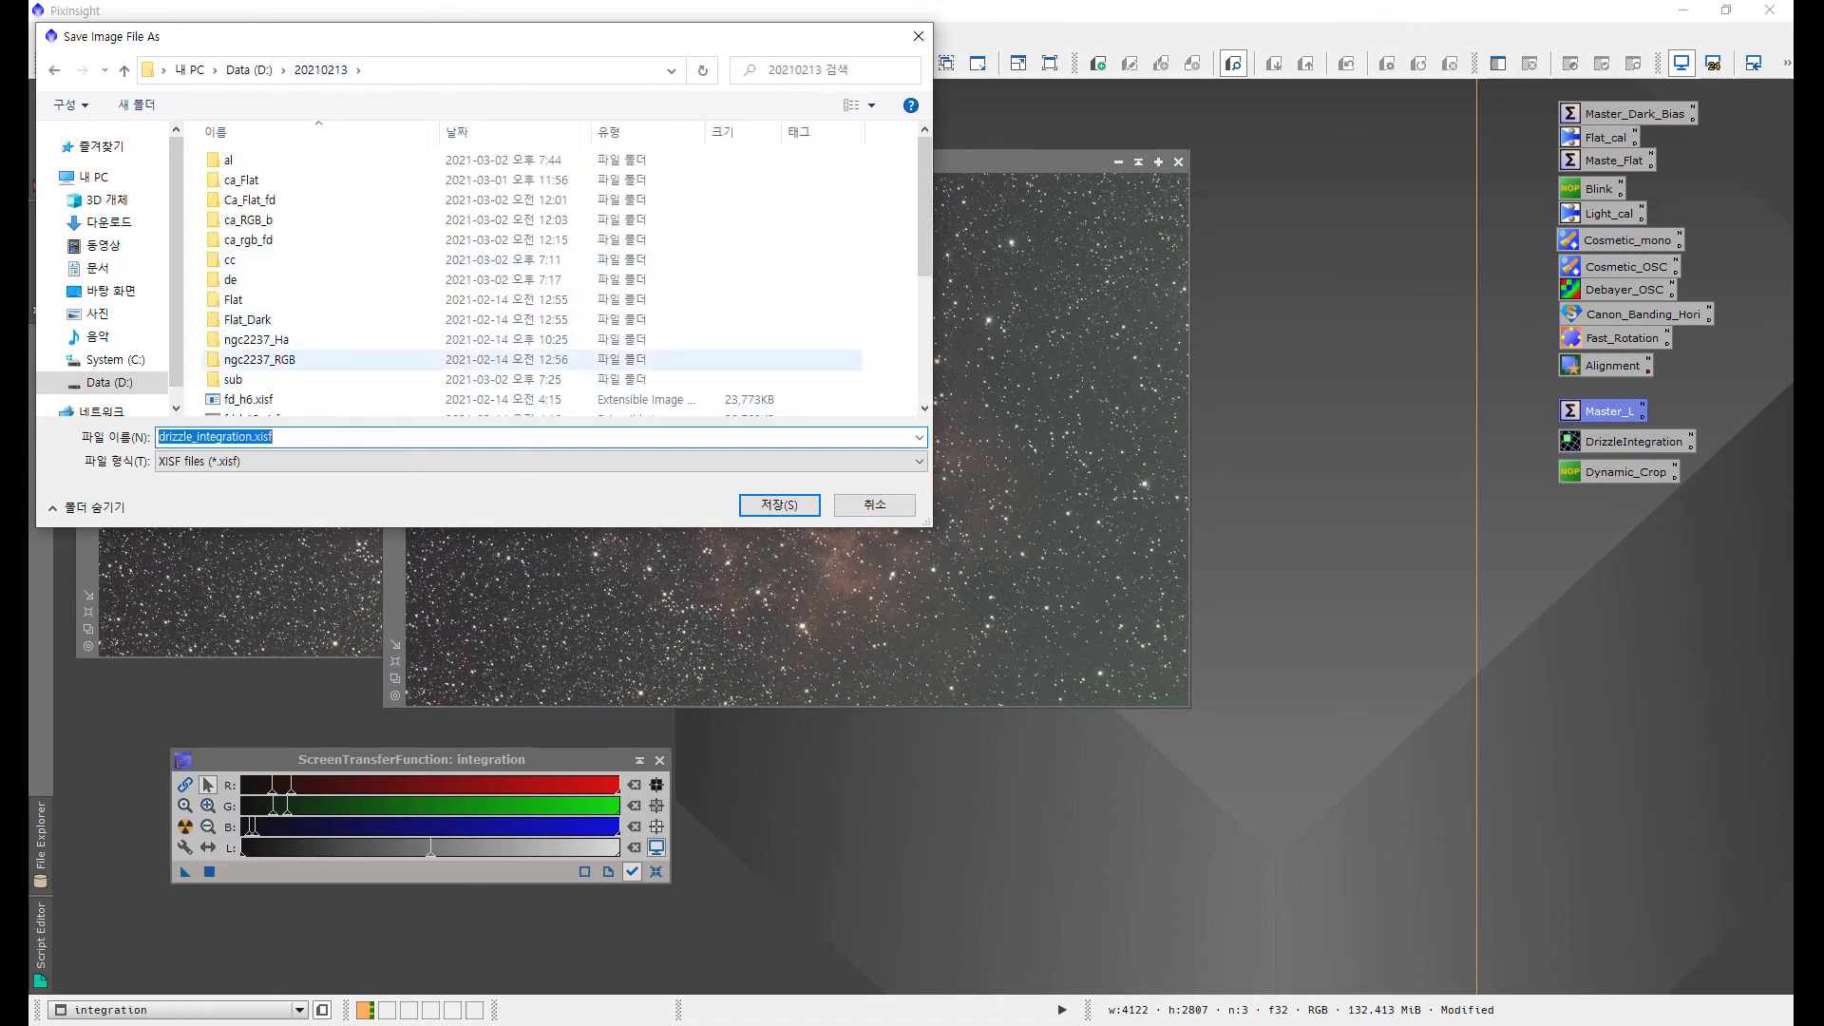
pyautogui.scroll(-3, 532, 339)
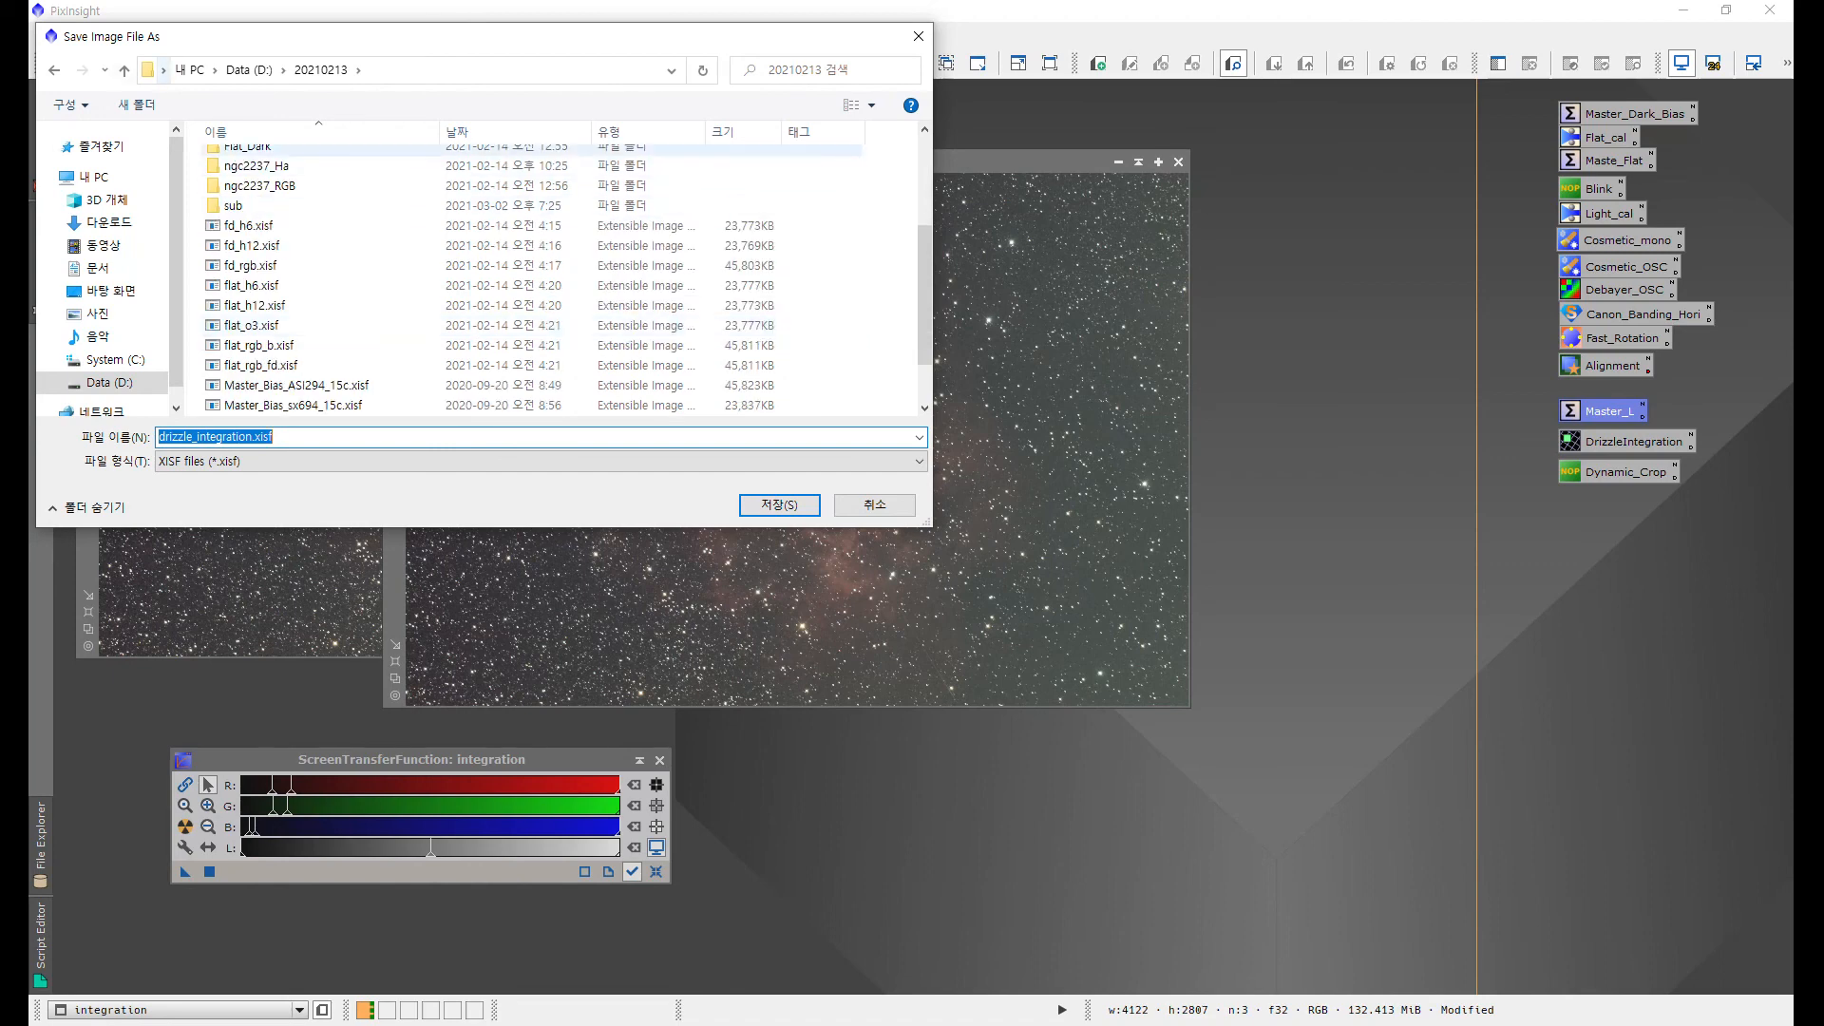
pyautogui.click(138, 105)
pyautogui.write('Stack')
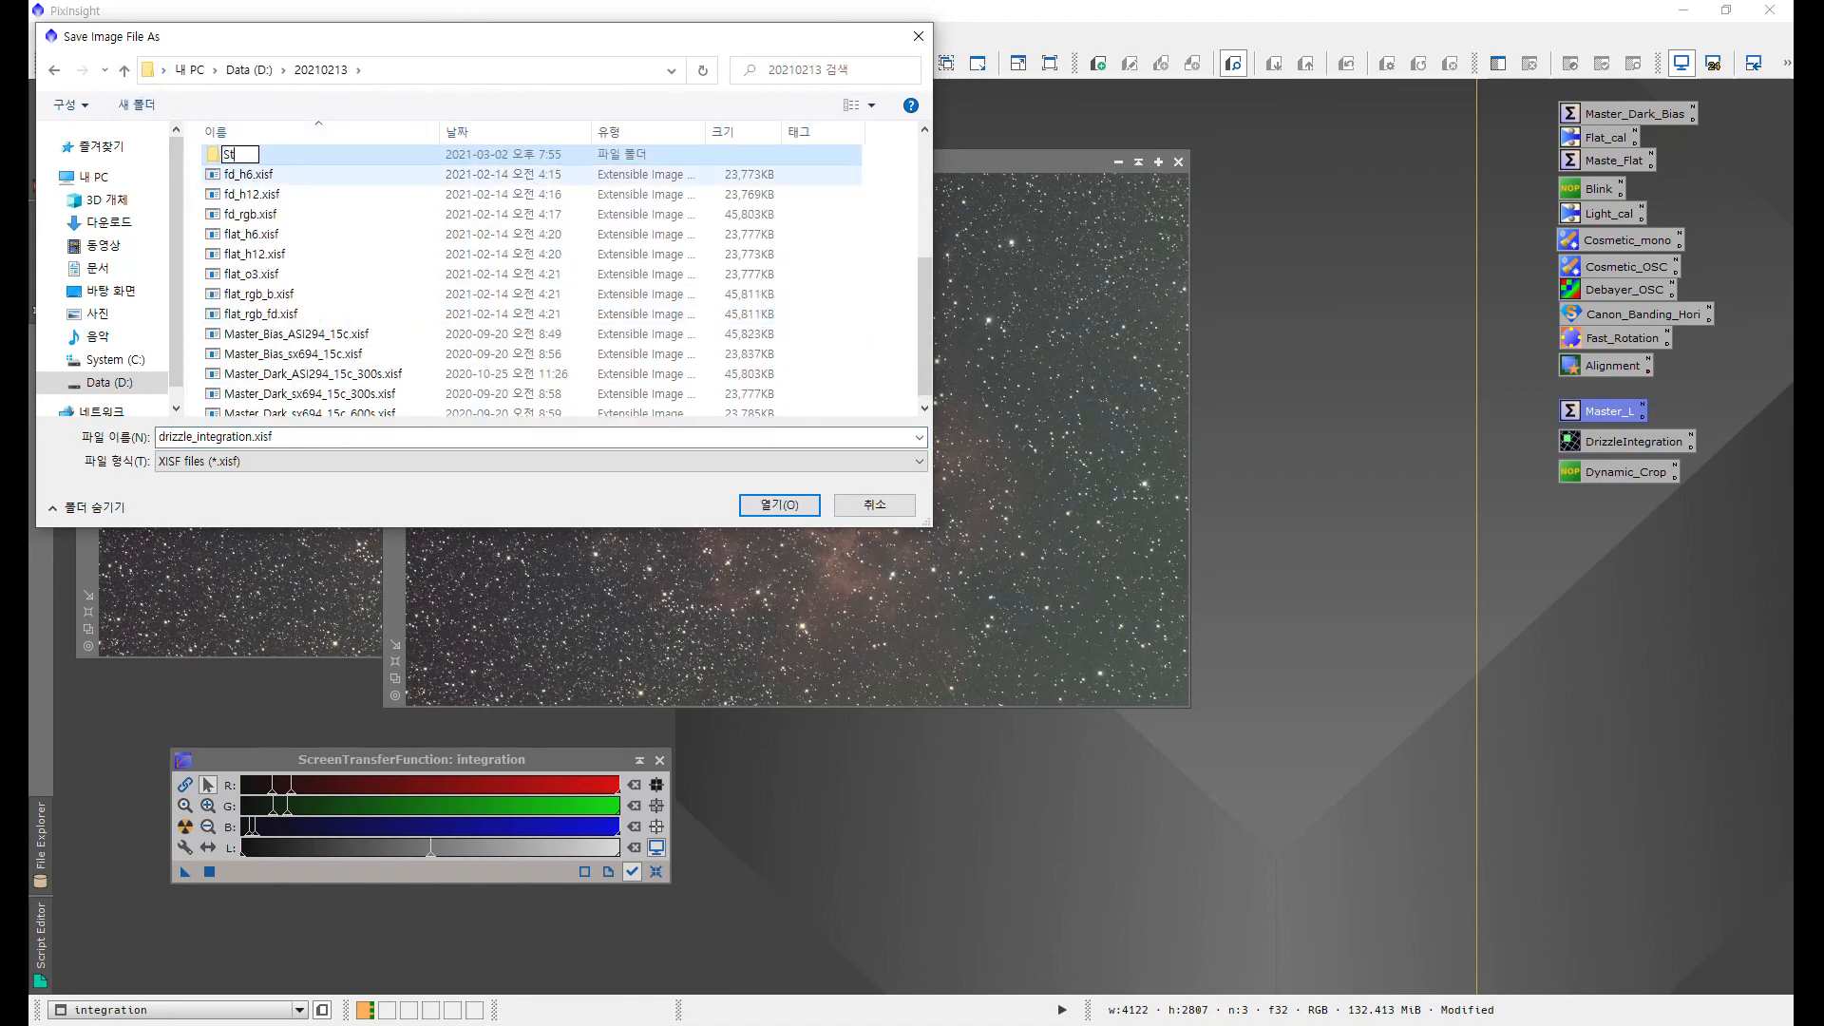
pyautogui.press('Return')
pyautogui.press('Return')
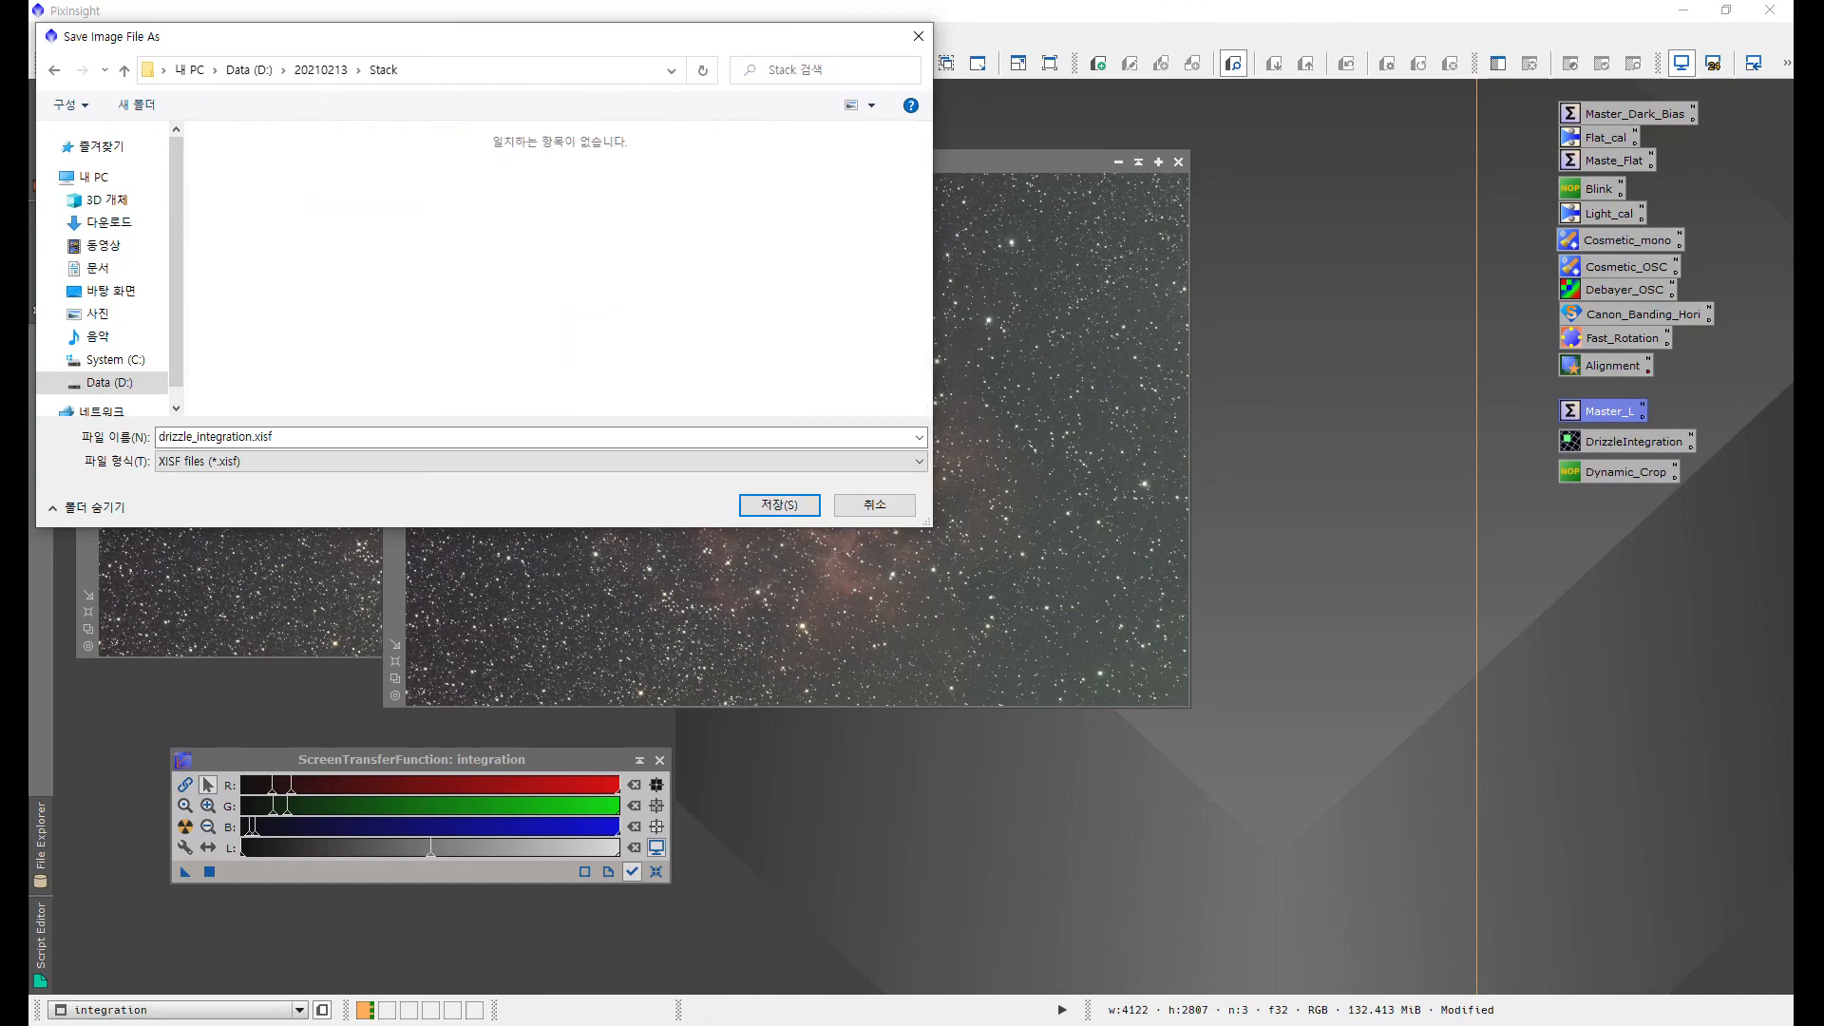
pyautogui.click(779, 504)
pyautogui.click(950, 741)
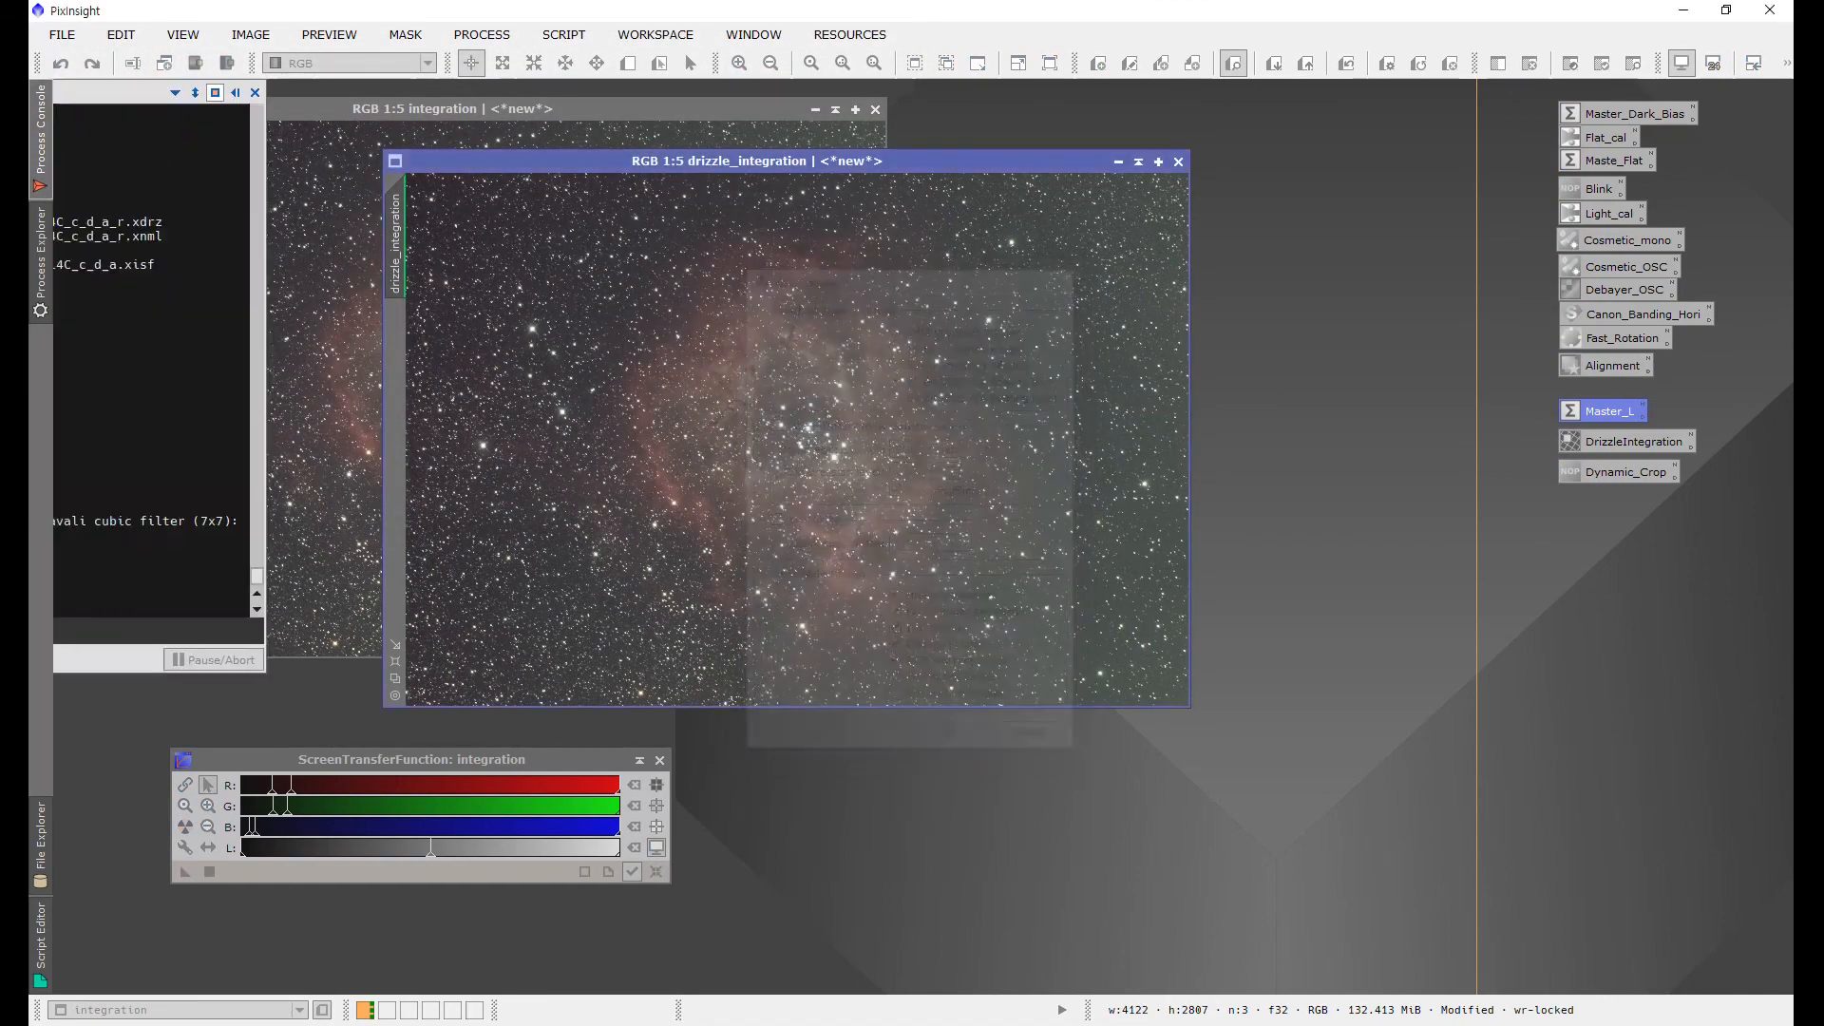